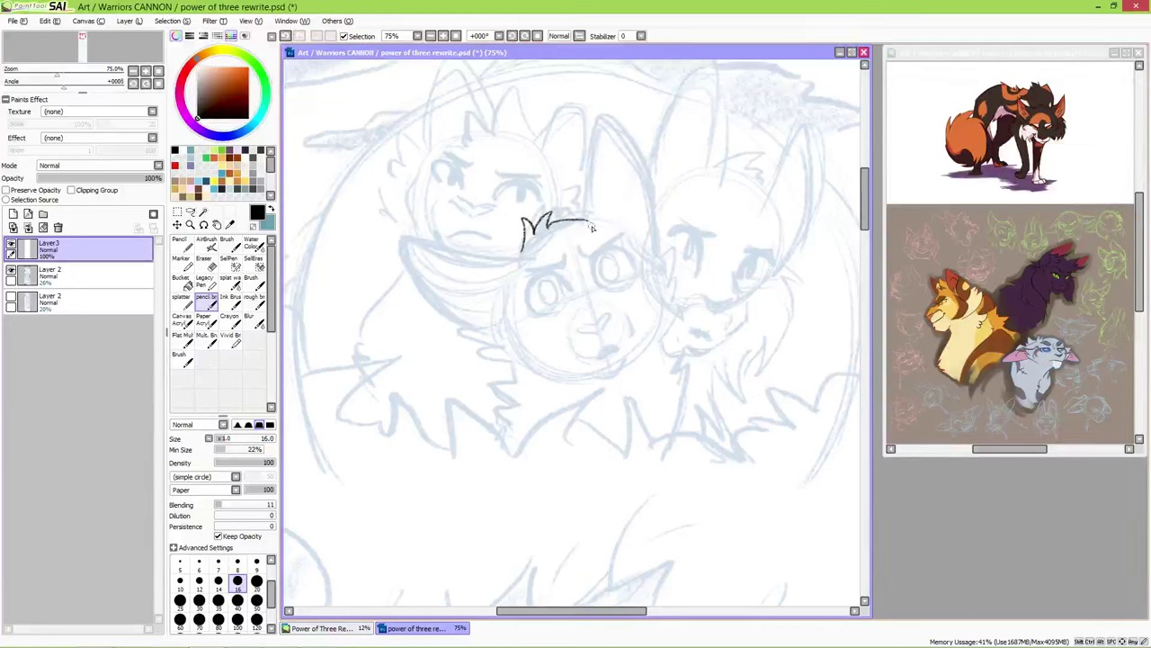
- Redraw the spiky fur tuft on top of the middle cat's head, following the blue sketch
{"action": "key", "text": "ctrl+z"}
{"action": "mouse_move", "coordinate": [517, 222]}
{"action": "left_mouse_down"}
{"action": "mouse_move", "coordinate": [580, 218]}
{"action": "mouse_move", "coordinate": [604, 127]}
{"action": "mouse_move", "coordinate": [660, 193]}
{"action": "left_mouse_up"}
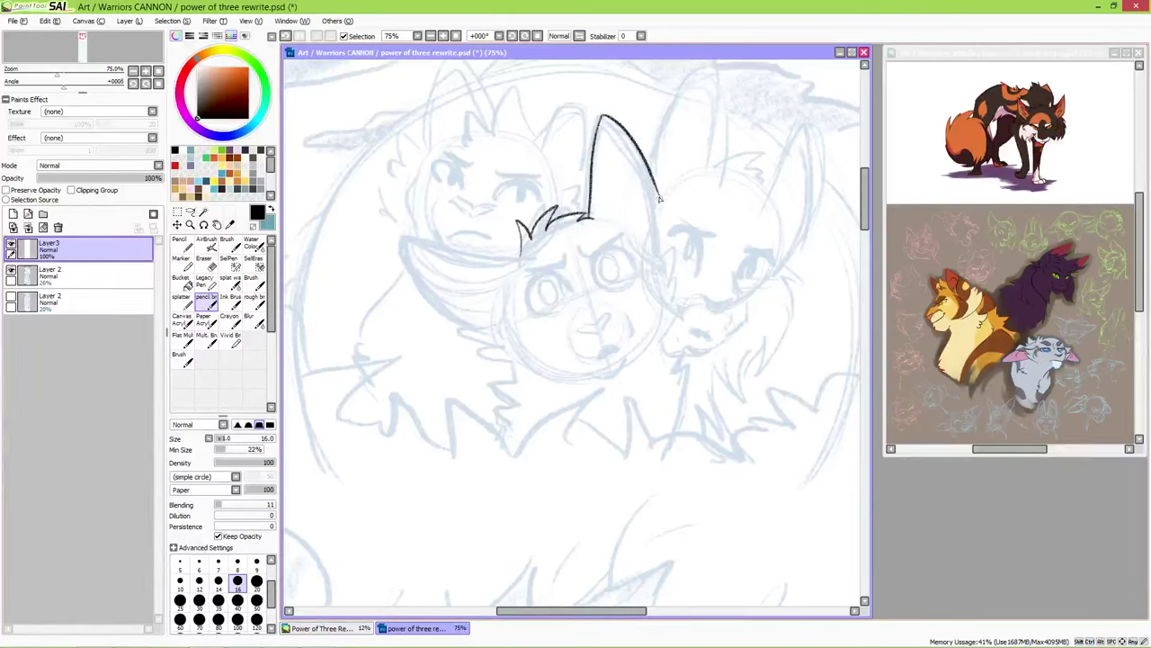
{"action": "key", "text": "ctrl+z"}
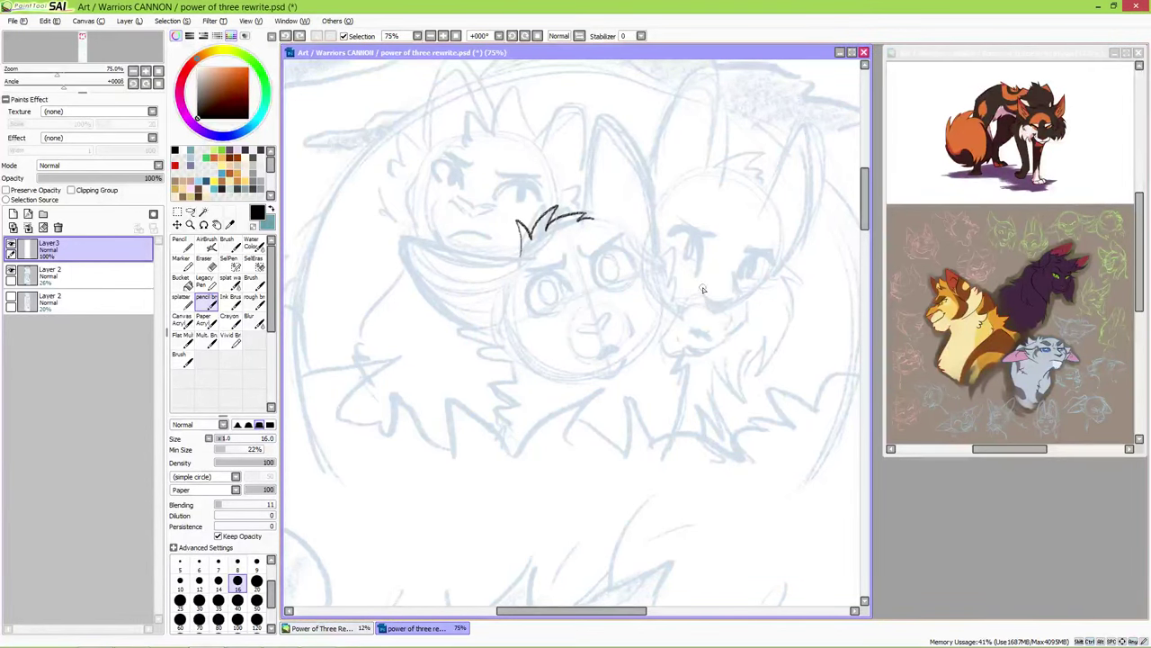
- Ink the right cat's nose, mouth, eyes and brows, plus the jagged cheek fur beside the middle cat
{"action": "scroll", "coordinate": [1007, 315], "scroll_direction": "up", "scroll_amount": 2}
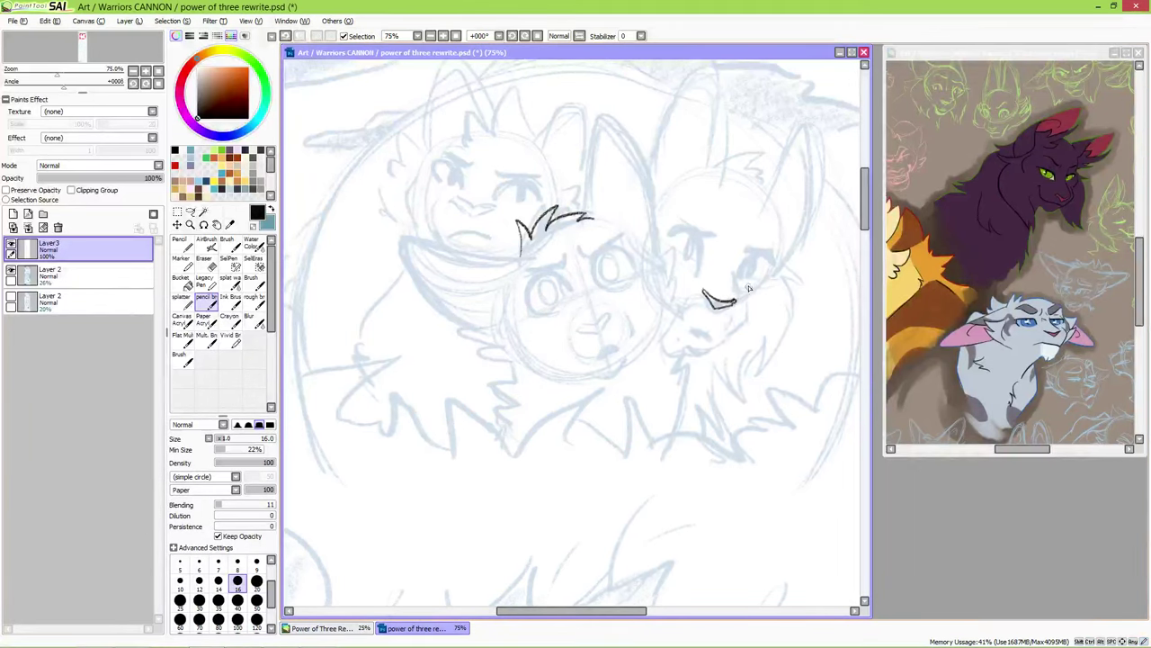
{"action": "left_click_drag", "start_coordinate": [738, 267], "coordinate": [739, 294]}
{"action": "left_click_drag", "start_coordinate": [741, 254], "coordinate": [774, 255]}
{"action": "mouse_move", "coordinate": [619, 217]}
{"action": "left_mouse_down"}
{"action": "mouse_move", "coordinate": [656, 236]}
{"action": "mouse_move", "coordinate": [666, 369]}
{"action": "left_mouse_up"}
{"action": "left_click_drag", "start_coordinate": [691, 329], "coordinate": [714, 329]}
{"action": "mouse_move", "coordinate": [672, 230]}
{"action": "left_mouse_down"}
{"action": "mouse_move", "coordinate": [702, 265]}
{"action": "mouse_move", "coordinate": [698, 247]}
{"action": "mouse_move", "coordinate": [691, 261]}
{"action": "left_mouse_up"}
{"action": "left_click_drag", "start_coordinate": [770, 259], "coordinate": [740, 264]}
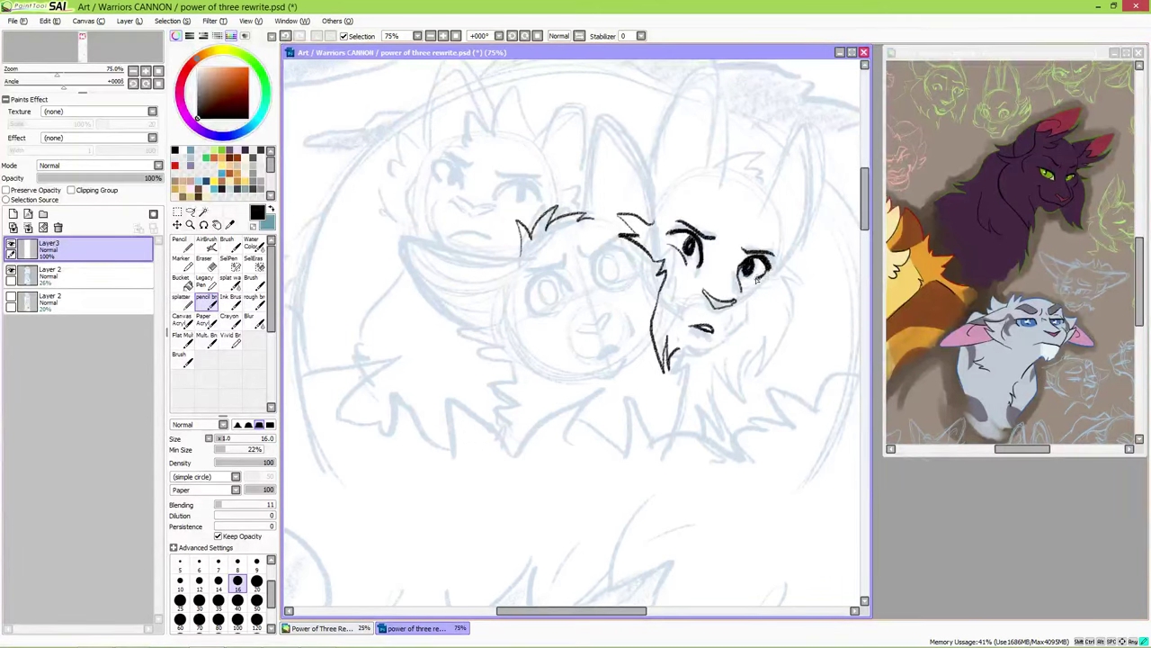
- Ink the right cat's outer cheek and chin fur, then outline the top of its head and ears
{"action": "mouse_move", "coordinate": [805, 280]}
{"action": "left_mouse_down"}
{"action": "mouse_move", "coordinate": [762, 410]}
{"action": "mouse_move", "coordinate": [749, 373]}
{"action": "mouse_move", "coordinate": [722, 371]}
{"action": "left_mouse_up"}
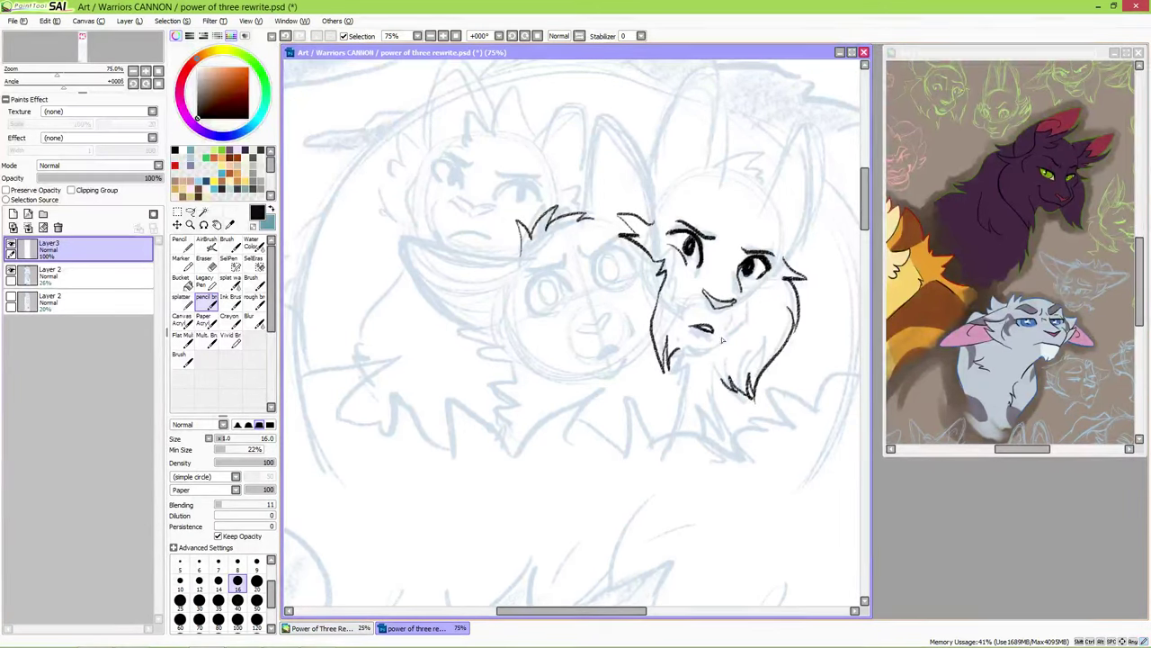
{"action": "left_click_drag", "start_coordinate": [734, 304], "coordinate": [748, 317]}
{"action": "left_click_drag", "start_coordinate": [722, 165], "coordinate": [837, 260]}
{"action": "left_click_drag", "start_coordinate": [820, 282], "coordinate": [775, 268]}
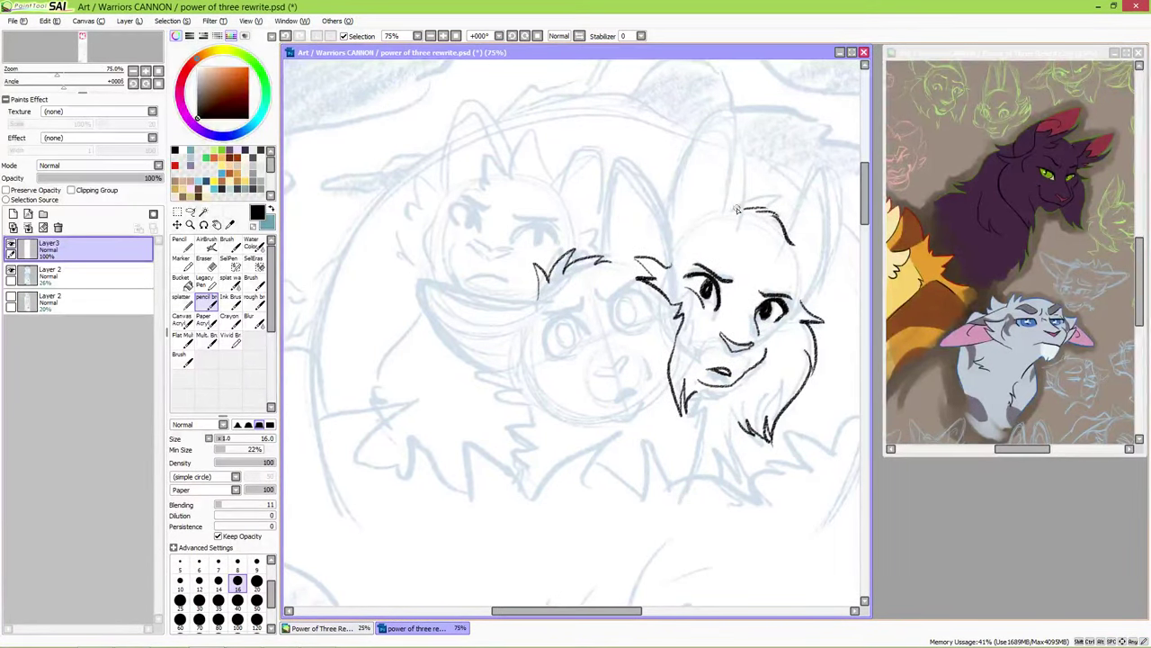
{"action": "left_click_drag", "start_coordinate": [736, 210], "coordinate": [649, 180]}
{"action": "mouse_move", "coordinate": [621, 216]}
{"action": "left_mouse_down"}
{"action": "mouse_move", "coordinate": [667, 263]}
{"action": "mouse_move", "coordinate": [628, 213]}
{"action": "left_mouse_up"}
- Outline the middle cat's ear beside the right cat, tidying where their lines meet
{"action": "key", "text": "e"}
{"action": "key", "text": "n"}
{"action": "left_click_drag", "start_coordinate": [641, 166], "coordinate": [664, 244]}
{"action": "mouse_move", "coordinate": [648, 199]}
{"action": "left_mouse_down"}
{"action": "mouse_move", "coordinate": [680, 248]}
{"action": "mouse_move", "coordinate": [553, 216]}
{"action": "left_mouse_up"}
{"action": "mouse_move", "coordinate": [667, 216]}
{"action": "left_mouse_down"}
{"action": "mouse_move", "coordinate": [709, 263]}
{"action": "mouse_move", "coordinate": [702, 300]}
{"action": "left_mouse_up"}
{"action": "mouse_move", "coordinate": [652, 282]}
{"action": "left_mouse_down"}
{"action": "mouse_move", "coordinate": [762, 248]}
{"action": "mouse_move", "coordinate": [771, 256]}
{"action": "left_mouse_up"}
{"action": "left_click_drag", "start_coordinate": [630, 234], "coordinate": [605, 247]}
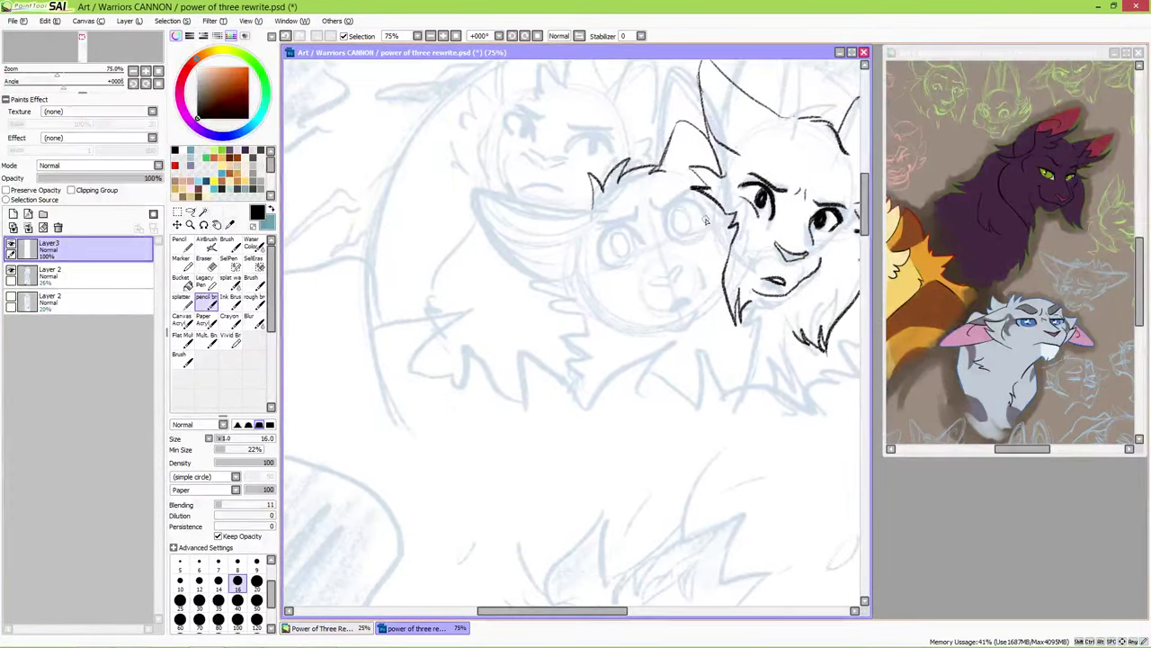
- Erase the overlapping lines at the middle cat's tuft and ink the left cat's cheek fur next to it
{"action": "left_click_drag", "start_coordinate": [497, 202], "coordinate": [560, 229]}
{"action": "key", "text": "e"}
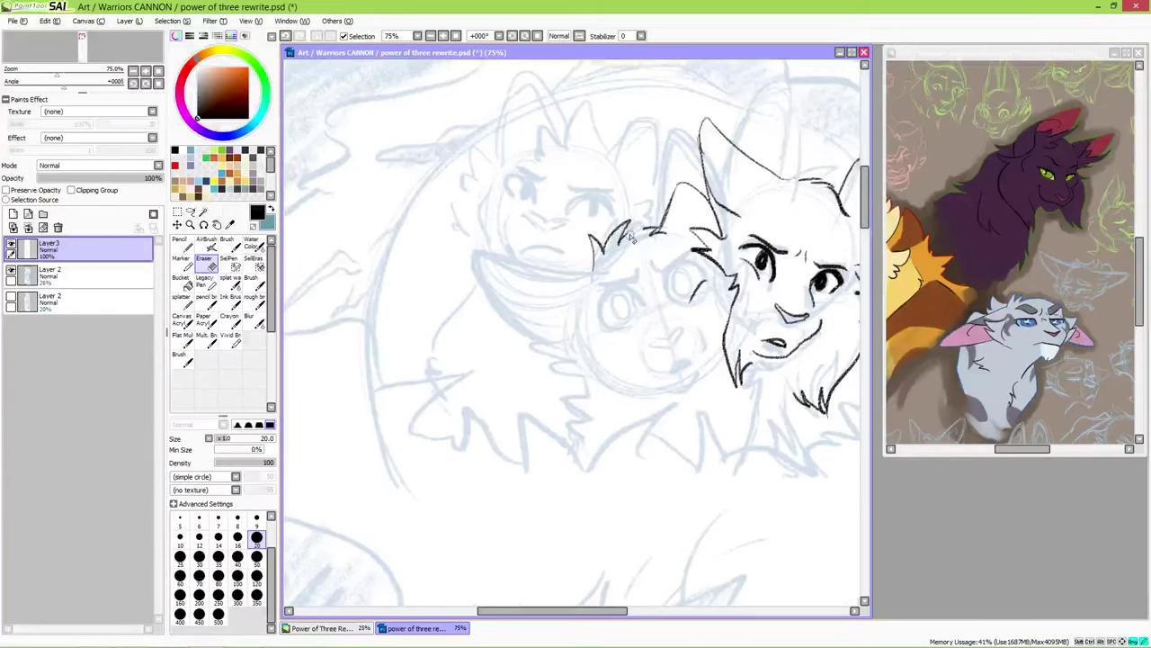
{"action": "key", "text": "n"}
{"action": "mouse_move", "coordinate": [661, 230]}
{"action": "left_mouse_down"}
{"action": "mouse_move", "coordinate": [635, 208]}
{"action": "mouse_move", "coordinate": [622, 252]}
{"action": "left_mouse_up"}
{"action": "left_click_drag", "start_coordinate": [659, 213], "coordinate": [655, 238]}
- Ink the left cat's nose, heavy brows, glaring eyes and flat mouth over the sketch
{"action": "left_click_drag", "start_coordinate": [536, 219], "coordinate": [583, 230]}
{"action": "key", "text": "ctrl+z"}
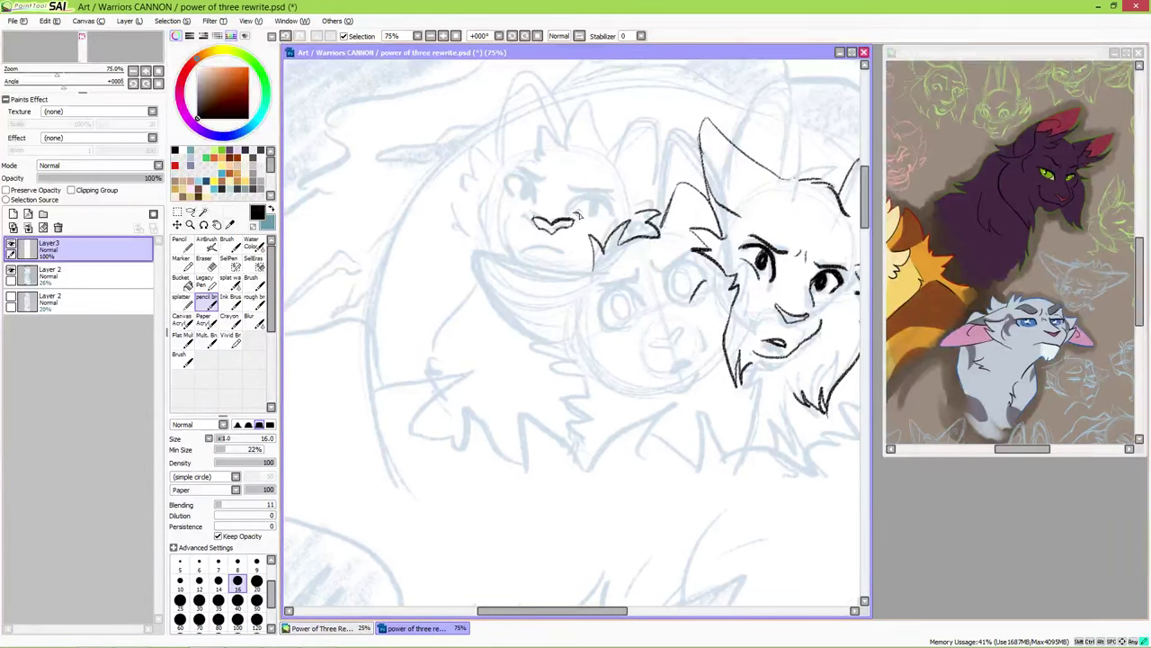
{"action": "mouse_move", "coordinate": [572, 209]}
{"action": "left_mouse_down"}
{"action": "mouse_move", "coordinate": [612, 202]}
{"action": "mouse_move", "coordinate": [603, 216]}
{"action": "mouse_move", "coordinate": [612, 212]}
{"action": "left_mouse_up"}
{"action": "mouse_move", "coordinate": [508, 178]}
{"action": "left_mouse_down"}
{"action": "mouse_move", "coordinate": [537, 185]}
{"action": "mouse_move", "coordinate": [537, 199]}
{"action": "left_mouse_up"}
{"action": "left_click_drag", "start_coordinate": [509, 171], "coordinate": [611, 184]}
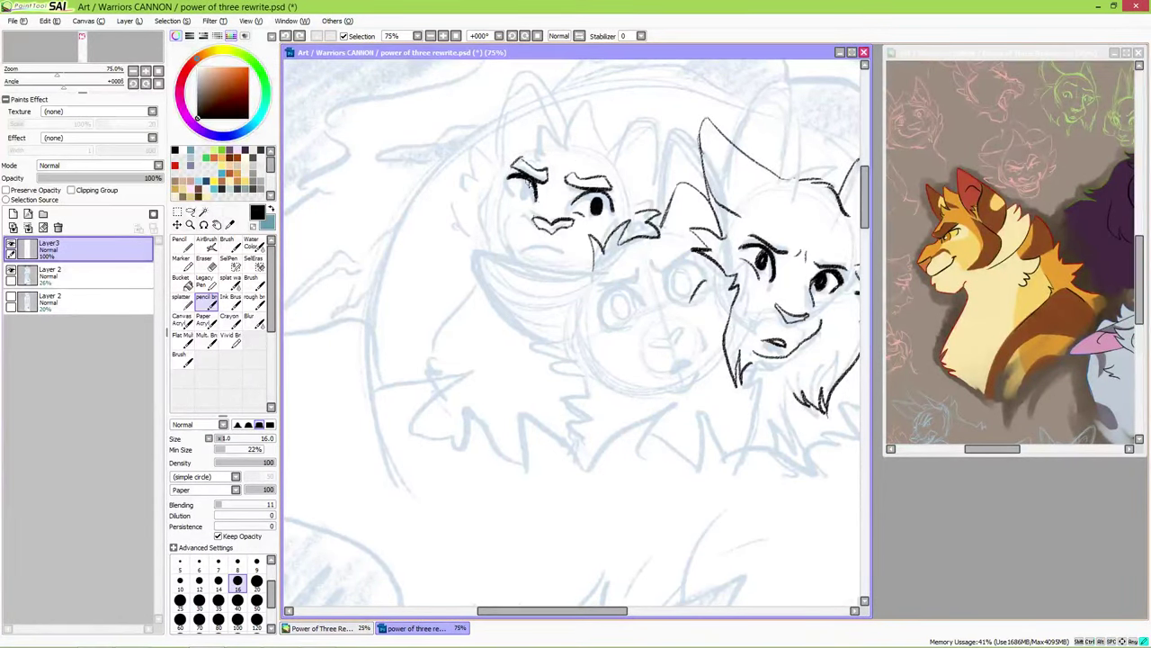
{"action": "left_click_drag", "start_coordinate": [528, 189], "coordinate": [538, 186]}
{"action": "left_click_drag", "start_coordinate": [522, 246], "coordinate": [567, 241]}
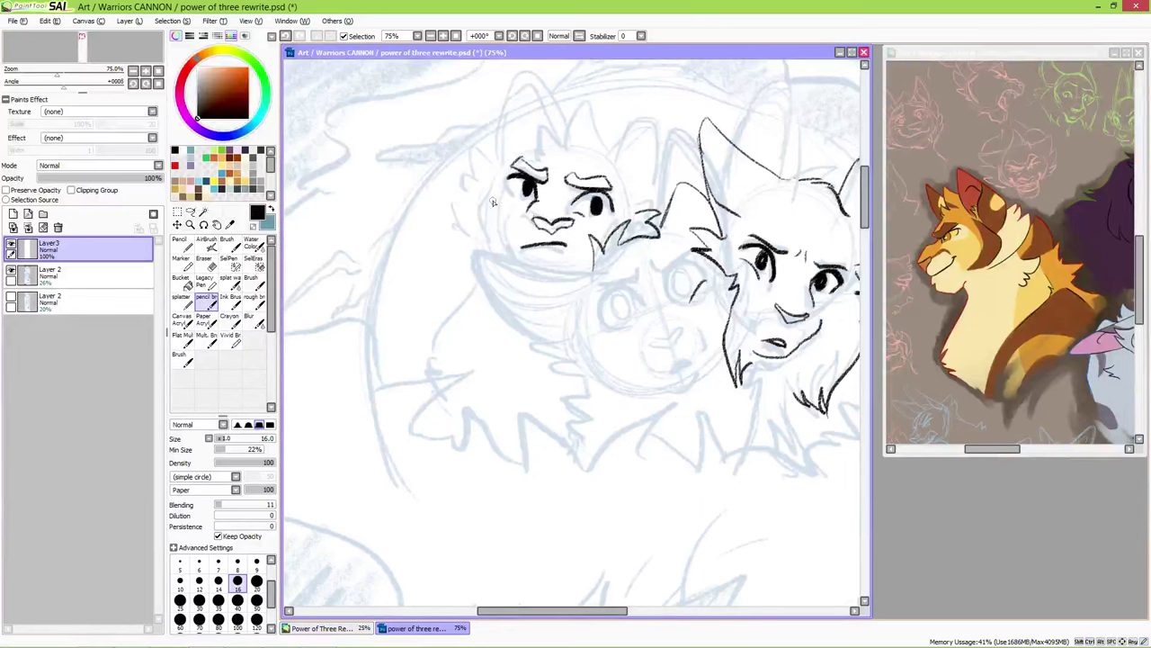
- Ink the left cat's outer cheek fur and refine its pupil and frown crease
{"action": "mouse_move", "coordinate": [491, 180]}
{"action": "left_mouse_down"}
{"action": "mouse_move", "coordinate": [469, 223]}
{"action": "mouse_move", "coordinate": [460, 206]}
{"action": "left_mouse_up"}
{"action": "left_click_drag", "start_coordinate": [477, 205], "coordinate": [455, 232]}
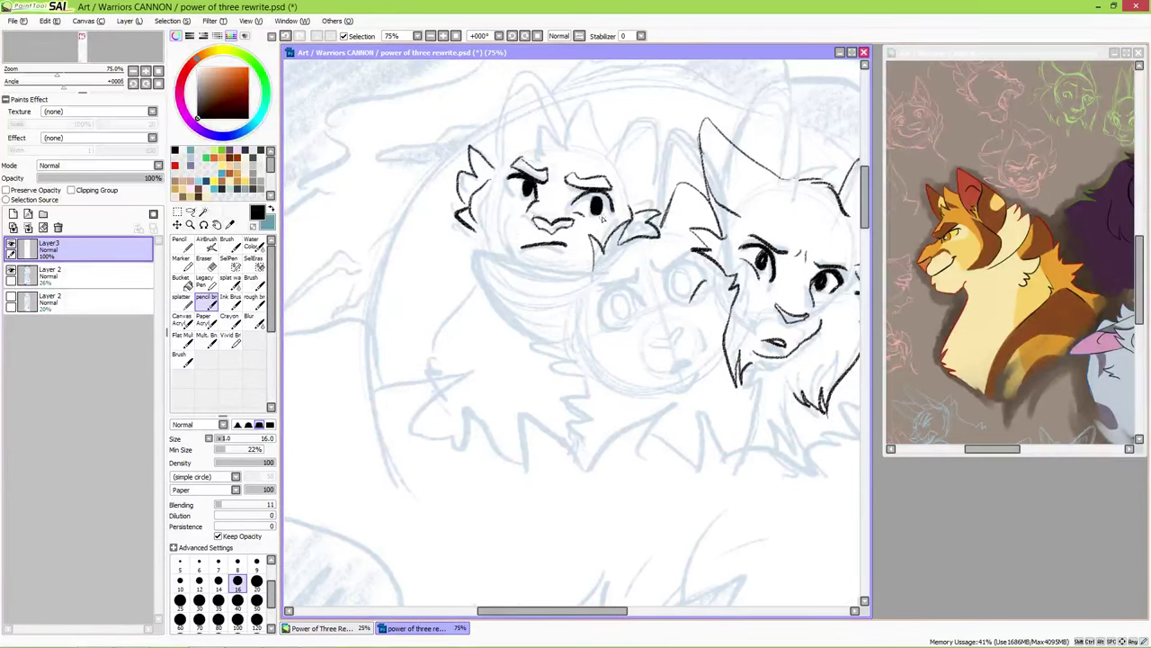
{"action": "left_click_drag", "start_coordinate": [596, 203], "coordinate": [586, 209]}
{"action": "left_click_drag", "start_coordinate": [554, 171], "coordinate": [567, 185]}
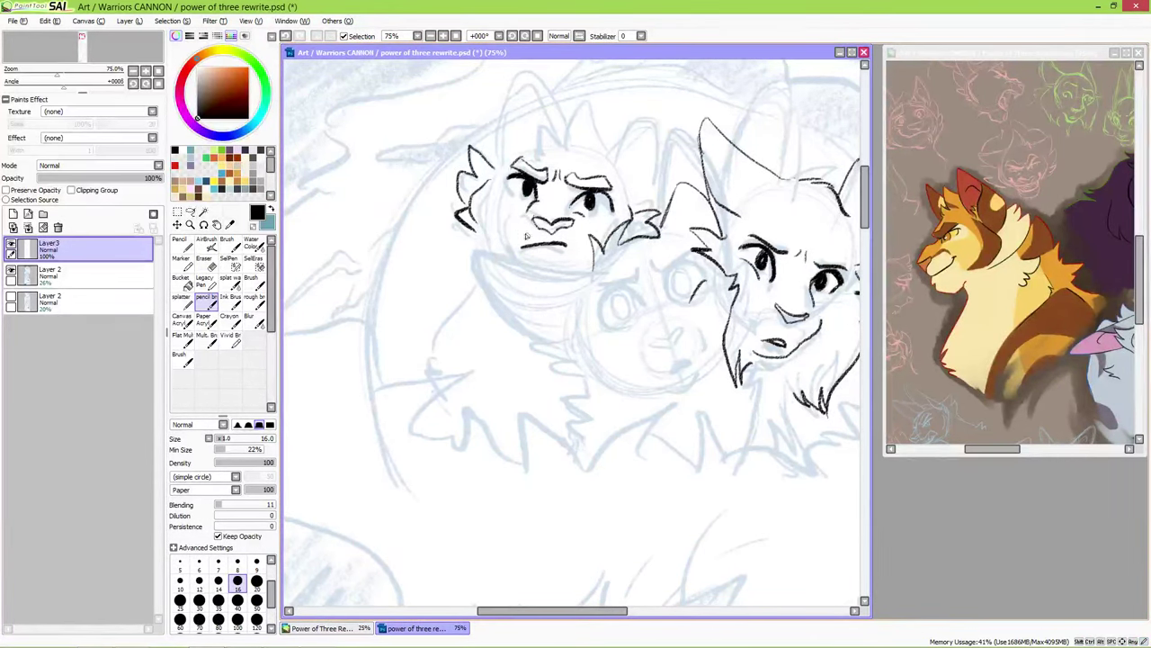
- Ink the left cat's chin and the long lower curve of the middle cat's outer ear
{"action": "left_click_drag", "start_coordinate": [595, 266], "coordinate": [546, 273]}
{"action": "mouse_move", "coordinate": [474, 253]}
{"action": "left_mouse_down"}
{"action": "mouse_move", "coordinate": [509, 313]}
{"action": "mouse_move", "coordinate": [573, 349]}
{"action": "left_mouse_up"}
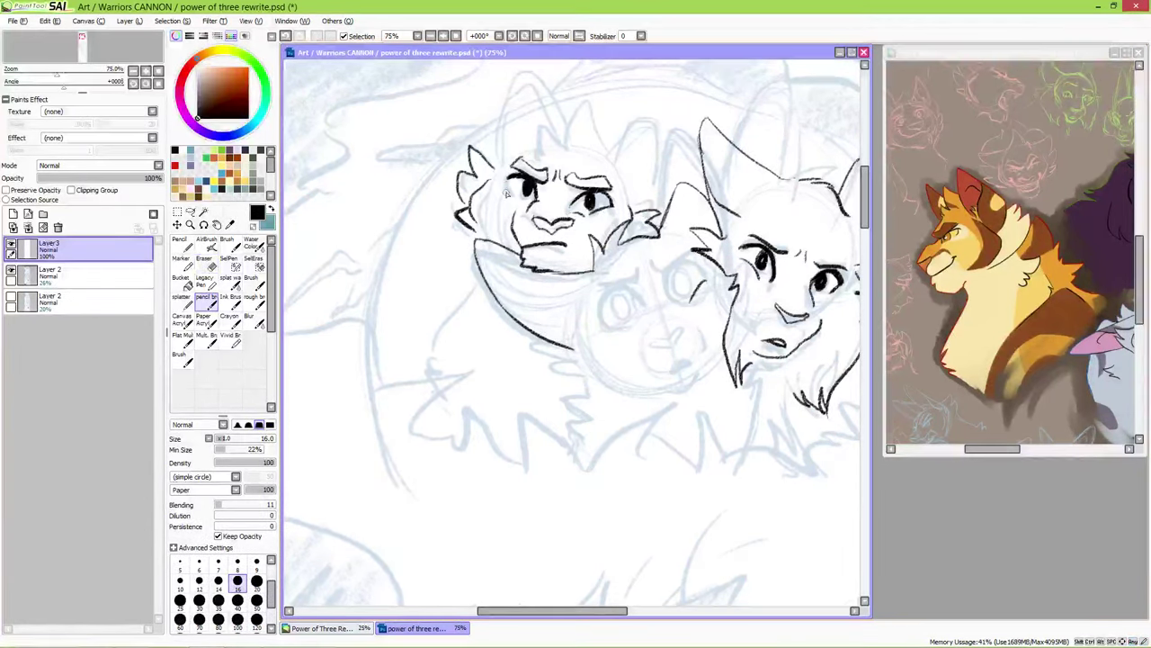
{"action": "key", "text": "e"}
{"action": "key", "text": "n"}
{"action": "key", "text": "e"}
{"action": "key", "text": "n"}
- Ink the left cat's head tufts, both ears and the fur inside them, leaving nothing selected
{"action": "mouse_move", "coordinate": [533, 149]}
{"action": "left_mouse_down"}
{"action": "mouse_move", "coordinate": [528, 140]}
{"action": "mouse_move", "coordinate": [600, 102]}
{"action": "mouse_move", "coordinate": [613, 153]}
{"action": "left_mouse_up"}
{"action": "mouse_move", "coordinate": [496, 171]}
{"action": "left_mouse_down"}
{"action": "mouse_move", "coordinate": [518, 94]}
{"action": "mouse_move", "coordinate": [544, 121]}
{"action": "left_mouse_up"}
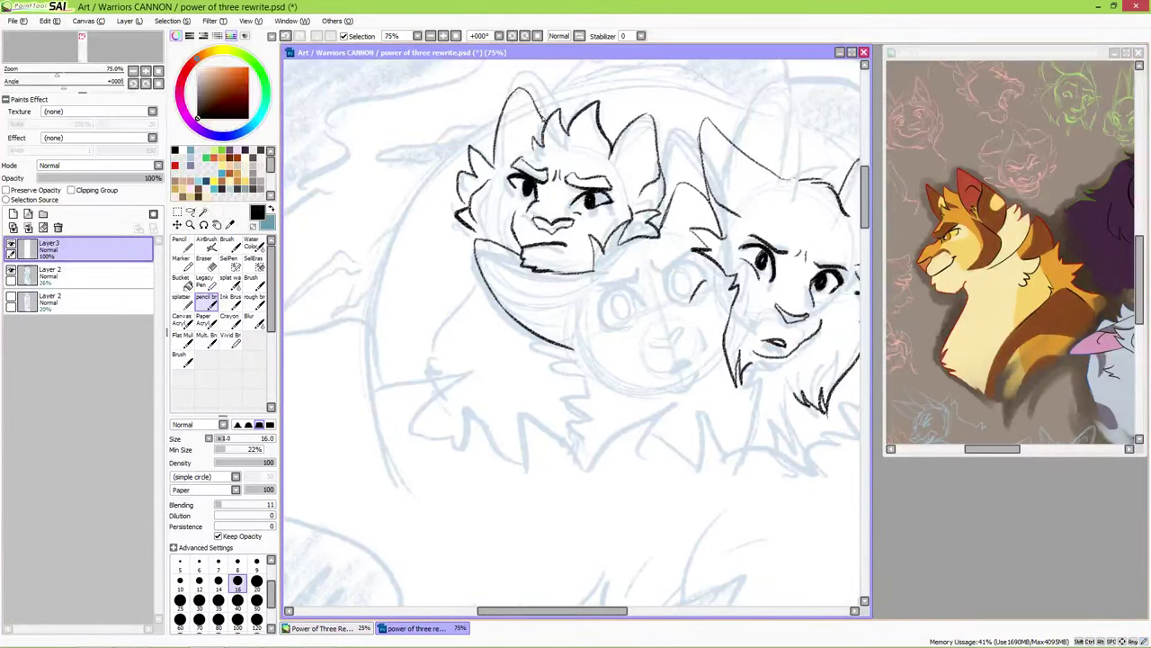
{"action": "left_click_drag", "start_coordinate": [511, 141], "coordinate": [529, 148]}
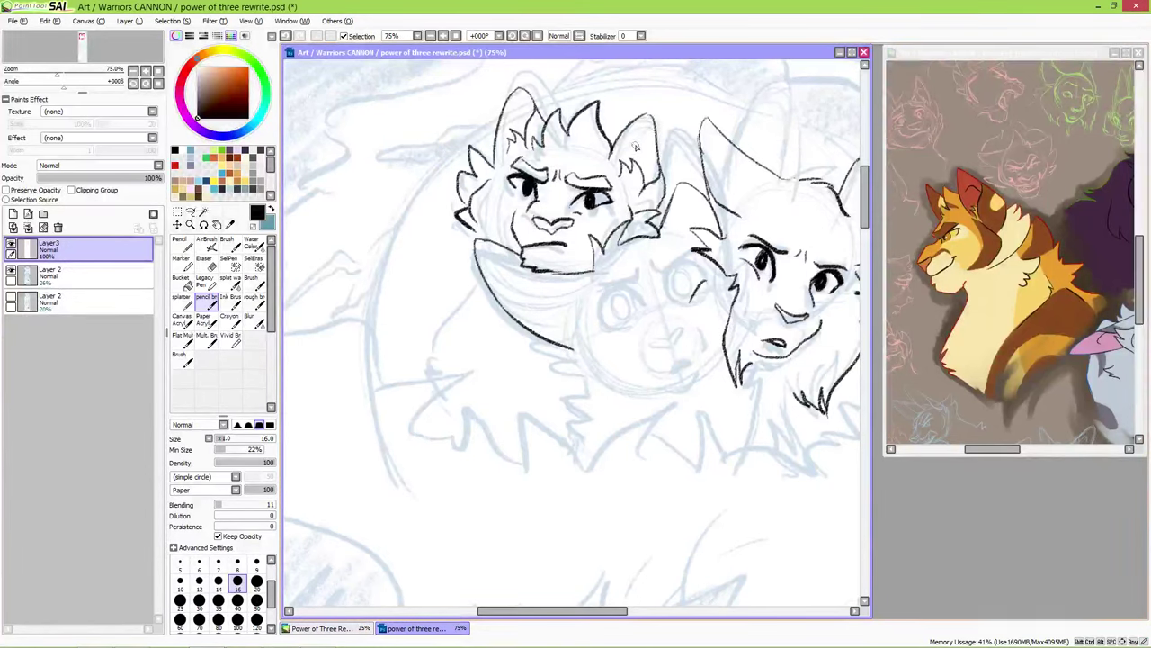
{"action": "left_click_drag", "start_coordinate": [646, 189], "coordinate": [655, 200]}
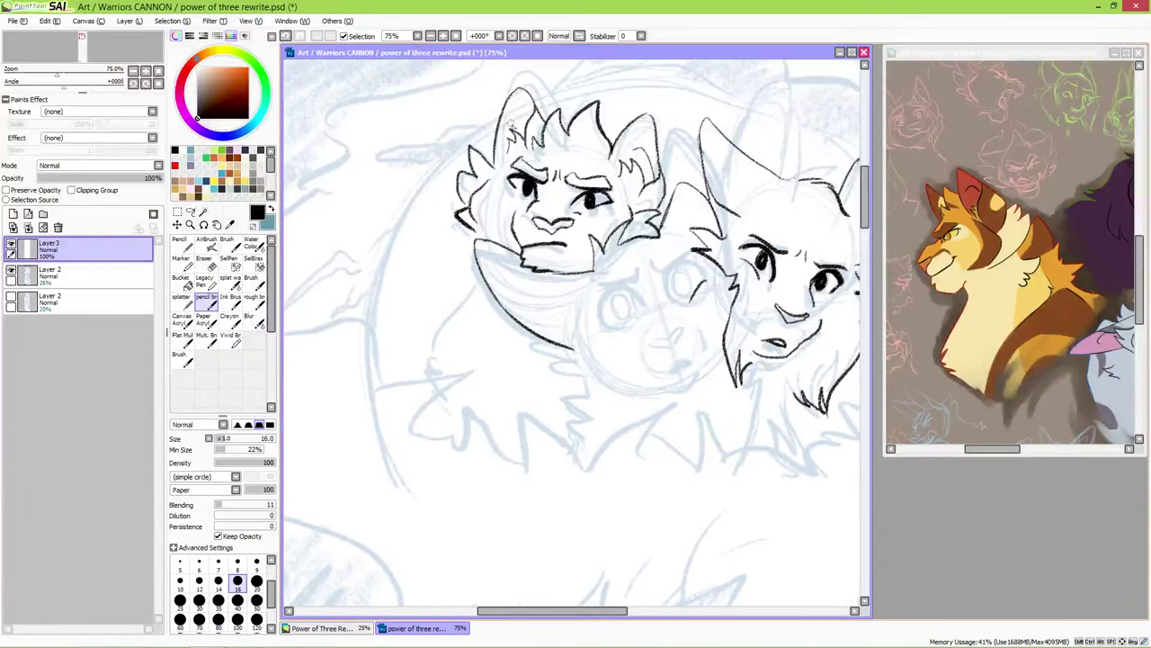
{"action": "key", "text": "a"}
{"action": "key", "text": "ctrl+d"}
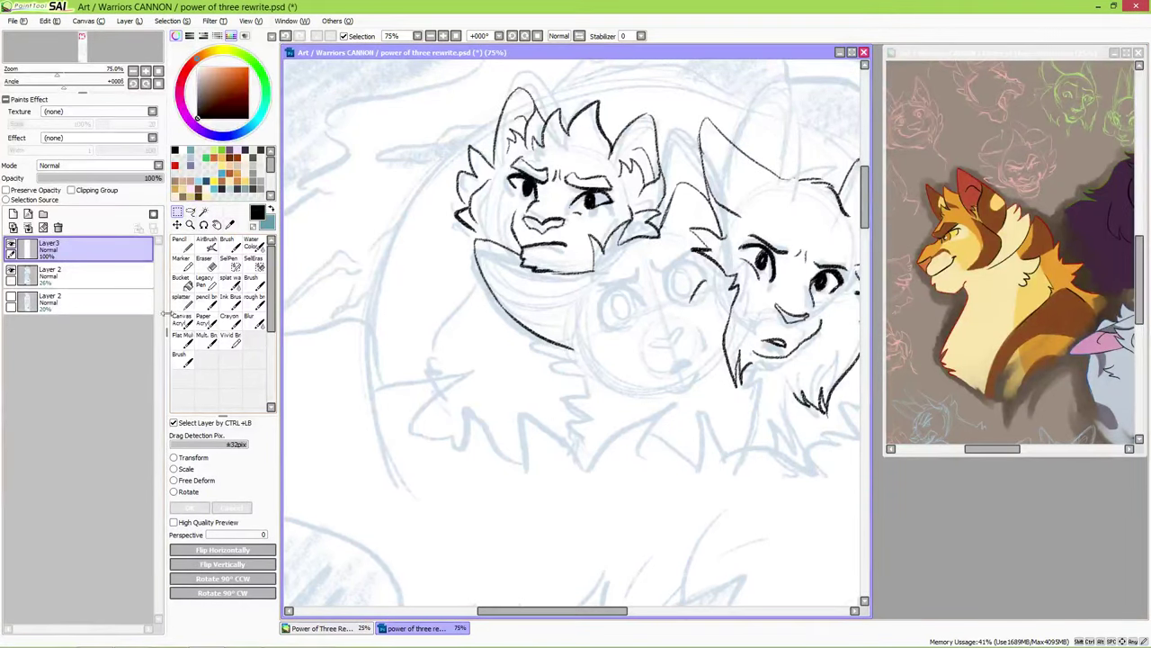
- Complete the middle cat's outer ear and ink its brows, wide round eyes, nose and small open mouth with the pencil brush
{"action": "left_click", "coordinate": [206, 297]}
{"action": "mouse_move", "coordinate": [536, 271]}
{"action": "left_mouse_down"}
{"action": "mouse_move", "coordinate": [572, 317]}
{"action": "mouse_move", "coordinate": [507, 286]}
{"action": "left_mouse_up"}
{"action": "mouse_move", "coordinate": [595, 314]}
{"action": "left_mouse_down"}
{"action": "mouse_move", "coordinate": [635, 292]}
{"action": "mouse_move", "coordinate": [641, 316]}
{"action": "mouse_move", "coordinate": [630, 279]}
{"action": "mouse_move", "coordinate": [692, 250]}
{"action": "mouse_move", "coordinate": [686, 184]}
{"action": "left_mouse_up"}
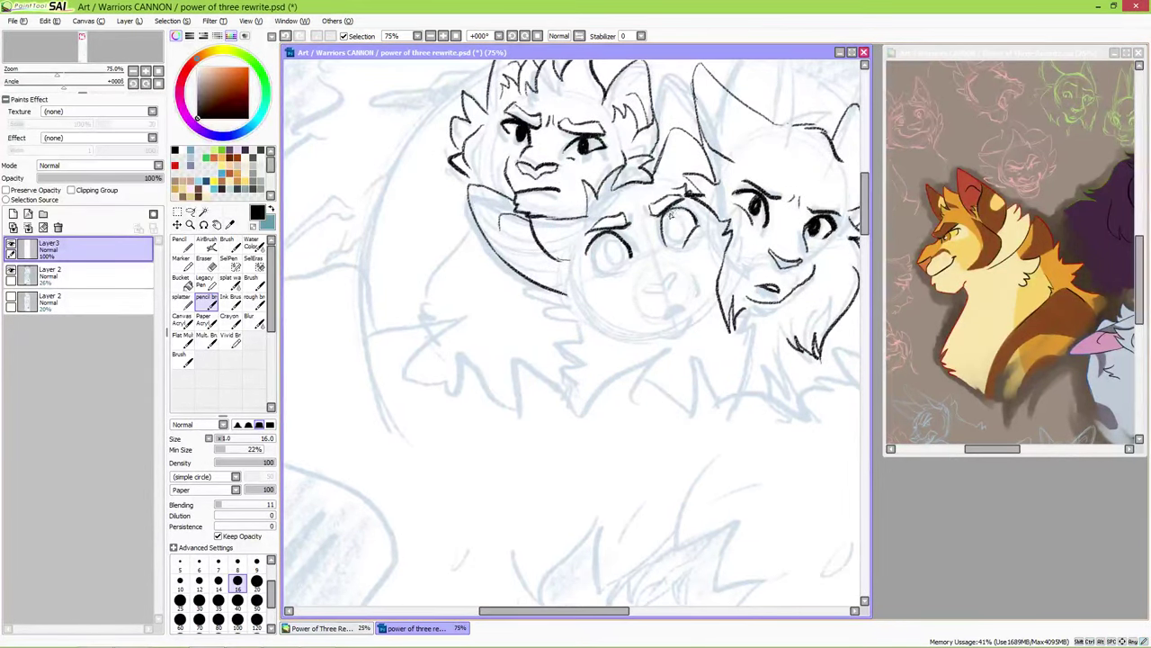
{"action": "mouse_move", "coordinate": [590, 259]}
{"action": "left_mouse_down"}
{"action": "mouse_move", "coordinate": [597, 239]}
{"action": "mouse_move", "coordinate": [603, 255]}
{"action": "left_mouse_up"}
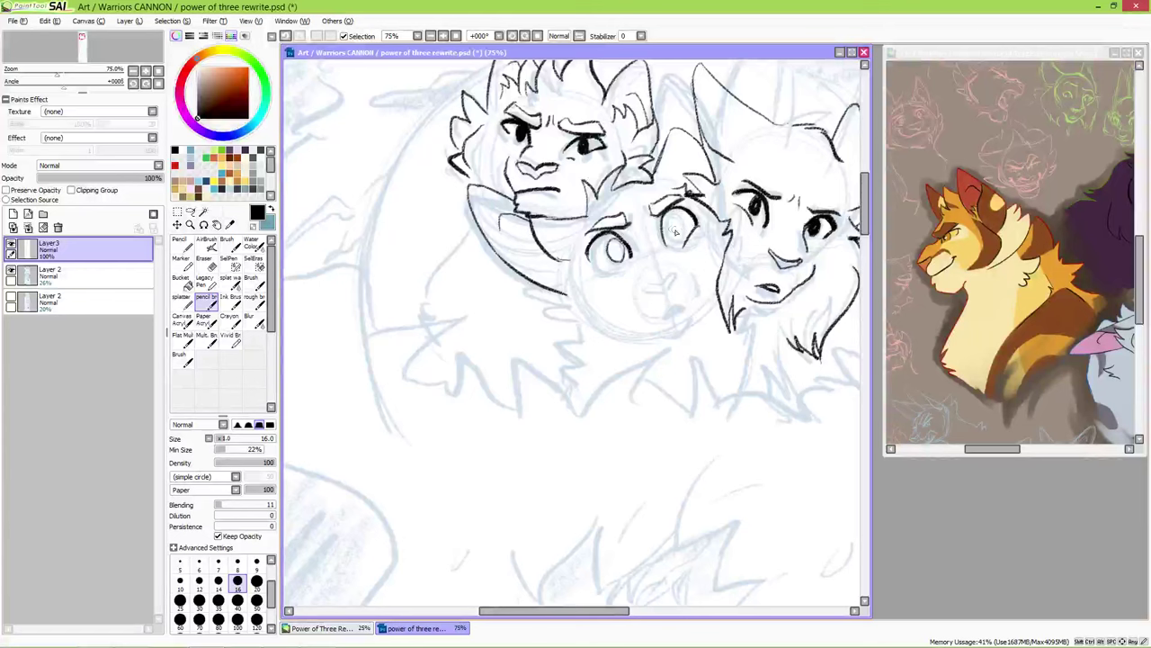
{"action": "mouse_move", "coordinate": [654, 286]}
{"action": "left_mouse_down"}
{"action": "mouse_move", "coordinate": [661, 315]}
{"action": "mouse_move", "coordinate": [672, 295]}
{"action": "mouse_move", "coordinate": [676, 310]}
{"action": "mouse_move", "coordinate": [693, 282]}
{"action": "left_mouse_up"}
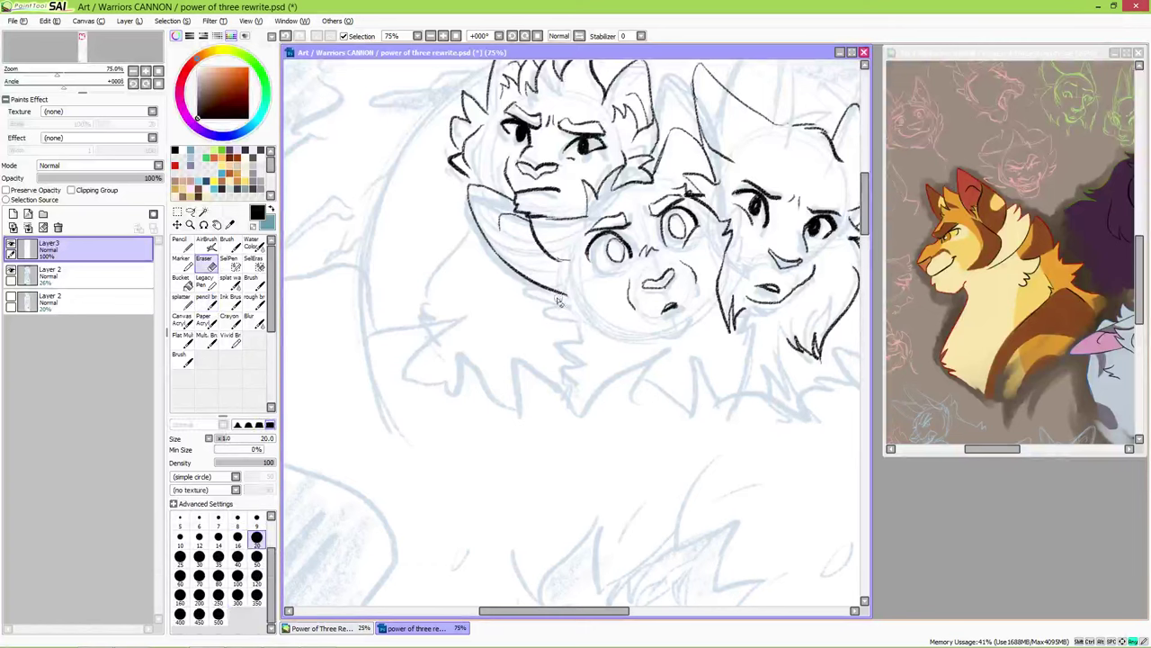
- Erase the stray ear lines and ink the middle cat's spiky cheek fur and jawline
{"action": "mouse_move", "coordinate": [557, 265]}
{"action": "left_mouse_down"}
{"action": "mouse_move", "coordinate": [545, 295]}
{"action": "mouse_move", "coordinate": [595, 329]}
{"action": "left_mouse_up"}
{"action": "mouse_move", "coordinate": [556, 288]}
{"action": "left_mouse_down"}
{"action": "mouse_move", "coordinate": [570, 308]}
{"action": "mouse_move", "coordinate": [527, 309]}
{"action": "mouse_move", "coordinate": [621, 314]}
{"action": "mouse_move", "coordinate": [676, 390]}
{"action": "left_mouse_up"}
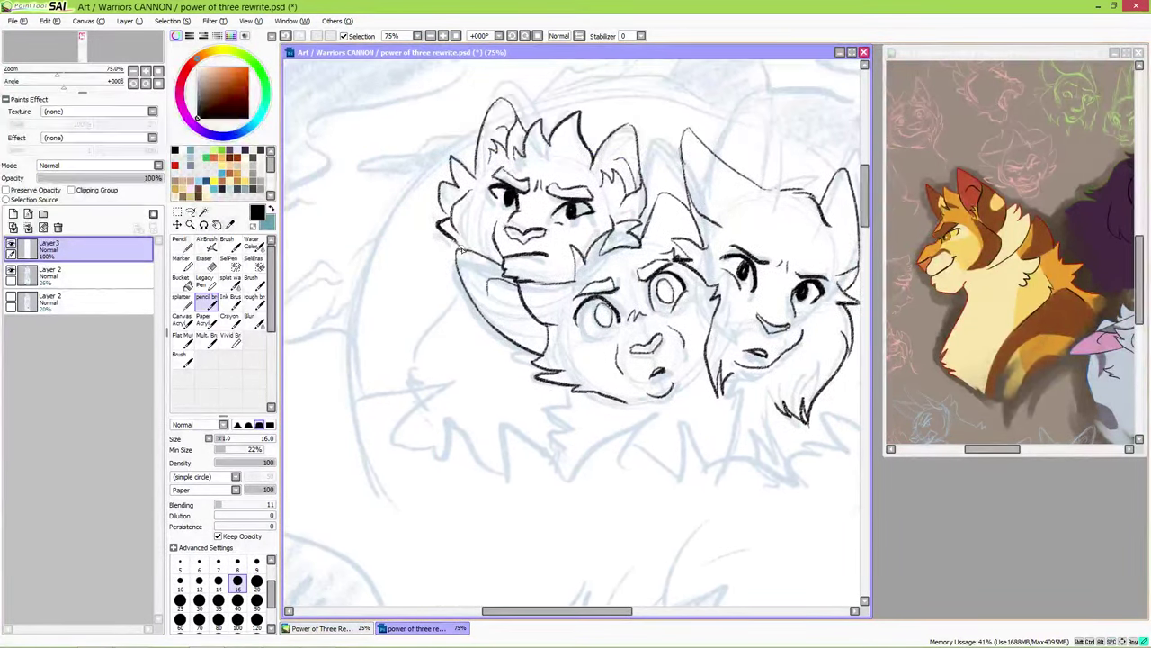
{"action": "left_click_drag", "start_coordinate": [441, 209], "coordinate": [374, 185]}
- Select part of the middle cat's outer ear line work and adjust it with a transform
{"action": "left_click", "coordinate": [177, 211]}
{"action": "mouse_move", "coordinate": [472, 300]}
{"action": "left_mouse_down"}
{"action": "mouse_move", "coordinate": [486, 326]}
{"action": "mouse_move", "coordinate": [558, 372]}
{"action": "mouse_move", "coordinate": [519, 360]}
{"action": "left_mouse_up"}
{"action": "key", "text": "ctrl+t"}
{"action": "key", "text": "Return"}
{"action": "left_click_drag", "start_coordinate": [665, 193], "coordinate": [679, 235]}
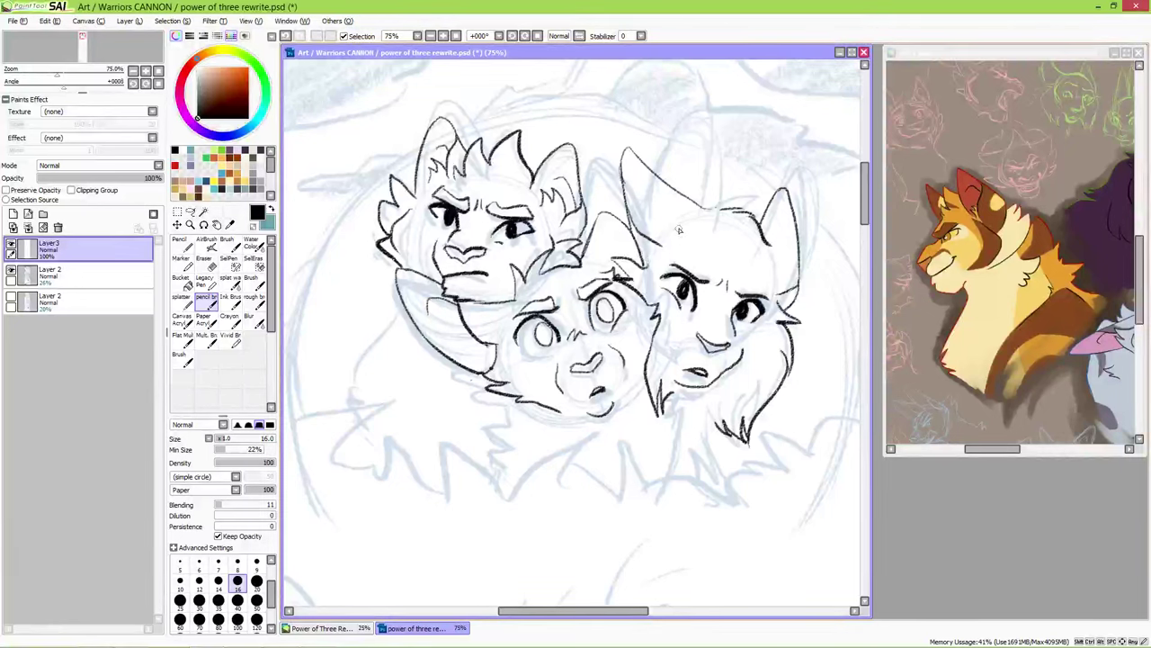
- Lasso the left cat's head and transform it to be slightly larger and higher
{"action": "key", "text": "a"}
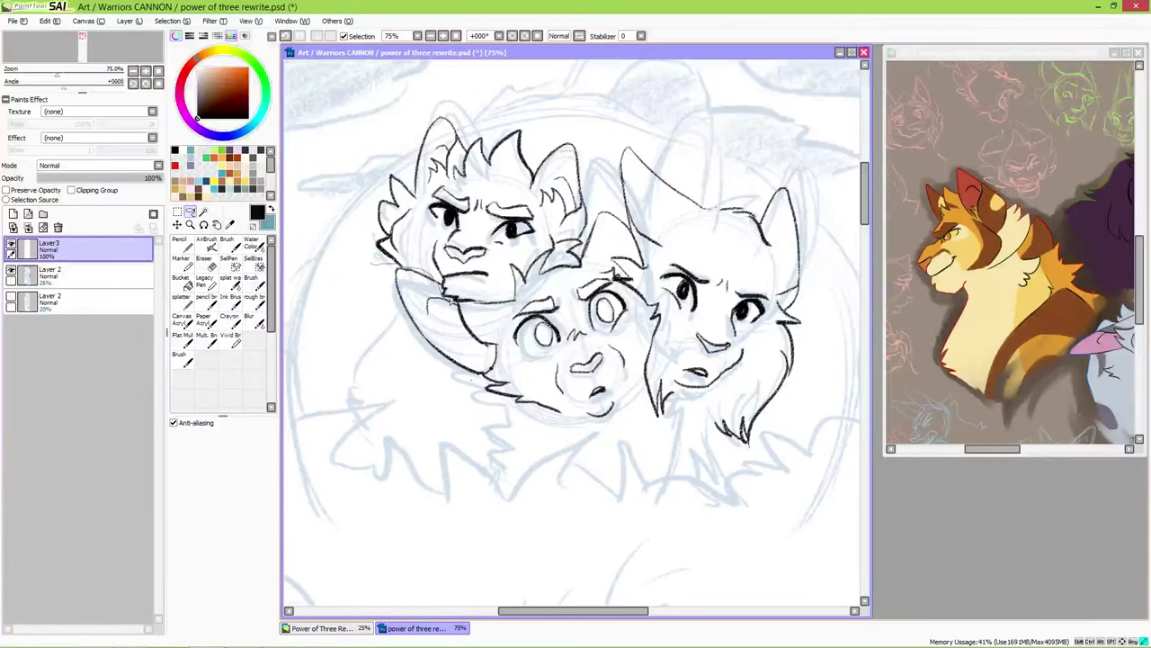
{"action": "key", "text": "ctrl+t"}
{"action": "mouse_move", "coordinate": [486, 216]}
{"action": "left_mouse_down"}
{"action": "mouse_move", "coordinate": [493, 207]}
{"action": "mouse_move", "coordinate": [477, 193]}
{"action": "left_mouse_up"}
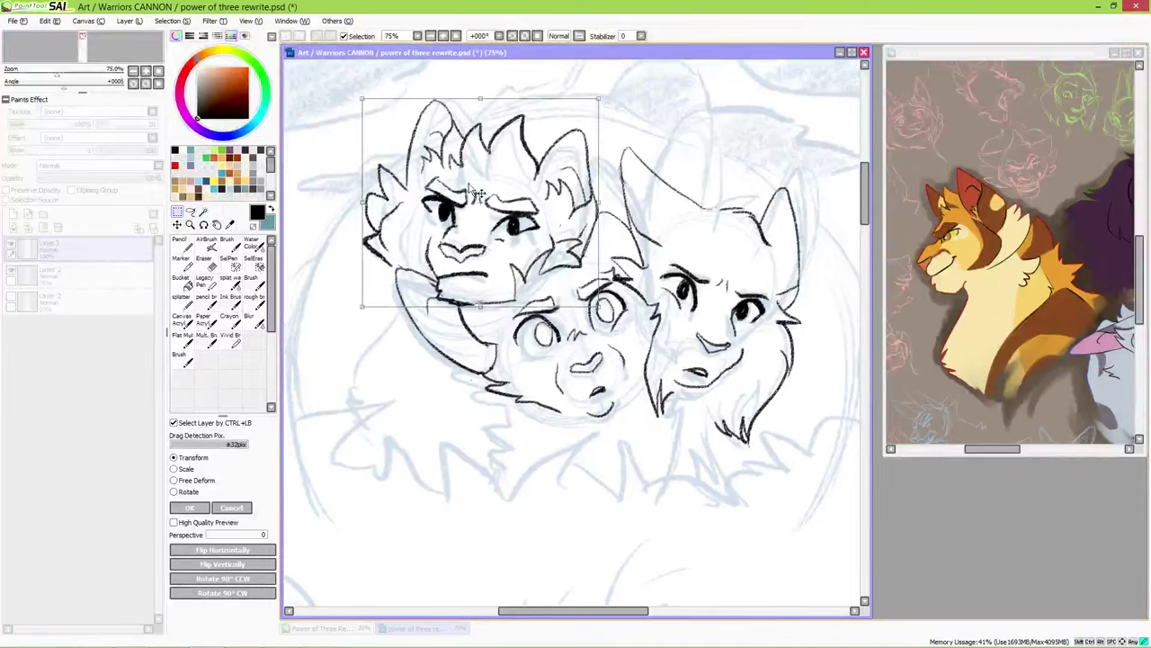
{"action": "key", "text": "Return"}
- Clean up under the left cat's chin and ink the neck, back and chest fur lines of the three cats
{"action": "key", "text": "e"}
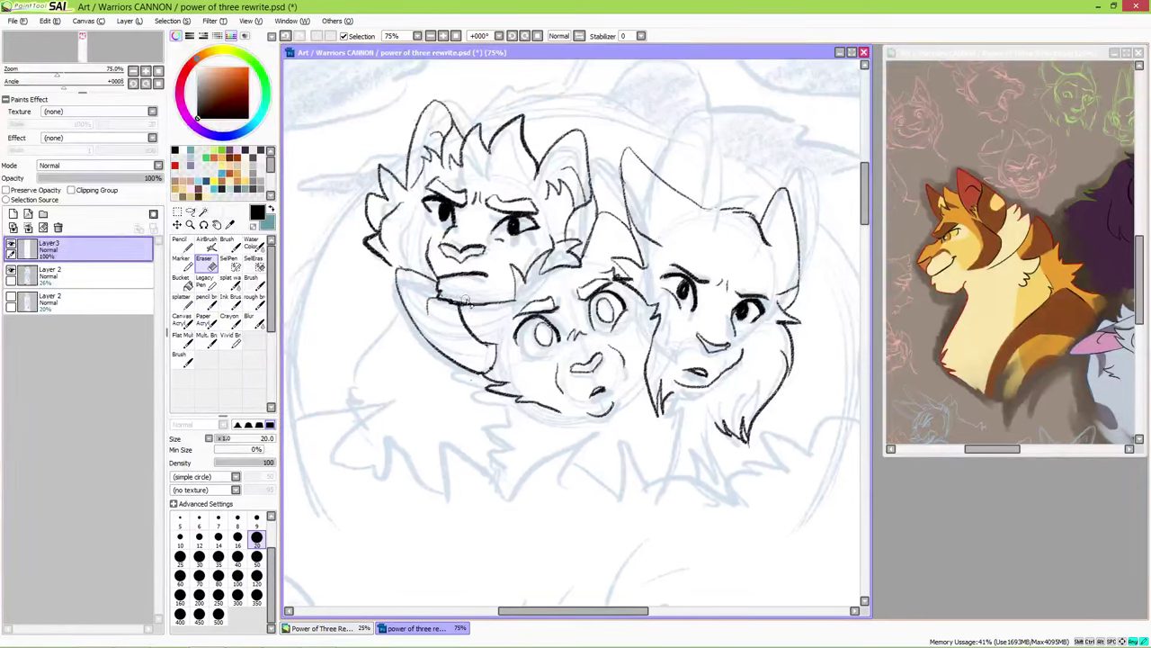
{"action": "key", "text": "n"}
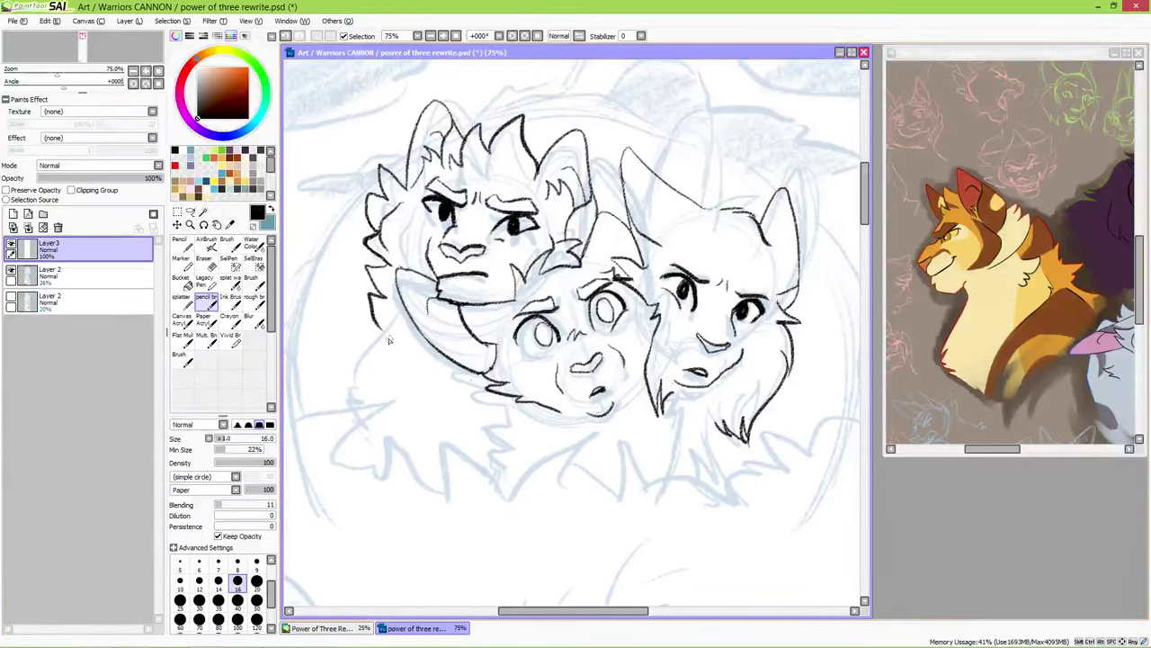
{"action": "mouse_move", "coordinate": [382, 332]}
{"action": "left_mouse_down"}
{"action": "mouse_move", "coordinate": [351, 399]}
{"action": "mouse_move", "coordinate": [288, 376]}
{"action": "left_mouse_up"}
{"action": "left_click_drag", "start_coordinate": [479, 394], "coordinate": [454, 445]}
{"action": "mouse_move", "coordinate": [653, 407]}
{"action": "left_mouse_down"}
{"action": "mouse_move", "coordinate": [666, 396]}
{"action": "mouse_move", "coordinate": [656, 425]}
{"action": "mouse_move", "coordinate": [687, 504]}
{"action": "left_mouse_up"}
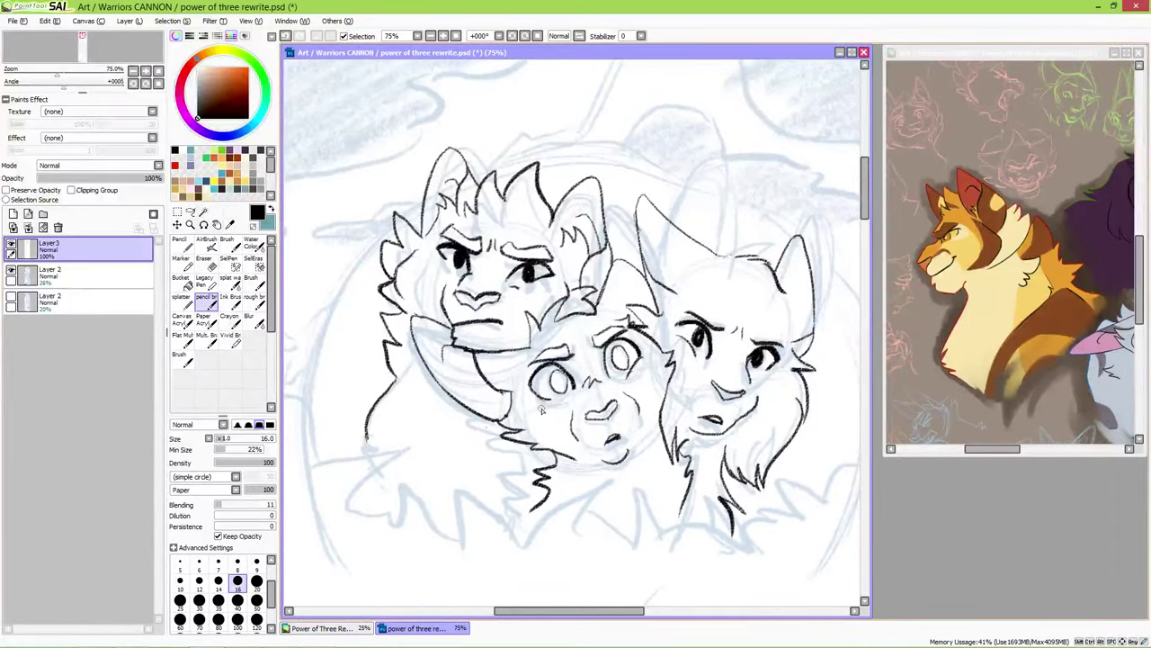
- Touch up the line work around the middle and right cats' ears
{"action": "mouse_move", "coordinate": [601, 420]}
{"action": "left_mouse_down"}
{"action": "mouse_move", "coordinate": [605, 430]}
{"action": "mouse_move", "coordinate": [553, 421]}
{"action": "mouse_move", "coordinate": [530, 393]}
{"action": "left_mouse_up"}
{"action": "left_click_drag", "start_coordinate": [609, 302], "coordinate": [666, 252]}
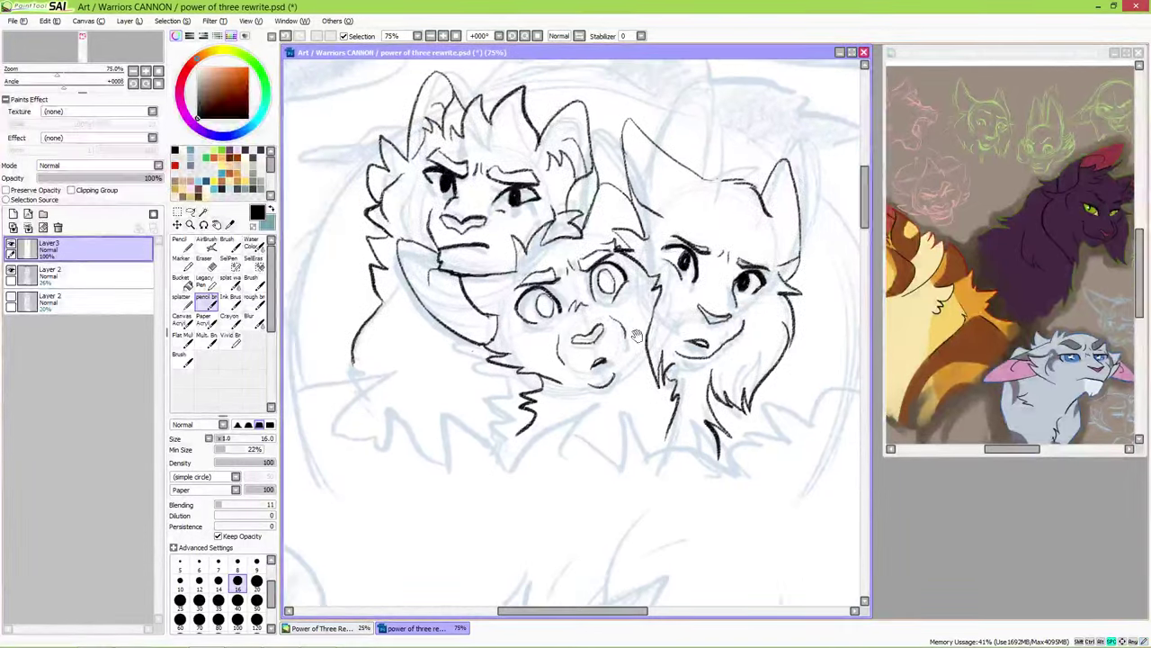
{"action": "mouse_move", "coordinate": [638, 399]}
{"action": "left_mouse_down"}
{"action": "mouse_move", "coordinate": [683, 428]}
{"action": "mouse_move", "coordinate": [629, 473]}
{"action": "left_mouse_up"}
{"action": "key", "text": "e"}
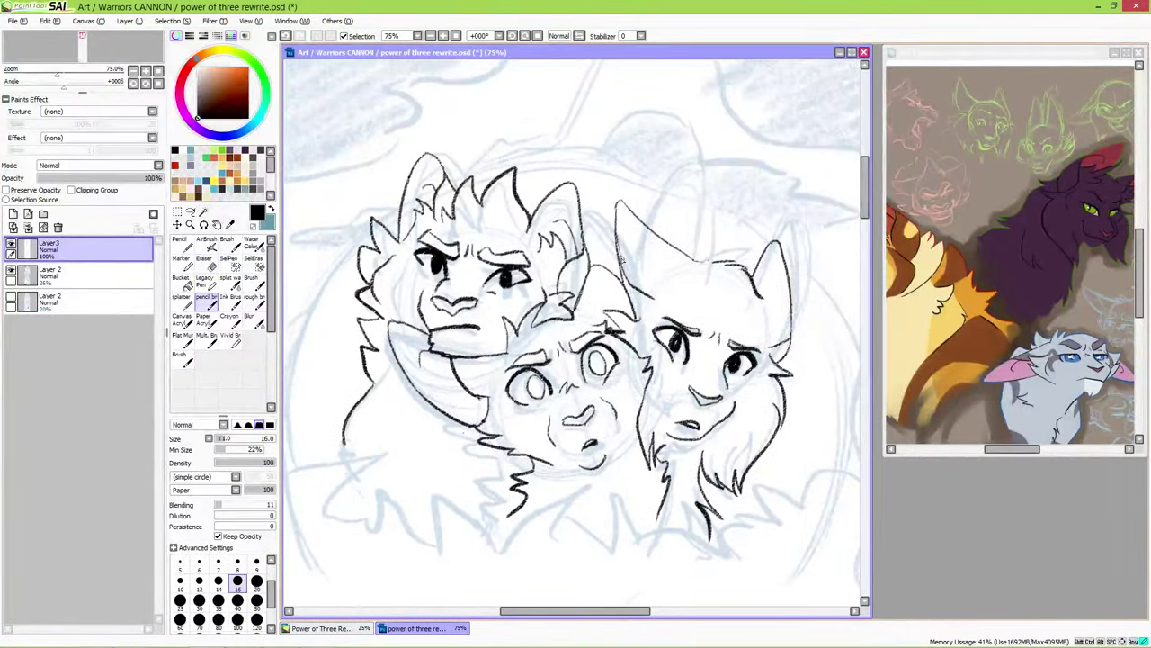
{"action": "key", "text": "n"}
{"action": "left_click_drag", "start_coordinate": [627, 250], "coordinate": [686, 232]}
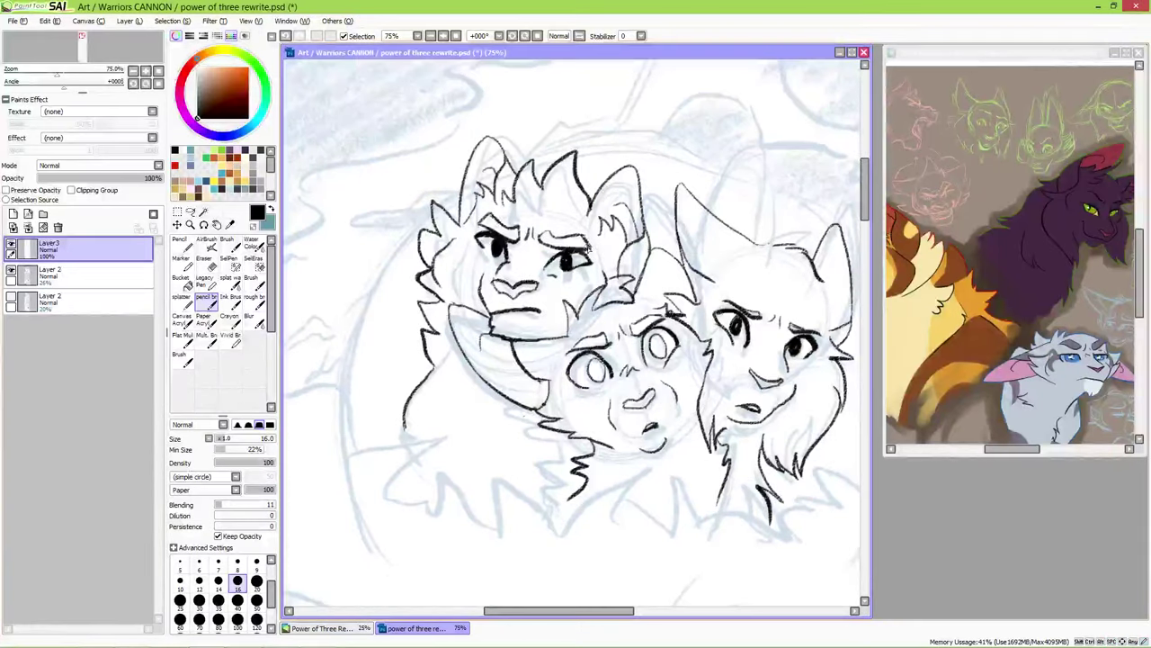
{"action": "scroll", "coordinate": [576, 324], "scroll_direction": "down", "scroll_amount": 1}
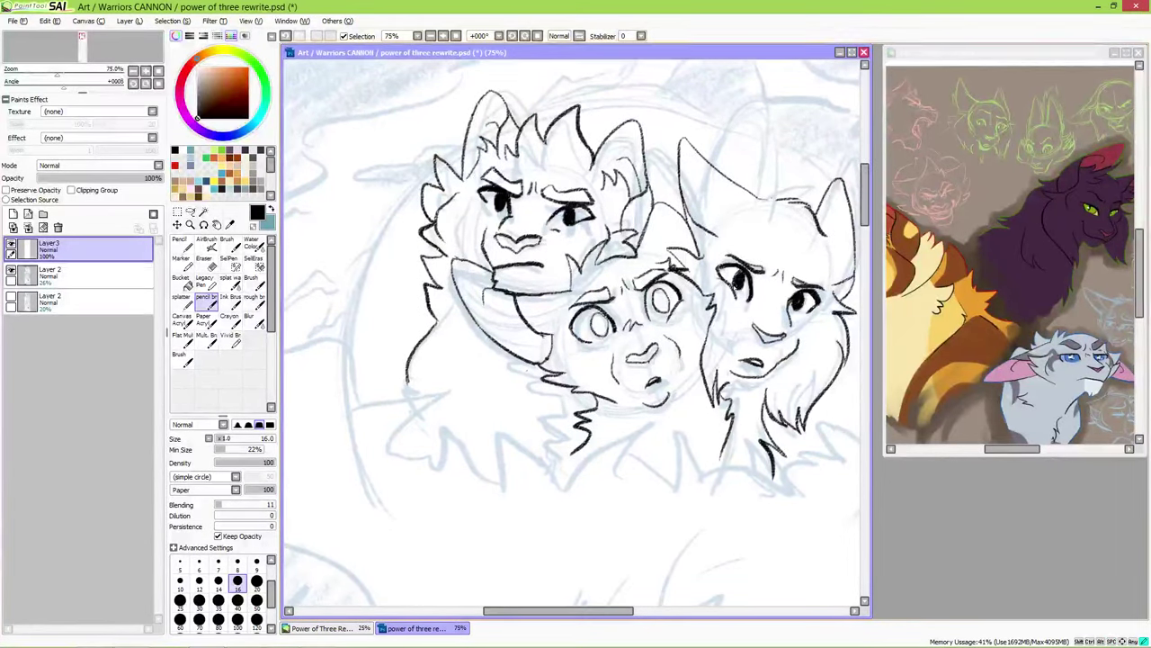
{"action": "scroll", "coordinate": [404, 249], "scroll_direction": "right", "scroll_amount": 2}
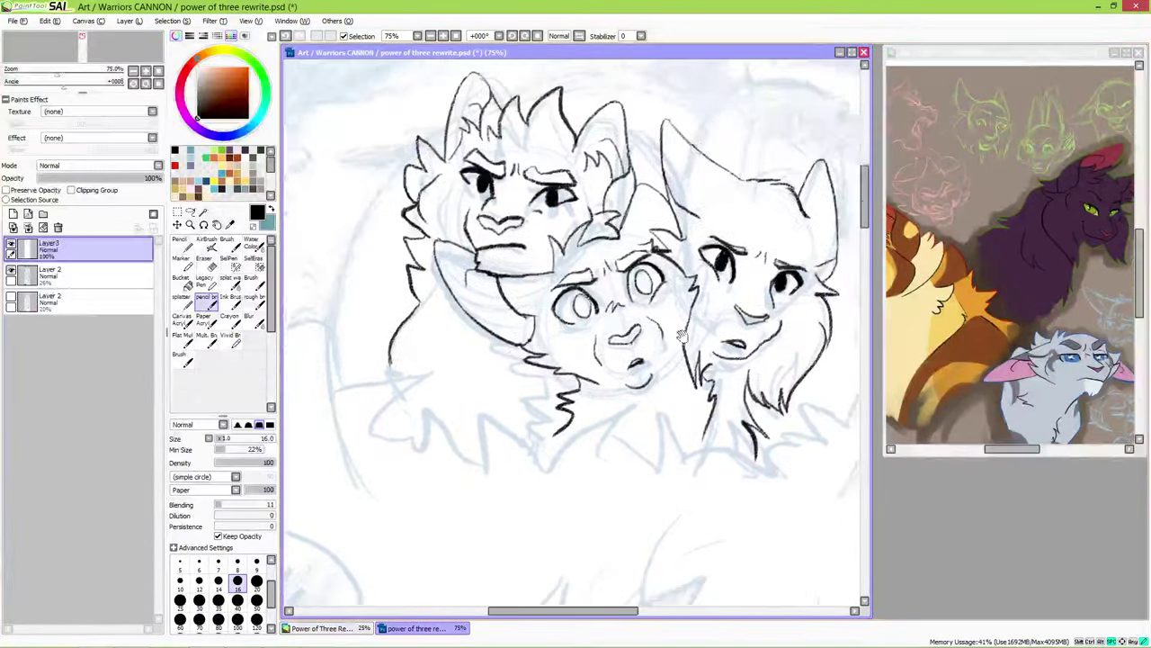
- Ink the left eye and angry brow of the large scowling face below the three cats
{"action": "key", "text": "e"}
{"action": "scroll", "coordinate": [630, 275], "scroll_direction": "down", "scroll_amount": 8}
{"action": "key", "text": "b"}
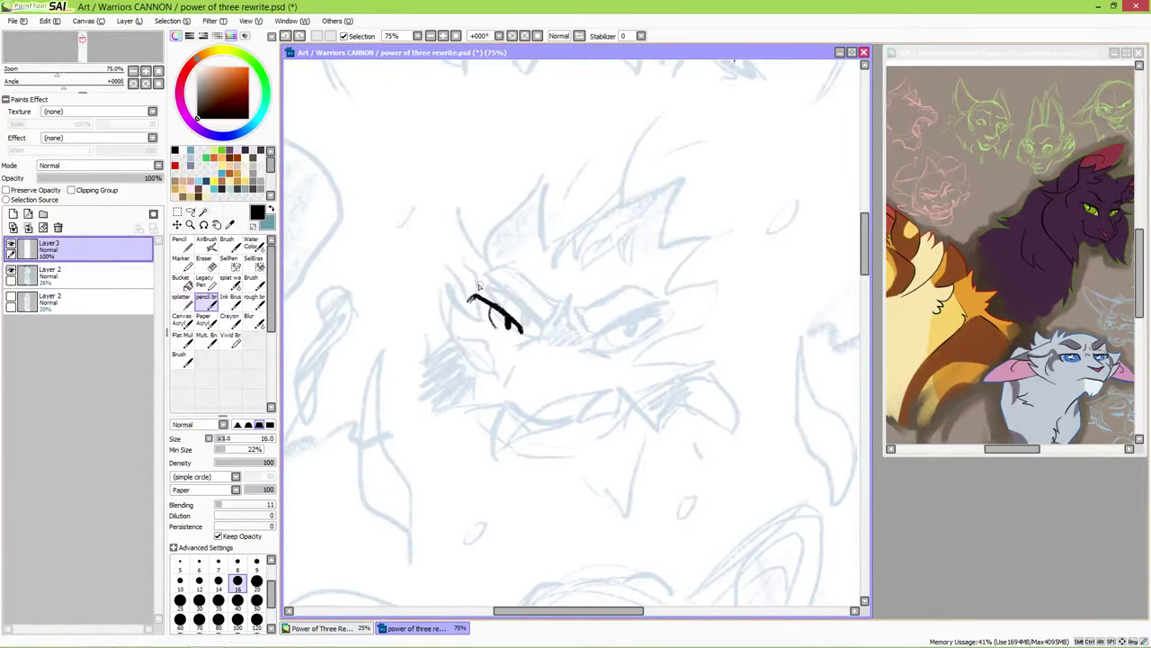
{"action": "scroll", "coordinate": [1012, 261], "scroll_direction": "left", "scroll_amount": 3}
{"action": "mouse_move", "coordinate": [486, 267]}
{"action": "left_mouse_down"}
{"action": "mouse_move", "coordinate": [502, 269]}
{"action": "mouse_move", "coordinate": [514, 292]}
{"action": "left_mouse_up"}
- Ink the scowling face's right eye, raised brow and nose-bridge creases, plus the nose and muzzle line
{"action": "left_click_drag", "start_coordinate": [576, 334], "coordinate": [660, 315]}
{"action": "key", "text": "ctrl+z"}
{"action": "left_click_drag", "start_coordinate": [565, 314], "coordinate": [580, 332]}
{"action": "left_click_drag", "start_coordinate": [584, 330], "coordinate": [653, 297]}
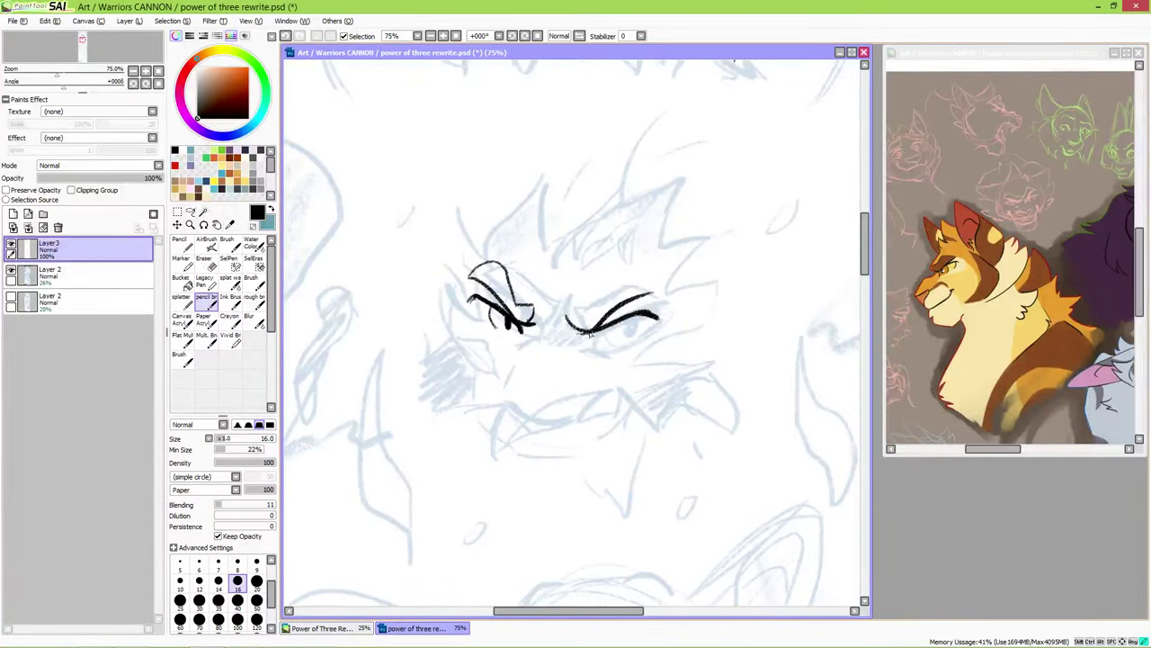
{"action": "mouse_move", "coordinate": [564, 324]}
{"action": "left_mouse_down"}
{"action": "mouse_move", "coordinate": [630, 270]}
{"action": "mouse_move", "coordinate": [644, 288]}
{"action": "left_mouse_up"}
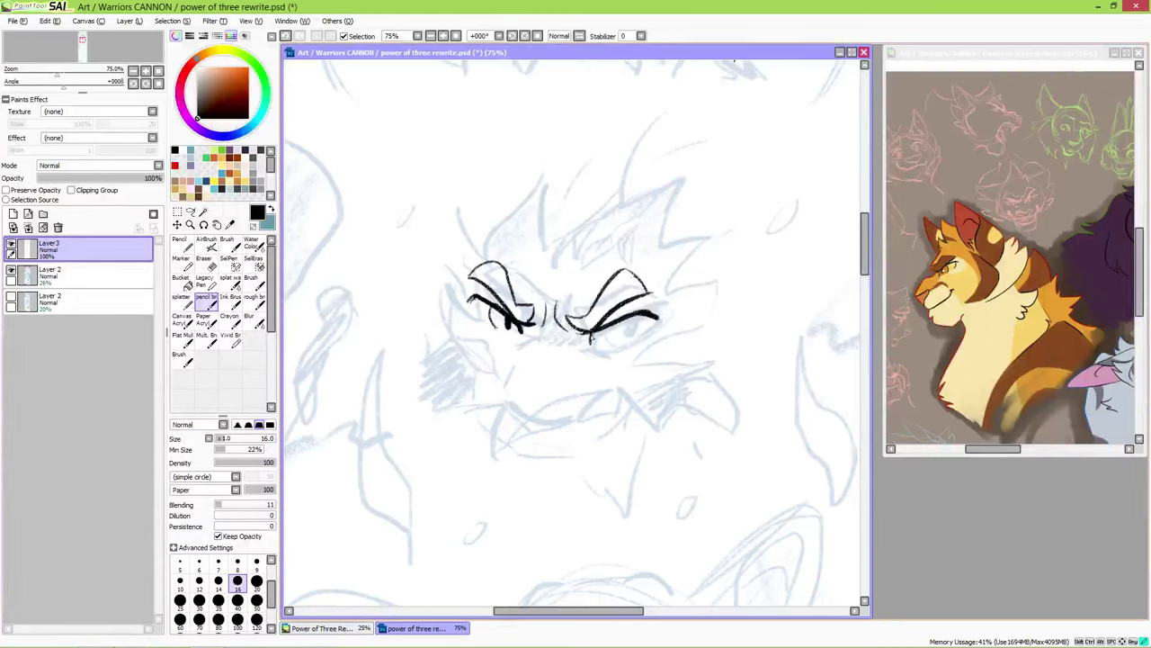
{"action": "key", "text": "ctrl+z"}
{"action": "left_click_drag", "start_coordinate": [572, 337], "coordinate": [608, 354]}
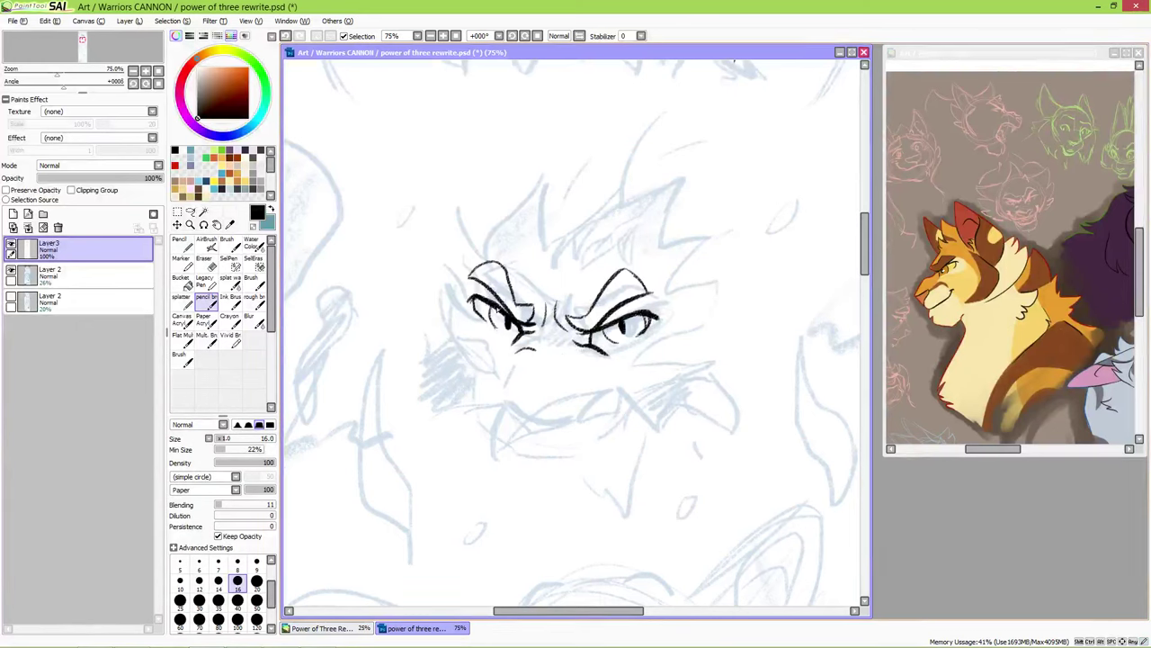
{"action": "left_click_drag", "start_coordinate": [522, 345], "coordinate": [493, 381]}
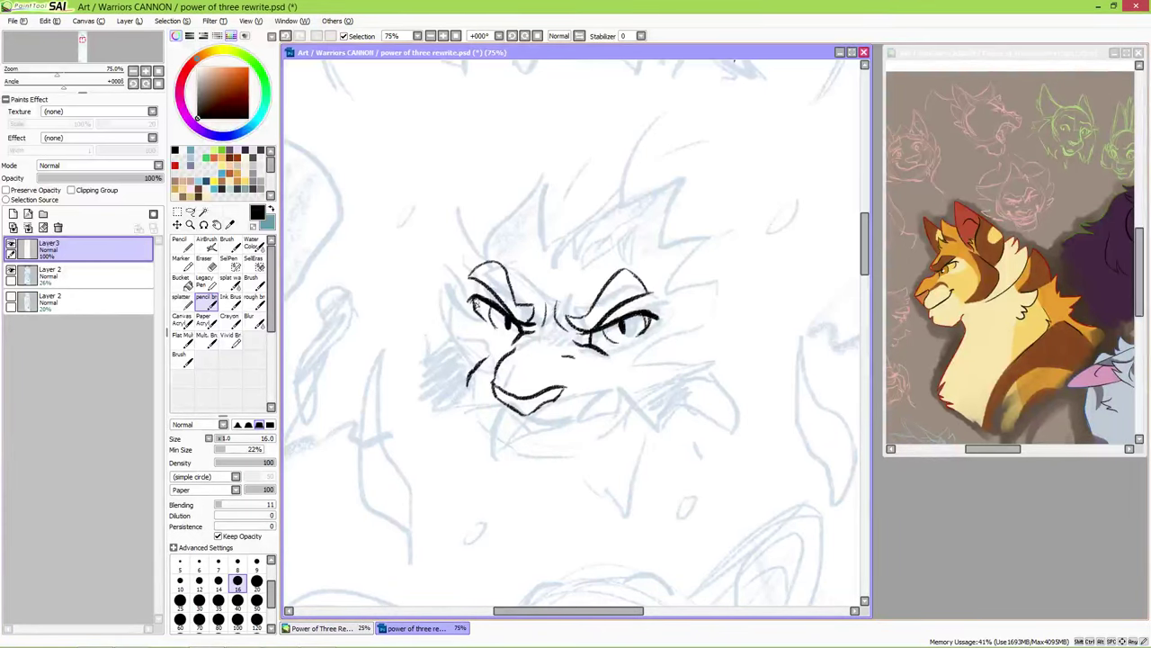
- Ink the spiky head tuft above the scowling face's brows
{"action": "scroll", "coordinate": [576, 324], "scroll_direction": "down", "scroll_amount": 1}
{"action": "left_click_drag", "start_coordinate": [534, 226], "coordinate": [547, 254]}
{"action": "key", "text": "ctrl+z"}
{"action": "key", "text": "ctrl+z"}
{"action": "mouse_move", "coordinate": [545, 183]}
{"action": "left_mouse_down"}
{"action": "mouse_move", "coordinate": [532, 245]}
{"action": "mouse_move", "coordinate": [574, 171]}
{"action": "left_mouse_up"}
{"action": "key", "text": "e"}
{"action": "key", "text": "n"}
{"action": "left_click_drag", "start_coordinate": [556, 211], "coordinate": [587, 133]}
{"action": "key", "text": "ctrl+z"}
{"action": "left_click_drag", "start_coordinate": [587, 133], "coordinate": [646, 196]}
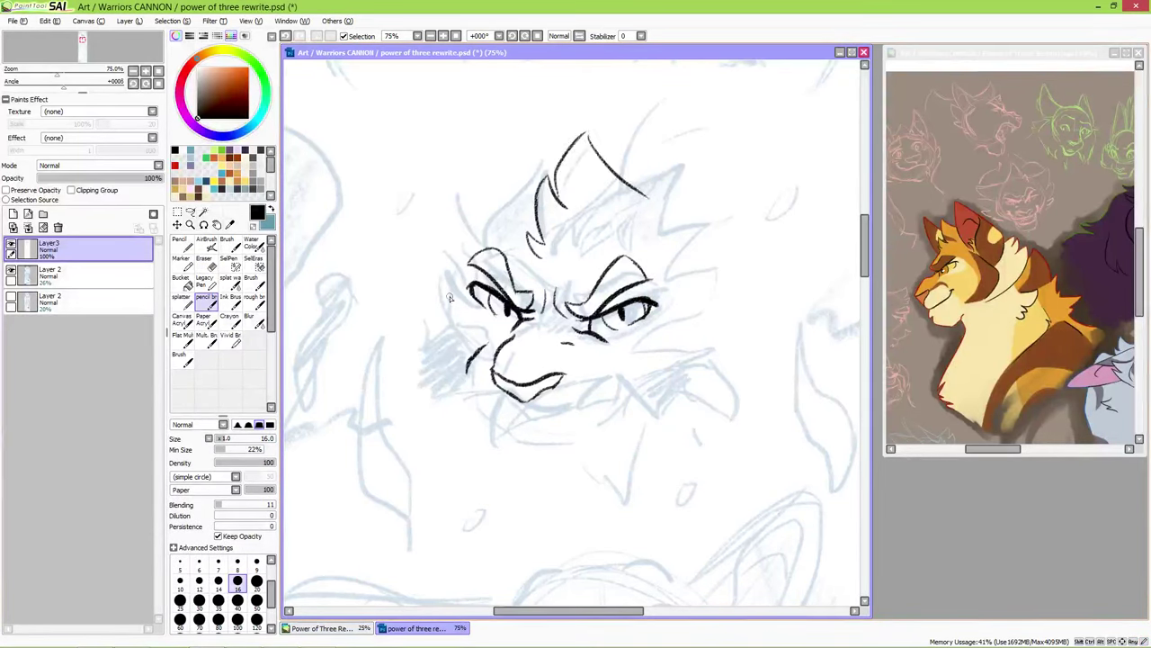
- Lasso the scowling face's head tuft and transform it to sit further left above the brows
{"action": "left_click", "coordinate": [190, 210]}
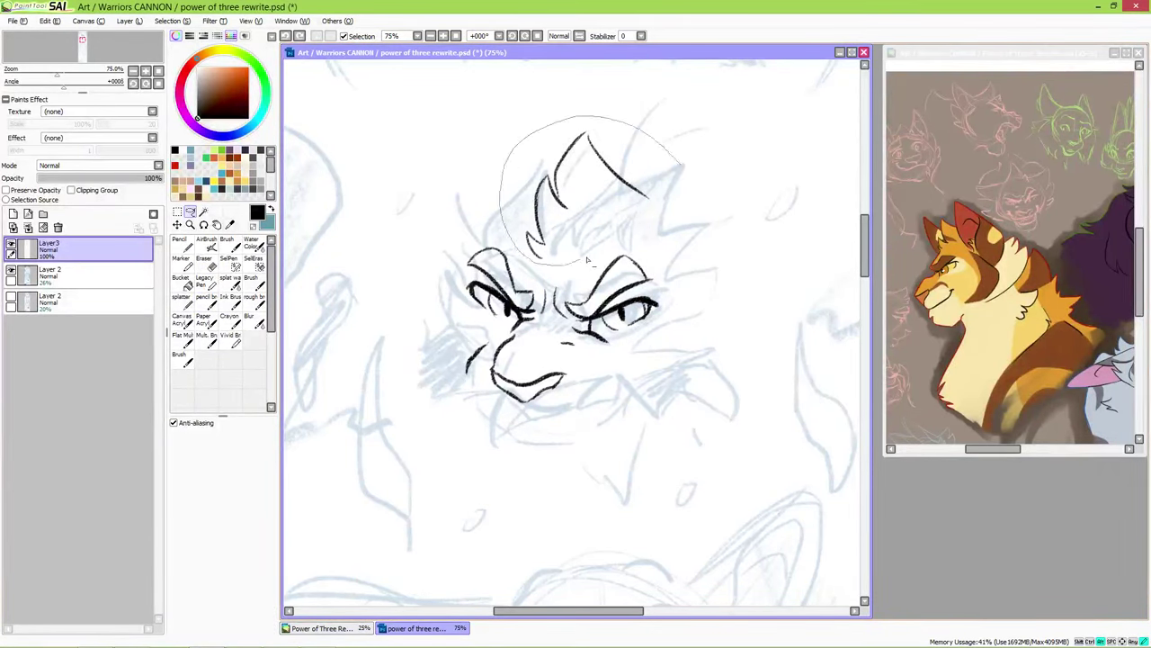
{"action": "left_click_drag", "start_coordinate": [513, 224], "coordinate": [520, 254]}
{"action": "key", "text": "ctrl+t"}
{"action": "key", "text": "Return"}
{"action": "key", "text": "ctrl+d"}
{"action": "key", "text": "n"}
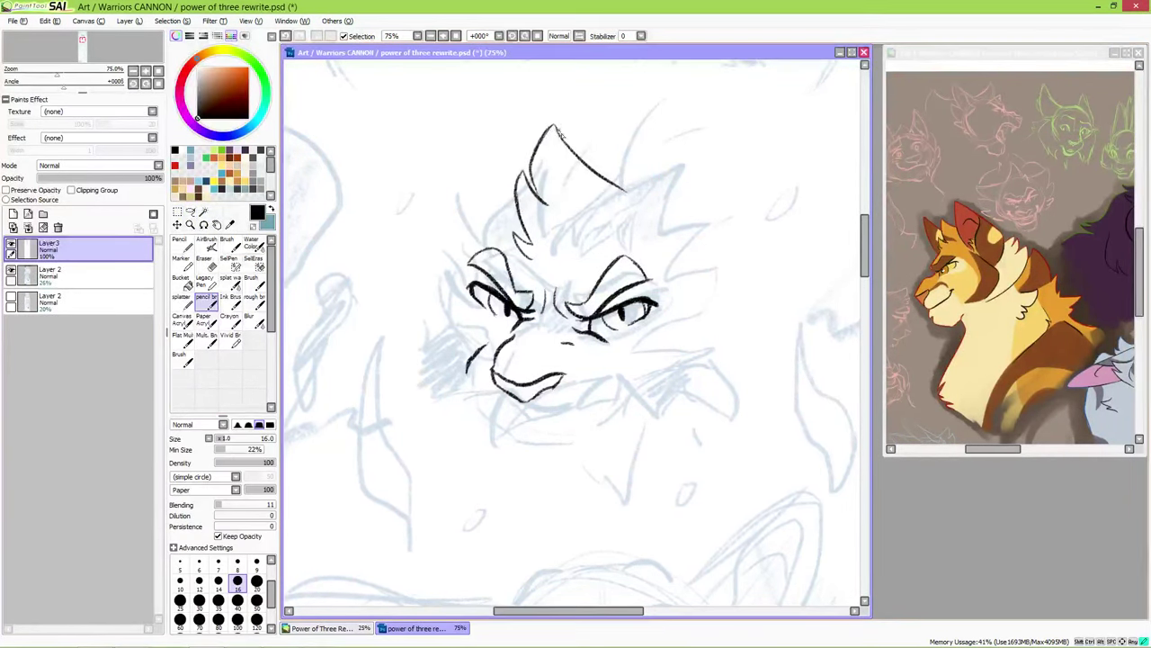
- Create a layer folder named The Sight and move the line art layer into it
{"action": "scroll", "coordinate": [663, 342], "scroll_direction": "down", "scroll_amount": 3}
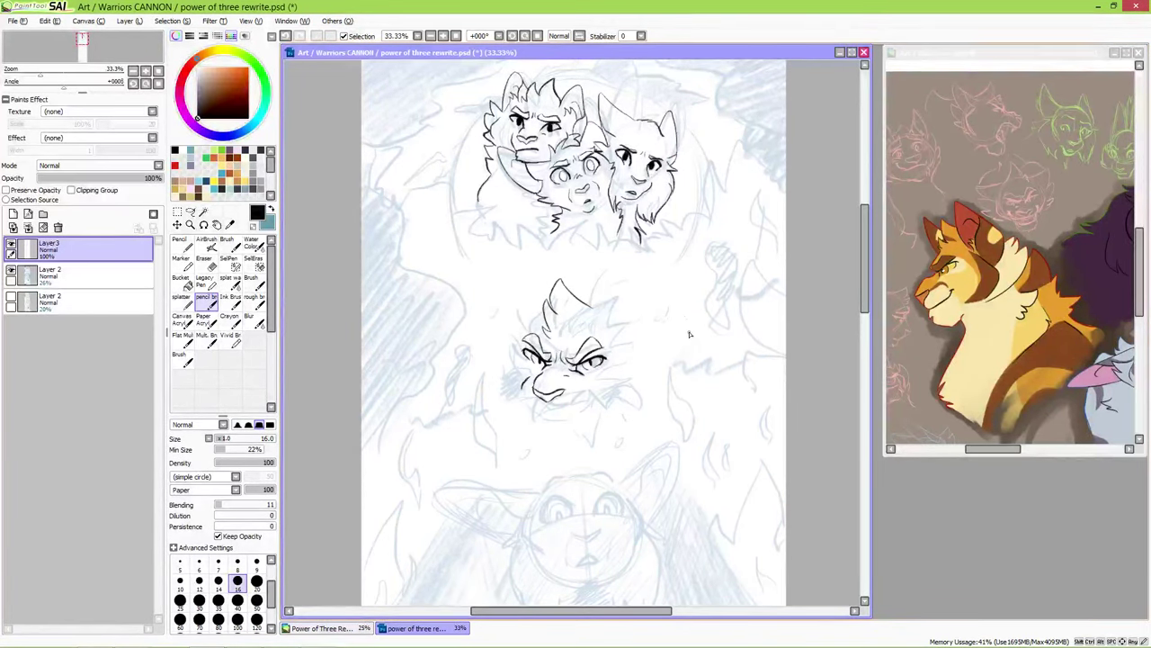
{"action": "scroll", "coordinate": [690, 334], "scroll_direction": "up", "scroll_amount": 2}
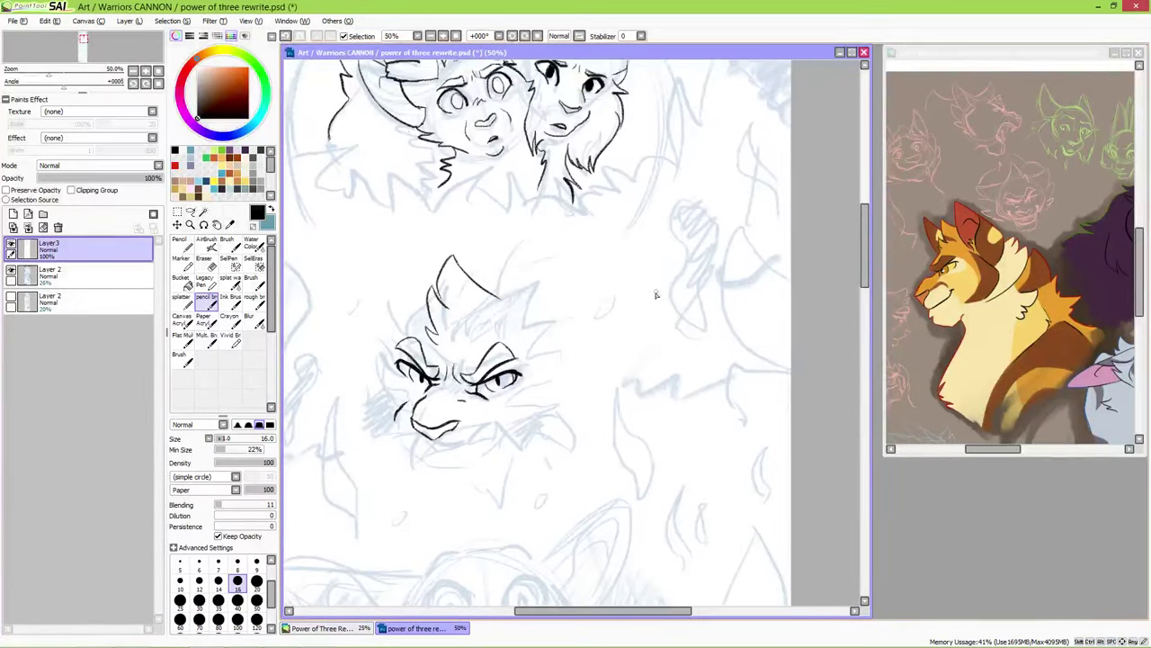
{"action": "left_click_drag", "start_coordinate": [675, 262], "coordinate": [767, 486]}
{"action": "left_click", "coordinate": [42, 213]}
{"action": "double_click", "coordinate": [93, 247]}
{"action": "type", "text": "The Sight"}
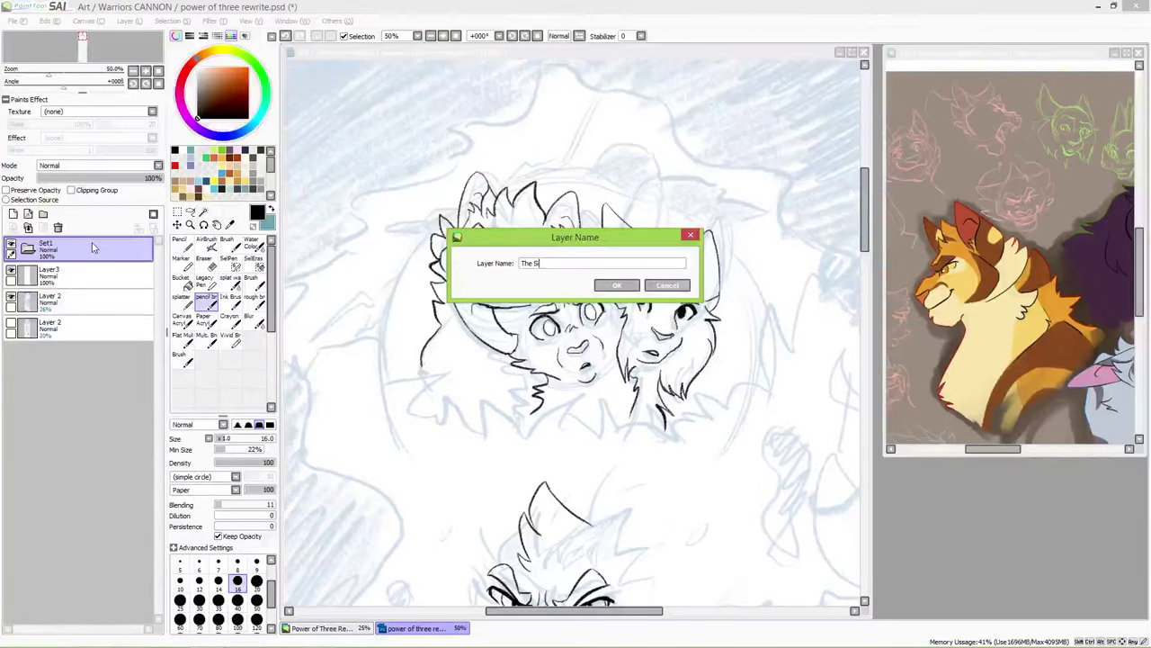
{"action": "key", "text": "Return"}
{"action": "left_click_drag", "start_coordinate": [79, 273], "coordinate": [76, 263]}
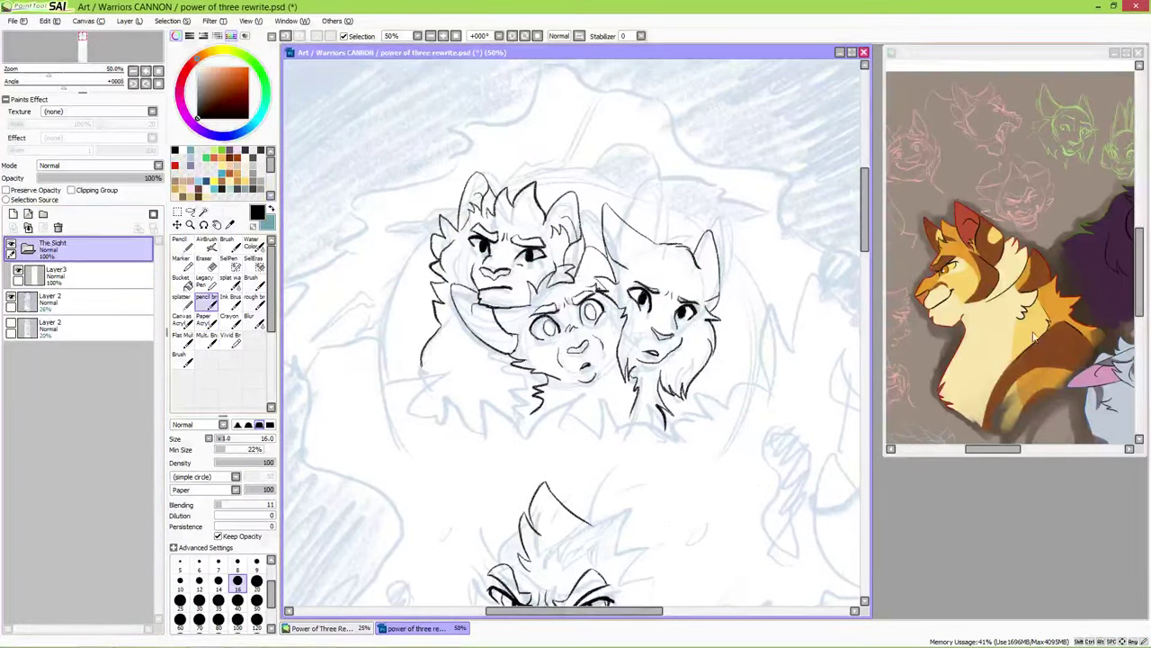
- Add a color layer beneath the line art and block in the cats' bodies and the right cat's head with yellow at brush size 50
{"action": "left_click", "coordinate": [54, 273]}
{"action": "left_click", "coordinate": [12, 213]}
{"action": "left_click", "coordinate": [257, 600]}
{"action": "mouse_move", "coordinate": [430, 373]}
{"action": "left_mouse_down"}
{"action": "mouse_move", "coordinate": [430, 349]}
{"action": "mouse_move", "coordinate": [454, 421]}
{"action": "mouse_move", "coordinate": [446, 324]}
{"action": "mouse_move", "coordinate": [486, 430]}
{"action": "mouse_move", "coordinate": [496, 315]}
{"action": "mouse_move", "coordinate": [450, 324]}
{"action": "mouse_move", "coordinate": [437, 303]}
{"action": "mouse_move", "coordinate": [483, 363]}
{"action": "mouse_move", "coordinate": [428, 367]}
{"action": "mouse_move", "coordinate": [540, 436]}
{"action": "mouse_move", "coordinate": [594, 423]}
{"action": "mouse_move", "coordinate": [486, 369]}
{"action": "mouse_move", "coordinate": [517, 385]}
{"action": "mouse_move", "coordinate": [531, 441]}
{"action": "mouse_move", "coordinate": [630, 449]}
{"action": "mouse_move", "coordinate": [648, 405]}
{"action": "mouse_move", "coordinate": [610, 338]}
{"action": "left_mouse_up"}
{"action": "key", "text": "e"}
{"action": "left_click_drag", "start_coordinate": [669, 411], "coordinate": [673, 434]}
{"action": "key", "text": "e"}
{"action": "left_click_drag", "start_coordinate": [635, 381], "coordinate": [671, 413]}
{"action": "mouse_move", "coordinate": [657, 350]}
{"action": "left_mouse_down"}
{"action": "mouse_move", "coordinate": [603, 389]}
{"action": "mouse_move", "coordinate": [637, 315]}
{"action": "mouse_move", "coordinate": [558, 351]}
{"action": "mouse_move", "coordinate": [545, 335]}
{"action": "mouse_move", "coordinate": [553, 345]}
{"action": "mouse_move", "coordinate": [589, 263]}
{"action": "left_mouse_up"}
{"action": "mouse_move", "coordinate": [609, 220]}
{"action": "left_mouse_down"}
{"action": "mouse_move", "coordinate": [632, 262]}
{"action": "mouse_move", "coordinate": [608, 213]}
{"action": "mouse_move", "coordinate": [659, 254]}
{"action": "mouse_move", "coordinate": [683, 255]}
{"action": "mouse_move", "coordinate": [654, 271]}
{"action": "mouse_move", "coordinate": [702, 286]}
{"action": "mouse_move", "coordinate": [708, 239]}
{"action": "mouse_move", "coordinate": [713, 267]}
{"action": "left_mouse_up"}
{"action": "mouse_move", "coordinate": [680, 310]}
{"action": "left_mouse_down"}
{"action": "mouse_move", "coordinate": [664, 372]}
{"action": "mouse_move", "coordinate": [681, 365]}
{"action": "mouse_move", "coordinate": [701, 310]}
{"action": "mouse_move", "coordinate": [711, 316]}
{"action": "mouse_move", "coordinate": [696, 351]}
{"action": "left_mouse_up"}
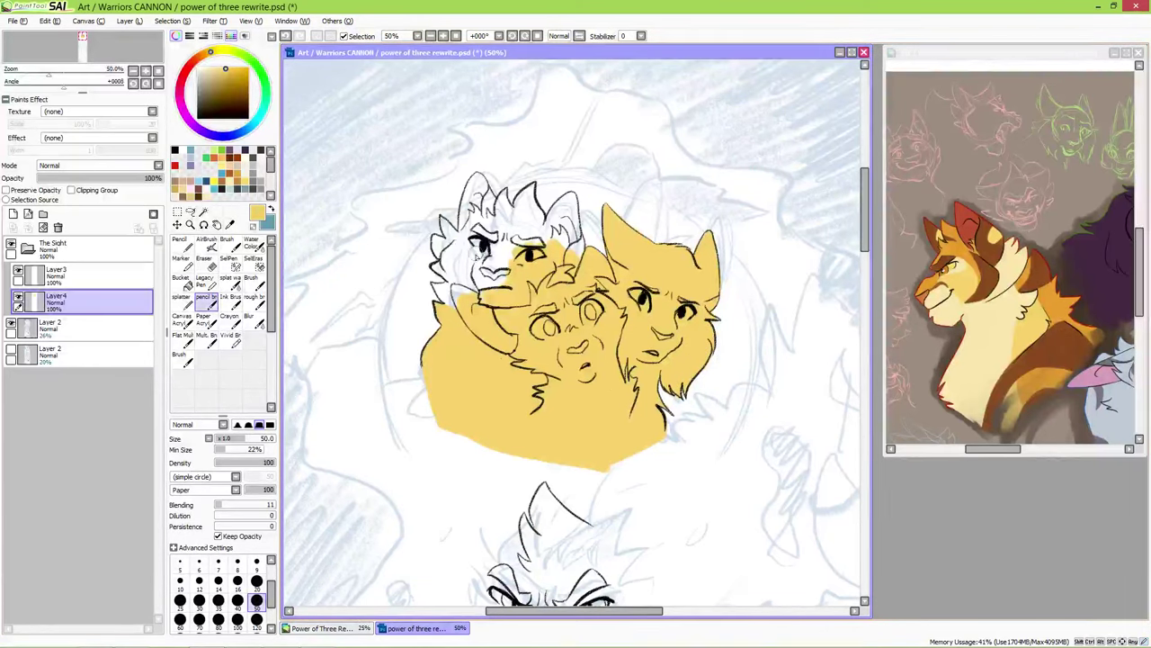
- Extend the yellow base fill over the left cat's face, cheek fur and ears
{"action": "left_click_drag", "start_coordinate": [434, 289], "coordinate": [486, 261]}
{"action": "mouse_move", "coordinate": [549, 239]}
{"action": "left_mouse_down"}
{"action": "mouse_move", "coordinate": [571, 211]}
{"action": "mouse_move", "coordinate": [580, 251]}
{"action": "left_mouse_up"}
{"action": "left_click_drag", "start_coordinate": [455, 259], "coordinate": [439, 279]}
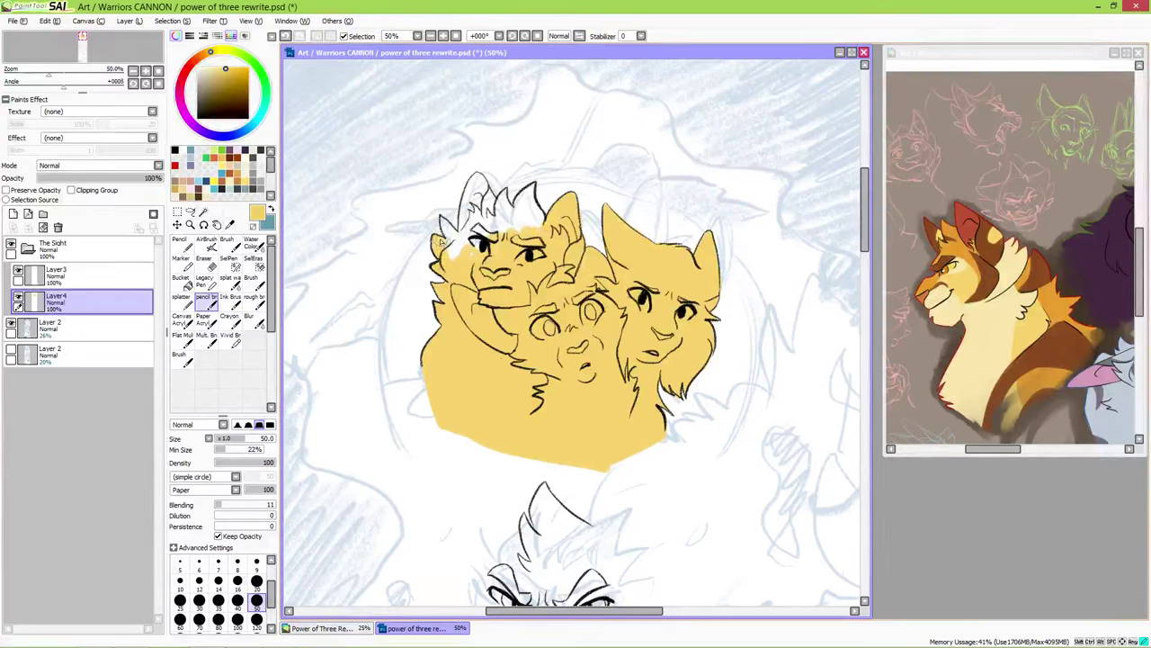
{"action": "mouse_move", "coordinate": [468, 216]}
{"action": "left_mouse_down"}
{"action": "mouse_move", "coordinate": [476, 178]}
{"action": "mouse_move", "coordinate": [491, 203]}
{"action": "left_mouse_up"}
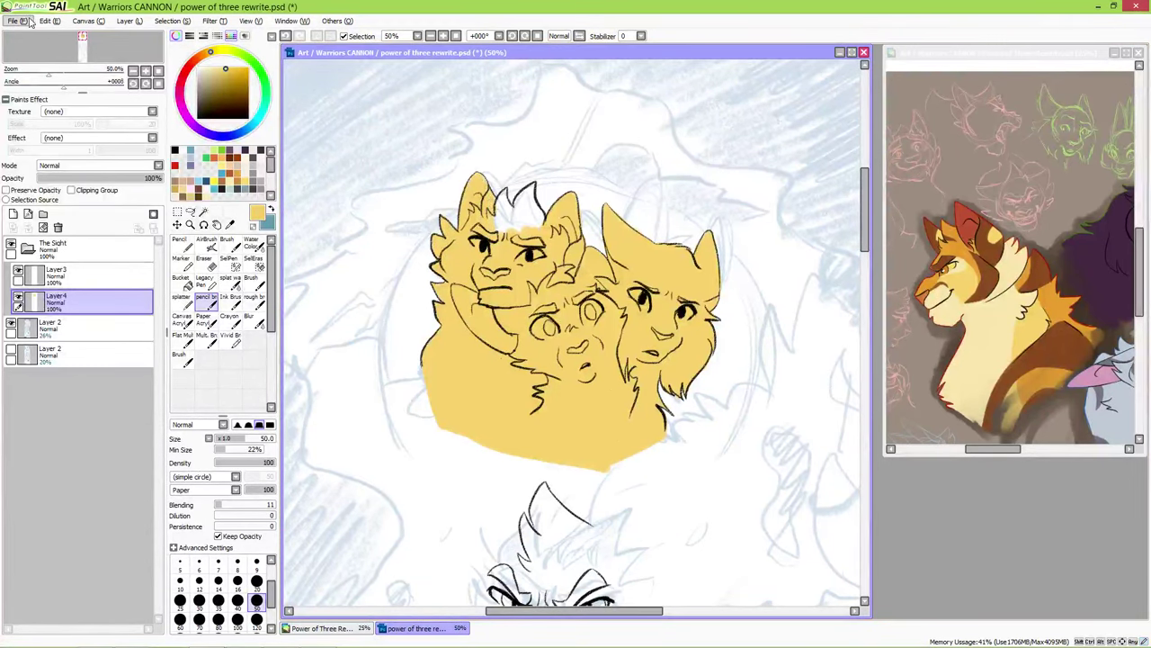
- Open 3.1-The Sight.jpg from the Book Covers folder and place it below the cat color reference
{"action": "left_click", "coordinate": [13, 21]}
{"action": "left_click", "coordinate": [45, 50]}
{"action": "left_click", "coordinate": [74, 291]}
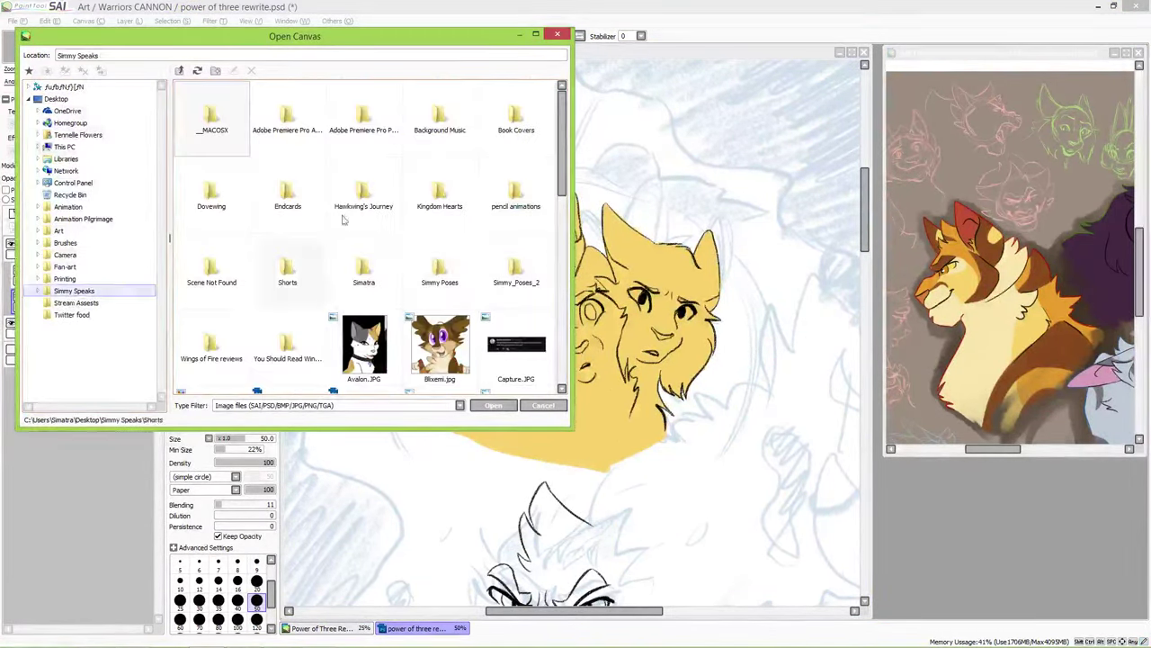
{"action": "double_click", "coordinate": [516, 117]}
{"action": "scroll", "coordinate": [229, 268], "scroll_direction": "down", "scroll_amount": 3}
{"action": "double_click", "coordinate": [229, 268]}
{"action": "left_click_drag", "start_coordinate": [874, 275], "coordinate": [1044, 412]}
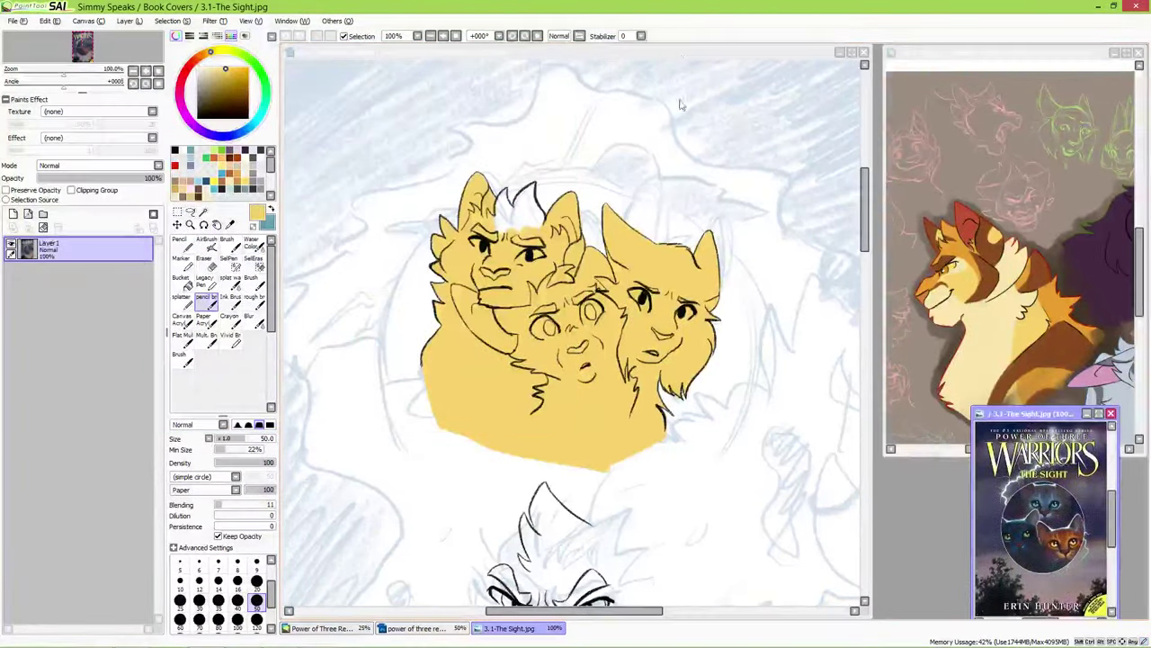
- Fill the left cat's forehead tuft with yellow and preserve the color layer's opacity
{"action": "left_click", "coordinate": [501, 194]}
{"action": "mouse_move", "coordinate": [497, 225]}
{"action": "left_mouse_down"}
{"action": "mouse_move", "coordinate": [512, 191]}
{"action": "mouse_move", "coordinate": [549, 194]}
{"action": "left_mouse_up"}
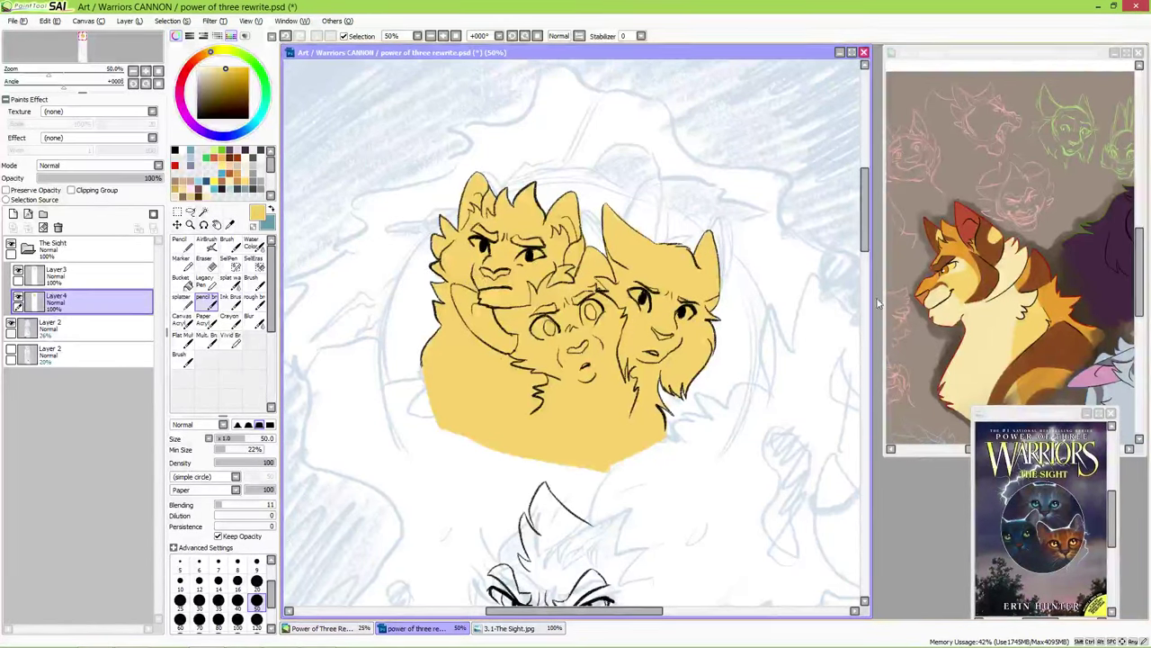
{"action": "left_click", "coordinate": [32, 191]}
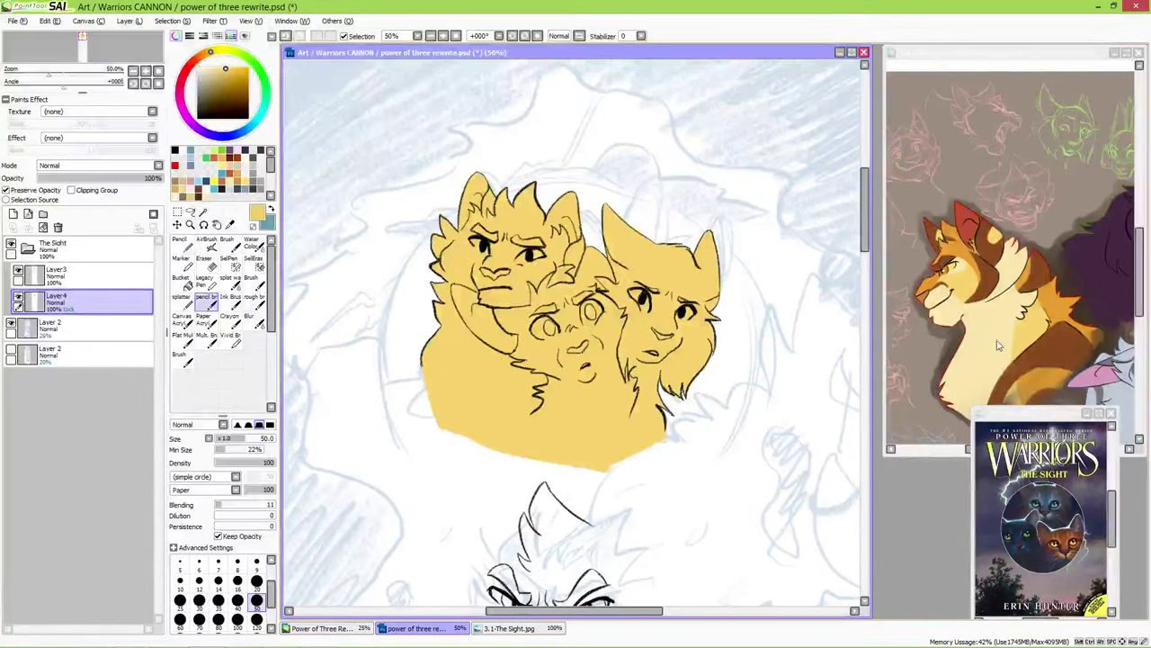
- Recolor the middle cat blue-grey and the right cat dark purple over the yellow base
{"action": "mouse_move", "coordinate": [475, 300]}
{"action": "left_mouse_down"}
{"action": "mouse_move", "coordinate": [522, 354]}
{"action": "mouse_move", "coordinate": [538, 322]}
{"action": "mouse_move", "coordinate": [534, 287]}
{"action": "mouse_move", "coordinate": [540, 299]}
{"action": "mouse_move", "coordinate": [538, 283]}
{"action": "mouse_move", "coordinate": [570, 292]}
{"action": "mouse_move", "coordinate": [533, 363]}
{"action": "left_mouse_up"}
{"action": "mouse_move", "coordinate": [527, 454]}
{"action": "left_mouse_down"}
{"action": "mouse_move", "coordinate": [594, 392]}
{"action": "mouse_move", "coordinate": [631, 405]}
{"action": "mouse_move", "coordinate": [607, 343]}
{"action": "mouse_move", "coordinate": [607, 370]}
{"action": "left_mouse_up"}
{"action": "left_click_drag", "start_coordinate": [571, 301], "coordinate": [593, 282]}
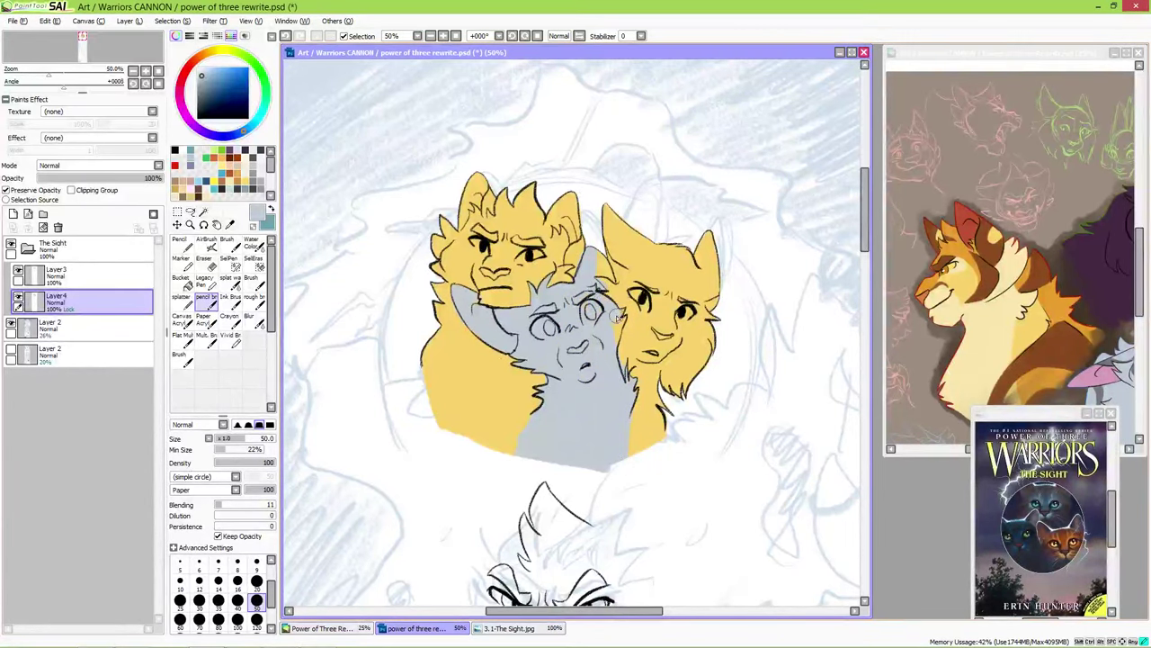
{"action": "mouse_move", "coordinate": [606, 209]}
{"action": "left_mouse_down"}
{"action": "mouse_move", "coordinate": [641, 280]}
{"action": "mouse_move", "coordinate": [645, 211]}
{"action": "mouse_move", "coordinate": [727, 284]}
{"action": "mouse_move", "coordinate": [658, 293]}
{"action": "mouse_move", "coordinate": [708, 369]}
{"action": "mouse_move", "coordinate": [688, 314]}
{"action": "mouse_move", "coordinate": [632, 290]}
{"action": "mouse_move", "coordinate": [673, 436]}
{"action": "mouse_move", "coordinate": [653, 387]}
{"action": "mouse_move", "coordinate": [640, 424]}
{"action": "mouse_move", "coordinate": [650, 412]}
{"action": "mouse_move", "coordinate": [630, 293]}
{"action": "mouse_move", "coordinate": [668, 436]}
{"action": "mouse_move", "coordinate": [636, 414]}
{"action": "mouse_move", "coordinate": [636, 466]}
{"action": "mouse_move", "coordinate": [645, 414]}
{"action": "mouse_move", "coordinate": [640, 452]}
{"action": "mouse_move", "coordinate": [628, 351]}
{"action": "left_mouse_up"}
{"action": "key", "text": "ctrl+z"}
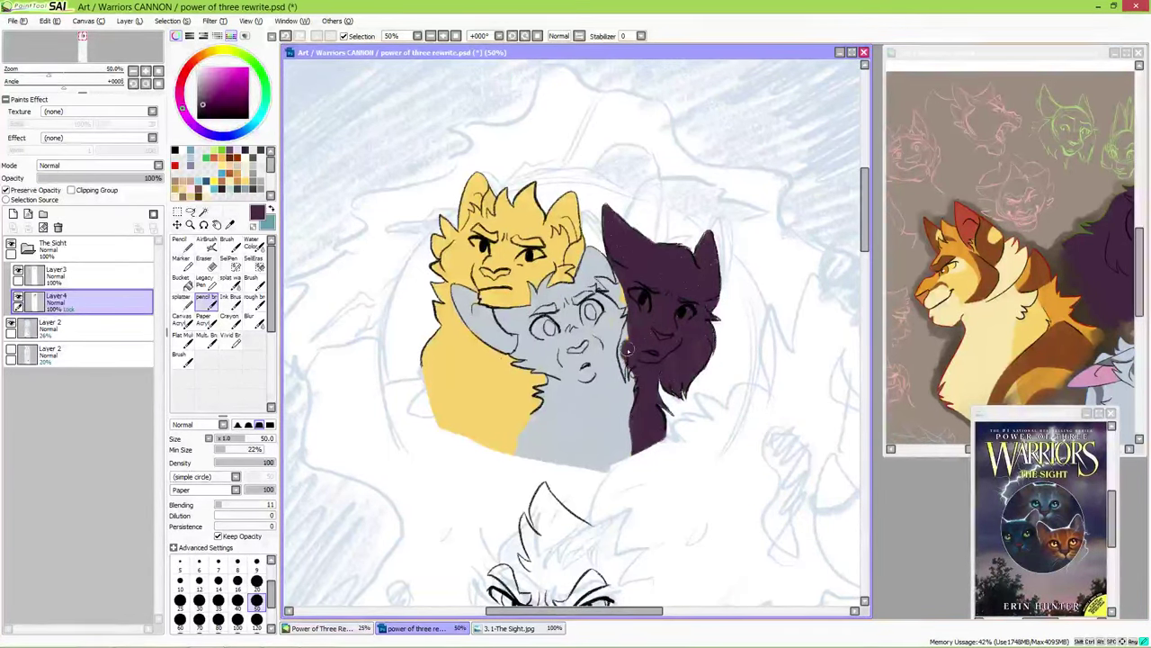
- Paint the right cat's purple cheek fur where it overlaps the middle cat, using brush size 20
{"action": "scroll", "coordinate": [627, 349], "scroll_direction": "up", "scroll_amount": 3}
{"action": "key", "text": "bracketleft"}
{"action": "key", "text": "bracketleft"}
{"action": "key", "text": "bracketleft"}
{"action": "key", "text": "bracketleft"}
{"action": "key", "text": "bracketleft"}
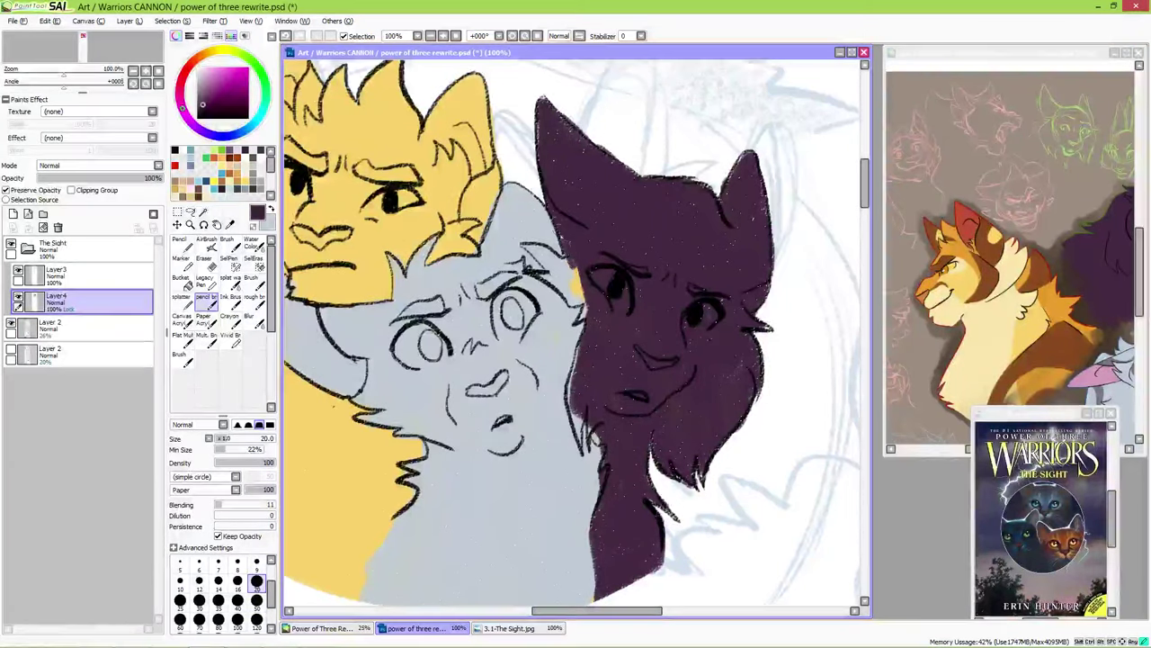
{"action": "left_click_drag", "start_coordinate": [523, 245], "coordinate": [579, 280]}
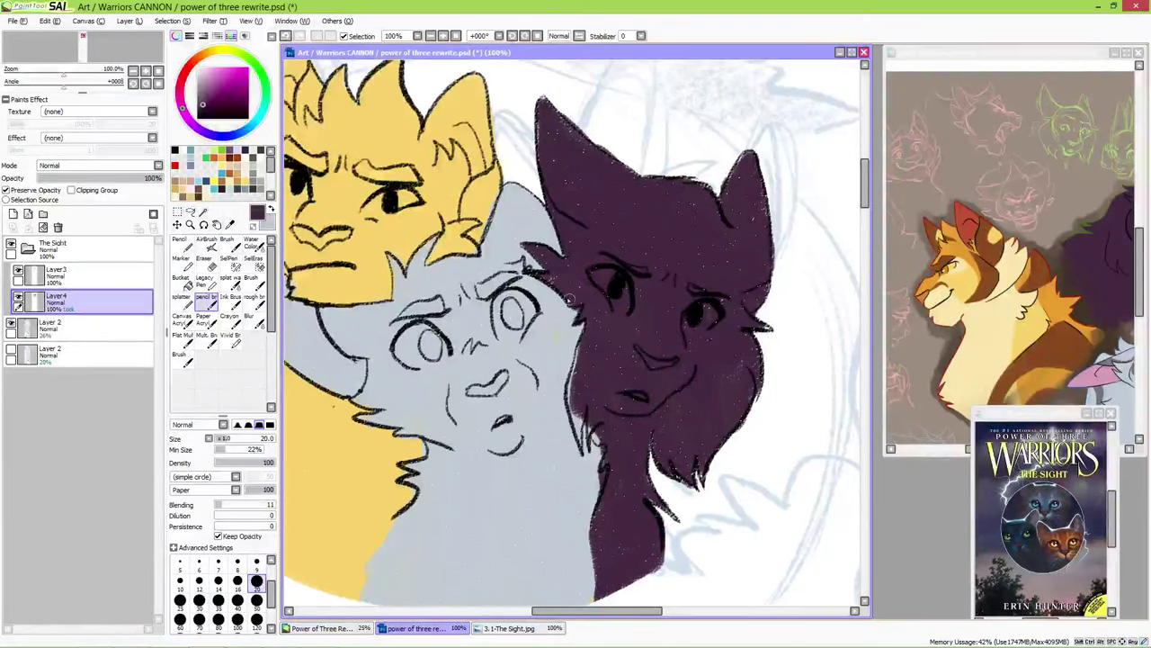
{"action": "left_click_drag", "start_coordinate": [573, 376], "coordinate": [593, 440]}
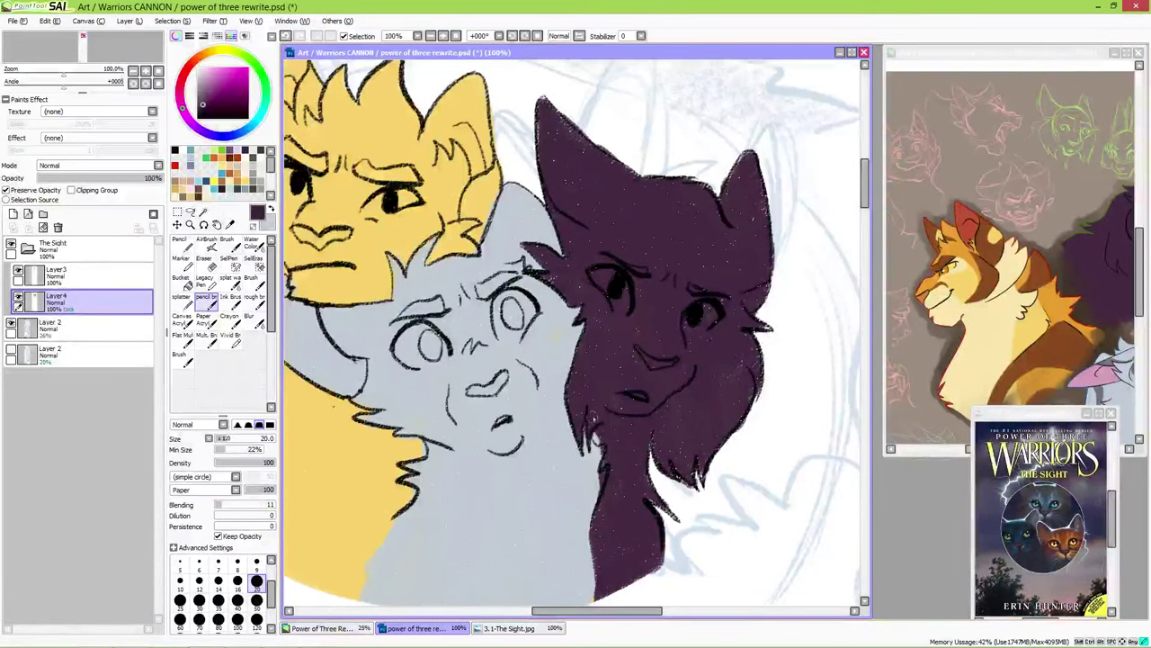
- Turn off opacity preservation and touch up the outer edges of the purple and blue-grey fills with a larger brush
{"action": "left_click", "coordinate": [597, 449], "text": "alt"}
{"action": "key", "text": "]"}
{"action": "key", "text": "]"}
{"action": "key", "text": "]"}
{"action": "key", "text": "]"}
{"action": "key", "text": "]"}
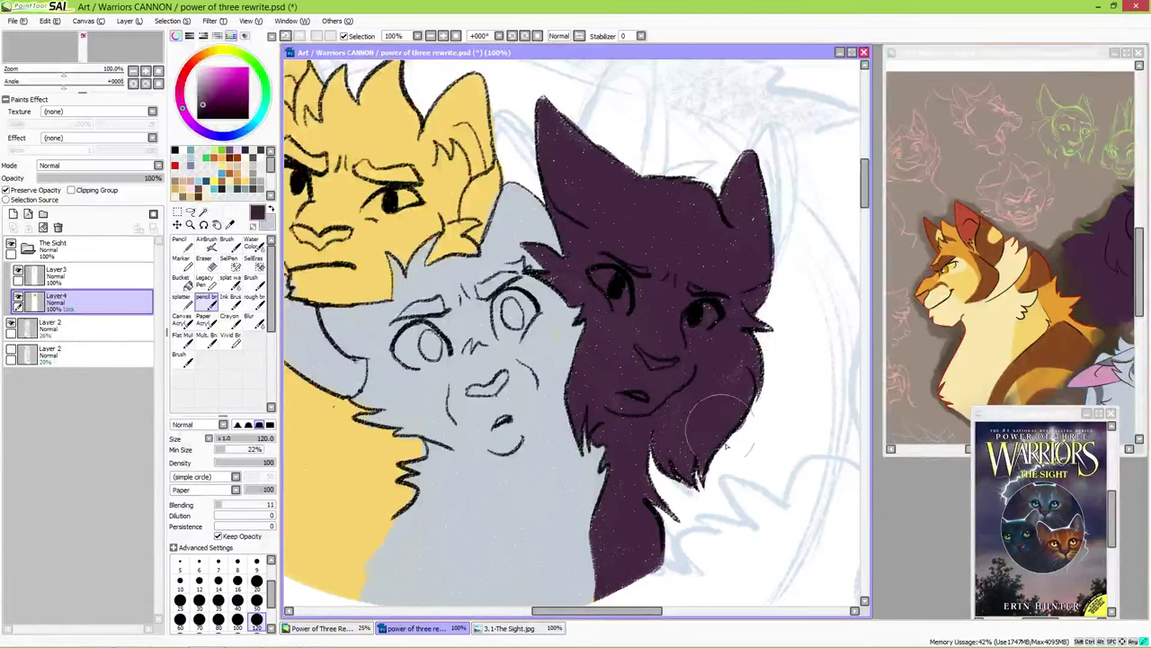
{"action": "left_click_drag", "start_coordinate": [597, 270], "coordinate": [695, 396]}
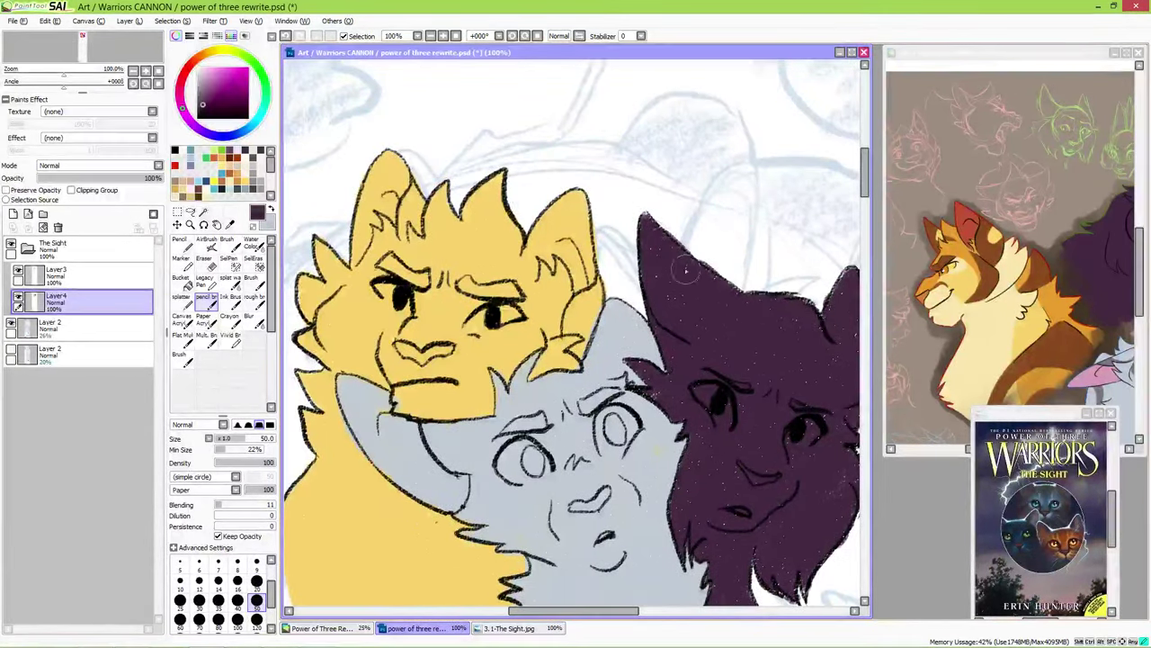
{"action": "left_click_drag", "start_coordinate": [720, 275], "coordinate": [632, 274]}
{"action": "key", "text": "e"}
{"action": "key", "text": "n"}
{"action": "left_click_drag", "start_coordinate": [561, 394], "coordinate": [665, 372]}
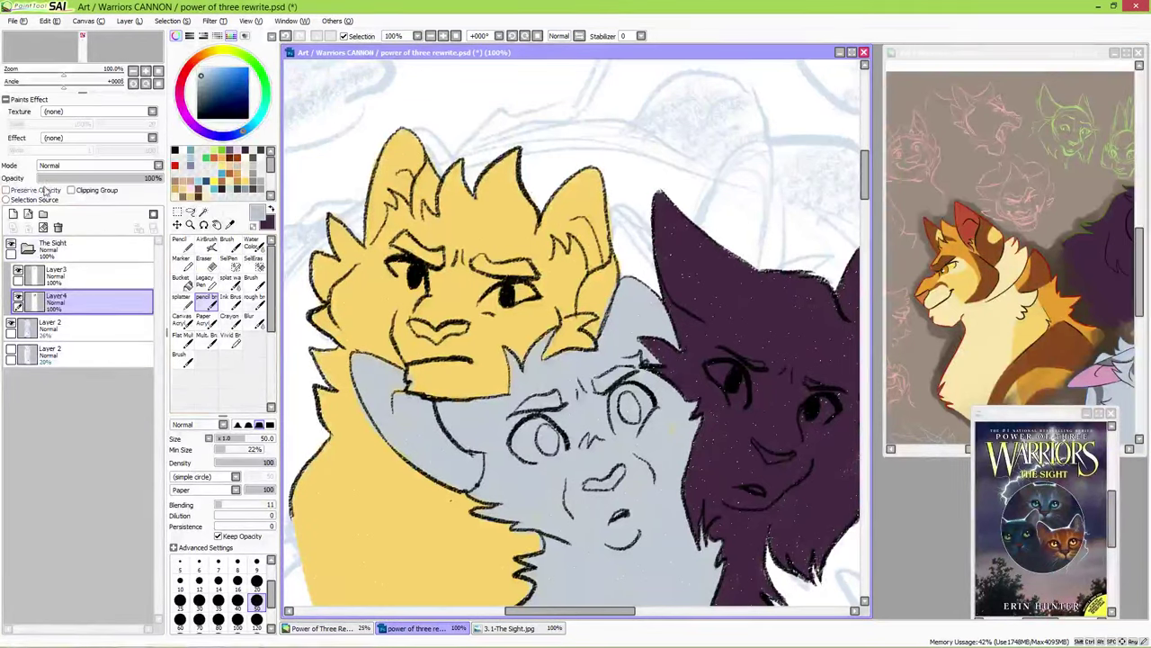
- Clean up the color boundary between the yellow left cat and blue-grey middle cat at brush size 20, with opacity preserved
{"action": "left_click", "coordinate": [609, 288], "text": "alt"}
{"action": "left_click", "coordinate": [525, 360], "text": "alt"}
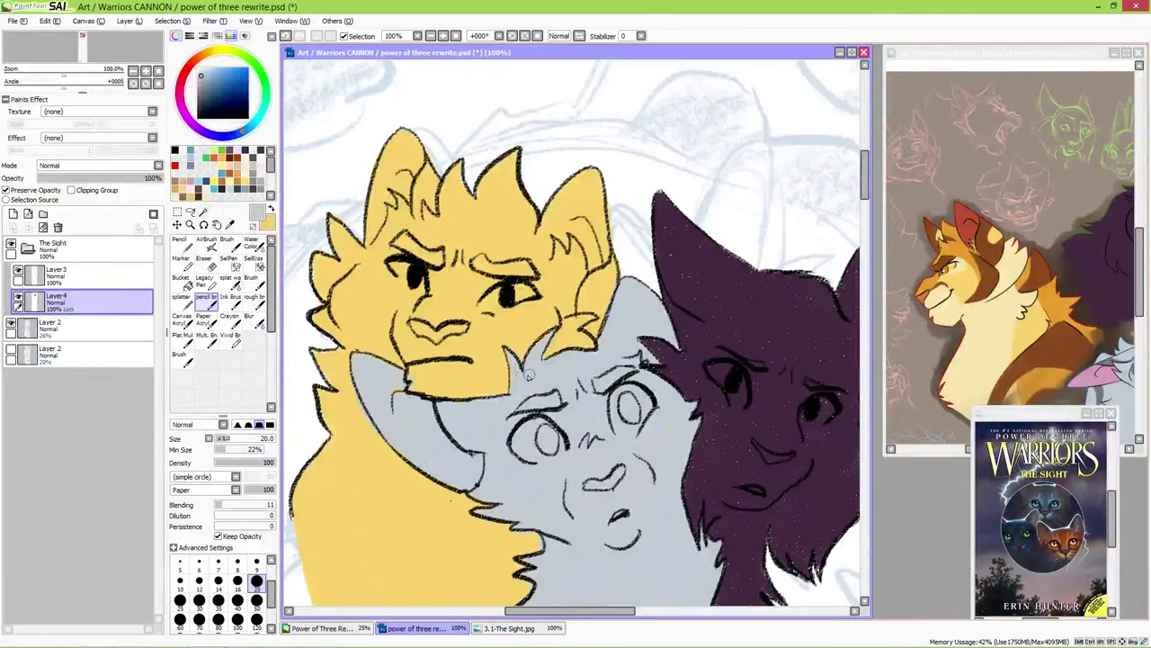
{"action": "key", "text": "bracketleft"}
{"action": "key", "text": "bracketleft"}
{"action": "key", "text": "bracketleft"}
{"action": "key", "text": "bracketleft"}
{"action": "key", "text": "bracketleft"}
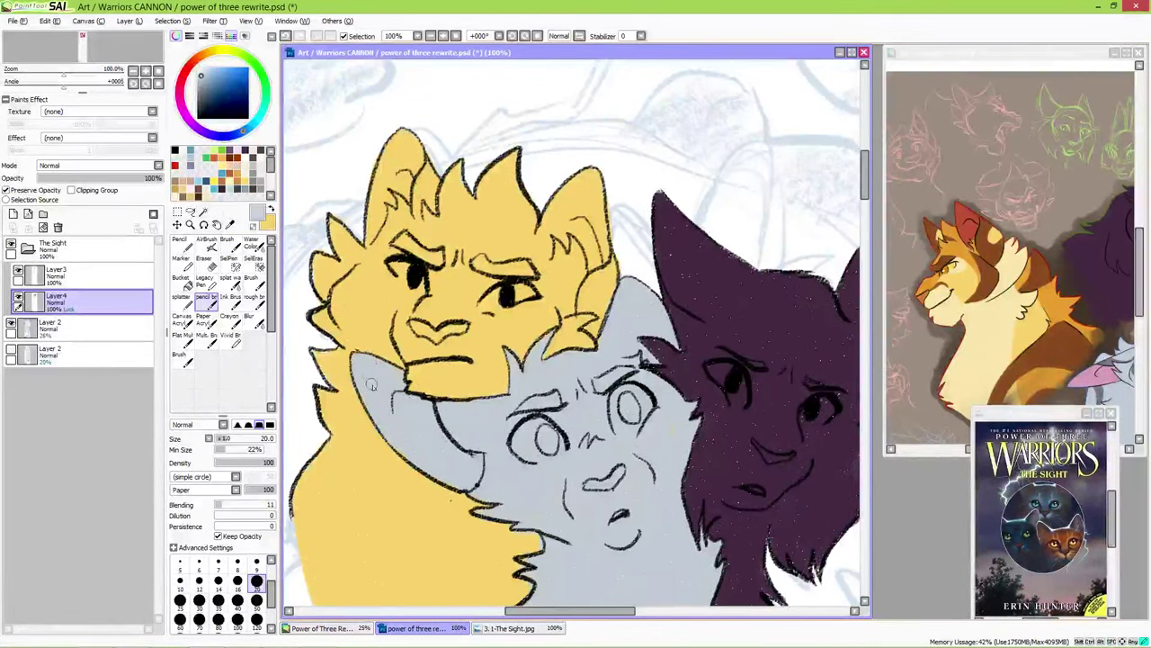
{"action": "left_click_drag", "start_coordinate": [475, 501], "coordinate": [406, 389]}
{"action": "left_click_drag", "start_coordinate": [496, 218], "coordinate": [572, 210]}
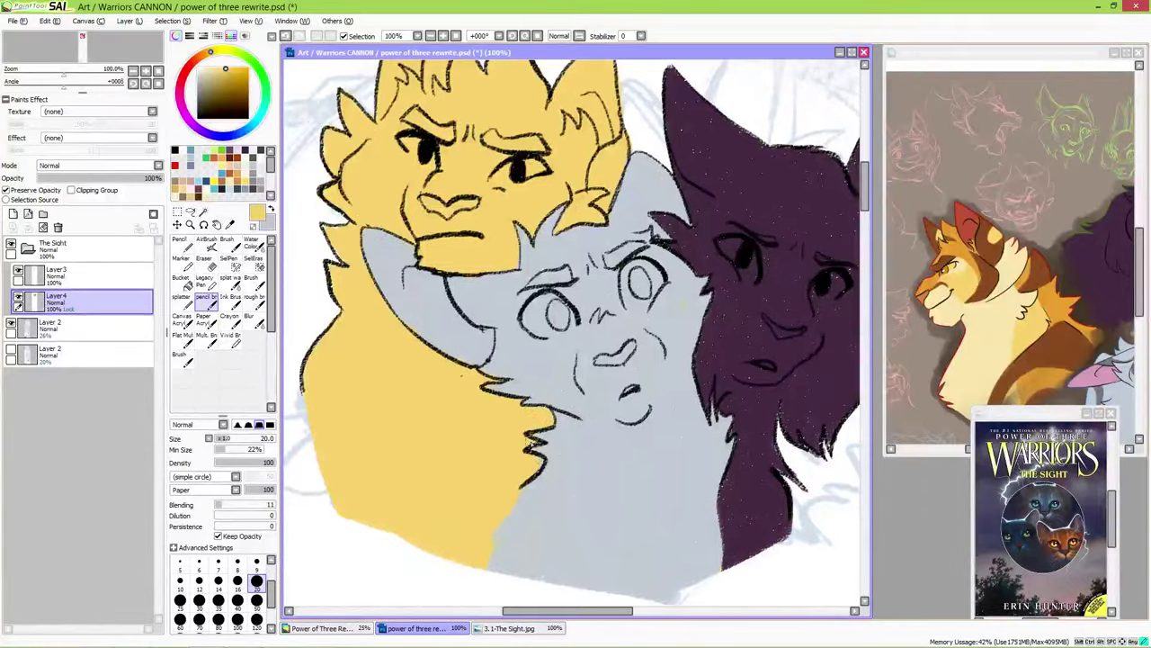
{"action": "left_click_drag", "start_coordinate": [484, 568], "coordinate": [453, 517]}
- Paint orange markings on the left cat's nose bridge, forehead, tuft and cheeks
{"action": "left_click_drag", "start_coordinate": [441, 127], "coordinate": [527, 282]}
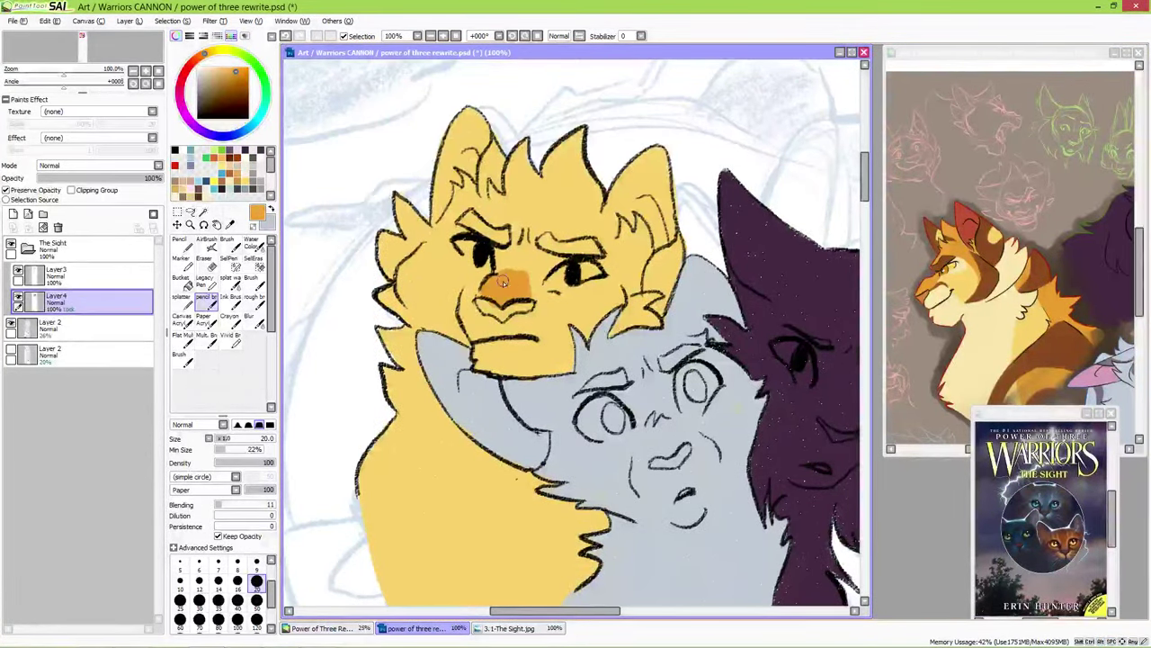
{"action": "left_click_drag", "start_coordinate": [518, 224], "coordinate": [511, 260]}
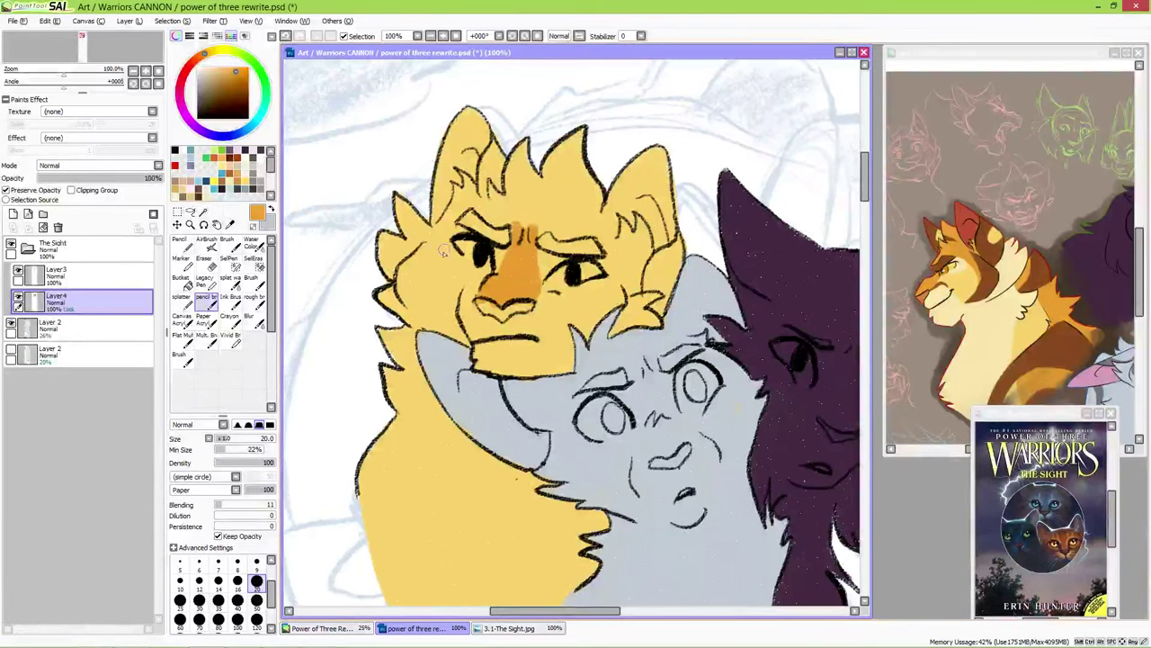
{"action": "left_click_drag", "start_coordinate": [425, 306], "coordinate": [442, 243]}
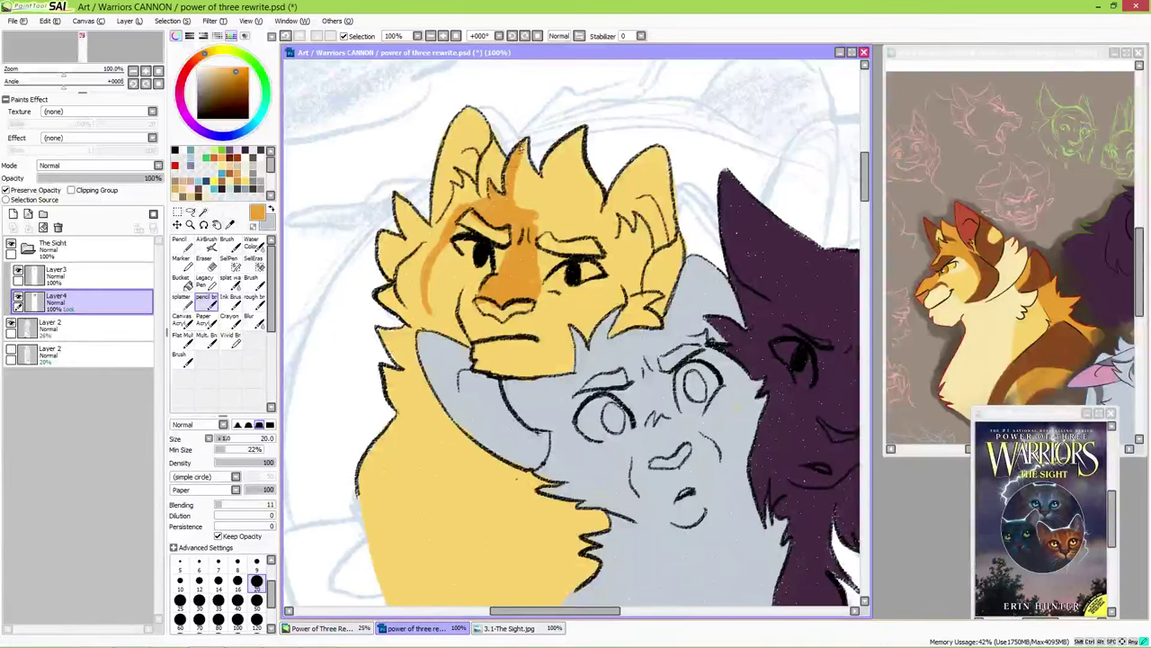
{"action": "mouse_move", "coordinate": [565, 128]}
{"action": "left_mouse_down"}
{"action": "mouse_move", "coordinate": [580, 225]}
{"action": "mouse_move", "coordinate": [567, 243]}
{"action": "mouse_move", "coordinate": [598, 220]}
{"action": "mouse_move", "coordinate": [617, 295]}
{"action": "left_mouse_up"}
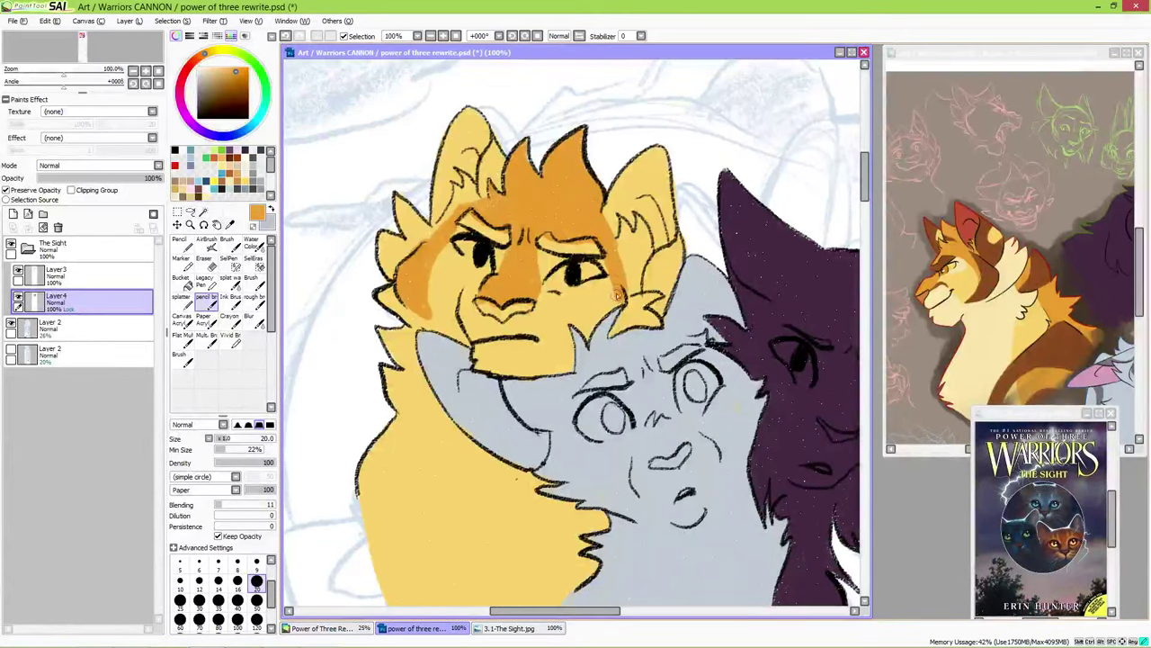
{"action": "mouse_move", "coordinate": [617, 223]}
{"action": "left_mouse_down"}
{"action": "mouse_move", "coordinate": [637, 297]}
{"action": "mouse_move", "coordinate": [644, 243]}
{"action": "left_mouse_up"}
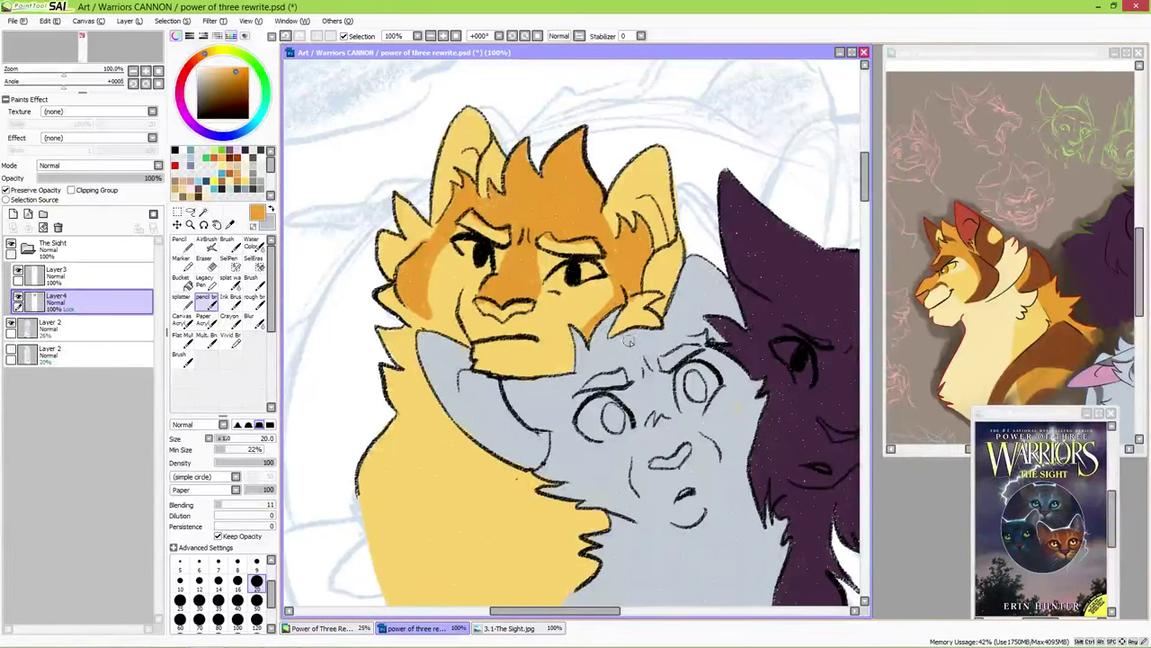
- Paint dark brown markings on the left cat's ear edge, cheeks, eyebrows, forehead and muzzle, using the reference cat's brown
{"action": "left_click", "coordinate": [925, 265], "text": "alt"}
{"action": "left_click_drag", "start_coordinate": [478, 191], "coordinate": [486, 166]}
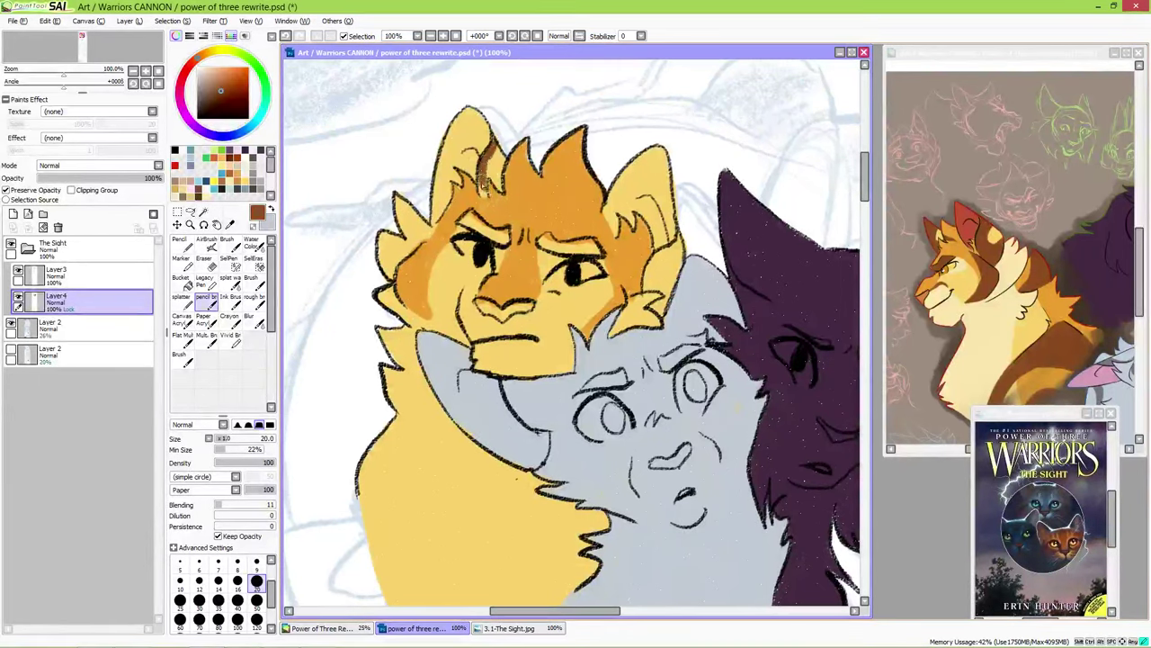
{"action": "mouse_move", "coordinate": [671, 250]}
{"action": "left_mouse_down"}
{"action": "mouse_move", "coordinate": [673, 270]}
{"action": "mouse_move", "coordinate": [656, 265]}
{"action": "mouse_move", "coordinate": [665, 296]}
{"action": "left_mouse_up"}
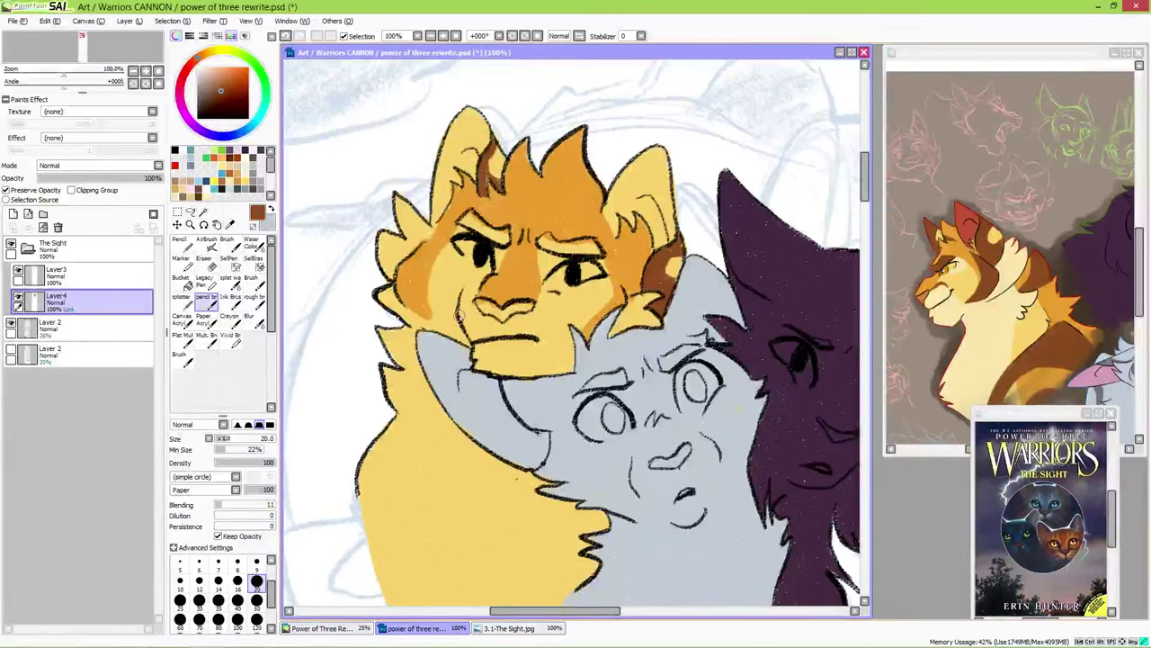
{"action": "mouse_move", "coordinate": [549, 235]}
{"action": "left_mouse_down"}
{"action": "mouse_move", "coordinate": [557, 252]}
{"action": "mouse_move", "coordinate": [580, 241]}
{"action": "mouse_move", "coordinate": [604, 255]}
{"action": "mouse_move", "coordinate": [594, 252]}
{"action": "left_mouse_up"}
{"action": "left_click_drag", "start_coordinate": [473, 220], "coordinate": [508, 232]}
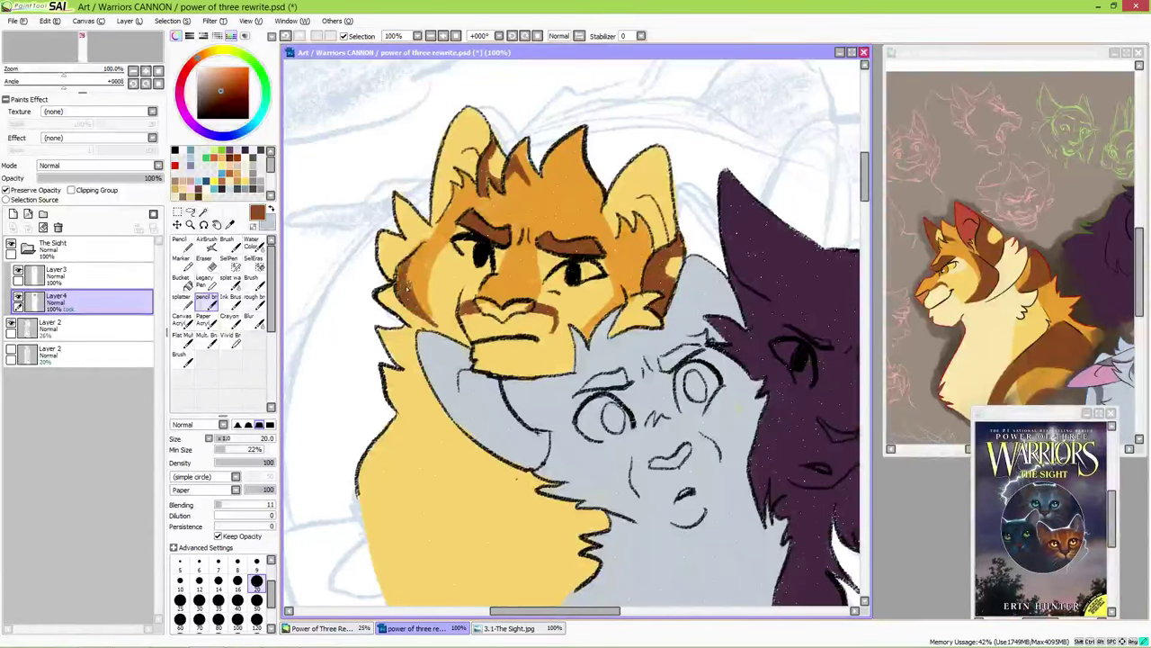
{"action": "left_click_drag", "start_coordinate": [403, 293], "coordinate": [427, 251]}
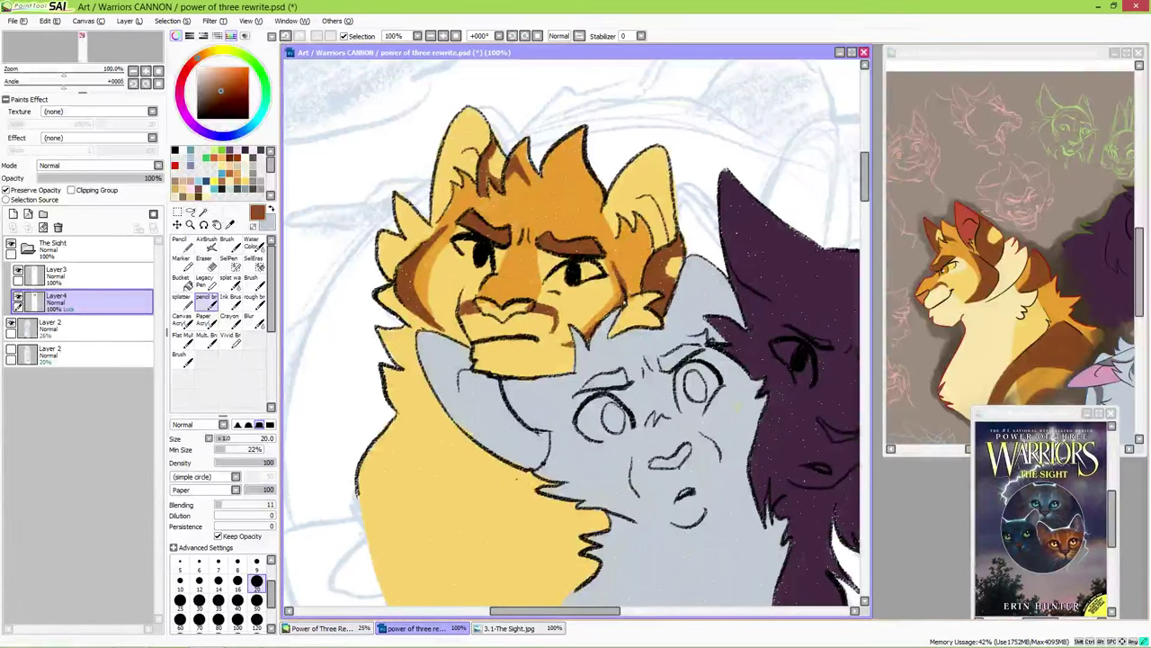
- Paint the left cat's muzzle, chin and cheek tufts cream
{"action": "left_click", "coordinate": [474, 320], "text": "alt"}
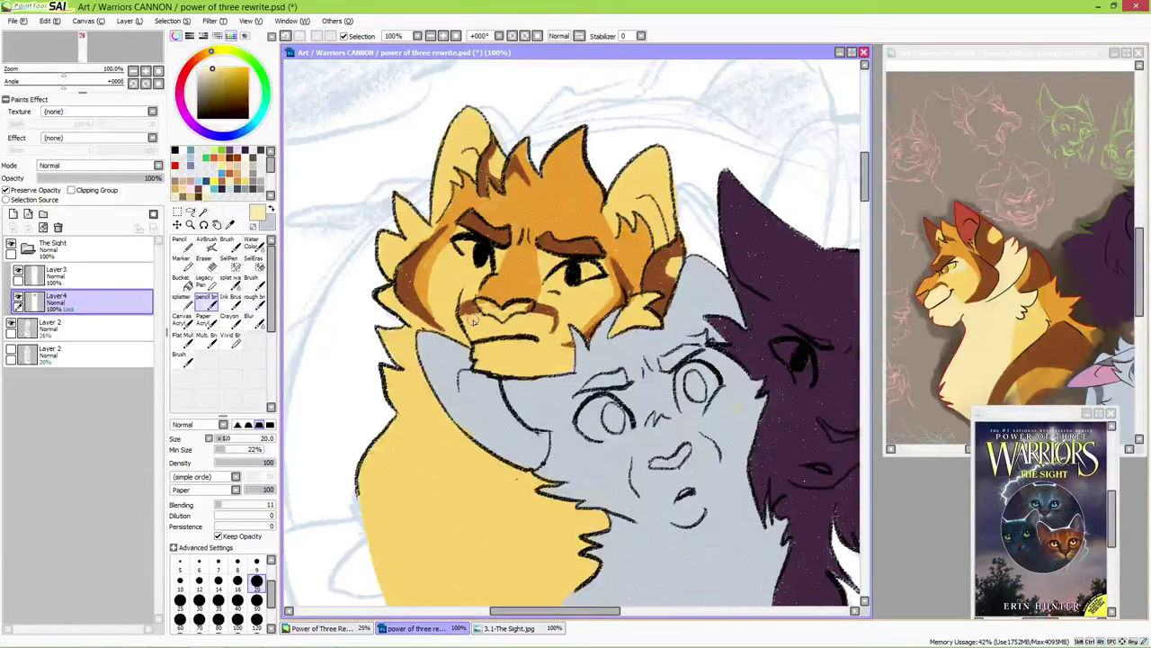
{"action": "left_click_drag", "start_coordinate": [485, 358], "coordinate": [518, 349]}
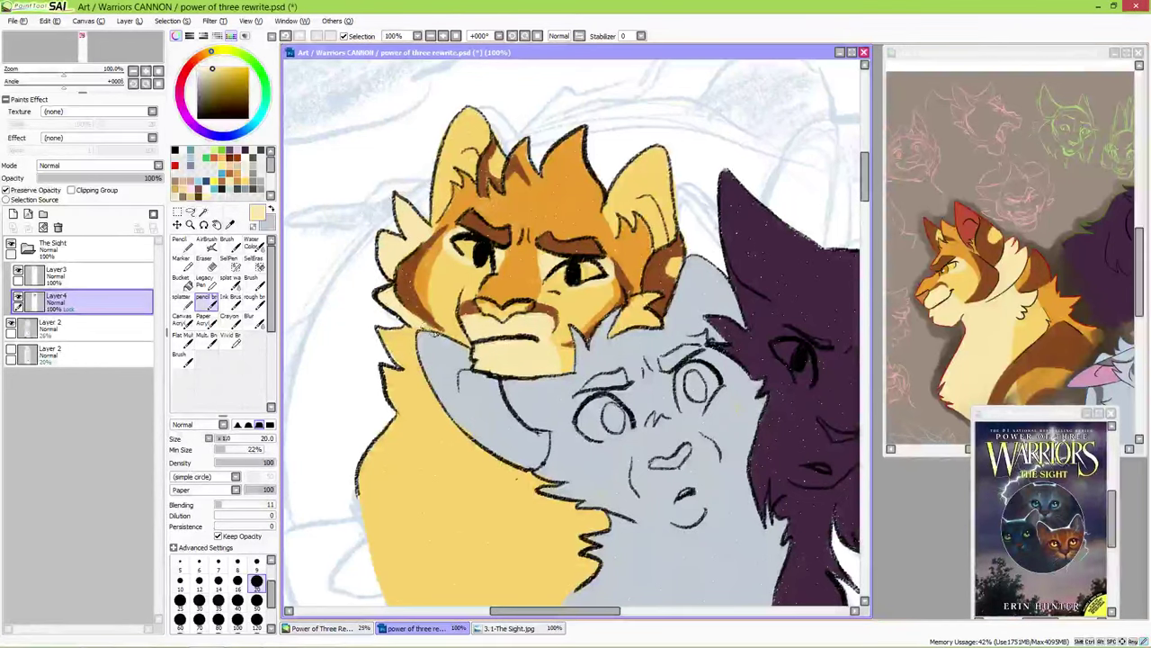
{"action": "left_click_drag", "start_coordinate": [633, 307], "coordinate": [645, 320]}
- Fill the left cat's neck and chest with cream, enlarging the brush to size 50 for the broad area
{"action": "left_click_drag", "start_coordinate": [576, 483], "coordinate": [553, 396]}
{"action": "left_click_drag", "start_coordinate": [382, 335], "coordinate": [423, 544]}
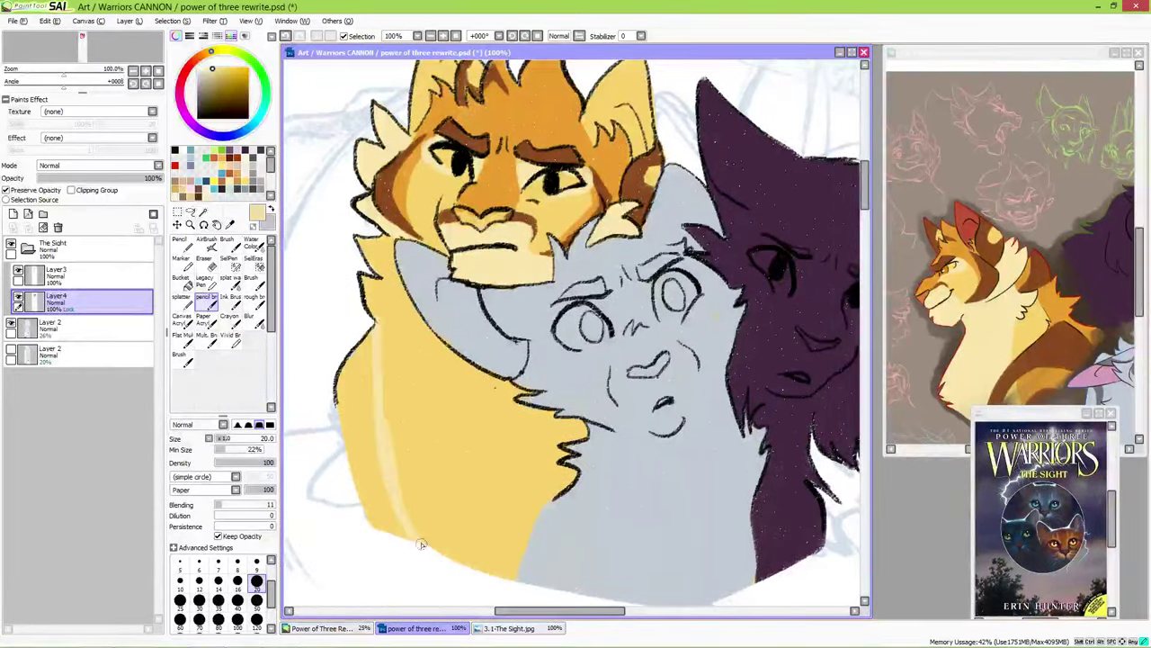
{"action": "left_click_drag", "start_coordinate": [387, 374], "coordinate": [430, 553]}
{"action": "left_click_drag", "start_coordinate": [443, 356], "coordinate": [386, 417]}
{"action": "left_click_drag", "start_coordinate": [405, 375], "coordinate": [468, 504]}
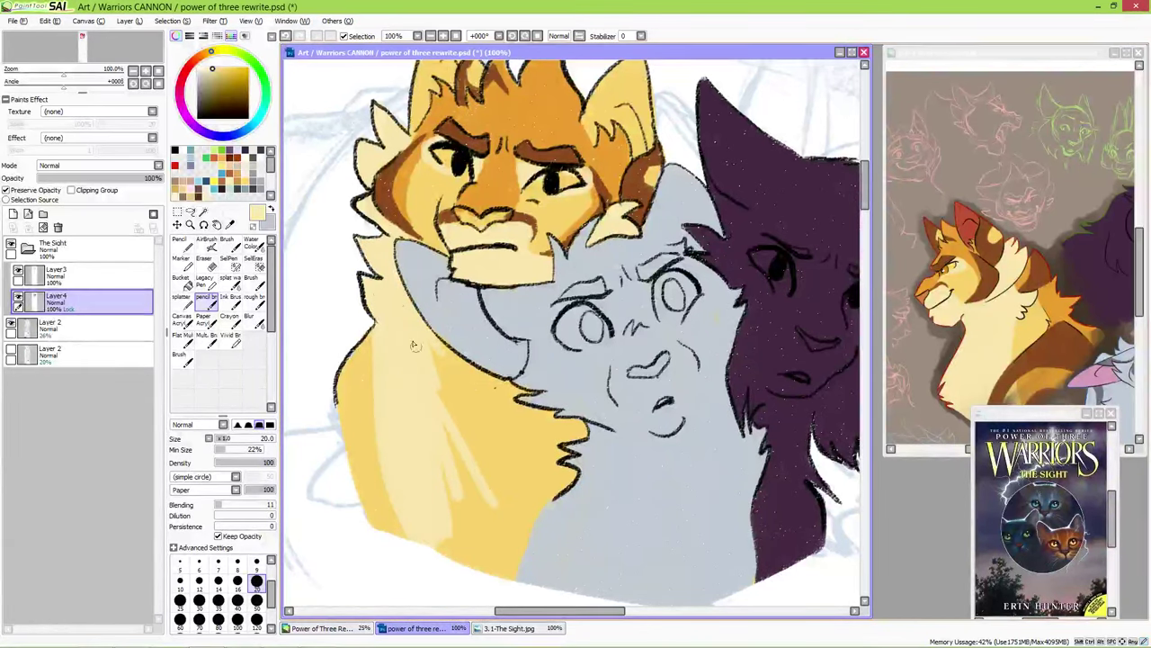
{"action": "left_click", "coordinate": [256, 600]}
{"action": "mouse_move", "coordinate": [477, 423]}
{"action": "left_mouse_down"}
{"action": "mouse_move", "coordinate": [540, 447]}
{"action": "mouse_move", "coordinate": [442, 527]}
{"action": "mouse_move", "coordinate": [553, 443]}
{"action": "mouse_move", "coordinate": [522, 567]}
{"action": "mouse_move", "coordinate": [488, 532]}
{"action": "left_mouse_up"}
- Paint a dark brown band down the left cat's back with an orange outer edge, using the reference cat's colors
{"action": "left_click", "coordinate": [562, 455], "text": "alt"}
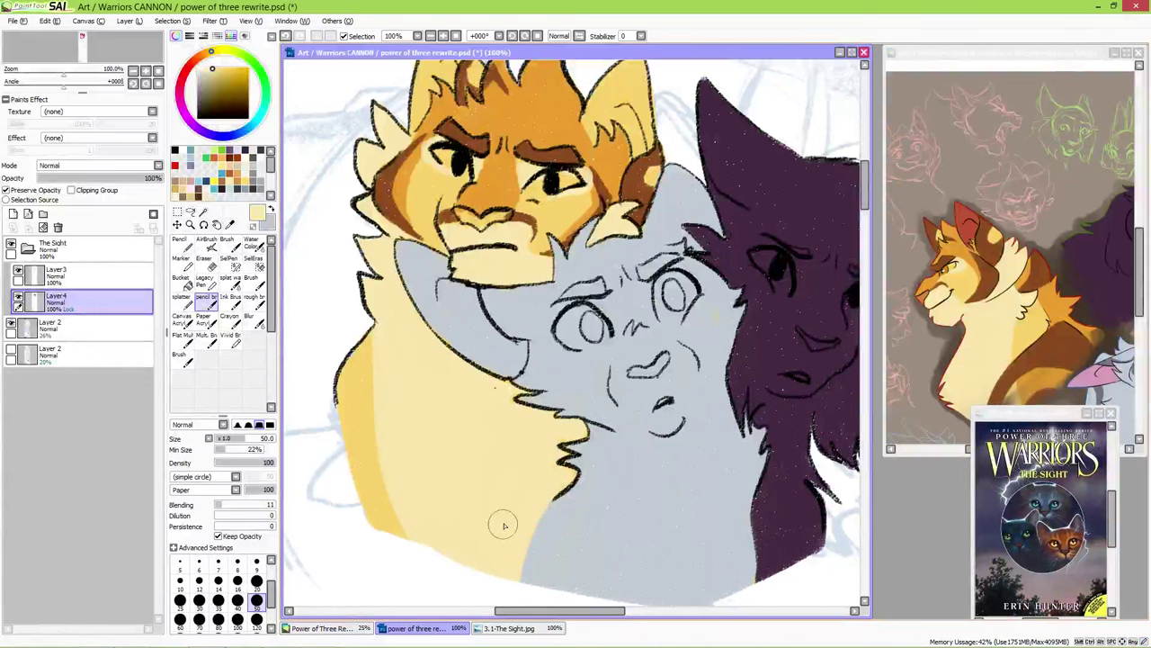
{"action": "left_click", "coordinate": [379, 121], "text": "alt"}
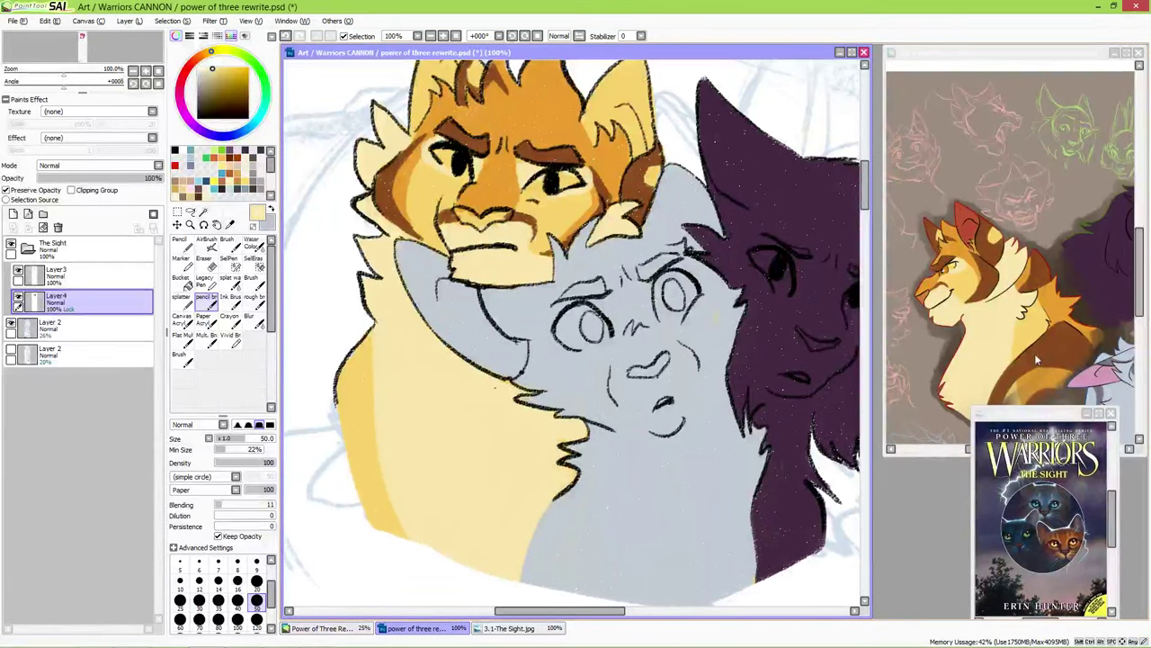
{"action": "mouse_move", "coordinate": [423, 540]}
{"action": "left_mouse_down"}
{"action": "mouse_move", "coordinate": [358, 342]}
{"action": "mouse_move", "coordinate": [421, 541]}
{"action": "mouse_move", "coordinate": [347, 351]}
{"action": "mouse_move", "coordinate": [360, 411]}
{"action": "left_mouse_up"}
{"action": "left_click", "coordinate": [982, 351], "text": "alt"}
{"action": "mouse_move", "coordinate": [355, 450]}
{"action": "left_mouse_down"}
{"action": "mouse_move", "coordinate": [372, 547]}
{"action": "mouse_move", "coordinate": [343, 453]}
{"action": "left_mouse_up"}
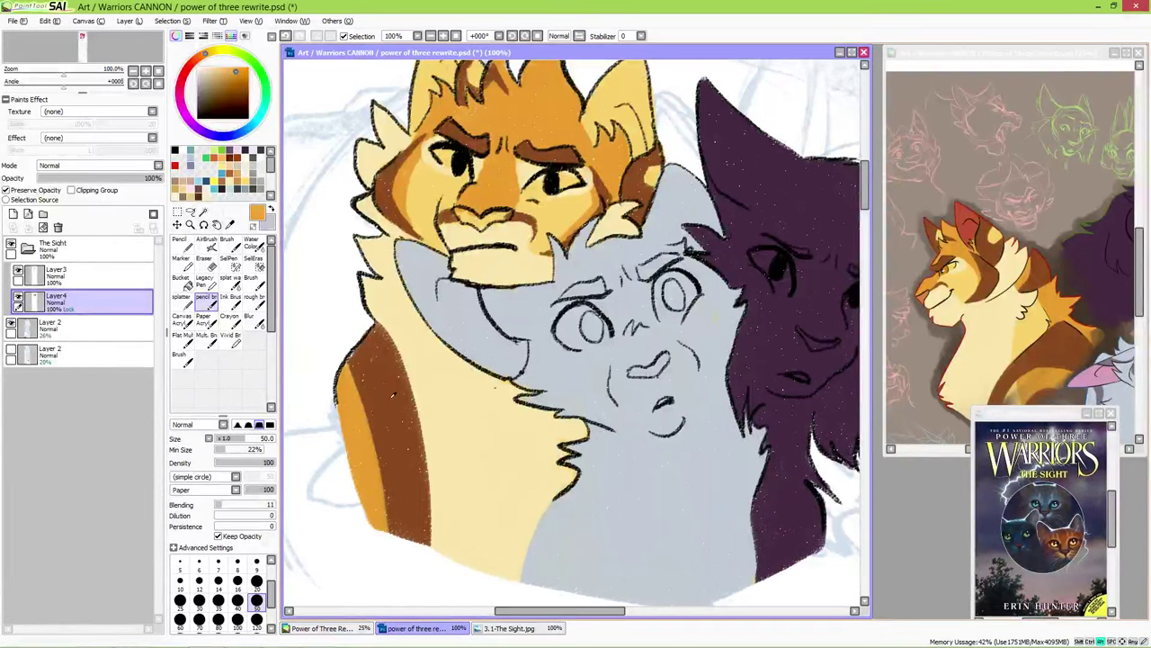
- Paint the left cat's inner ears red, its nose orange-red and its eyes amber at brush size 20
{"action": "scroll", "coordinate": [576, 333], "scroll_direction": "up", "scroll_amount": 3}
{"action": "mouse_move", "coordinate": [443, 137]}
{"action": "left_mouse_down"}
{"action": "mouse_move", "coordinate": [448, 196]}
{"action": "mouse_move", "coordinate": [452, 164]}
{"action": "mouse_move", "coordinate": [475, 137]}
{"action": "left_mouse_up"}
{"action": "key", "text": "bracketleft"}
{"action": "key", "text": "bracketleft"}
{"action": "key", "text": "bracketleft"}
{"action": "key", "text": "bracketleft"}
{"action": "key", "text": "bracketleft"}
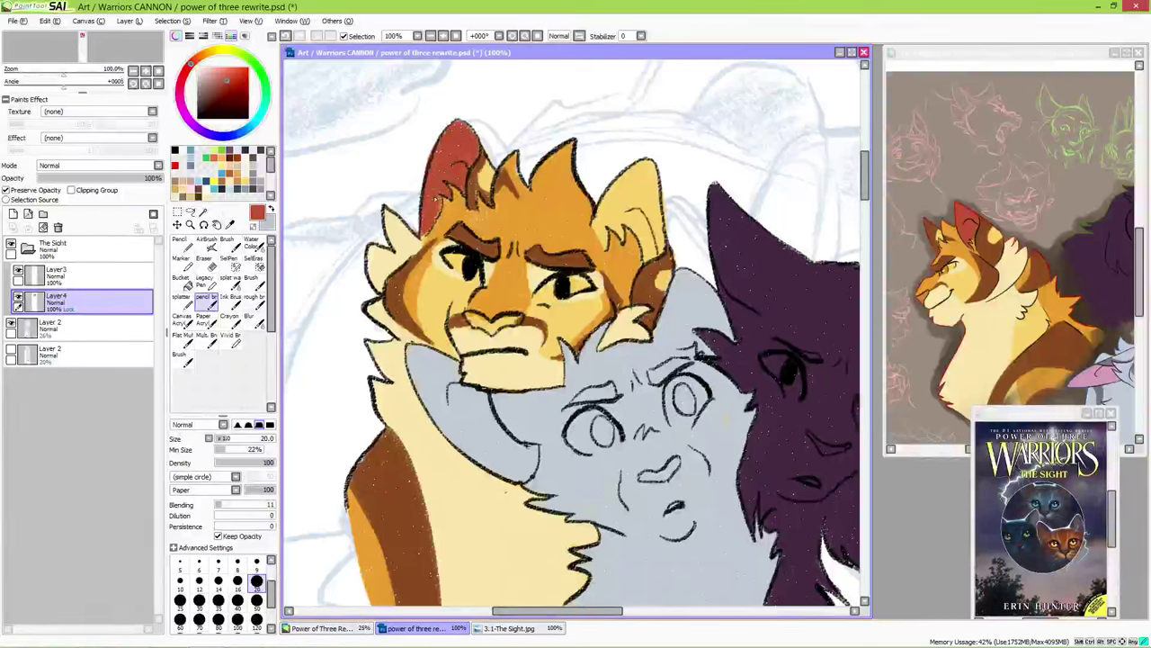
{"action": "mouse_move", "coordinate": [604, 218]}
{"action": "left_mouse_down"}
{"action": "mouse_move", "coordinate": [608, 206]}
{"action": "mouse_move", "coordinate": [614, 236]}
{"action": "mouse_move", "coordinate": [641, 212]}
{"action": "mouse_move", "coordinate": [657, 243]}
{"action": "mouse_move", "coordinate": [654, 160]}
{"action": "mouse_move", "coordinate": [652, 180]}
{"action": "left_mouse_up"}
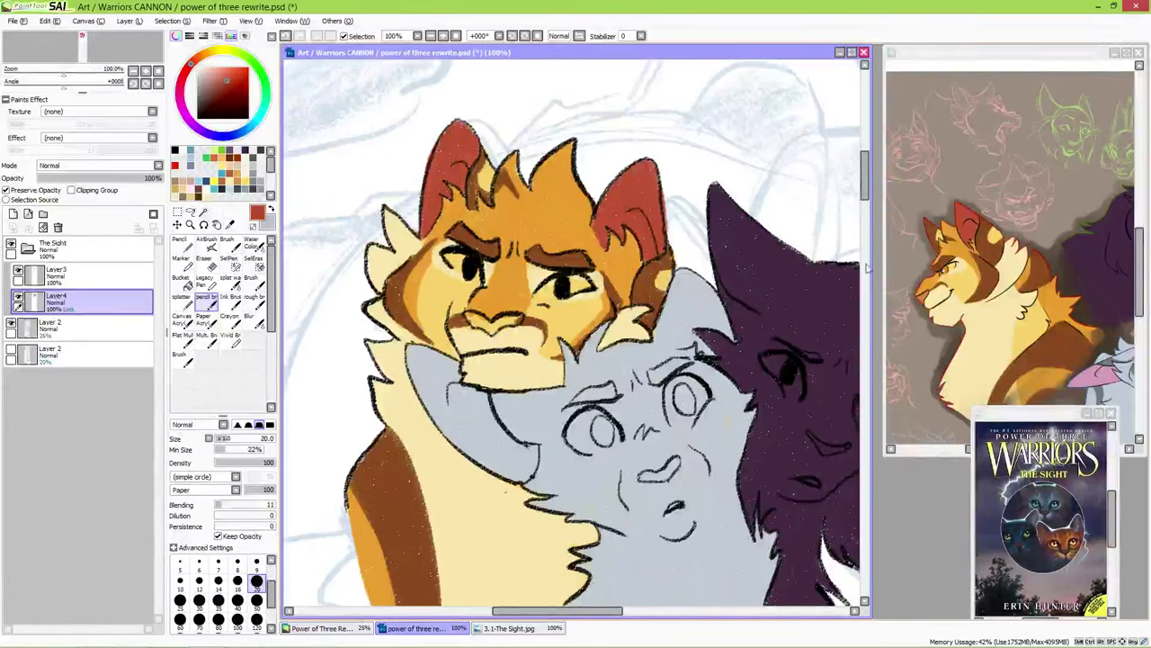
{"action": "left_click", "coordinate": [952, 269]}
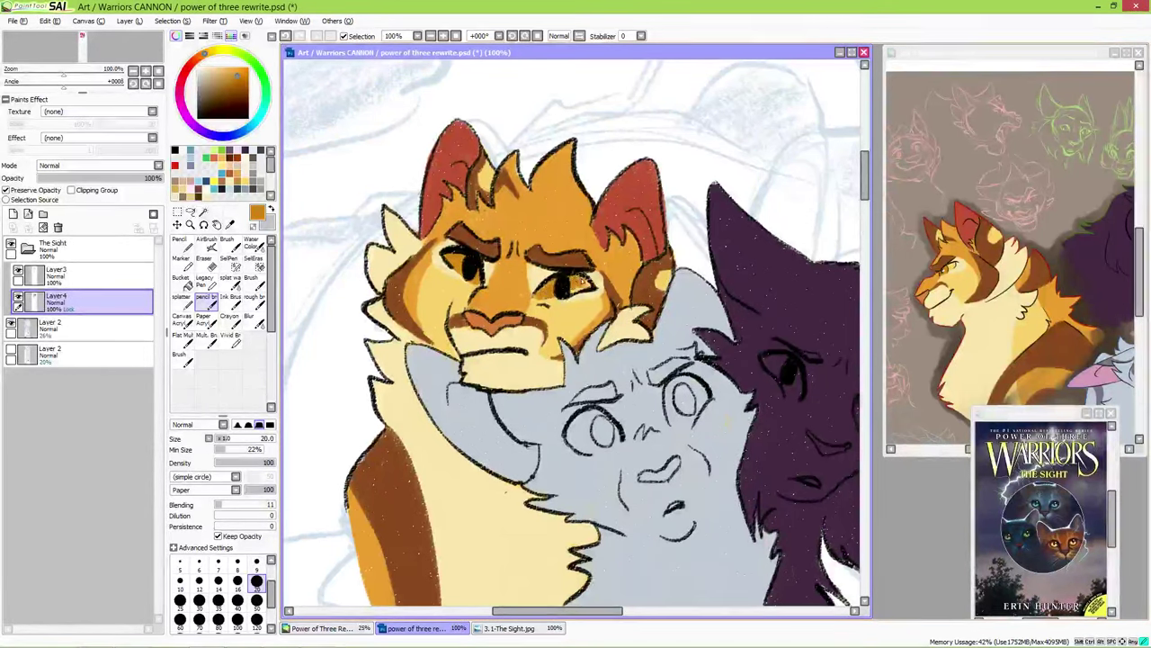
- Paint the middle cat's chin white and its eyebrows dark grey, following the grey cat in the reference drawing
{"action": "left_click", "coordinate": [972, 311]}
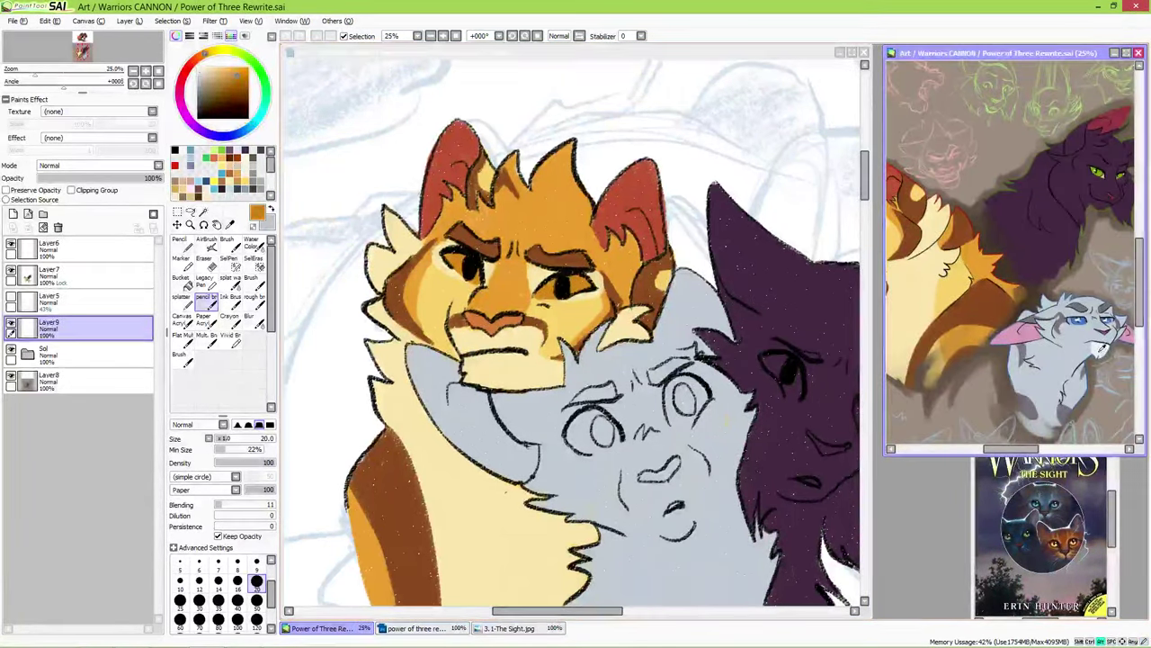
{"action": "left_click", "coordinate": [552, 426]}
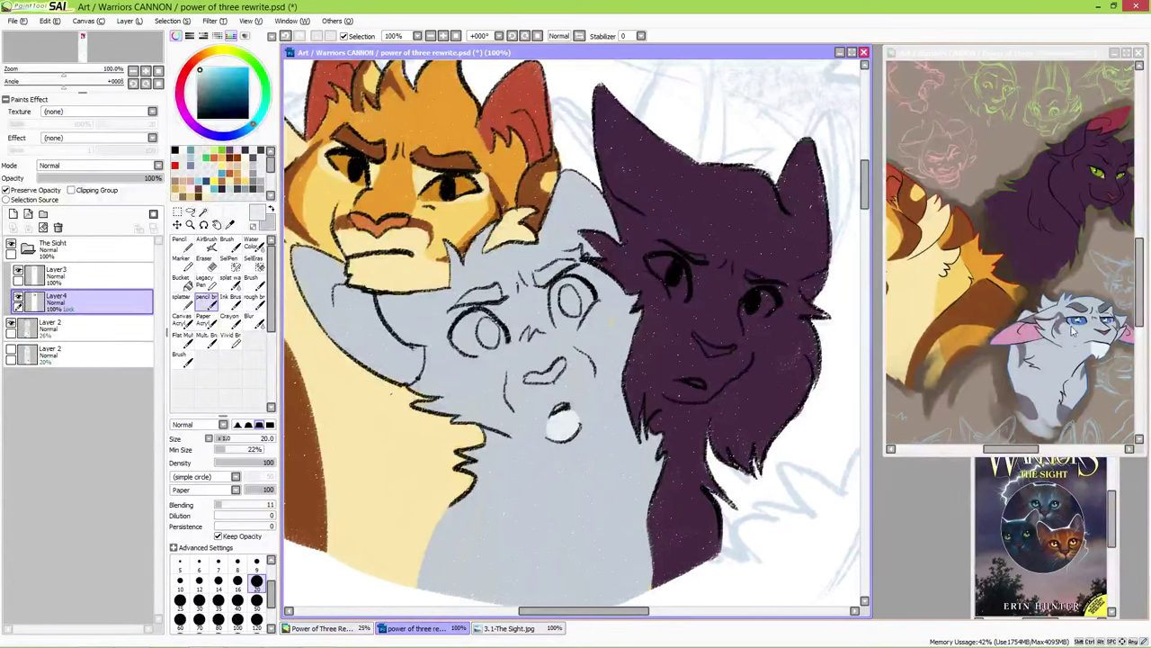
{"action": "left_click", "coordinate": [457, 306], "text": "alt"}
{"action": "left_click_drag", "start_coordinate": [534, 276], "coordinate": [563, 267]}
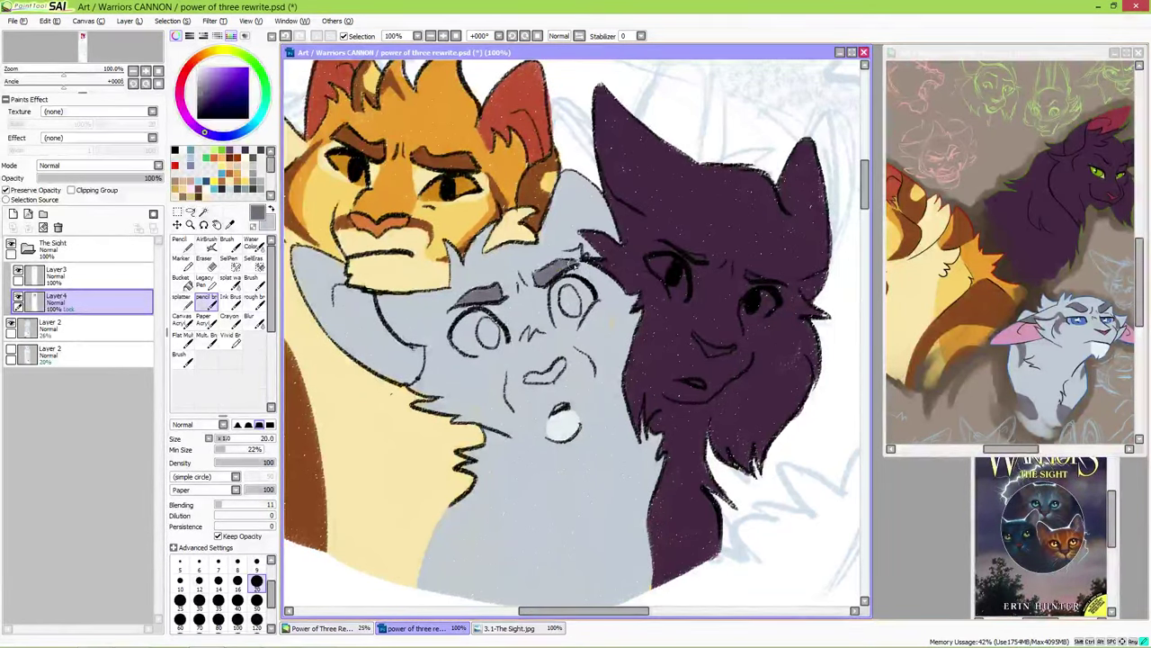
- Paint dark grey markings on the middle cat's ear edges, cheeks and shoulders
{"action": "left_click_drag", "start_coordinate": [419, 343], "coordinate": [446, 383]}
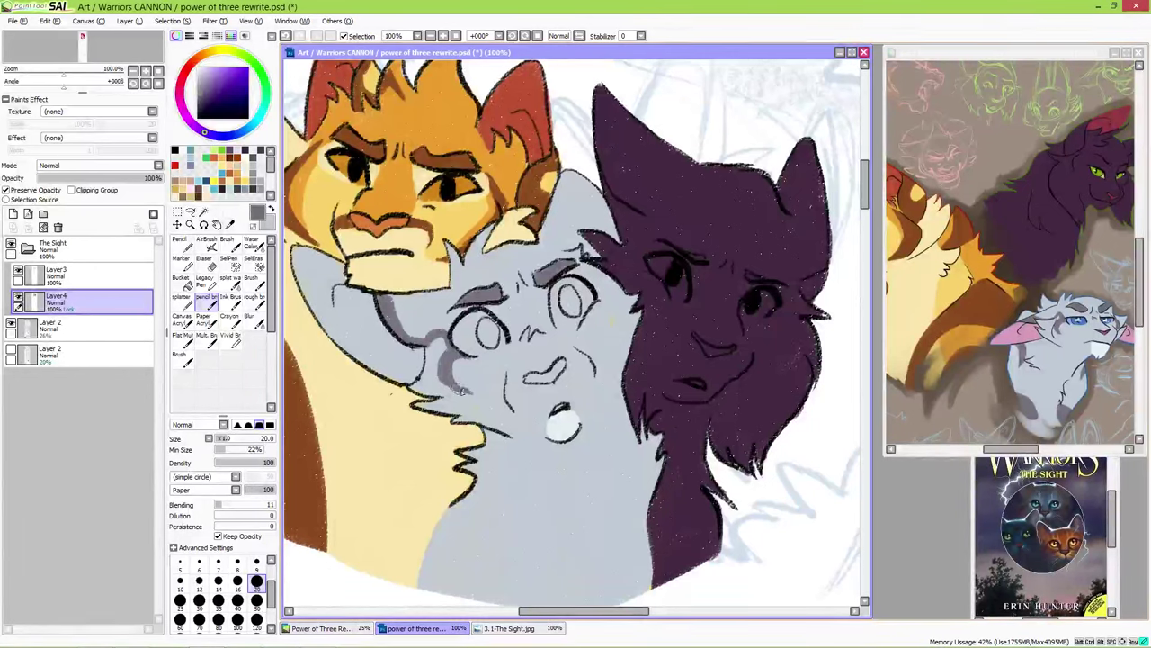
{"action": "mouse_move", "coordinate": [596, 270]}
{"action": "left_mouse_down"}
{"action": "mouse_move", "coordinate": [556, 193]}
{"action": "mouse_move", "coordinate": [611, 221]}
{"action": "left_mouse_up"}
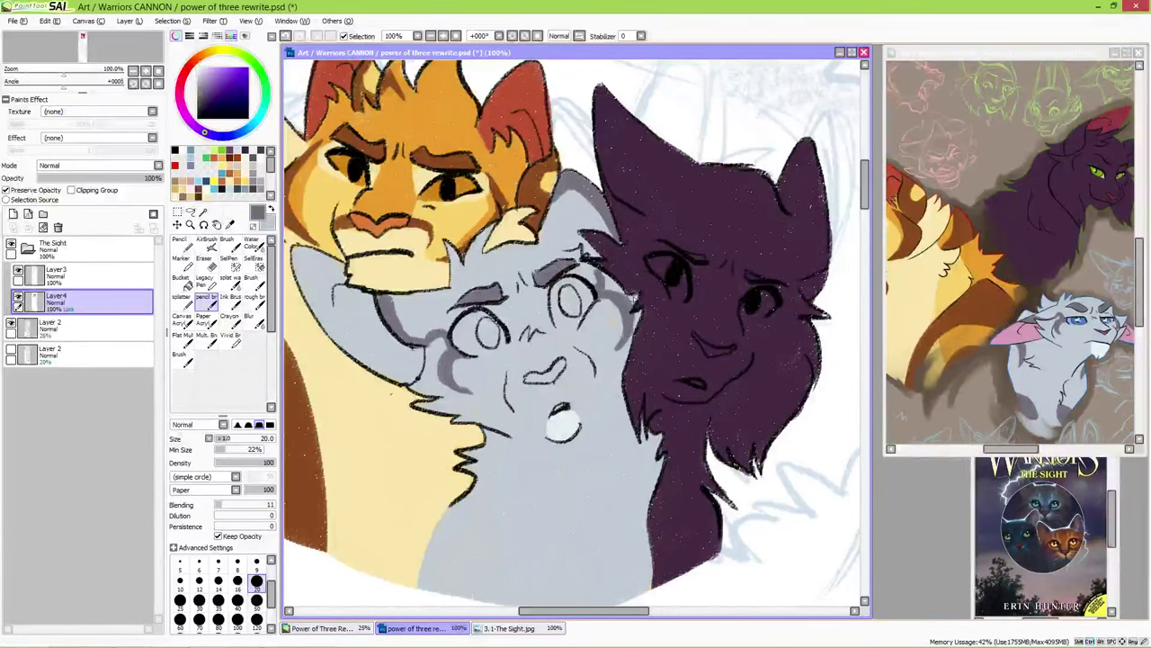
{"action": "left_click_drag", "start_coordinate": [600, 302], "coordinate": [604, 318]}
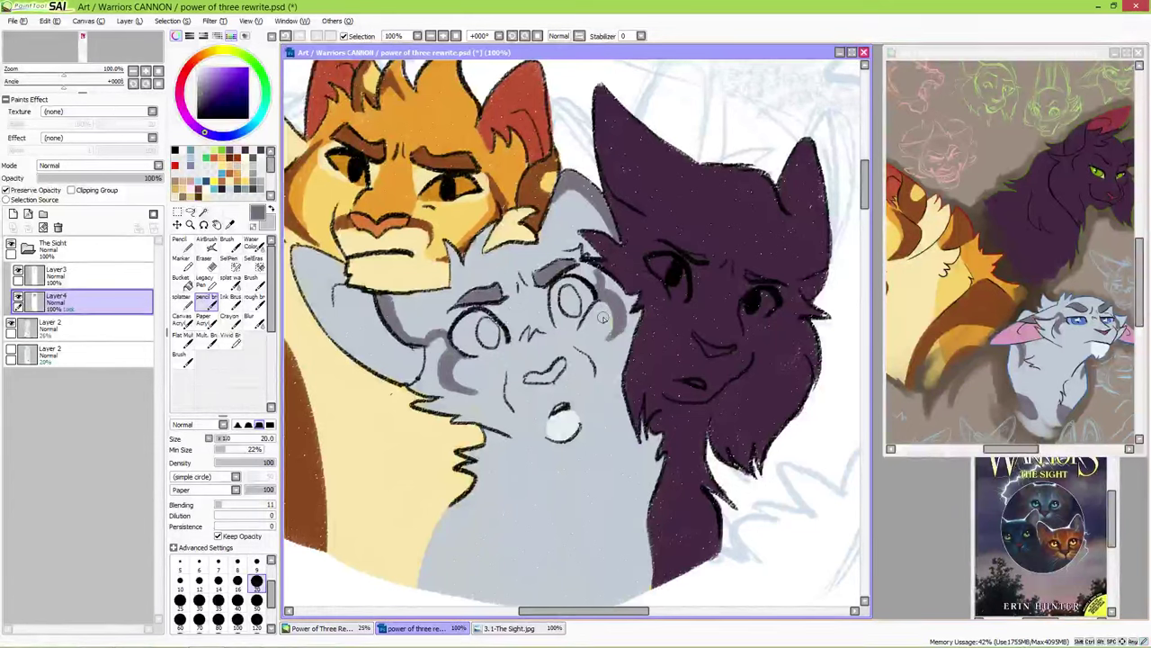
{"action": "left_click", "coordinate": [603, 334], "text": "alt"}
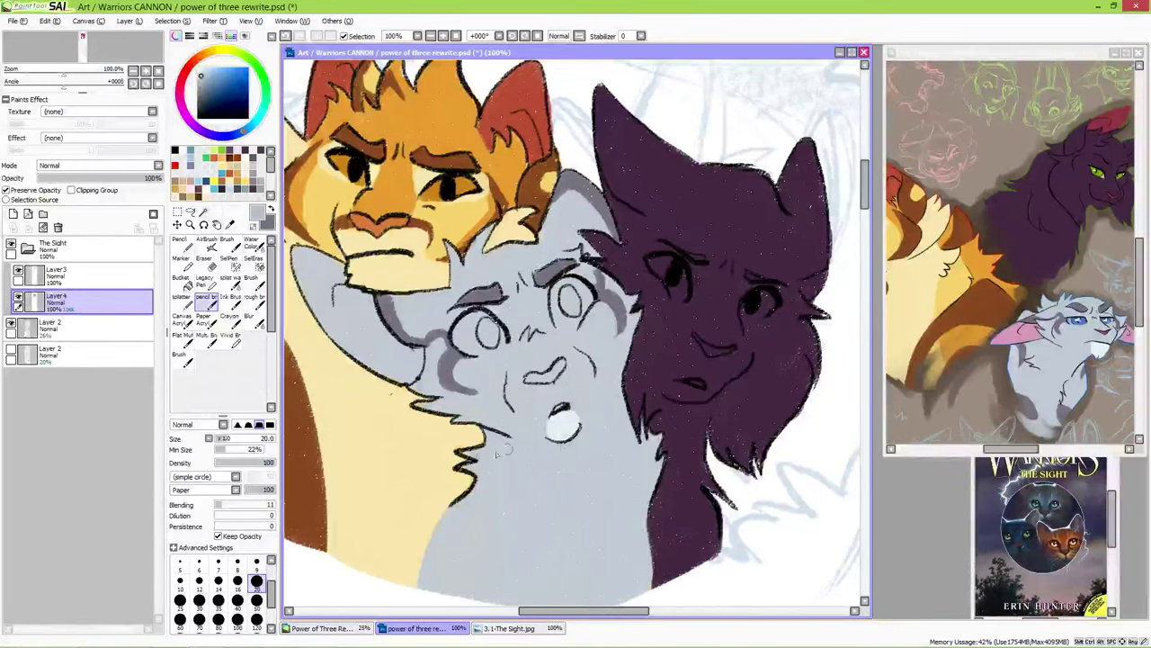
{"action": "mouse_move", "coordinate": [477, 546]}
{"action": "left_mouse_down"}
{"action": "mouse_move", "coordinate": [445, 522]}
{"action": "mouse_move", "coordinate": [477, 526]}
{"action": "mouse_move", "coordinate": [486, 565]}
{"action": "left_mouse_up"}
{"action": "left_click_drag", "start_coordinate": [484, 520], "coordinate": [490, 576]}
{"action": "mouse_move", "coordinate": [630, 513]}
{"action": "left_mouse_down"}
{"action": "mouse_move", "coordinate": [621, 569]}
{"action": "mouse_move", "coordinate": [646, 513]}
{"action": "left_mouse_up"}
- Fill the middle cat's large inner ear with light pink and its nose with a darker pink
{"action": "mouse_move", "coordinate": [315, 270]}
{"action": "left_mouse_down"}
{"action": "mouse_move", "coordinate": [324, 311]}
{"action": "mouse_move", "coordinate": [304, 256]}
{"action": "mouse_move", "coordinate": [361, 356]}
{"action": "left_mouse_up"}
{"action": "left_click_drag", "start_coordinate": [361, 355], "coordinate": [340, 293]}
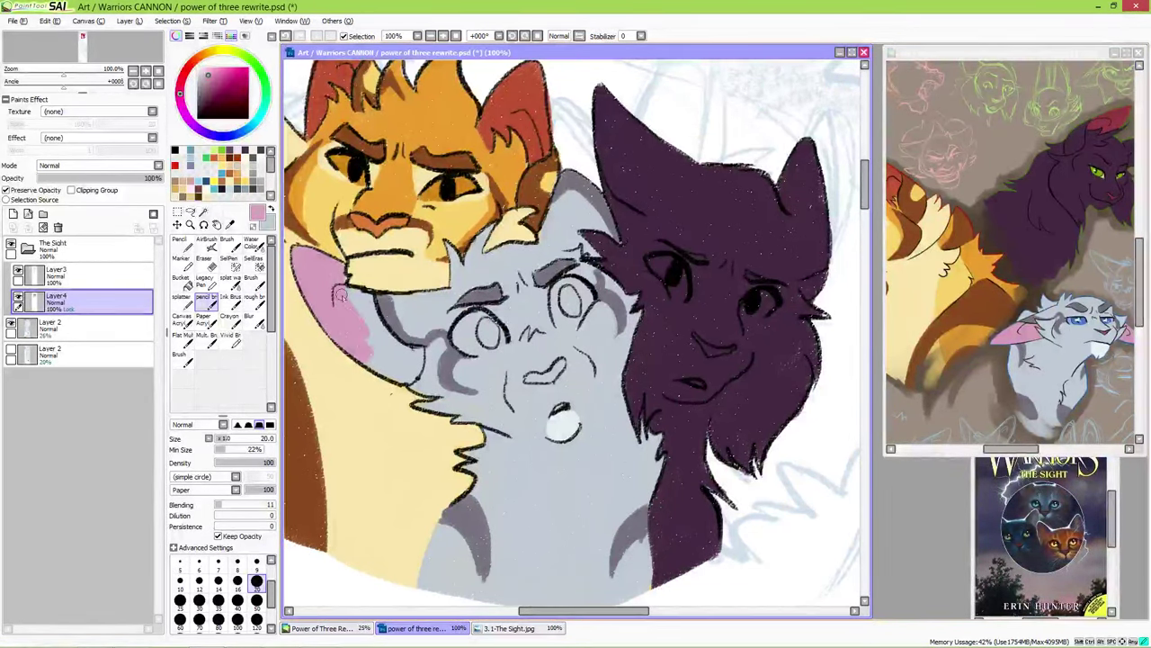
{"action": "left_click_drag", "start_coordinate": [401, 360], "coordinate": [411, 373]}
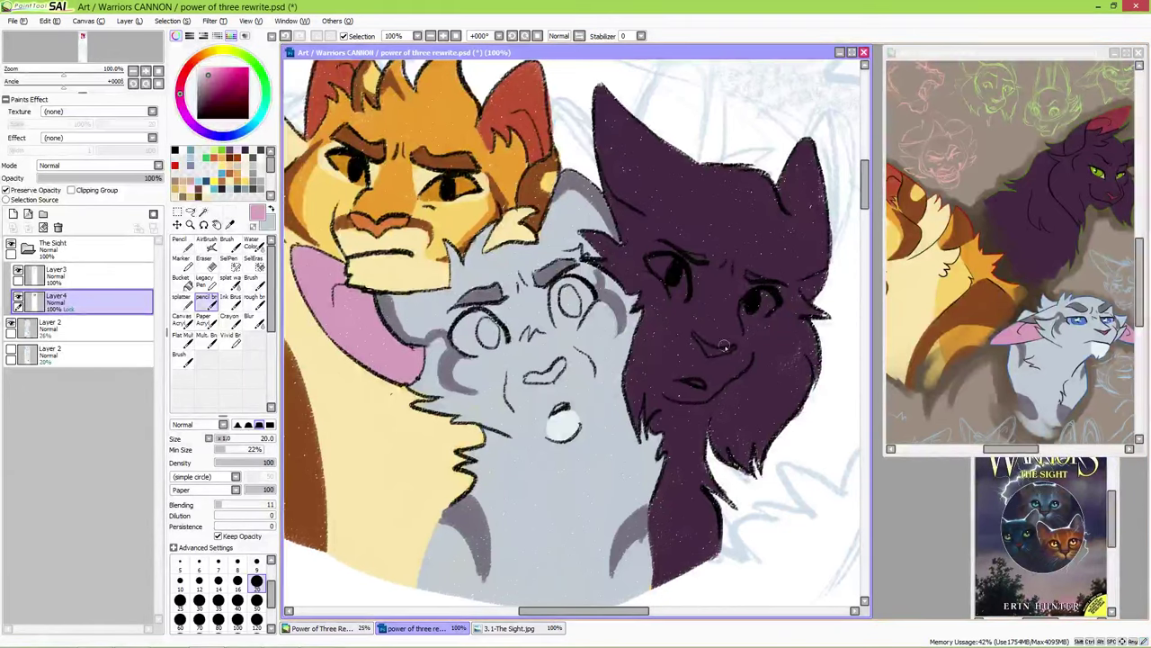
{"action": "left_click_drag", "start_coordinate": [526, 379], "coordinate": [565, 362]}
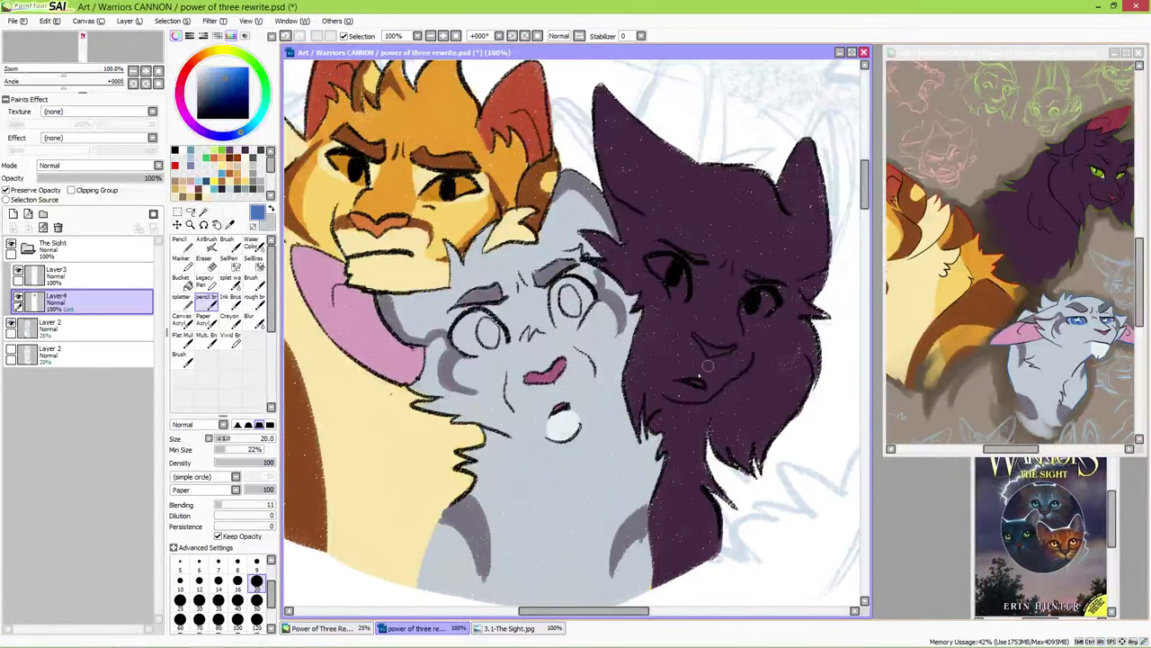
- Paint the middle cat's eyes blue with dark navy pupils and pale blue highlights
{"action": "left_click_drag", "start_coordinate": [468, 331], "coordinate": [499, 342]}
{"action": "left_click_drag", "start_coordinate": [550, 293], "coordinate": [560, 297]}
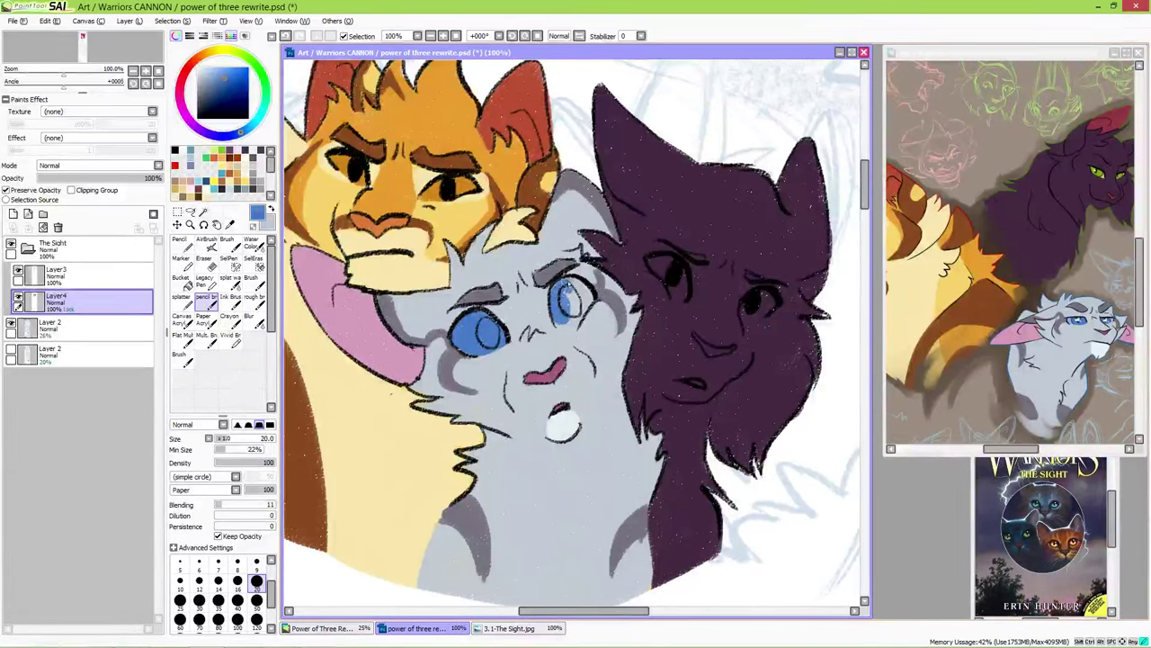
{"action": "left_click", "coordinate": [485, 338], "text": "alt"}
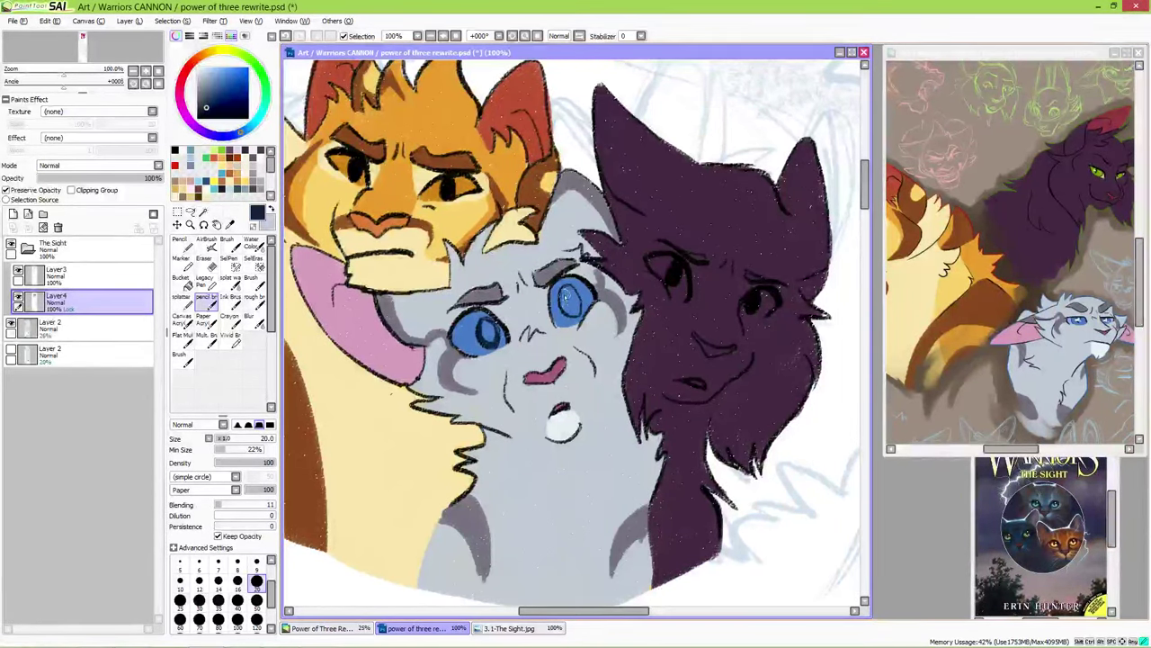
{"action": "left_click", "coordinate": [489, 331], "text": "alt"}
{"action": "left_click", "coordinate": [489, 331], "text": "alt"}
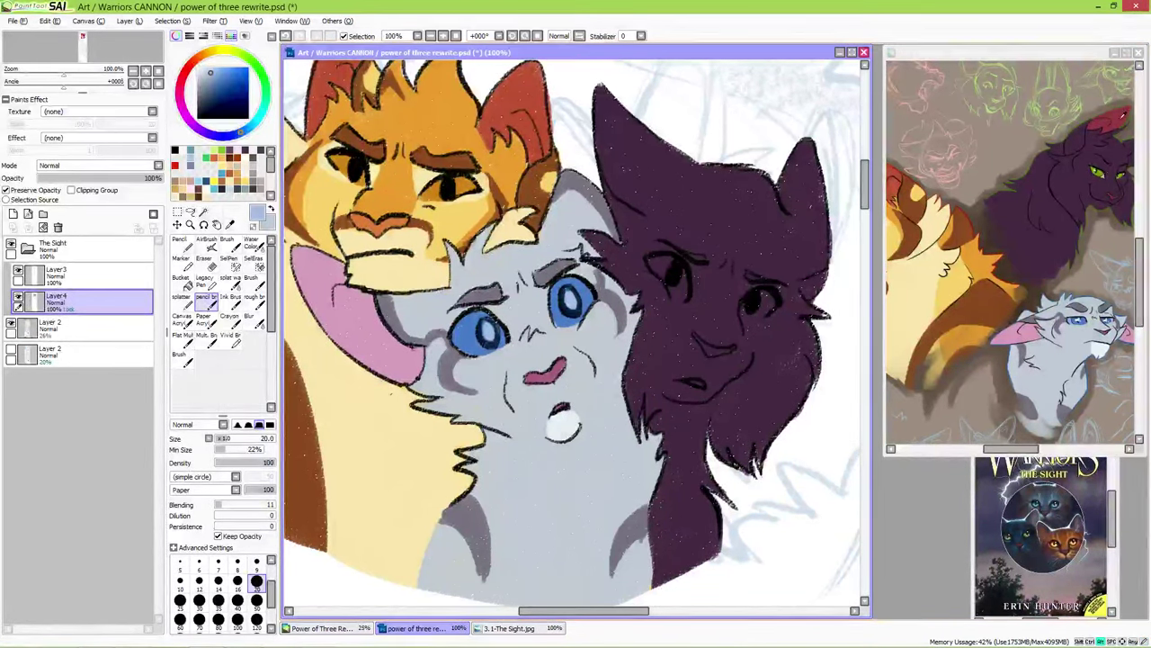
- Paint the right cat's inner ears, nose and mouth dark red and its eyes green, using the reference cat's colors
{"action": "left_click", "coordinate": [594, 165], "text": "alt"}
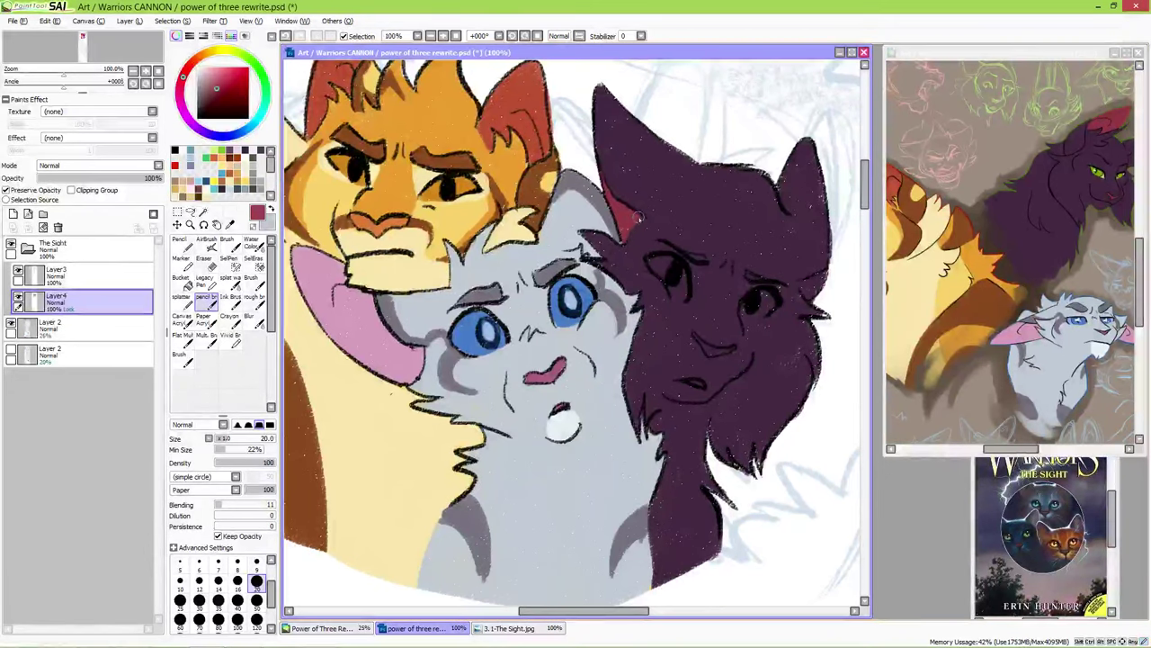
{"action": "left_click", "coordinate": [722, 355], "text": "alt"}
{"action": "left_click", "coordinate": [703, 259], "text": "alt"}
{"action": "left_click", "coordinate": [1131, 168], "text": "alt"}
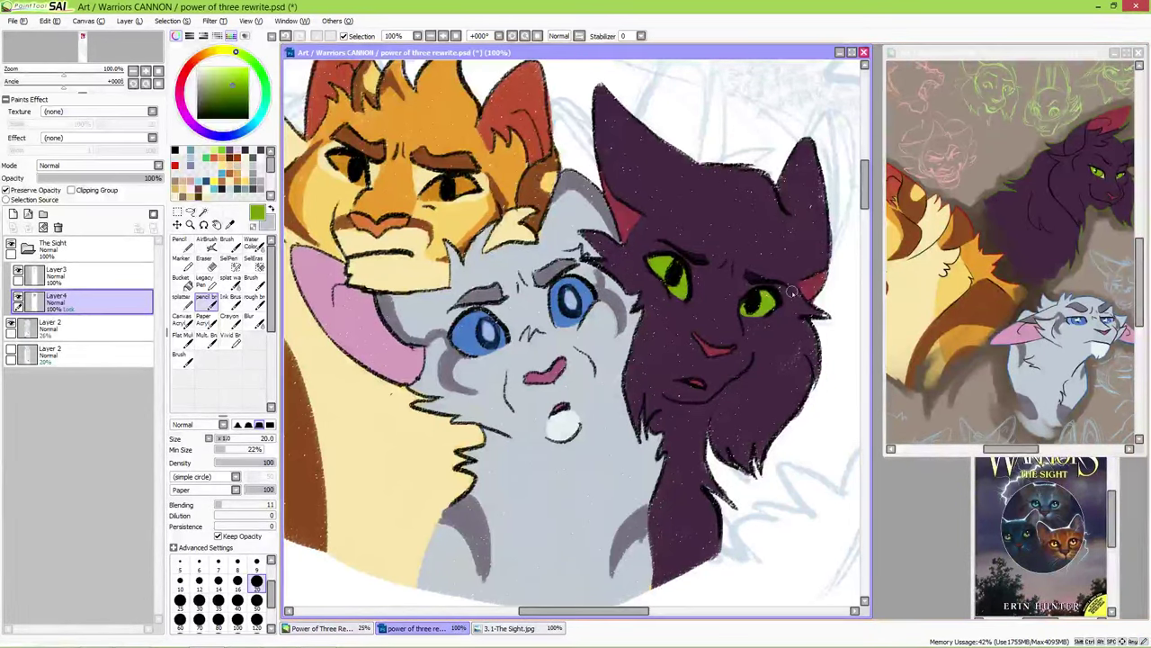
- Save the drawing under a new file type as power of three rewrite.sai
{"action": "left_click", "coordinate": [12, 20]}
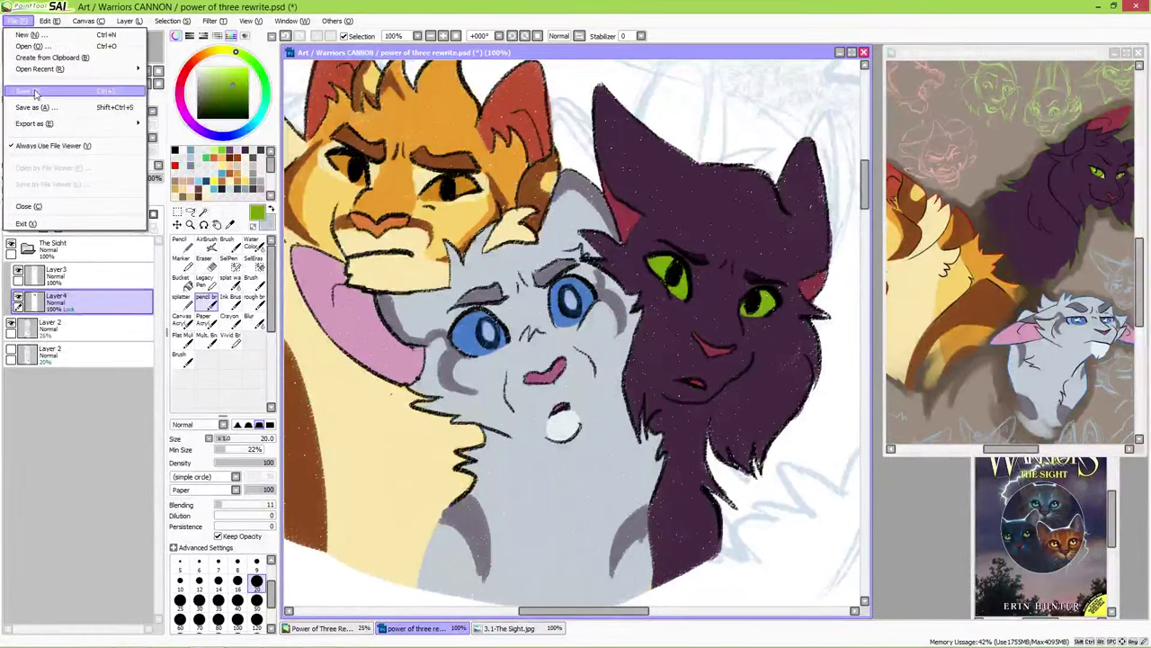
{"action": "left_click", "coordinate": [36, 106]}
{"action": "left_click", "coordinate": [456, 390]}
{"action": "left_click", "coordinate": [435, 411]}
{"action": "left_click", "coordinate": [494, 405]}
{"action": "left_click", "coordinate": [595, 370]}
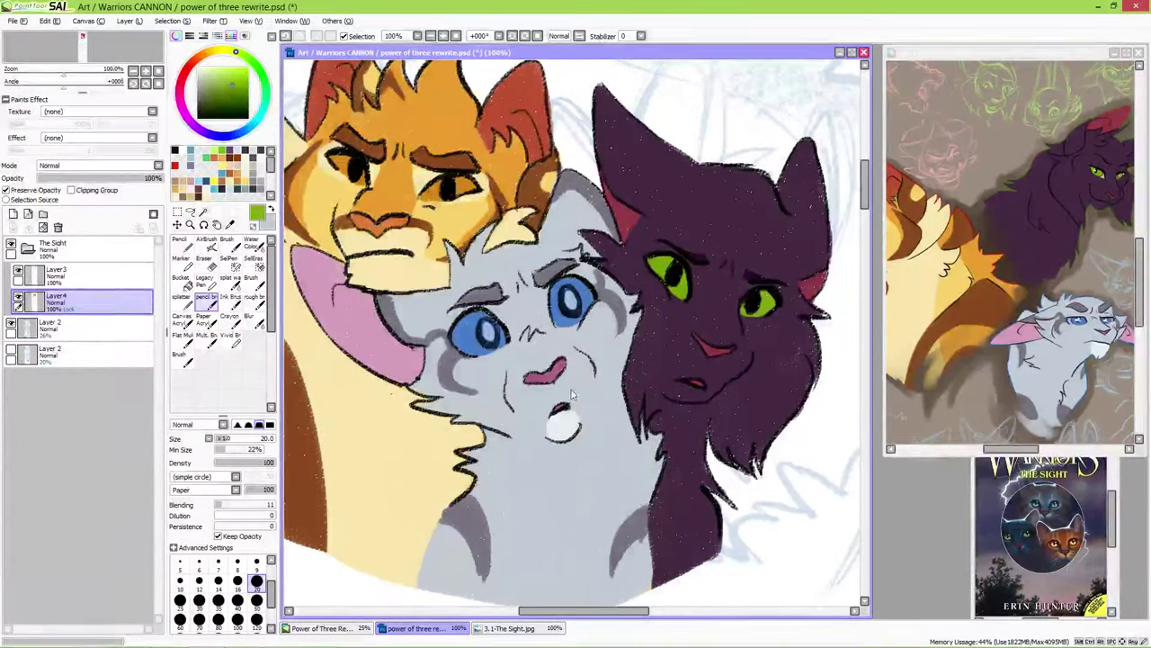
- Add a new layer at the top of The Sight group and paint a pale rim along the left cat's ears and head
{"action": "left_click", "coordinate": [54, 249]}
{"action": "left_click", "coordinate": [13, 213]}
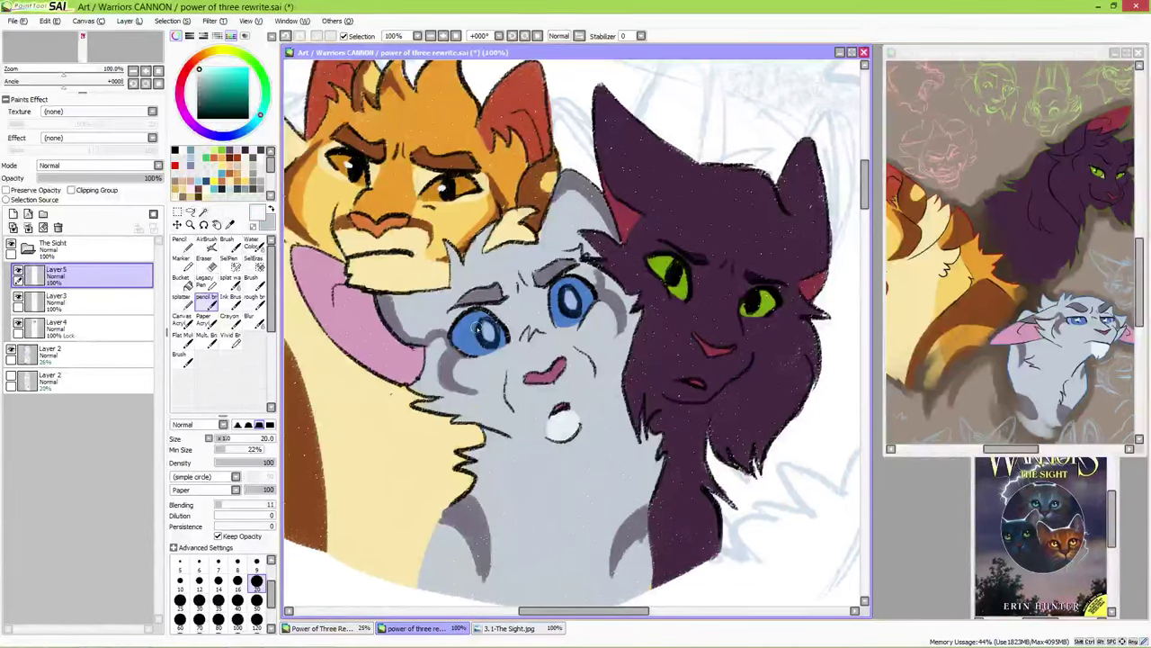
{"action": "left_click_drag", "start_coordinate": [755, 296], "coordinate": [830, 369]}
{"action": "mouse_move", "coordinate": [430, 99]}
{"action": "left_mouse_down"}
{"action": "mouse_move", "coordinate": [445, 133]}
{"action": "mouse_move", "coordinate": [433, 106]}
{"action": "mouse_move", "coordinate": [486, 160]}
{"action": "left_mouse_up"}
{"action": "mouse_move", "coordinate": [493, 112]}
{"action": "left_mouse_down"}
{"action": "mouse_move", "coordinate": [545, 171]}
{"action": "mouse_move", "coordinate": [599, 140]}
{"action": "mouse_move", "coordinate": [629, 200]}
{"action": "left_mouse_up"}
{"action": "left_click_drag", "start_coordinate": [617, 151], "coordinate": [637, 248]}
{"action": "left_click_drag", "start_coordinate": [345, 184], "coordinate": [378, 217]}
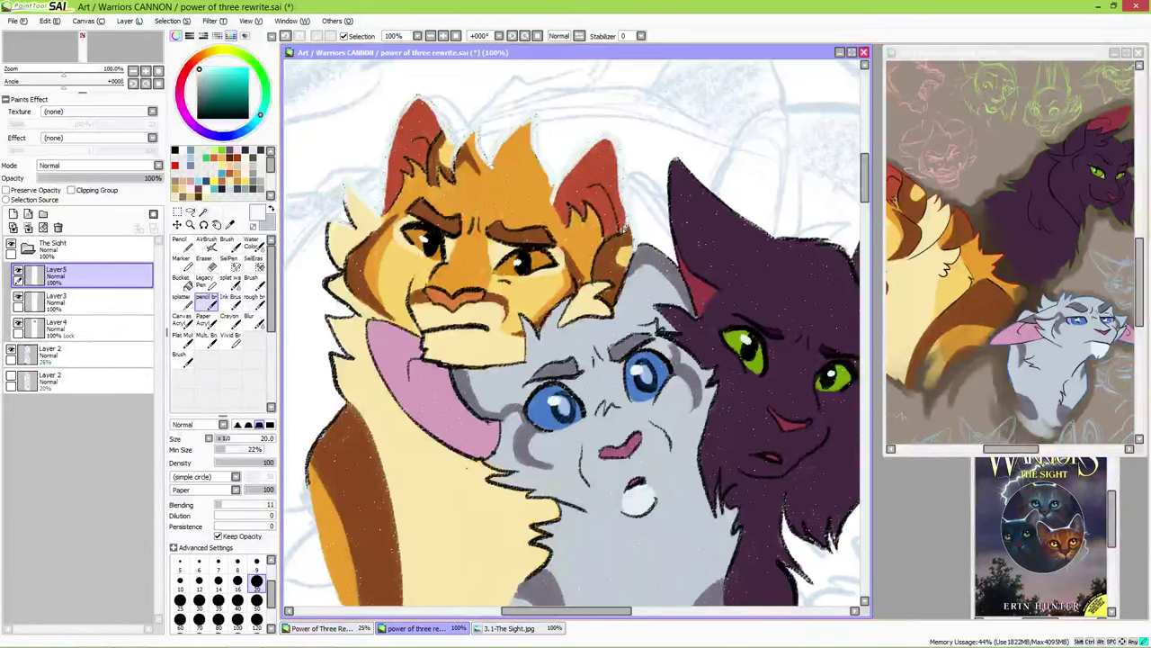
- Continue the pale rim strokes around the middle cat's ears and the left cat's neck fur, and save the file
{"action": "left_click_drag", "start_coordinate": [624, 218], "coordinate": [579, 190]}
{"action": "left_click_drag", "start_coordinate": [625, 144], "coordinate": [636, 239]}
{"action": "left_click_drag", "start_coordinate": [628, 133], "coordinate": [725, 210]}
{"action": "mouse_move", "coordinate": [726, 210]}
{"action": "left_mouse_down"}
{"action": "mouse_move", "coordinate": [635, 192]}
{"action": "mouse_move", "coordinate": [703, 211]}
{"action": "mouse_move", "coordinate": [734, 247]}
{"action": "left_mouse_up"}
{"action": "mouse_move", "coordinate": [749, 176]}
{"action": "left_mouse_down"}
{"action": "mouse_move", "coordinate": [775, 305]}
{"action": "mouse_move", "coordinate": [765, 332]}
{"action": "left_mouse_up"}
{"action": "left_click_drag", "start_coordinate": [765, 333], "coordinate": [756, 256]}
{"action": "left_click_drag", "start_coordinate": [513, 192], "coordinate": [383, 212]}
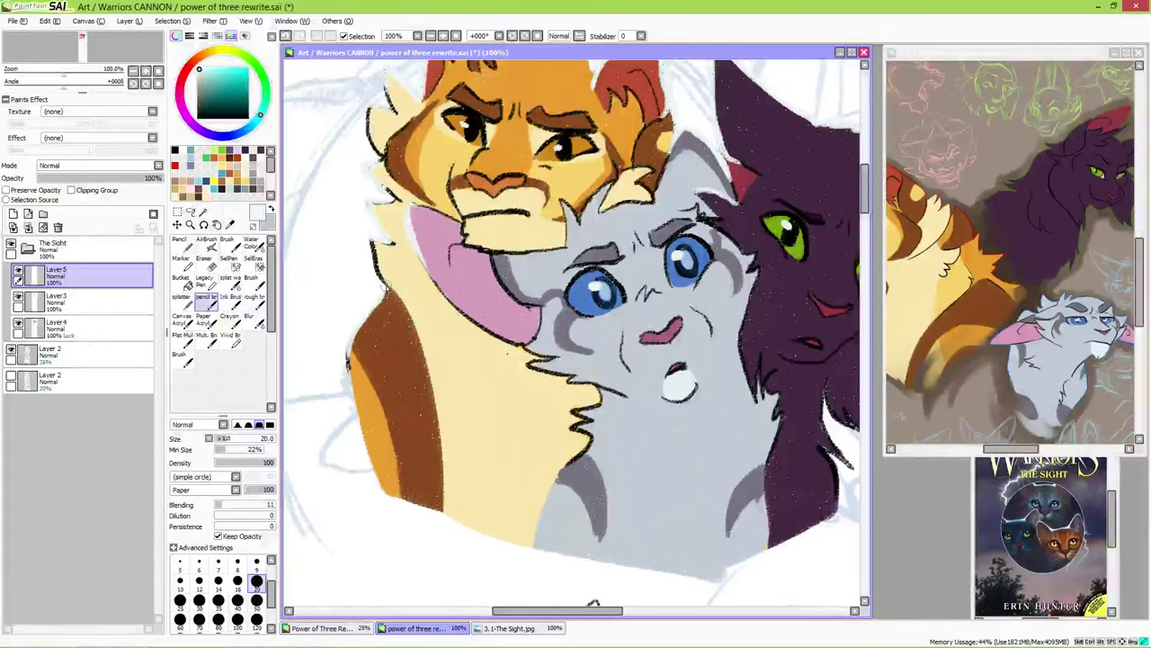
{"action": "key", "text": "ctrl+s"}
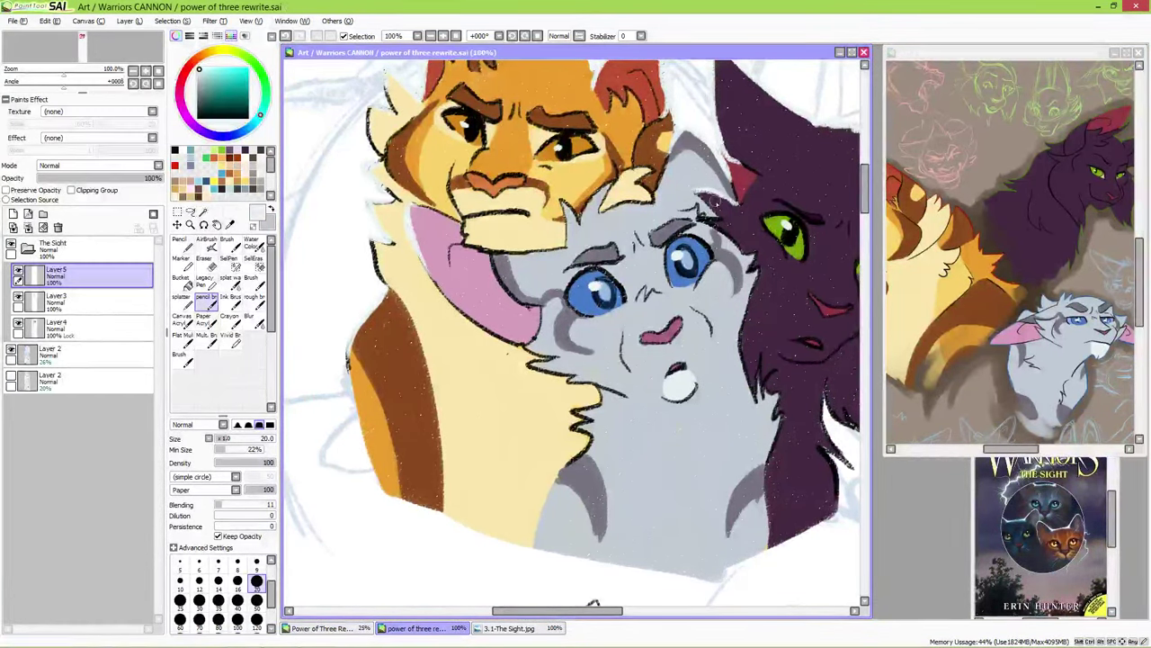
- Choose a dark brown and touch up the right cat's eyes with it
{"action": "left_click_drag", "start_coordinate": [756, 65], "coordinate": [697, 110]}
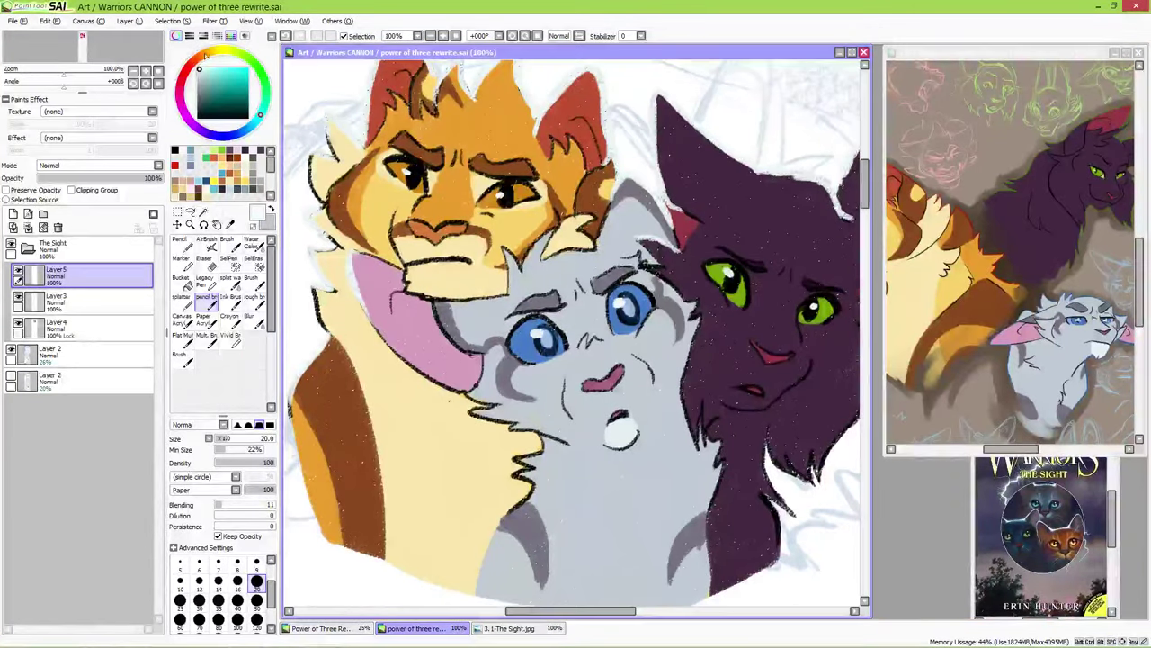
{"action": "left_click", "coordinate": [241, 75]}
{"action": "left_click", "coordinate": [205, 103]}
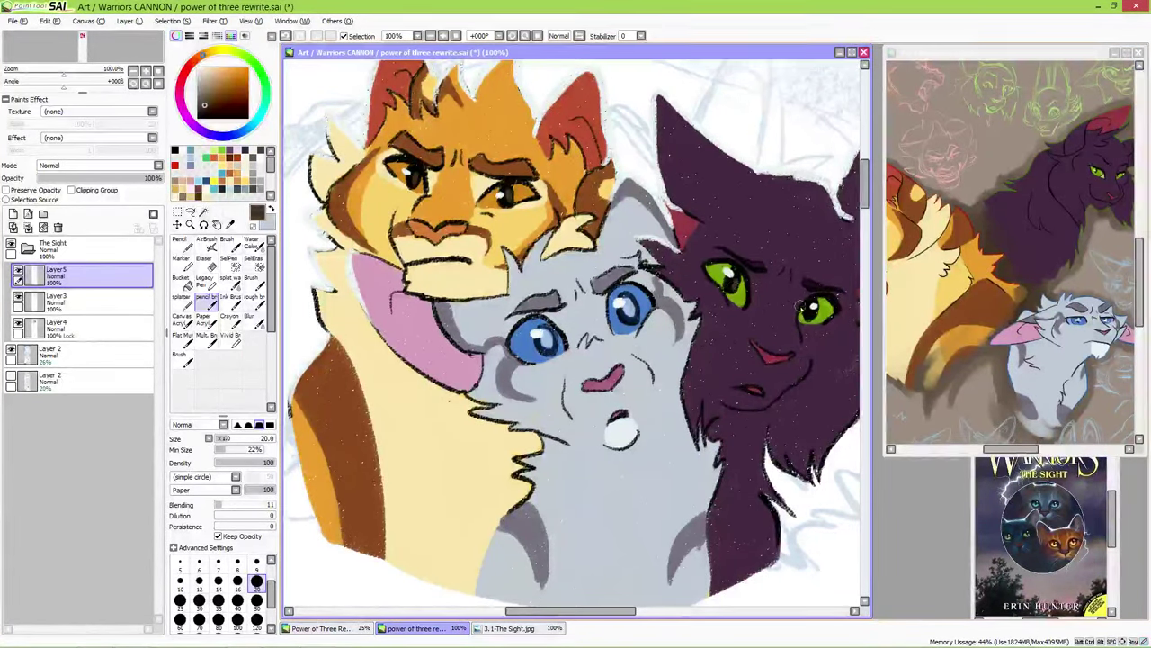
{"action": "left_click", "coordinate": [734, 283], "text": "alt"}
{"action": "left_click_drag", "start_coordinate": [813, 311], "coordinate": [604, 428]}
{"action": "scroll", "coordinate": [605, 428], "scroll_direction": "down", "scroll_amount": 3}
- Add a new layer beneath the cat layers and paint a dark blue sky with a greyish mauve band below, using a 500-size brush
{"action": "left_click", "coordinate": [14, 213]}
{"action": "left_click_drag", "start_coordinate": [56, 270], "coordinate": [56, 353]}
{"action": "left_click", "coordinate": [227, 135]}
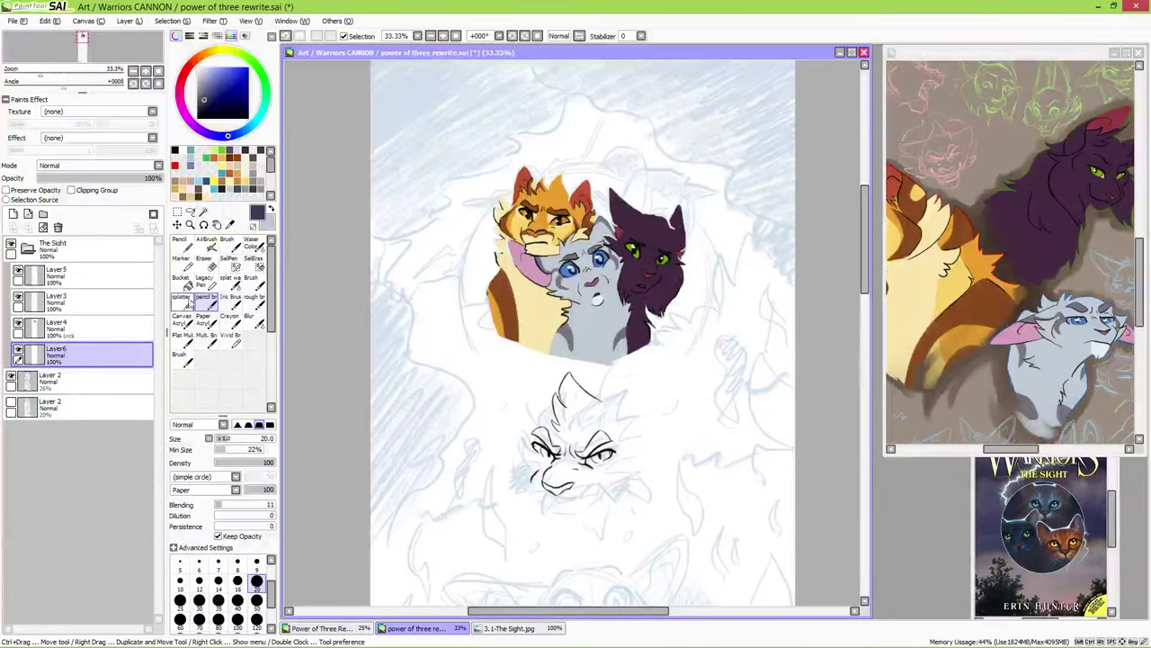
{"action": "scroll", "coordinate": [220, 589], "scroll_direction": "down", "scroll_amount": 3}
{"action": "left_click", "coordinate": [218, 619]}
{"action": "mouse_move", "coordinate": [634, 97]}
{"action": "left_mouse_down"}
{"action": "mouse_move", "coordinate": [485, 183]}
{"action": "mouse_move", "coordinate": [391, 316]}
{"action": "mouse_move", "coordinate": [774, 180]}
{"action": "mouse_move", "coordinate": [720, 309]}
{"action": "mouse_move", "coordinate": [688, 317]}
{"action": "left_mouse_up"}
{"action": "mouse_move", "coordinate": [377, 369]}
{"action": "left_mouse_down"}
{"action": "mouse_move", "coordinate": [418, 348]}
{"action": "mouse_move", "coordinate": [712, 324]}
{"action": "mouse_move", "coordinate": [389, 322]}
{"action": "mouse_move", "coordinate": [545, 315]}
{"action": "left_mouse_up"}
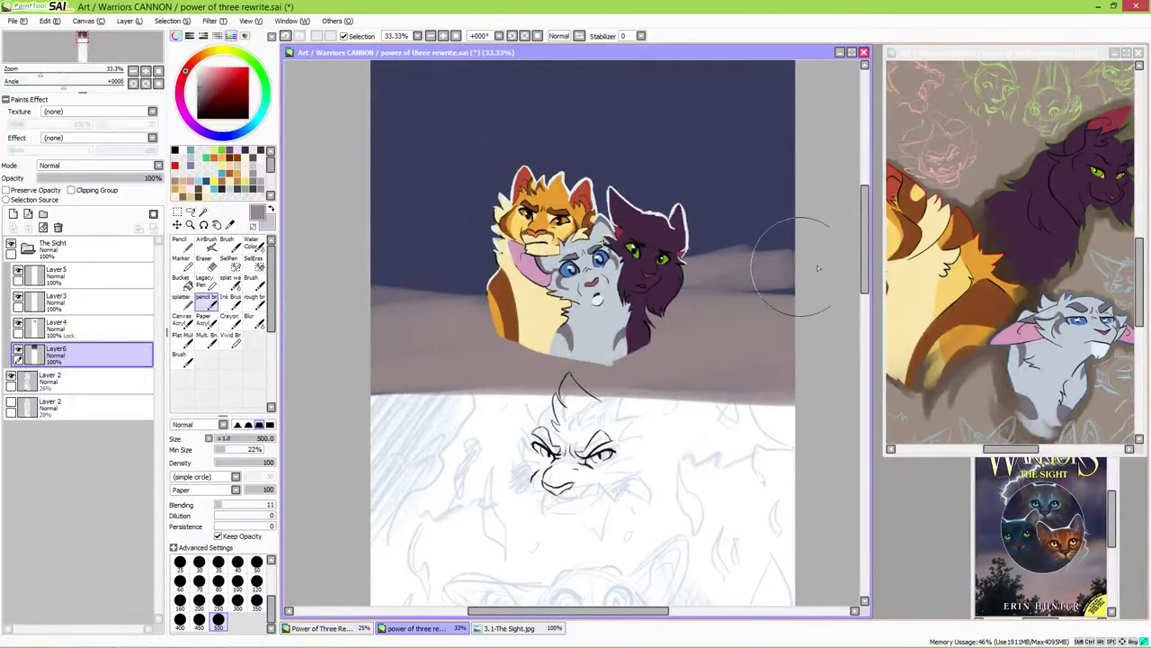
- Paint soft mauve clouds across the upper sky and along the edge of the lower band with the Water Color brush
{"action": "left_click", "coordinate": [252, 242]}
{"action": "left_click", "coordinate": [256, 620]}
{"action": "mouse_move", "coordinate": [557, 135]}
{"action": "left_mouse_down"}
{"action": "mouse_move", "coordinate": [724, 111]}
{"action": "mouse_move", "coordinate": [662, 123]}
{"action": "mouse_move", "coordinate": [781, 127]}
{"action": "mouse_move", "coordinate": [762, 113]}
{"action": "mouse_move", "coordinate": [423, 164]}
{"action": "mouse_move", "coordinate": [783, 114]}
{"action": "mouse_move", "coordinate": [555, 128]}
{"action": "mouse_move", "coordinate": [798, 110]}
{"action": "mouse_move", "coordinate": [530, 153]}
{"action": "left_mouse_up"}
{"action": "key", "text": "bracketleft"}
{"action": "key", "text": "bracketleft"}
{"action": "key", "text": "bracketleft"}
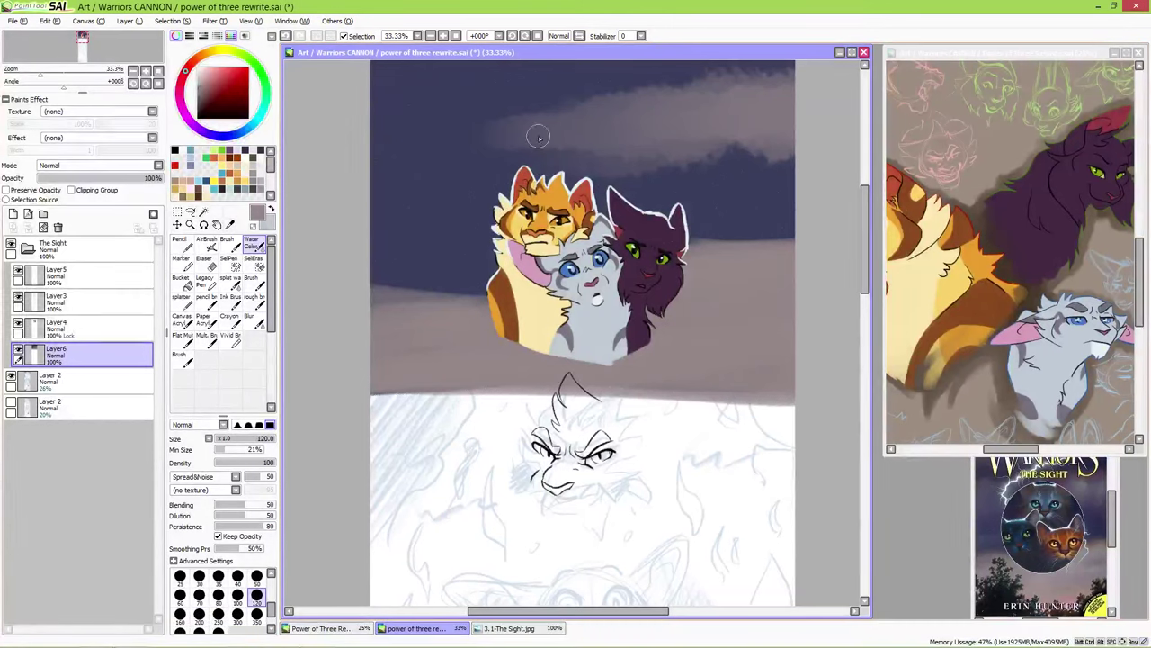
{"action": "key", "text": "bracketleft"}
{"action": "key", "text": "bracketleft"}
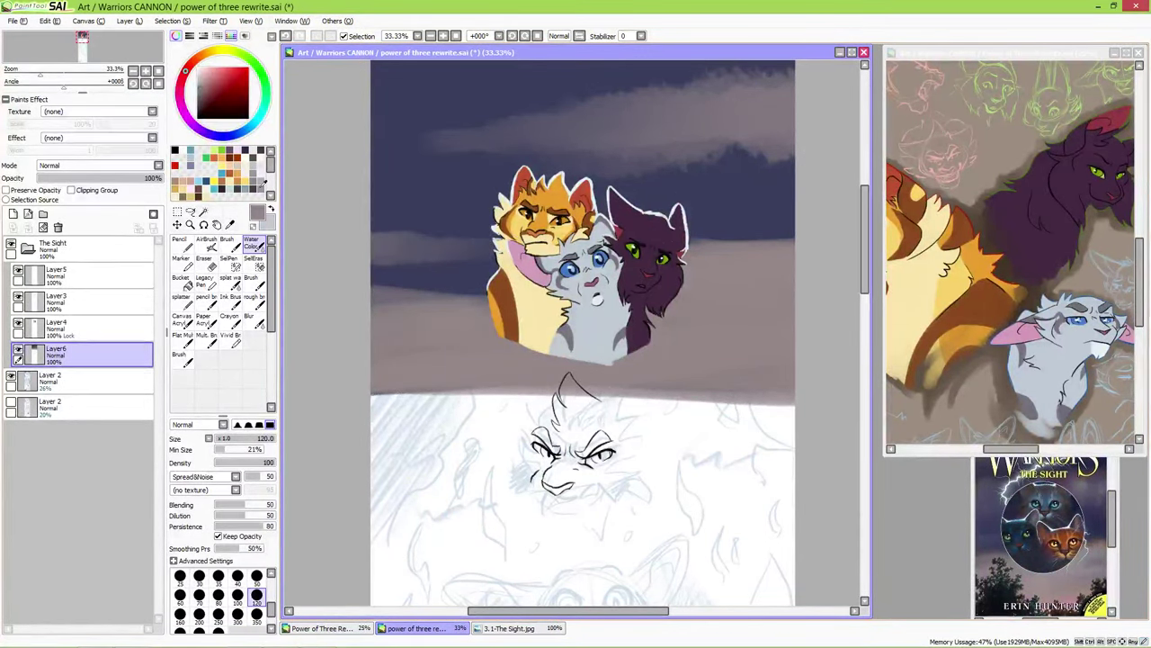
{"action": "left_click_drag", "start_coordinate": [750, 258], "coordinate": [688, 255]}
{"action": "left_click_drag", "start_coordinate": [405, 299], "coordinate": [506, 313]}
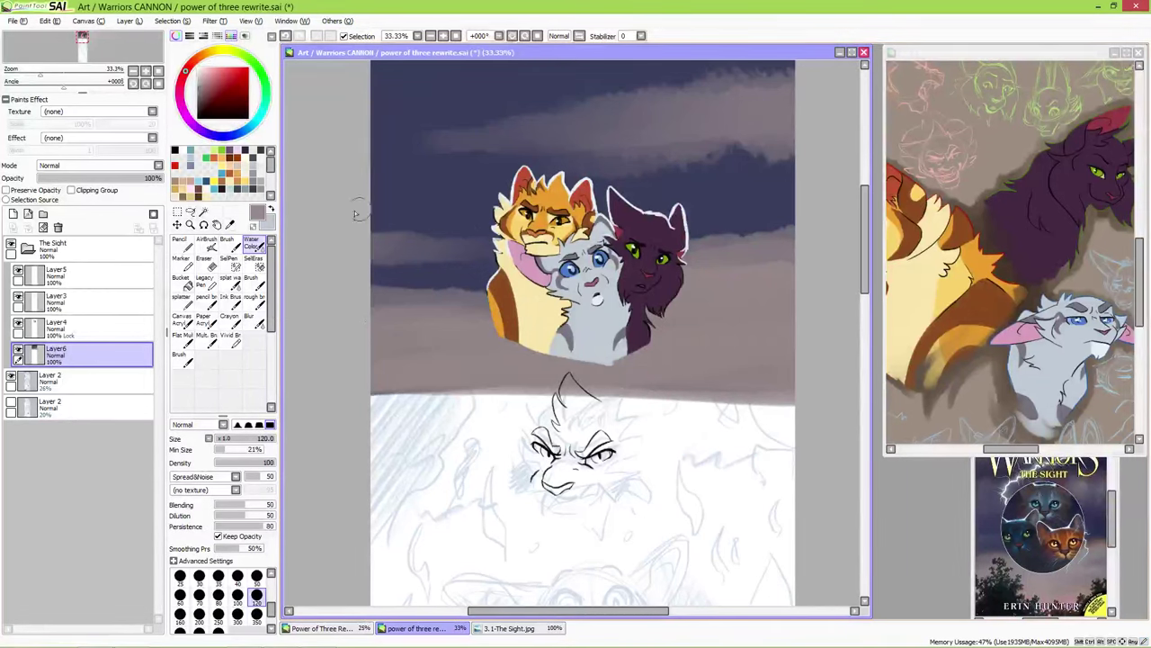
- Paint dark blue and purple cloud streaks across the sky, sampling the book cover and the drawing for colors
{"action": "left_click", "coordinate": [1005, 543], "text": "alt"}
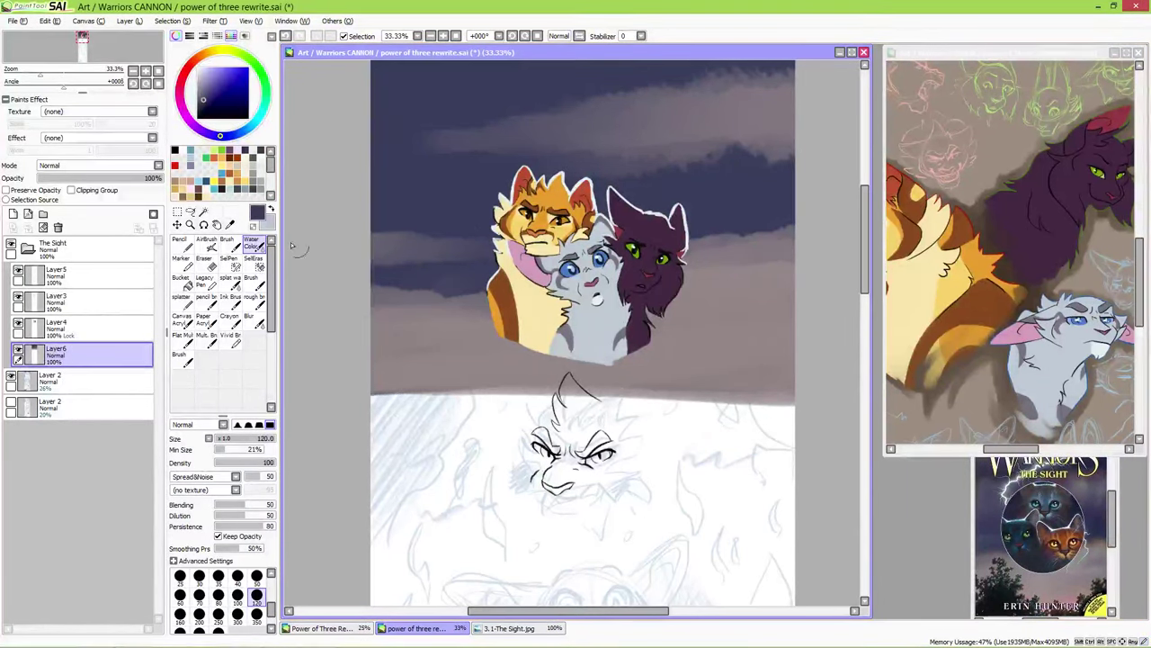
{"action": "left_click", "coordinate": [480, 284], "text": "alt"}
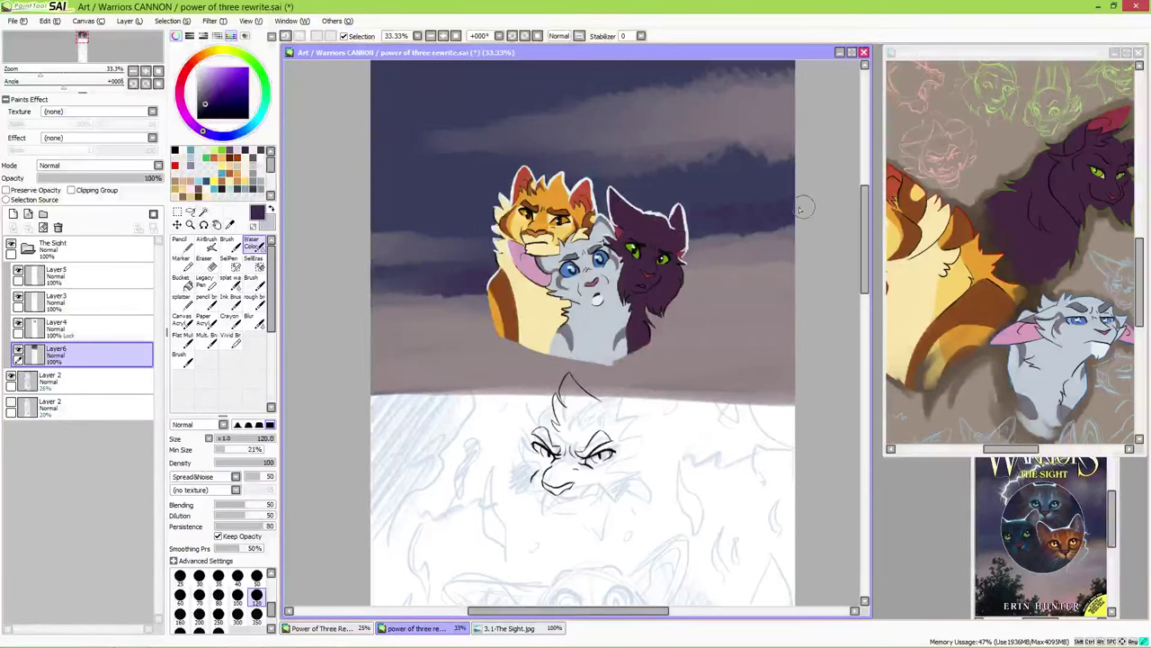
{"action": "mouse_move", "coordinate": [697, 211]}
{"action": "left_mouse_down"}
{"action": "mouse_move", "coordinate": [701, 239]}
{"action": "mouse_move", "coordinate": [733, 231]}
{"action": "left_mouse_up"}
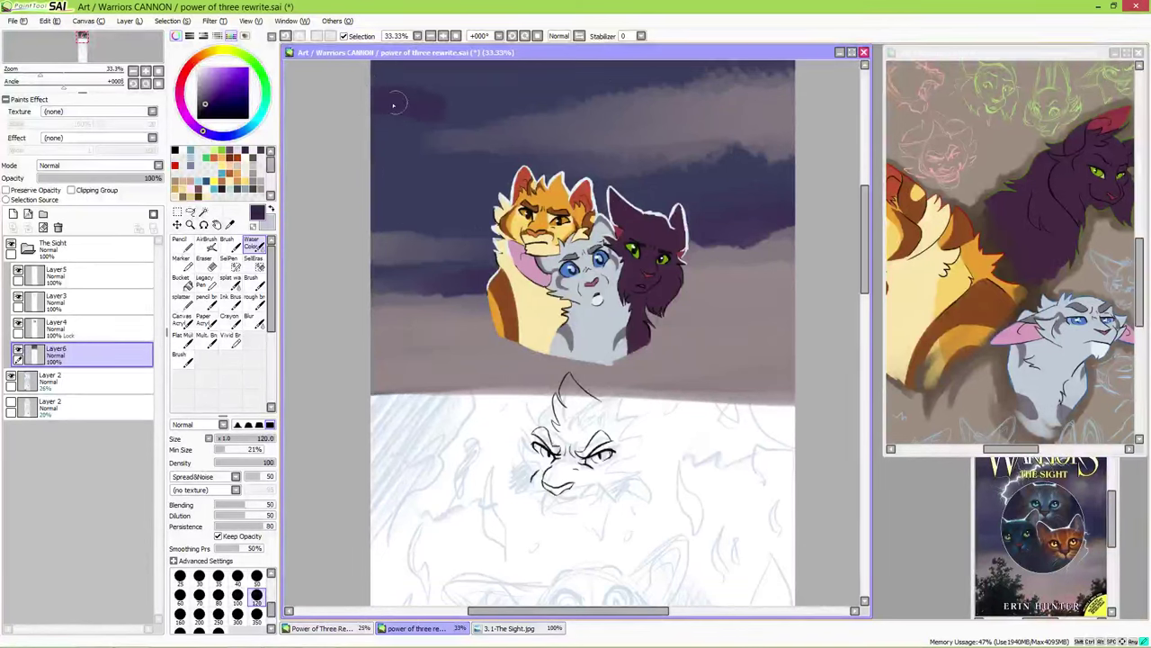
{"action": "left_click_drag", "start_coordinate": [350, 94], "coordinate": [781, 70]}
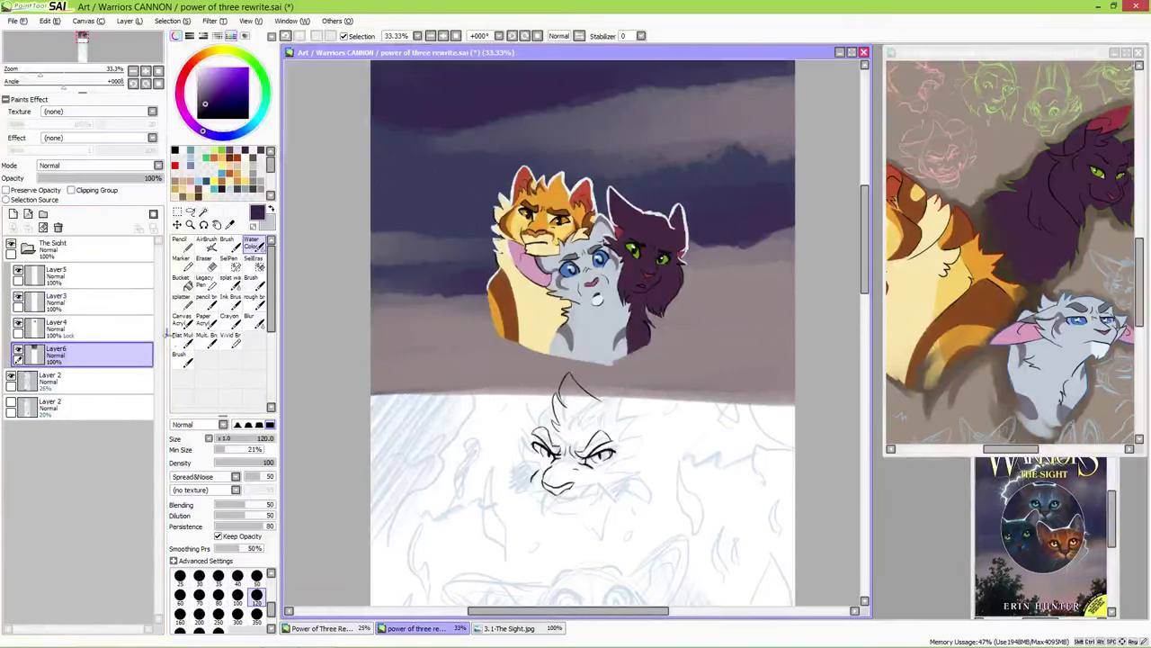
- Add a layer above the sky and paint a white moon disc behind the cats with the Pencil at size 500
{"action": "left_click", "coordinate": [14, 214]}
{"action": "left_click", "coordinate": [180, 242]}
{"action": "left_click", "coordinate": [217, 615]}
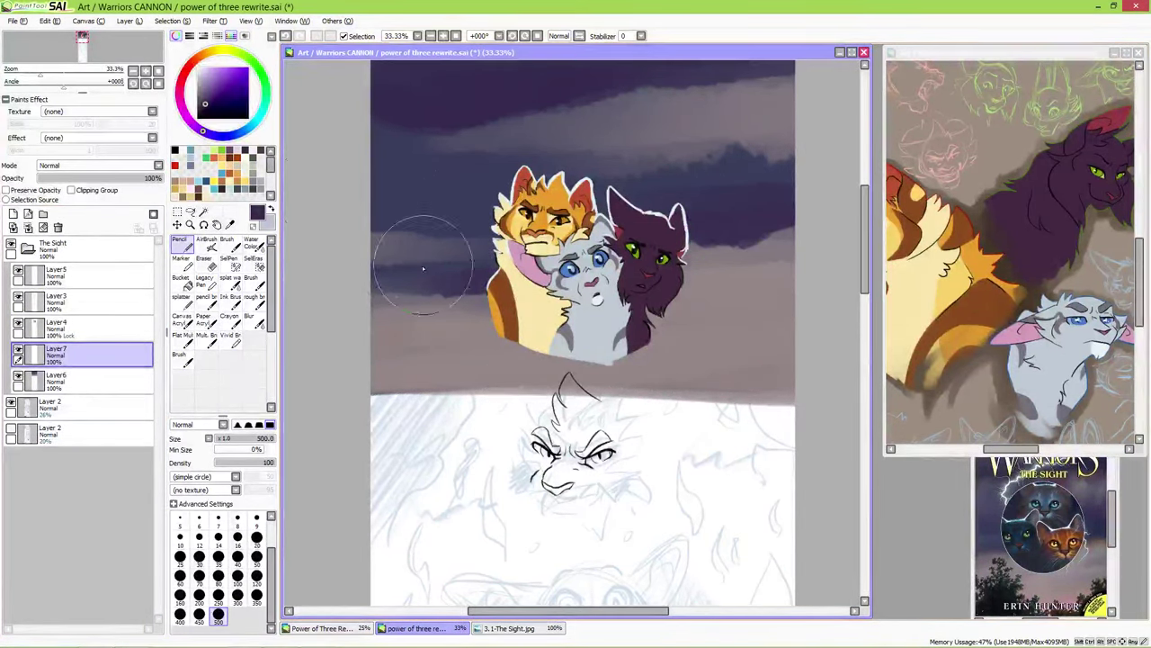
{"action": "left_click", "coordinate": [230, 148]}
{"action": "mouse_move", "coordinate": [540, 206]}
{"action": "left_mouse_down"}
{"action": "mouse_move", "coordinate": [603, 162]}
{"action": "mouse_move", "coordinate": [589, 171]}
{"action": "left_mouse_up"}
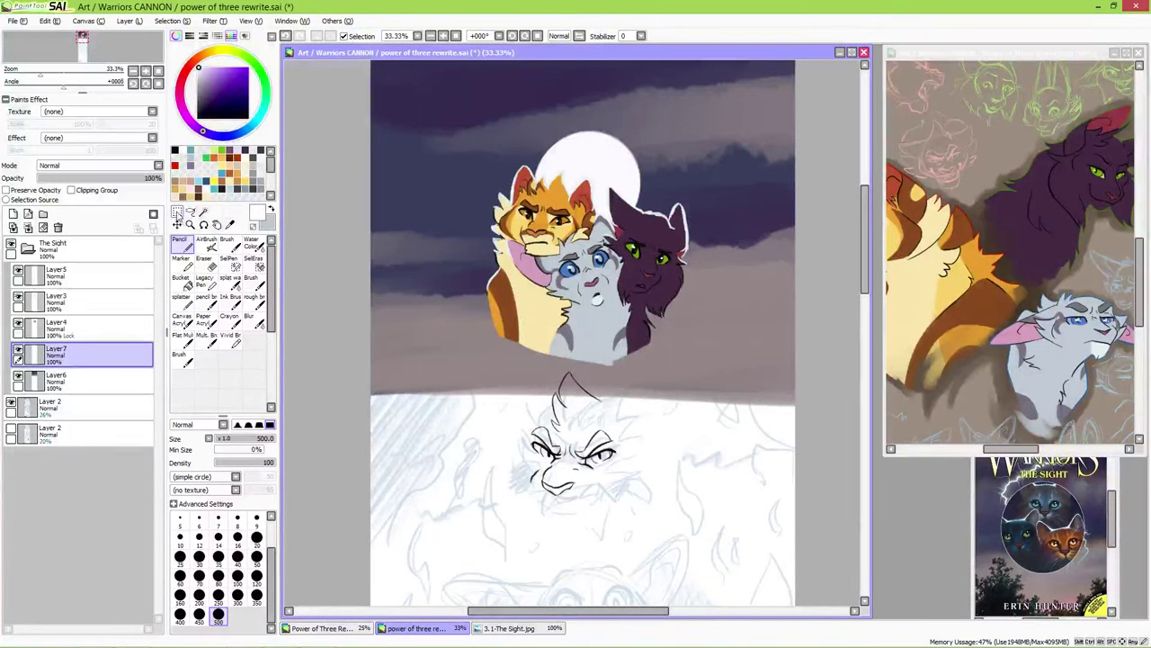
- Transform the moon disc, enlarging it and positioning it so it frames all three cats
{"action": "key", "text": "ctrl+t"}
{"action": "left_click_drag", "start_coordinate": [530, 129], "coordinate": [483, 111]}
{"action": "left_click_drag", "start_coordinate": [609, 268], "coordinate": [627, 337]}
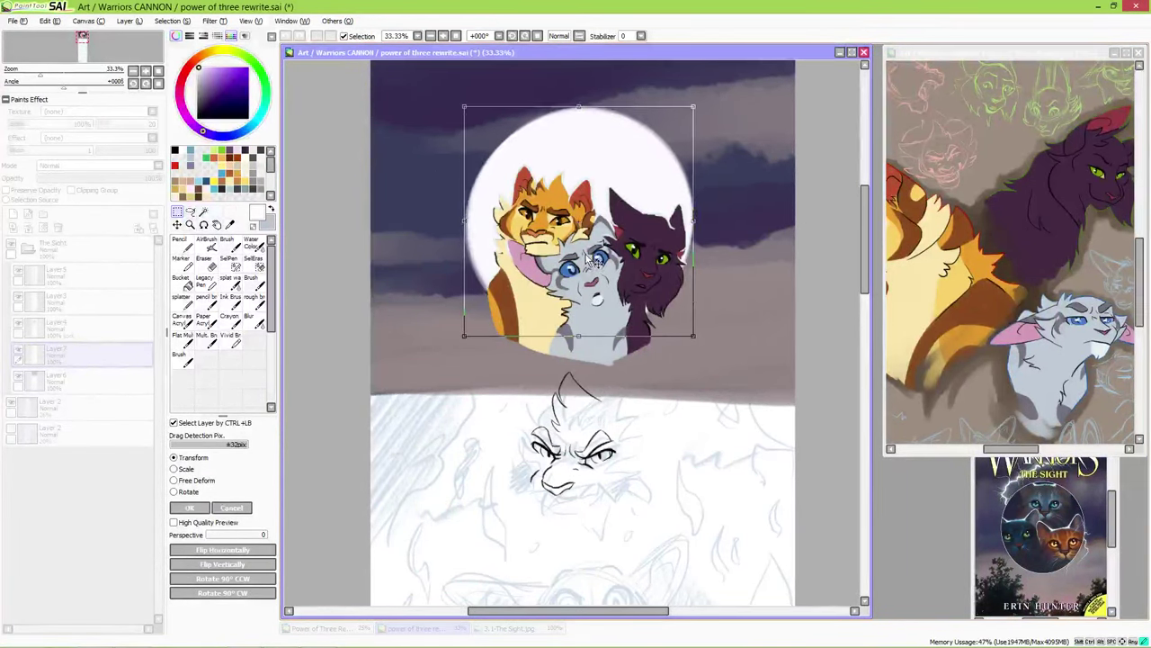
{"action": "key", "text": "Return"}
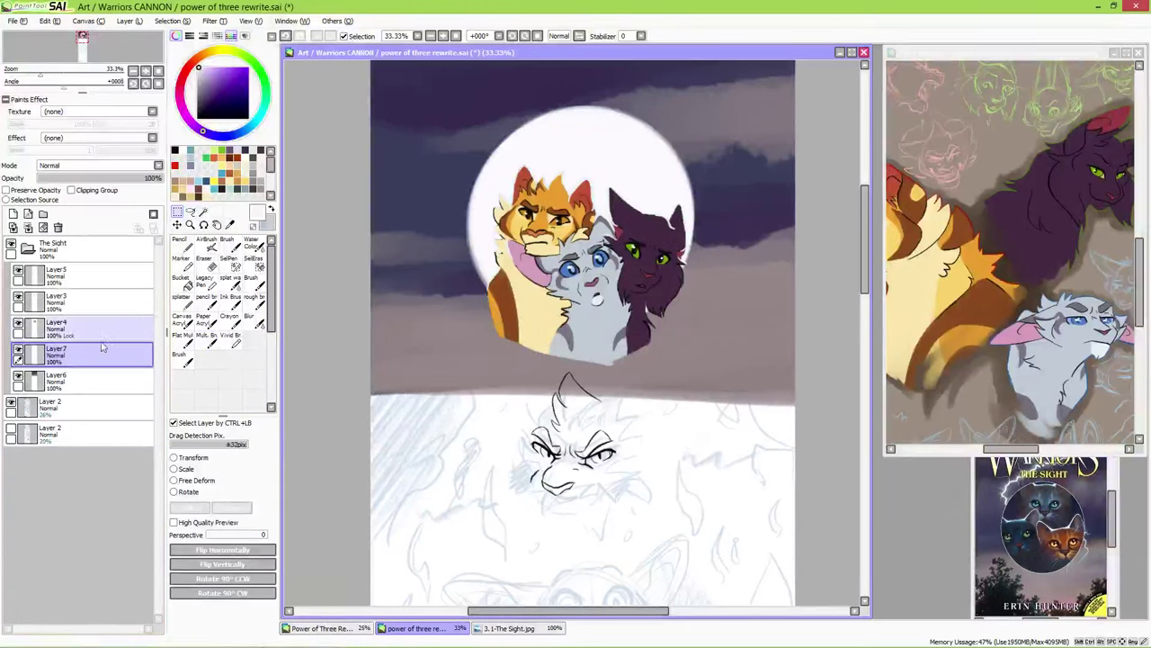
- On a new layer, draw thin white lightning above the moon and branching from both its sides, using the Pencil at size 20
{"action": "left_click", "coordinate": [13, 213]}
{"action": "left_click", "coordinate": [206, 297]}
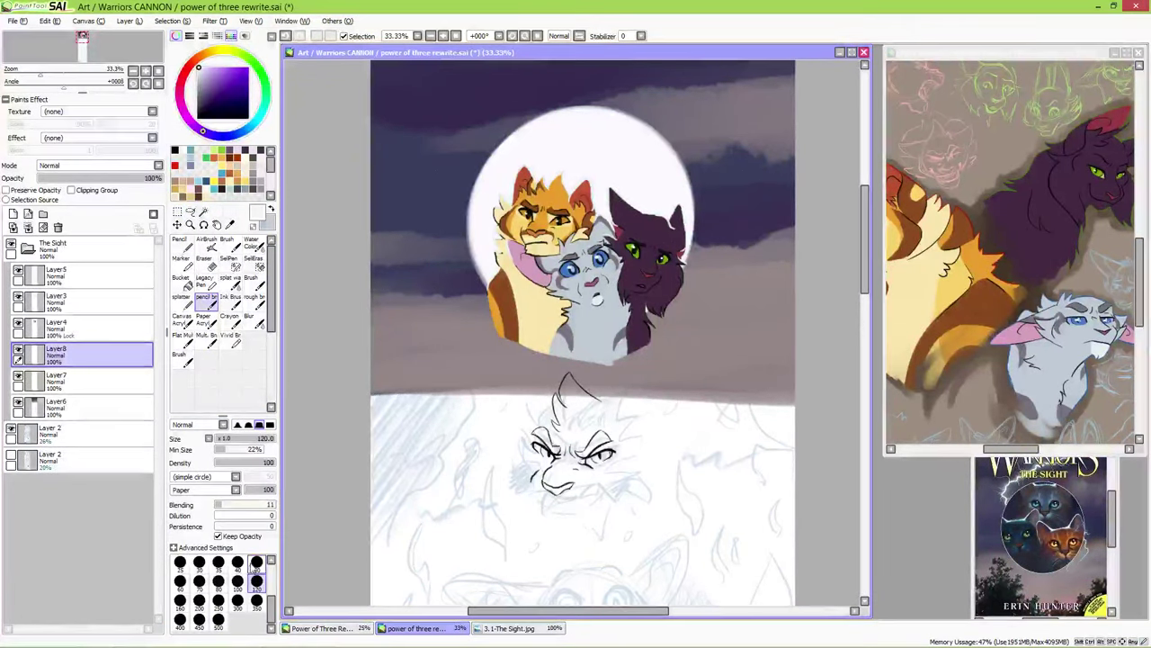
{"action": "key", "text": "n"}
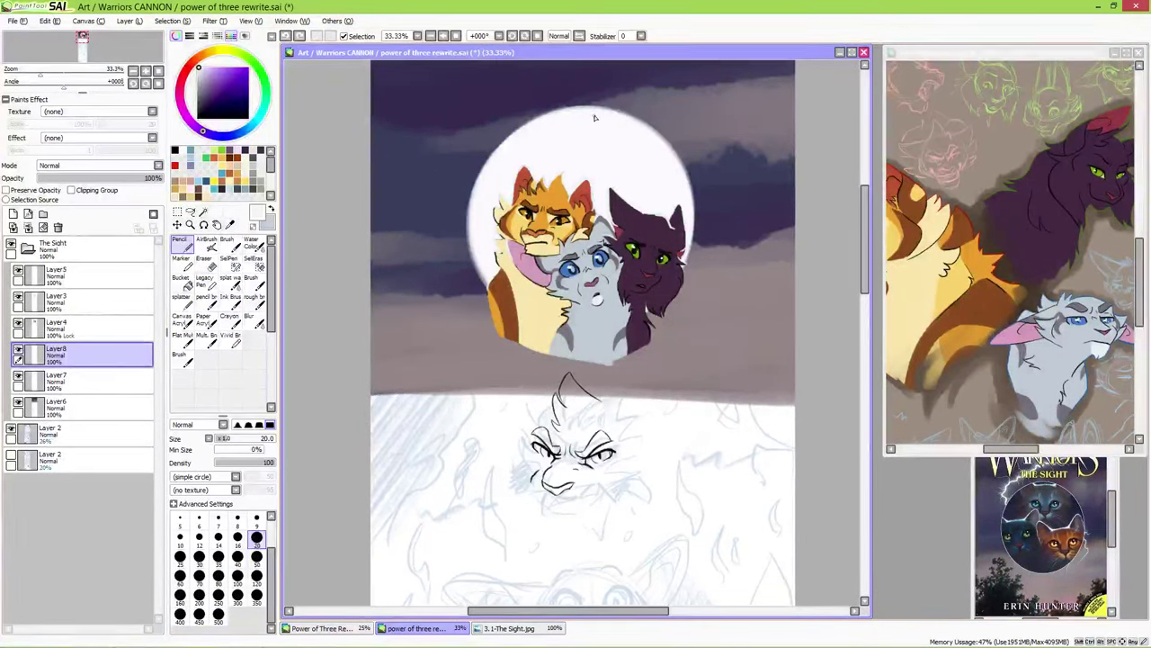
{"action": "scroll", "coordinate": [597, 116], "scroll_direction": "up", "scroll_amount": 1}
{"action": "mouse_move", "coordinate": [679, 72]}
{"action": "left_mouse_down"}
{"action": "mouse_move", "coordinate": [605, 135]}
{"action": "mouse_move", "coordinate": [593, 119]}
{"action": "mouse_move", "coordinate": [510, 146]}
{"action": "left_mouse_up"}
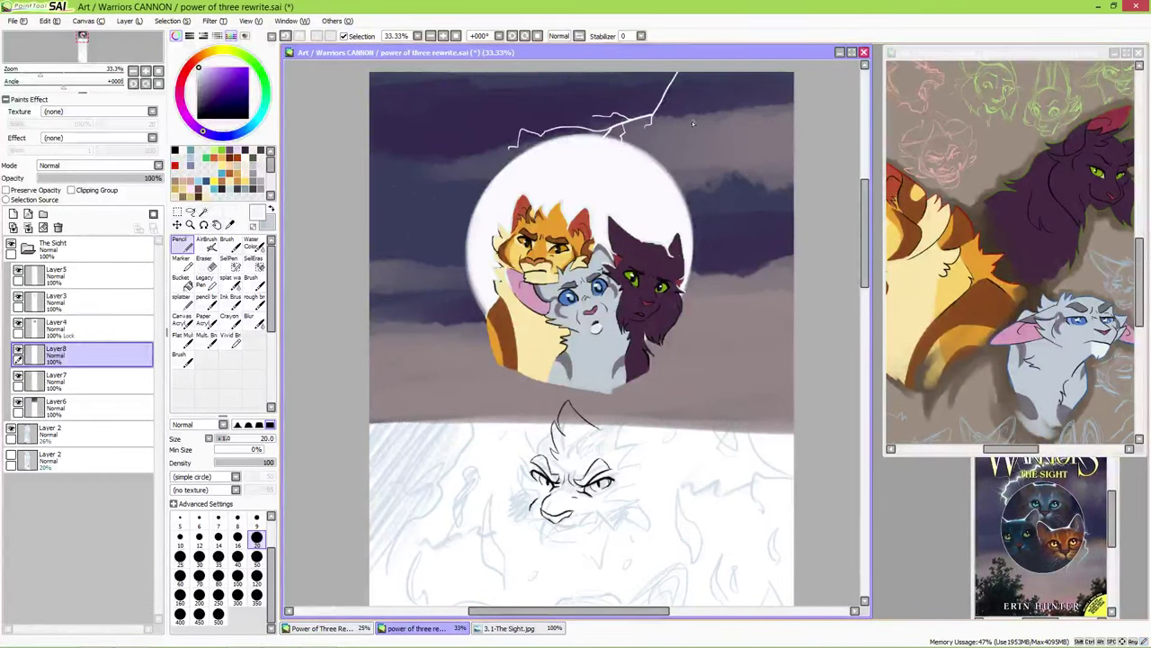
{"action": "left_click_drag", "start_coordinate": [673, 95], "coordinate": [662, 124]}
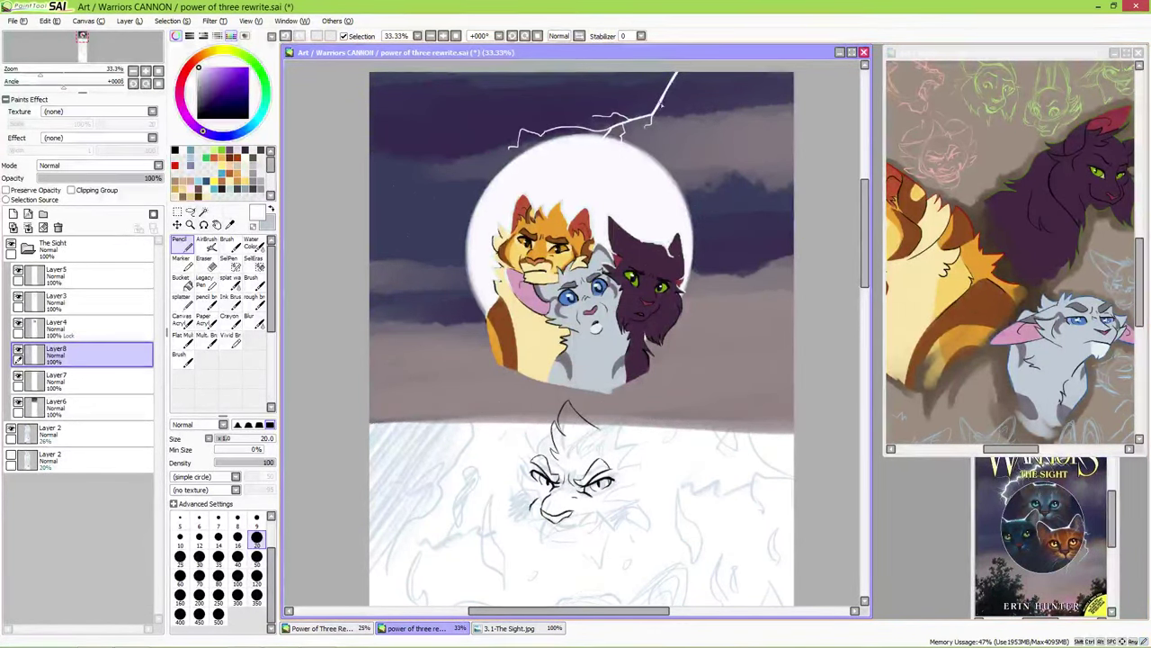
{"action": "left_click_drag", "start_coordinate": [473, 214], "coordinate": [438, 246]}
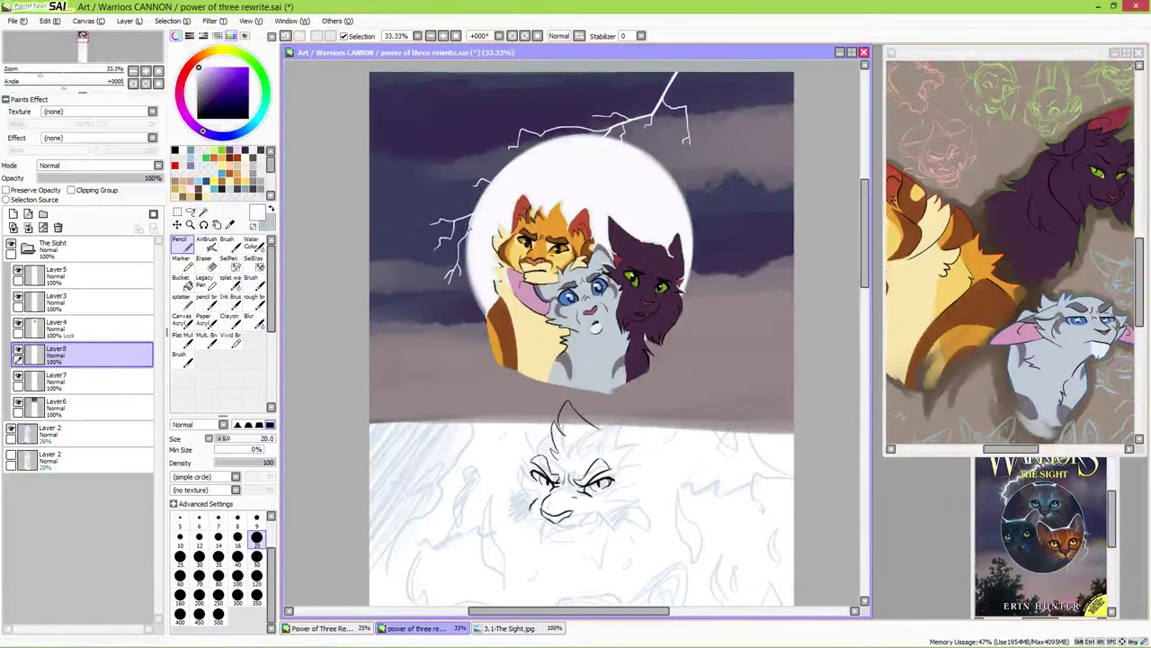
{"action": "left_click_drag", "start_coordinate": [690, 267], "coordinate": [712, 323]}
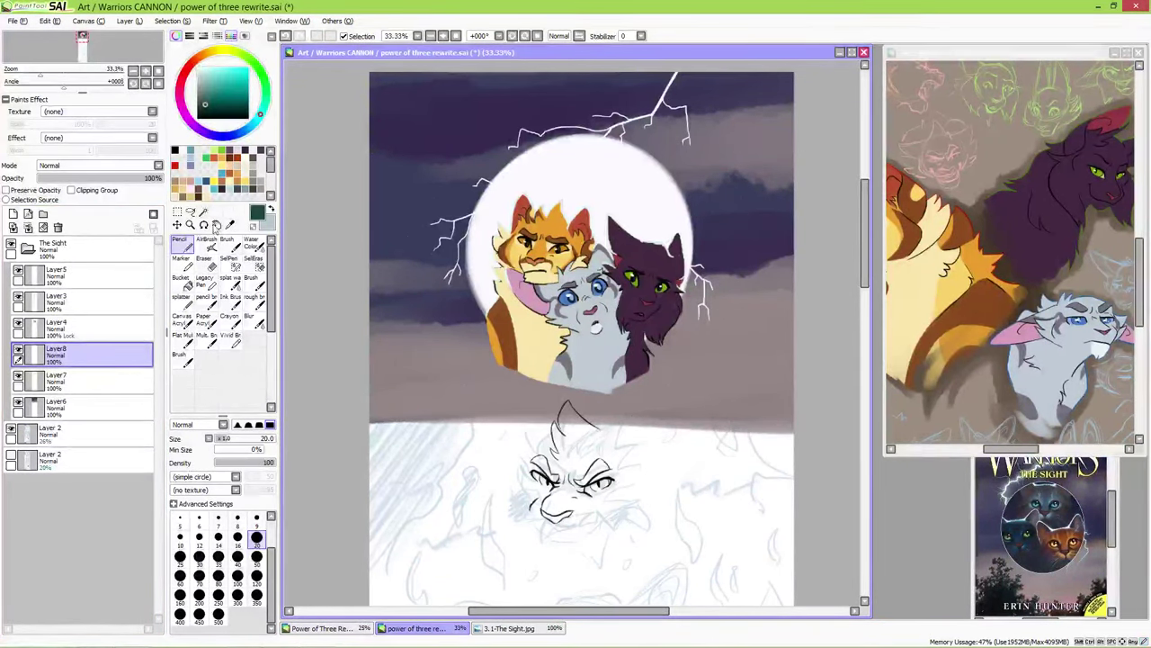
{"action": "left_click", "coordinate": [207, 297]}
{"action": "left_click_drag", "start_coordinate": [395, 333], "coordinate": [405, 329]}
{"action": "left_click", "coordinate": [200, 113]}
{"action": "mouse_move", "coordinate": [387, 329]}
{"action": "left_mouse_down"}
{"action": "mouse_move", "coordinate": [420, 365]}
{"action": "mouse_move", "coordinate": [387, 356]}
{"action": "mouse_move", "coordinate": [437, 375]}
{"action": "mouse_move", "coordinate": [465, 338]}
{"action": "mouse_move", "coordinate": [445, 387]}
{"action": "left_mouse_up"}
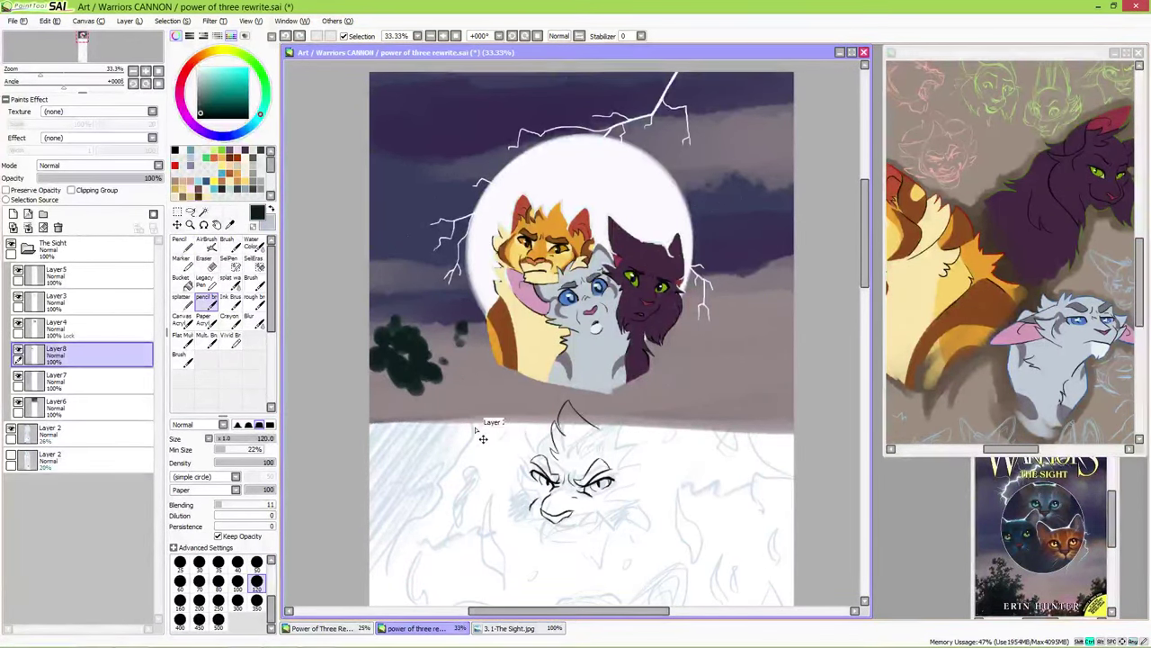
{"action": "key", "text": "ctrl+z"}
{"action": "key", "text": "ctrl+z"}
{"action": "key", "text": "ctrl+z"}
- Add a layer at the top of The Sight group and paint a very dark green line of fir trees across the cats' lower edge
{"action": "key", "text": "ctrl+shift+n"}
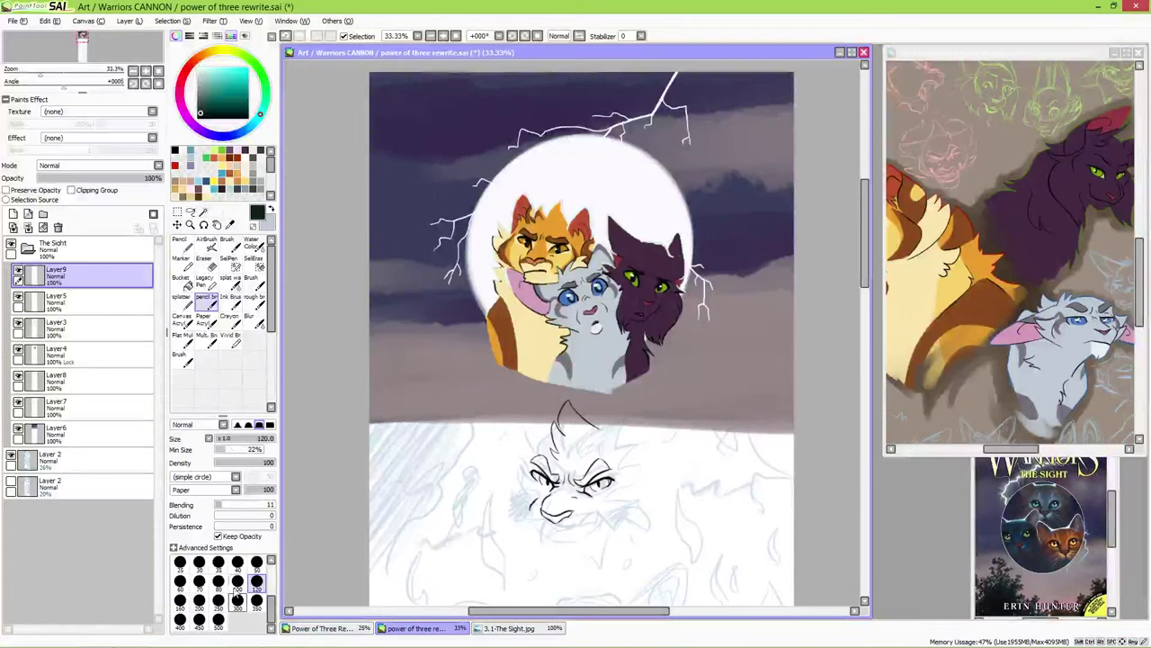
{"action": "mouse_move", "coordinate": [401, 305]}
{"action": "left_mouse_down"}
{"action": "mouse_move", "coordinate": [427, 325]}
{"action": "mouse_move", "coordinate": [406, 321]}
{"action": "mouse_move", "coordinate": [438, 338]}
{"action": "mouse_move", "coordinate": [428, 330]}
{"action": "mouse_move", "coordinate": [413, 341]}
{"action": "mouse_move", "coordinate": [436, 367]}
{"action": "mouse_move", "coordinate": [411, 372]}
{"action": "mouse_move", "coordinate": [459, 353]}
{"action": "mouse_move", "coordinate": [431, 375]}
{"action": "mouse_move", "coordinate": [398, 329]}
{"action": "mouse_move", "coordinate": [392, 395]}
{"action": "mouse_move", "coordinate": [385, 354]}
{"action": "left_mouse_up"}
{"action": "mouse_move", "coordinate": [457, 353]}
{"action": "left_mouse_down"}
{"action": "mouse_move", "coordinate": [412, 316]}
{"action": "mouse_move", "coordinate": [407, 366]}
{"action": "mouse_move", "coordinate": [393, 338]}
{"action": "mouse_move", "coordinate": [486, 376]}
{"action": "mouse_move", "coordinate": [440, 318]}
{"action": "mouse_move", "coordinate": [451, 387]}
{"action": "mouse_move", "coordinate": [467, 381]}
{"action": "mouse_move", "coordinate": [365, 289]}
{"action": "mouse_move", "coordinate": [477, 369]}
{"action": "mouse_move", "coordinate": [471, 391]}
{"action": "mouse_move", "coordinate": [368, 411]}
{"action": "mouse_move", "coordinate": [439, 432]}
{"action": "left_mouse_up"}
{"action": "mouse_move", "coordinate": [746, 350]}
{"action": "left_mouse_down"}
{"action": "mouse_move", "coordinate": [774, 354]}
{"action": "mouse_move", "coordinate": [789, 308]}
{"action": "mouse_move", "coordinate": [778, 375]}
{"action": "mouse_move", "coordinate": [754, 408]}
{"action": "mouse_move", "coordinate": [801, 414]}
{"action": "mouse_move", "coordinate": [732, 403]}
{"action": "mouse_move", "coordinate": [703, 434]}
{"action": "mouse_move", "coordinate": [698, 341]}
{"action": "mouse_move", "coordinate": [686, 356]}
{"action": "mouse_move", "coordinate": [690, 408]}
{"action": "mouse_move", "coordinate": [646, 354]}
{"action": "mouse_move", "coordinate": [669, 382]}
{"action": "mouse_move", "coordinate": [653, 406]}
{"action": "mouse_move", "coordinate": [627, 349]}
{"action": "mouse_move", "coordinate": [609, 375]}
{"action": "mouse_move", "coordinate": [644, 425]}
{"action": "mouse_move", "coordinate": [585, 356]}
{"action": "mouse_move", "coordinate": [554, 339]}
{"action": "mouse_move", "coordinate": [547, 353]}
{"action": "mouse_move", "coordinate": [592, 354]}
{"action": "mouse_move", "coordinate": [597, 389]}
{"action": "mouse_move", "coordinate": [568, 393]}
{"action": "mouse_move", "coordinate": [525, 376]}
{"action": "mouse_move", "coordinate": [495, 326]}
{"action": "mouse_move", "coordinate": [491, 361]}
{"action": "mouse_move", "coordinate": [515, 348]}
{"action": "mouse_move", "coordinate": [565, 362]}
{"action": "mouse_move", "coordinate": [569, 375]}
{"action": "mouse_move", "coordinate": [534, 387]}
{"action": "mouse_move", "coordinate": [501, 360]}
{"action": "mouse_move", "coordinate": [509, 405]}
{"action": "mouse_move", "coordinate": [489, 415]}
{"action": "mouse_move", "coordinate": [406, 299]}
{"action": "mouse_move", "coordinate": [416, 262]}
{"action": "mouse_move", "coordinate": [417, 290]}
{"action": "mouse_move", "coordinate": [430, 277]}
{"action": "mouse_move", "coordinate": [455, 303]}
{"action": "mouse_move", "coordinate": [432, 305]}
{"action": "mouse_move", "coordinate": [438, 345]}
{"action": "mouse_move", "coordinate": [407, 274]}
{"action": "mouse_move", "coordinate": [416, 249]}
{"action": "mouse_move", "coordinate": [387, 345]}
{"action": "mouse_move", "coordinate": [378, 314]}
{"action": "mouse_move", "coordinate": [453, 323]}
{"action": "mouse_move", "coordinate": [383, 337]}
{"action": "mouse_move", "coordinate": [381, 371]}
{"action": "left_mouse_up"}
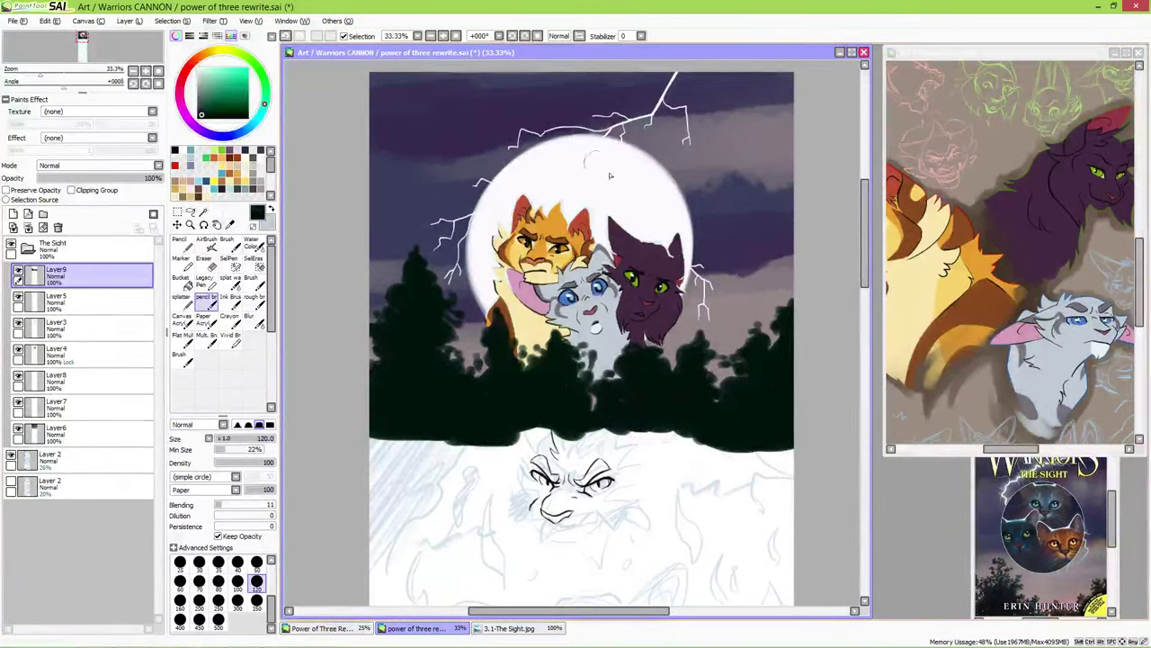
{"action": "mouse_move", "coordinate": [415, 241]}
{"action": "left_mouse_down"}
{"action": "mouse_move", "coordinate": [405, 271]}
{"action": "mouse_move", "coordinate": [396, 250]}
{"action": "mouse_move", "coordinate": [419, 273]}
{"action": "mouse_move", "coordinate": [427, 261]}
{"action": "mouse_move", "coordinate": [466, 385]}
{"action": "left_mouse_up"}
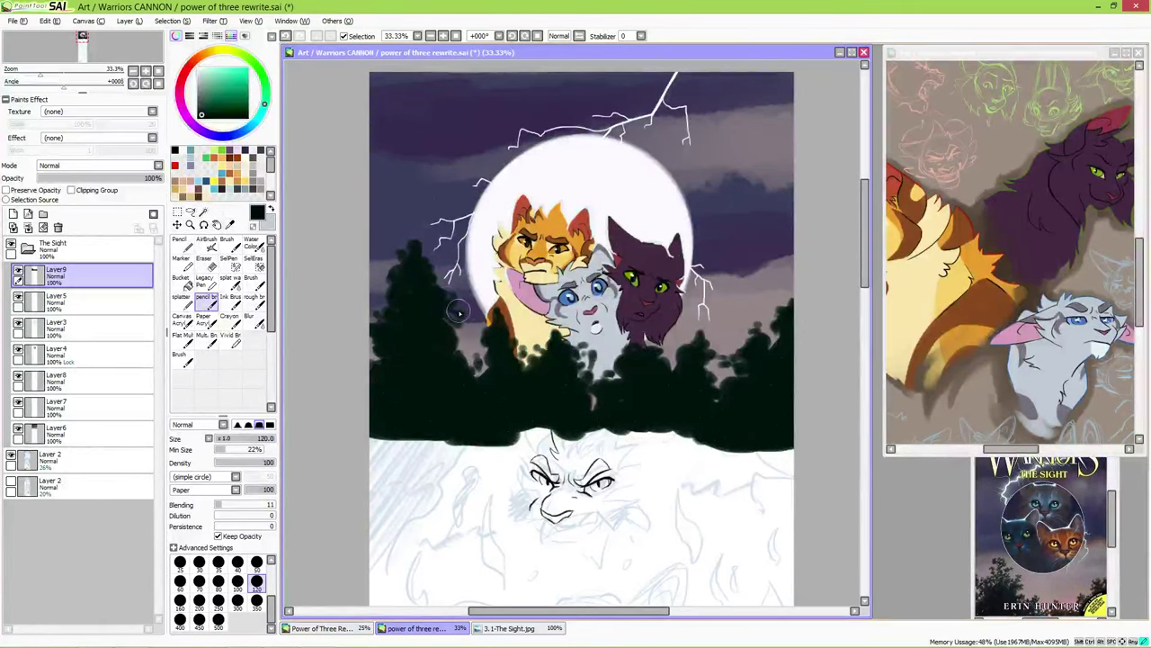
{"action": "mouse_move", "coordinate": [785, 302]}
{"action": "left_mouse_down"}
{"action": "mouse_move", "coordinate": [765, 297]}
{"action": "mouse_move", "coordinate": [777, 269]}
{"action": "left_mouse_up"}
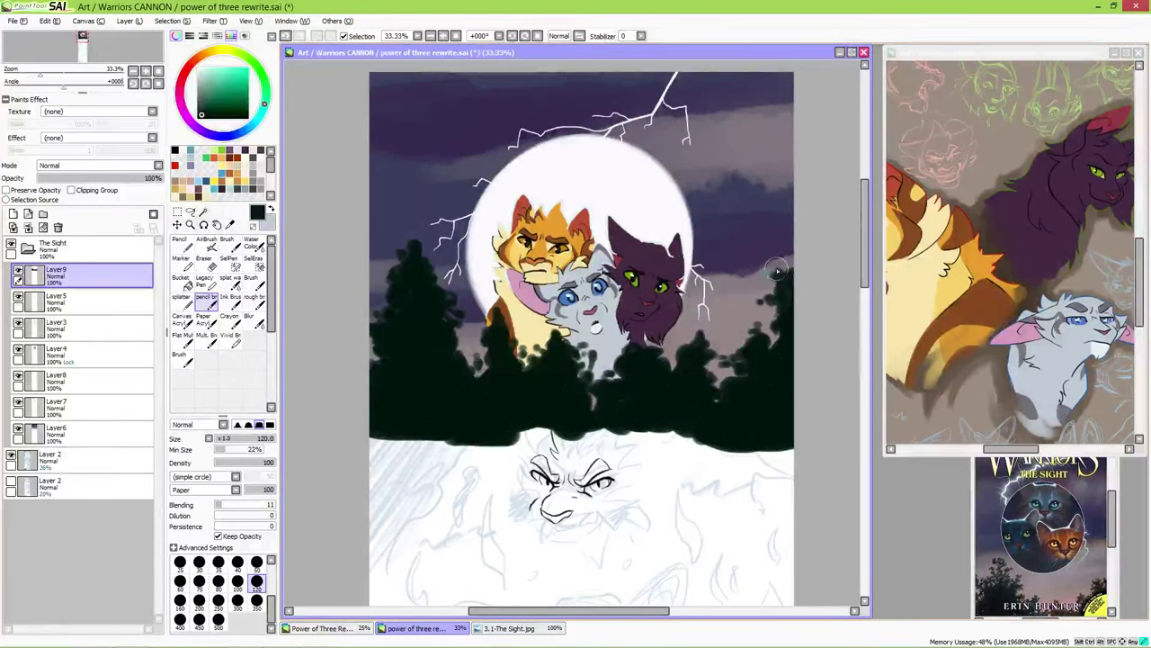
{"action": "mouse_move", "coordinate": [745, 331]}
{"action": "left_mouse_down"}
{"action": "mouse_move", "coordinate": [763, 326]}
{"action": "mouse_move", "coordinate": [716, 373]}
{"action": "mouse_move", "coordinate": [686, 355]}
{"action": "left_mouse_up"}
- Refine the foliage along the treetops in front of the cats with the brush reduced to size 50
{"action": "key", "text": "bracketleft"}
{"action": "key", "text": "bracketleft"}
{"action": "key", "text": "bracketleft"}
{"action": "key", "text": "bracketleft"}
{"action": "key", "text": "bracketleft"}
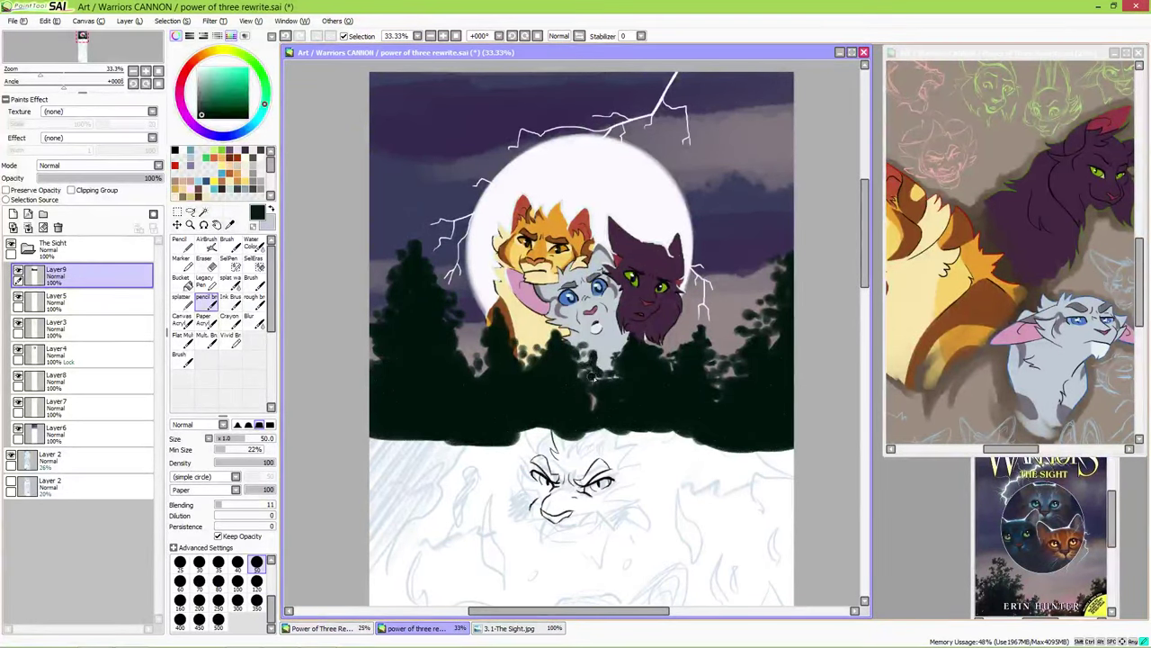
{"action": "left_click_drag", "start_coordinate": [482, 369], "coordinate": [484, 358]}
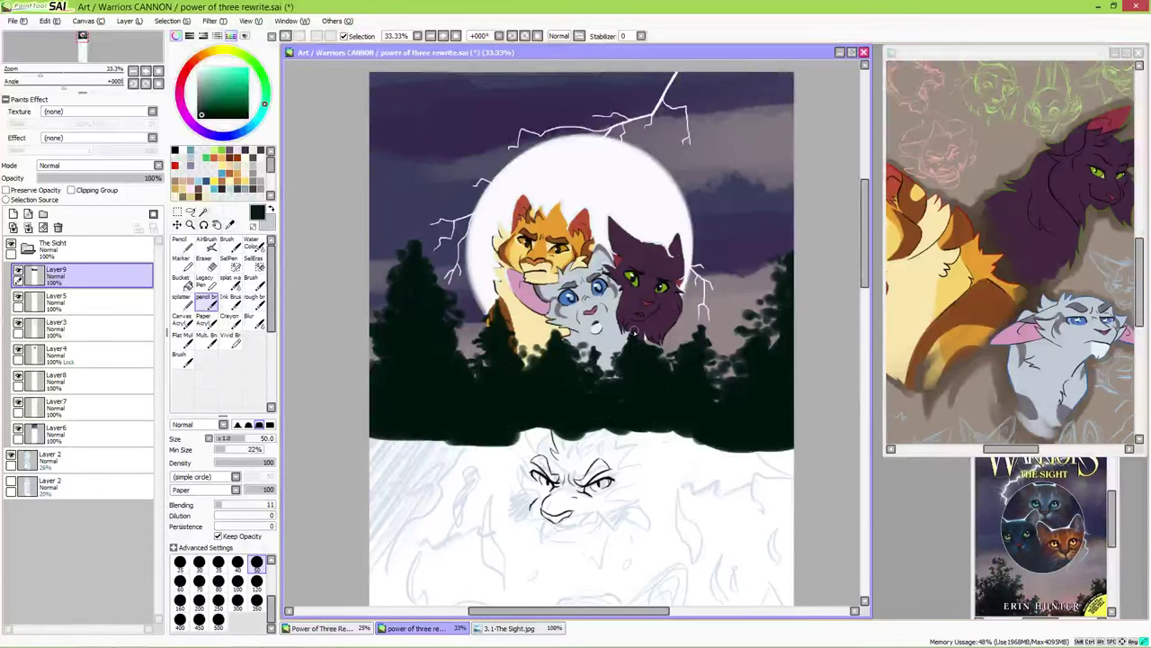
- Extend the dark forest downward along both sides of the sketched cat head with brush sizes 500 and 350
{"action": "left_click", "coordinate": [217, 619]}
{"action": "mouse_move", "coordinate": [378, 441]}
{"action": "left_mouse_down"}
{"action": "mouse_move", "coordinate": [398, 411]}
{"action": "mouse_move", "coordinate": [445, 436]}
{"action": "left_mouse_up"}
{"action": "mouse_move", "coordinate": [742, 432]}
{"action": "left_mouse_down"}
{"action": "mouse_move", "coordinate": [791, 438]}
{"action": "mouse_move", "coordinate": [585, 436]}
{"action": "left_mouse_up"}
{"action": "left_click", "coordinate": [257, 607]}
{"action": "mouse_move", "coordinate": [423, 468]}
{"action": "left_mouse_down"}
{"action": "mouse_move", "coordinate": [373, 489]}
{"action": "mouse_move", "coordinate": [387, 517]}
{"action": "left_mouse_up"}
{"action": "left_click_drag", "start_coordinate": [693, 468], "coordinate": [797, 491]}
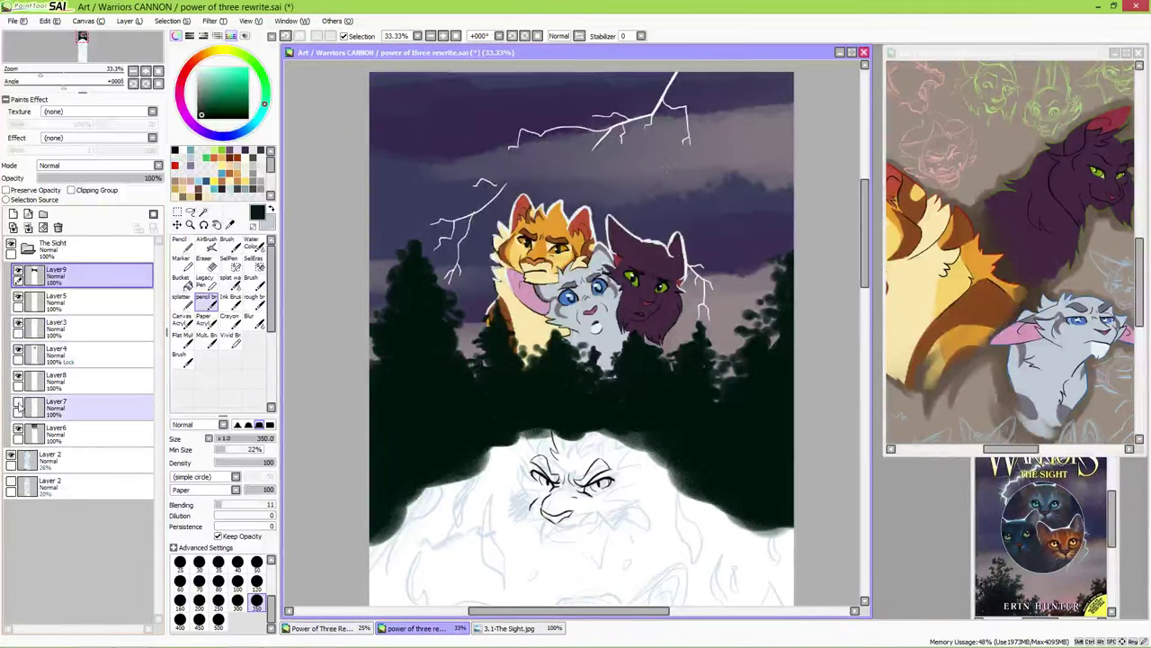
- On a new layer above the moon, paint a dark blue disc and enlarge it until only a thin white ring surrounds it
{"action": "left_click", "coordinate": [90, 407]}
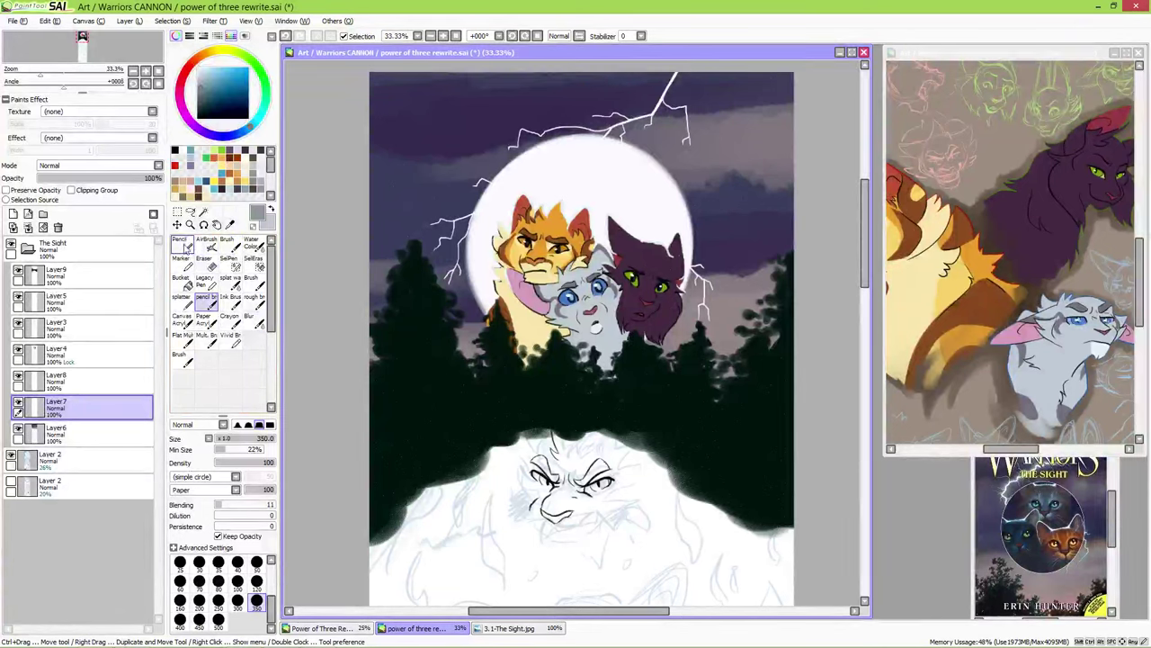
{"action": "left_click", "coordinate": [28, 214]}
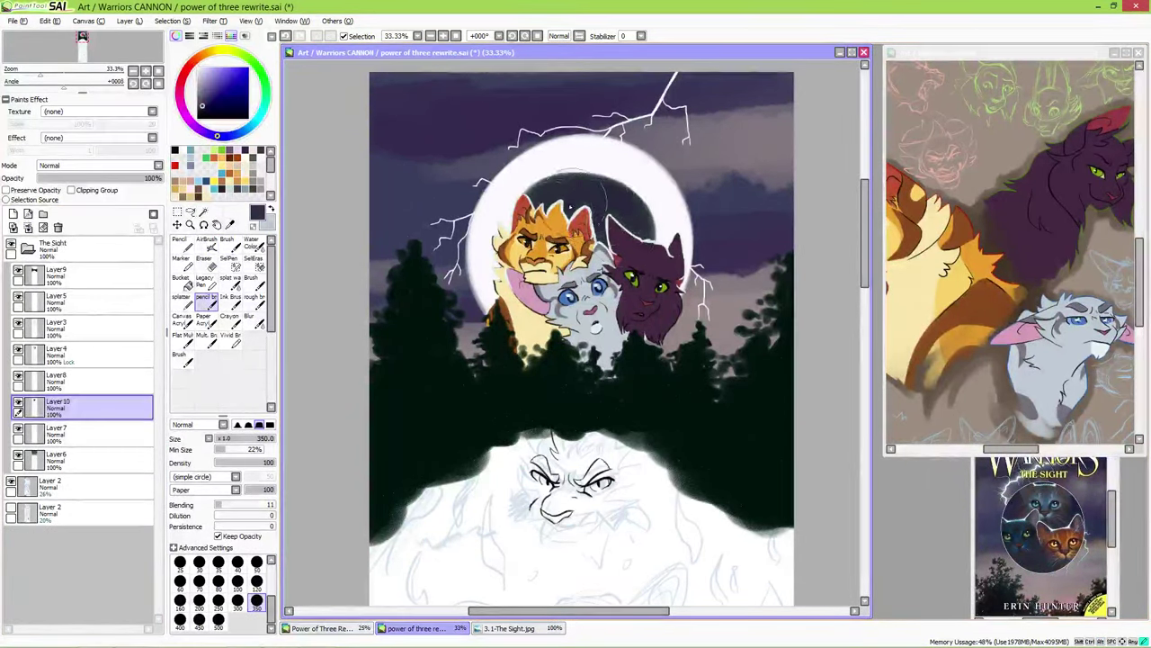
{"action": "key", "text": "ctrl+t"}
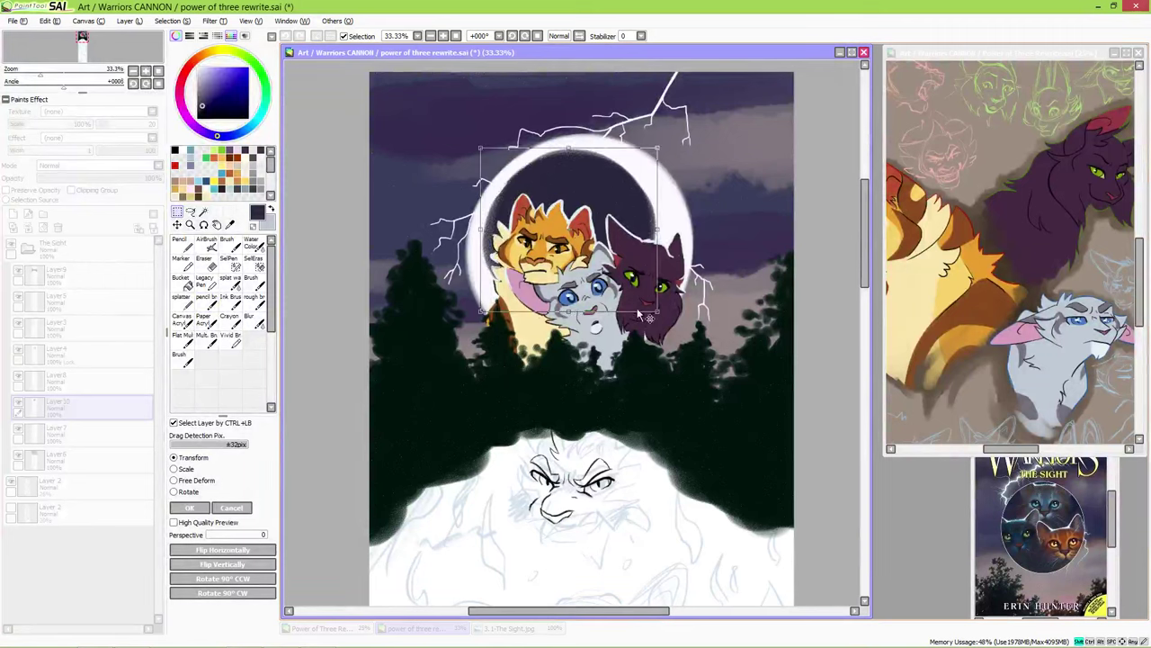
{"action": "left_click_drag", "start_coordinate": [680, 147], "coordinate": [690, 137]}
{"action": "key", "text": "Return"}
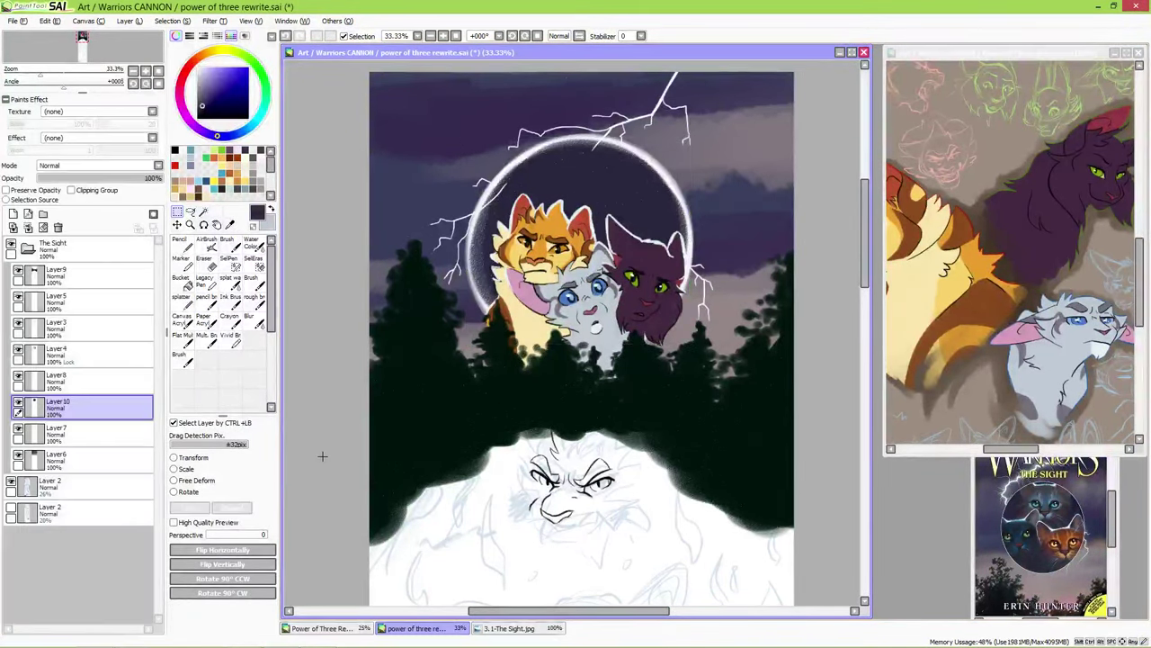
- Move the lightning layer beneath the moon layer, and add a new layer above the dark disc with its blending mode set to Overlay
{"action": "left_click_drag", "start_coordinate": [135, 380], "coordinate": [144, 441]}
{"action": "left_click", "coordinate": [146, 388]}
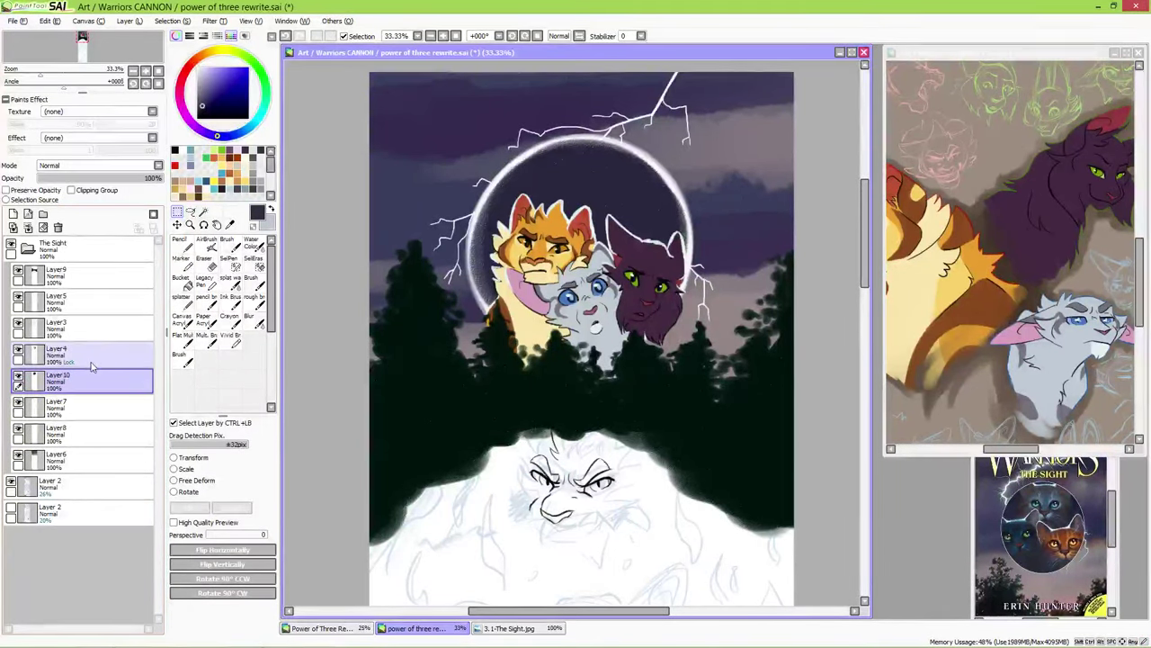
{"action": "left_click", "coordinate": [13, 213]}
{"action": "left_click", "coordinate": [99, 164]}
{"action": "left_click", "coordinate": [54, 203]}
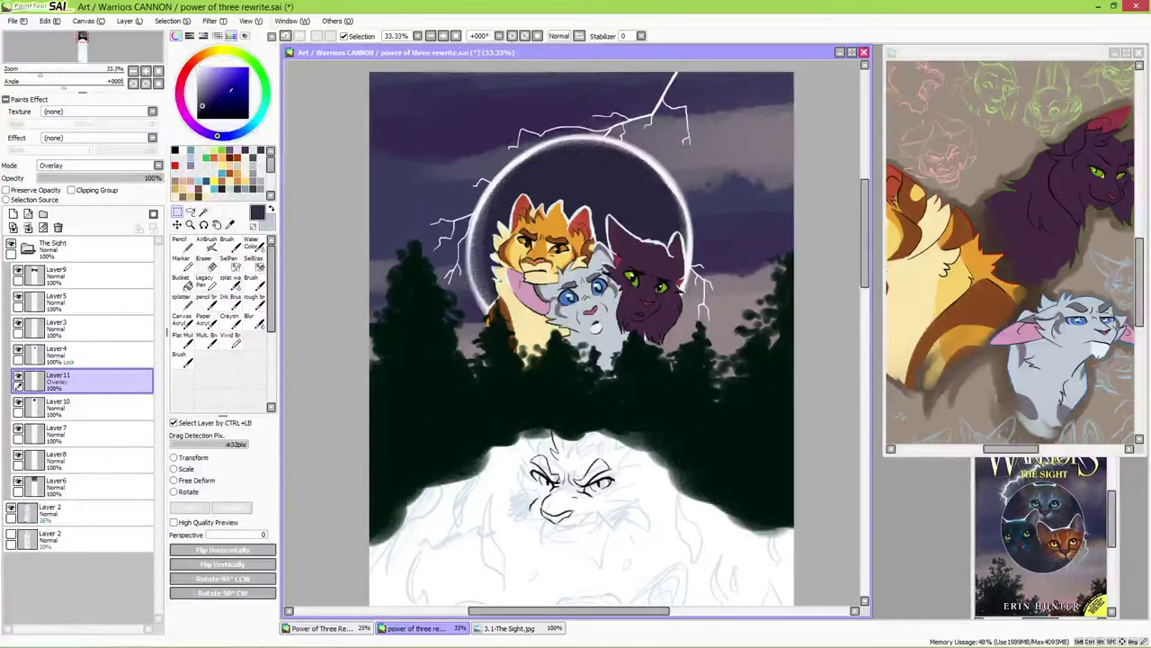
- Paint a pale glow around the moon on the Overlay layer with the Water Color brush, and soften it with the Blur brush at size 500
{"action": "key", "text": "c"}
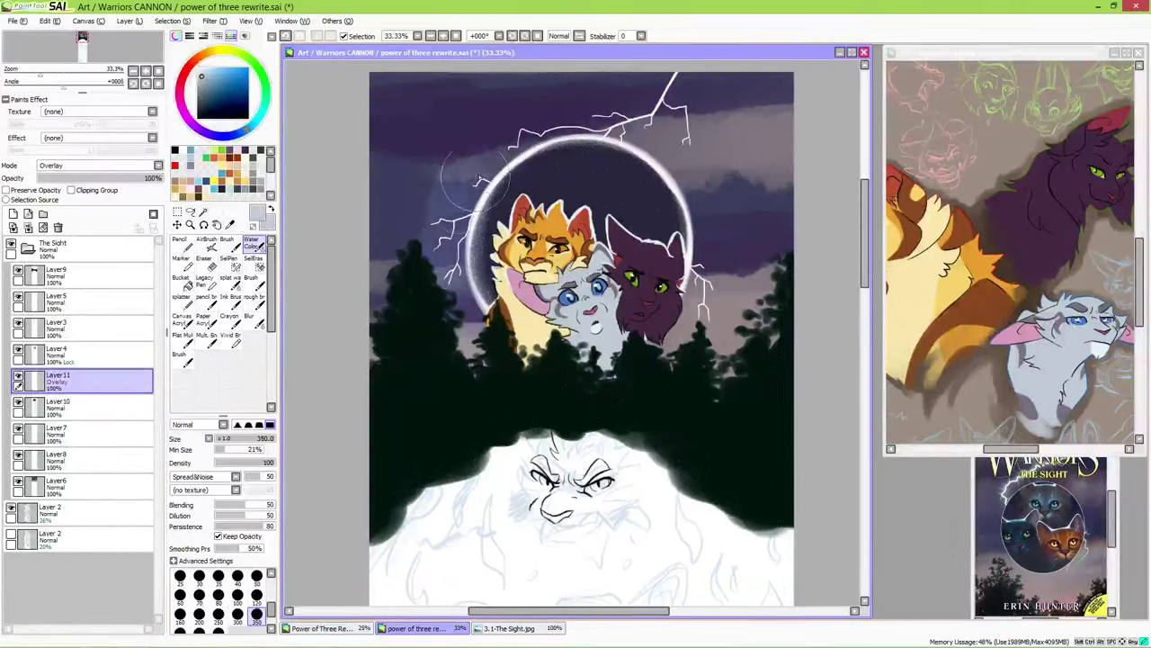
{"action": "key", "text": "n"}
{"action": "mouse_move", "coordinate": [594, 155]}
{"action": "left_mouse_down"}
{"action": "mouse_move", "coordinate": [704, 260]}
{"action": "mouse_move", "coordinate": [693, 299]}
{"action": "mouse_move", "coordinate": [396, 180]}
{"action": "mouse_move", "coordinate": [414, 99]}
{"action": "mouse_move", "coordinate": [704, 312]}
{"action": "left_mouse_up"}
{"action": "left_click", "coordinate": [257, 321]}
{"action": "left_click_drag", "start_coordinate": [401, 221], "coordinate": [432, 108]}
{"action": "mouse_move", "coordinate": [612, 171]}
{"action": "left_mouse_down"}
{"action": "mouse_move", "coordinate": [531, 168]}
{"action": "mouse_move", "coordinate": [773, 198]}
{"action": "mouse_move", "coordinate": [621, 418]}
{"action": "mouse_move", "coordinate": [479, 403]}
{"action": "left_mouse_up"}
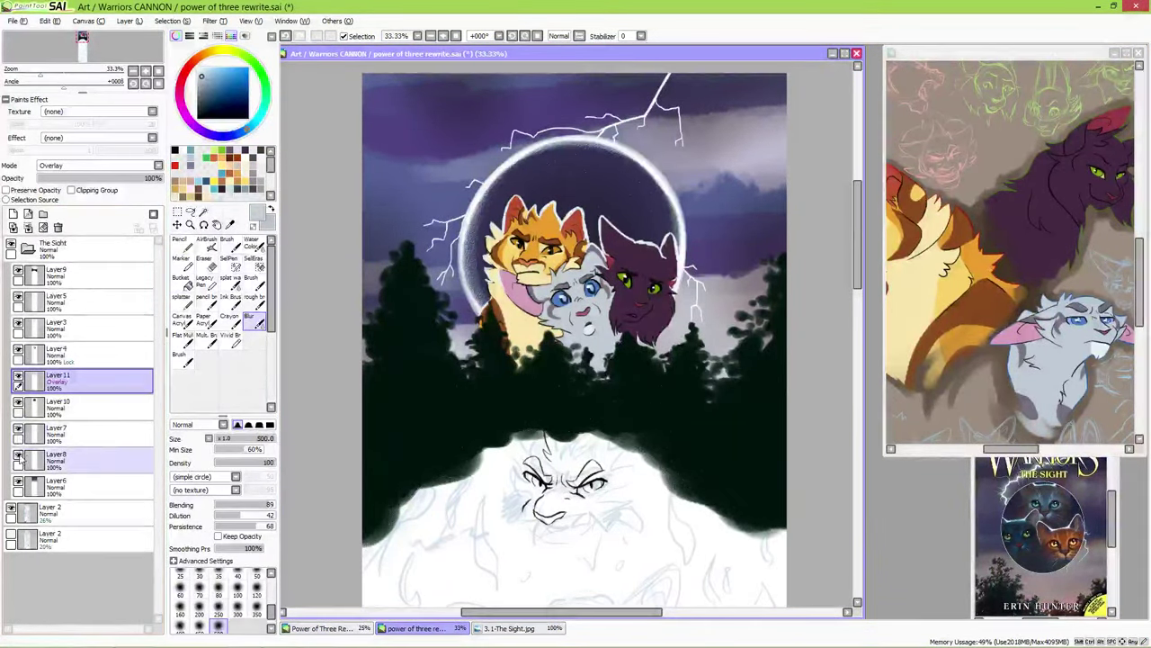
- Add an Overlay layer above the lightning, paint a pale glow along the bolts at size 120, and soften it with the Blur brush
{"action": "left_click", "coordinate": [99, 459]}
{"action": "left_click", "coordinate": [14, 213]}
{"action": "left_click", "coordinate": [99, 165]}
{"action": "left_click", "coordinate": [90, 197]}
{"action": "left_click", "coordinate": [179, 241]}
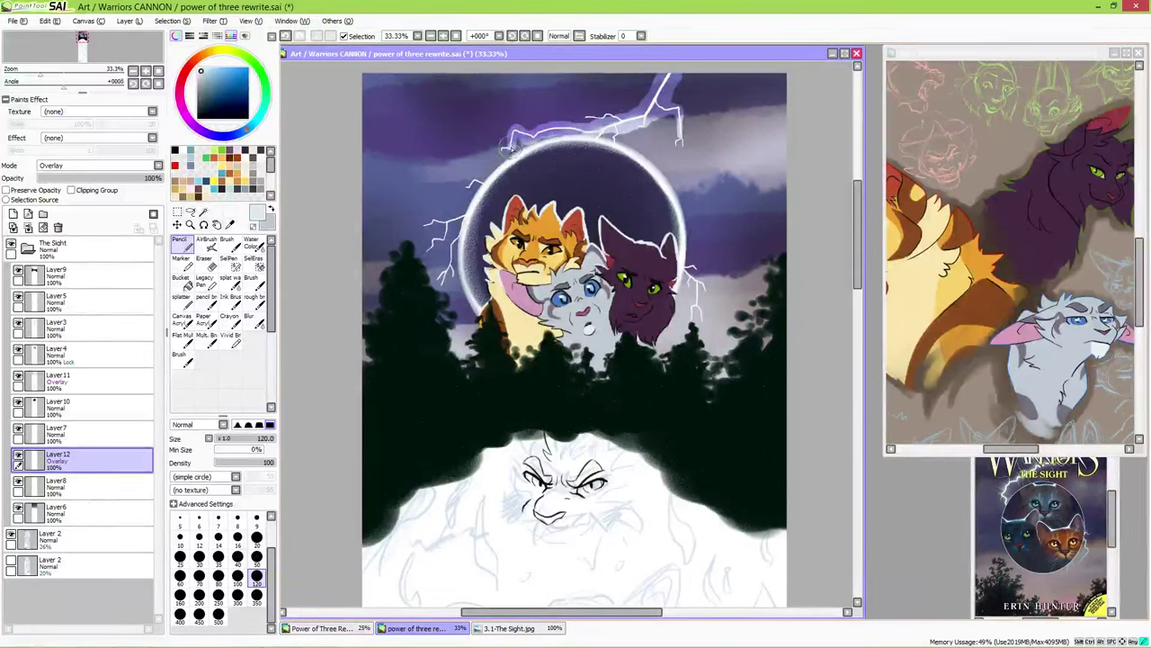
{"action": "left_click_drag", "start_coordinate": [697, 312], "coordinate": [693, 280]}
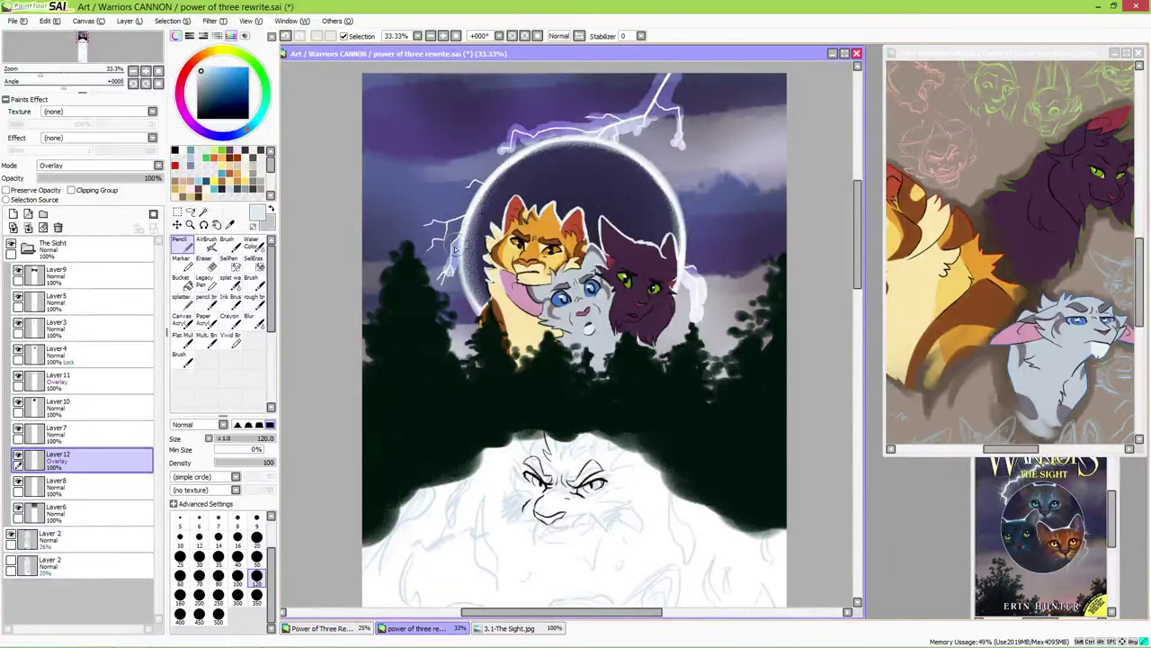
{"action": "key", "text": "b"}
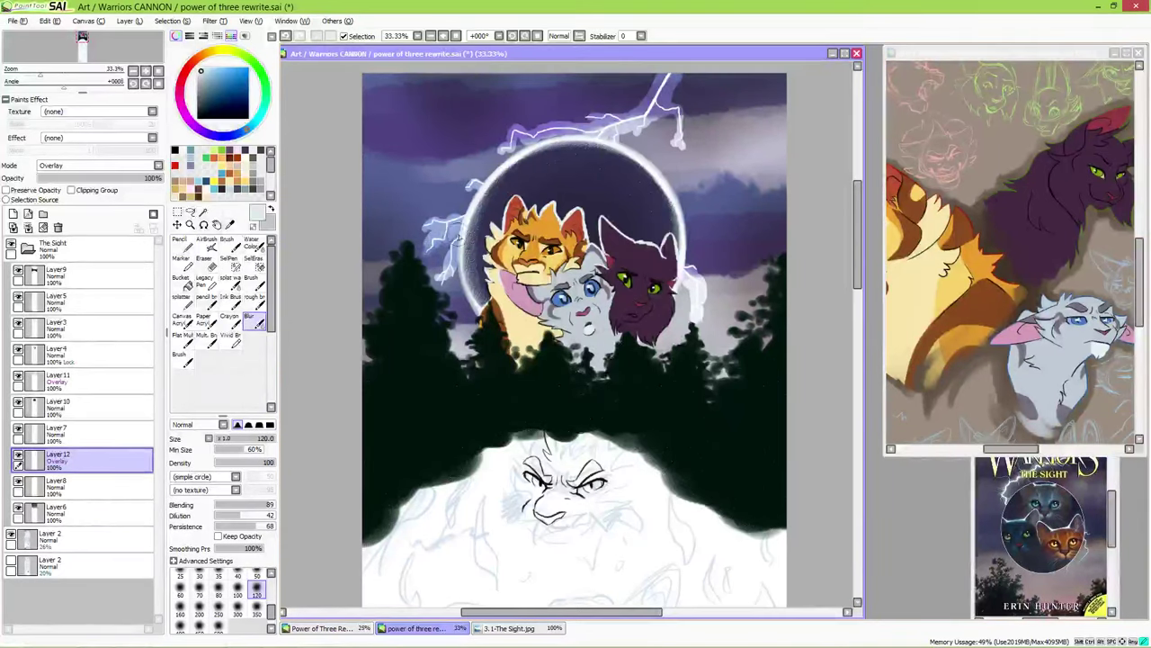
{"action": "key", "text": "ctrl+z"}
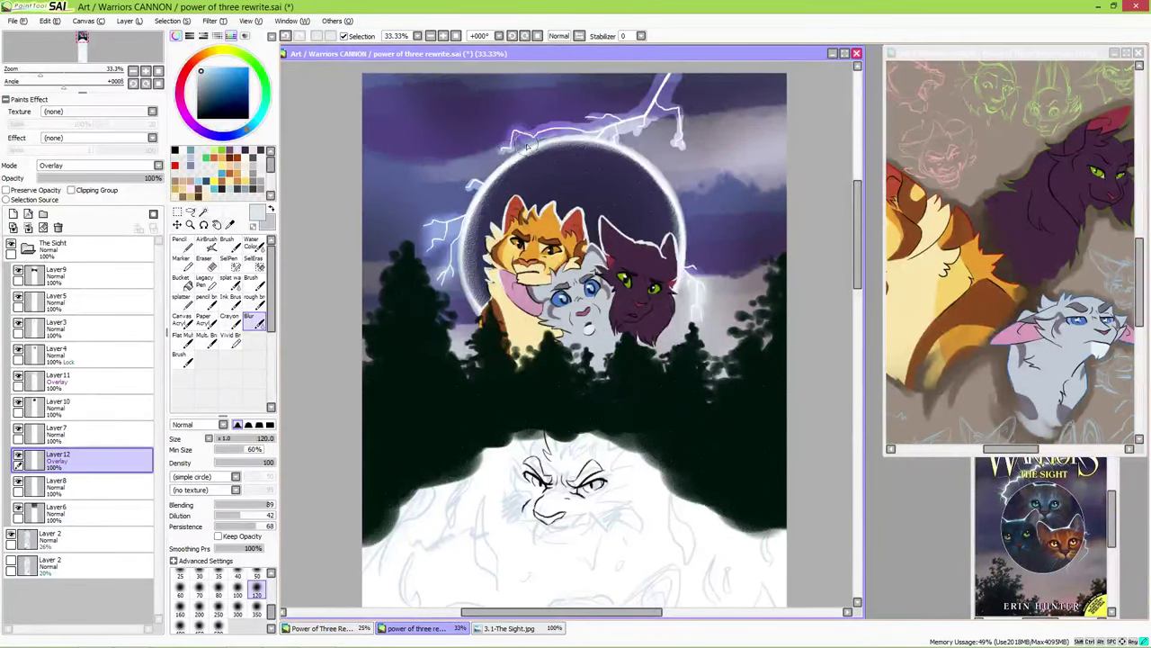
{"action": "mouse_move", "coordinate": [587, 114]}
{"action": "left_mouse_down"}
{"action": "mouse_move", "coordinate": [620, 135]}
{"action": "mouse_move", "coordinate": [647, 82]}
{"action": "mouse_move", "coordinate": [688, 121]}
{"action": "left_mouse_up"}
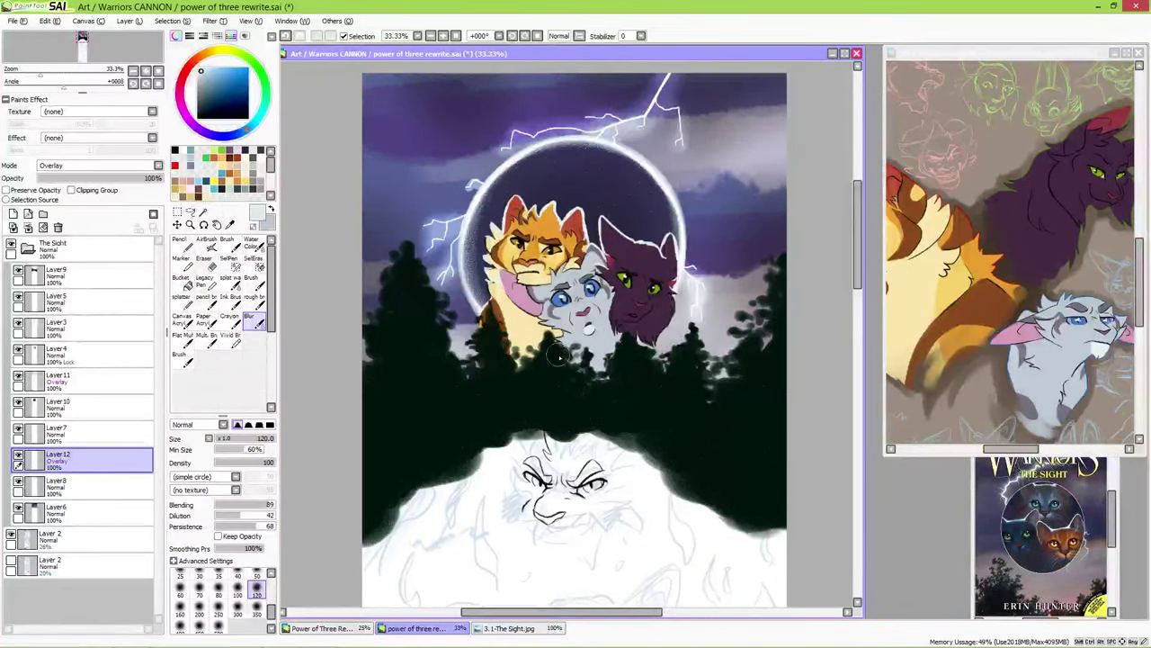
{"action": "left_click", "coordinate": [90, 298]}
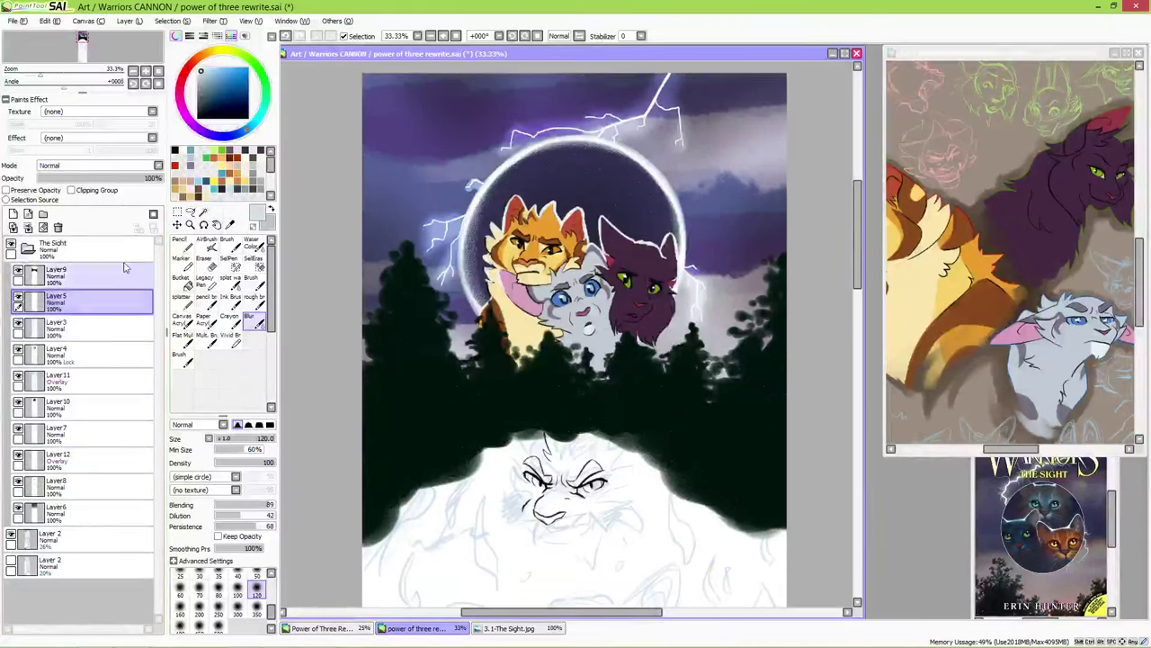
{"action": "left_click", "coordinate": [99, 165]}
{"action": "left_click", "coordinate": [90, 212]}
{"action": "key", "text": "ctrl+z"}
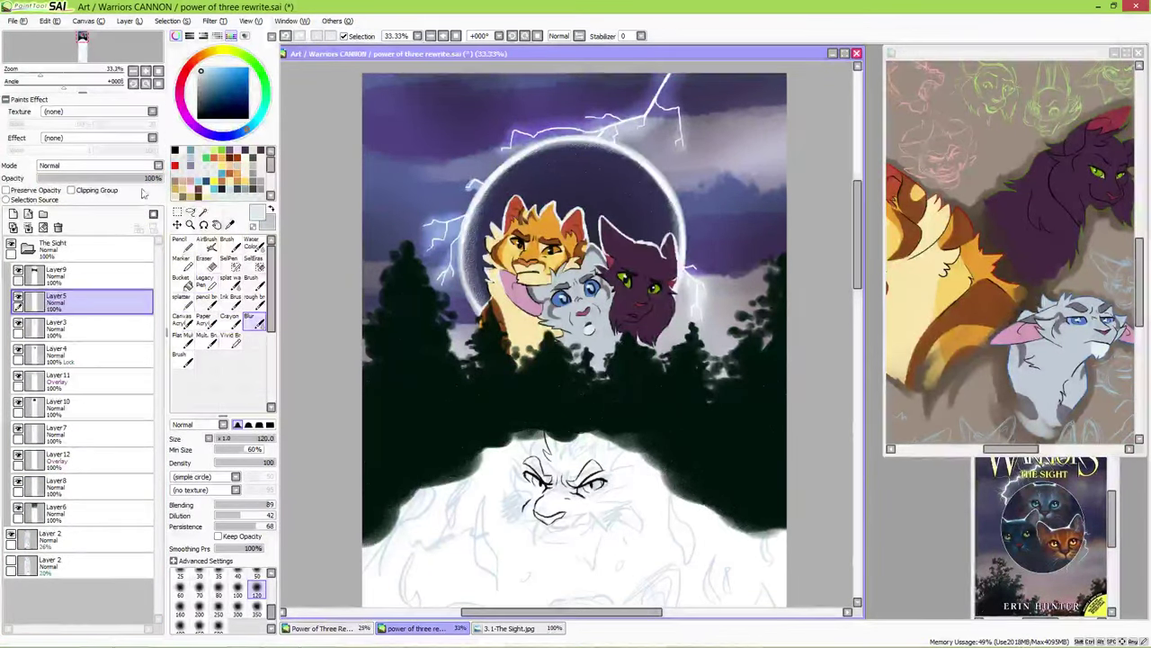
- Add a Multiply layer clipped to the cats' colour layer, and sample a muted purple from the sky
{"action": "left_click", "coordinate": [79, 351]}
{"action": "left_click", "coordinate": [14, 213]}
{"action": "left_click", "coordinate": [99, 165]}
{"action": "left_click", "coordinate": [90, 188]}
{"action": "left_click", "coordinate": [71, 190]}
{"action": "left_click", "coordinate": [463, 107], "text": "alt"}
- Shade the three cats' faces, necks and chests in purple with the Water Color brush at size 120, darkening the lower areas
{"action": "key", "text": "c"}
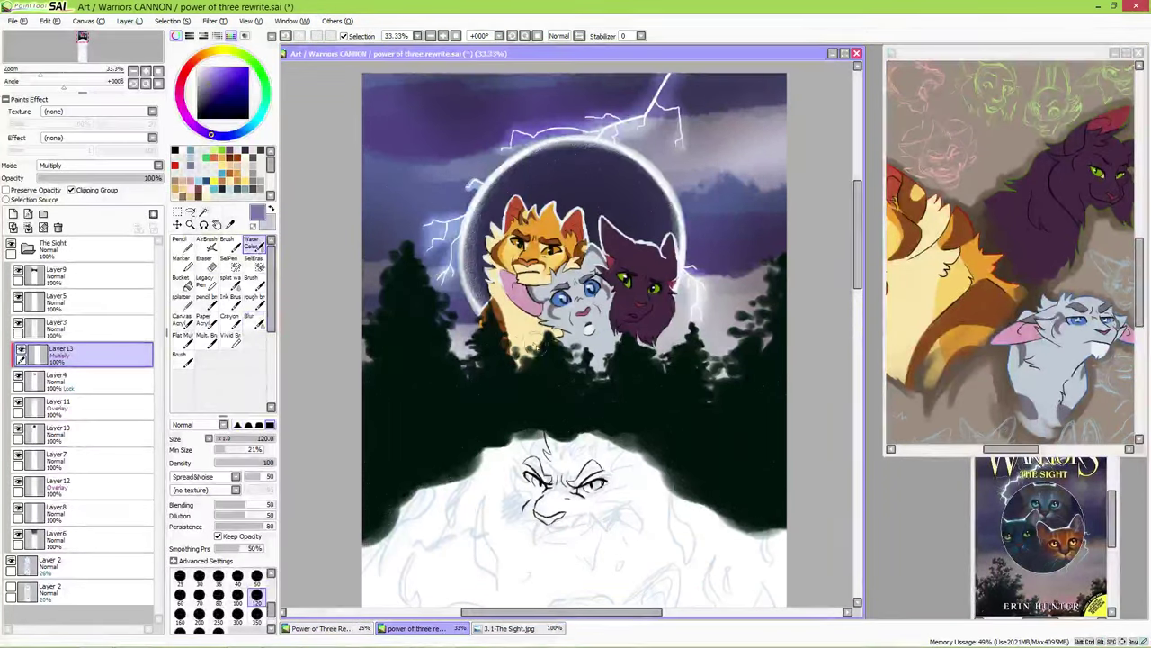
{"action": "mouse_move", "coordinate": [560, 349]}
{"action": "left_mouse_down"}
{"action": "mouse_move", "coordinate": [588, 341]}
{"action": "mouse_move", "coordinate": [598, 317]}
{"action": "left_mouse_up"}
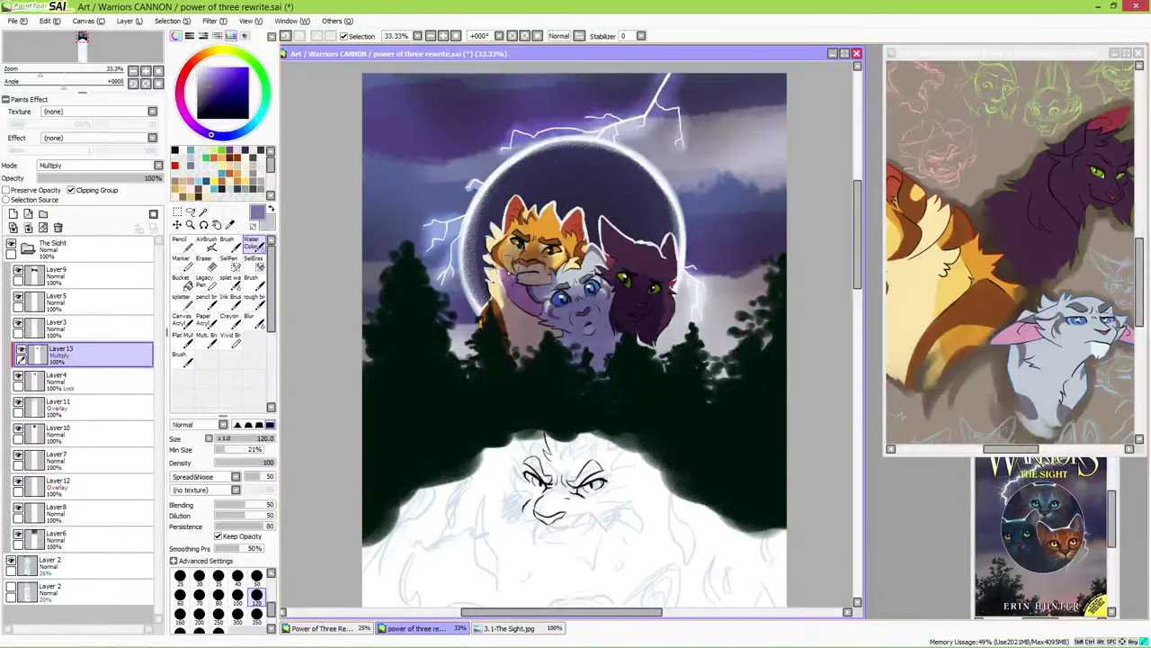
{"action": "left_click_drag", "start_coordinate": [534, 270], "coordinate": [567, 250]}
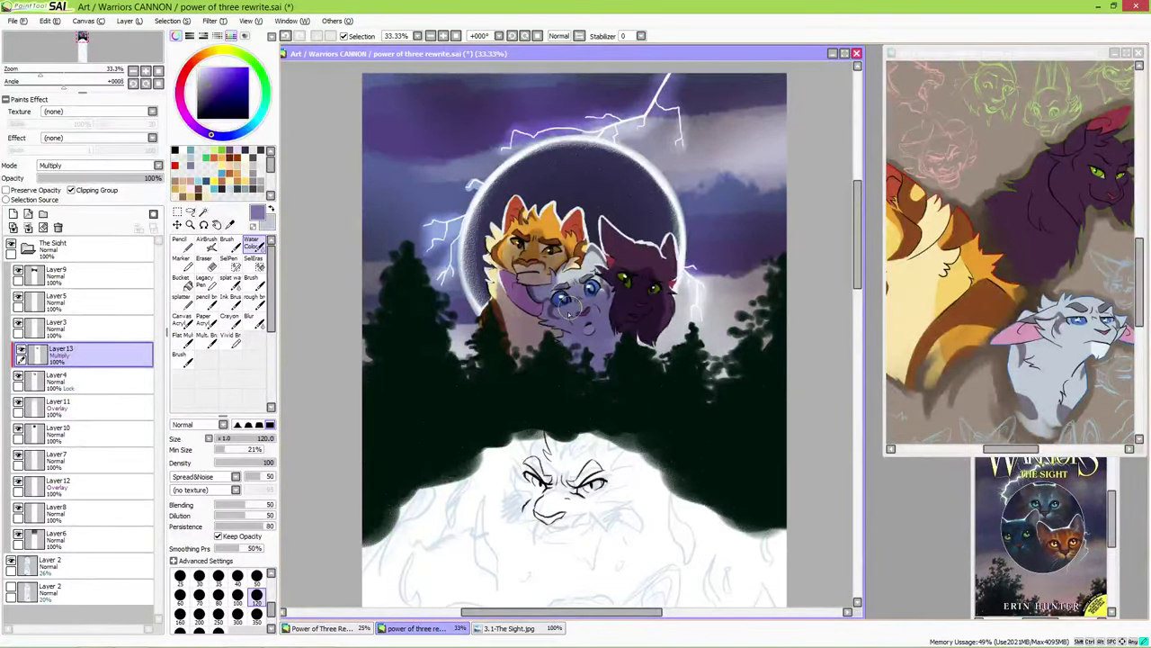
{"action": "mouse_move", "coordinate": [531, 380]}
{"action": "left_mouse_down"}
{"action": "mouse_move", "coordinate": [457, 349]}
{"action": "mouse_move", "coordinate": [526, 335]}
{"action": "left_mouse_up"}
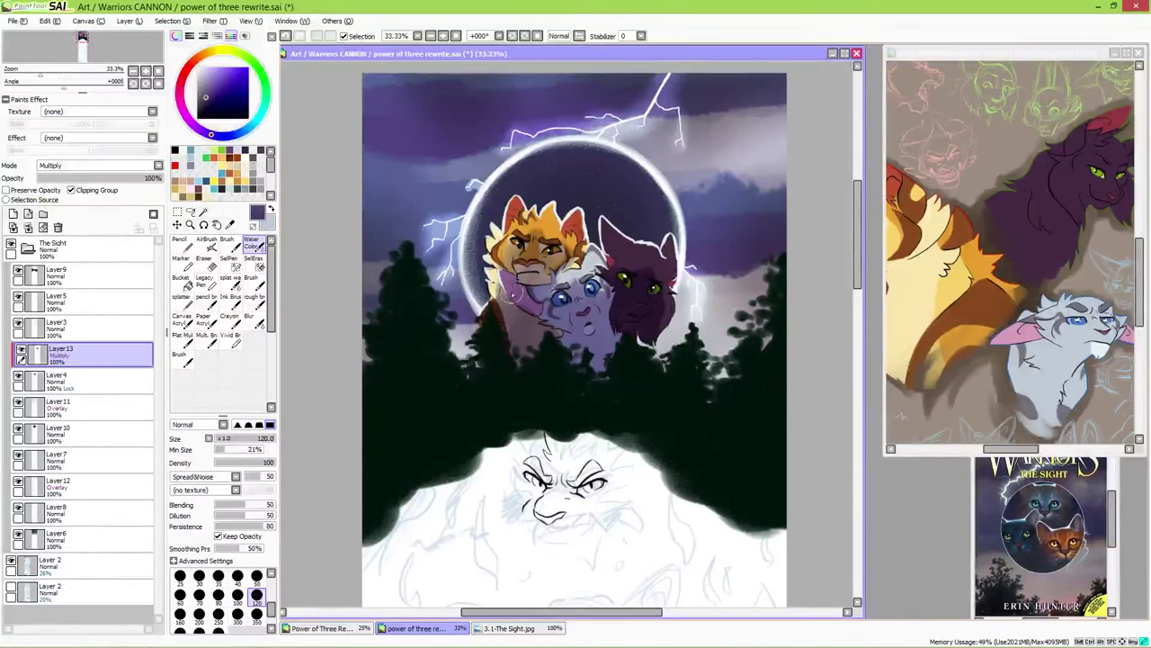
{"action": "left_click_drag", "start_coordinate": [510, 281], "coordinate": [540, 301]}
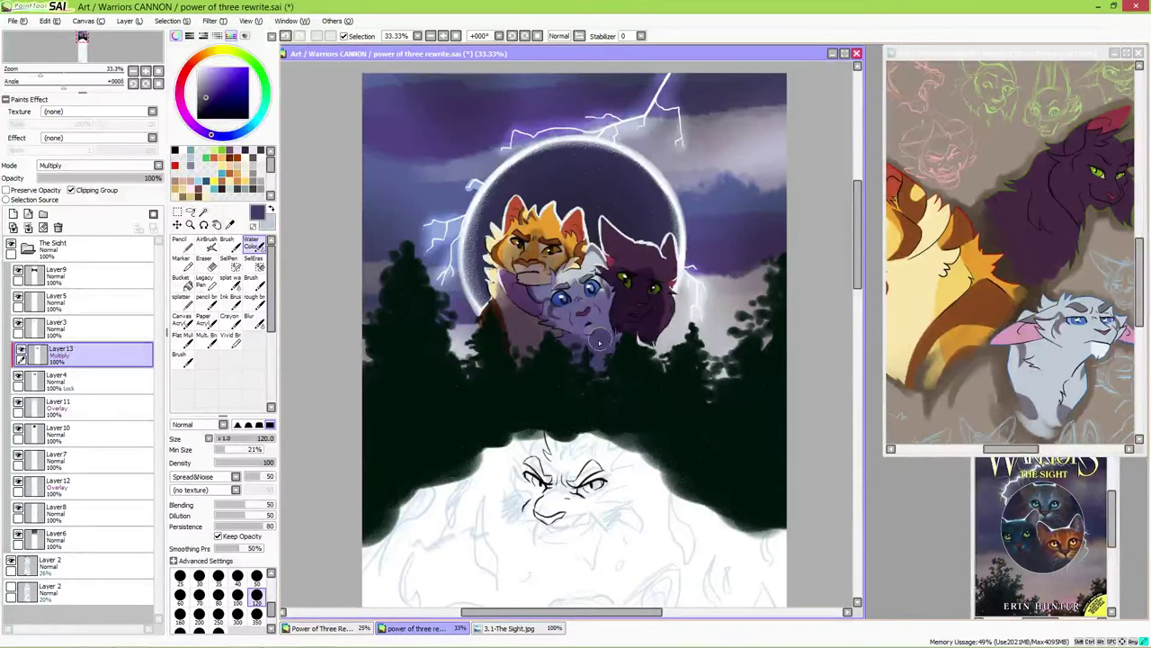
{"action": "left_click_drag", "start_coordinate": [573, 372], "coordinate": [592, 360]}
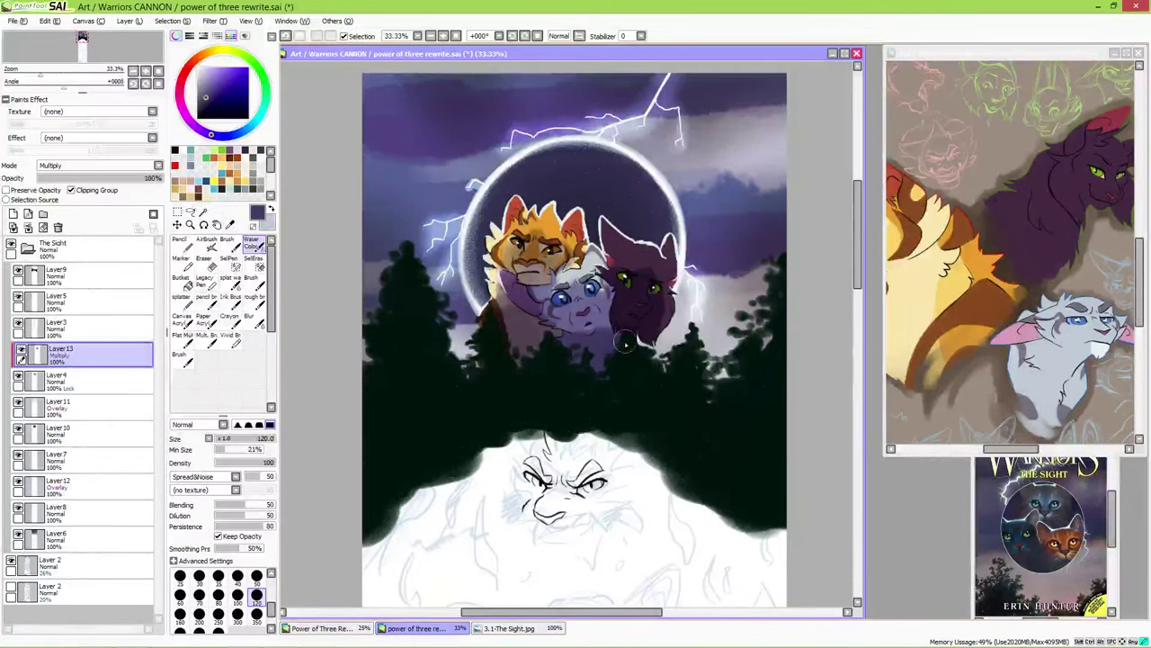
- Deepen the shading on the three cats with a darker purple at brush size 50
{"action": "key", "text": "bracketleft"}
{"action": "key", "text": "bracketleft"}
{"action": "key", "text": "bracketleft"}
{"action": "key", "text": "bracketleft"}
{"action": "key", "text": "bracketleft"}
{"action": "left_click", "coordinate": [600, 331], "text": "alt"}
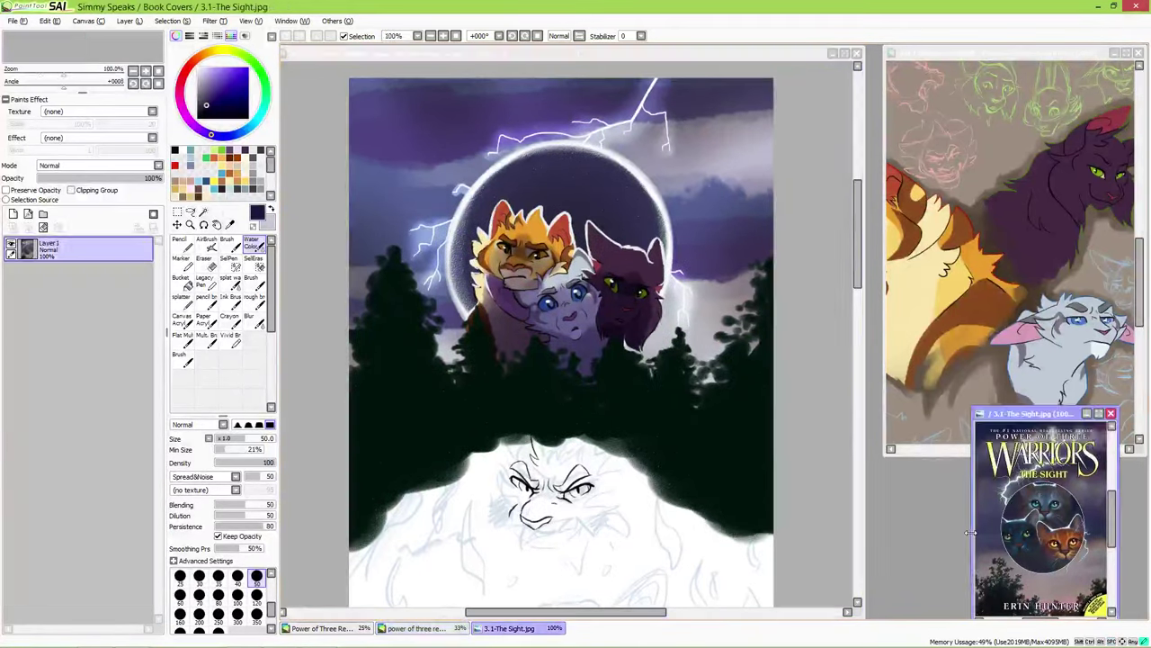
- Close the book cover reference, and cut the angry cat's face lines onto a new layer above The Sight group
{"action": "left_click_drag", "start_coordinate": [624, 584], "coordinate": [631, 403]}
{"action": "left_click", "coordinate": [90, 326]}
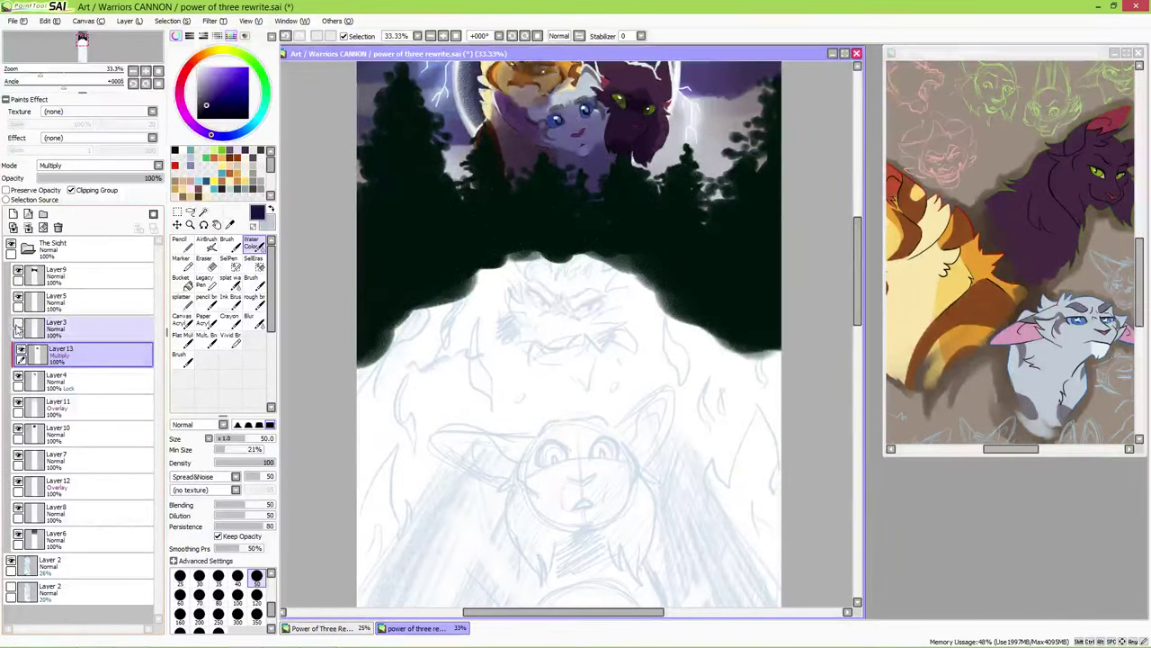
{"action": "left_click", "coordinate": [190, 224]}
{"action": "mouse_move", "coordinate": [531, 419]}
{"action": "left_mouse_down"}
{"action": "mouse_move", "coordinate": [666, 261]}
{"action": "mouse_move", "coordinate": [640, 355]}
{"action": "left_mouse_up"}
{"action": "key", "text": "ctrl+x"}
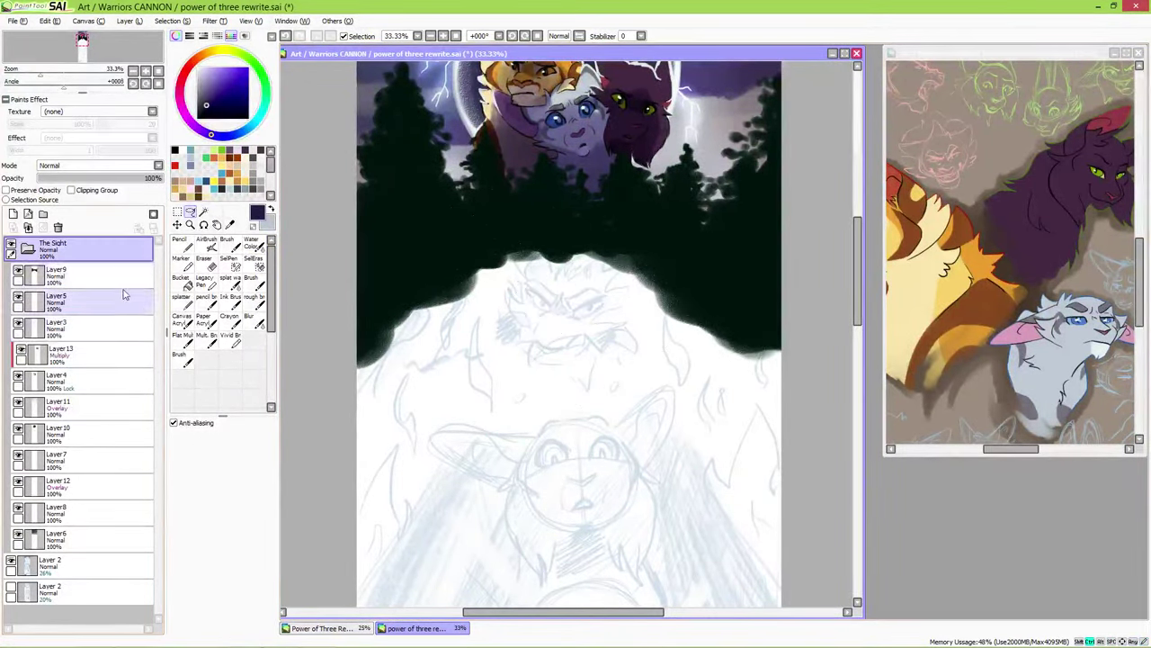
{"action": "key", "text": "ctrl+v"}
{"action": "left_click_drag", "start_coordinate": [90, 322], "coordinate": [102, 291]}
{"action": "left_click_drag", "start_coordinate": [103, 290], "coordinate": [102, 249]}
{"action": "left_click", "coordinate": [28, 274]}
{"action": "left_click_drag", "start_coordinate": [612, 356], "coordinate": [593, 378]}
{"action": "left_click", "coordinate": [27, 275]}
- Lighten the Multiply shading on the cats with Hue and Saturation, setting luminescence to +14 and shifting the hue slightly
{"action": "left_click", "coordinate": [103, 377]}
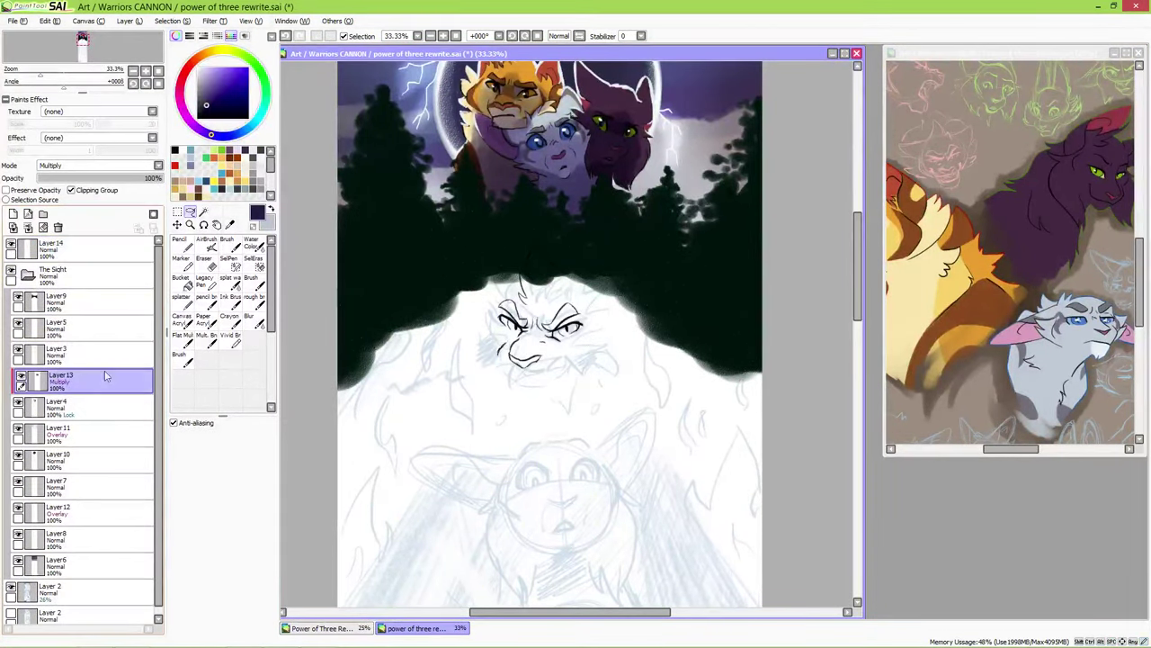
{"action": "left_click", "coordinate": [167, 20]}
{"action": "left_click", "coordinate": [238, 36]}
{"action": "left_click_drag", "start_coordinate": [264, 118], "coordinate": [278, 123]}
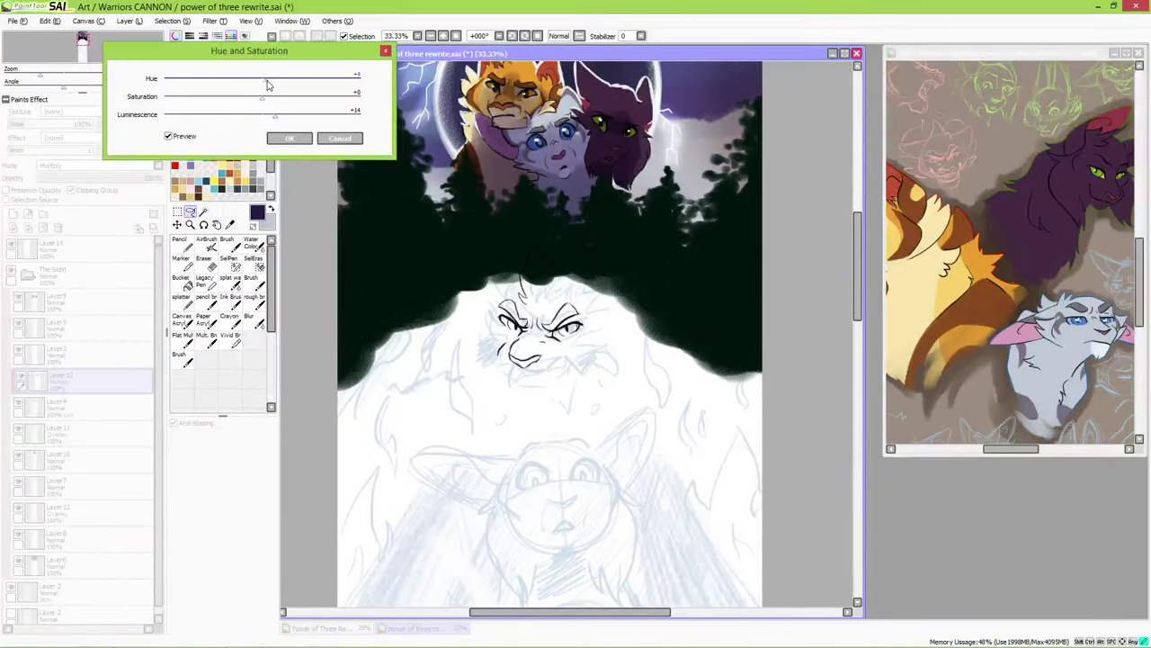
{"action": "left_click", "coordinate": [290, 138]}
- Create a layer folder named Dark Passage above the face line layer, and collapse The Sight group
{"action": "left_click_drag", "start_coordinate": [694, 428], "coordinate": [682, 397]}
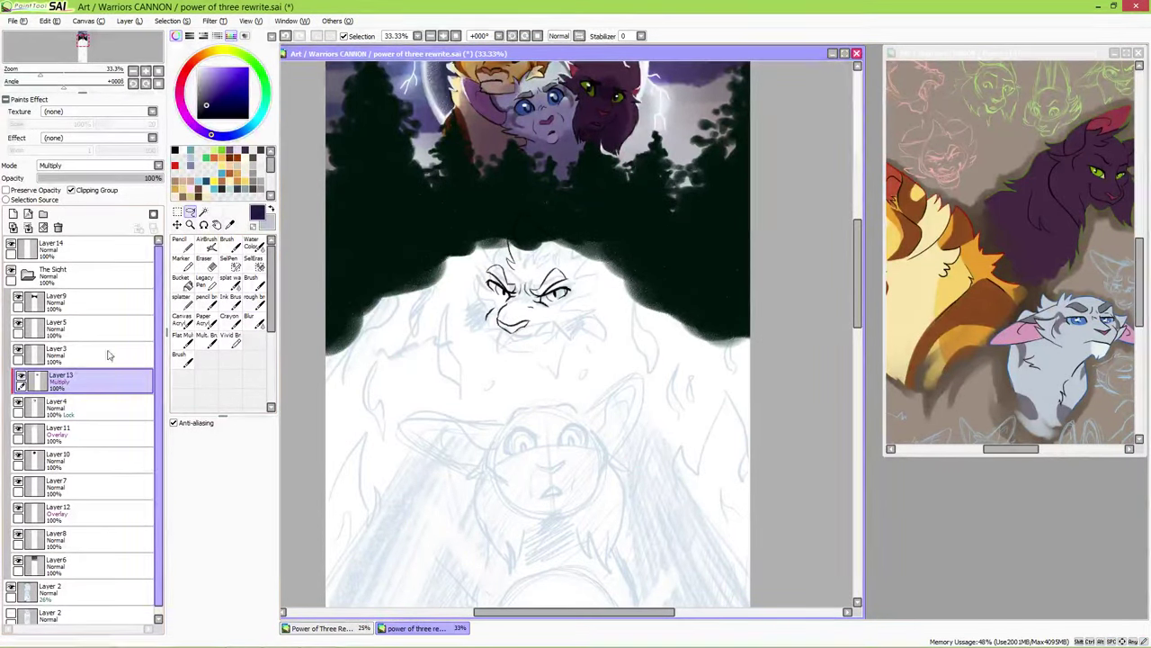
{"action": "left_click", "coordinate": [43, 213]}
{"action": "double_click", "coordinate": [45, 244]}
{"action": "type", "text": "Dark Passage"}
{"action": "key", "text": "Return"}
{"action": "left_click", "coordinate": [99, 275]}
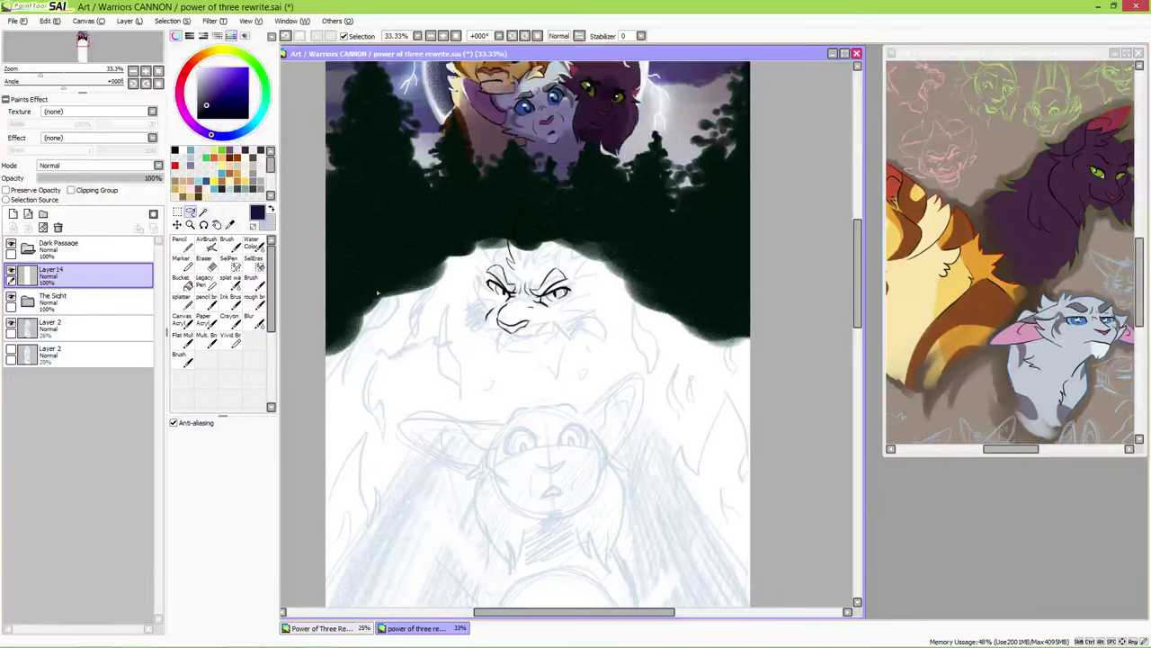
- On a new layer beneath the face lines, extend the dark green forest down over the sketch with the pencil brush at size 500
{"action": "key", "text": "n"}
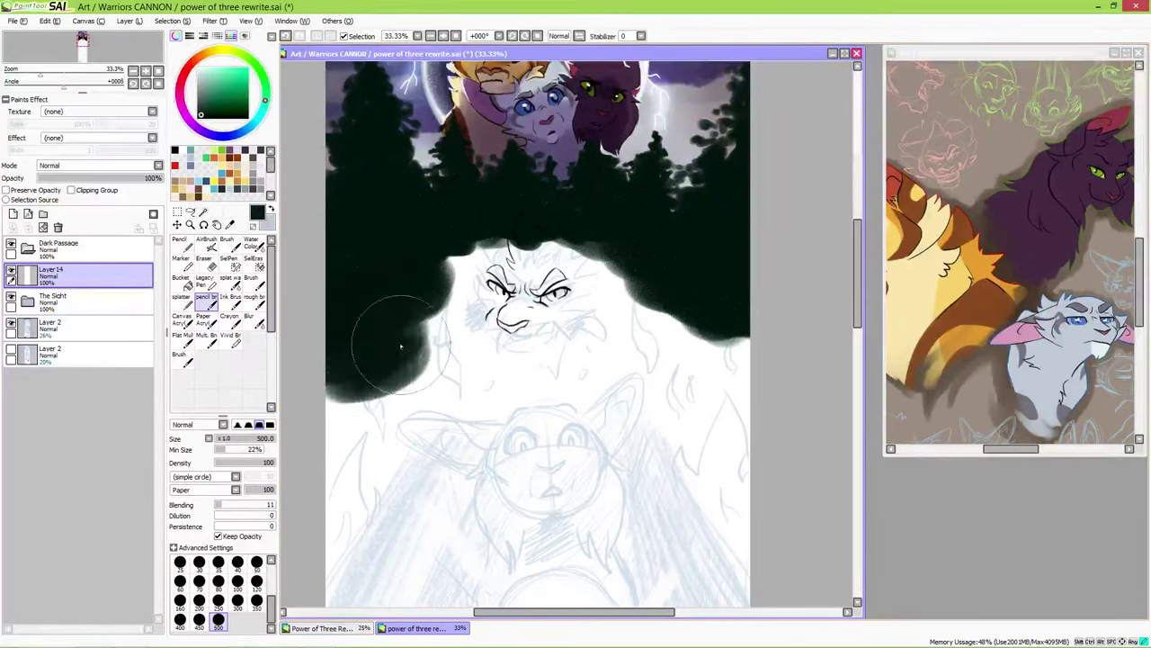
{"action": "key", "text": "ctrl+shift+n"}
{"action": "mouse_move", "coordinate": [360, 315]}
{"action": "left_mouse_down"}
{"action": "mouse_move", "coordinate": [411, 265]}
{"action": "mouse_move", "coordinate": [673, 292]}
{"action": "left_mouse_up"}
{"action": "left_click_drag", "start_coordinate": [90, 275], "coordinate": [110, 308]}
{"action": "mouse_move", "coordinate": [707, 308]}
{"action": "left_mouse_down"}
{"action": "mouse_move", "coordinate": [381, 419]}
{"action": "mouse_move", "coordinate": [553, 465]}
{"action": "mouse_move", "coordinate": [470, 264]}
{"action": "mouse_move", "coordinate": [357, 480]}
{"action": "mouse_move", "coordinate": [720, 504]}
{"action": "left_mouse_up"}
{"action": "mouse_move", "coordinate": [351, 505]}
{"action": "left_mouse_down"}
{"action": "mouse_move", "coordinate": [514, 501]}
{"action": "mouse_move", "coordinate": [332, 429]}
{"action": "mouse_move", "coordinate": [363, 385]}
{"action": "mouse_move", "coordinate": [485, 327]}
{"action": "mouse_move", "coordinate": [559, 270]}
{"action": "mouse_move", "coordinate": [520, 228]}
{"action": "mouse_move", "coordinate": [542, 320]}
{"action": "mouse_move", "coordinate": [753, 390]}
{"action": "mouse_move", "coordinate": [391, 351]}
{"action": "mouse_move", "coordinate": [329, 370]}
{"action": "mouse_move", "coordinate": [756, 296]}
{"action": "mouse_move", "coordinate": [428, 274]}
{"action": "mouse_move", "coordinate": [650, 324]}
{"action": "mouse_move", "coordinate": [308, 241]}
{"action": "mouse_move", "coordinate": [380, 177]}
{"action": "mouse_move", "coordinate": [434, 233]}
{"action": "mouse_move", "coordinate": [559, 199]}
{"action": "mouse_move", "coordinate": [601, 221]}
{"action": "left_mouse_up"}
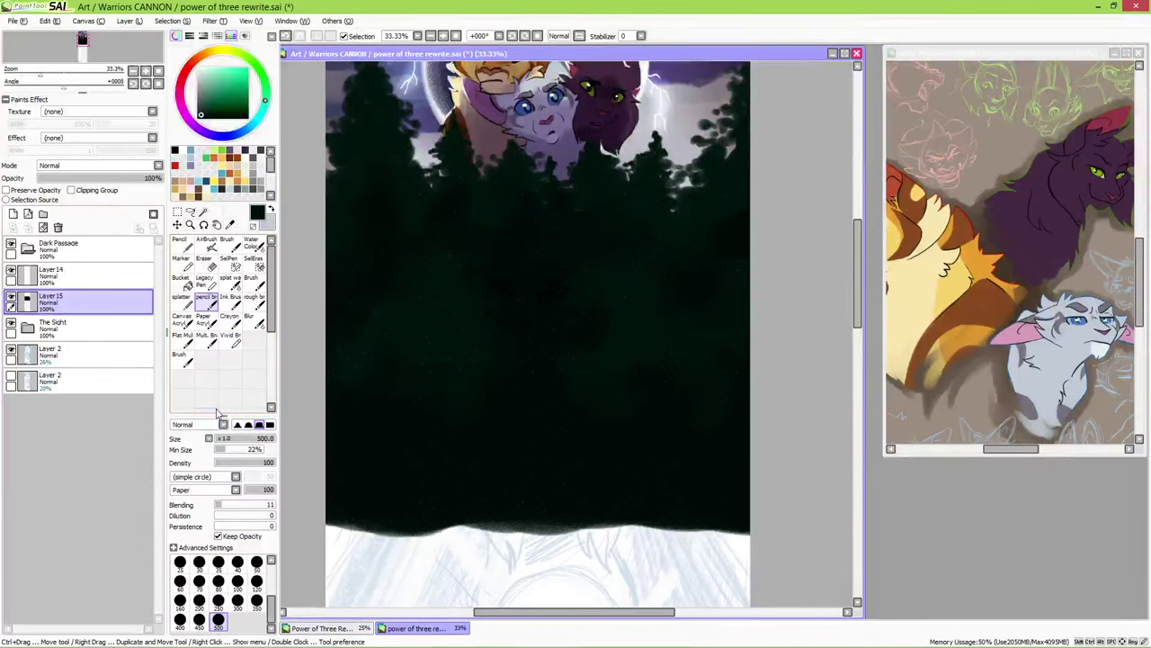
- Hide the dark forest extension, and paint the angry cat's yellow head base on a new layer beneath its lines at brush size 50
{"action": "scroll", "coordinate": [633, 390], "scroll_direction": "up", "scroll_amount": 2}
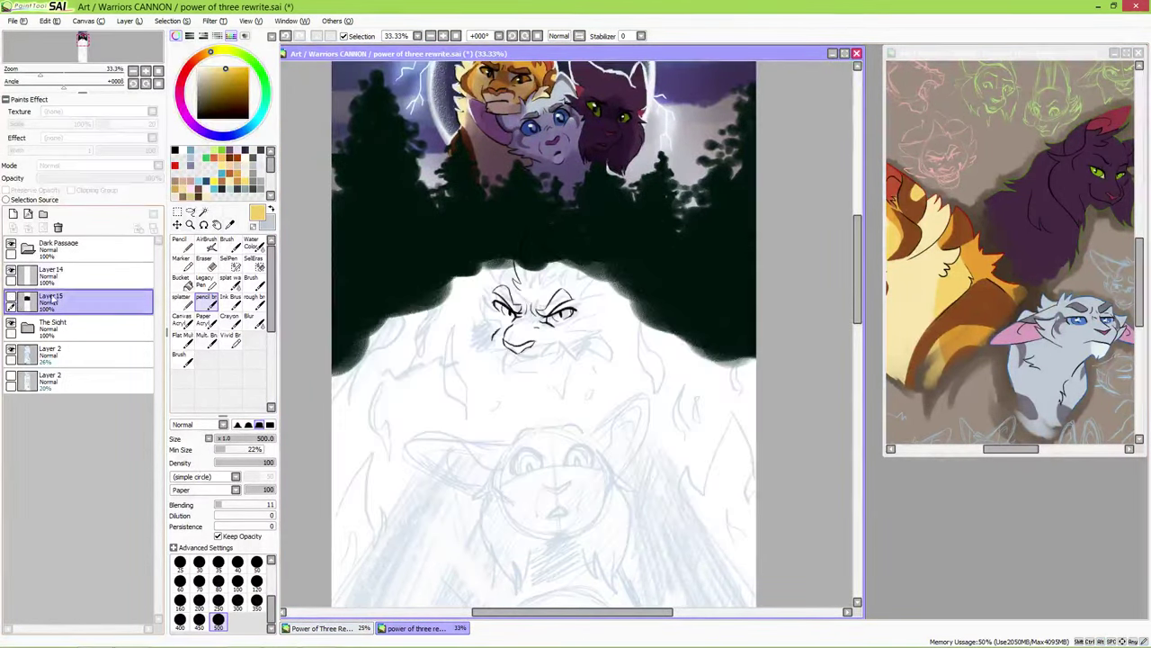
{"action": "left_click", "coordinate": [13, 213]}
{"action": "left_click", "coordinate": [257, 562]}
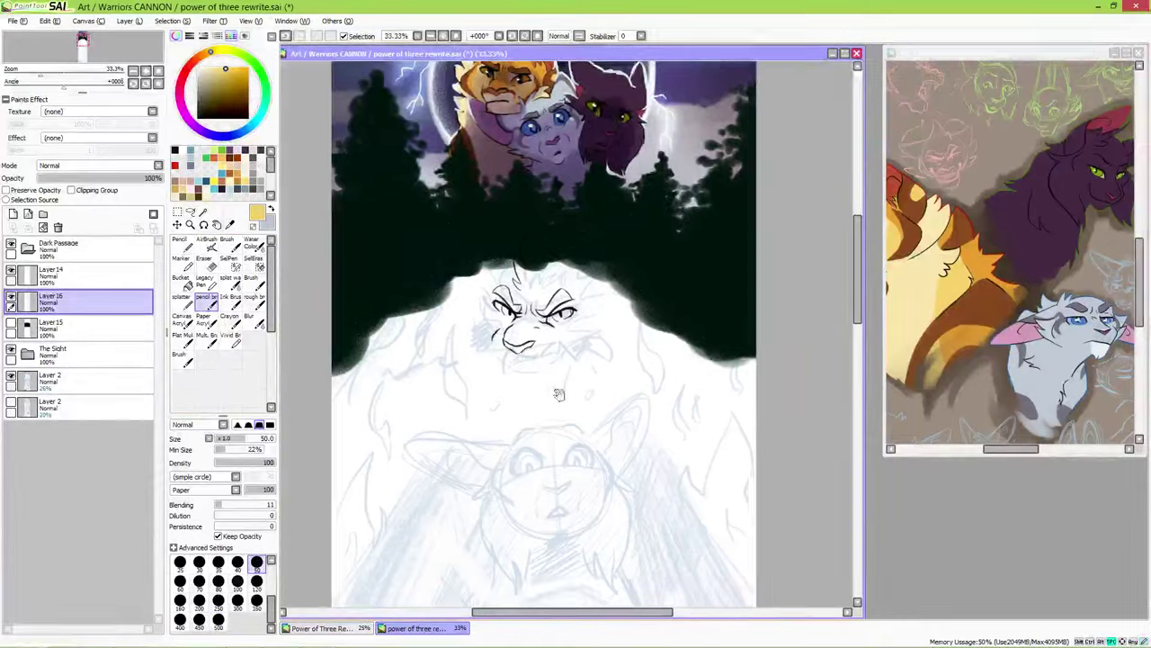
{"action": "scroll", "coordinate": [559, 394], "scroll_direction": "up", "scroll_amount": 2}
{"action": "mouse_move", "coordinate": [499, 162]}
{"action": "left_mouse_down"}
{"action": "mouse_move", "coordinate": [405, 319]}
{"action": "mouse_move", "coordinate": [407, 257]}
{"action": "mouse_move", "coordinate": [487, 402]}
{"action": "mouse_move", "coordinate": [423, 279]}
{"action": "mouse_move", "coordinate": [492, 162]}
{"action": "mouse_move", "coordinate": [520, 144]}
{"action": "mouse_move", "coordinate": [534, 198]}
{"action": "mouse_move", "coordinate": [562, 144]}
{"action": "mouse_move", "coordinate": [598, 166]}
{"action": "mouse_move", "coordinate": [477, 234]}
{"action": "mouse_move", "coordinate": [517, 374]}
{"action": "mouse_move", "coordinate": [562, 211]}
{"action": "mouse_move", "coordinate": [603, 386]}
{"action": "mouse_move", "coordinate": [629, 189]}
{"action": "mouse_move", "coordinate": [621, 378]}
{"action": "mouse_move", "coordinate": [630, 372]}
{"action": "left_mouse_up"}
{"action": "key", "text": "ctrl+z"}
- Sample orange from the reference cat, lock the head layer's opacity, and paint the forehead, nose bridge and sides of the head orange
{"action": "left_click", "coordinate": [919, 287]}
{"action": "left_click_drag", "start_coordinate": [918, 288], "coordinate": [981, 297]}
{"action": "left_click", "coordinate": [981, 270], "text": "alt"}
{"action": "mouse_move", "coordinate": [504, 360]}
{"action": "left_mouse_down"}
{"action": "mouse_move", "coordinate": [491, 324]}
{"action": "mouse_move", "coordinate": [527, 302]}
{"action": "left_mouse_up"}
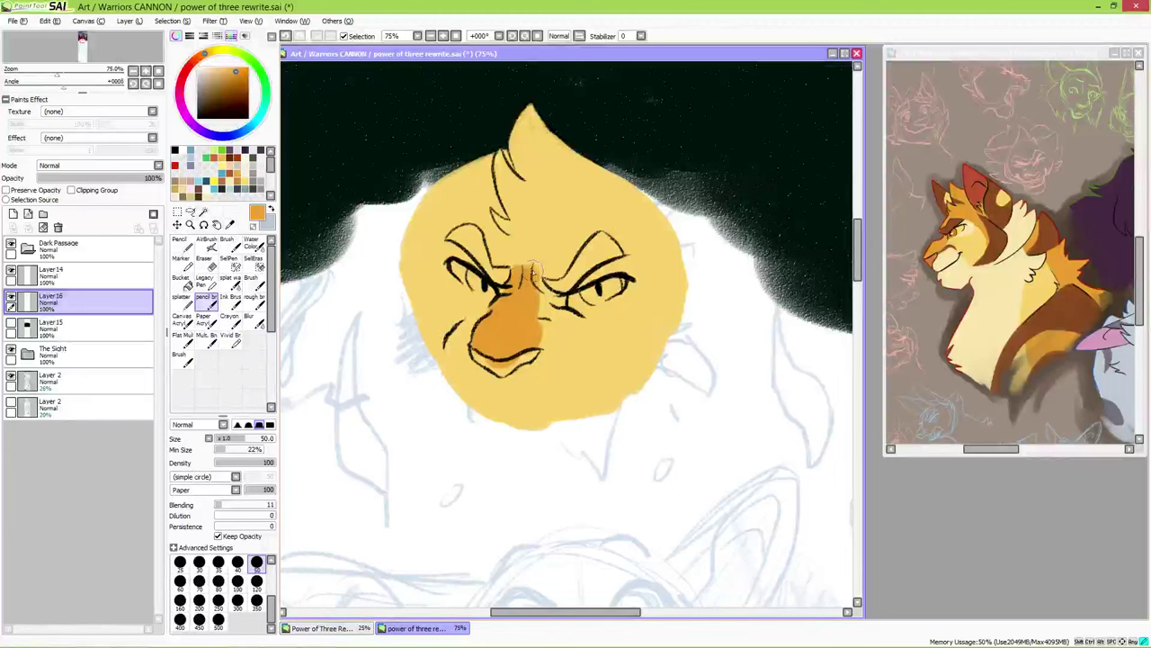
{"action": "left_click", "coordinate": [6, 190]}
{"action": "mouse_move", "coordinate": [419, 274]}
{"action": "left_mouse_down"}
{"action": "mouse_move", "coordinate": [477, 216]}
{"action": "mouse_move", "coordinate": [466, 198]}
{"action": "mouse_move", "coordinate": [508, 157]}
{"action": "mouse_move", "coordinate": [621, 225]}
{"action": "mouse_move", "coordinate": [615, 208]}
{"action": "mouse_move", "coordinate": [666, 288]}
{"action": "mouse_move", "coordinate": [671, 324]}
{"action": "left_mouse_up"}
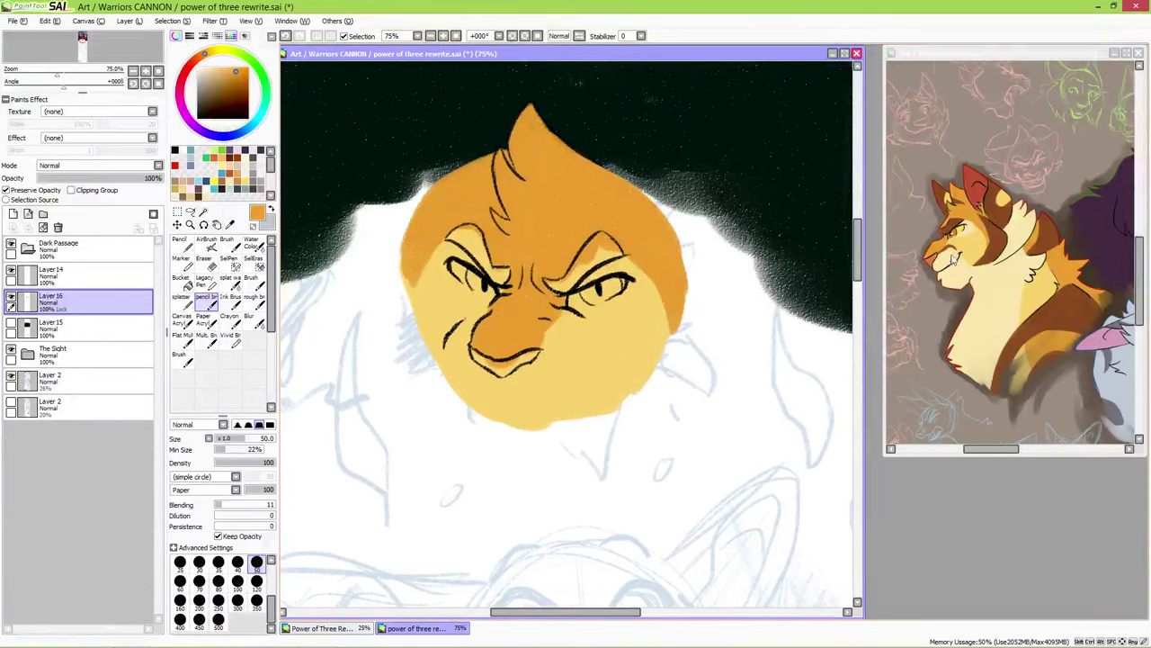
- Paint pale cream fur over the cat's muzzle, chin and around its eyes
{"action": "left_click", "coordinate": [513, 334], "text": "alt"}
{"action": "mouse_move", "coordinate": [456, 329]}
{"action": "left_mouse_down"}
{"action": "mouse_move", "coordinate": [477, 380]}
{"action": "mouse_move", "coordinate": [523, 400]}
{"action": "mouse_move", "coordinate": [565, 351]}
{"action": "mouse_move", "coordinate": [557, 383]}
{"action": "left_mouse_up"}
{"action": "left_click_drag", "start_coordinate": [623, 277], "coordinate": [621, 290]}
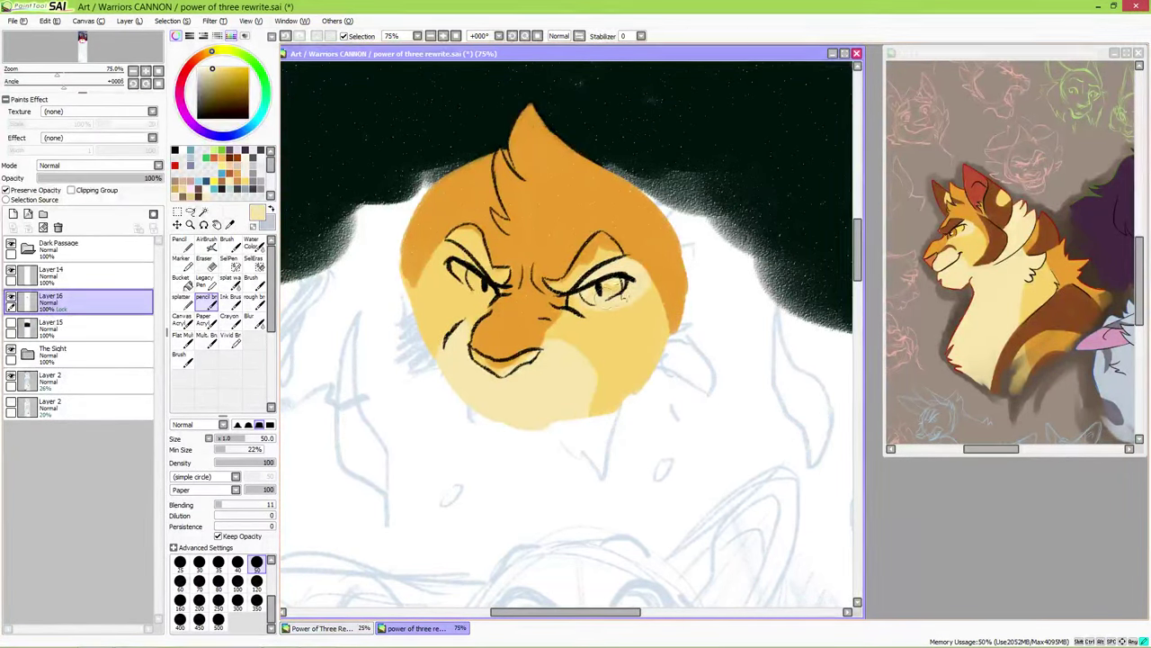
- Fill the cat's brow markings with dark brown at brush size 35
{"action": "left_click", "coordinate": [452, 236], "text": "alt"}
{"action": "key", "text": "bracketleft"}
{"action": "key", "text": "bracketleft"}
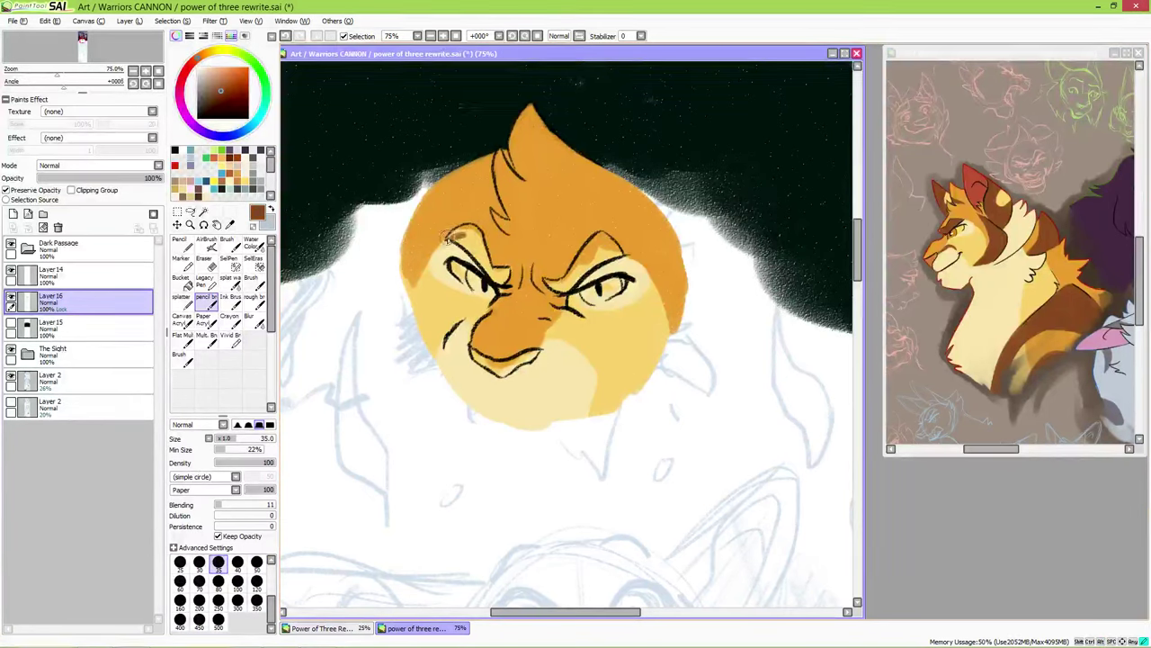
{"action": "left_click_drag", "start_coordinate": [561, 286], "coordinate": [575, 273]}
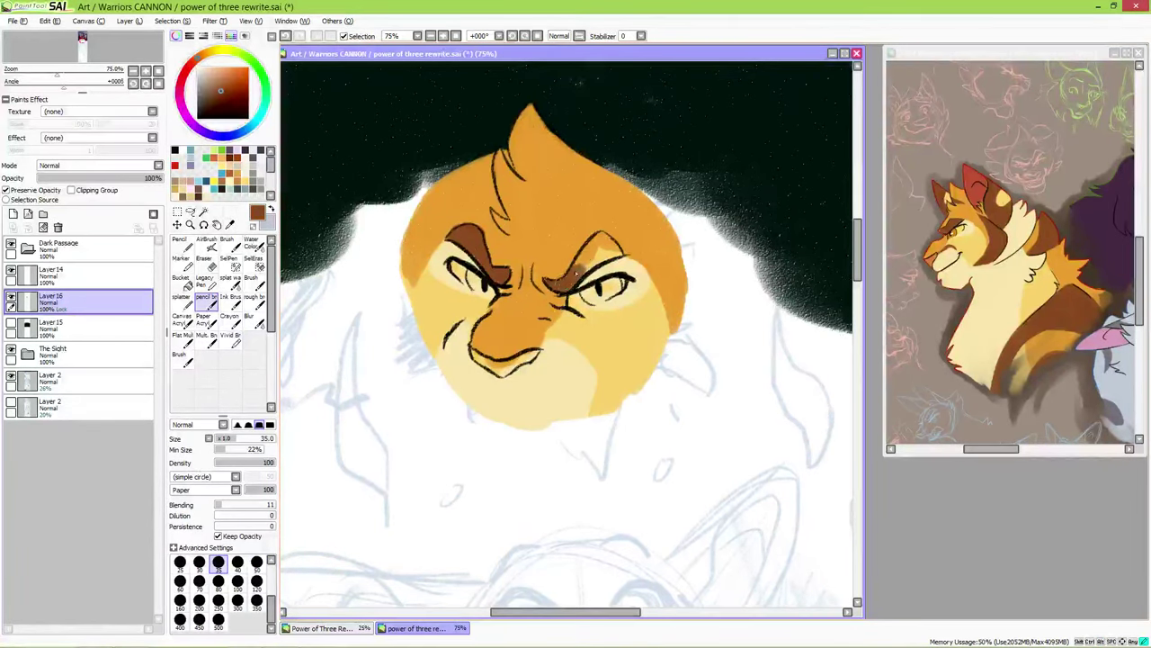
- Paint dark brown markings along both edges of the cat's head and curving around its muzzle
{"action": "left_click", "coordinate": [450, 225], "text": "alt"}
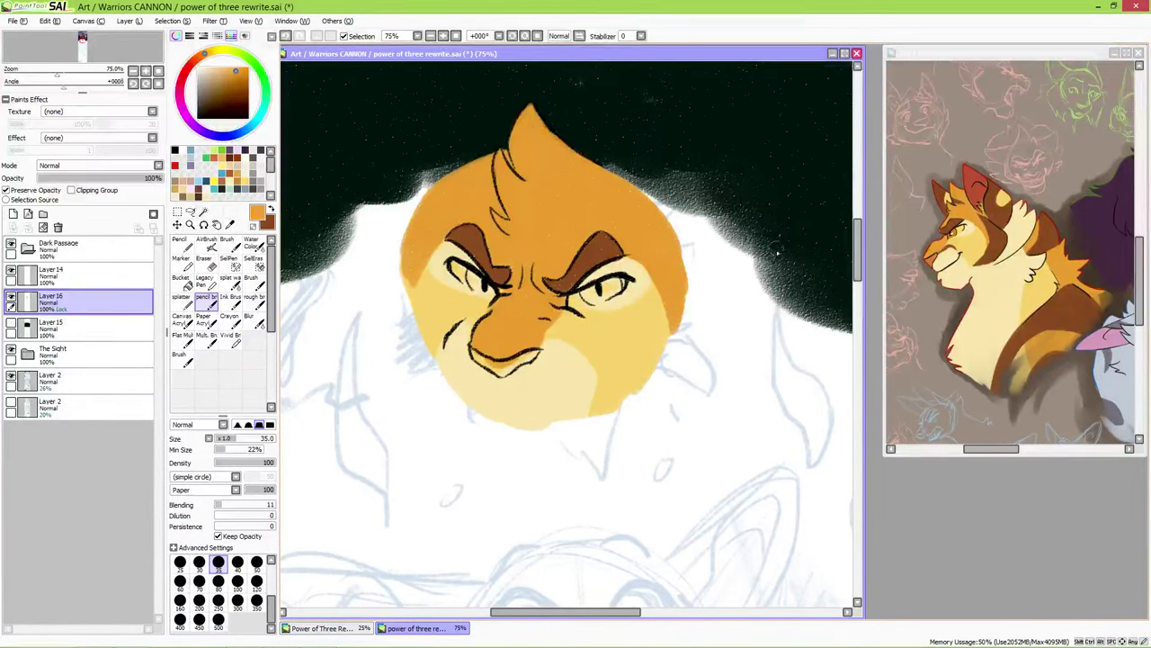
{"action": "key", "text": "x"}
{"action": "mouse_move", "coordinate": [423, 209]}
{"action": "left_mouse_down"}
{"action": "mouse_move", "coordinate": [403, 306]}
{"action": "mouse_move", "coordinate": [410, 270]}
{"action": "left_mouse_up"}
{"action": "left_click_drag", "start_coordinate": [680, 234], "coordinate": [648, 389]}
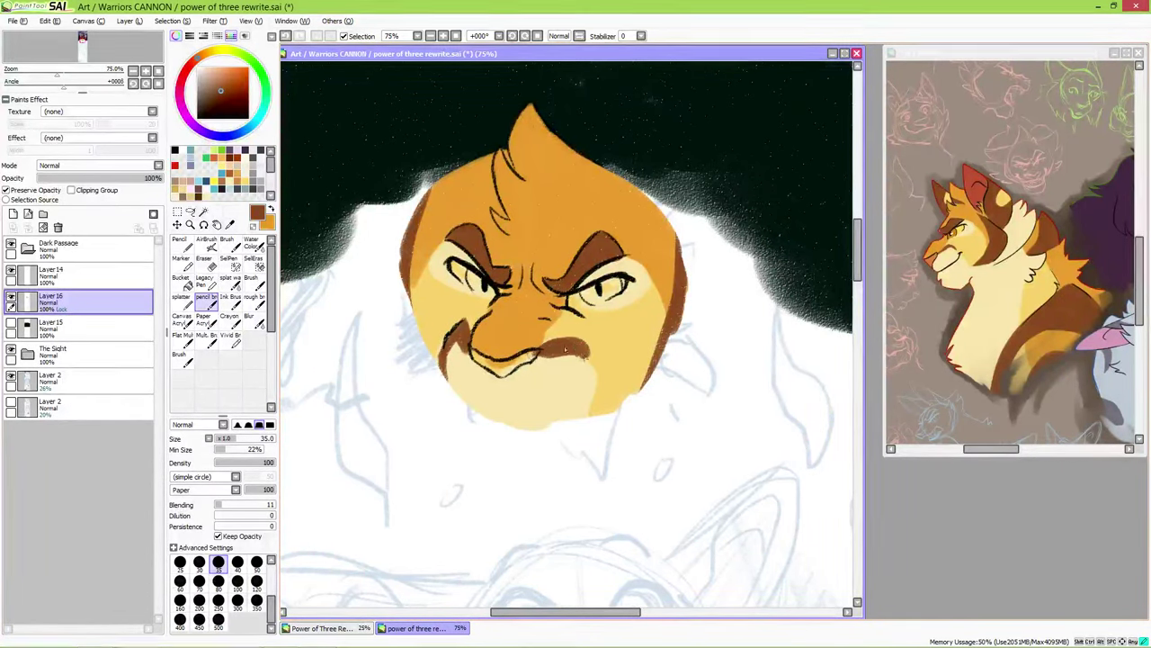
{"action": "left_click_drag", "start_coordinate": [577, 346], "coordinate": [590, 405]}
- Finish the cat's muzzle markings, fill its irises orange, and add yellow to them with the brush reduced to size 25
{"action": "left_click", "coordinate": [471, 378], "text": "alt"}
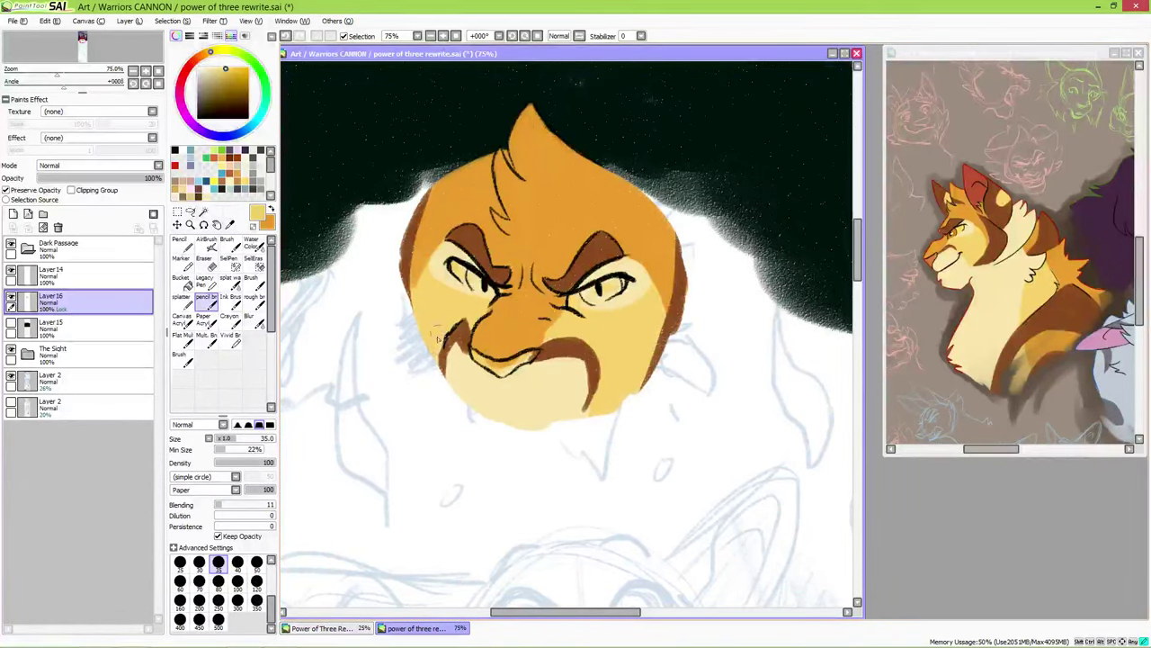
{"action": "left_click", "coordinate": [608, 241], "text": "alt"}
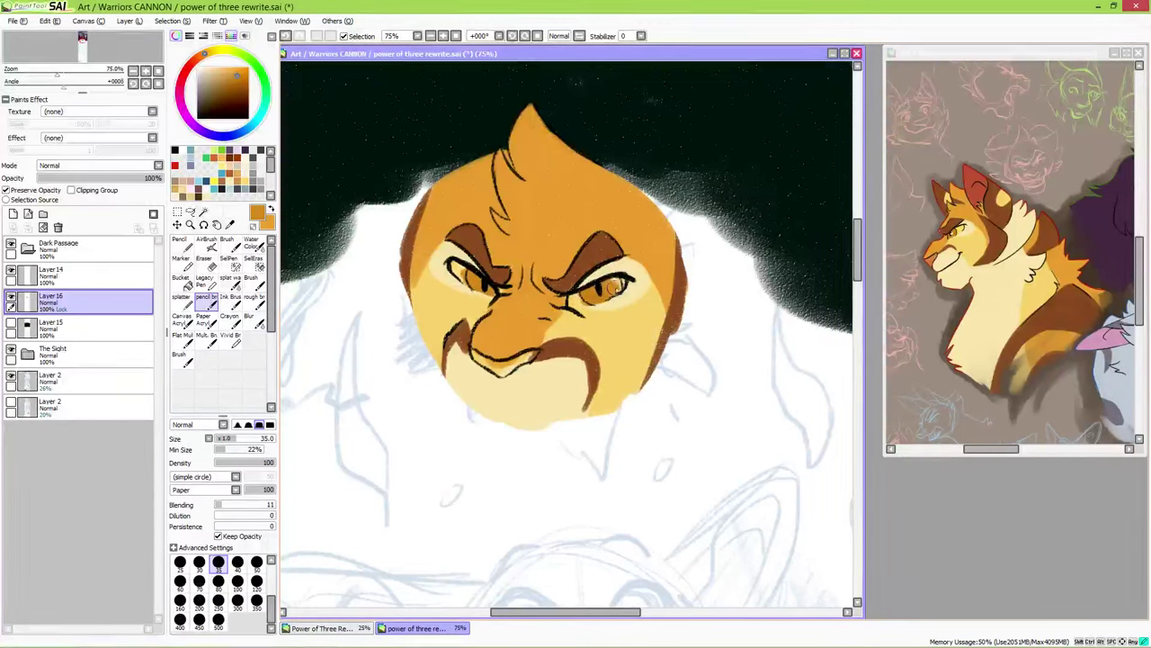
{"action": "left_click", "coordinate": [944, 273], "text": "alt"}
{"action": "key", "text": "bracketleft"}
{"action": "key", "text": "bracketleft"}
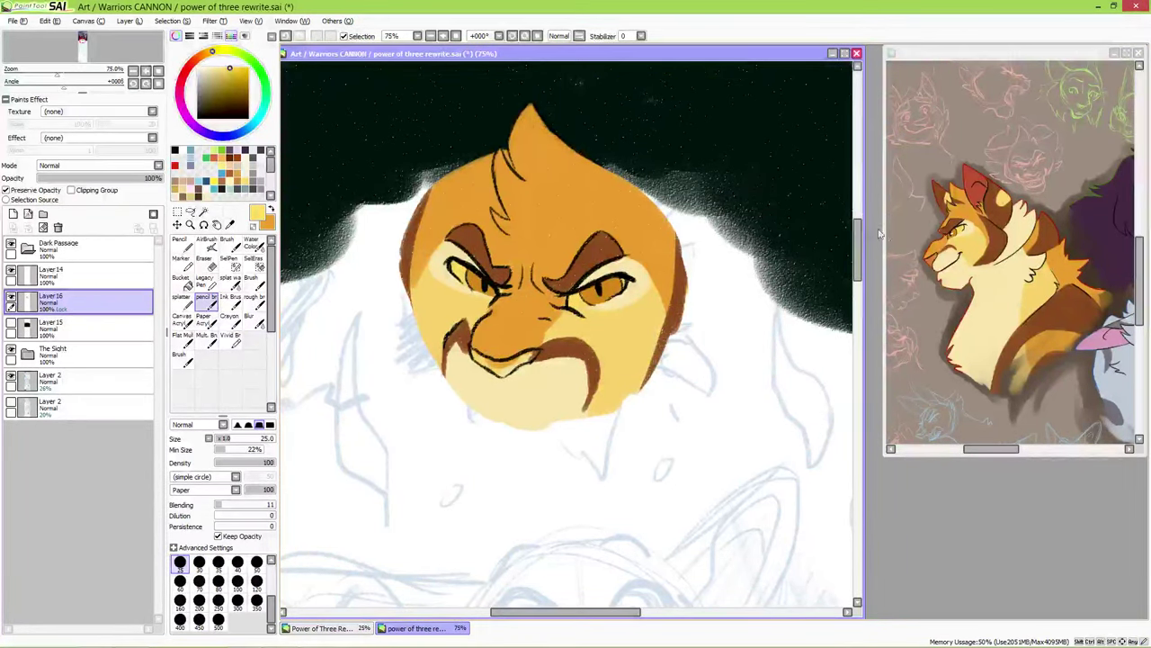
- Paint a dark brown marking on the forehead below the tuft and fill the mouth area reddish orange
{"action": "left_click", "coordinate": [501, 191], "text": "alt"}
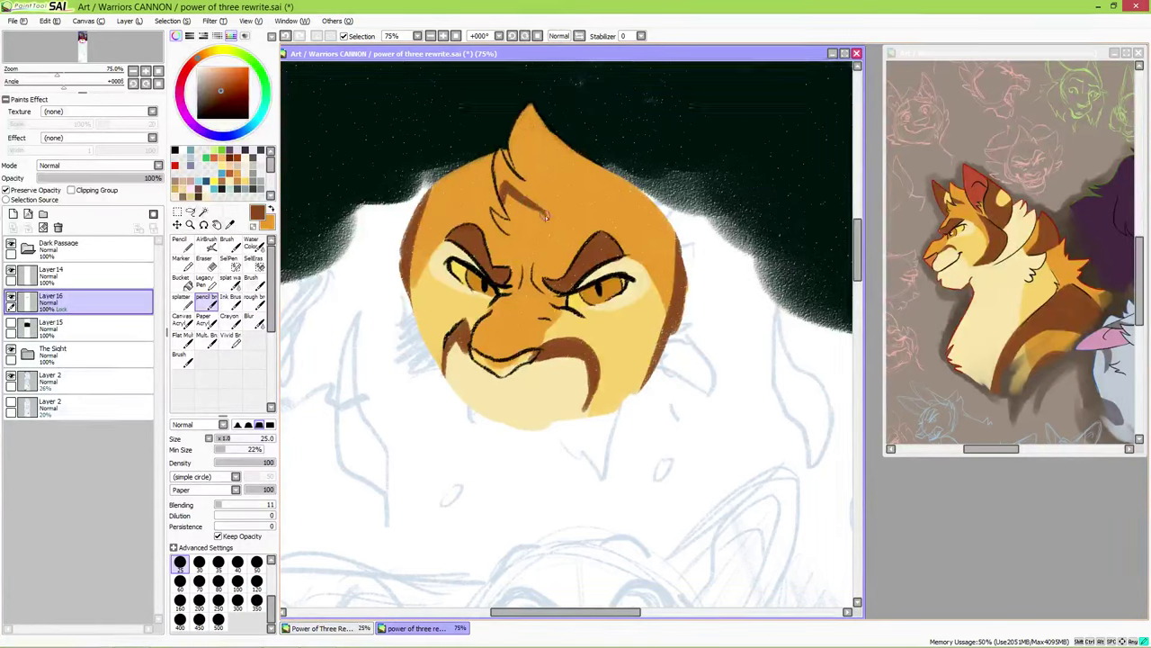
{"action": "left_click", "coordinate": [477, 358], "text": "alt"}
- Save the power of three rewrite file
{"action": "left_click", "coordinate": [13, 21]}
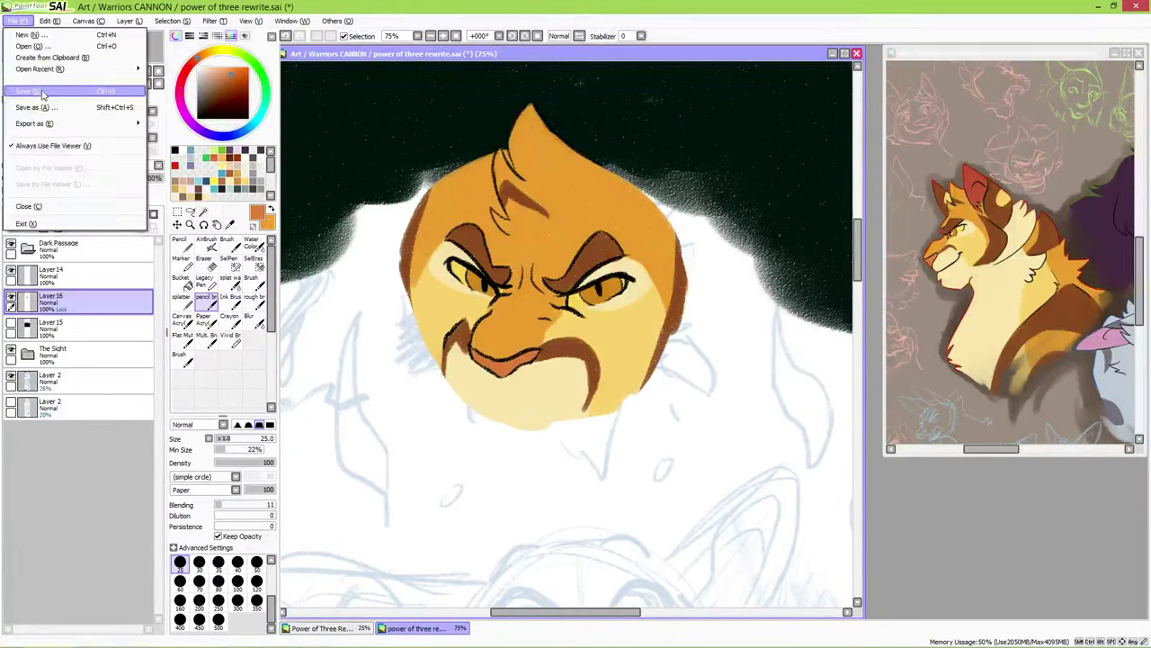
{"action": "left_click", "coordinate": [36, 124]}
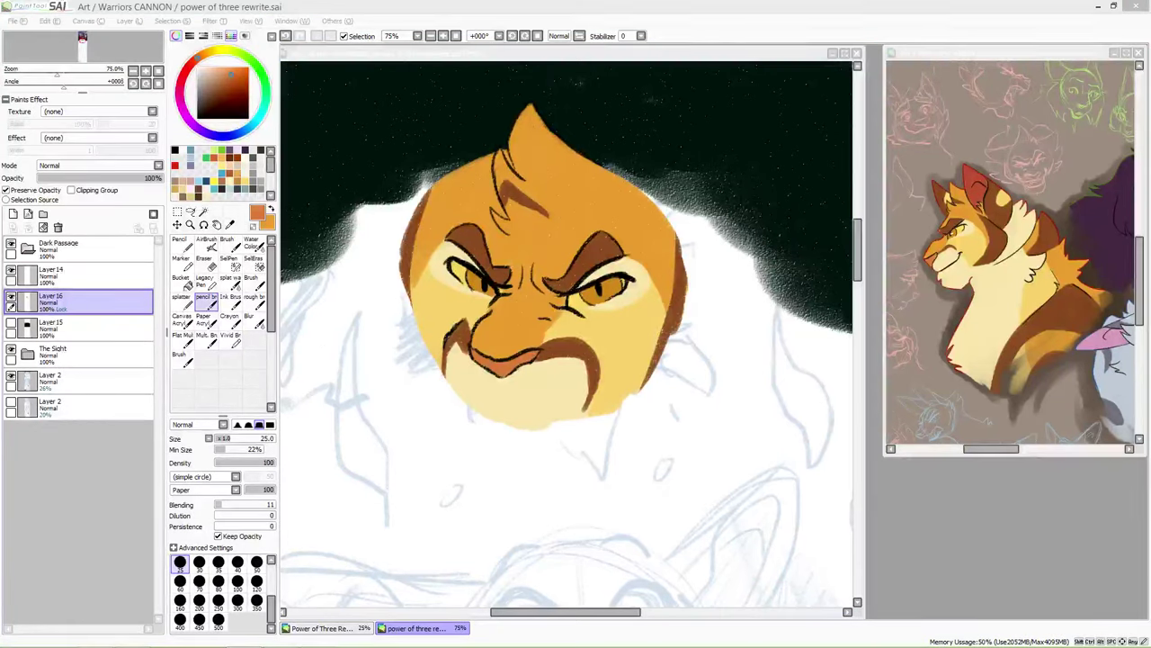
{"action": "left_click", "coordinate": [633, 60]}
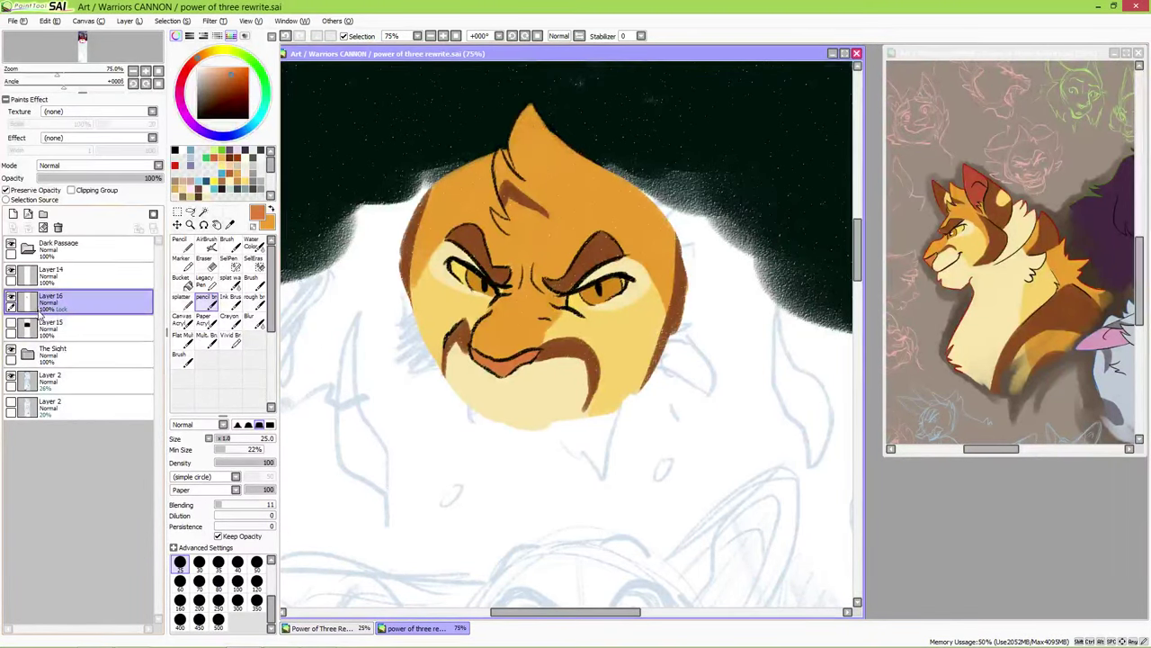
- Show the dark forest background layer and add a new layer above the cat's line art
{"action": "left_click_drag", "start_coordinate": [673, 437], "coordinate": [678, 467]}
{"action": "scroll", "coordinate": [670, 449], "scroll_direction": "down", "scroll_amount": 3}
{"action": "key", "text": "n"}
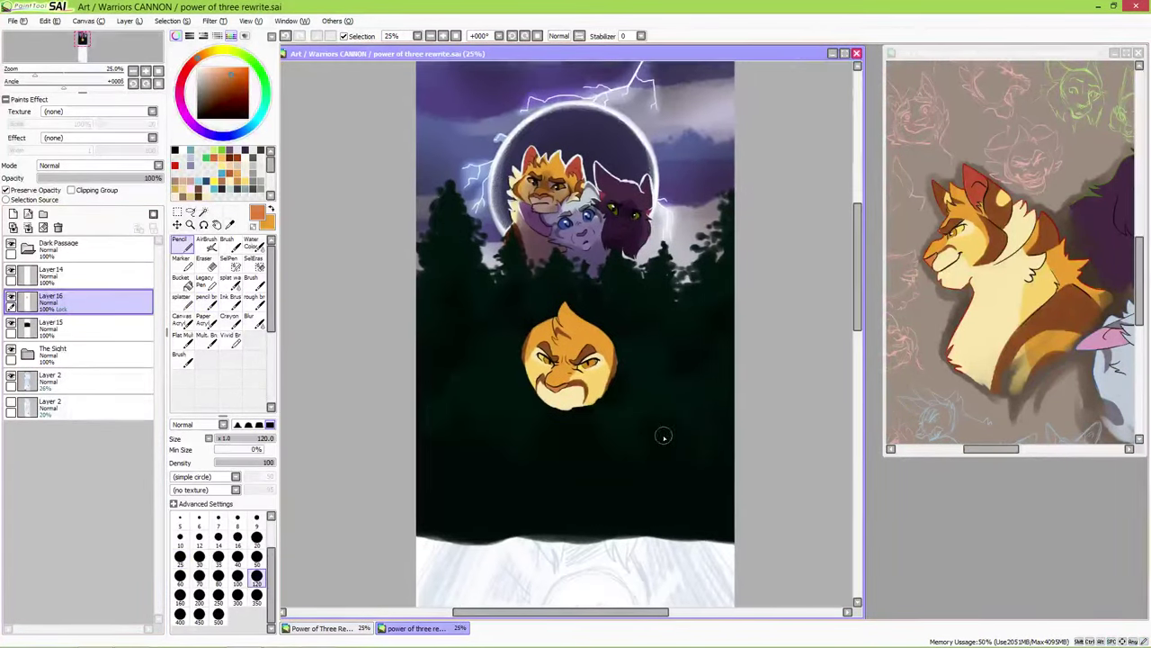
{"action": "left_click", "coordinate": [11, 270]}
{"action": "left_click", "coordinate": [14, 213]}
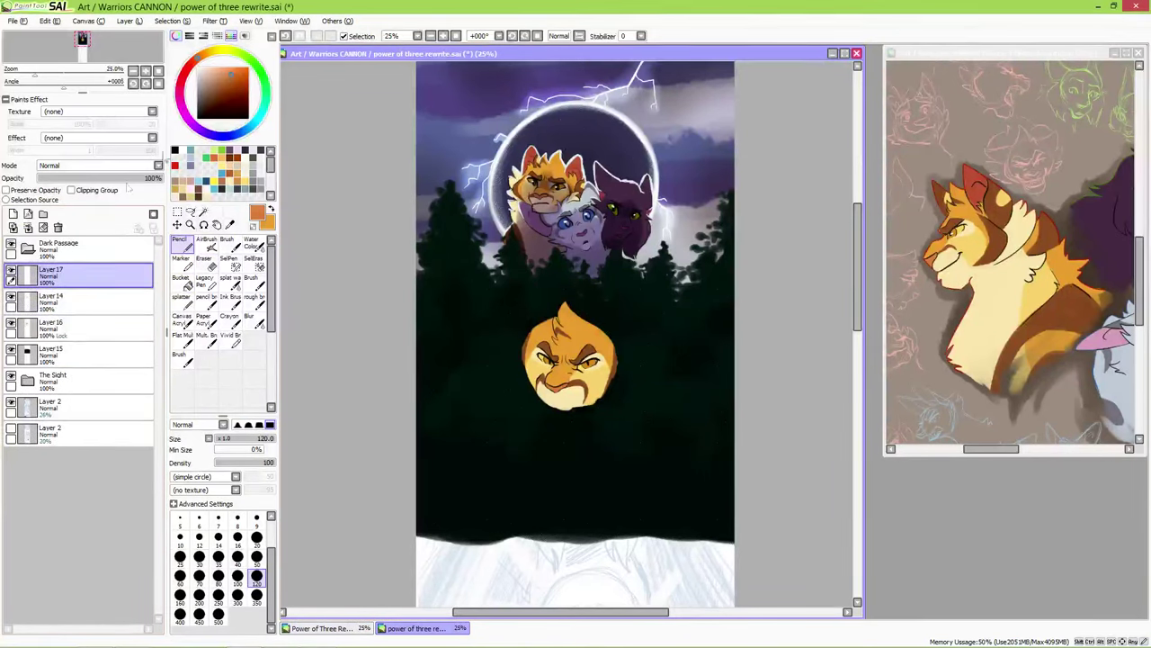
- Choose a muted dark green and block in a large foliage mass around the cat's face with the pencil brush
{"action": "left_click", "coordinate": [265, 99]}
{"action": "left_click", "coordinate": [208, 99]}
{"action": "left_click", "coordinate": [206, 298]}
{"action": "left_click", "coordinate": [257, 581]}
{"action": "left_click_drag", "start_coordinate": [627, 340], "coordinate": [611, 353]}
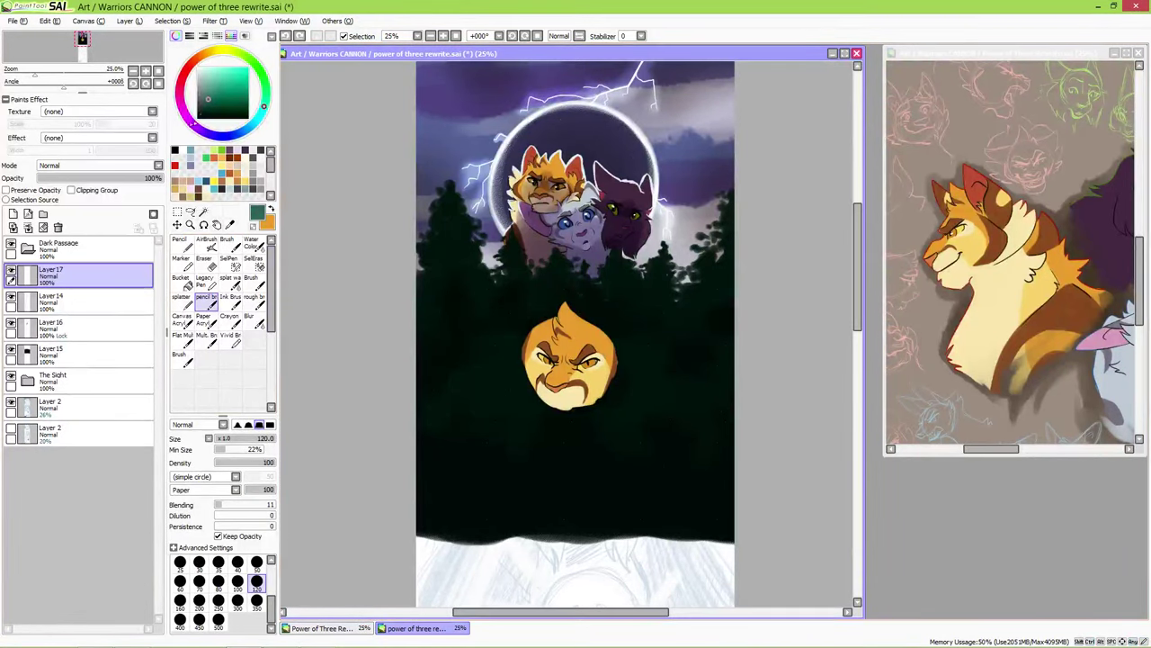
{"action": "scroll", "coordinate": [604, 361], "scroll_direction": "up", "scroll_amount": 1}
{"action": "key", "text": "bracketright"}
{"action": "key", "text": "bracketright"}
{"action": "key", "text": "bracketright"}
{"action": "key", "text": "bracketright"}
{"action": "key", "text": "bracketright"}
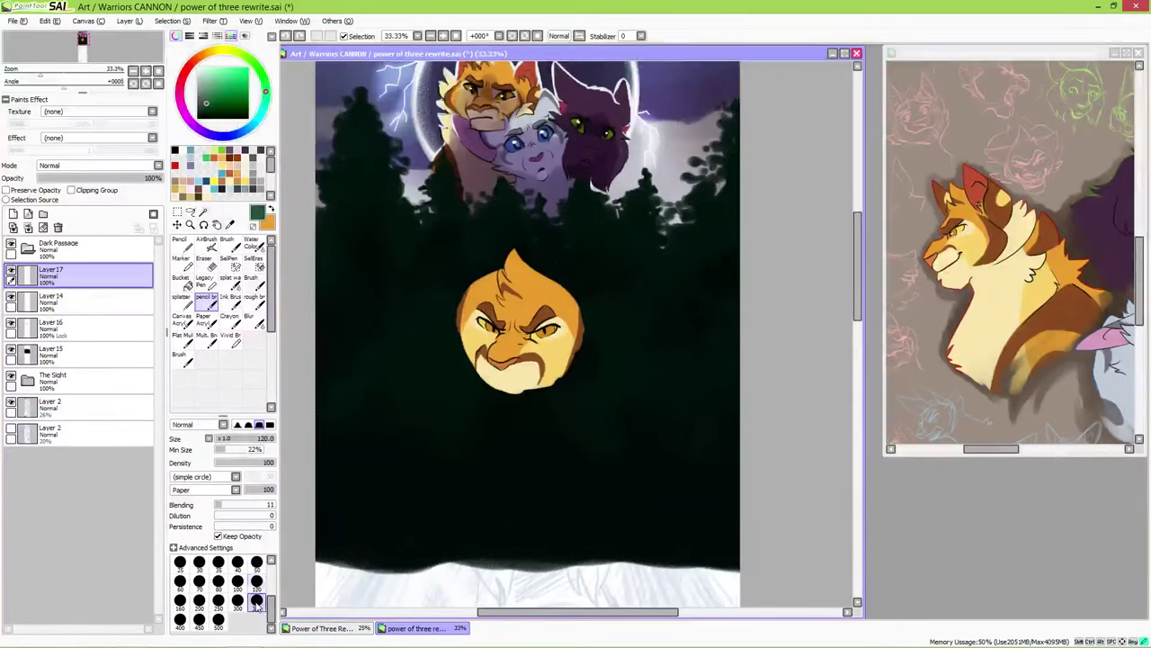
{"action": "mouse_move", "coordinate": [702, 274]}
{"action": "left_mouse_down"}
{"action": "mouse_move", "coordinate": [632, 302]}
{"action": "mouse_move", "coordinate": [579, 296]}
{"action": "mouse_move", "coordinate": [641, 288]}
{"action": "mouse_move", "coordinate": [612, 311]}
{"action": "mouse_move", "coordinate": [501, 280]}
{"action": "mouse_move", "coordinate": [429, 282]}
{"action": "mouse_move", "coordinate": [543, 269]}
{"action": "mouse_move", "coordinate": [541, 293]}
{"action": "mouse_move", "coordinate": [440, 292]}
{"action": "mouse_move", "coordinate": [416, 317]}
{"action": "mouse_move", "coordinate": [451, 309]}
{"action": "mouse_move", "coordinate": [480, 342]}
{"action": "mouse_move", "coordinate": [367, 312]}
{"action": "mouse_move", "coordinate": [403, 356]}
{"action": "mouse_move", "coordinate": [563, 369]}
{"action": "mouse_move", "coordinate": [548, 385]}
{"action": "mouse_move", "coordinate": [460, 378]}
{"action": "mouse_move", "coordinate": [449, 364]}
{"action": "mouse_move", "coordinate": [459, 345]}
{"action": "mouse_move", "coordinate": [490, 386]}
{"action": "mouse_move", "coordinate": [586, 349]}
{"action": "mouse_move", "coordinate": [584, 310]}
{"action": "left_mouse_up"}
- Add smaller green foliage patches on both sides below the main mass at brush size 160
{"action": "left_click", "coordinate": [179, 600]}
{"action": "mouse_move", "coordinate": [383, 364]}
{"action": "left_mouse_down"}
{"action": "mouse_move", "coordinate": [424, 380]}
{"action": "mouse_move", "coordinate": [360, 400]}
{"action": "left_mouse_up"}
{"action": "mouse_move", "coordinate": [621, 378]}
{"action": "left_mouse_down"}
{"action": "mouse_move", "coordinate": [642, 404]}
{"action": "mouse_move", "coordinate": [693, 392]}
{"action": "left_mouse_up"}
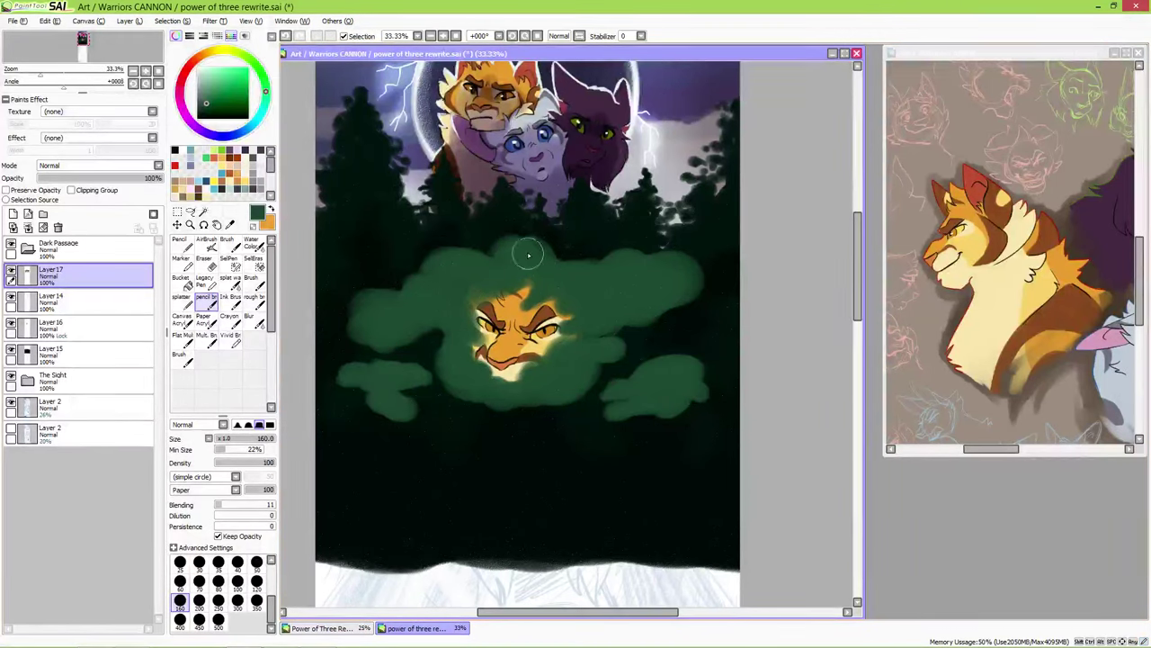
- Paint small green leaves overlapping the cat's forehead, cheek and chin at brush size 50
{"action": "left_click", "coordinate": [256, 563]}
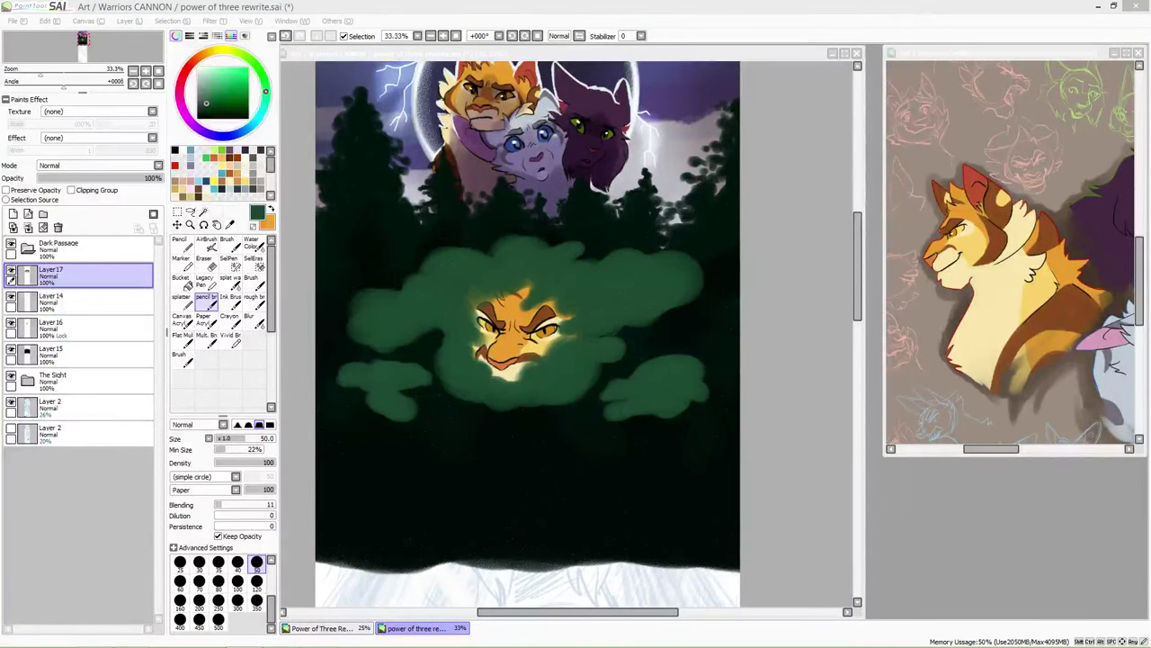
{"action": "key", "text": "alt+Tab"}
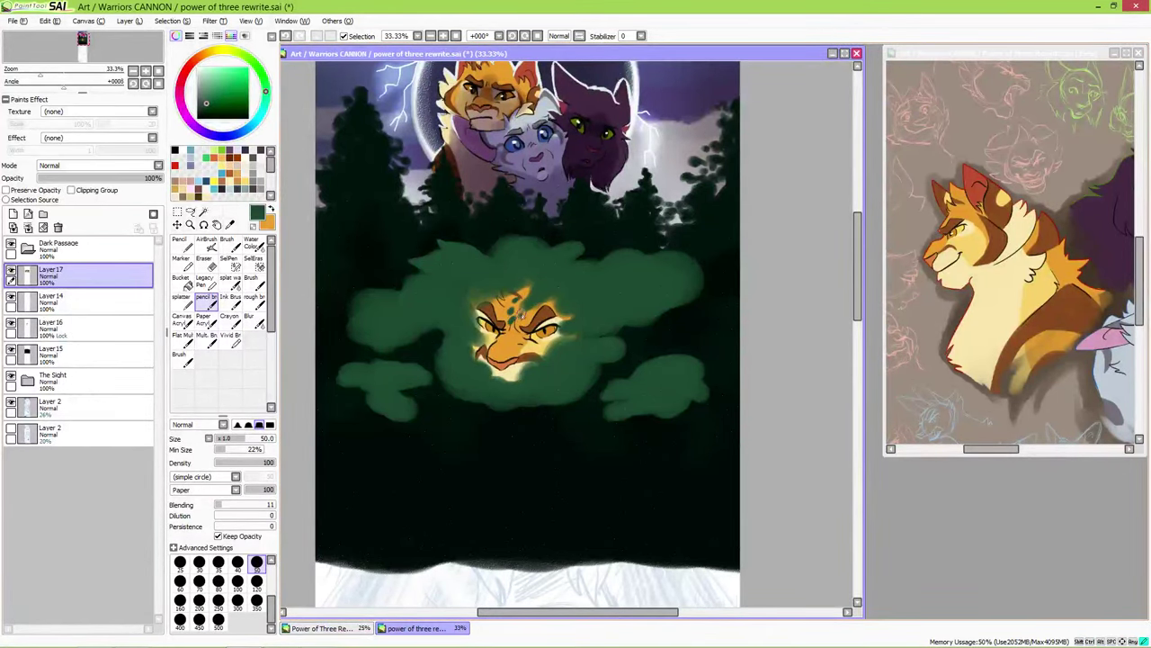
{"action": "mouse_move", "coordinate": [538, 303]}
{"action": "left_mouse_down"}
{"action": "mouse_move", "coordinate": [556, 350]}
{"action": "mouse_move", "coordinate": [578, 328]}
{"action": "left_mouse_up"}
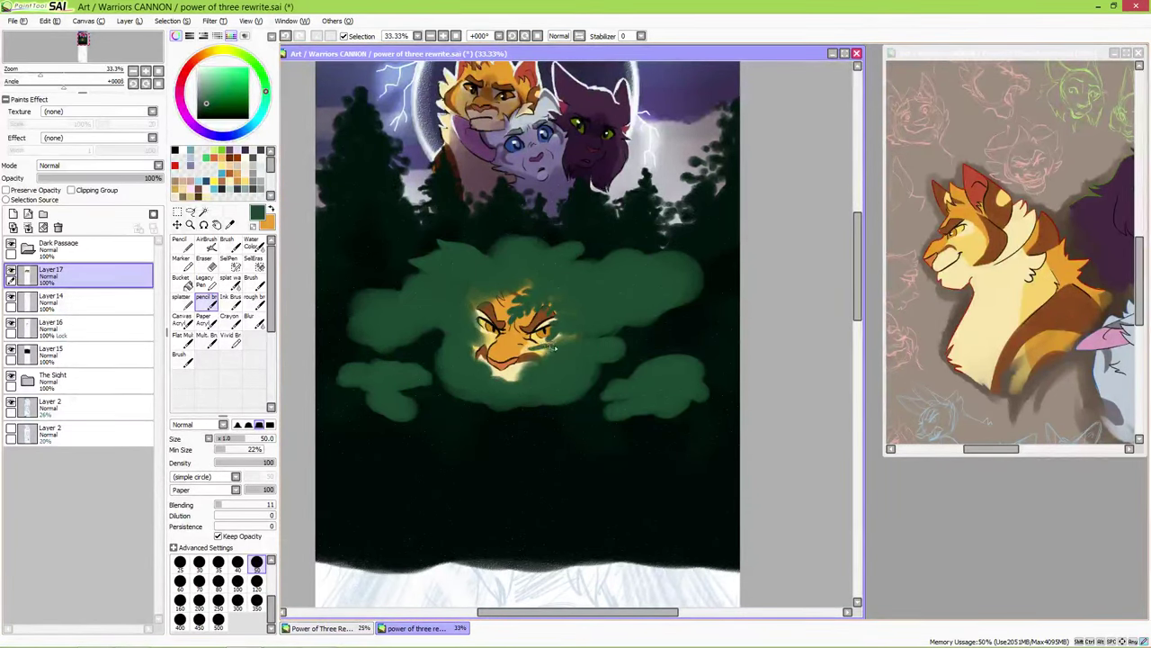
{"action": "mouse_move", "coordinate": [543, 347]}
{"action": "left_mouse_down"}
{"action": "mouse_move", "coordinate": [533, 356]}
{"action": "mouse_move", "coordinate": [585, 349]}
{"action": "left_mouse_up"}
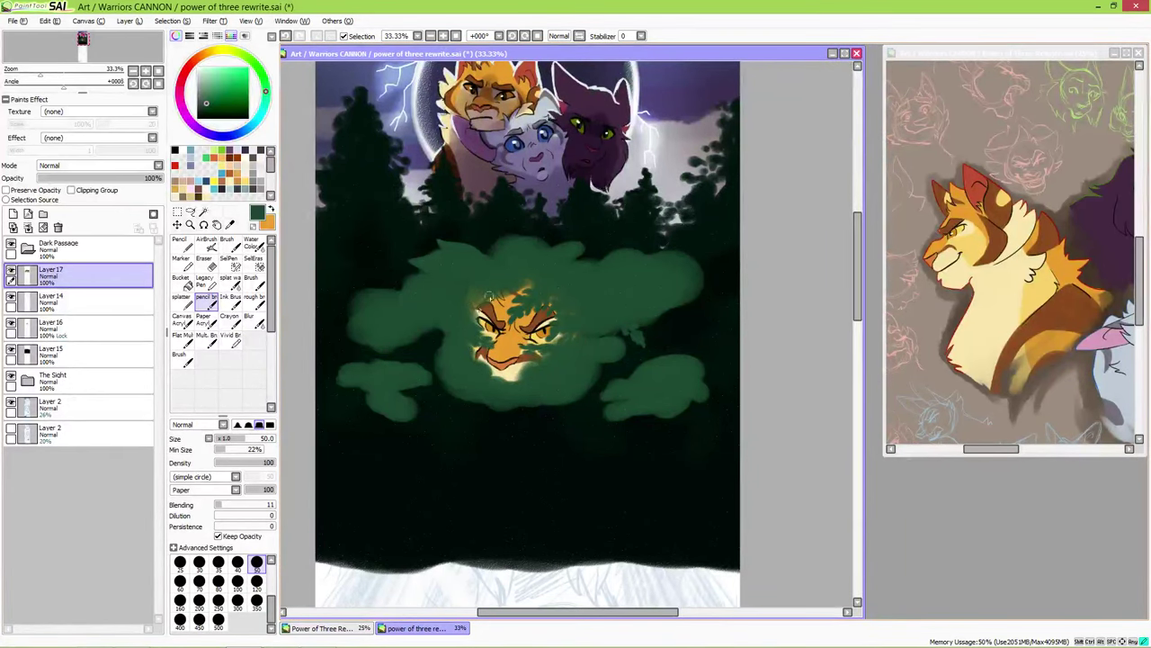
{"action": "mouse_move", "coordinate": [502, 364]}
{"action": "left_mouse_down"}
{"action": "mouse_move", "coordinate": [523, 383]}
{"action": "mouse_move", "coordinate": [536, 376]}
{"action": "left_mouse_up"}
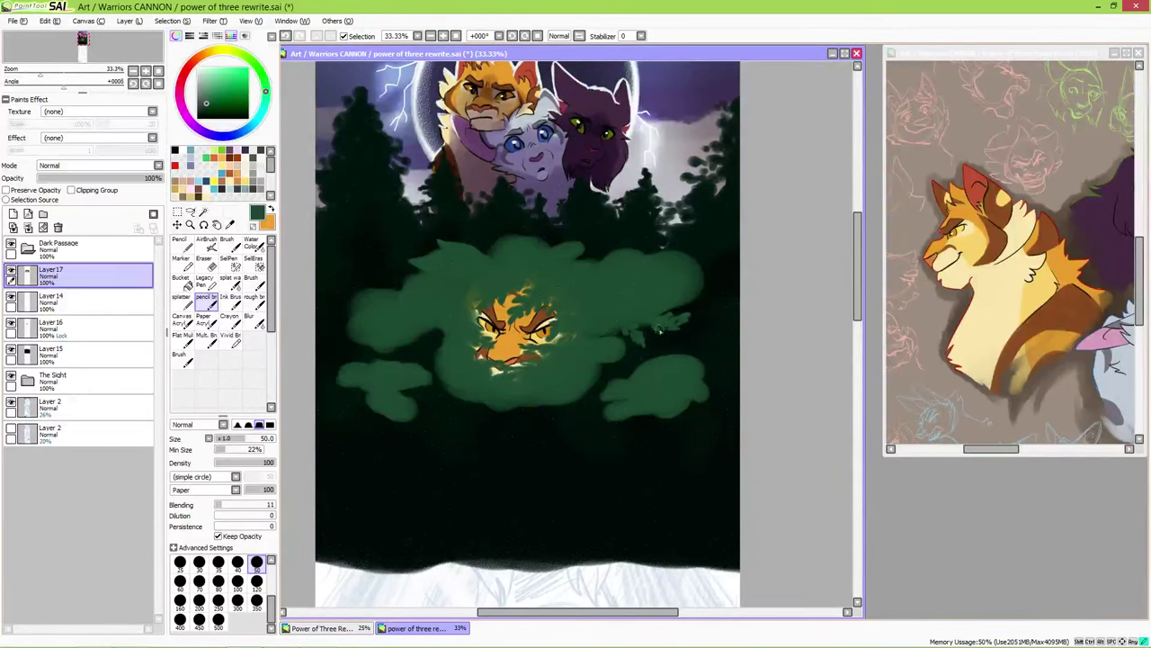
- Paint jagged leafy tips along the outer edges of the green foliage surrounding the face
{"action": "mouse_move", "coordinate": [393, 259]}
{"action": "left_mouse_down"}
{"action": "mouse_move", "coordinate": [406, 272]}
{"action": "mouse_move", "coordinate": [396, 280]}
{"action": "mouse_move", "coordinate": [432, 244]}
{"action": "left_mouse_up"}
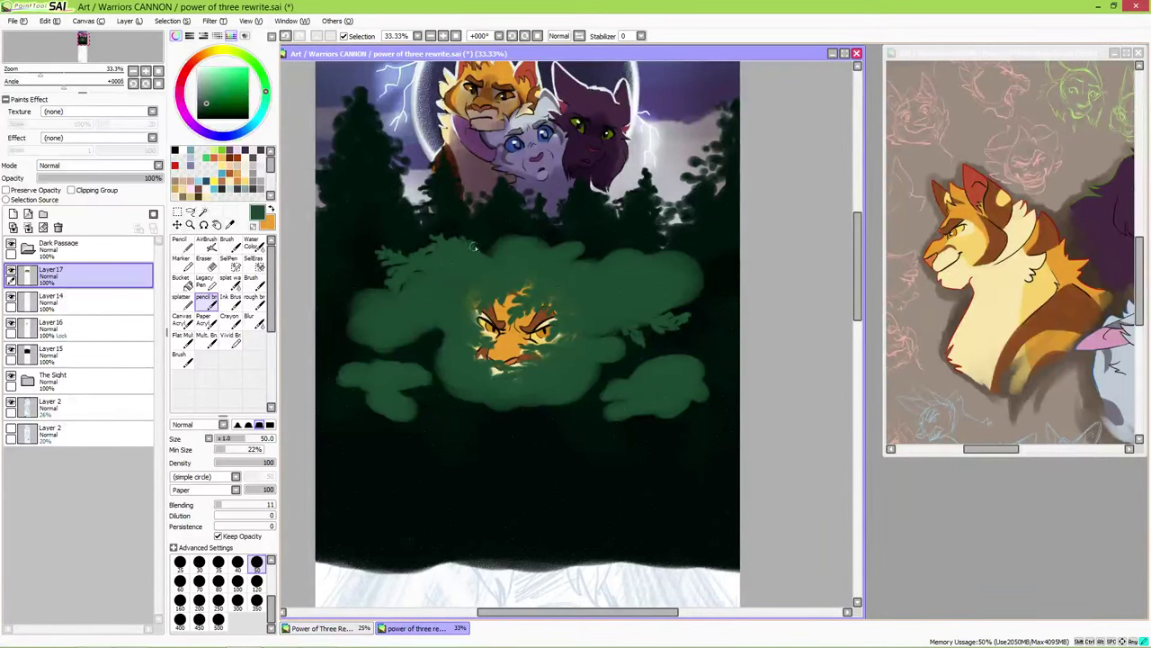
{"action": "mouse_move", "coordinate": [401, 356]}
{"action": "left_mouse_down"}
{"action": "mouse_move", "coordinate": [421, 362]}
{"action": "mouse_move", "coordinate": [411, 358]}
{"action": "left_mouse_up"}
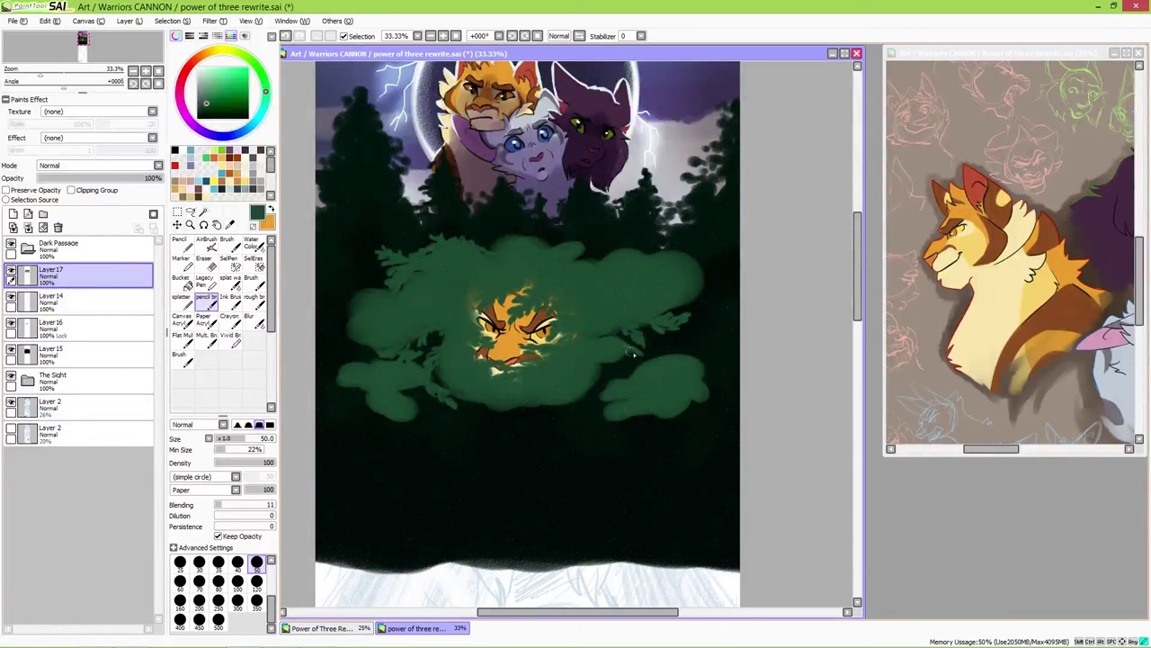
{"action": "left_click_drag", "start_coordinate": [632, 413], "coordinate": [686, 407]}
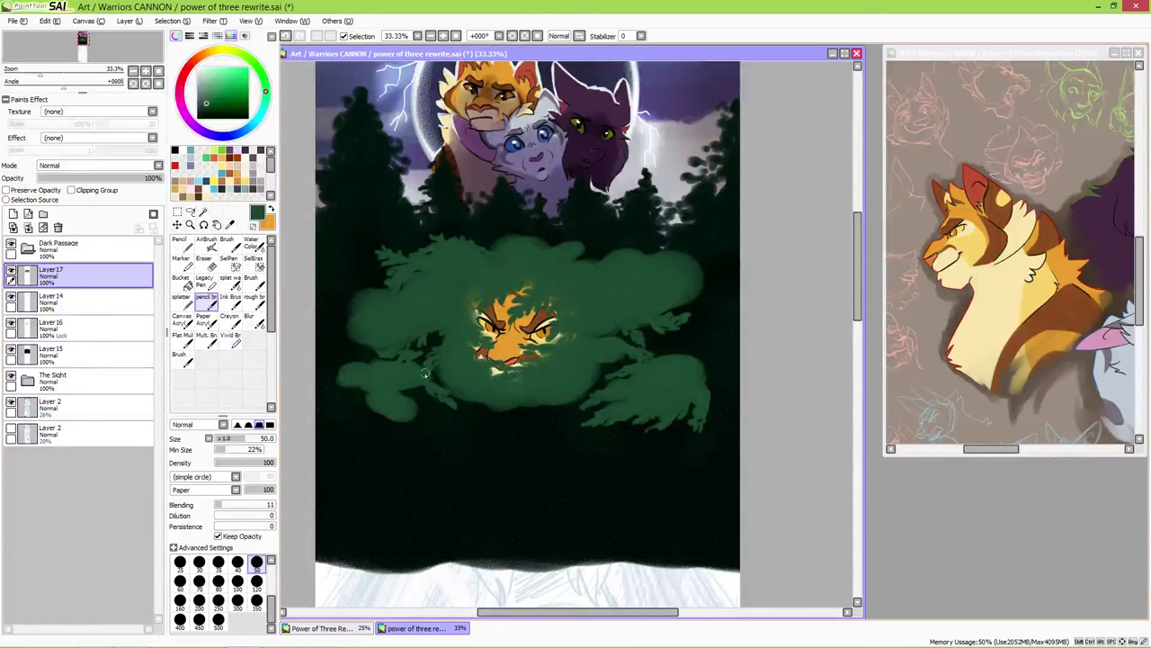
{"action": "mouse_move", "coordinate": [342, 388]}
{"action": "left_mouse_down"}
{"action": "mouse_move", "coordinate": [322, 385]}
{"action": "mouse_move", "coordinate": [359, 356]}
{"action": "left_mouse_up"}
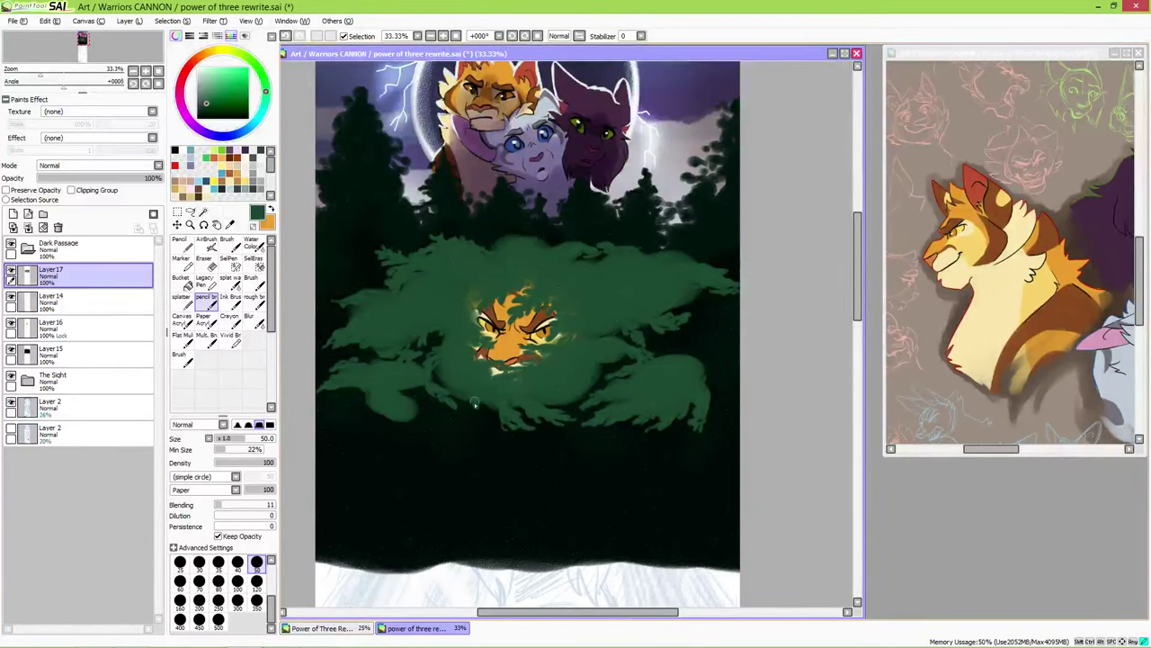
{"action": "mouse_move", "coordinate": [475, 405]}
{"action": "left_mouse_down"}
{"action": "mouse_move", "coordinate": [469, 423]}
{"action": "mouse_move", "coordinate": [490, 431]}
{"action": "left_mouse_up"}
{"action": "left_click_drag", "start_coordinate": [392, 430], "coordinate": [422, 413]}
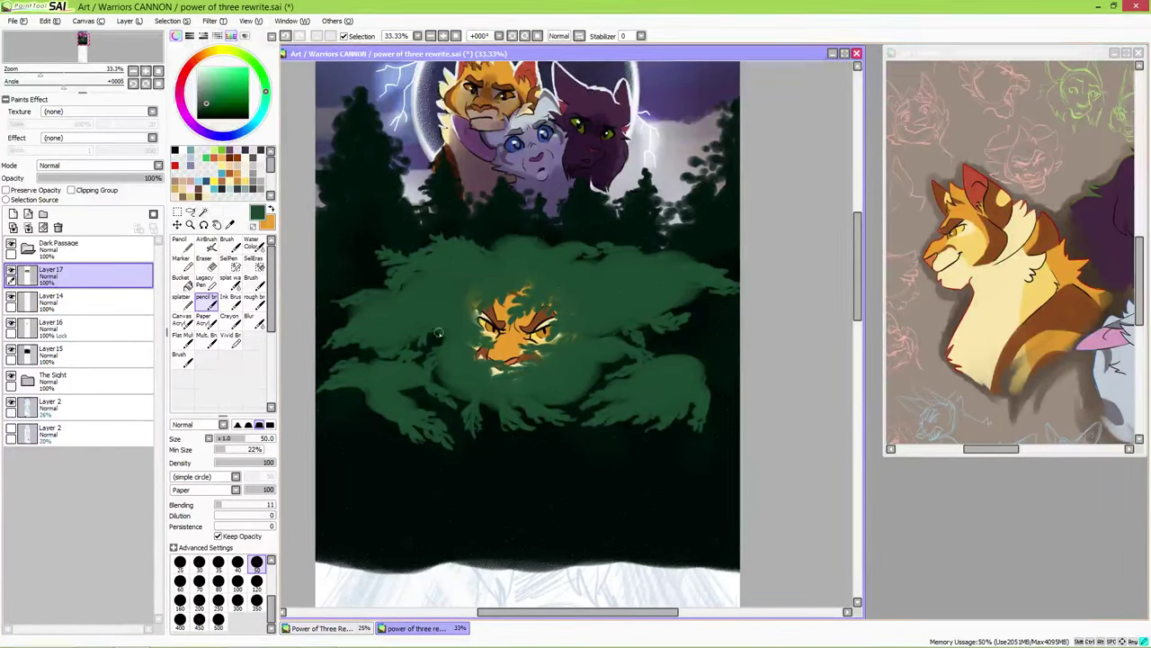
- Erase small gaps into the foliage on either side of the cat's face and touch them up with the pencil brush
{"action": "key", "text": "e"}
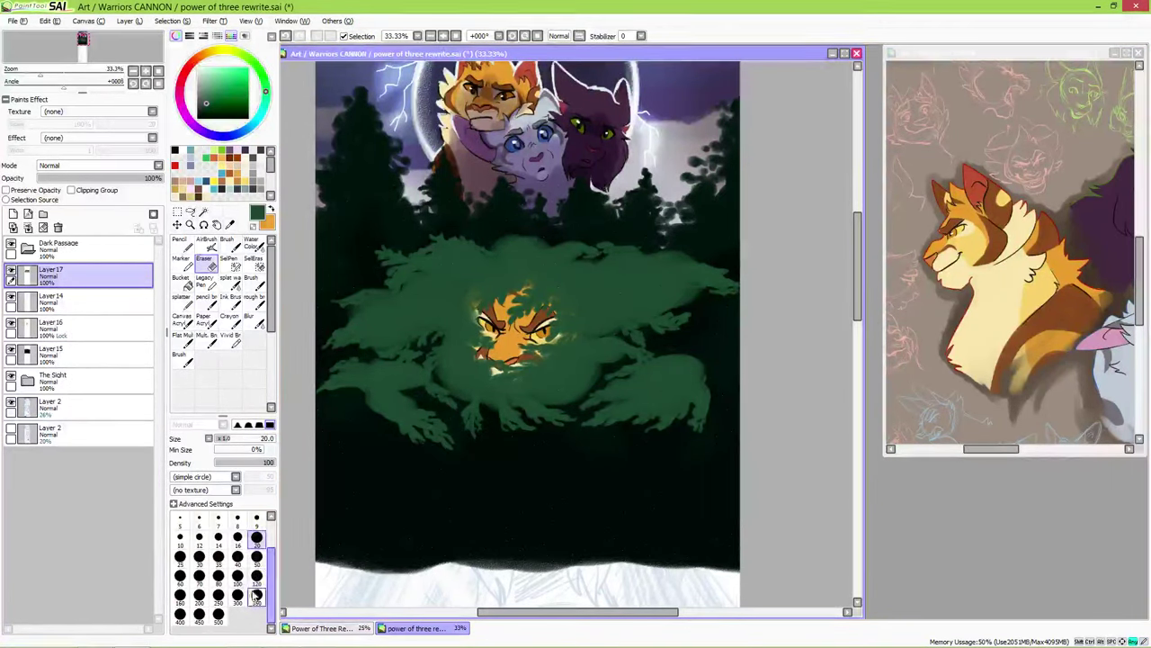
{"action": "key", "text": "e"}
{"action": "key", "text": "e"}
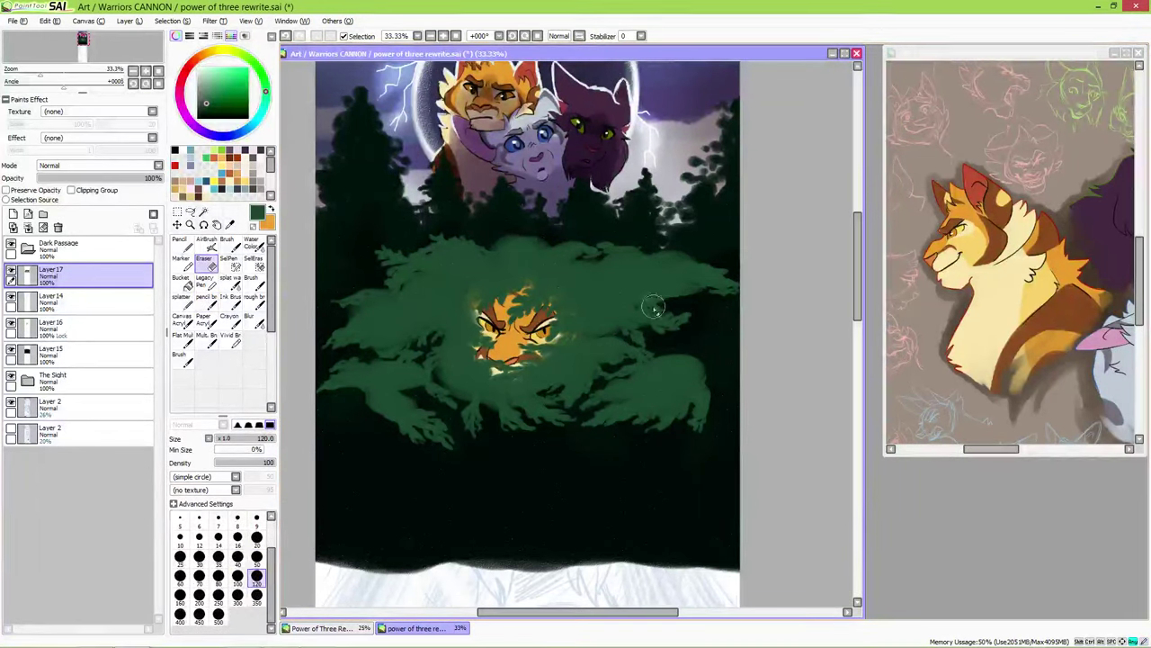
{"action": "key", "text": "e"}
{"action": "key", "text": "e"}
{"action": "left_click_drag", "start_coordinate": [434, 311], "coordinate": [382, 314]}
{"action": "key", "text": "e"}
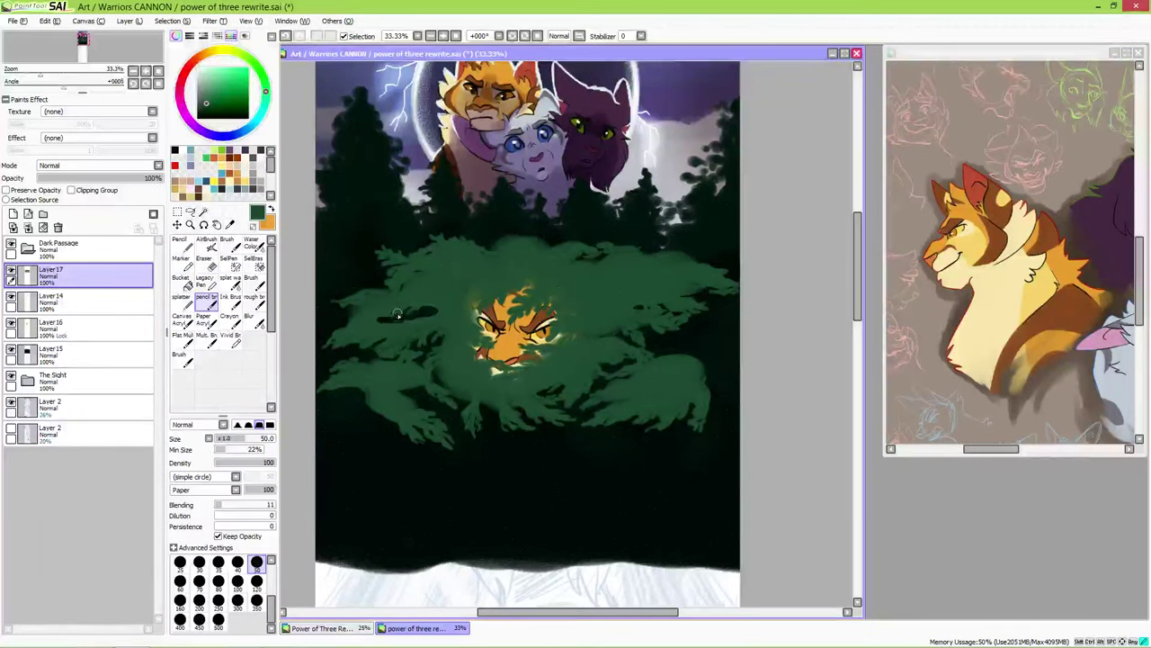
- Carve and repaint leaf shapes in the lower-left foliage cluster and along the top edge of the mass
{"action": "key", "text": "e"}
{"action": "left_click_drag", "start_coordinate": [364, 387], "coordinate": [346, 403]}
{"action": "key", "text": "e"}
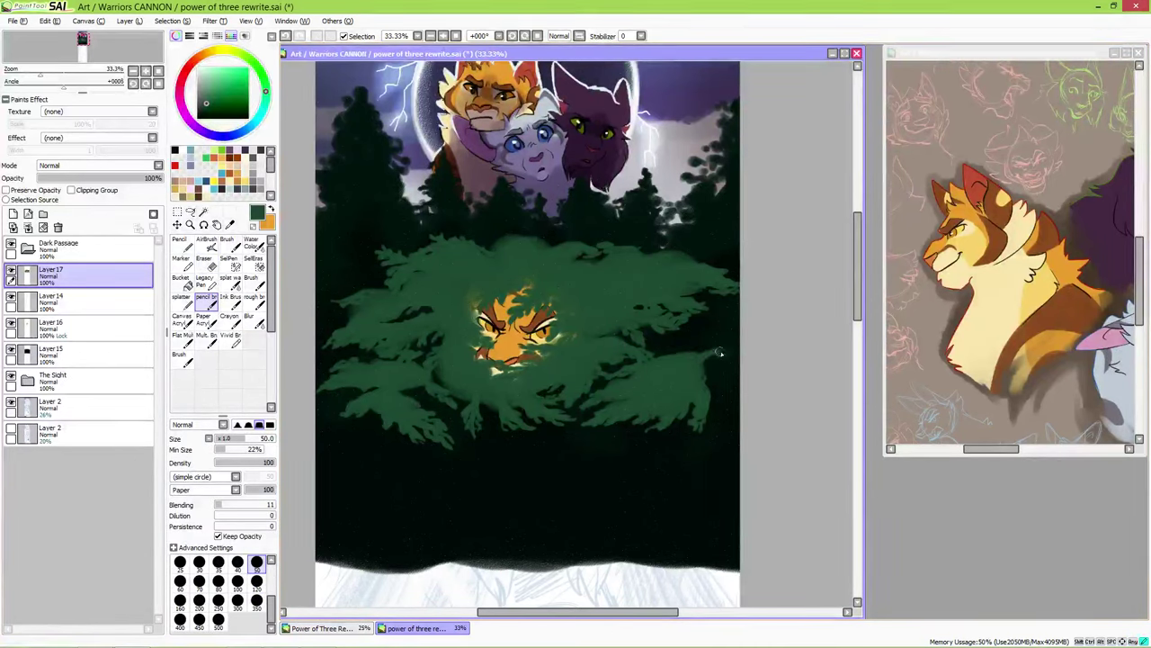
{"action": "key", "text": "e"}
{"action": "left_click_drag", "start_coordinate": [544, 232], "coordinate": [497, 246]}
{"action": "key", "text": "e"}
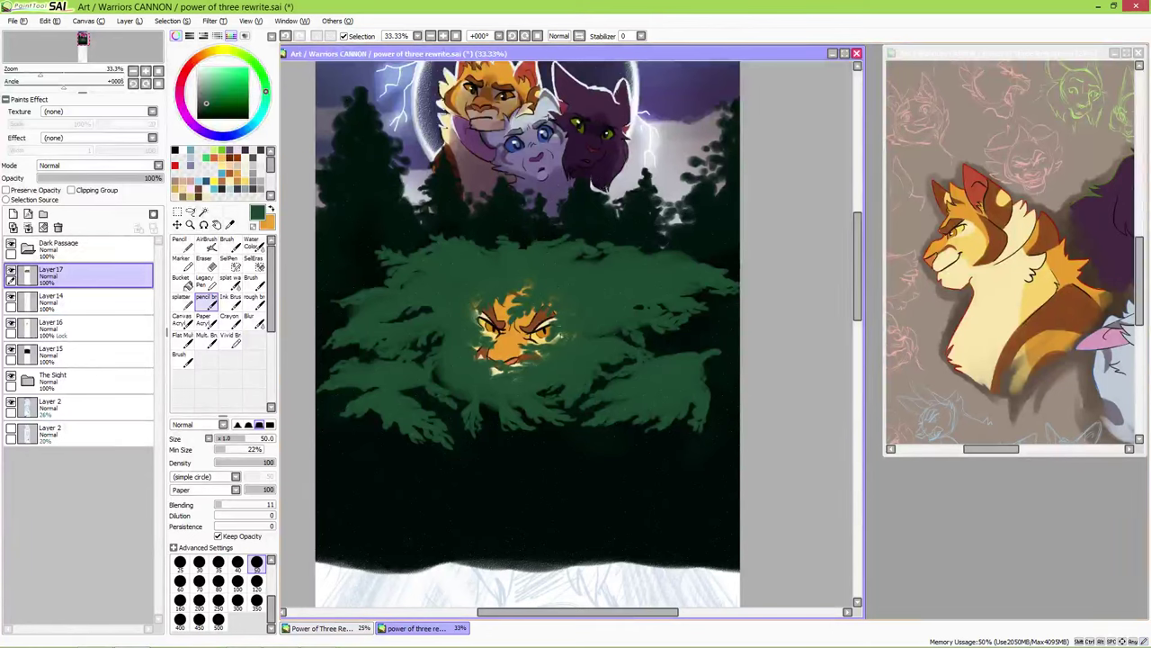
- Paint darker green shadow shapes within the foliage above, beside and below the cat's face
{"action": "left_click", "coordinate": [557, 335], "text": "alt"}
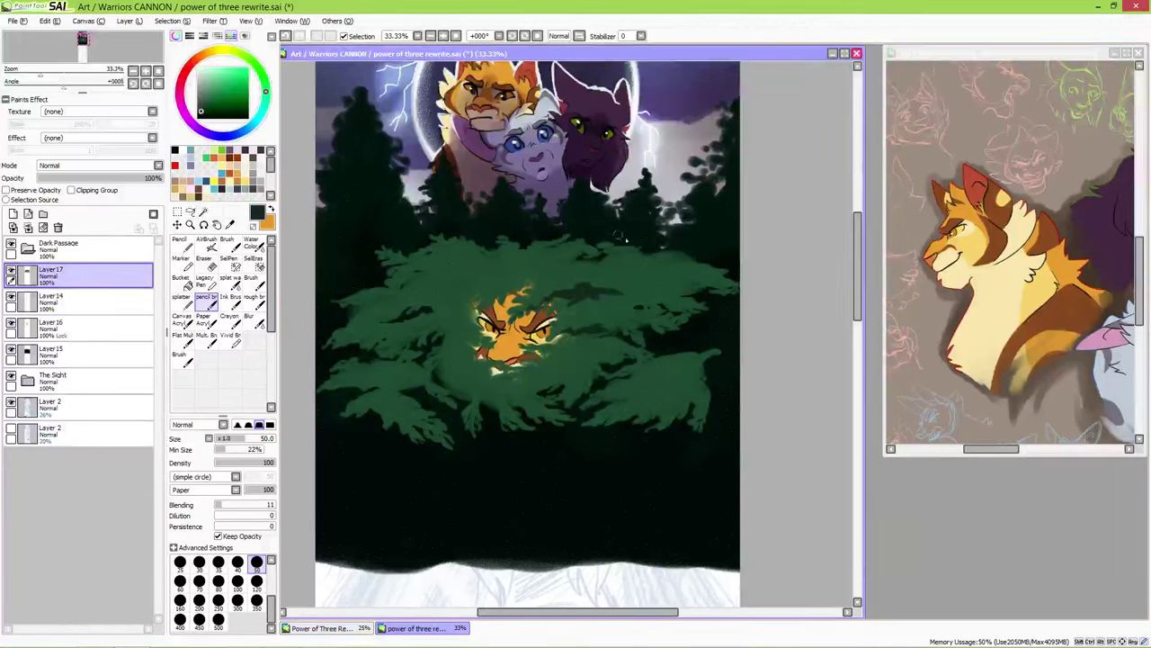
{"action": "mouse_move", "coordinate": [450, 358]}
{"action": "left_mouse_down"}
{"action": "mouse_move", "coordinate": [442, 385]}
{"action": "mouse_move", "coordinate": [491, 407]}
{"action": "mouse_move", "coordinate": [519, 375]}
{"action": "mouse_move", "coordinate": [503, 398]}
{"action": "mouse_move", "coordinate": [527, 410]}
{"action": "mouse_move", "coordinate": [543, 364]}
{"action": "mouse_move", "coordinate": [514, 385]}
{"action": "mouse_move", "coordinate": [517, 398]}
{"action": "mouse_move", "coordinate": [471, 379]}
{"action": "left_mouse_up"}
{"action": "mouse_move", "coordinate": [471, 294]}
{"action": "left_mouse_down"}
{"action": "mouse_move", "coordinate": [501, 278]}
{"action": "mouse_move", "coordinate": [462, 297]}
{"action": "left_mouse_up"}
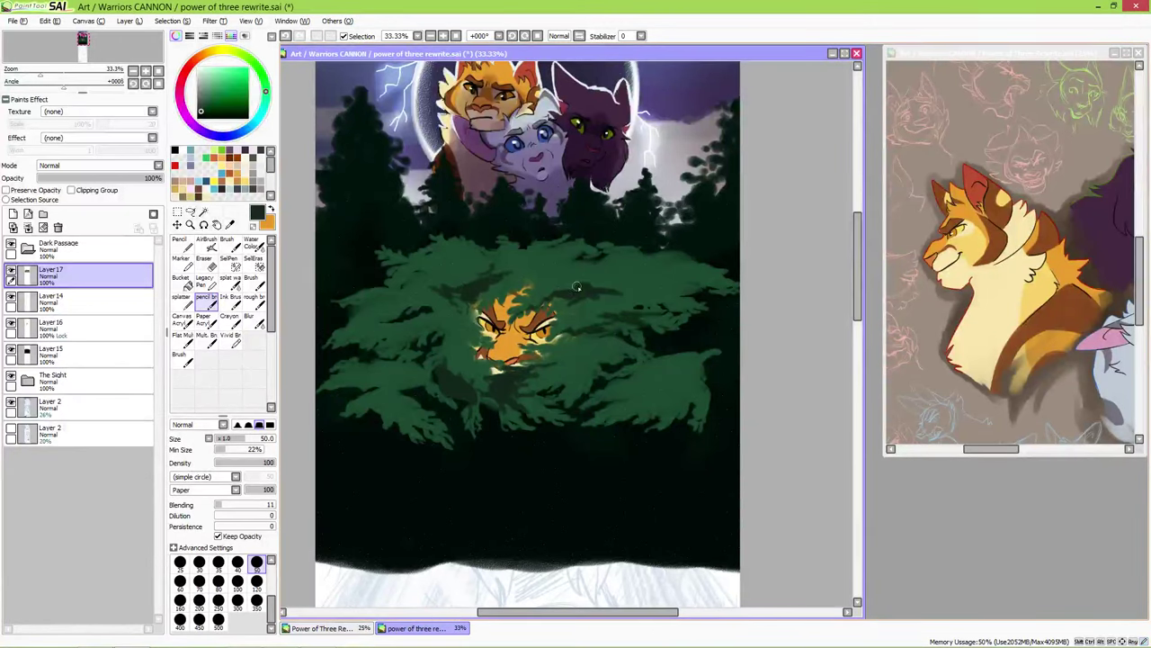
- Lock the foliage layer's opacity and shade its outer areas dark with the Water Color brush, refining at size 120
{"action": "key", "text": "p"}
{"action": "key", "text": "c"}
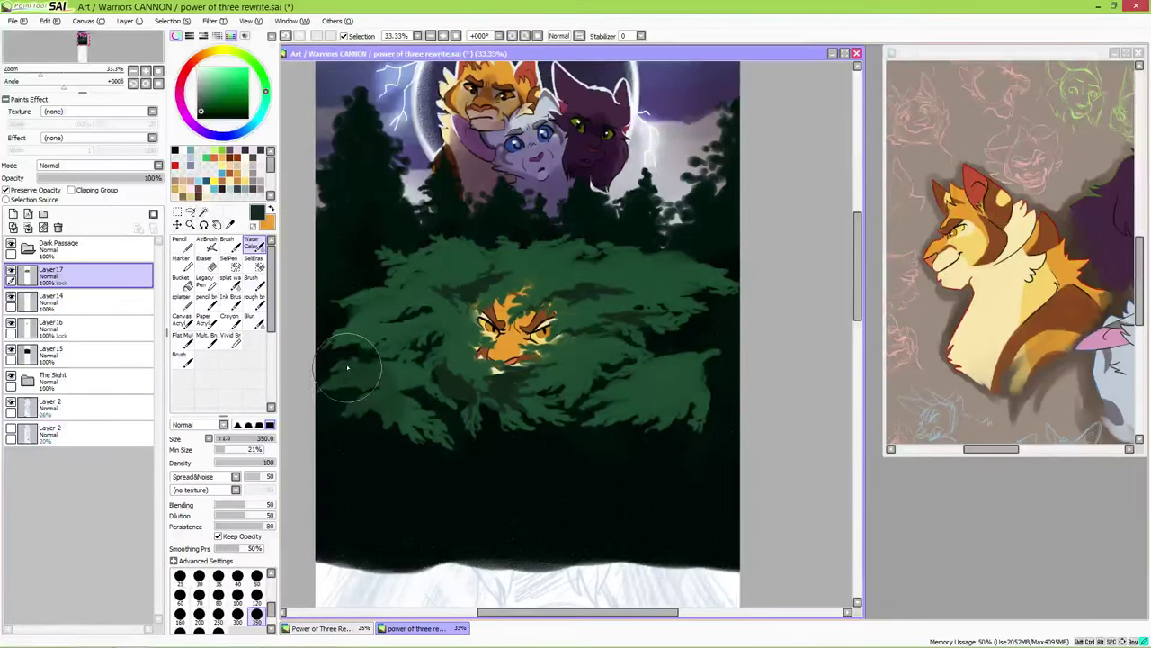
{"action": "key", "text": "bracketleft"}
{"action": "key", "text": "bracketleft"}
{"action": "key", "text": "bracketleft"}
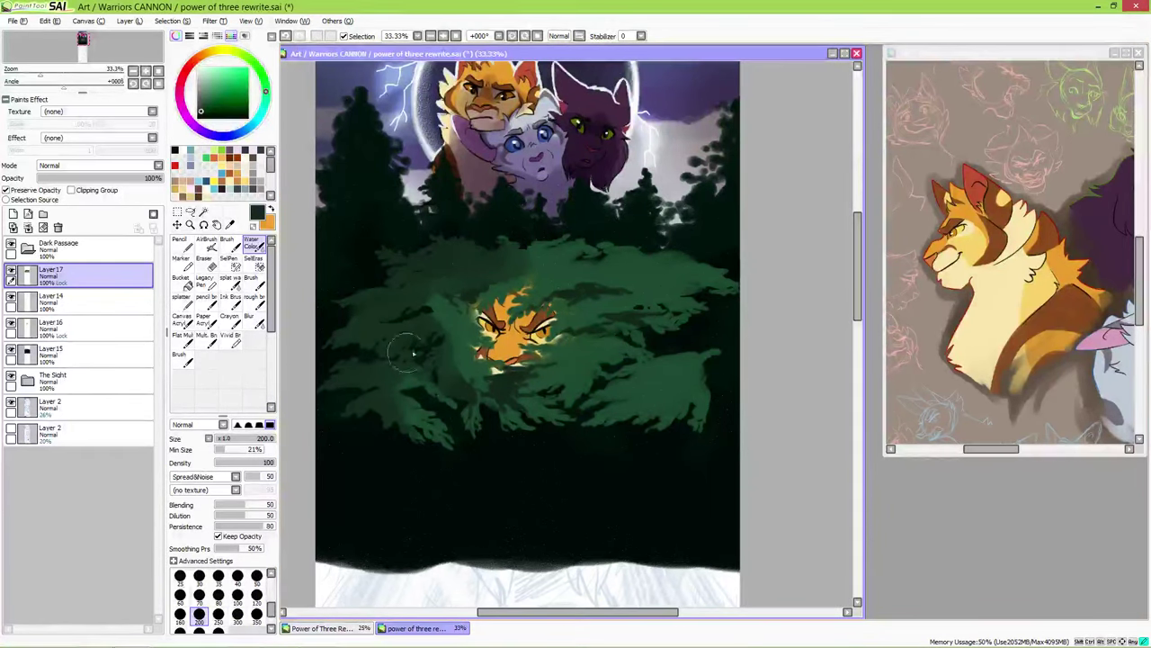
{"action": "left_click", "coordinate": [257, 596]}
{"action": "mouse_move", "coordinate": [493, 379]}
{"action": "left_mouse_down"}
{"action": "mouse_move", "coordinate": [529, 419]}
{"action": "mouse_move", "coordinate": [492, 408]}
{"action": "mouse_move", "coordinate": [543, 441]}
{"action": "mouse_move", "coordinate": [402, 415]}
{"action": "mouse_move", "coordinate": [631, 440]}
{"action": "mouse_move", "coordinate": [635, 409]}
{"action": "mouse_move", "coordinate": [692, 389]}
{"action": "mouse_move", "coordinate": [724, 348]}
{"action": "mouse_move", "coordinate": [659, 401]}
{"action": "mouse_move", "coordinate": [672, 258]}
{"action": "mouse_move", "coordinate": [521, 243]}
{"action": "mouse_move", "coordinate": [619, 272]}
{"action": "mouse_move", "coordinate": [651, 292]}
{"action": "mouse_move", "coordinate": [590, 287]}
{"action": "mouse_move", "coordinate": [635, 292]}
{"action": "mouse_move", "coordinate": [689, 323]}
{"action": "mouse_move", "coordinate": [731, 291]}
{"action": "mouse_move", "coordinate": [610, 248]}
{"action": "mouse_move", "coordinate": [539, 245]}
{"action": "mouse_move", "coordinate": [659, 313]}
{"action": "mouse_move", "coordinate": [609, 319]}
{"action": "left_mouse_up"}
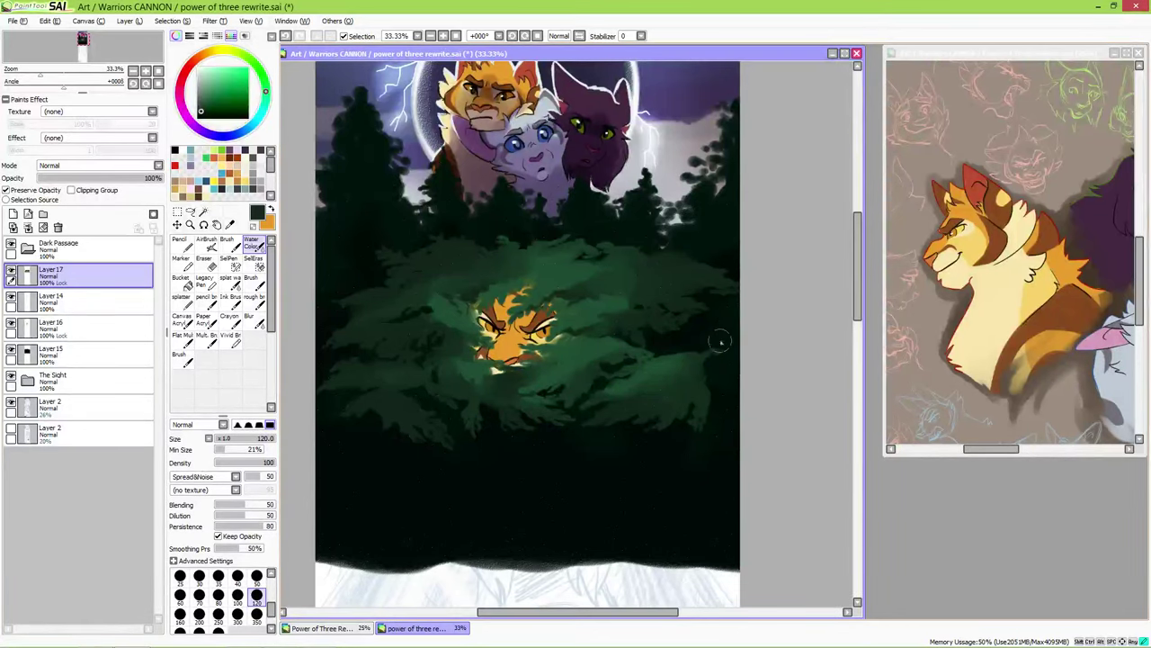
- Paint light teal-green leaf highlights around the cat's face and across the lower foliage with the pencil brush at size 50
{"action": "left_click", "coordinate": [479, 396], "text": "alt"}
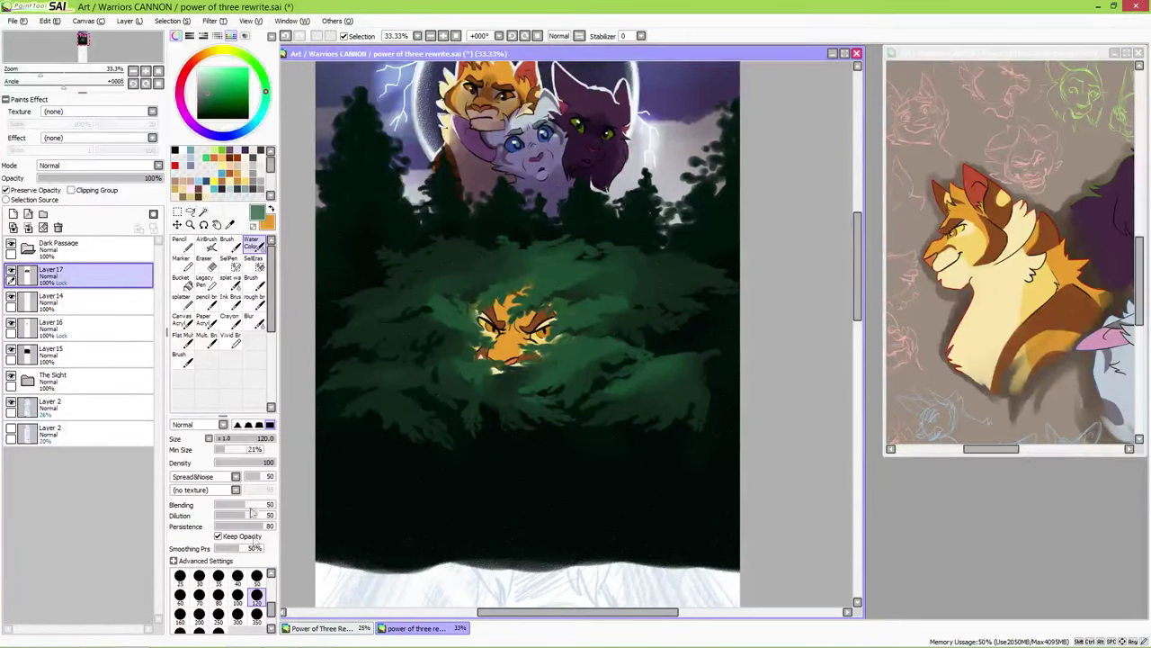
{"action": "left_click", "coordinate": [206, 297]}
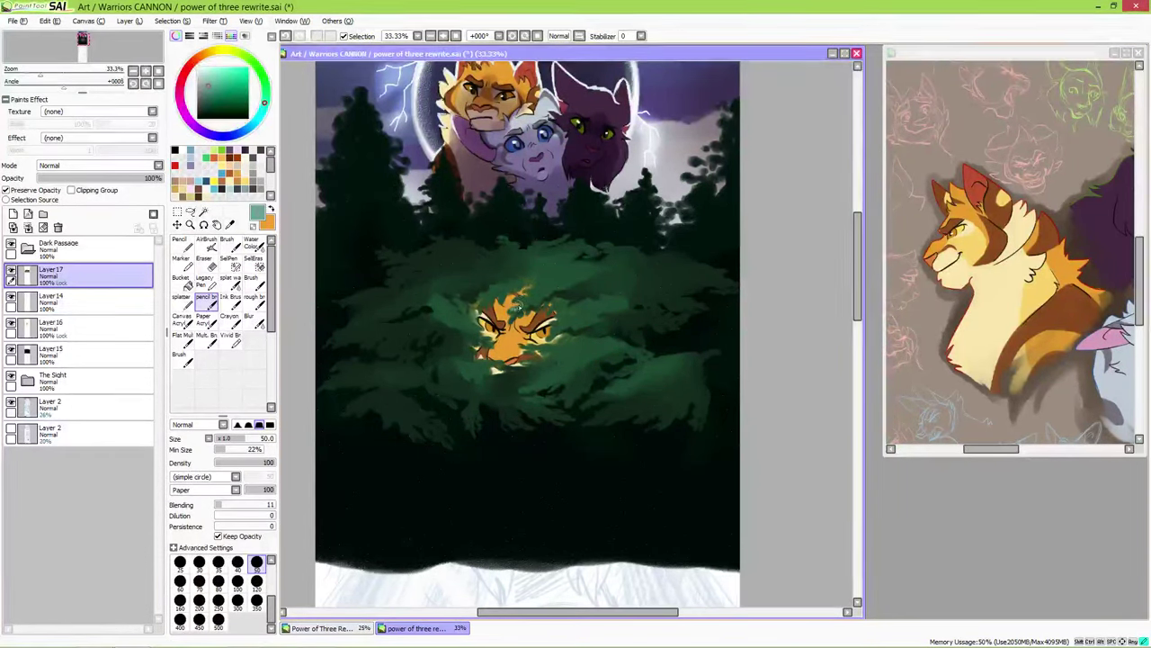
{"action": "mouse_move", "coordinate": [494, 341]}
{"action": "left_mouse_down"}
{"action": "mouse_move", "coordinate": [455, 319]}
{"action": "mouse_move", "coordinate": [450, 302]}
{"action": "left_mouse_up"}
{"action": "mouse_move", "coordinate": [527, 340]}
{"action": "left_mouse_down"}
{"action": "mouse_move", "coordinate": [523, 293]}
{"action": "mouse_move", "coordinate": [544, 275]}
{"action": "mouse_move", "coordinate": [576, 275]}
{"action": "mouse_move", "coordinate": [557, 283]}
{"action": "mouse_move", "coordinate": [562, 348]}
{"action": "left_mouse_up"}
{"action": "left_click", "coordinate": [211, 88]}
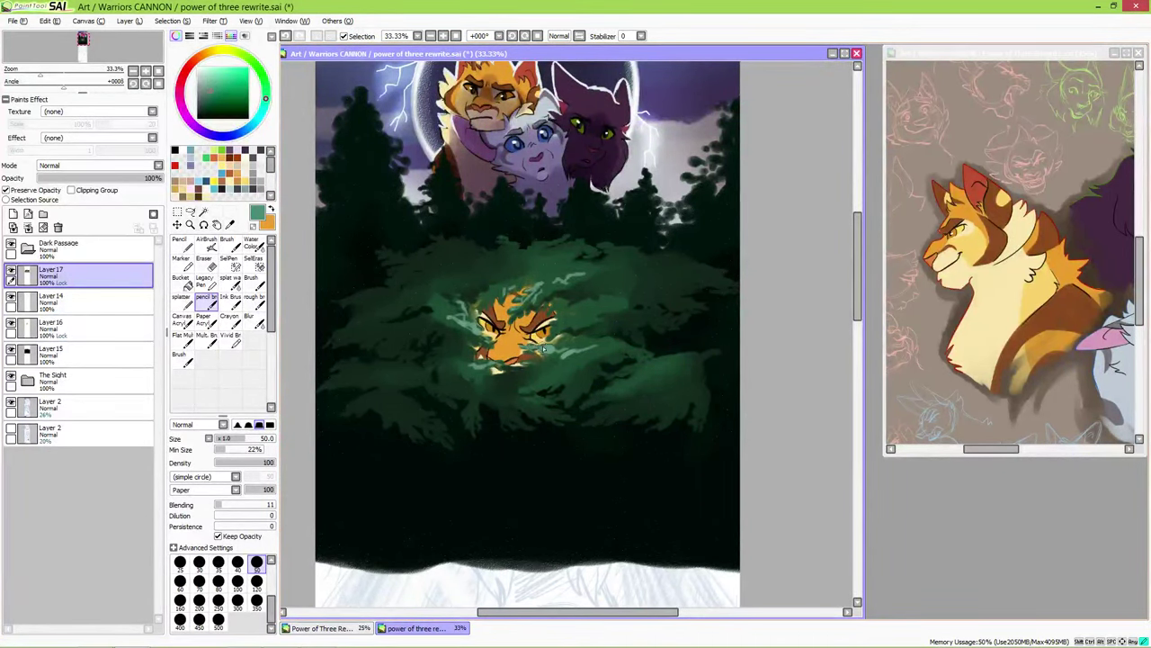
{"action": "left_click_drag", "start_coordinate": [528, 300], "coordinate": [542, 287]}
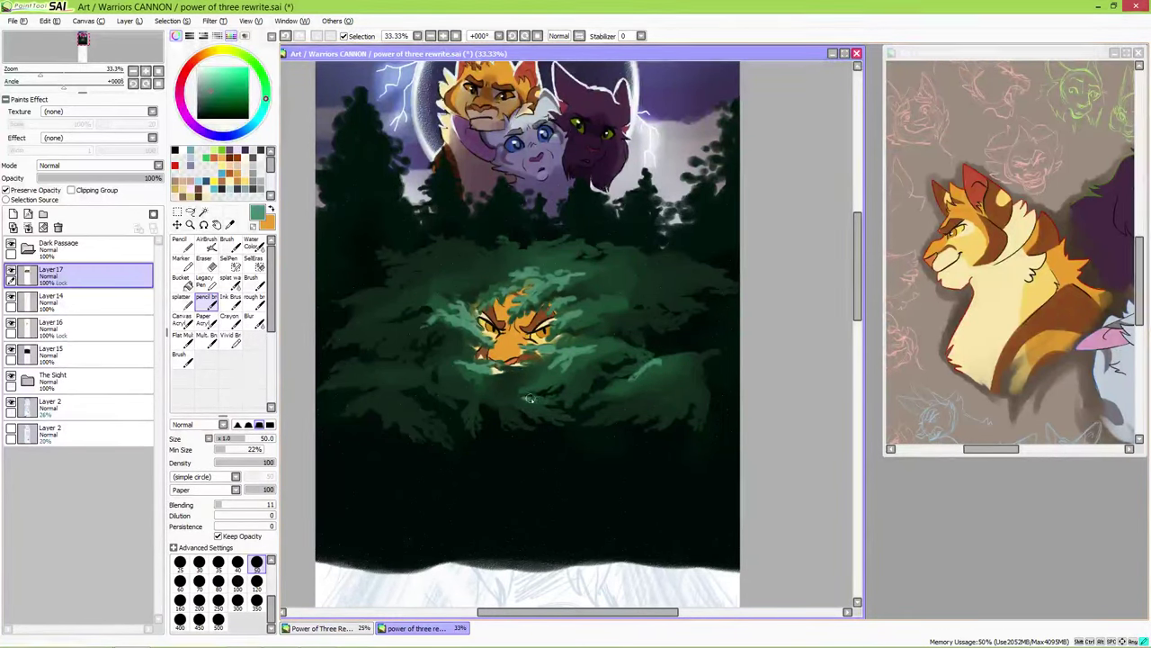
{"action": "scroll", "coordinate": [661, 360], "scroll_direction": "down", "scroll_amount": 1}
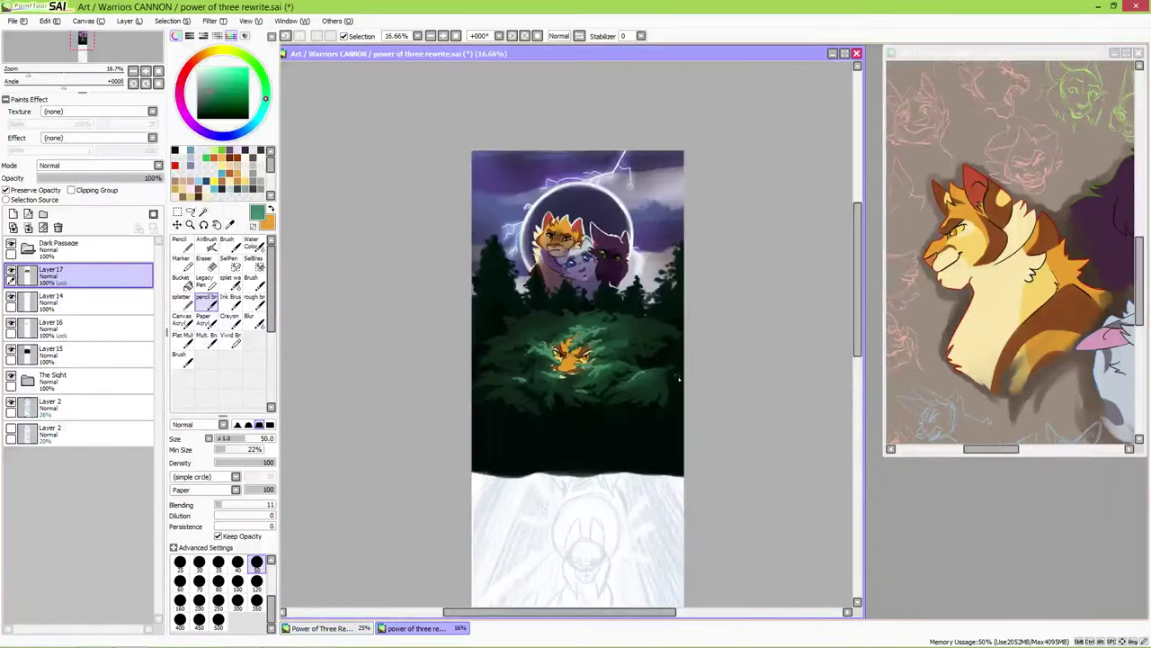
{"action": "scroll", "coordinate": [658, 411], "scroll_direction": "up", "scroll_amount": 3}
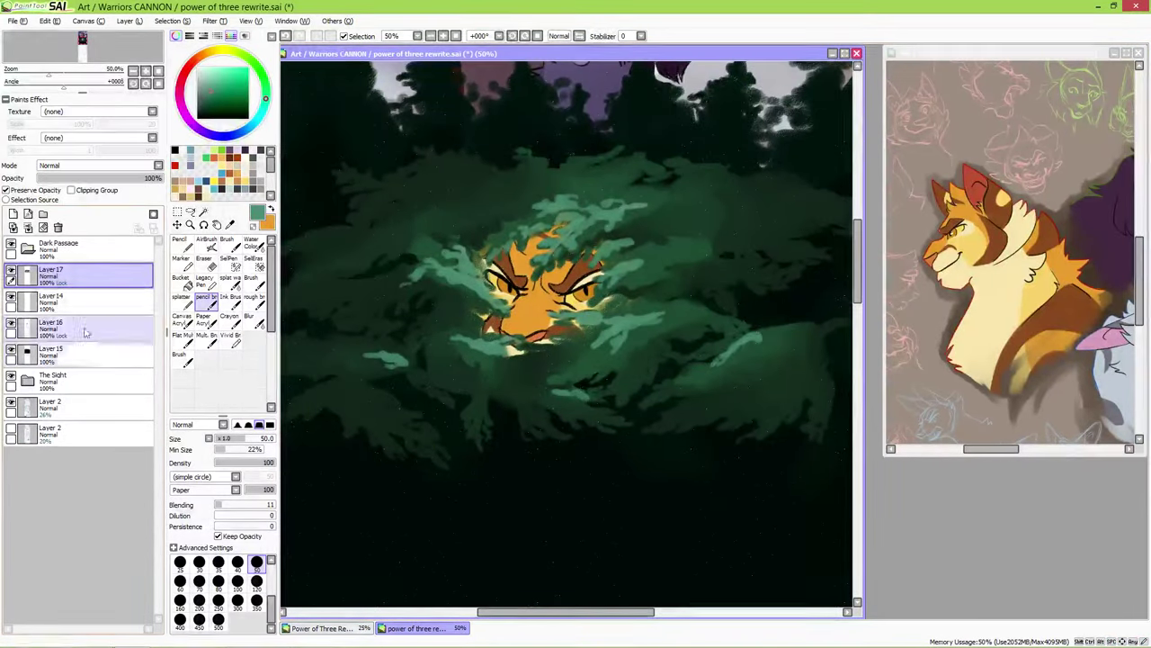
{"action": "scroll", "coordinate": [584, 359], "scroll_direction": "down", "scroll_amount": 2}
{"action": "key", "text": "ctrl+t"}
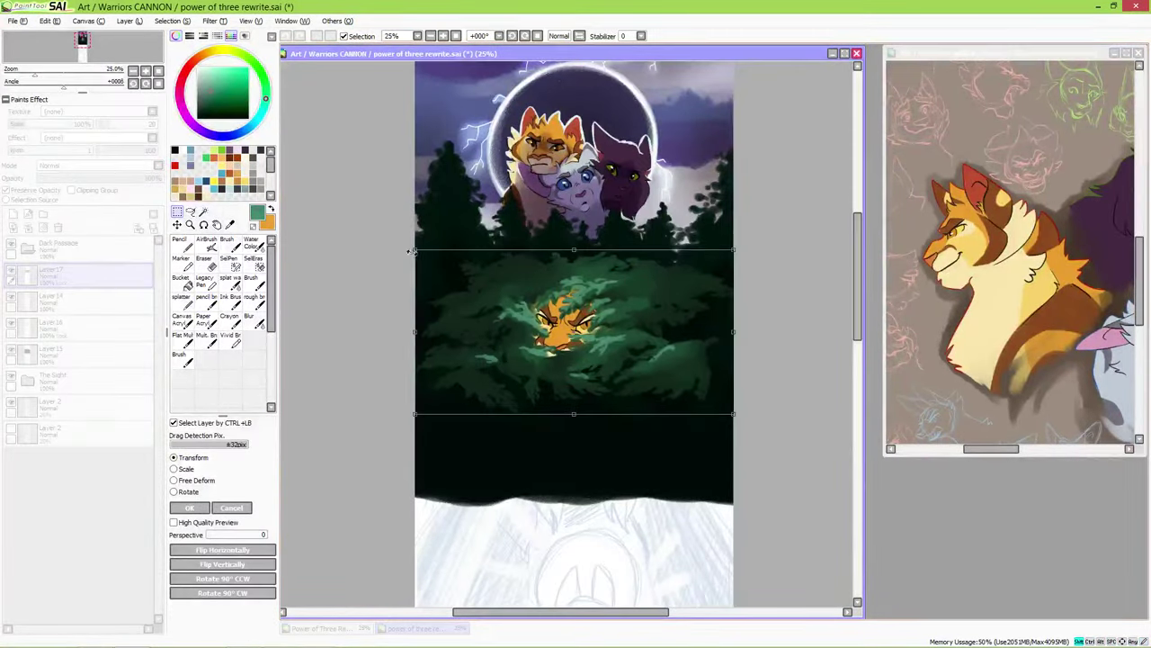
{"action": "left_click", "coordinate": [231, 507]}
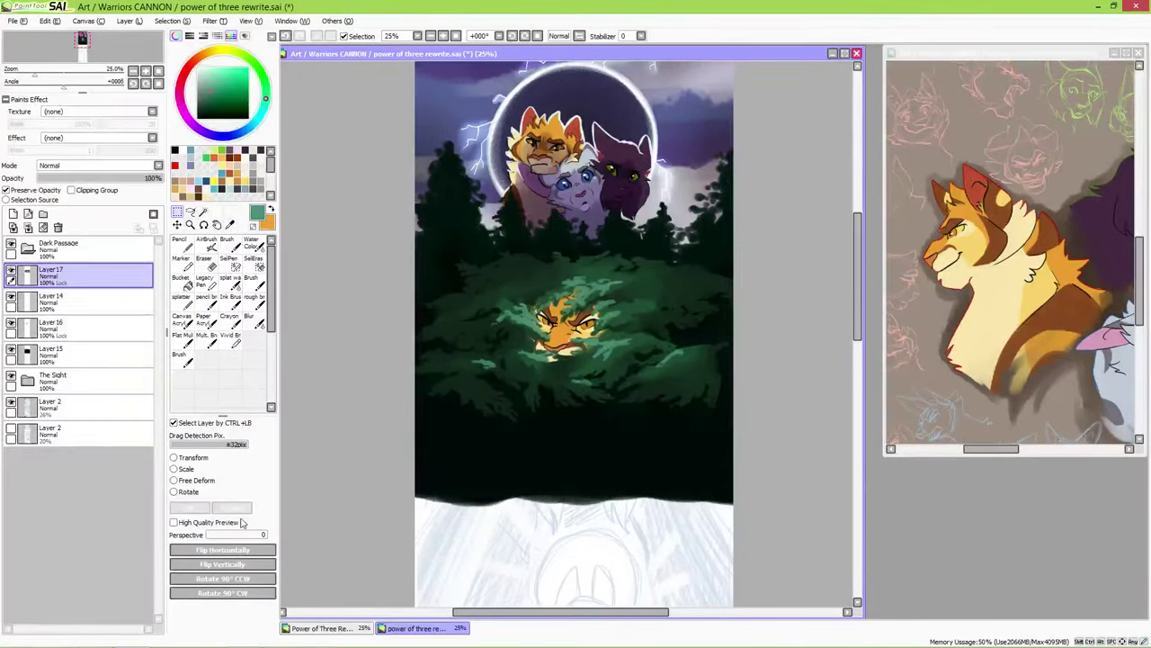
- Add a new layer in Multiply mode, clipped to the cat's colour layer, directly beneath the line art
{"action": "left_click", "coordinate": [13, 214]}
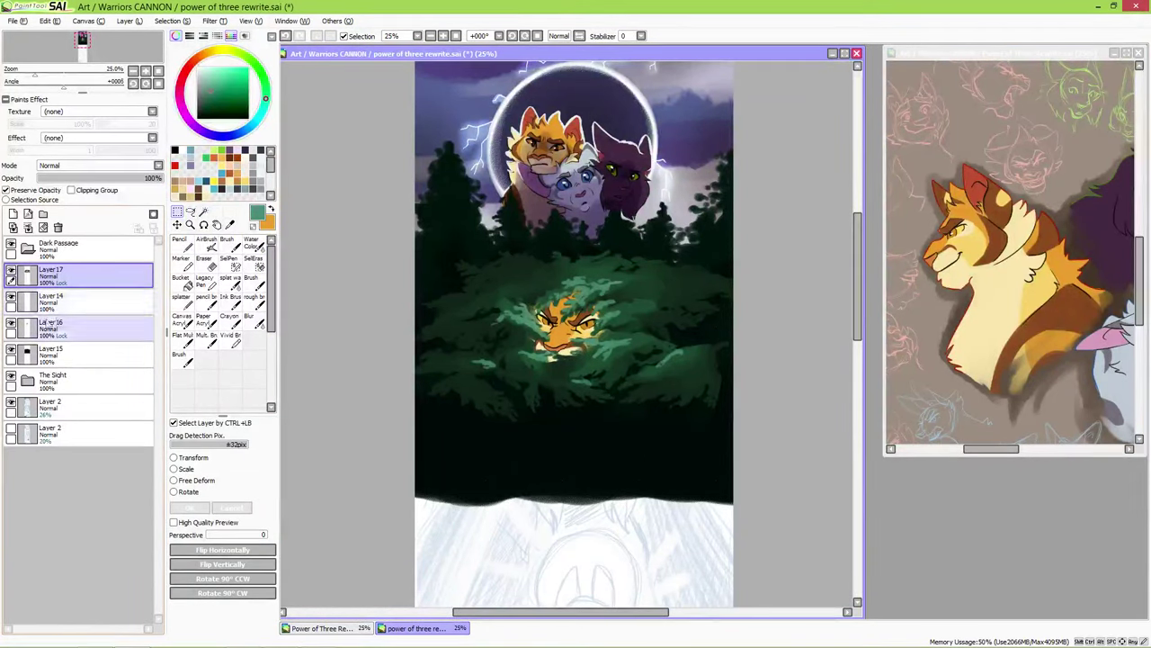
{"action": "left_click_drag", "start_coordinate": [90, 275], "coordinate": [123, 302]}
{"action": "left_click", "coordinate": [99, 165]}
{"action": "left_click", "coordinate": [99, 178]}
{"action": "left_click", "coordinate": [257, 118]}
{"action": "left_click", "coordinate": [71, 190]}
{"action": "left_click", "coordinate": [183, 241]}
{"action": "left_click_drag", "start_coordinate": [90, 302], "coordinate": [90, 334]}
- Cover the cat's face with a pale teal Multiply tint using the Pencil at size 500
{"action": "left_click", "coordinate": [209, 77]}
{"action": "left_click", "coordinate": [218, 615]}
{"action": "left_click_drag", "start_coordinate": [539, 301], "coordinate": [585, 355]}
{"action": "left_click_drag", "start_coordinate": [581, 315], "coordinate": [607, 335]}
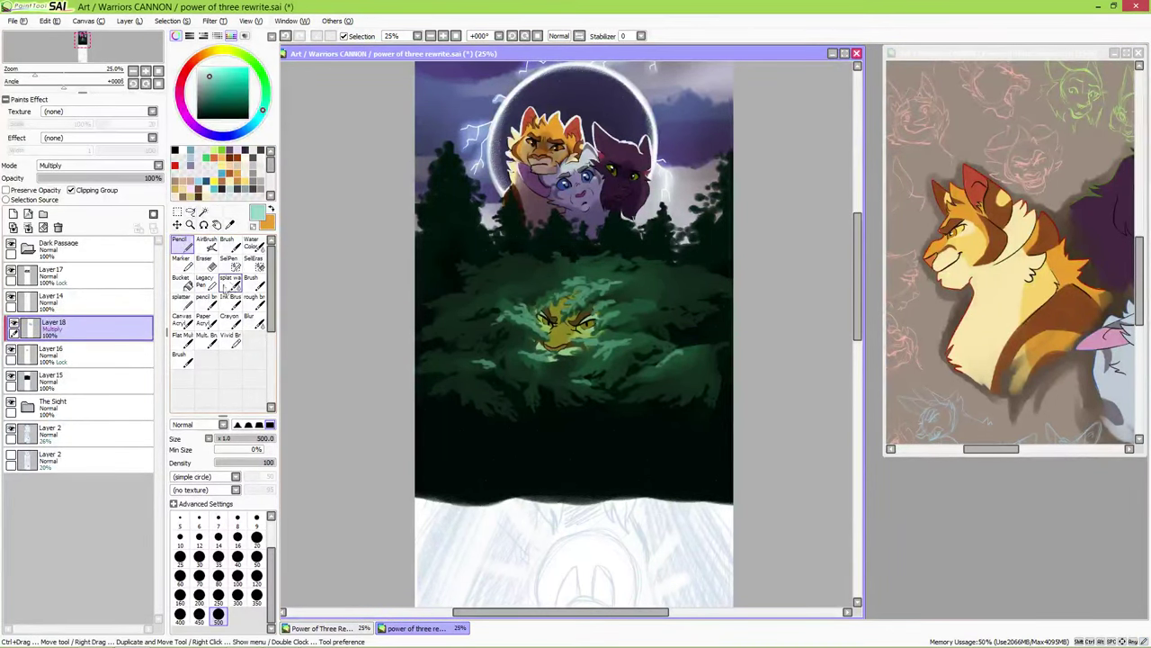
- Shade the cat's face and forehead fur with a darker teal on the Multiply layer, using Pencil sizes 120 and 50
{"action": "left_click", "coordinate": [256, 575]}
{"action": "mouse_move", "coordinate": [580, 319]}
{"action": "left_mouse_down"}
{"action": "mouse_move", "coordinate": [553, 319]}
{"action": "mouse_move", "coordinate": [540, 346]}
{"action": "mouse_move", "coordinate": [579, 349]}
{"action": "mouse_move", "coordinate": [563, 333]}
{"action": "mouse_move", "coordinate": [597, 347]}
{"action": "left_mouse_up"}
{"action": "left_click", "coordinate": [532, 328], "text": "alt"}
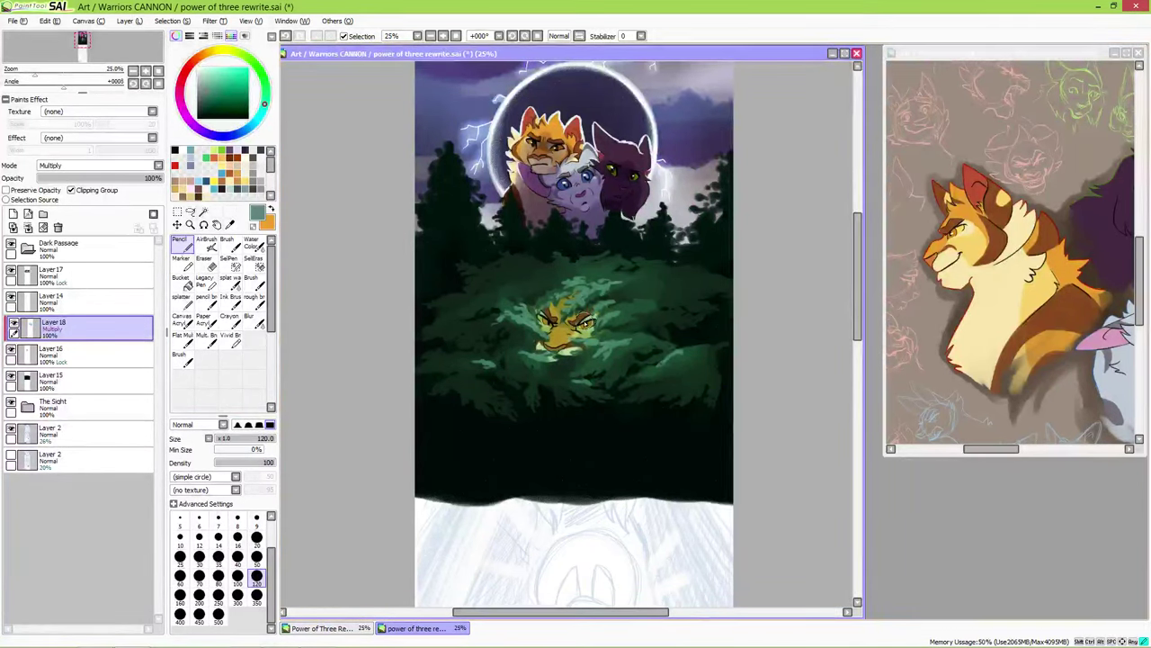
{"action": "left_click", "coordinate": [256, 557]}
{"action": "scroll", "coordinate": [599, 345], "scroll_direction": "up", "scroll_amount": 3}
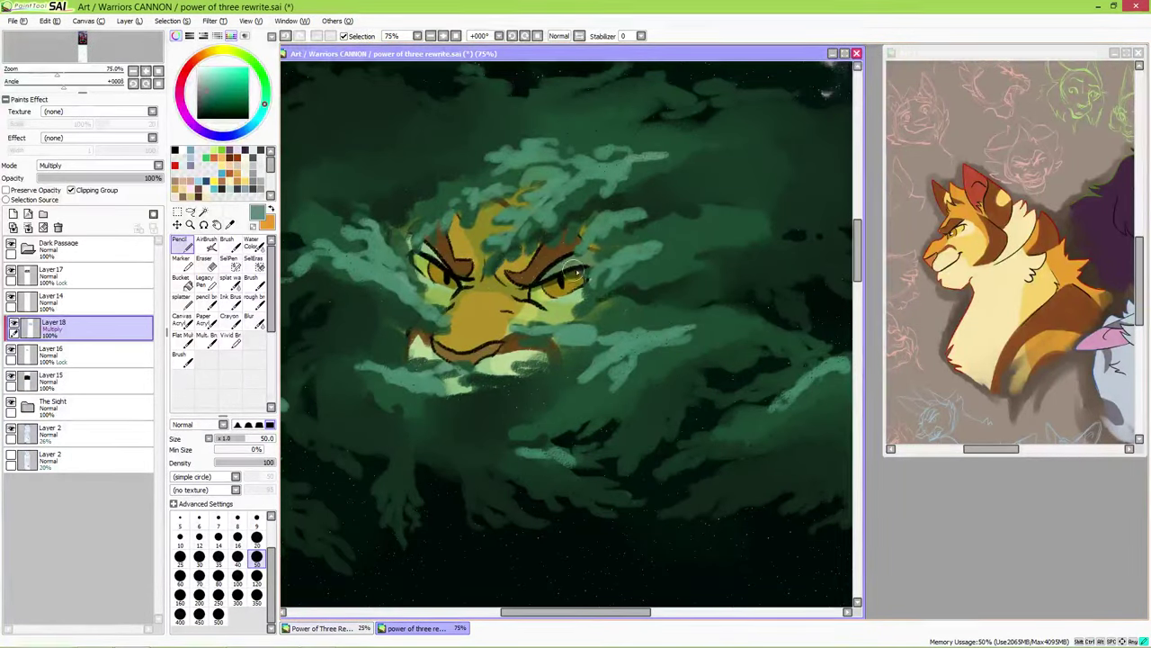
{"action": "mouse_move", "coordinate": [419, 240]}
{"action": "left_mouse_down"}
{"action": "mouse_move", "coordinate": [463, 283]}
{"action": "mouse_move", "coordinate": [490, 274]}
{"action": "mouse_move", "coordinate": [507, 294]}
{"action": "mouse_move", "coordinate": [535, 293]}
{"action": "left_mouse_up"}
{"action": "mouse_move", "coordinate": [434, 202]}
{"action": "left_mouse_down"}
{"action": "mouse_move", "coordinate": [532, 194]}
{"action": "mouse_move", "coordinate": [487, 232]}
{"action": "left_mouse_up"}
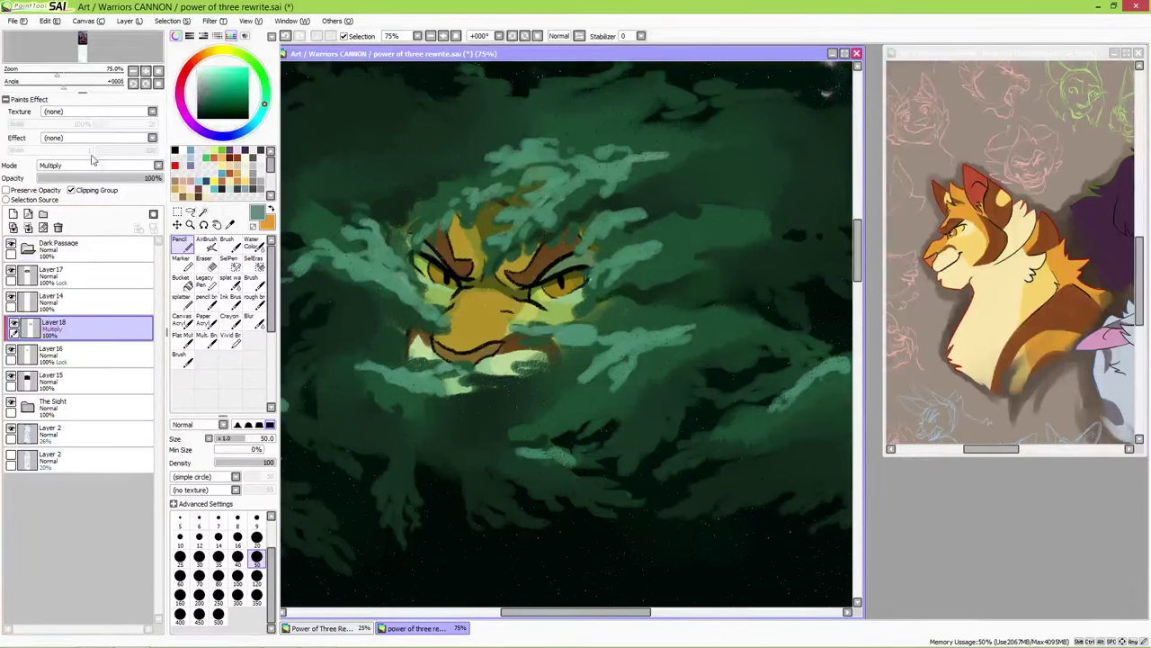
- Lock the line art layer's opacity and recolour the pupils bright red and the facial lines dark red
{"action": "left_click", "coordinate": [54, 301]}
{"action": "left_click", "coordinate": [13, 326]}
{"action": "left_click", "coordinate": [11, 303]}
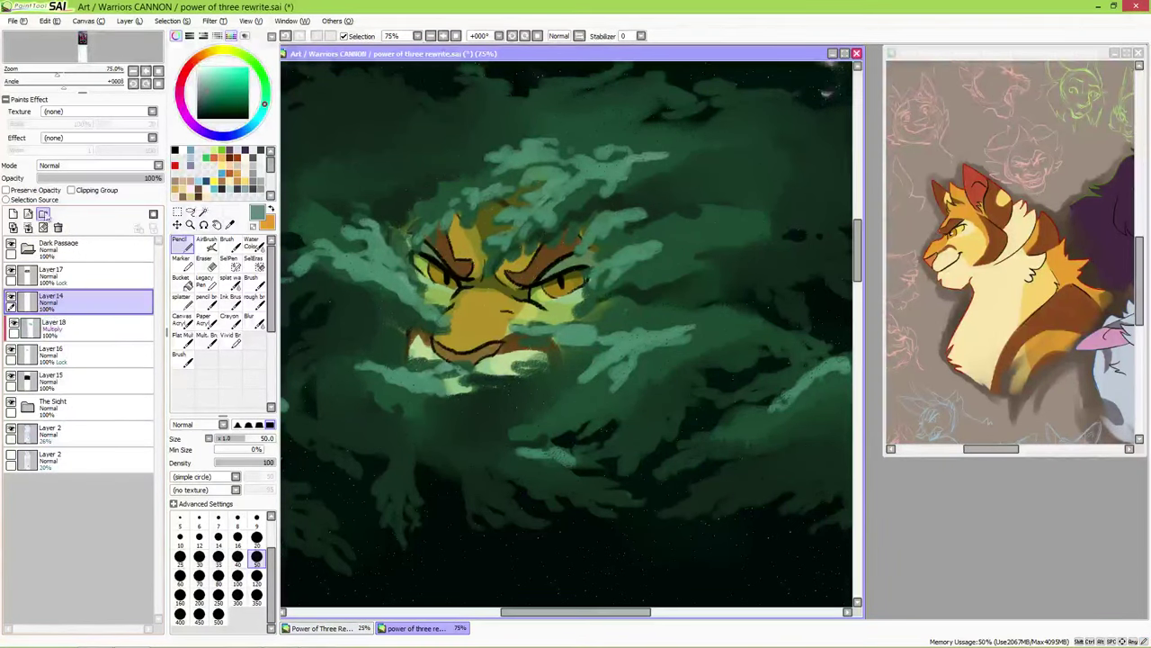
{"action": "left_click", "coordinate": [5, 190]}
{"action": "left_click", "coordinate": [193, 61]}
{"action": "left_click_drag", "start_coordinate": [442, 276], "coordinate": [448, 282]}
{"action": "left_click_drag", "start_coordinate": [559, 281], "coordinate": [564, 285]}
{"action": "left_click", "coordinate": [225, 104]}
{"action": "mouse_move", "coordinate": [417, 252]}
{"action": "left_mouse_down"}
{"action": "mouse_move", "coordinate": [461, 271]}
{"action": "mouse_move", "coordinate": [463, 290]}
{"action": "mouse_move", "coordinate": [415, 258]}
{"action": "left_mouse_up"}
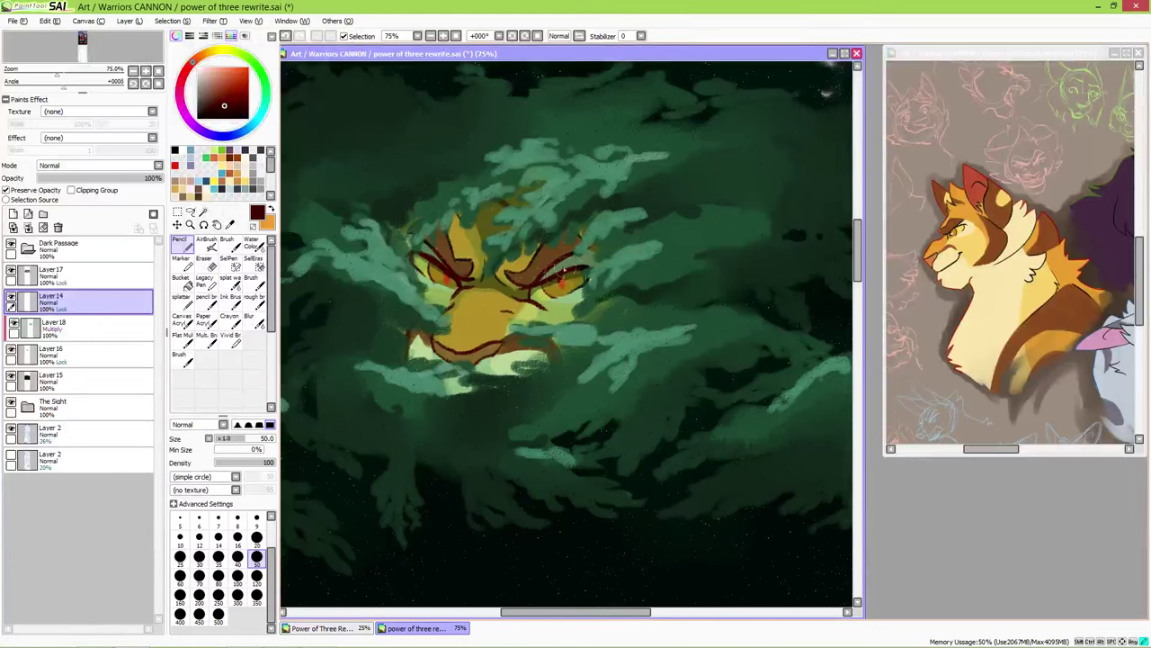
- Add a layer above the line art and paint small pale pink glints in both eyes with the Pencil at size 20
{"action": "left_click", "coordinate": [204, 69]}
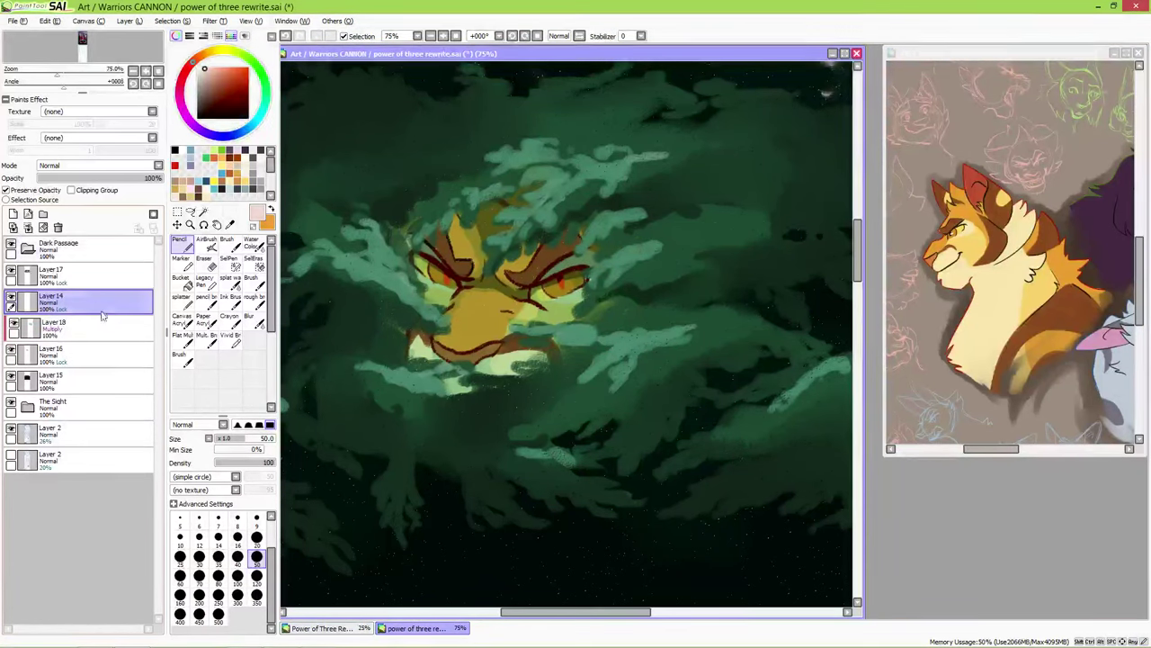
{"action": "left_click", "coordinate": [13, 213]}
{"action": "left_click", "coordinate": [257, 537]}
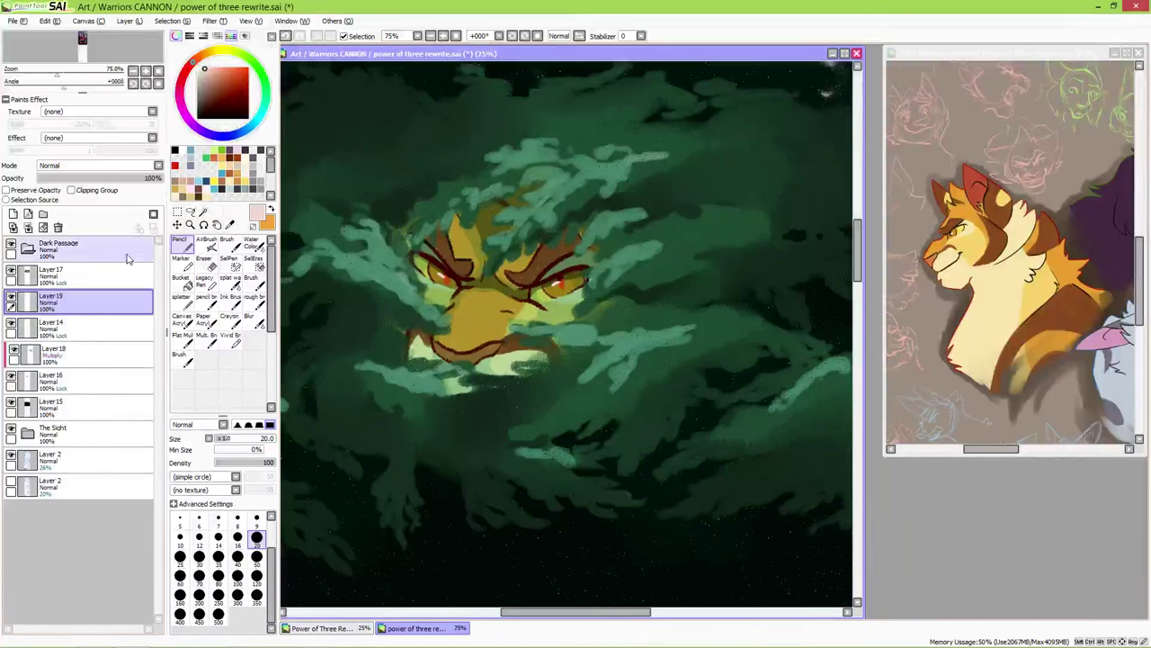
- Add a layer directly above the line art, brush a soft reddish glow around both eyes, and set its opacity to 44%
{"action": "left_click", "coordinate": [51, 323]}
{"action": "left_click", "coordinate": [14, 213]}
{"action": "left_click", "coordinate": [240, 75]}
{"action": "left_click", "coordinate": [227, 241]}
{"action": "left_click_drag", "start_coordinate": [423, 235], "coordinate": [491, 261]}
{"action": "mouse_move", "coordinate": [431, 302]}
{"action": "left_mouse_down"}
{"action": "mouse_move", "coordinate": [455, 256]}
{"action": "mouse_move", "coordinate": [441, 276]}
{"action": "left_mouse_up"}
{"action": "left_click_drag", "start_coordinate": [540, 259], "coordinate": [580, 297]}
{"action": "left_click_drag", "start_coordinate": [581, 239], "coordinate": [540, 310]}
{"action": "left_click_drag", "start_coordinate": [508, 275], "coordinate": [531, 316]}
{"action": "left_click_drag", "start_coordinate": [513, 243], "coordinate": [562, 280]}
{"action": "left_click_drag", "start_coordinate": [153, 178], "coordinate": [90, 186]}
- Strengthen the eye glow with orange-red using the Brush at size 50 and set the glow layer's opacity to 57%
{"action": "key", "text": "bracketleft"}
{"action": "key", "text": "bracketleft"}
{"action": "key", "text": "bracketleft"}
{"action": "key", "text": "bracketleft"}
{"action": "key", "text": "bracketleft"}
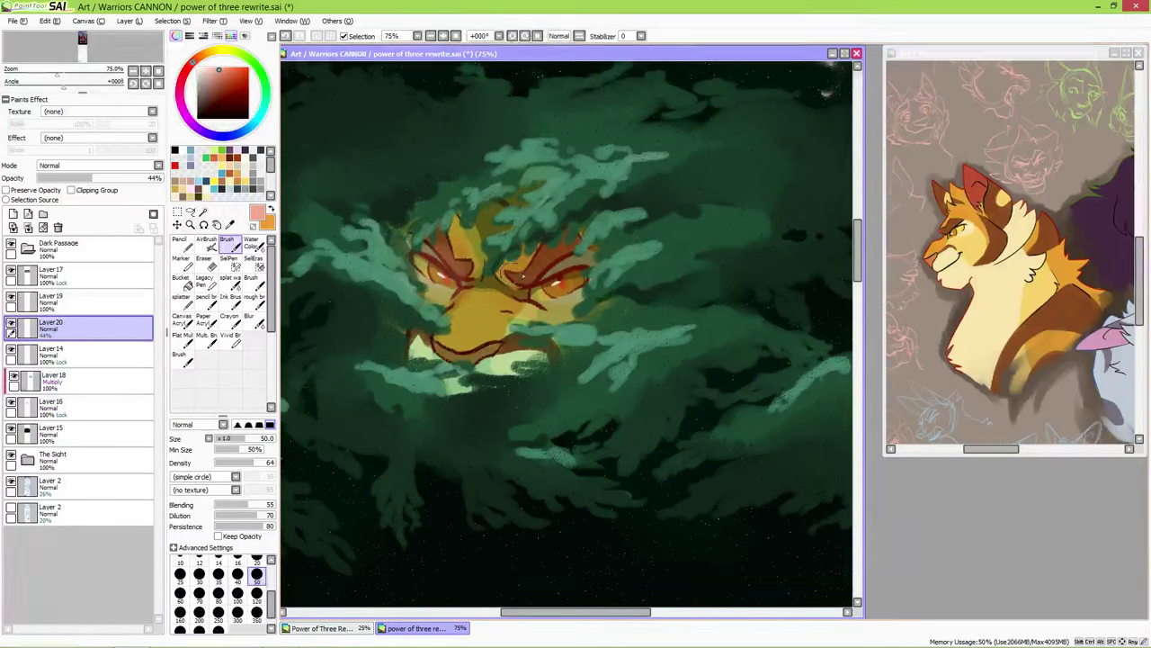
{"action": "left_click_drag", "start_coordinate": [440, 270], "coordinate": [423, 275]}
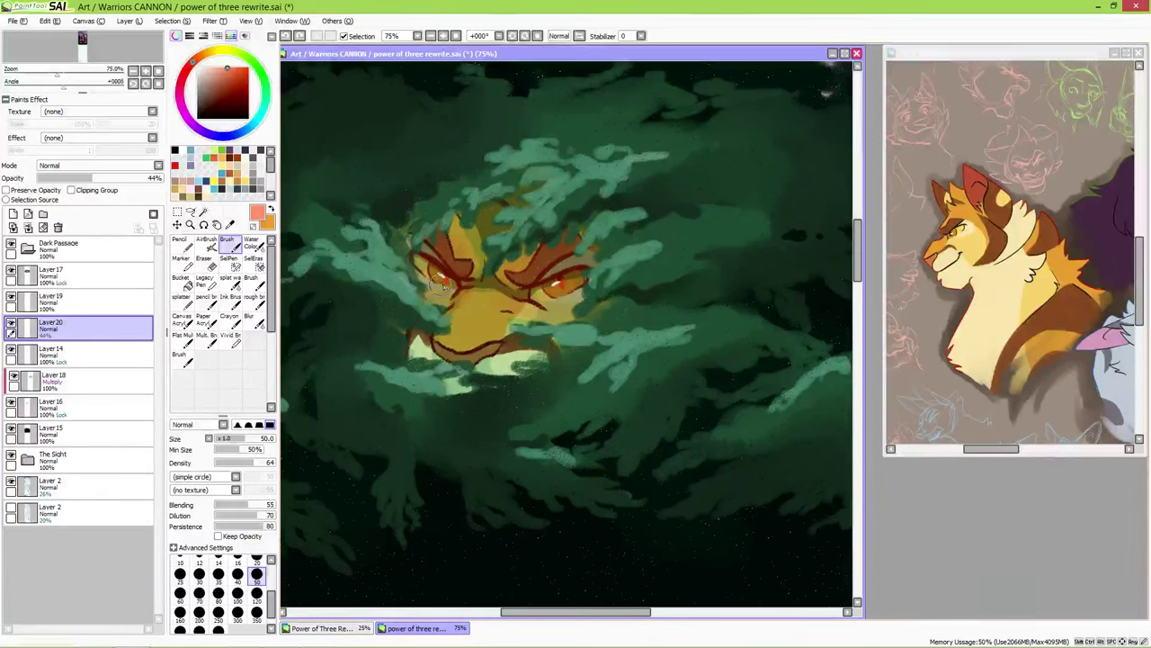
{"action": "scroll", "coordinate": [621, 429], "scroll_direction": "down", "scroll_amount": 4}
{"action": "scroll", "coordinate": [585, 387], "scroll_direction": "up", "scroll_amount": 5}
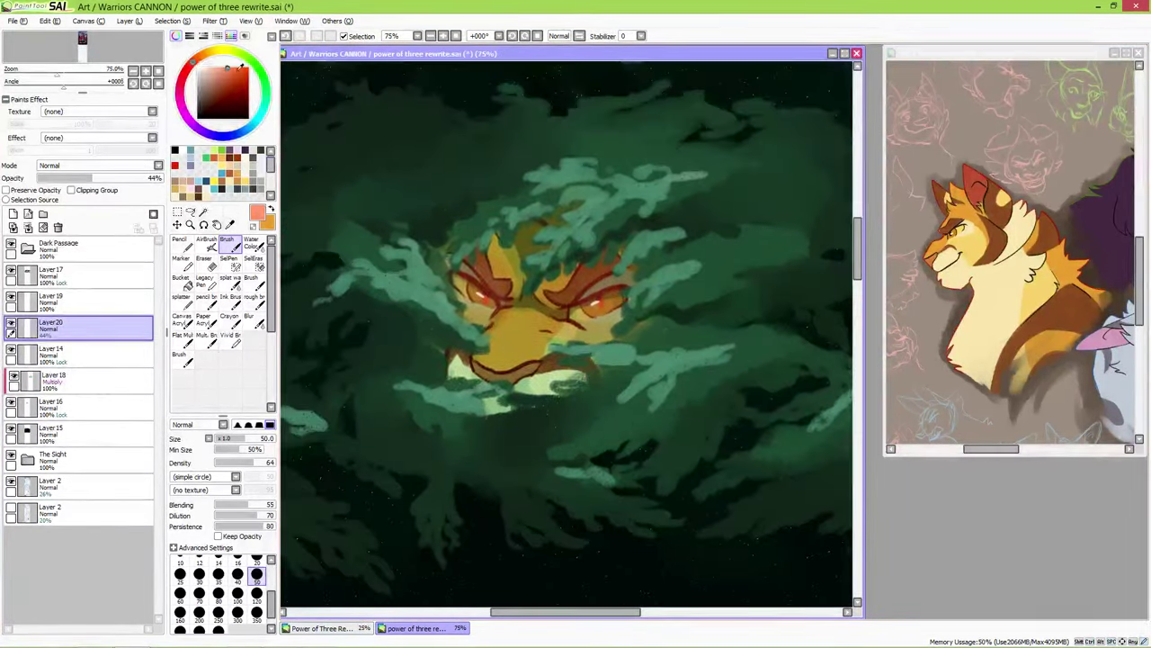
{"action": "left_click", "coordinate": [474, 302], "text": "alt"}
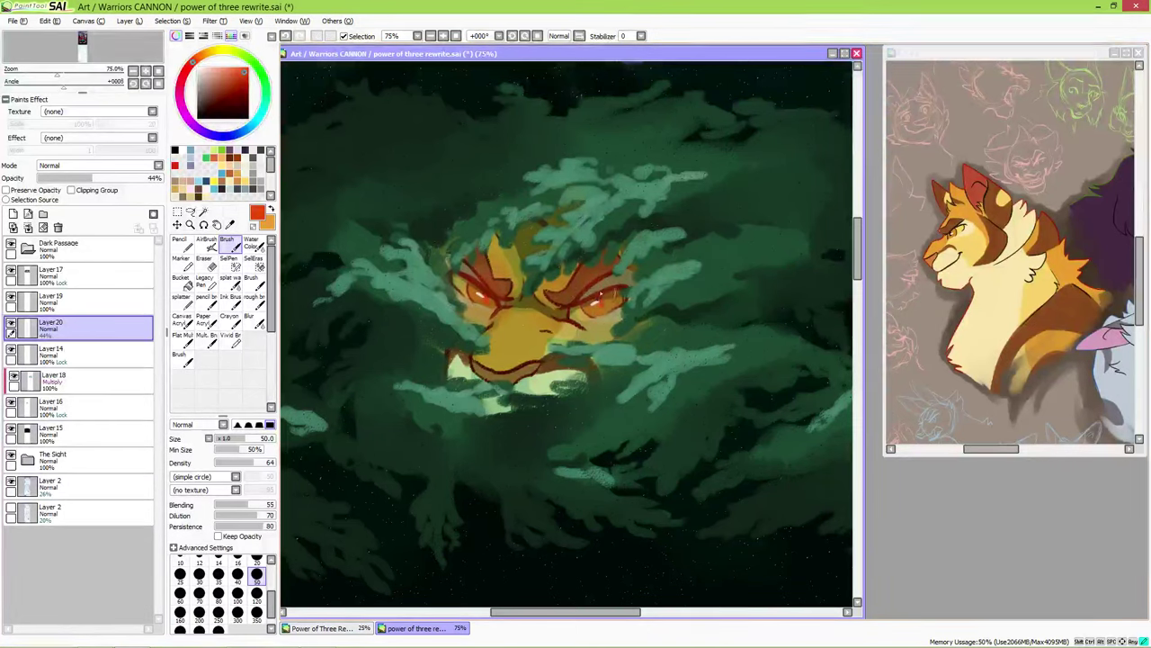
{"action": "left_click_drag", "start_coordinate": [94, 178], "coordinate": [108, 177]}
{"action": "mouse_move", "coordinate": [79, 334]}
{"action": "left_mouse_down"}
{"action": "mouse_move", "coordinate": [79, 359]}
{"action": "mouse_move", "coordinate": [79, 331]}
{"action": "left_mouse_up"}
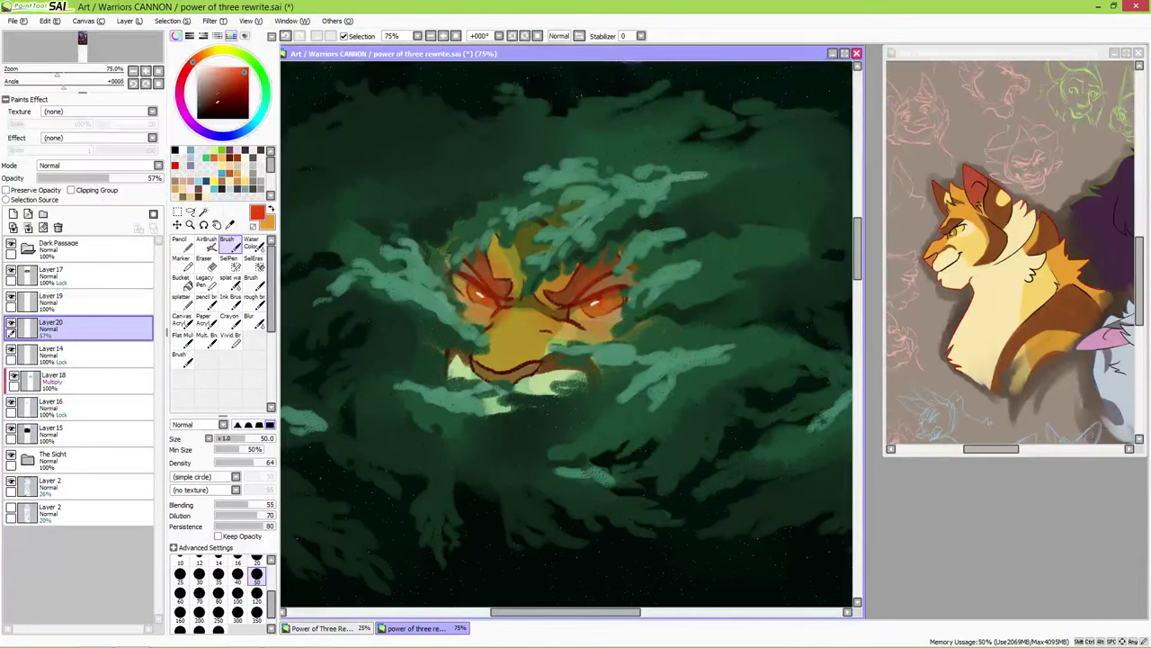
{"action": "left_click", "coordinate": [257, 315]}
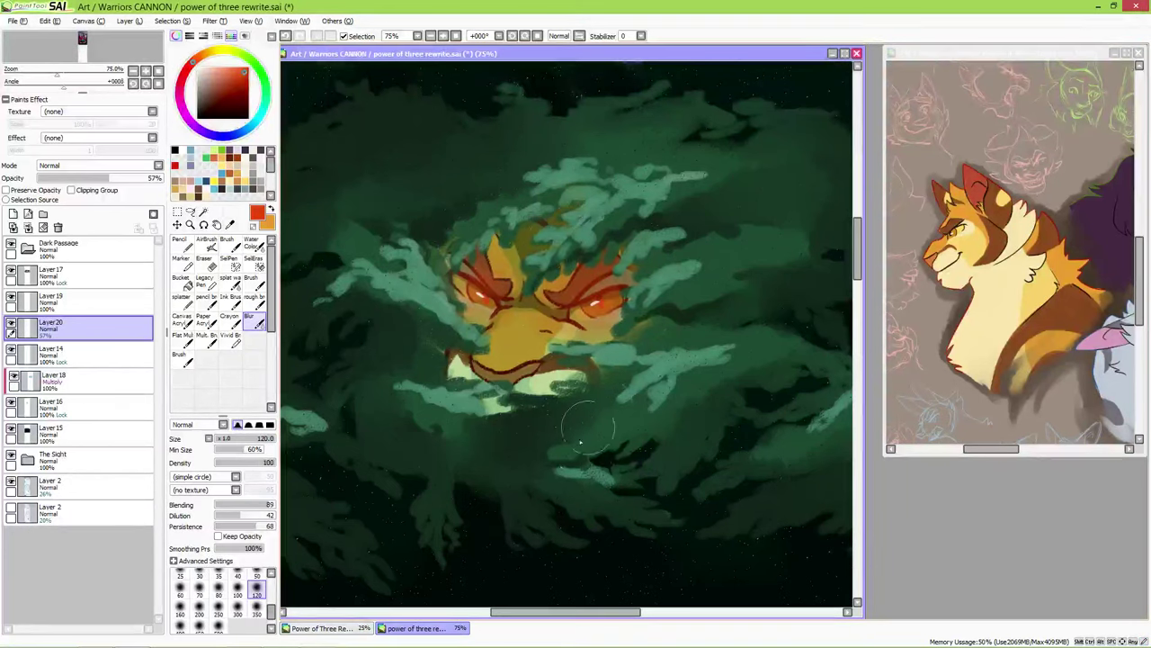
- Add a clipped layer above the foliage and paint red-orange rim light on the leaf edges around the face at size 50
{"action": "left_click", "coordinate": [180, 242]}
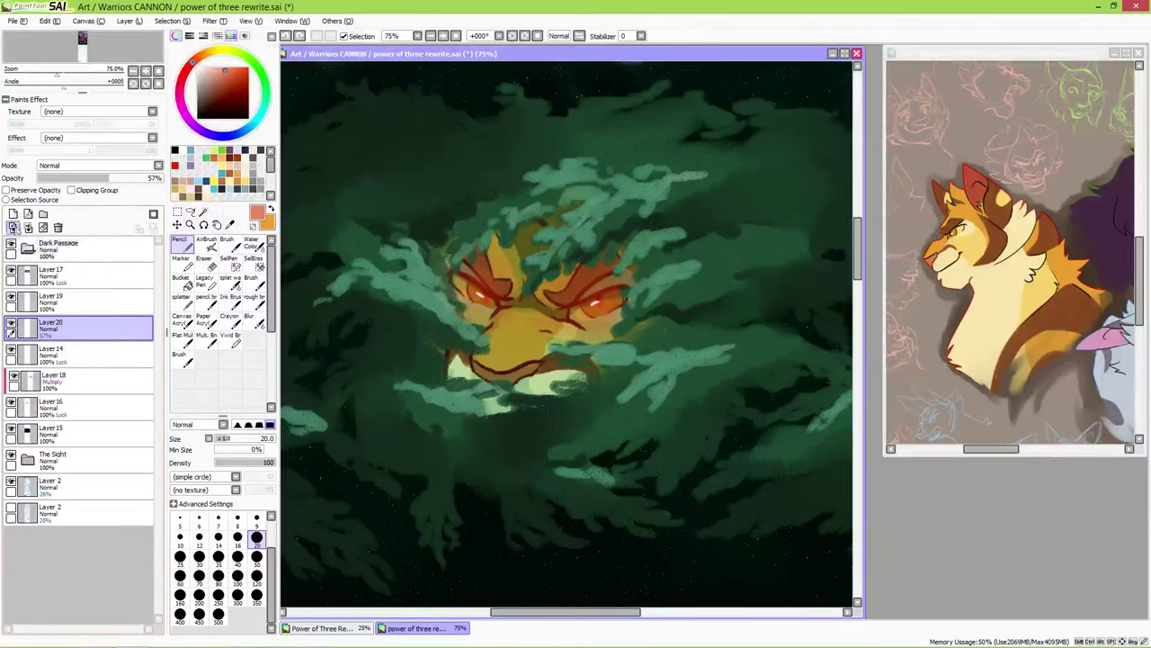
{"action": "left_click", "coordinate": [13, 214]}
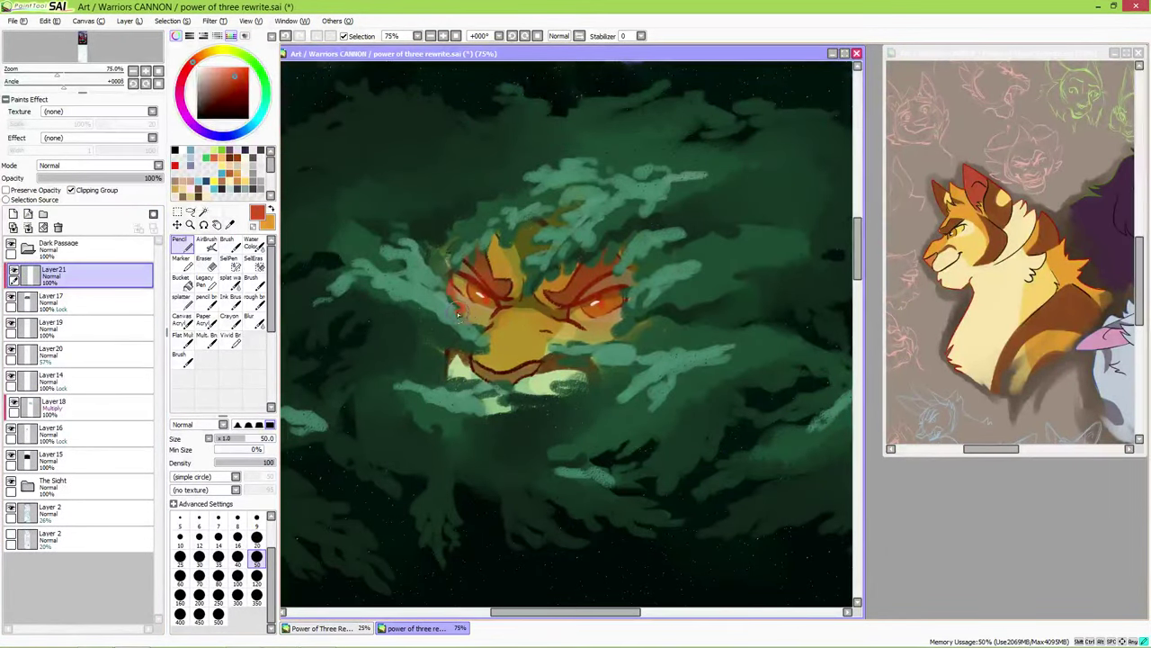
{"action": "mouse_move", "coordinate": [628, 275]}
{"action": "left_mouse_down"}
{"action": "mouse_move", "coordinate": [584, 353]}
{"action": "mouse_move", "coordinate": [558, 346]}
{"action": "left_mouse_up"}
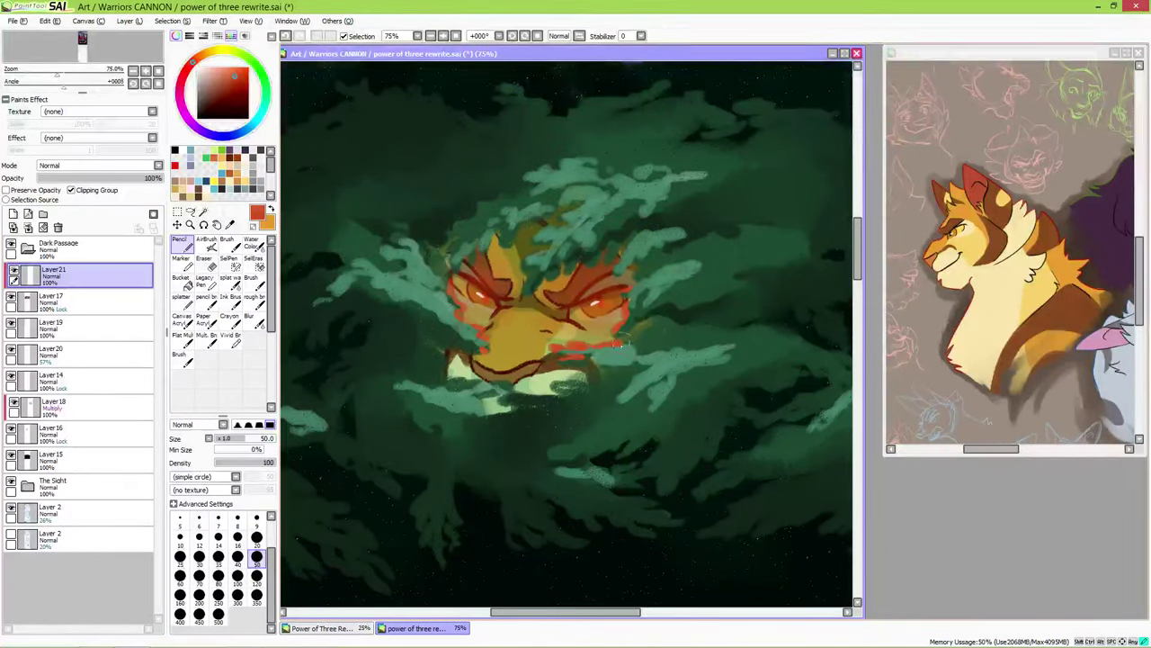
- Try Overlay mode on the red rim light layer, and return it to Normal
{"action": "left_click", "coordinate": [99, 164]}
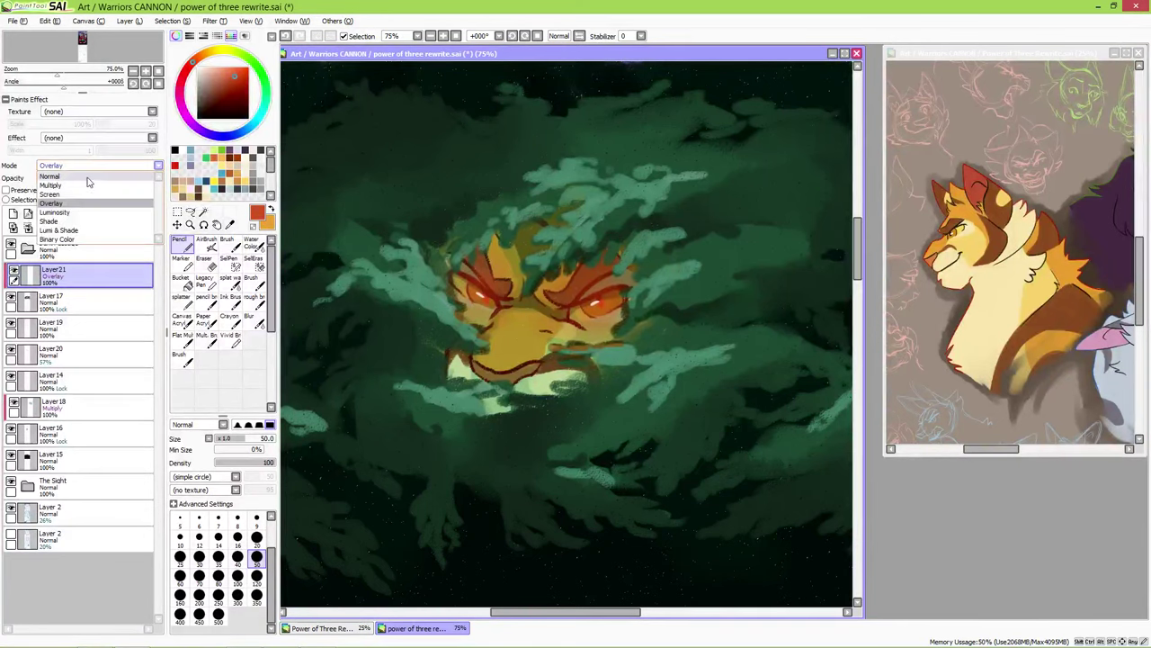
{"action": "left_click", "coordinate": [99, 165]}
{"action": "scroll", "coordinate": [380, 397], "scroll_direction": "down", "scroll_amount": 7}
{"action": "scroll", "coordinate": [622, 248], "scroll_direction": "up", "scroll_amount": 4}
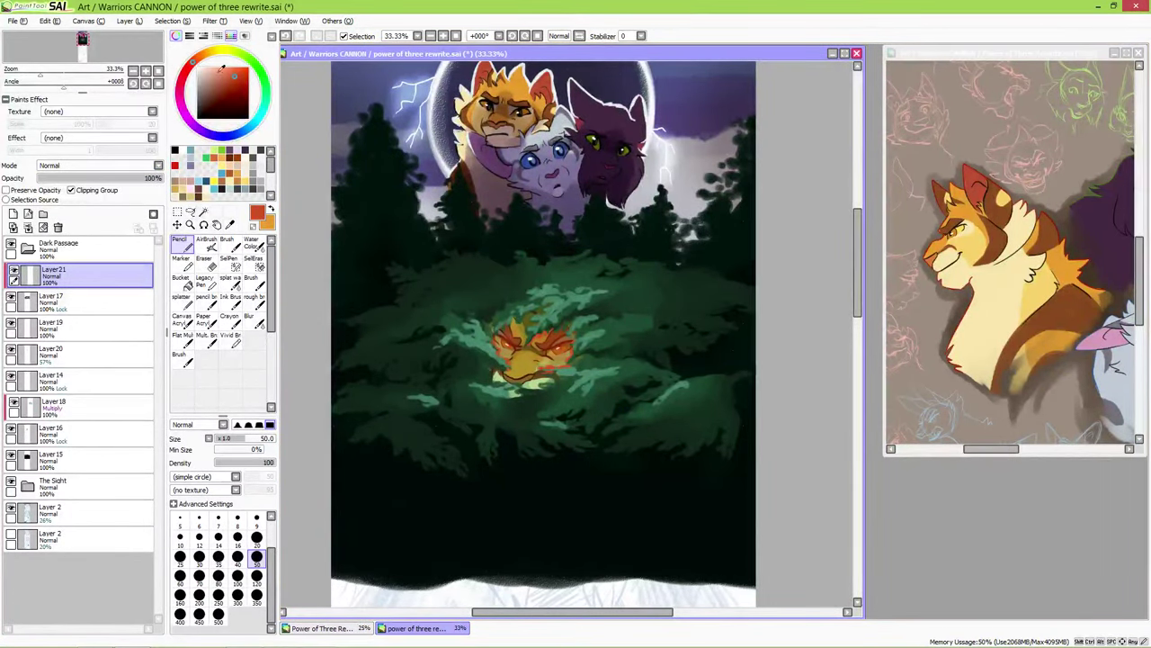
- Rework the line art around the cat's eyes with salmon and deep red tones using the Pencil
{"action": "left_click", "coordinate": [54, 378]}
{"action": "scroll", "coordinate": [562, 342], "scroll_direction": "up", "scroll_amount": 3}
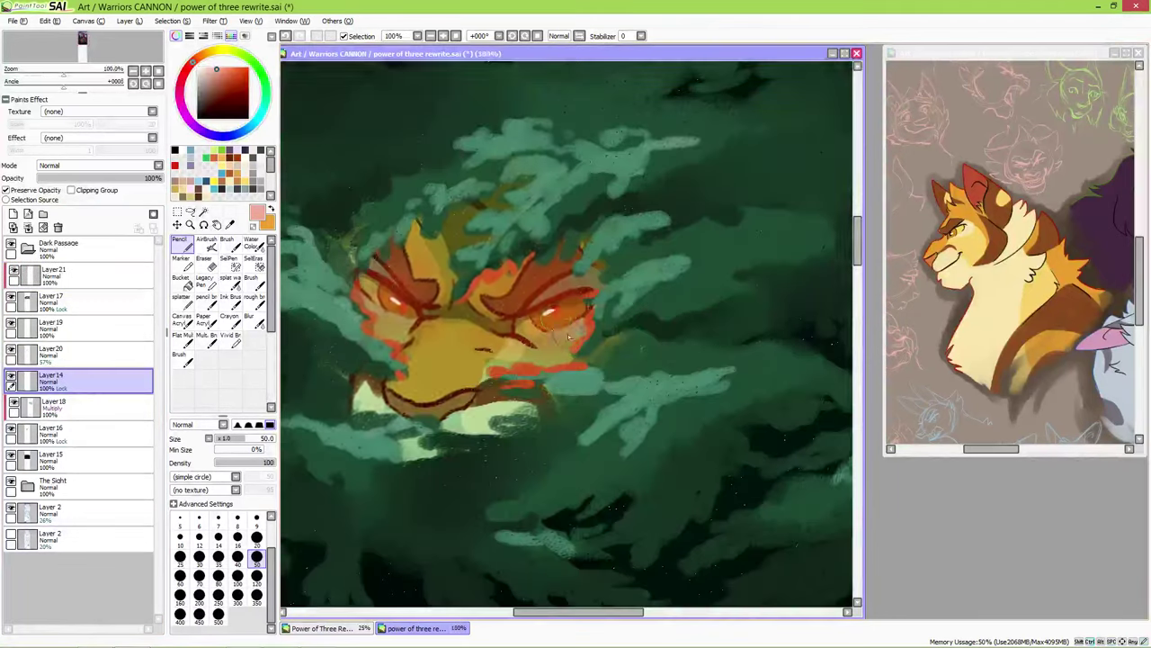
{"action": "scroll", "coordinate": [571, 476], "scroll_direction": "down", "scroll_amount": 3}
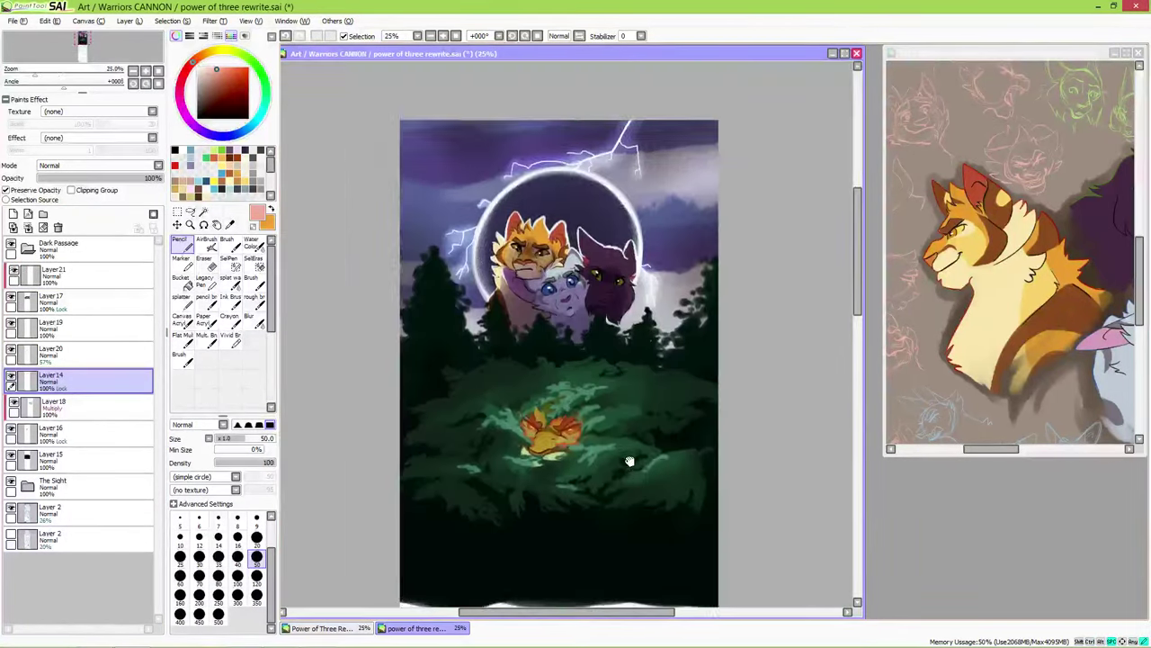
{"action": "scroll", "coordinate": [589, 369], "scroll_direction": "up", "scroll_amount": 3}
{"action": "left_click", "coordinate": [423, 220], "text": "alt"}
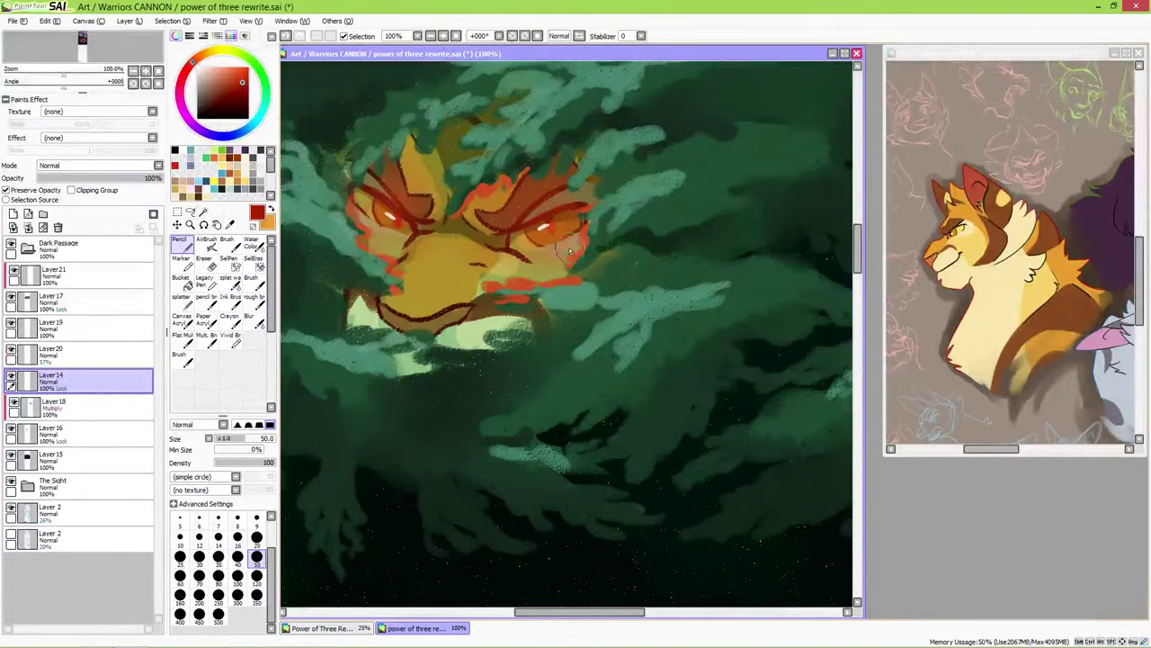
- Try recoloring the irises of both eyes deep red on the cat's base color layer with the Pencil
{"action": "left_click_drag", "start_coordinate": [587, 297], "coordinate": [622, 332]}
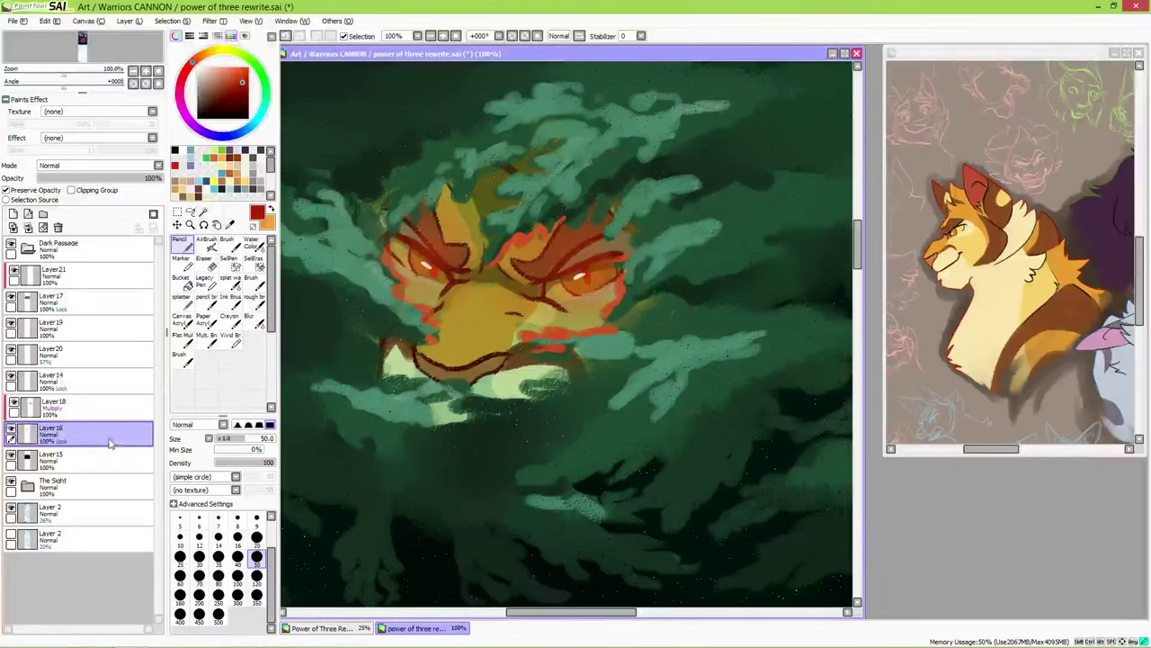
{"action": "left_click", "coordinate": [943, 203], "text": "alt"}
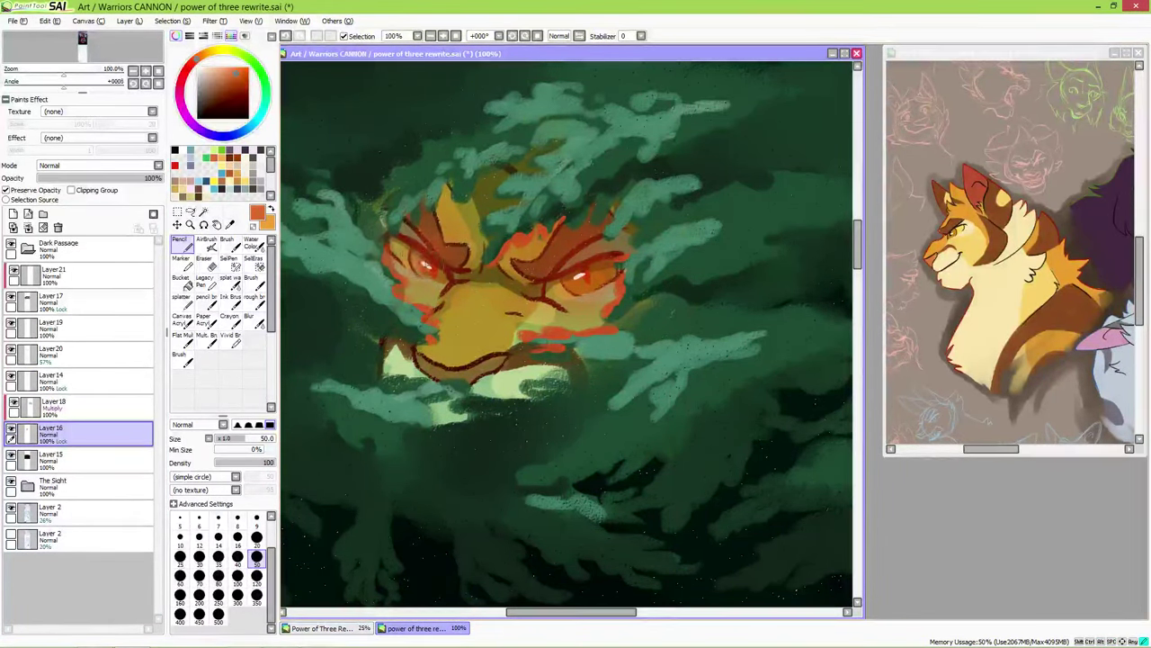
{"action": "left_click_drag", "start_coordinate": [424, 267], "coordinate": [452, 281]}
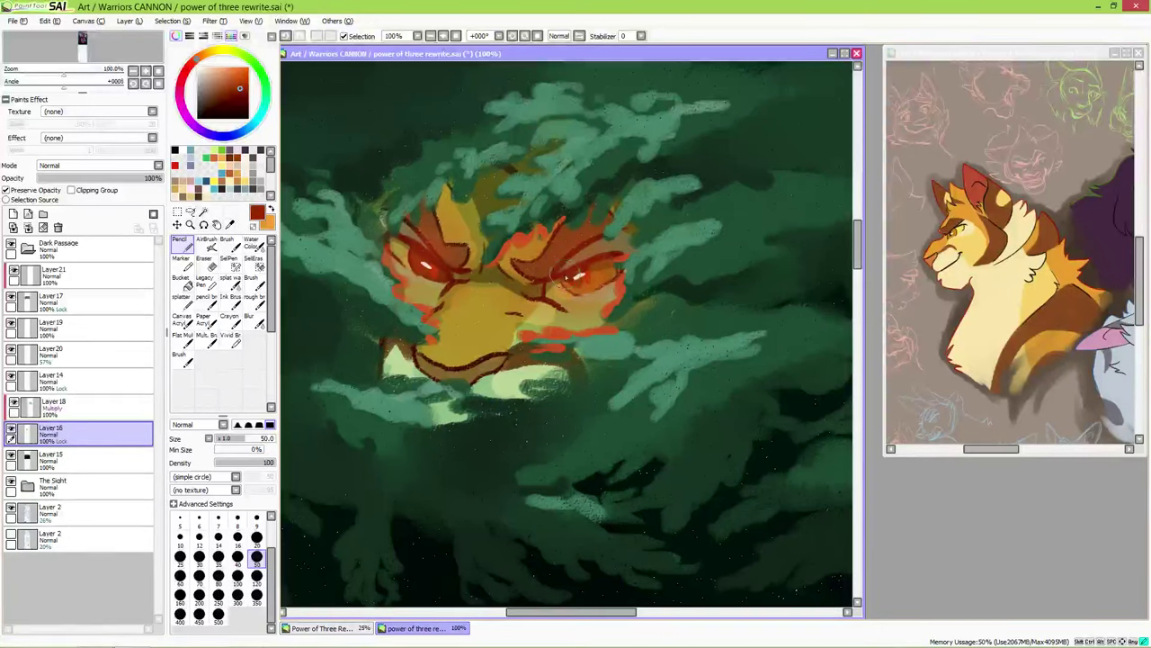
{"action": "left_click", "coordinate": [232, 72]}
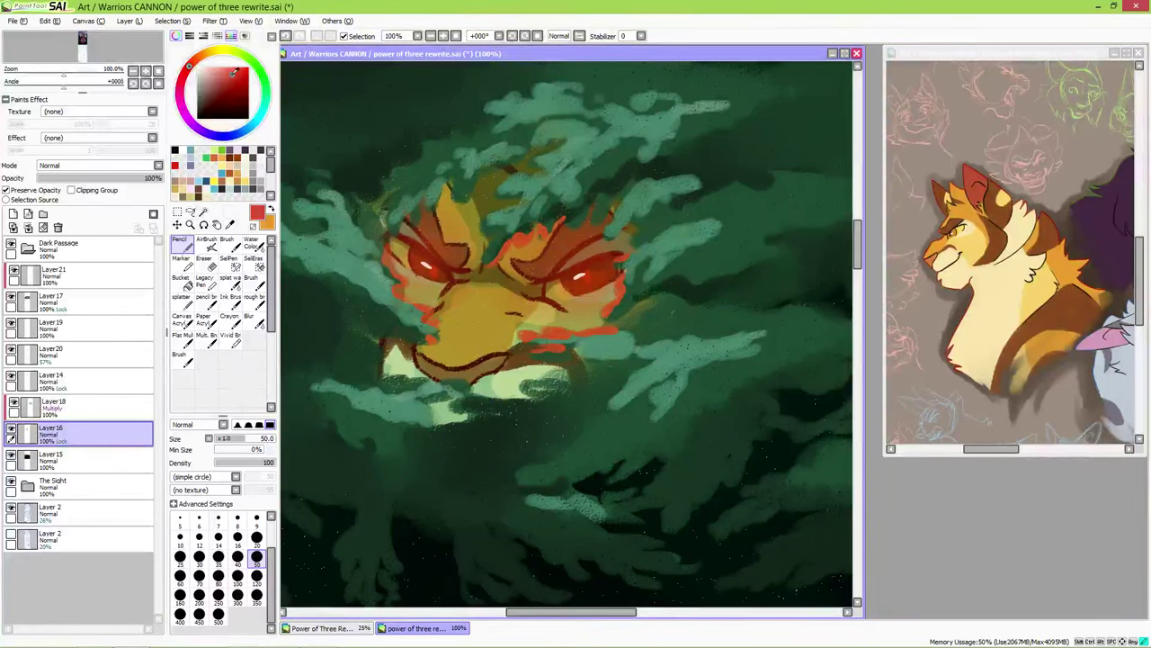
{"action": "left_click", "coordinate": [194, 62]}
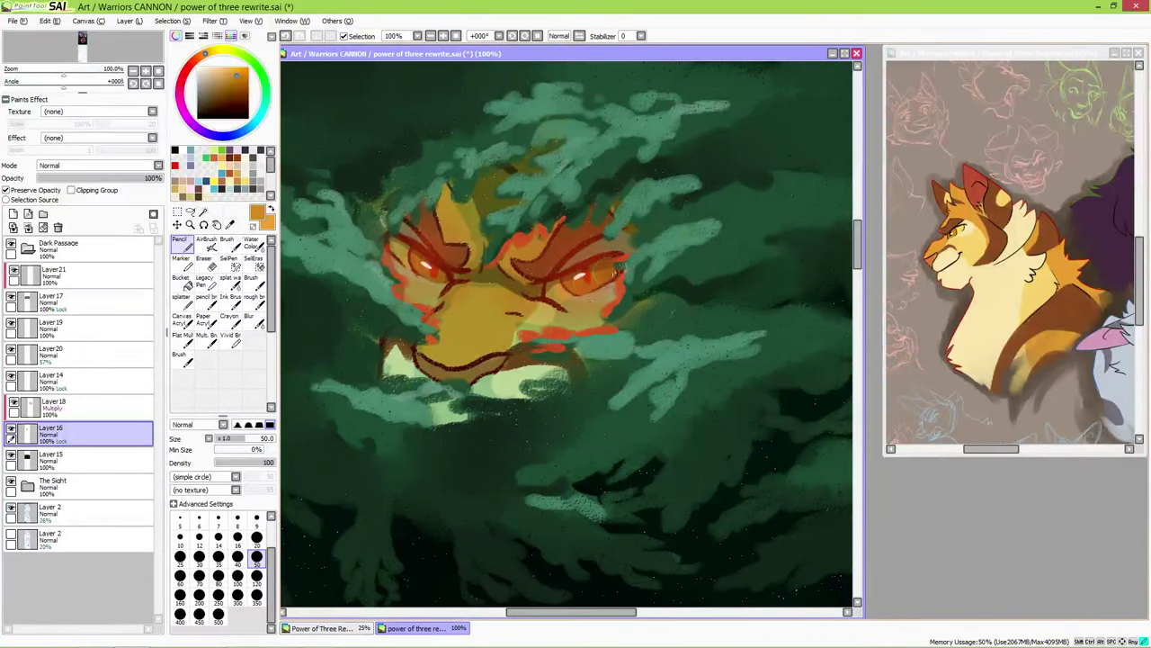
- Shift the multiply shading layer's hue from green to warm orange with Hue and Saturation
{"action": "left_click", "coordinate": [90, 407]}
{"action": "left_click", "coordinate": [209, 21]}
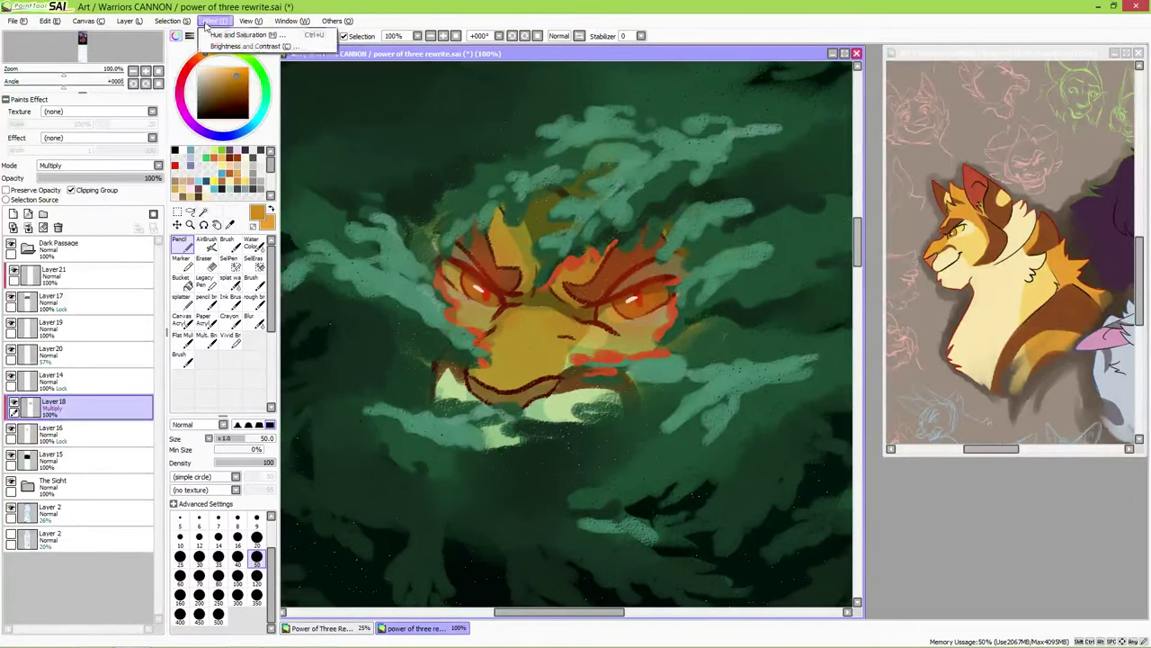
{"action": "left_click", "coordinate": [238, 34]}
{"action": "mouse_move", "coordinate": [261, 79]}
{"action": "left_mouse_down"}
{"action": "mouse_move", "coordinate": [210, 79]}
{"action": "mouse_move", "coordinate": [312, 79]}
{"action": "left_mouse_up"}
{"action": "left_click_drag", "start_coordinate": [356, 115], "coordinate": [261, 114]}
{"action": "left_click", "coordinate": [340, 138]}
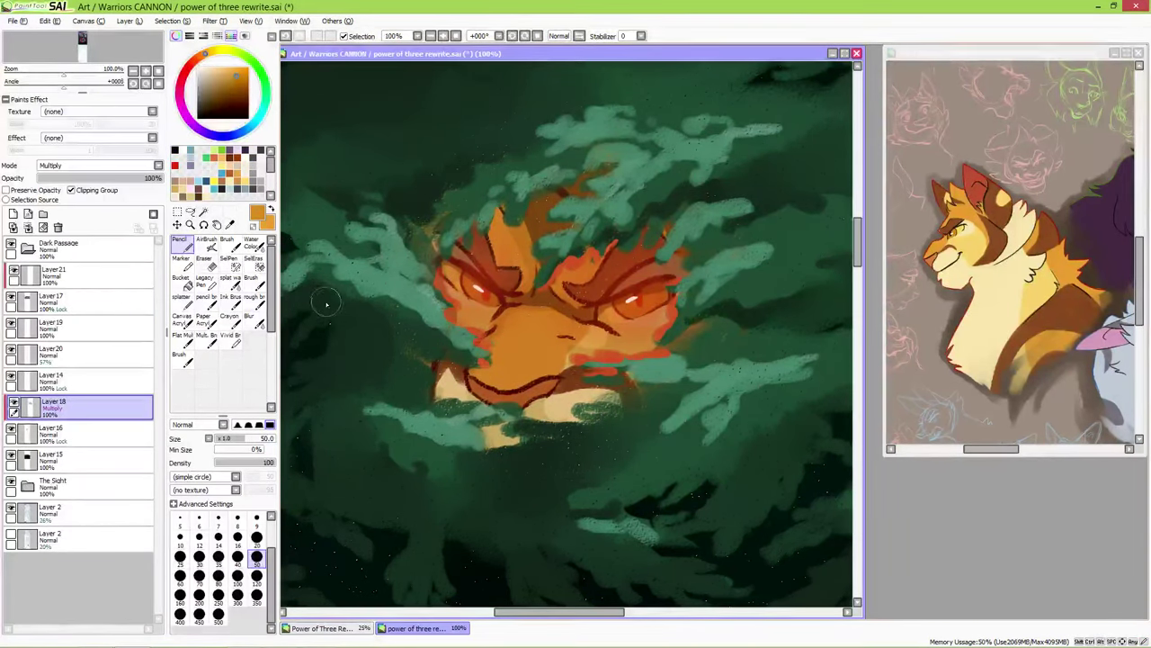
- Add an Overlay layer above the foliage and paint a soft salmon-orange glow around the face with the Brush at size 500
{"action": "left_click", "coordinate": [14, 214]}
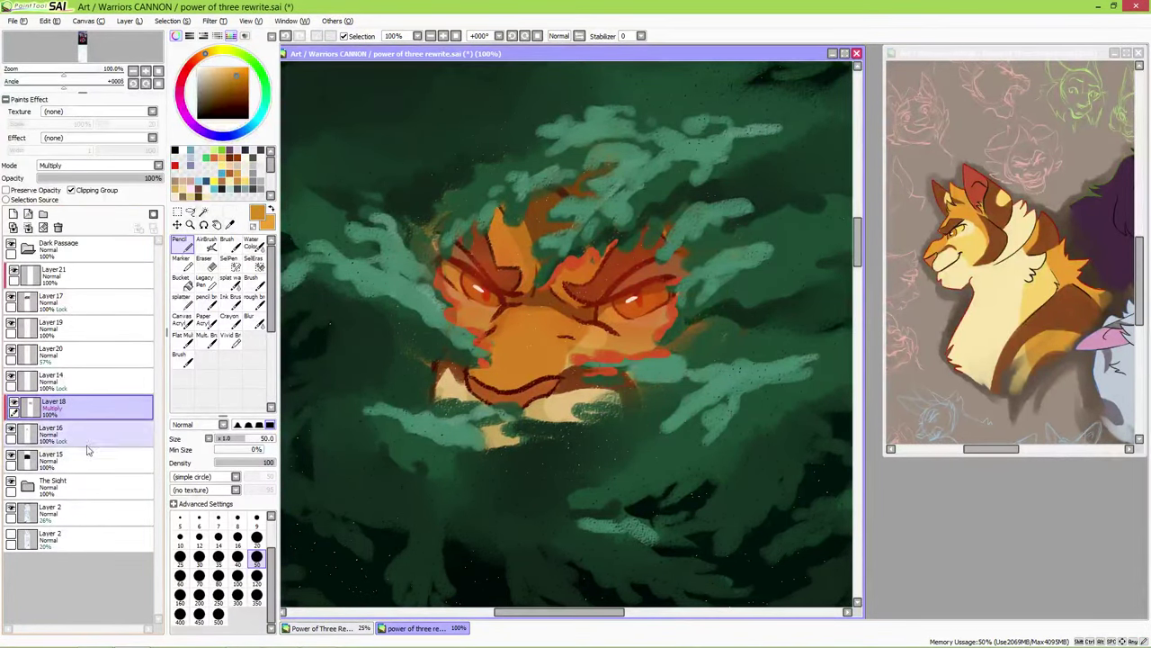
{"action": "left_click_drag", "start_coordinate": [81, 407], "coordinate": [81, 290]}
{"action": "left_click", "coordinate": [99, 165]}
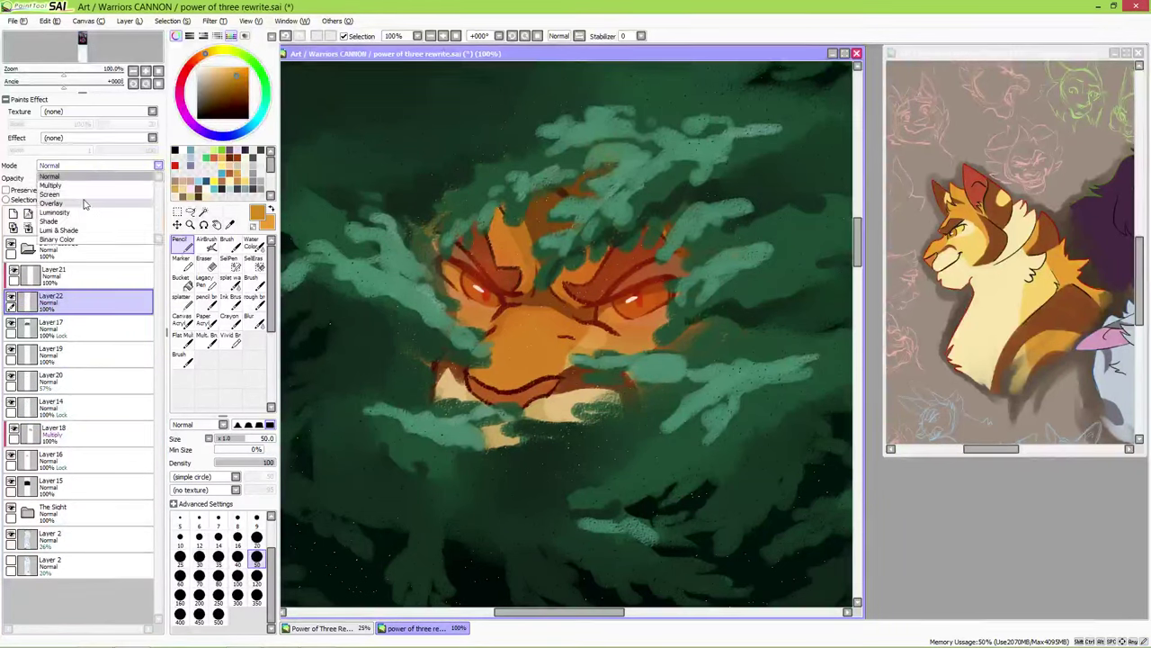
{"action": "left_click", "coordinate": [81, 189]}
{"action": "left_click", "coordinate": [229, 72]}
{"action": "left_click", "coordinate": [226, 241]}
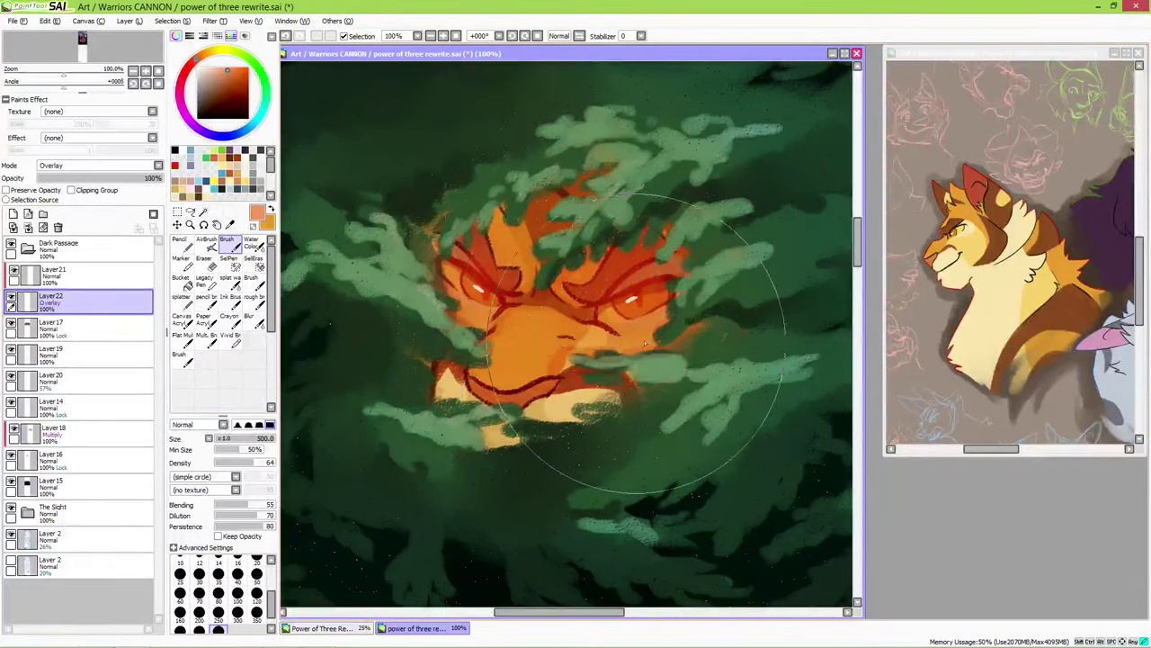
{"action": "scroll", "coordinate": [579, 381], "scroll_direction": "down", "scroll_amount": 8}
{"action": "scroll", "coordinate": [580, 380], "scroll_direction": "up", "scroll_amount": 5}
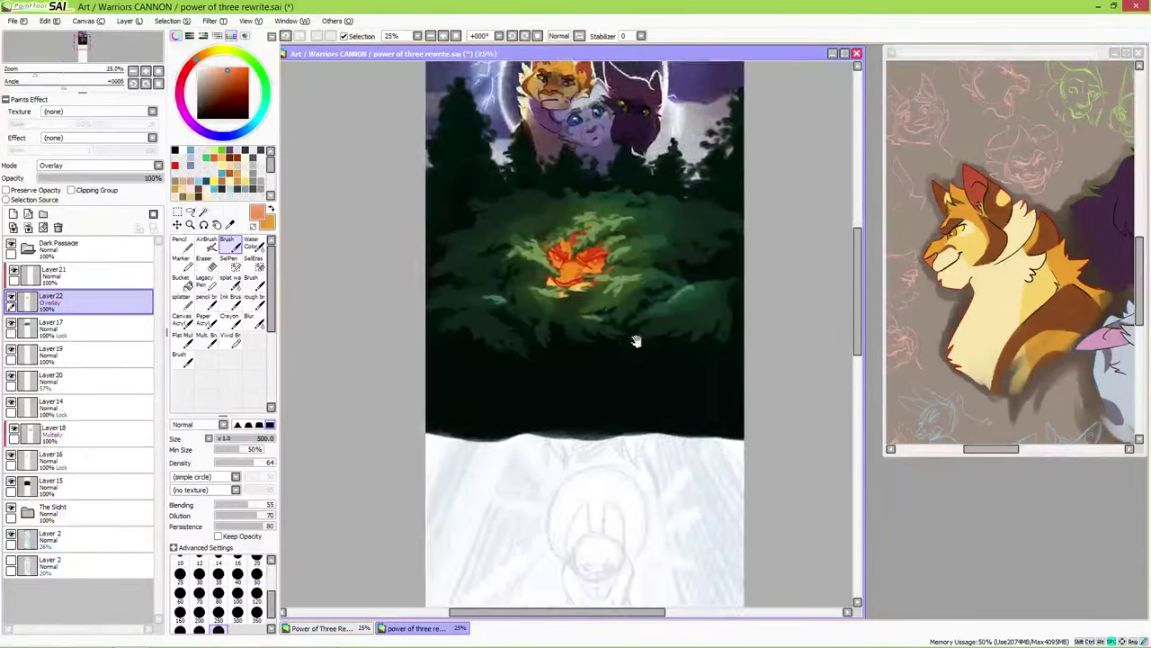
{"action": "key", "text": "b"}
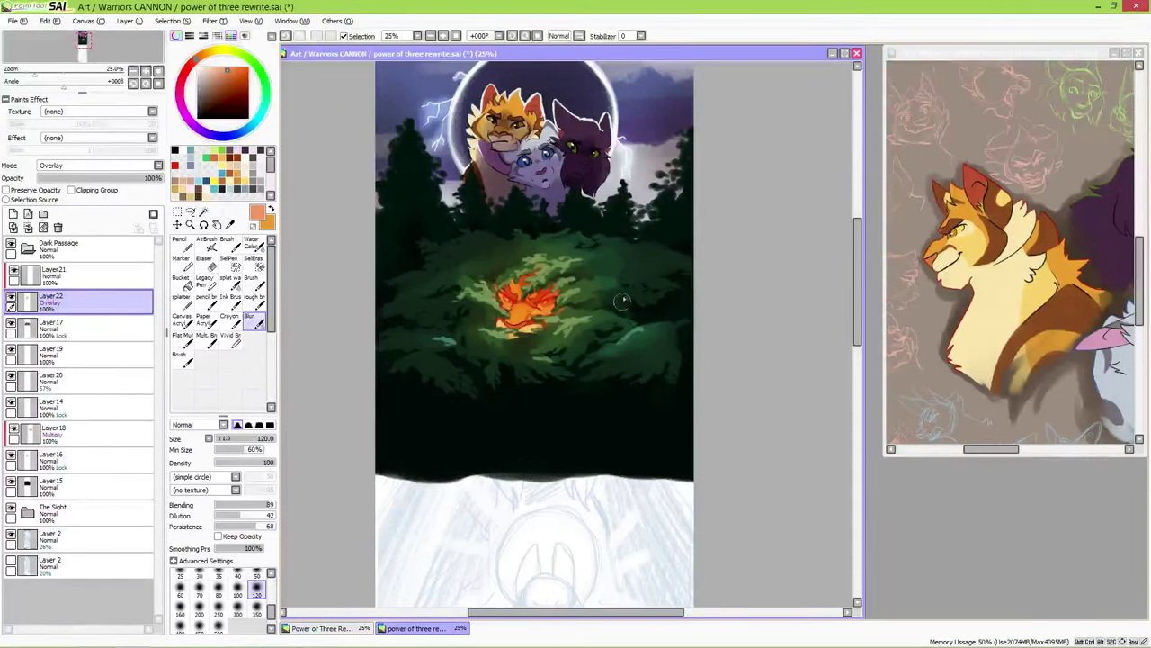
- Lower the luminescence of the multiply shading layer with Hue and Saturation
{"action": "left_click", "coordinate": [86, 433]}
{"action": "left_click", "coordinate": [214, 21]}
{"action": "left_click", "coordinate": [243, 34]}
{"action": "left_click_drag", "start_coordinate": [266, 120], "coordinate": [210, 123]}
{"action": "key", "text": "Return"}
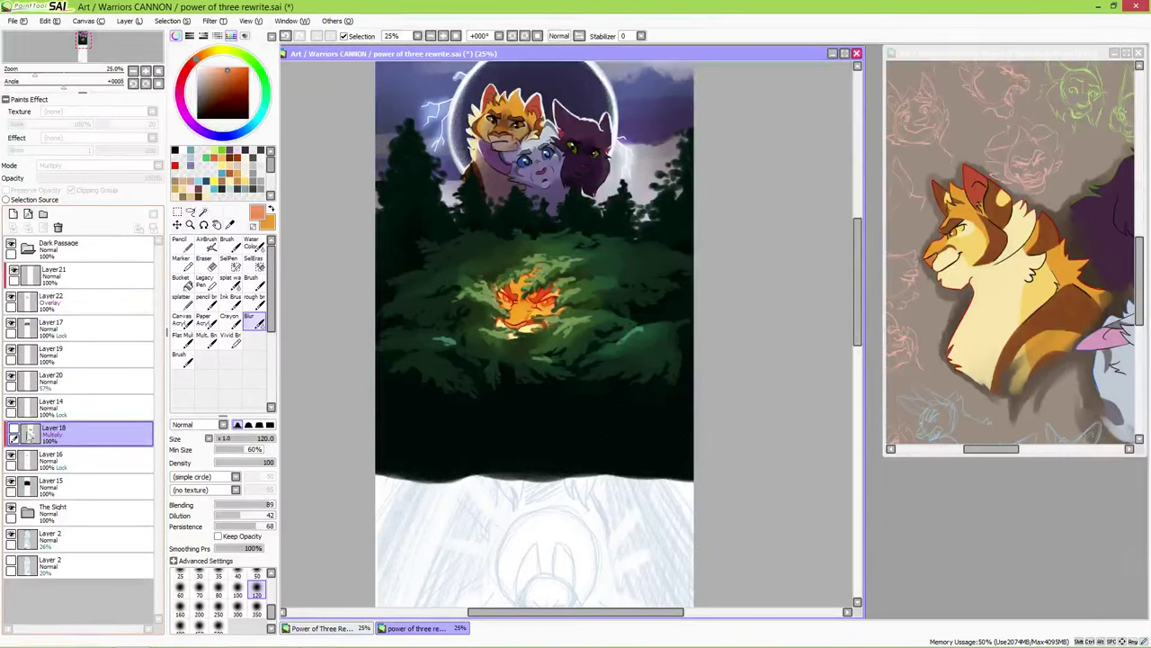
- Set the Overlay glow layer's opacity to 55% and clip it to the foliage layer
{"action": "left_click", "coordinate": [36, 304]}
{"action": "left_click_drag", "start_coordinate": [147, 197], "coordinate": [103, 221]}
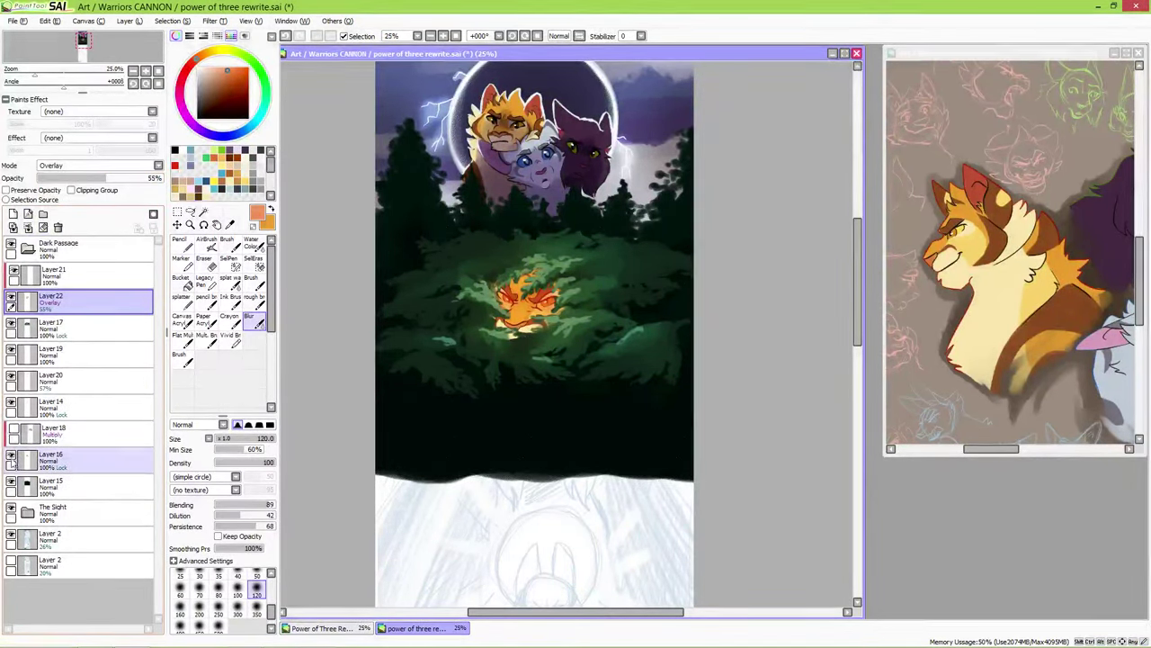
{"action": "left_click", "coordinate": [71, 190]}
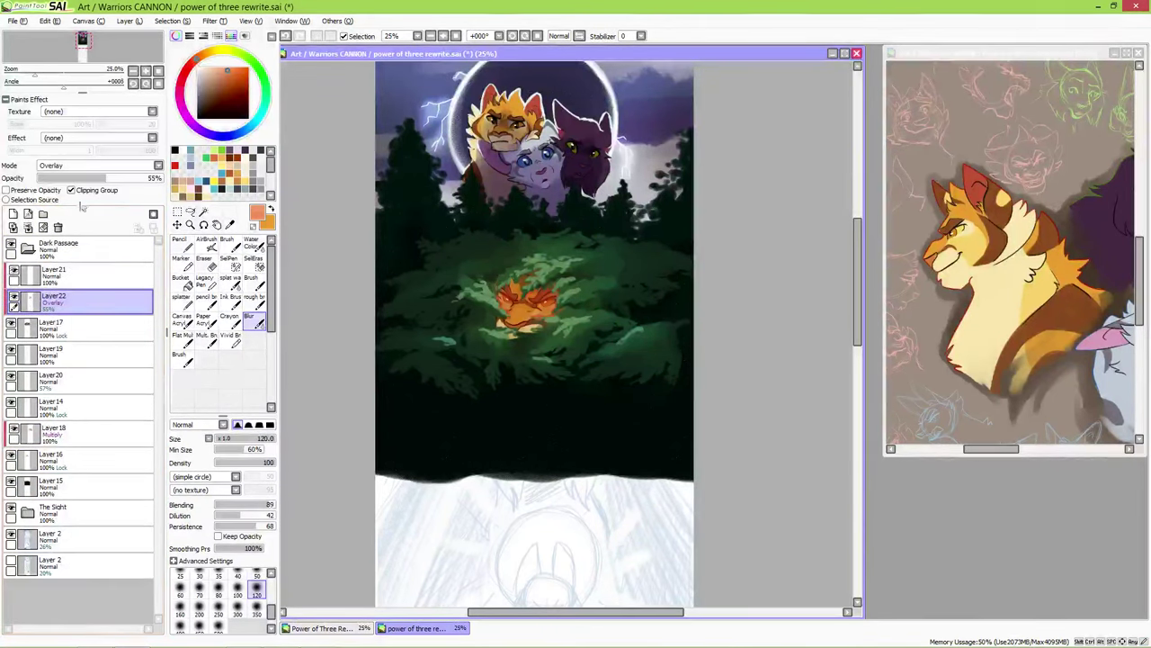
- Try a much darker multiply shading with Hue and Saturation, using saturation -16 and a strongly lowered luminescence
{"action": "left_click", "coordinate": [90, 433]}
{"action": "left_click", "coordinate": [215, 20]}
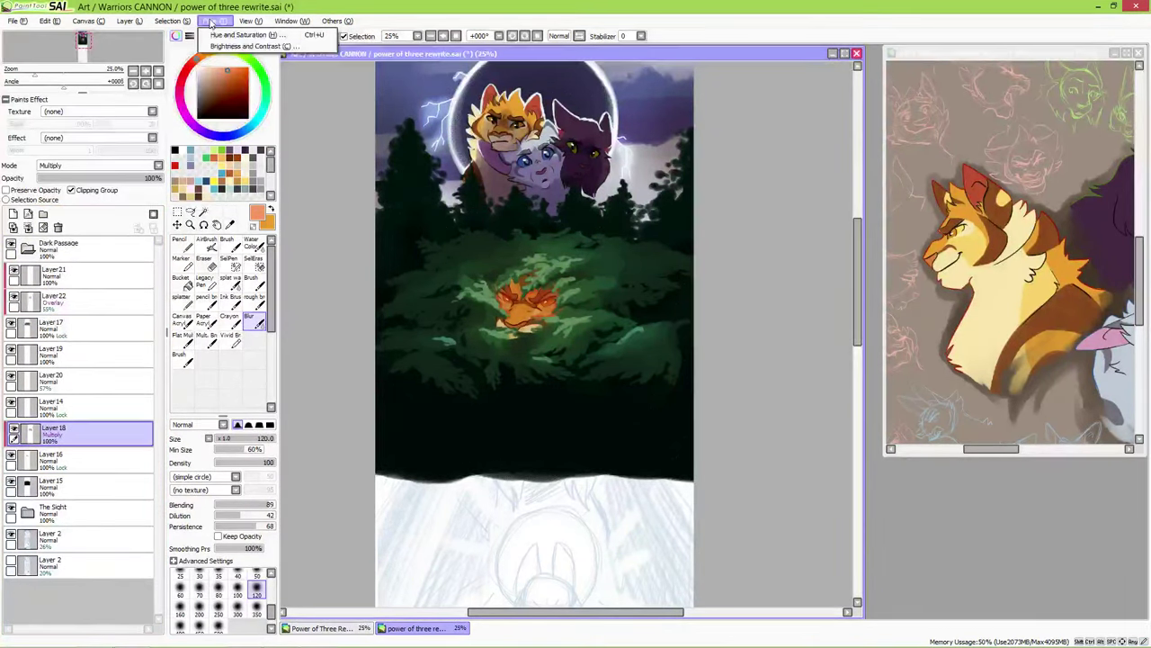
{"action": "left_click", "coordinate": [239, 33]}
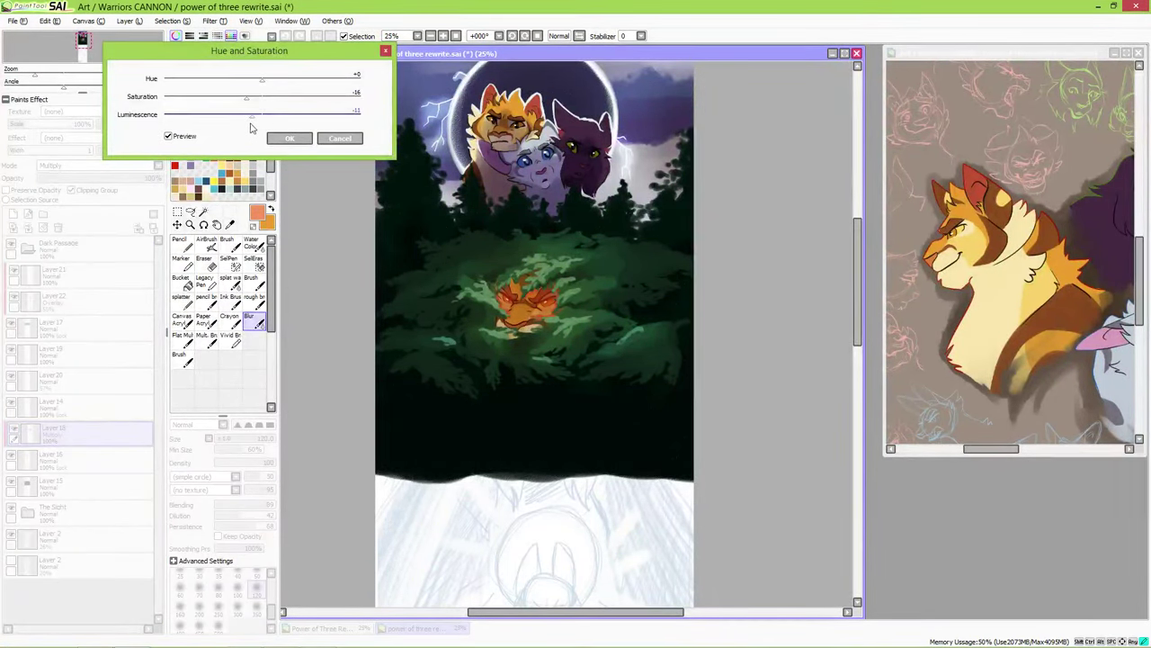
{"action": "left_click_drag", "start_coordinate": [181, 140], "coordinate": [165, 148]}
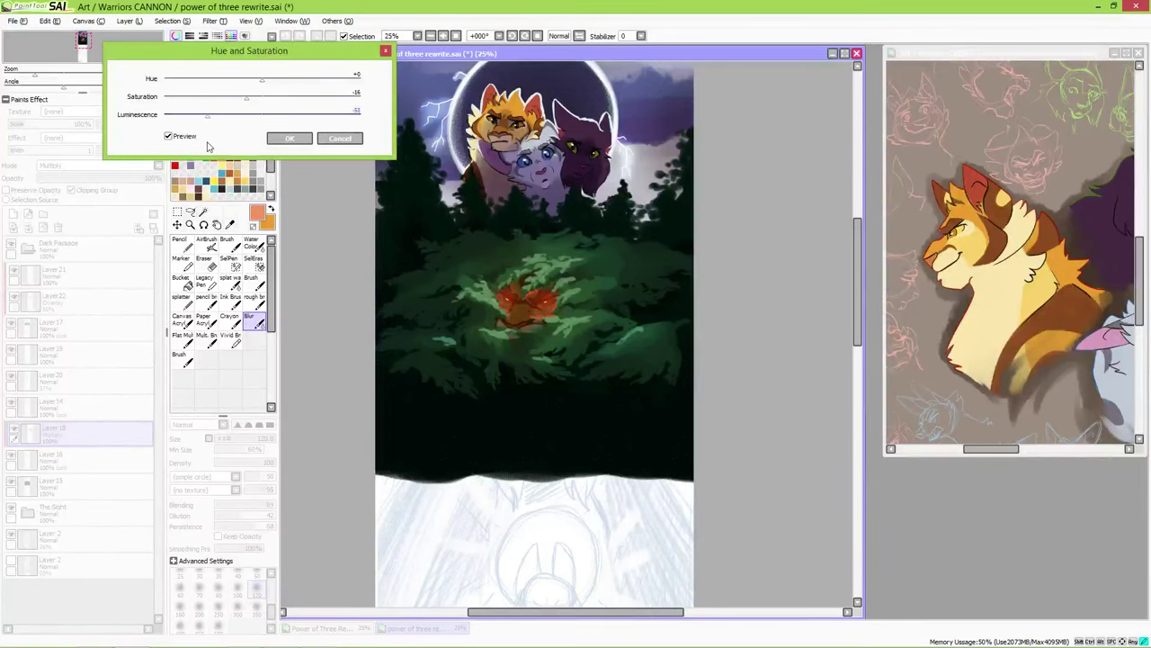
- Try an orange-red sampled from the face on the line art layer, with the Pencil enlarged to size 350
{"action": "left_click", "coordinate": [82, 406]}
{"action": "left_click", "coordinate": [501, 287], "text": "alt"}
{"action": "key", "text": "n"}
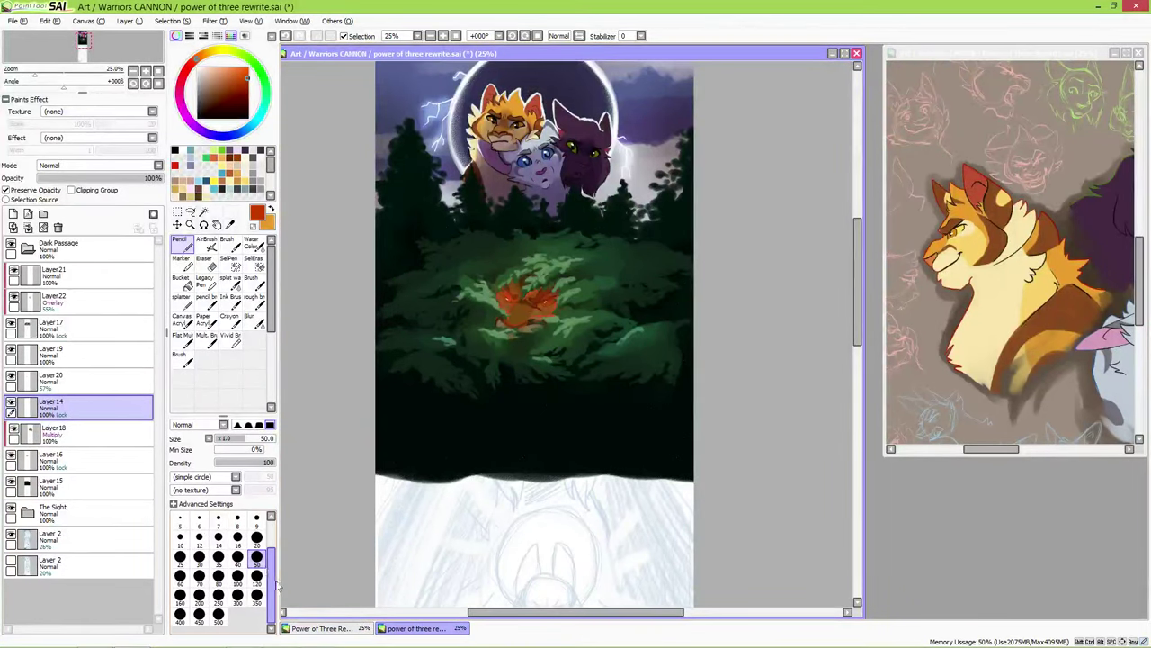
{"action": "key", "text": "bracketright"}
{"action": "key", "text": "bracketright"}
{"action": "key", "text": "bracketright"}
{"action": "key", "text": "bracketright"}
{"action": "key", "text": "bracketright"}
{"action": "key", "text": "bracketright"}
{"action": "key", "text": "bracketright"}
{"action": "key", "text": "bracketright"}
{"action": "key", "text": "bracketright"}
{"action": "key", "text": "bracketright"}
- Adjust the multiply shading layer with Hue and Saturation to saturation +7 and luminescence -14
{"action": "left_click", "coordinate": [530, 301], "text": "ctrl"}
{"action": "left_click", "coordinate": [214, 21]}
{"action": "left_click", "coordinate": [256, 39]}
{"action": "left_click_drag", "start_coordinate": [261, 78], "coordinate": [256, 108]}
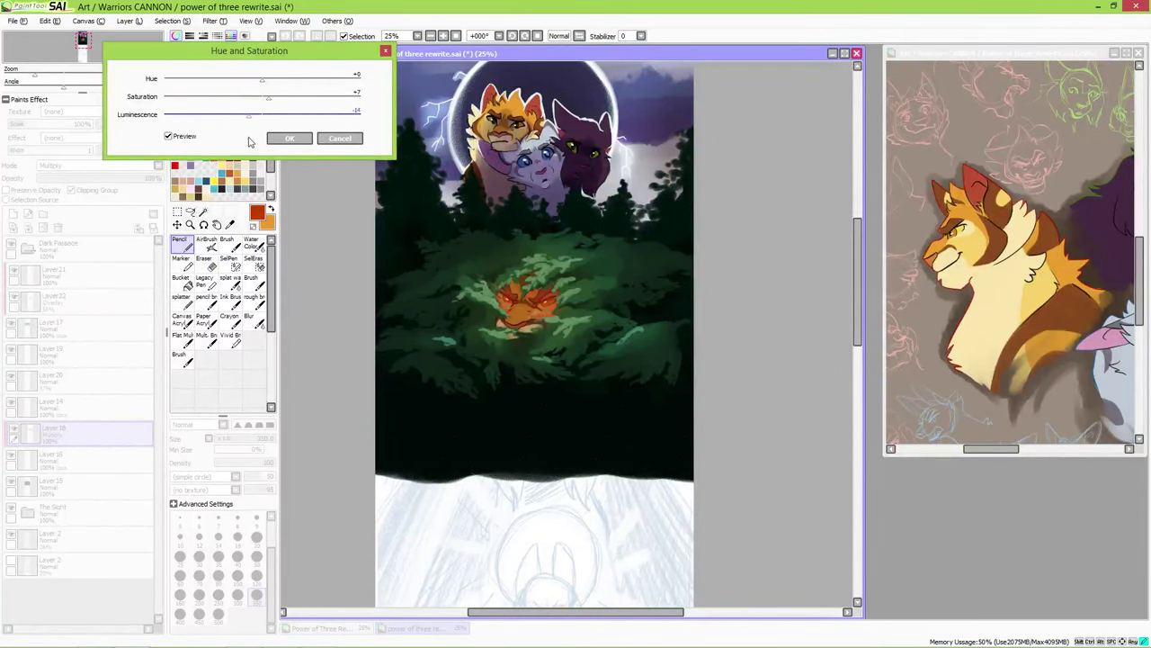
{"action": "left_click", "coordinate": [290, 138]}
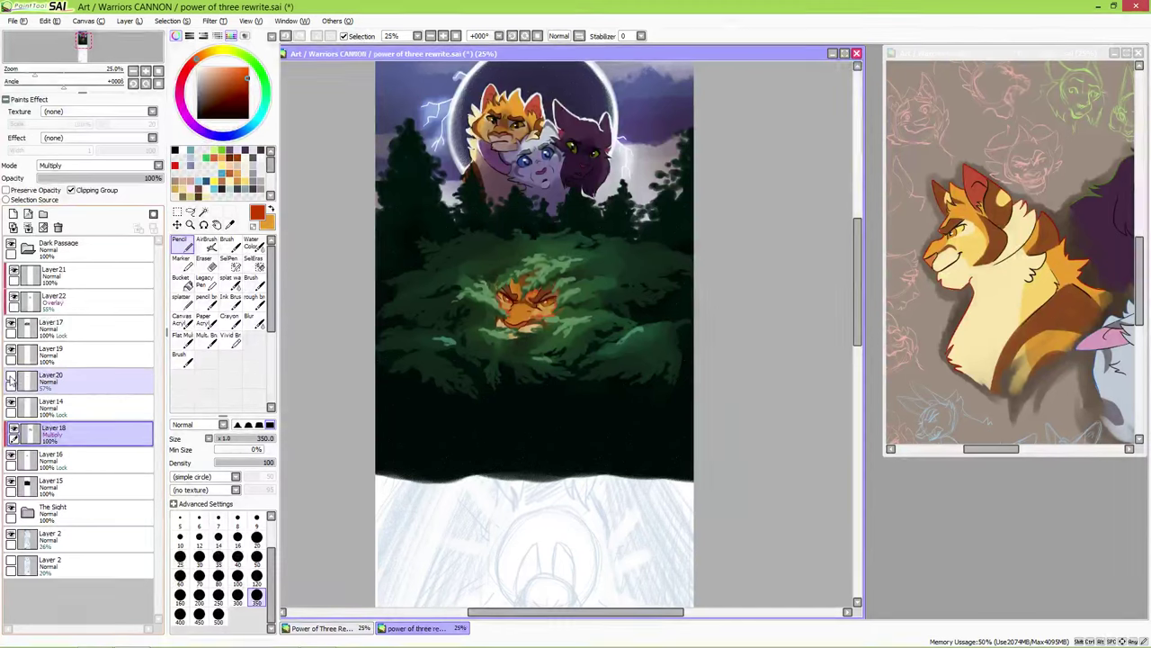
- Set the eye glow layer's blending mode to Luminosity and save the file
{"action": "left_click", "coordinate": [50, 380]}
{"action": "left_click", "coordinate": [96, 166]}
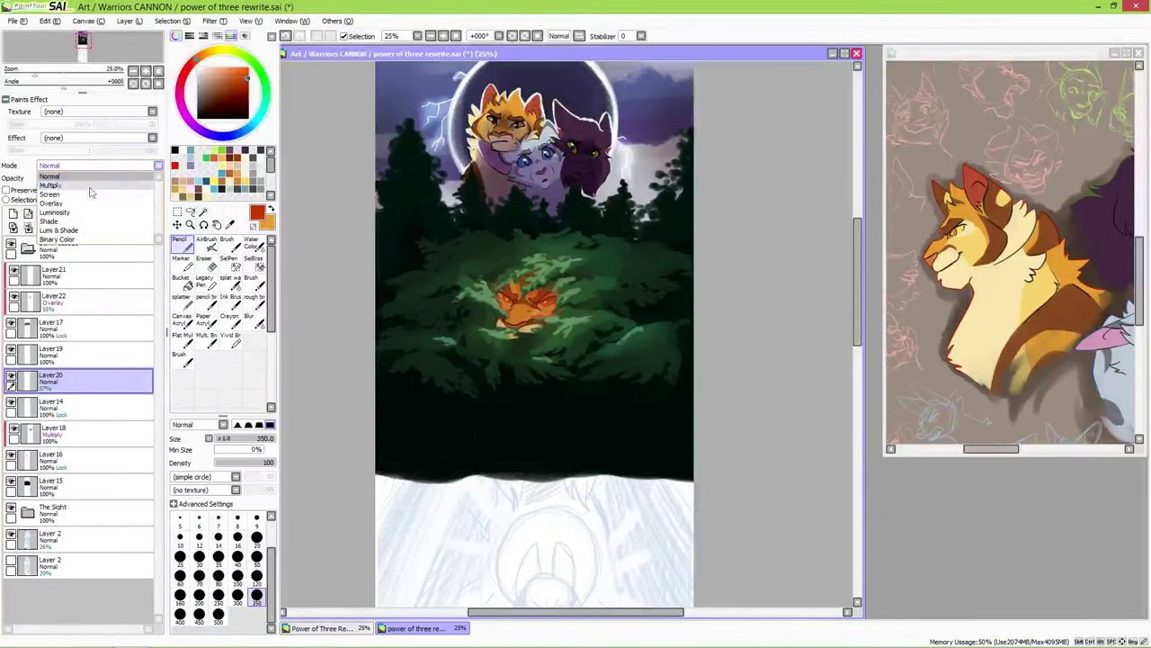
{"action": "left_click", "coordinate": [54, 213]}
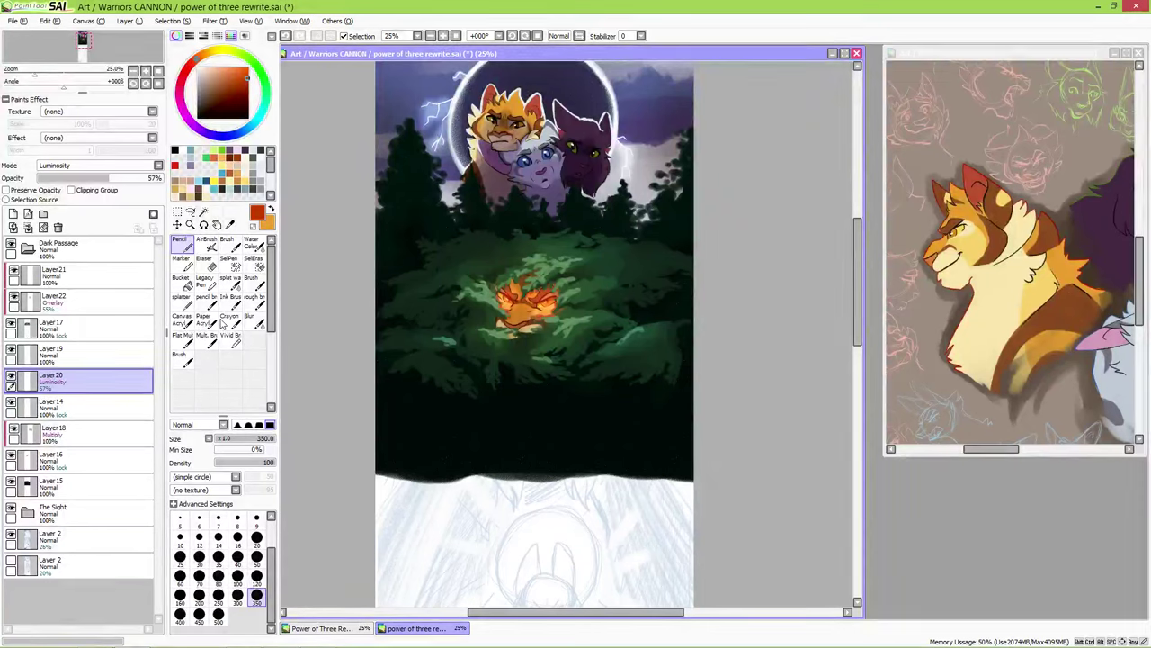
{"action": "key", "text": "ctrl+s"}
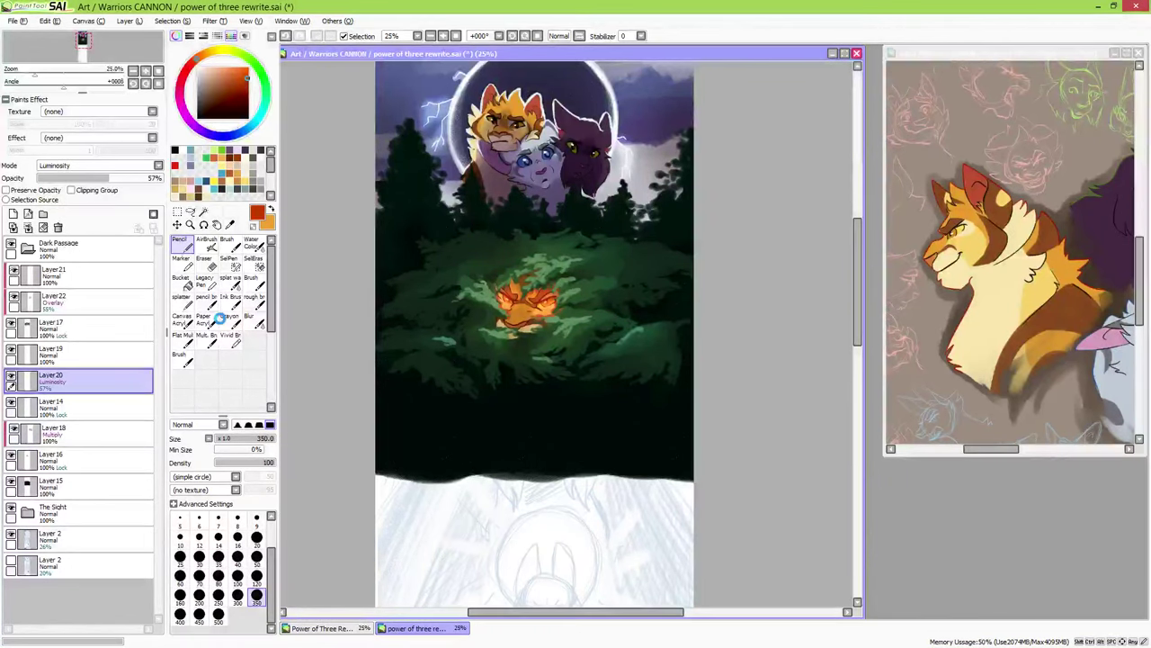
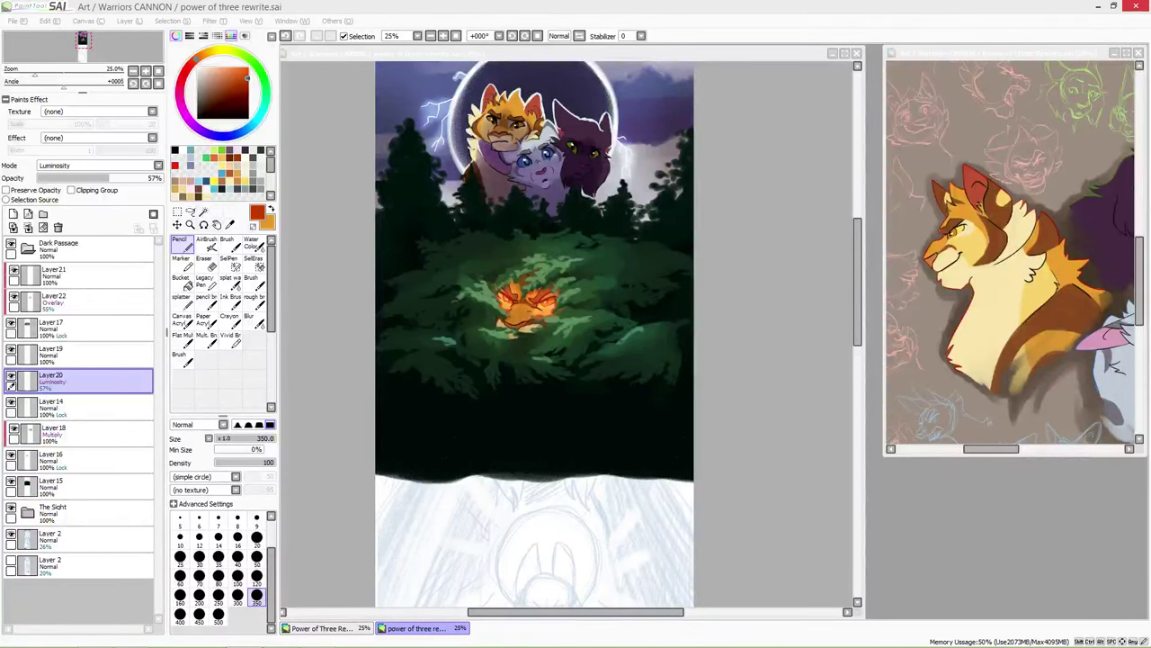
- Move the cat and foliage layers into the Dark Passage folder and collapse it
{"action": "scroll", "coordinate": [382, 293], "scroll_direction": "down", "scroll_amount": 2}
{"action": "left_click", "coordinate": [382, 293], "text": "alt"}
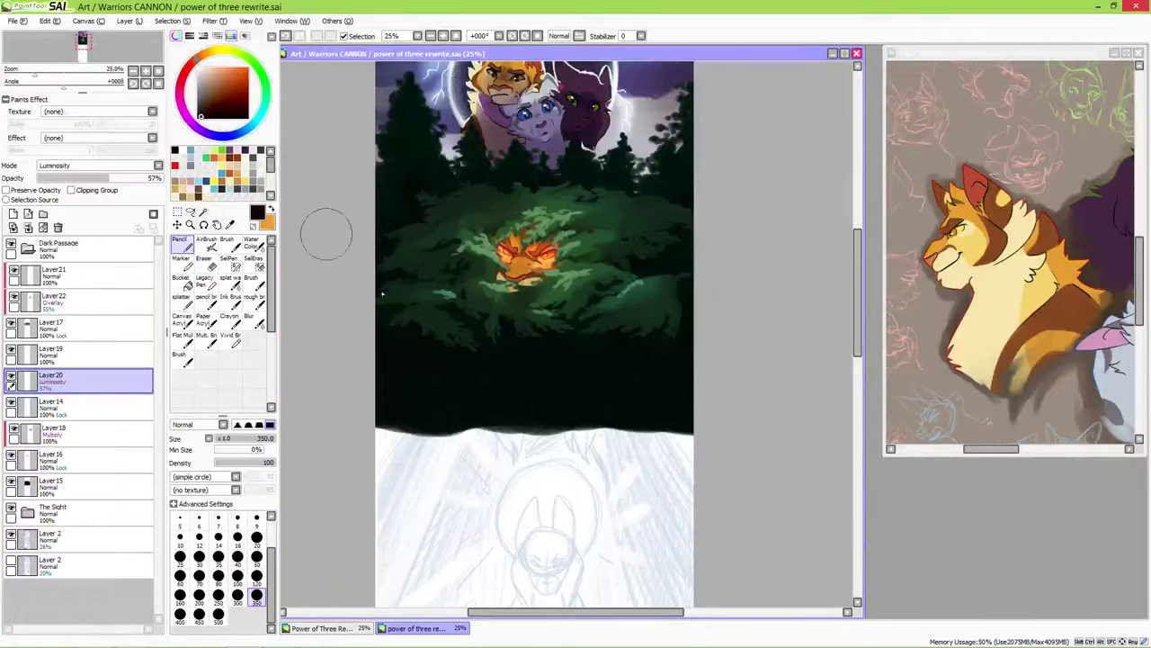
{"action": "scroll", "coordinate": [381, 293], "scroll_direction": "down", "scroll_amount": 5}
{"action": "left_click", "coordinate": [95, 371]}
{"action": "left_click_drag", "start_coordinate": [91, 372], "coordinate": [79, 487]}
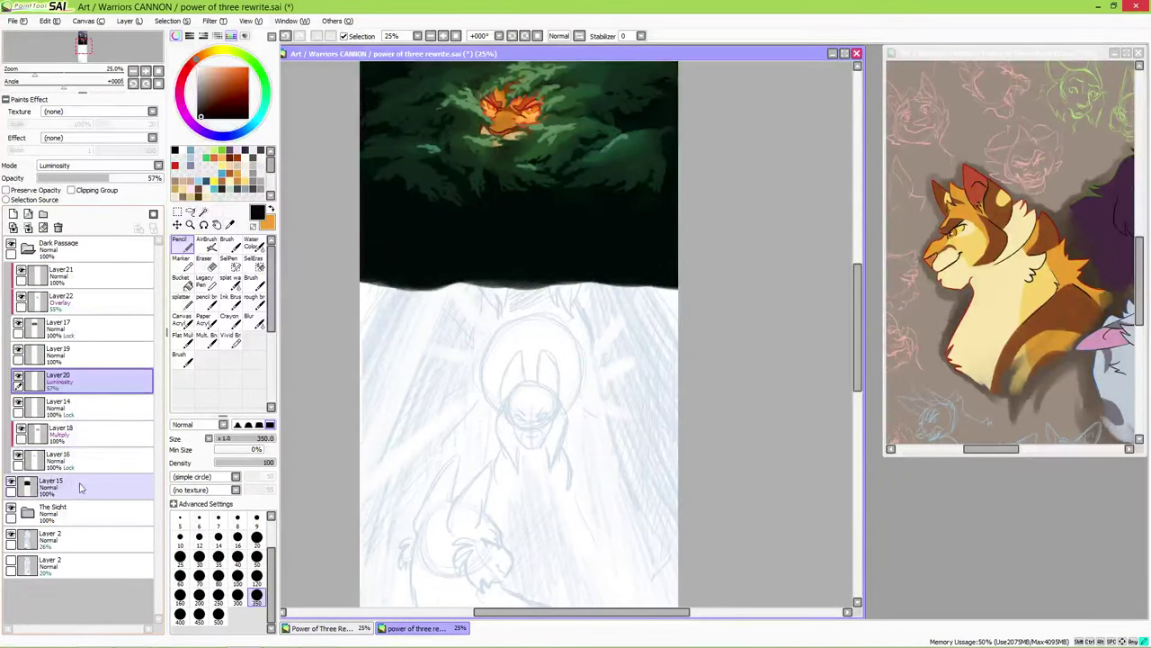
{"action": "left_click", "coordinate": [28, 249]}
- Create a layer folder named Long Shadows and paint a near-black brown backdrop below the foliage on a new layer in it
{"action": "left_click", "coordinate": [42, 213]}
{"action": "double_click", "coordinate": [90, 249]}
{"action": "type", "text": "Long Shad"}
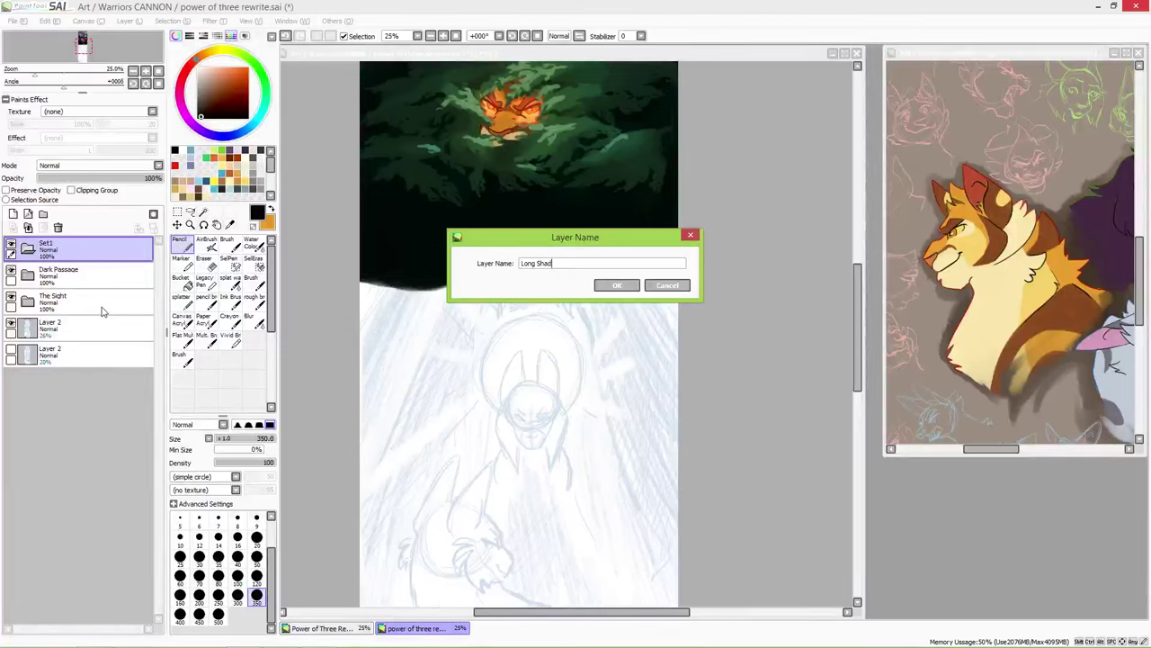
{"action": "type", "text": "ows"}
{"action": "key", "text": "Return"}
{"action": "mouse_move", "coordinate": [378, 288]}
{"action": "left_mouse_down"}
{"action": "mouse_move", "coordinate": [547, 249]}
{"action": "mouse_move", "coordinate": [352, 386]}
{"action": "mouse_move", "coordinate": [694, 527]}
{"action": "mouse_move", "coordinate": [638, 468]}
{"action": "left_mouse_up"}
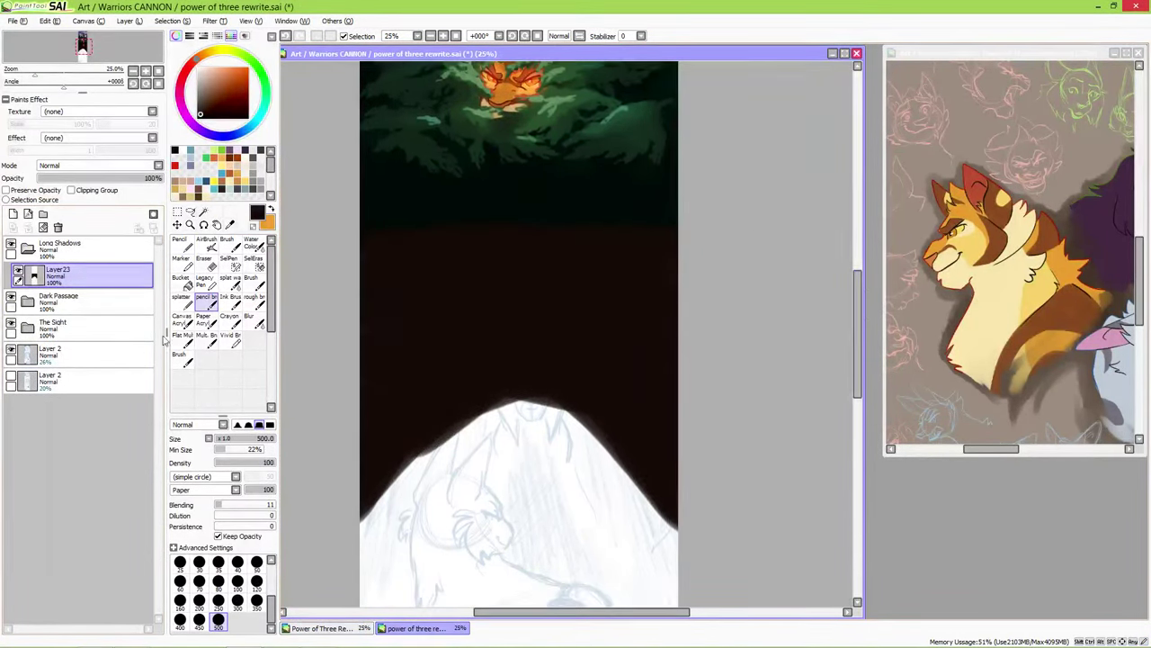
- Hide the backdrop and finished sections, and ink the upper cat's wide eyes over the sketch on a new layer at size 16
{"action": "left_click", "coordinate": [59, 297]}
{"action": "left_click", "coordinate": [18, 273]}
{"action": "left_click", "coordinate": [14, 213]}
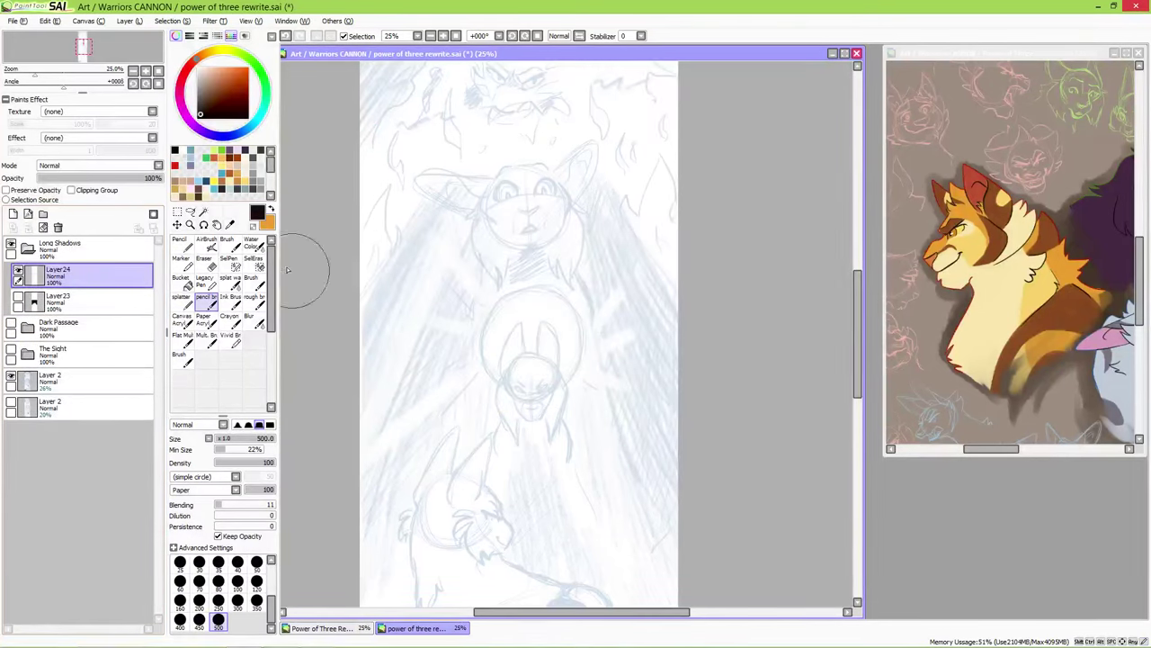
{"action": "left_click", "coordinate": [238, 598]}
{"action": "scroll", "coordinate": [498, 193], "scroll_direction": "up", "scroll_amount": 1}
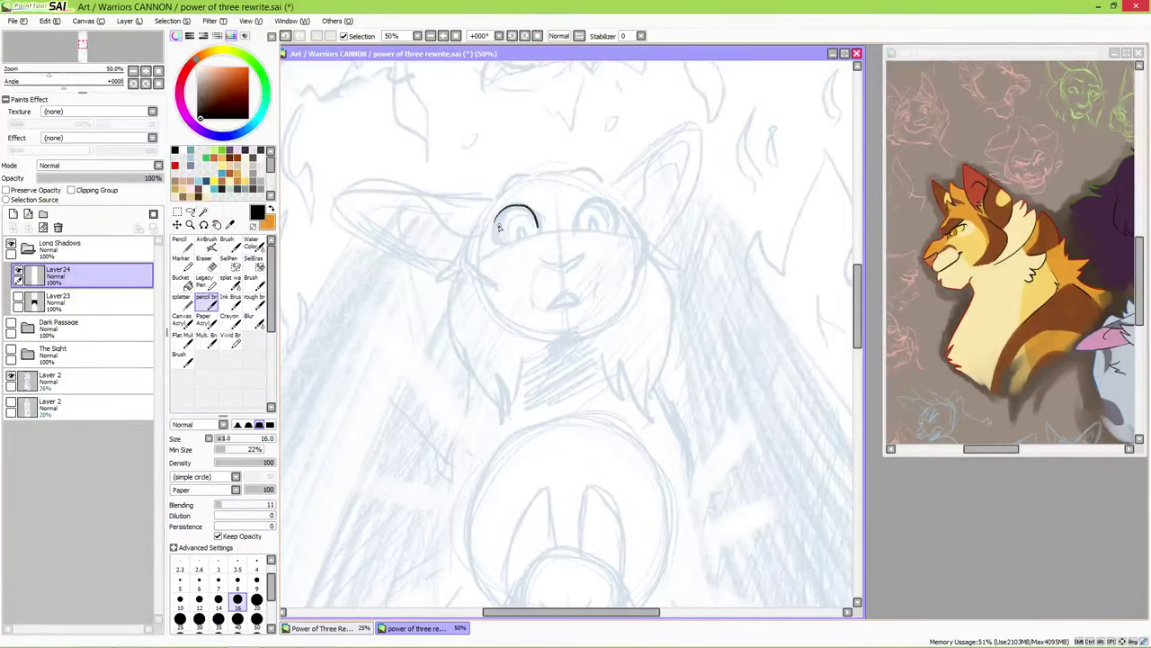
{"action": "mouse_move", "coordinate": [576, 227]}
{"action": "left_mouse_down"}
{"action": "mouse_move", "coordinate": [617, 222]}
{"action": "mouse_move", "coordinate": [590, 214]}
{"action": "left_mouse_up"}
{"action": "left_click_drag", "start_coordinate": [516, 227], "coordinate": [516, 212]}
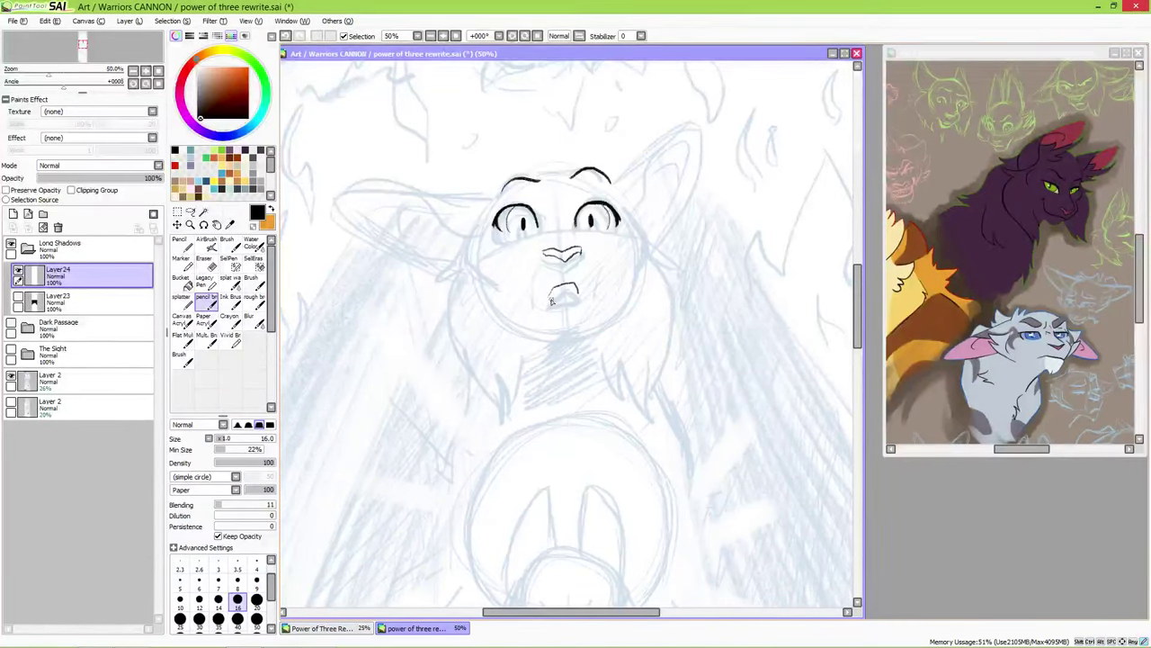
- Ink the upper cat's open mouth, muzzle, head outline, long cheek fur and drooping ears
{"action": "left_click_drag", "start_coordinate": [552, 294], "coordinate": [578, 293]}
{"action": "left_click_drag", "start_coordinate": [604, 250], "coordinate": [601, 288]}
{"action": "left_click_drag", "start_coordinate": [629, 200], "coordinate": [641, 250]}
{"action": "left_click_drag", "start_coordinate": [479, 219], "coordinate": [468, 243]}
{"action": "left_click_drag", "start_coordinate": [428, 363], "coordinate": [515, 334]}
{"action": "left_click_drag", "start_coordinate": [638, 218], "coordinate": [675, 257]}
{"action": "mouse_move", "coordinate": [669, 261]}
{"action": "left_mouse_down"}
{"action": "mouse_move", "coordinate": [592, 387]}
{"action": "mouse_move", "coordinate": [517, 400]}
{"action": "left_mouse_up"}
{"action": "left_click_drag", "start_coordinate": [498, 178], "coordinate": [396, 293]}
{"action": "left_click_drag", "start_coordinate": [606, 173], "coordinate": [705, 245]}
{"action": "left_click_drag", "start_coordinate": [517, 400], "coordinate": [543, 226]}
{"action": "mouse_move", "coordinate": [612, 230]}
{"action": "left_mouse_down"}
{"action": "mouse_move", "coordinate": [648, 207]}
{"action": "mouse_move", "coordinate": [451, 268]}
{"action": "left_mouse_up"}
{"action": "left_click_drag", "start_coordinate": [619, 284], "coordinate": [630, 267]}
{"action": "mouse_move", "coordinate": [720, 284]}
{"action": "left_mouse_down"}
{"action": "mouse_move", "coordinate": [725, 233]}
{"action": "mouse_move", "coordinate": [587, 296]}
{"action": "mouse_move", "coordinate": [685, 315]}
{"action": "left_mouse_up"}
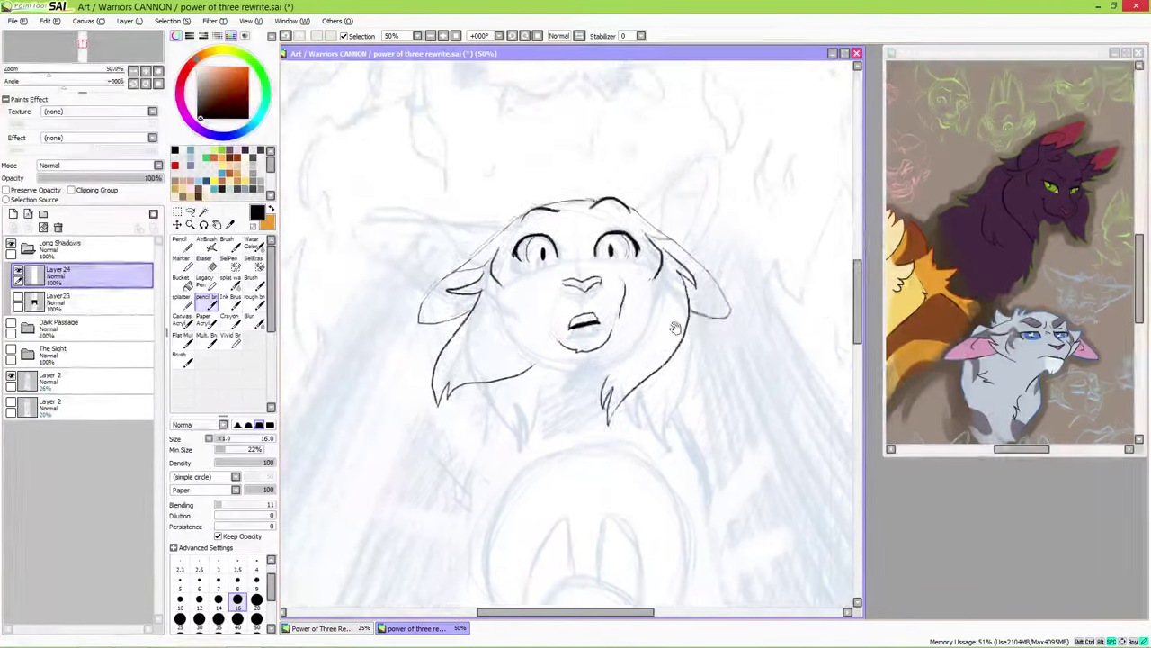
- Show the Dark Passage section and use a transform to shift the upper cat's line art slightly down and right
{"action": "left_click", "coordinate": [592, 337], "text": "ctrl"}
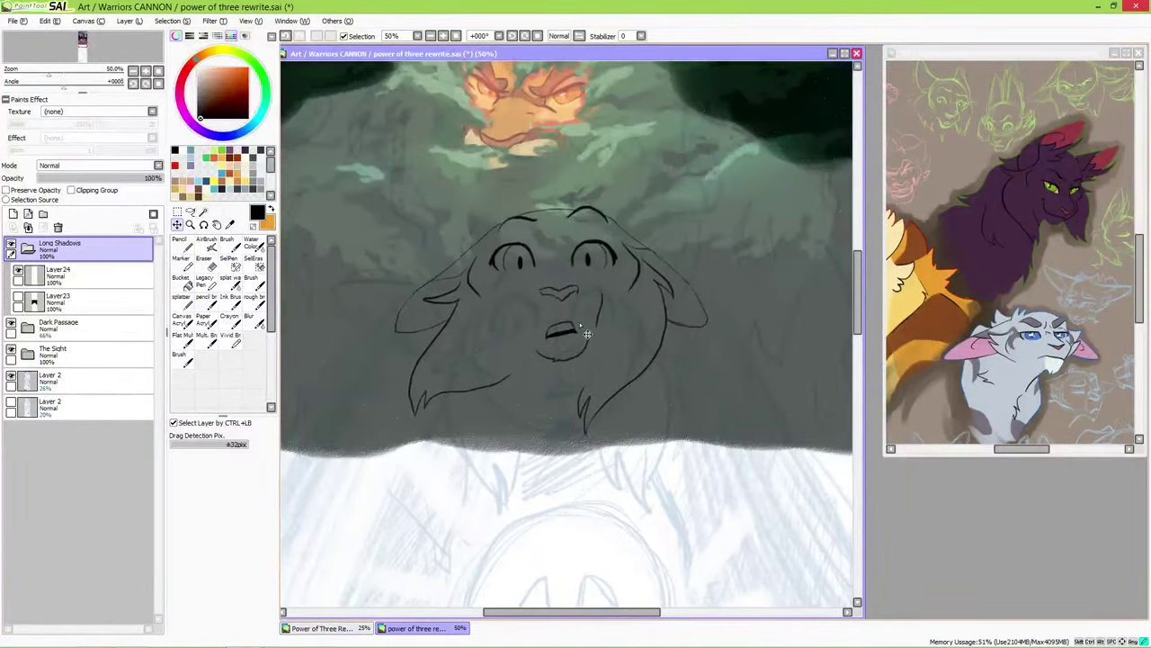
{"action": "scroll", "coordinate": [591, 336], "scroll_direction": "down", "scroll_amount": 2}
{"action": "key", "text": "ctrl+t"}
{"action": "left_click_drag", "start_coordinate": [547, 350], "coordinate": [554, 358]}
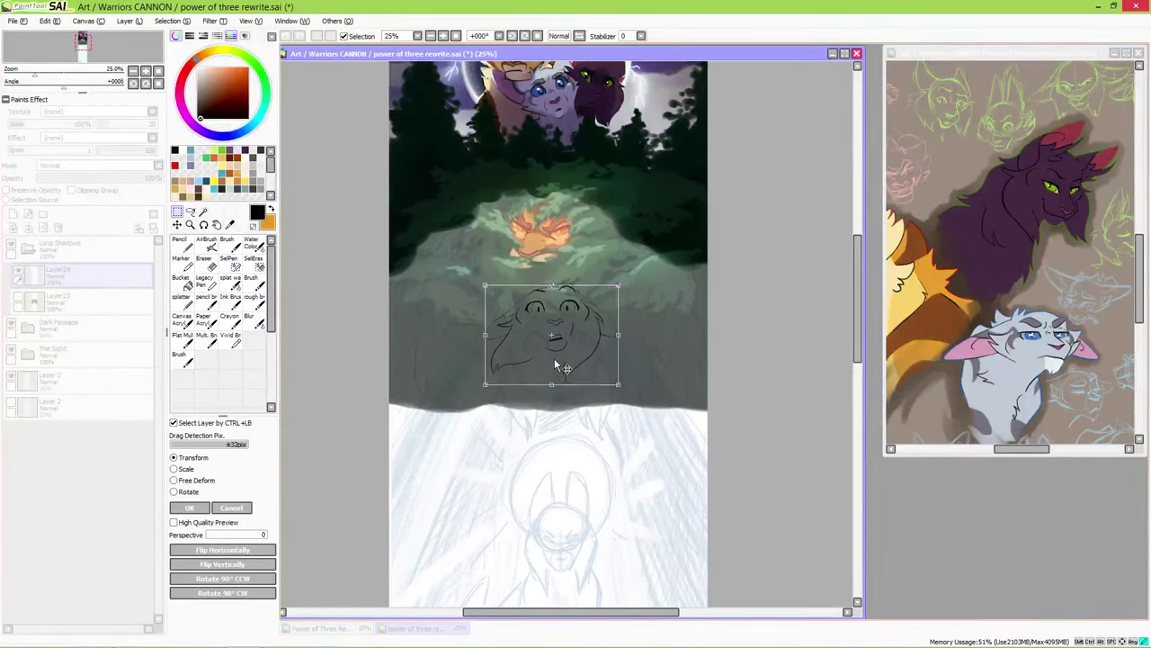
{"action": "key", "text": "Return"}
{"action": "scroll", "coordinate": [548, 363], "scroll_direction": "up", "scroll_amount": 4}
{"action": "scroll", "coordinate": [596, 355], "scroll_direction": "down", "scroll_amount": 3}
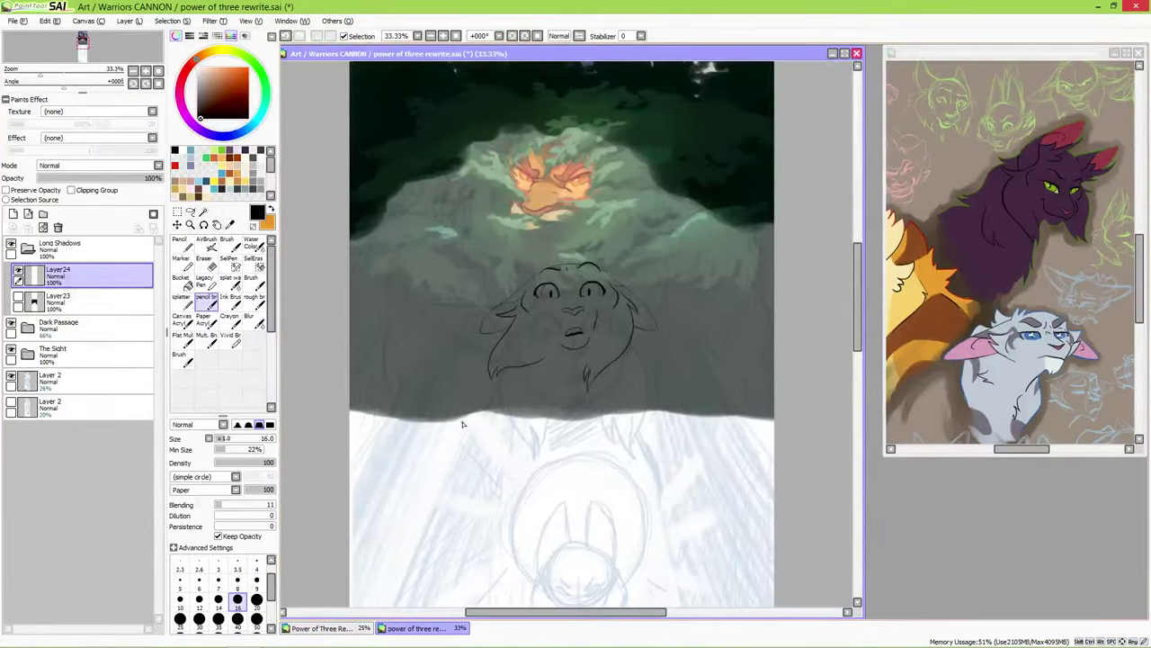
- Hide the Dark Passage section and sketch flanking cats' heads beside the upper cat on the visible sketch layer in teal at size 20
{"action": "left_click", "coordinate": [81, 379]}
{"action": "left_click", "coordinate": [257, 599]}
{"action": "left_click", "coordinate": [11, 323]}
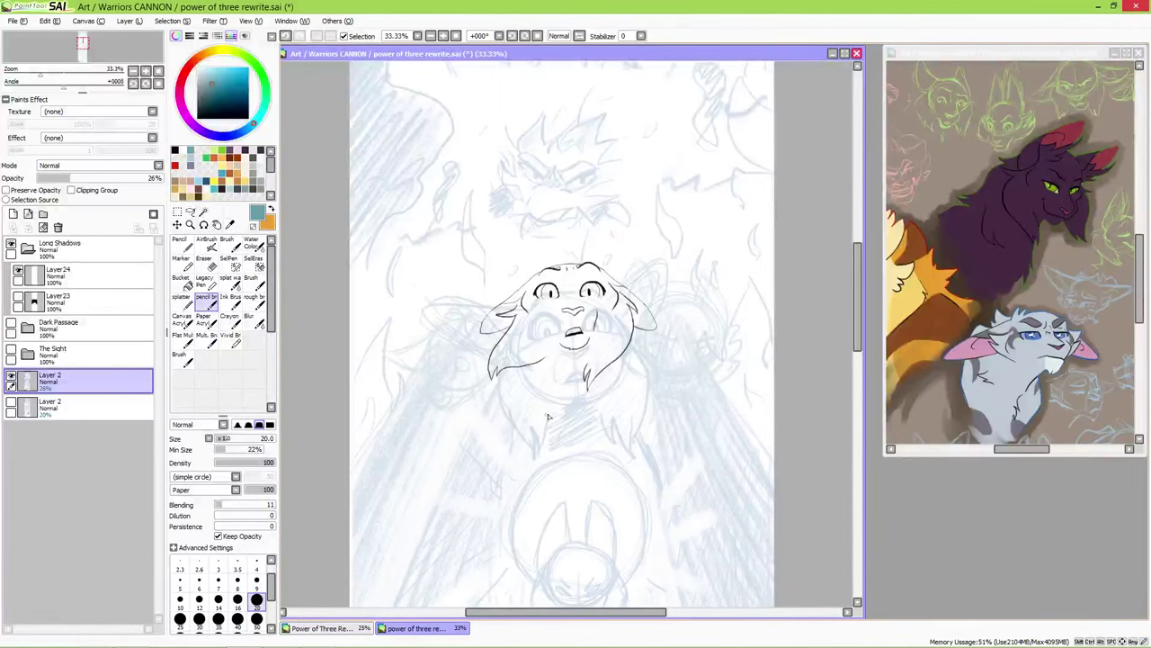
{"action": "key", "text": "Up"}
{"action": "key", "text": "Up"}
{"action": "key", "text": "Up"}
{"action": "key", "text": "Up"}
- Ink the left cat's frowning eyes, brows, nose, downturned mouth and tufted chin over the sketch in black on Layer24
{"action": "scroll", "coordinate": [405, 342], "scroll_direction": "up", "scroll_amount": 3}
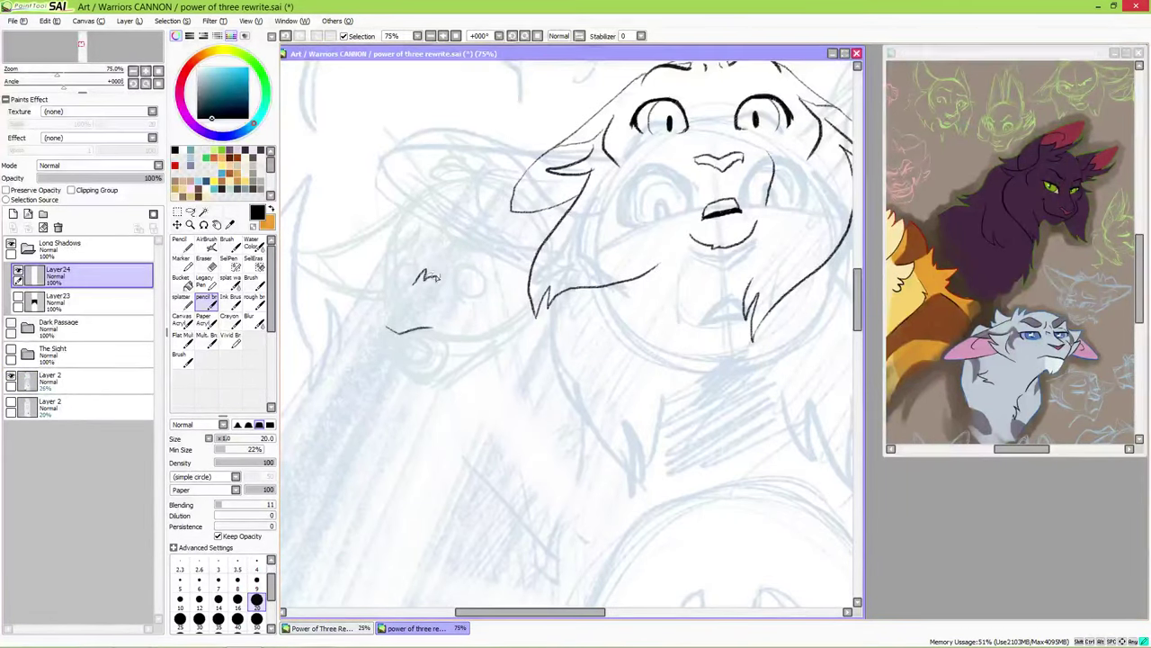
{"action": "left_click_drag", "start_coordinate": [387, 262], "coordinate": [416, 261]}
{"action": "left_click_drag", "start_coordinate": [452, 277], "coordinate": [498, 272]}
{"action": "left_click_drag", "start_coordinate": [385, 244], "coordinate": [427, 236]}
{"action": "left_click_drag", "start_coordinate": [444, 241], "coordinate": [500, 259]}
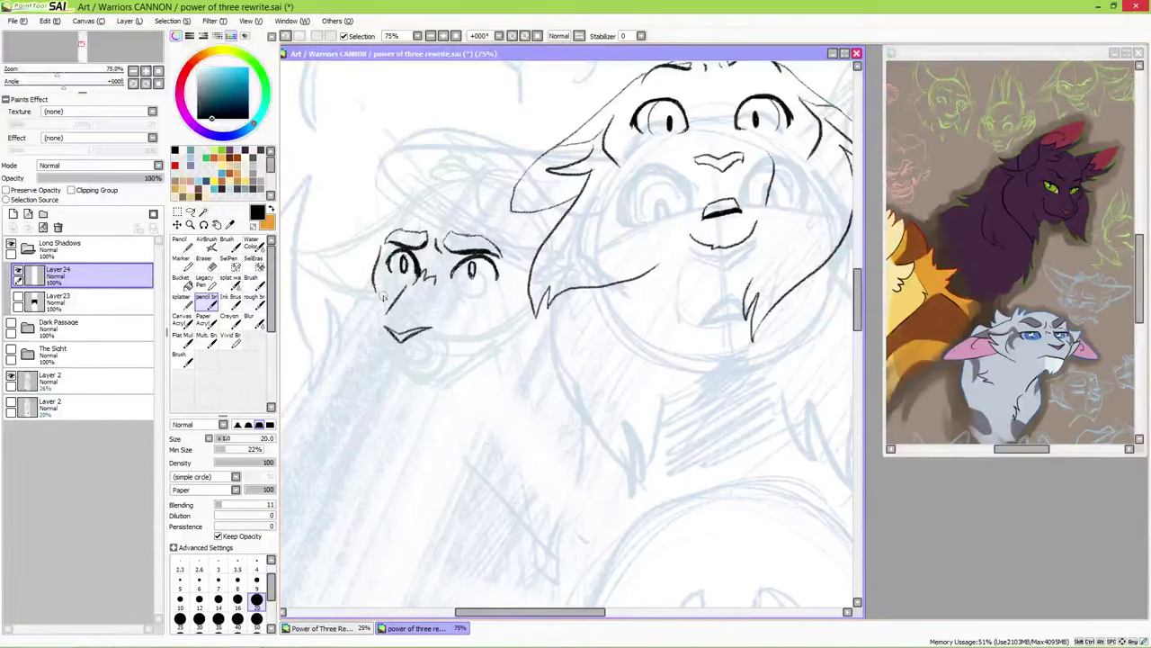
{"action": "key", "text": "ctrl+z"}
{"action": "left_click_drag", "start_coordinate": [423, 358], "coordinate": [460, 345]}
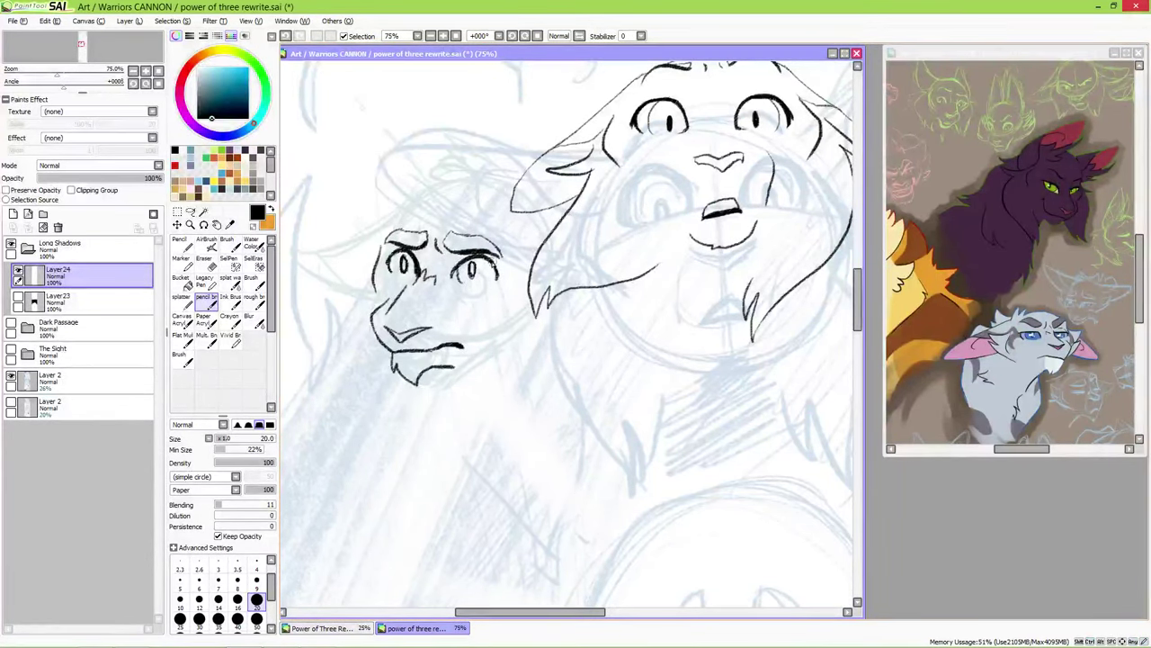
- Ink the left cat's domed forehead with its head tufts, the temple fur and the outer drooping ear
{"action": "left_click_drag", "start_coordinate": [414, 278], "coordinate": [520, 262]}
{"action": "left_click_drag", "start_coordinate": [398, 263], "coordinate": [466, 210]}
{"action": "mouse_move", "coordinate": [491, 205]}
{"action": "left_mouse_down"}
{"action": "mouse_move", "coordinate": [594, 135]}
{"action": "mouse_move", "coordinate": [477, 270]}
{"action": "left_mouse_up"}
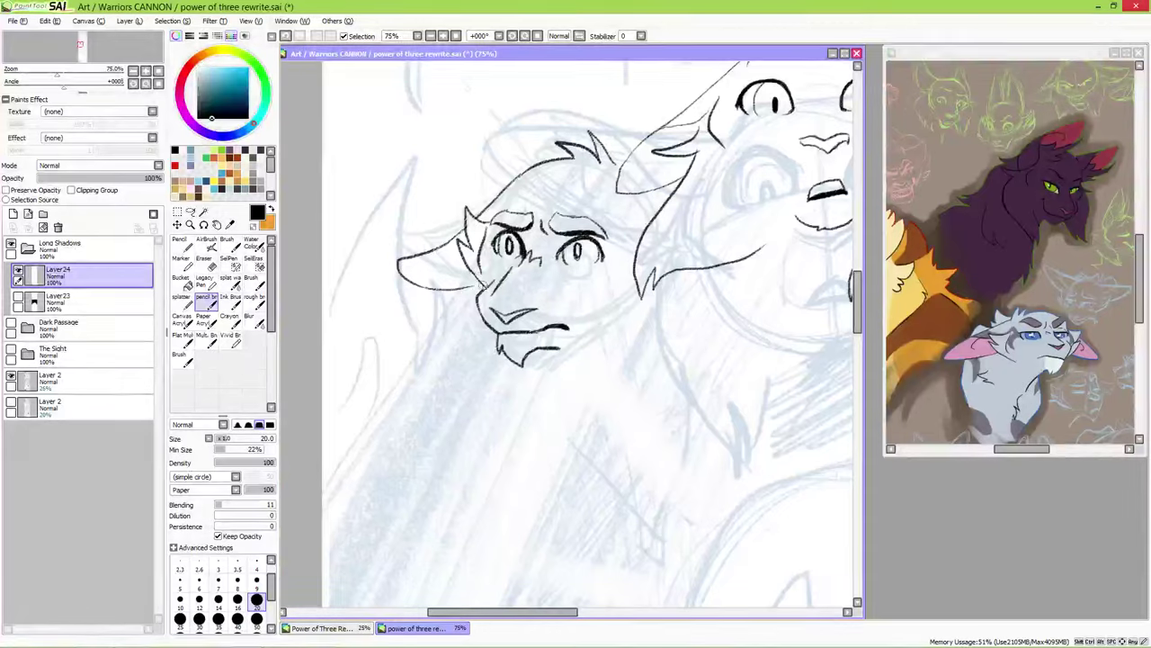
- Ink the left cat's jaw, neck and jagged chest fur, and the upper cat's neck sides and pointed chest fur
{"action": "mouse_move", "coordinate": [667, 137]}
{"action": "left_mouse_down"}
{"action": "mouse_move", "coordinate": [469, 209]}
{"action": "mouse_move", "coordinate": [500, 137]}
{"action": "left_mouse_up"}
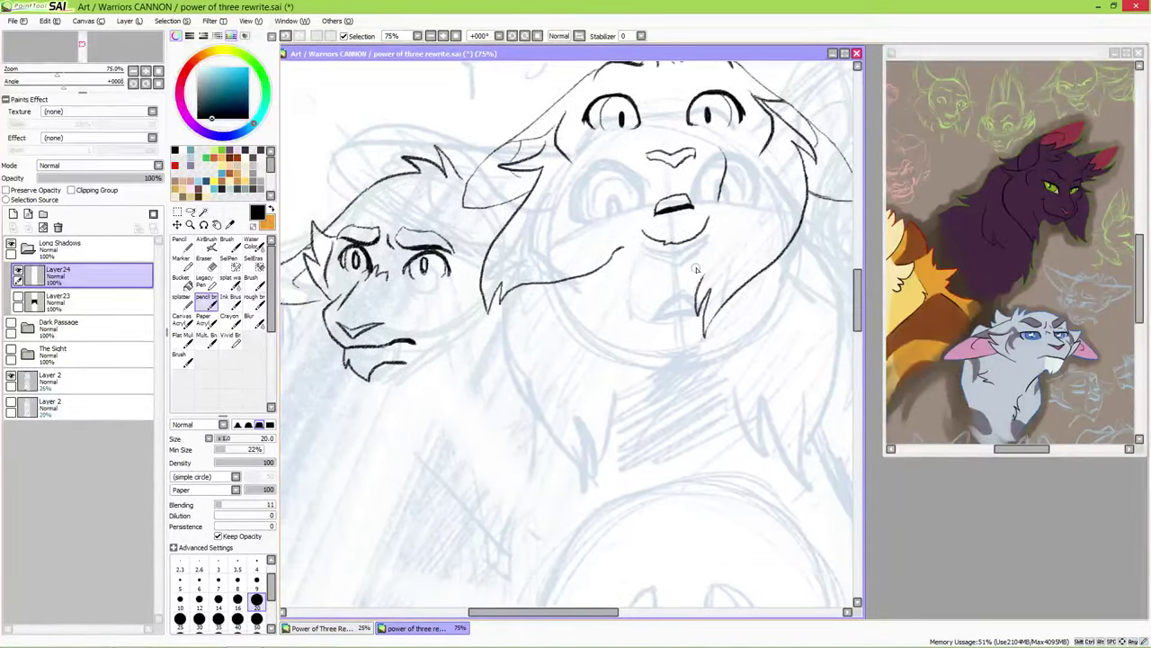
{"action": "left_click_drag", "start_coordinate": [486, 220], "coordinate": [576, 238]}
{"action": "left_click_drag", "start_coordinate": [562, 315], "coordinate": [472, 400]}
{"action": "mouse_move", "coordinate": [567, 473]}
{"action": "left_mouse_down"}
{"action": "mouse_move", "coordinate": [252, 563]}
{"action": "mouse_move", "coordinate": [486, 450]}
{"action": "left_mouse_up"}
{"action": "left_click_drag", "start_coordinate": [535, 286], "coordinate": [500, 453]}
{"action": "left_click_drag", "start_coordinate": [683, 297], "coordinate": [657, 472]}
{"action": "left_click_drag", "start_coordinate": [733, 392], "coordinate": [711, 518]}
{"action": "left_click_drag", "start_coordinate": [539, 360], "coordinate": [621, 400]}
{"action": "key", "text": "e"}
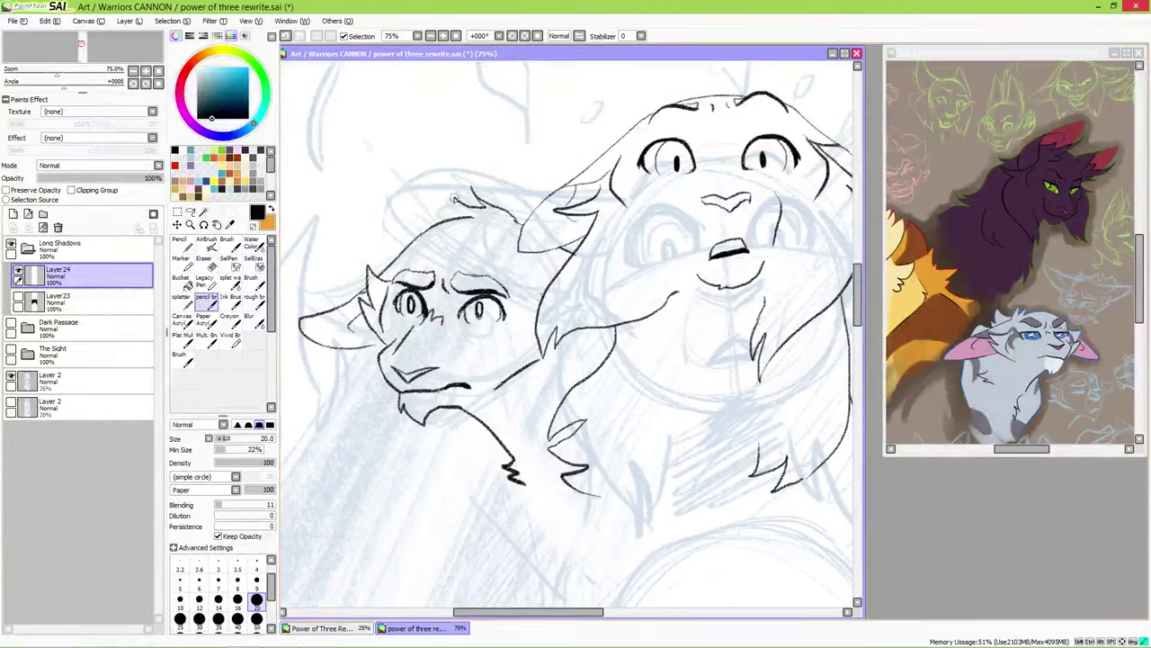
{"action": "key", "text": "b"}
- Ink the right cat's glaring eyes, heavy brows, forehead tufts, curved cheek fur, nose and wide flat mouth
{"action": "mouse_move", "coordinate": [845, 279]}
{"action": "left_mouse_down"}
{"action": "mouse_move", "coordinate": [563, 249]}
{"action": "mouse_move", "coordinate": [518, 265]}
{"action": "left_mouse_up"}
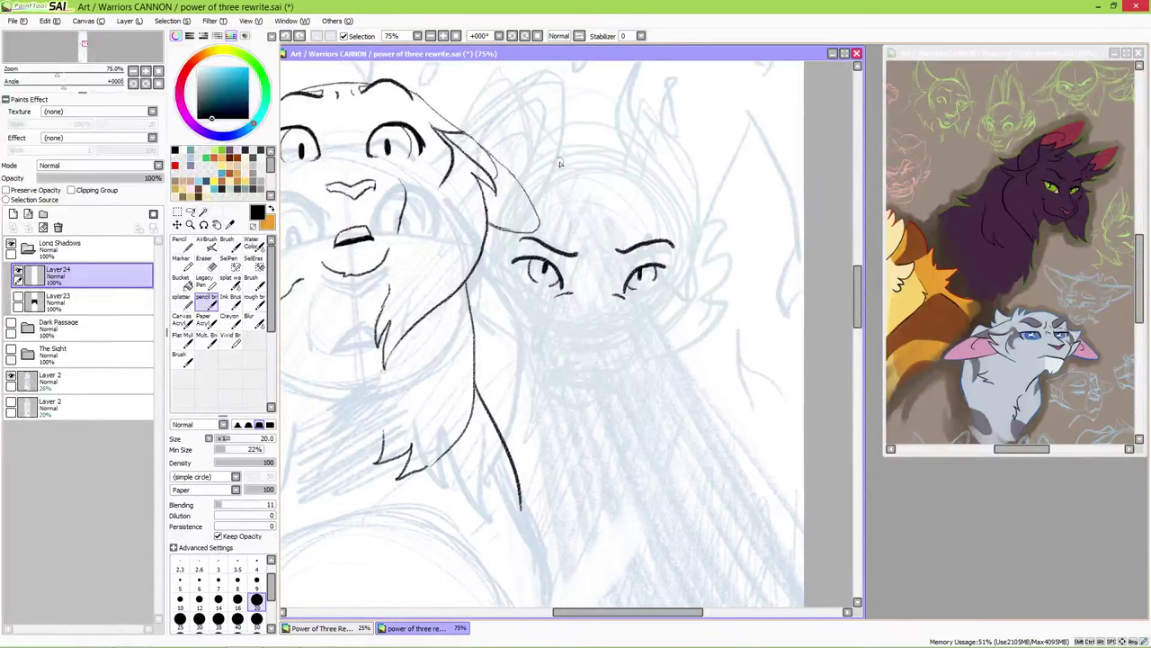
{"action": "key", "text": "ctrl+z"}
{"action": "left_click_drag", "start_coordinate": [534, 137], "coordinate": [629, 176]}
{"action": "left_click_drag", "start_coordinate": [540, 171], "coordinate": [580, 225]}
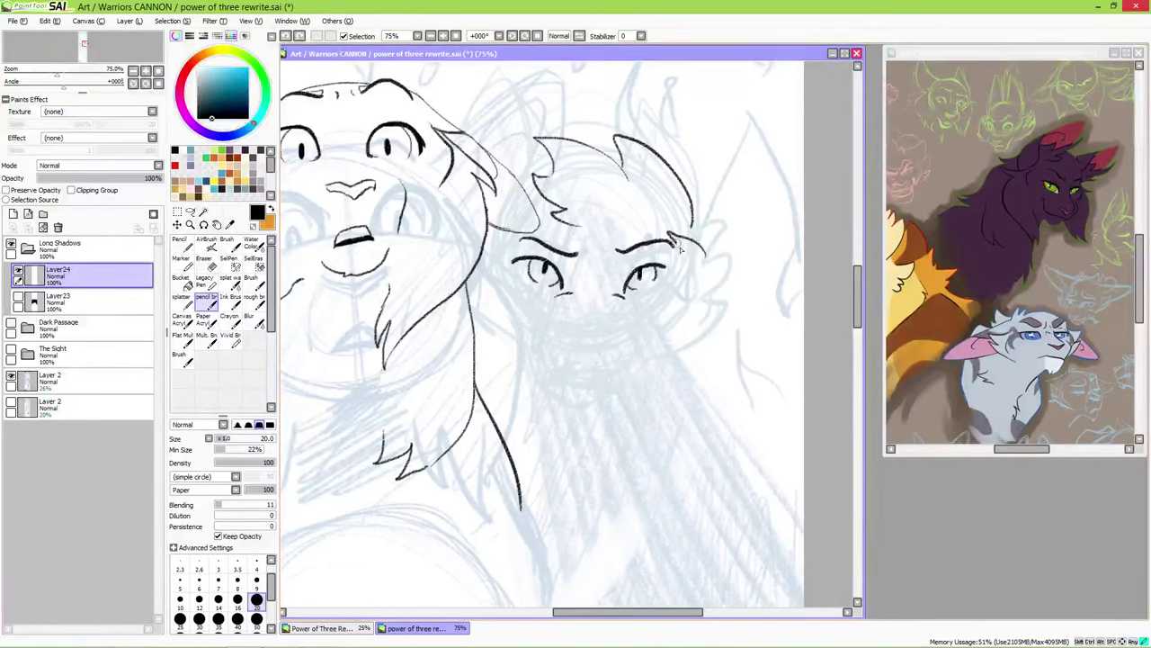
{"action": "left_click_drag", "start_coordinate": [681, 249], "coordinate": [691, 305]}
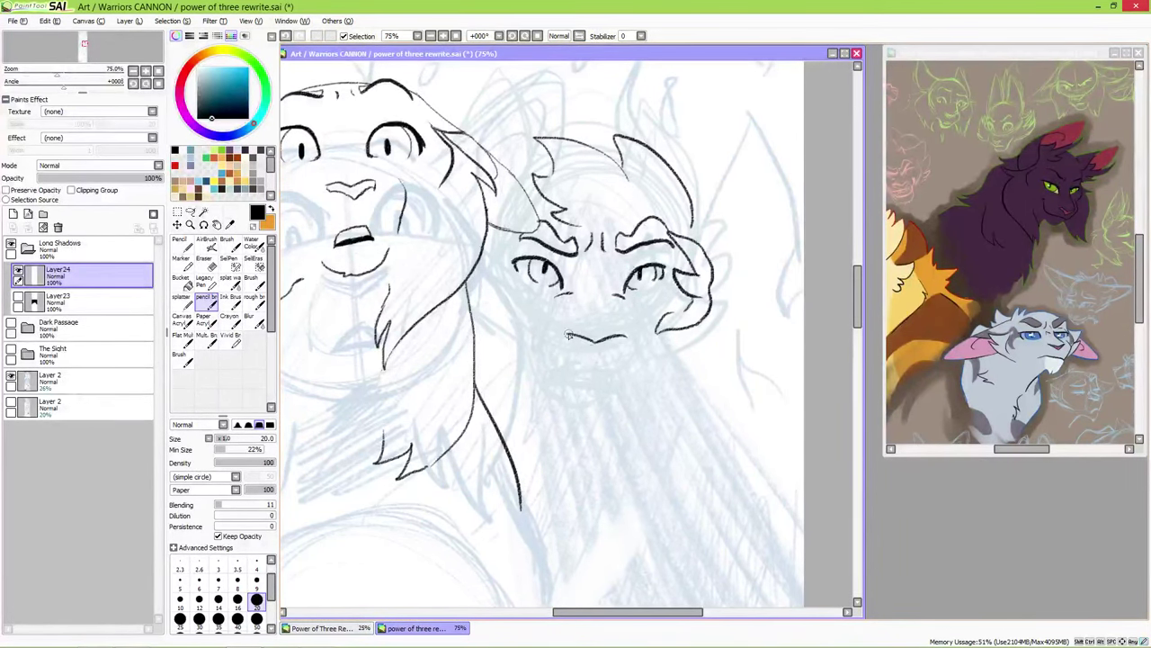
{"action": "left_click_drag", "start_coordinate": [544, 370], "coordinate": [646, 362]}
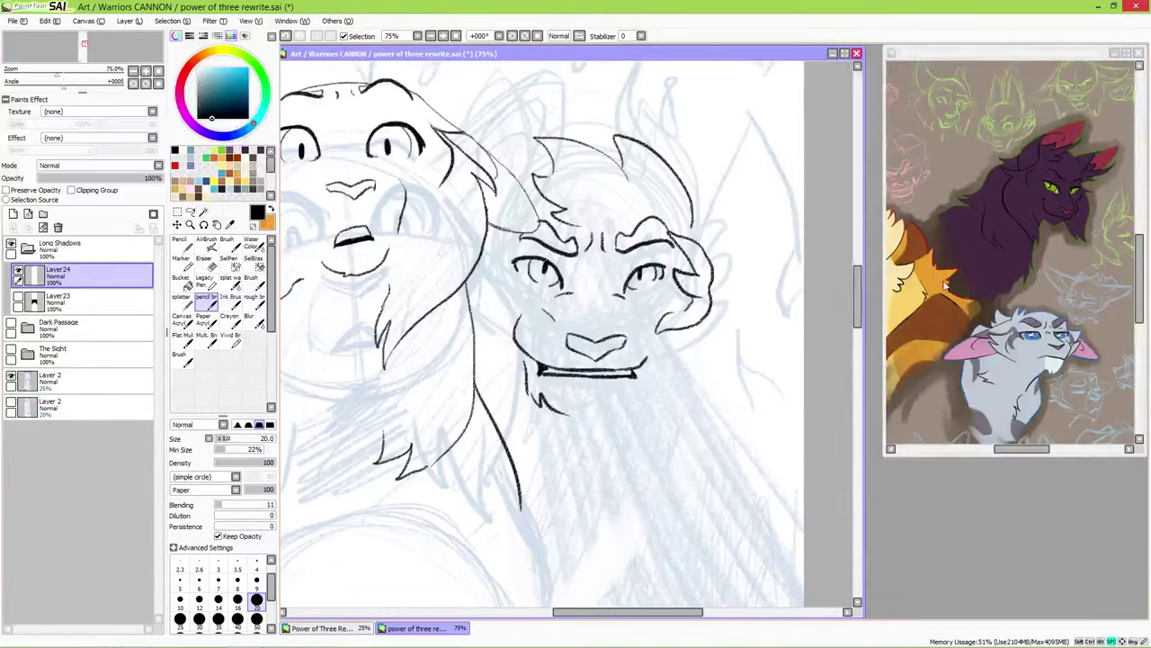
- Ink the right cat's chin, neck and shoulder fur over the sketch, erasing stray strokes
{"action": "left_click_drag", "start_coordinate": [944, 286], "coordinate": [1070, 300]}
{"action": "left_click_drag", "start_coordinate": [678, 179], "coordinate": [728, 287]}
{"action": "key", "text": "e"}
{"action": "left_click_drag", "start_coordinate": [765, 486], "coordinate": [734, 371]}
{"action": "key", "text": "n"}
{"action": "scroll", "coordinate": [734, 370], "scroll_direction": "down", "scroll_amount": 4}
{"action": "scroll", "coordinate": [438, 330], "scroll_direction": "up", "scroll_amount": 4}
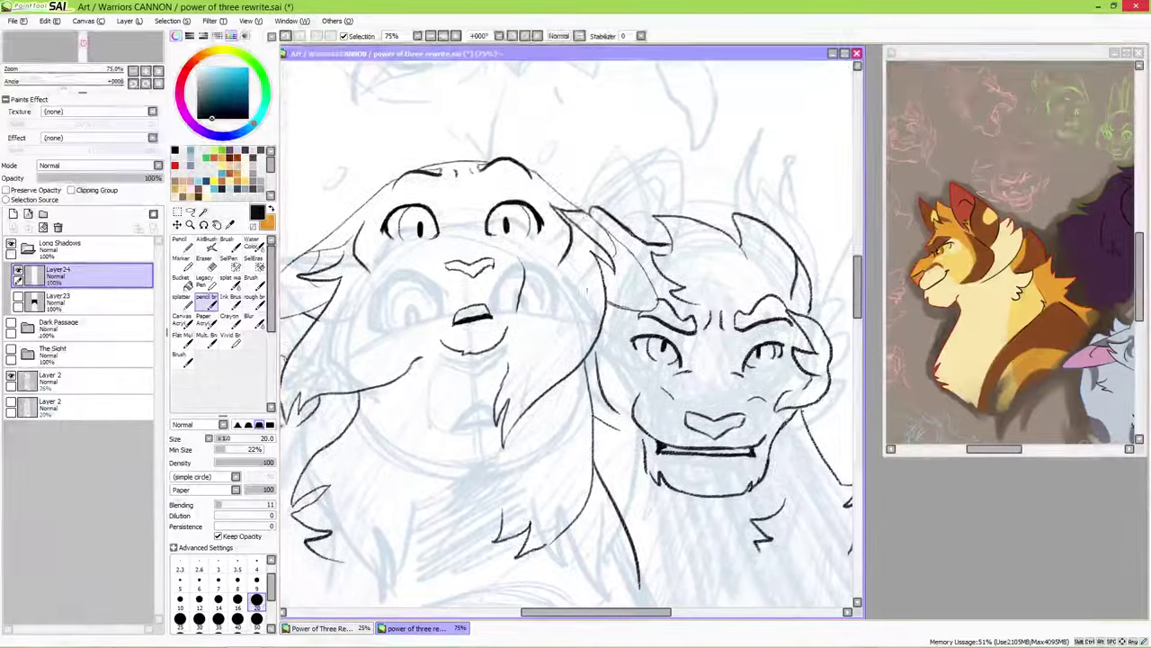
- Ink the central cat's drooping ears and erase the stray lines around them
{"action": "left_click_drag", "start_coordinate": [351, 319], "coordinate": [441, 215]}
{"action": "left_click_drag", "start_coordinate": [486, 180], "coordinate": [383, 255]}
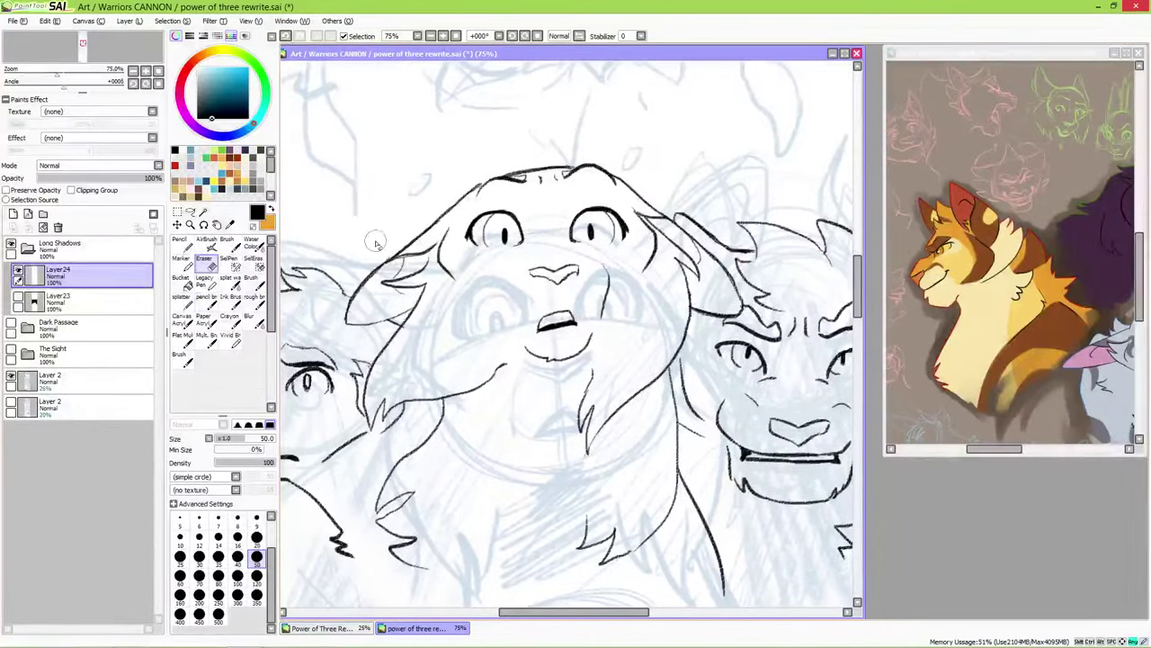
{"action": "scroll", "coordinate": [580, 349], "scroll_direction": "down", "scroll_amount": 5}
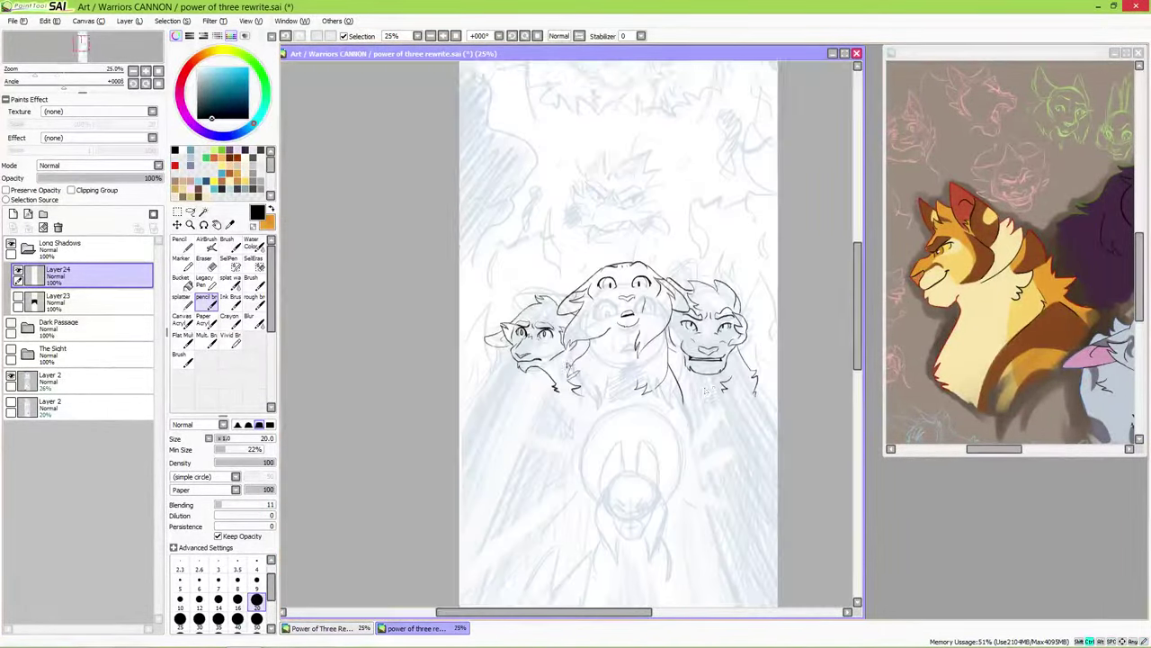
- Show The Sight folder and hide the blue sketch layer
{"action": "left_click_drag", "start_coordinate": [517, 420], "coordinate": [508, 418]}
{"action": "left_click", "coordinate": [11, 348]}
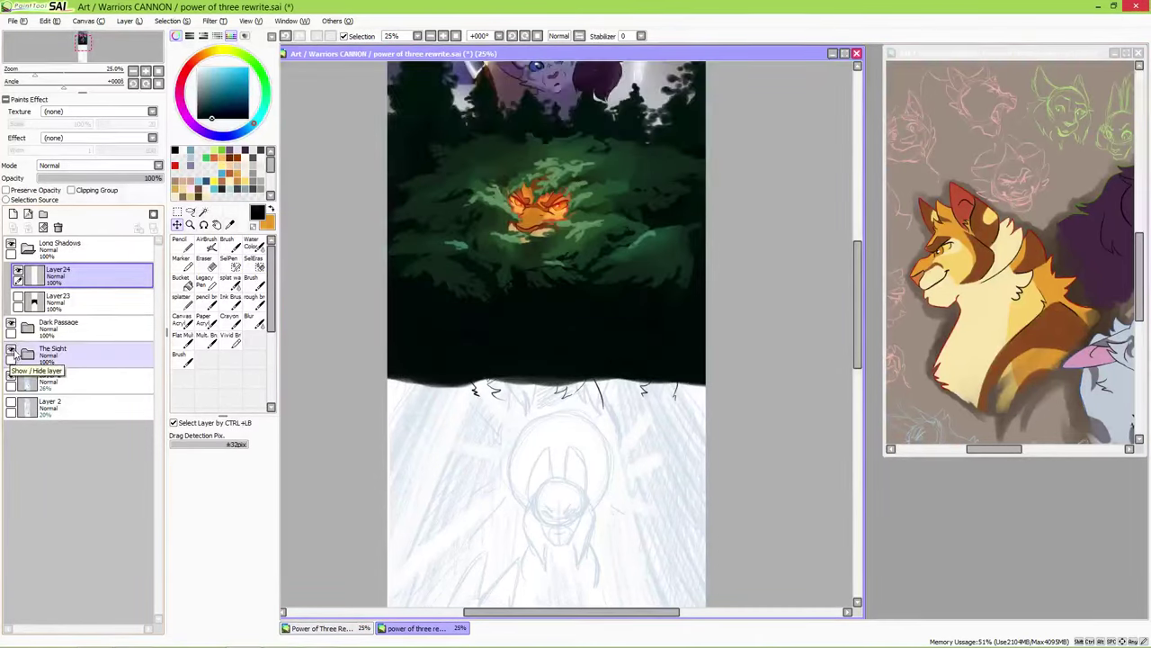
{"action": "left_click", "coordinate": [11, 374]}
- Close the lower edge of the three cats' line art, select their silhouette by inverting the outside selection, and fill it grey on a separate layer
{"action": "left_click", "coordinate": [180, 240]}
{"action": "mouse_move", "coordinate": [477, 396]}
{"action": "left_mouse_down"}
{"action": "mouse_move", "coordinate": [607, 410]}
{"action": "mouse_move", "coordinate": [512, 423]}
{"action": "mouse_move", "coordinate": [670, 414]}
{"action": "left_mouse_up"}
{"action": "mouse_move", "coordinate": [476, 396]}
{"action": "left_mouse_down"}
{"action": "mouse_move", "coordinate": [612, 445]}
{"action": "mouse_move", "coordinate": [675, 400]}
{"action": "left_mouse_up"}
{"action": "left_click", "coordinate": [203, 210]}
{"action": "left_click", "coordinate": [423, 472]}
{"action": "key", "text": "ctrl+i"}
{"action": "left_click", "coordinate": [180, 239]}
{"action": "scroll", "coordinate": [442, 290], "scroll_direction": "up", "scroll_amount": 4}
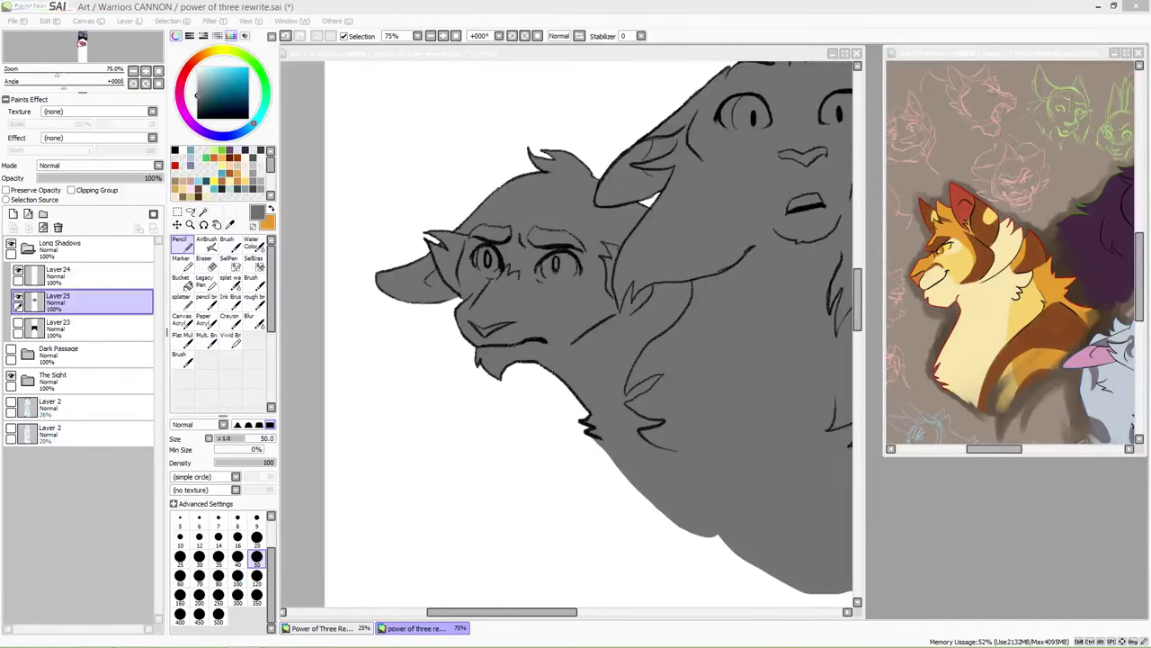
{"action": "scroll", "coordinate": [431, 318], "scroll_direction": "down", "scroll_amount": 4}
- Show the Dark Passage folder and outline thin yellow flames on a new layer behind the three cats
{"action": "left_click", "coordinate": [11, 353]}
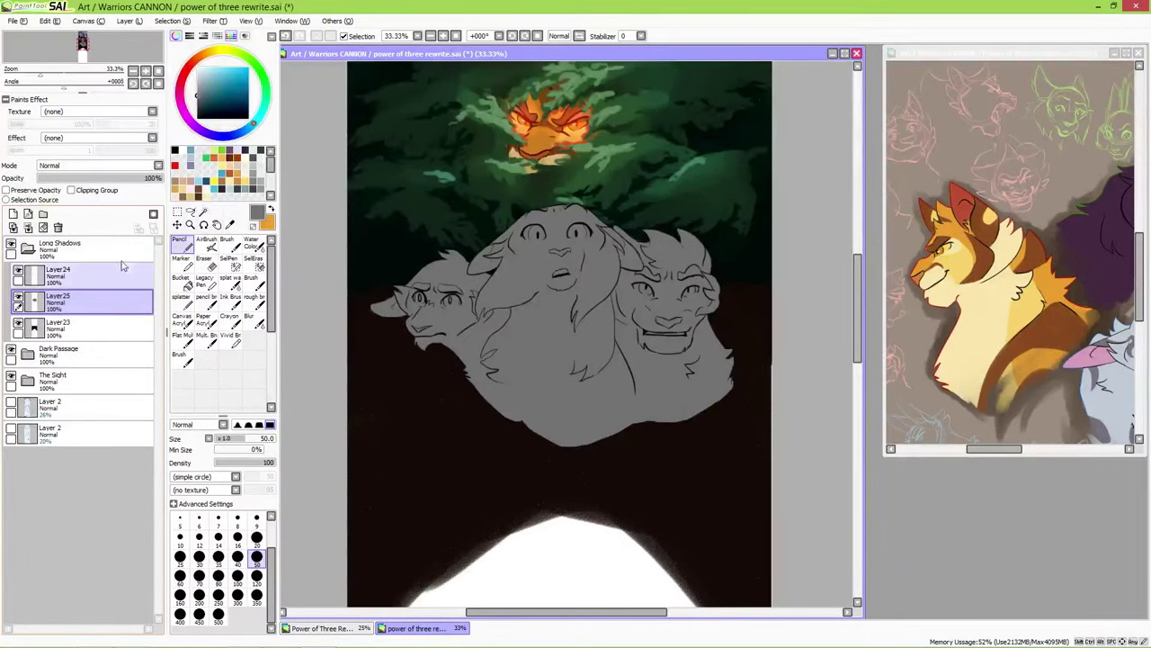
{"action": "left_click", "coordinate": [57, 328]}
{"action": "left_click", "coordinate": [14, 213]}
{"action": "left_click", "coordinate": [206, 296]}
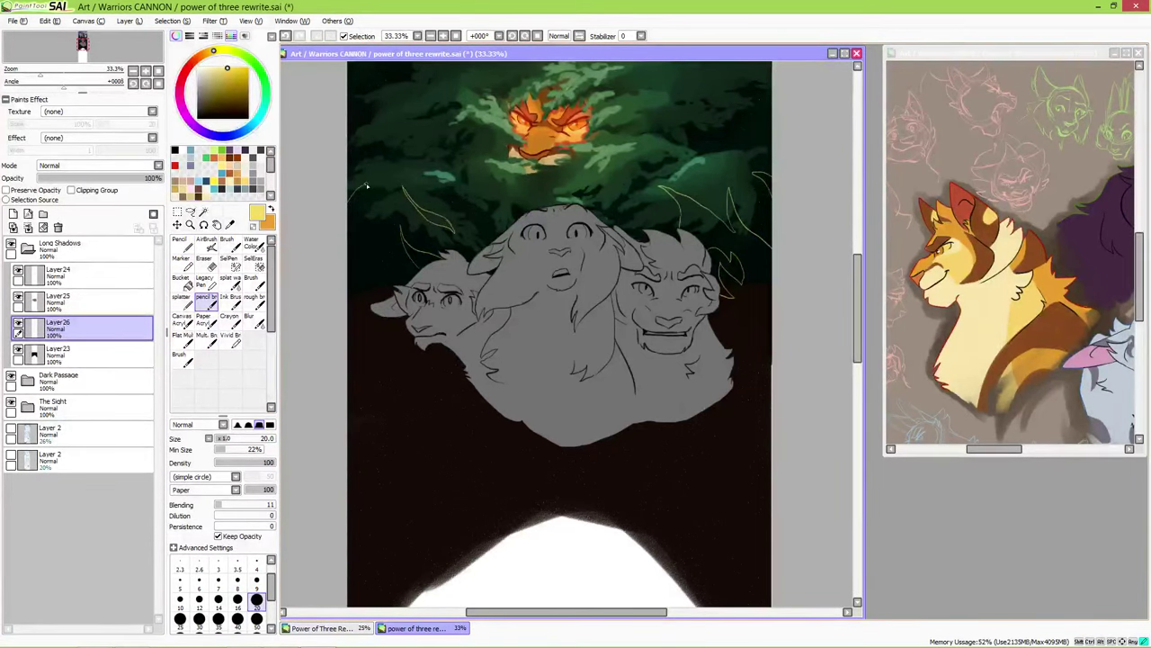
{"action": "scroll", "coordinate": [367, 186], "scroll_direction": "up", "scroll_amount": 2}
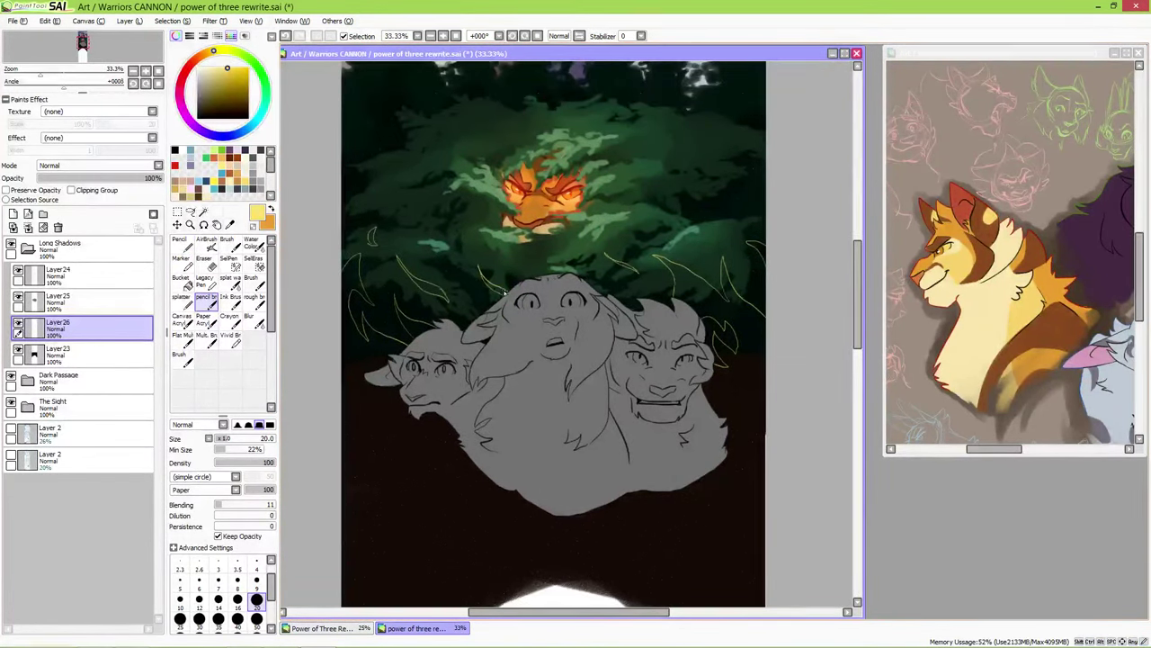
{"action": "scroll", "coordinate": [504, 291], "scroll_direction": "down", "scroll_amount": 2}
- Increase the pencil brush size to 50 and fill the tall flame at the painting's left edge with yellow
{"action": "key", "text": "bracketright"}
{"action": "key", "text": "bracketright"}
{"action": "key", "text": "bracketright"}
{"action": "key", "text": "bracketright"}
{"action": "key", "text": "bracketright"}
{"action": "left_click_drag", "start_coordinate": [370, 310], "coordinate": [366, 220]}
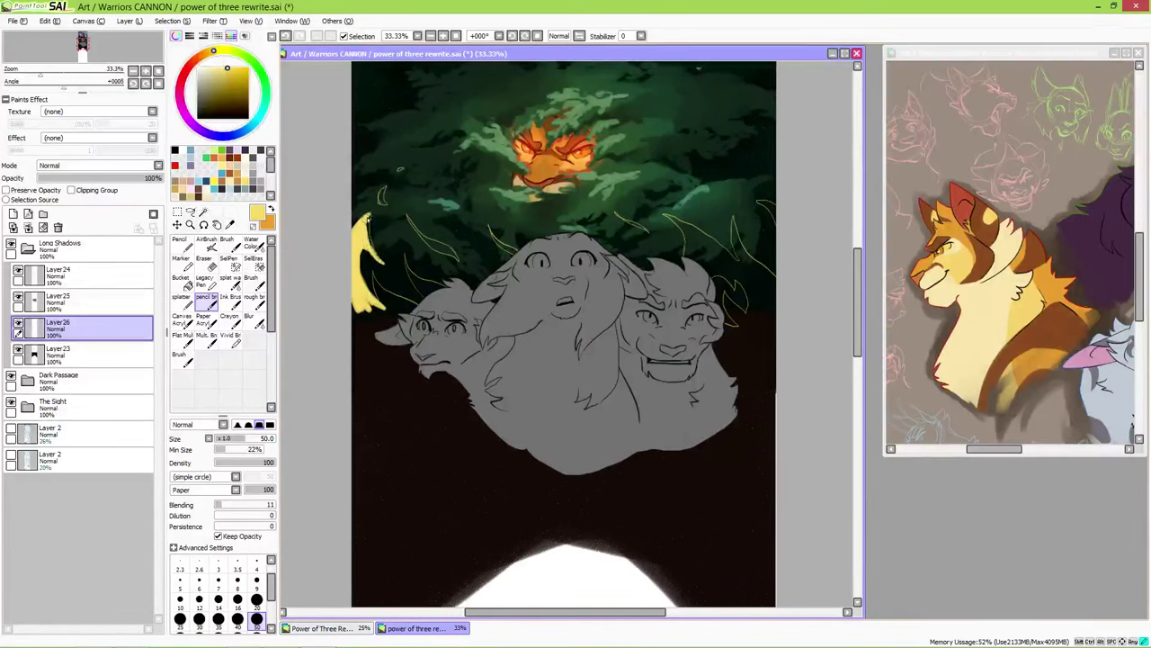
- Fill the broad yellow base of the fire on both sides of the cats with a larger brush
{"action": "key", "text": "bracketright"}
{"action": "key", "text": "bracketright"}
{"action": "key", "text": "bracketright"}
{"action": "key", "text": "bracketright"}
{"action": "key", "text": "bracketright"}
{"action": "key", "text": "bracketright"}
{"action": "key", "text": "bracketright"}
{"action": "key", "text": "bracketright"}
{"action": "key", "text": "bracketright"}
{"action": "key", "text": "bracketright"}
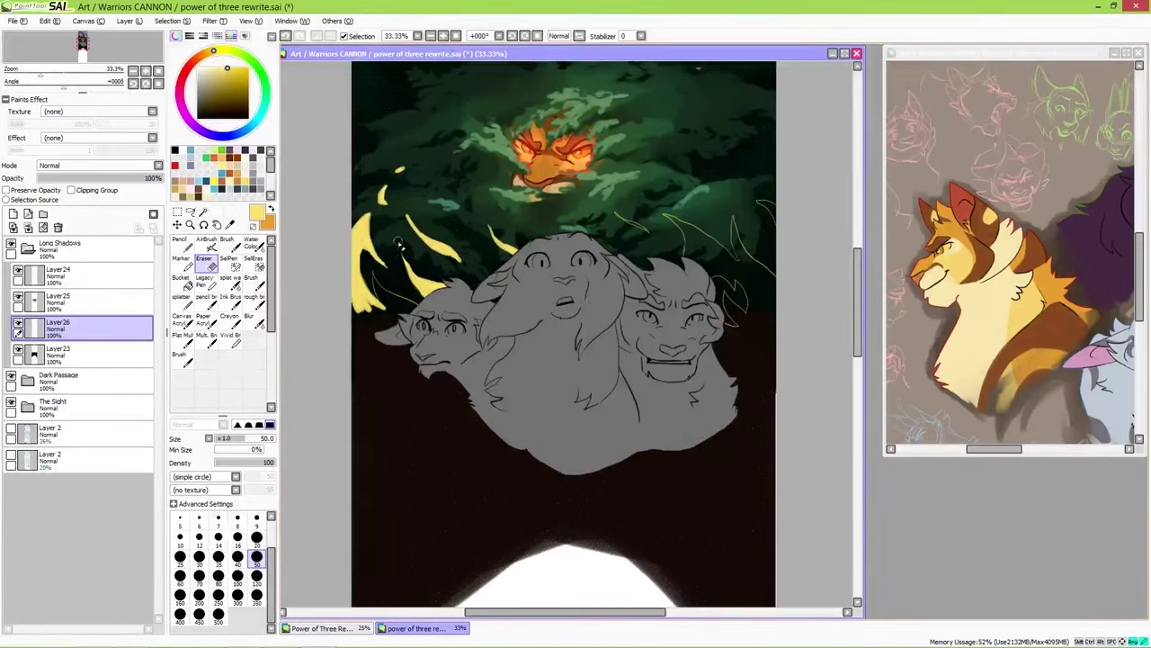
{"action": "mouse_move", "coordinate": [396, 302]}
{"action": "left_mouse_down"}
{"action": "mouse_move", "coordinate": [379, 326]}
{"action": "mouse_move", "coordinate": [395, 383]}
{"action": "mouse_move", "coordinate": [751, 387]}
{"action": "mouse_move", "coordinate": [736, 349]}
{"action": "left_mouse_up"}
- Reduce the brush size to 50 and fill the flame tongues above and beside the right cat with yellow
{"action": "key", "text": "bracketleft"}
{"action": "key", "text": "bracketleft"}
{"action": "key", "text": "bracketleft"}
{"action": "key", "text": "bracketleft"}
{"action": "key", "text": "bracketleft"}
{"action": "key", "text": "bracketleft"}
{"action": "key", "text": "bracketleft"}
{"action": "key", "text": "bracketleft"}
{"action": "key", "text": "bracketleft"}
{"action": "key", "text": "bracketleft"}
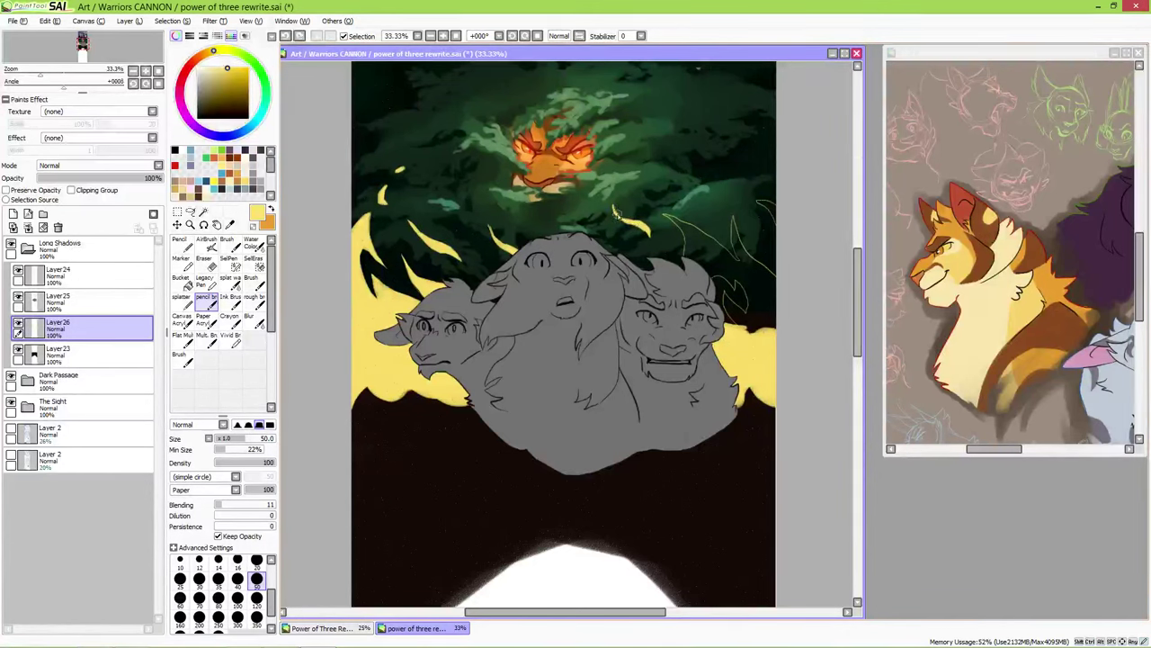
{"action": "left_click_drag", "start_coordinate": [667, 216], "coordinate": [711, 244]}
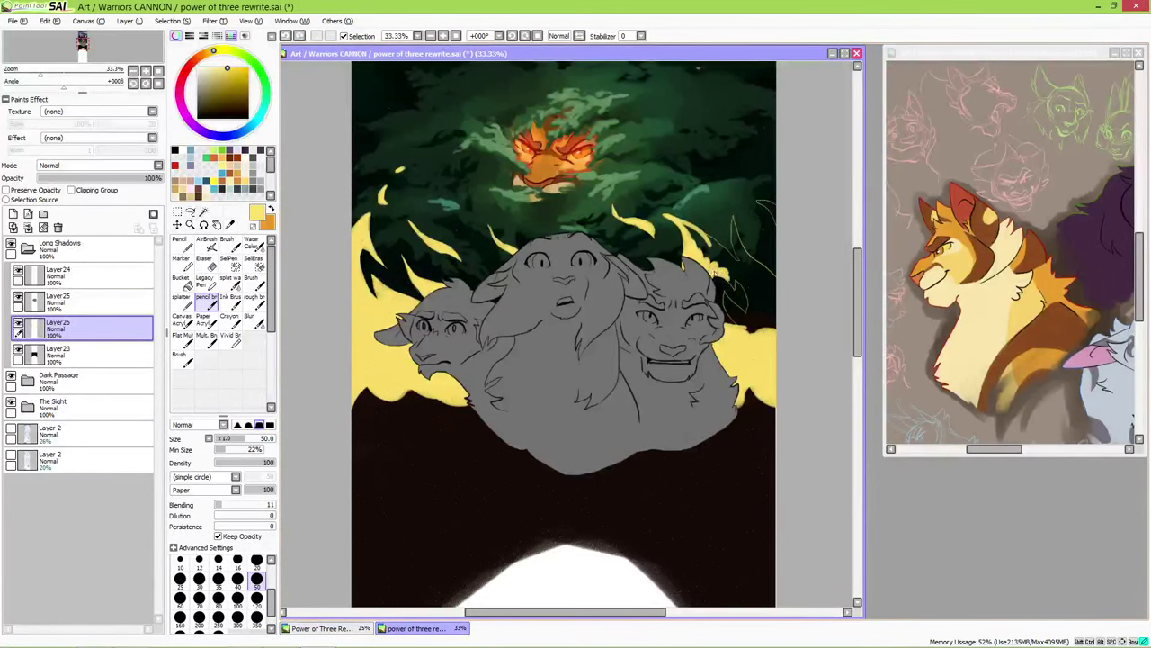
{"action": "left_click_drag", "start_coordinate": [745, 326], "coordinate": [760, 297]}
- Add yellow flame tips along the fire's lower edge and fill the tall flame at the painting's right edge
{"action": "left_click_drag", "start_coordinate": [368, 396], "coordinate": [469, 402]}
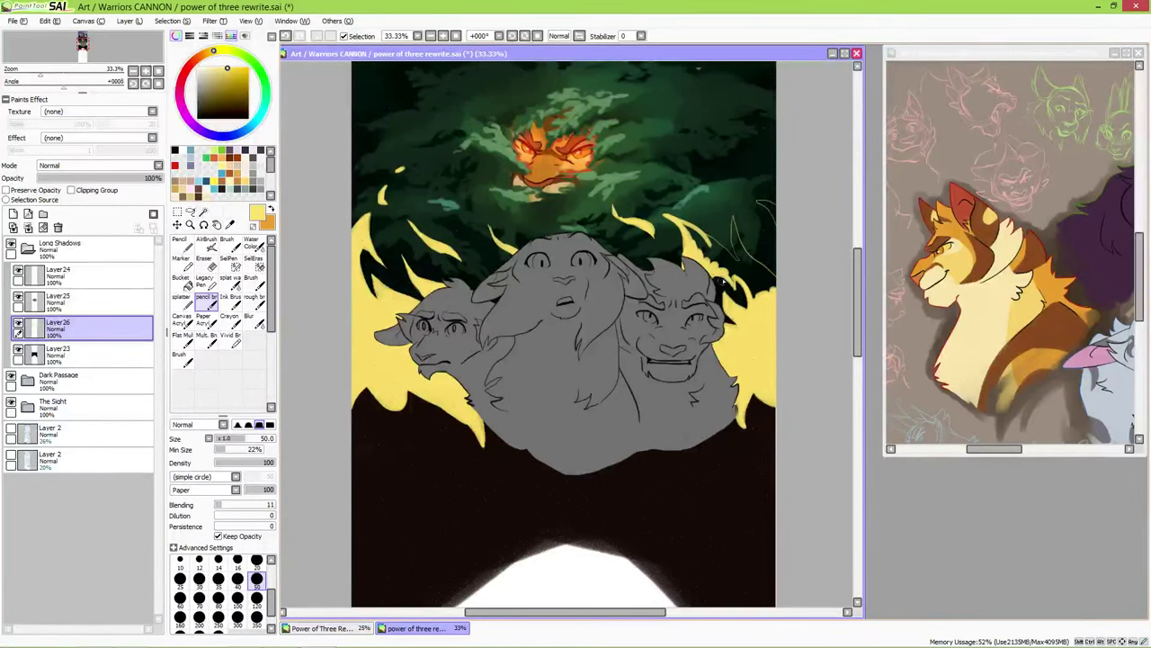
{"action": "mouse_move", "coordinate": [733, 280]}
{"action": "left_mouse_down"}
{"action": "mouse_move", "coordinate": [653, 219]}
{"action": "mouse_move", "coordinate": [738, 268]}
{"action": "left_mouse_up"}
{"action": "left_click_drag", "start_coordinate": [774, 223], "coordinate": [736, 181]}
{"action": "left_click_drag", "start_coordinate": [371, 182], "coordinate": [384, 160]}
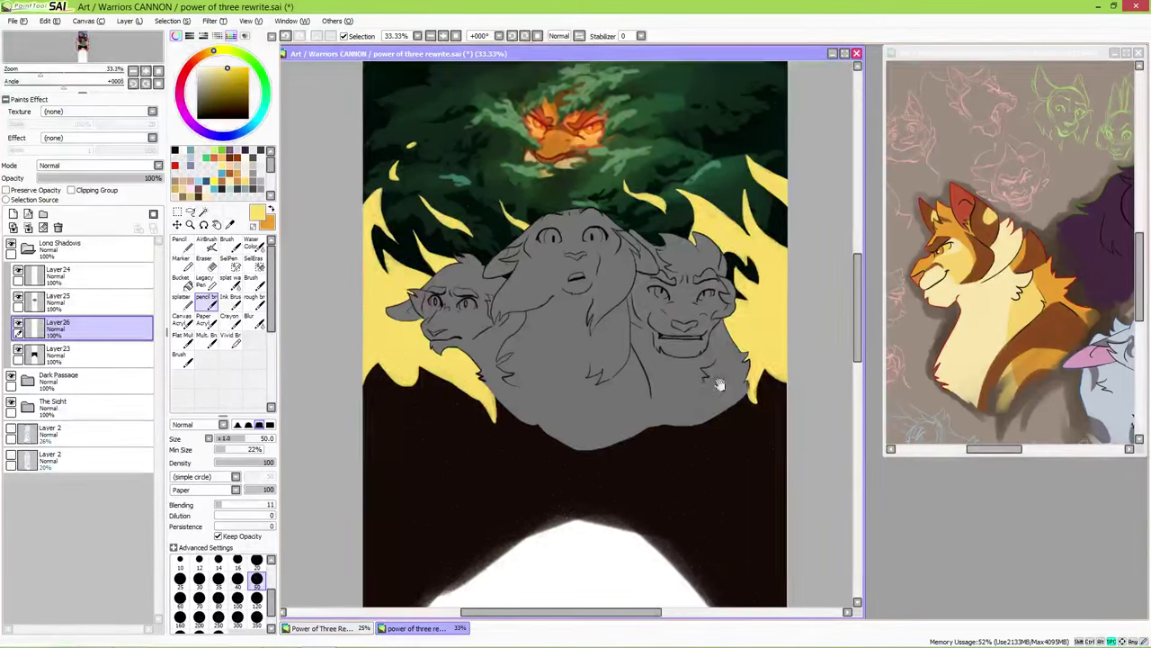
- On a new layer above the Dark Passage folder, paint a near-black frame around the forest and moon scenes with the size 500 splatter brush
{"action": "key", "text": "ctrl+shift+n"}
{"action": "left_click", "coordinate": [383, 160], "text": "alt"}
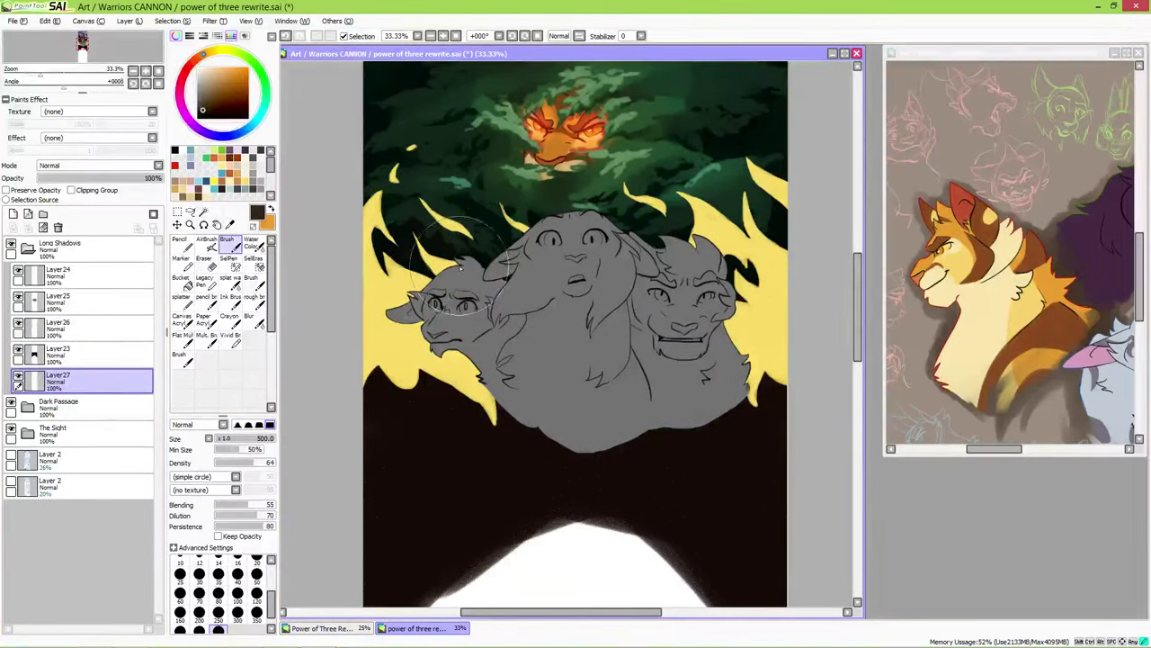
{"action": "left_click", "coordinate": [181, 297]}
{"action": "mouse_move", "coordinate": [396, 203]}
{"action": "left_mouse_down"}
{"action": "mouse_move", "coordinate": [418, 230]}
{"action": "mouse_move", "coordinate": [399, 144]}
{"action": "left_mouse_up"}
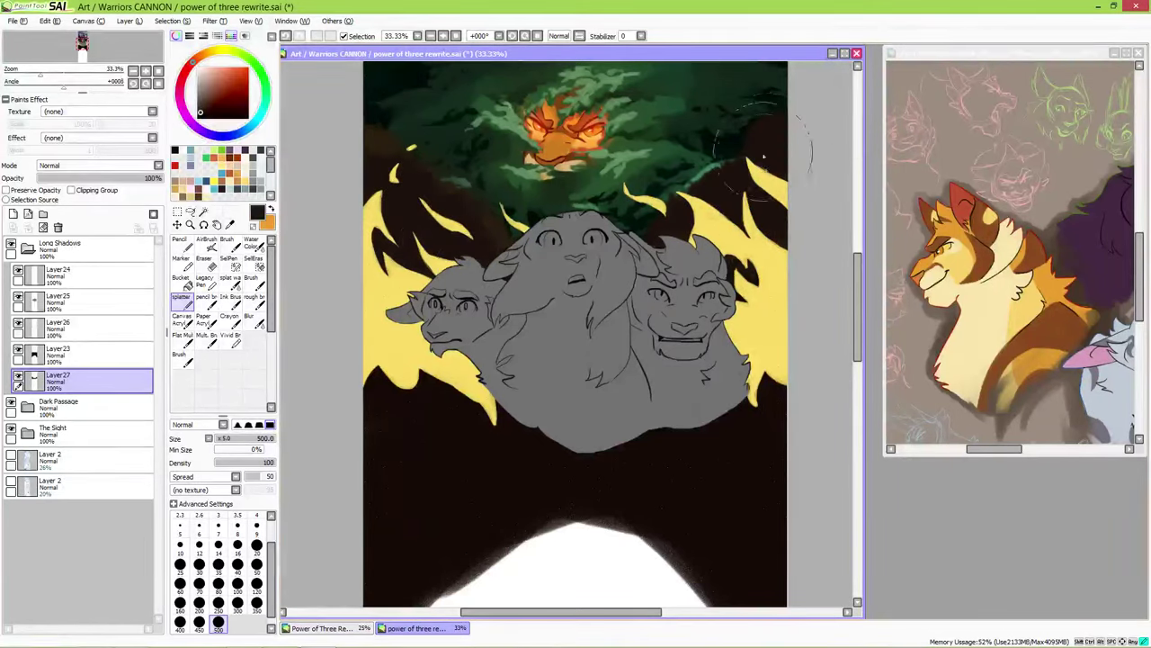
{"action": "scroll", "coordinate": [398, 141], "scroll_direction": "up", "scroll_amount": 5}
{"action": "left_click_drag", "start_coordinate": [674, 99], "coordinate": [737, 180]}
{"action": "scroll", "coordinate": [738, 180], "scroll_direction": "down", "scroll_amount": 1}
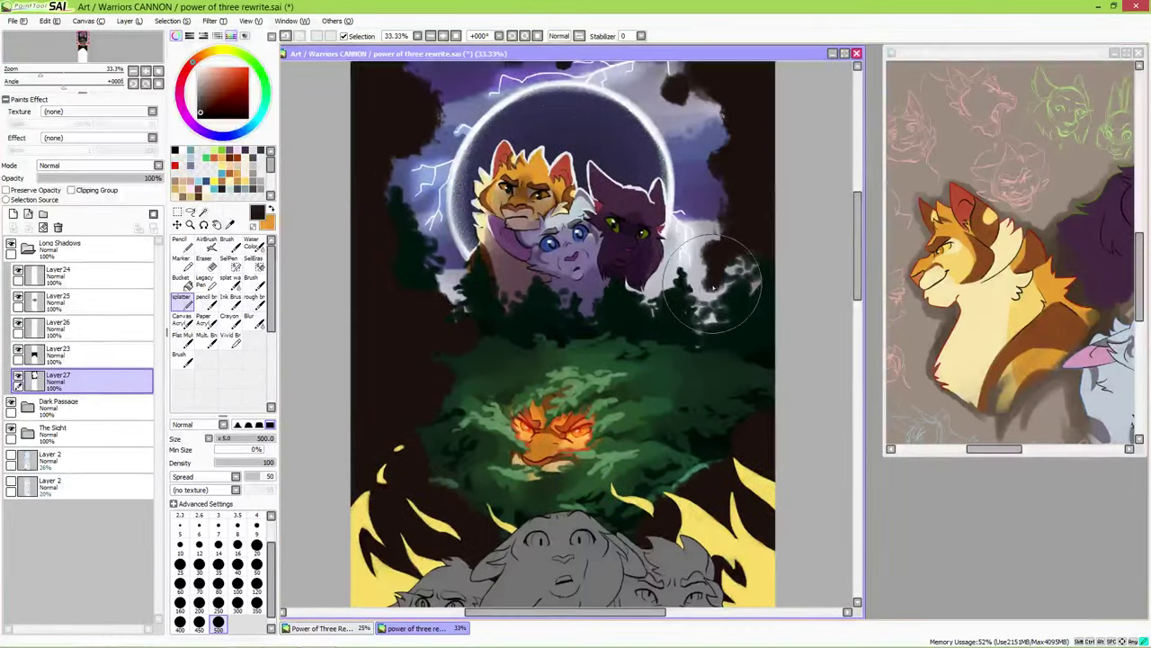
{"action": "left_click_drag", "start_coordinate": [711, 269], "coordinate": [755, 332]}
{"action": "scroll", "coordinate": [629, 270], "scroll_direction": "up", "scroll_amount": 1}
- Soften the dark frame around the moon scene with a smaller soft Brush
{"action": "left_click", "coordinate": [229, 243]}
{"action": "key", "text": "bracketleft"}
{"action": "key", "text": "bracketleft"}
{"action": "key", "text": "bracketleft"}
{"action": "key", "text": "bracketleft"}
{"action": "key", "text": "bracketleft"}
{"action": "key", "text": "bracketleft"}
{"action": "key", "text": "bracketleft"}
{"action": "mouse_move", "coordinate": [411, 224]}
{"action": "left_mouse_down"}
{"action": "mouse_move", "coordinate": [419, 239]}
{"action": "mouse_move", "coordinate": [528, 99]}
{"action": "mouse_move", "coordinate": [585, 103]}
{"action": "mouse_move", "coordinate": [642, 84]}
{"action": "mouse_move", "coordinate": [792, 179]}
{"action": "left_mouse_up"}
- Refine the black frame around the lightning, sky and tree edges with the Brush at size 50
{"action": "key", "text": "bracketleft"}
{"action": "key", "text": "bracketleft"}
{"action": "key", "text": "bracketleft"}
{"action": "mouse_move", "coordinate": [464, 131]}
{"action": "left_mouse_down"}
{"action": "mouse_move", "coordinate": [454, 233]}
{"action": "mouse_move", "coordinate": [477, 225]}
{"action": "left_mouse_up"}
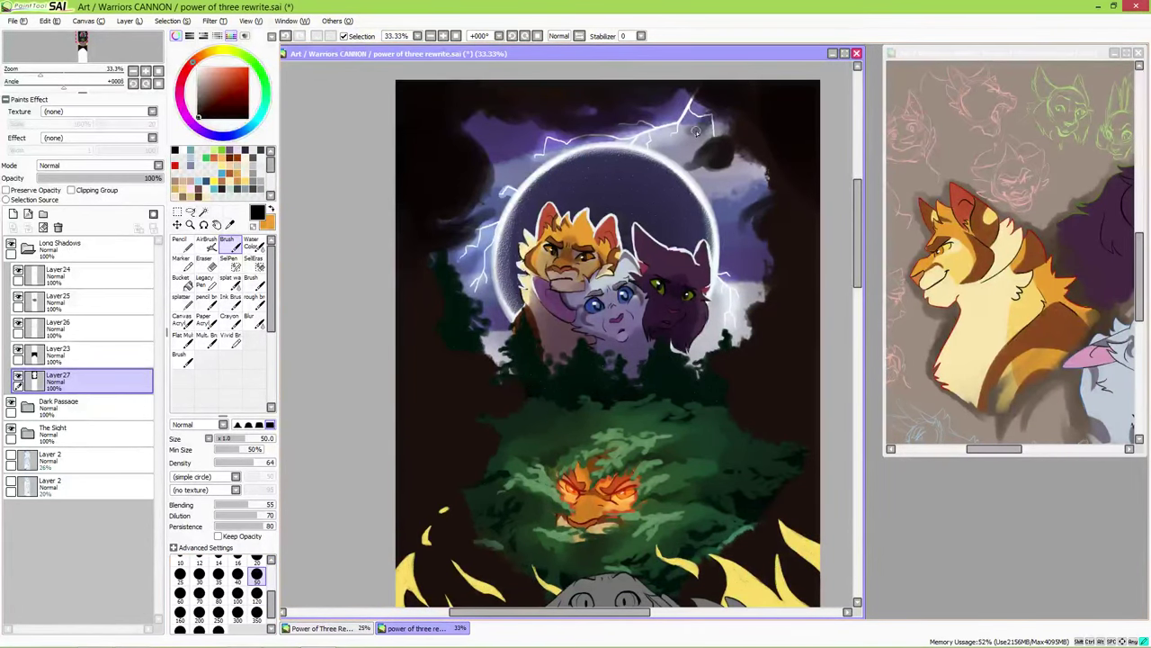
{"action": "mouse_move", "coordinate": [672, 97]}
{"action": "left_mouse_down"}
{"action": "mouse_move", "coordinate": [809, 234]}
{"action": "mouse_move", "coordinate": [792, 387]}
{"action": "left_mouse_up"}
{"action": "left_click_drag", "start_coordinate": [423, 310], "coordinate": [449, 405]}
- Enlarge the Brush to 350 and darken the area between the foliage and the flames and the painting's outer edges
{"action": "scroll", "coordinate": [449, 405], "scroll_direction": "down", "scroll_amount": 3}
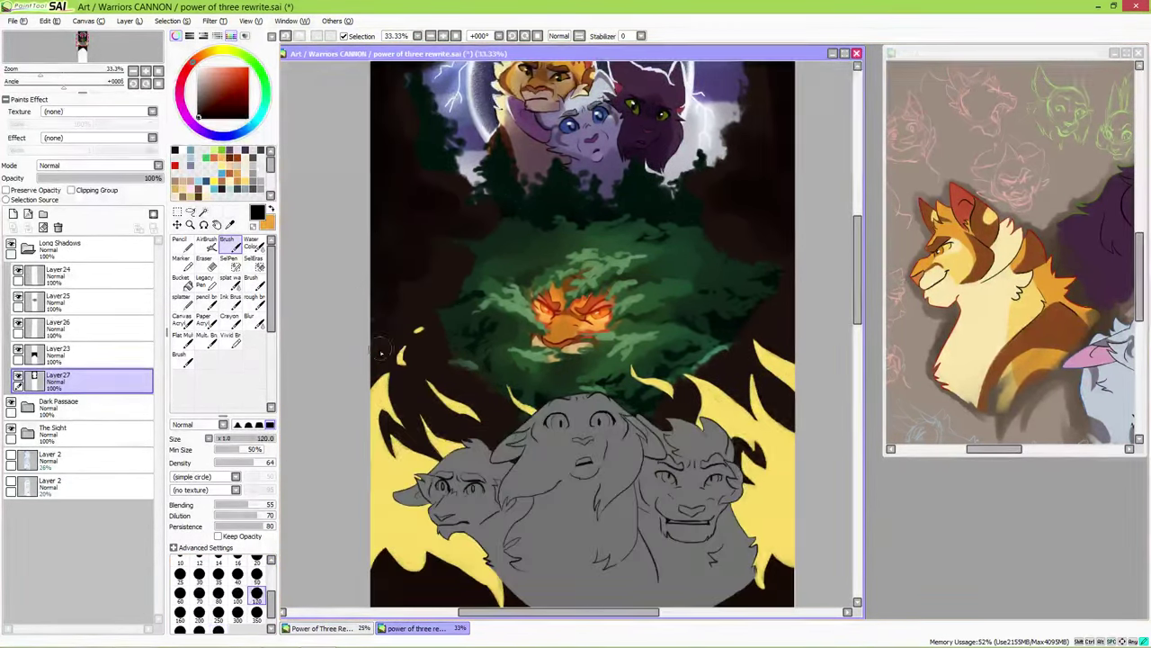
{"action": "key", "text": "bracketright"}
{"action": "key", "text": "bracketright"}
{"action": "key", "text": "bracketright"}
{"action": "key", "text": "bracketright"}
{"action": "key", "text": "bracketright"}
{"action": "key", "text": "bracketright"}
{"action": "key", "text": "bracketright"}
{"action": "key", "text": "bracketright"}
{"action": "key", "text": "bracketright"}
{"action": "key", "text": "bracketright"}
{"action": "key", "text": "bracketright"}
{"action": "key", "text": "bracketright"}
{"action": "key", "text": "bracketright"}
{"action": "left_click_drag", "start_coordinate": [423, 360], "coordinate": [693, 464]}
{"action": "scroll", "coordinate": [576, 333], "scroll_direction": "up", "scroll_amount": 3}
{"action": "scroll", "coordinate": [576, 333], "scroll_direction": "up", "scroll_amount": 3}
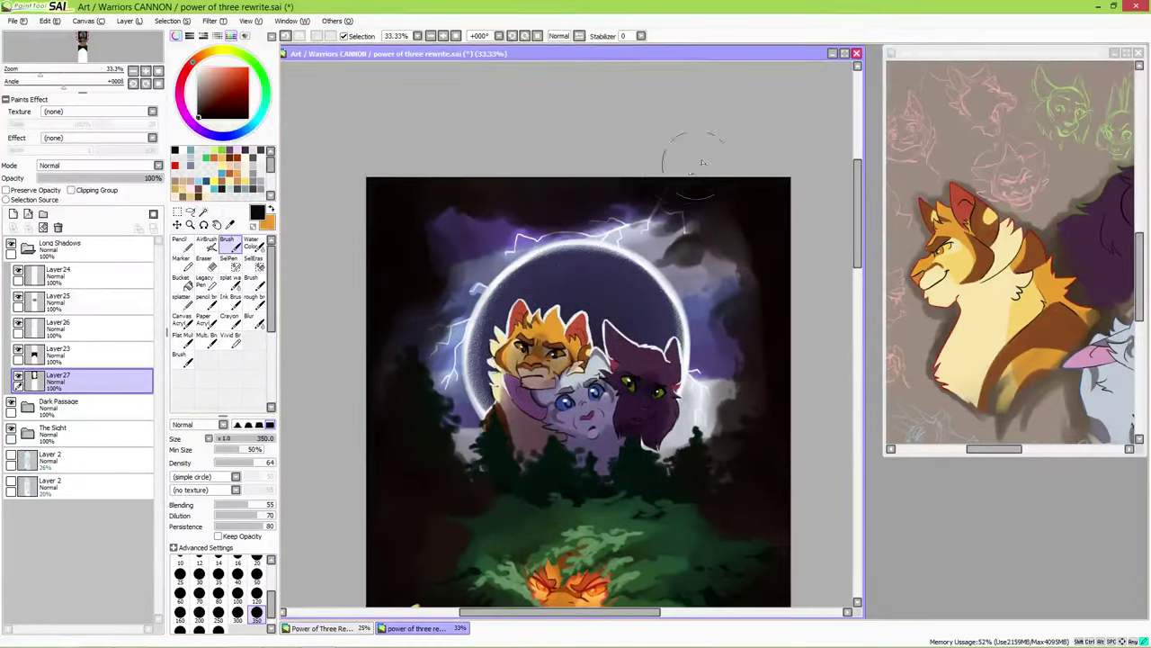
- Darken the foliage's lower edges behind the flames with the Brush at size 120 and lower the frame layer's opacity to 91%
{"action": "scroll", "coordinate": [576, 333], "scroll_direction": "down", "scroll_amount": 8}
{"action": "left_click", "coordinate": [256, 594]}
{"action": "left_click_drag", "start_coordinate": [557, 378], "coordinate": [630, 341]}
{"action": "left_click_drag", "start_coordinate": [549, 342], "coordinate": [621, 328]}
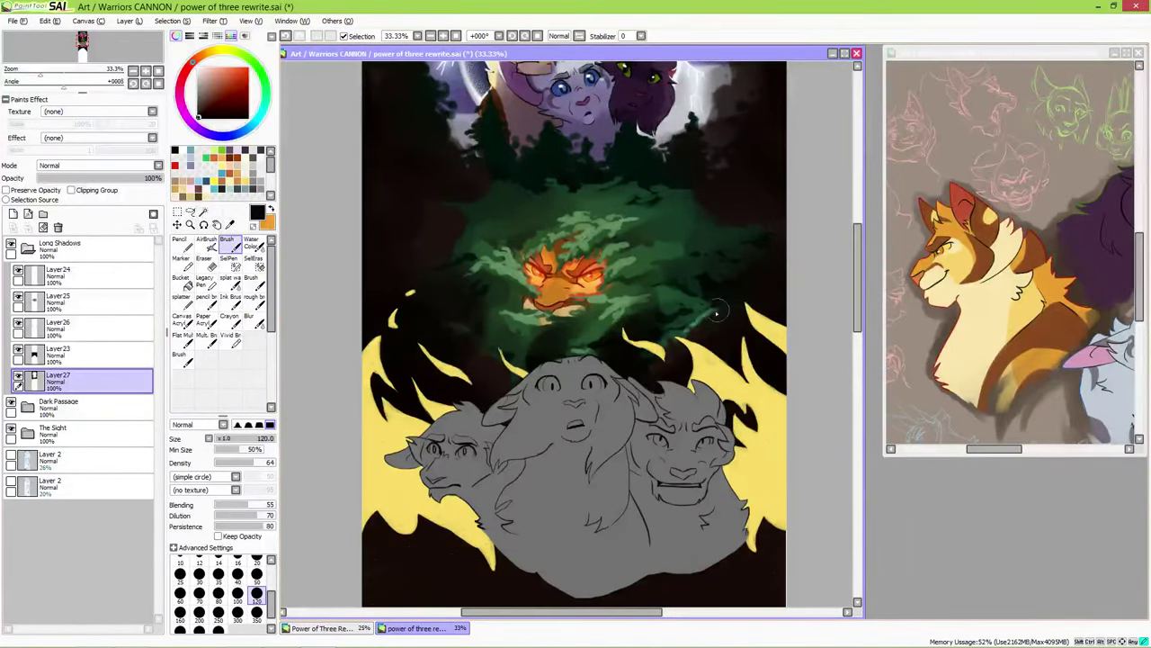
{"action": "scroll", "coordinate": [717, 311], "scroll_direction": "up", "scroll_amount": 3}
{"action": "scroll", "coordinate": [576, 333], "scroll_direction": "down", "scroll_amount": 3}
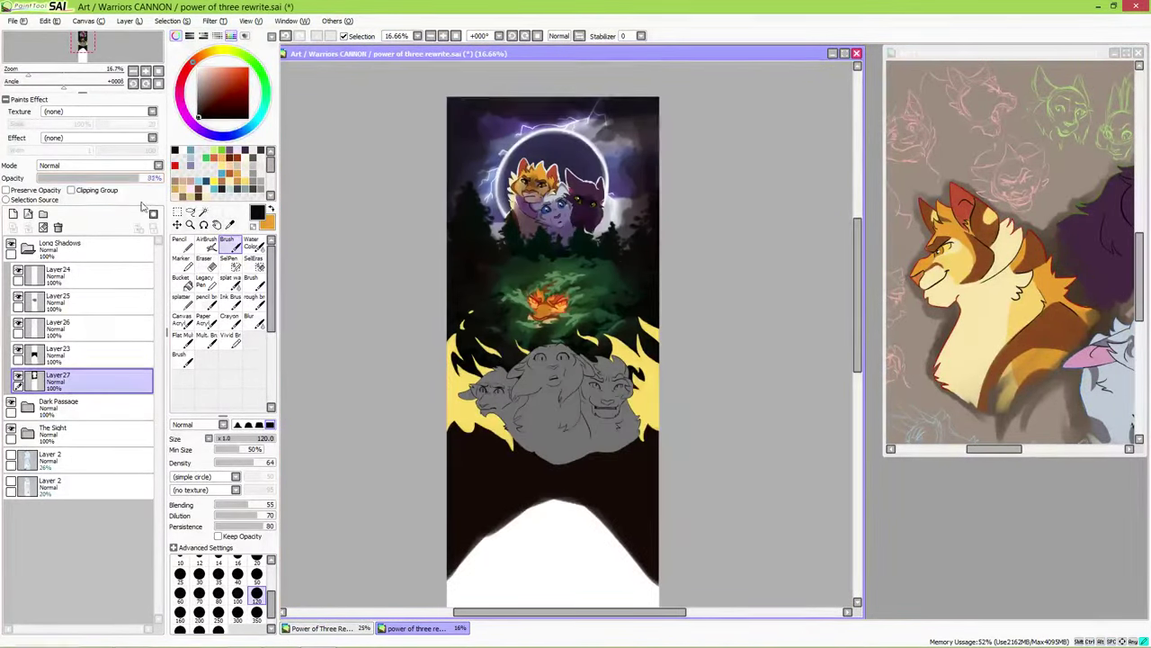
- Preserve the flame layer's opacity and shade the base of the fire orange with the Water Color brush at size 350
{"action": "scroll", "coordinate": [634, 450], "scroll_direction": "up", "scroll_amount": 1}
{"action": "left_click", "coordinate": [58, 325]}
{"action": "left_click", "coordinate": [499, 229], "text": "alt"}
{"action": "left_click", "coordinate": [253, 243]}
{"action": "left_click_drag", "start_coordinate": [377, 432], "coordinate": [416, 361]}
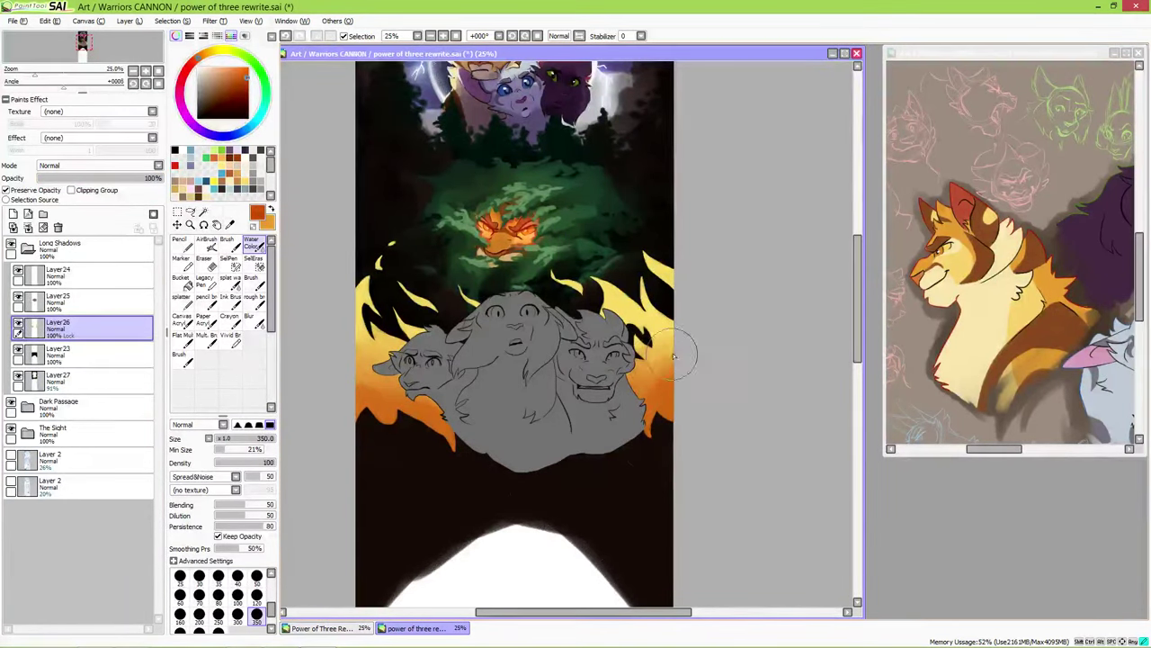
- Create a new Luminosity layer and paint a yellow splatter glow around the flames
{"action": "key", "text": "bracketleft"}
{"action": "key", "text": "bracketleft"}
{"action": "key", "text": "bracketleft"}
{"action": "left_click", "coordinate": [13, 213]}
{"action": "left_click", "coordinate": [99, 165]}
{"action": "left_click", "coordinate": [99, 234]}
{"action": "left_click", "coordinate": [215, 54]}
{"action": "mouse_move", "coordinate": [387, 324]}
{"action": "left_mouse_down"}
{"action": "mouse_move", "coordinate": [378, 243]}
{"action": "mouse_move", "coordinate": [347, 309]}
{"action": "left_mouse_up"}
{"action": "left_click", "coordinate": [182, 297]}
{"action": "left_click_drag", "start_coordinate": [558, 297], "coordinate": [648, 243]}
- Place the glow layer beneath the flame layer, blur the glow and lower its opacity to 31%
{"action": "left_click_drag", "start_coordinate": [98, 342], "coordinate": [98, 354]}
{"action": "left_click", "coordinate": [248, 318]}
{"action": "left_click_drag", "start_coordinate": [151, 177], "coordinate": [84, 204]}
- Adjust the glow layer's hue to -4 and saturation to +40
{"action": "key", "text": "ctrl+u"}
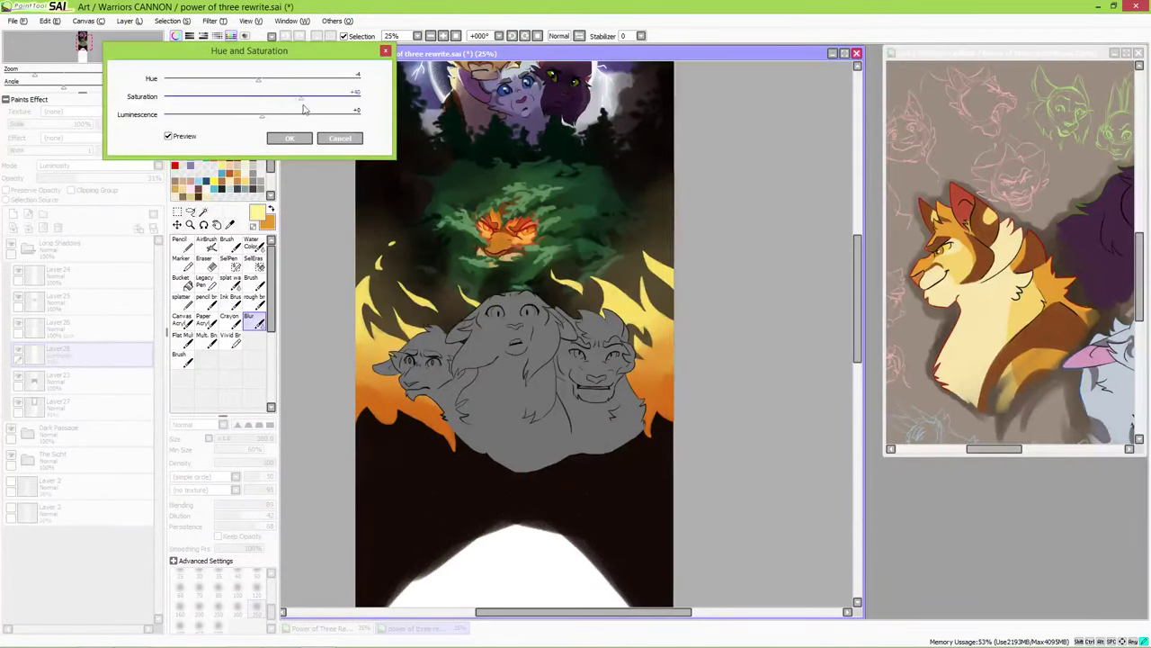
{"action": "left_click", "coordinate": [290, 137]}
{"action": "key", "text": "n"}
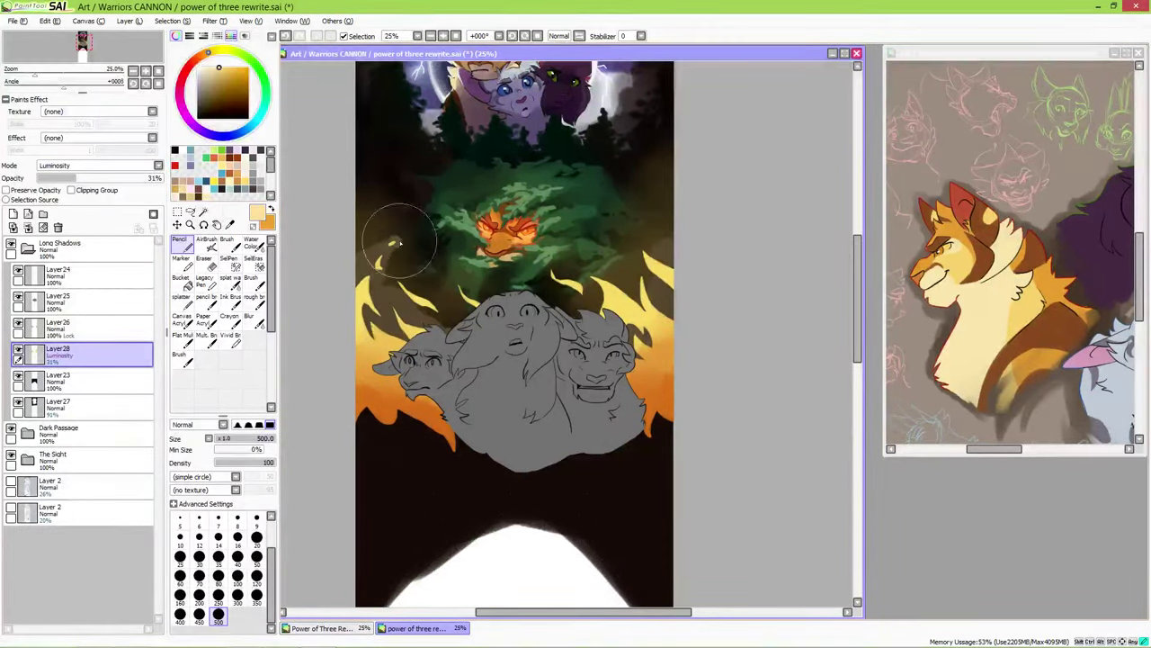
{"action": "key", "text": "b"}
- On a new topmost layer, paint pale yellow embers across the cats, flames and forest, and blur them
{"action": "key", "text": "ctrl+shift+n"}
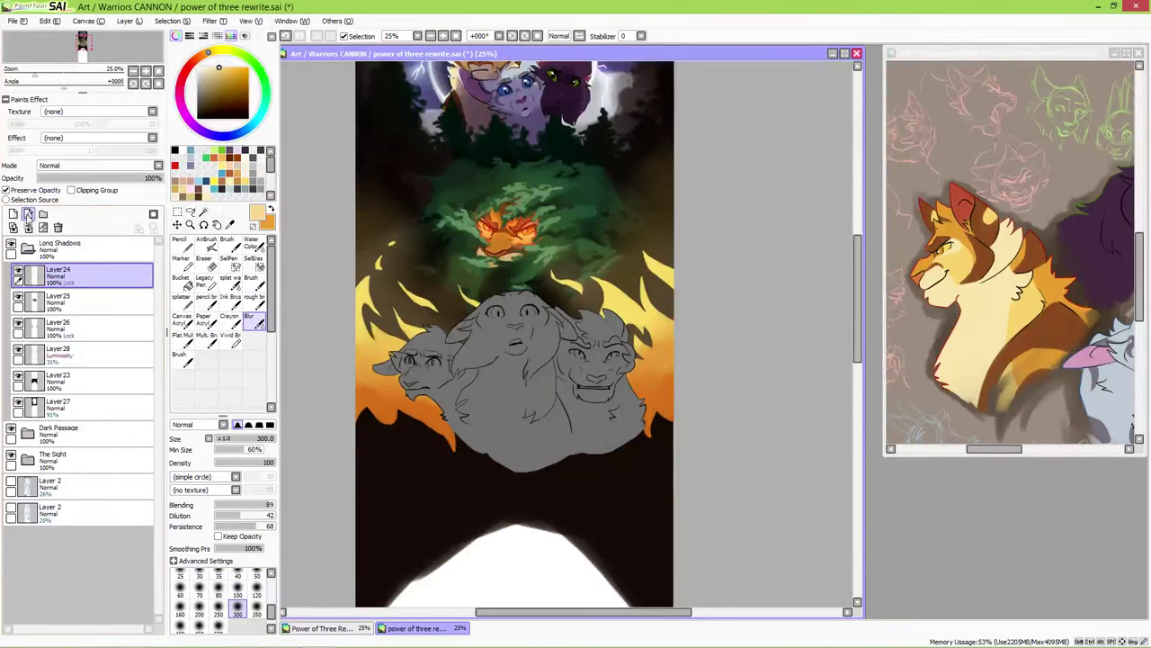
{"action": "key", "text": "n"}
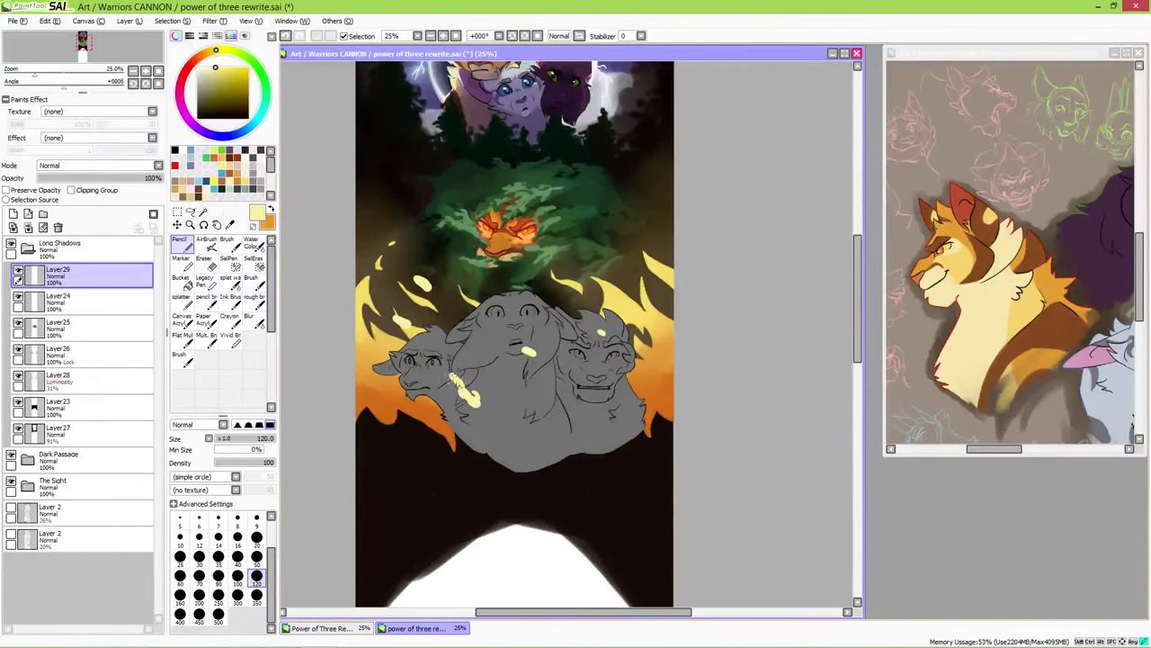
{"action": "key", "text": "b"}
{"action": "left_click_drag", "start_coordinate": [419, 277], "coordinate": [449, 307]}
{"action": "left_click_drag", "start_coordinate": [453, 377], "coordinate": [479, 405]}
{"action": "left_click_drag", "start_coordinate": [503, 341], "coordinate": [535, 356]}
{"action": "left_click_drag", "start_coordinate": [598, 415], "coordinate": [629, 433]}
{"action": "left_click_drag", "start_coordinate": [591, 317], "coordinate": [608, 335]}
{"action": "left_click_drag", "start_coordinate": [525, 345], "coordinate": [534, 356]}
- Preserve the ember layer's opacity and tint the embers orange with the Water Color brush
{"action": "left_click", "coordinate": [387, 396], "text": "alt"}
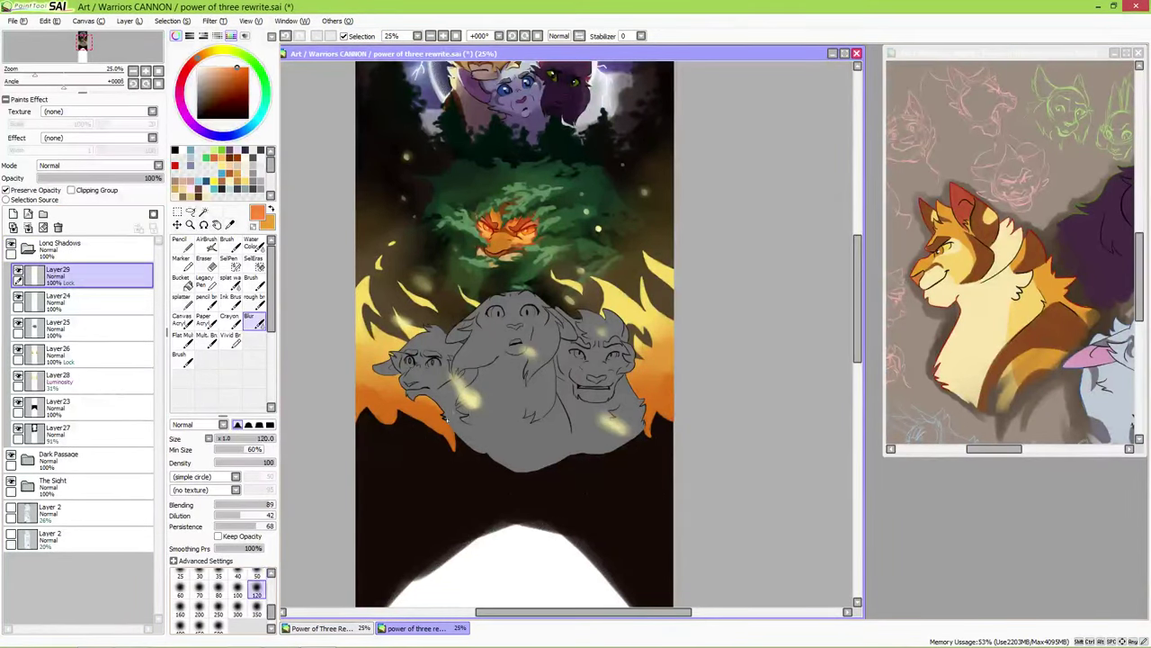
{"action": "key", "text": "v"}
{"action": "left_click_drag", "start_coordinate": [464, 411], "coordinate": [457, 376]}
{"action": "left_click_drag", "start_coordinate": [426, 291], "coordinate": [417, 277]}
{"action": "left_click_drag", "start_coordinate": [413, 335], "coordinate": [395, 318]}
{"action": "left_click_drag", "start_coordinate": [603, 434], "coordinate": [625, 423]}
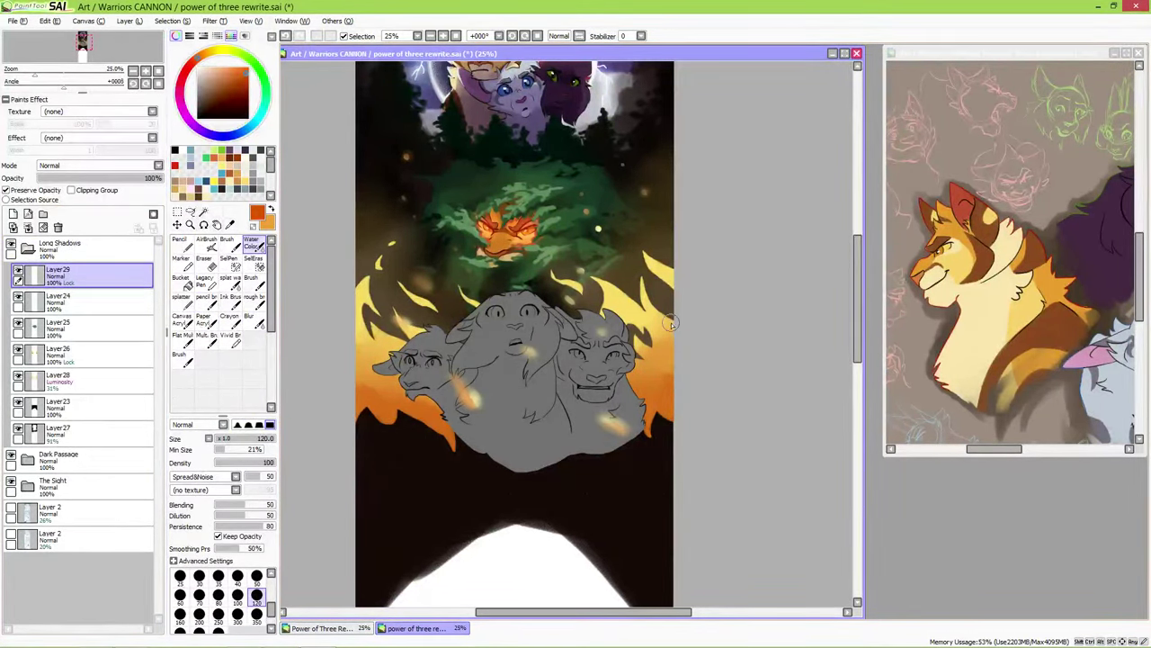
- Recolour the grey silhouettes using sampled colours: the central cat maroon, the right cat yellow and the left cat pale
{"action": "left_click", "coordinate": [57, 325]}
{"action": "left_click", "coordinate": [459, 412], "text": "alt"}
{"action": "key", "text": "n"}
{"action": "mouse_move", "coordinate": [493, 441]}
{"action": "left_mouse_down"}
{"action": "mouse_move", "coordinate": [533, 403]}
{"action": "mouse_move", "coordinate": [486, 306]}
{"action": "left_mouse_up"}
{"action": "left_click", "coordinate": [971, 306], "text": "alt"}
{"action": "mouse_move", "coordinate": [621, 306]}
{"action": "left_mouse_down"}
{"action": "mouse_move", "coordinate": [612, 378]}
{"action": "mouse_move", "coordinate": [569, 349]}
{"action": "mouse_move", "coordinate": [612, 432]}
{"action": "left_mouse_up"}
{"action": "left_click", "coordinate": [1111, 369], "text": "alt"}
{"action": "mouse_move", "coordinate": [377, 375]}
{"action": "left_mouse_down"}
{"action": "mouse_move", "coordinate": [440, 377]}
{"action": "mouse_move", "coordinate": [448, 392]}
{"action": "mouse_move", "coordinate": [576, 342]}
{"action": "mouse_move", "coordinate": [681, 180]}
{"action": "left_mouse_up"}
- Add a new Overlay layer above the cats' base colours and paint a blurred orange firelight glow over the scene
{"action": "left_click", "coordinate": [13, 213]}
{"action": "left_click", "coordinate": [99, 165]}
{"action": "left_click", "coordinate": [72, 201]}
{"action": "left_click", "coordinate": [204, 54]}
{"action": "left_click", "coordinate": [256, 319]}
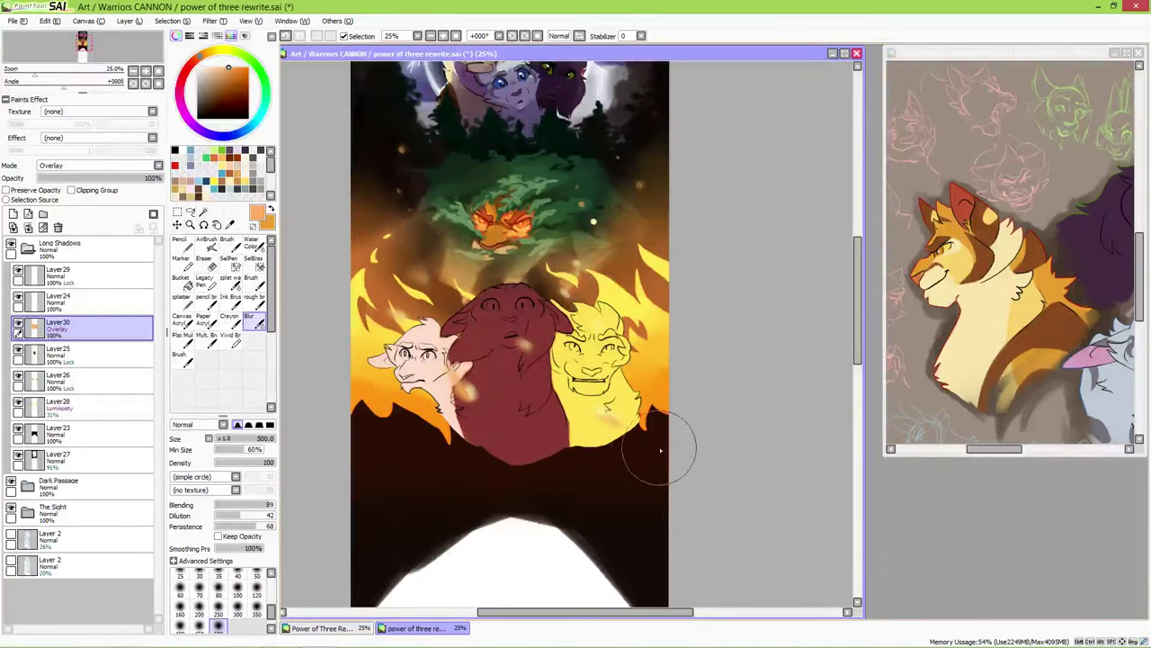
{"action": "scroll", "coordinate": [551, 459], "scroll_direction": "down", "scroll_amount": 2}
{"action": "scroll", "coordinate": [675, 427], "scroll_direction": "up", "scroll_amount": 2}
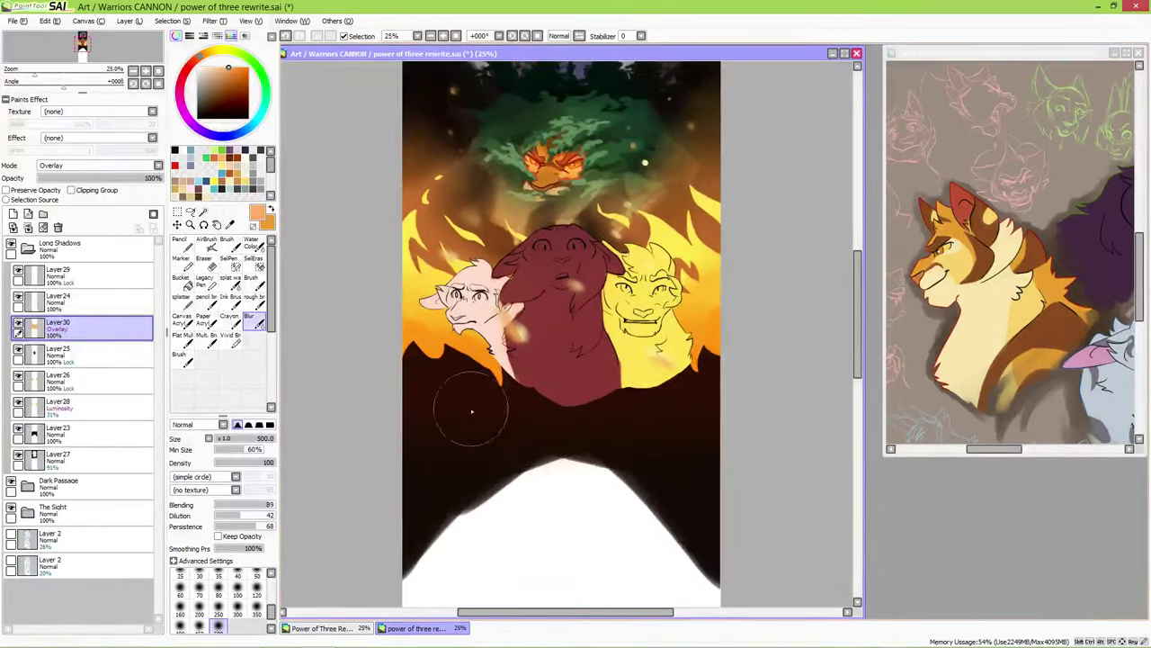
- Save the illustration and select the cats' base-colour layer, Layer25, with the pencil brush
{"action": "key", "text": "ctrl+s"}
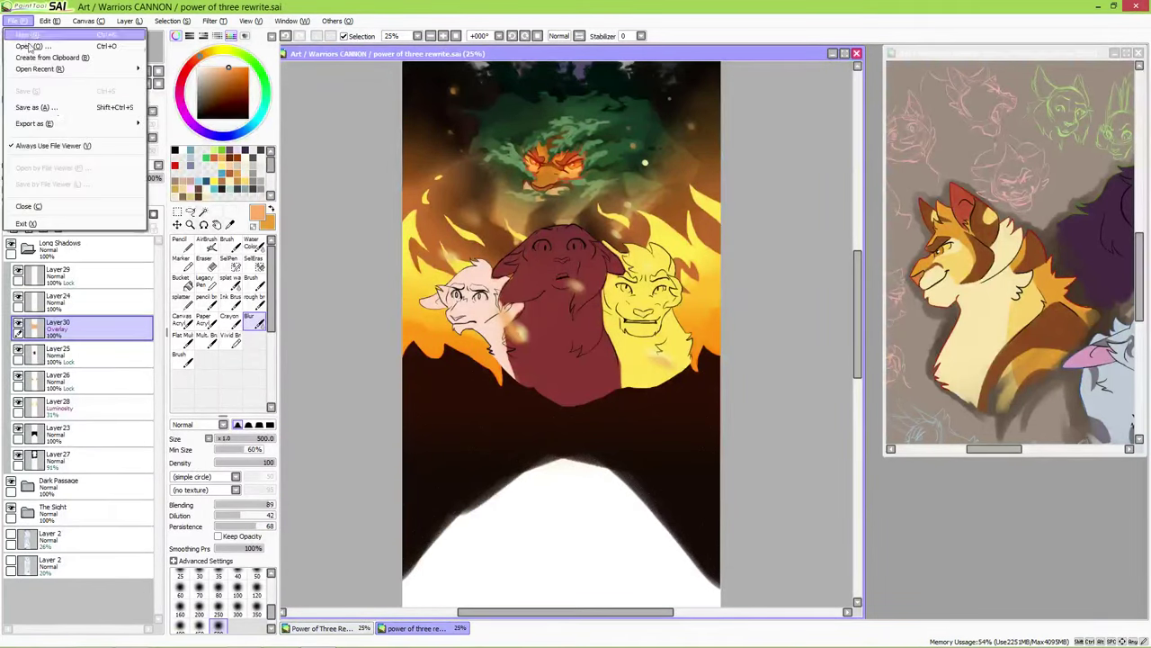
{"action": "scroll", "coordinate": [575, 360], "scroll_direction": "down", "scroll_amount": 1}
{"action": "scroll", "coordinate": [699, 398], "scroll_direction": "up", "scroll_amount": 1}
{"action": "left_click", "coordinate": [699, 398], "text": "ctrl"}
{"action": "scroll", "coordinate": [694, 437], "scroll_direction": "up", "scroll_amount": 2}
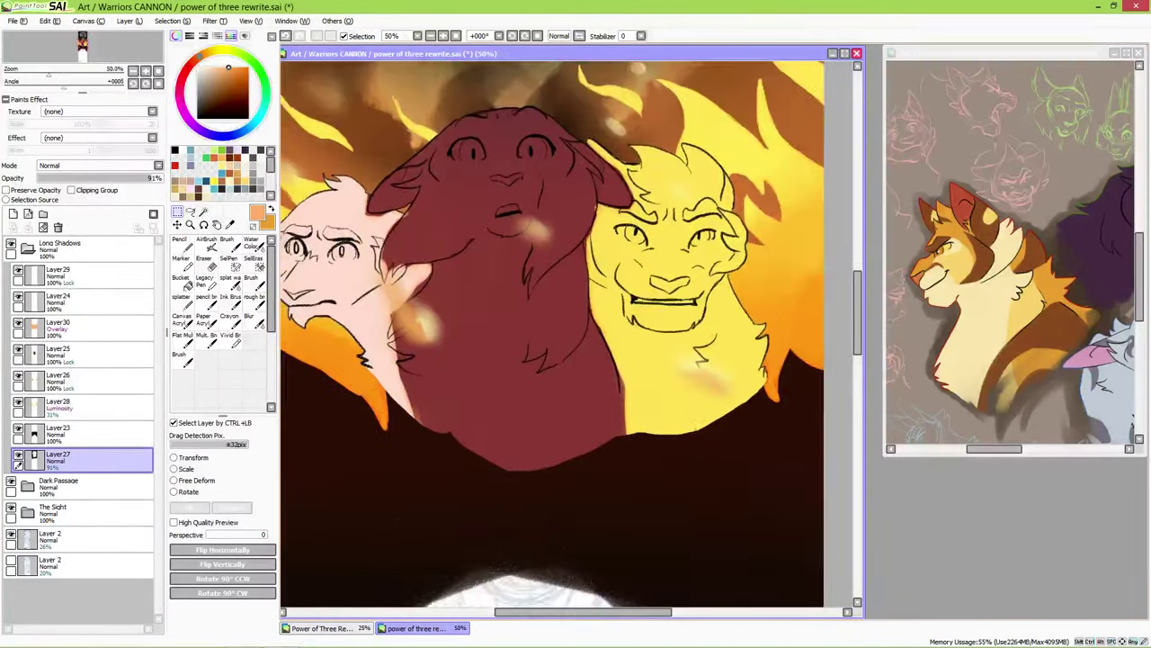
{"action": "left_click", "coordinate": [655, 488], "text": "ctrl"}
{"action": "key", "text": "n"}
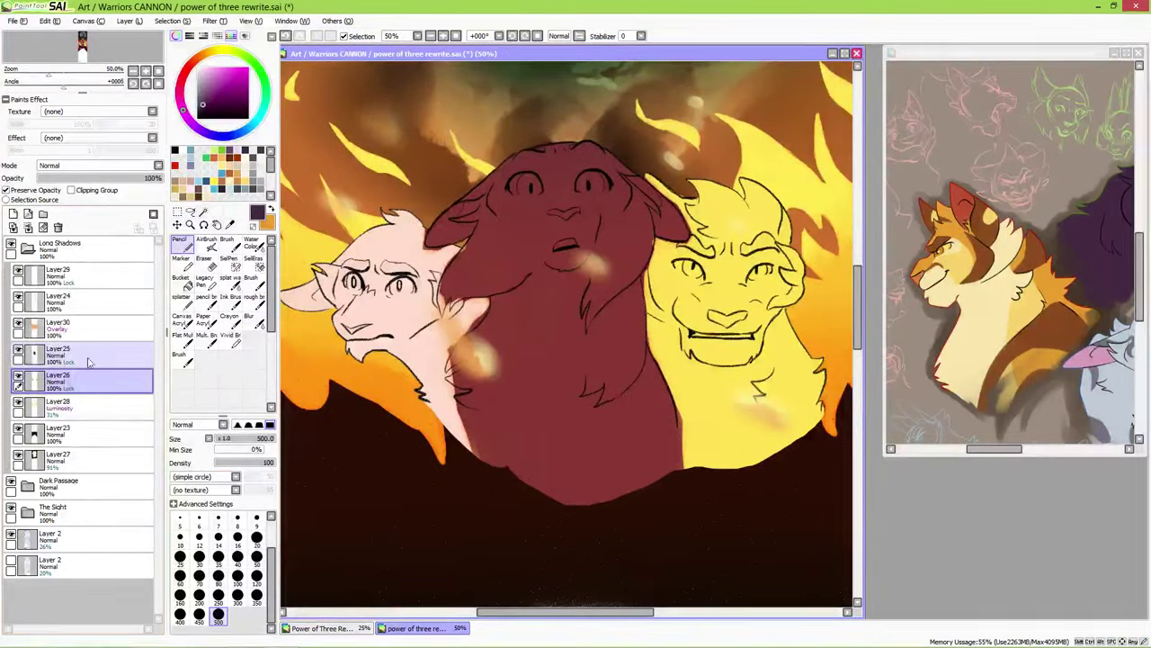
{"action": "left_click", "coordinate": [54, 355]}
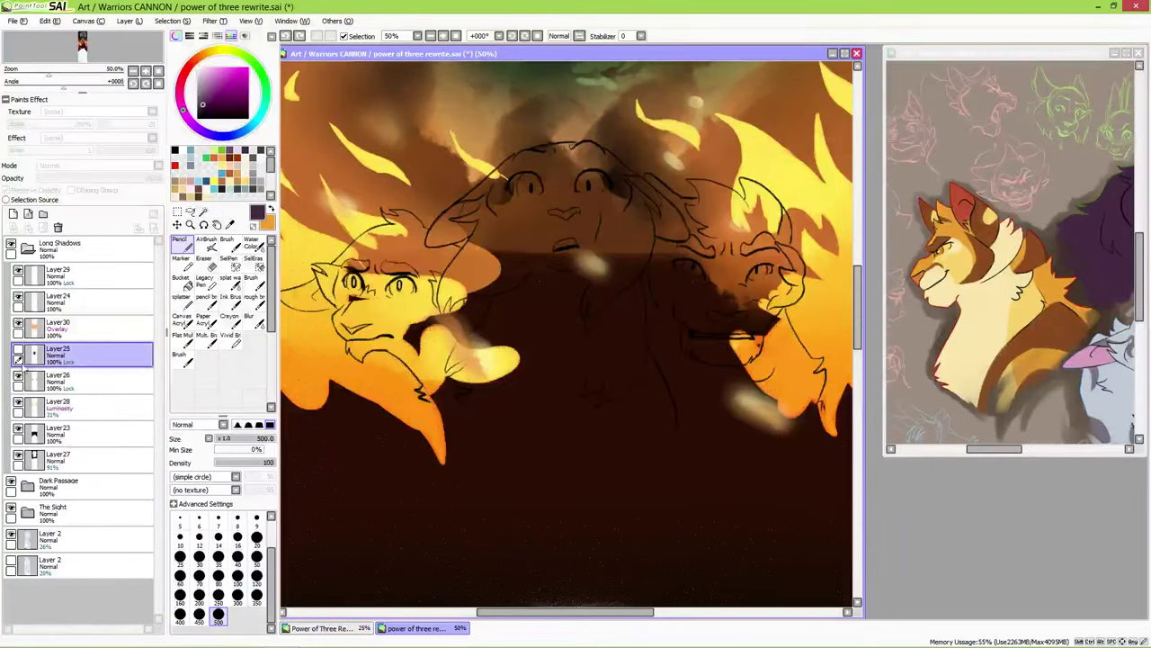
{"action": "left_click", "coordinate": [189, 360]}
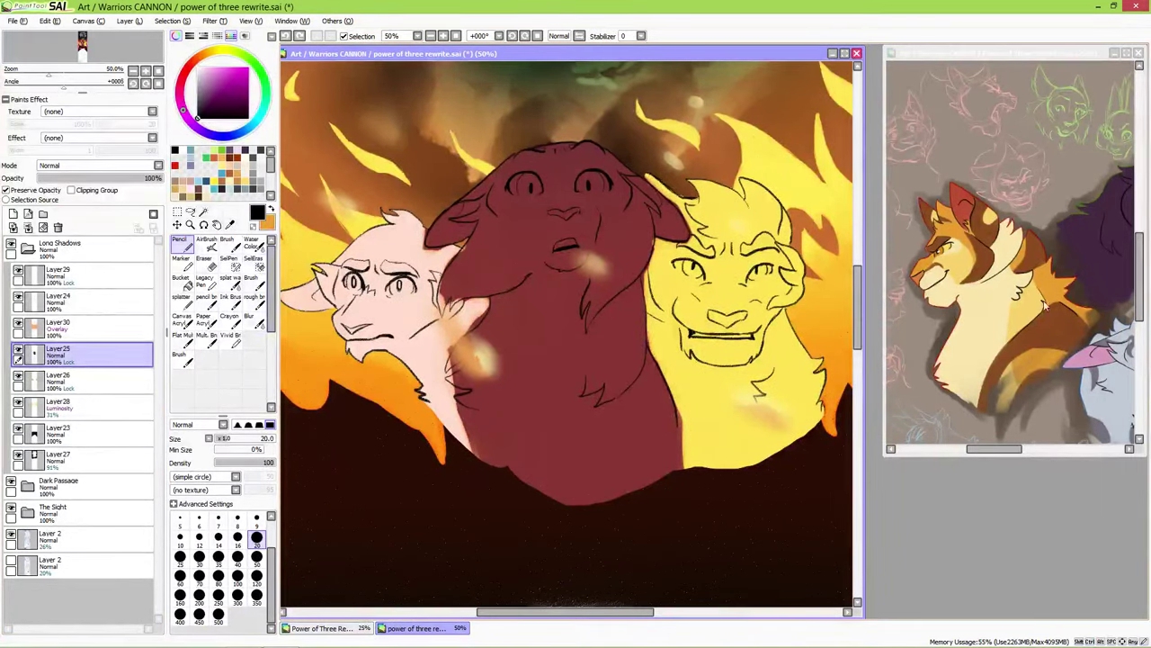
{"action": "left_click", "coordinate": [205, 297]}
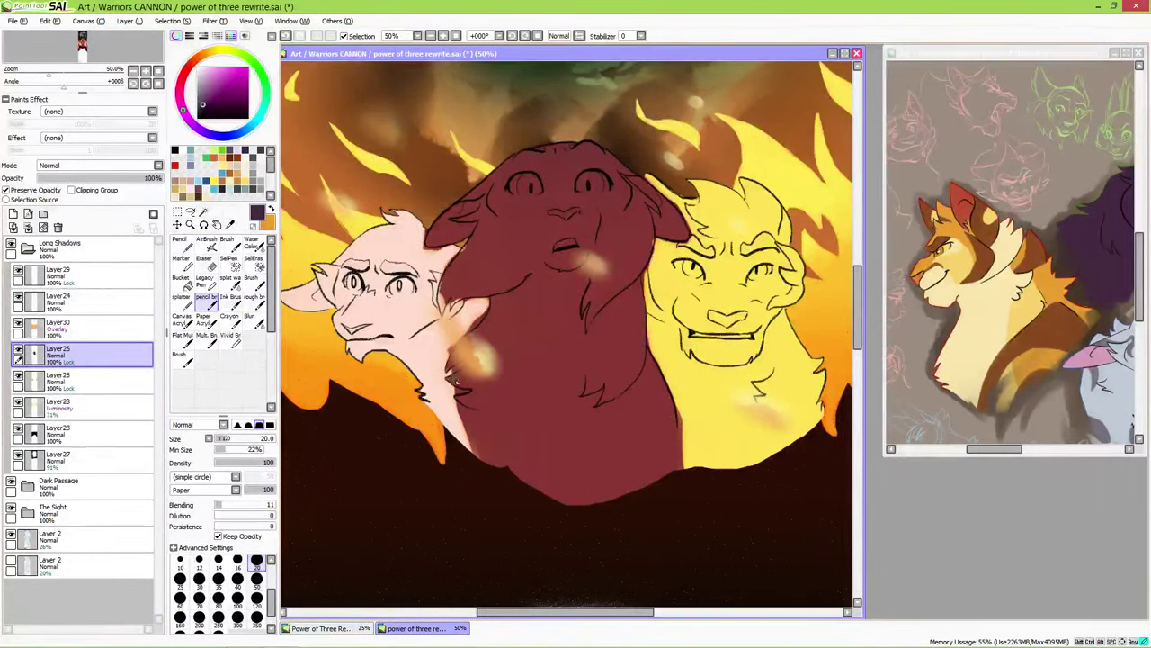
- Clean up the left cat's ear and neck edge in a sampled pale blue-grey at brush size 30
{"action": "left_click", "coordinate": [657, 264], "text": "alt"}
{"action": "key", "text": "bracketright"}
{"action": "key", "text": "bracketright"}
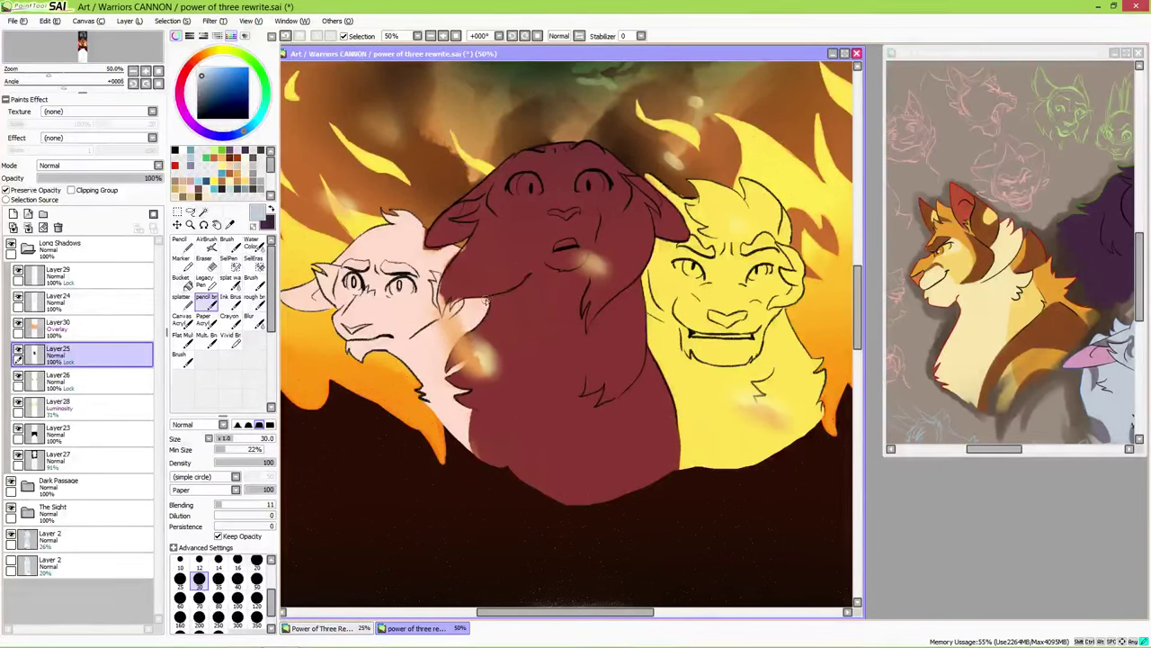
{"action": "left_click", "coordinate": [445, 308], "text": "alt"}
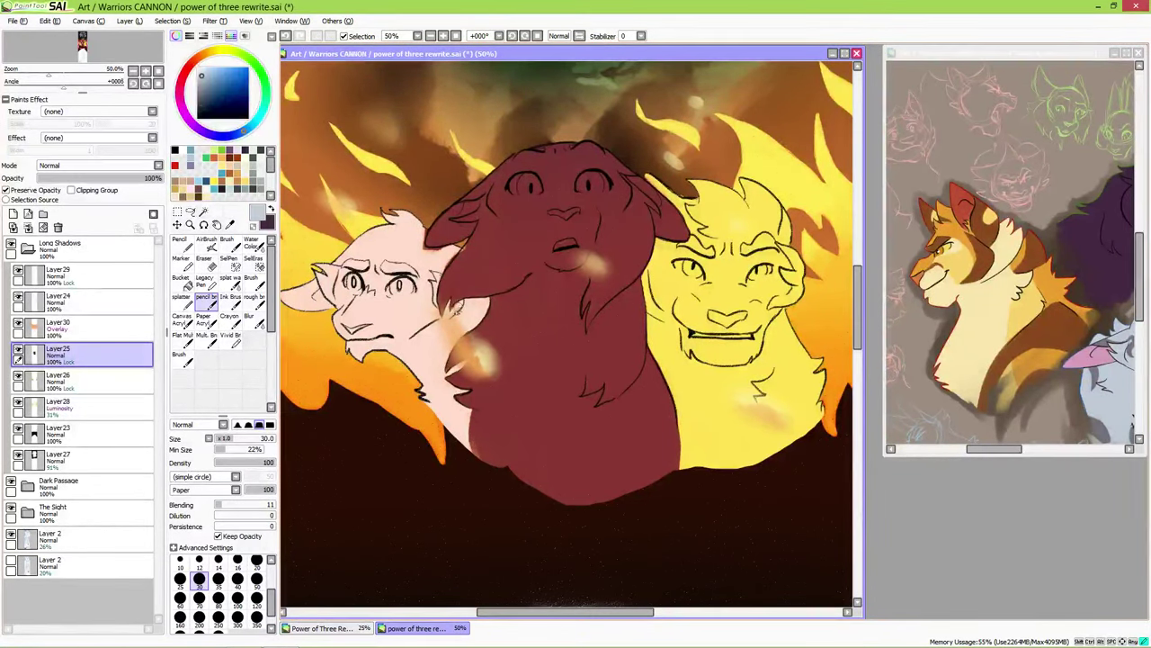
{"action": "left_click_drag", "start_coordinate": [466, 257], "coordinate": [515, 296]}
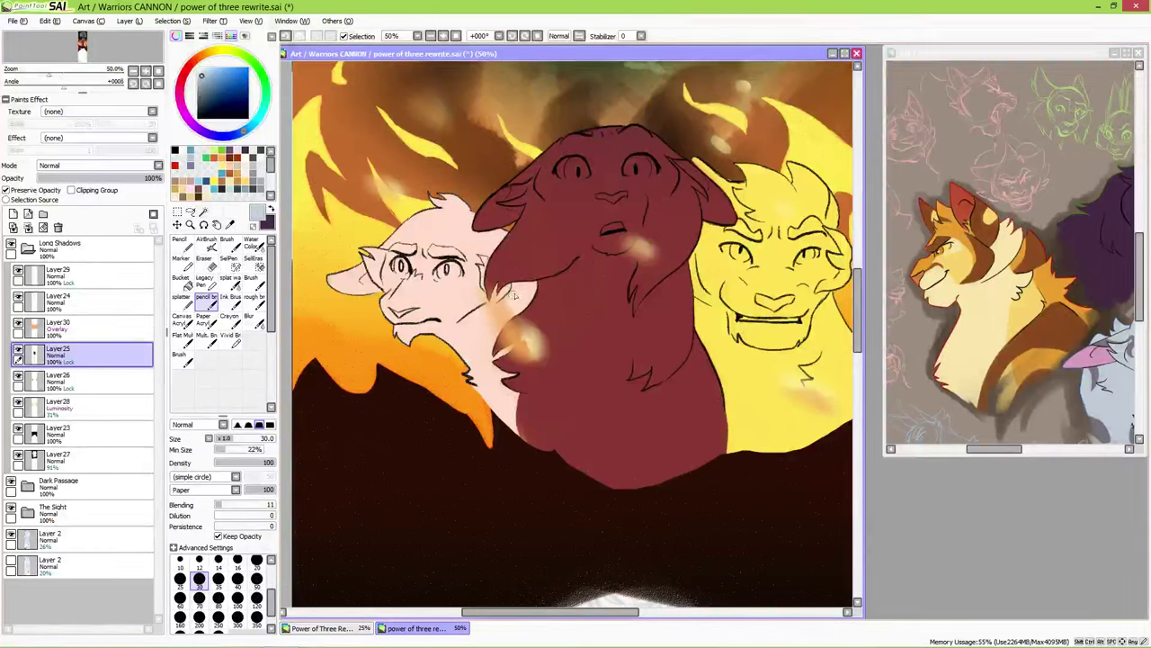
- Colour the central cat's inner ears, nose and mouth red and its eyes green, using colours sampled from the reference
{"action": "left_click", "coordinate": [505, 260], "text": "alt"}
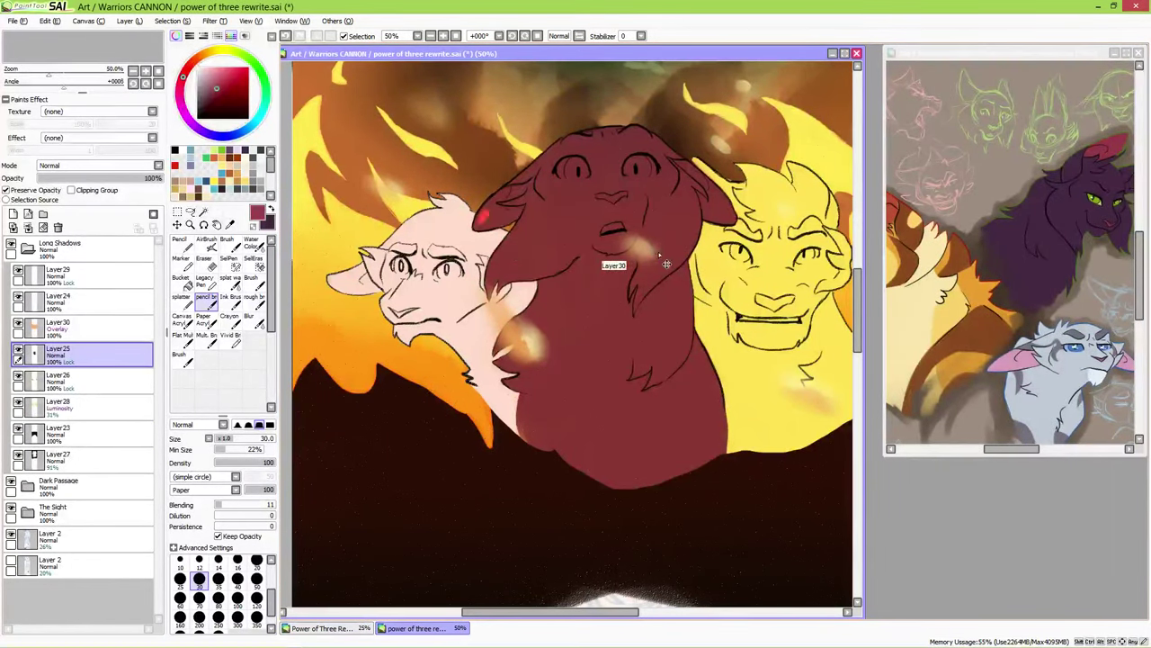
{"action": "left_click_drag", "start_coordinate": [475, 231], "coordinate": [531, 183]}
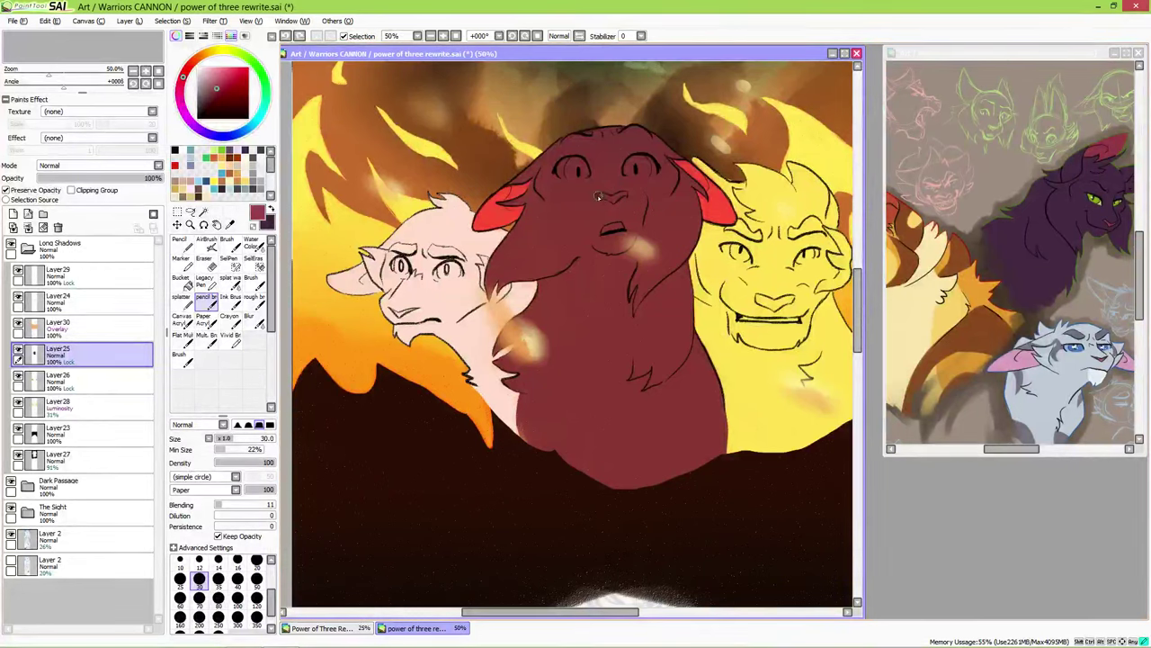
{"action": "left_click_drag", "start_coordinate": [596, 197], "coordinate": [622, 195]}
{"action": "left_click", "coordinate": [1097, 213], "text": "alt"}
{"action": "left_click", "coordinate": [574, 167]}
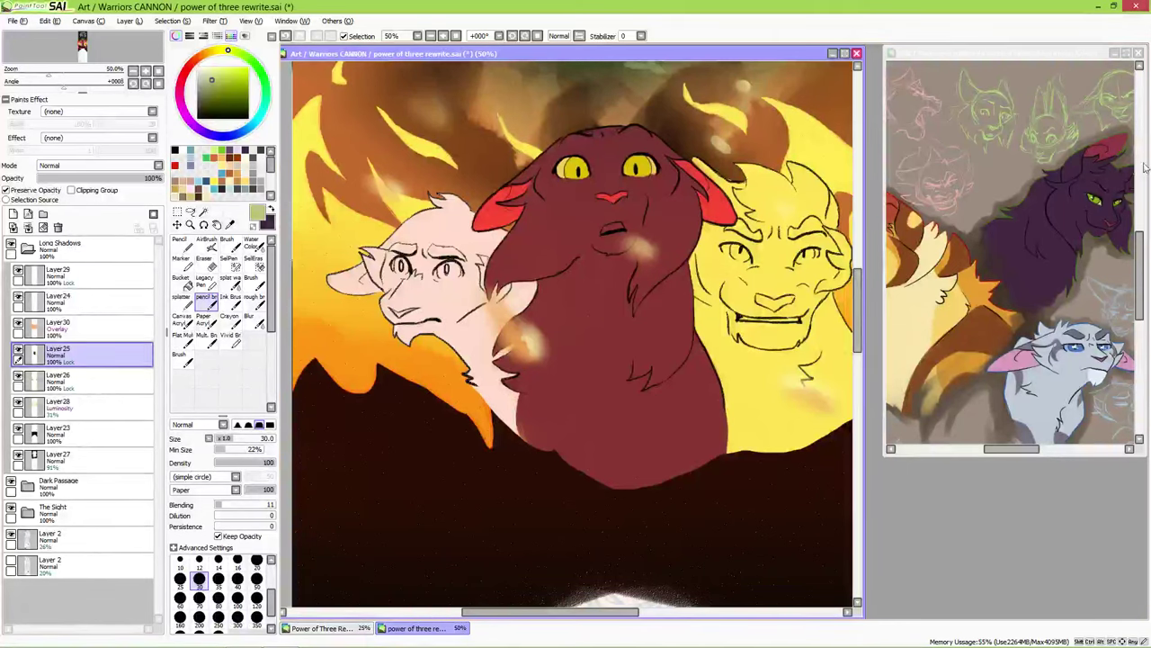
{"action": "left_click", "coordinate": [645, 212], "text": "alt"}
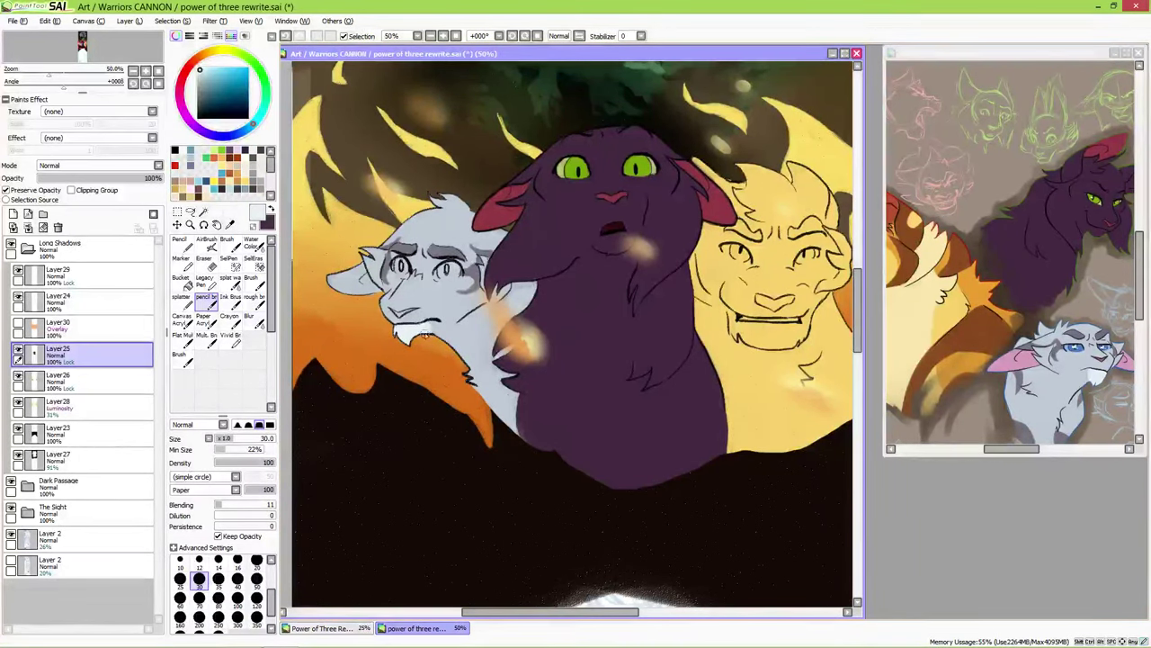
- Paint the left cat's inner ear pink and its eyes blue with colours from the reference cat
{"action": "left_click", "coordinate": [1017, 360], "text": "alt"}
{"action": "left_click_drag", "start_coordinate": [337, 280], "coordinate": [368, 269]}
{"action": "key", "text": "bracketright"}
{"action": "key", "text": "bracketright"}
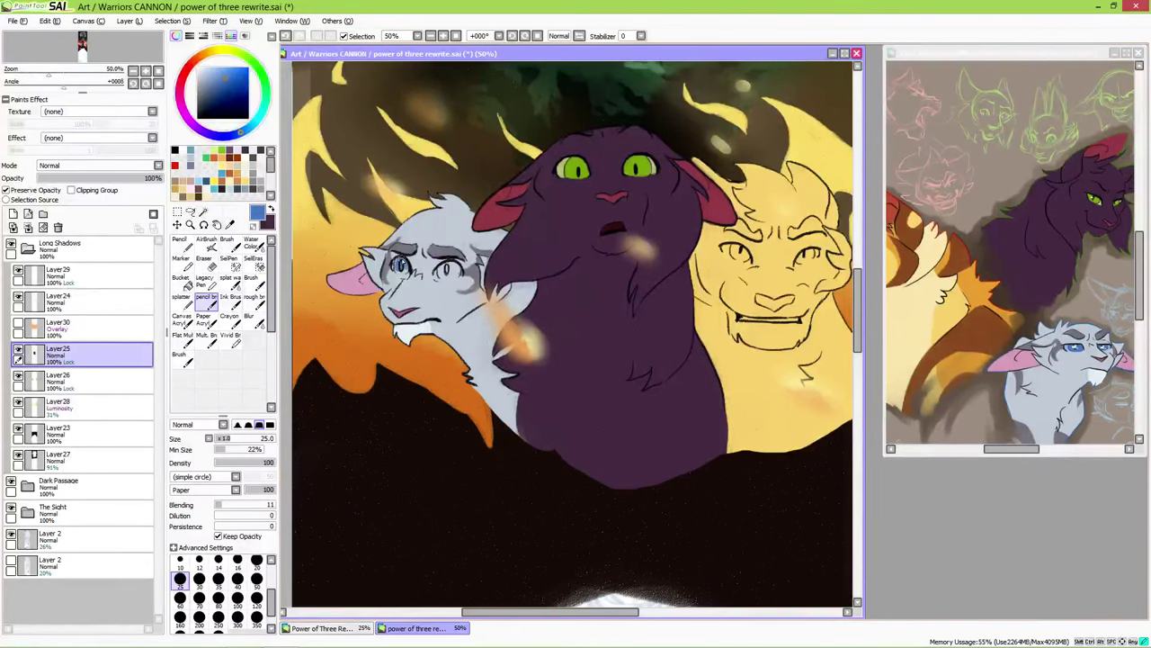
{"action": "left_click_drag", "start_coordinate": [441, 269], "coordinate": [453, 268]}
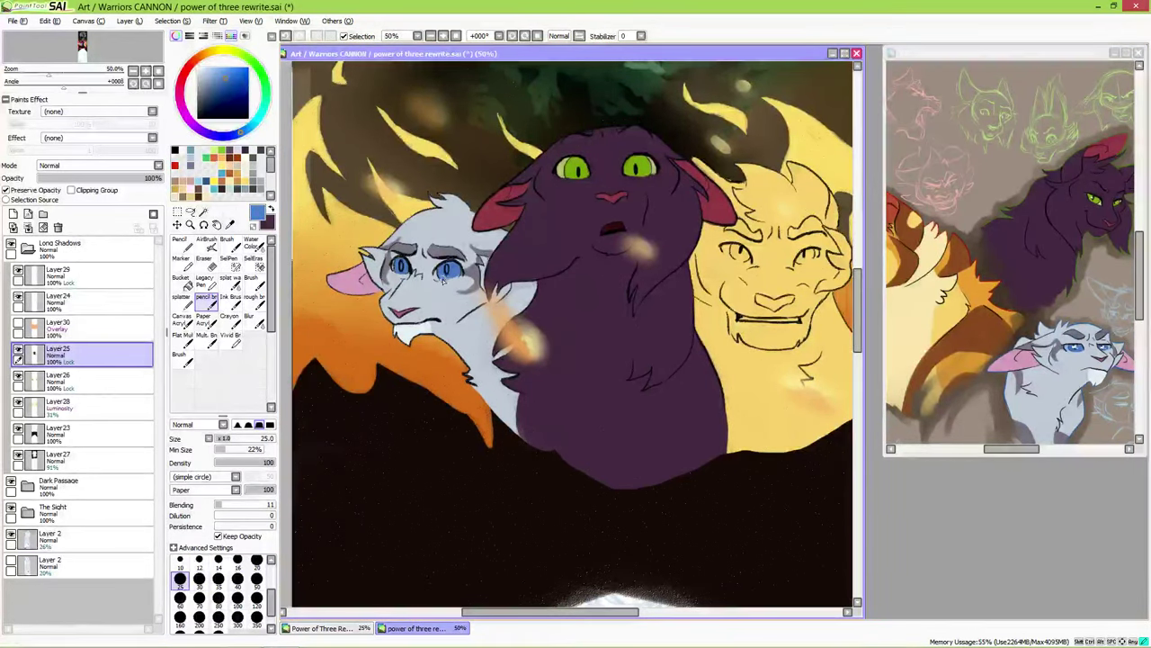
{"action": "left_click", "coordinate": [397, 300], "text": "alt"}
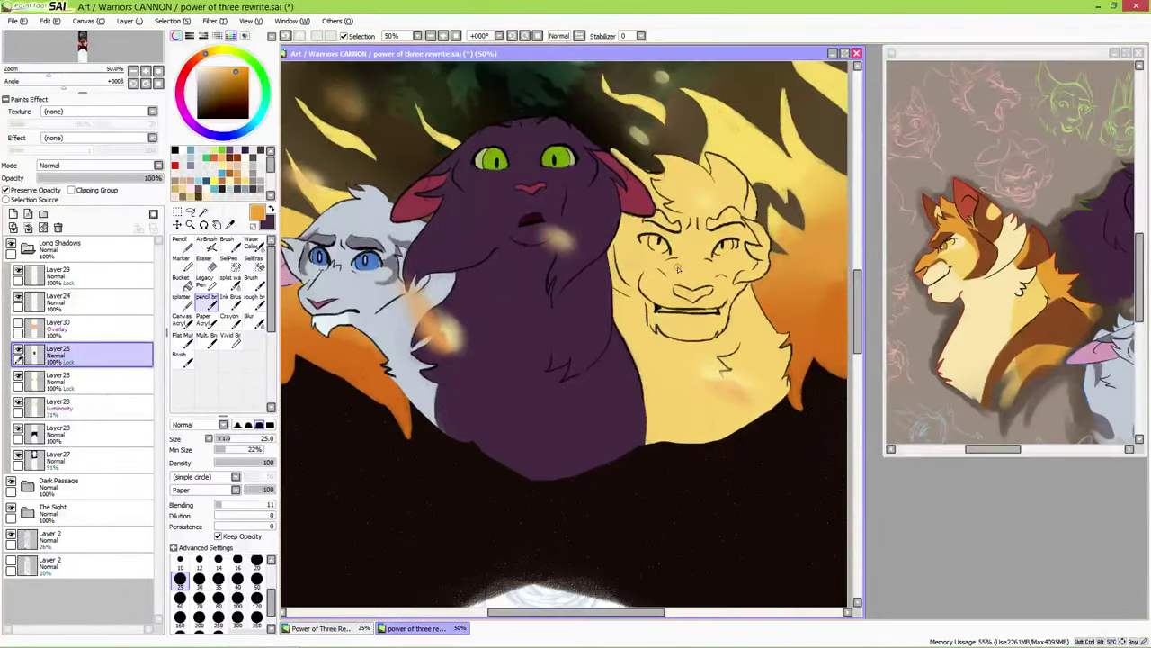
- Paint orange fur patches on the right cat's muzzle bridge and forehead at brush size 30
{"action": "left_click", "coordinate": [18, 326]}
{"action": "left_click", "coordinate": [18, 326]}
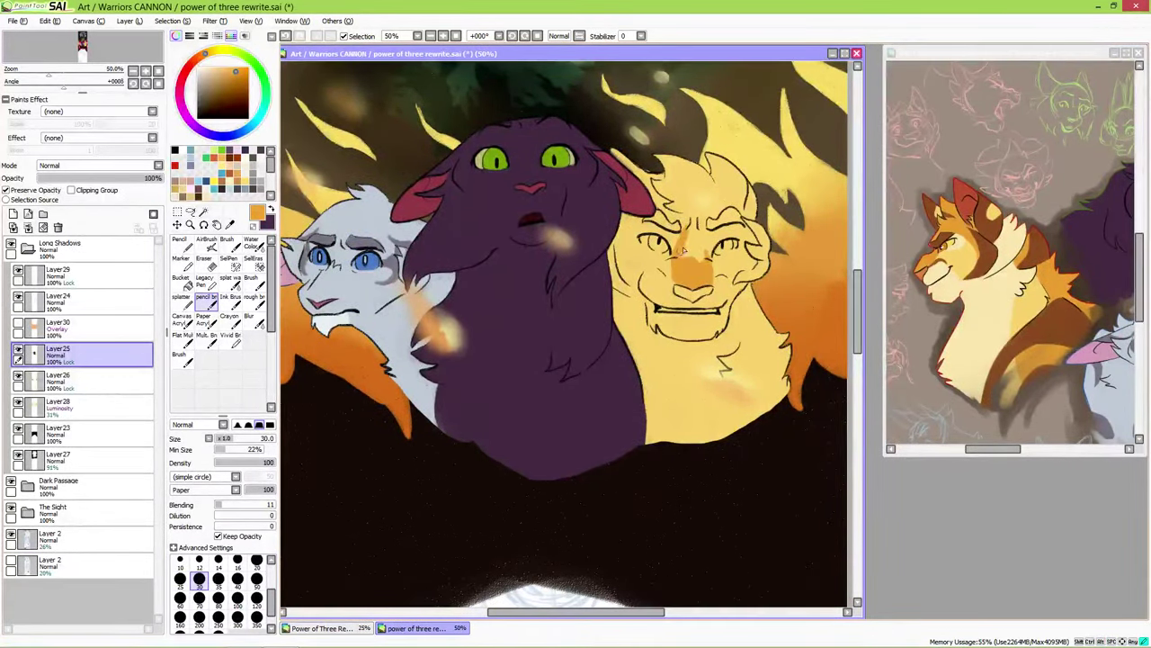
{"action": "mouse_move", "coordinate": [647, 180]}
{"action": "left_mouse_down"}
{"action": "mouse_move", "coordinate": [673, 160]}
{"action": "mouse_move", "coordinate": [710, 196]}
{"action": "left_mouse_up"}
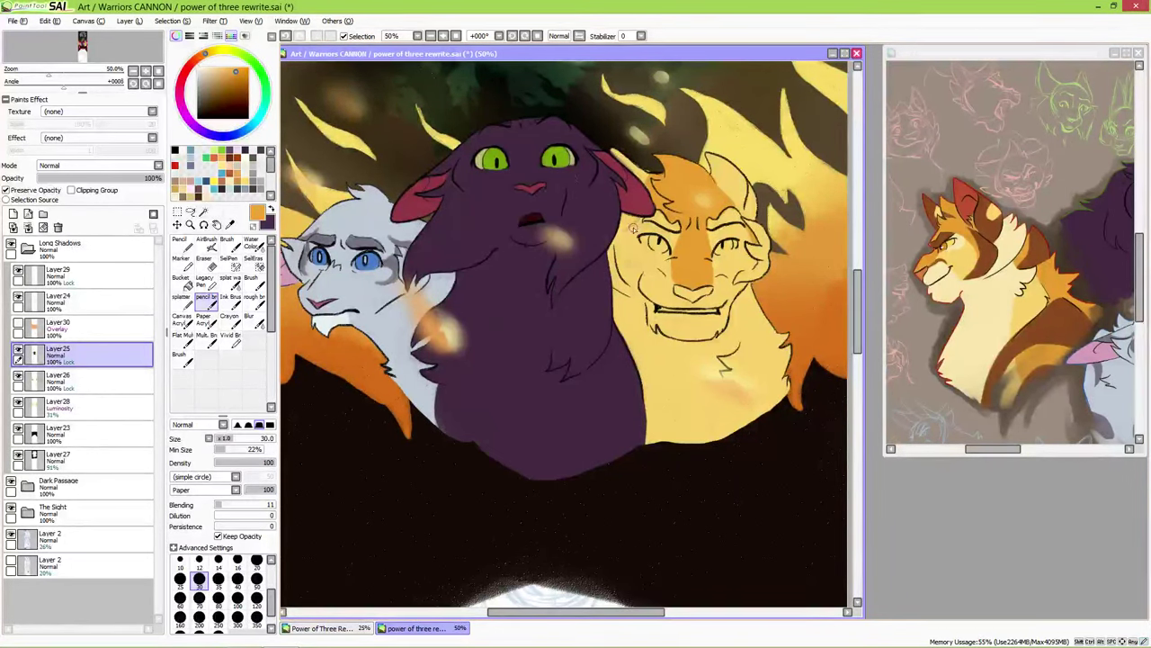
- Paint pale cream fur around the right cat's eyes, muzzle and chest, enlarging the brush to 50 for the chest
{"action": "left_click", "coordinate": [939, 259], "text": "alt"}
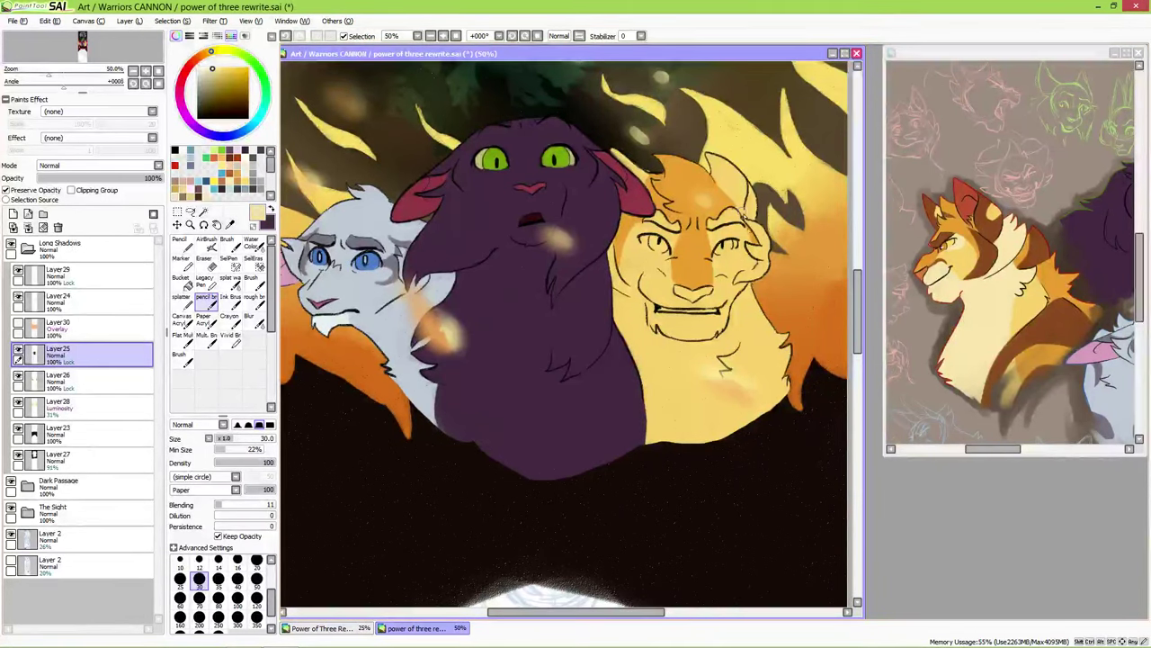
{"action": "mouse_move", "coordinate": [666, 270]}
{"action": "left_mouse_down"}
{"action": "mouse_move", "coordinate": [640, 227]}
{"action": "mouse_move", "coordinate": [652, 236]}
{"action": "left_mouse_up"}
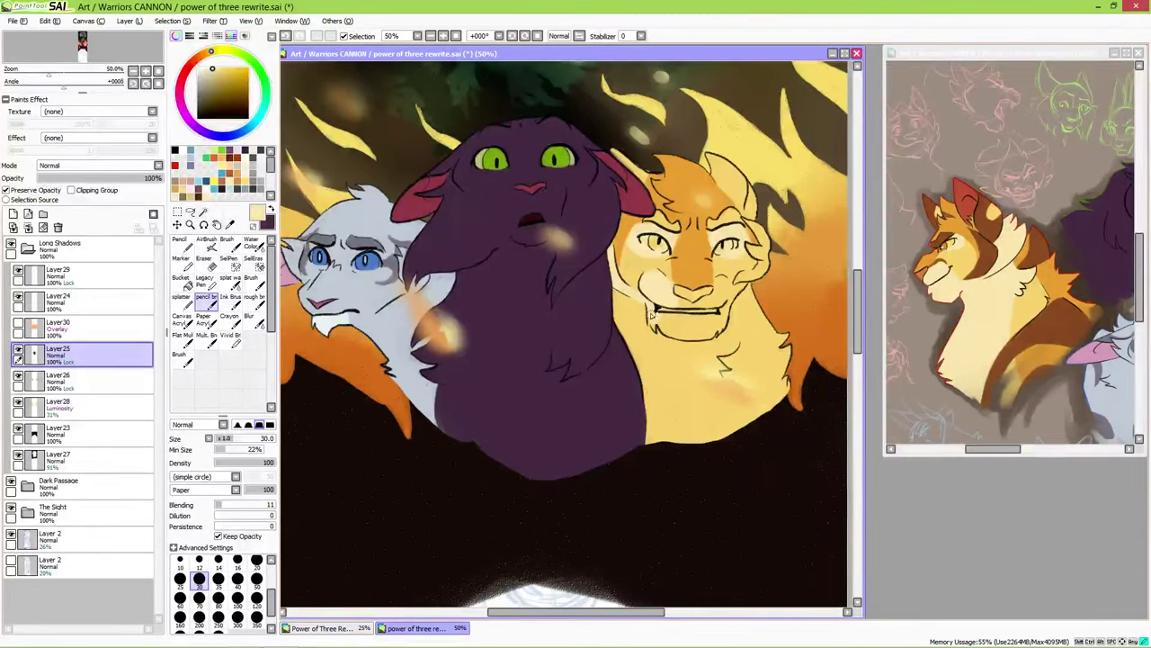
{"action": "mouse_move", "coordinate": [617, 316]}
{"action": "left_mouse_down"}
{"action": "mouse_move", "coordinate": [648, 374]}
{"action": "mouse_move", "coordinate": [643, 445]}
{"action": "mouse_move", "coordinate": [711, 386]}
{"action": "mouse_move", "coordinate": [708, 306]}
{"action": "mouse_move", "coordinate": [724, 307]}
{"action": "mouse_move", "coordinate": [704, 376]}
{"action": "mouse_move", "coordinate": [747, 296]}
{"action": "mouse_move", "coordinate": [740, 277]}
{"action": "mouse_move", "coordinate": [744, 359]}
{"action": "mouse_move", "coordinate": [689, 462]}
{"action": "left_mouse_up"}
{"action": "key", "text": "bracketright"}
{"action": "key", "text": "bracketright"}
{"action": "key", "text": "bracketright"}
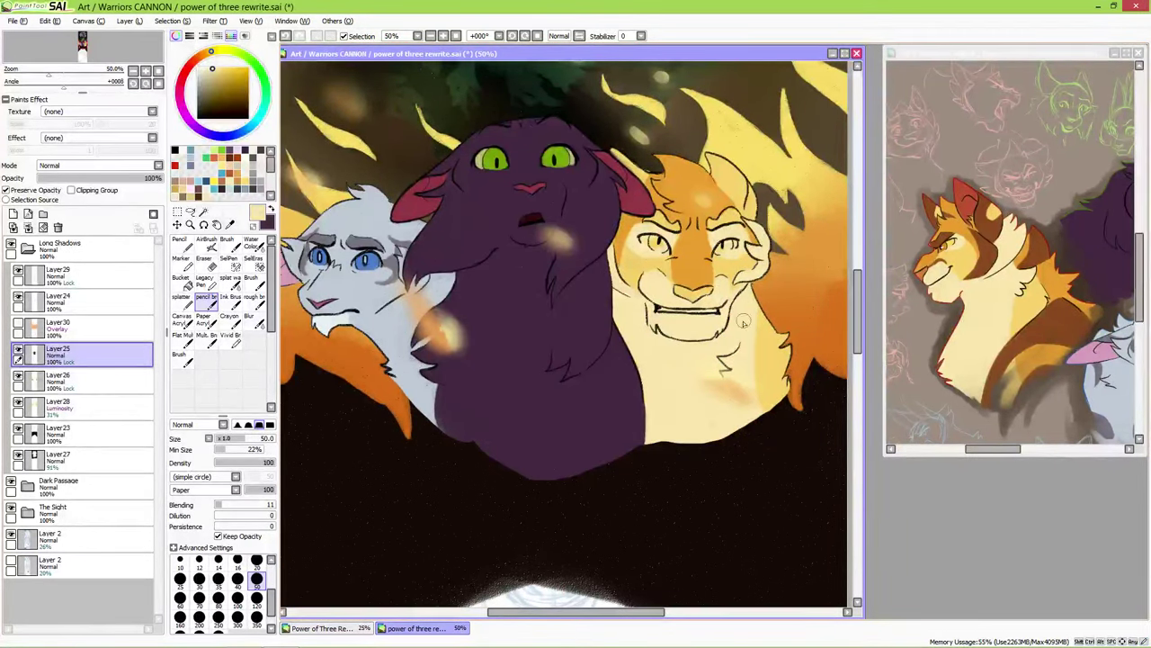
- Fill the right cat's inner ear with red and colour its nose reddish brown
{"action": "left_click", "coordinate": [641, 192], "text": "alt"}
{"action": "mouse_move", "coordinate": [715, 191]}
{"action": "left_mouse_down"}
{"action": "mouse_move", "coordinate": [709, 167]}
{"action": "mouse_move", "coordinate": [722, 168]}
{"action": "left_mouse_up"}
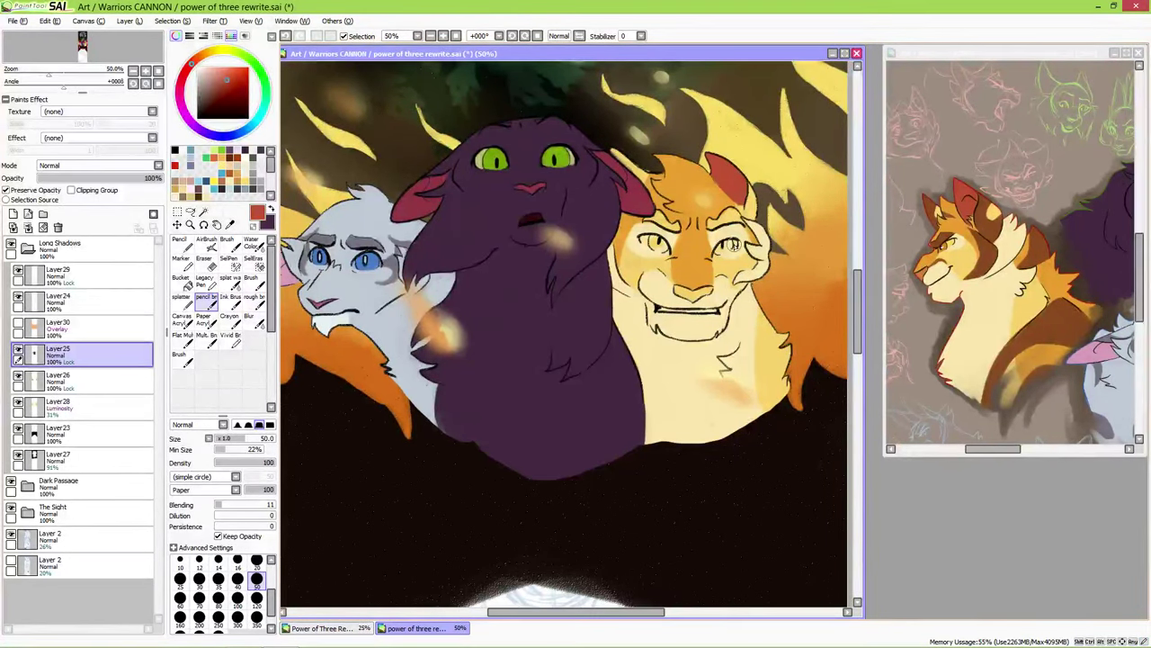
{"action": "left_click", "coordinate": [983, 259], "text": "alt"}
{"action": "left_click_drag", "start_coordinate": [674, 292], "coordinate": [712, 302]}
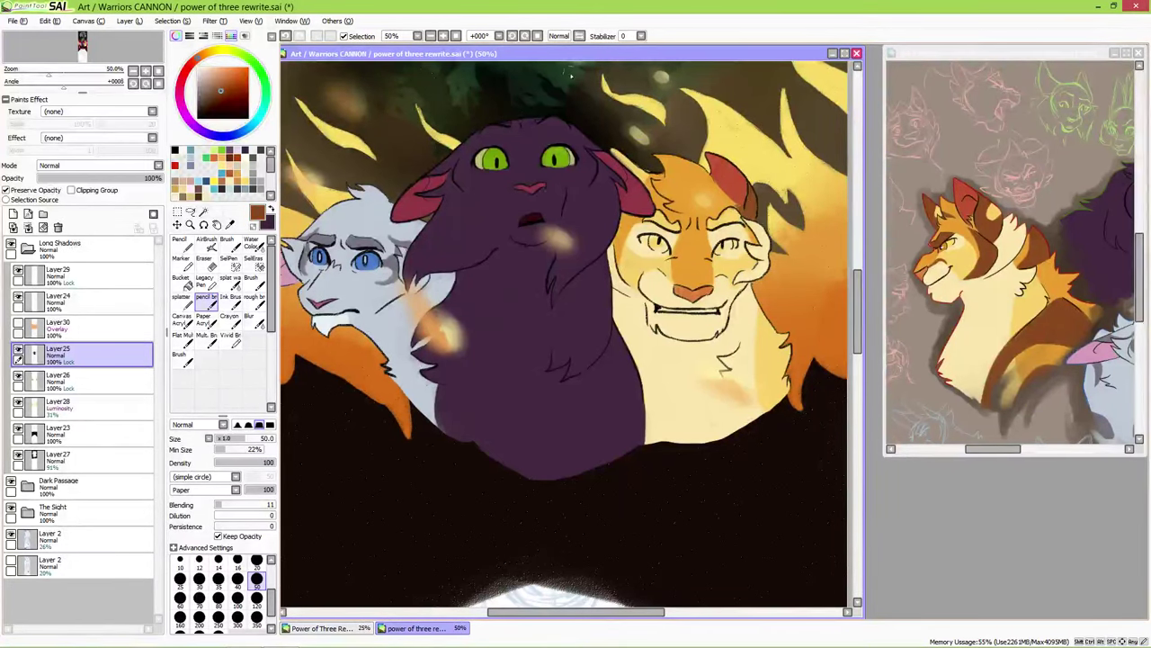
- Paint brown eyebrows, ear markings and curved cheek stripes on the right cat at brush size 25
{"action": "key", "text": "bracketleft"}
{"action": "key", "text": "bracketleft"}
{"action": "key", "text": "bracketleft"}
{"action": "key", "text": "bracketleft"}
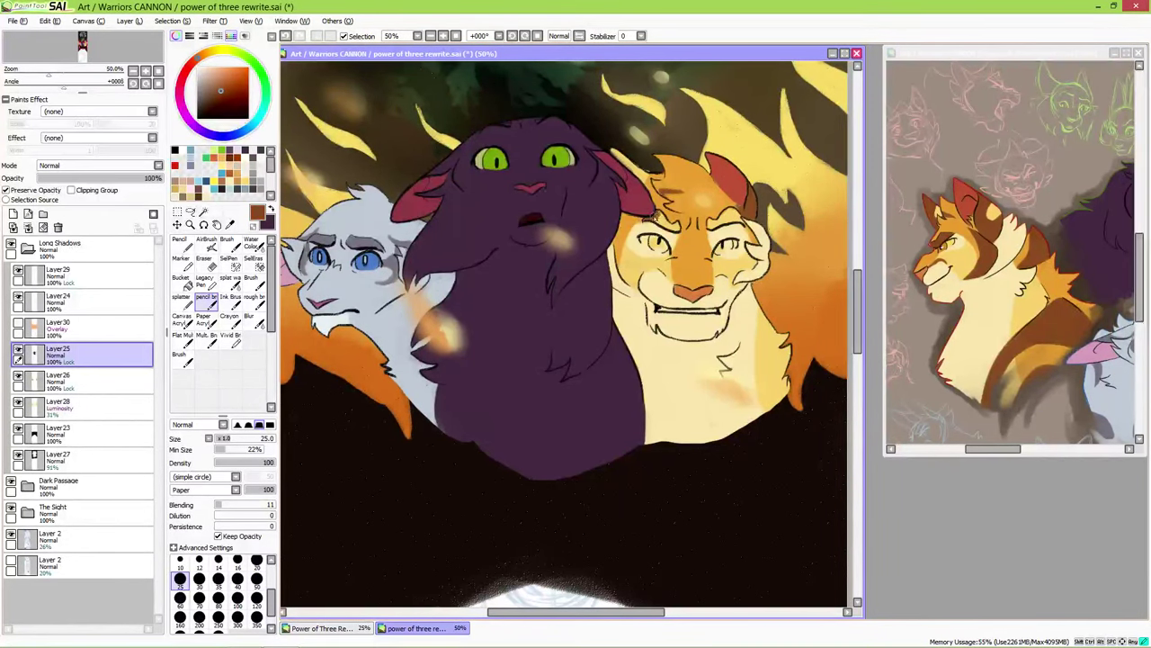
{"action": "left_click_drag", "start_coordinate": [676, 226], "coordinate": [709, 220]}
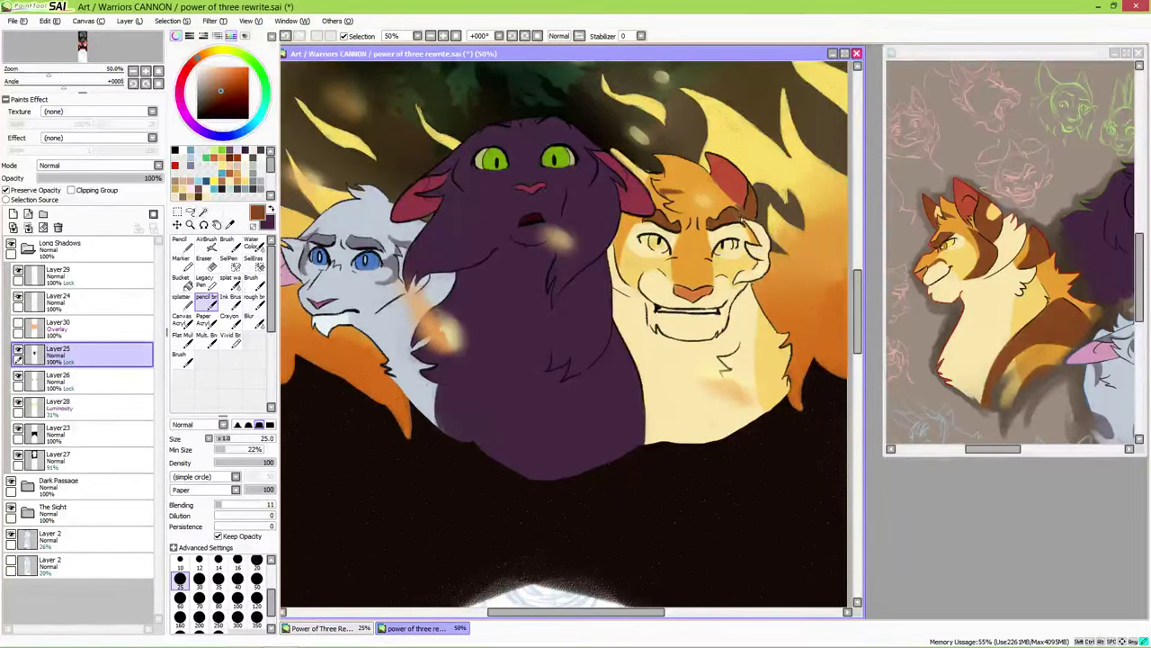
{"action": "left_click_drag", "start_coordinate": [619, 155], "coordinate": [637, 176]}
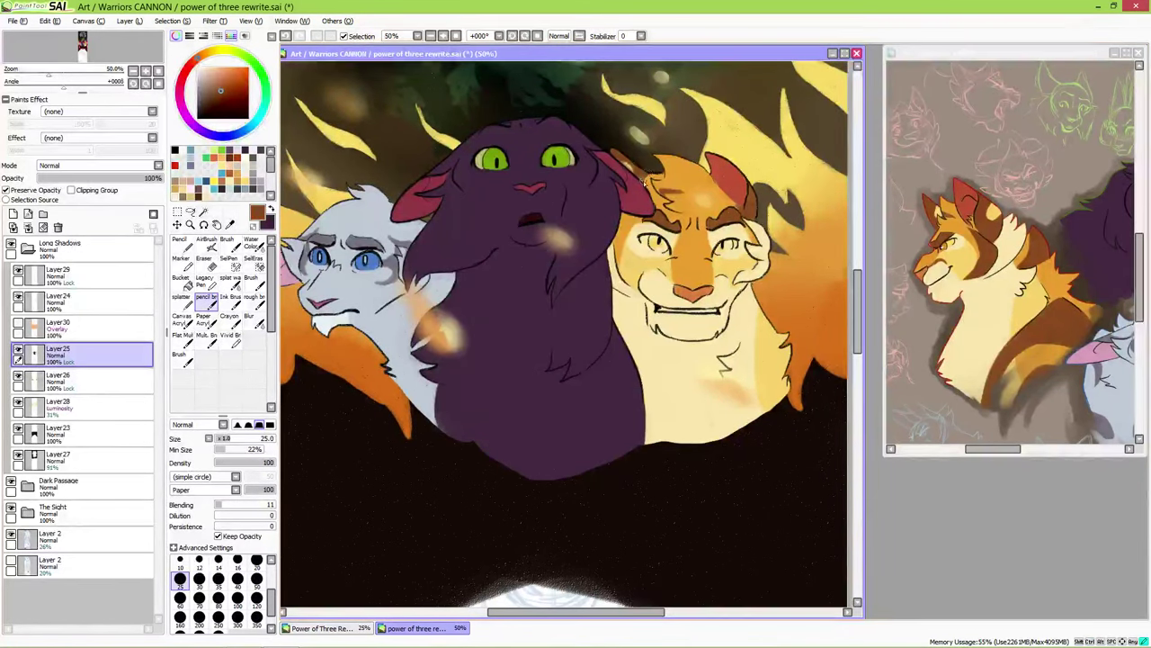
{"action": "mouse_move", "coordinate": [673, 268]}
{"action": "left_mouse_down"}
{"action": "mouse_move", "coordinate": [644, 284]}
{"action": "mouse_move", "coordinate": [653, 292]}
{"action": "left_mouse_up"}
{"action": "left_click_drag", "start_coordinate": [716, 275], "coordinate": [747, 307]}
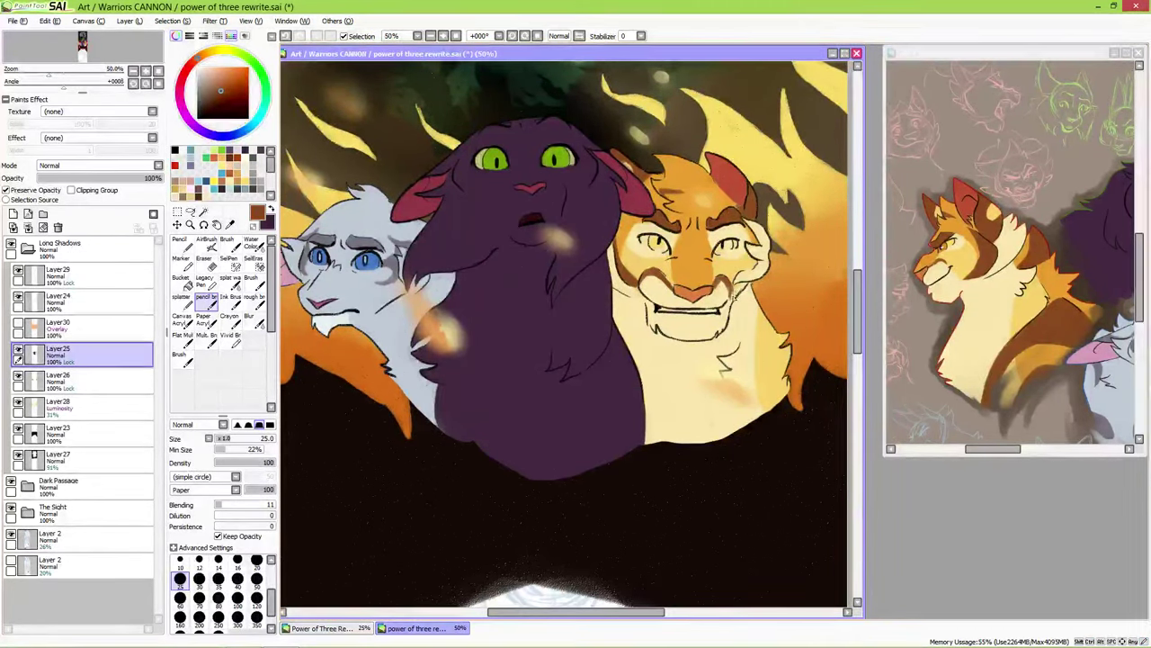
- Colour the right cat's irises amber and its teeth white, and add a brown patch on its shoulder
{"action": "left_click", "coordinate": [671, 221], "text": "alt"}
{"action": "left_click_drag", "start_coordinate": [646, 235], "coordinate": [661, 248]}
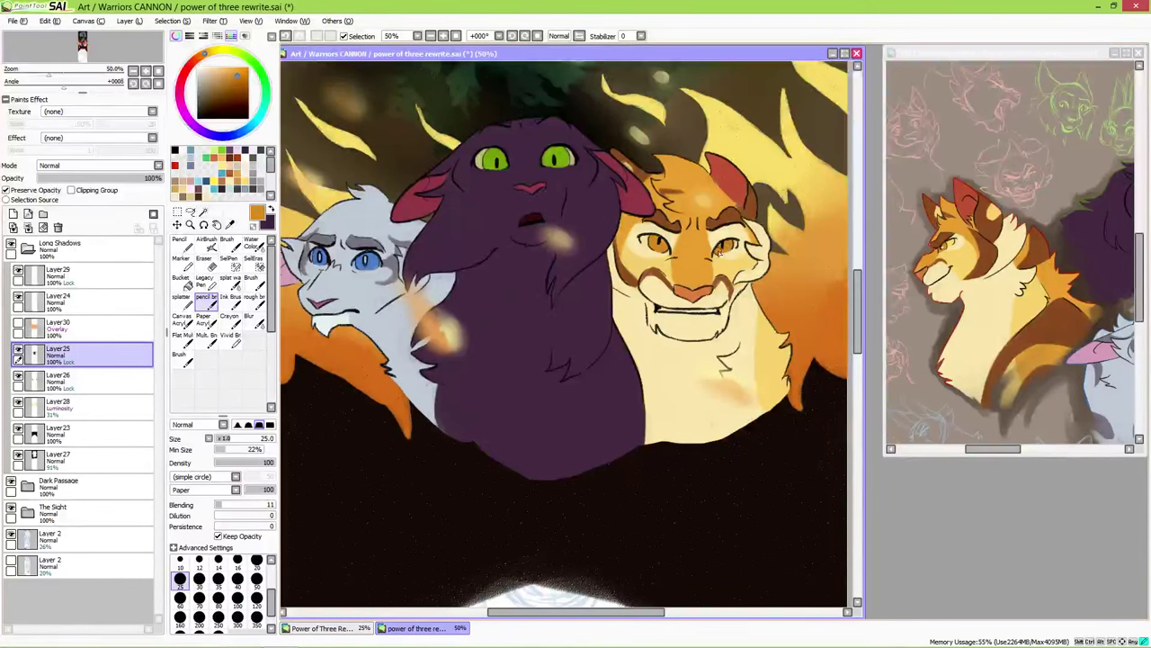
{"action": "left_click", "coordinate": [736, 244], "text": "alt"}
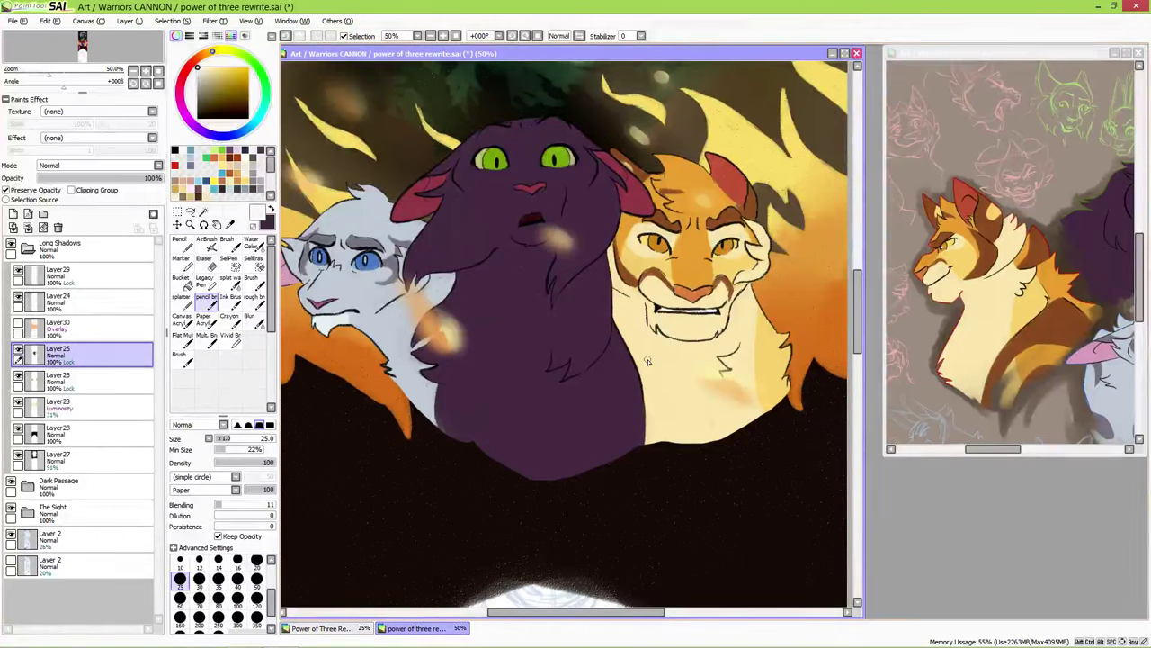
{"action": "left_click", "coordinate": [763, 358], "text": "alt"}
{"action": "mouse_move", "coordinate": [762, 358]}
{"action": "left_mouse_down"}
{"action": "mouse_move", "coordinate": [775, 395]}
{"action": "mouse_move", "coordinate": [761, 504]}
{"action": "left_mouse_up"}
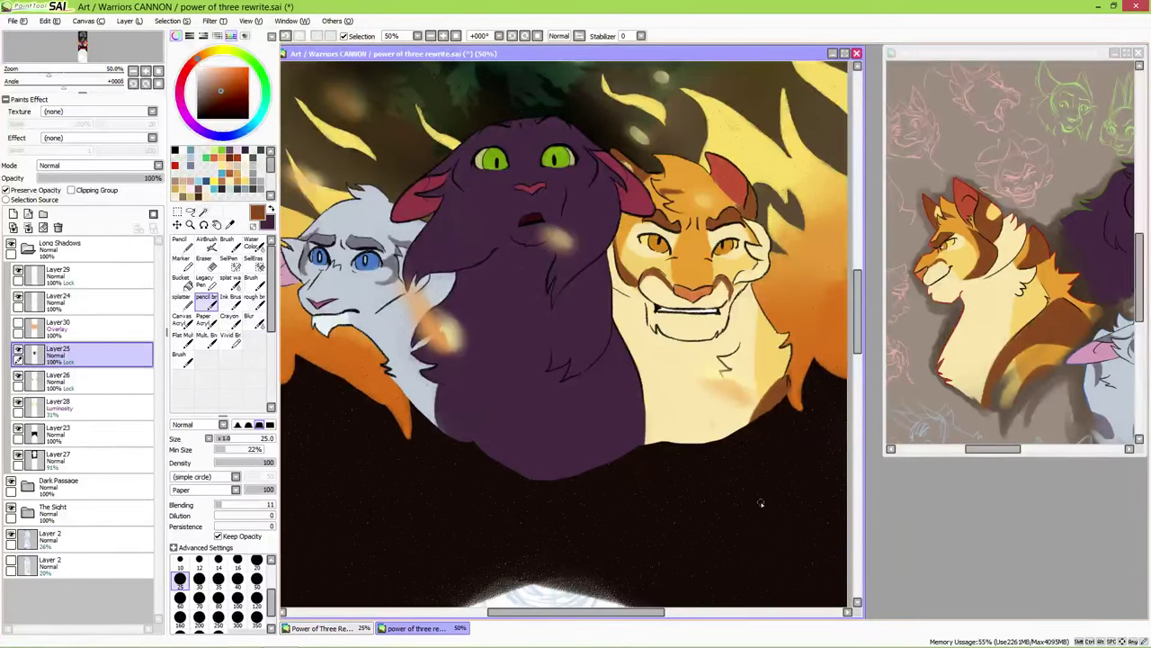
- Preserve Layer24's opacity, then add a new layer above it and paint white highlights in the cats' eyes
{"action": "left_click", "coordinate": [81, 300]}
{"action": "left_click", "coordinate": [10, 190]}
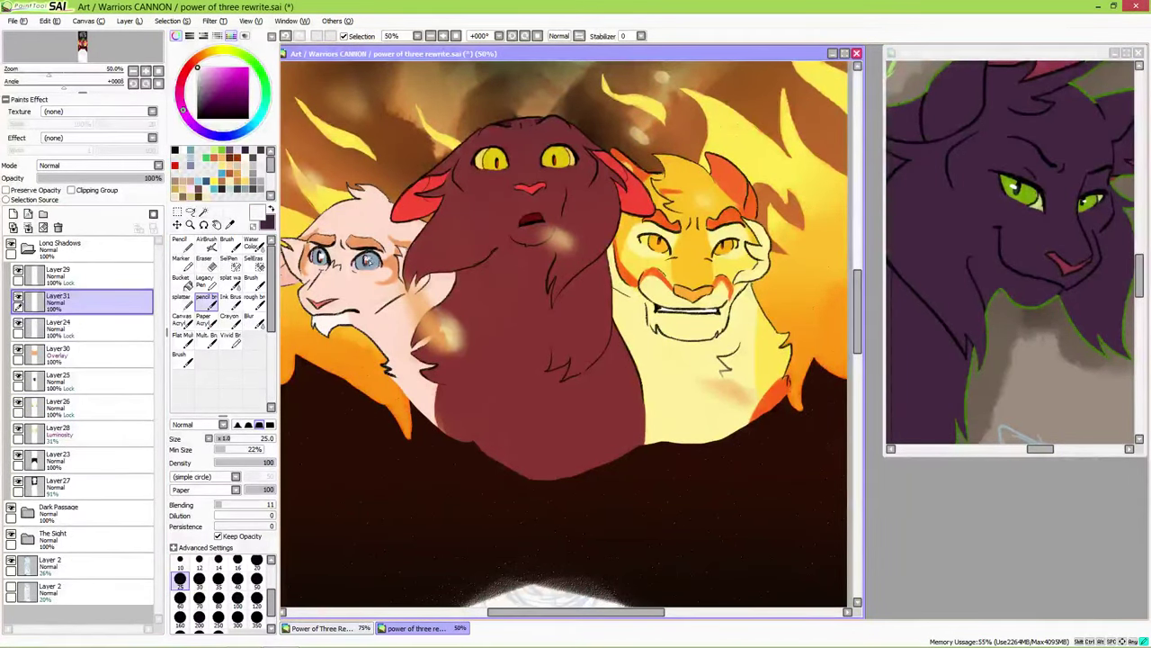
{"action": "left_click", "coordinate": [557, 159]}
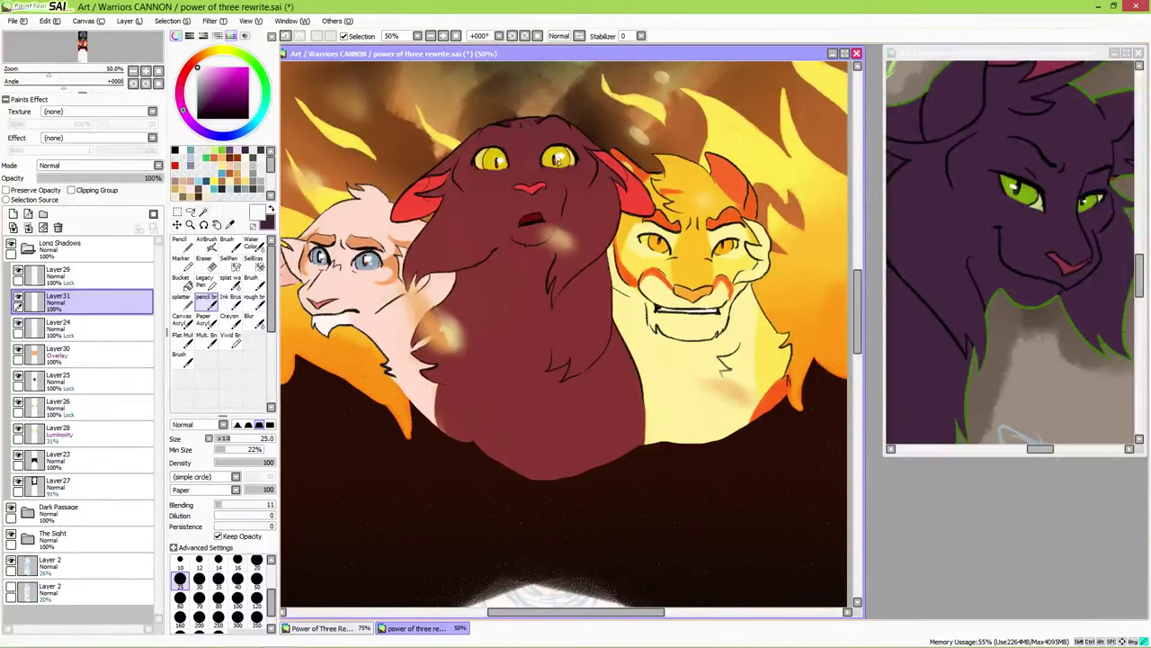
{"action": "left_click", "coordinate": [657, 243]}
{"action": "left_click", "coordinate": [724, 246]}
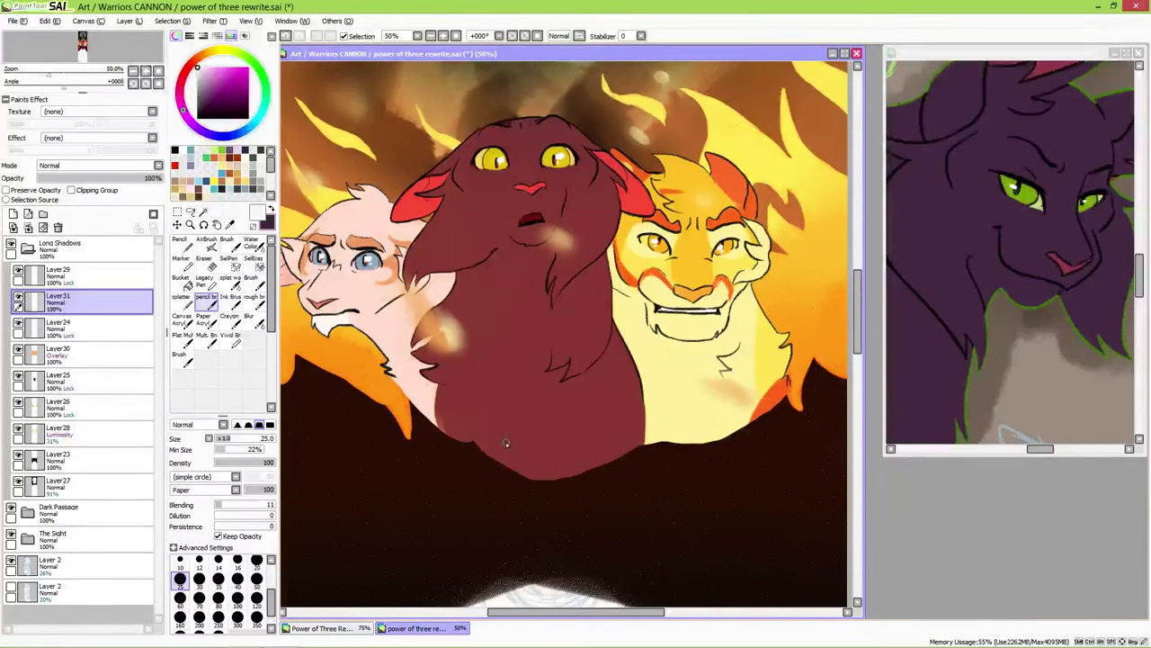
{"action": "scroll", "coordinate": [507, 443], "scroll_direction": "up", "scroll_amount": 1}
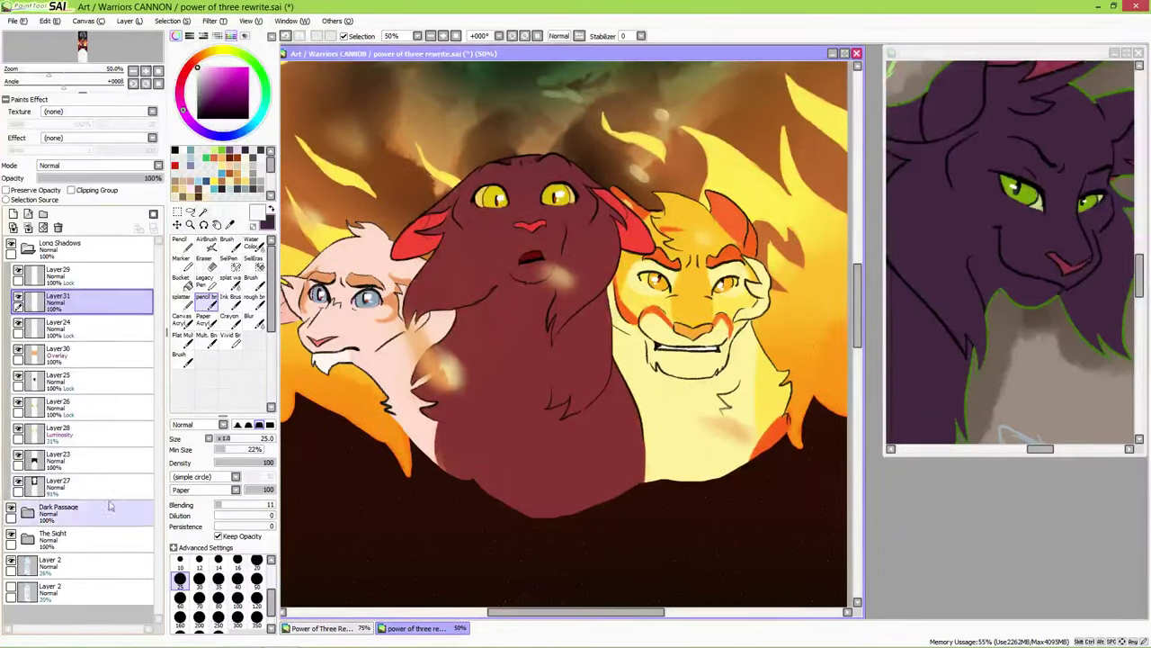
{"action": "scroll", "coordinate": [657, 316], "scroll_direction": "down", "scroll_amount": 2}
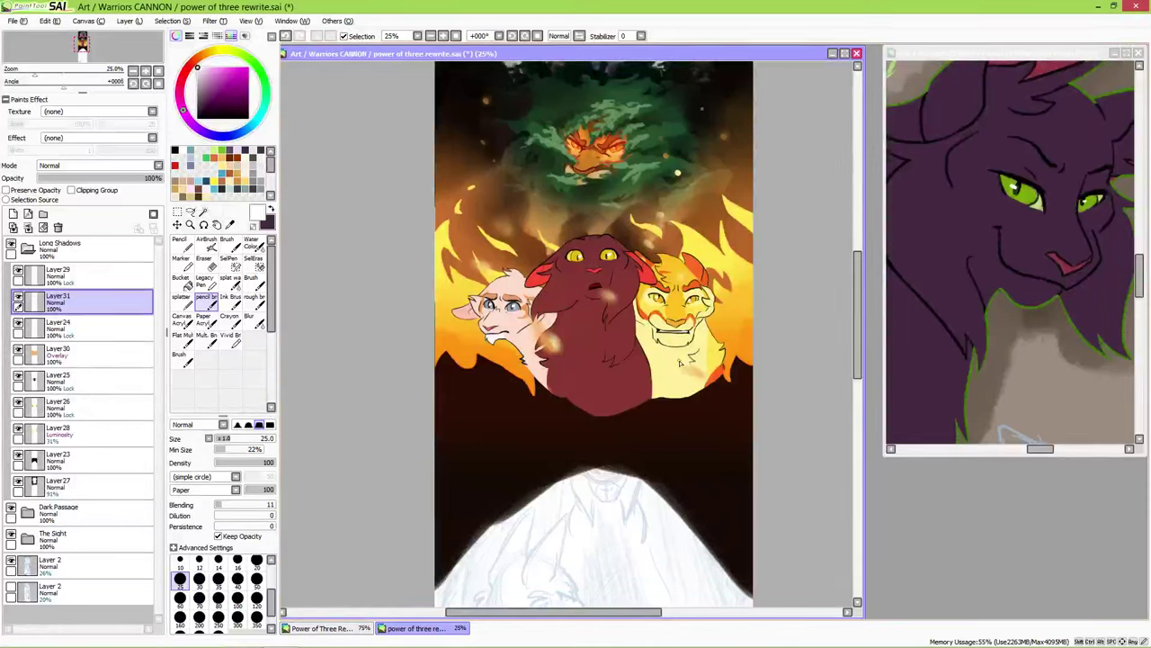
- Paint orange over the right cat's head on Layer26 at brush size 30
{"action": "left_click", "coordinate": [58, 405]}
{"action": "key", "text": "e"}
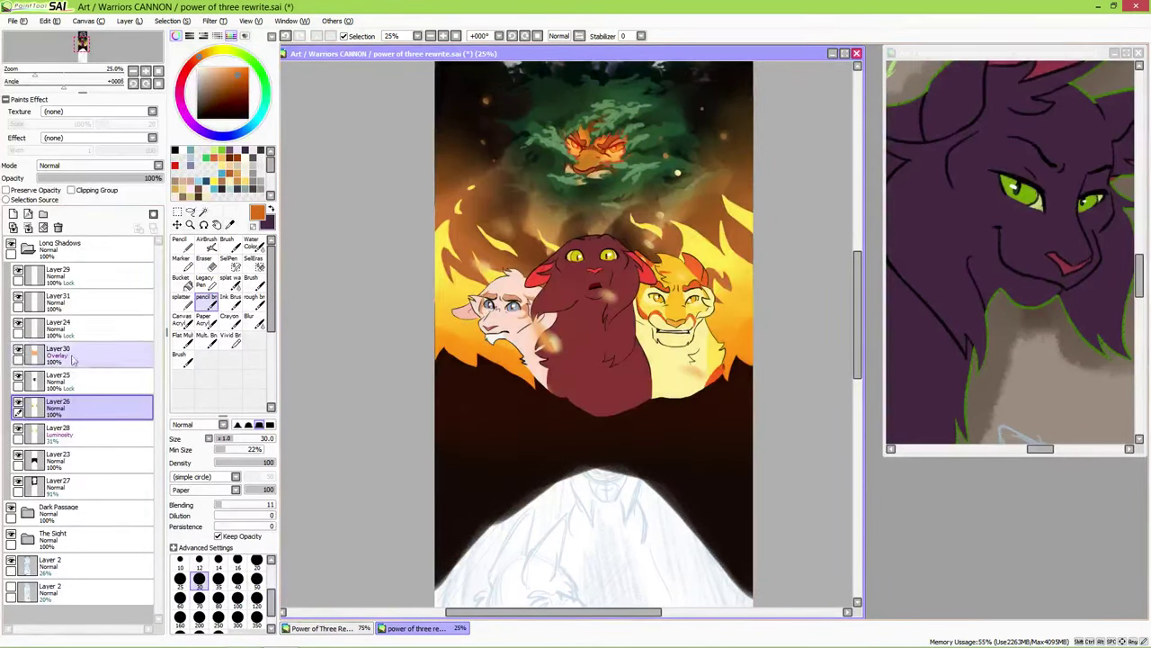
{"action": "scroll", "coordinate": [725, 432], "scroll_direction": "down", "scroll_amount": 3}
{"action": "left_click", "coordinate": [18, 458]}
{"action": "left_click", "coordinate": [18, 459]}
{"action": "left_click", "coordinate": [214, 158]}
{"action": "left_click", "coordinate": [266, 223]}
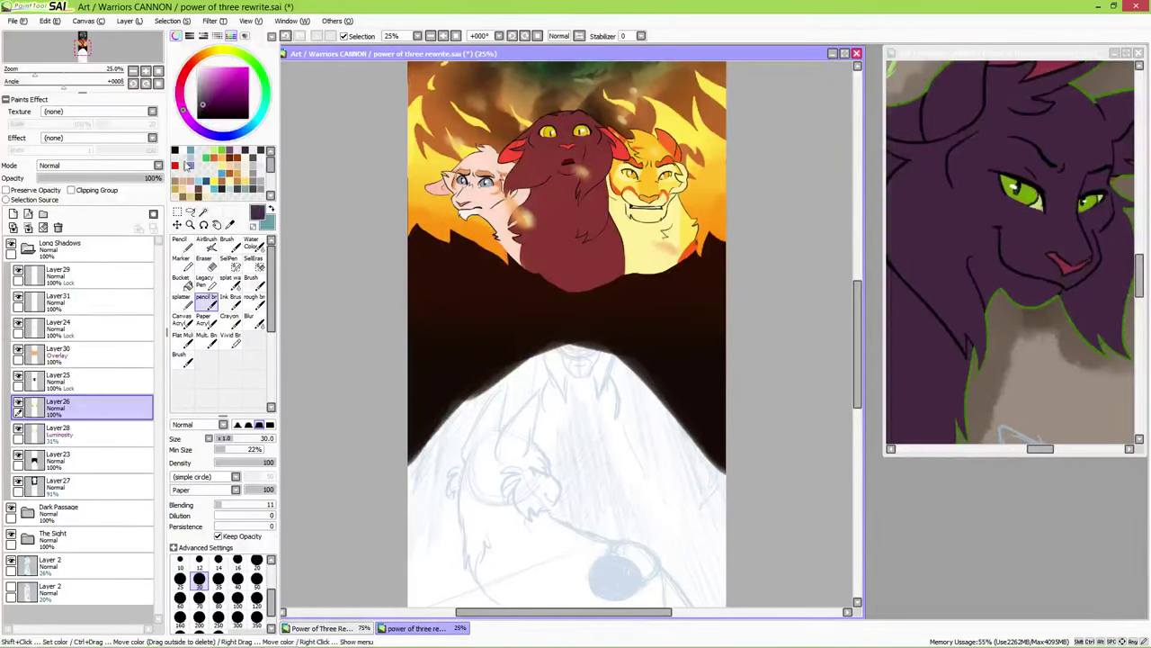
- Create a new layer folder named Sunrise above Long Shadows and browse the Warriors CANNON folder for a reference image
{"action": "left_click", "coordinate": [28, 248]}
{"action": "left_click", "coordinate": [43, 213]}
{"action": "double_click", "coordinate": [85, 252]}
{"action": "type", "text": "Sunr"}
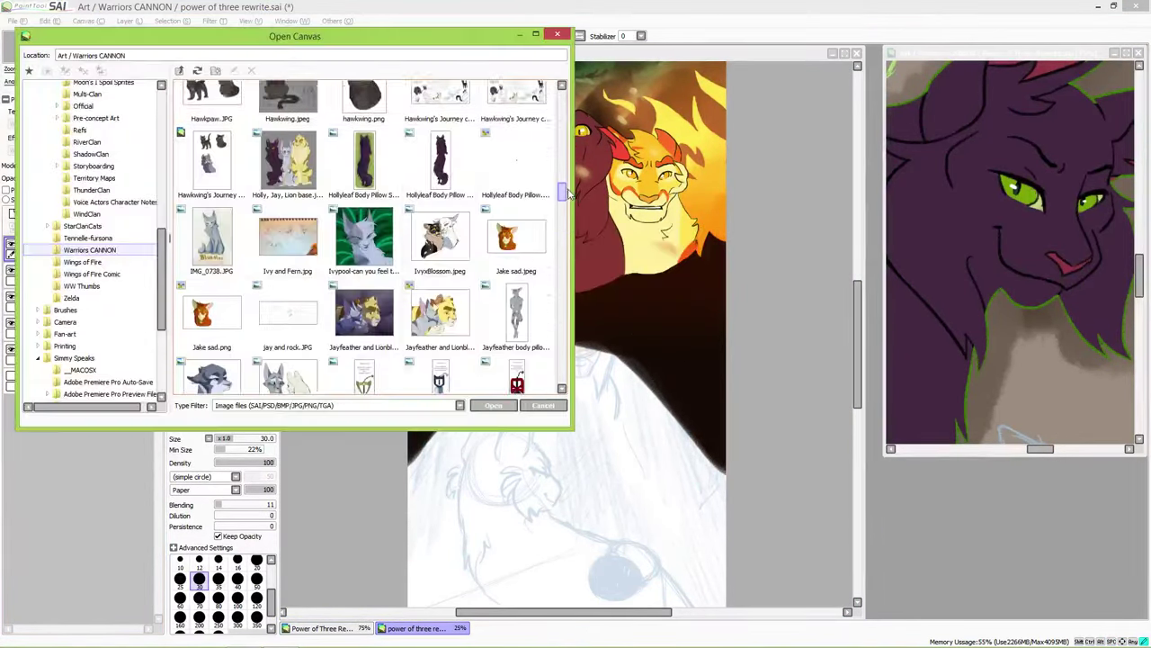
{"action": "scroll", "coordinate": [369, 238], "scroll_direction": "down", "scroll_amount": 10}
{"action": "left_click", "coordinate": [558, 34]}
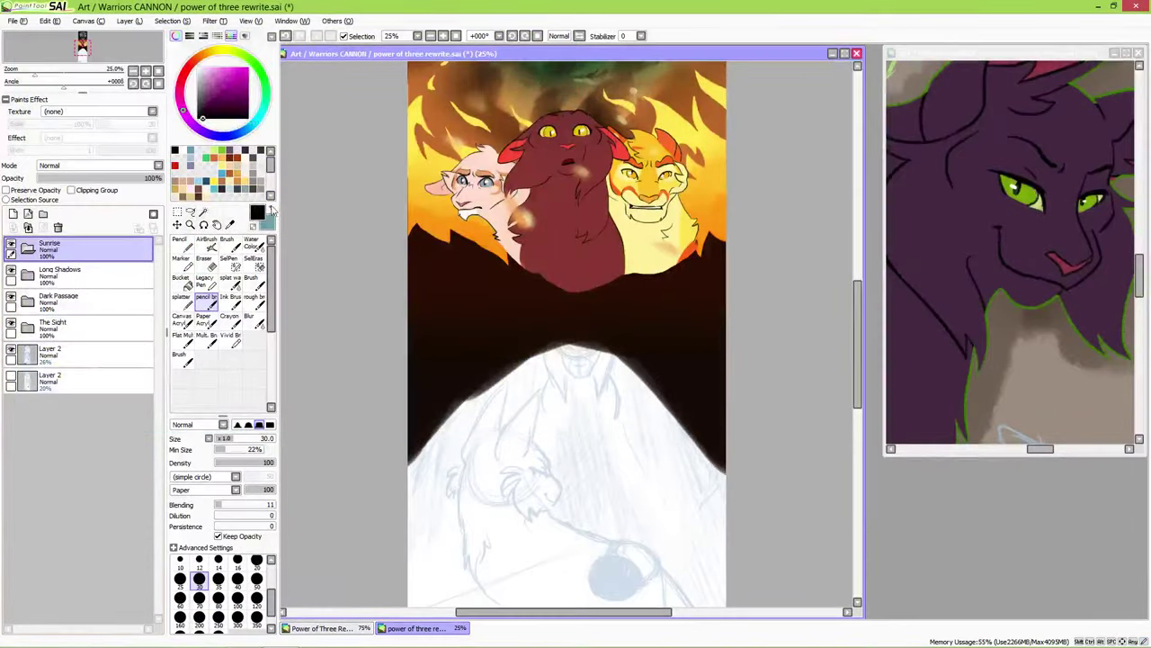
- Hide the four section folders and add a new layer above the visible Layer 2 sketch, with that sketch at 27% opacity
{"action": "left_click_drag", "start_coordinate": [54, 360], "coordinate": [54, 252]}
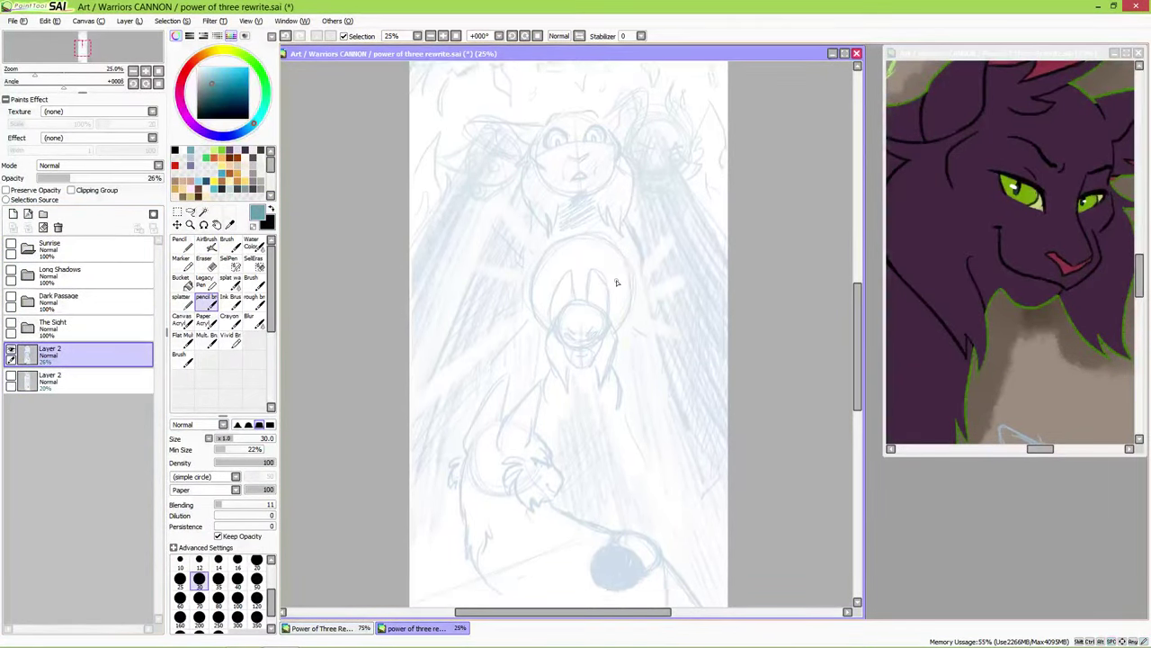
{"action": "scroll", "coordinate": [618, 282], "scroll_direction": "up", "scroll_amount": 3}
{"action": "mouse_move", "coordinate": [69, 178]}
{"action": "left_mouse_down"}
{"action": "mouse_move", "coordinate": [108, 178]}
{"action": "mouse_move", "coordinate": [54, 178]}
{"action": "mouse_move", "coordinate": [74, 182]}
{"action": "left_mouse_up"}
{"action": "left_click", "coordinate": [14, 213]}
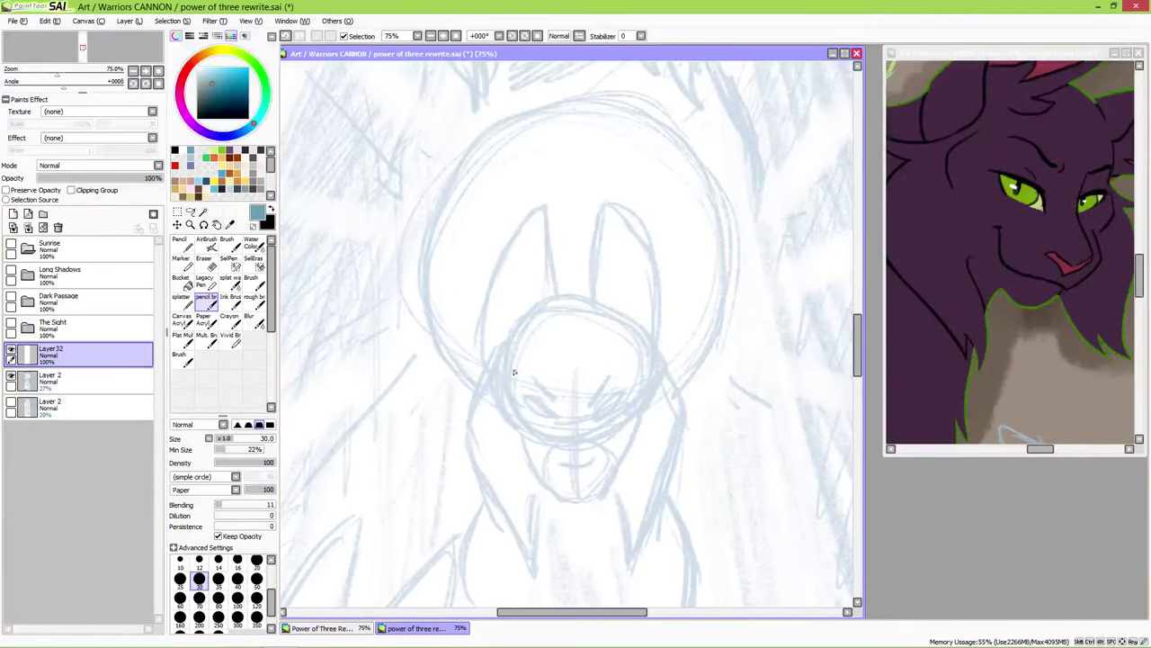
- Sketch a circular cat head with outspread ears, cheeks and a small muzzle in teal over the old central figure
{"action": "scroll", "coordinate": [568, 377], "scroll_direction": "down", "scroll_amount": 3}
{"action": "mouse_move", "coordinate": [558, 383]}
{"action": "left_mouse_down"}
{"action": "mouse_move", "coordinate": [514, 323]}
{"action": "mouse_move", "coordinate": [587, 334]}
{"action": "mouse_move", "coordinate": [538, 308]}
{"action": "mouse_move", "coordinate": [587, 326]}
{"action": "mouse_move", "coordinate": [572, 372]}
{"action": "mouse_move", "coordinate": [508, 356]}
{"action": "mouse_move", "coordinate": [520, 311]}
{"action": "mouse_move", "coordinate": [506, 298]}
{"action": "mouse_move", "coordinate": [533, 311]}
{"action": "mouse_move", "coordinate": [484, 292]}
{"action": "mouse_move", "coordinate": [515, 312]}
{"action": "mouse_move", "coordinate": [491, 312]}
{"action": "mouse_move", "coordinate": [529, 303]}
{"action": "mouse_move", "coordinate": [504, 352]}
{"action": "left_mouse_up"}
{"action": "mouse_move", "coordinate": [582, 304]}
{"action": "left_mouse_down"}
{"action": "mouse_move", "coordinate": [607, 329]}
{"action": "mouse_move", "coordinate": [619, 291]}
{"action": "mouse_move", "coordinate": [592, 353]}
{"action": "left_mouse_up"}
{"action": "left_click_drag", "start_coordinate": [504, 339], "coordinate": [544, 388]}
{"action": "mouse_move", "coordinate": [595, 335]}
{"action": "left_mouse_down"}
{"action": "mouse_move", "coordinate": [595, 376]}
{"action": "mouse_move", "coordinate": [608, 350]}
{"action": "mouse_move", "coordinate": [560, 403]}
{"action": "mouse_move", "coordinate": [554, 379]}
{"action": "mouse_move", "coordinate": [536, 406]}
{"action": "mouse_move", "coordinate": [565, 407]}
{"action": "left_mouse_up"}
{"action": "key", "text": "ctrl+z"}
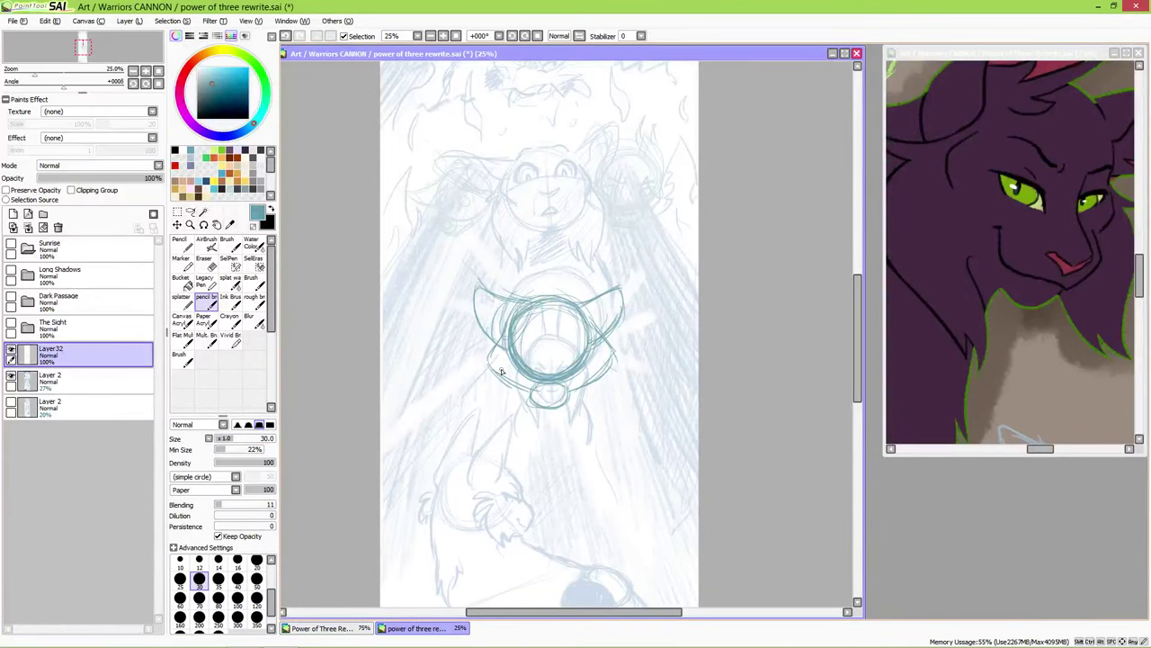
- Sketch the lowered brows, jaw lines and forehead tuft, and undo the curled ear tips
{"action": "mouse_move", "coordinate": [502, 329]}
{"action": "left_mouse_down"}
{"action": "mouse_move", "coordinate": [513, 384]}
{"action": "mouse_move", "coordinate": [536, 410]}
{"action": "mouse_move", "coordinate": [579, 384]}
{"action": "mouse_move", "coordinate": [565, 416]}
{"action": "left_mouse_up"}
{"action": "mouse_move", "coordinate": [573, 360]}
{"action": "left_mouse_down"}
{"action": "mouse_move", "coordinate": [526, 367]}
{"action": "mouse_move", "coordinate": [506, 354]}
{"action": "left_mouse_up"}
{"action": "left_click_drag", "start_coordinate": [588, 350], "coordinate": [561, 369]}
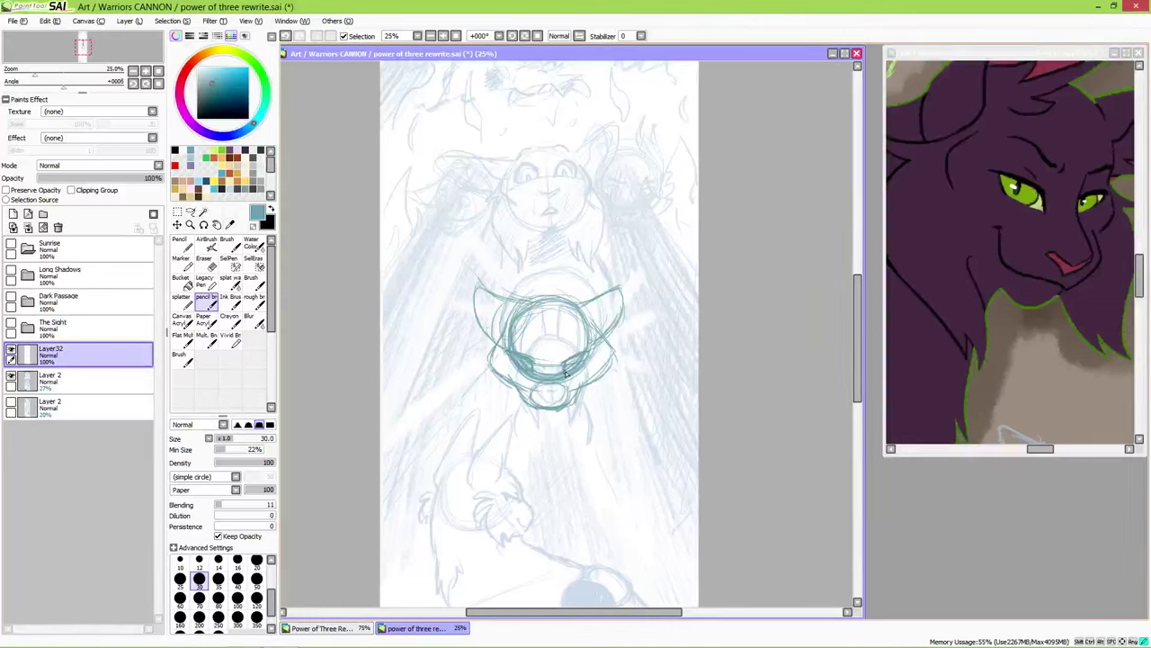
{"action": "mouse_move", "coordinate": [509, 314]}
{"action": "left_mouse_down"}
{"action": "mouse_move", "coordinate": [551, 362]}
{"action": "mouse_move", "coordinate": [531, 369]}
{"action": "left_mouse_up"}
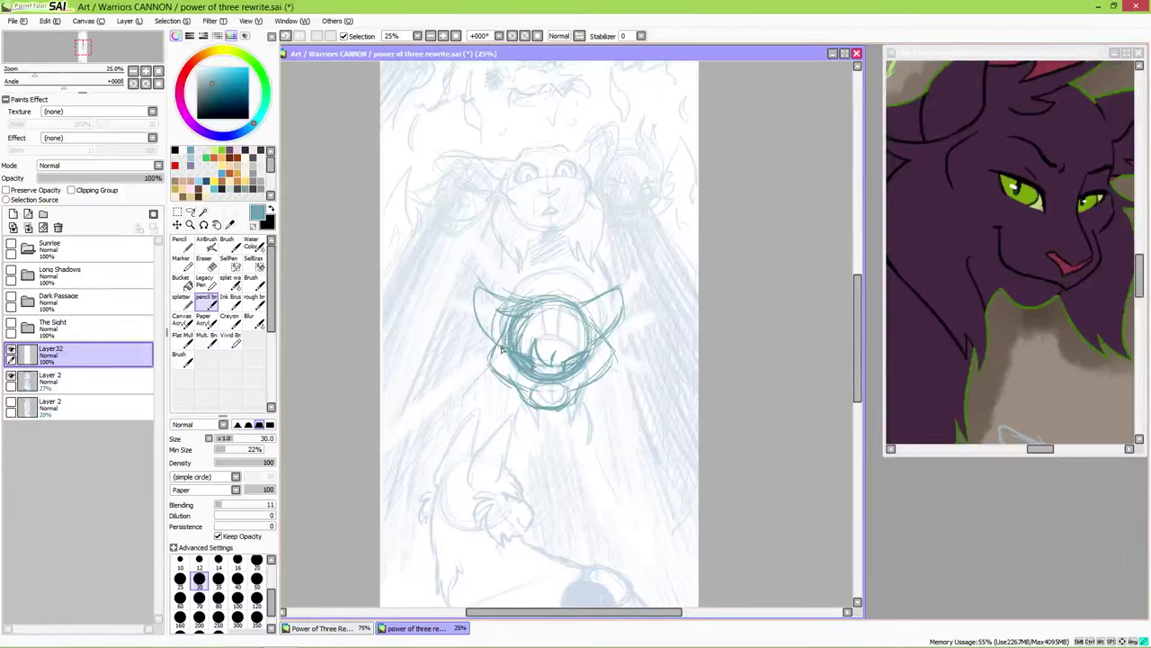
{"action": "left_click_drag", "start_coordinate": [540, 340], "coordinate": [552, 357]}
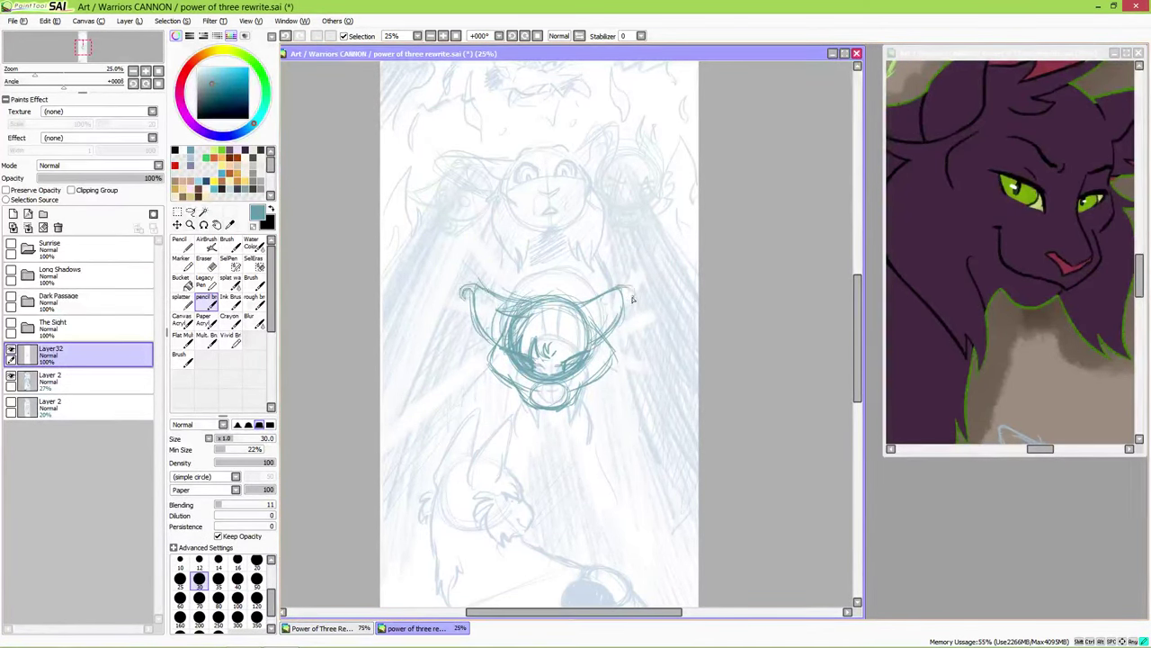
{"action": "key", "text": "ctrl"}
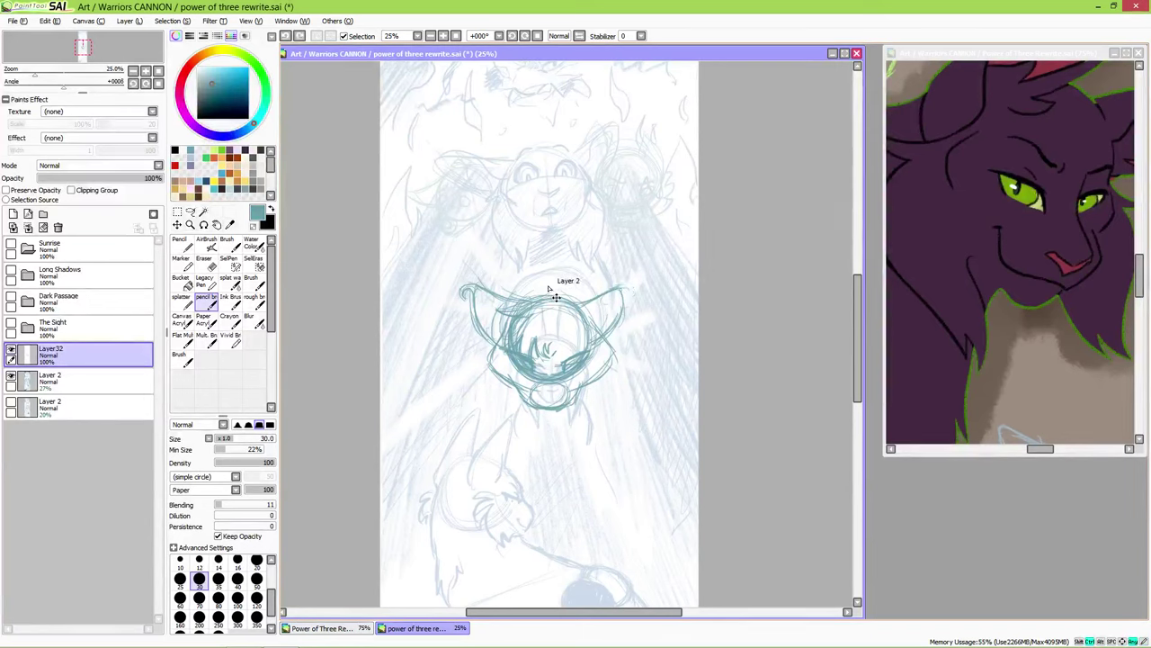
{"action": "key", "text": "ctrl+z"}
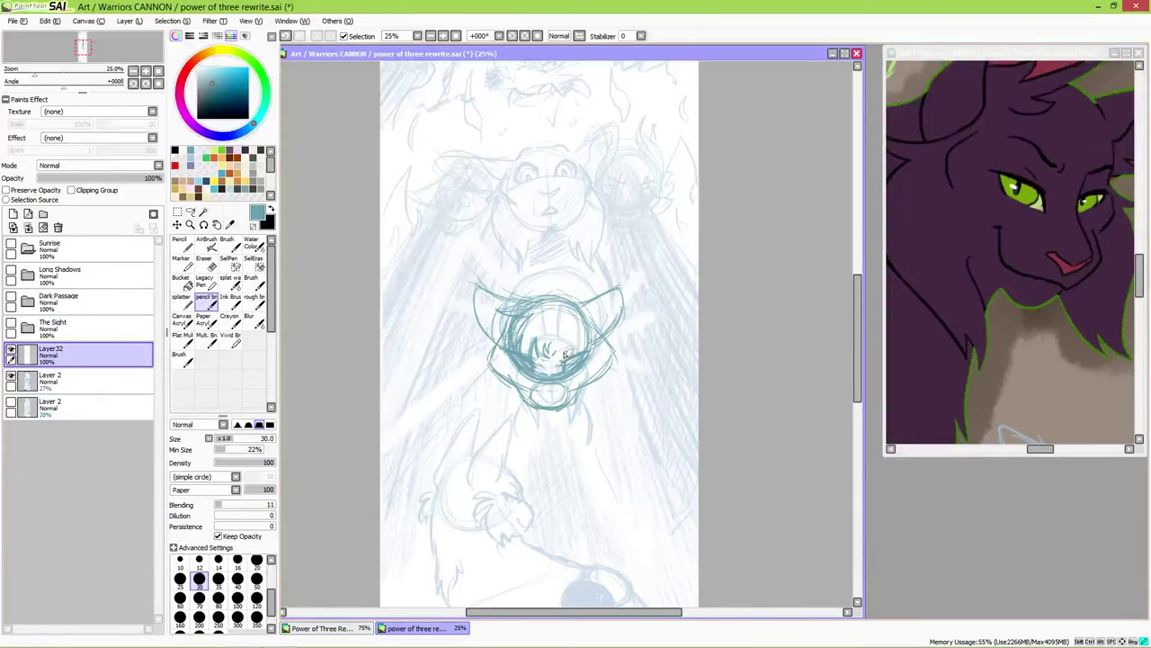
- Redraw both ears longer and more pointed, and erase the old ear-tip lines
{"action": "left_click_drag", "start_coordinate": [565, 355], "coordinate": [567, 359]}
{"action": "left_click_drag", "start_coordinate": [457, 288], "coordinate": [491, 333]}
{"action": "mouse_move", "coordinate": [643, 291]}
{"action": "left_mouse_down"}
{"action": "mouse_move", "coordinate": [546, 300]}
{"action": "mouse_move", "coordinate": [616, 324]}
{"action": "left_mouse_up"}
{"action": "left_click_drag", "start_coordinate": [446, 286], "coordinate": [486, 326]}
{"action": "key", "text": "e"}
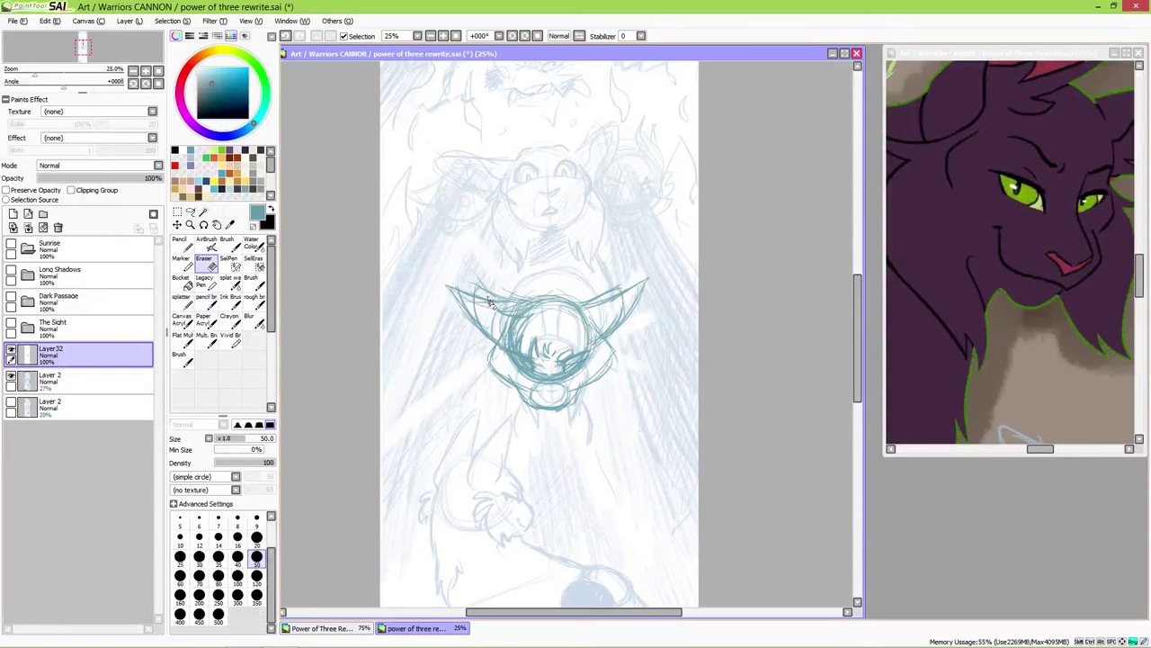
{"action": "key", "text": "n"}
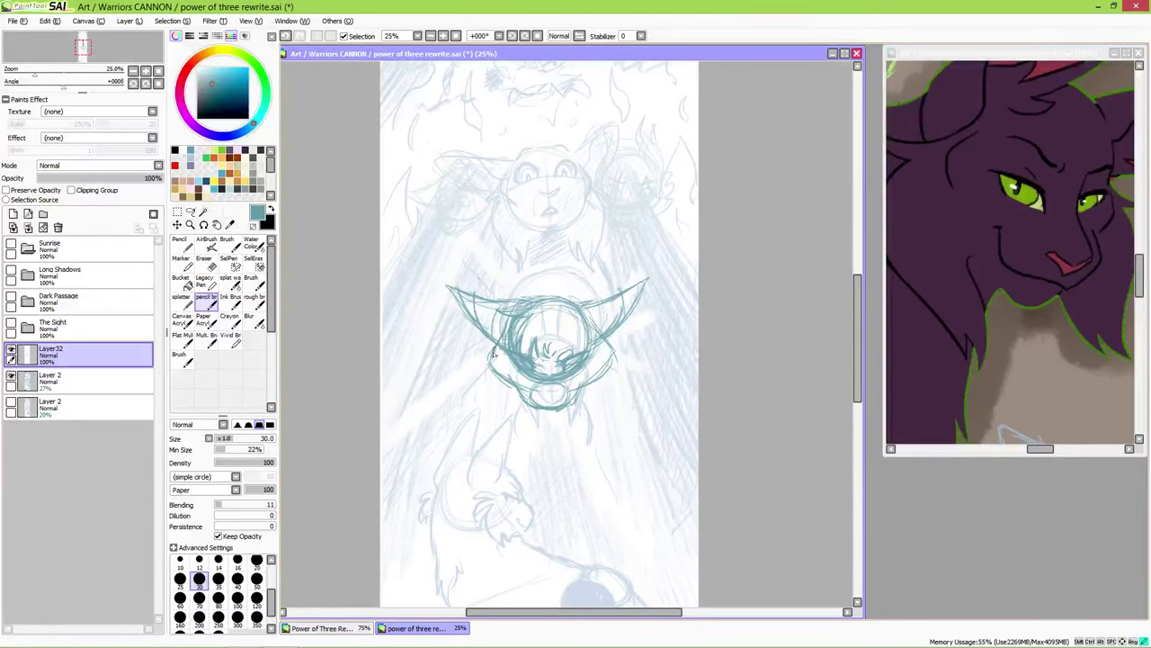
- Sketch the cat's cheek contours, nose, shoulders and chin, with ragged strands hanging down the chest
{"action": "left_click_drag", "start_coordinate": [614, 335], "coordinate": [580, 394]}
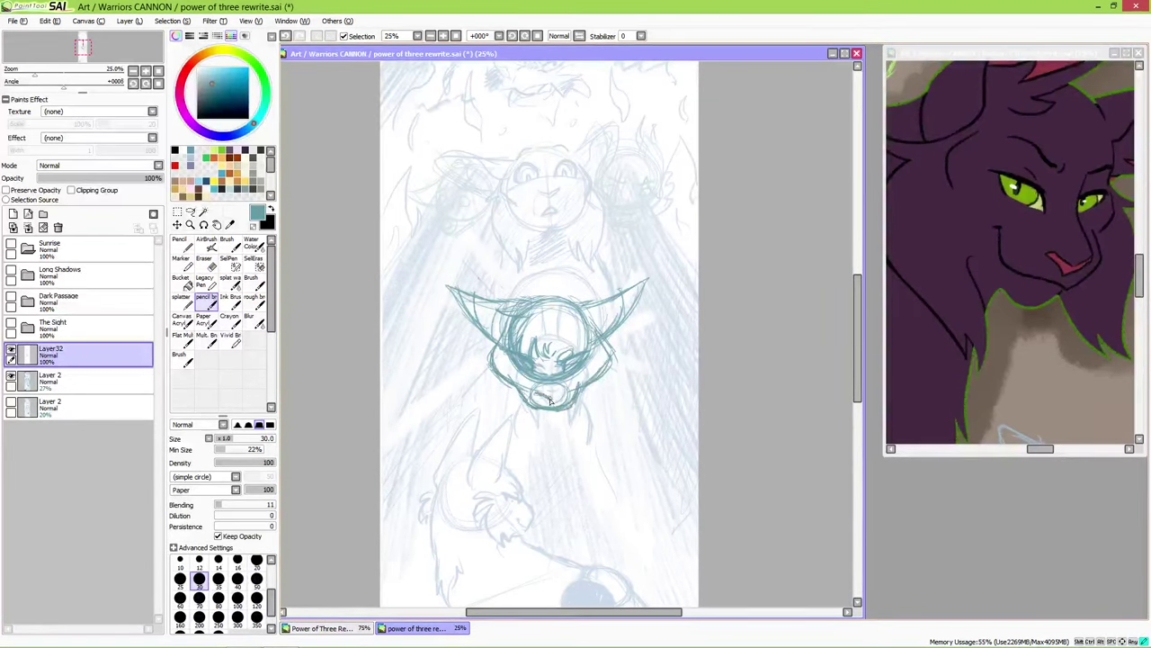
{"action": "left_click_drag", "start_coordinate": [498, 372], "coordinate": [481, 436]}
{"action": "mouse_move", "coordinate": [615, 392]}
{"action": "left_mouse_down"}
{"action": "mouse_move", "coordinate": [514, 410]}
{"action": "mouse_move", "coordinate": [578, 423]}
{"action": "mouse_move", "coordinate": [530, 405]}
{"action": "mouse_move", "coordinate": [524, 389]}
{"action": "mouse_move", "coordinate": [575, 391]}
{"action": "mouse_move", "coordinate": [521, 397]}
{"action": "left_mouse_up"}
{"action": "left_click_drag", "start_coordinate": [542, 406], "coordinate": [531, 409]}
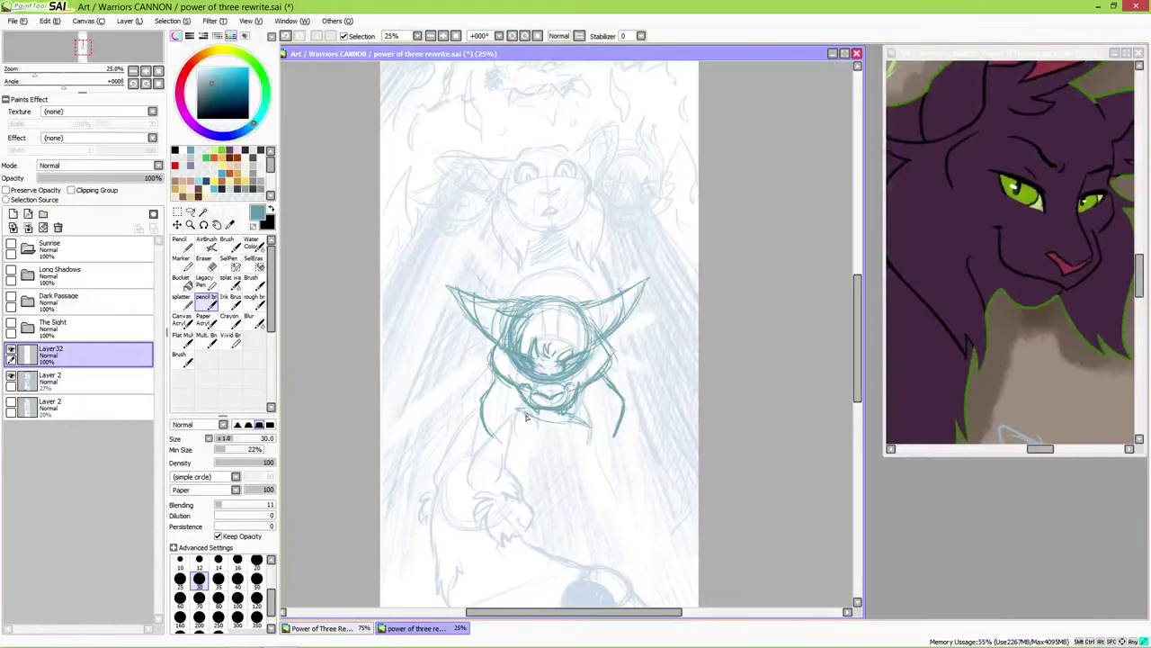
{"action": "left_click_drag", "start_coordinate": [545, 471], "coordinate": [547, 508]}
{"action": "mouse_move", "coordinate": [567, 423]}
{"action": "left_mouse_down"}
{"action": "mouse_move", "coordinate": [557, 446]}
{"action": "mouse_move", "coordinate": [568, 457]}
{"action": "left_mouse_up"}
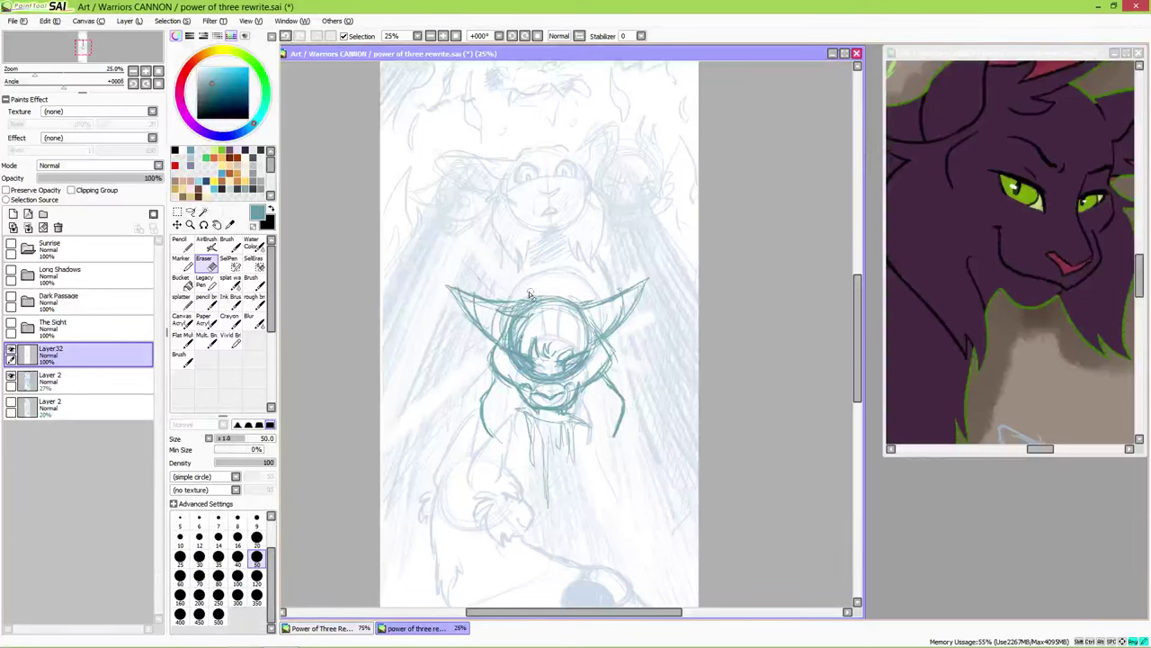
- Clean up the top of the head and sketch fur tufts on the head, cheeks and shoulders
{"action": "mouse_move", "coordinate": [498, 378]}
{"action": "left_mouse_down"}
{"action": "mouse_move", "coordinate": [481, 419]}
{"action": "mouse_move", "coordinate": [474, 405]}
{"action": "mouse_move", "coordinate": [482, 446]}
{"action": "left_mouse_up"}
{"action": "key", "text": "e"}
{"action": "key", "text": "n"}
{"action": "mouse_move", "coordinate": [602, 376]}
{"action": "left_mouse_down"}
{"action": "mouse_move", "coordinate": [622, 436]}
{"action": "mouse_move", "coordinate": [629, 404]}
{"action": "left_mouse_up"}
{"action": "left_click_drag", "start_coordinate": [489, 386], "coordinate": [477, 408]}
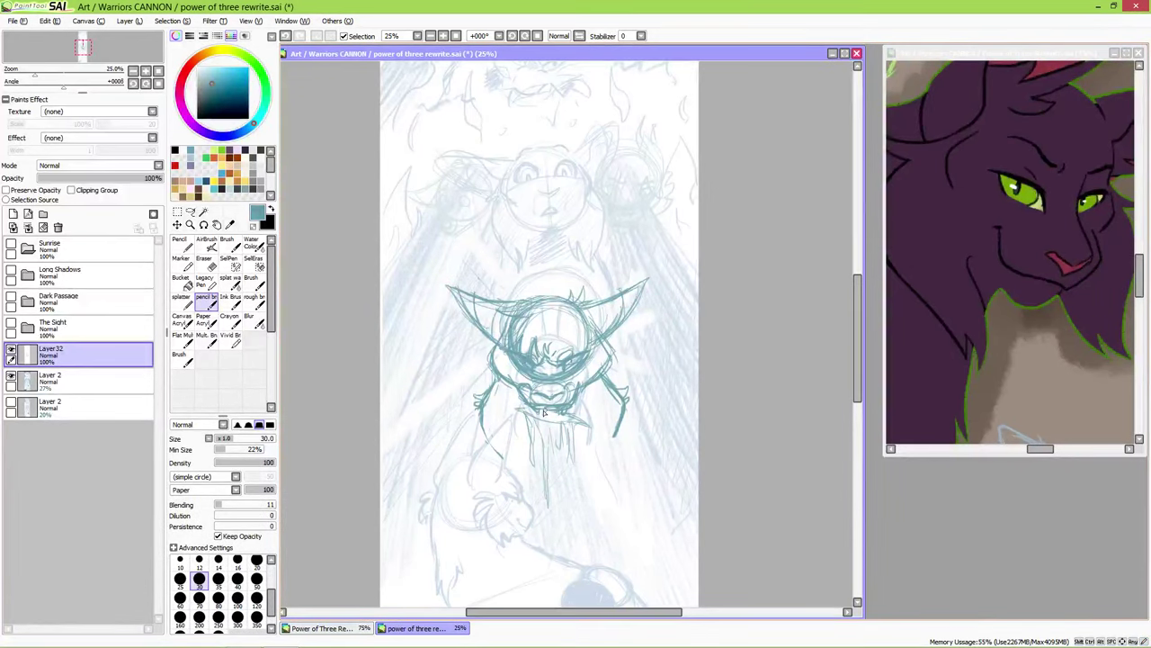
{"action": "left_click_drag", "start_coordinate": [607, 350], "coordinate": [599, 377]}
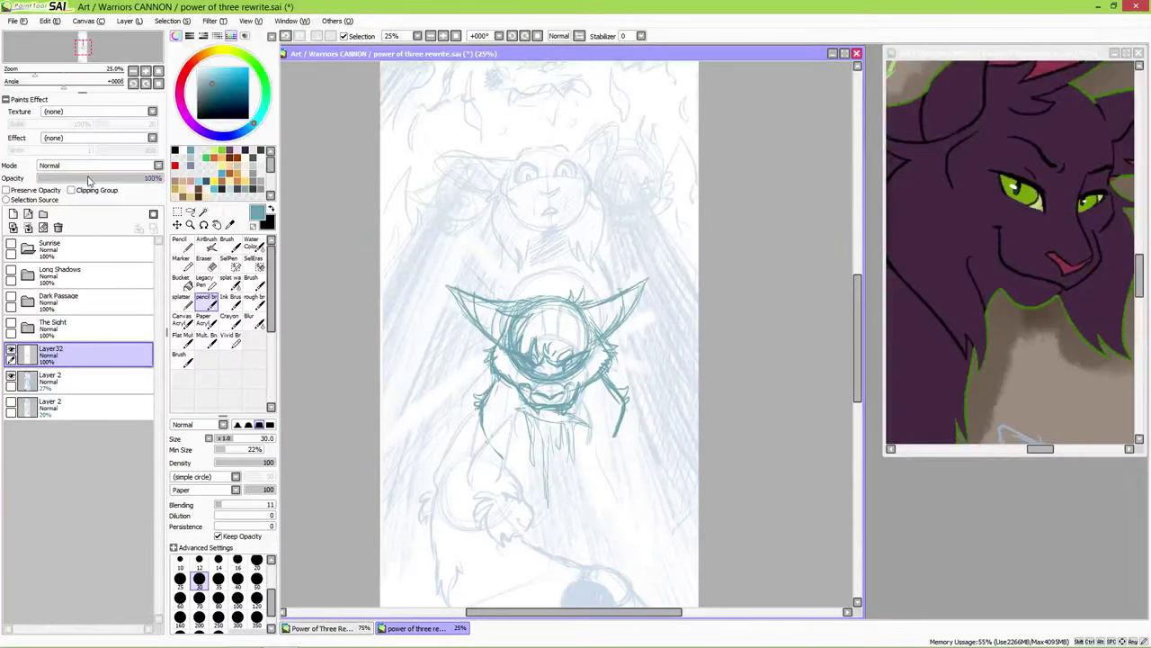
- Lower the Layer32 sketch to 62% opacity and add a new layer inside the Sunrise folder for black line art
{"action": "left_click", "coordinate": [90, 249]}
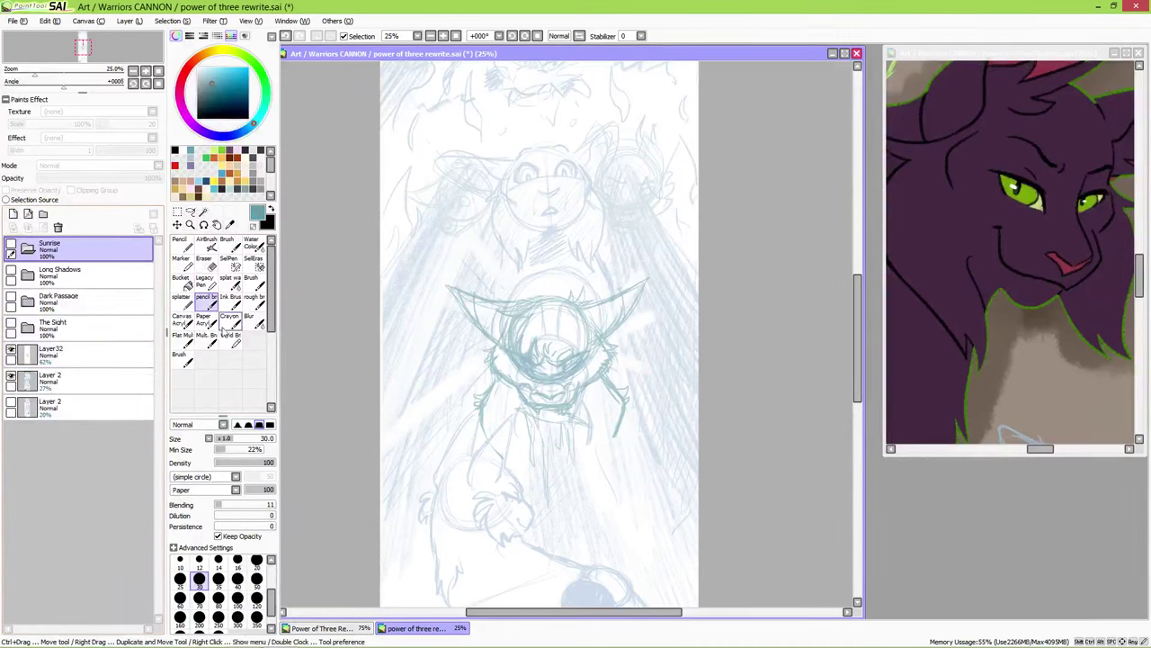
{"action": "key", "text": "ctrl+shift+n"}
{"action": "key", "text": "x"}
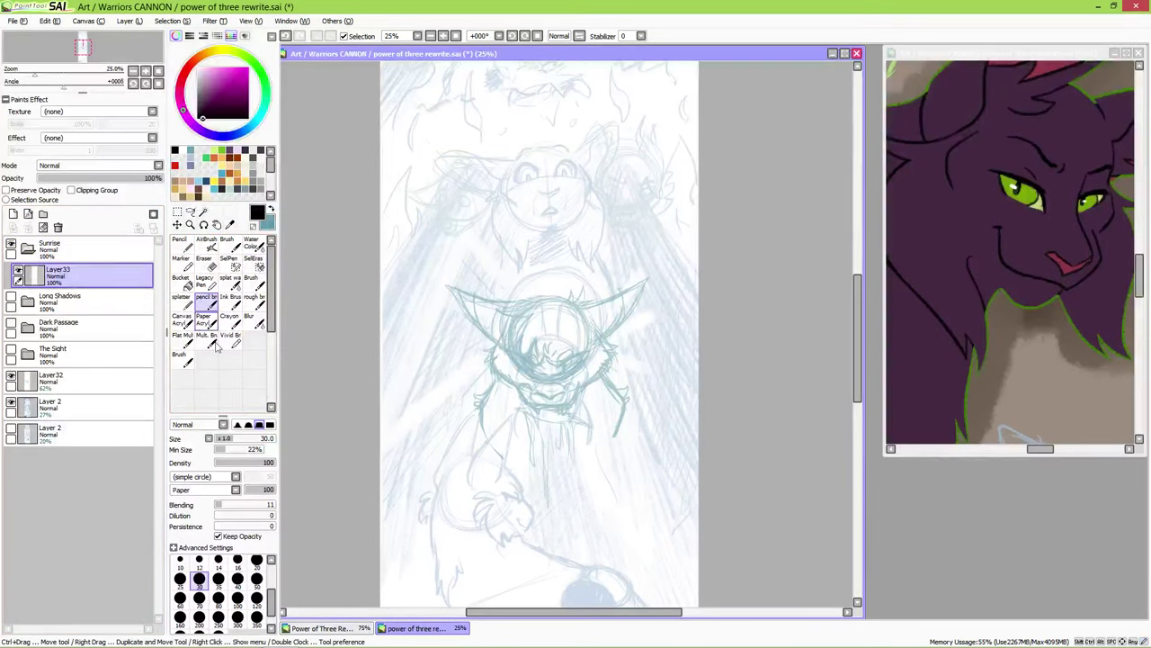
- Ink the forehead tufts, head fur, nose and muzzle in black at brush size 20
{"action": "left_click", "coordinate": [256, 559]}
{"action": "scroll", "coordinate": [630, 447], "scroll_direction": "up", "scroll_amount": 3}
{"action": "mouse_move", "coordinate": [440, 329]}
{"action": "left_mouse_down"}
{"action": "mouse_move", "coordinate": [569, 358]}
{"action": "mouse_move", "coordinate": [531, 384]}
{"action": "mouse_move", "coordinate": [560, 367]}
{"action": "left_mouse_up"}
{"action": "left_click_drag", "start_coordinate": [539, 301], "coordinate": [577, 298]}
{"action": "left_click_drag", "start_coordinate": [525, 322], "coordinate": [577, 391]}
{"action": "mouse_move", "coordinate": [538, 173]}
{"action": "left_mouse_down"}
{"action": "mouse_move", "coordinate": [432, 196]}
{"action": "mouse_move", "coordinate": [454, 270]}
{"action": "left_mouse_up"}
{"action": "mouse_move", "coordinate": [512, 296]}
{"action": "left_mouse_down"}
{"action": "mouse_move", "coordinate": [535, 311]}
{"action": "mouse_move", "coordinate": [575, 303]}
{"action": "left_mouse_up"}
- Ink both glaring eyes with slanted lids, slit pupils and heavy inner corners
{"action": "left_click_drag", "start_coordinate": [608, 360], "coordinate": [615, 389]}
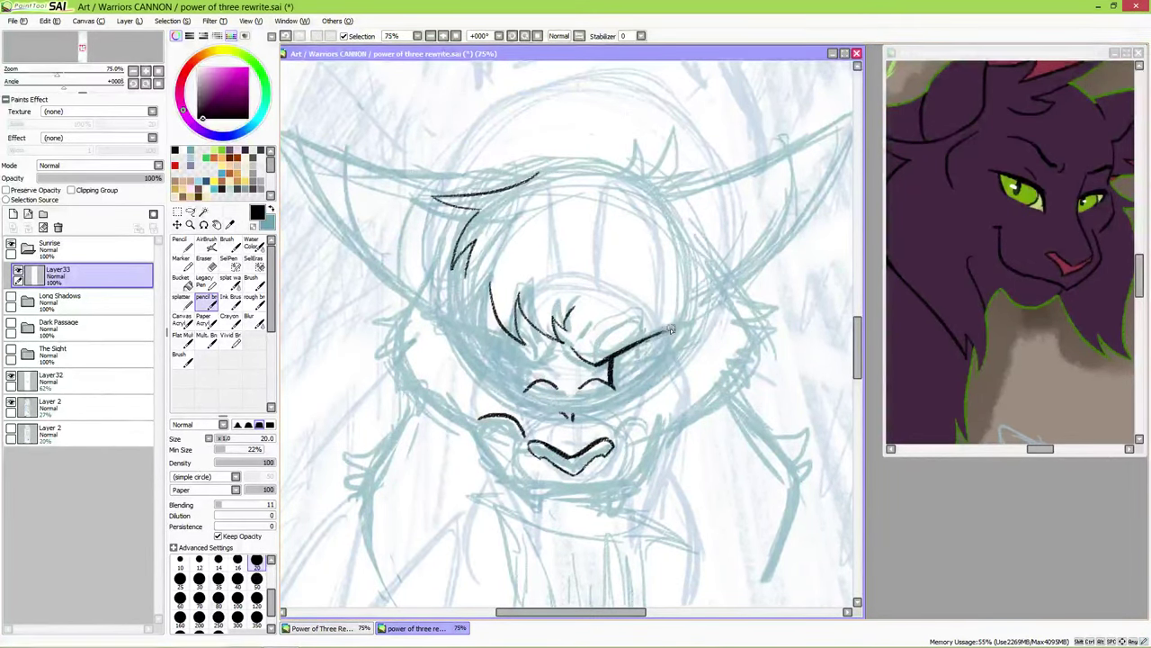
{"action": "key", "text": "ctrl+z"}
{"action": "mouse_move", "coordinate": [675, 333]}
{"action": "left_mouse_down"}
{"action": "mouse_move", "coordinate": [616, 371]}
{"action": "mouse_move", "coordinate": [640, 322]}
{"action": "left_mouse_up"}
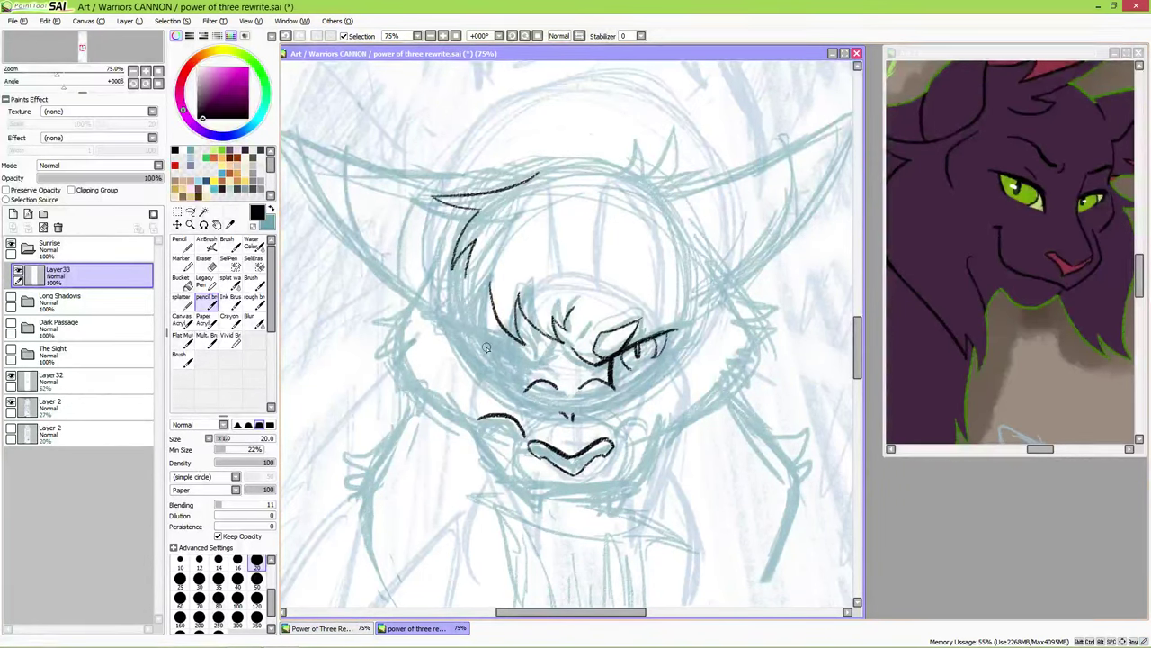
{"action": "left_click", "coordinate": [576, 359], "text": "ctrl+shift"}
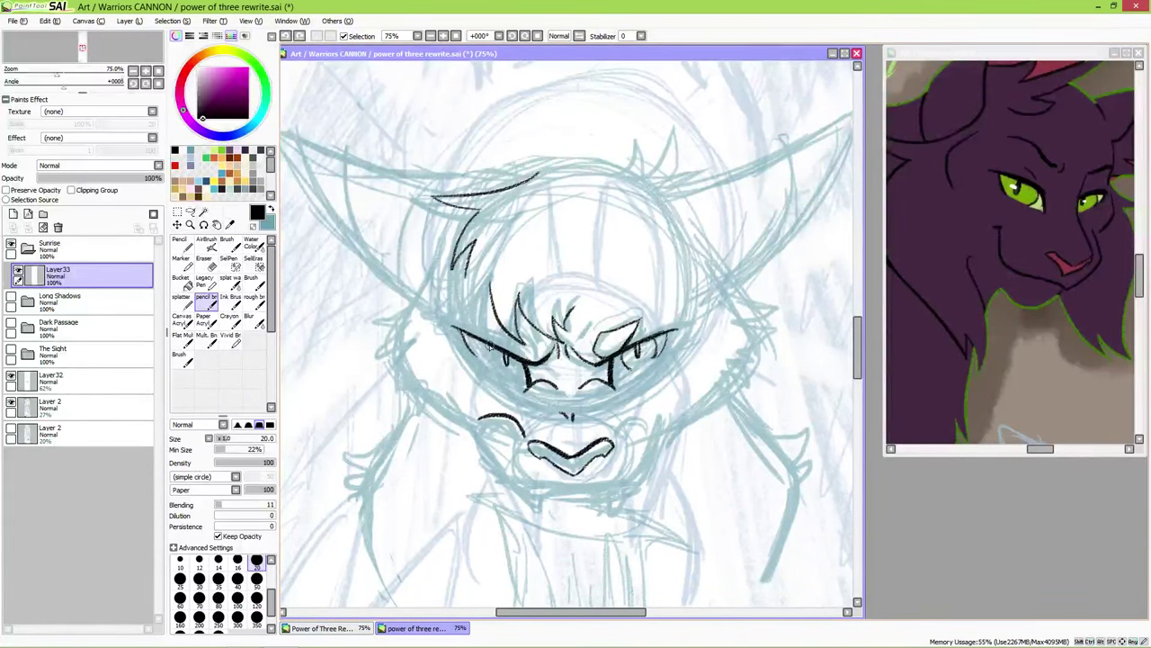
- Lasso the cat's eye on the left side of the face and transform it to sit closer to the nose
{"action": "key", "text": "l"}
{"action": "left_click_drag", "start_coordinate": [549, 347], "coordinate": [441, 349]}
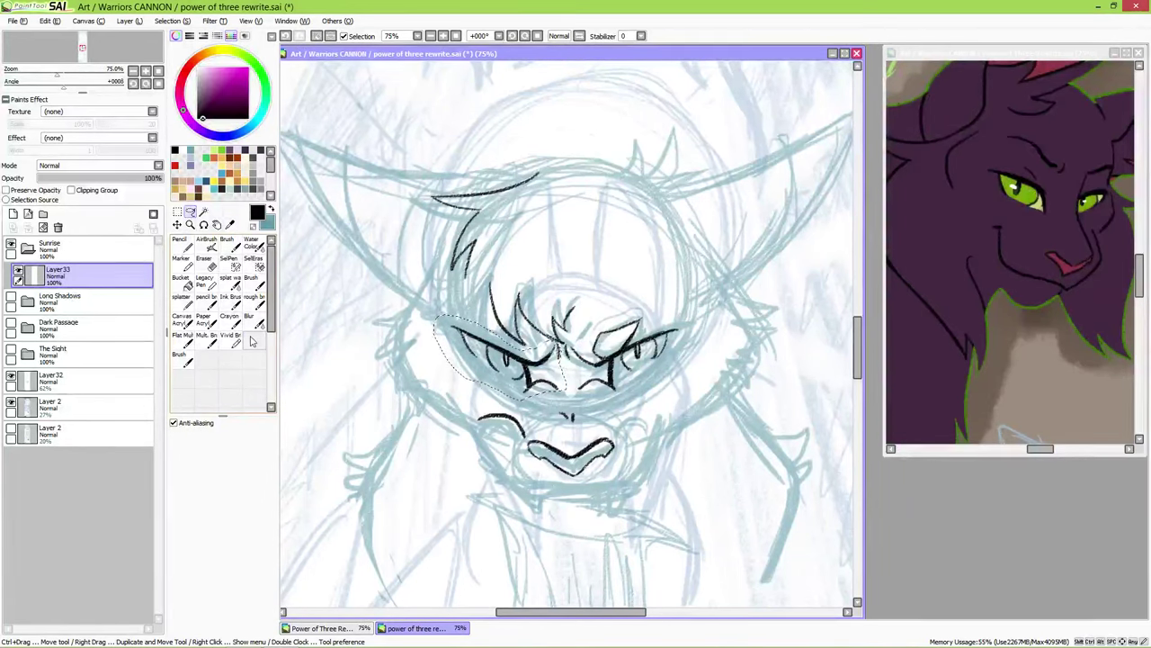
{"action": "key", "text": "ctrl+t"}
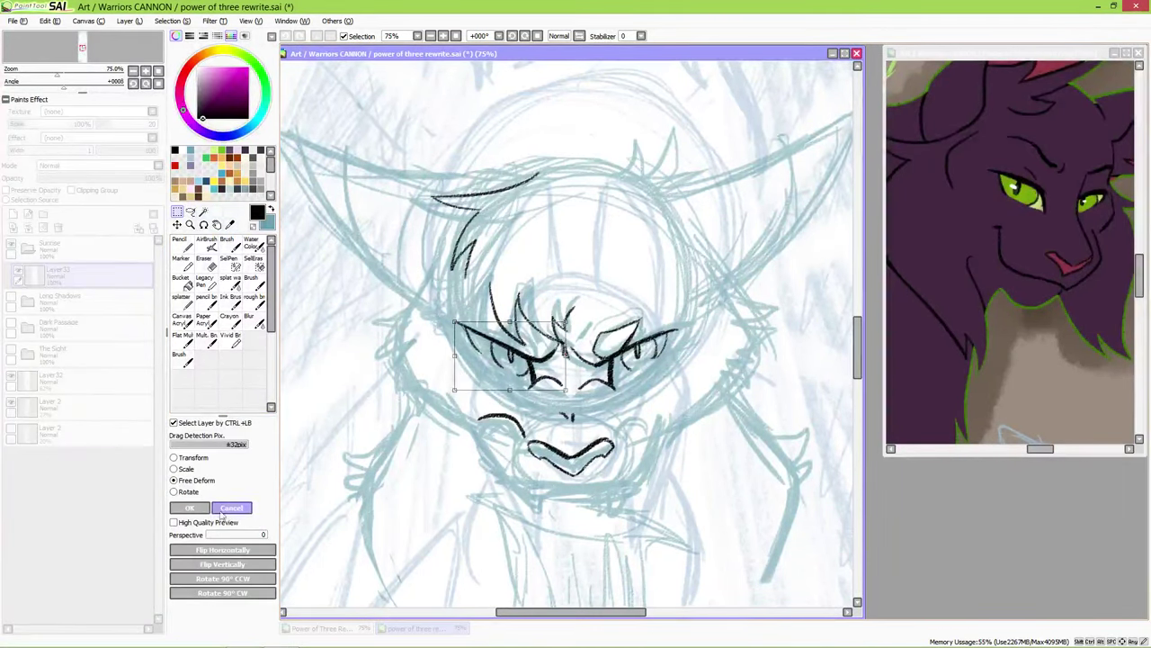
{"action": "key", "text": "Return"}
{"action": "key", "text": "ctrl+t"}
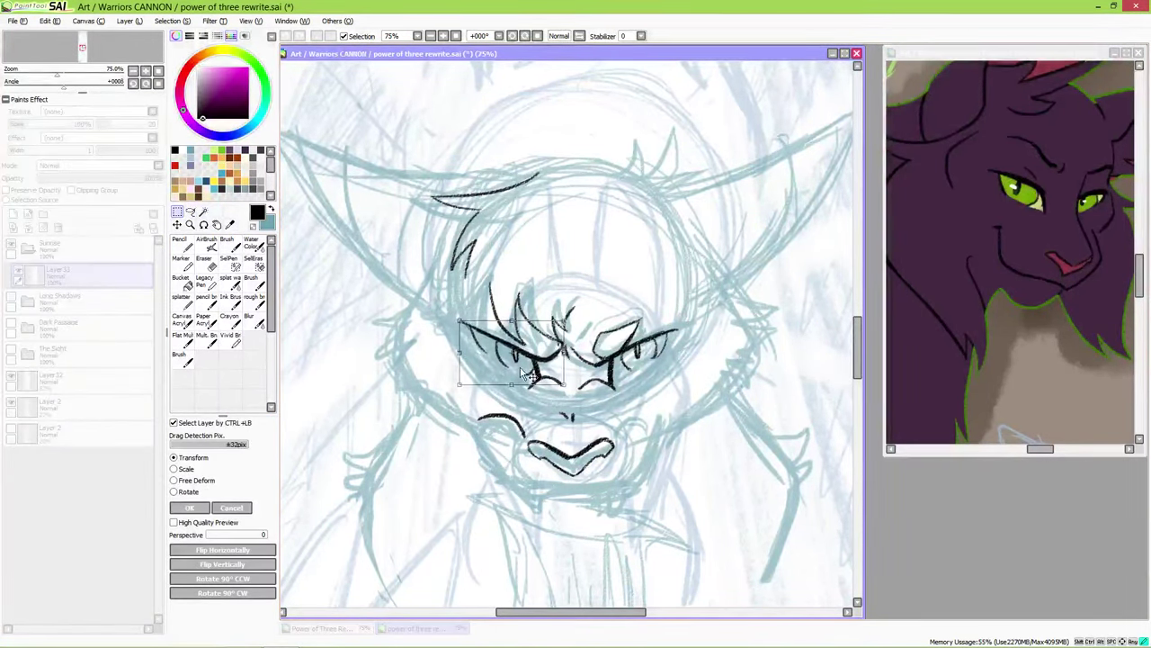
{"action": "key", "text": "Return"}
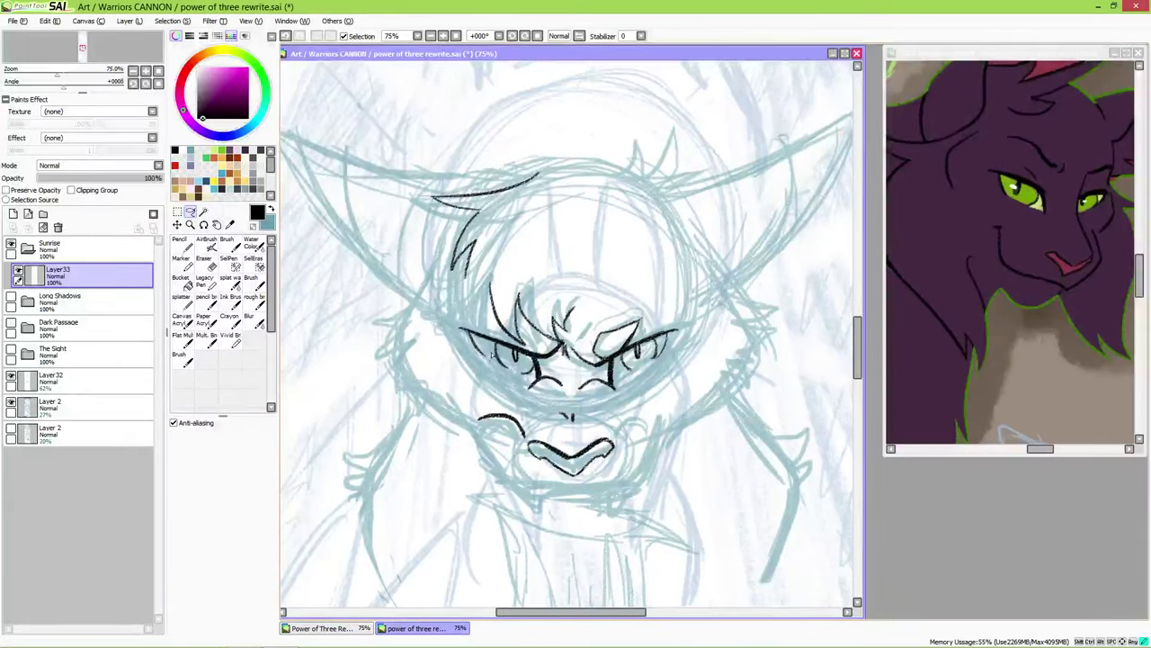
- Ink the top of the head, the spiky cheek fur, the under-eye lines and the upper jaw with two fangs
{"action": "mouse_move", "coordinate": [635, 146]}
{"action": "left_mouse_down"}
{"action": "mouse_move", "coordinate": [666, 173]}
{"action": "mouse_move", "coordinate": [571, 168]}
{"action": "mouse_move", "coordinate": [626, 164]}
{"action": "left_mouse_up"}
{"action": "mouse_move", "coordinate": [715, 283]}
{"action": "left_mouse_down"}
{"action": "mouse_move", "coordinate": [760, 326]}
{"action": "mouse_move", "coordinate": [740, 396]}
{"action": "left_mouse_up"}
{"action": "left_click_drag", "start_coordinate": [765, 347], "coordinate": [727, 388]}
{"action": "left_click_drag", "start_coordinate": [425, 290], "coordinate": [385, 397]}
{"action": "left_click_drag", "start_coordinate": [396, 376], "coordinate": [440, 419]}
{"action": "mouse_move", "coordinate": [639, 393]}
{"action": "left_mouse_down"}
{"action": "mouse_move", "coordinate": [625, 312]}
{"action": "mouse_move", "coordinate": [603, 306]}
{"action": "left_mouse_up"}
{"action": "mouse_move", "coordinate": [443, 322]}
{"action": "left_mouse_down"}
{"action": "mouse_move", "coordinate": [585, 391]}
{"action": "mouse_move", "coordinate": [614, 348]}
{"action": "mouse_move", "coordinate": [493, 398]}
{"action": "left_mouse_up"}
{"action": "left_click_drag", "start_coordinate": [572, 382], "coordinate": [581, 388]}
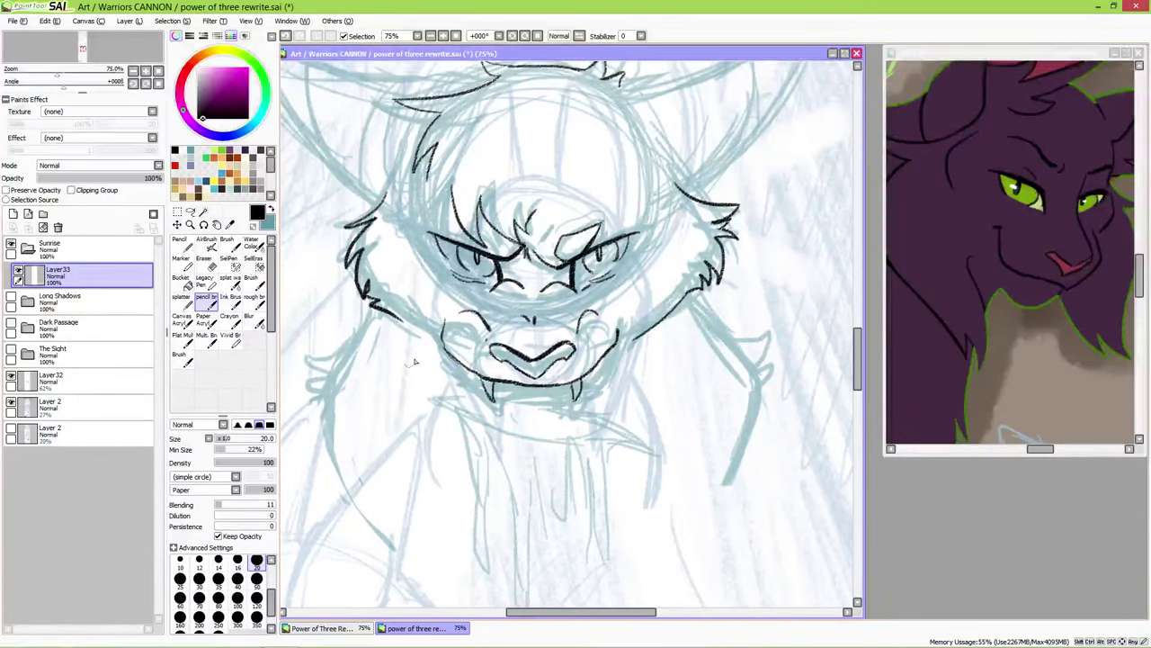
- Ink both long pointed ears with their inner edges, and add jagged fur marks on the forehead
{"action": "mouse_move", "coordinate": [662, 225]}
{"action": "left_mouse_down"}
{"action": "mouse_move", "coordinate": [770, 171]}
{"action": "mouse_move", "coordinate": [657, 288]}
{"action": "mouse_move", "coordinate": [673, 225]}
{"action": "left_mouse_up"}
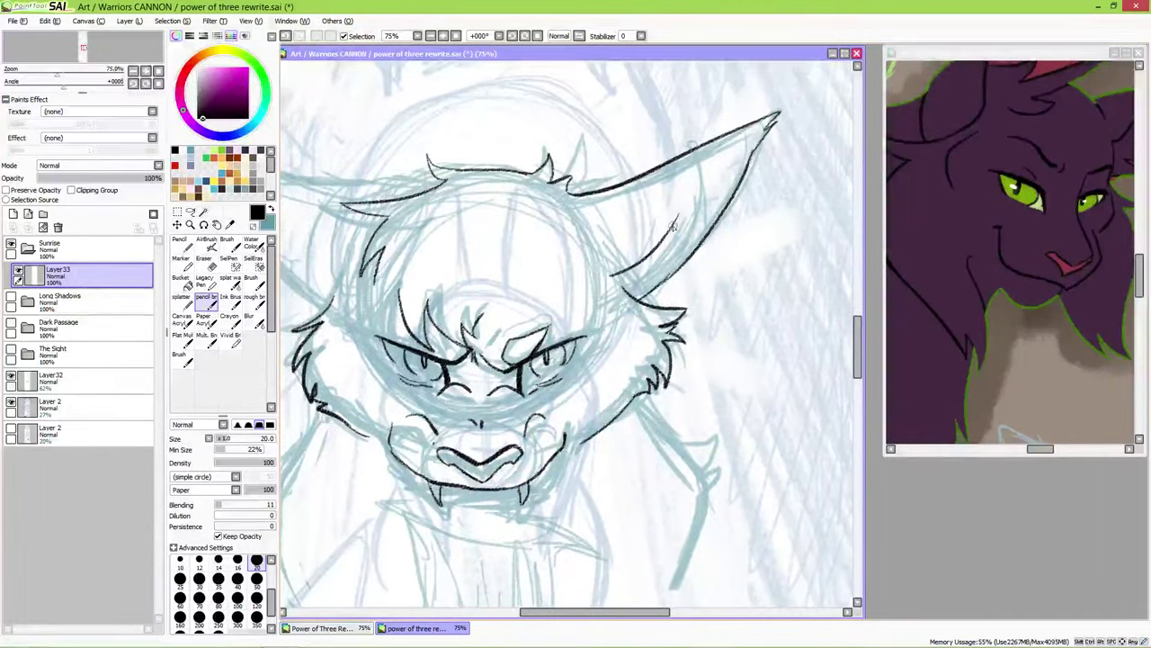
{"action": "mouse_move", "coordinate": [396, 182]}
{"action": "left_mouse_down"}
{"action": "mouse_move", "coordinate": [567, 258]}
{"action": "mouse_move", "coordinate": [358, 220]}
{"action": "mouse_move", "coordinate": [499, 379]}
{"action": "left_mouse_up"}
{"action": "left_click_drag", "start_coordinate": [544, 333], "coordinate": [468, 342]}
{"action": "mouse_move", "coordinate": [634, 313]}
{"action": "left_mouse_down"}
{"action": "mouse_move", "coordinate": [646, 344]}
{"action": "mouse_move", "coordinate": [640, 281]}
{"action": "left_mouse_up"}
{"action": "left_click_drag", "start_coordinate": [580, 142], "coordinate": [539, 135]}
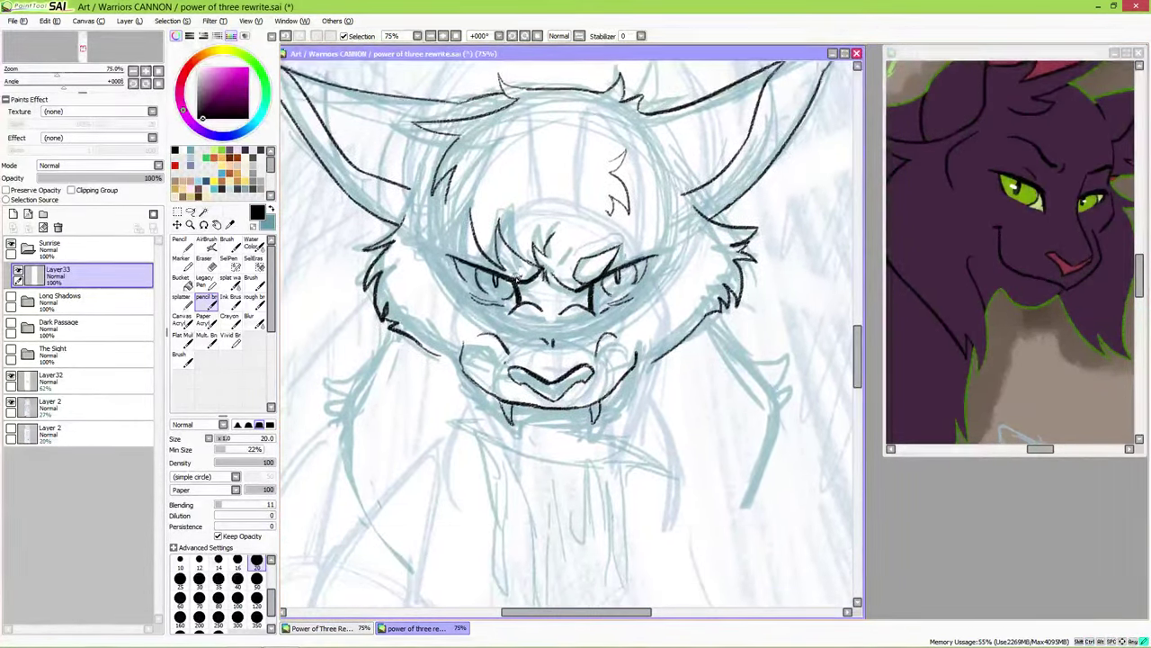
- Ink both shoulder outlines with fur tufts running down from the cheeks
{"action": "mouse_move", "coordinate": [561, 451]}
{"action": "left_mouse_down"}
{"action": "mouse_move", "coordinate": [529, 290]}
{"action": "mouse_move", "coordinate": [542, 303]}
{"action": "left_mouse_up"}
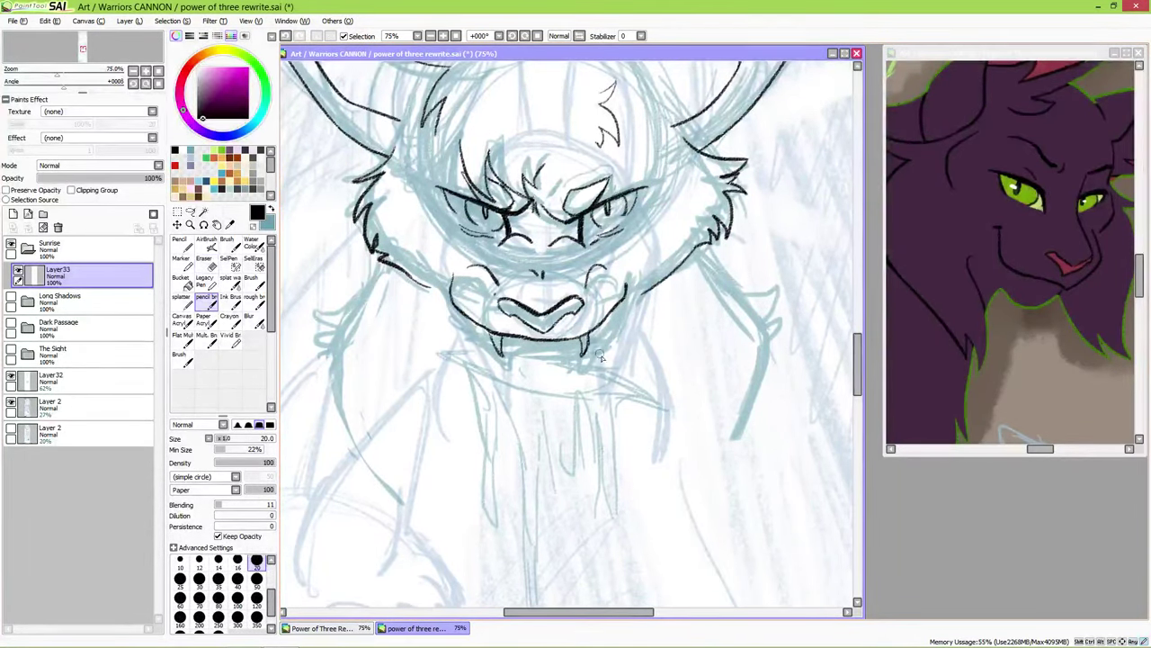
{"action": "scroll", "coordinate": [583, 354], "scroll_direction": "up", "scroll_amount": 2}
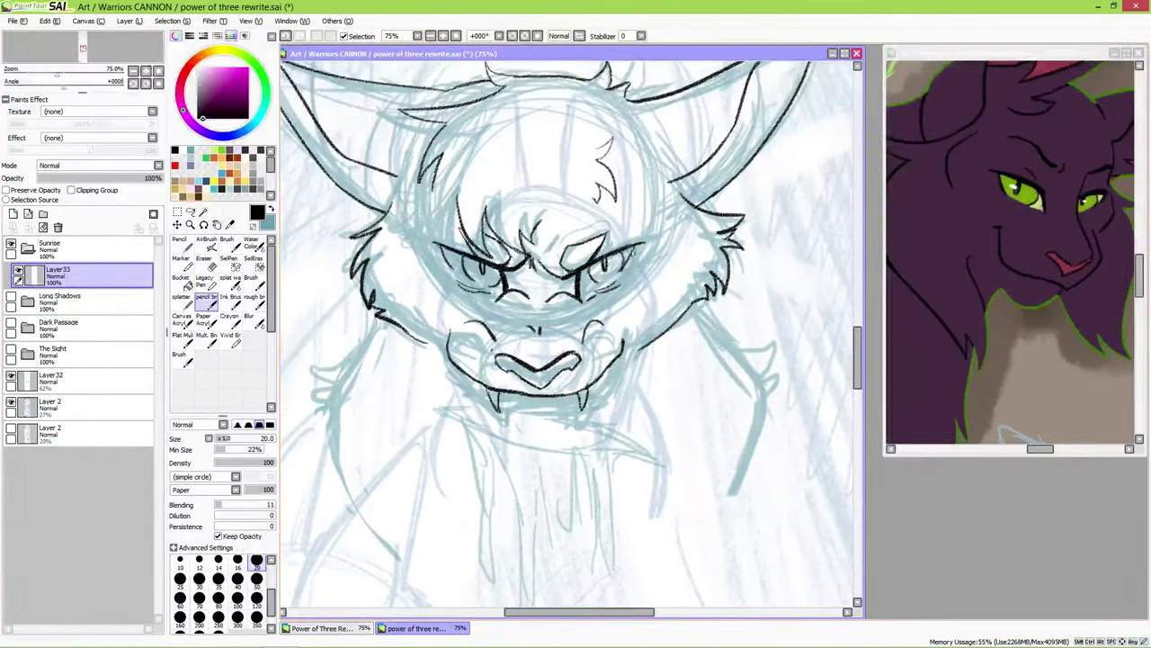
{"action": "mouse_move", "coordinate": [343, 366]}
{"action": "left_mouse_down"}
{"action": "mouse_move", "coordinate": [313, 413]}
{"action": "mouse_move", "coordinate": [367, 545]}
{"action": "left_mouse_up"}
{"action": "left_click_drag", "start_coordinate": [746, 301], "coordinate": [702, 353]}
{"action": "left_click_drag", "start_coordinate": [774, 405], "coordinate": [757, 423]}
{"action": "left_click_drag", "start_coordinate": [763, 414], "coordinate": [731, 507]}
- Ink the open lower jaw with its teeth and redraw the pupils as small rounded shapes
{"action": "left_click_drag", "start_coordinate": [542, 415], "coordinate": [573, 412]}
{"action": "left_click_drag", "start_coordinate": [502, 416], "coordinate": [566, 418]}
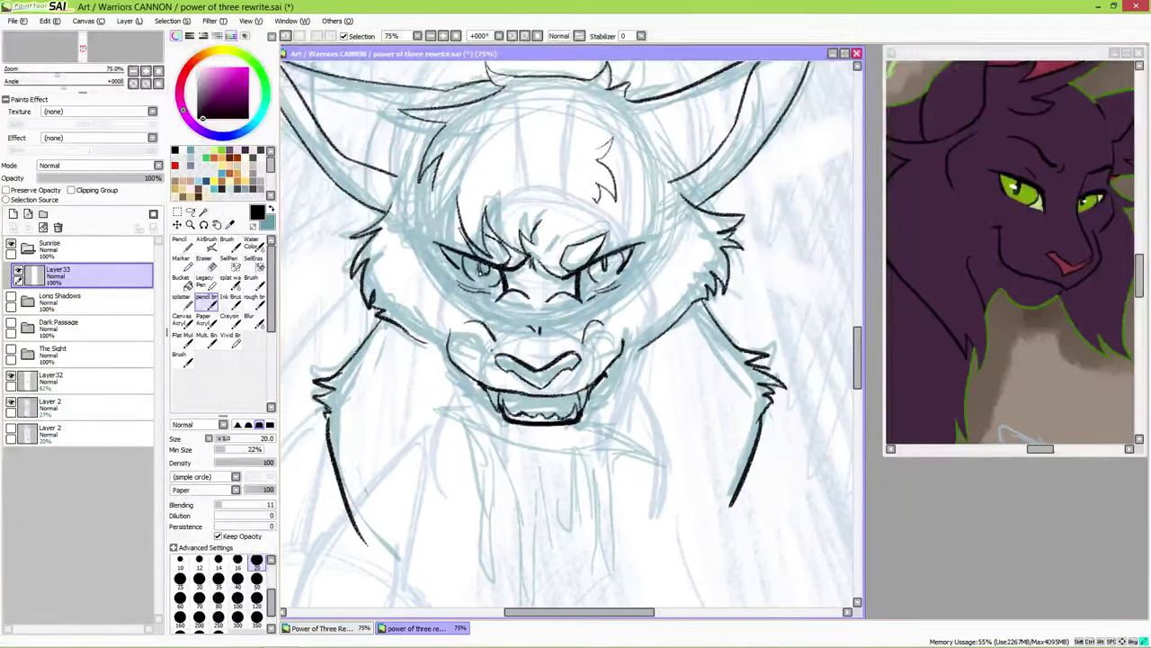
{"action": "key", "text": "e"}
{"action": "key", "text": "n"}
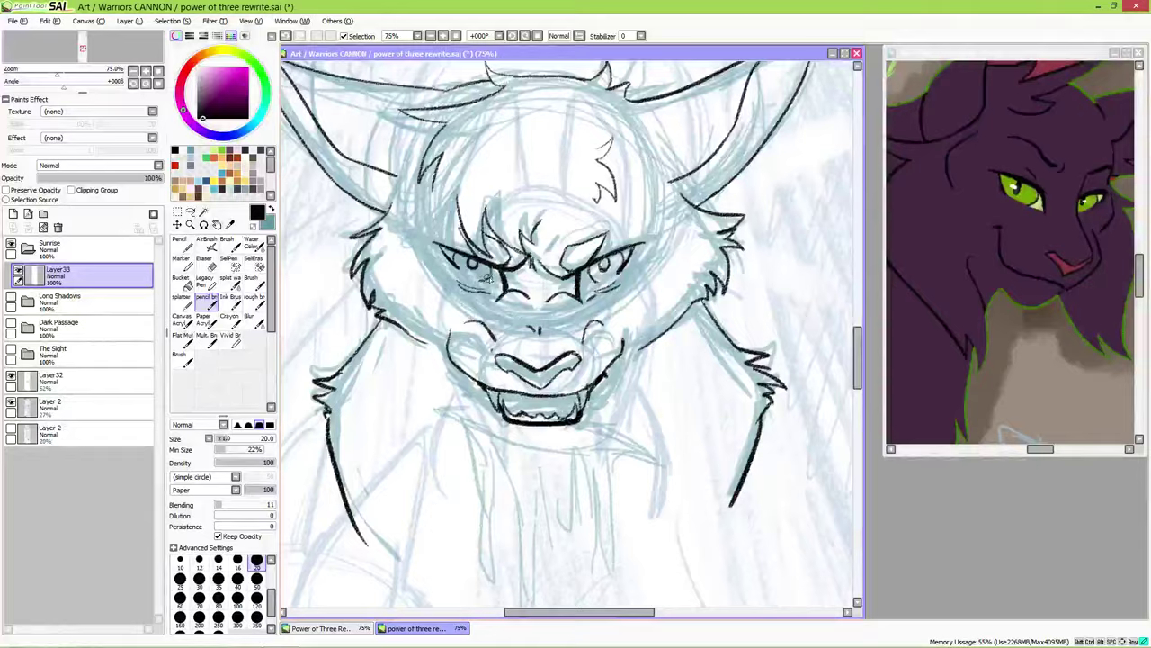
- Ink the jagged chin fur around the open jaw and the fur tufts flaring out on both sides below it
{"action": "scroll", "coordinate": [516, 344], "scroll_direction": "down", "scroll_amount": 1}
{"action": "left_click_drag", "start_coordinate": [500, 349], "coordinate": [513, 371]}
{"action": "left_click_drag", "start_coordinate": [581, 349], "coordinate": [592, 364]}
{"action": "scroll", "coordinate": [573, 342], "scroll_direction": "down", "scroll_amount": 2}
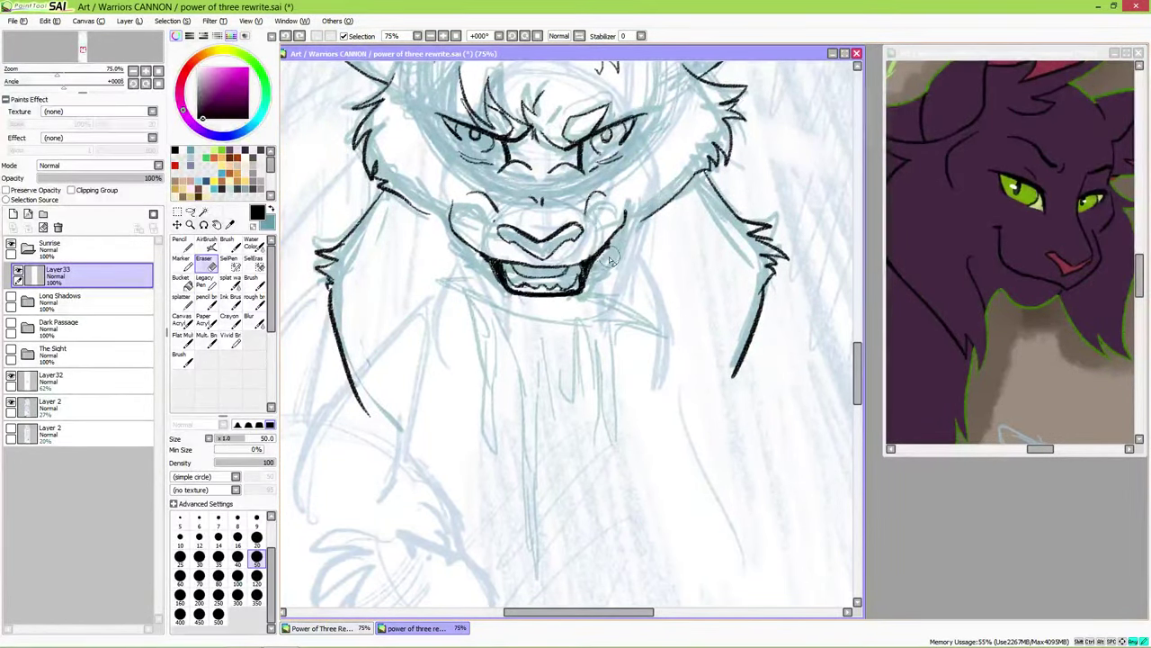
{"action": "scroll", "coordinate": [566, 307], "scroll_direction": "down", "scroll_amount": 1}
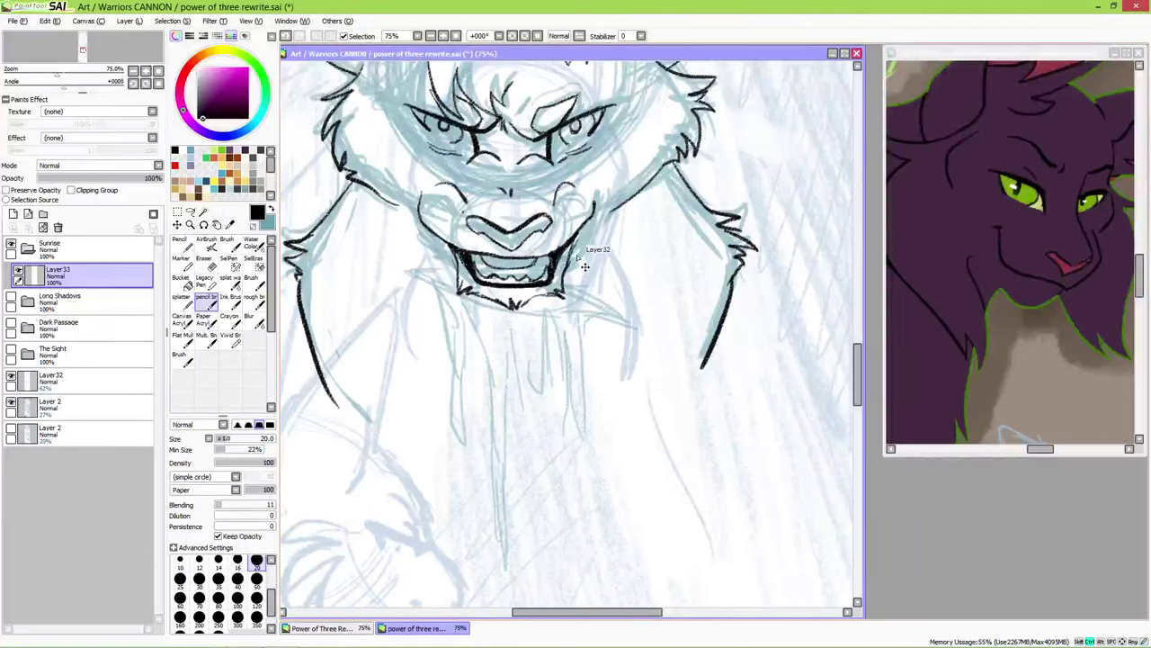
{"action": "left_click_drag", "start_coordinate": [379, 266], "coordinate": [454, 286]}
{"action": "mouse_move", "coordinate": [549, 270]}
{"action": "left_mouse_down"}
{"action": "mouse_move", "coordinate": [574, 302]}
{"action": "mouse_move", "coordinate": [630, 322]}
{"action": "left_mouse_up"}
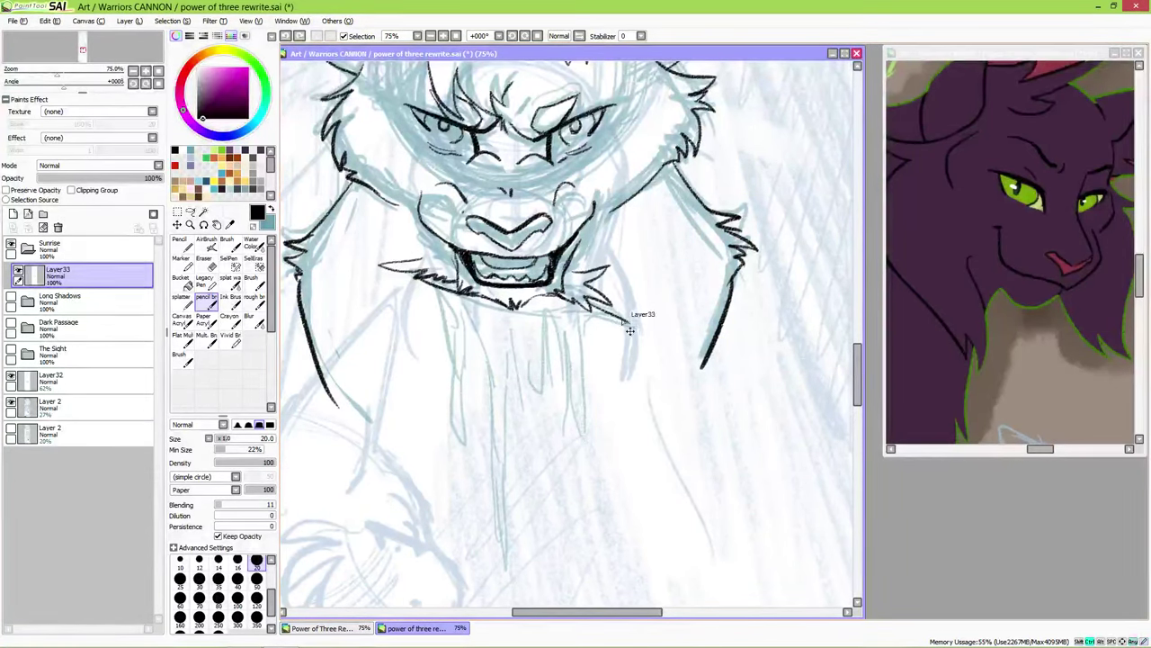
{"action": "left_click_drag", "start_coordinate": [480, 306], "coordinate": [596, 317]}
- Add short, pointed fur strokes across the upper chest beneath the chin tufts
{"action": "left_click_drag", "start_coordinate": [494, 323], "coordinate": [481, 378]}
{"action": "left_click_drag", "start_coordinate": [580, 315], "coordinate": [601, 355]}
{"action": "left_click_drag", "start_coordinate": [538, 352], "coordinate": [531, 379]}
{"action": "left_click_drag", "start_coordinate": [558, 320], "coordinate": [574, 351]}
{"action": "left_click_drag", "start_coordinate": [454, 302], "coordinate": [463, 337]}
{"action": "left_click_drag", "start_coordinate": [497, 290], "coordinate": [504, 303]}
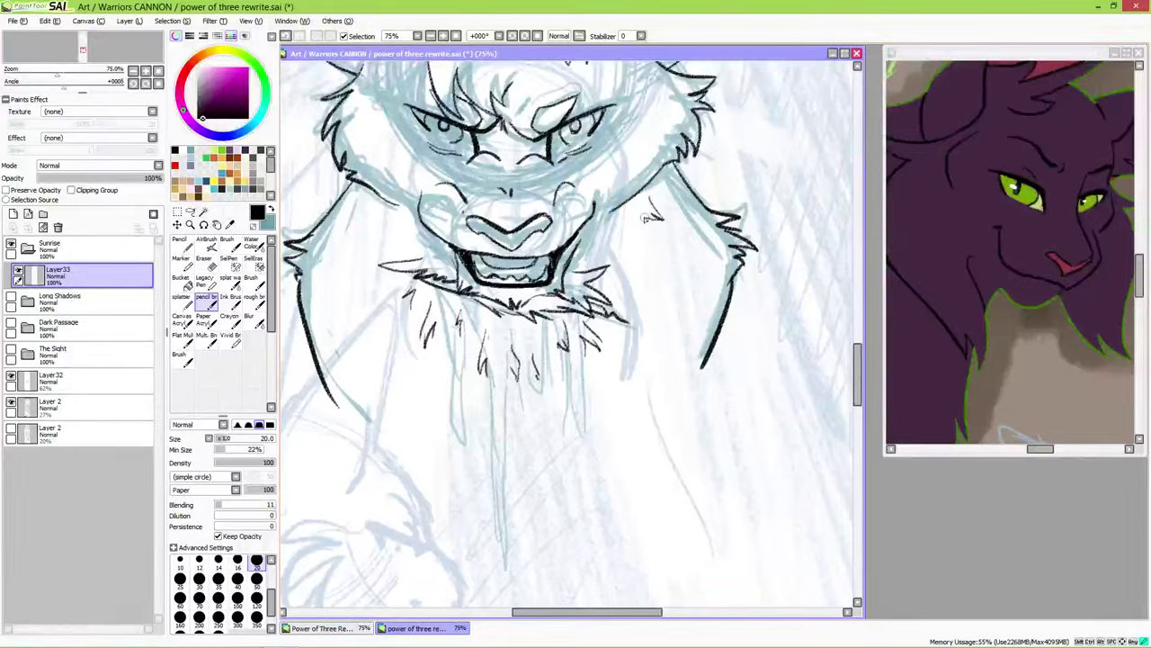
- Show the Long Shadows artwork and reposition the inked cat against it with a transform
{"action": "scroll", "coordinate": [651, 214], "scroll_direction": "down", "scroll_amount": 4}
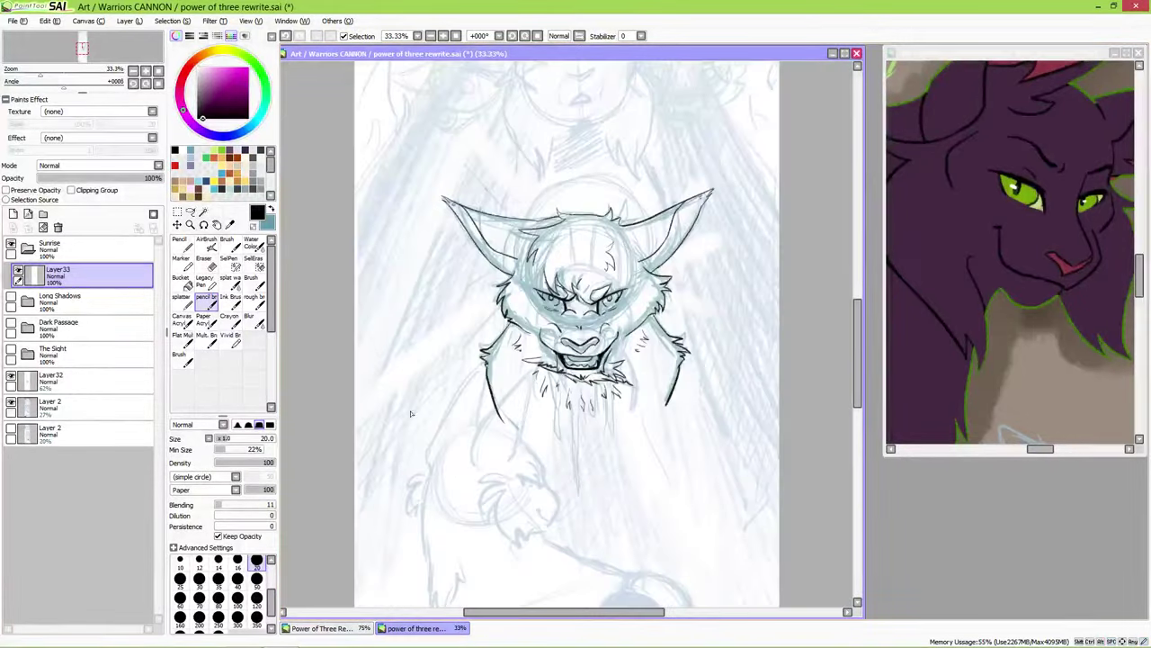
{"action": "left_click", "coordinate": [11, 296]}
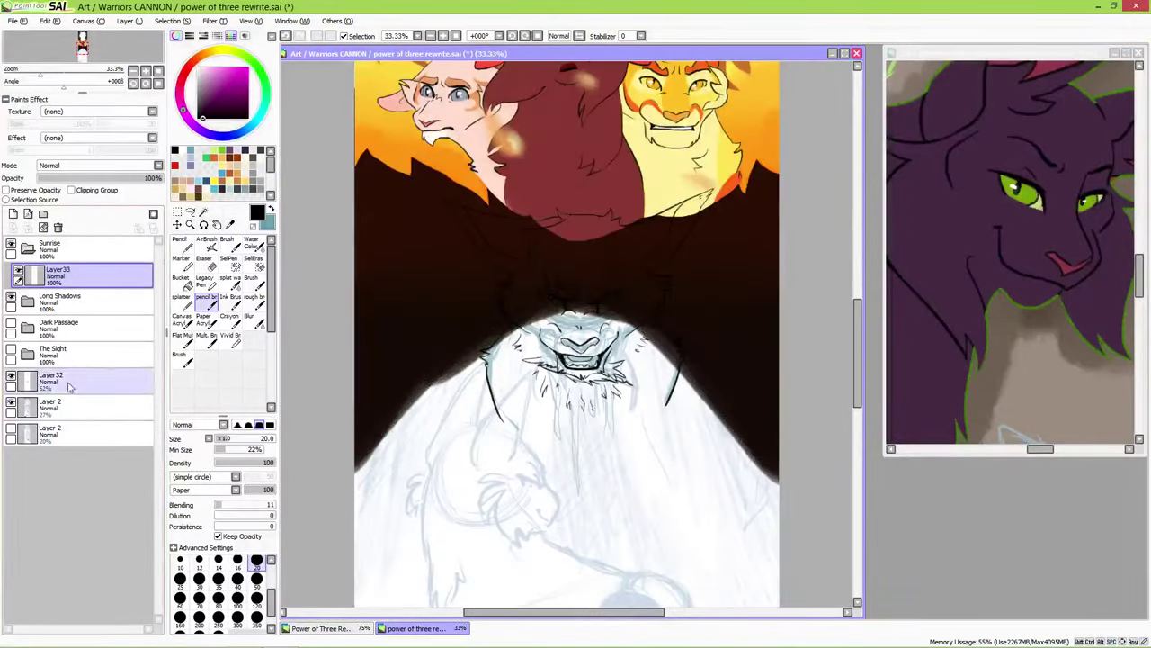
{"action": "left_click", "coordinate": [177, 224]}
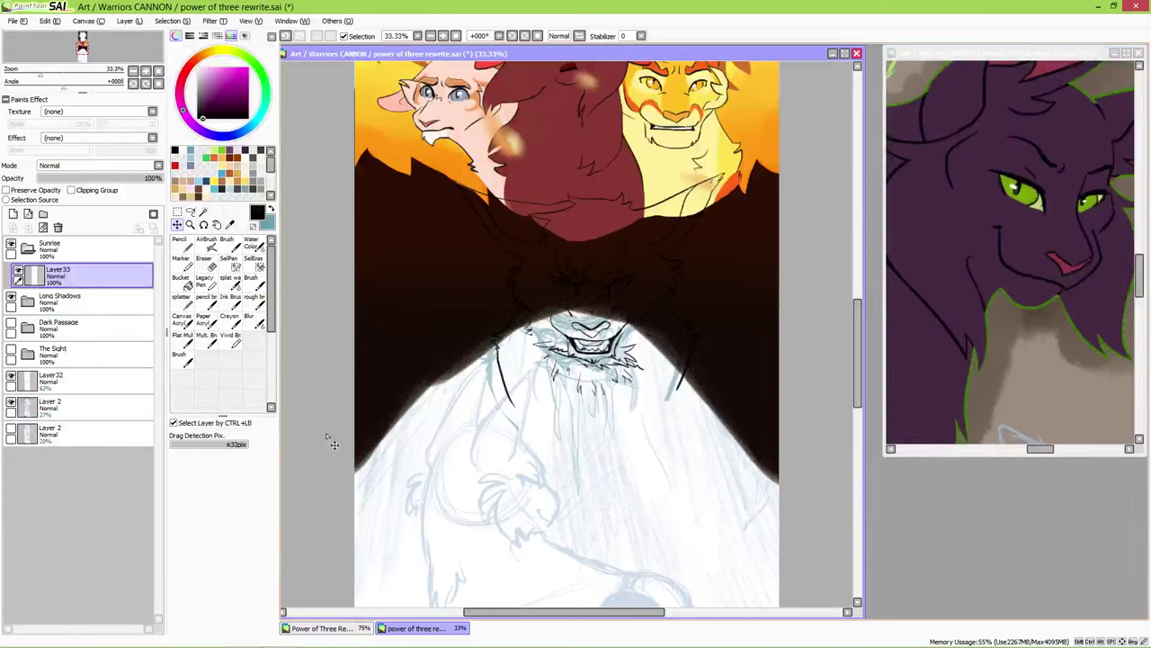
{"action": "key", "text": "ctrl+t"}
{"action": "mouse_move", "coordinate": [651, 352]}
{"action": "left_mouse_down"}
{"action": "mouse_move", "coordinate": [656, 365]}
{"action": "mouse_move", "coordinate": [630, 363]}
{"action": "left_mouse_up"}
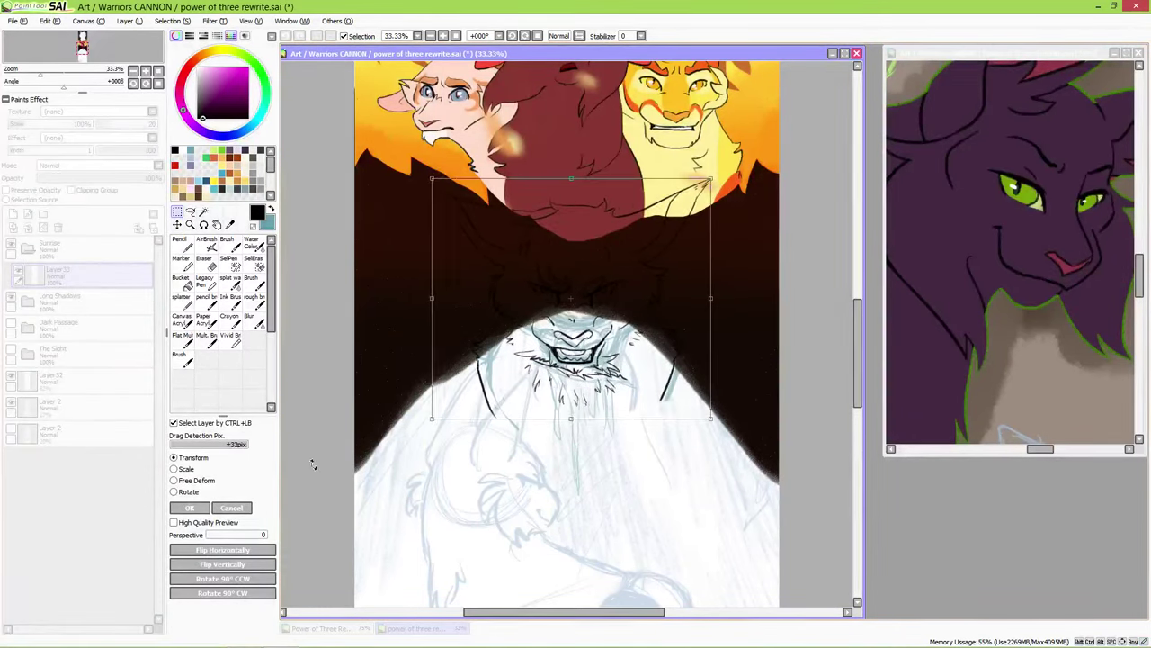
{"action": "key", "text": "Return"}
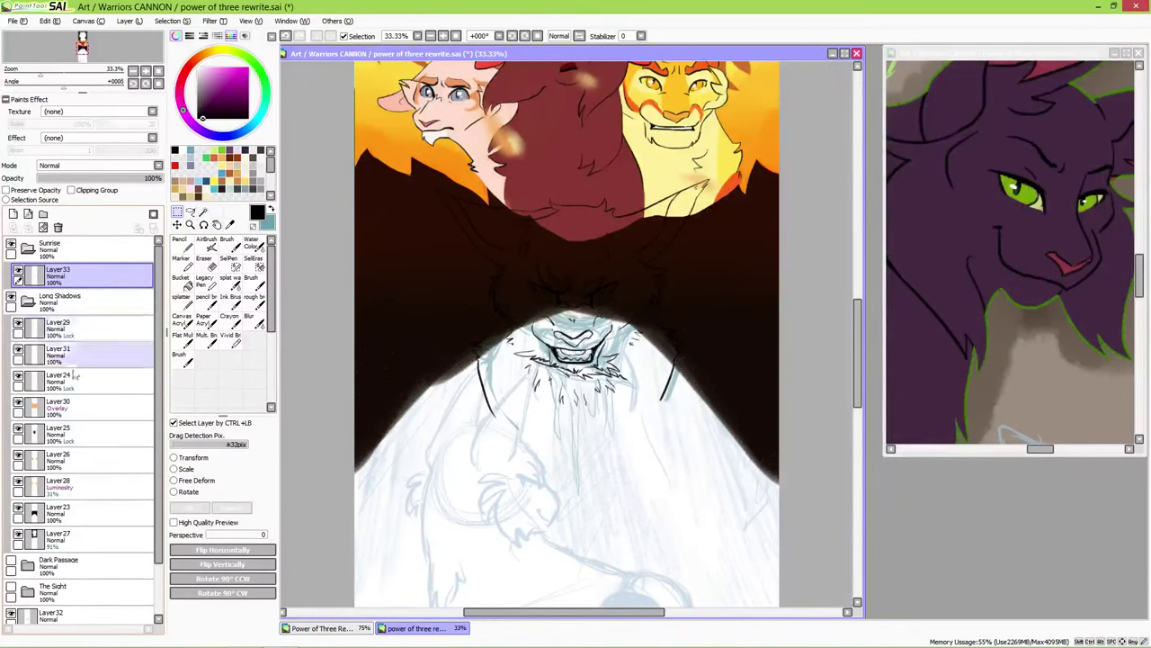
- Add a clipped Multiply layer above the three cats' colours and paint broad mauve shadows over their lower bodies
{"action": "left_click", "coordinate": [57, 433]}
{"action": "left_click", "coordinate": [13, 213]}
{"action": "left_click", "coordinate": [252, 245]}
{"action": "left_click", "coordinate": [71, 190]}
{"action": "scroll", "coordinate": [507, 381], "scroll_direction": "up", "scroll_amount": 3}
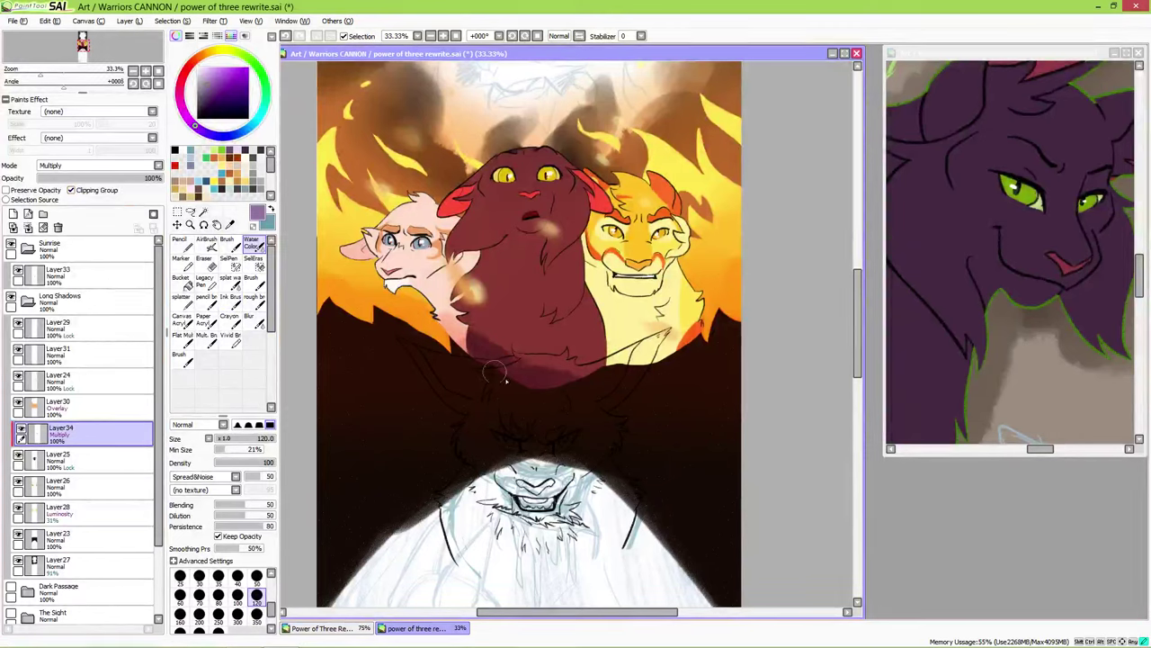
{"action": "left_click_drag", "start_coordinate": [507, 382], "coordinate": [692, 333]}
{"action": "left_click_drag", "start_coordinate": [441, 319], "coordinate": [504, 369]}
{"action": "left_click_drag", "start_coordinate": [598, 324], "coordinate": [565, 334]}
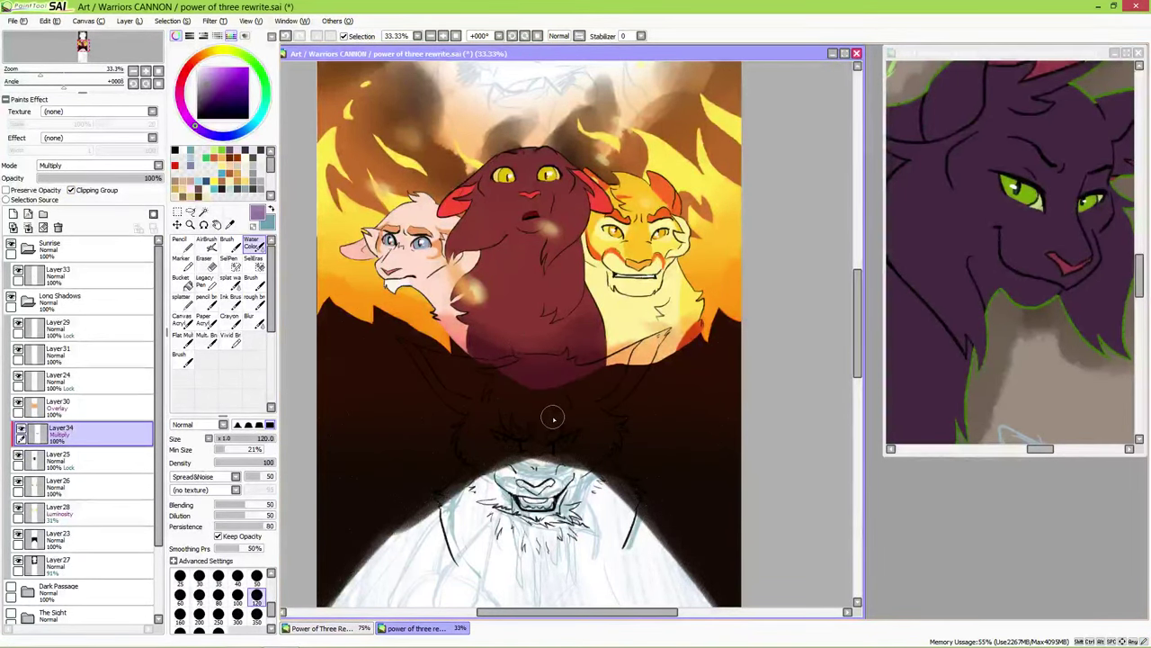
{"action": "mouse_move", "coordinate": [576, 366]}
{"action": "left_mouse_down"}
{"action": "mouse_move", "coordinate": [527, 243]}
{"action": "mouse_move", "coordinate": [550, 333]}
{"action": "mouse_move", "coordinate": [529, 171]}
{"action": "mouse_move", "coordinate": [544, 259]}
{"action": "left_mouse_up"}
- Paint finer mauve shadows on the three cats' faces and neck fur with watercolour brush sizes 30 and 50
{"action": "left_click", "coordinate": [199, 576]}
{"action": "left_click_drag", "start_coordinate": [463, 185], "coordinate": [469, 204]}
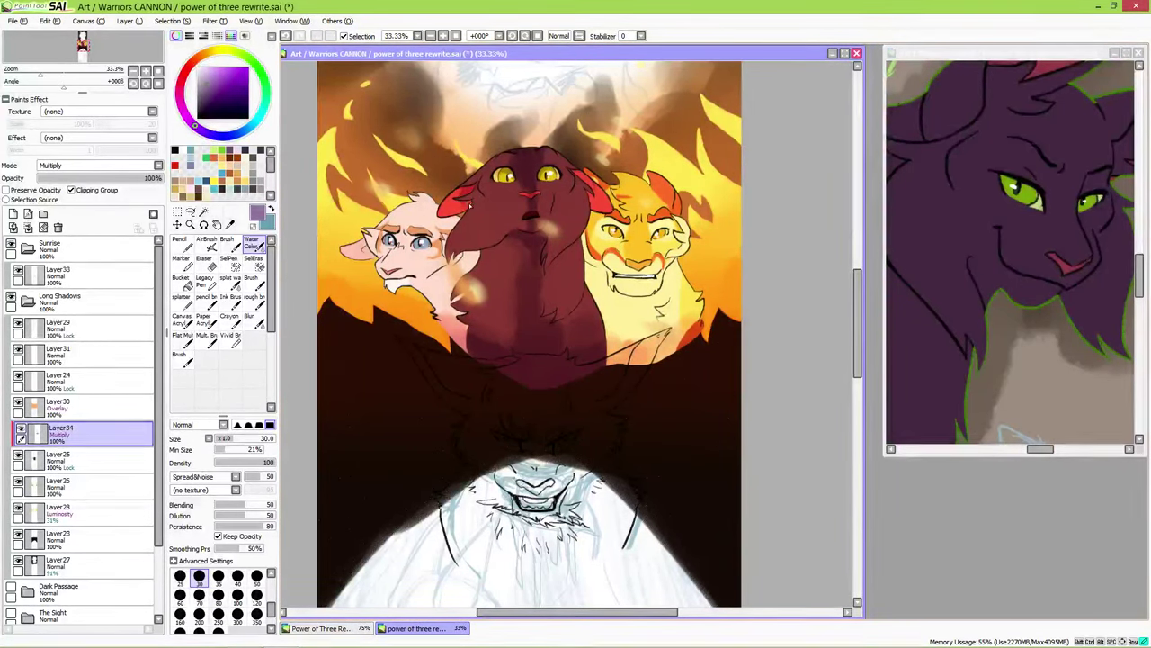
{"action": "left_click_drag", "start_coordinate": [537, 216], "coordinate": [486, 347]}
{"action": "left_click", "coordinate": [256, 576]}
{"action": "mouse_move", "coordinate": [418, 270]}
{"action": "left_mouse_down"}
{"action": "mouse_move", "coordinate": [446, 279]}
{"action": "mouse_move", "coordinate": [442, 290]}
{"action": "left_mouse_up"}
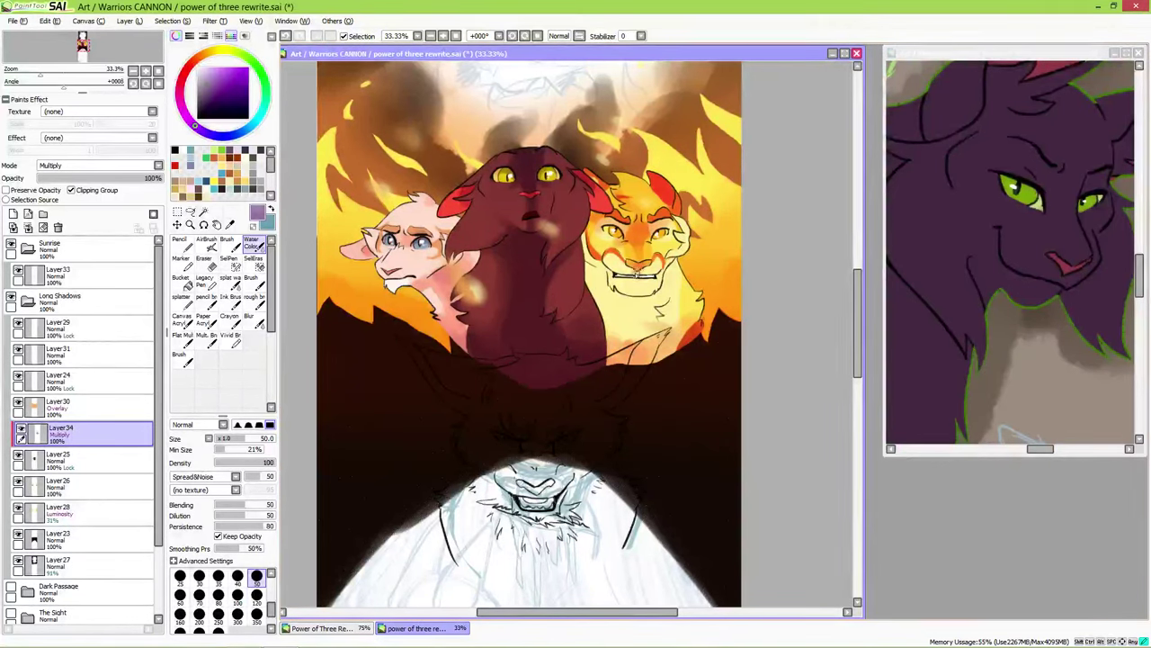
- Deepen the shadows on the cats' chests and the yellow cat's face and body with a darker purple
{"action": "left_click", "coordinate": [206, 102]}
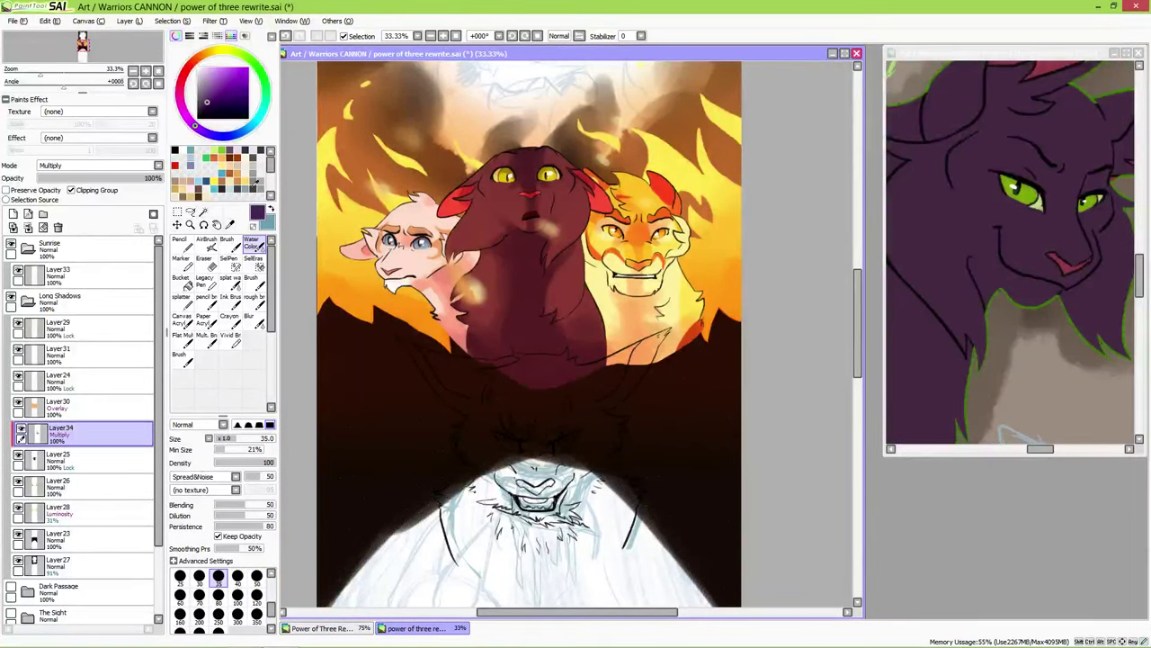
{"action": "left_click", "coordinate": [217, 595]}
{"action": "mouse_move", "coordinate": [465, 362]}
{"action": "left_mouse_down"}
{"action": "mouse_move", "coordinate": [450, 333]}
{"action": "mouse_move", "coordinate": [461, 342]}
{"action": "mouse_move", "coordinate": [531, 297]}
{"action": "mouse_move", "coordinate": [576, 362]}
{"action": "mouse_move", "coordinate": [638, 297]}
{"action": "left_mouse_up"}
{"action": "key", "text": "bracketleft"}
{"action": "key", "text": "bracketleft"}
{"action": "key", "text": "bracketleft"}
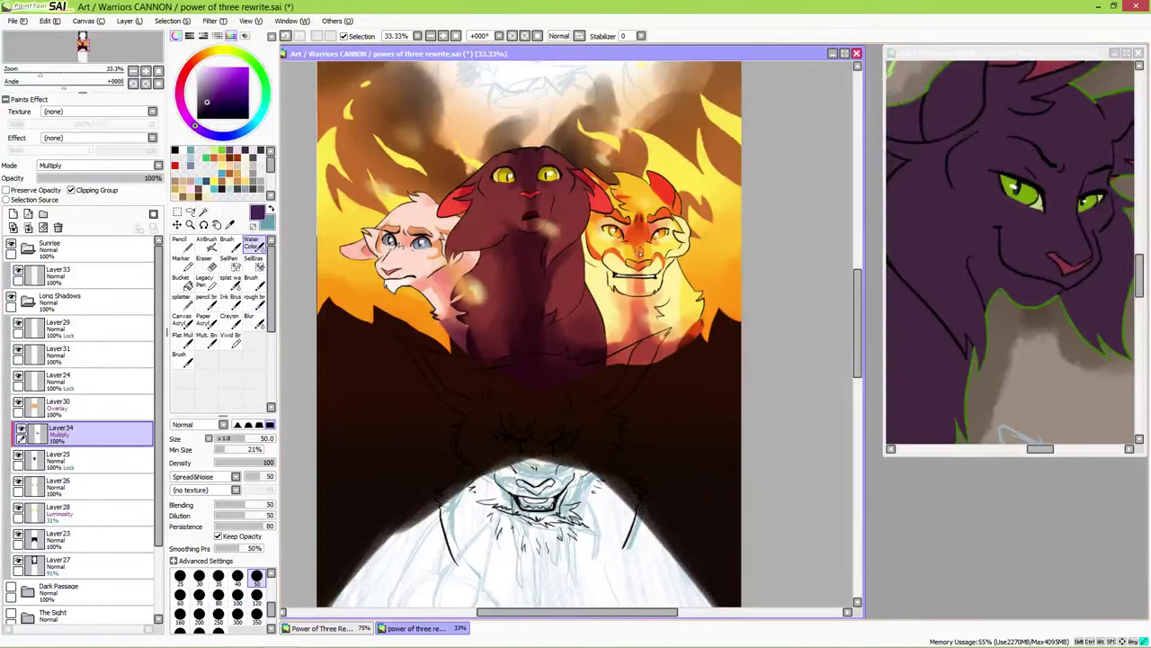
{"action": "left_click_drag", "start_coordinate": [644, 312], "coordinate": [634, 355]}
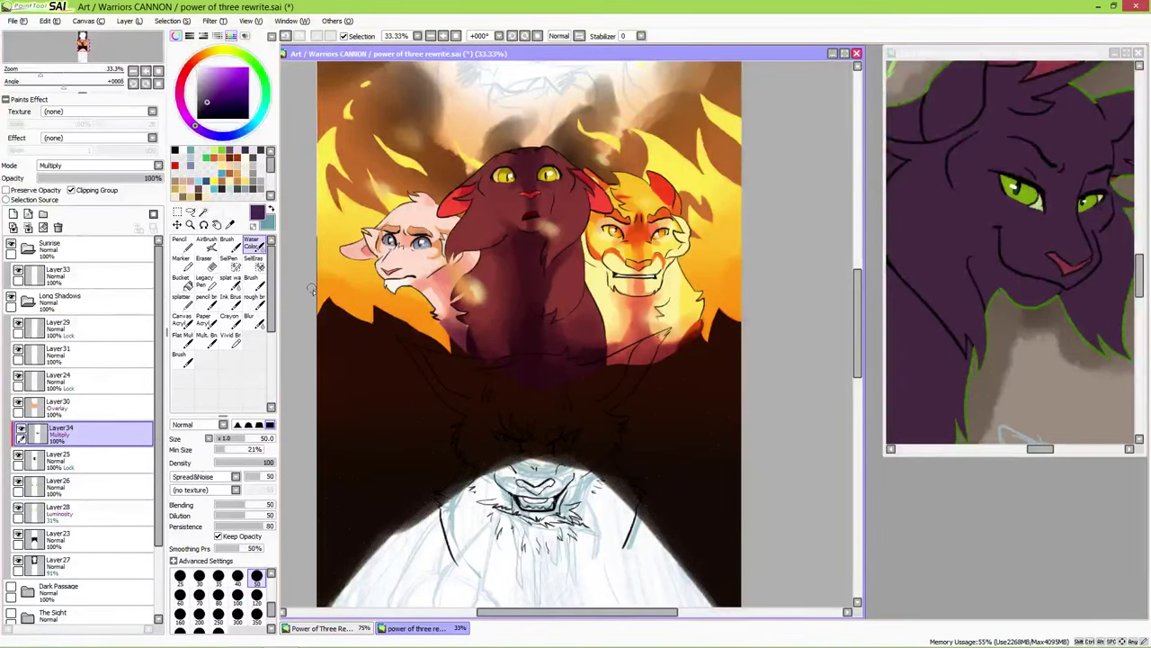
- Darken the bottom of the three cats' bodies with a very dark purple, using a size 120 brush
{"action": "key", "text": "bracketleft"}
{"action": "key", "text": "bracketleft"}
{"action": "key", "text": "bracketleft"}
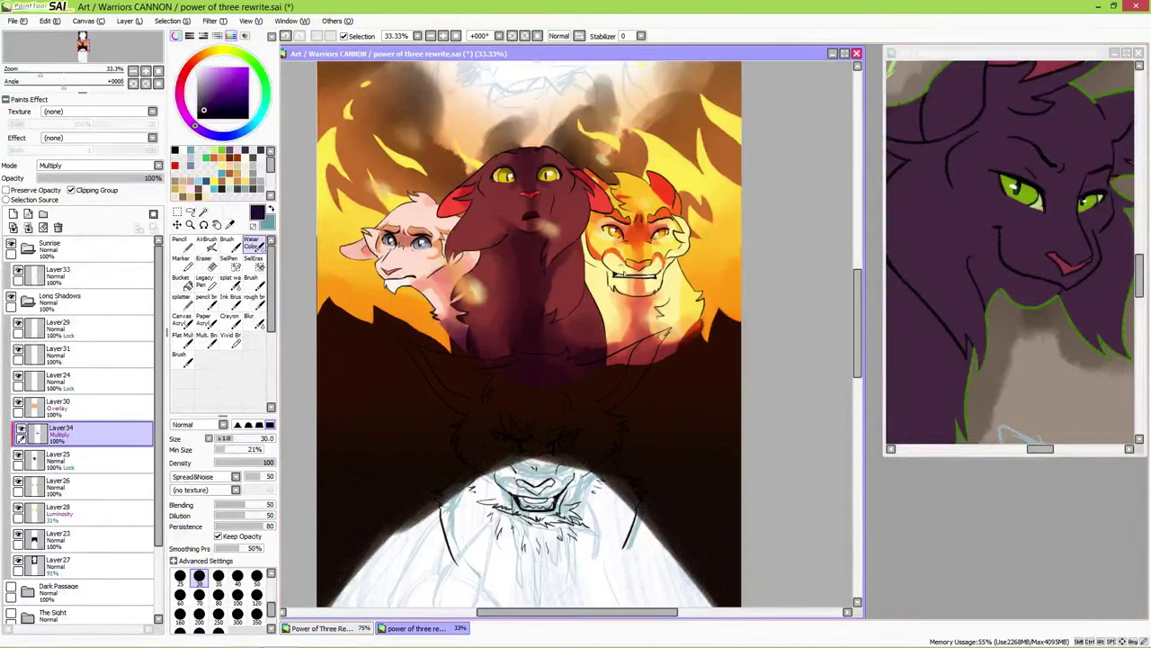
{"action": "key", "text": "bracketright"}
{"action": "key", "text": "bracketright"}
{"action": "key", "text": "bracketright"}
{"action": "key", "text": "bracketright"}
{"action": "key", "text": "bracketright"}
{"action": "key", "text": "bracketright"}
{"action": "key", "text": "bracketright"}
{"action": "key", "text": "bracketright"}
{"action": "left_click_drag", "start_coordinate": [663, 368], "coordinate": [684, 337]}
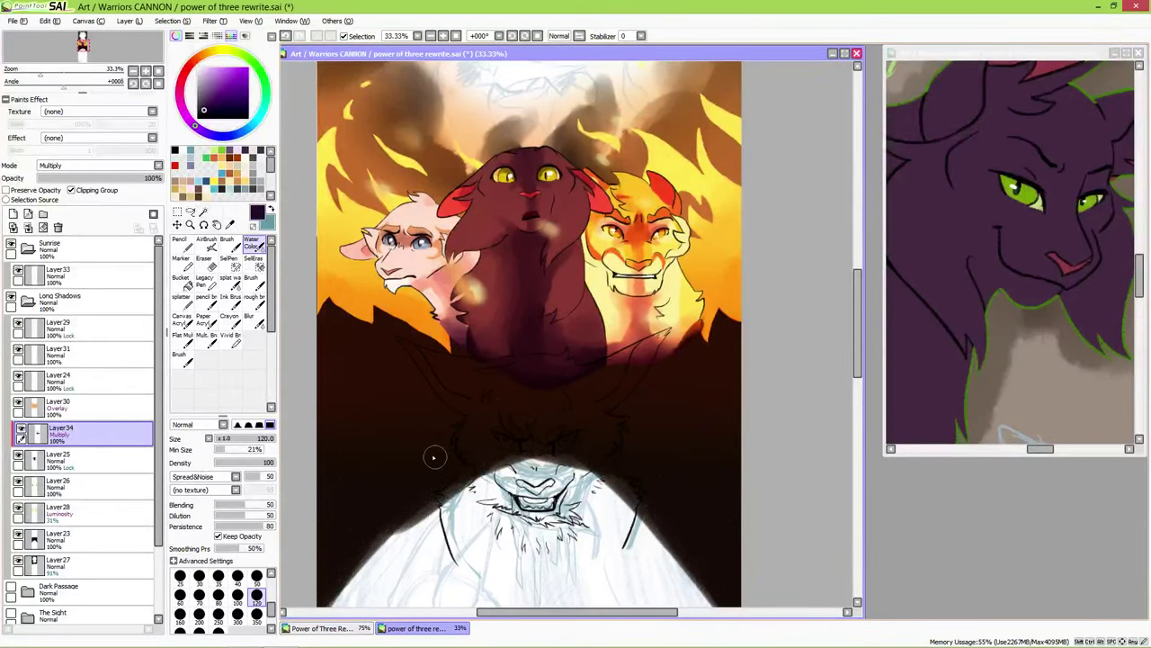
- Add a new layer beneath the Sunrise cat's line art and hide the Long Shadows folder and the rough sketch layers
{"action": "left_click", "coordinate": [81, 458]}
{"action": "left_click", "coordinate": [255, 321]}
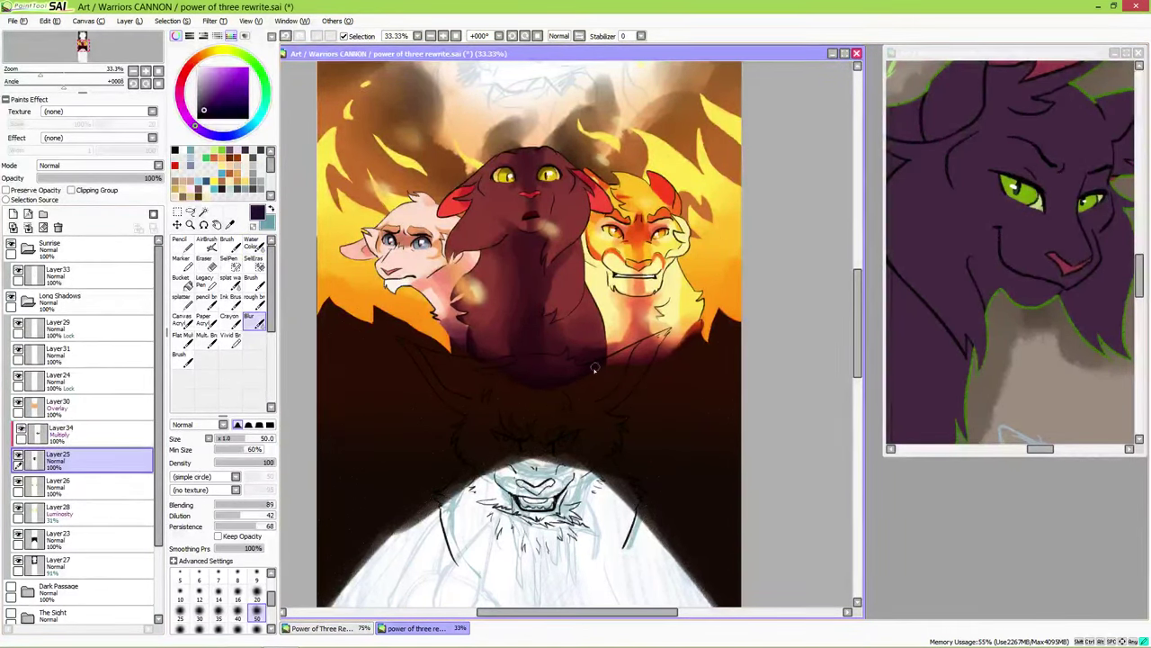
{"action": "left_click", "coordinate": [81, 272]}
{"action": "scroll", "coordinate": [587, 441], "scroll_direction": "down", "scroll_amount": 3}
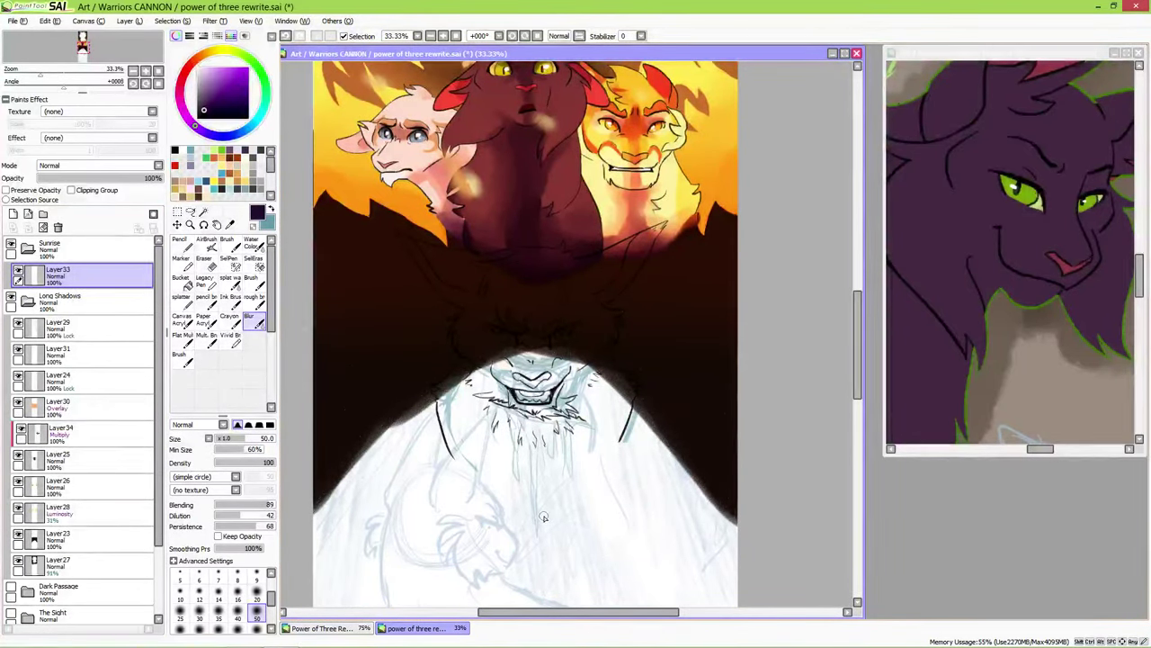
{"action": "left_click", "coordinate": [177, 224]}
{"action": "left_click", "coordinate": [14, 213]}
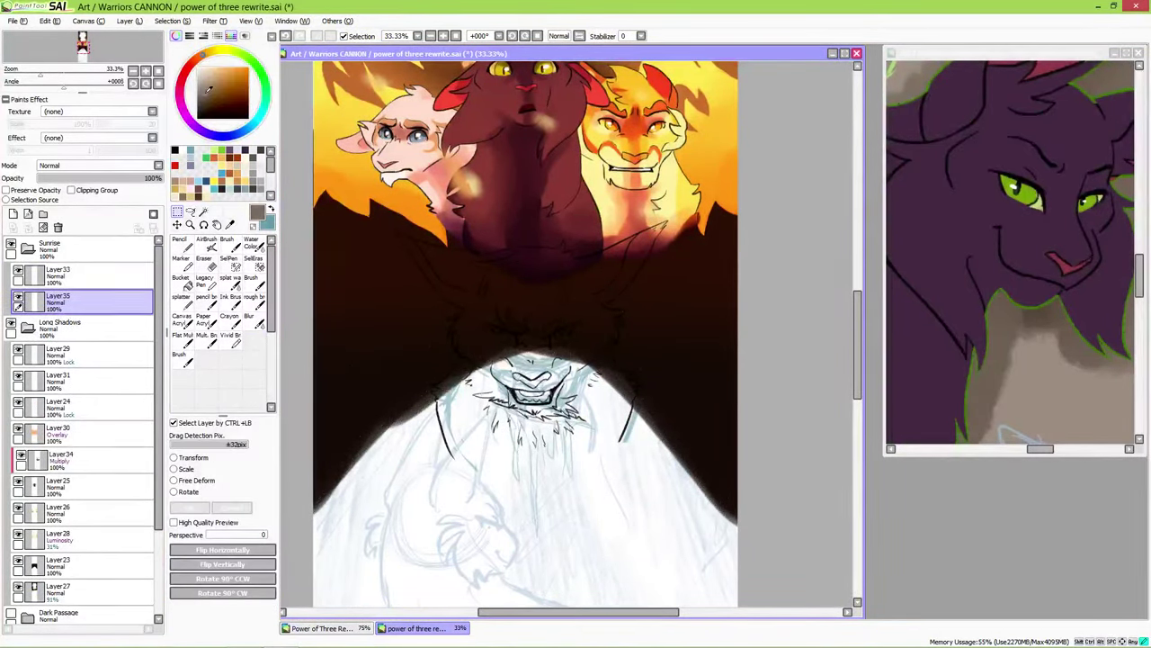
{"action": "left_click", "coordinate": [27, 328]}
{"action": "left_click", "coordinate": [11, 382]}
{"action": "left_click", "coordinate": [206, 297]}
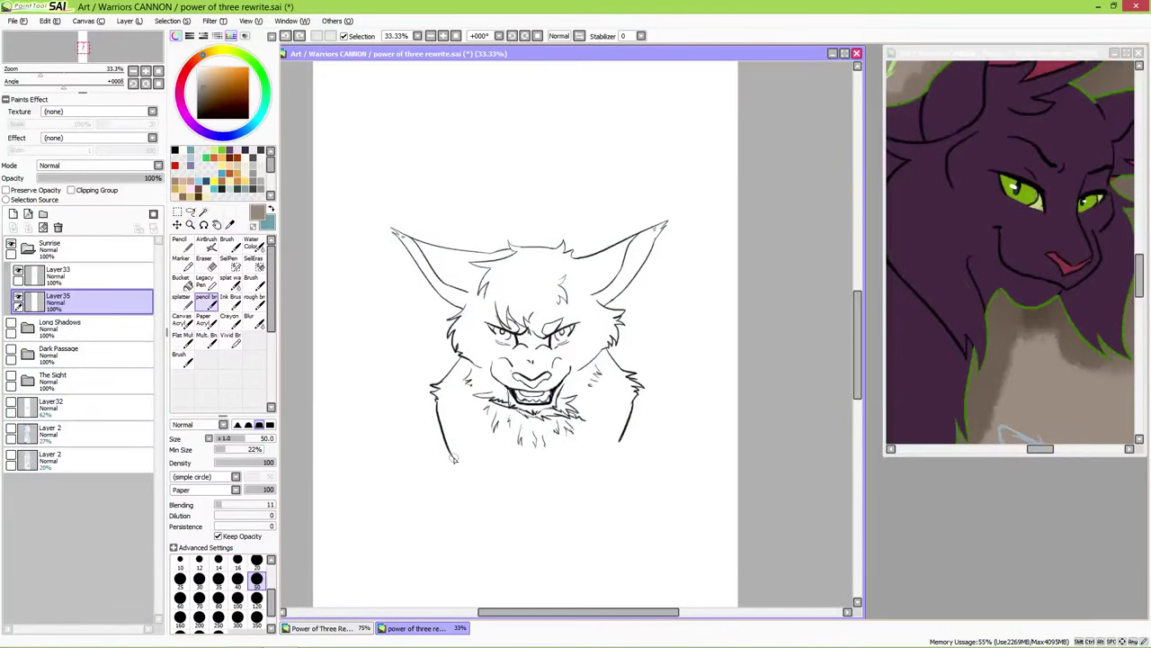
- Paint a ragged grey-brown base across the cat's lower chest and select the cat's whole silhouette
{"action": "mouse_move", "coordinate": [491, 467]}
{"action": "left_mouse_down"}
{"action": "mouse_move", "coordinate": [629, 398]}
{"action": "mouse_move", "coordinate": [528, 459]}
{"action": "mouse_move", "coordinate": [575, 485]}
{"action": "left_mouse_up"}
{"action": "left_click", "coordinate": [181, 297]}
{"action": "mouse_move", "coordinate": [476, 517]}
{"action": "left_mouse_down"}
{"action": "mouse_move", "coordinate": [591, 501]}
{"action": "mouse_move", "coordinate": [585, 513]}
{"action": "left_mouse_up"}
{"action": "left_click", "coordinate": [181, 278]}
{"action": "left_click", "coordinate": [539, 342]}
{"action": "key", "text": "ctrl+z"}
- Fill the selected ears, head and body with the grey-brown base colour
{"action": "left_click", "coordinate": [206, 297]}
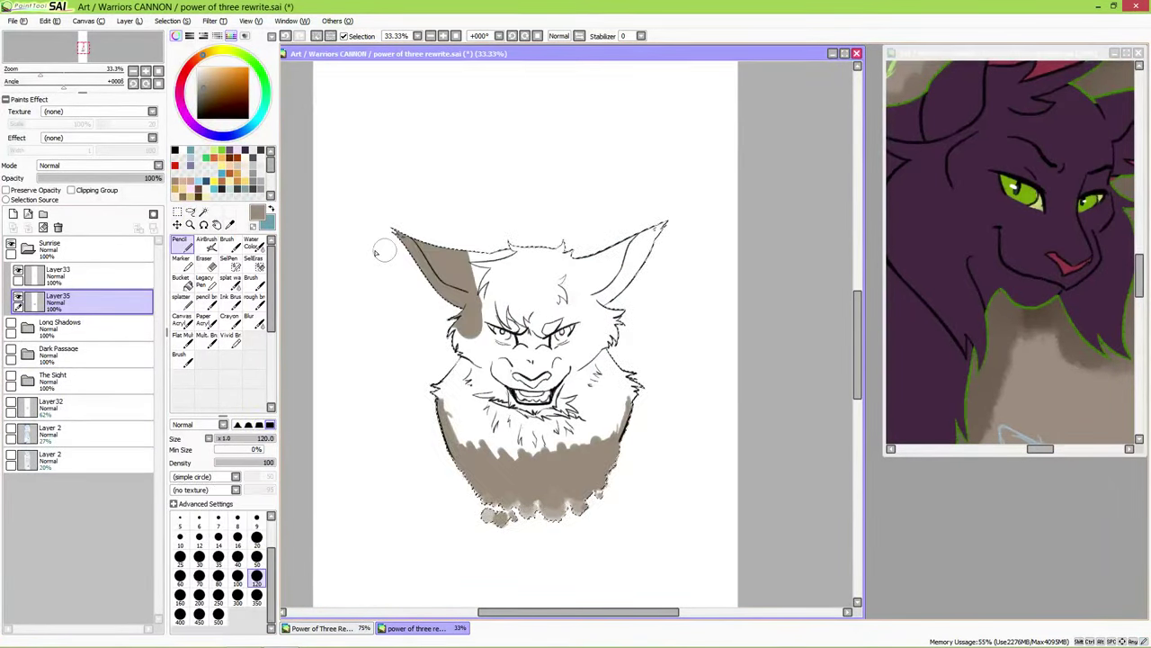
{"action": "left_click_drag", "start_coordinate": [468, 270], "coordinate": [621, 296]}
{"action": "left_click_drag", "start_coordinate": [504, 360], "coordinate": [603, 431]}
- Paint dark brown spots on the cat's forehead, cheeks and shoulders, and darken the ear tips and one ear's edge
{"action": "left_click", "coordinate": [202, 101]}
{"action": "mouse_move", "coordinate": [558, 313]}
{"action": "left_mouse_down"}
{"action": "mouse_move", "coordinate": [580, 333]}
{"action": "mouse_move", "coordinate": [595, 326]}
{"action": "left_mouse_up"}
{"action": "left_click_drag", "start_coordinate": [477, 304], "coordinate": [490, 317]}
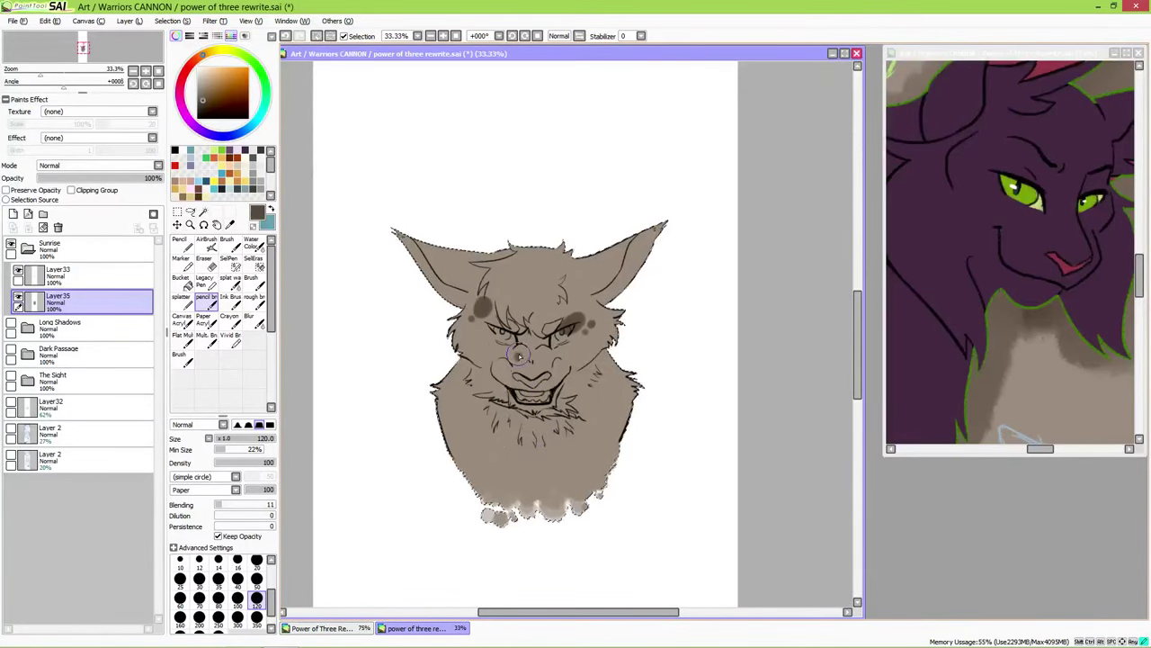
{"action": "left_click_drag", "start_coordinate": [612, 396], "coordinate": [621, 423]}
{"action": "left_click_drag", "start_coordinate": [630, 261], "coordinate": [643, 238]}
- Colour the inner ears and nose light pink and the inside of the mouth a deeper pink
{"action": "left_click", "coordinate": [207, 70]}
{"action": "left_click_drag", "start_coordinate": [403, 239], "coordinate": [454, 293]}
{"action": "left_click_drag", "start_coordinate": [407, 245], "coordinate": [450, 288]}
{"action": "key", "text": "bracketleft"}
{"action": "key", "text": "bracketleft"}
{"action": "key", "text": "bracketleft"}
{"action": "key", "text": "bracketleft"}
{"action": "key", "text": "bracketleft"}
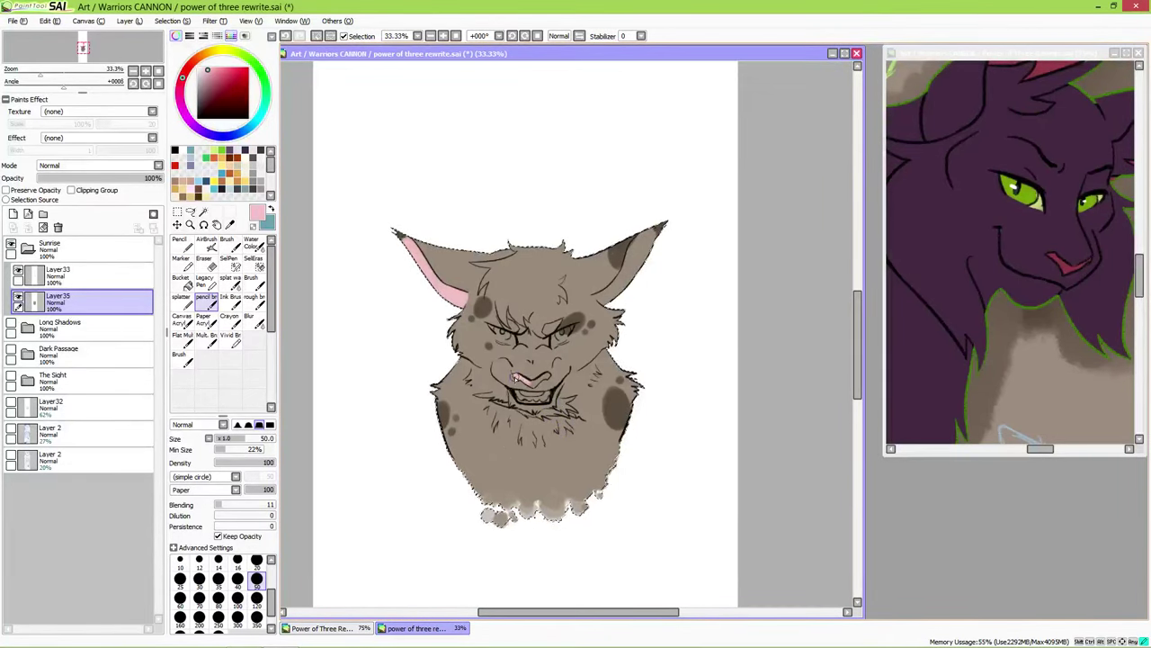
{"action": "left_click", "coordinate": [213, 72]}
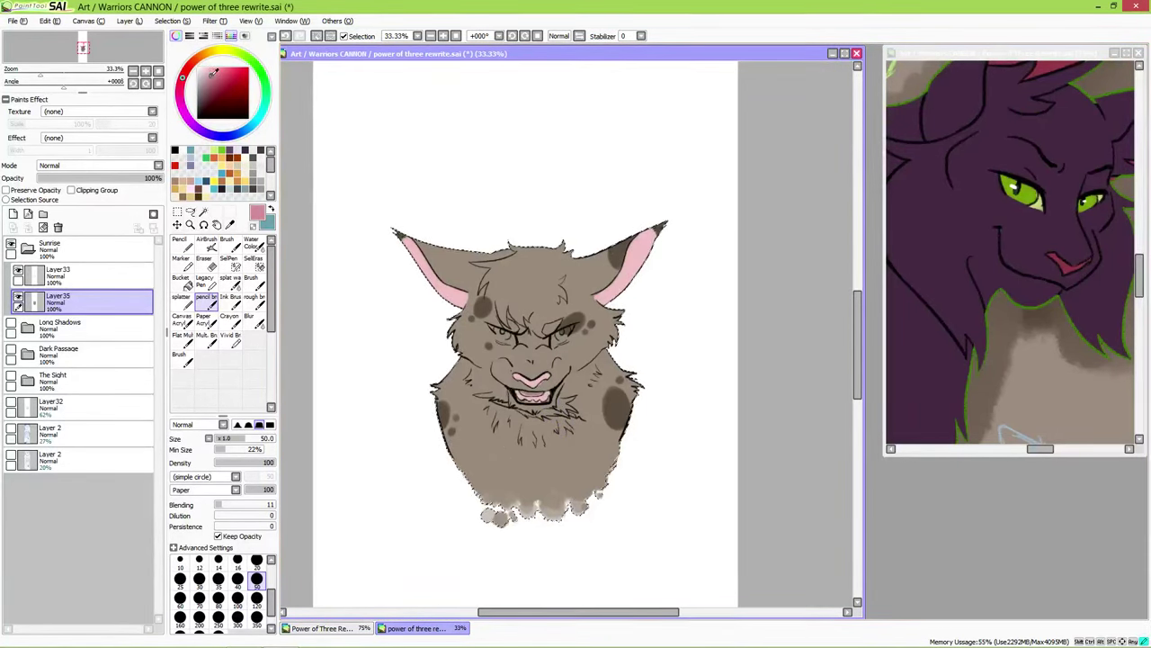
{"action": "left_click", "coordinate": [538, 396], "text": "alt"}
- Fill the brows with dark brown and shade under both eyes in reddish brown with a size 20 brush
{"action": "scroll", "coordinate": [538, 396], "scroll_direction": "up", "scroll_amount": 2}
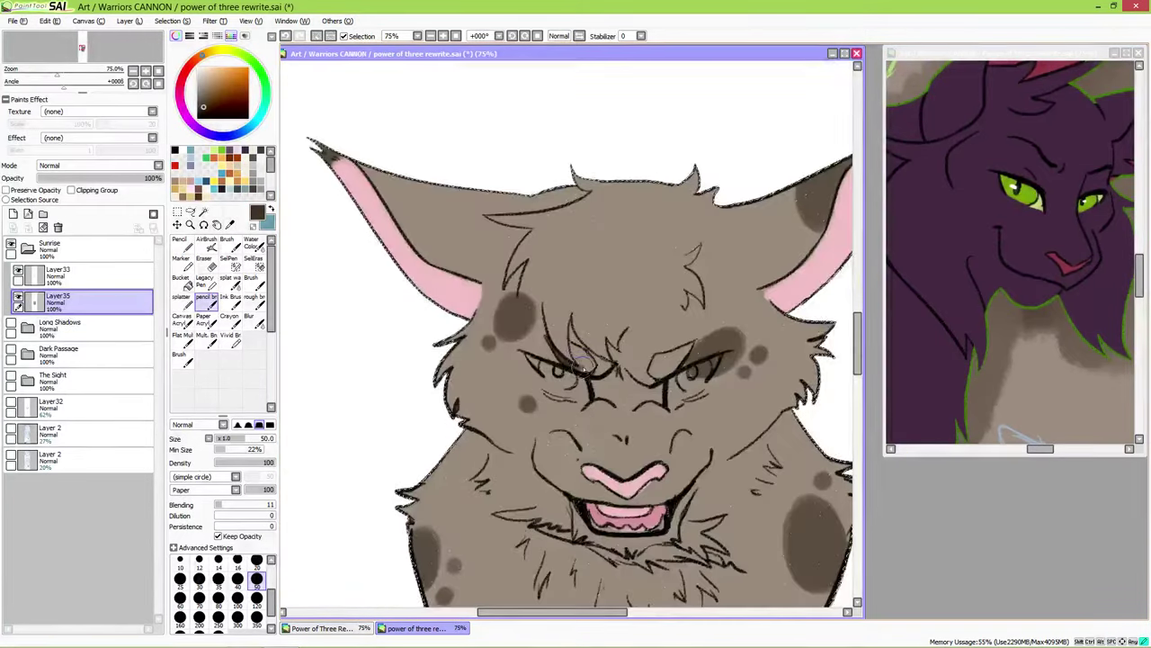
{"action": "key", "text": "bracketleft"}
{"action": "key", "text": "bracketleft"}
{"action": "key", "text": "bracketleft"}
{"action": "key", "text": "bracketleft"}
{"action": "key", "text": "bracketleft"}
{"action": "left_click_drag", "start_coordinate": [624, 475], "coordinate": [441, 441]}
{"action": "left_click_drag", "start_coordinate": [353, 349], "coordinate": [400, 360]}
{"action": "left_click_drag", "start_coordinate": [481, 358], "coordinate": [527, 352]}
- Colour the eyes with pale mint whites, bright blue irises and darker blue pupils
{"action": "left_click", "coordinate": [219, 75]}
{"action": "left_click", "coordinate": [209, 70]}
{"action": "left_click_drag", "start_coordinate": [342, 321], "coordinate": [367, 334]}
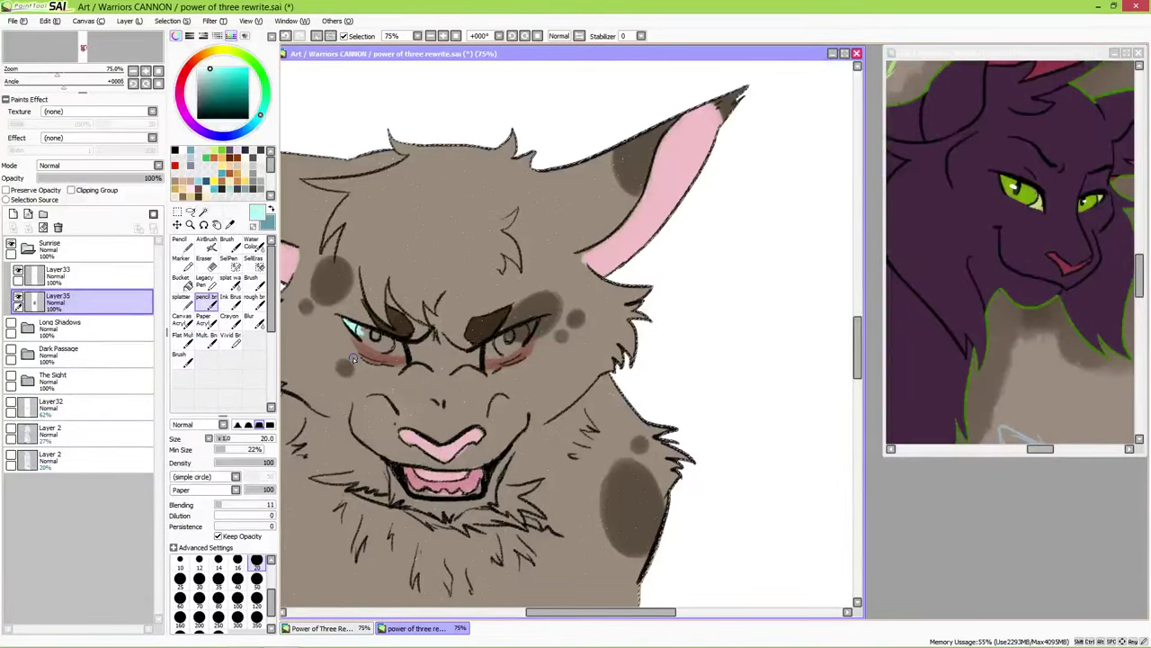
{"action": "left_click_drag", "start_coordinate": [376, 343], "coordinate": [402, 349]}
{"action": "left_click_drag", "start_coordinate": [486, 347], "coordinate": [520, 349]}
{"action": "left_click", "coordinate": [231, 73]}
{"action": "mouse_move", "coordinate": [360, 333]}
{"action": "left_mouse_down"}
{"action": "mouse_move", "coordinate": [387, 341]}
{"action": "mouse_move", "coordinate": [369, 342]}
{"action": "left_mouse_up"}
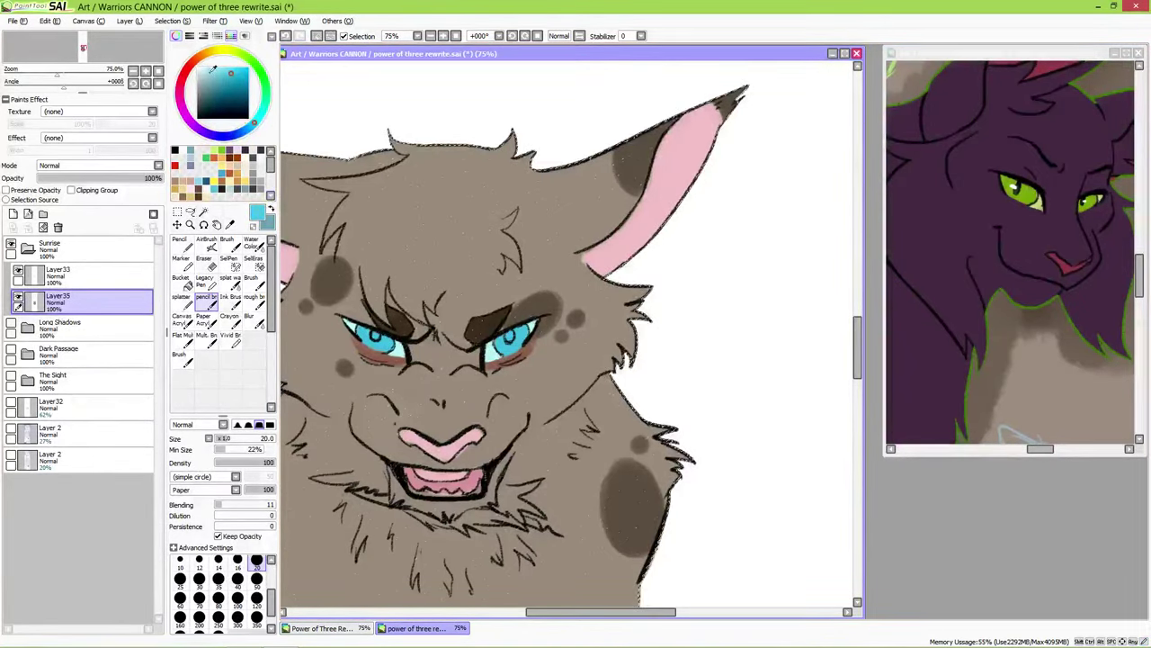
{"action": "left_click", "coordinate": [506, 346], "text": "alt"}
- Paint the jagged band of fur under the jaw blood red, out to its pointed side tufts
{"action": "left_click_drag", "start_coordinate": [406, 444], "coordinate": [494, 377]}
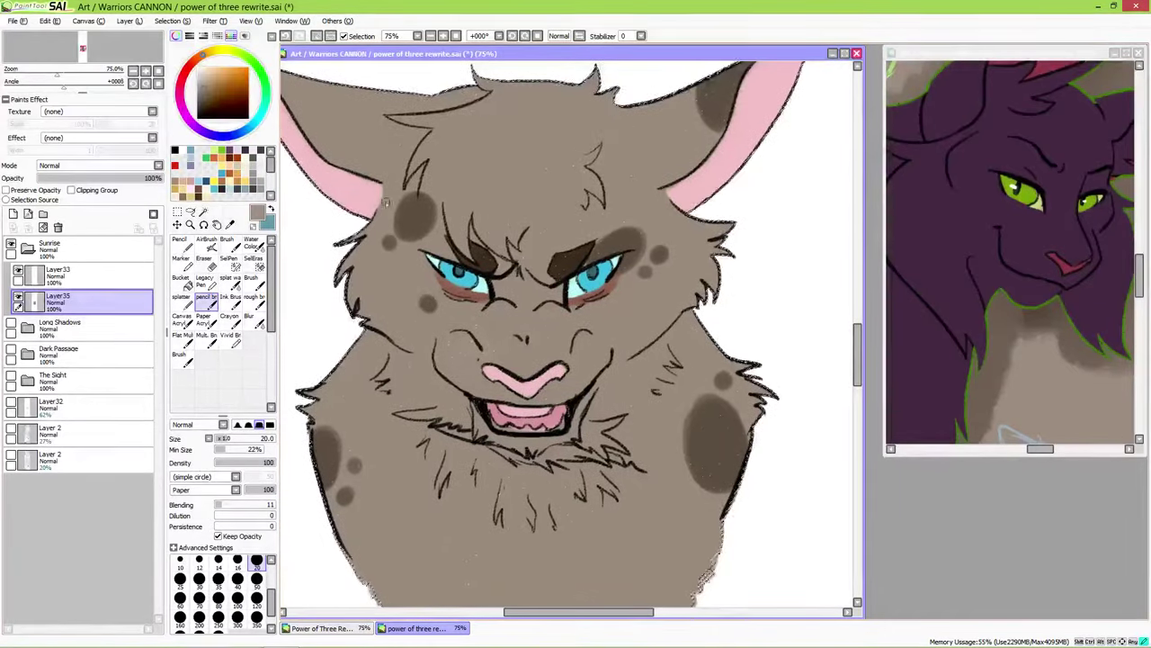
{"action": "left_click_drag", "start_coordinate": [557, 378], "coordinate": [526, 306]}
{"action": "mouse_move", "coordinate": [423, 359]}
{"action": "left_mouse_down"}
{"action": "mouse_move", "coordinate": [513, 392]}
{"action": "mouse_move", "coordinate": [592, 392]}
{"action": "left_mouse_up"}
{"action": "mouse_move", "coordinate": [405, 385]}
{"action": "left_mouse_down"}
{"action": "mouse_move", "coordinate": [412, 423]}
{"action": "mouse_move", "coordinate": [416, 400]}
{"action": "left_mouse_up"}
{"action": "left_click_drag", "start_coordinate": [401, 362], "coordinate": [431, 389]}
{"action": "left_click_drag", "start_coordinate": [358, 342], "coordinate": [437, 364]}
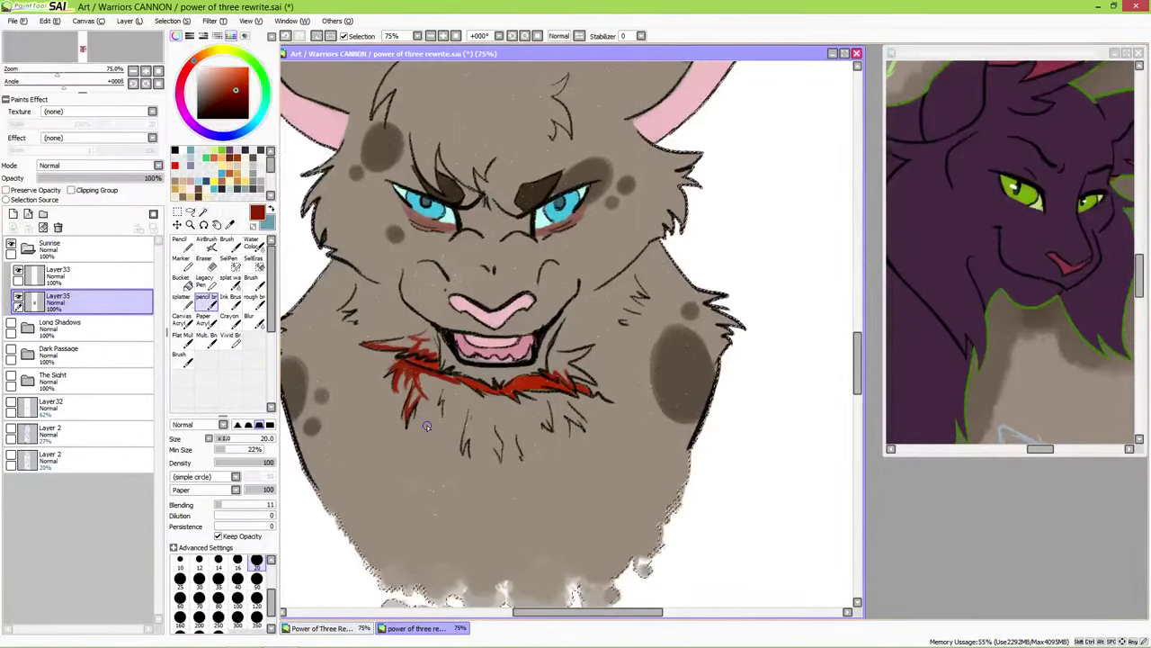
- Draw short red blood streaks hanging from the middle and both sides of the red throat band
{"action": "mouse_move", "coordinate": [468, 379]}
{"action": "left_mouse_down"}
{"action": "mouse_move", "coordinate": [484, 416]}
{"action": "mouse_move", "coordinate": [476, 450]}
{"action": "left_mouse_up"}
{"action": "left_click_drag", "start_coordinate": [430, 374], "coordinate": [437, 452]}
{"action": "mouse_move", "coordinate": [486, 392]}
{"action": "left_mouse_down"}
{"action": "mouse_move", "coordinate": [547, 421]}
{"action": "mouse_move", "coordinate": [504, 423]}
{"action": "left_mouse_up"}
{"action": "left_click_drag", "start_coordinate": [433, 378], "coordinate": [439, 402]}
{"action": "left_click_drag", "start_coordinate": [529, 390], "coordinate": [572, 416]}
{"action": "mouse_move", "coordinate": [551, 394]}
{"action": "left_mouse_down"}
{"action": "mouse_move", "coordinate": [560, 424]}
{"action": "mouse_move", "coordinate": [581, 409]}
{"action": "left_mouse_up"}
{"action": "left_click_drag", "start_coordinate": [553, 396], "coordinate": [547, 423]}
{"action": "left_click_drag", "start_coordinate": [569, 371], "coordinate": [596, 407]}
{"action": "left_click_drag", "start_coordinate": [587, 390], "coordinate": [620, 423]}
- Draw longer red streaks running down the centre of the chest, with a few thin separate drips beside them
{"action": "left_click_drag", "start_coordinate": [378, 358], "coordinate": [397, 399]}
{"action": "left_click_drag", "start_coordinate": [421, 379], "coordinate": [460, 437]}
{"action": "left_click_drag", "start_coordinate": [473, 446], "coordinate": [493, 495]}
{"action": "left_click_drag", "start_coordinate": [491, 416], "coordinate": [506, 491]}
{"action": "left_click_drag", "start_coordinate": [509, 413], "coordinate": [519, 532]}
{"action": "left_click_drag", "start_coordinate": [416, 477], "coordinate": [404, 510]}
{"action": "left_click_drag", "start_coordinate": [458, 474], "coordinate": [444, 525]}
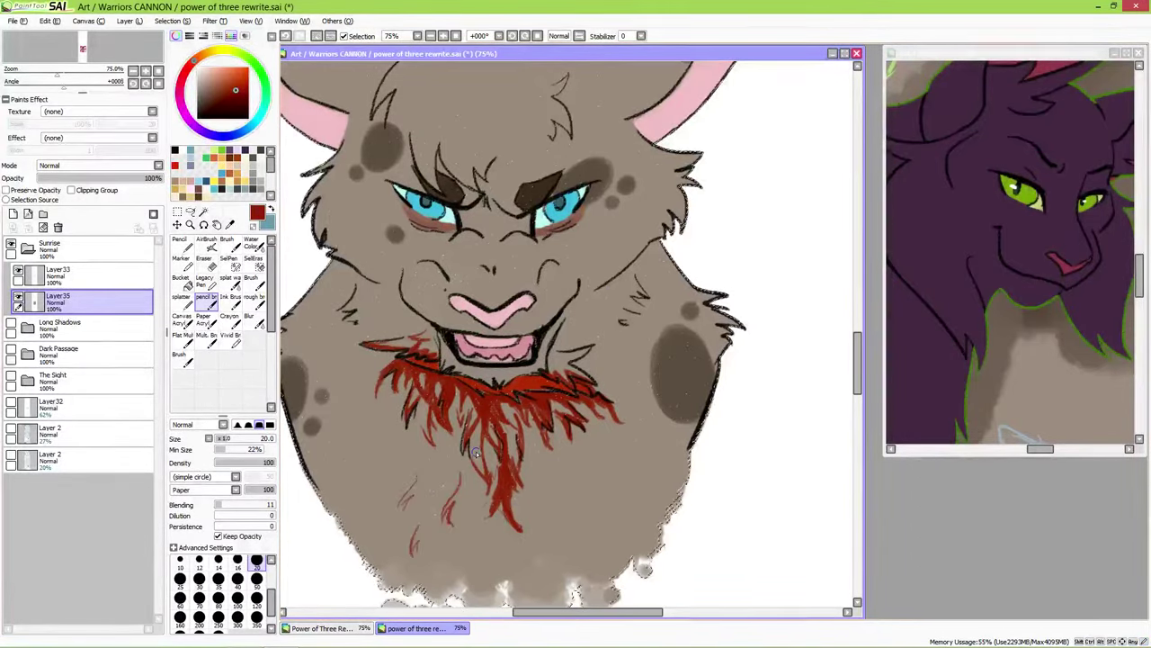
- Thicken the blood on the chest with more thin streaks and darken the throat band's upper edge with deep red
{"action": "mouse_move", "coordinate": [505, 403]}
{"action": "left_mouse_down"}
{"action": "mouse_move", "coordinate": [522, 457]}
{"action": "mouse_move", "coordinate": [513, 469]}
{"action": "left_mouse_up"}
{"action": "mouse_move", "coordinate": [495, 462]}
{"action": "left_mouse_down"}
{"action": "mouse_move", "coordinate": [498, 543]}
{"action": "mouse_move", "coordinate": [485, 531]}
{"action": "left_mouse_up"}
{"action": "left_click_drag", "start_coordinate": [549, 445], "coordinate": [553, 482]}
{"action": "left_click_drag", "start_coordinate": [446, 439], "coordinate": [439, 479]}
{"action": "scroll", "coordinate": [504, 467], "scroll_direction": "up", "scroll_amount": 1}
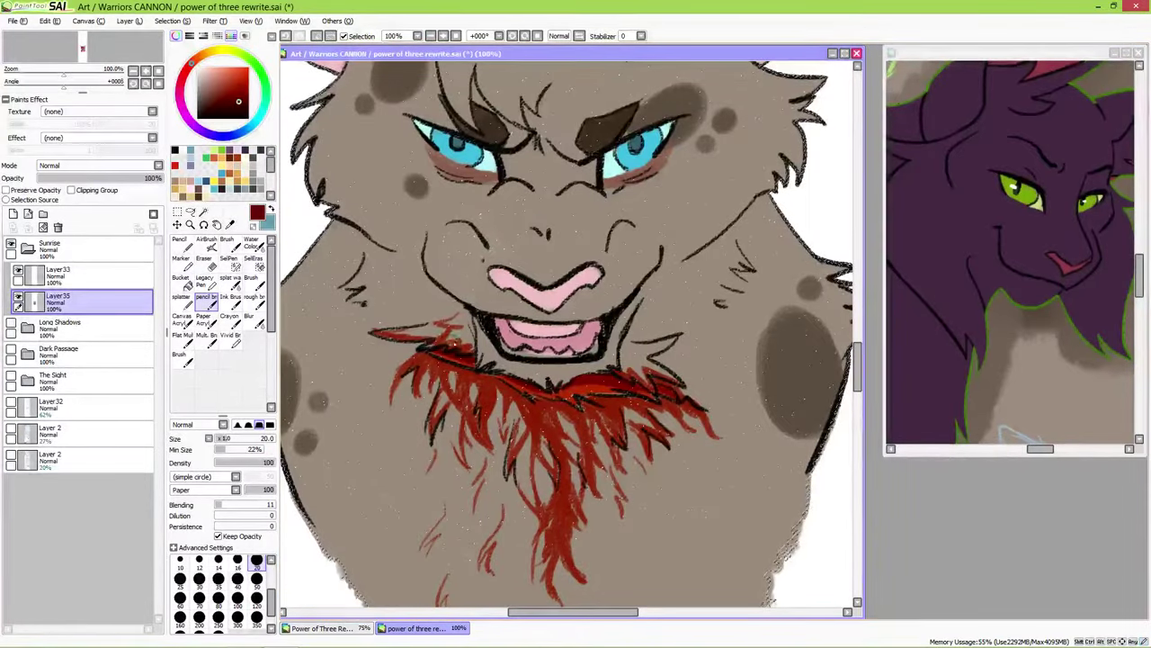
{"action": "scroll", "coordinate": [567, 328], "scroll_direction": "down", "scroll_amount": 2}
{"action": "scroll", "coordinate": [567, 328], "scroll_direction": "up", "scroll_amount": 1}
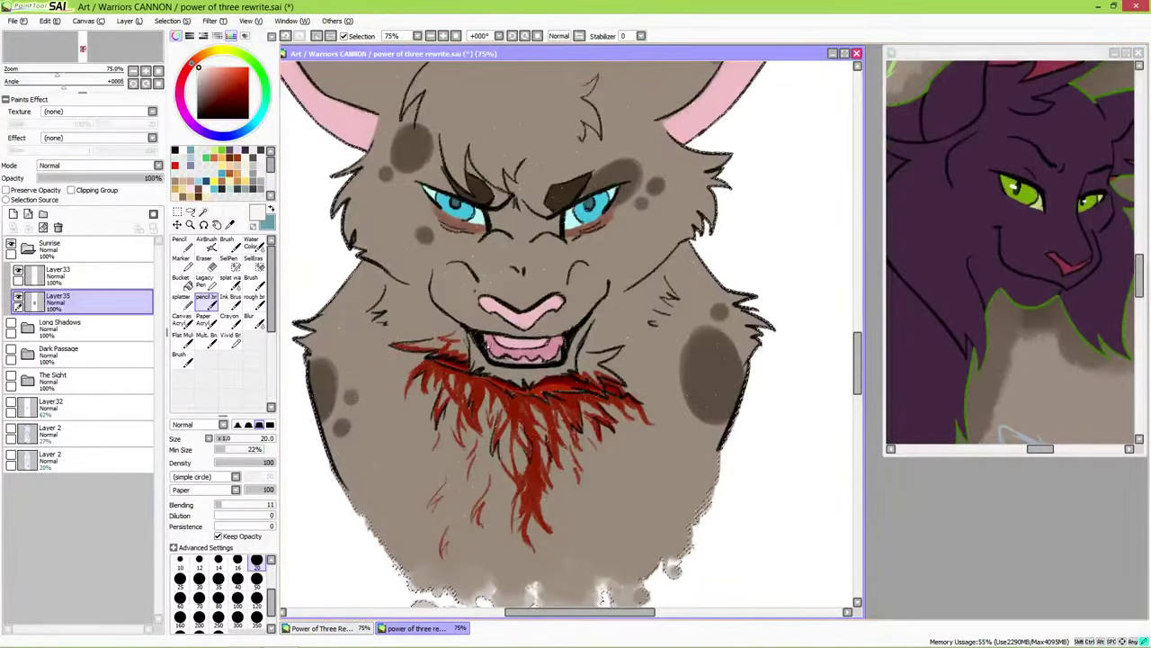
{"action": "scroll", "coordinate": [567, 328], "scroll_direction": "down", "scroll_amount": 2}
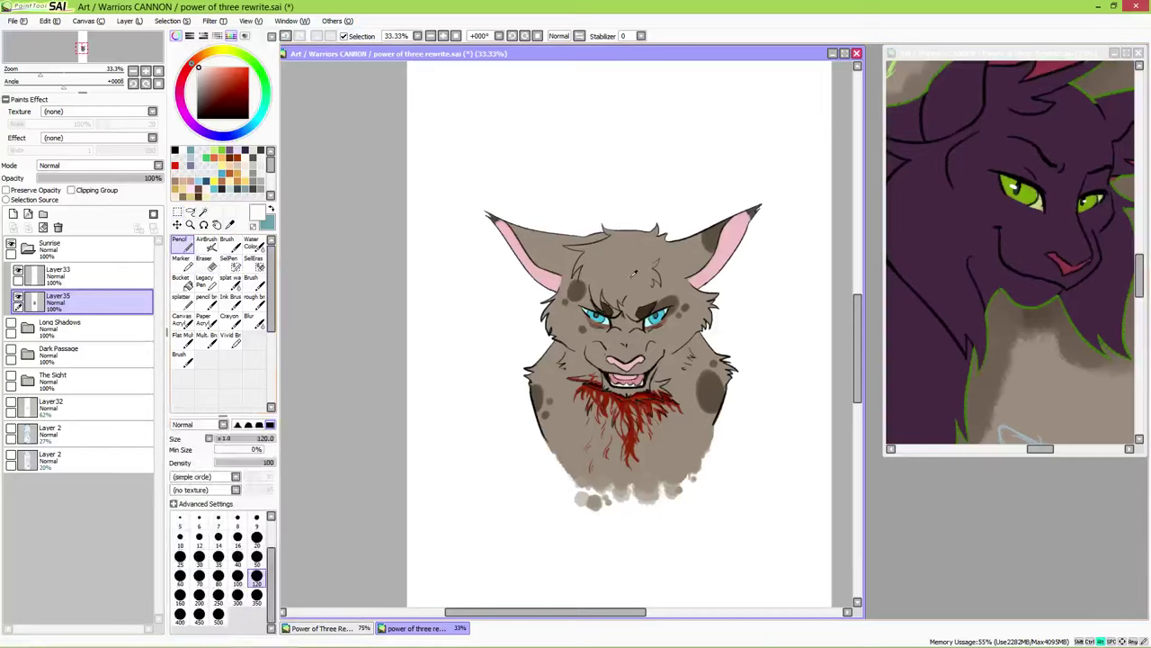
- Paint a flat slate-blue band across the background behind the cat, on a new layer beneath the cat's layer
{"action": "scroll", "coordinate": [586, 270], "scroll_direction": "up", "scroll_amount": 2}
{"action": "scroll", "coordinate": [586, 269], "scroll_direction": "down", "scroll_amount": 3}
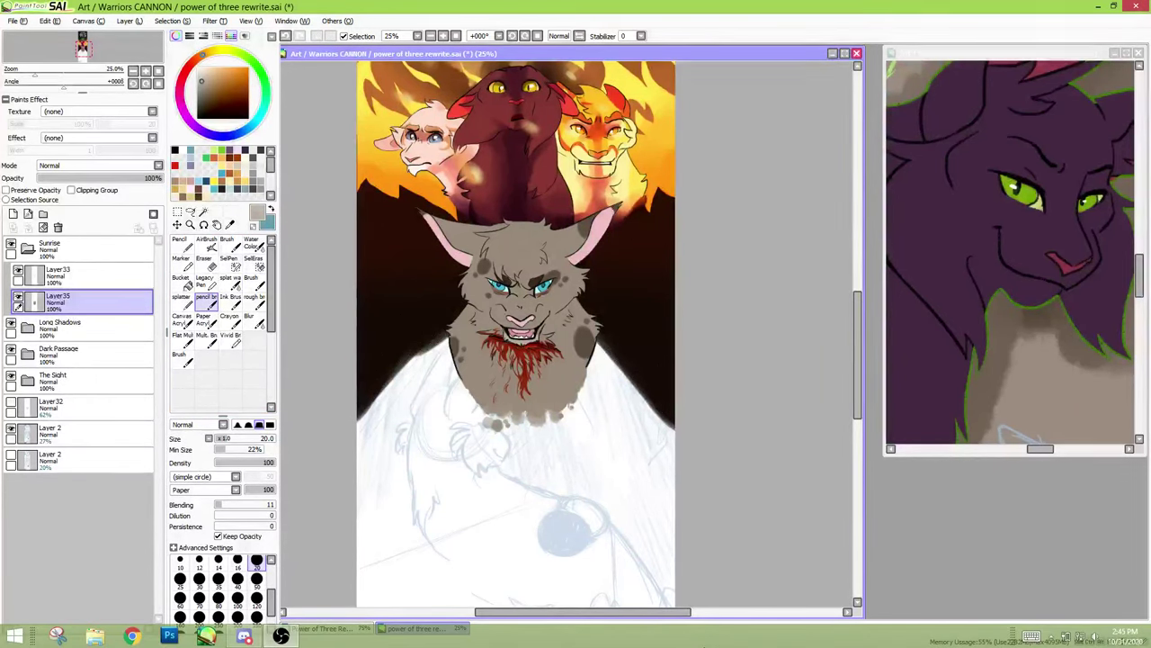
{"action": "left_click", "coordinate": [20, 218]}
{"action": "left_click", "coordinate": [208, 95]}
{"action": "left_click", "coordinate": [257, 605]}
{"action": "mouse_move", "coordinate": [398, 278]}
{"action": "left_mouse_down"}
{"action": "mouse_move", "coordinate": [609, 357]}
{"action": "mouse_move", "coordinate": [648, 423]}
{"action": "mouse_move", "coordinate": [574, 339]}
{"action": "left_mouse_up"}
{"action": "right_click", "coordinate": [360, 297]}
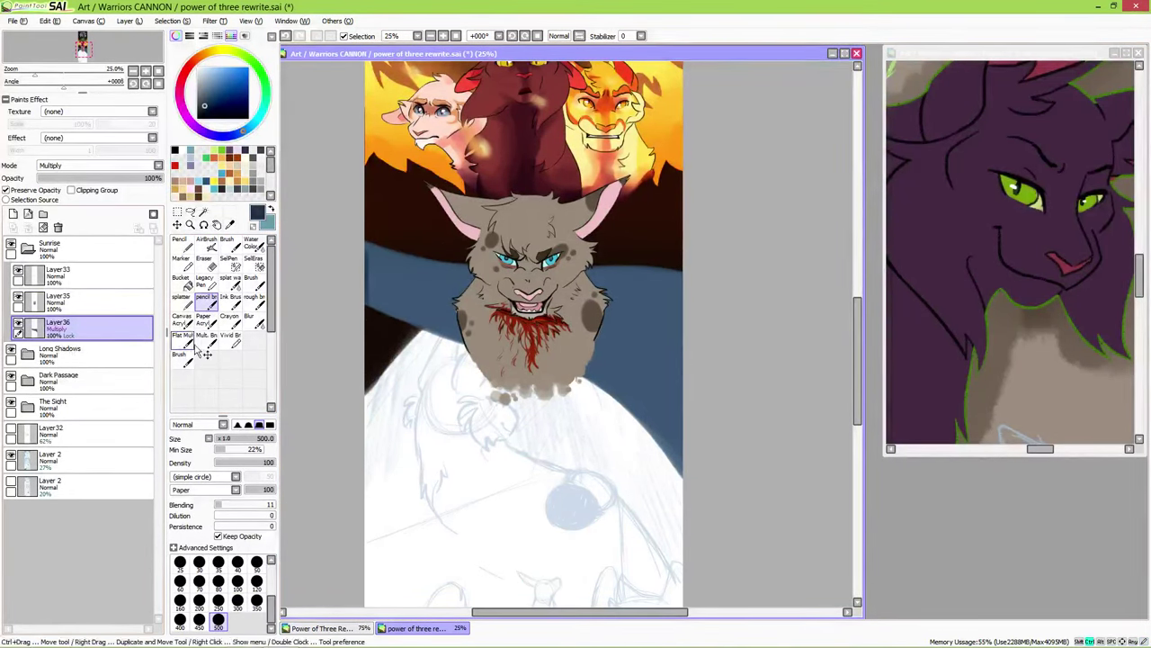
- Shade the blue band with soft near-black tones toward its edges using the Water Color brush
{"action": "left_click", "coordinate": [13, 227]}
{"action": "left_click", "coordinate": [251, 243]}
{"action": "key", "text": "ctrl+alt+g"}
{"action": "right_click", "coordinate": [382, 346]}
{"action": "mouse_move", "coordinate": [648, 324]}
{"action": "left_mouse_down"}
{"action": "mouse_move", "coordinate": [657, 423]}
{"action": "mouse_move", "coordinate": [627, 382]}
{"action": "left_mouse_up"}
{"action": "left_click", "coordinate": [256, 575]}
{"action": "left_click_drag", "start_coordinate": [616, 274], "coordinate": [684, 288]}
{"action": "left_click", "coordinate": [58, 351]}
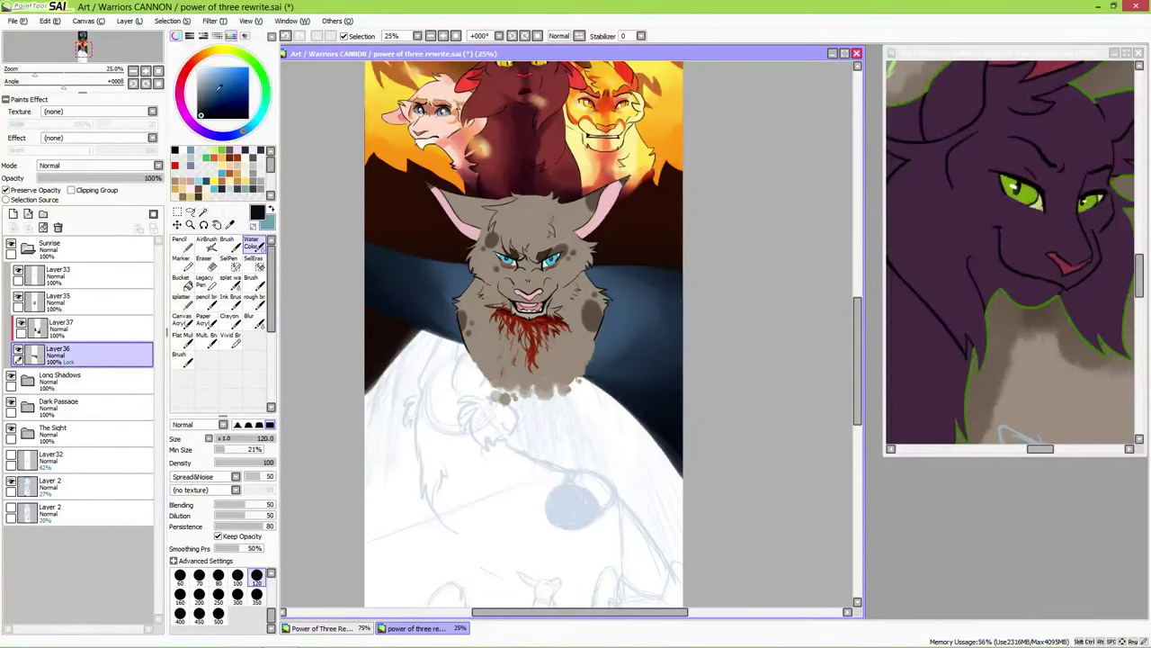
- Paint pale grey-blue ripple streaks on both sides of the cat across the blue band with the pencil brush at size 120
{"action": "left_click", "coordinate": [206, 300]}
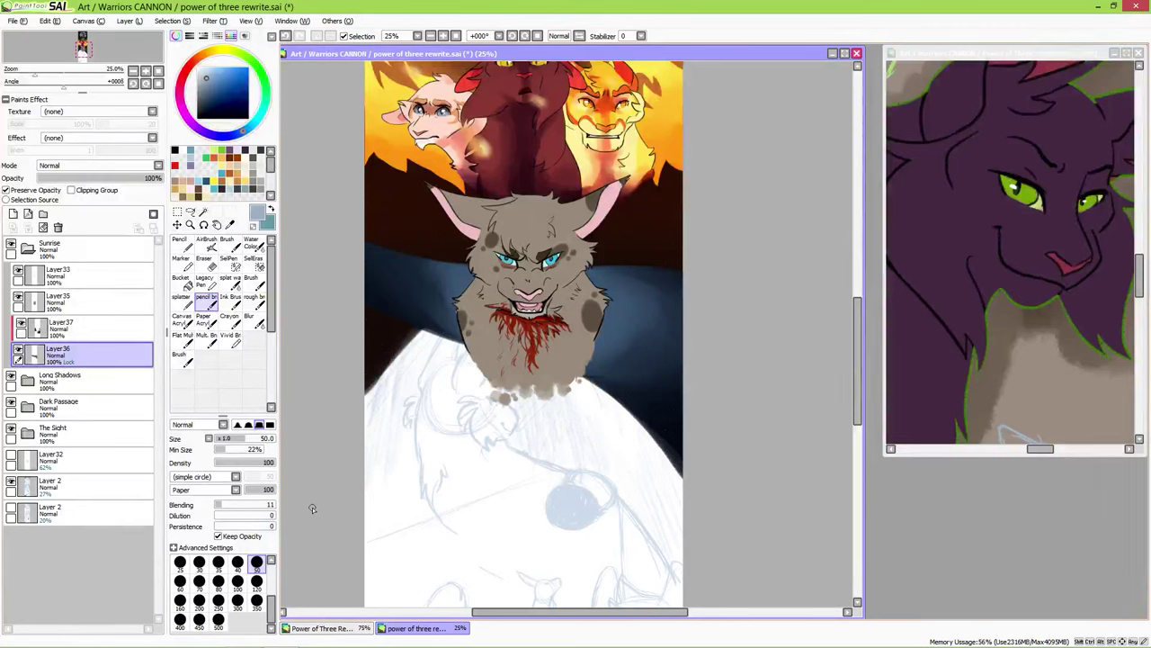
{"action": "key", "text": "bracketright"}
{"action": "key", "text": "bracketright"}
{"action": "key", "text": "bracketright"}
{"action": "key", "text": "bracketright"}
{"action": "key", "text": "bracketright"}
{"action": "mouse_move", "coordinate": [432, 310]}
{"action": "left_mouse_down"}
{"action": "mouse_move", "coordinate": [458, 289]}
{"action": "mouse_move", "coordinate": [414, 288]}
{"action": "mouse_move", "coordinate": [440, 292]}
{"action": "mouse_move", "coordinate": [422, 280]}
{"action": "mouse_move", "coordinate": [470, 277]}
{"action": "left_mouse_up"}
{"action": "left_click_drag", "start_coordinate": [654, 293], "coordinate": [618, 348]}
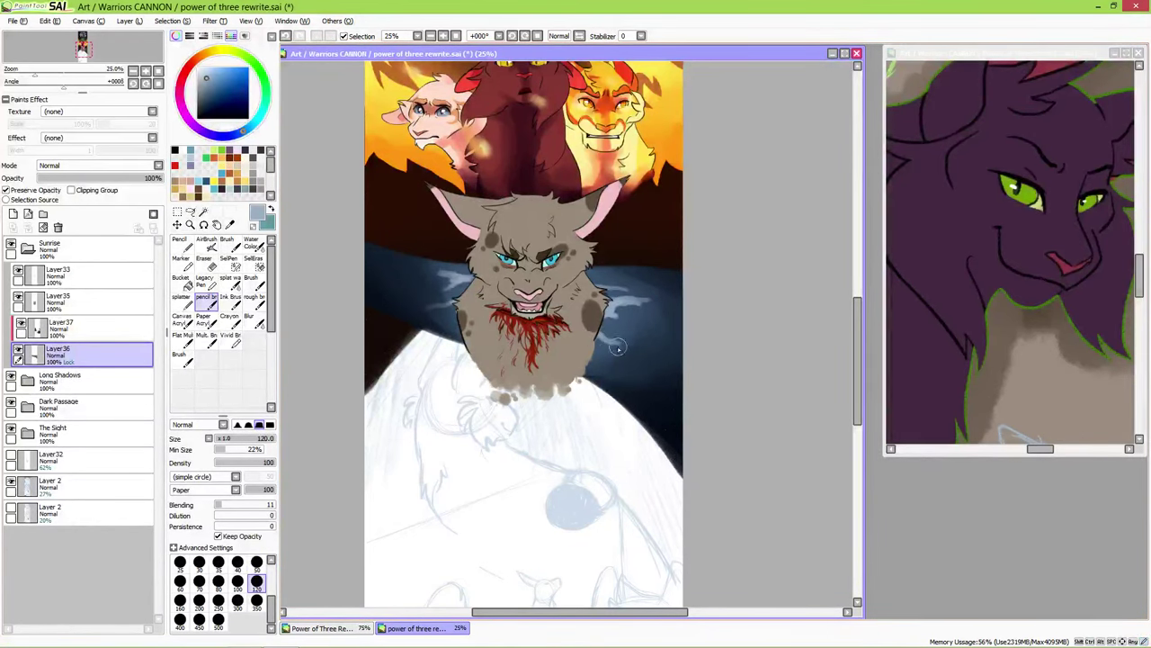
{"action": "left_click_drag", "start_coordinate": [437, 292], "coordinate": [471, 274]}
{"action": "left_click_drag", "start_coordinate": [612, 358], "coordinate": [633, 325]}
{"action": "left_click", "coordinate": [604, 338], "text": "alt"}
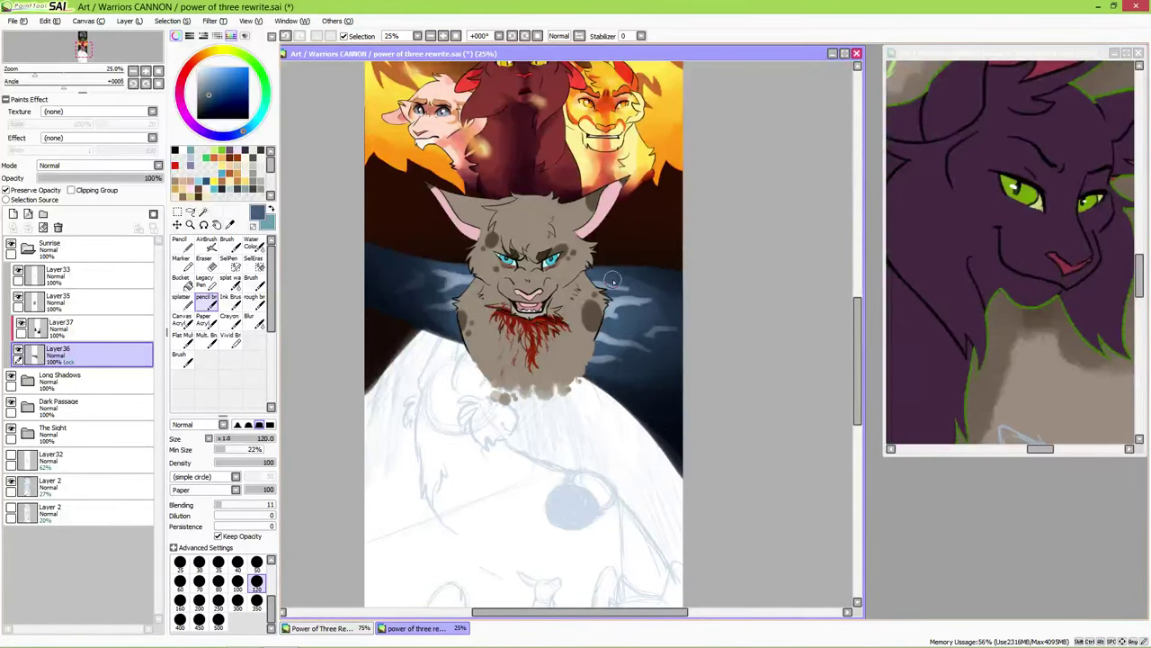
- Add a Multiply clipping layer above the cat and paint grey-blue shadow over its face, ears and chest
{"action": "left_click", "coordinate": [58, 297]}
{"action": "left_click", "coordinate": [13, 214]}
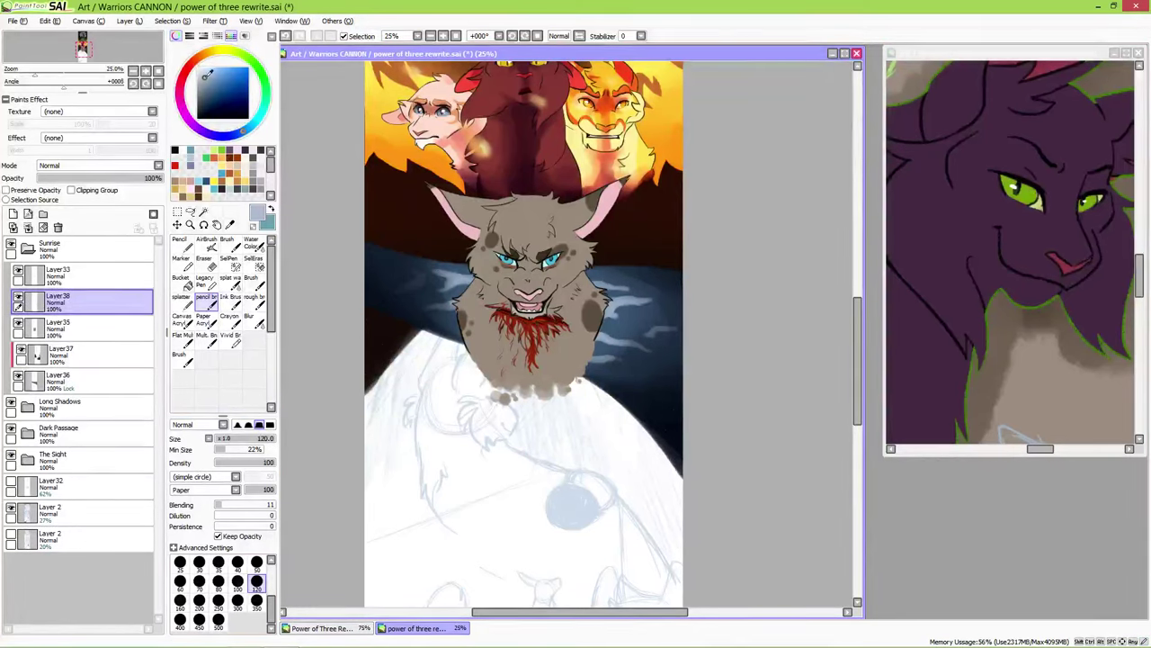
{"action": "left_click", "coordinate": [99, 165]}
{"action": "left_click", "coordinate": [219, 619]}
{"action": "left_click_drag", "start_coordinate": [521, 324], "coordinate": [526, 396]}
{"action": "mouse_move", "coordinate": [468, 333]}
{"action": "left_mouse_down"}
{"action": "mouse_move", "coordinate": [540, 207]}
{"action": "mouse_move", "coordinate": [594, 377]}
{"action": "left_mouse_up"}
{"action": "left_click_drag", "start_coordinate": [504, 251], "coordinate": [526, 383]}
{"action": "left_click", "coordinate": [71, 189]}
{"action": "left_click", "coordinate": [256, 580]}
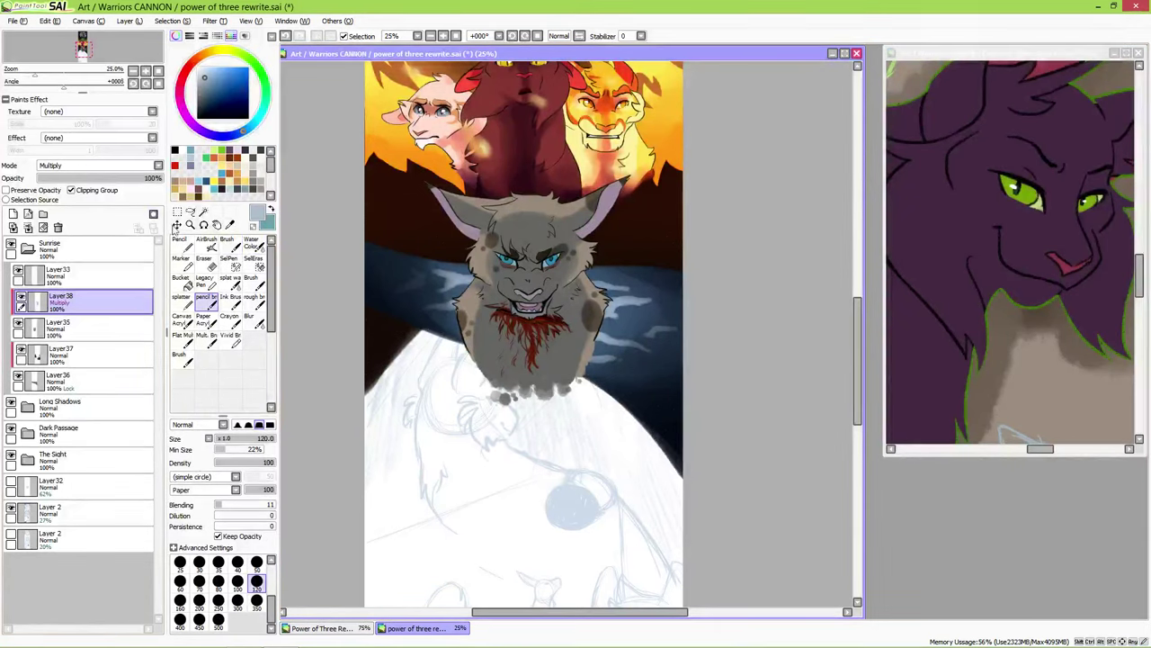
- Deepen the cat's shadows around the eyes, mouth and chest with a darker blue-grey at brush size 50
{"action": "left_click", "coordinate": [526, 266], "text": "alt"}
{"action": "left_click", "coordinate": [257, 562]}
{"action": "mouse_move", "coordinate": [507, 255]}
{"action": "left_mouse_down"}
{"action": "mouse_move", "coordinate": [540, 277]}
{"action": "mouse_move", "coordinate": [556, 265]}
{"action": "left_mouse_up"}
{"action": "left_click_drag", "start_coordinate": [513, 302], "coordinate": [543, 310]}
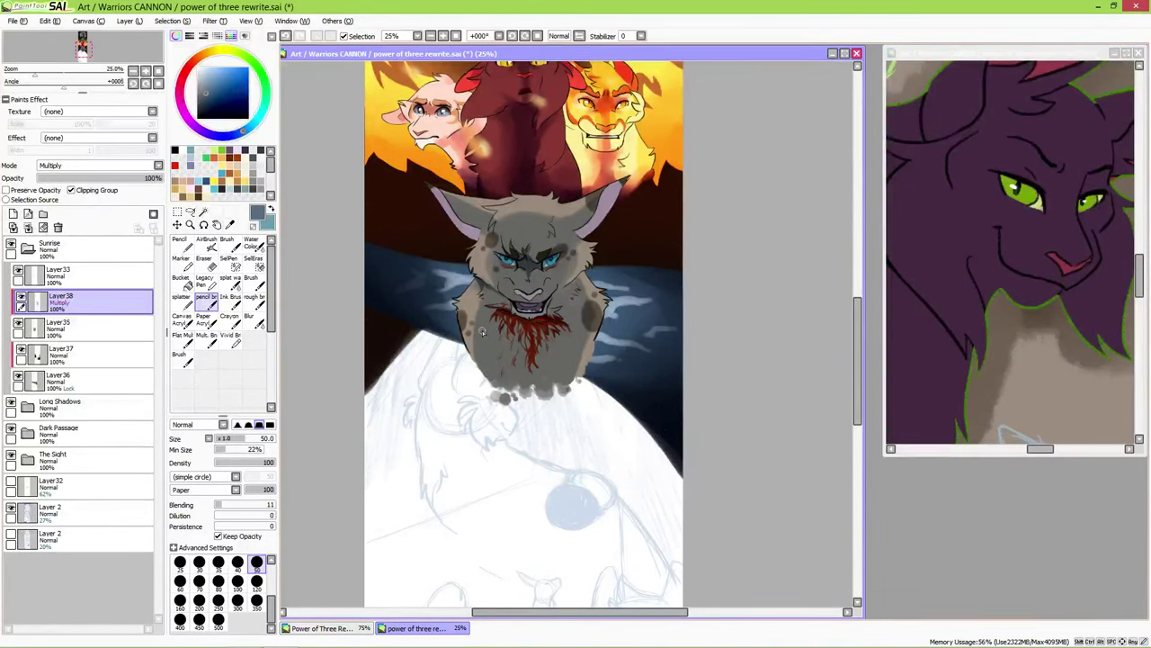
{"action": "mouse_move", "coordinate": [552, 290]}
{"action": "left_mouse_down"}
{"action": "mouse_move", "coordinate": [558, 310]}
{"action": "mouse_move", "coordinate": [510, 307]}
{"action": "left_mouse_up"}
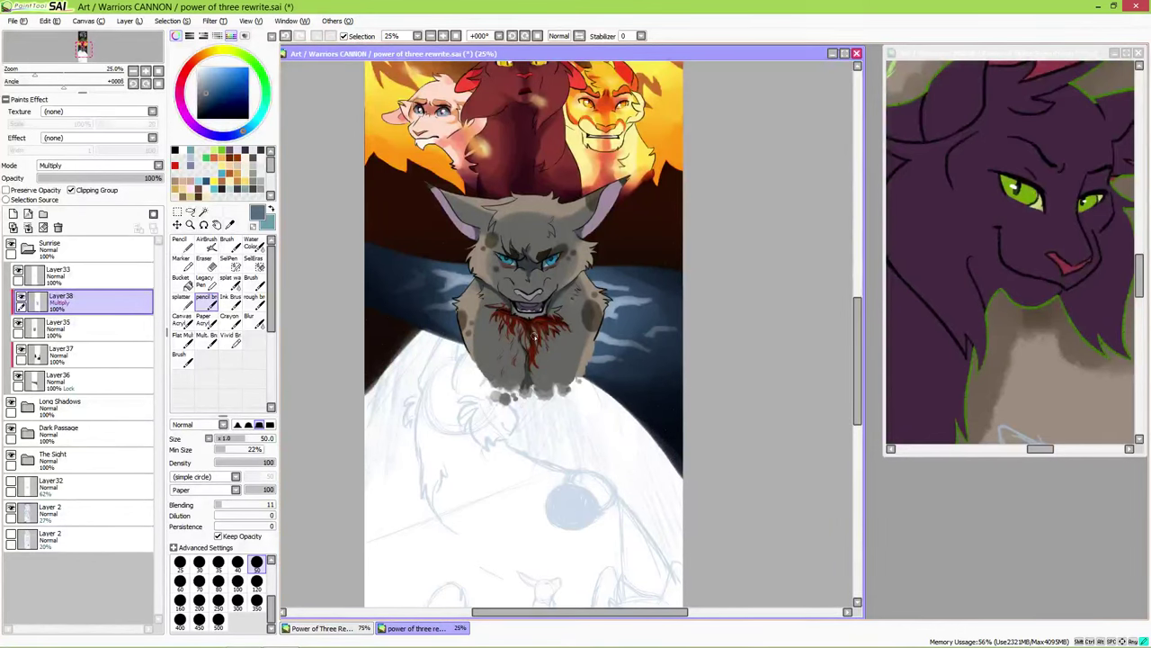
{"action": "key", "text": "b"}
- Create a layer folder named Outcast above Sunrise and bring the black-and-orange cat into view in the Power of Three Rewrite reference
{"action": "scroll", "coordinate": [708, 241], "scroll_direction": "down", "scroll_amount": 3}
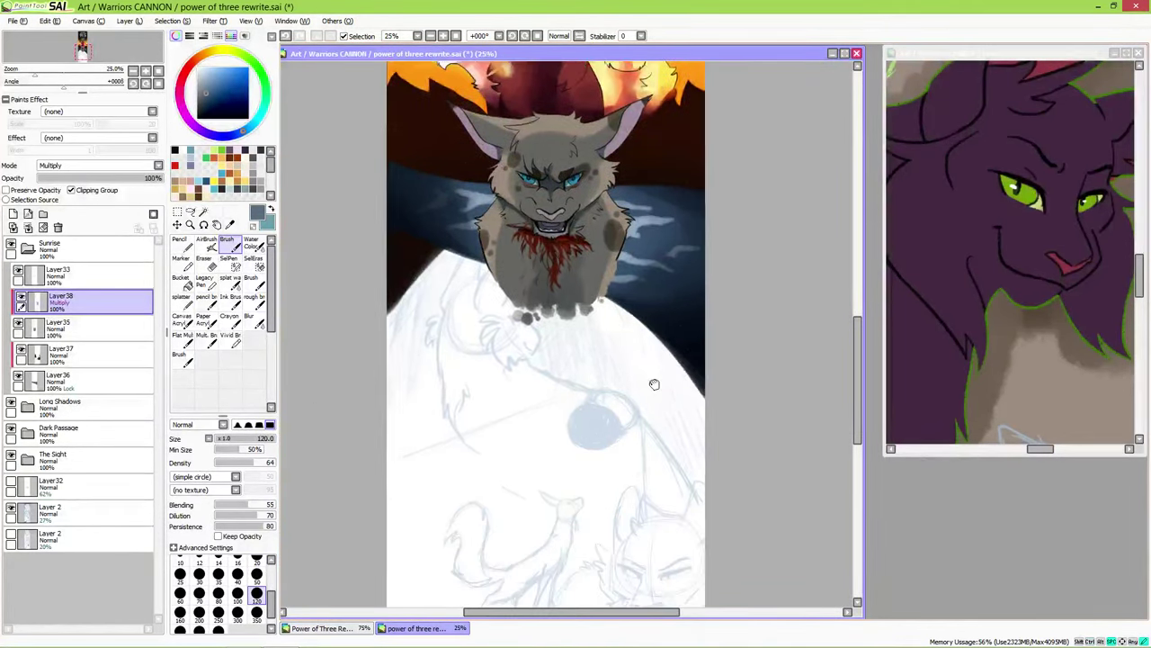
{"action": "left_click", "coordinate": [50, 249]}
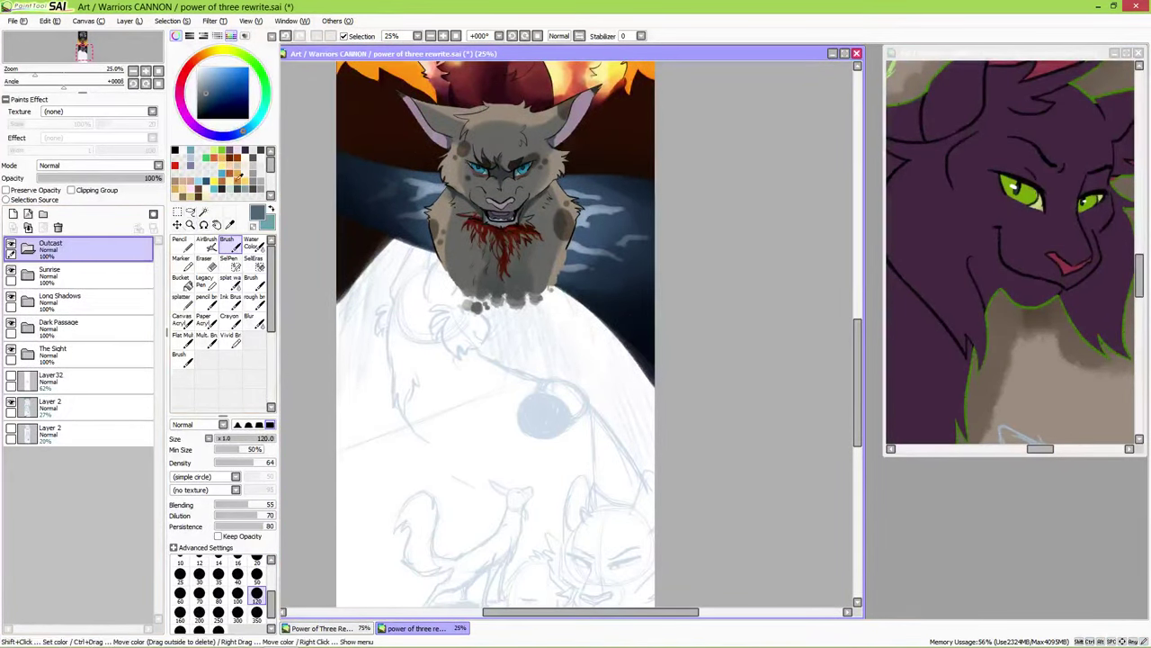
{"action": "left_click", "coordinate": [1008, 251]}
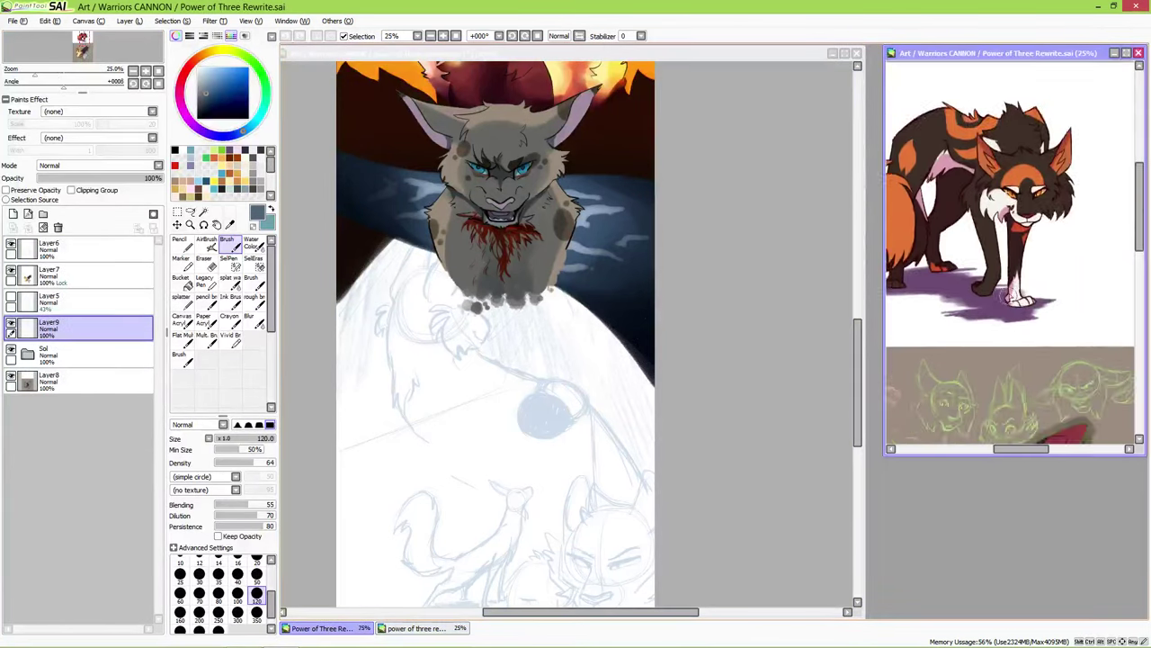
{"action": "left_click", "coordinate": [206, 297]}
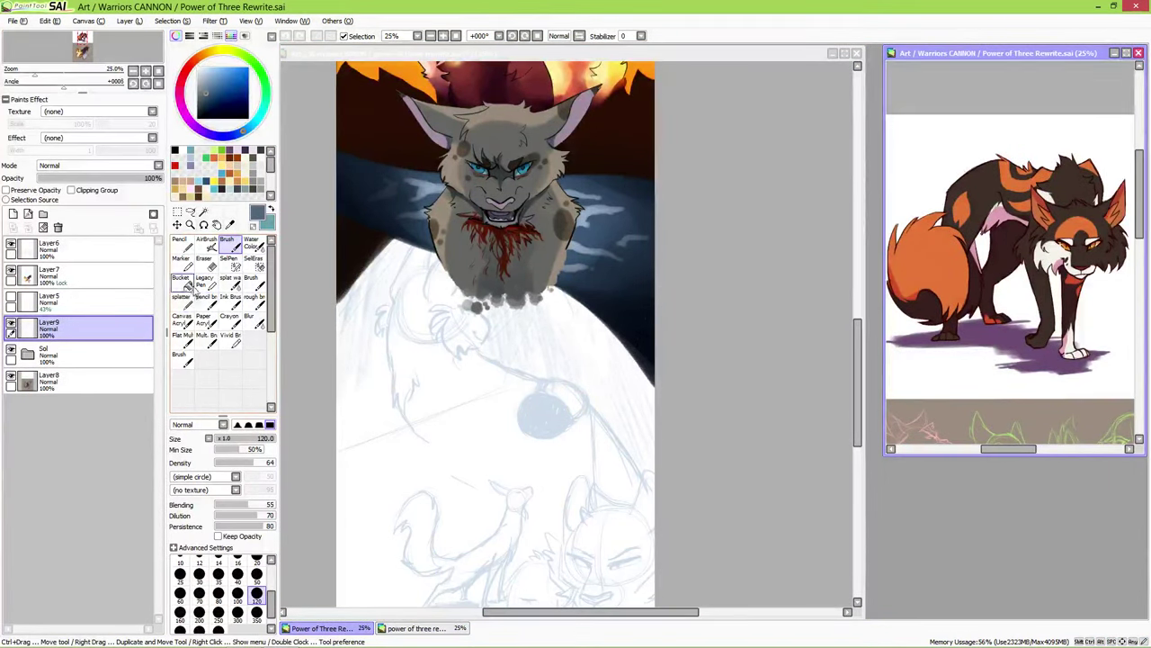
{"action": "left_click", "coordinate": [271, 210]}
{"action": "left_click", "coordinate": [414, 628]}
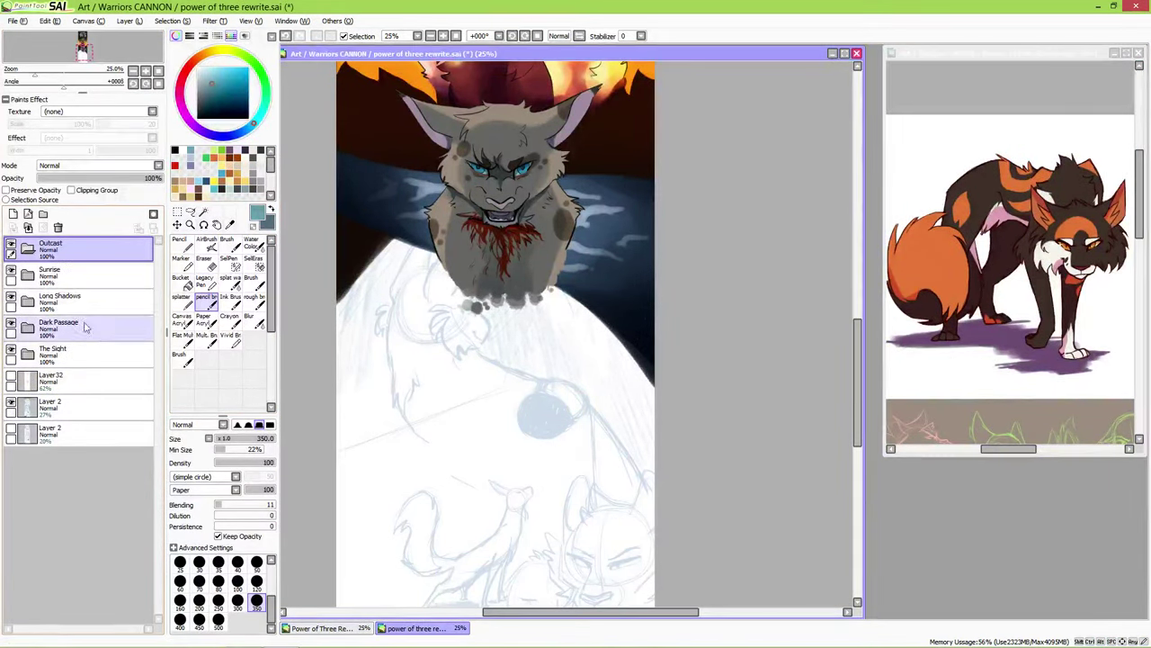
- Add a layer inside the Outcast folder and sketch the large cat's round head in teal at brush size 16
{"action": "left_click", "coordinate": [81, 274]}
{"action": "key", "text": "bracketleft"}
{"action": "key", "text": "bracketleft"}
{"action": "key", "text": "bracketleft"}
{"action": "key", "text": "bracketleft"}
{"action": "key", "text": "bracketleft"}
{"action": "key", "text": "bracketleft"}
{"action": "key", "text": "bracketleft"}
{"action": "key", "text": "bracketleft"}
{"action": "key", "text": "bracketleft"}
{"action": "key", "text": "bracketleft"}
{"action": "key", "text": "bracketleft"}
{"action": "key", "text": "bracketleft"}
{"action": "key", "text": "bracketleft"}
{"action": "key", "text": "bracketleft"}
{"action": "key", "text": "bracketleft"}
{"action": "key", "text": "bracketleft"}
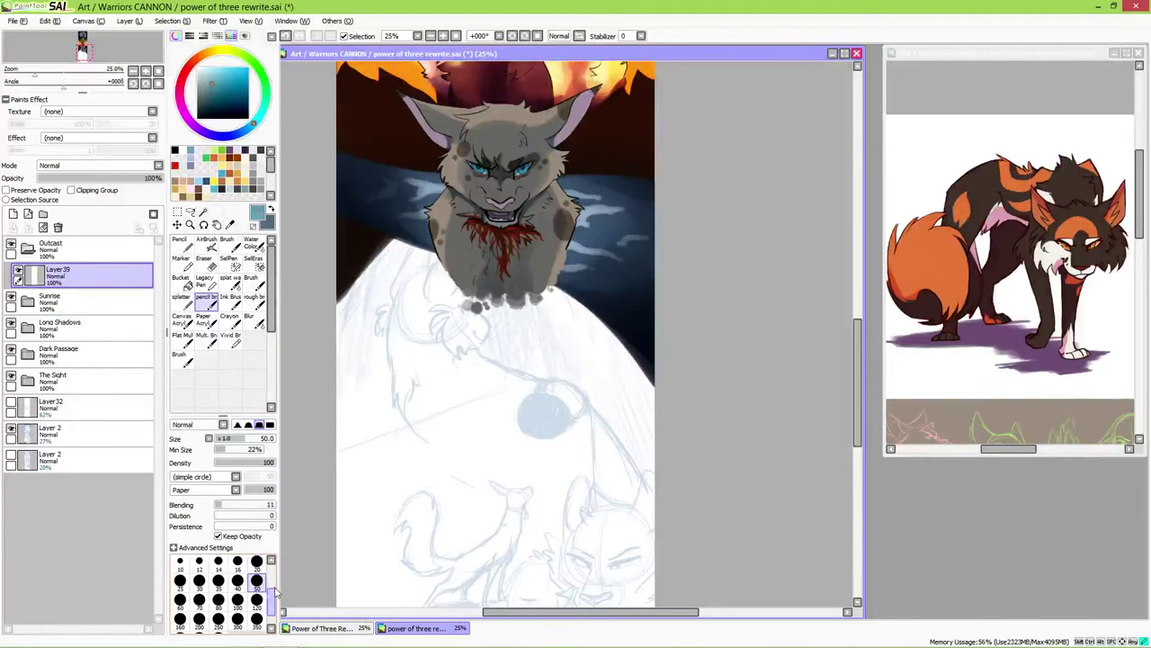
{"action": "mouse_move", "coordinate": [391, 333]}
{"action": "left_mouse_down"}
{"action": "mouse_move", "coordinate": [368, 306]}
{"action": "mouse_move", "coordinate": [394, 344]}
{"action": "left_mouse_up"}
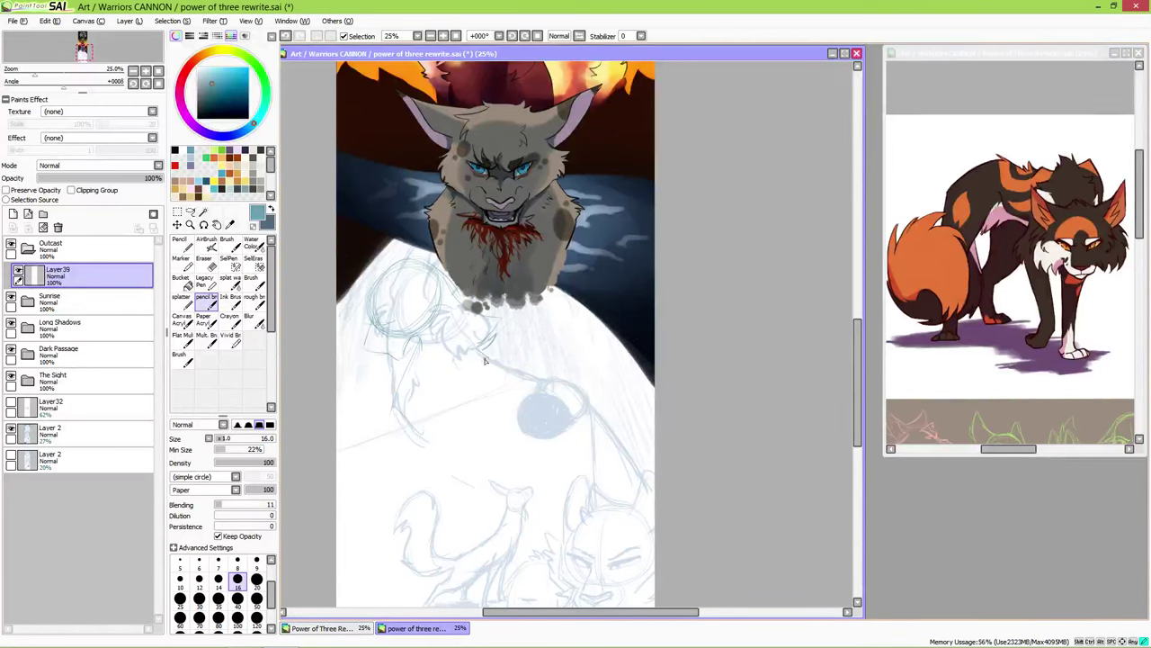
- Sketch the large cat's long arched back, belly line and bent hind leg in teal, following the faint rough
{"action": "mouse_move", "coordinate": [493, 364]}
{"action": "left_mouse_down"}
{"action": "mouse_move", "coordinate": [576, 396]}
{"action": "mouse_move", "coordinate": [634, 495]}
{"action": "left_mouse_up"}
{"action": "mouse_move", "coordinate": [414, 337]}
{"action": "left_mouse_down"}
{"action": "mouse_move", "coordinate": [446, 454]}
{"action": "mouse_move", "coordinate": [572, 491]}
{"action": "left_mouse_up"}
{"action": "key", "text": "ctrl+z"}
{"action": "left_click_drag", "start_coordinate": [457, 458], "coordinate": [497, 459]}
{"action": "left_click_drag", "start_coordinate": [532, 441], "coordinate": [552, 487]}
{"action": "left_click_drag", "start_coordinate": [498, 459], "coordinate": [550, 439]}
{"action": "mouse_move", "coordinate": [539, 481]}
{"action": "left_mouse_down"}
{"action": "mouse_move", "coordinate": [547, 524]}
{"action": "mouse_move", "coordinate": [561, 362]}
{"action": "left_mouse_up"}
{"action": "left_click_drag", "start_coordinate": [569, 310], "coordinate": [523, 419]}
{"action": "left_click_drag", "start_coordinate": [666, 322], "coordinate": [652, 394]}
{"action": "left_click_drag", "start_coordinate": [662, 275], "coordinate": [628, 392]}
- Sketch the large cat's pointed ear, eye and muzzle on the round head
{"action": "left_click_drag", "start_coordinate": [396, 164], "coordinate": [419, 142]}
{"action": "mouse_move", "coordinate": [415, 113]}
{"action": "left_mouse_down"}
{"action": "mouse_move", "coordinate": [399, 261]}
{"action": "mouse_move", "coordinate": [376, 306]}
{"action": "mouse_move", "coordinate": [388, 284]}
{"action": "left_mouse_up"}
{"action": "key", "text": "ctrl+z"}
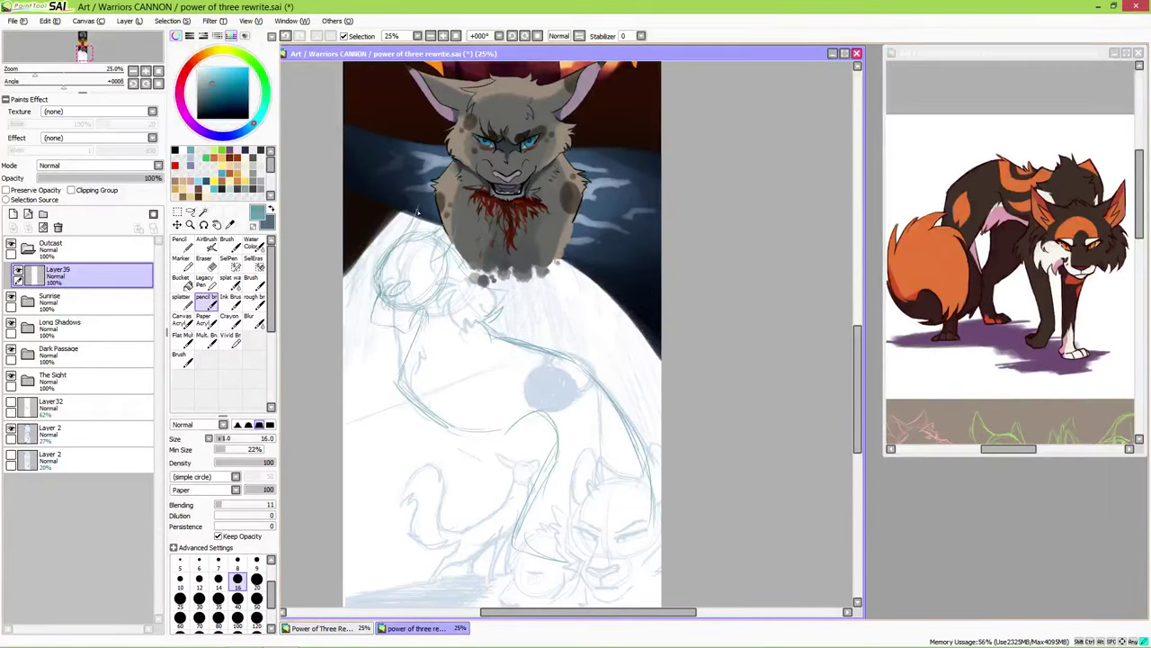
{"action": "left_click_drag", "start_coordinate": [410, 201], "coordinate": [441, 238]}
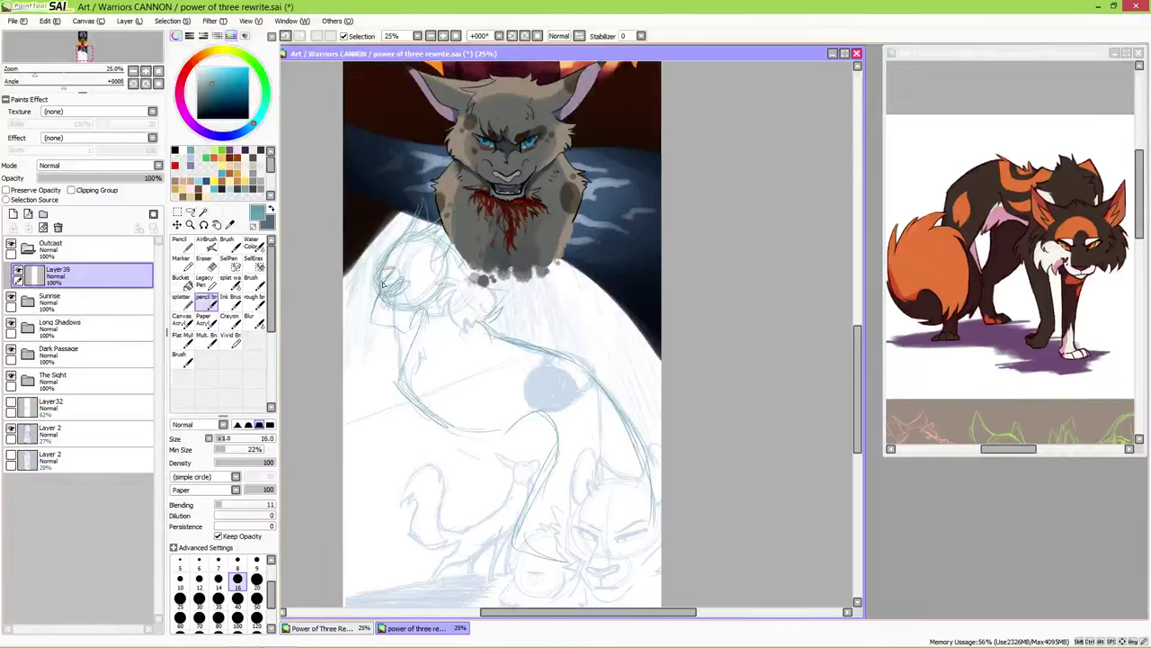
{"action": "left_click_drag", "start_coordinate": [382, 270], "coordinate": [403, 324]}
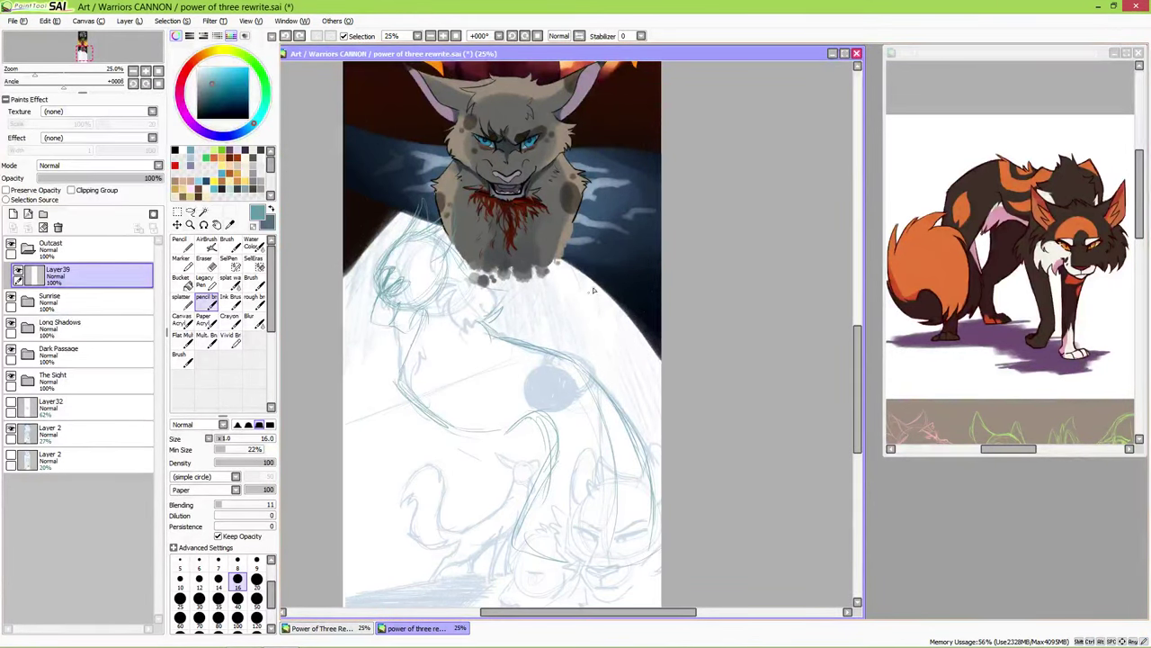
- Sketch a small circle at the hill's edge, then the large cat's raised, clawed forepaw and its forelegs
{"action": "mouse_move", "coordinate": [557, 271]}
{"action": "left_mouse_down"}
{"action": "mouse_move", "coordinate": [576, 262]}
{"action": "mouse_move", "coordinate": [604, 274]}
{"action": "mouse_move", "coordinate": [586, 286]}
{"action": "left_mouse_up"}
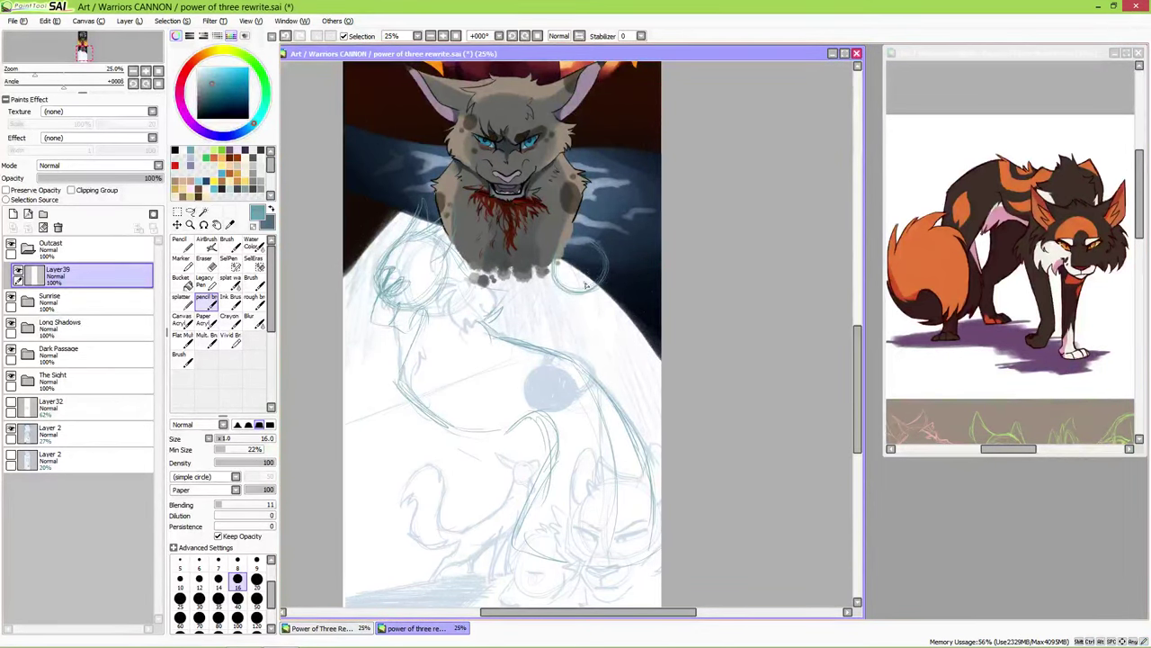
{"action": "left_click_drag", "start_coordinate": [363, 344], "coordinate": [369, 358]}
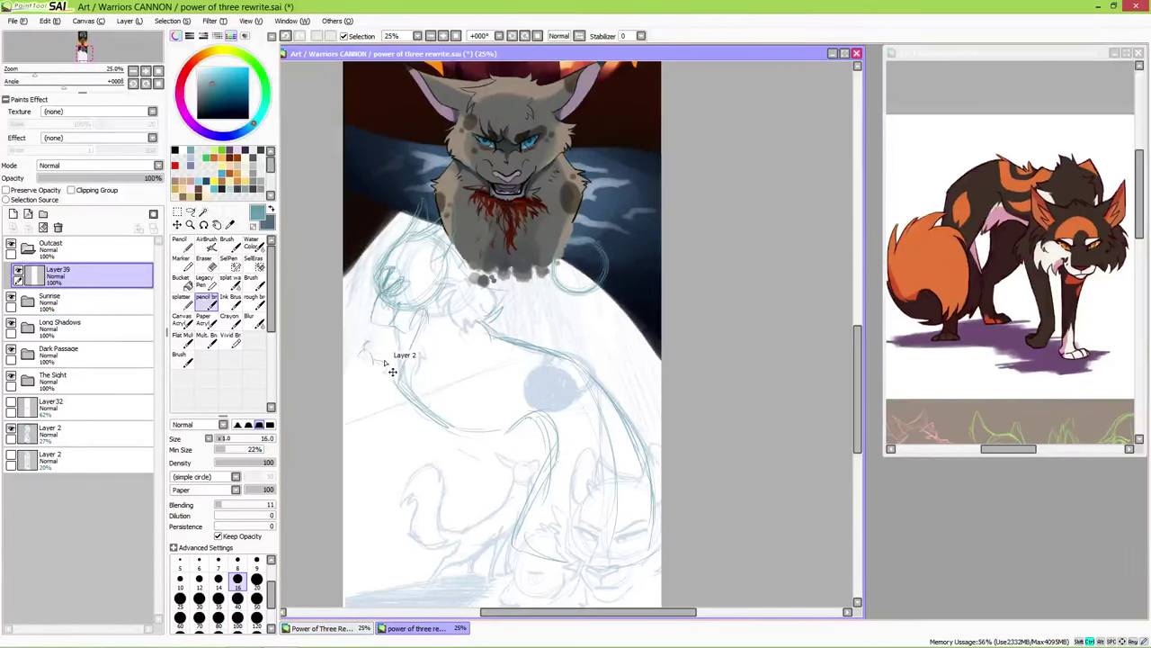
{"action": "left_click_drag", "start_coordinate": [375, 349], "coordinate": [386, 354]}
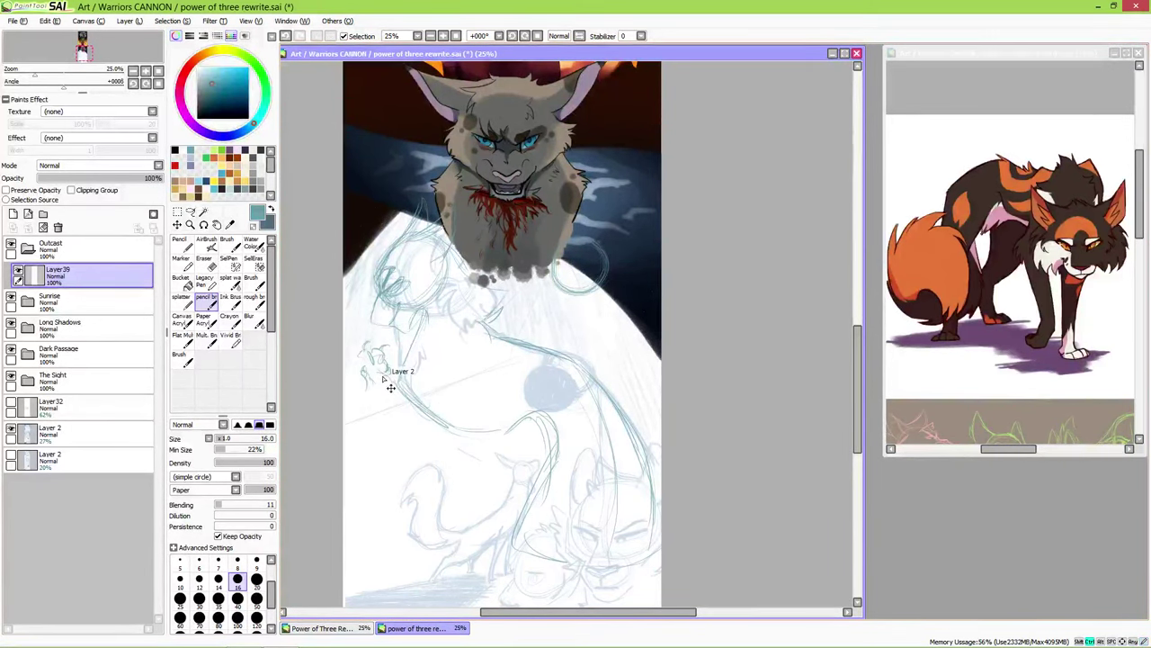
{"action": "mouse_move", "coordinate": [363, 360]}
{"action": "left_mouse_down"}
{"action": "mouse_move", "coordinate": [357, 369]}
{"action": "mouse_move", "coordinate": [387, 383]}
{"action": "mouse_move", "coordinate": [384, 406]}
{"action": "left_mouse_up"}
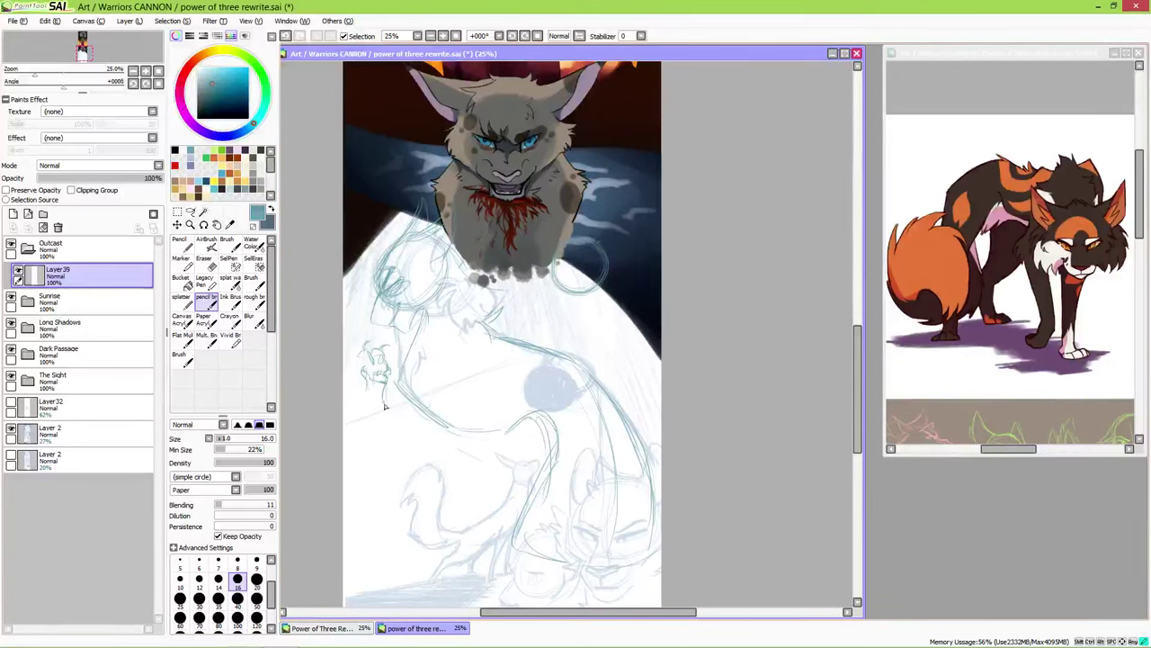
{"action": "left_click_drag", "start_coordinate": [467, 406], "coordinate": [455, 448]}
{"action": "mouse_move", "coordinate": [365, 416]}
{"action": "left_mouse_down"}
{"action": "mouse_move", "coordinate": [434, 459]}
{"action": "mouse_move", "coordinate": [437, 478]}
{"action": "mouse_move", "coordinate": [420, 419]}
{"action": "left_mouse_up"}
{"action": "mouse_move", "coordinate": [406, 408]}
{"action": "left_mouse_down"}
{"action": "mouse_move", "coordinate": [399, 378]}
{"action": "mouse_move", "coordinate": [406, 414]}
{"action": "left_mouse_up"}
{"action": "left_click_drag", "start_coordinate": [364, 382], "coordinate": [368, 426]}
- Sketch the curved ground lines sweeping beneath the large cat to the canvas's lower edge
{"action": "left_click_drag", "start_coordinate": [381, 356], "coordinate": [337, 240]}
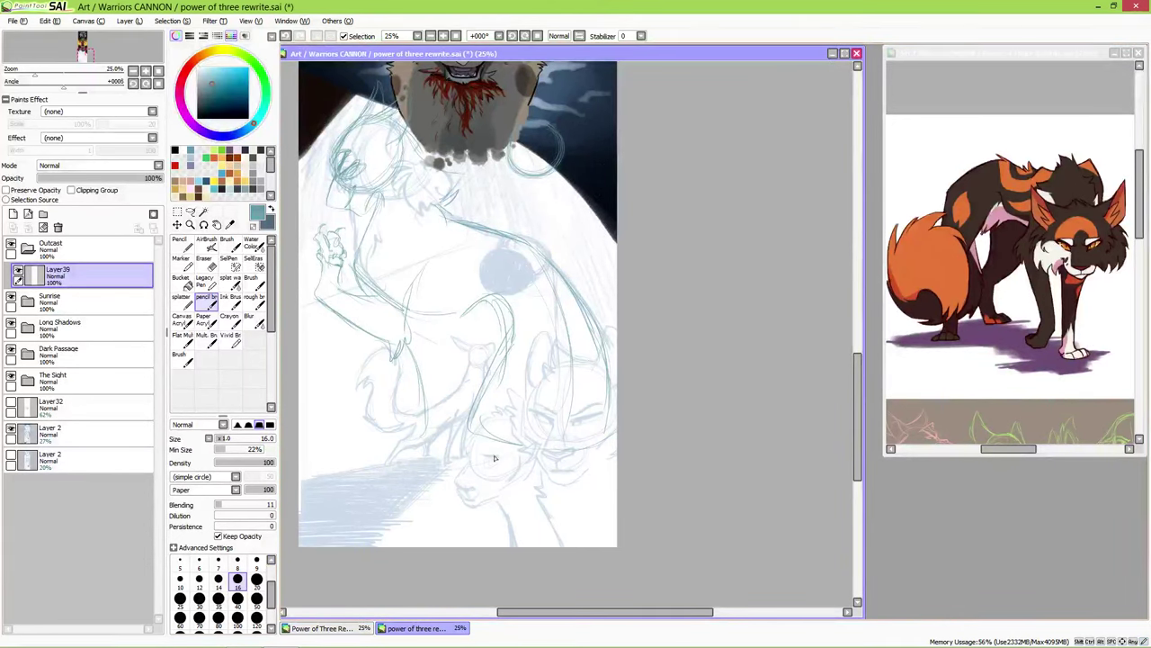
{"action": "left_click_drag", "start_coordinate": [341, 524], "coordinate": [414, 468]}
{"action": "left_click_drag", "start_coordinate": [630, 387], "coordinate": [403, 418]}
{"action": "mouse_move", "coordinate": [679, 399]}
{"action": "left_mouse_down"}
{"action": "mouse_move", "coordinate": [510, 488]}
{"action": "mouse_move", "coordinate": [552, 463]}
{"action": "left_mouse_up"}
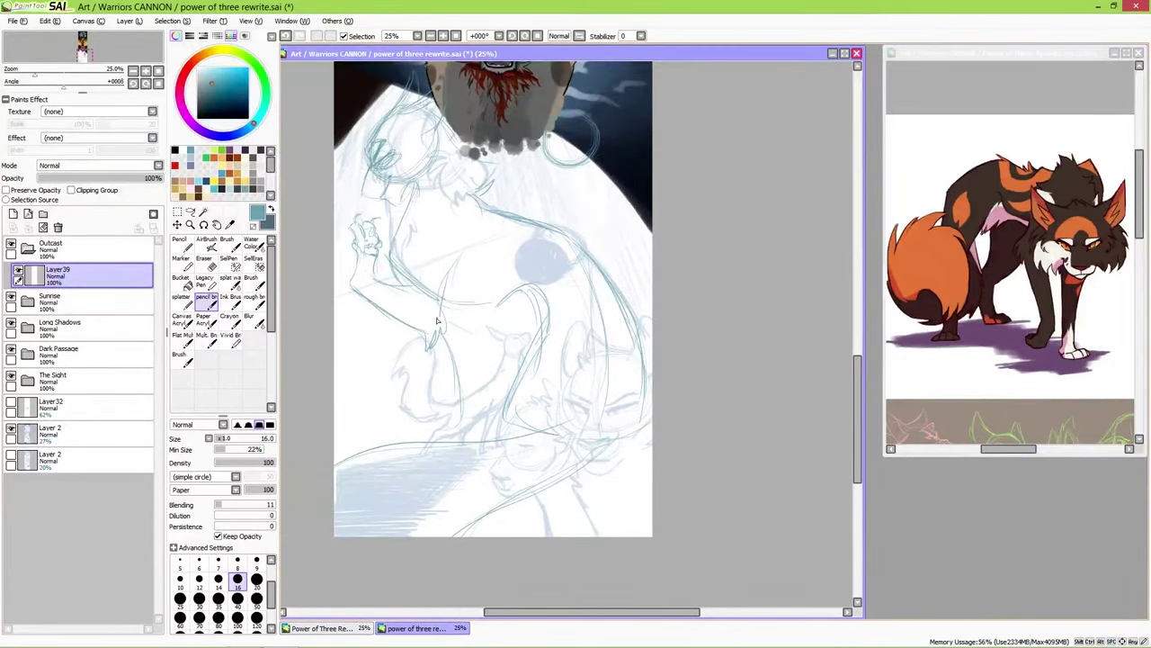
- Sketch the small cat under the large one's belly, with a round head, slanted body, curled tail and legs
{"action": "mouse_move", "coordinate": [490, 311]}
{"action": "left_mouse_down"}
{"action": "mouse_move", "coordinate": [468, 334]}
{"action": "mouse_move", "coordinate": [500, 317]}
{"action": "mouse_move", "coordinate": [508, 326]}
{"action": "mouse_move", "coordinate": [478, 332]}
{"action": "mouse_move", "coordinate": [453, 358]}
{"action": "left_mouse_up"}
{"action": "key", "text": "ctrl+z"}
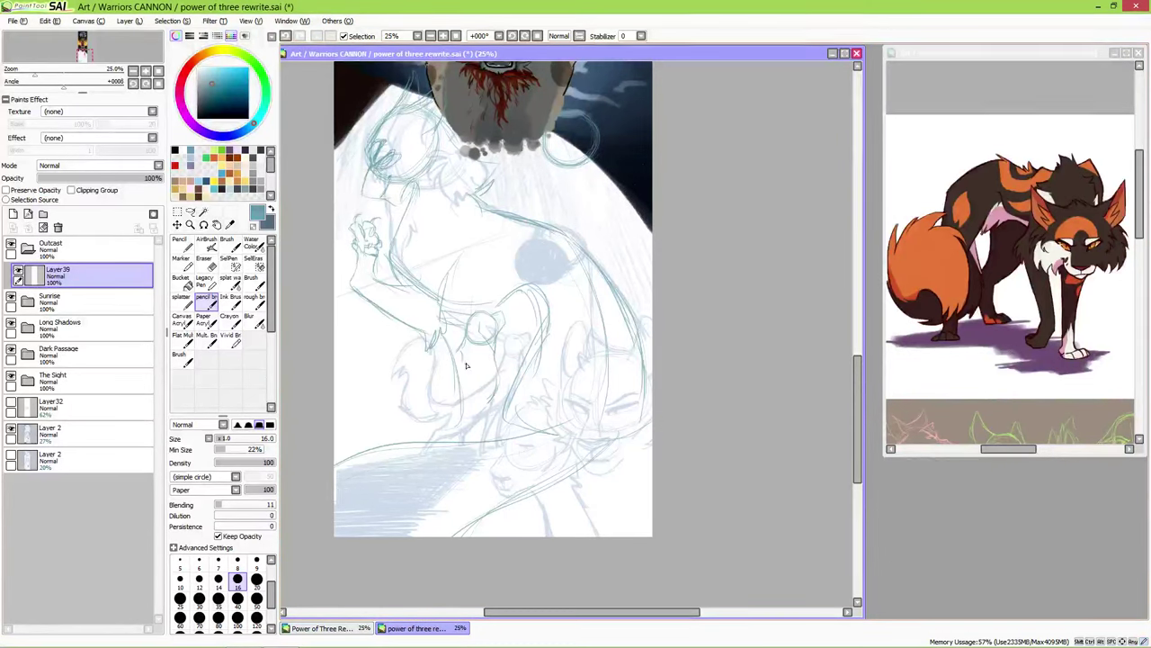
{"action": "mouse_move", "coordinate": [396, 405]}
{"action": "left_mouse_down"}
{"action": "mouse_move", "coordinate": [360, 356]}
{"action": "mouse_move", "coordinate": [410, 404]}
{"action": "left_mouse_up"}
{"action": "left_click_drag", "start_coordinate": [338, 374], "coordinate": [421, 426]}
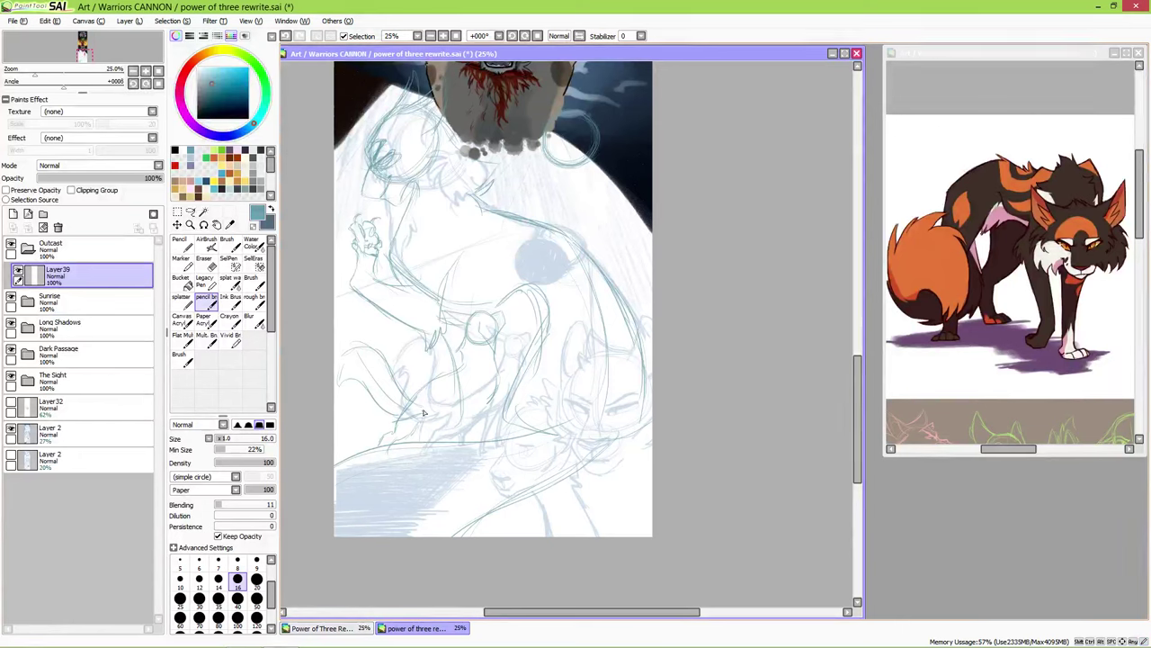
{"action": "left_click_drag", "start_coordinate": [480, 452], "coordinate": [477, 418]}
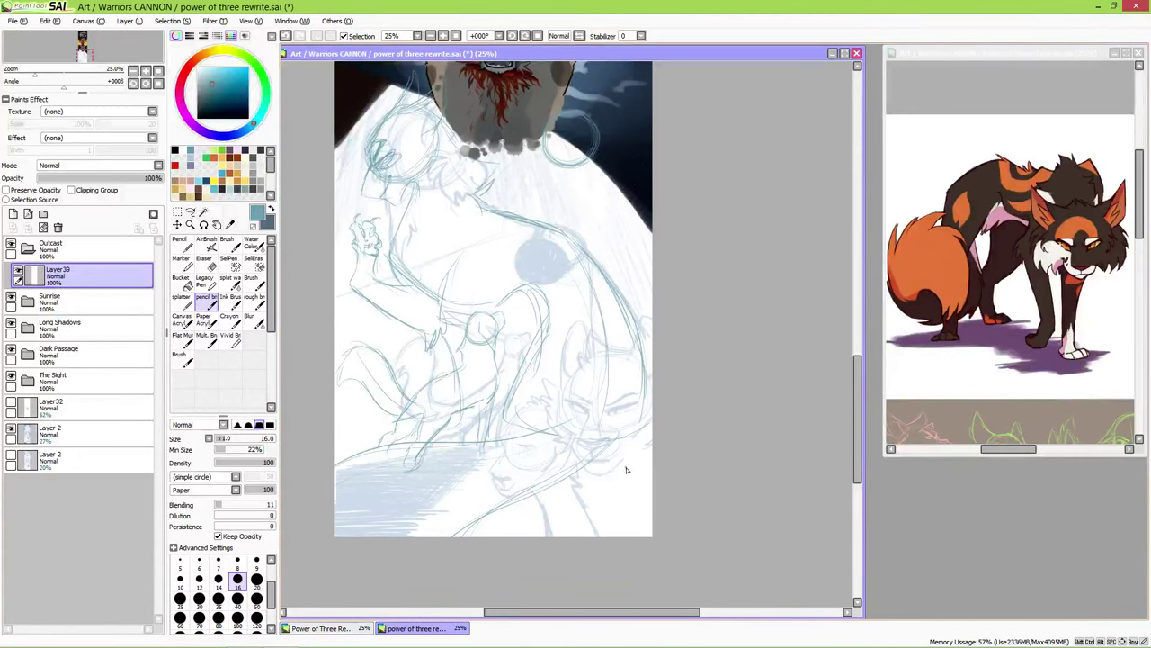
- Sketch two large overlapping head circles for the foreground cats in the canvas's lower right corner
{"action": "mouse_move", "coordinate": [529, 407]}
{"action": "left_mouse_down"}
{"action": "mouse_move", "coordinate": [538, 370]}
{"action": "mouse_move", "coordinate": [499, 454]}
{"action": "mouse_move", "coordinate": [491, 423]}
{"action": "left_mouse_up"}
{"action": "mouse_move", "coordinate": [468, 464]}
{"action": "left_mouse_down"}
{"action": "mouse_move", "coordinate": [500, 493]}
{"action": "mouse_move", "coordinate": [517, 436]}
{"action": "left_mouse_up"}
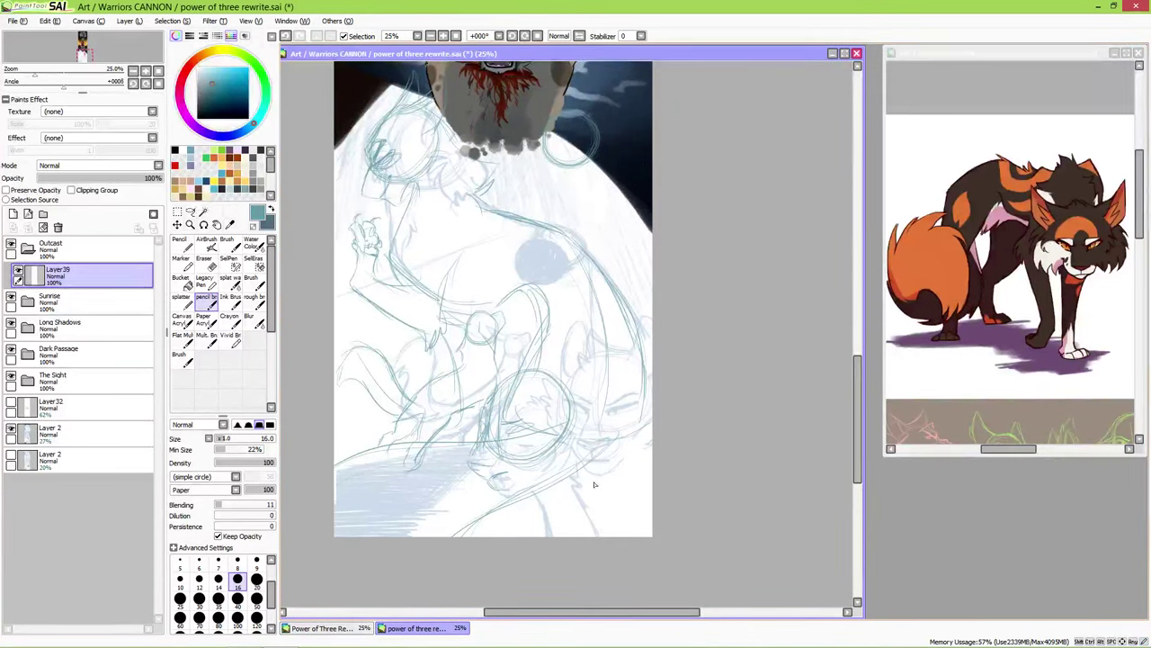
{"action": "mouse_move", "coordinate": [631, 441]}
{"action": "left_mouse_down"}
{"action": "mouse_move", "coordinate": [625, 493]}
{"action": "mouse_move", "coordinate": [621, 450]}
{"action": "left_mouse_up"}
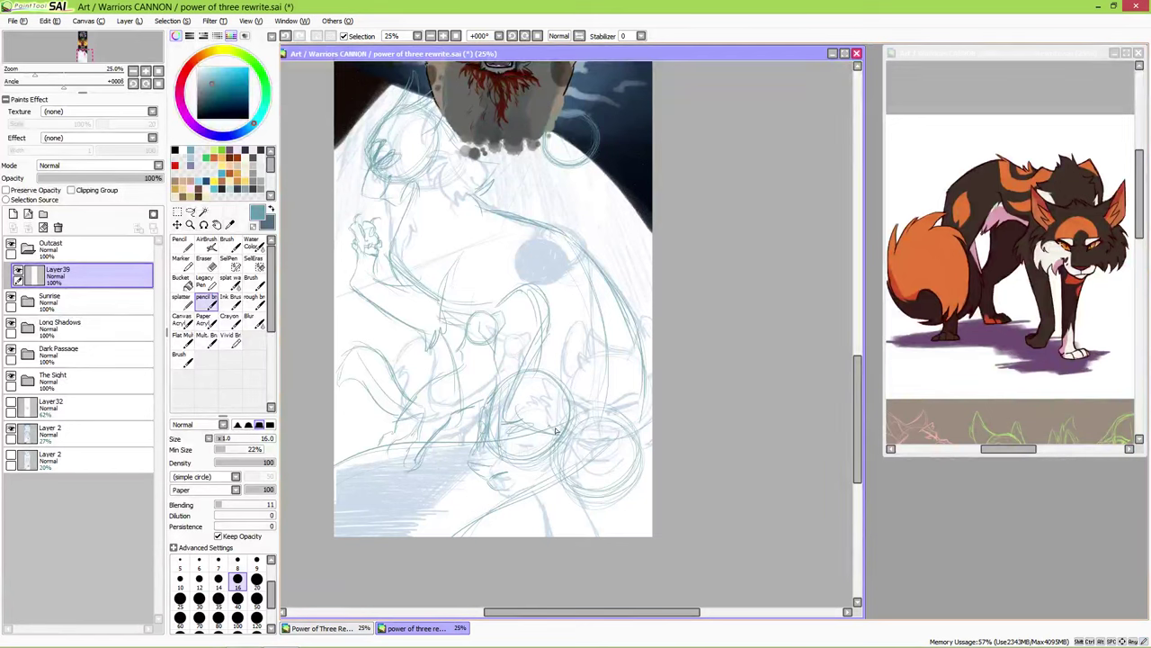
- Sketch tall ears, eyes and a muzzle on the rightmost foreground head, undoing the stray strokes
{"action": "left_click_drag", "start_coordinate": [555, 431], "coordinate": [589, 363]}
{"action": "mouse_move", "coordinate": [617, 413]}
{"action": "left_mouse_down"}
{"action": "mouse_move", "coordinate": [641, 448]}
{"action": "mouse_move", "coordinate": [619, 474]}
{"action": "mouse_move", "coordinate": [576, 479]}
{"action": "left_mouse_up"}
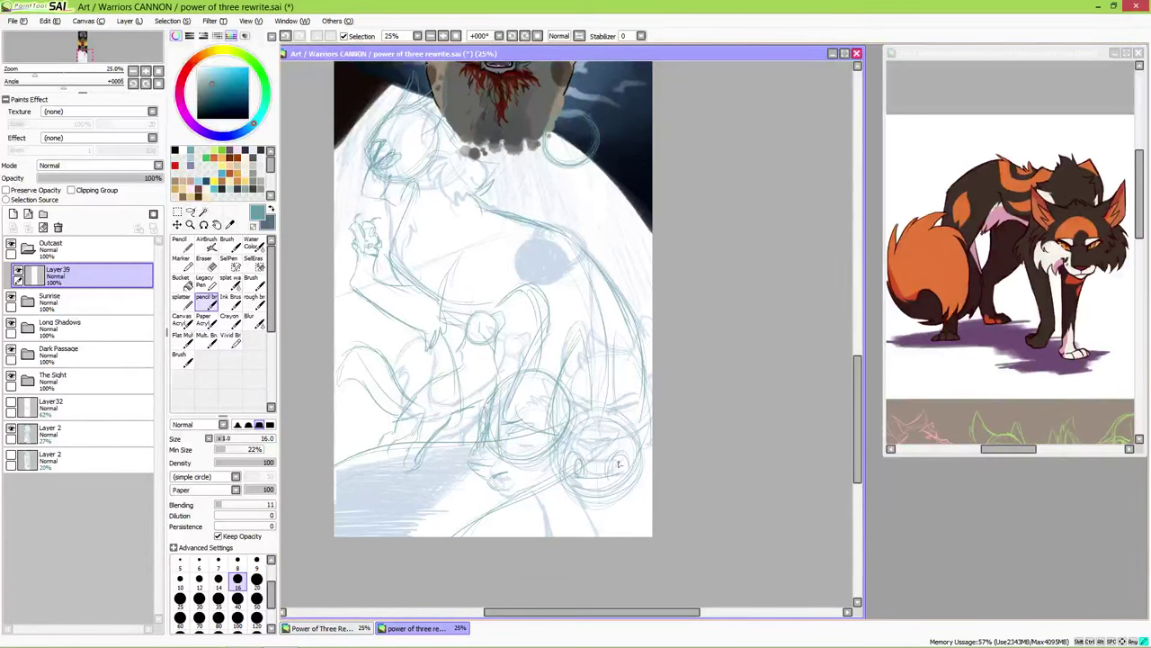
{"action": "key", "text": "ctrl+z"}
{"action": "key", "text": "ctrl+z"}
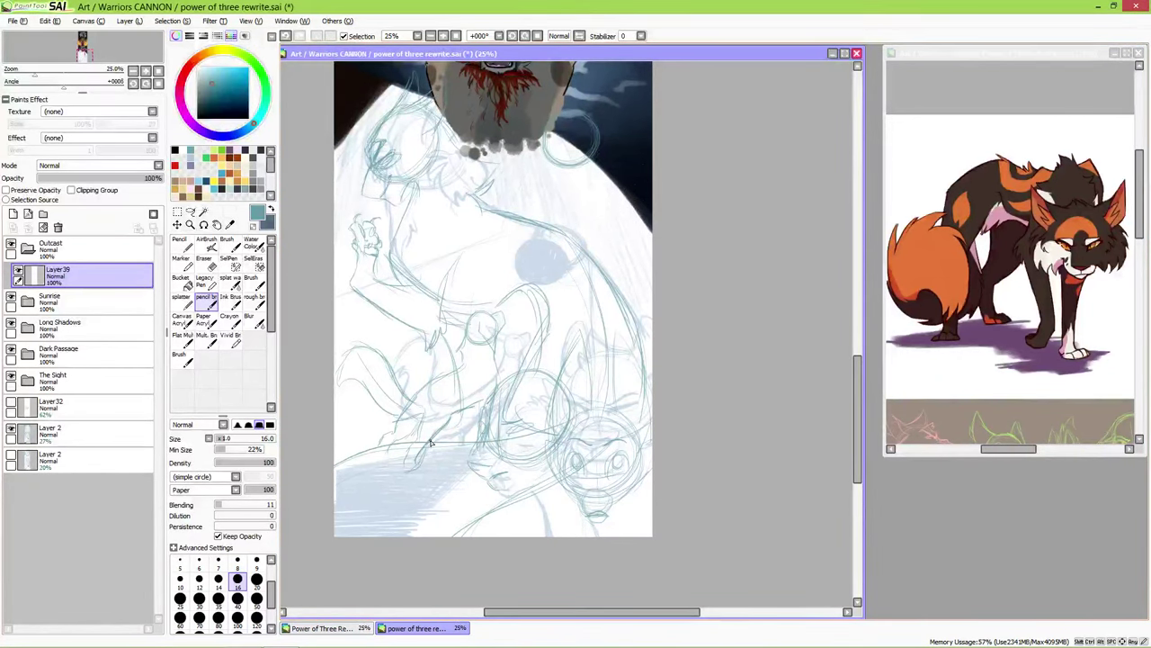
- Hide the old 27% rough sketch layer and add a new layer above the teal sketch in the Outcast folder
{"action": "left_click", "coordinate": [11, 432]}
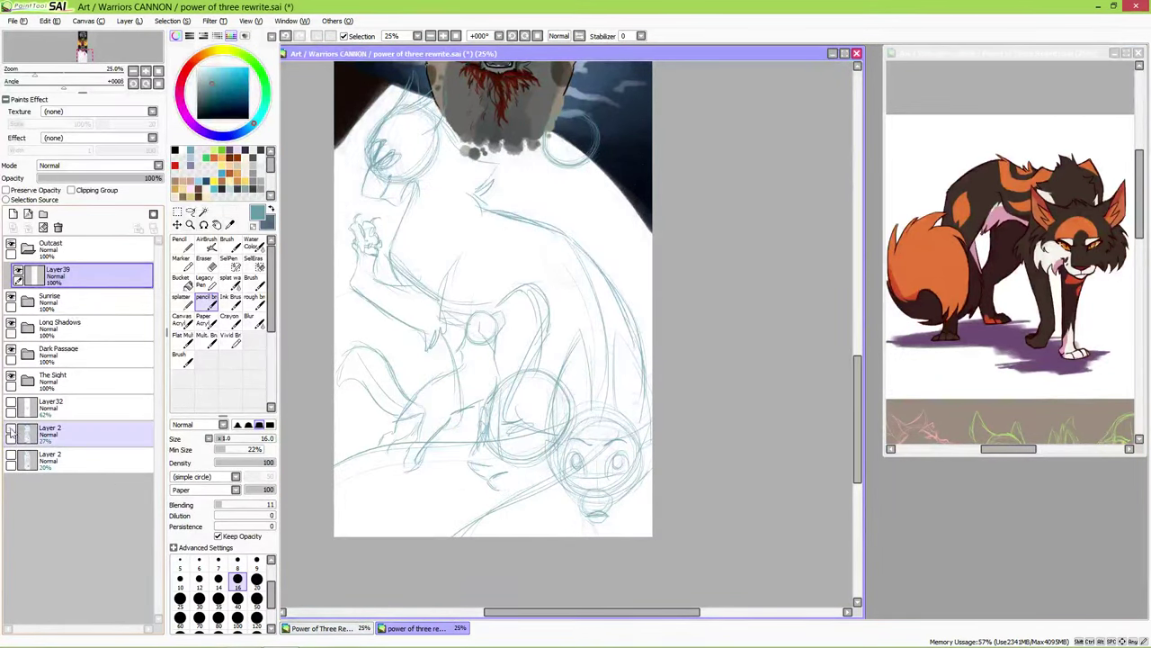
{"action": "scroll", "coordinate": [594, 359], "scroll_direction": "up", "scroll_amount": 3}
{"action": "left_click", "coordinate": [12, 213]}
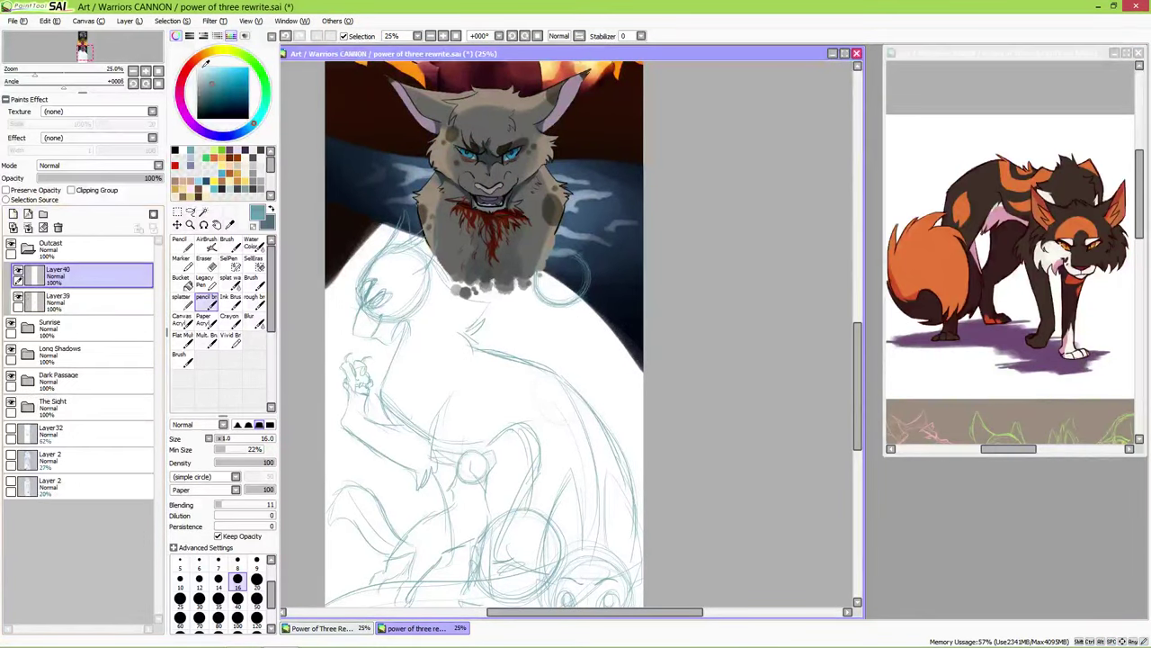
- Pick white, lower the teal sketch layer's opacity to 39%, and reselect the empty layer above it
{"action": "left_click", "coordinate": [198, 67]}
{"action": "left_click", "coordinate": [81, 300]}
{"action": "left_click", "coordinate": [86, 177]}
{"action": "left_click", "coordinate": [81, 275]}
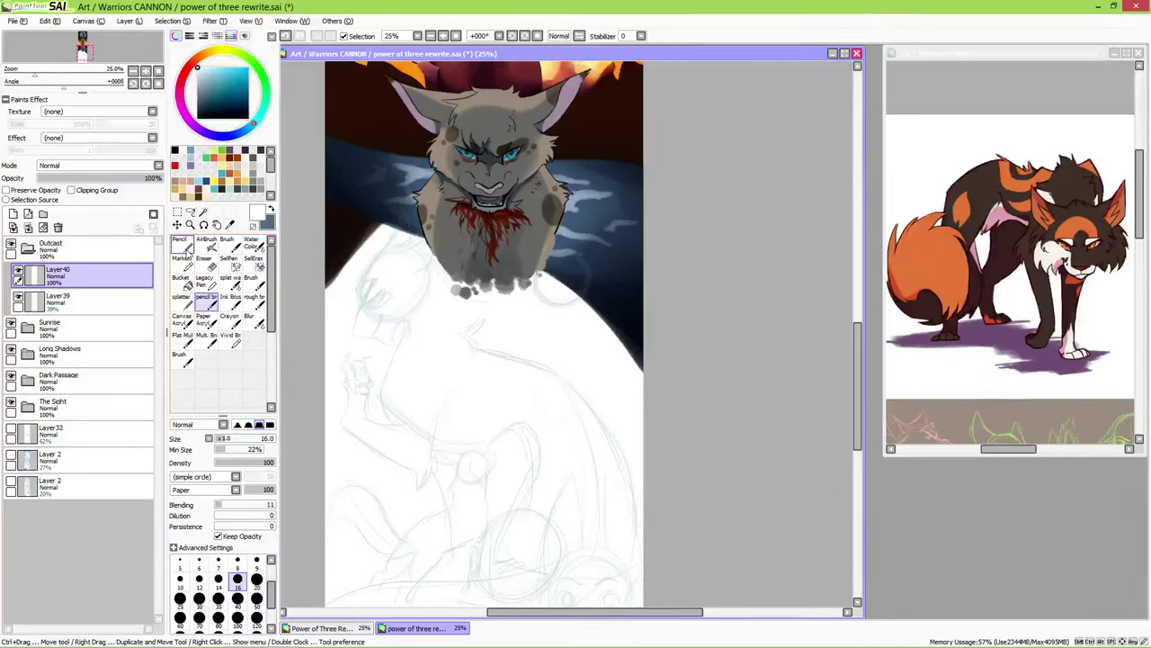
- Paint an eclipse beside the grey cat with the size 500 Pencil, placing a black disc inside a pale yellow rim
{"action": "left_click", "coordinate": [181, 251]}
{"action": "left_click", "coordinate": [560, 270]}
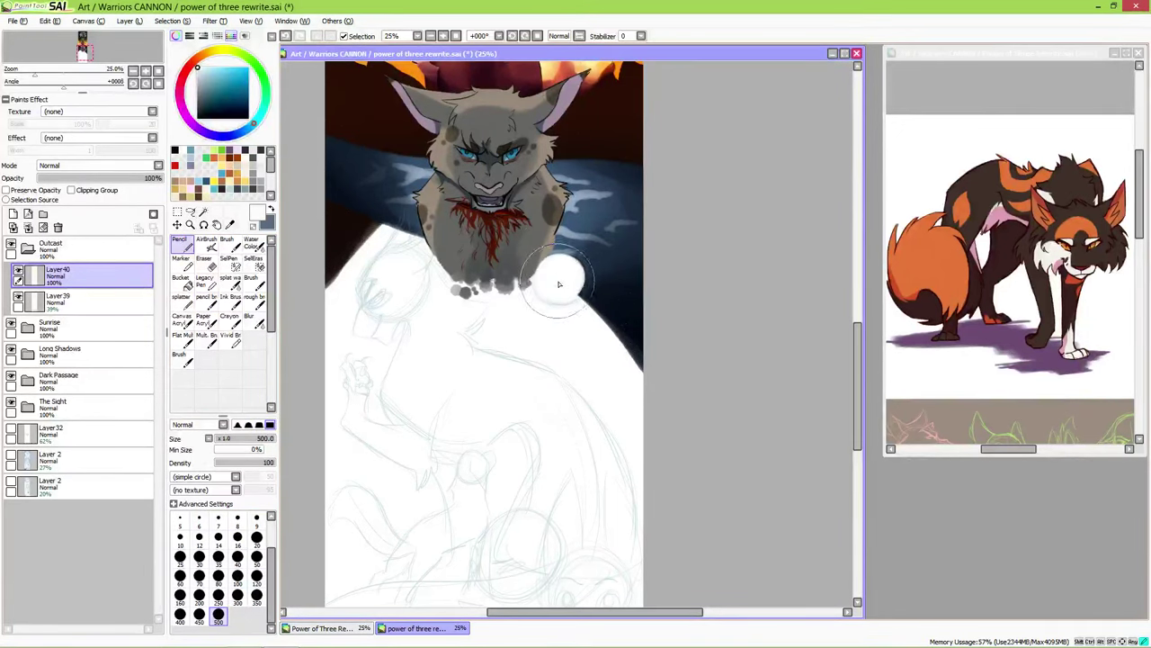
{"action": "left_click", "coordinate": [562, 279]}
{"action": "left_click", "coordinate": [560, 277]}
{"action": "left_click", "coordinate": [560, 277]}
{"action": "left_click", "coordinate": [560, 277]}
{"action": "left_click", "coordinate": [559, 277]}
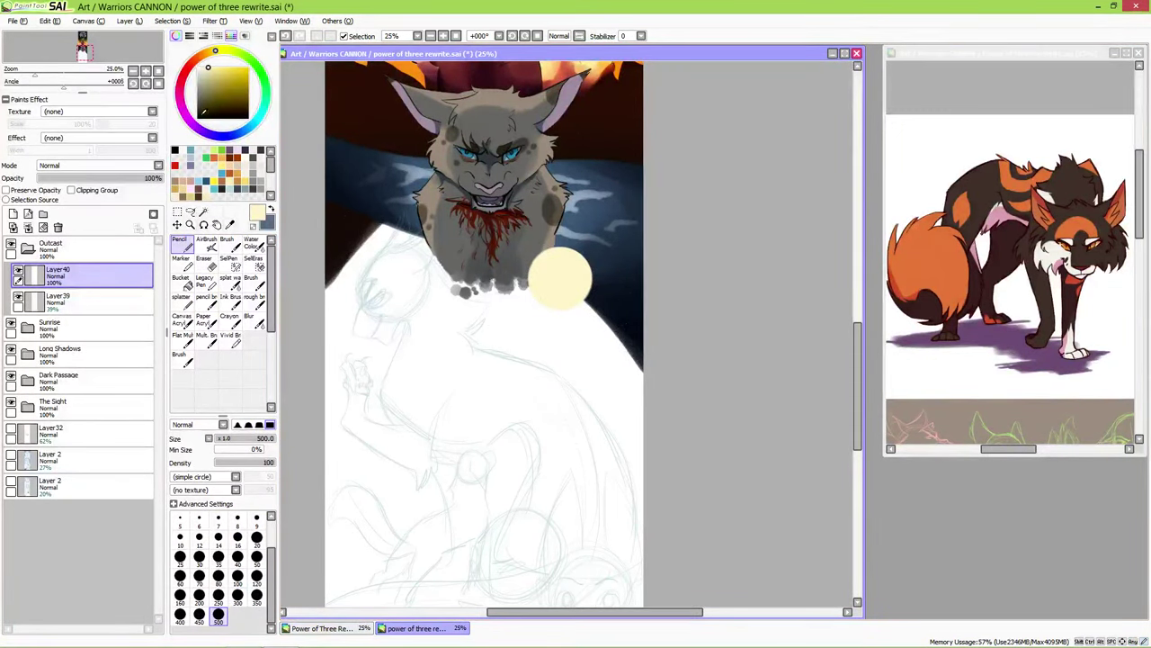
{"action": "left_click", "coordinate": [560, 277]}
{"action": "left_click", "coordinate": [559, 277]}
{"action": "left_click", "coordinate": [561, 279]}
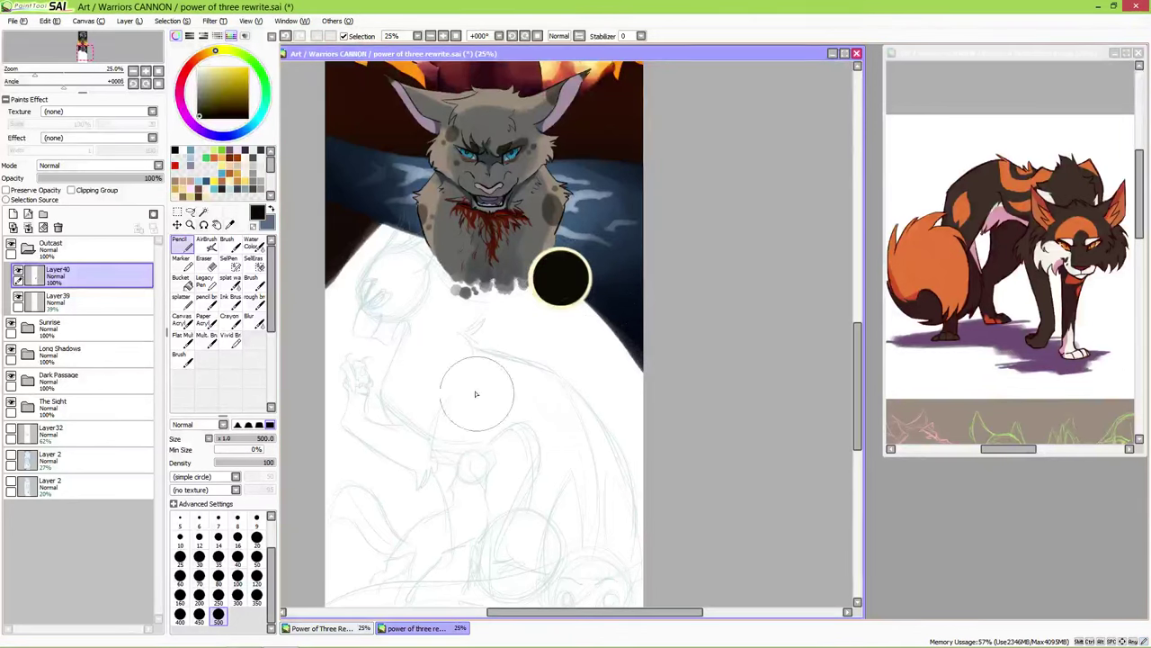
- Add a layer between the eclipse and sketch layers and ink the large cat's head tuft, forehead, brow and muzzle in black at size 20
{"action": "left_click", "coordinate": [13, 214]}
{"action": "left_click", "coordinate": [206, 296]}
{"action": "scroll", "coordinate": [355, 276], "scroll_direction": "up", "scroll_amount": 2}
{"action": "mouse_move", "coordinate": [390, 250]}
{"action": "left_mouse_down"}
{"action": "mouse_move", "coordinate": [419, 199]}
{"action": "mouse_move", "coordinate": [447, 213]}
{"action": "left_mouse_up"}
{"action": "key", "text": "]"}
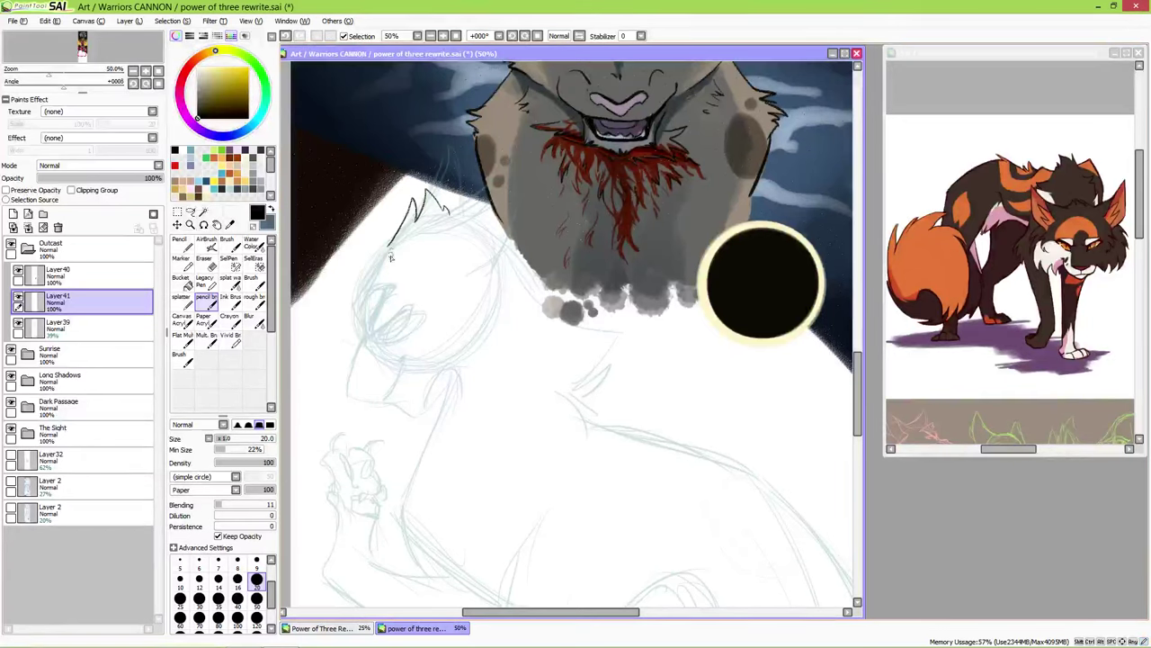
{"action": "mouse_move", "coordinate": [396, 238]}
{"action": "left_mouse_down"}
{"action": "mouse_move", "coordinate": [366, 328]}
{"action": "mouse_move", "coordinate": [390, 297]}
{"action": "mouse_move", "coordinate": [363, 331]}
{"action": "mouse_move", "coordinate": [360, 305]}
{"action": "mouse_move", "coordinate": [377, 331]}
{"action": "mouse_move", "coordinate": [387, 292]}
{"action": "left_mouse_up"}
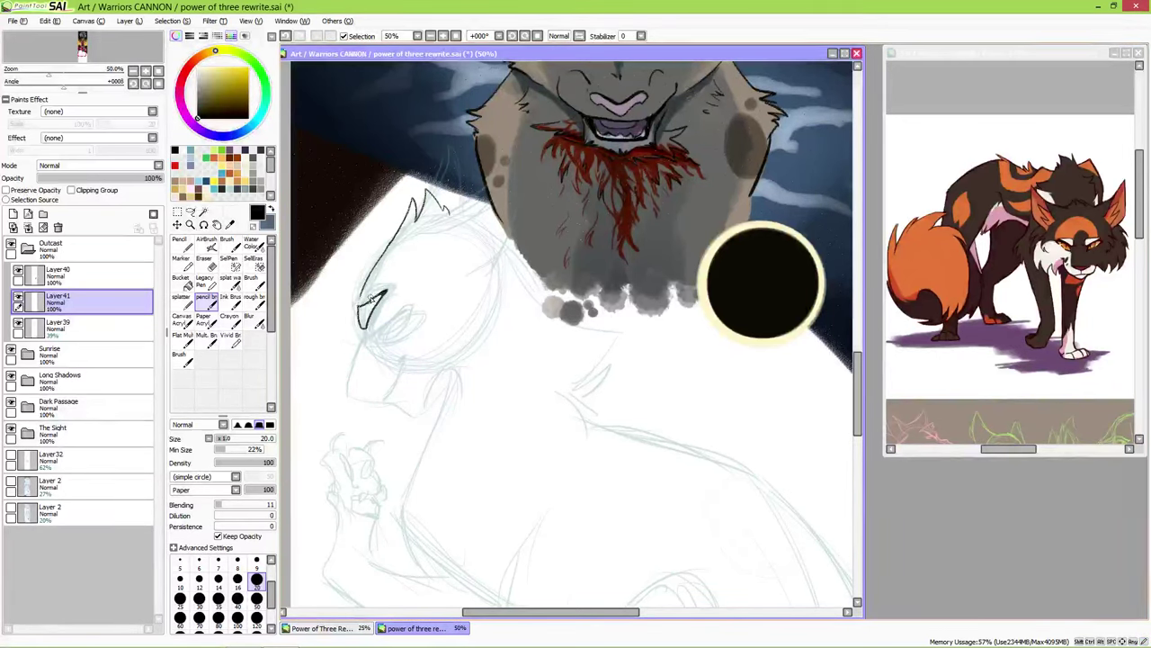
{"action": "mouse_move", "coordinate": [362, 331]}
{"action": "left_mouse_down"}
{"action": "mouse_move", "coordinate": [352, 380]}
{"action": "mouse_move", "coordinate": [377, 398]}
{"action": "left_mouse_up"}
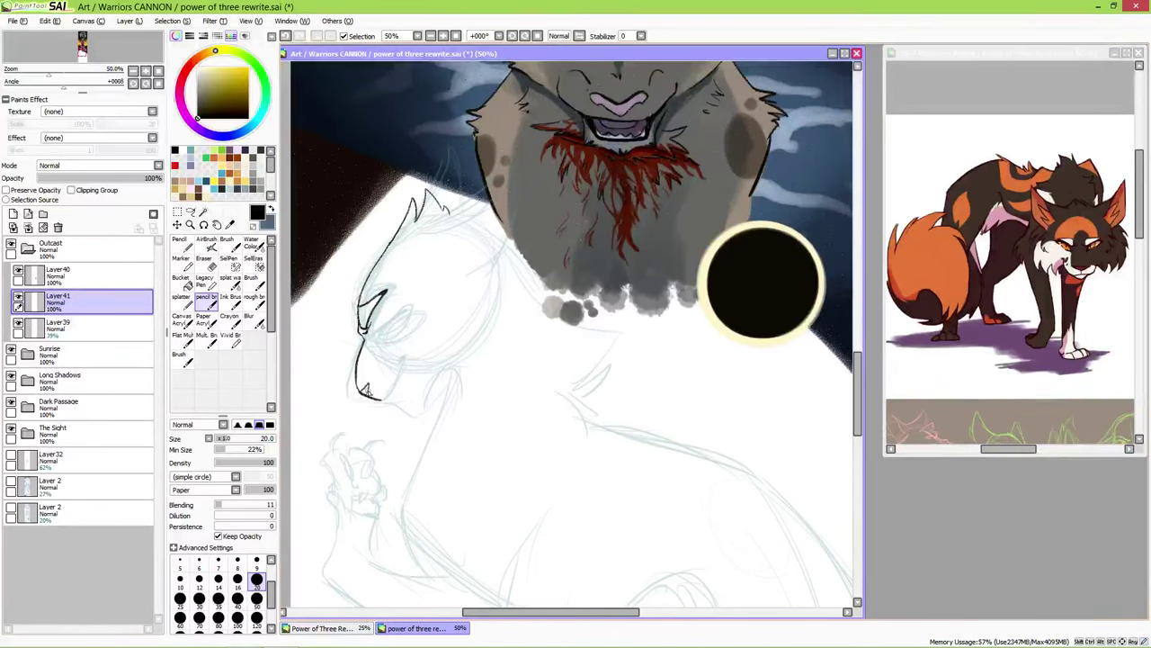
- Ink the large cat's narrowed eye and the back edge of its upper muzzle
{"action": "mouse_move", "coordinate": [381, 337]}
{"action": "left_mouse_down"}
{"action": "mouse_move", "coordinate": [401, 311]}
{"action": "mouse_move", "coordinate": [392, 333]}
{"action": "left_mouse_up"}
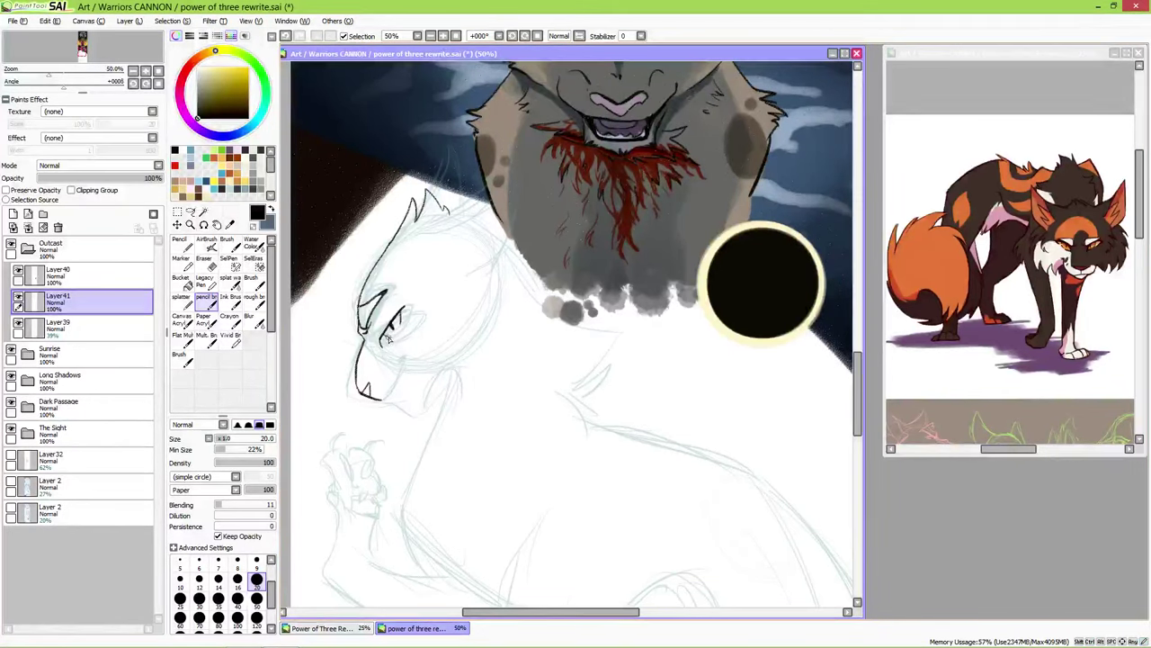
{"action": "key", "text": "e"}
{"action": "key", "text": "n"}
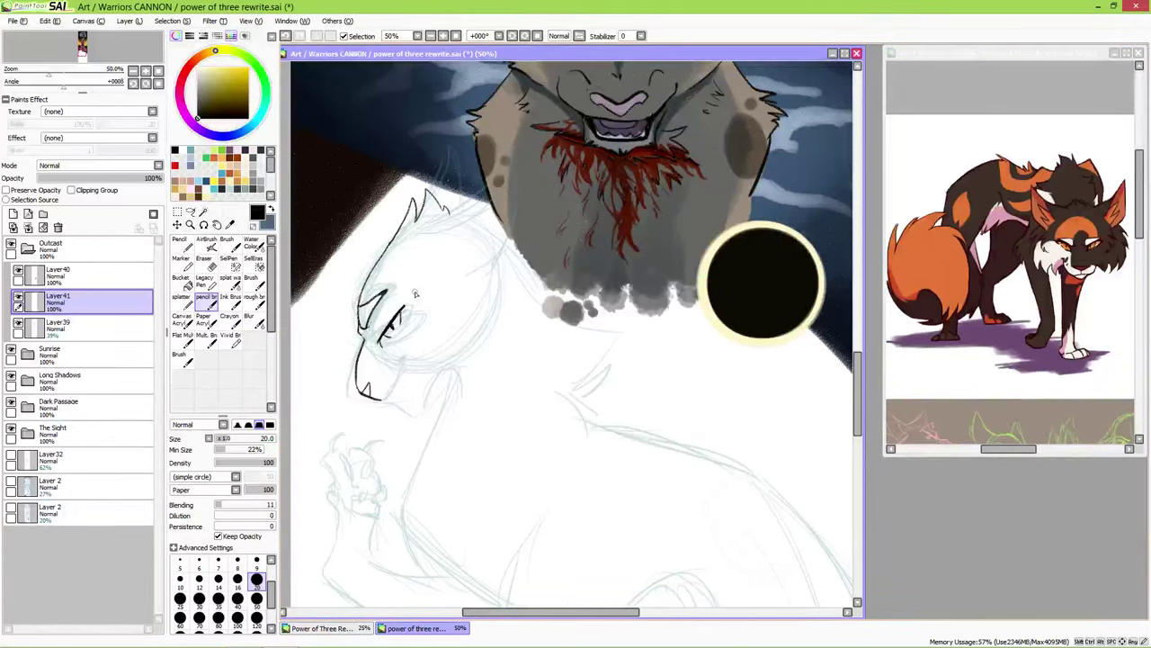
{"action": "left_click_drag", "start_coordinate": [404, 307], "coordinate": [400, 320]}
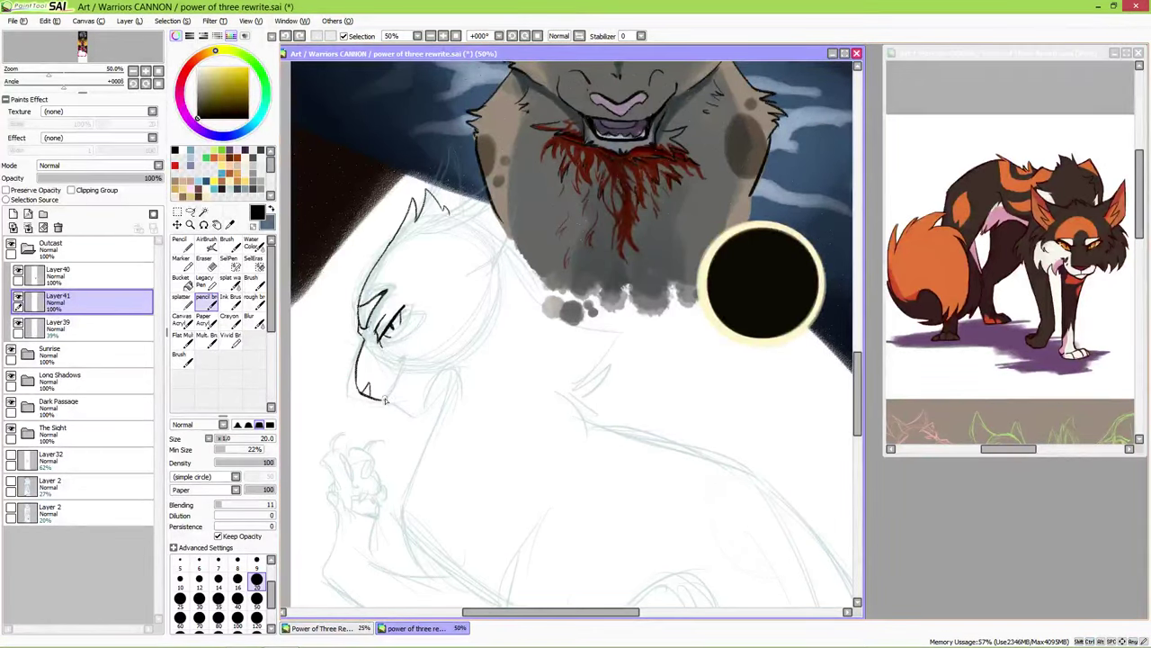
{"action": "left_click_drag", "start_coordinate": [385, 401], "coordinate": [400, 358]}
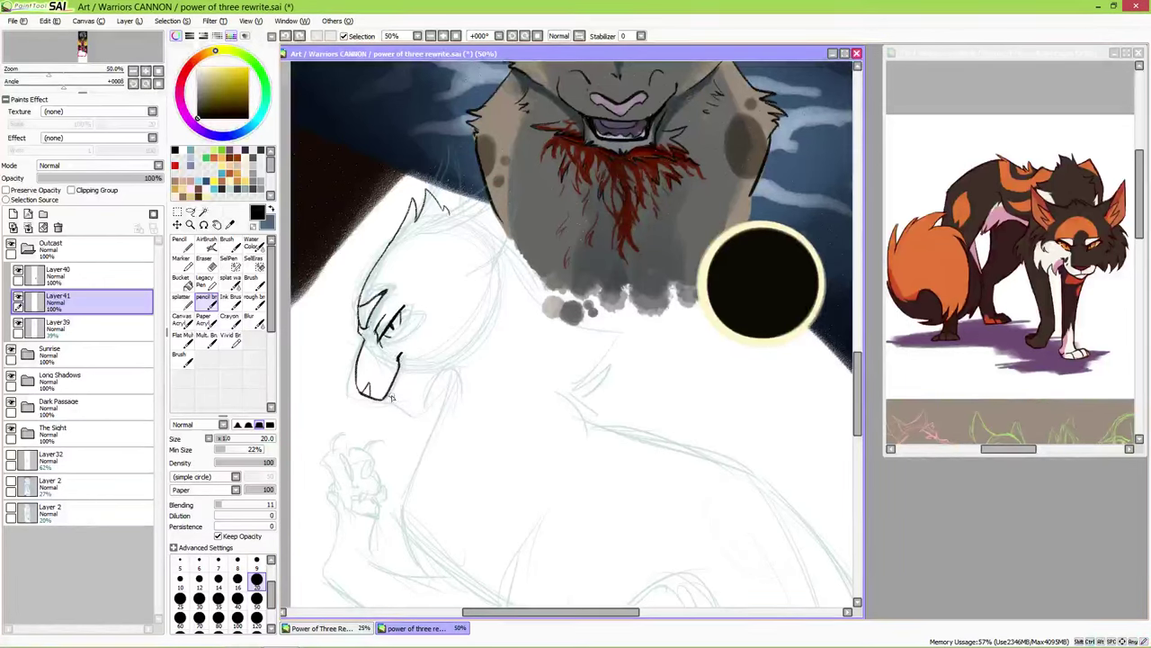
- Ink the fur marks on the side of the large cat's head and its jagged cheek fur, undoing the first strokes
{"action": "mouse_move", "coordinate": [428, 272]}
{"action": "left_mouse_down"}
{"action": "mouse_move", "coordinate": [464, 292]}
{"action": "mouse_move", "coordinate": [453, 316]}
{"action": "mouse_move", "coordinate": [453, 286]}
{"action": "left_mouse_up"}
{"action": "key", "text": "ctrl+z"}
{"action": "key", "text": "ctrl+z"}
{"action": "key", "text": "ctrl+z"}
{"action": "key", "text": "ctrl+z"}
{"action": "left_click_drag", "start_coordinate": [443, 297], "coordinate": [449, 323]}
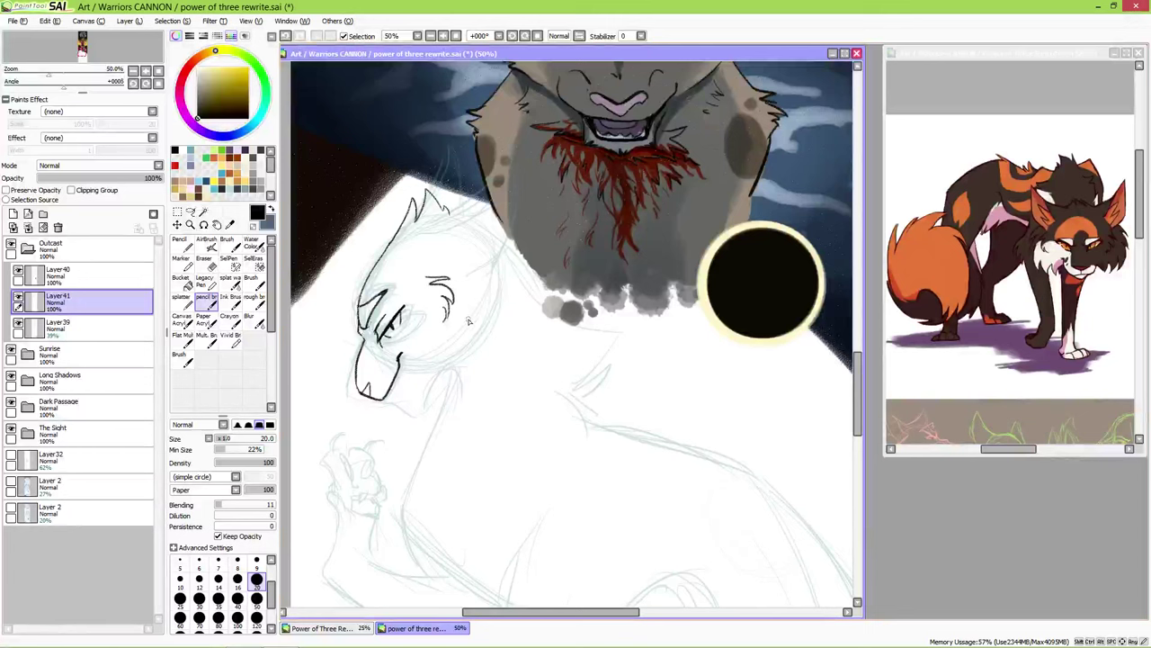
{"action": "mouse_move", "coordinate": [450, 268]}
{"action": "left_mouse_down"}
{"action": "mouse_move", "coordinate": [502, 295]}
{"action": "mouse_move", "coordinate": [494, 344]}
{"action": "mouse_move", "coordinate": [466, 382]}
{"action": "left_mouse_up"}
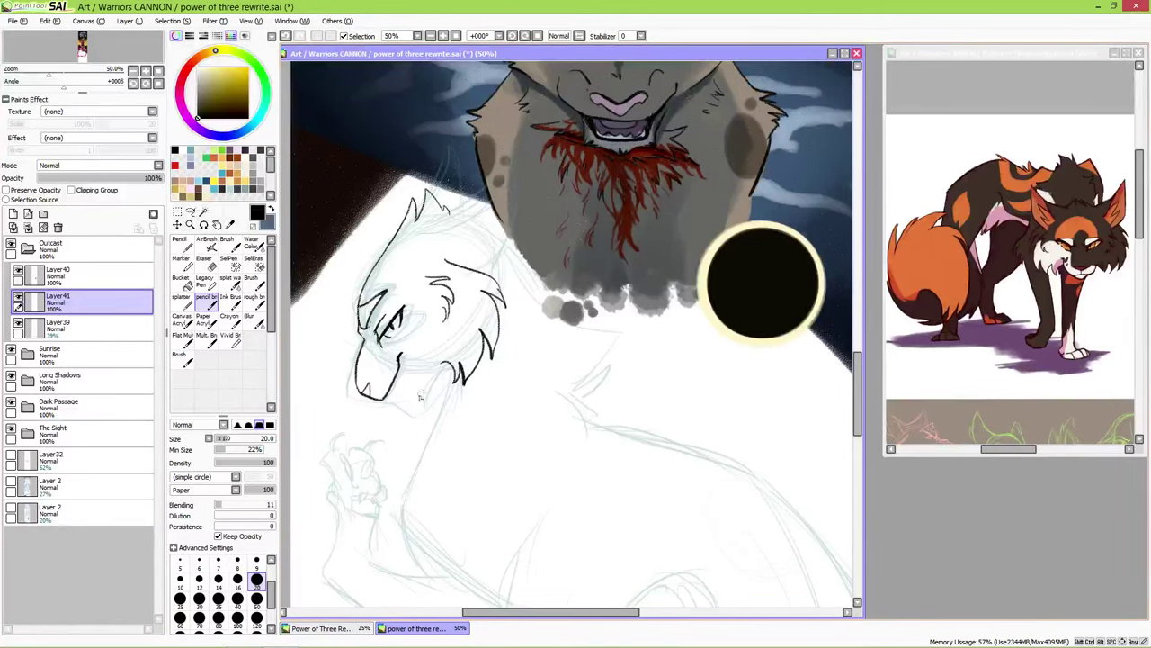
- Ink the large cat's lower jaw and its two pointed ears, erasing stray line ends
{"action": "mouse_move", "coordinate": [384, 403]}
{"action": "left_mouse_down"}
{"action": "mouse_move", "coordinate": [413, 400]}
{"action": "mouse_move", "coordinate": [437, 379]}
{"action": "mouse_move", "coordinate": [424, 373]}
{"action": "mouse_move", "coordinate": [453, 394]}
{"action": "left_mouse_up"}
{"action": "left_click_drag", "start_coordinate": [423, 143], "coordinate": [442, 212]}
{"action": "left_click_drag", "start_coordinate": [450, 272], "coordinate": [466, 225]}
{"action": "mouse_move", "coordinate": [452, 299]}
{"action": "left_mouse_down"}
{"action": "mouse_move", "coordinate": [514, 248]}
{"action": "mouse_move", "coordinate": [506, 344]}
{"action": "left_mouse_up"}
{"action": "key", "text": "e"}
{"action": "key", "text": "n"}
{"action": "left_click_drag", "start_coordinate": [518, 248], "coordinate": [476, 320]}
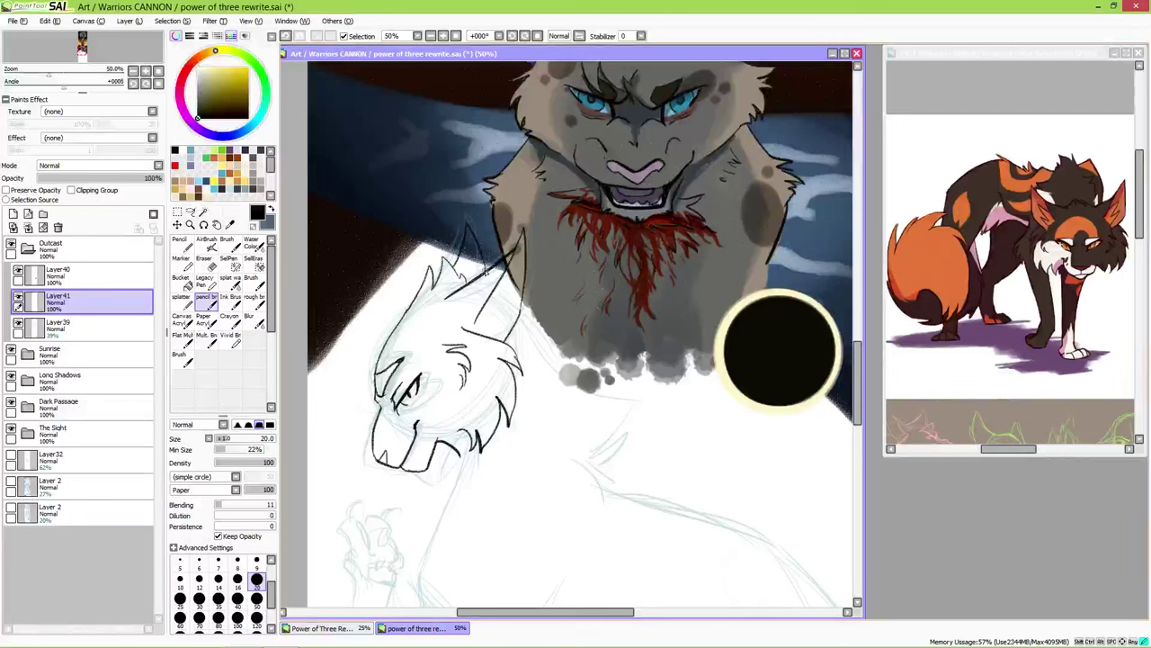
- Ink the large cat's throat and chest line, the spiky scruff behind its neck, and the shoulder line
{"action": "scroll", "coordinate": [444, 407], "scroll_direction": "down", "scroll_amount": 3}
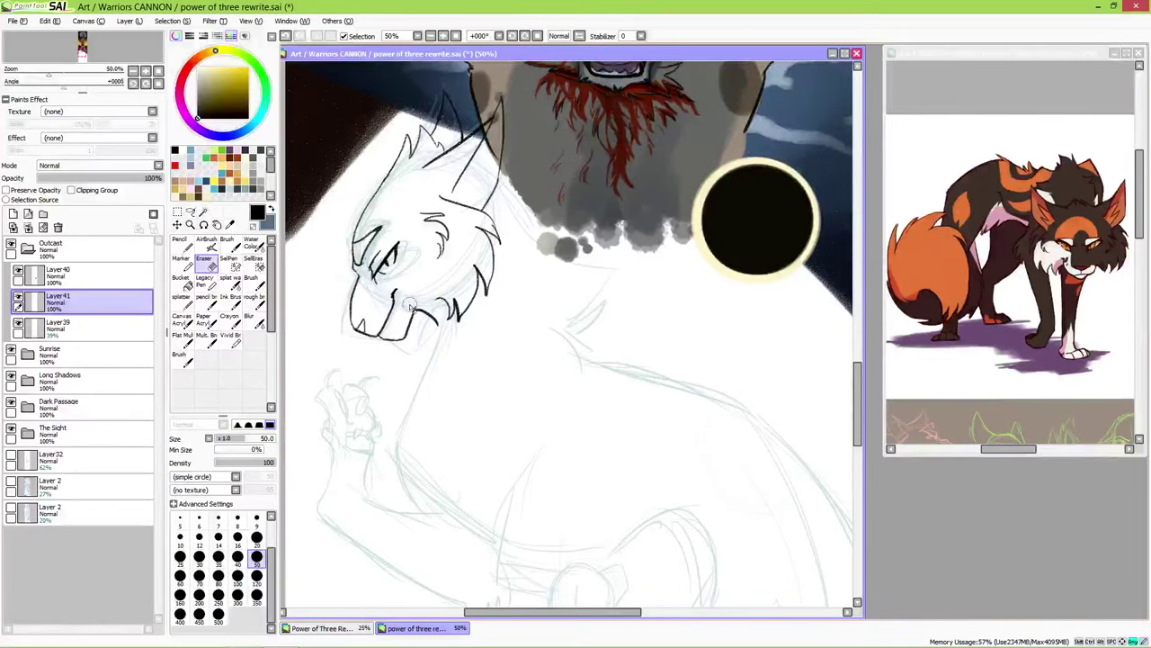
{"action": "scroll", "coordinate": [418, 333], "scroll_direction": "down", "scroll_amount": 1}
{"action": "mouse_move", "coordinate": [447, 268]}
{"action": "left_mouse_down"}
{"action": "mouse_move", "coordinate": [409, 331]}
{"action": "mouse_move", "coordinate": [429, 444]}
{"action": "left_mouse_up"}
{"action": "left_click_drag", "start_coordinate": [549, 286], "coordinate": [563, 309]}
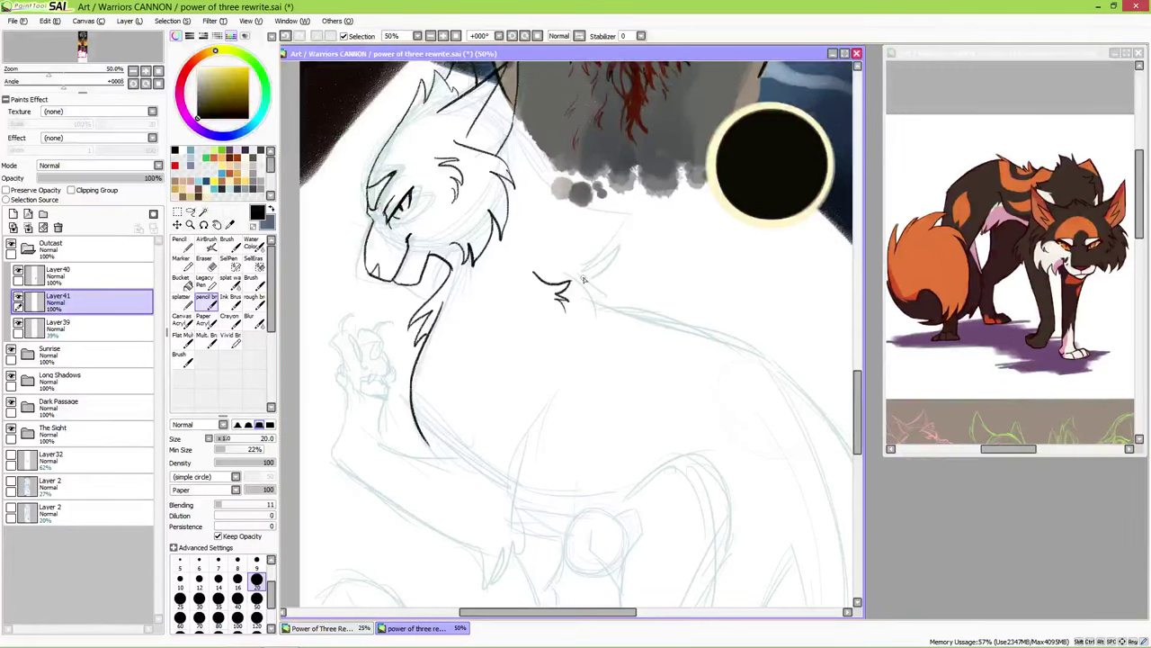
{"action": "scroll", "coordinate": [563, 309], "scroll_direction": "up", "scroll_amount": 1}
{"action": "mouse_move", "coordinate": [520, 162]}
{"action": "left_mouse_down"}
{"action": "mouse_move", "coordinate": [532, 209]}
{"action": "mouse_move", "coordinate": [609, 252]}
{"action": "mouse_move", "coordinate": [612, 295]}
{"action": "mouse_move", "coordinate": [574, 326]}
{"action": "mouse_move", "coordinate": [581, 339]}
{"action": "mouse_move", "coordinate": [577, 314]}
{"action": "mouse_move", "coordinate": [594, 335]}
{"action": "mouse_move", "coordinate": [571, 270]}
{"action": "mouse_move", "coordinate": [516, 385]}
{"action": "mouse_move", "coordinate": [515, 438]}
{"action": "mouse_move", "coordinate": [475, 448]}
{"action": "left_mouse_up"}
- Ink the large cat's raised foreleg with its clawed paw, paw pads and elbow
{"action": "scroll", "coordinate": [580, 306], "scroll_direction": "down", "scroll_amount": 2}
{"action": "scroll", "coordinate": [558, 279], "scroll_direction": "down", "scroll_amount": 2}
{"action": "scroll", "coordinate": [475, 448], "scroll_direction": "up", "scroll_amount": 1}
{"action": "scroll", "coordinate": [475, 448], "scroll_direction": "left", "scroll_amount": 1}
{"action": "left_click_drag", "start_coordinate": [409, 360], "coordinate": [504, 385]}
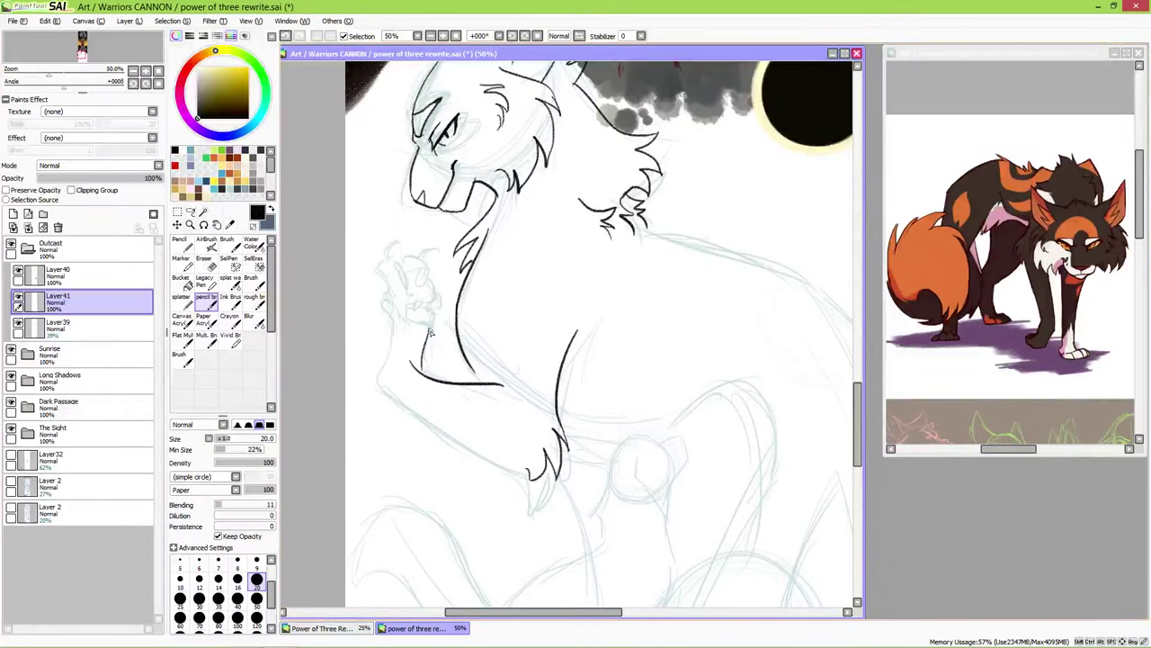
{"action": "mouse_move", "coordinate": [393, 260]}
{"action": "left_mouse_down"}
{"action": "mouse_move", "coordinate": [387, 298]}
{"action": "mouse_move", "coordinate": [391, 288]}
{"action": "left_mouse_up"}
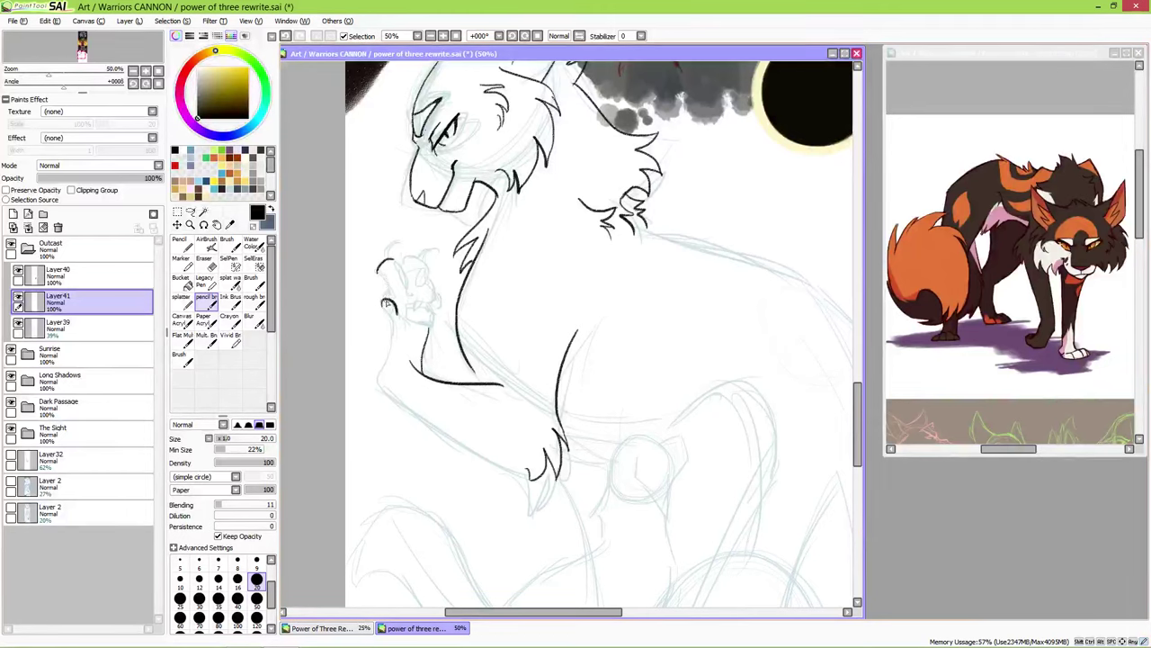
{"action": "mouse_move", "coordinate": [401, 240]}
{"action": "left_mouse_down"}
{"action": "mouse_move", "coordinate": [399, 279]}
{"action": "mouse_move", "coordinate": [427, 269]}
{"action": "mouse_move", "coordinate": [416, 286]}
{"action": "mouse_move", "coordinate": [434, 258]}
{"action": "mouse_move", "coordinate": [436, 311]}
{"action": "mouse_move", "coordinate": [404, 316]}
{"action": "mouse_move", "coordinate": [418, 306]}
{"action": "mouse_move", "coordinate": [428, 325]}
{"action": "mouse_move", "coordinate": [408, 319]}
{"action": "mouse_move", "coordinate": [430, 337]}
{"action": "left_mouse_up"}
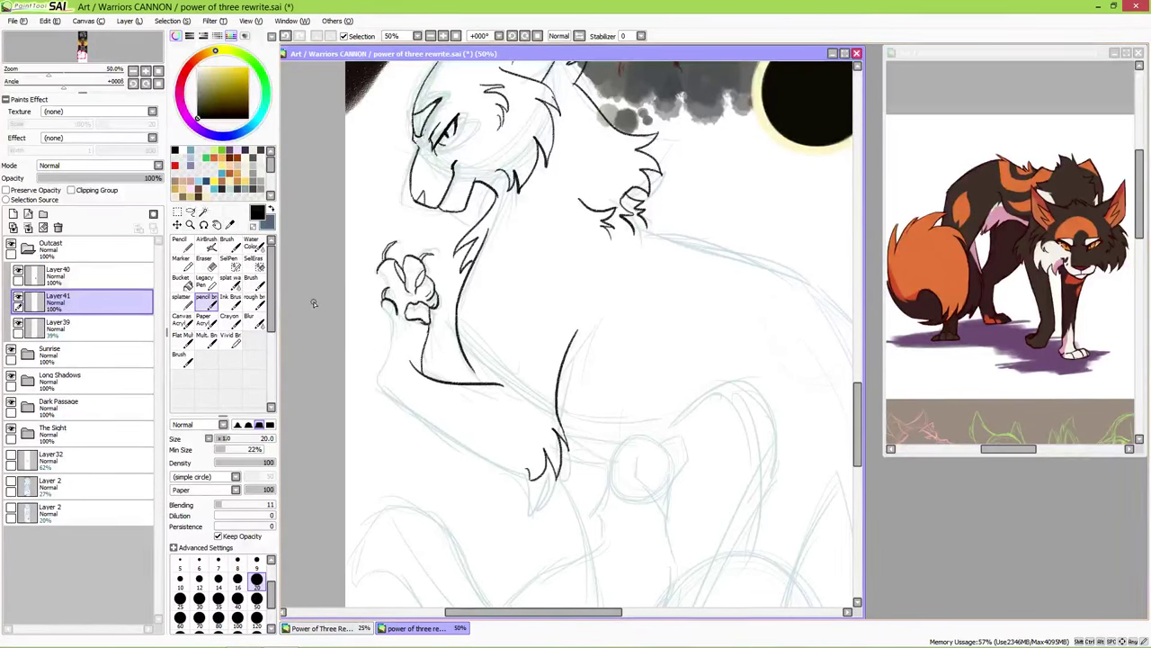
{"action": "mouse_move", "coordinate": [382, 300]}
{"action": "left_mouse_down"}
{"action": "mouse_move", "coordinate": [387, 369]}
{"action": "mouse_move", "coordinate": [376, 389]}
{"action": "left_mouse_up"}
{"action": "mouse_move", "coordinate": [376, 389]}
{"action": "left_mouse_down"}
{"action": "mouse_move", "coordinate": [331, 312]}
{"action": "mouse_move", "coordinate": [469, 396]}
{"action": "left_mouse_up"}
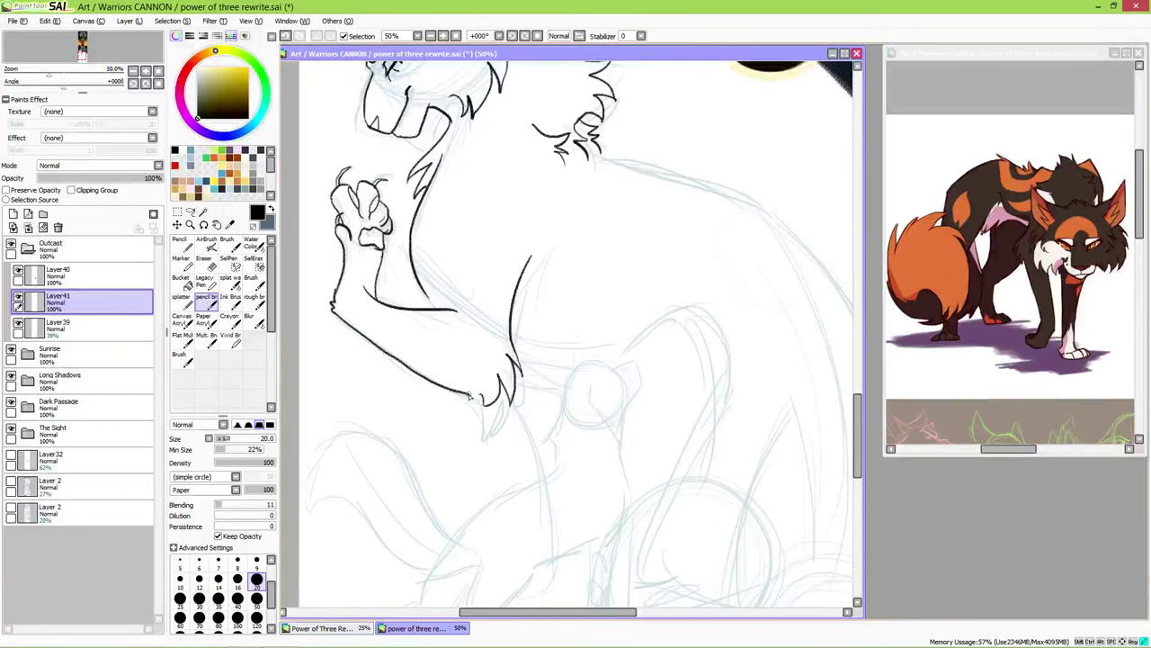
- Ink the large cat's back, tufted belly fur, flank line and front edge of the hind leg, undoing the stray strokes
{"action": "scroll", "coordinate": [449, 403], "scroll_direction": "up", "scroll_amount": 5}
{"action": "mouse_move", "coordinate": [357, 246]}
{"action": "left_mouse_down"}
{"action": "mouse_move", "coordinate": [333, 222]}
{"action": "mouse_move", "coordinate": [441, 174]}
{"action": "mouse_move", "coordinate": [641, 255]}
{"action": "mouse_move", "coordinate": [612, 249]}
{"action": "mouse_move", "coordinate": [652, 275]}
{"action": "mouse_move", "coordinate": [720, 441]}
{"action": "left_mouse_up"}
{"action": "key", "text": "h"}
{"action": "key", "text": "h"}
{"action": "left_click_drag", "start_coordinate": [651, 447], "coordinate": [787, 447]}
{"action": "mouse_move", "coordinate": [468, 357]}
{"action": "left_mouse_down"}
{"action": "mouse_move", "coordinate": [505, 395]}
{"action": "mouse_move", "coordinate": [515, 367]}
{"action": "mouse_move", "coordinate": [632, 367]}
{"action": "left_mouse_up"}
{"action": "key", "text": "ctrl+z"}
{"action": "mouse_move", "coordinate": [554, 370]}
{"action": "left_mouse_down"}
{"action": "mouse_move", "coordinate": [562, 360]}
{"action": "mouse_move", "coordinate": [655, 388]}
{"action": "left_mouse_up"}
{"action": "left_click_drag", "start_coordinate": [638, 254], "coordinate": [641, 349]}
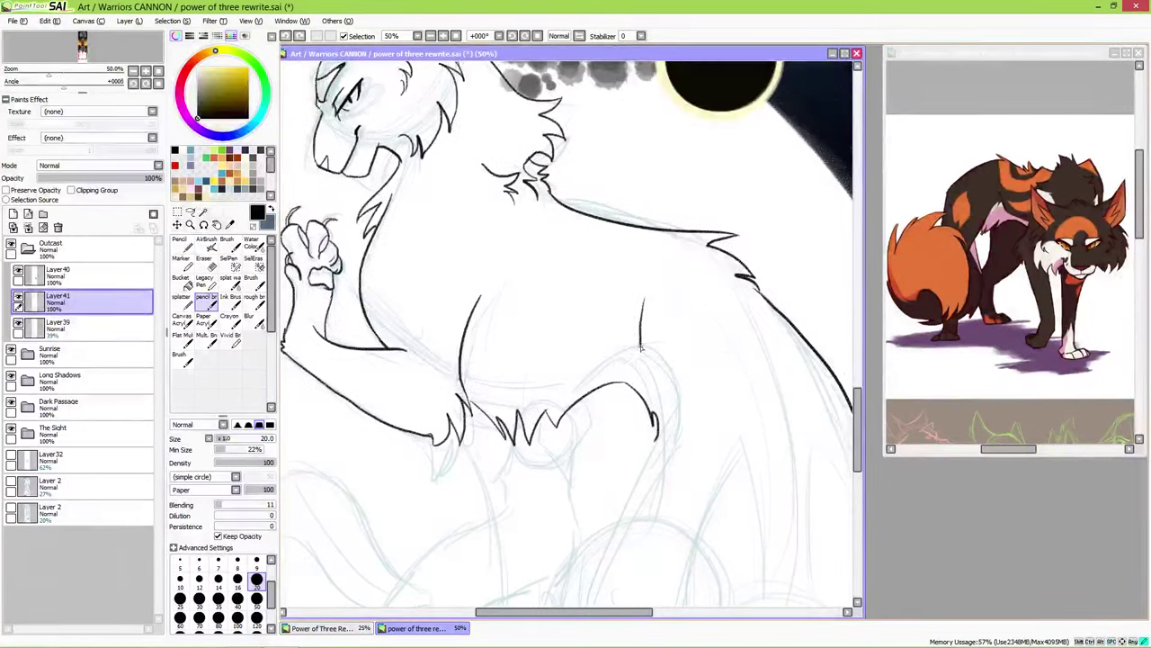
{"action": "mouse_move", "coordinate": [638, 257]}
{"action": "left_mouse_down"}
{"action": "mouse_move", "coordinate": [576, 475]}
{"action": "mouse_move", "coordinate": [572, 462]}
{"action": "left_mouse_up"}
{"action": "key", "text": "ctrl+z"}
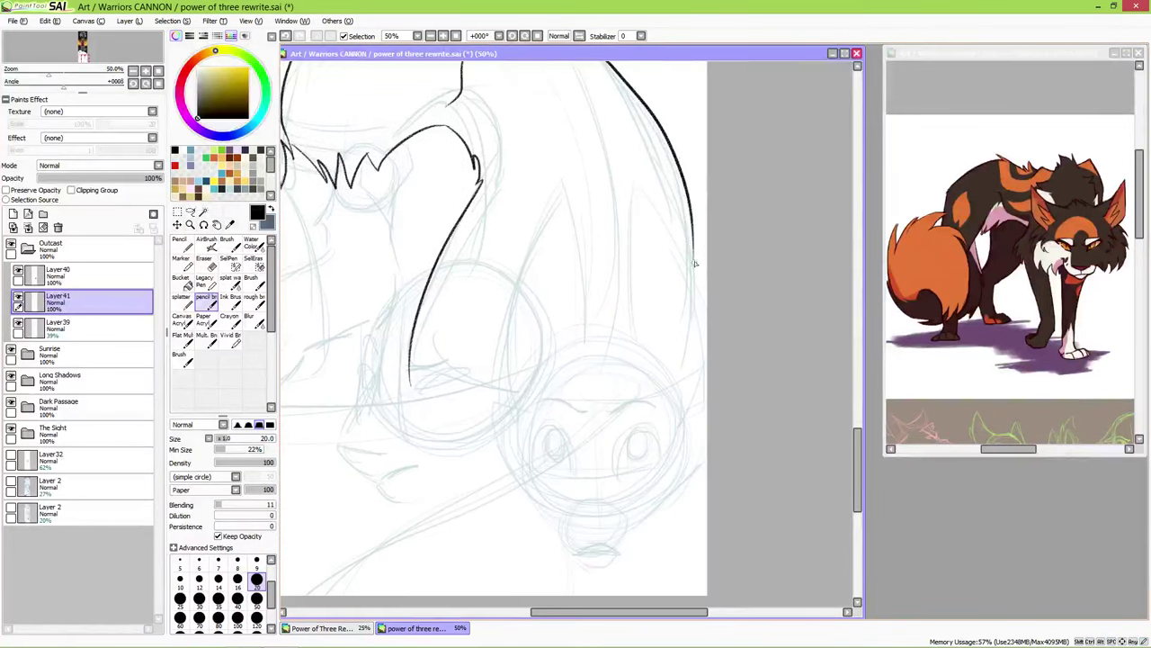
- Ink the large cat's rump edge and its long tail sweeping across the bottom of the canvas, with a tufted underside
{"action": "left_click_drag", "start_coordinate": [696, 263], "coordinate": [698, 410]}
{"action": "mouse_move", "coordinate": [698, 410]}
{"action": "left_mouse_down"}
{"action": "mouse_move", "coordinate": [702, 285]}
{"action": "mouse_move", "coordinate": [706, 345]}
{"action": "left_mouse_up"}
{"action": "left_click_drag", "start_coordinate": [696, 303], "coordinate": [592, 416]}
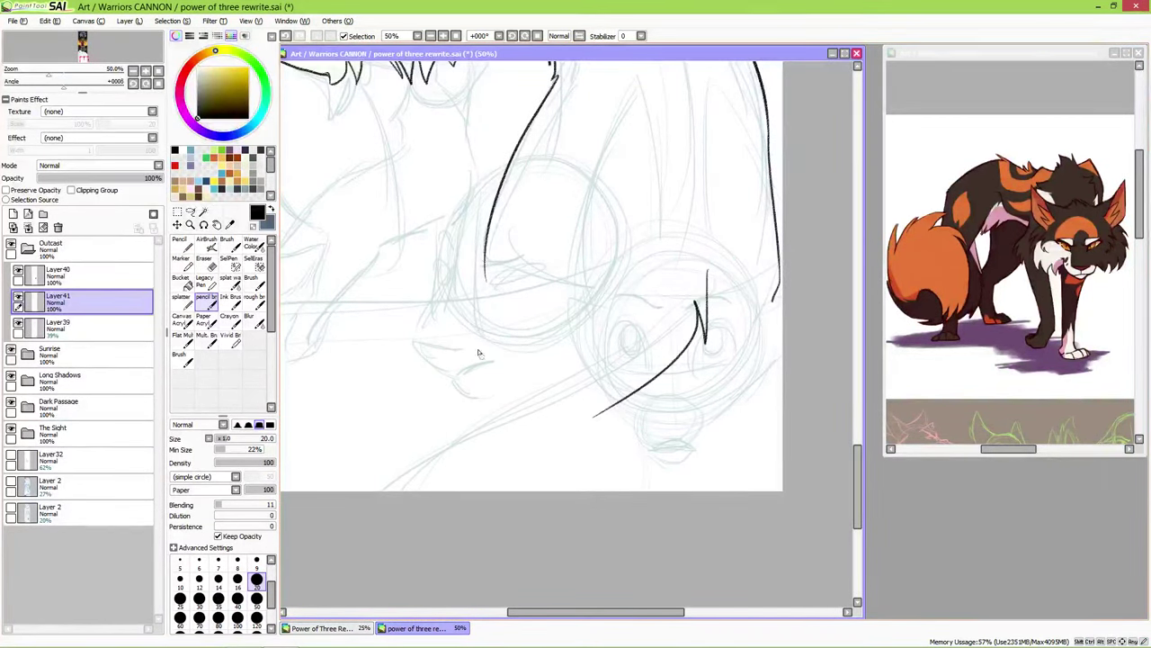
{"action": "left_click_drag", "start_coordinate": [543, 369], "coordinate": [655, 283]}
{"action": "left_click_drag", "start_coordinate": [757, 182], "coordinate": [283, 257]}
{"action": "mouse_move", "coordinate": [314, 390]}
{"action": "left_mouse_down"}
{"action": "mouse_move", "coordinate": [449, 394]}
{"action": "mouse_move", "coordinate": [419, 309]}
{"action": "left_mouse_up"}
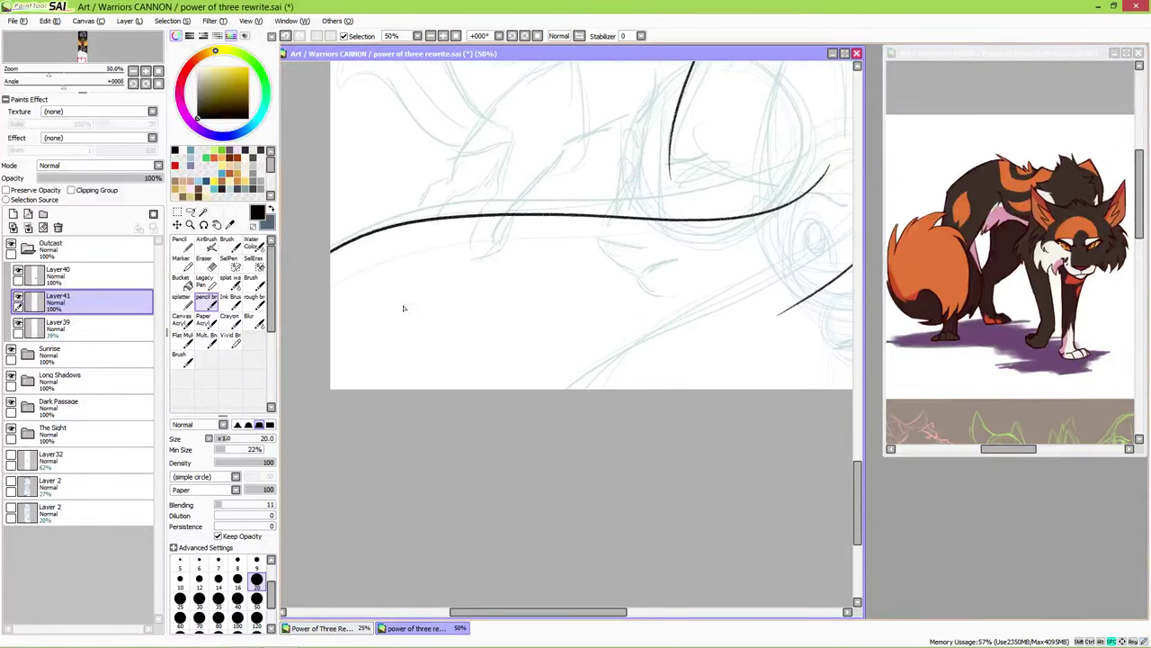
{"action": "mouse_move", "coordinate": [648, 319]}
{"action": "left_mouse_down"}
{"action": "mouse_move", "coordinate": [596, 335]}
{"action": "mouse_move", "coordinate": [479, 410]}
{"action": "left_mouse_up"}
{"action": "mouse_move", "coordinate": [463, 433]}
{"action": "left_mouse_down"}
{"action": "mouse_move", "coordinate": [521, 404]}
{"action": "mouse_move", "coordinate": [551, 349]}
{"action": "mouse_move", "coordinate": [441, 405]}
{"action": "mouse_move", "coordinate": [566, 503]}
{"action": "mouse_move", "coordinate": [522, 527]}
{"action": "left_mouse_up"}
{"action": "left_click_drag", "start_coordinate": [575, 331], "coordinate": [585, 363]}
{"action": "key", "text": "ctrl+z"}
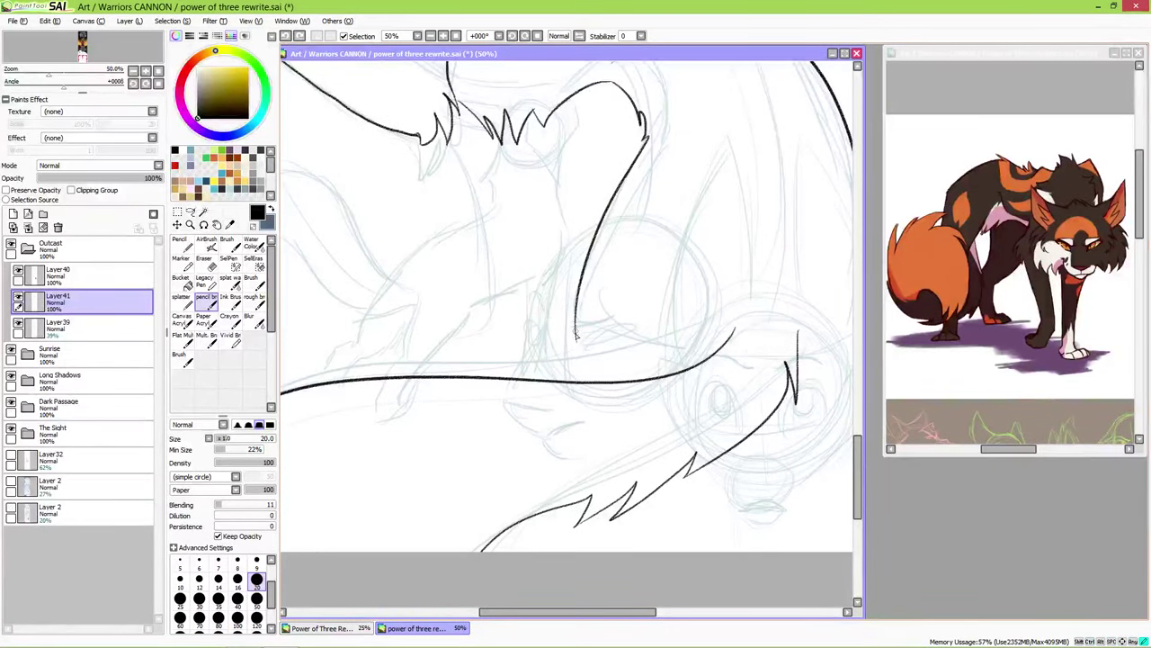
- Ink the lines joining the rump and hind leg to the tail base, retrying and undoing the strokes that miss
{"action": "mouse_move", "coordinate": [785, 427]}
{"action": "left_mouse_down"}
{"action": "mouse_move", "coordinate": [596, 417]}
{"action": "mouse_move", "coordinate": [689, 394]}
{"action": "left_mouse_up"}
{"action": "key", "text": "ctrl+z"}
{"action": "left_click_drag", "start_coordinate": [583, 415], "coordinate": [675, 394]}
{"action": "key", "text": "ctrl+z"}
{"action": "left_click_drag", "start_coordinate": [676, 347], "coordinate": [670, 401]}
{"action": "key", "text": "ctrl+z"}
{"action": "left_click_drag", "start_coordinate": [680, 344], "coordinate": [672, 390]}
{"action": "mouse_move", "coordinate": [580, 415]}
{"action": "left_mouse_down"}
{"action": "mouse_move", "coordinate": [662, 403]}
{"action": "mouse_move", "coordinate": [673, 382]}
{"action": "left_mouse_up"}
{"action": "key", "text": "ctrl+z"}
{"action": "key", "text": "e"}
{"action": "key", "text": "n"}
{"action": "mouse_move", "coordinate": [575, 360]}
{"action": "left_mouse_down"}
{"action": "mouse_move", "coordinate": [666, 455]}
{"action": "mouse_move", "coordinate": [662, 395]}
{"action": "left_mouse_up"}
{"action": "scroll", "coordinate": [666, 455], "scroll_direction": "down", "scroll_amount": 3}
{"action": "scroll", "coordinate": [659, 351], "scroll_direction": "up", "scroll_amount": 2}
{"action": "key", "text": "ctrl+z"}
- Add thin fur strokes and a thigh line on the large cat's haunch, undoing the unwanted ones
{"action": "mouse_move", "coordinate": [642, 252]}
{"action": "left_mouse_down"}
{"action": "mouse_move", "coordinate": [662, 406]}
{"action": "mouse_move", "coordinate": [730, 404]}
{"action": "mouse_move", "coordinate": [732, 360]}
{"action": "left_mouse_up"}
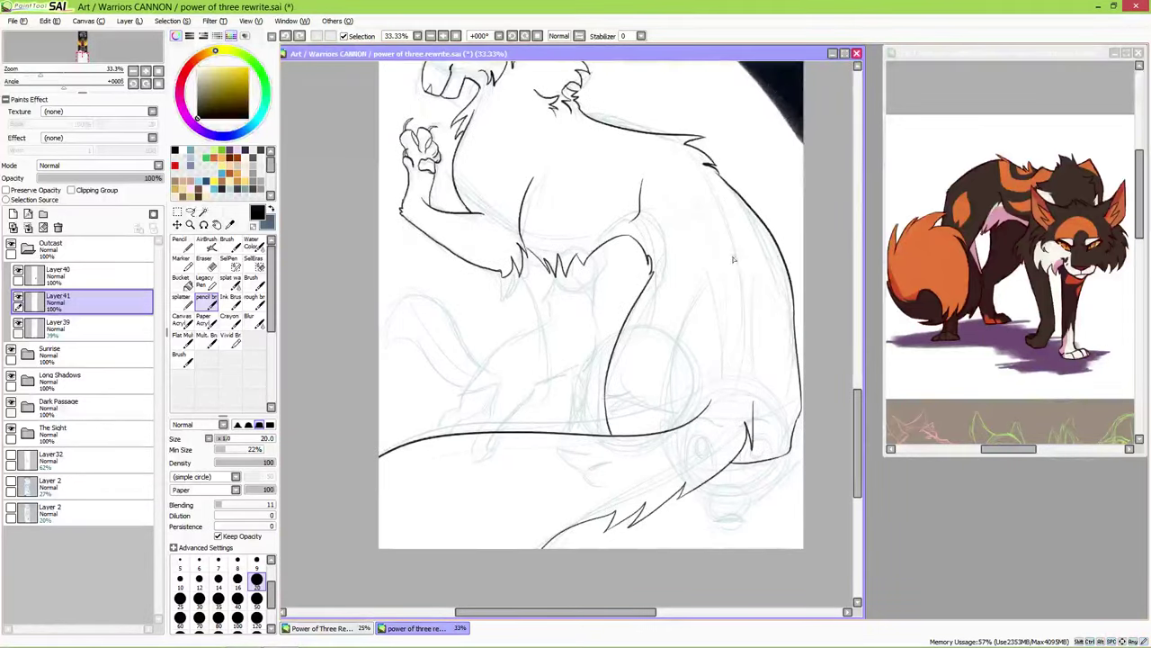
{"action": "left_click_drag", "start_coordinate": [763, 274], "coordinate": [758, 300]}
{"action": "key", "text": "ctrl+z"}
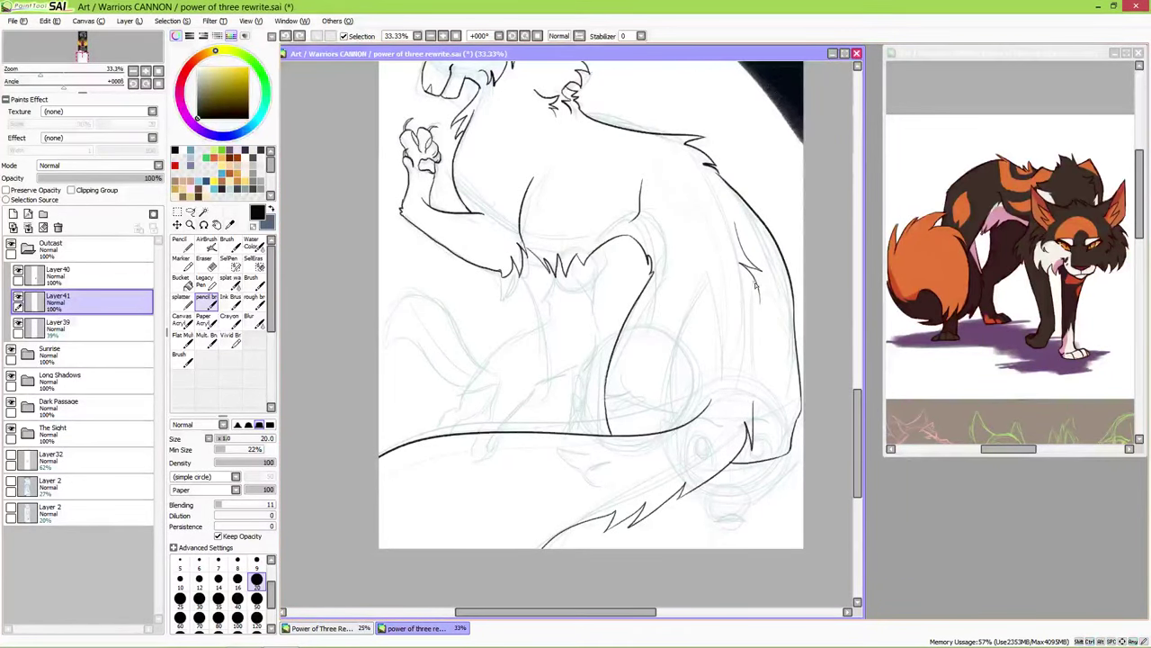
{"action": "key", "text": "ctrl+z"}
{"action": "mouse_move", "coordinate": [743, 254]}
{"action": "left_mouse_down"}
{"action": "mouse_move", "coordinate": [762, 302]}
{"action": "mouse_move", "coordinate": [753, 319]}
{"action": "left_mouse_up"}
{"action": "key", "text": "ctrl+z"}
{"action": "key", "text": "ctrl+z"}
{"action": "left_click_drag", "start_coordinate": [736, 360], "coordinate": [742, 416]}
{"action": "mouse_move", "coordinate": [650, 326]}
{"action": "left_mouse_down"}
{"action": "mouse_move", "coordinate": [690, 368]}
{"action": "mouse_move", "coordinate": [689, 343]}
{"action": "mouse_move", "coordinate": [688, 382]}
{"action": "mouse_move", "coordinate": [680, 375]}
{"action": "left_mouse_up"}
- Lasso the large cat's body, raised paw and tail below the neck and transform the selection to a slightly smaller size
{"action": "key", "text": "ctrl+minus"}
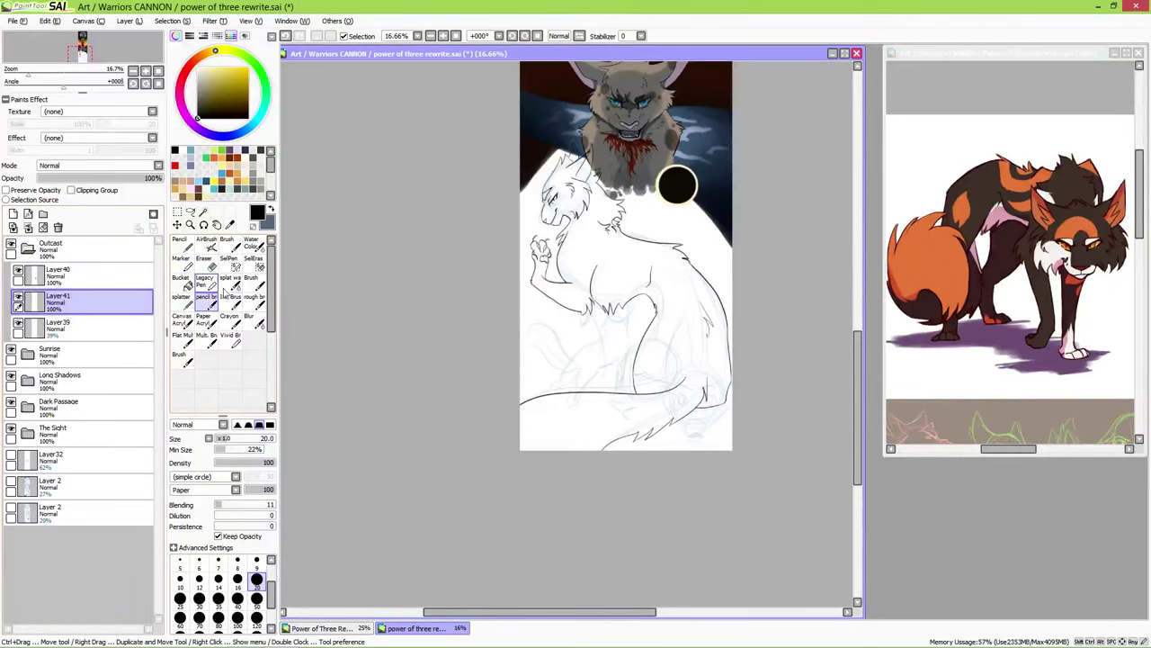
{"action": "left_click", "coordinate": [190, 212]}
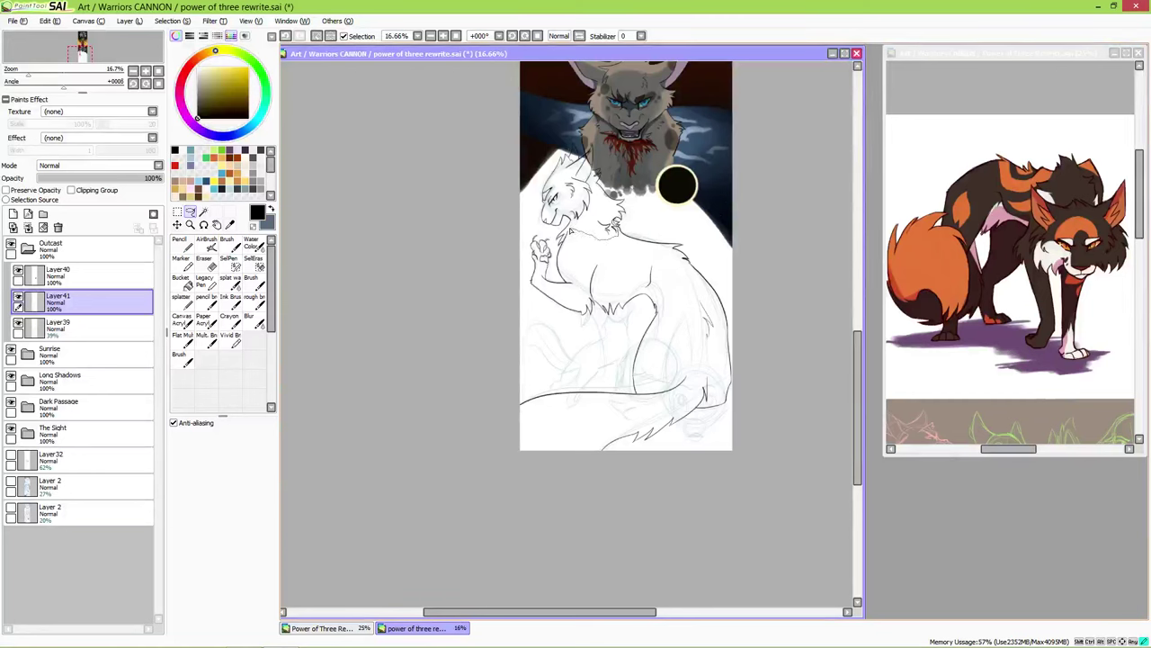
{"action": "left_click_drag", "start_coordinate": [540, 361], "coordinate": [774, 390]}
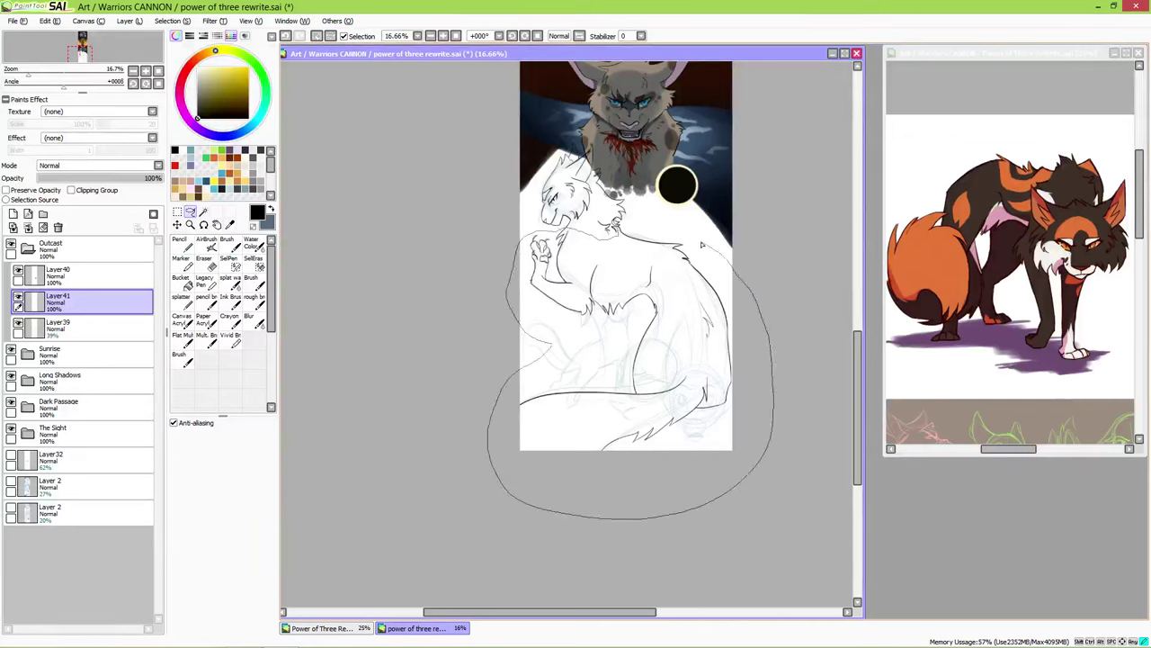
{"action": "left_click_drag", "start_coordinate": [617, 223], "coordinate": [618, 225]}
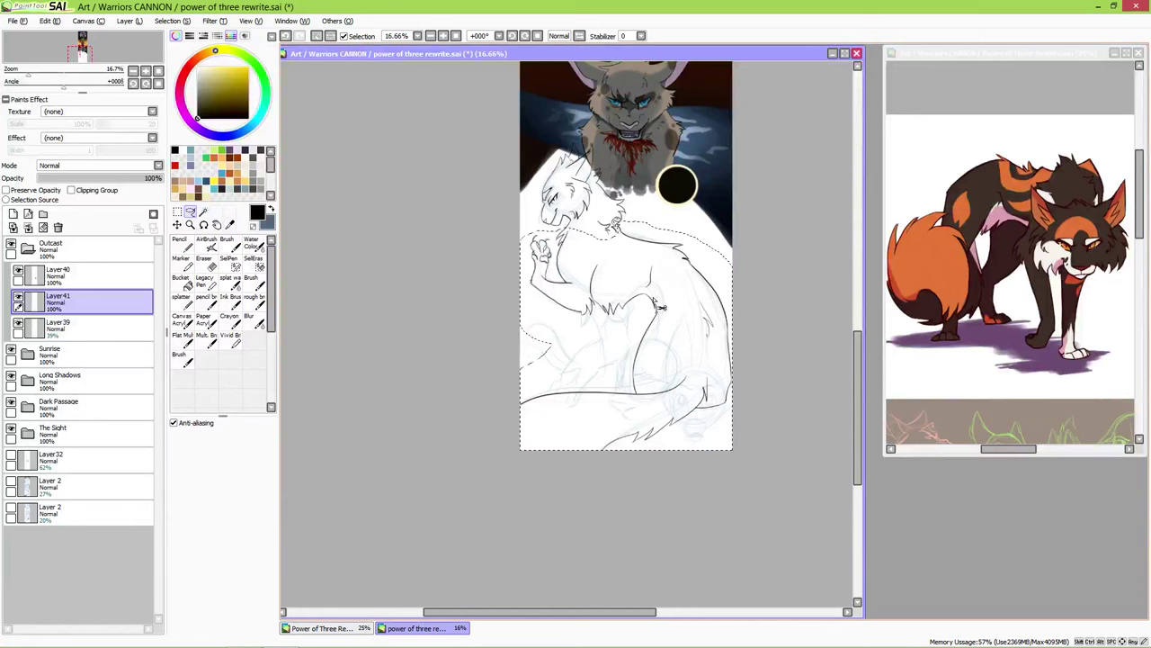
{"action": "key", "text": "ctrl+t"}
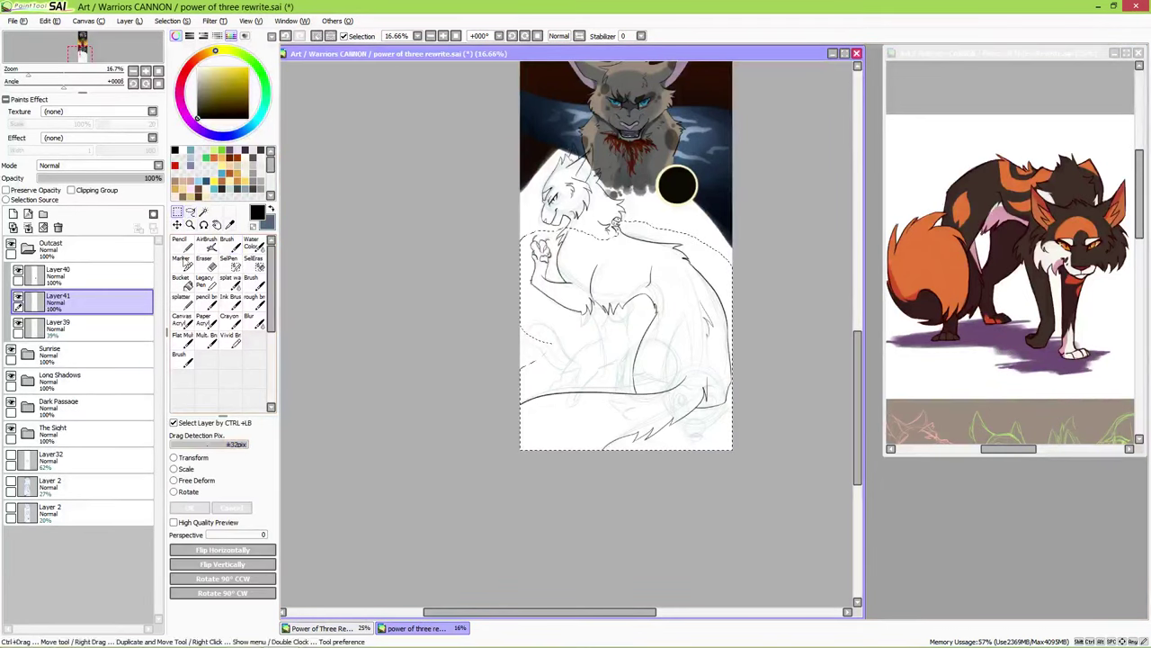
{"action": "left_click_drag", "start_coordinate": [515, 220], "coordinate": [532, 233]}
{"action": "left_click_drag", "start_coordinate": [616, 317], "coordinate": [612, 297]}
{"action": "left_click_drag", "start_coordinate": [725, 427], "coordinate": [717, 422]}
{"action": "left_click_drag", "start_coordinate": [664, 346], "coordinate": [663, 354]}
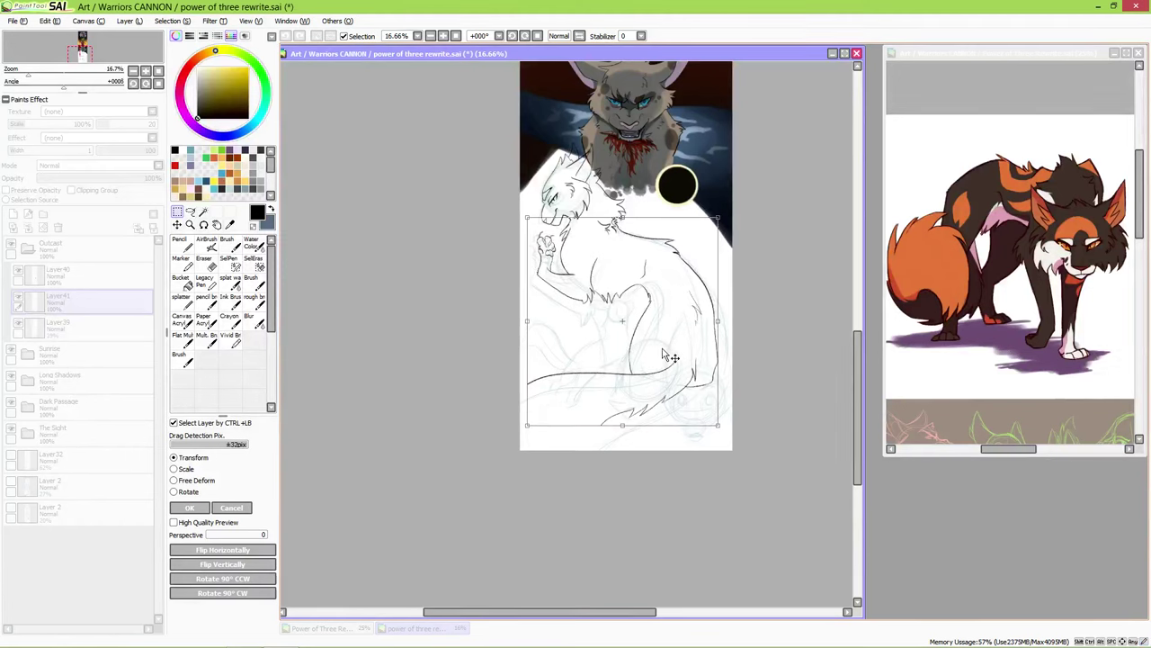
{"action": "left_click", "coordinate": [192, 507]}
- Ink the line at the base of the large cat's ear
{"action": "scroll", "coordinate": [634, 424], "scroll_direction": "down", "scroll_amount": 1}
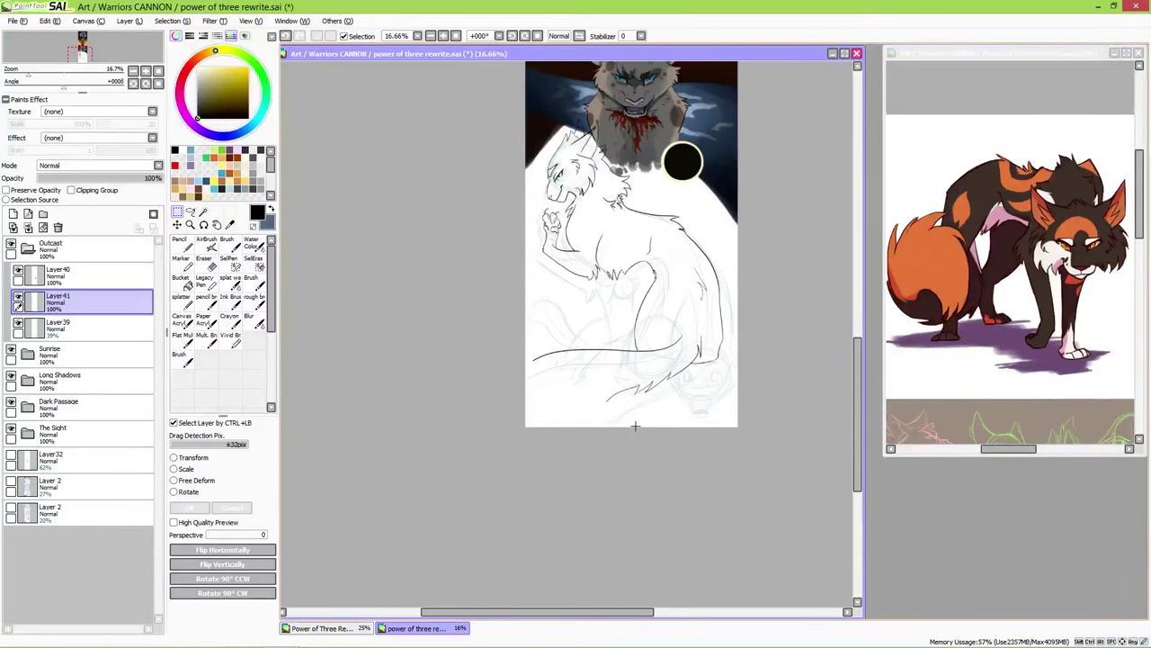
{"action": "scroll", "coordinate": [656, 455], "scroll_direction": "up", "scroll_amount": 2}
{"action": "scroll", "coordinate": [671, 463], "scroll_direction": "up", "scroll_amount": 3}
{"action": "mouse_move", "coordinate": [682, 472]}
{"action": "left_mouse_down"}
{"action": "mouse_move", "coordinate": [658, 517]}
{"action": "mouse_move", "coordinate": [651, 461]}
{"action": "mouse_move", "coordinate": [618, 402]}
{"action": "mouse_move", "coordinate": [643, 383]}
{"action": "mouse_move", "coordinate": [647, 414]}
{"action": "left_mouse_up"}
{"action": "key", "text": "e"}
{"action": "key", "text": "ctrl"}
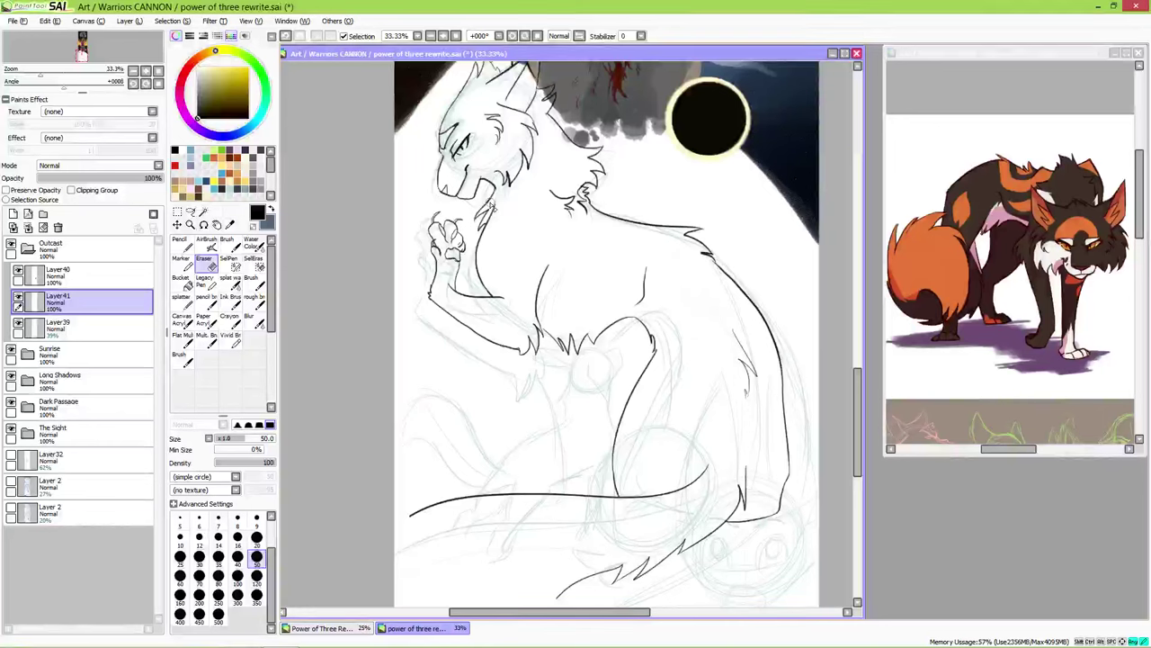
{"action": "left_click_drag", "start_coordinate": [576, 270], "coordinate": [604, 371]}
{"action": "key", "text": "ctrl"}
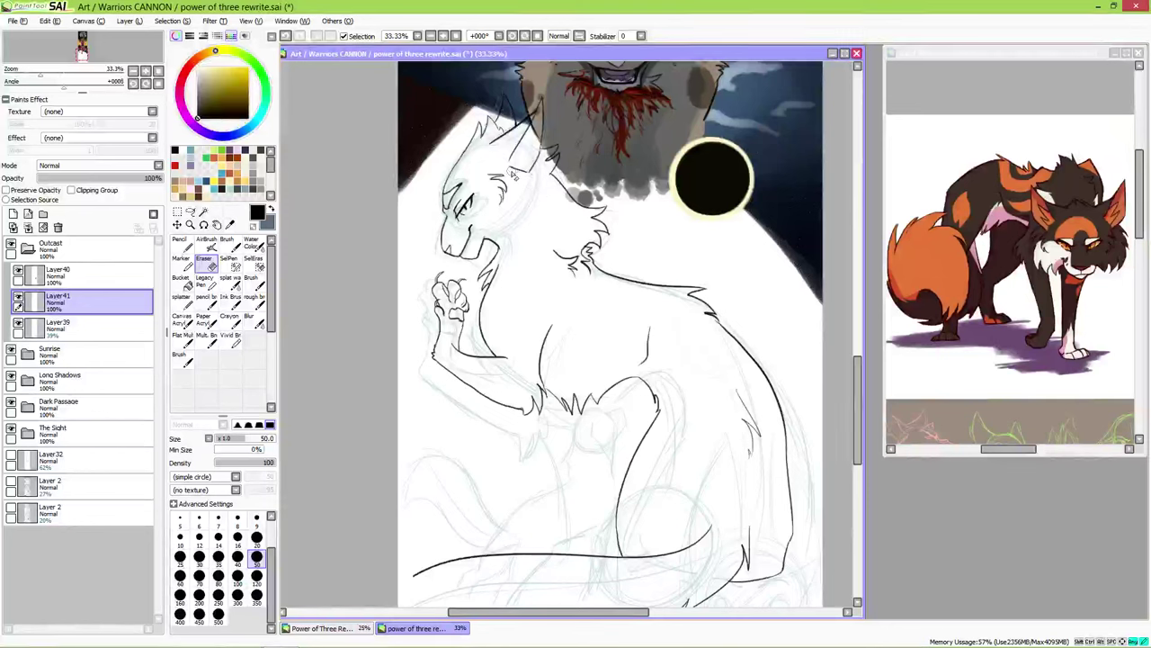
{"action": "key", "text": "b"}
{"action": "key", "text": "n"}
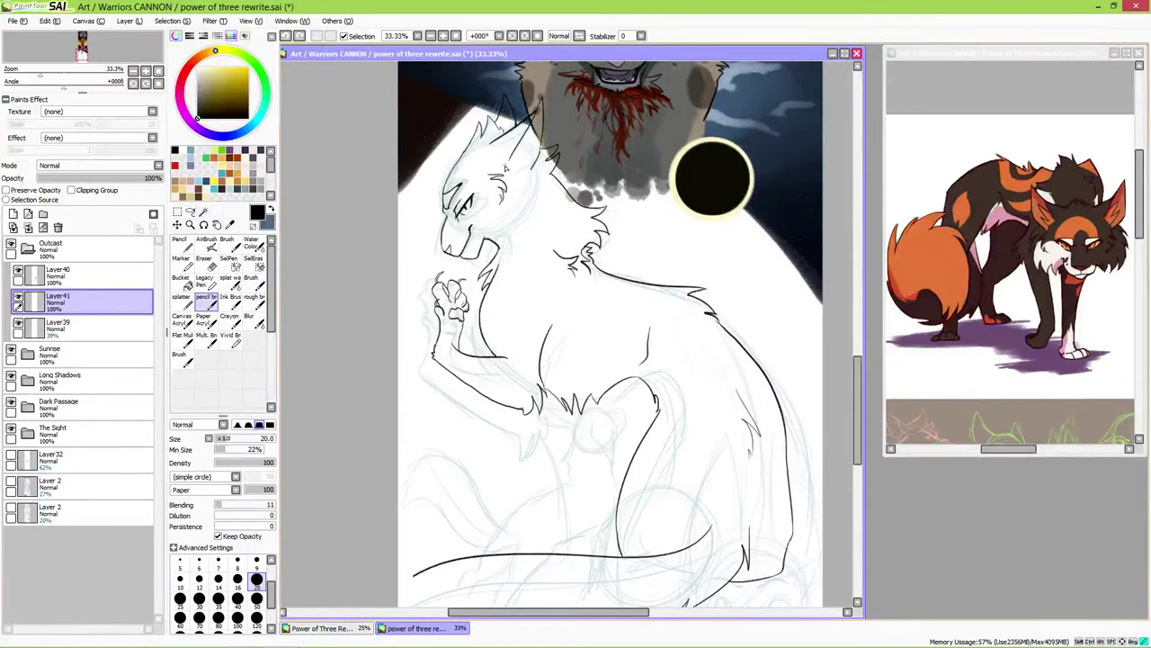
{"action": "left_click_drag", "start_coordinate": [525, 179], "coordinate": [535, 171]}
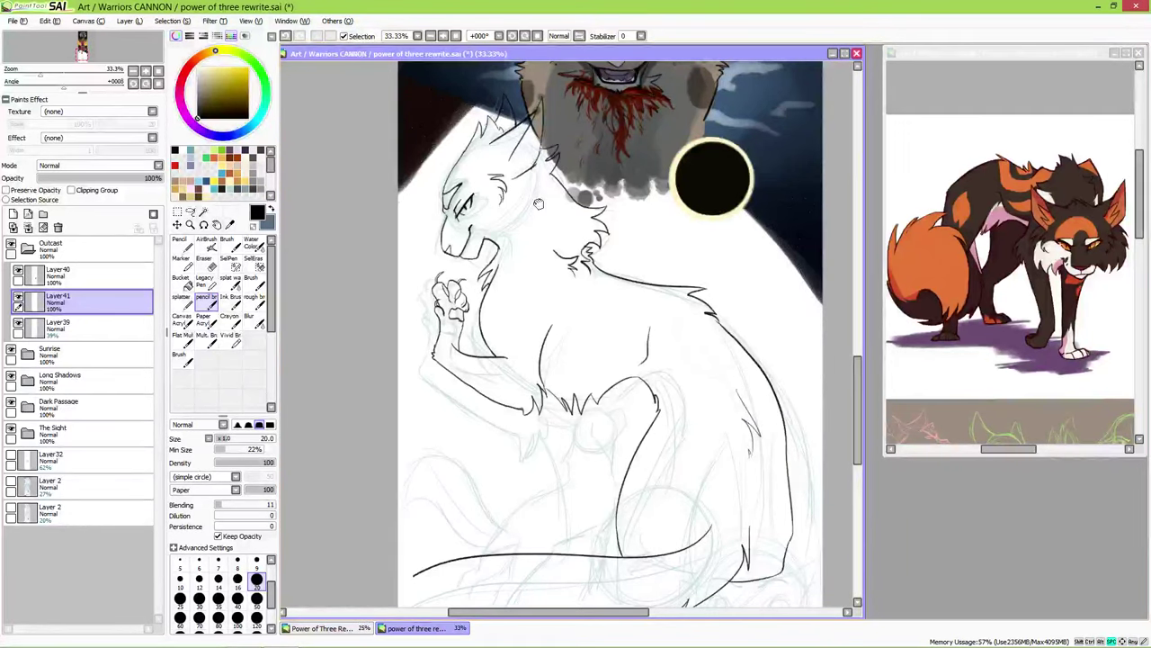
- Ink the back edge of the large cat's ear and the fur tufts inside it
{"action": "scroll", "coordinate": [536, 169], "scroll_direction": "up", "scroll_amount": 3}
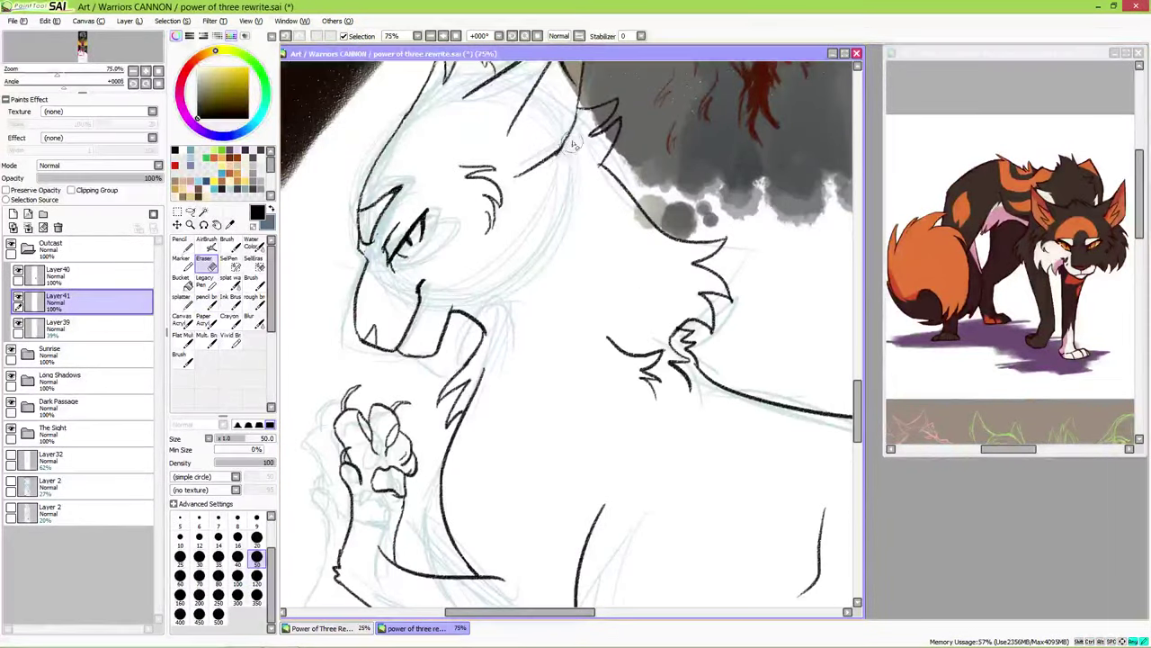
{"action": "left_click_drag", "start_coordinate": [558, 153], "coordinate": [548, 247]}
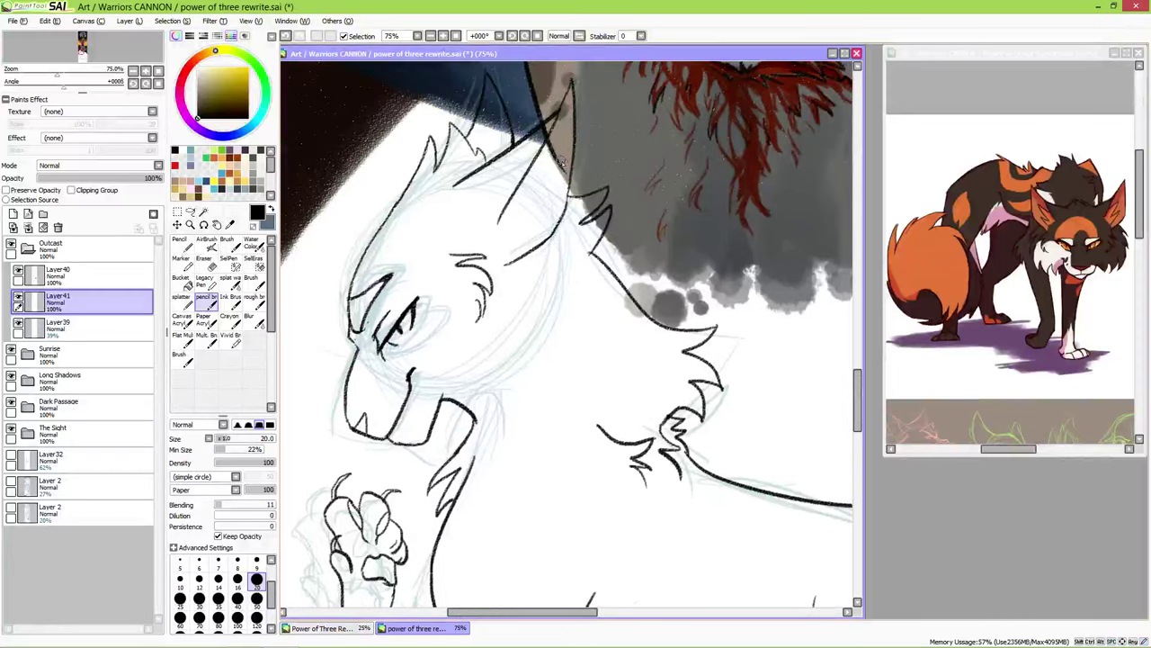
{"action": "mouse_move", "coordinate": [565, 146]}
{"action": "left_mouse_down"}
{"action": "mouse_move", "coordinate": [525, 203]}
{"action": "mouse_move", "coordinate": [559, 184]}
{"action": "mouse_move", "coordinate": [520, 256]}
{"action": "left_mouse_up"}
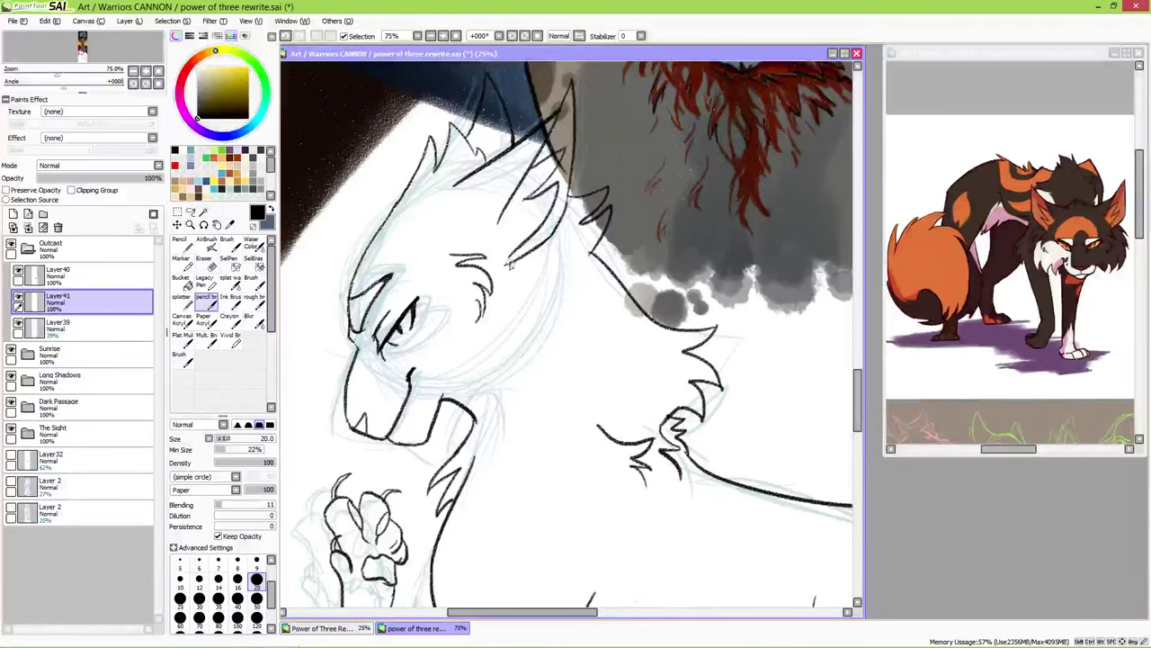
- Ink the large cat's pointed cheek ruff from behind the ear down to the jaw, undoing a missed stroke and erasing stray overlaps
{"action": "mouse_move", "coordinate": [540, 243]}
{"action": "left_mouse_down"}
{"action": "mouse_move", "coordinate": [611, 254]}
{"action": "mouse_move", "coordinate": [617, 236]}
{"action": "mouse_move", "coordinate": [621, 346]}
{"action": "left_mouse_up"}
{"action": "key", "text": "ctrl+z"}
{"action": "left_click_drag", "start_coordinate": [589, 297], "coordinate": [541, 392]}
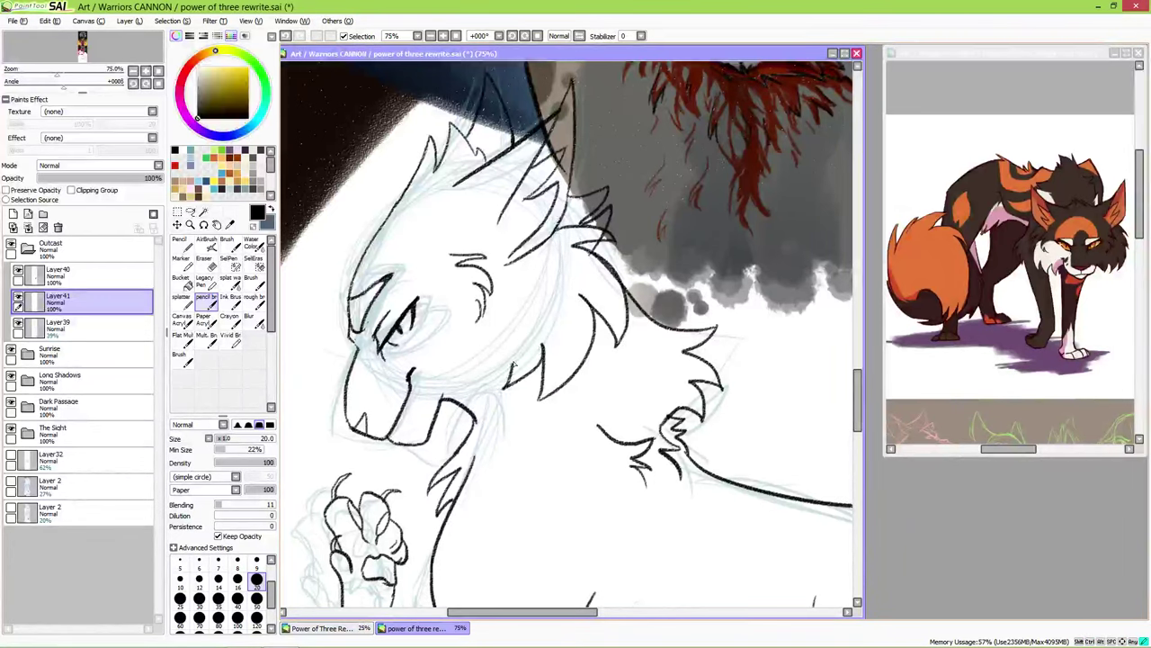
{"action": "mouse_move", "coordinate": [543, 376]}
{"action": "left_mouse_down"}
{"action": "mouse_move", "coordinate": [539, 406]}
{"action": "mouse_move", "coordinate": [482, 425]}
{"action": "left_mouse_up"}
{"action": "left_click_drag", "start_coordinate": [496, 377], "coordinate": [450, 441]}
{"action": "key", "text": "e"}
{"action": "mouse_move", "coordinate": [476, 394]}
{"action": "left_mouse_down"}
{"action": "mouse_move", "coordinate": [452, 445]}
{"action": "mouse_move", "coordinate": [505, 386]}
{"action": "mouse_move", "coordinate": [482, 372]}
{"action": "left_mouse_up"}
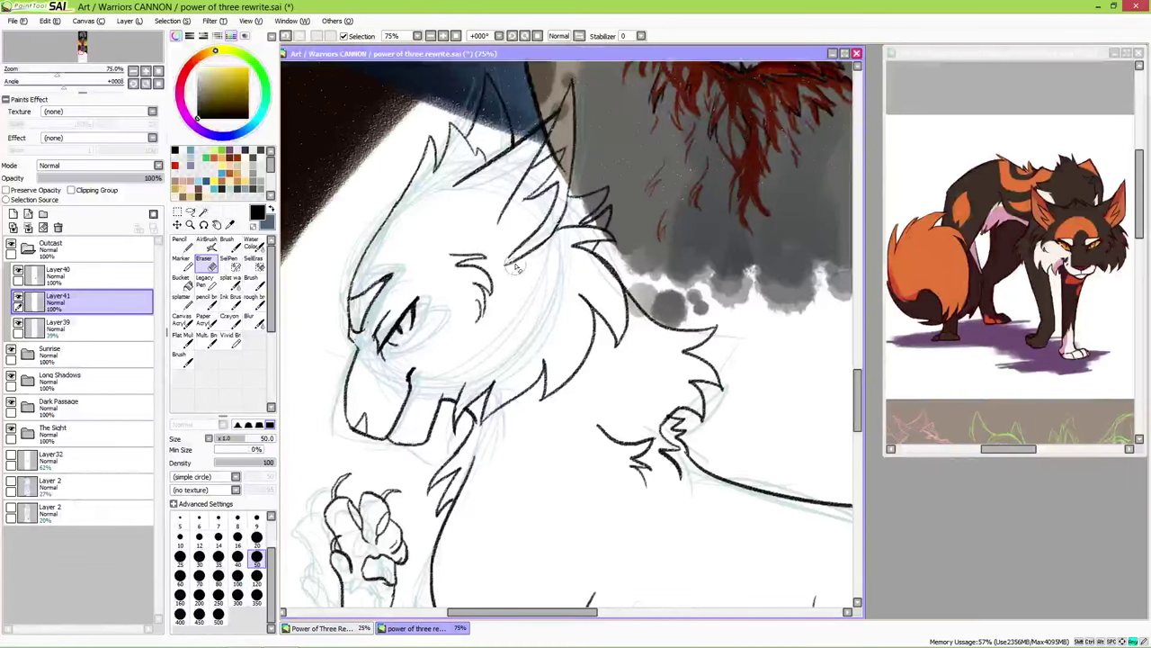
{"action": "key", "text": "n"}
{"action": "scroll", "coordinate": [506, 270], "scroll_direction": "down", "scroll_amount": 3}
{"action": "mouse_move", "coordinate": [503, 282]}
{"action": "left_mouse_down"}
{"action": "mouse_move", "coordinate": [527, 368]}
{"action": "mouse_move", "coordinate": [532, 309]}
{"action": "mouse_move", "coordinate": [532, 334]}
{"action": "left_mouse_up"}
{"action": "scroll", "coordinate": [558, 355], "scroll_direction": "down", "scroll_amount": 3}
{"action": "scroll", "coordinate": [582, 376], "scroll_direction": "down", "scroll_amount": 3}
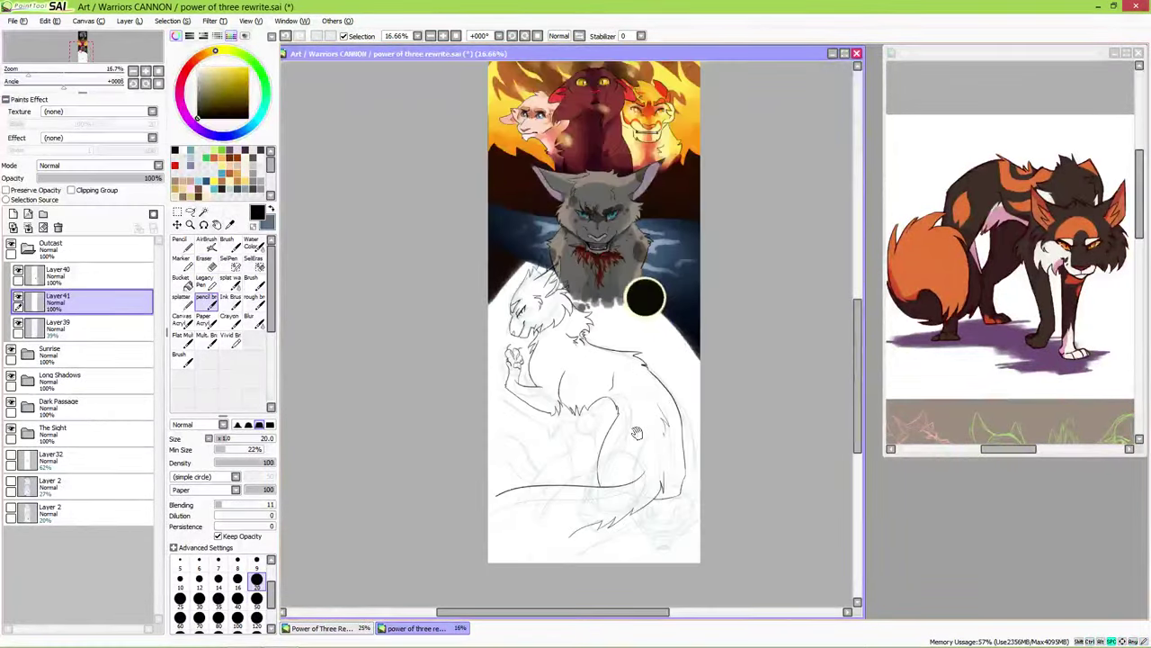
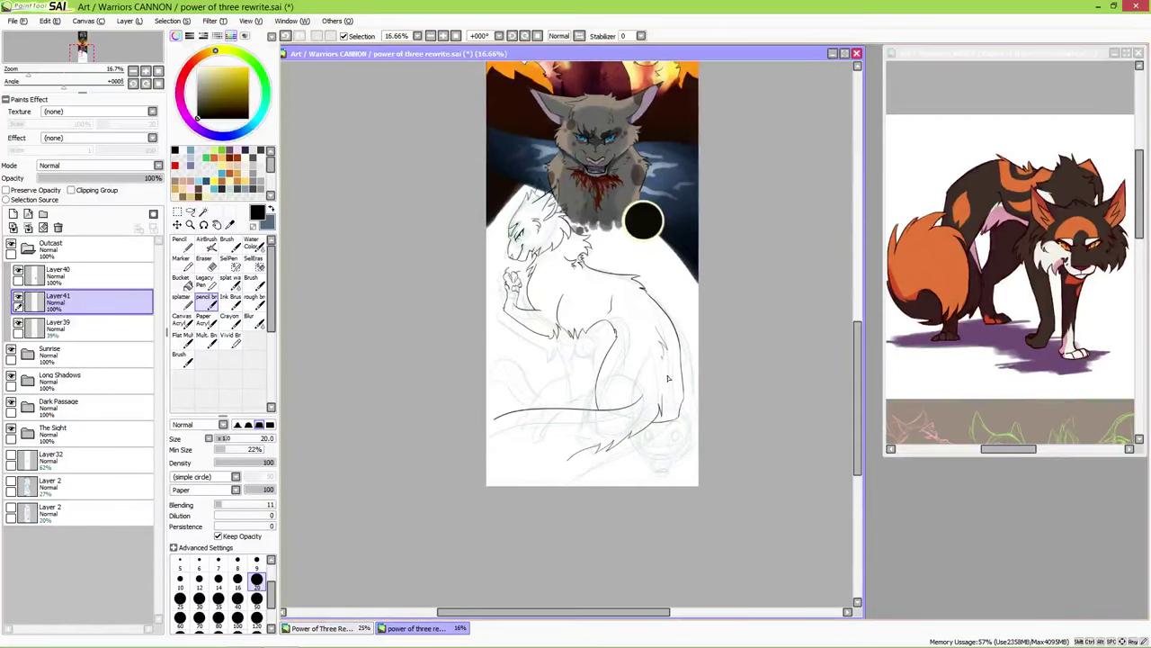
- Extend the upper edge of the tail to the canvas's side edge with a fur tuft, undoing the strokes that miss
{"action": "left_click_drag", "start_coordinate": [654, 376], "coordinate": [669, 340]}
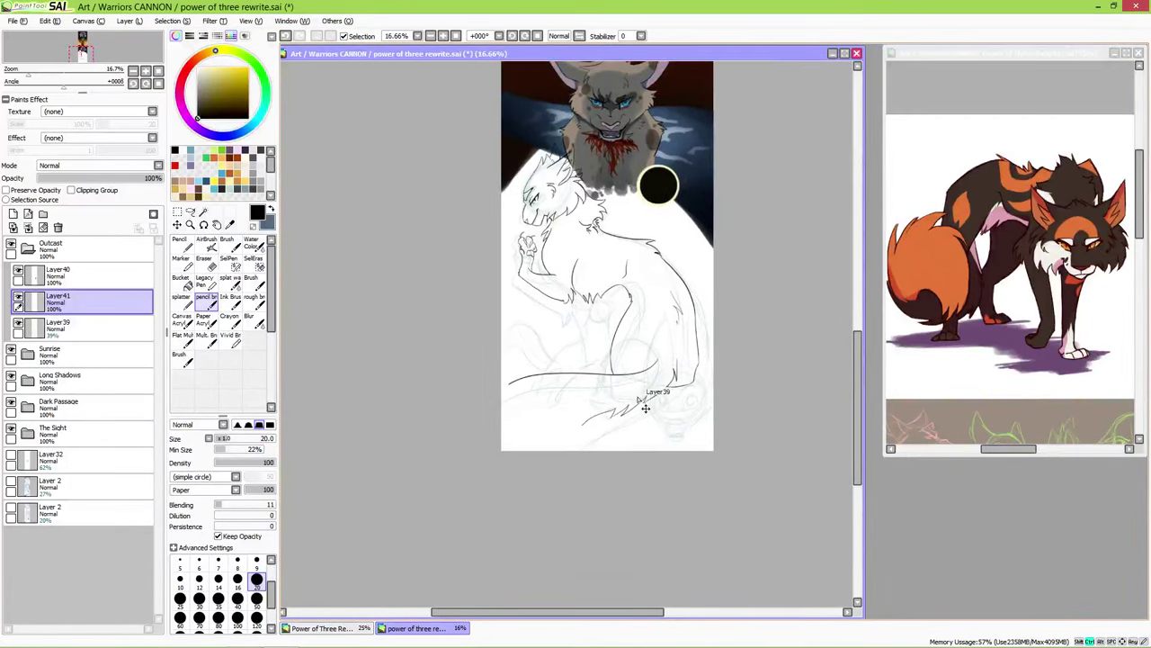
{"action": "scroll", "coordinate": [645, 407], "scroll_direction": "up", "scroll_amount": 3}
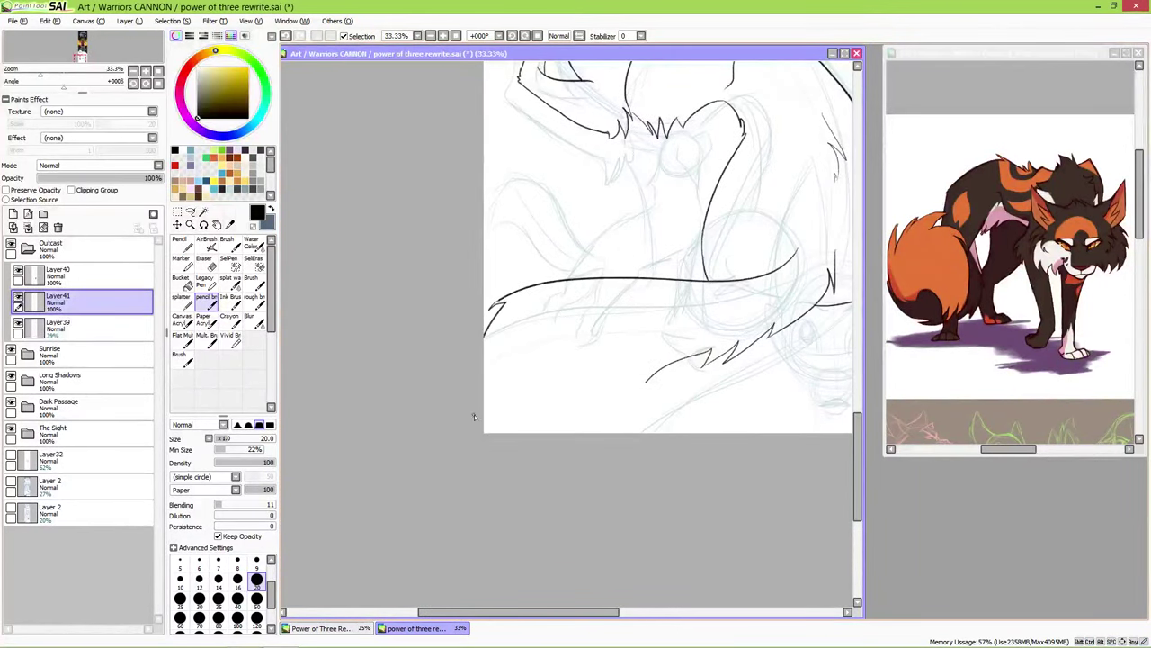
{"action": "key", "text": "ctrl+z"}
{"action": "left_click_drag", "start_coordinate": [493, 334], "coordinate": [511, 353]}
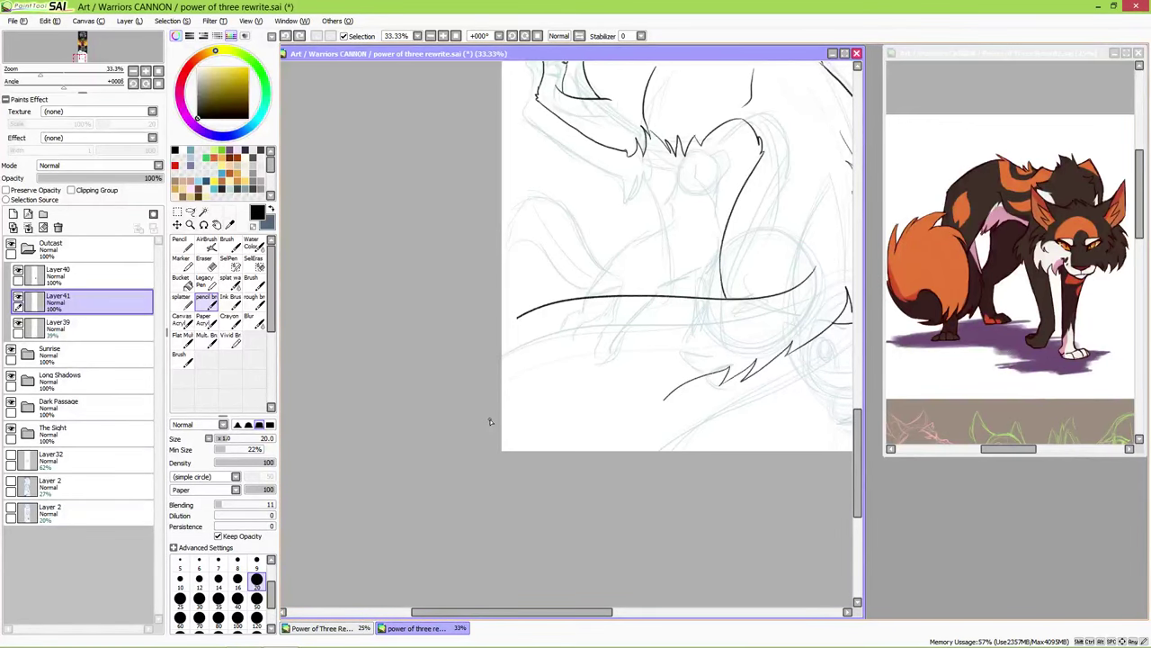
{"action": "scroll", "coordinate": [547, 437], "scroll_direction": "up", "scroll_amount": 2}
{"action": "scroll", "coordinate": [570, 450], "scroll_direction": "down", "scroll_amount": 1}
{"action": "left_click_drag", "start_coordinate": [431, 259], "coordinate": [412, 286]}
{"action": "key", "text": "ctrl+z"}
{"action": "key", "text": "ctrl+y"}
{"action": "key", "text": "ctrl+z"}
{"action": "key", "text": "ctrl+y"}
{"action": "mouse_move", "coordinate": [435, 286]}
{"action": "left_mouse_down"}
{"action": "mouse_move", "coordinate": [410, 344]}
{"action": "mouse_move", "coordinate": [334, 379]}
{"action": "left_mouse_up"}
- Extend the tail's lower edge down to the bottom of the canvas with a jagged fur tuft
{"action": "mouse_move", "coordinate": [539, 367]}
{"action": "left_mouse_down"}
{"action": "mouse_move", "coordinate": [514, 422]}
{"action": "mouse_move", "coordinate": [486, 441]}
{"action": "left_mouse_up"}
{"action": "left_click_drag", "start_coordinate": [438, 472], "coordinate": [449, 483]}
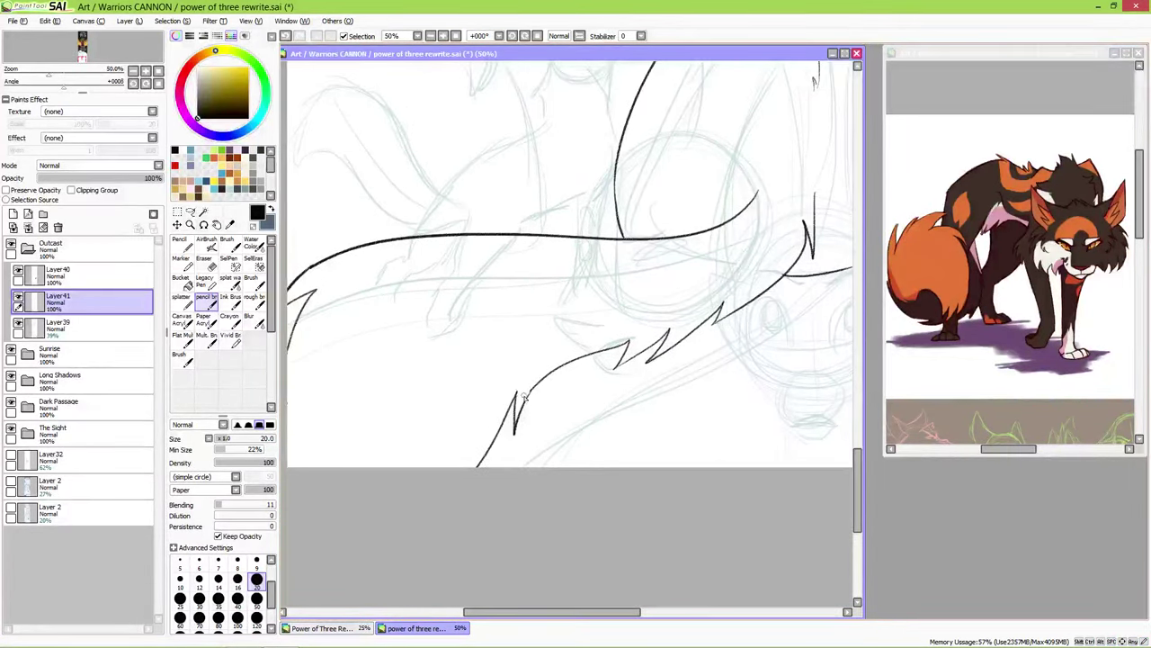
{"action": "left_click_drag", "start_coordinate": [527, 405], "coordinate": [542, 381]}
{"action": "scroll", "coordinate": [540, 387], "scroll_direction": "up", "scroll_amount": 4}
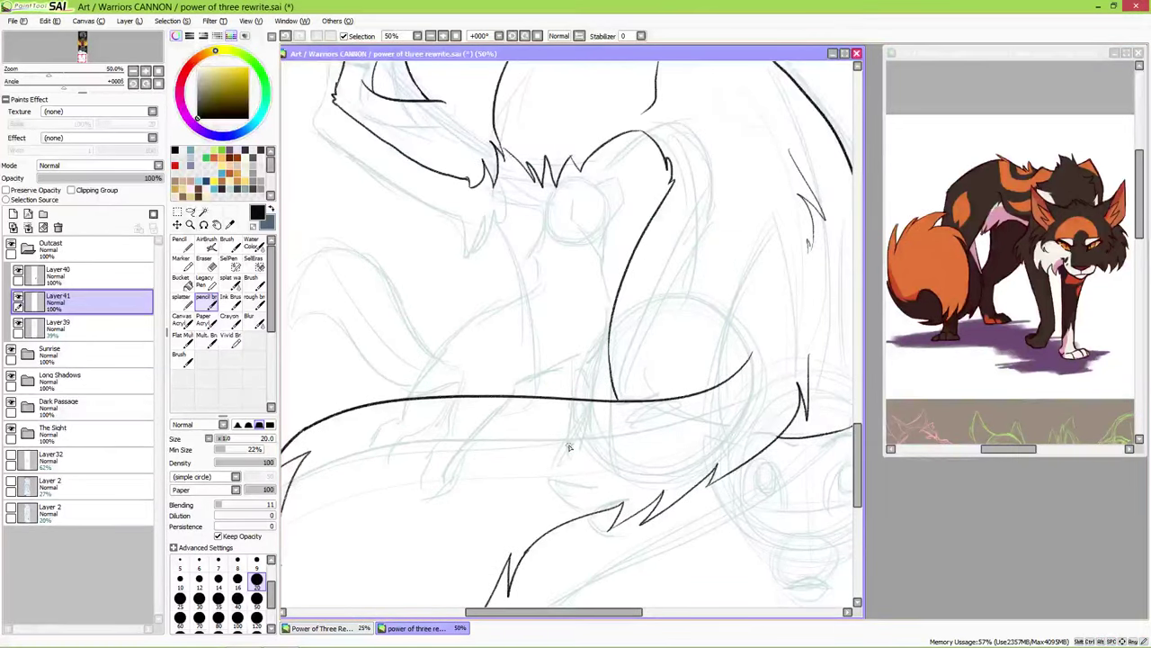
- Ink the front edge of the large cat's standing foreleg from the chest down to the tail
{"action": "key", "text": "minus"}
{"action": "left_click_drag", "start_coordinate": [580, 456], "coordinate": [676, 480]}
{"action": "key", "text": "plus"}
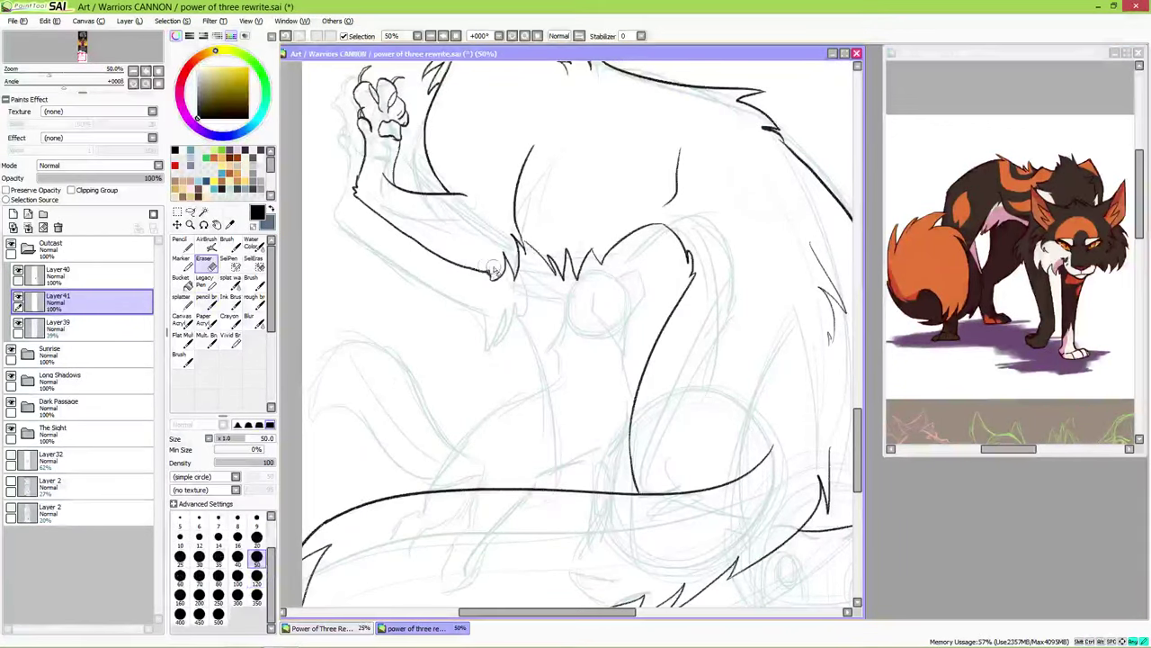
{"action": "mouse_move", "coordinate": [519, 257]}
{"action": "left_mouse_down"}
{"action": "mouse_move", "coordinate": [547, 336]}
{"action": "mouse_move", "coordinate": [568, 490]}
{"action": "left_mouse_up"}
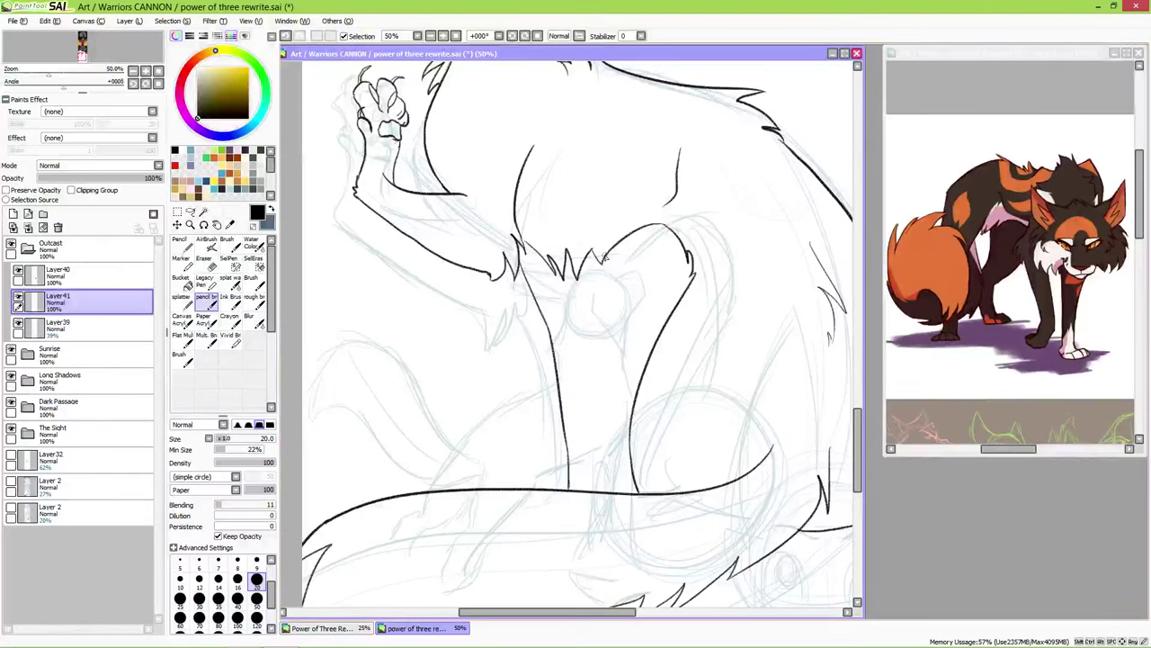
- Ink the elbow tuft and rear edge of the standing foreleg, undoing and redrawing the strokes that miss
{"action": "left_click_drag", "start_coordinate": [609, 274], "coordinate": [613, 316]}
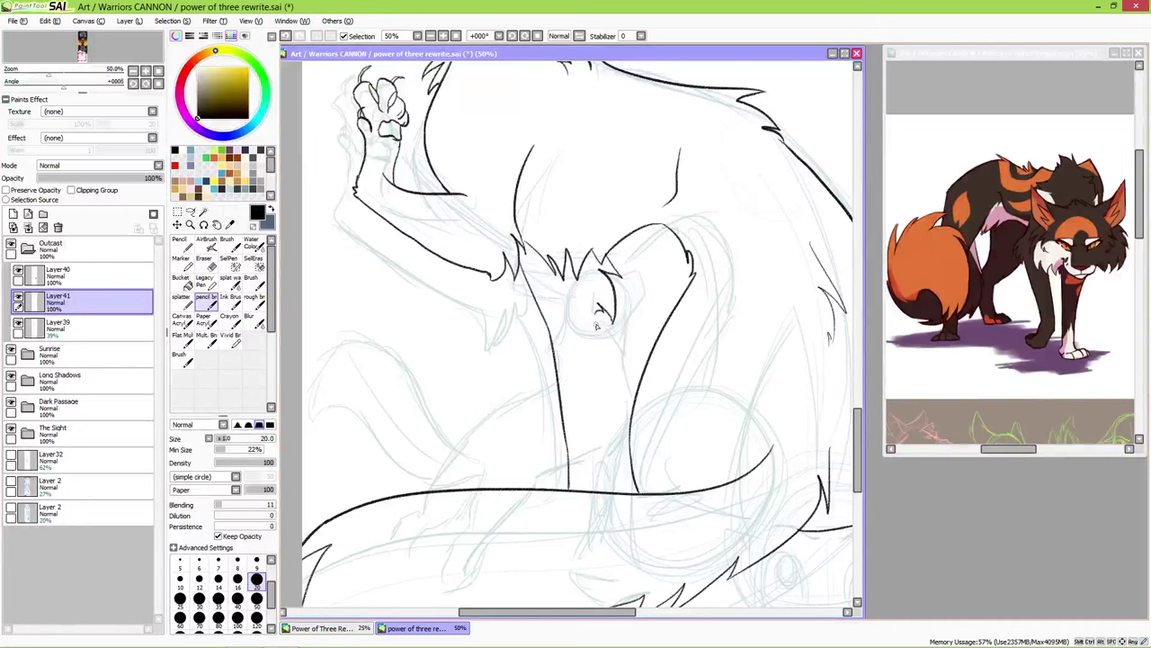
{"action": "left_click_drag", "start_coordinate": [597, 315], "coordinate": [596, 475]}
{"action": "key", "text": "ctrl+z"}
{"action": "key", "text": "ctrl+z"}
{"action": "mouse_move", "coordinate": [596, 313]}
{"action": "left_mouse_down"}
{"action": "mouse_move", "coordinate": [608, 413]}
{"action": "mouse_move", "coordinate": [600, 381]}
{"action": "mouse_move", "coordinate": [595, 478]}
{"action": "left_mouse_up"}
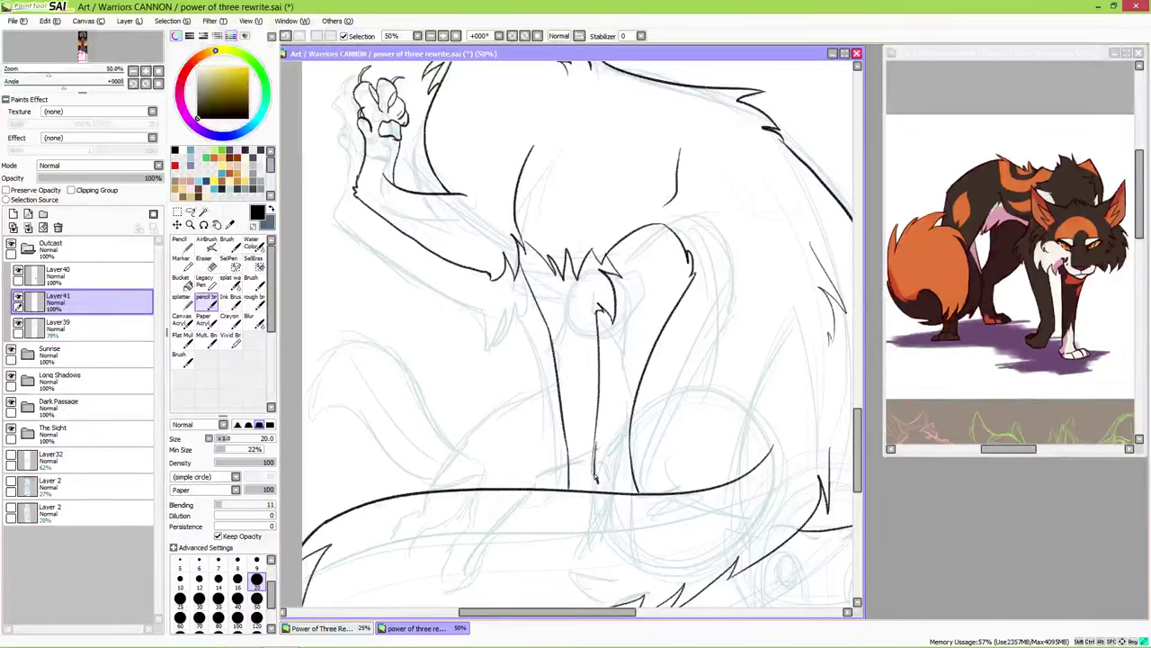
{"action": "key", "text": "ctrl+z"}
- Touch up the small fur tuft on the large cat's back outline, erasing the stray overlap
{"action": "left_click_drag", "start_coordinate": [634, 328], "coordinate": [635, 445]}
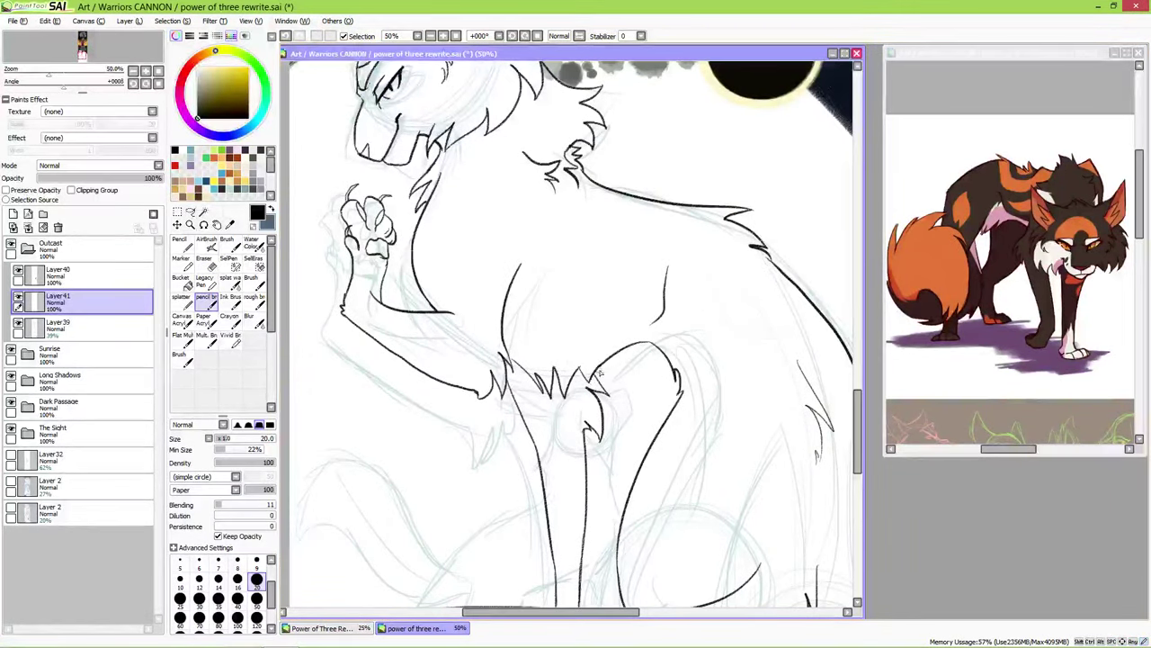
{"action": "scroll", "coordinate": [598, 373], "scroll_direction": "down", "scroll_amount": 4}
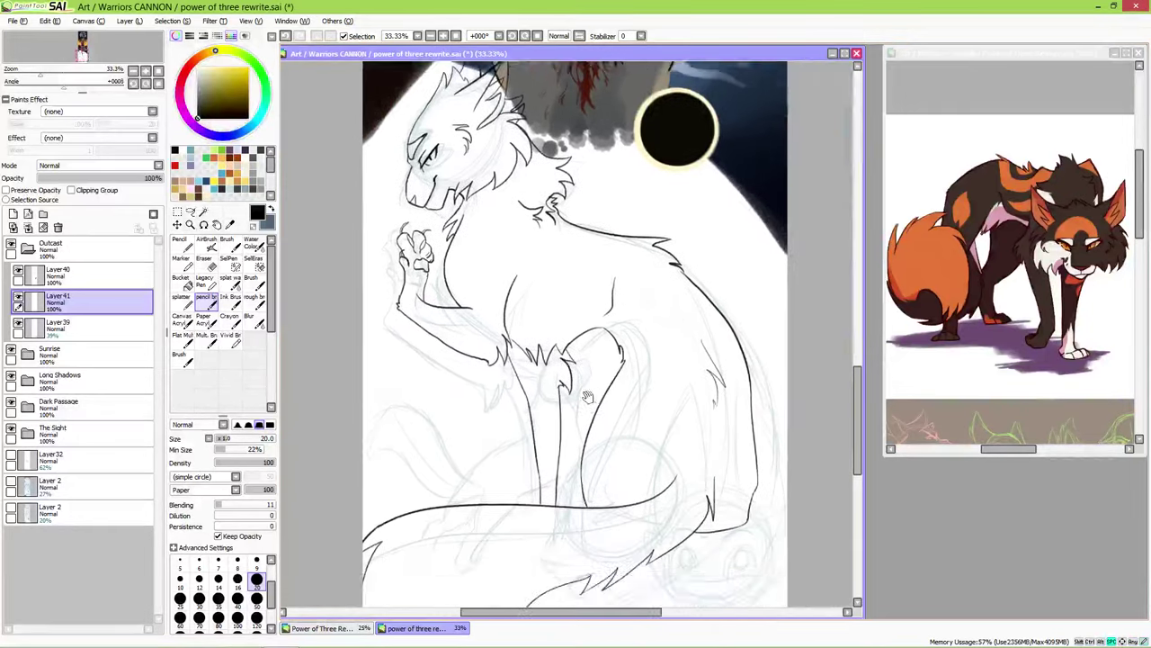
{"action": "left_click_drag", "start_coordinate": [576, 373], "coordinate": [597, 409]}
{"action": "left_click_drag", "start_coordinate": [642, 457], "coordinate": [665, 432]}
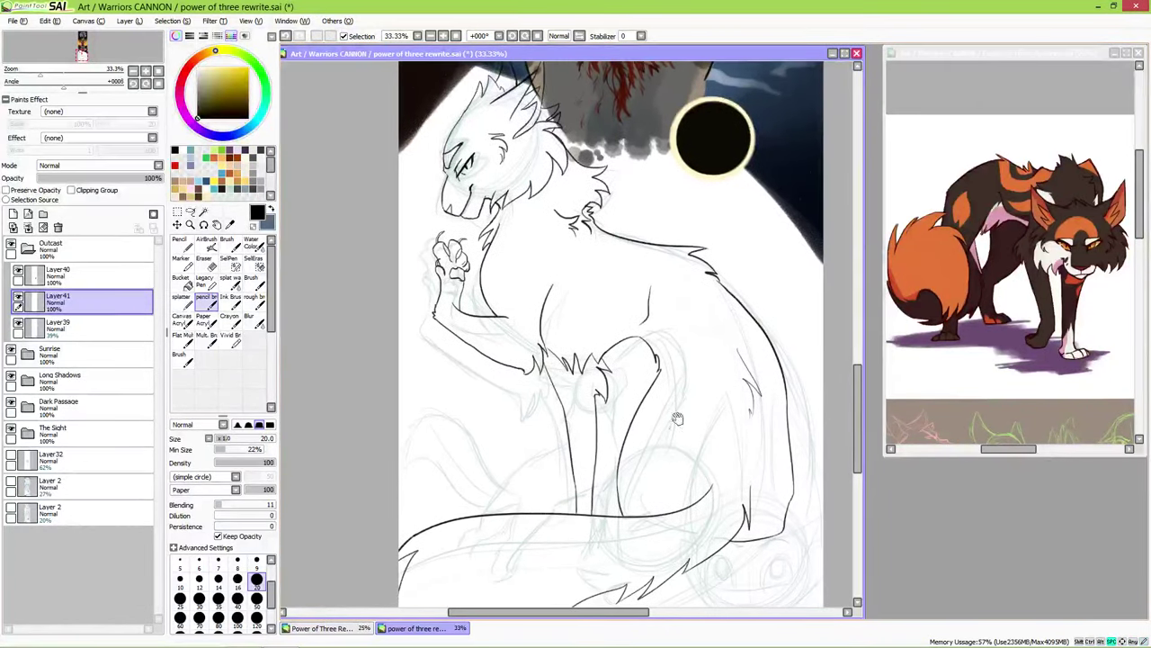
{"action": "scroll", "coordinate": [690, 342], "scroll_direction": "up", "scroll_amount": 2}
{"action": "scroll", "coordinate": [690, 342], "scroll_direction": "up", "scroll_amount": 1}
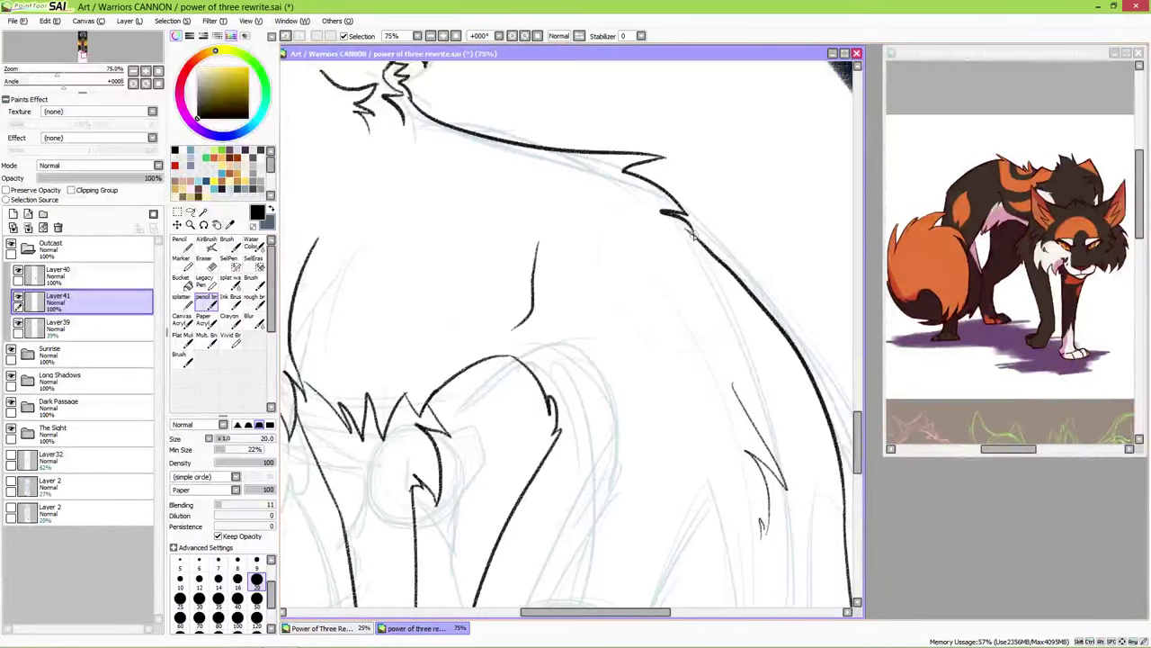
{"action": "key", "text": "e"}
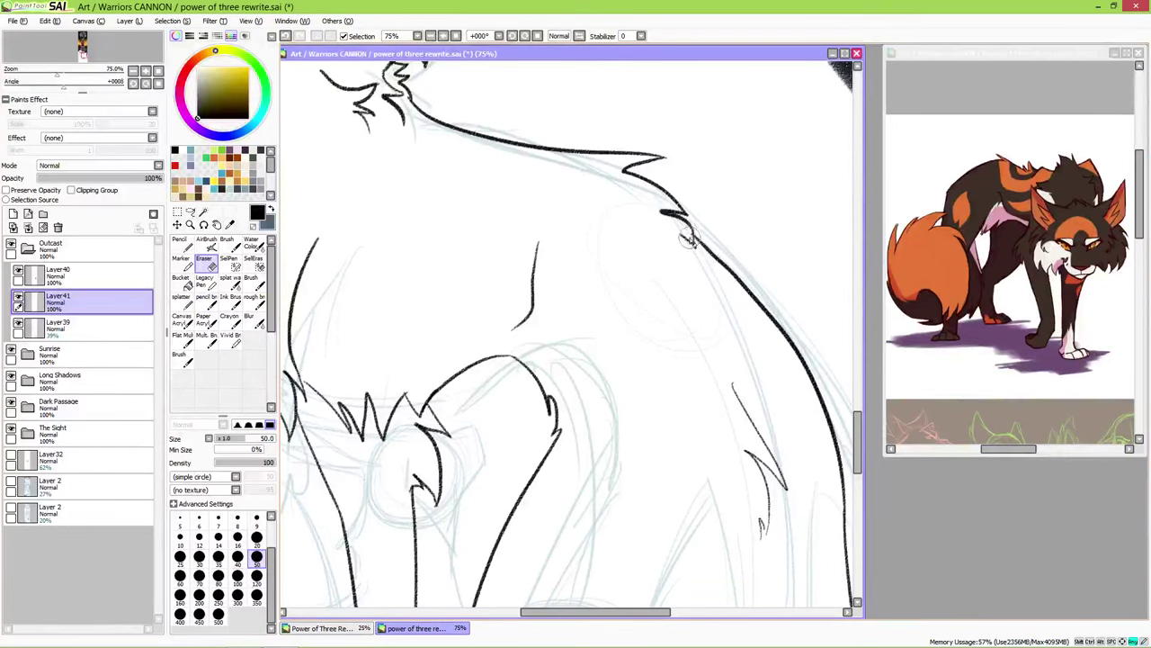
{"action": "left_click_drag", "start_coordinate": [691, 241], "coordinate": [712, 263]}
{"action": "key", "text": "n"}
- Ink the short line connecting the top of the standing foreleg to the fur fringe under the belly
{"action": "scroll", "coordinate": [743, 350], "scroll_direction": "down", "scroll_amount": 2}
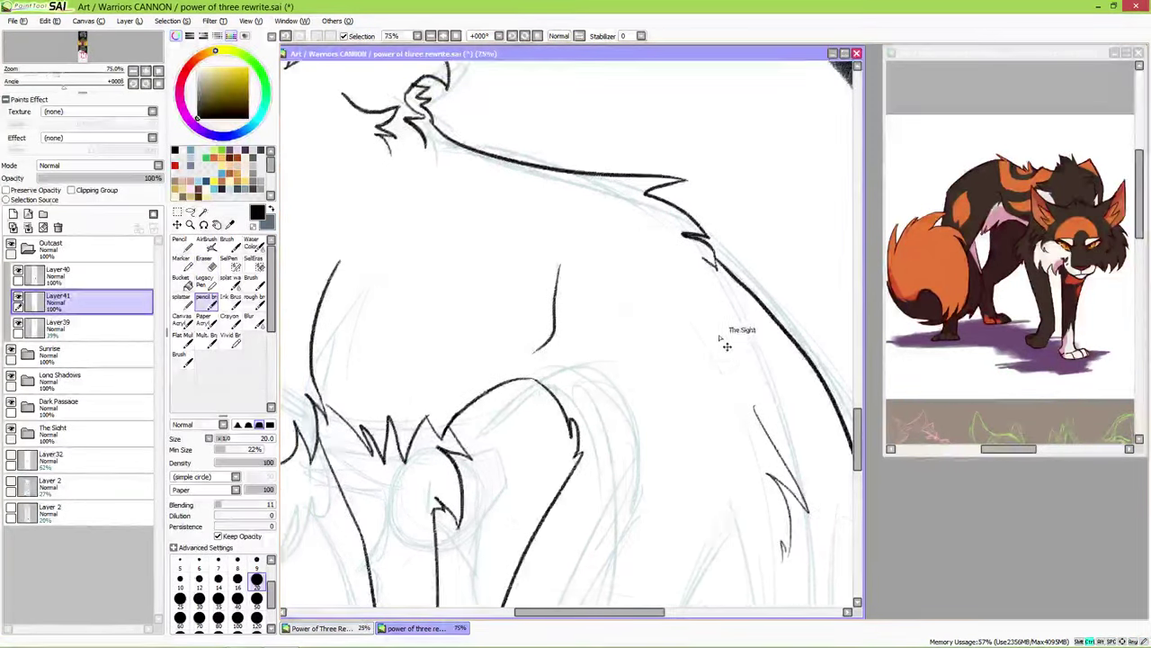
{"action": "mouse_move", "coordinate": [743, 441]}
{"action": "left_mouse_down"}
{"action": "mouse_move", "coordinate": [760, 375]}
{"action": "mouse_move", "coordinate": [769, 430]}
{"action": "mouse_move", "coordinate": [722, 415]}
{"action": "mouse_move", "coordinate": [720, 371]}
{"action": "left_mouse_up"}
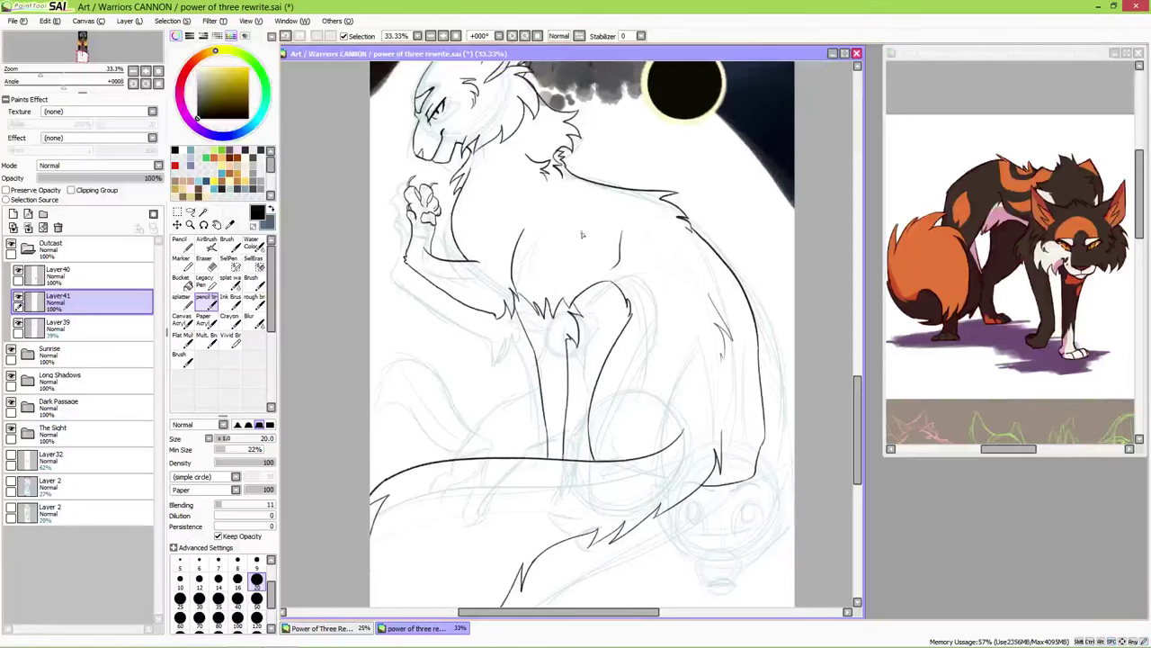
{"action": "scroll", "coordinate": [507, 299], "scroll_direction": "up", "scroll_amount": 2}
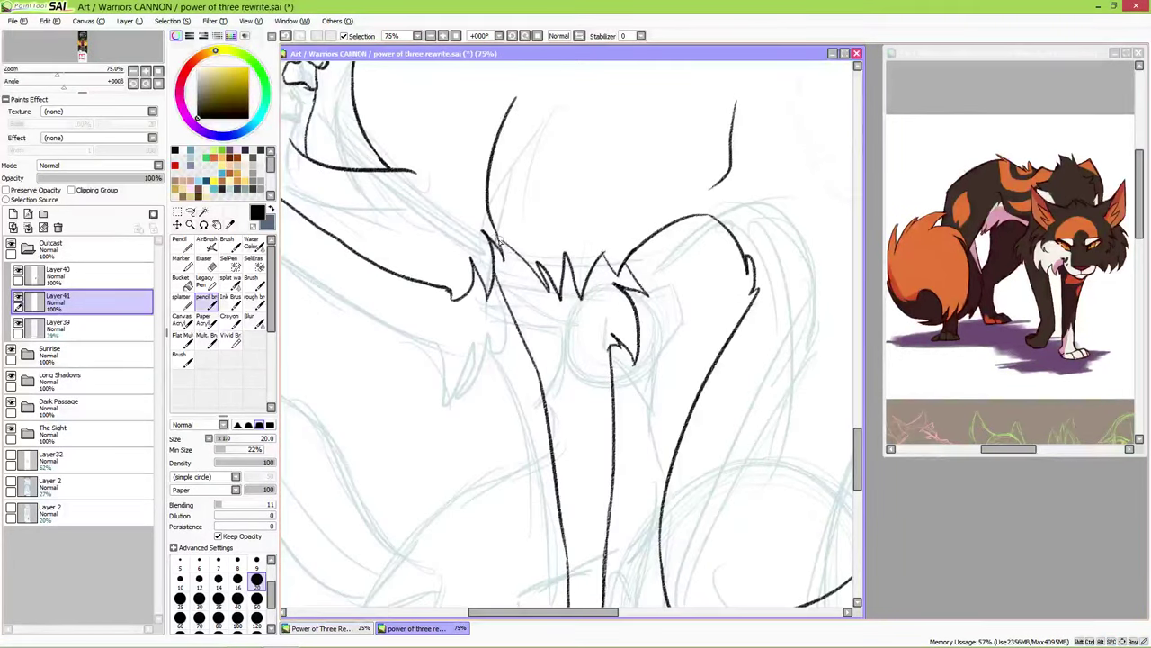
{"action": "left_click_drag", "start_coordinate": [516, 256], "coordinate": [497, 237]}
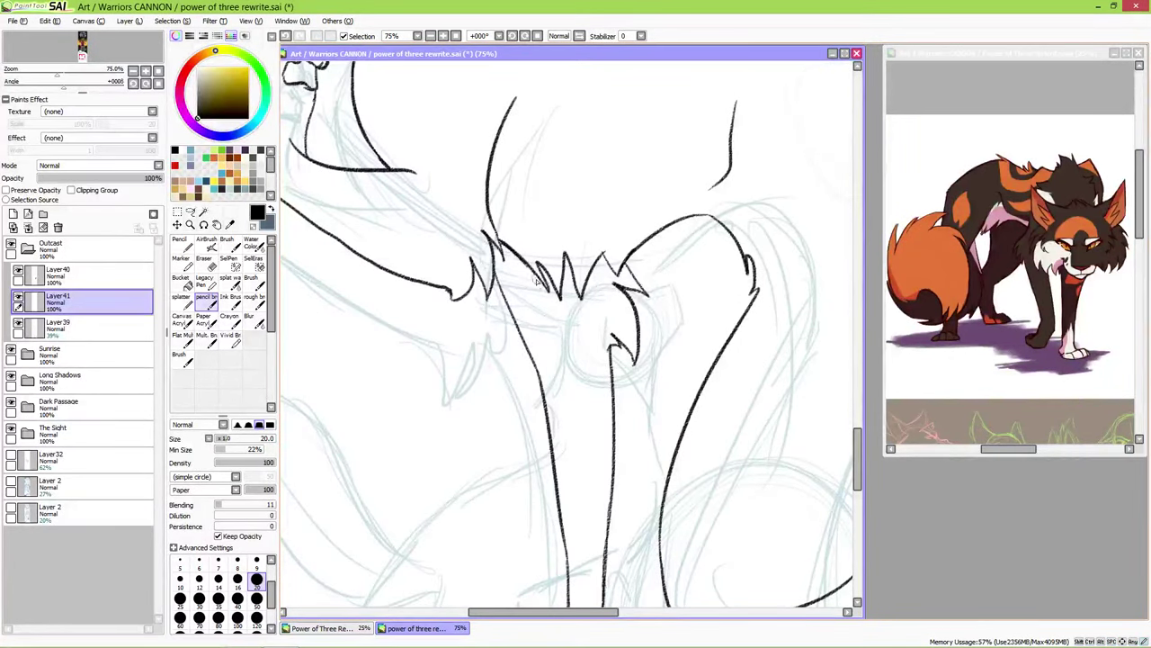
{"action": "key", "text": "e"}
{"action": "key", "text": "b"}
{"action": "scroll", "coordinate": [715, 306], "scroll_direction": "down", "scroll_amount": 2}
{"action": "scroll", "coordinate": [716, 306], "scroll_direction": "down", "scroll_amount": 4}
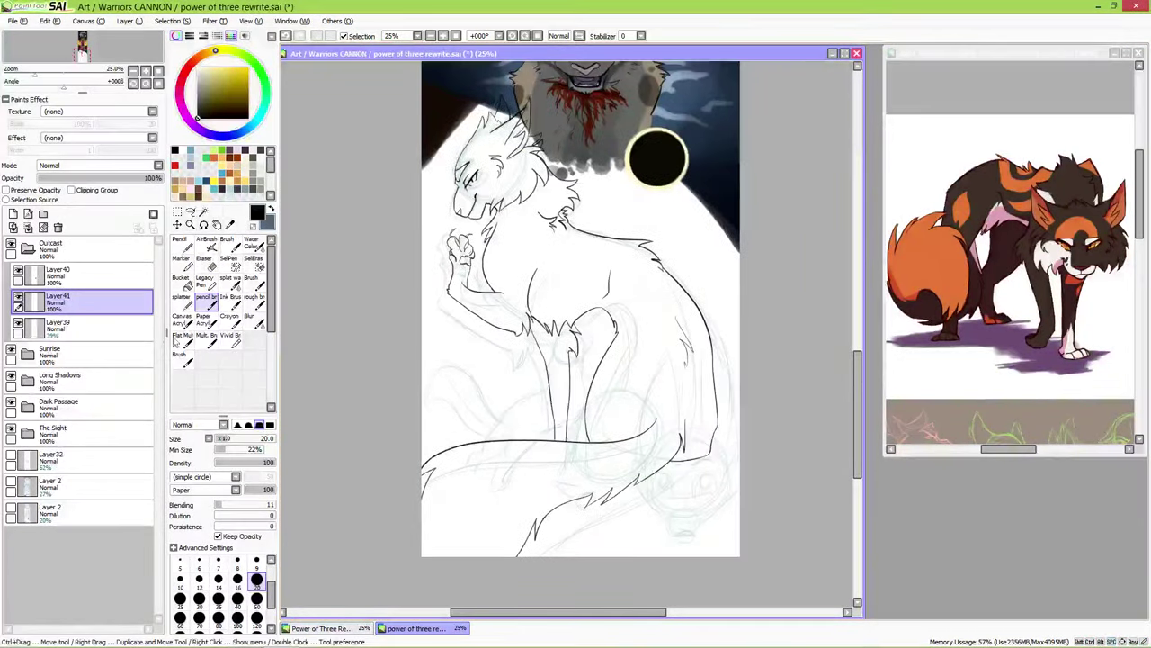
- Hide the sketch layer Layer39 and the other section folders from Sunrise to The Sight
{"action": "left_click", "coordinate": [81, 325]}
{"action": "left_click", "coordinate": [18, 324]}
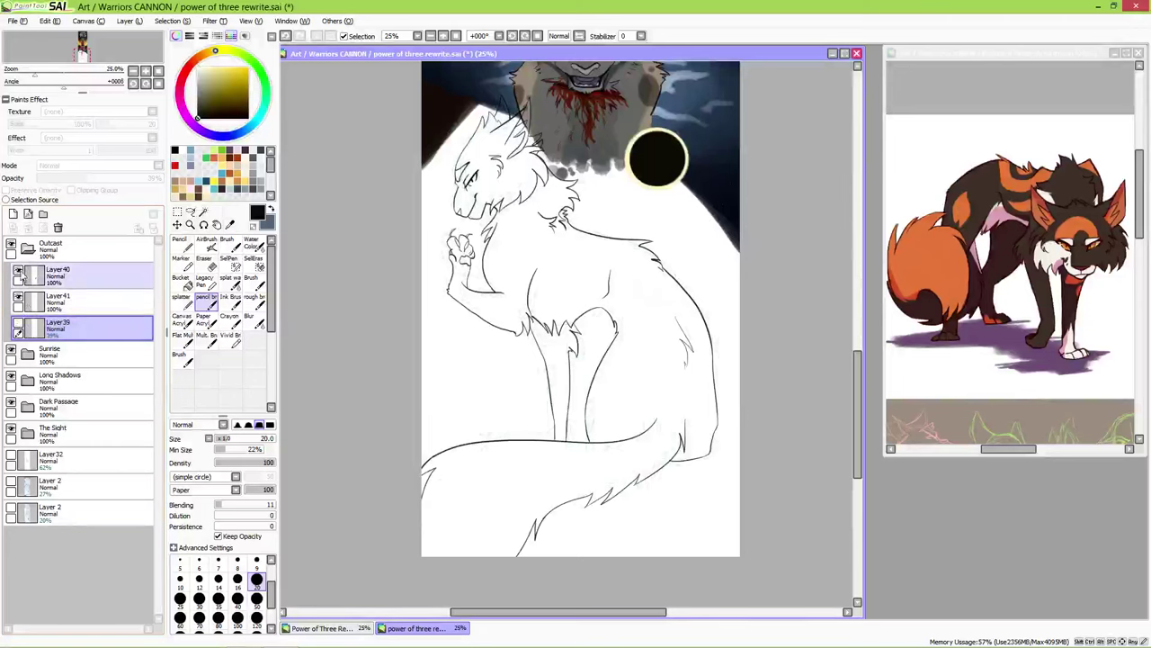
{"action": "left_click", "coordinate": [11, 352]}
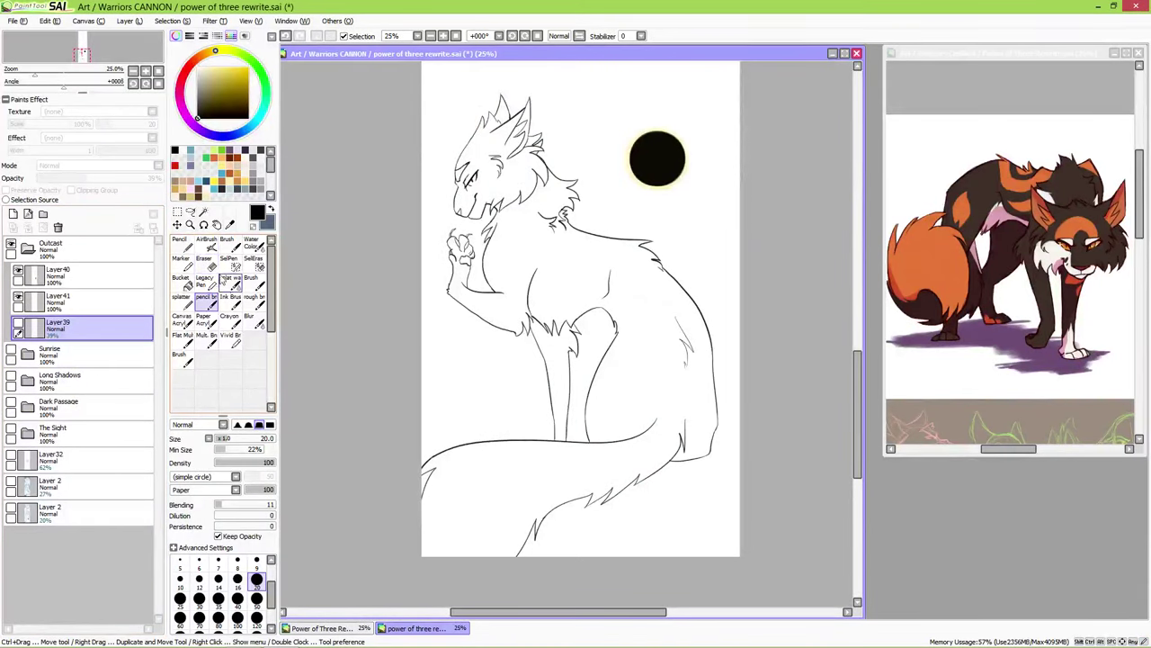
- Magic-wand the empty background around the cat and between its legs, and invert the selection to cover the cat
{"action": "left_click", "coordinate": [204, 212]}
{"action": "left_click", "coordinate": [522, 399]}
{"action": "left_click", "coordinate": [572, 427]}
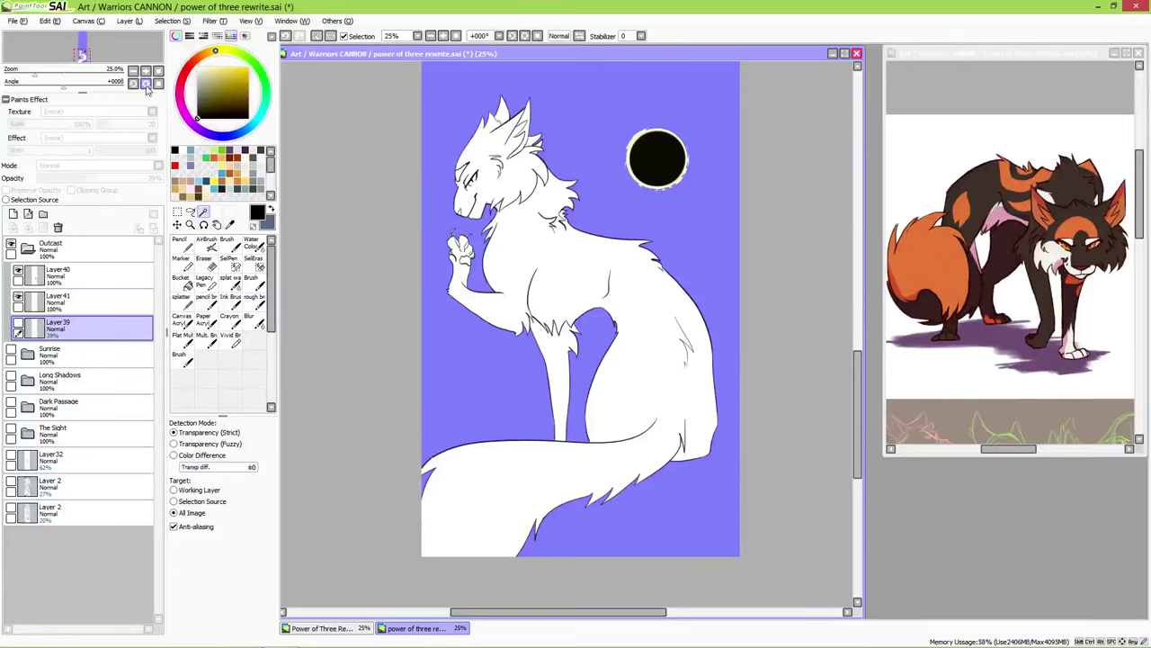
{"action": "left_click", "coordinate": [166, 21]}
{"action": "left_click", "coordinate": [184, 68]}
- Fill the selected cat with dark brown on a new layer below the lineart, using the size 500 pencil brush
{"action": "left_click", "coordinate": [202, 105]}
{"action": "left_click", "coordinate": [180, 241]}
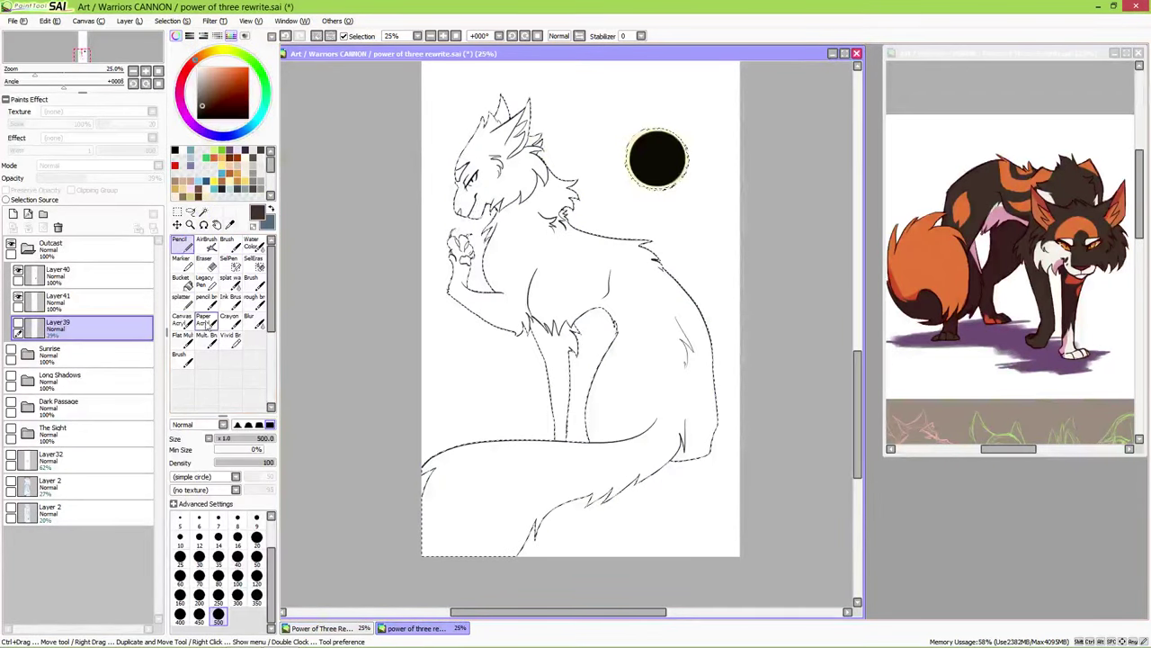
{"action": "left_click", "coordinate": [206, 297]}
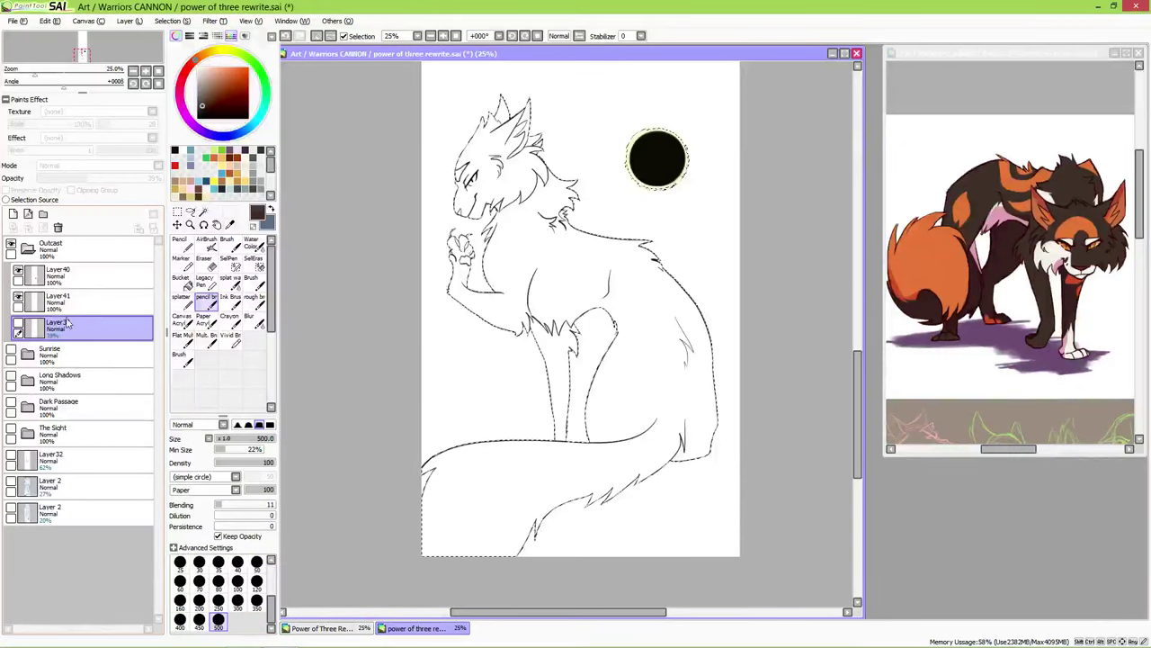
{"action": "left_click", "coordinate": [12, 214]}
{"action": "left_click_drag", "start_coordinate": [500, 261], "coordinate": [480, 135]}
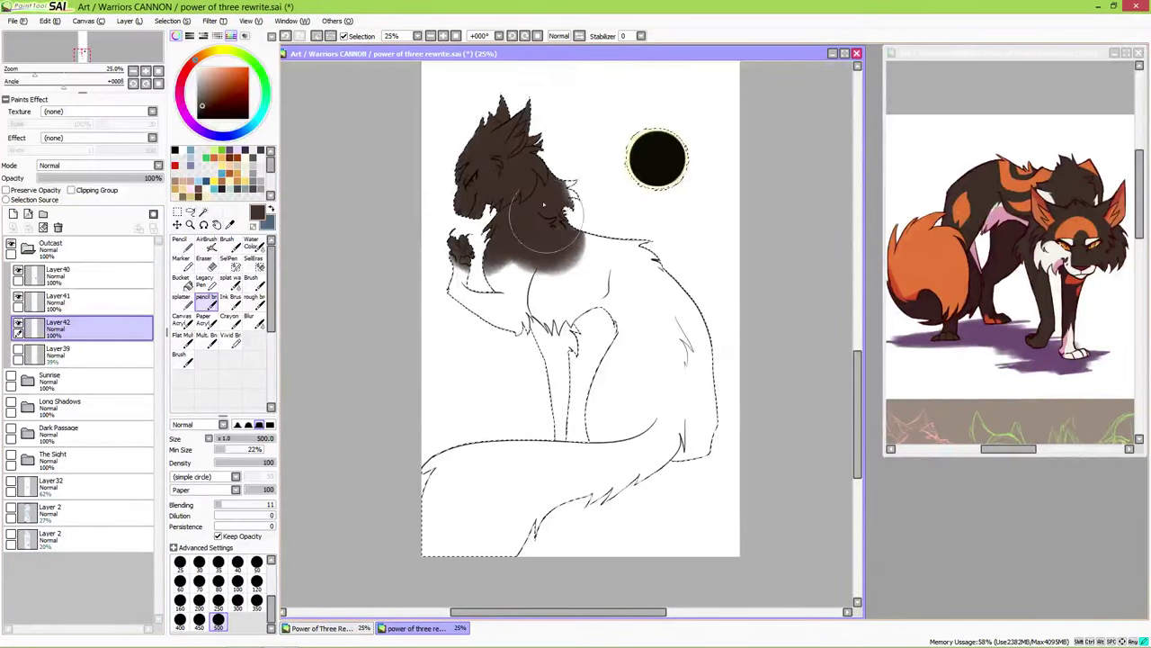
{"action": "mouse_move", "coordinate": [544, 205]}
{"action": "left_mouse_down"}
{"action": "mouse_move", "coordinate": [568, 259]}
{"action": "mouse_move", "coordinate": [503, 288]}
{"action": "left_mouse_up"}
{"action": "mouse_move", "coordinate": [663, 369]}
{"action": "left_mouse_down"}
{"action": "mouse_move", "coordinate": [672, 326]}
{"action": "mouse_move", "coordinate": [700, 326]}
{"action": "left_mouse_up"}
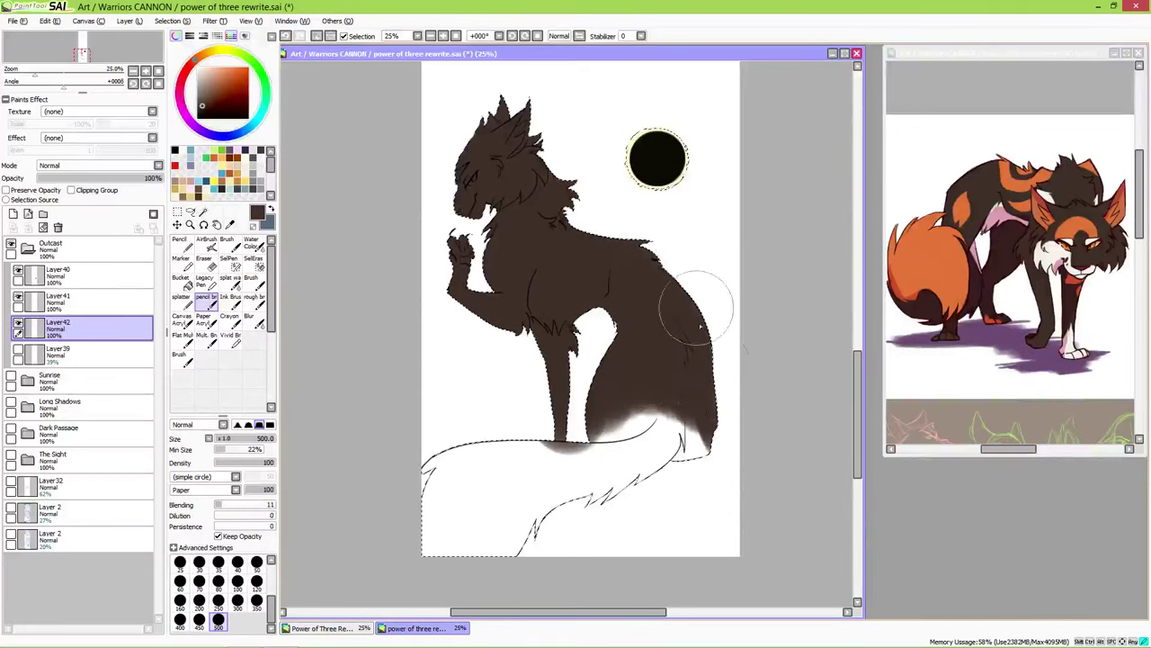
{"action": "mouse_move", "coordinate": [634, 494]}
{"action": "left_mouse_down"}
{"action": "mouse_move", "coordinate": [608, 549]}
{"action": "mouse_move", "coordinate": [546, 564]}
{"action": "left_mouse_up"}
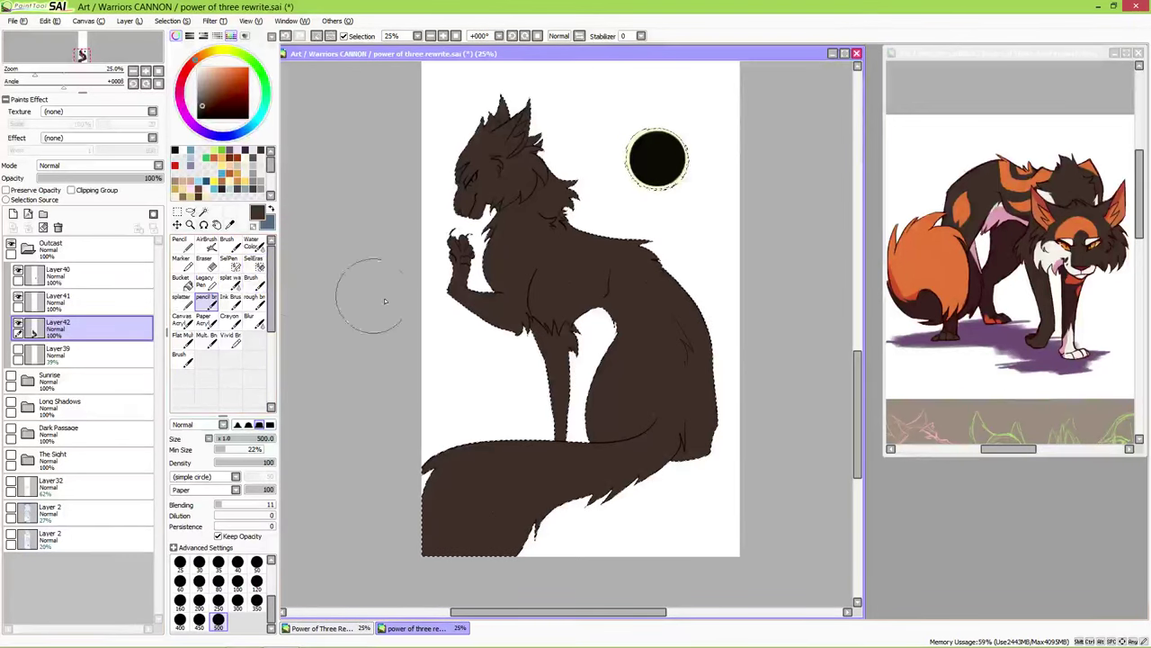
- Preserve the opacity of Layer42 and clear the selection, with the reference cat's orange and brush size 35 ready
{"action": "left_click", "coordinate": [943, 258], "text": "alt"}
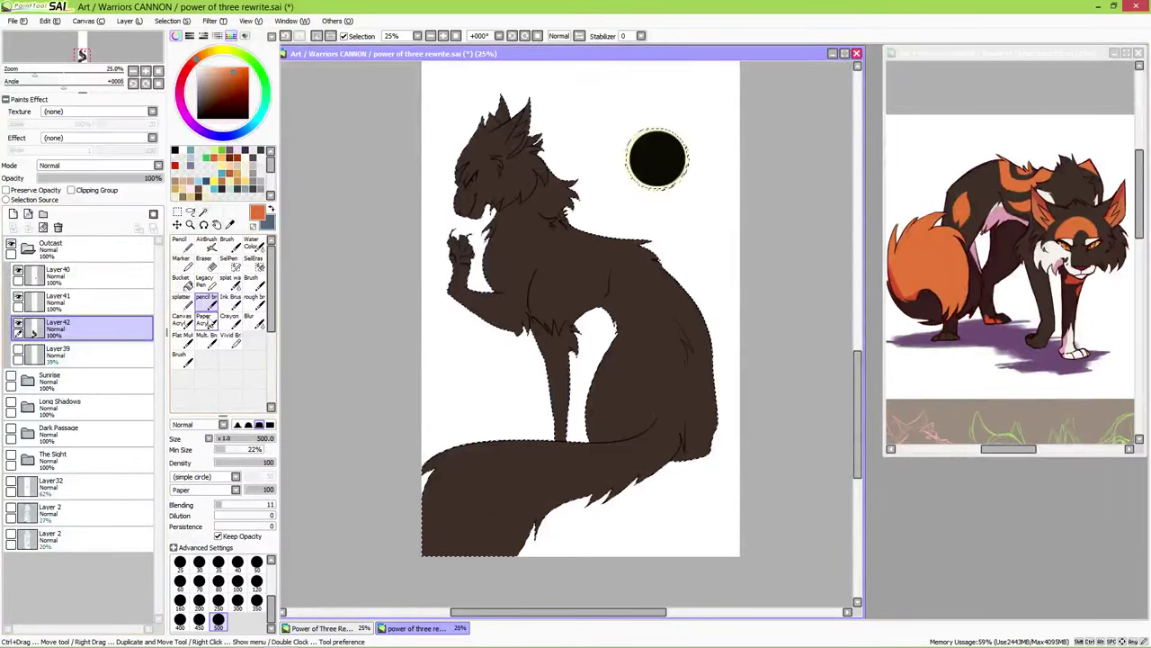
{"action": "left_click", "coordinate": [218, 563]}
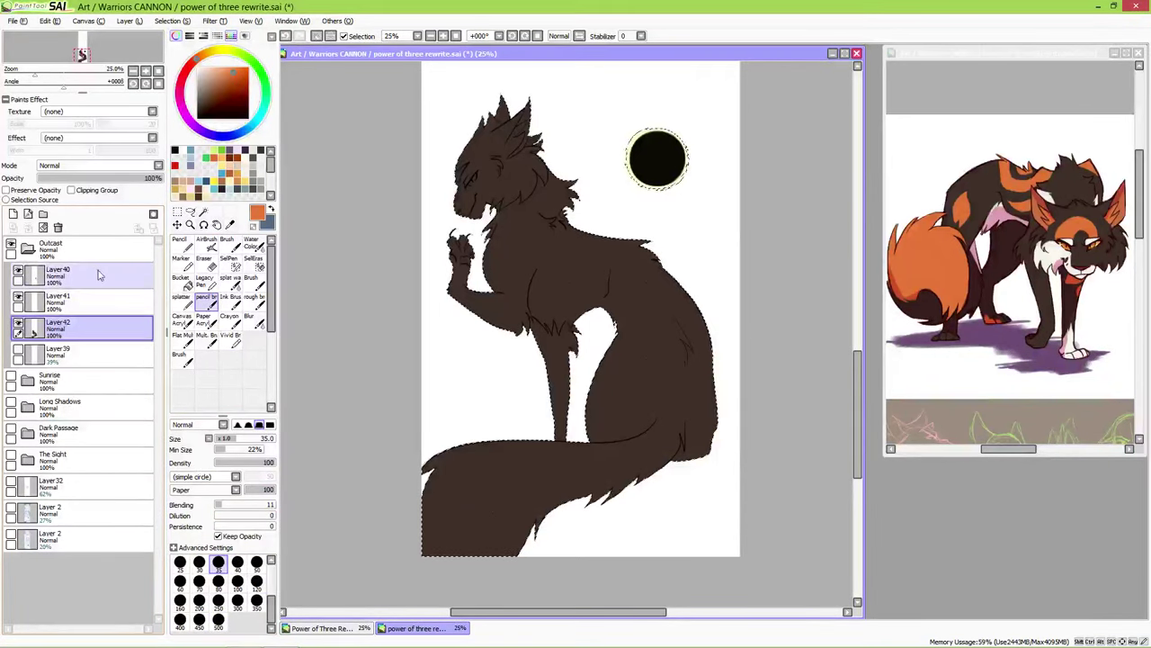
{"action": "left_click", "coordinate": [18, 192]}
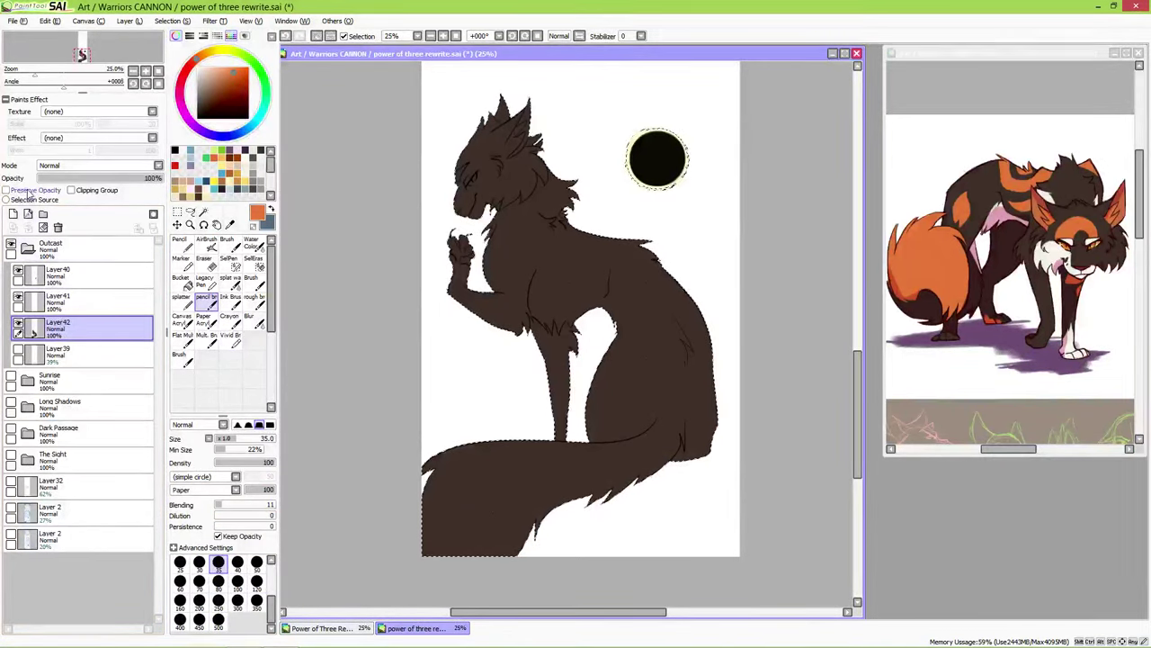
{"action": "key", "text": "ctrl+d"}
- Paint an orange oval patch on the cat's chest with a small orange stripe just beneath it
{"action": "scroll", "coordinate": [580, 402], "scroll_direction": "up", "scroll_amount": 2}
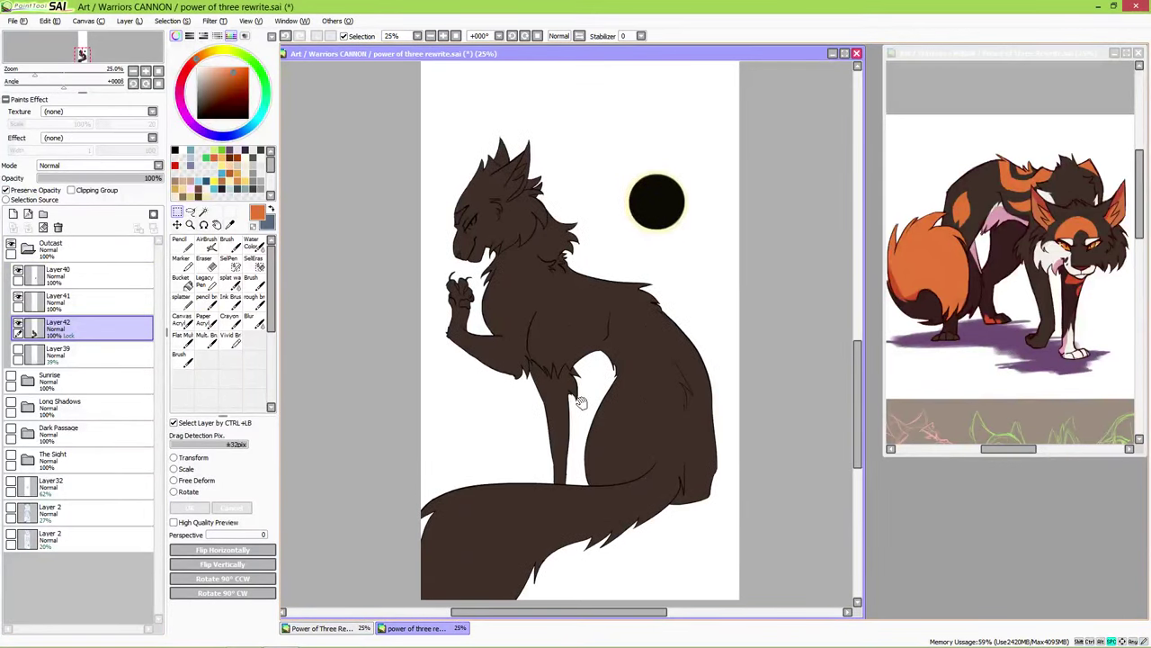
{"action": "scroll", "coordinate": [576, 391], "scroll_direction": "up", "scroll_amount": 2}
{"action": "scroll", "coordinate": [562, 408], "scroll_direction": "up", "scroll_amount": 2}
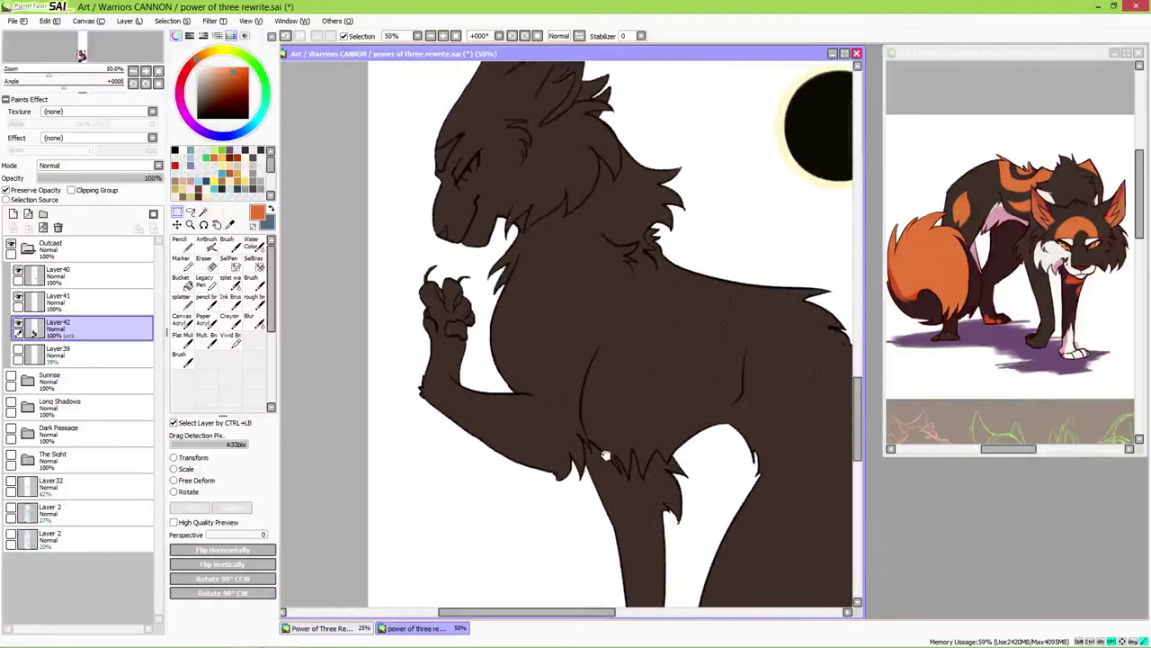
{"action": "left_click", "coordinate": [205, 299]}
{"action": "mouse_move", "coordinate": [490, 353]}
{"action": "left_mouse_down"}
{"action": "mouse_move", "coordinate": [530, 334]}
{"action": "mouse_move", "coordinate": [521, 373]}
{"action": "mouse_move", "coordinate": [487, 356]}
{"action": "mouse_move", "coordinate": [513, 385]}
{"action": "mouse_move", "coordinate": [546, 363]}
{"action": "mouse_move", "coordinate": [492, 364]}
{"action": "mouse_move", "coordinate": [512, 386]}
{"action": "mouse_move", "coordinate": [501, 372]}
{"action": "mouse_move", "coordinate": [511, 332]}
{"action": "mouse_move", "coordinate": [524, 330]}
{"action": "mouse_move", "coordinate": [536, 357]}
{"action": "mouse_move", "coordinate": [504, 355]}
{"action": "mouse_move", "coordinate": [527, 330]}
{"action": "left_mouse_up"}
{"action": "mouse_move", "coordinate": [535, 374]}
{"action": "left_mouse_down"}
{"action": "mouse_move", "coordinate": [500, 378]}
{"action": "mouse_move", "coordinate": [531, 402]}
{"action": "mouse_move", "coordinate": [545, 396]}
{"action": "mouse_move", "coordinate": [531, 406]}
{"action": "mouse_move", "coordinate": [541, 405]}
{"action": "mouse_move", "coordinate": [547, 395]}
{"action": "mouse_move", "coordinate": [522, 407]}
{"action": "mouse_move", "coordinate": [497, 393]}
{"action": "mouse_move", "coordinate": [545, 390]}
{"action": "left_mouse_up"}
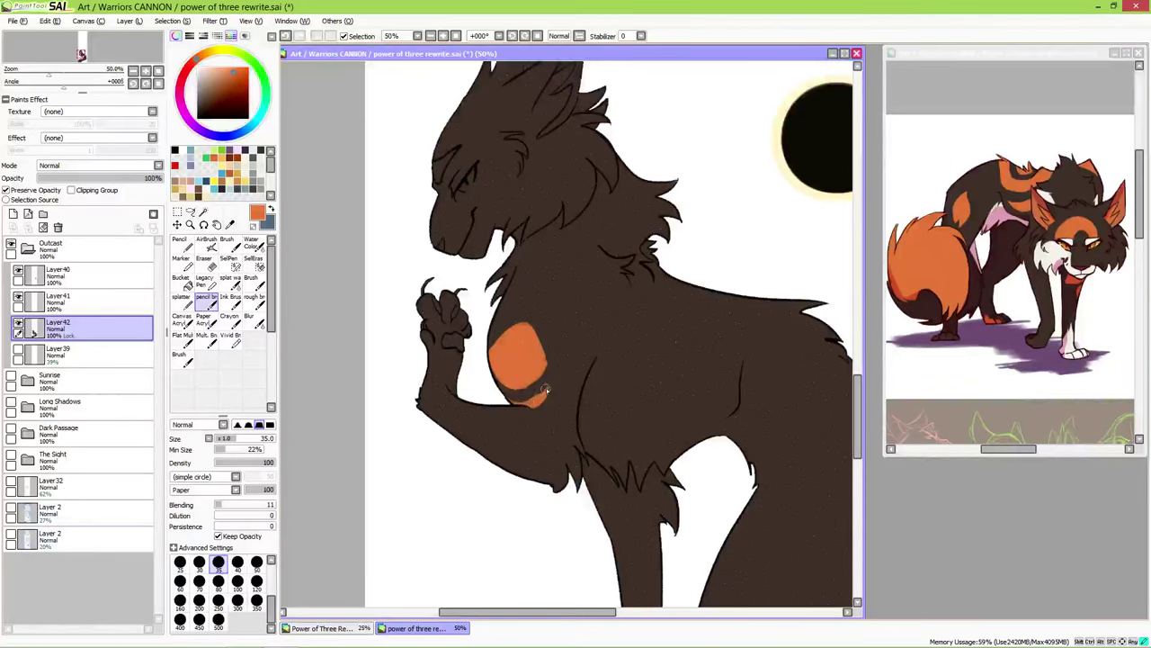
- Paint a rounded orange patch on the cat's lower back and a thick curved orange band wrapping around it
{"action": "mouse_move", "coordinate": [694, 387]}
{"action": "left_mouse_down"}
{"action": "mouse_move", "coordinate": [644, 396]}
{"action": "mouse_move", "coordinate": [611, 376]}
{"action": "mouse_move", "coordinate": [584, 321]}
{"action": "mouse_move", "coordinate": [605, 373]}
{"action": "mouse_move", "coordinate": [644, 385]}
{"action": "left_mouse_up"}
{"action": "mouse_move", "coordinate": [665, 342]}
{"action": "left_mouse_down"}
{"action": "mouse_move", "coordinate": [651, 390]}
{"action": "mouse_move", "coordinate": [656, 326]}
{"action": "mouse_move", "coordinate": [614, 320]}
{"action": "mouse_move", "coordinate": [616, 306]}
{"action": "mouse_move", "coordinate": [603, 308]}
{"action": "mouse_move", "coordinate": [593, 354]}
{"action": "mouse_move", "coordinate": [639, 386]}
{"action": "mouse_move", "coordinate": [601, 367]}
{"action": "mouse_move", "coordinate": [644, 378]}
{"action": "mouse_move", "coordinate": [659, 354]}
{"action": "mouse_move", "coordinate": [648, 371]}
{"action": "mouse_move", "coordinate": [627, 318]}
{"action": "mouse_move", "coordinate": [606, 314]}
{"action": "mouse_move", "coordinate": [630, 362]}
{"action": "left_mouse_up"}
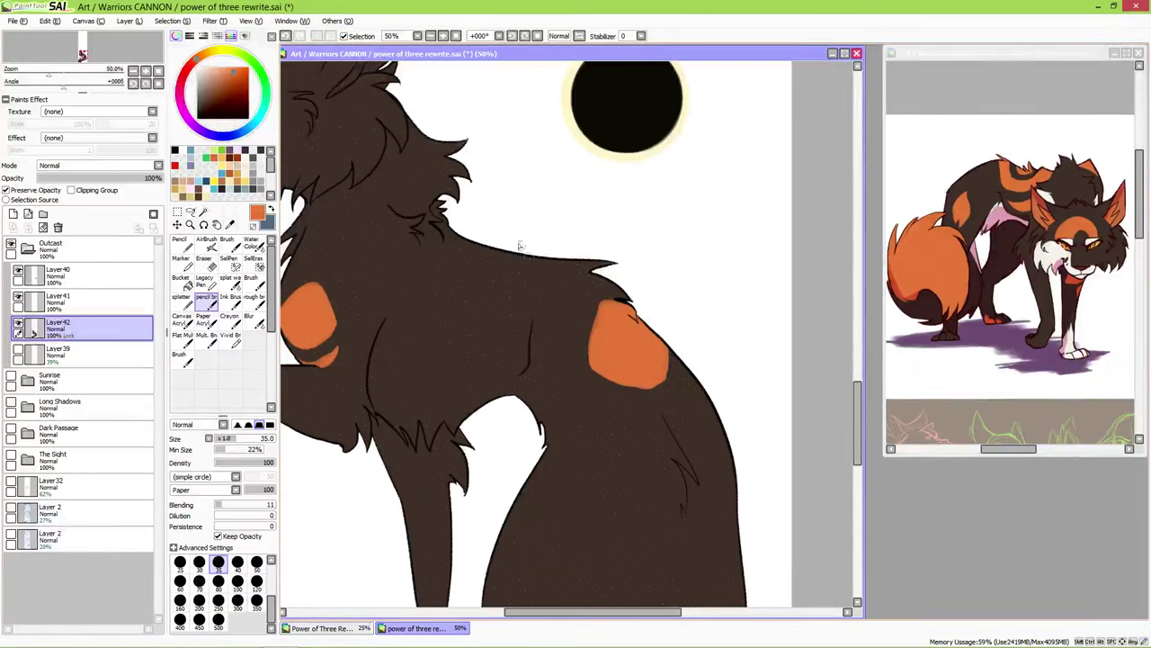
{"action": "left_click_drag", "start_coordinate": [540, 260], "coordinate": [532, 355]}
{"action": "key", "text": "ctrl+z"}
{"action": "mouse_move", "coordinate": [539, 259]}
{"action": "left_mouse_down"}
{"action": "mouse_move", "coordinate": [536, 352]}
{"action": "mouse_move", "coordinate": [524, 334]}
{"action": "mouse_move", "coordinate": [546, 373]}
{"action": "mouse_move", "coordinate": [532, 329]}
{"action": "mouse_move", "coordinate": [540, 272]}
{"action": "mouse_move", "coordinate": [536, 347]}
{"action": "mouse_move", "coordinate": [572, 399]}
{"action": "left_mouse_up"}
{"action": "mouse_move", "coordinate": [534, 347]}
{"action": "left_mouse_down"}
{"action": "mouse_move", "coordinate": [582, 366]}
{"action": "mouse_move", "coordinate": [561, 347]}
{"action": "mouse_move", "coordinate": [591, 392]}
{"action": "mouse_move", "coordinate": [571, 395]}
{"action": "mouse_move", "coordinate": [660, 441]}
{"action": "mouse_move", "coordinate": [573, 399]}
{"action": "mouse_move", "coordinate": [655, 444]}
{"action": "mouse_move", "coordinate": [706, 394]}
{"action": "mouse_move", "coordinate": [665, 440]}
{"action": "left_mouse_up"}
{"action": "mouse_move", "coordinate": [581, 272]}
{"action": "left_mouse_down"}
{"action": "mouse_move", "coordinate": [534, 305]}
{"action": "mouse_move", "coordinate": [549, 272]}
{"action": "mouse_move", "coordinate": [611, 258]}
{"action": "mouse_move", "coordinate": [557, 285]}
{"action": "mouse_move", "coordinate": [573, 261]}
{"action": "mouse_move", "coordinate": [535, 281]}
{"action": "mouse_move", "coordinate": [528, 313]}
{"action": "mouse_move", "coordinate": [544, 338]}
{"action": "mouse_move", "coordinate": [559, 284]}
{"action": "mouse_move", "coordinate": [527, 334]}
{"action": "mouse_move", "coordinate": [531, 308]}
{"action": "mouse_move", "coordinate": [552, 376]}
{"action": "mouse_move", "coordinate": [595, 425]}
{"action": "mouse_move", "coordinate": [565, 395]}
{"action": "mouse_move", "coordinate": [559, 386]}
{"action": "mouse_move", "coordinate": [621, 430]}
{"action": "mouse_move", "coordinate": [685, 430]}
{"action": "mouse_move", "coordinate": [654, 442]}
{"action": "mouse_move", "coordinate": [700, 399]}
{"action": "left_mouse_up"}
{"action": "mouse_move", "coordinate": [567, 405]}
{"action": "left_mouse_down"}
{"action": "mouse_move", "coordinate": [608, 443]}
{"action": "mouse_move", "coordinate": [651, 455]}
{"action": "left_mouse_up"}
{"action": "mouse_move", "coordinate": [548, 385]}
{"action": "left_mouse_down"}
{"action": "mouse_move", "coordinate": [667, 458]}
{"action": "mouse_move", "coordinate": [635, 456]}
{"action": "mouse_move", "coordinate": [669, 454]}
{"action": "mouse_move", "coordinate": [684, 476]}
{"action": "mouse_move", "coordinate": [717, 394]}
{"action": "mouse_move", "coordinate": [680, 424]}
{"action": "left_mouse_up"}
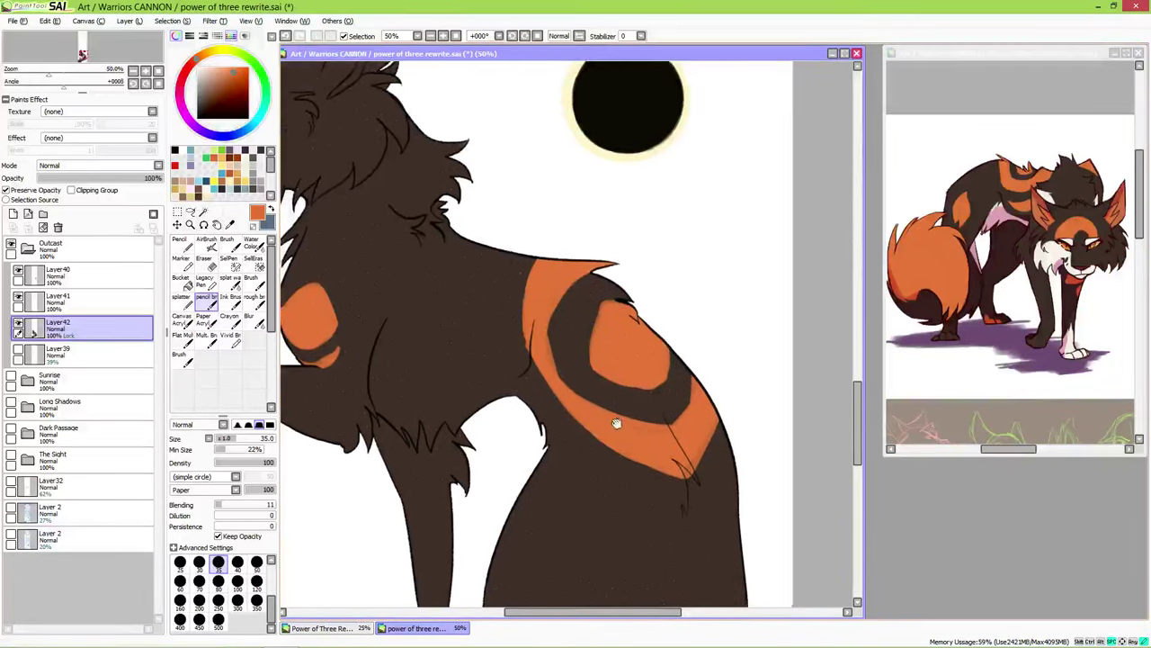
- Paint a crescent-shaped orange marking on the cat's side, between the shoulder and the curved back band
{"action": "left_click_drag", "start_coordinate": [465, 287], "coordinate": [537, 248]}
{"action": "mouse_move", "coordinate": [482, 273]}
{"action": "left_mouse_down"}
{"action": "mouse_move", "coordinate": [510, 240]}
{"action": "mouse_move", "coordinate": [537, 230]}
{"action": "mouse_move", "coordinate": [550, 304]}
{"action": "left_mouse_up"}
{"action": "key", "text": "ctrl+z"}
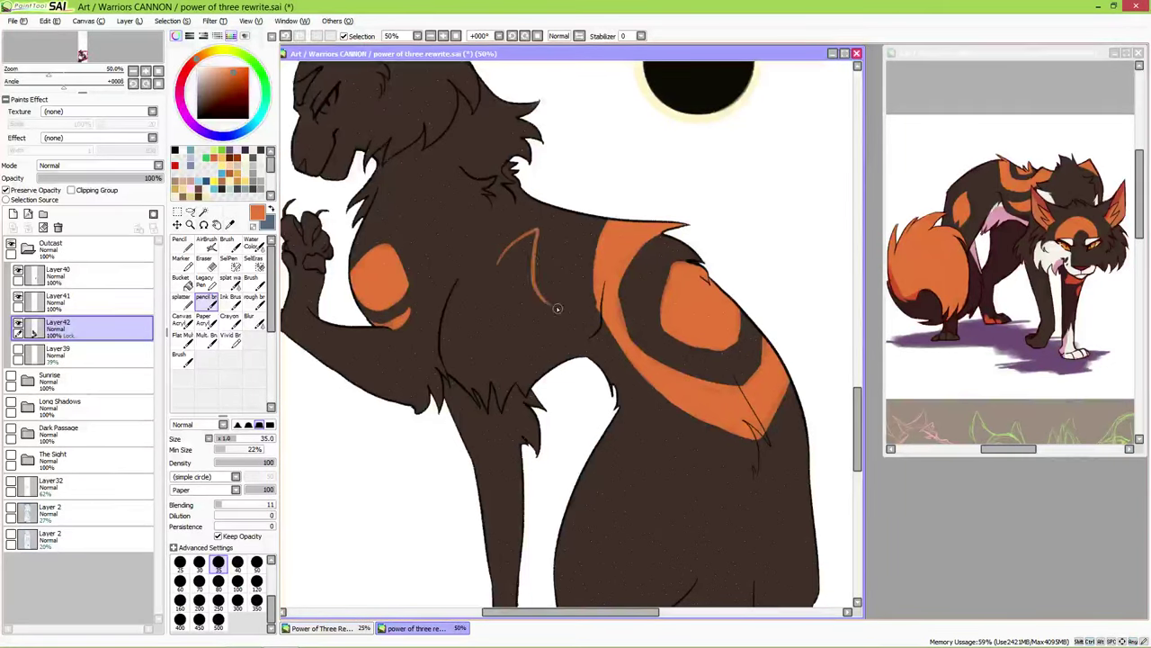
{"action": "mouse_move", "coordinate": [498, 262]}
{"action": "left_mouse_down"}
{"action": "mouse_move", "coordinate": [545, 302]}
{"action": "mouse_move", "coordinate": [529, 232]}
{"action": "mouse_move", "coordinate": [504, 279]}
{"action": "mouse_move", "coordinate": [526, 297]}
{"action": "mouse_move", "coordinate": [535, 238]}
{"action": "left_mouse_up"}
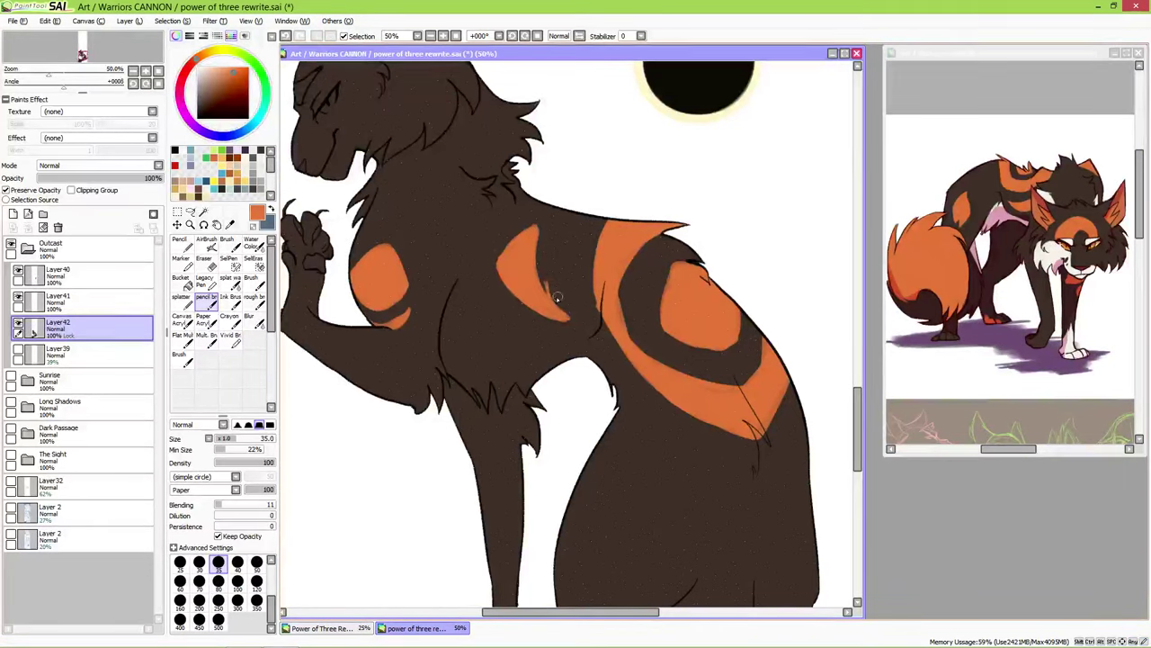
{"action": "mouse_move", "coordinate": [557, 310]}
{"action": "left_mouse_down"}
{"action": "mouse_move", "coordinate": [544, 280]}
{"action": "mouse_move", "coordinate": [572, 323]}
{"action": "mouse_move", "coordinate": [490, 189]}
{"action": "mouse_move", "coordinate": [546, 298]}
{"action": "mouse_move", "coordinate": [568, 279]}
{"action": "mouse_move", "coordinate": [552, 276]}
{"action": "mouse_move", "coordinate": [566, 306]}
{"action": "mouse_move", "coordinate": [541, 279]}
{"action": "left_mouse_up"}
- Cut jagged fur notches into the edges of the orange body markings with the sampled dark brown
{"action": "left_click", "coordinate": [569, 279], "text": "alt"}
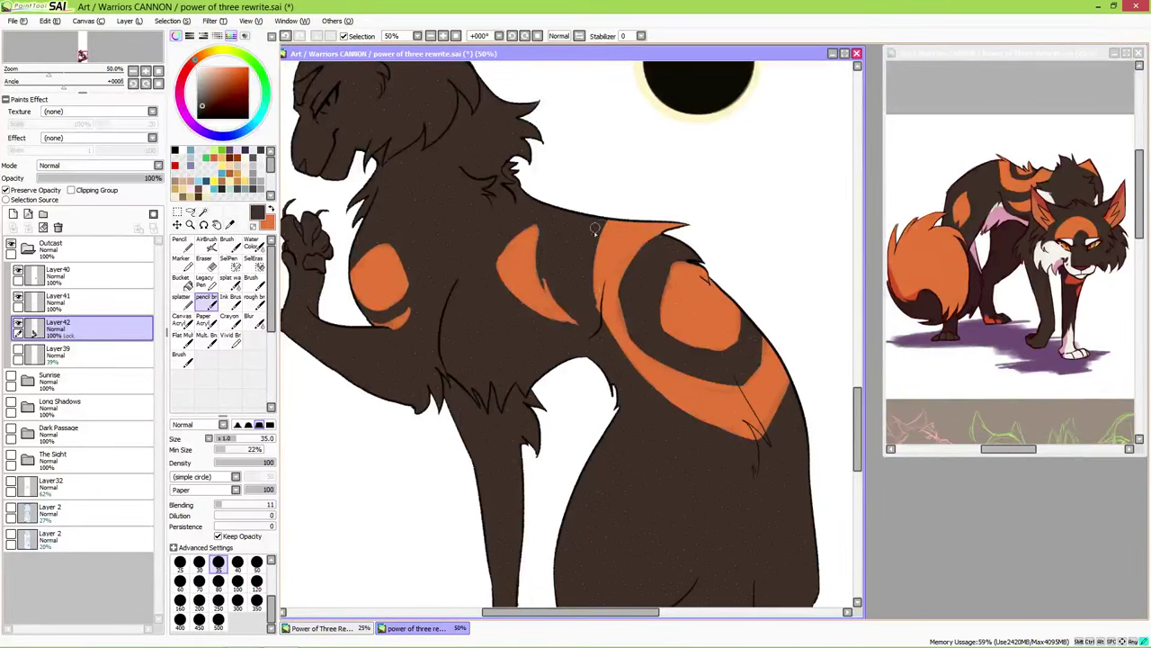
{"action": "left_click_drag", "start_coordinate": [506, 244], "coordinate": [502, 274]}
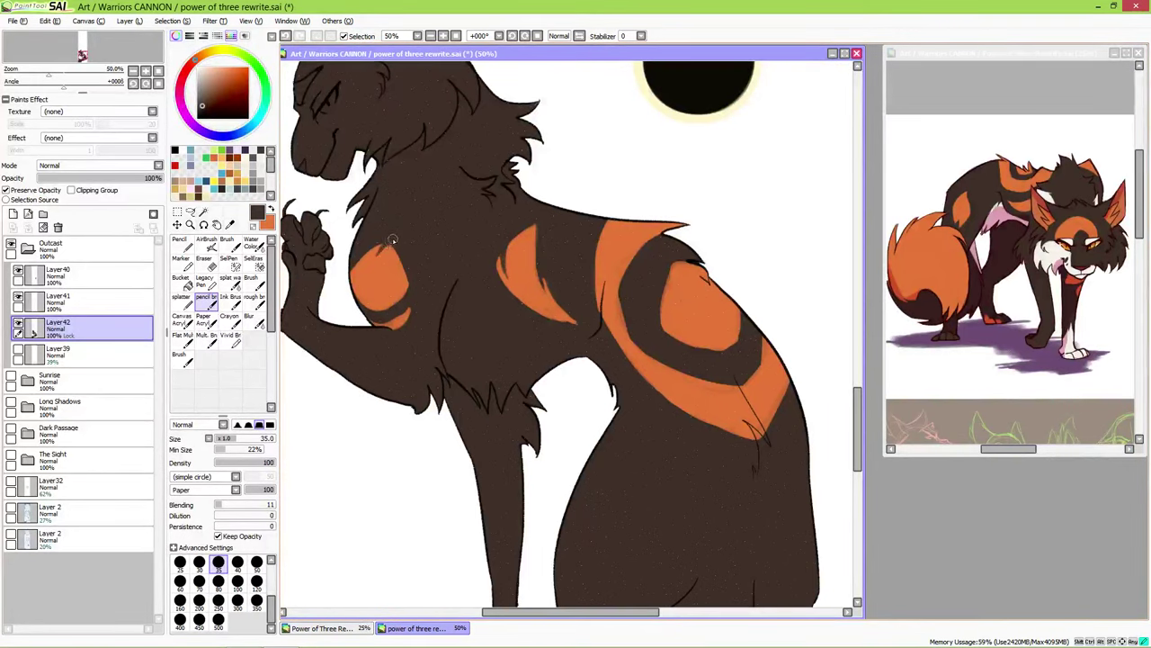
{"action": "left_click_drag", "start_coordinate": [575, 196], "coordinate": [534, 120]}
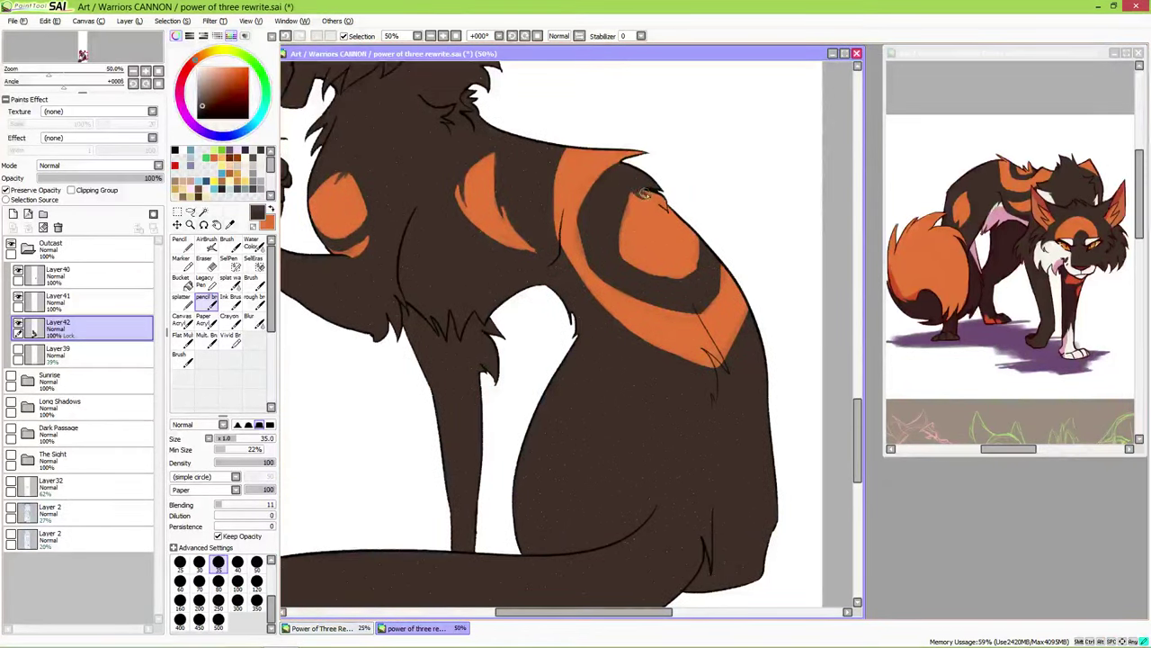
{"action": "left_click_drag", "start_coordinate": [663, 326], "coordinate": [686, 309]}
- Paint a small orange patch on the front edge of the cat's thigh, using the orange sampled from the body markings
{"action": "left_click", "coordinate": [603, 248], "text": "alt"}
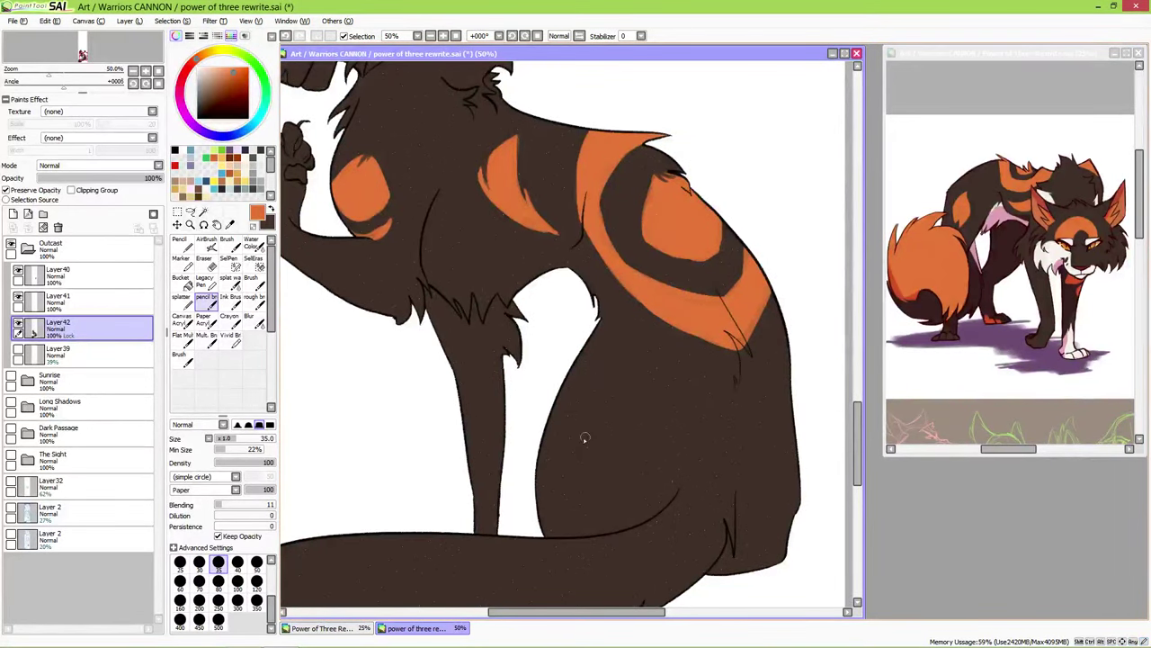
{"action": "mouse_move", "coordinate": [545, 446]}
{"action": "left_mouse_down"}
{"action": "mouse_move", "coordinate": [567, 416]}
{"action": "mouse_move", "coordinate": [574, 457]}
{"action": "mouse_move", "coordinate": [537, 479]}
{"action": "mouse_move", "coordinate": [570, 415]}
{"action": "mouse_move", "coordinate": [571, 458]}
{"action": "mouse_move", "coordinate": [547, 474]}
{"action": "left_mouse_up"}
{"action": "left_click_drag", "start_coordinate": [565, 427], "coordinate": [572, 406]}
- Paint the end of the tail orange with brush size 120, adding jagged fur strands along its edge at size 50
{"action": "mouse_move", "coordinate": [586, 485]}
{"action": "left_mouse_down"}
{"action": "mouse_move", "coordinate": [621, 370]}
{"action": "mouse_move", "coordinate": [687, 405]}
{"action": "mouse_move", "coordinate": [771, 309]}
{"action": "mouse_move", "coordinate": [720, 252]}
{"action": "left_mouse_up"}
{"action": "left_click", "coordinate": [256, 580]}
{"action": "mouse_move", "coordinate": [404, 398]}
{"action": "left_mouse_down"}
{"action": "mouse_move", "coordinate": [371, 355]}
{"action": "mouse_move", "coordinate": [407, 323]}
{"action": "mouse_move", "coordinate": [380, 416]}
{"action": "mouse_move", "coordinate": [413, 392]}
{"action": "mouse_move", "coordinate": [370, 528]}
{"action": "mouse_move", "coordinate": [456, 372]}
{"action": "mouse_move", "coordinate": [508, 333]}
{"action": "mouse_move", "coordinate": [549, 326]}
{"action": "mouse_move", "coordinate": [549, 355]}
{"action": "mouse_move", "coordinate": [429, 515]}
{"action": "mouse_move", "coordinate": [538, 334]}
{"action": "mouse_move", "coordinate": [513, 538]}
{"action": "mouse_move", "coordinate": [483, 375]}
{"action": "mouse_move", "coordinate": [436, 491]}
{"action": "mouse_move", "coordinate": [551, 446]}
{"action": "mouse_move", "coordinate": [554, 476]}
{"action": "mouse_move", "coordinate": [526, 461]}
{"action": "mouse_move", "coordinate": [426, 294]}
{"action": "mouse_move", "coordinate": [474, 304]}
{"action": "left_mouse_up"}
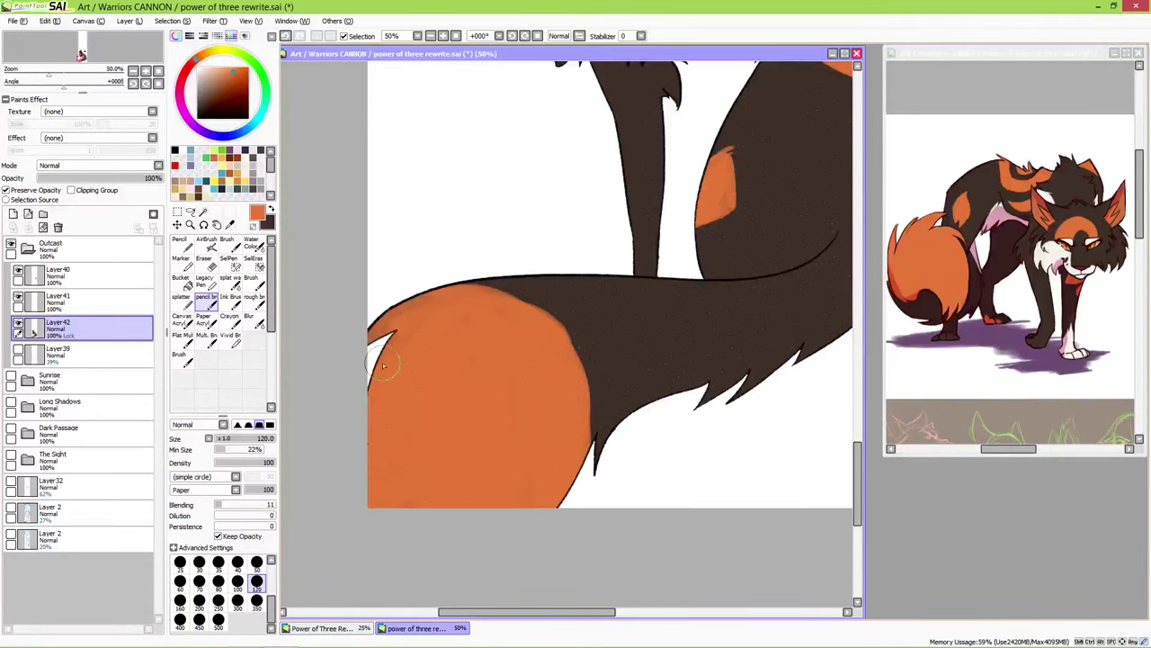
{"action": "left_click", "coordinate": [256, 561]}
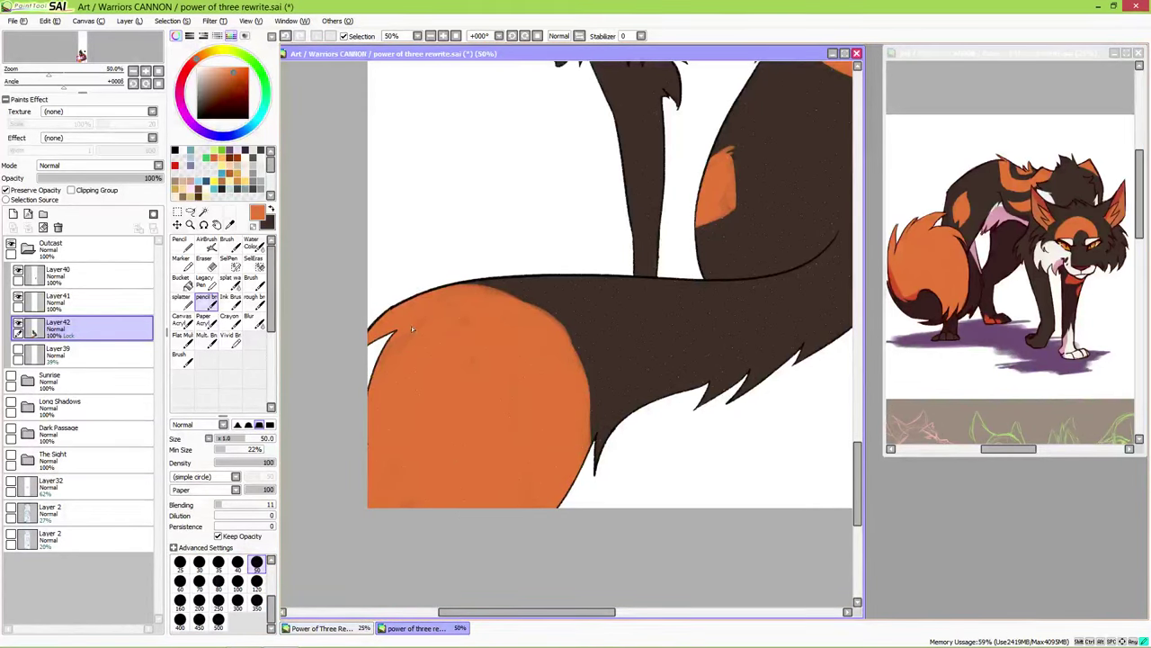
{"action": "mouse_move", "coordinate": [456, 296]}
{"action": "left_mouse_down"}
{"action": "mouse_move", "coordinate": [539, 306]}
{"action": "mouse_move", "coordinate": [530, 311]}
{"action": "mouse_move", "coordinate": [566, 322]}
{"action": "mouse_move", "coordinate": [550, 332]}
{"action": "mouse_move", "coordinate": [577, 336]}
{"action": "left_mouse_up"}
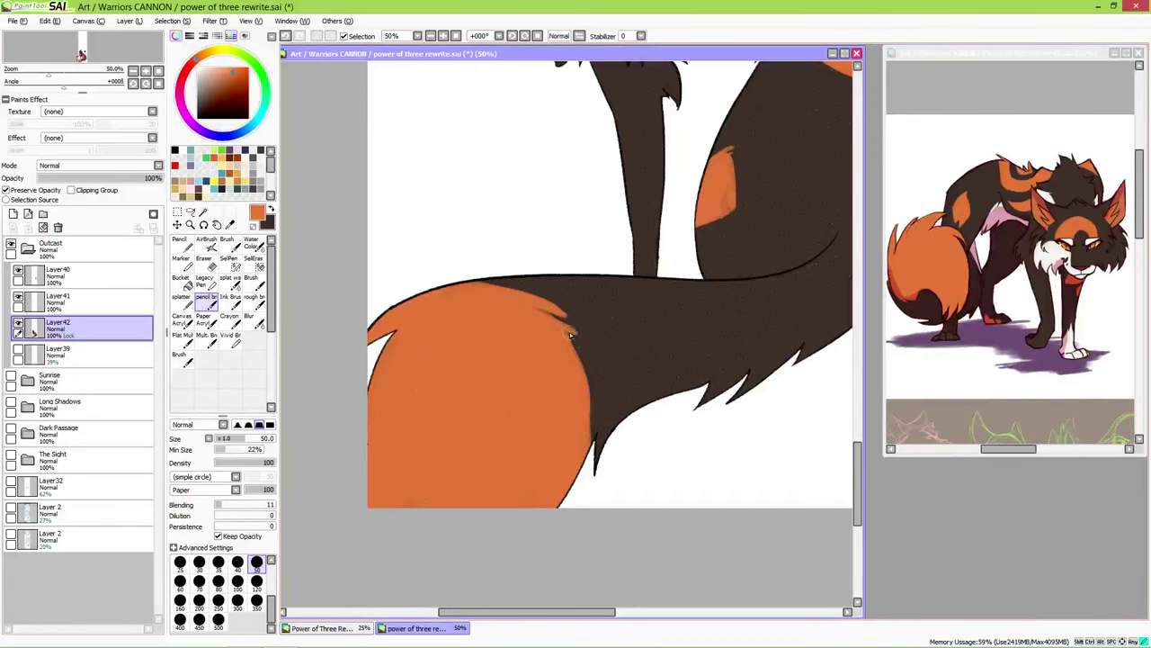
{"action": "left_click_drag", "start_coordinate": [498, 303], "coordinate": [563, 313]}
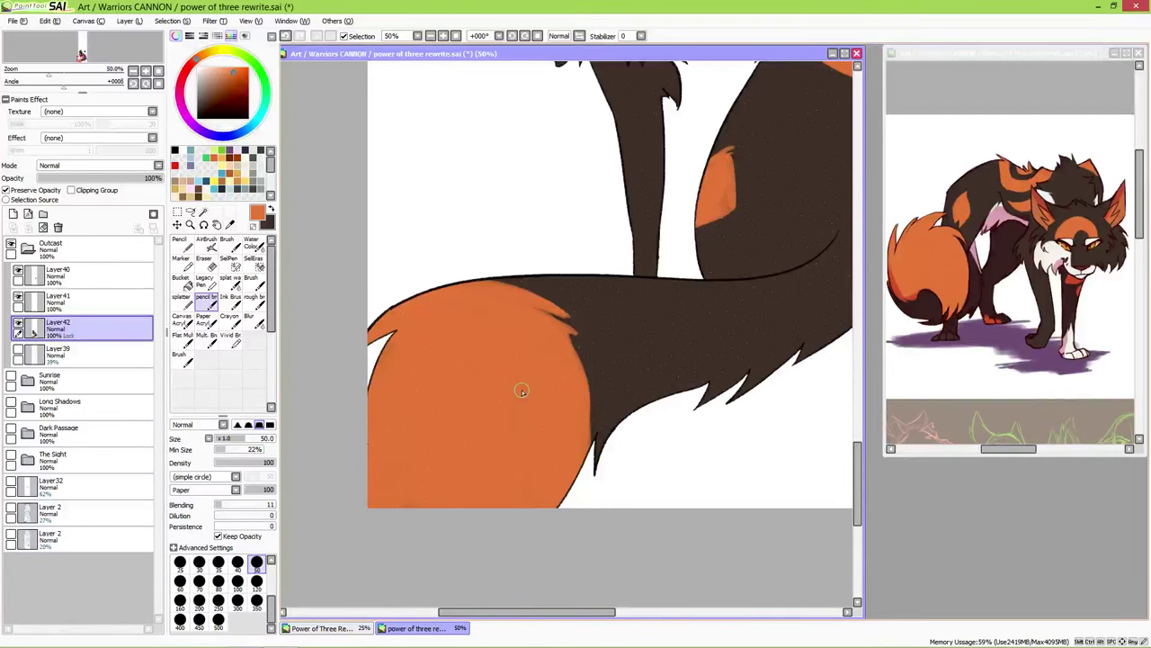
- Paint the cat's forehead marking and inner ear orange, and sample the dark brown fur colour
{"action": "mouse_move", "coordinate": [637, 404]}
{"action": "left_mouse_down"}
{"action": "mouse_move", "coordinate": [568, 432]}
{"action": "mouse_move", "coordinate": [521, 407]}
{"action": "mouse_move", "coordinate": [646, 342]}
{"action": "mouse_move", "coordinate": [669, 416]}
{"action": "mouse_move", "coordinate": [593, 261]}
{"action": "mouse_move", "coordinate": [611, 305]}
{"action": "left_mouse_up"}
{"action": "mouse_move", "coordinate": [512, 200]}
{"action": "left_mouse_down"}
{"action": "mouse_move", "coordinate": [518, 217]}
{"action": "mouse_move", "coordinate": [520, 189]}
{"action": "mouse_move", "coordinate": [527, 221]}
{"action": "left_mouse_up"}
{"action": "mouse_move", "coordinate": [571, 124]}
{"action": "left_mouse_down"}
{"action": "mouse_move", "coordinate": [510, 180]}
{"action": "mouse_move", "coordinate": [570, 191]}
{"action": "mouse_move", "coordinate": [550, 246]}
{"action": "mouse_move", "coordinate": [590, 177]}
{"action": "mouse_move", "coordinate": [552, 258]}
{"action": "left_mouse_up"}
{"action": "left_click", "coordinate": [537, 237], "text": "alt"}
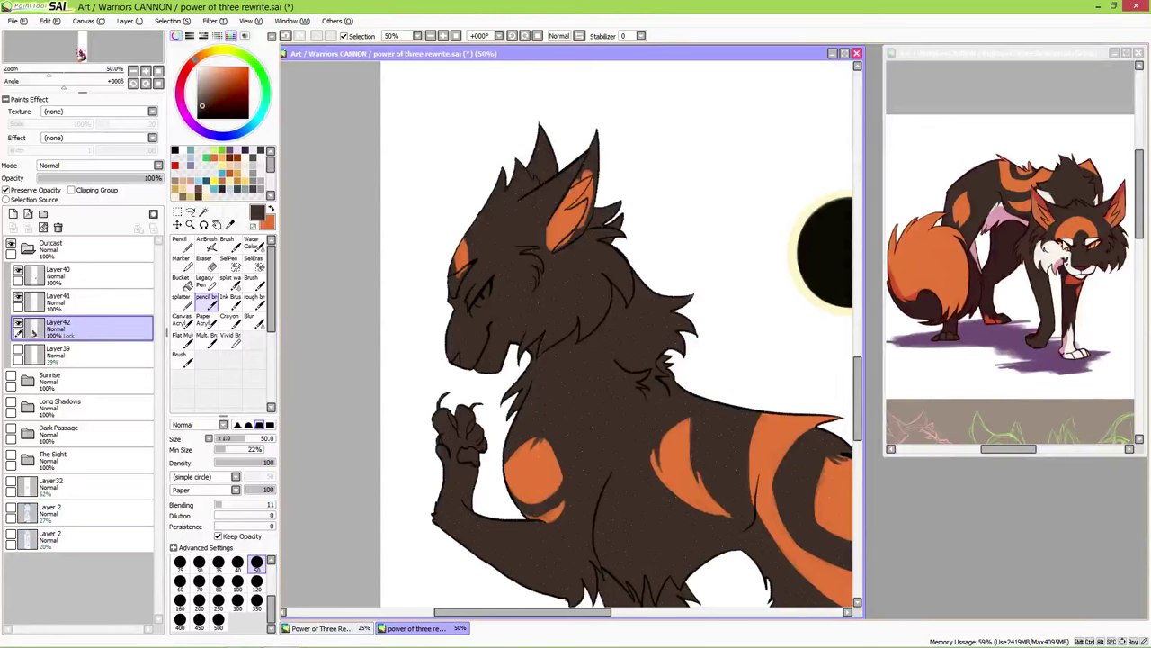
- Paint the cat's muzzle, chin and brow off-white, using the colour sampled from the reference cat's face
{"action": "left_click", "coordinate": [1070, 279], "text": "alt"}
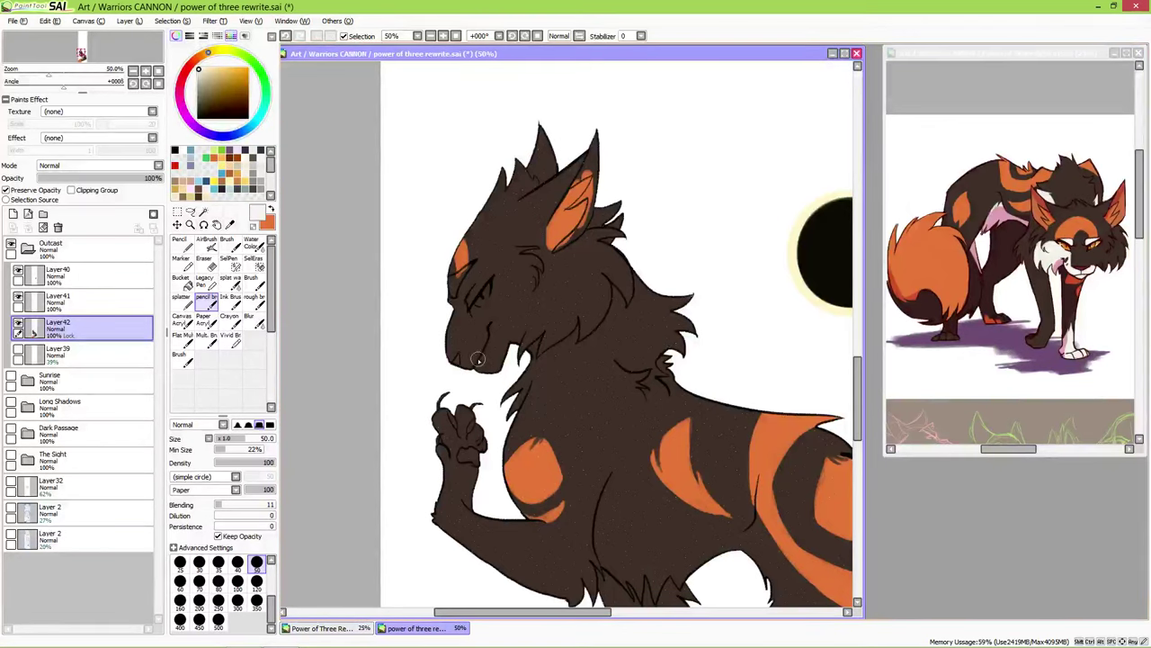
{"action": "left_click_drag", "start_coordinate": [459, 361], "coordinate": [499, 362]}
{"action": "left_click_drag", "start_coordinate": [465, 359], "coordinate": [493, 355]}
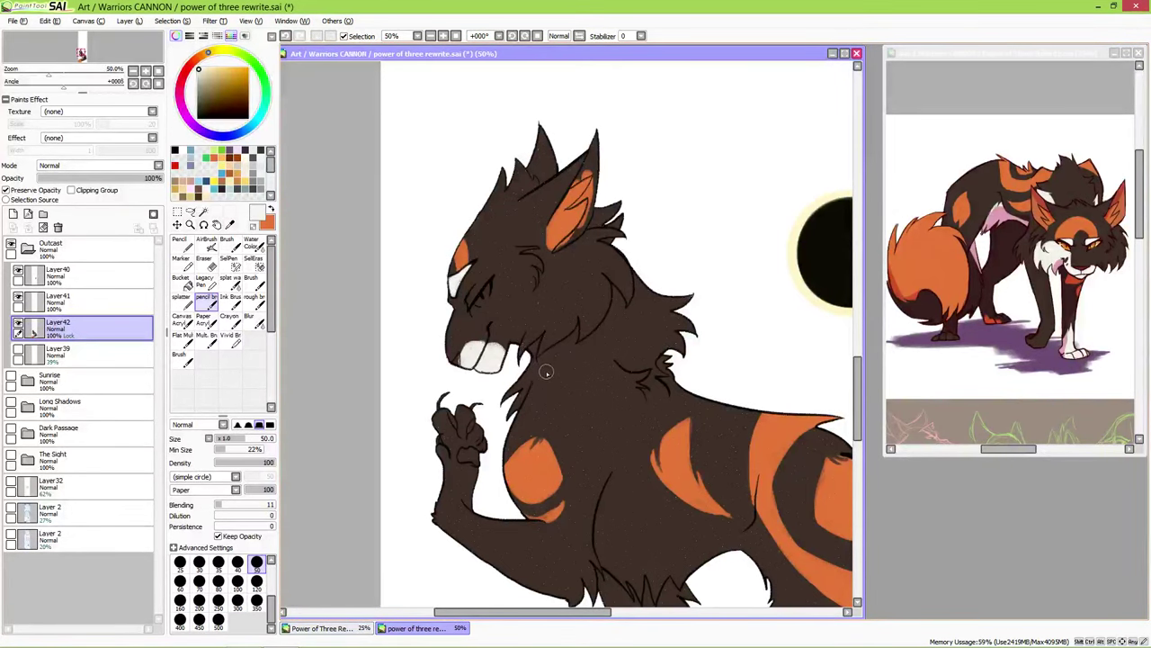
- Paint a white sock on the lower standing foreleg and sample dark brown to clean its overlap onto the tail
{"action": "scroll", "coordinate": [540, 396], "scroll_direction": "down", "scroll_amount": 6}
{"action": "mouse_move", "coordinate": [531, 421]}
{"action": "left_mouse_down"}
{"action": "mouse_move", "coordinate": [538, 450]}
{"action": "mouse_move", "coordinate": [531, 418]}
{"action": "mouse_move", "coordinate": [539, 432]}
{"action": "mouse_move", "coordinate": [534, 401]}
{"action": "mouse_move", "coordinate": [549, 368]}
{"action": "left_mouse_up"}
{"action": "key", "text": "x"}
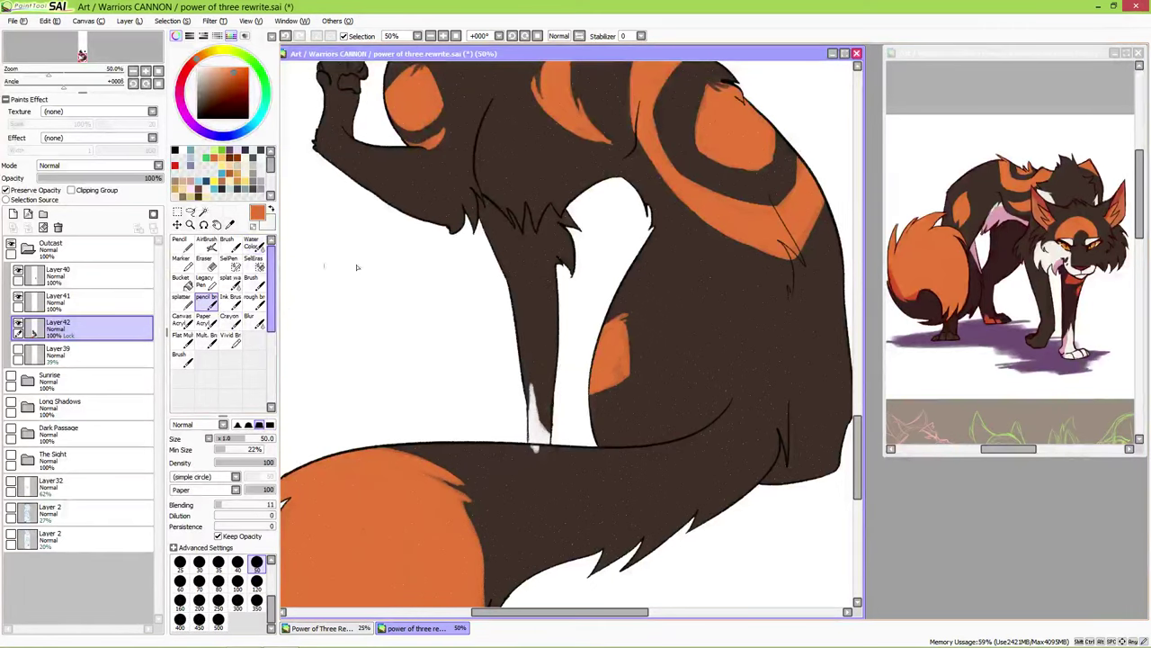
{"action": "left_click", "coordinate": [531, 363], "text": "alt"}
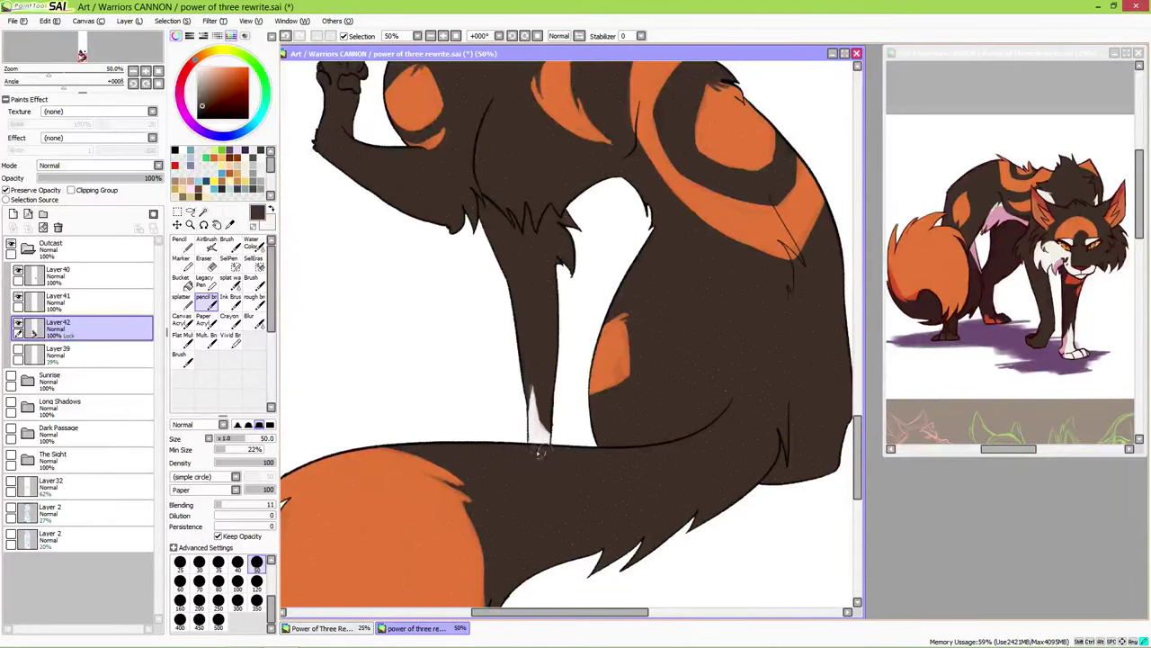
- Paint white fur strands down the cat's cheek and throat
{"action": "left_click", "coordinate": [505, 281], "text": "alt"}
{"action": "mouse_move", "coordinate": [506, 281]}
{"action": "left_mouse_down"}
{"action": "mouse_move", "coordinate": [551, 254]}
{"action": "mouse_move", "coordinate": [520, 295]}
{"action": "mouse_move", "coordinate": [530, 256]}
{"action": "mouse_move", "coordinate": [465, 171]}
{"action": "mouse_move", "coordinate": [431, 189]}
{"action": "mouse_move", "coordinate": [445, 268]}
{"action": "mouse_move", "coordinate": [416, 293]}
{"action": "left_mouse_up"}
{"action": "mouse_move", "coordinate": [478, 237]}
{"action": "left_mouse_down"}
{"action": "mouse_move", "coordinate": [436, 275]}
{"action": "mouse_move", "coordinate": [475, 222]}
{"action": "mouse_move", "coordinate": [455, 277]}
{"action": "mouse_move", "coordinate": [468, 239]}
{"action": "mouse_move", "coordinate": [441, 283]}
{"action": "left_mouse_up"}
{"action": "left_click_drag", "start_coordinate": [471, 232], "coordinate": [438, 257]}
{"action": "left_click_drag", "start_coordinate": [530, 228], "coordinate": [520, 292]}
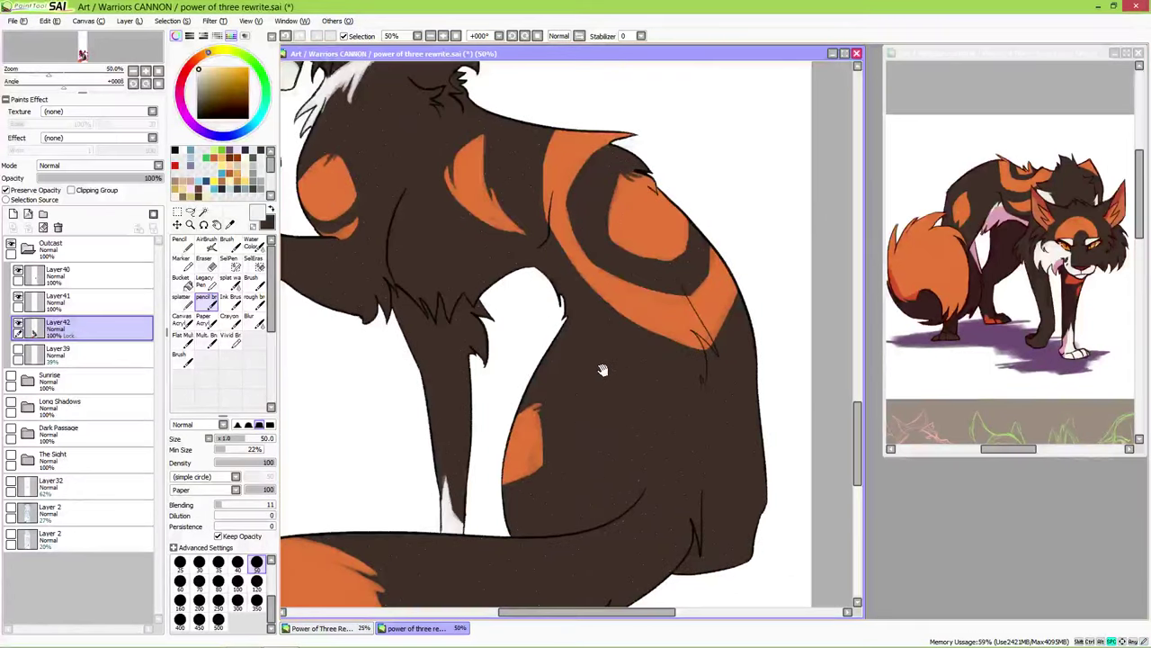
- Outline the white underside marking from behind the foreleg along the belly to the top of the hind leg
{"action": "left_click_drag", "start_coordinate": [611, 373], "coordinate": [623, 383]}
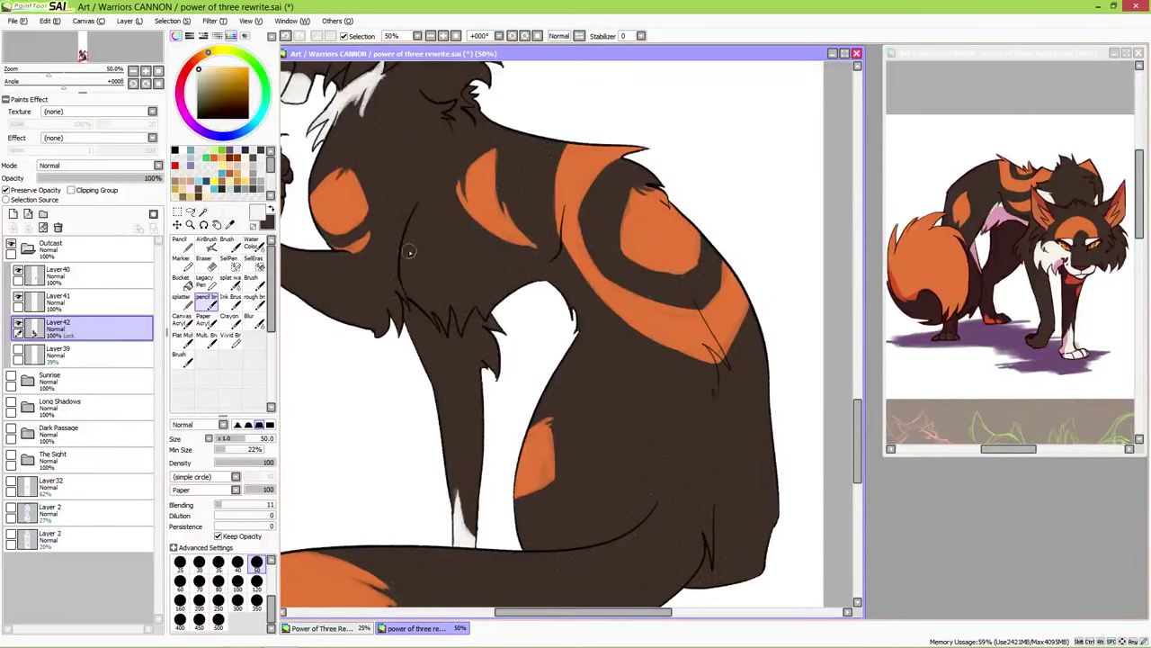
{"action": "left_click_drag", "start_coordinate": [404, 245], "coordinate": [514, 274]}
{"action": "left_click", "coordinate": [407, 281], "text": "alt"}
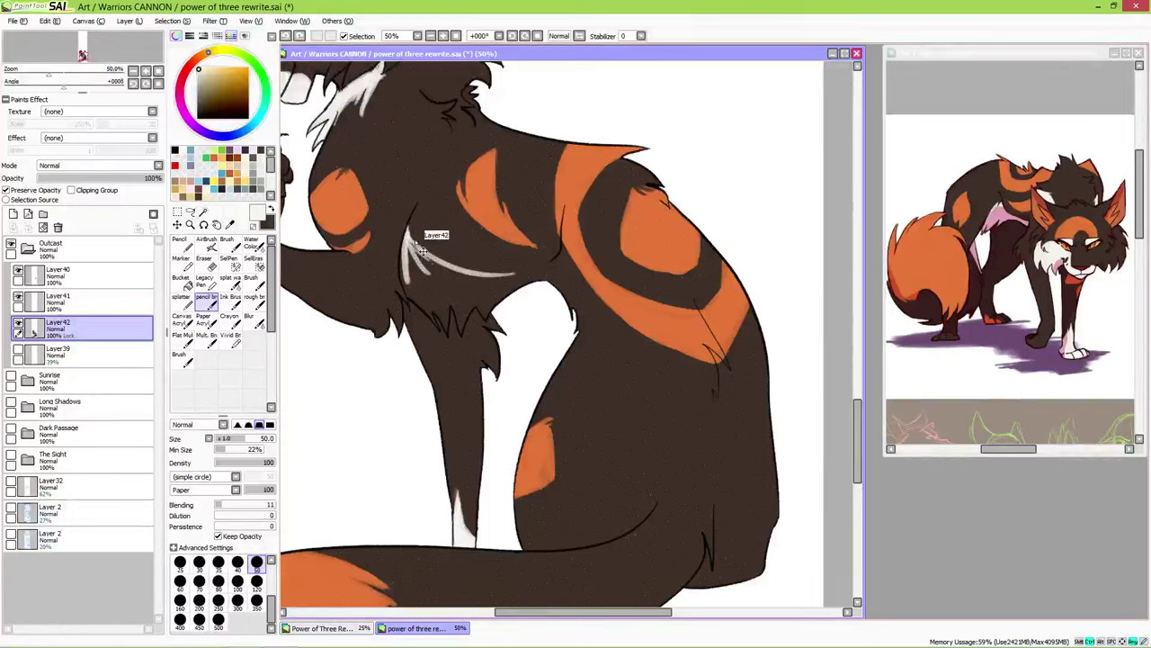
{"action": "left_click_drag", "start_coordinate": [407, 233], "coordinate": [406, 269]}
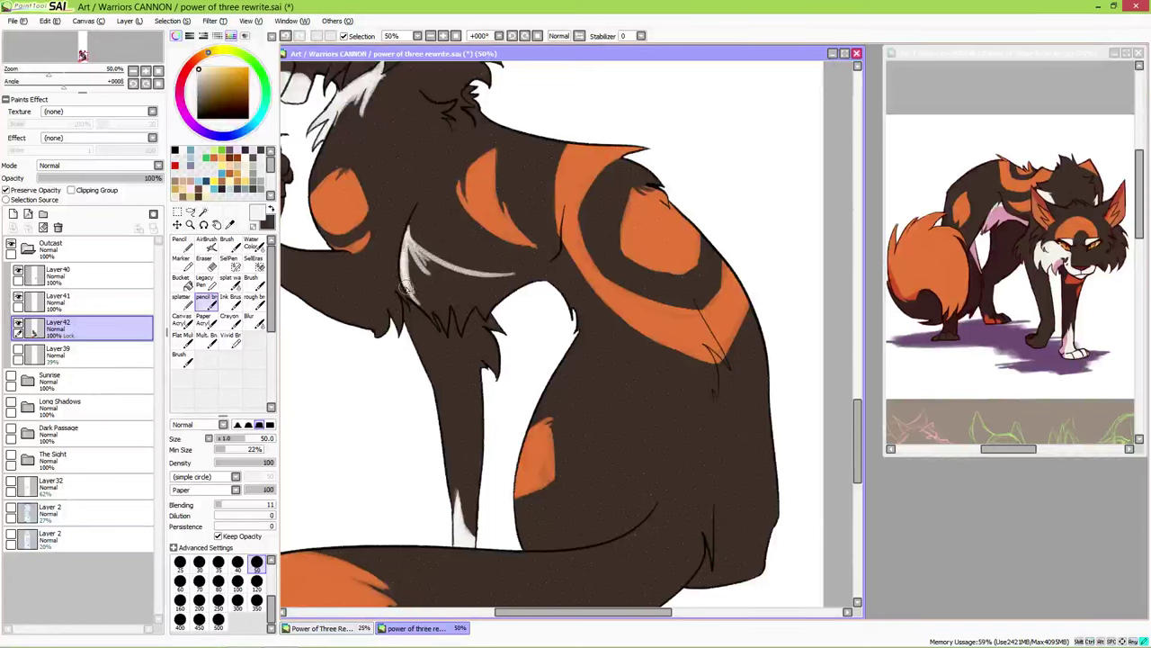
{"action": "left_click_drag", "start_coordinate": [410, 289], "coordinate": [416, 298]}
{"action": "mouse_move", "coordinate": [414, 253]}
{"action": "left_mouse_down"}
{"action": "mouse_move", "coordinate": [454, 272]}
{"action": "mouse_move", "coordinate": [527, 272]}
{"action": "mouse_move", "coordinate": [565, 296]}
{"action": "mouse_move", "coordinate": [571, 315]}
{"action": "left_mouse_up"}
{"action": "mouse_move", "coordinate": [540, 274]}
{"action": "left_mouse_down"}
{"action": "mouse_move", "coordinate": [565, 320]}
{"action": "mouse_move", "coordinate": [534, 282]}
{"action": "left_mouse_up"}
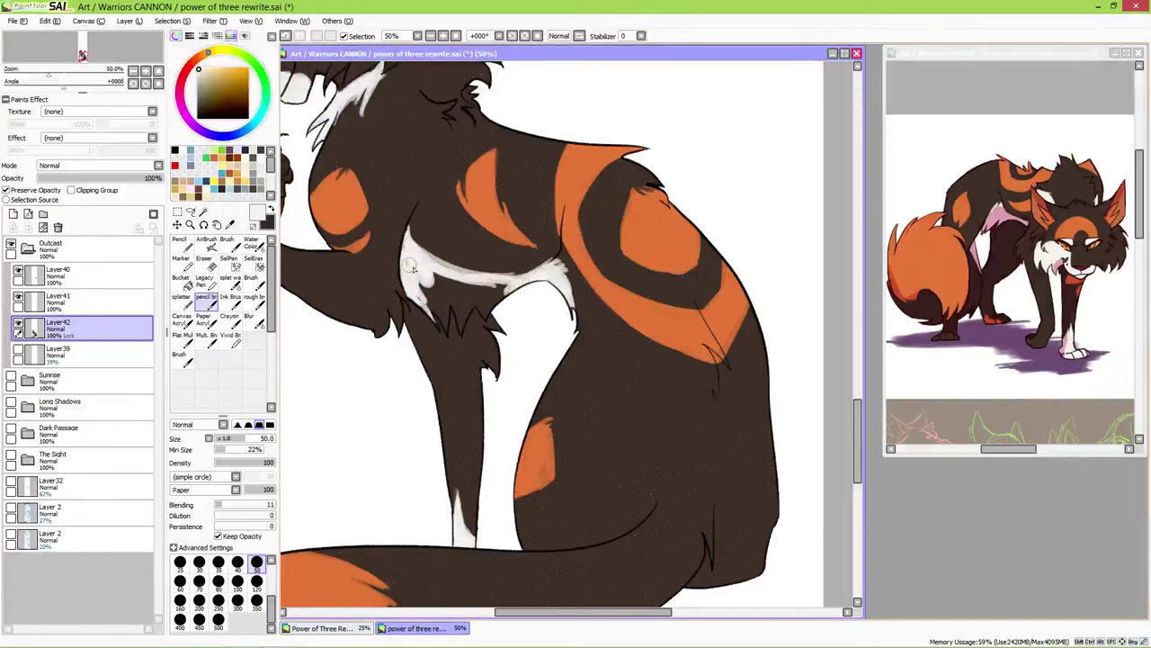
- Fill the cat's belly and underside fur tufts with off-white, trimming the overlap onto the foreleg in dark brown
{"action": "mouse_move", "coordinate": [419, 286]}
{"action": "left_mouse_down"}
{"action": "mouse_move", "coordinate": [435, 324]}
{"action": "mouse_move", "coordinate": [426, 289]}
{"action": "mouse_move", "coordinate": [444, 331]}
{"action": "mouse_move", "coordinate": [448, 299]}
{"action": "mouse_move", "coordinate": [427, 280]}
{"action": "mouse_move", "coordinate": [501, 302]}
{"action": "mouse_move", "coordinate": [482, 296]}
{"action": "mouse_move", "coordinate": [514, 294]}
{"action": "mouse_move", "coordinate": [444, 272]}
{"action": "mouse_move", "coordinate": [428, 255]}
{"action": "mouse_move", "coordinate": [459, 296]}
{"action": "mouse_move", "coordinate": [447, 290]}
{"action": "mouse_move", "coordinate": [459, 326]}
{"action": "mouse_move", "coordinate": [468, 303]}
{"action": "mouse_move", "coordinate": [454, 289]}
{"action": "mouse_move", "coordinate": [483, 309]}
{"action": "left_mouse_up"}
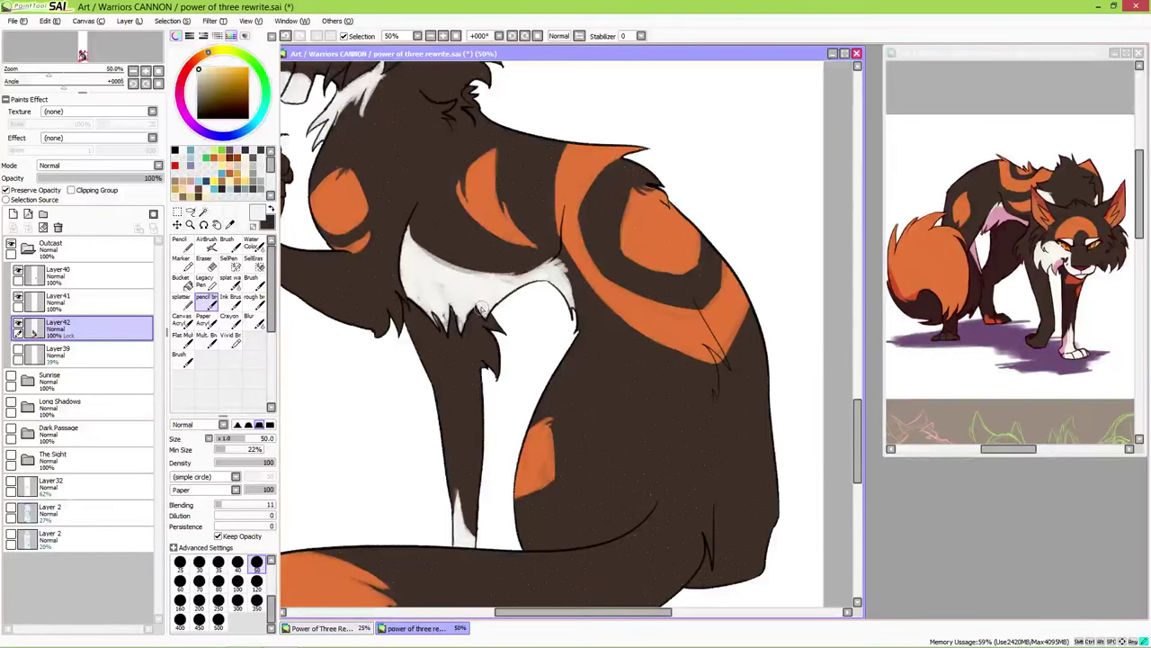
{"action": "left_click", "coordinate": [457, 349], "text": "alt"}
{"action": "left_click_drag", "start_coordinate": [447, 343], "coordinate": [452, 336]}
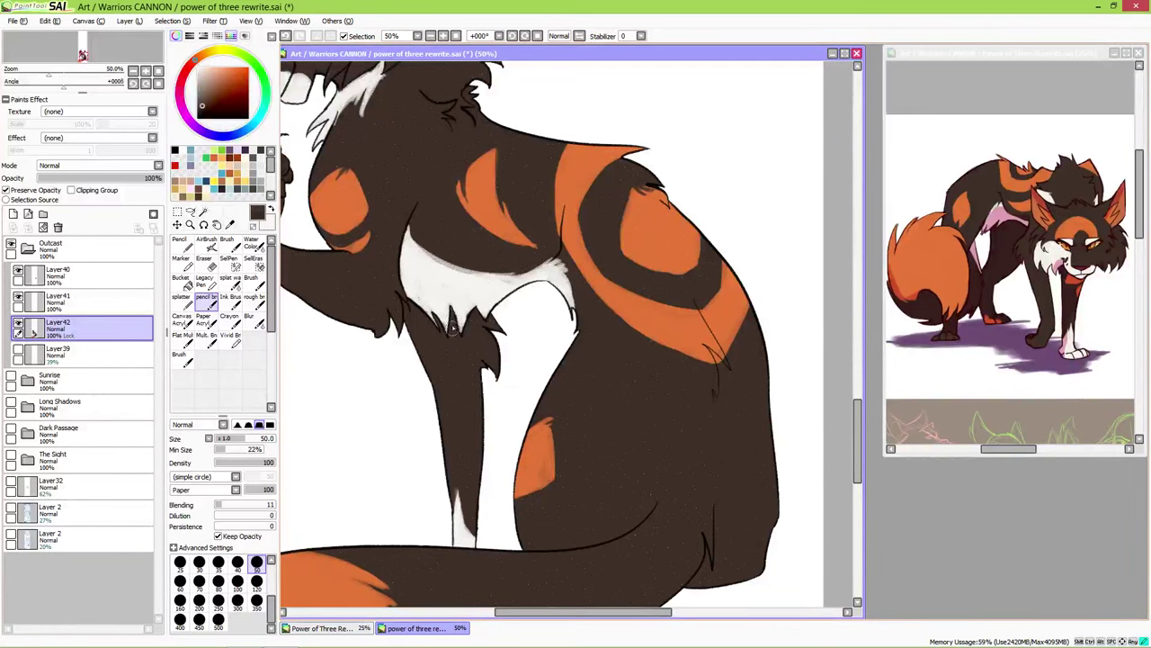
{"action": "left_click", "coordinate": [455, 308], "text": "alt"}
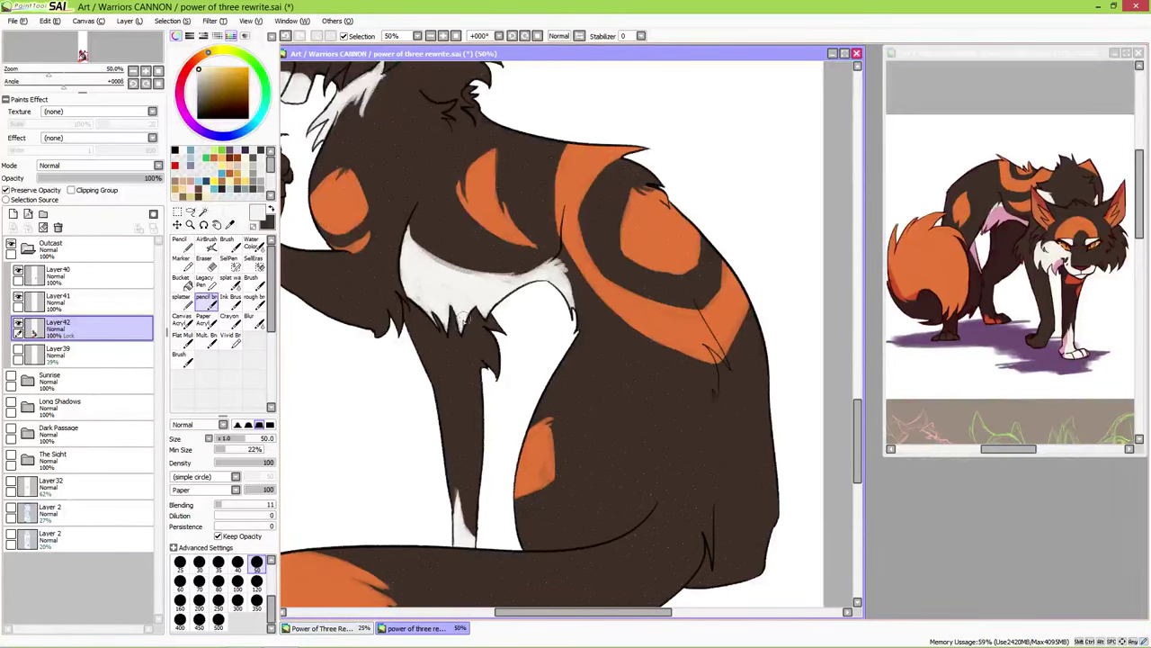
- Paint the cat's nose and raised paw pads dark red, and fill the inner ear up to its tip with the sampled orange
{"action": "mouse_move", "coordinate": [494, 289]}
{"action": "left_mouse_down"}
{"action": "mouse_move", "coordinate": [500, 235]}
{"action": "mouse_move", "coordinate": [563, 326]}
{"action": "mouse_move", "coordinate": [581, 333]}
{"action": "mouse_move", "coordinate": [638, 488]}
{"action": "left_mouse_up"}
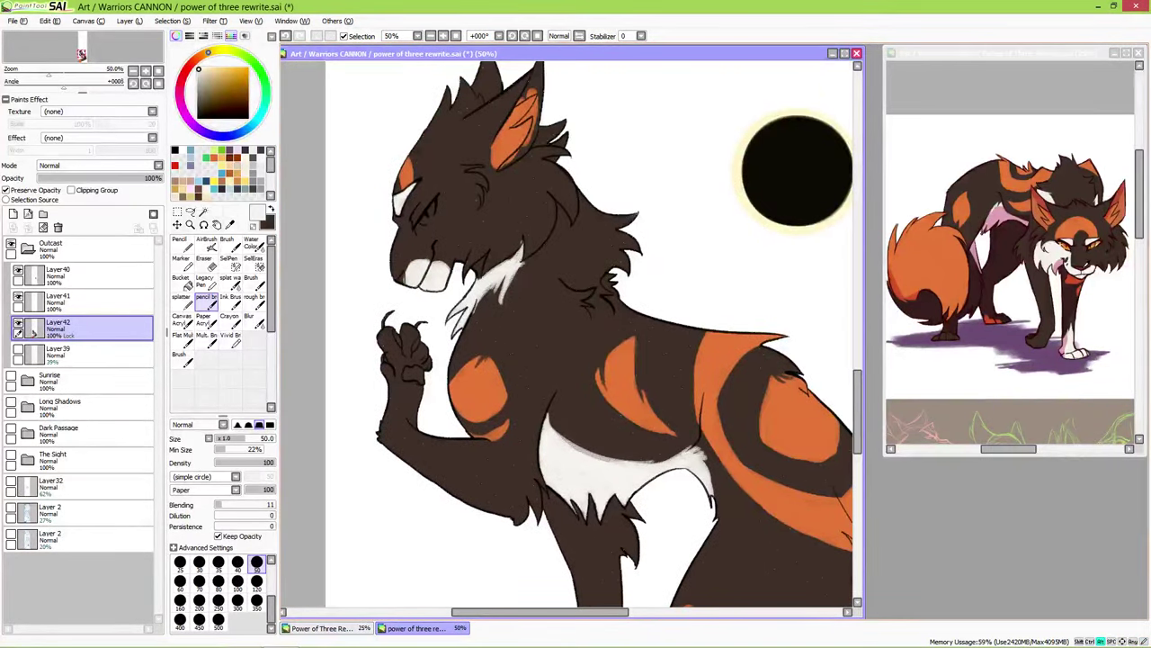
{"action": "left_click", "coordinate": [216, 93]}
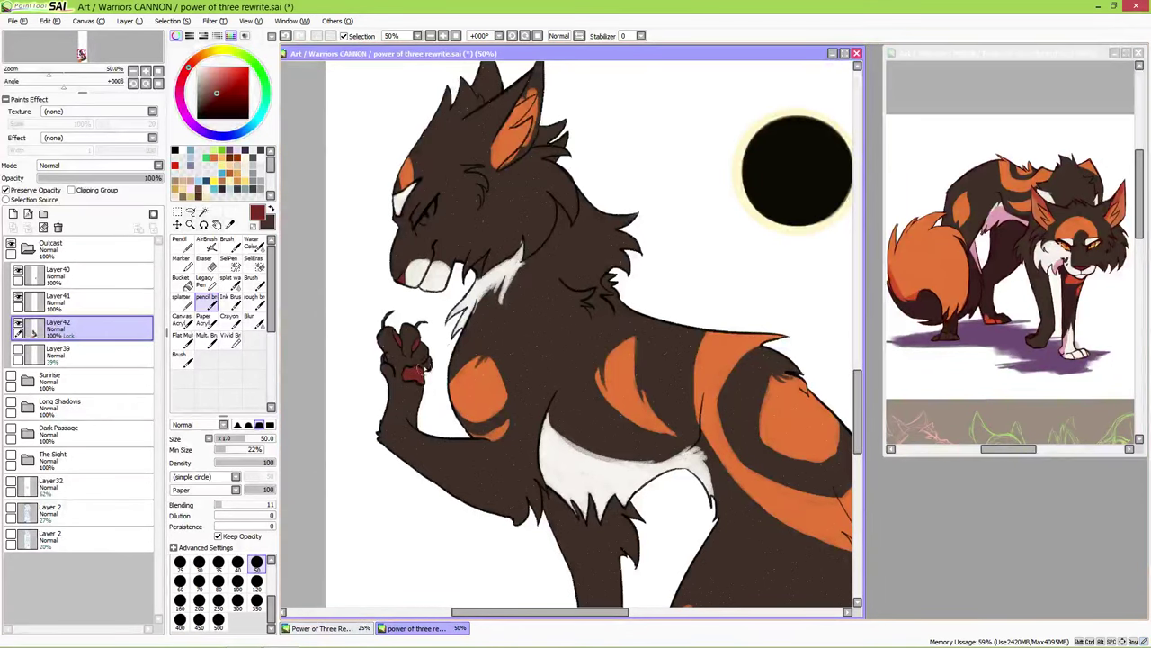
{"action": "left_click", "coordinate": [508, 162], "text": "alt"}
{"action": "mouse_move", "coordinate": [504, 172]}
{"action": "left_mouse_down"}
{"action": "mouse_move", "coordinate": [550, 280]}
{"action": "mouse_move", "coordinate": [557, 248]}
{"action": "mouse_move", "coordinate": [540, 259]}
{"action": "mouse_move", "coordinate": [551, 225]}
{"action": "left_mouse_up"}
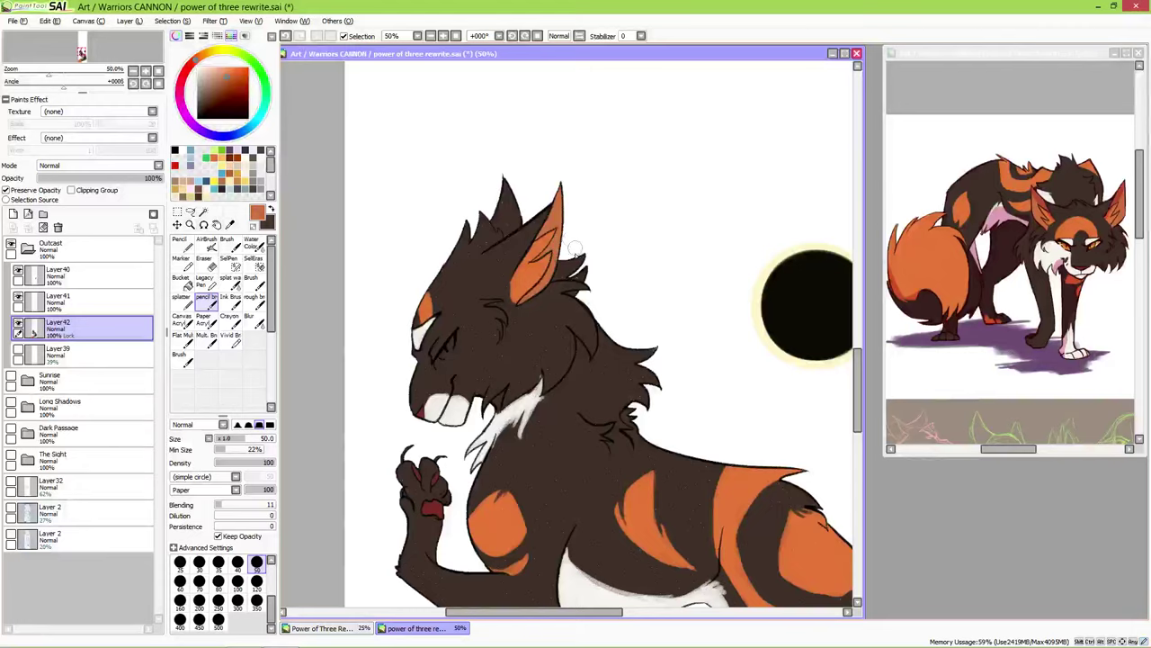
{"action": "scroll", "coordinate": [558, 216], "scroll_direction": "down", "scroll_amount": 3}
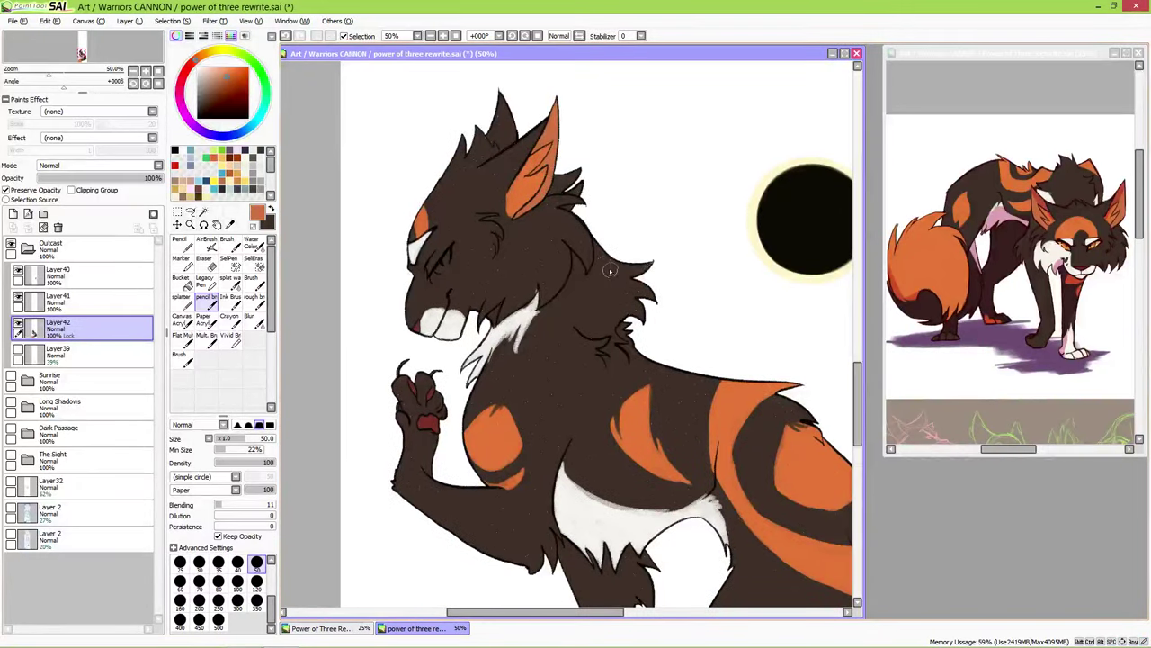
- Paint the cat's eye orange with a yellow lower edge using colours sampled from the reference, and sample the dark brown fur for cleanup
{"action": "left_click", "coordinate": [908, 261], "text": "alt"}
{"action": "left_click_drag", "start_coordinate": [439, 266], "coordinate": [438, 270]}
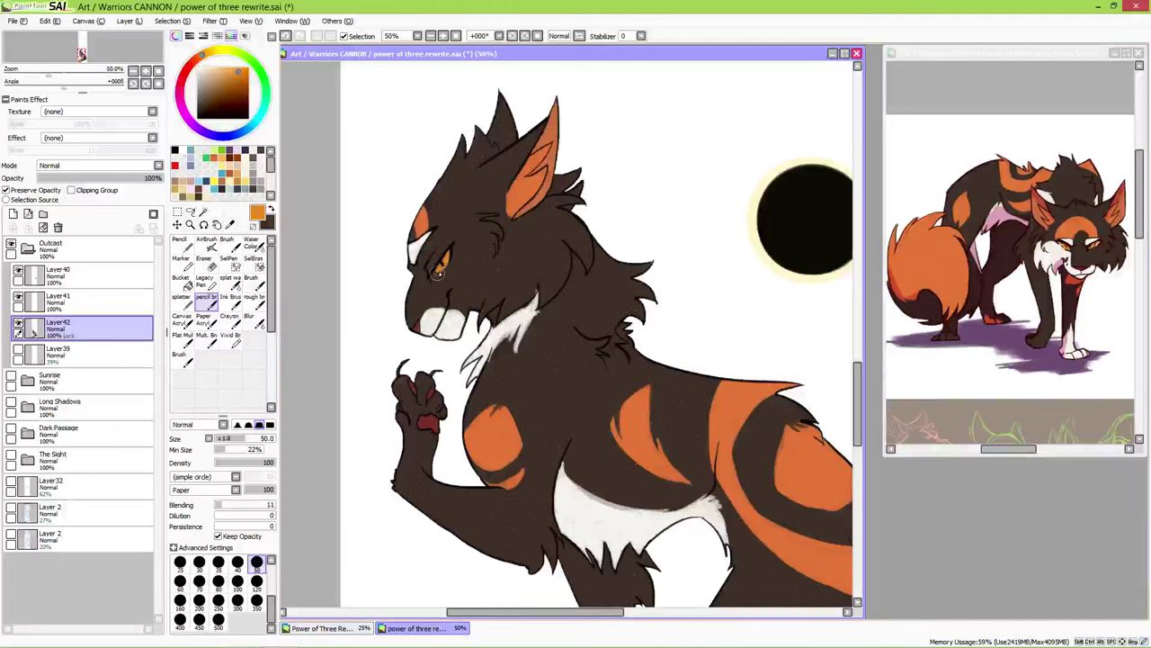
{"action": "left_click", "coordinate": [1099, 241], "text": "alt"}
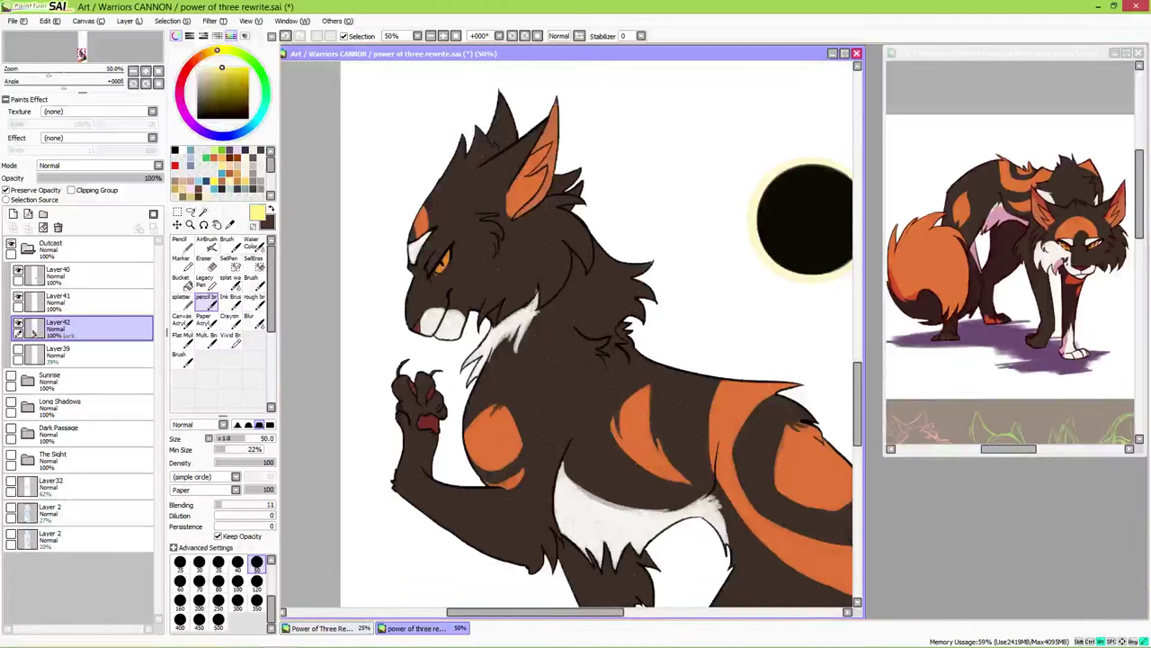
{"action": "left_click_drag", "start_coordinate": [435, 273], "coordinate": [436, 276]}
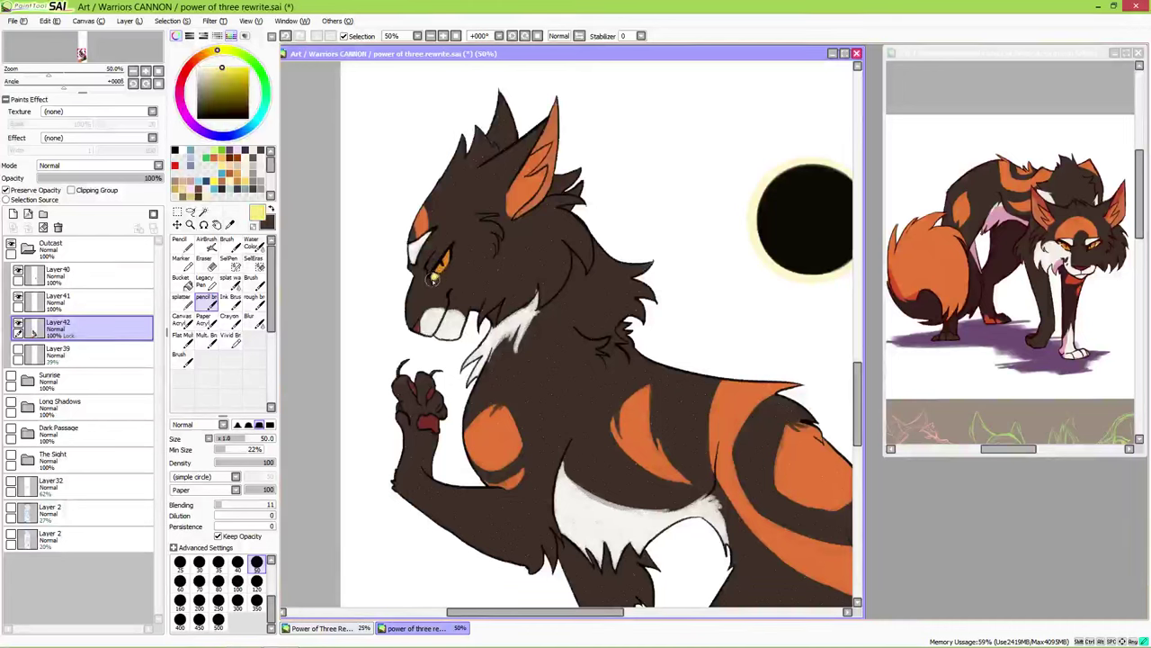
{"action": "left_click", "coordinate": [437, 280], "text": "alt"}
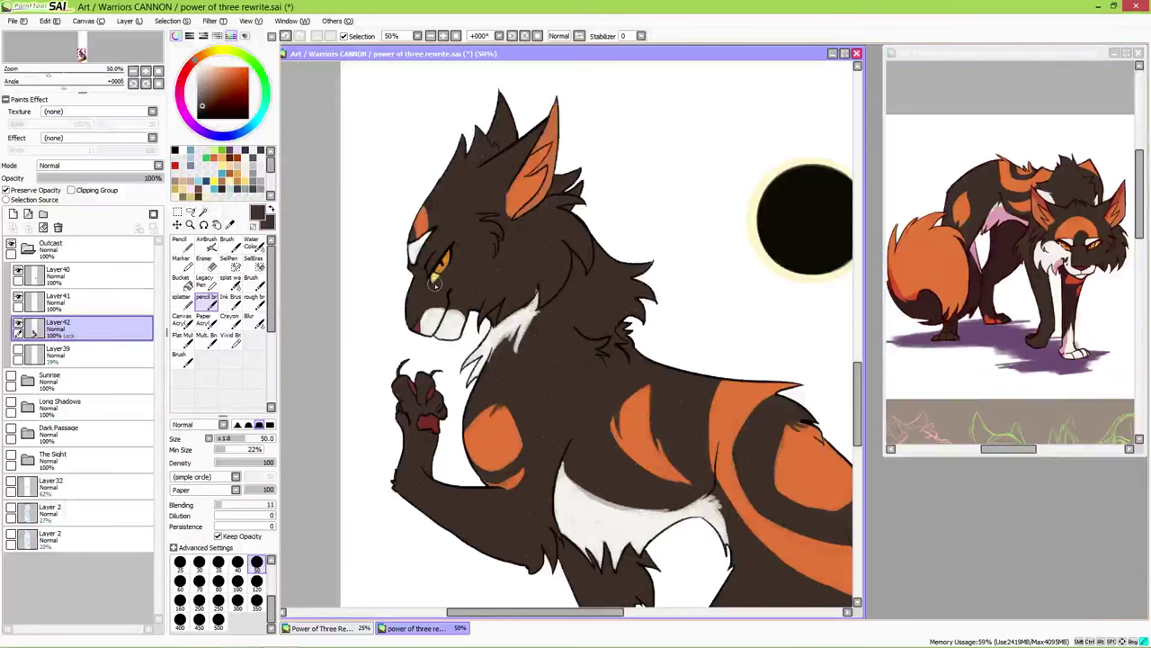
- Sample the white chest fur and extend it along the cat's jaw and cheek on Layer42
{"action": "scroll", "coordinate": [506, 260], "scroll_direction": "down", "scroll_amount": 2}
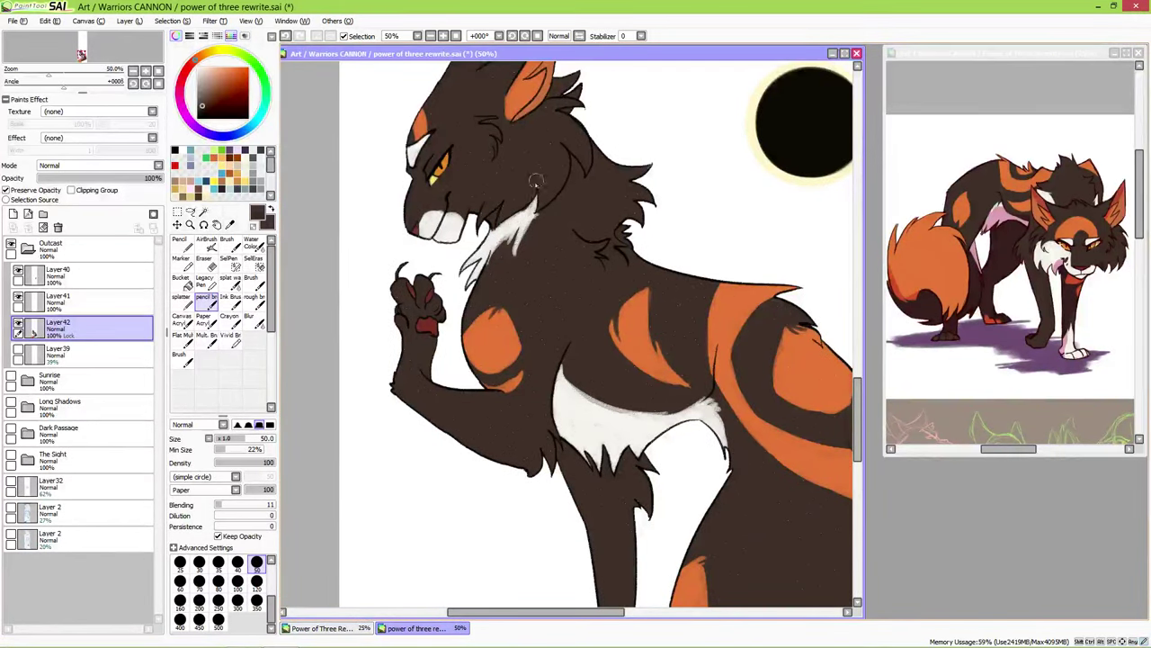
{"action": "left_click", "coordinate": [528, 216], "text": "alt"}
{"action": "mouse_move", "coordinate": [511, 228]}
{"action": "left_mouse_down"}
{"action": "mouse_move", "coordinate": [493, 236]}
{"action": "mouse_move", "coordinate": [486, 220]}
{"action": "left_mouse_up"}
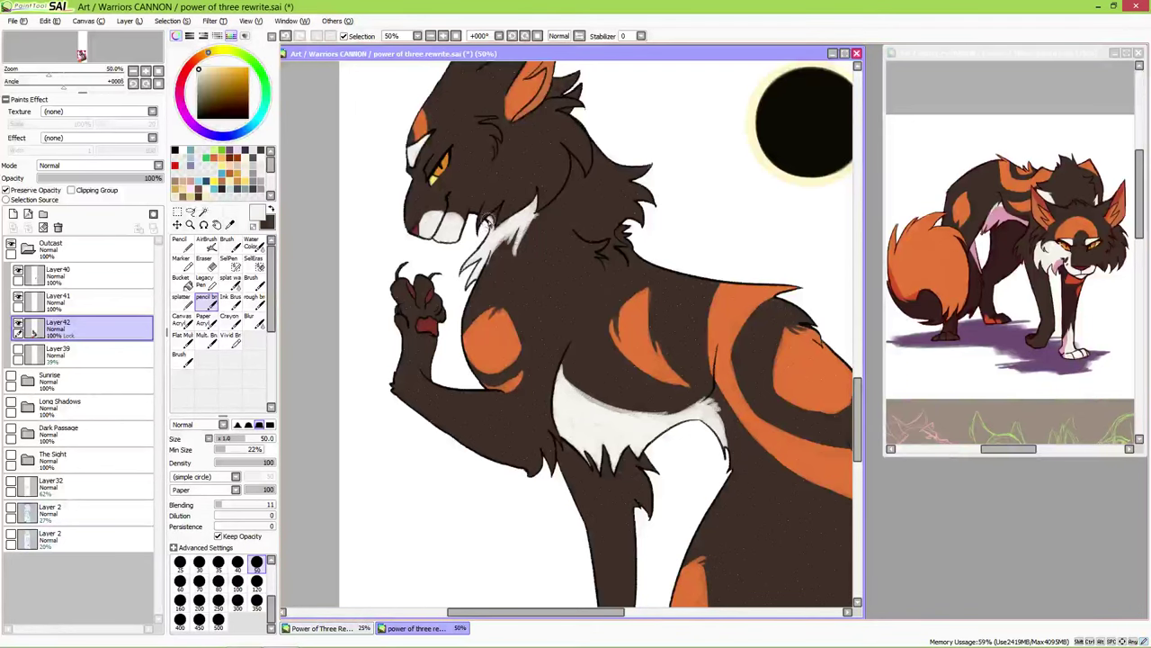
- Sample the orange brow marking and paint an orange stripe from the white brow patch down to the cat's eye
{"action": "left_click_drag", "start_coordinate": [517, 258], "coordinate": [550, 300]}
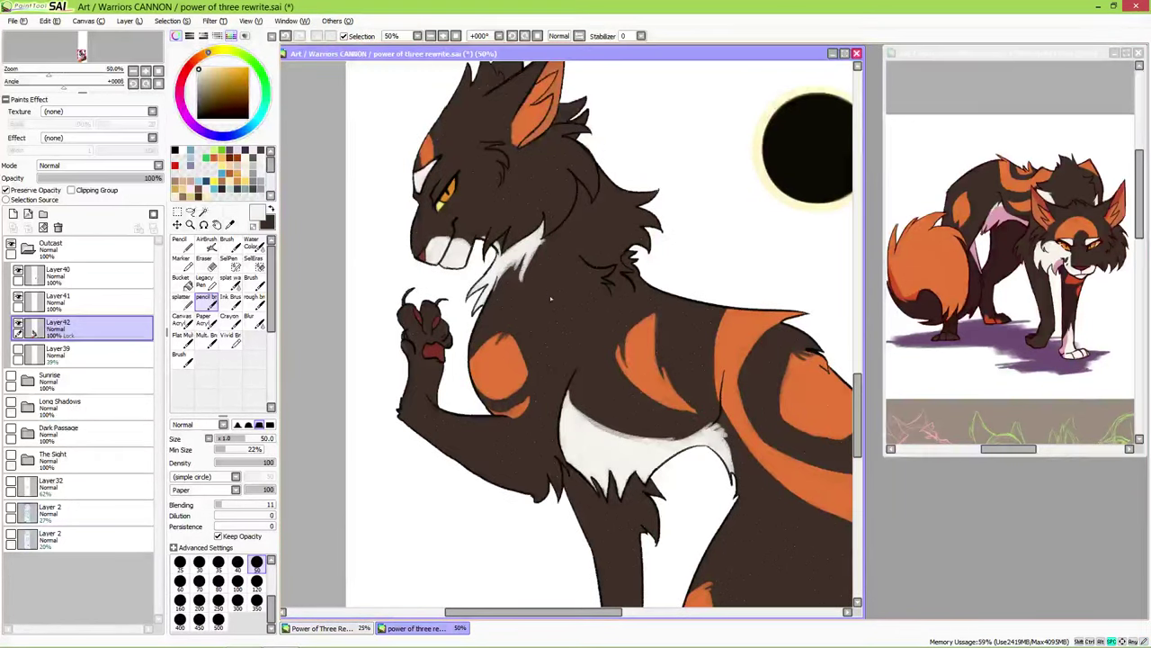
{"action": "scroll", "coordinate": [468, 332], "scroll_direction": "down", "scroll_amount": 2}
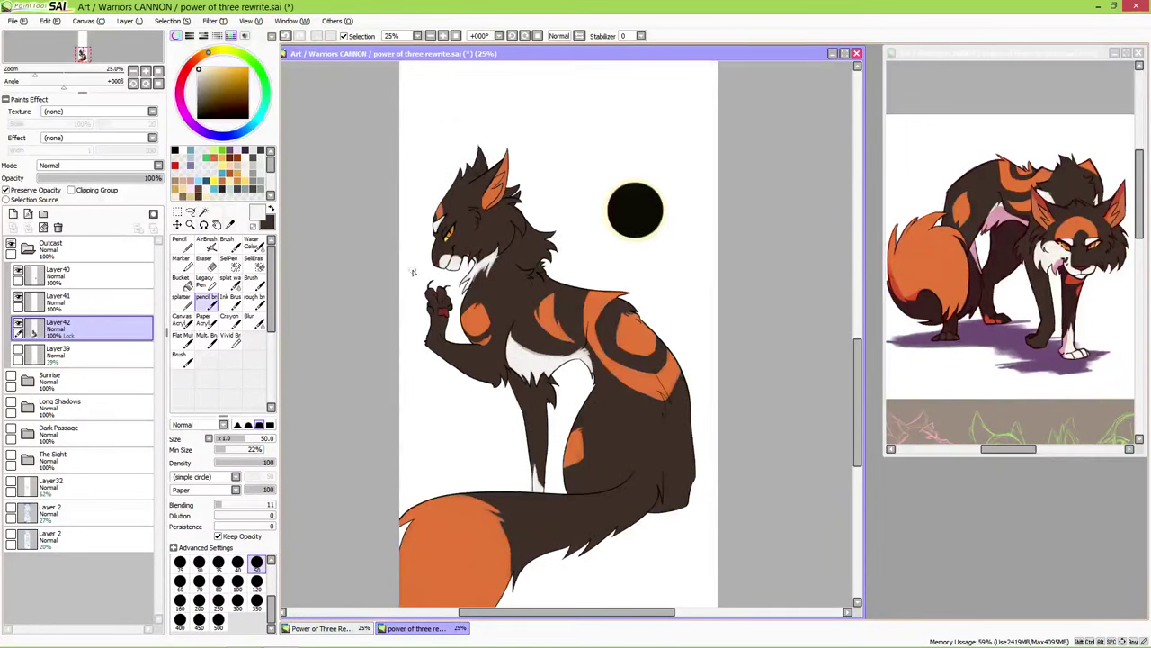
{"action": "scroll", "coordinate": [486, 282], "scroll_direction": "up", "scroll_amount": 2}
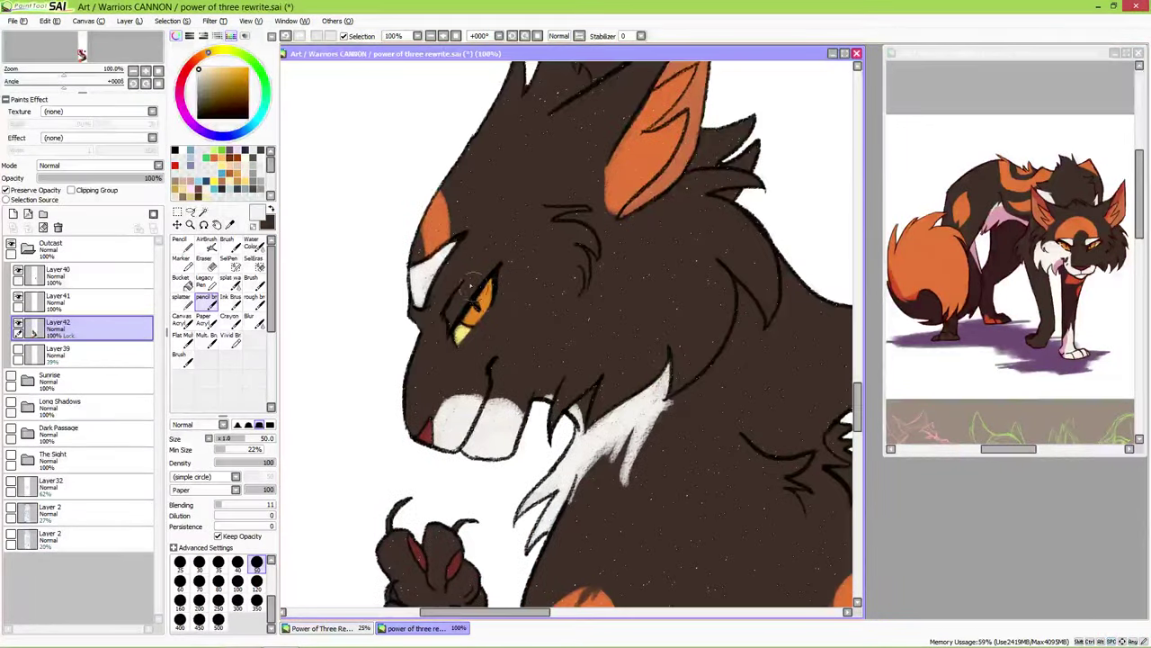
{"action": "left_click", "coordinate": [438, 228], "text": "alt"}
{"action": "mouse_move", "coordinate": [439, 270]}
{"action": "left_mouse_down"}
{"action": "mouse_move", "coordinate": [445, 301]}
{"action": "mouse_move", "coordinate": [446, 270]}
{"action": "mouse_move", "coordinate": [450, 319]}
{"action": "mouse_move", "coordinate": [473, 283]}
{"action": "mouse_move", "coordinate": [453, 255]}
{"action": "mouse_move", "coordinate": [475, 297]}
{"action": "mouse_move", "coordinate": [449, 315]}
{"action": "mouse_move", "coordinate": [477, 288]}
{"action": "mouse_move", "coordinate": [447, 314]}
{"action": "left_mouse_up"}
{"action": "scroll", "coordinate": [448, 314], "scroll_direction": "down", "scroll_amount": 4}
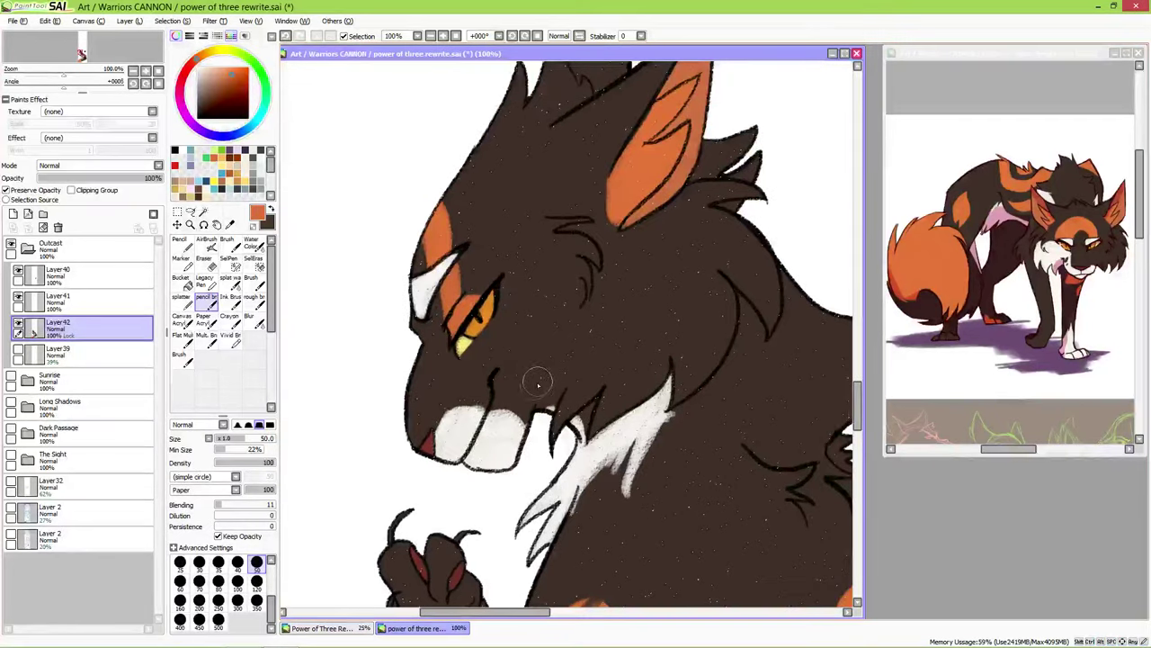
{"action": "scroll", "coordinate": [572, 270], "scroll_direction": "up", "scroll_amount": 1}
{"action": "left_click_drag", "start_coordinate": [592, 355], "coordinate": [600, 319]}
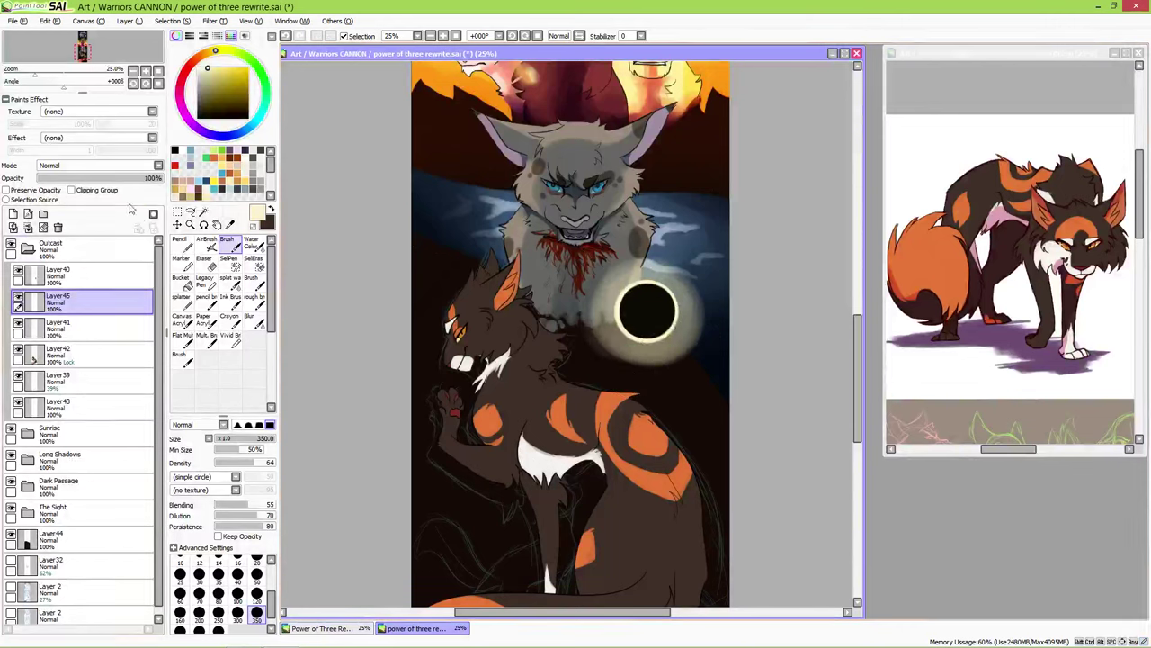
- Set Layer45's blending mode to Luminosity and brush a soft cream glow below the eclipse and over the cat's back at size 500
{"action": "left_click", "coordinate": [125, 167]}
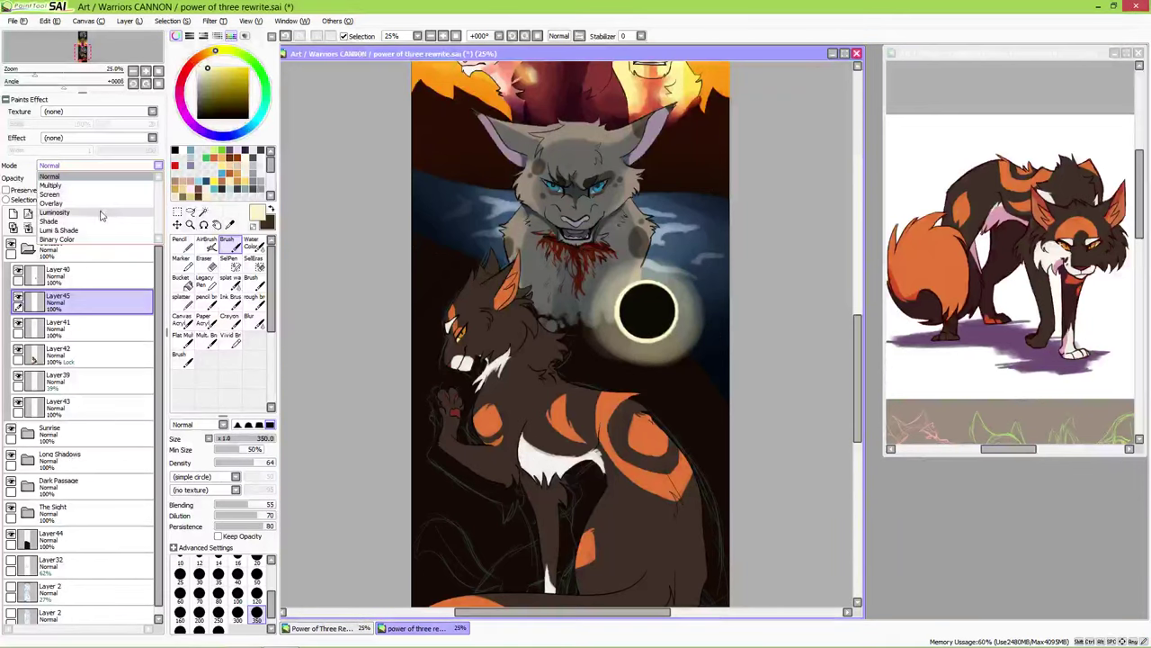
{"action": "left_click", "coordinate": [103, 217]}
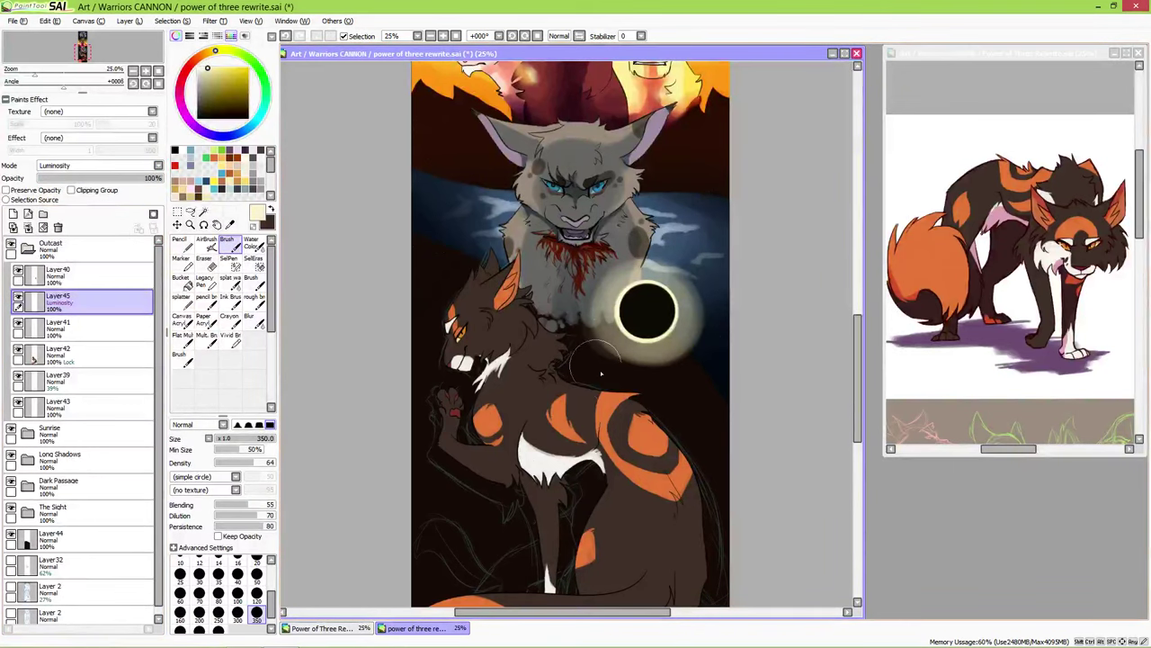
{"action": "mouse_move", "coordinate": [586, 401]}
{"action": "left_mouse_down"}
{"action": "mouse_move", "coordinate": [694, 367]}
{"action": "mouse_move", "coordinate": [592, 396]}
{"action": "mouse_move", "coordinate": [673, 342]}
{"action": "mouse_move", "coordinate": [662, 349]}
{"action": "mouse_move", "coordinate": [669, 330]}
{"action": "mouse_move", "coordinate": [630, 371]}
{"action": "mouse_move", "coordinate": [588, 365]}
{"action": "mouse_move", "coordinate": [607, 284]}
{"action": "mouse_move", "coordinate": [575, 301]}
{"action": "mouse_move", "coordinate": [597, 399]}
{"action": "mouse_move", "coordinate": [592, 311]}
{"action": "mouse_move", "coordinate": [589, 356]}
{"action": "mouse_move", "coordinate": [621, 378]}
{"action": "left_mouse_up"}
{"action": "left_click", "coordinate": [217, 627]}
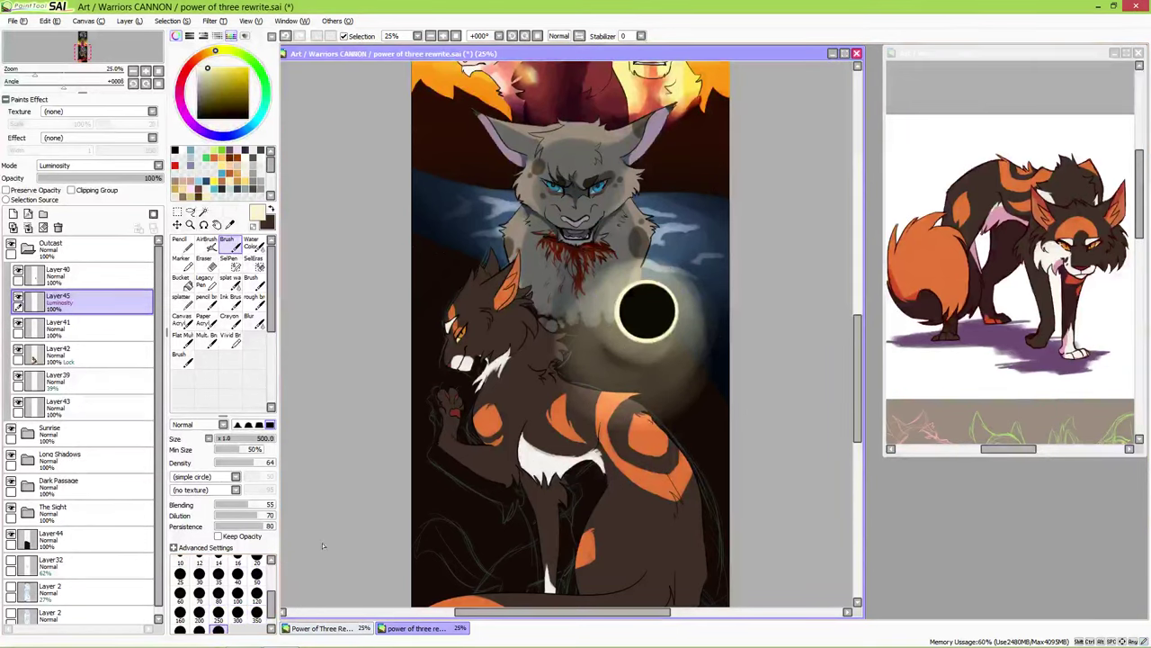
{"action": "mouse_move", "coordinate": [620, 375]}
{"action": "left_mouse_down"}
{"action": "mouse_move", "coordinate": [646, 366]}
{"action": "mouse_move", "coordinate": [655, 296]}
{"action": "mouse_move", "coordinate": [585, 389]}
{"action": "mouse_move", "coordinate": [669, 322]}
{"action": "mouse_move", "coordinate": [561, 319]}
{"action": "mouse_move", "coordinate": [620, 415]}
{"action": "mouse_move", "coordinate": [617, 336]}
{"action": "mouse_move", "coordinate": [608, 438]}
{"action": "mouse_move", "coordinate": [707, 329]}
{"action": "mouse_move", "coordinate": [683, 319]}
{"action": "mouse_move", "coordinate": [611, 435]}
{"action": "mouse_move", "coordinate": [507, 346]}
{"action": "mouse_move", "coordinate": [555, 308]}
{"action": "mouse_move", "coordinate": [533, 416]}
{"action": "mouse_move", "coordinate": [675, 388]}
{"action": "mouse_move", "coordinate": [597, 364]}
{"action": "mouse_move", "coordinate": [652, 455]}
{"action": "mouse_move", "coordinate": [646, 395]}
{"action": "mouse_move", "coordinate": [557, 326]}
{"action": "mouse_move", "coordinate": [613, 450]}
{"action": "mouse_move", "coordinate": [716, 413]}
{"action": "mouse_move", "coordinate": [683, 432]}
{"action": "mouse_move", "coordinate": [622, 411]}
{"action": "mouse_move", "coordinate": [681, 398]}
{"action": "mouse_move", "coordinate": [553, 408]}
{"action": "left_mouse_up"}
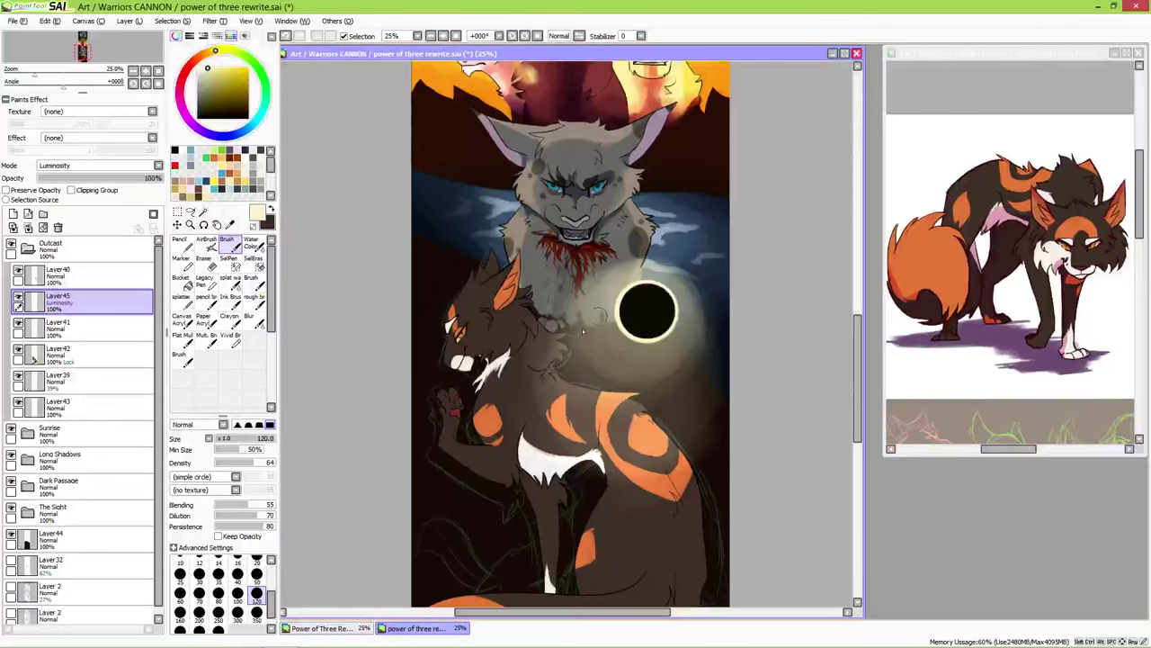
- Paint cream light rays radiating from the eclipse, starting with a 300 brush and reducing it to 50 for finer beams
{"action": "left_click", "coordinate": [238, 612]}
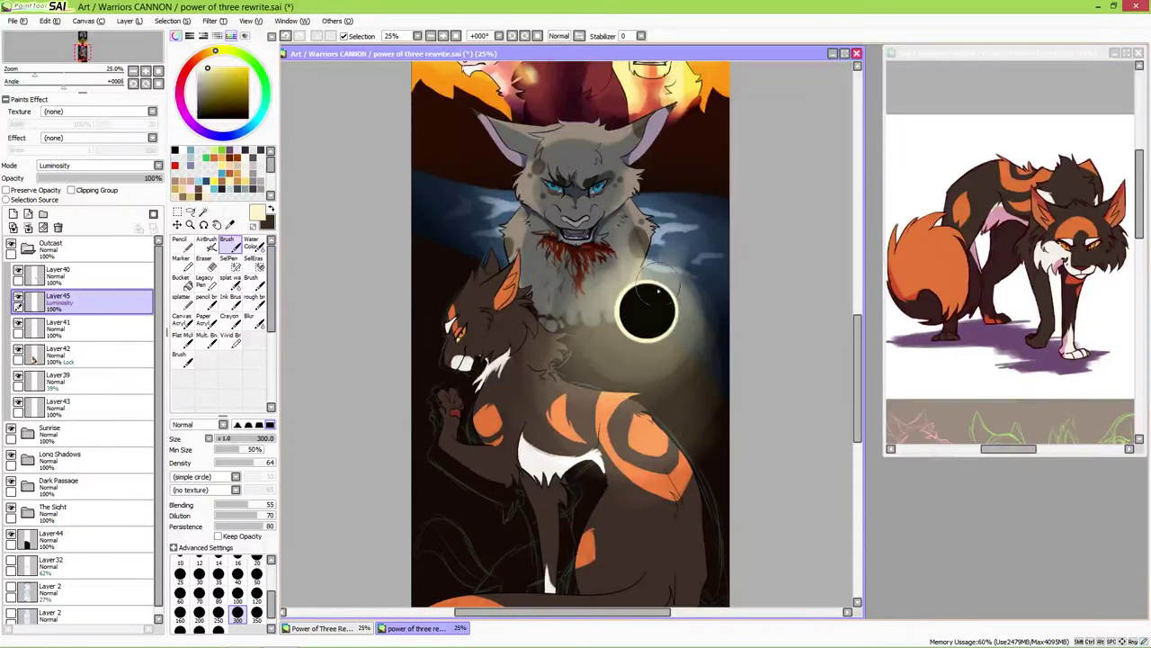
{"action": "mouse_move", "coordinate": [655, 334]}
{"action": "left_mouse_down"}
{"action": "mouse_move", "coordinate": [661, 388]}
{"action": "mouse_move", "coordinate": [644, 321]}
{"action": "mouse_move", "coordinate": [654, 460]}
{"action": "mouse_move", "coordinate": [592, 363]}
{"action": "mouse_move", "coordinate": [662, 321]}
{"action": "mouse_move", "coordinate": [501, 462]}
{"action": "mouse_move", "coordinate": [612, 417]}
{"action": "mouse_move", "coordinate": [621, 361]}
{"action": "mouse_move", "coordinate": [636, 317]}
{"action": "left_mouse_up"}
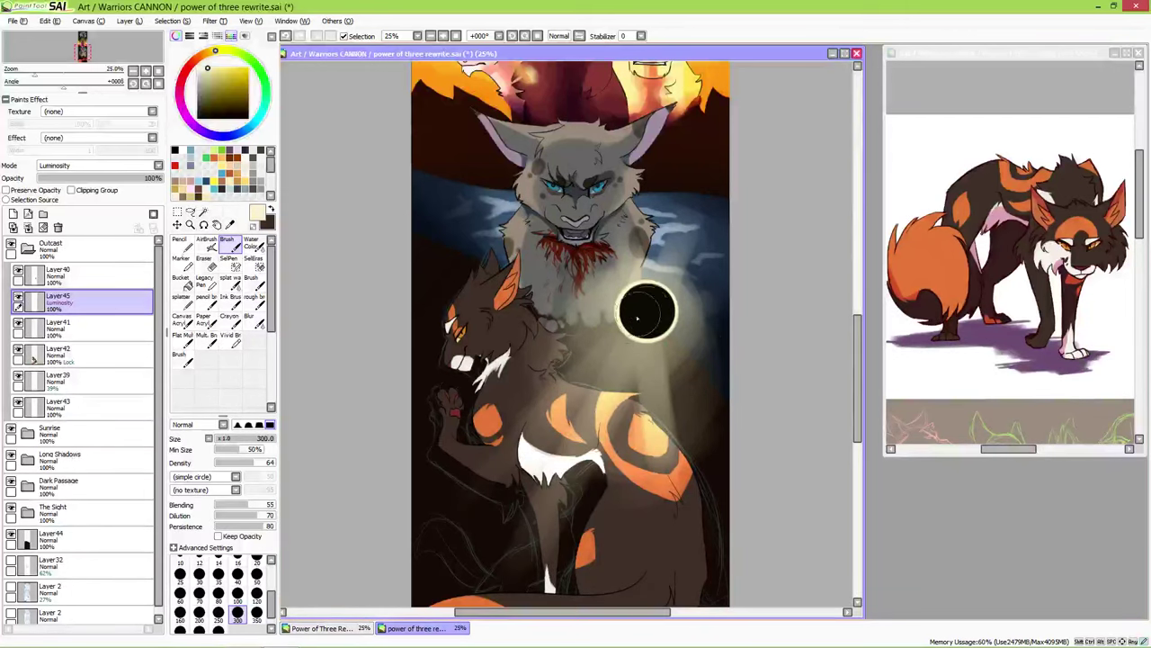
{"action": "key", "text": "bracketleft"}
{"action": "key", "text": "bracketleft"}
{"action": "key", "text": "bracketleft"}
{"action": "key", "text": "bracketleft"}
{"action": "key", "text": "bracketleft"}
{"action": "key", "text": "bracketleft"}
{"action": "key", "text": "bracketleft"}
{"action": "key", "text": "bracketleft"}
{"action": "key", "text": "bracketleft"}
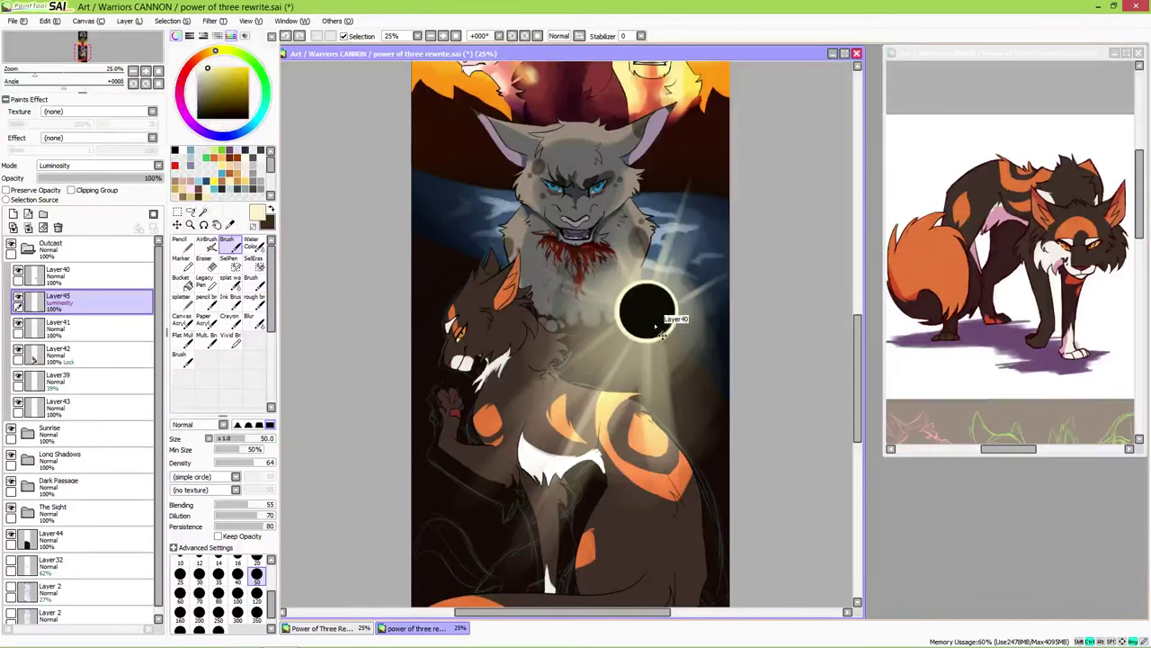
{"action": "left_click_drag", "start_coordinate": [687, 342], "coordinate": [667, 223]}
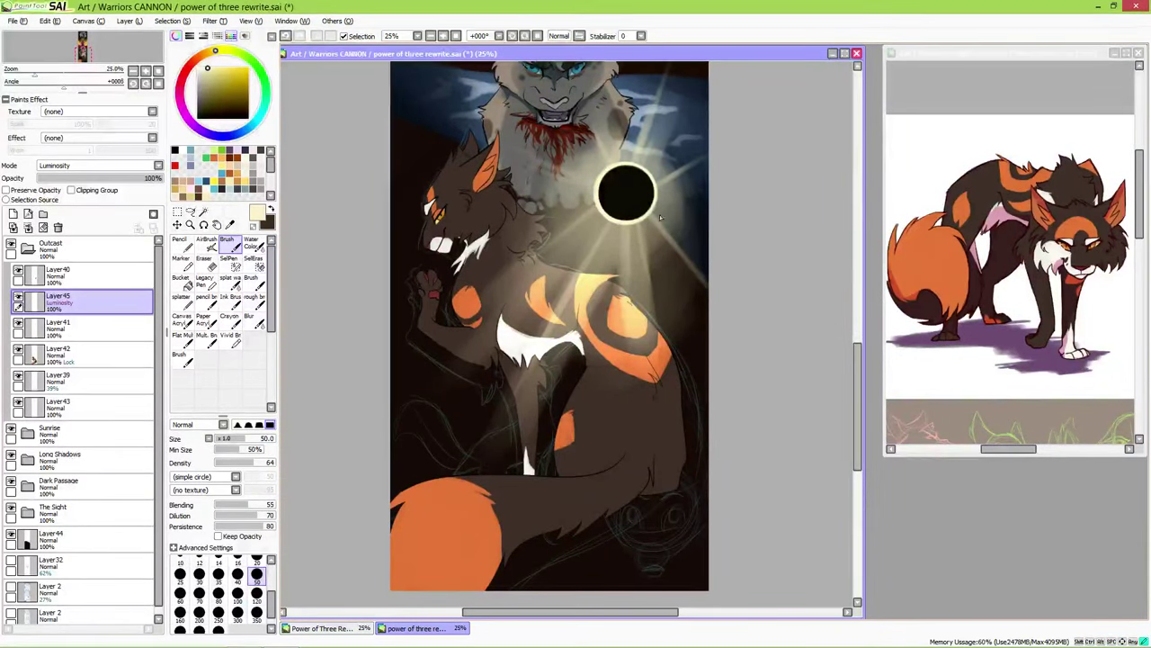
{"action": "left_click_drag", "start_coordinate": [700, 258], "coordinate": [771, 352]}
- Preserve opacity on line art Layer41 and recolor the outlines of the mane, back, neck and raised paw cream with the Pencil
{"action": "scroll", "coordinate": [765, 360], "scroll_direction": "down", "scroll_amount": 3}
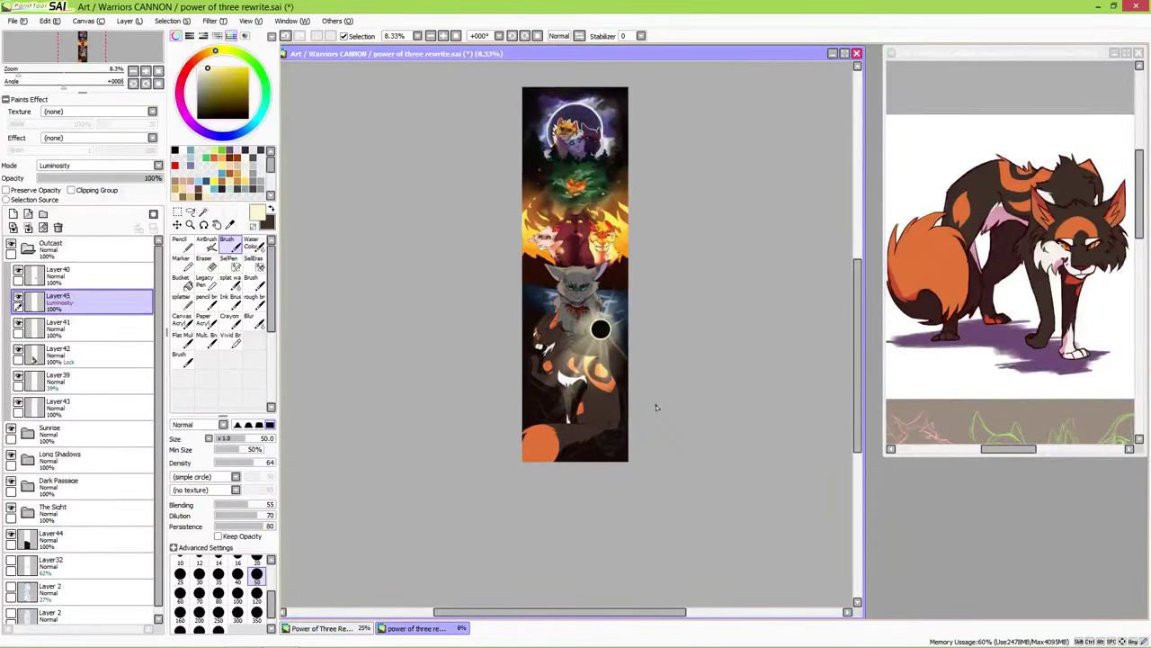
{"action": "scroll", "coordinate": [655, 404], "scroll_direction": "up", "scroll_amount": 3}
{"action": "left_click_drag", "start_coordinate": [591, 434], "coordinate": [651, 384]}
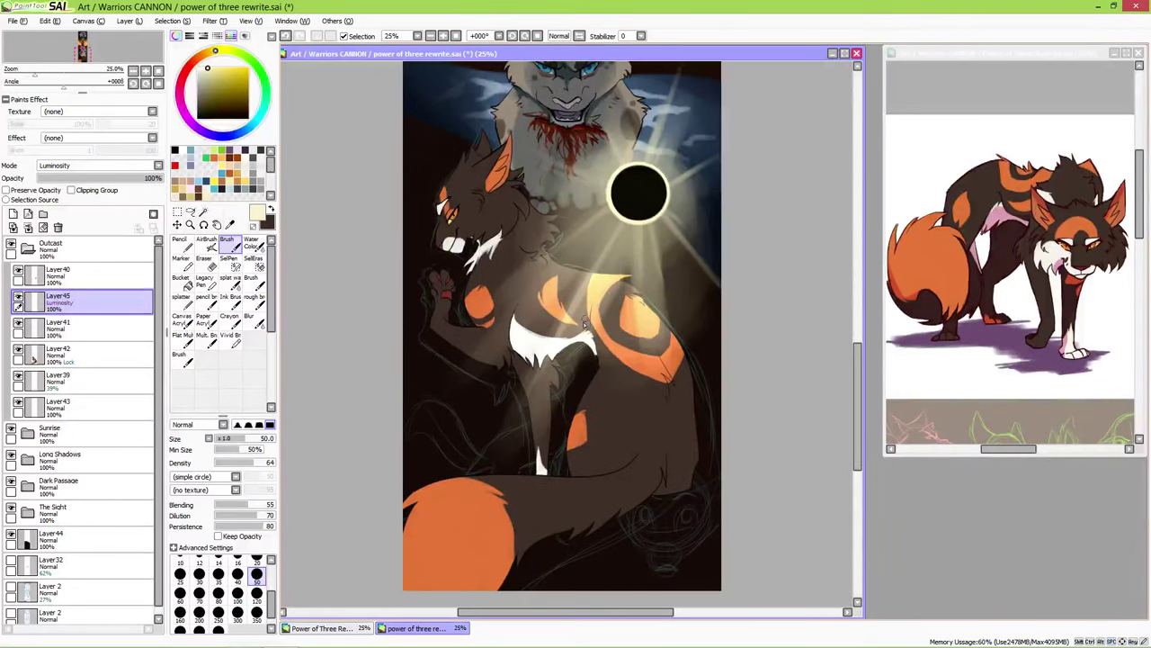
{"action": "left_click", "coordinate": [58, 325]}
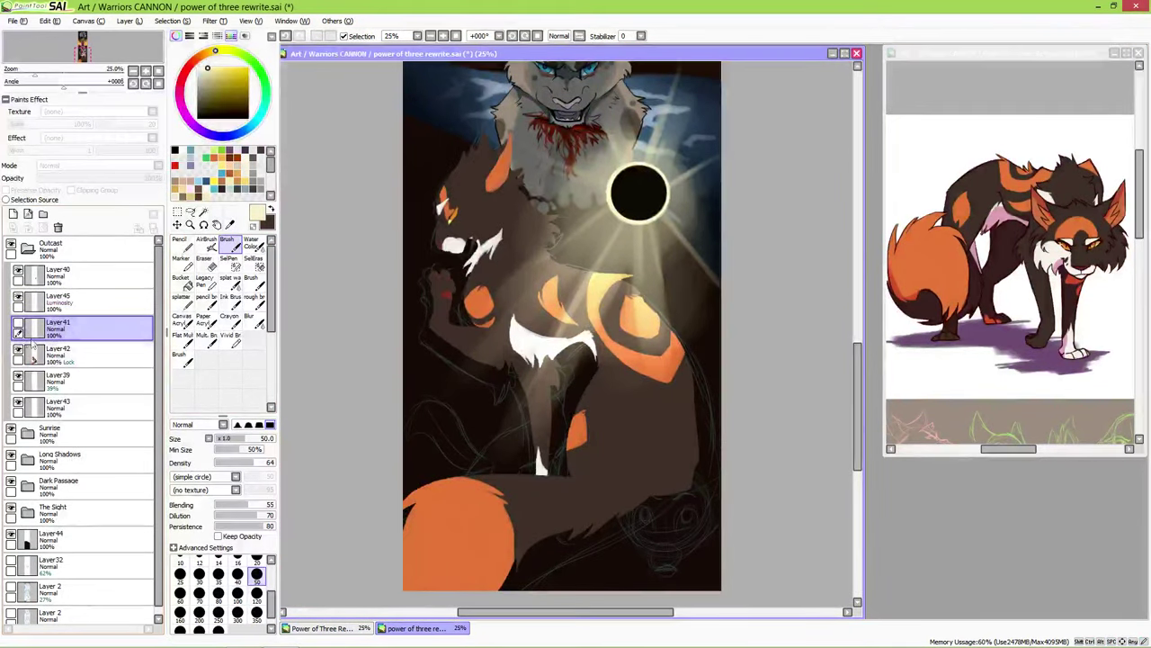
{"action": "key", "text": "n"}
{"action": "key", "text": "p"}
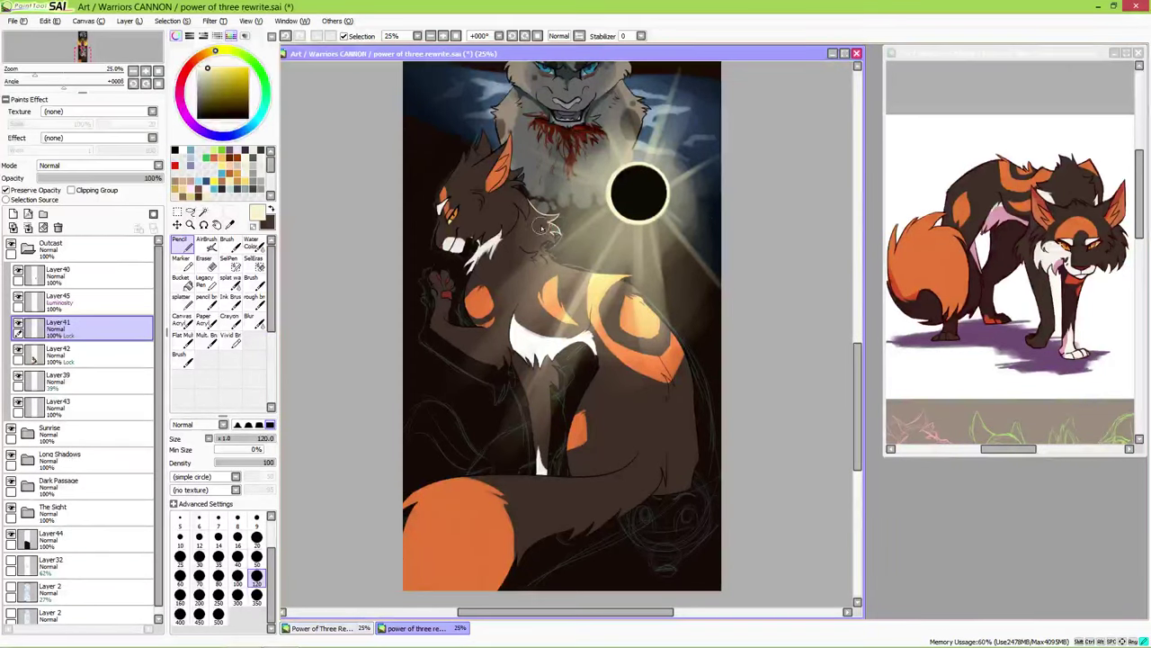
{"action": "left_click_drag", "start_coordinate": [545, 248], "coordinate": [567, 271]}
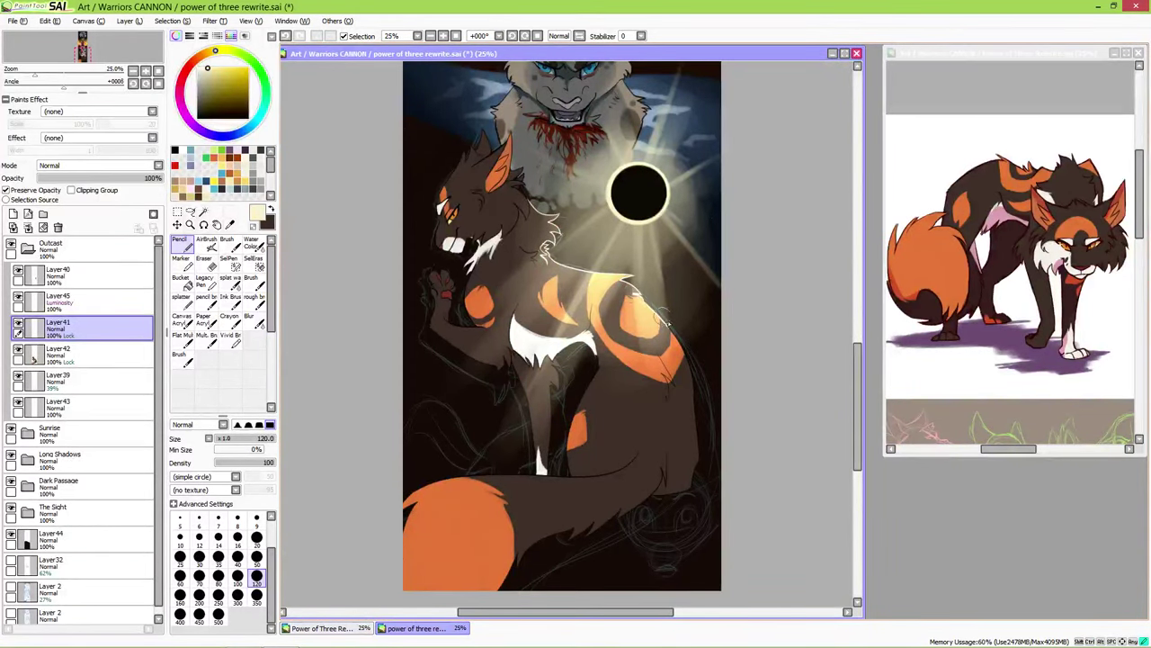
{"action": "mouse_move", "coordinate": [666, 315]}
{"action": "left_mouse_down"}
{"action": "mouse_move", "coordinate": [699, 413]}
{"action": "mouse_move", "coordinate": [694, 391]}
{"action": "mouse_move", "coordinate": [691, 495]}
{"action": "left_mouse_up"}
{"action": "mouse_move", "coordinate": [511, 189]}
{"action": "left_mouse_down"}
{"action": "mouse_move", "coordinate": [521, 176]}
{"action": "mouse_move", "coordinate": [531, 207]}
{"action": "mouse_move", "coordinate": [517, 225]}
{"action": "mouse_move", "coordinate": [565, 255]}
{"action": "mouse_move", "coordinate": [543, 283]}
{"action": "left_mouse_up"}
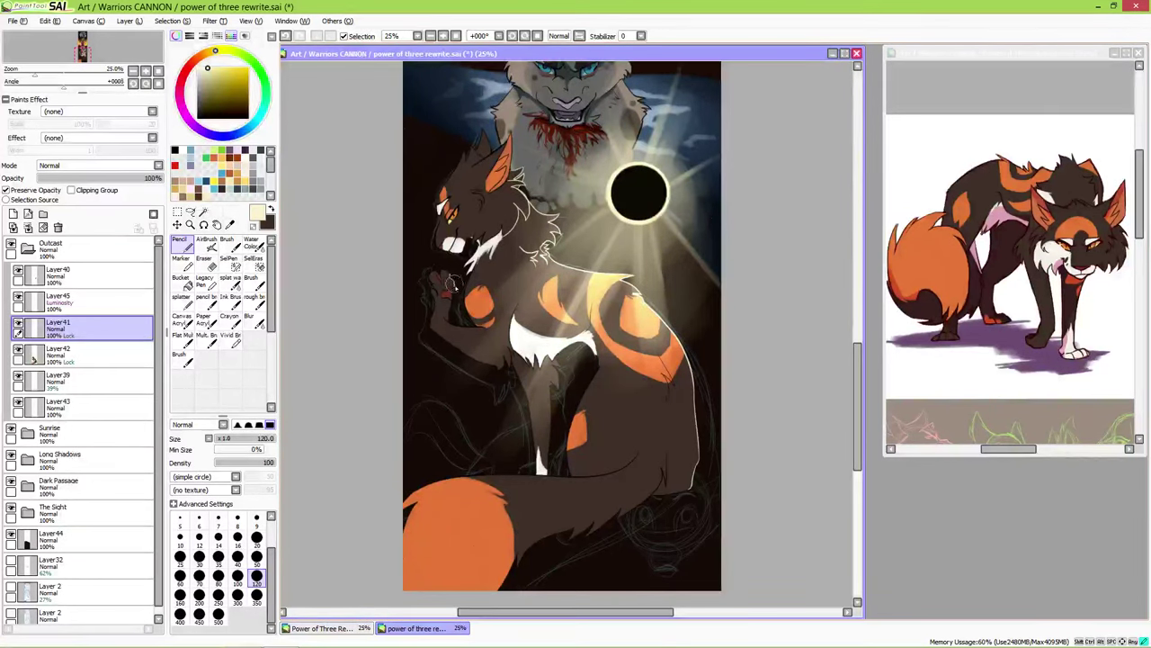
{"action": "left_click_drag", "start_coordinate": [430, 263], "coordinate": [447, 297]}
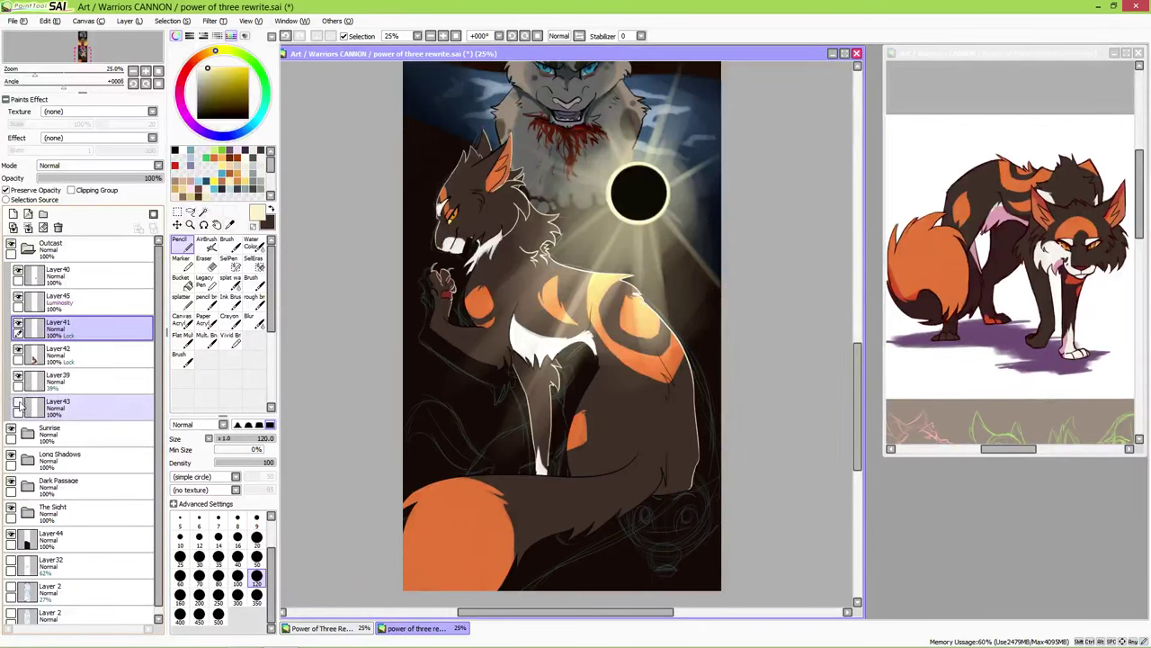
- Delete Layer43 from the Outcast folder and check the whole canvas
{"action": "left_click", "coordinate": [94, 416]}
{"action": "left_click", "coordinate": [58, 227]}
{"action": "scroll", "coordinate": [516, 493], "scroll_direction": "down", "scroll_amount": 3}
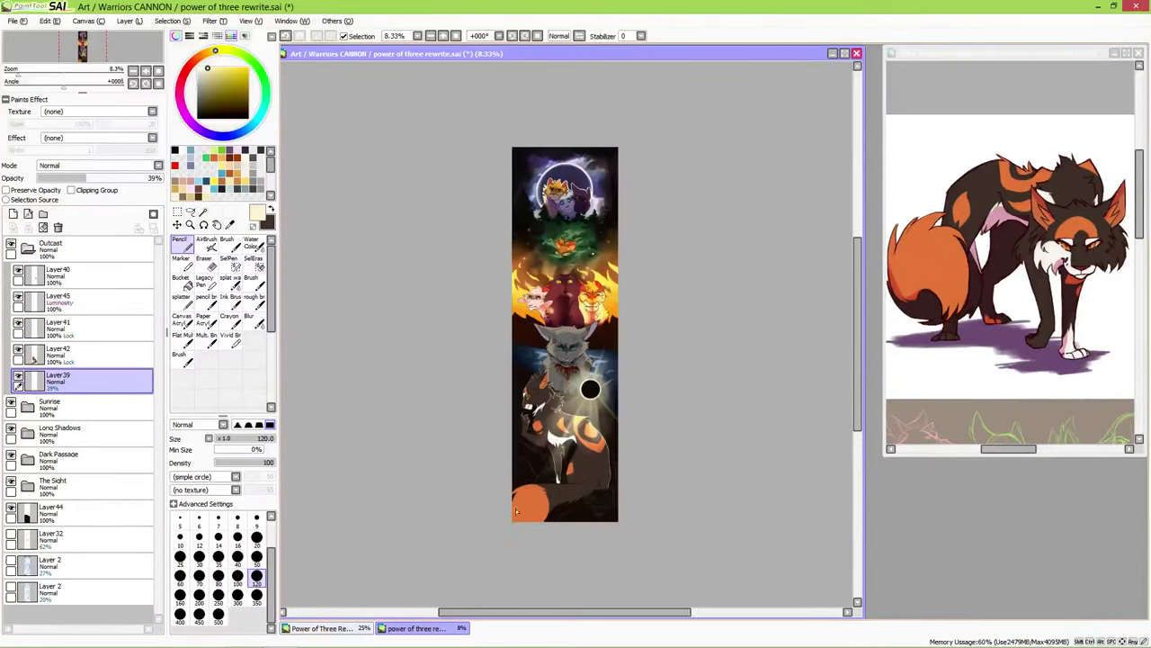
{"action": "scroll", "coordinate": [518, 511], "scroll_direction": "up", "scroll_amount": 3}
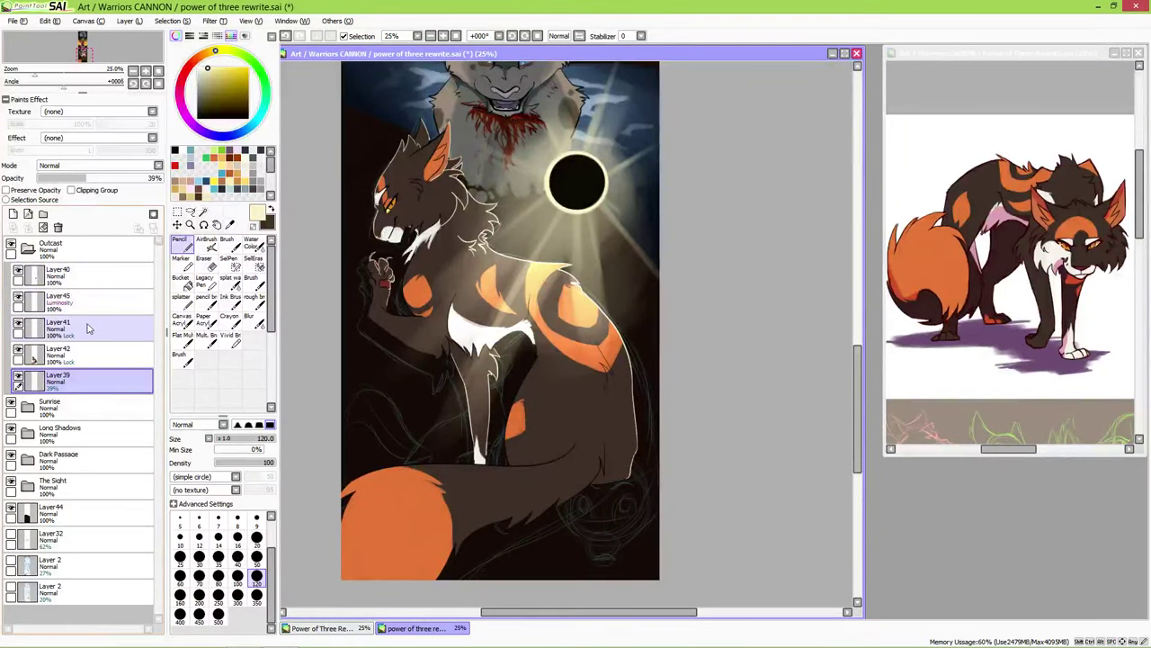
- Try a Hue and Saturation adjustment on background Layer44 with hue +10, saturation -75 and luminescence +29
{"action": "left_click", "coordinate": [82, 509]}
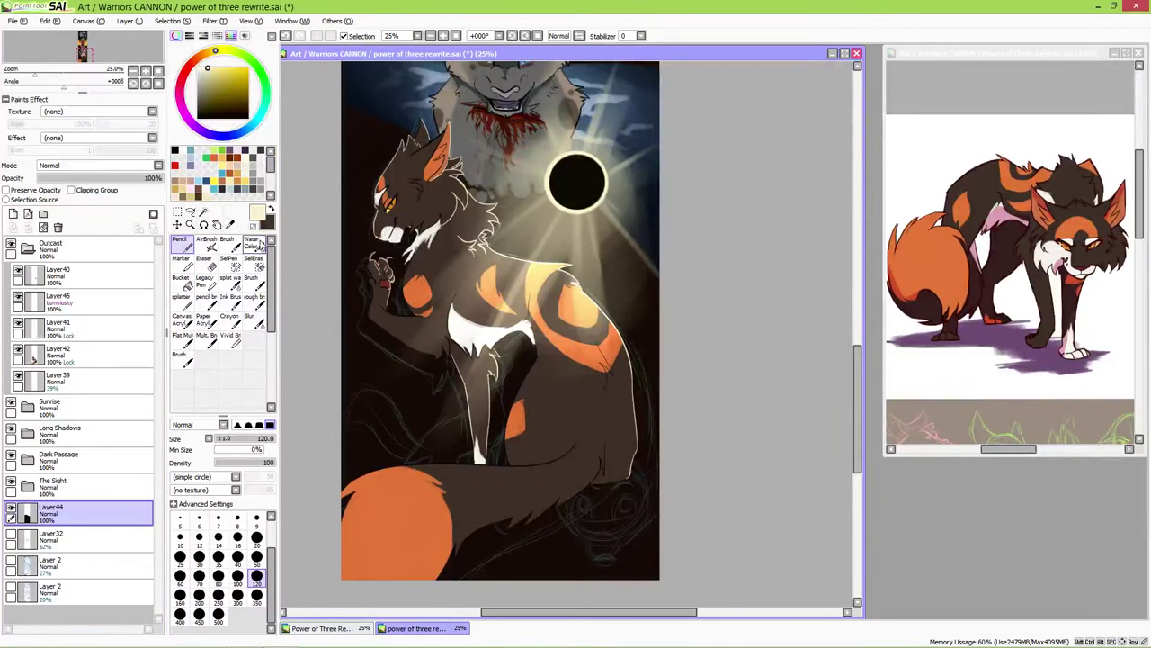
{"action": "key", "text": "minus"}
{"action": "key", "text": "minus"}
{"action": "key", "text": "minus"}
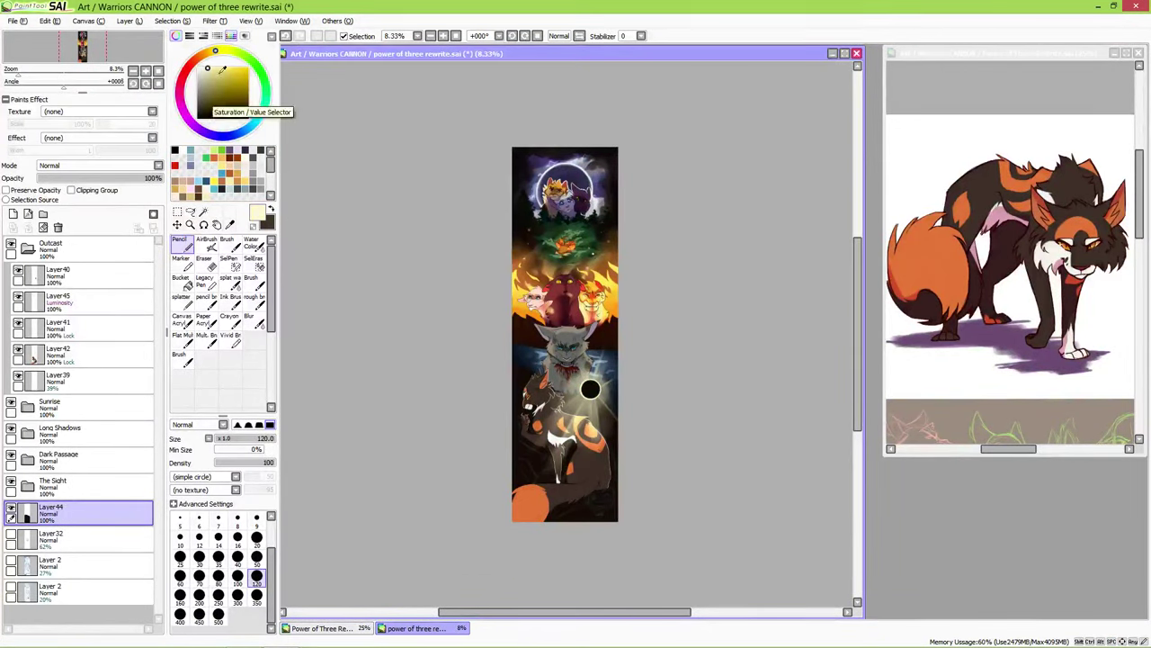
{"action": "left_click", "coordinate": [214, 21]}
{"action": "left_click", "coordinate": [224, 43]}
{"action": "left_click_drag", "start_coordinate": [261, 113], "coordinate": [290, 114]}
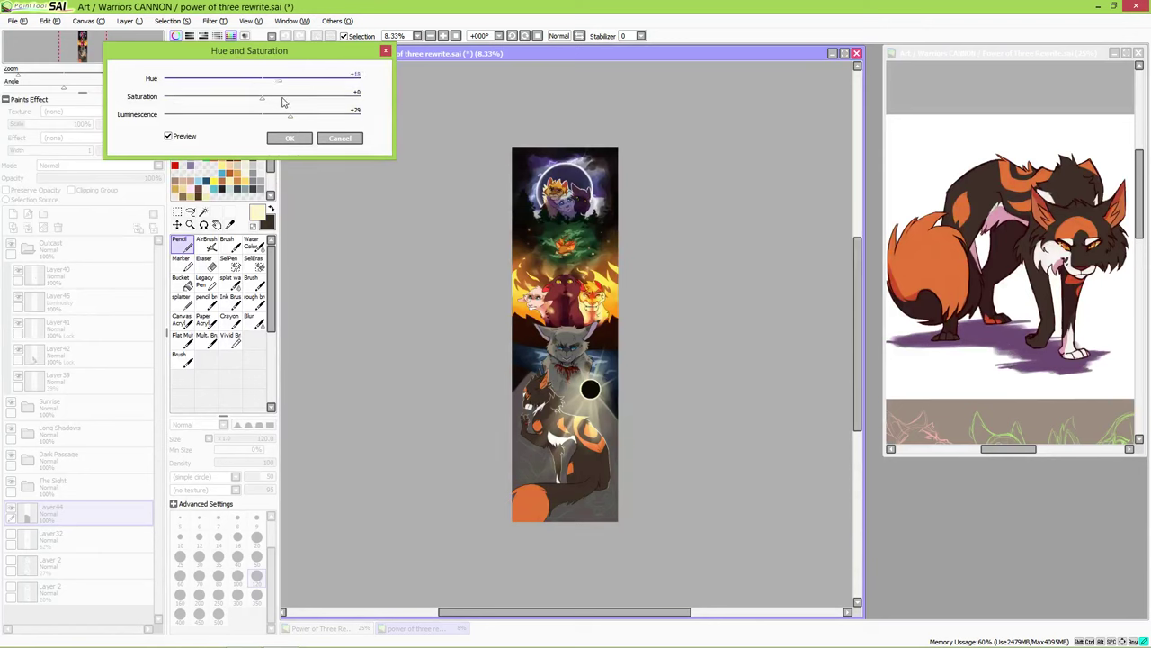
{"action": "left_click", "coordinate": [271, 79]}
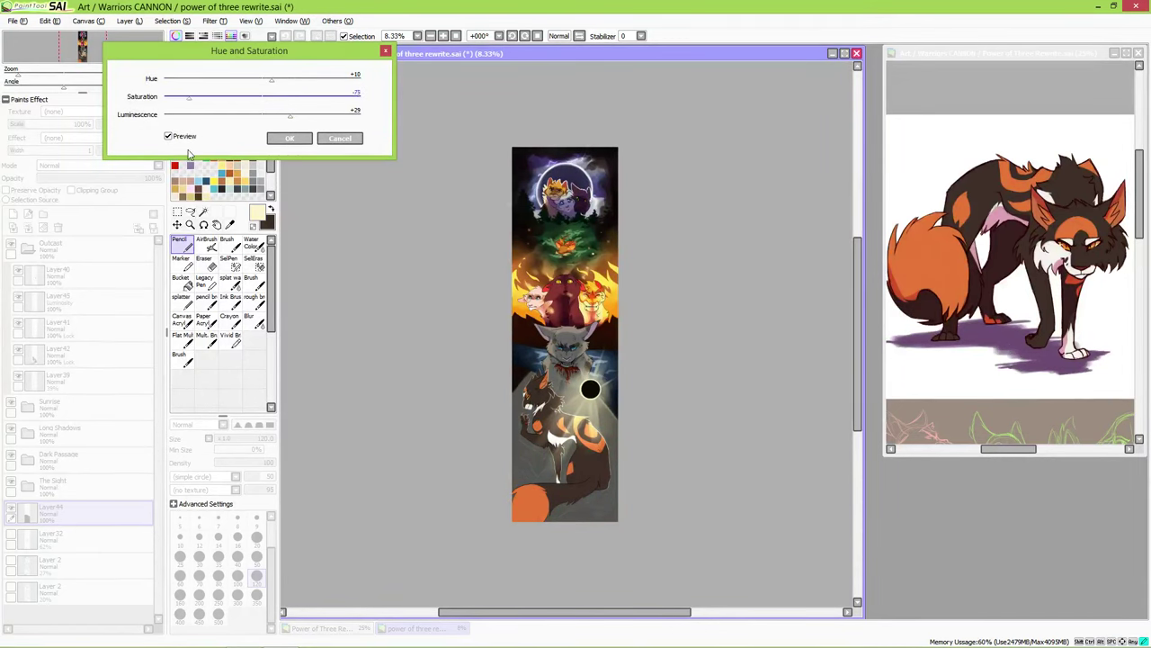
{"action": "key", "text": "Return"}
- Add a new layer directly above Layer42 and set its blending mode to Multiply
{"action": "scroll", "coordinate": [572, 518], "scroll_direction": "up", "scroll_amount": 3}
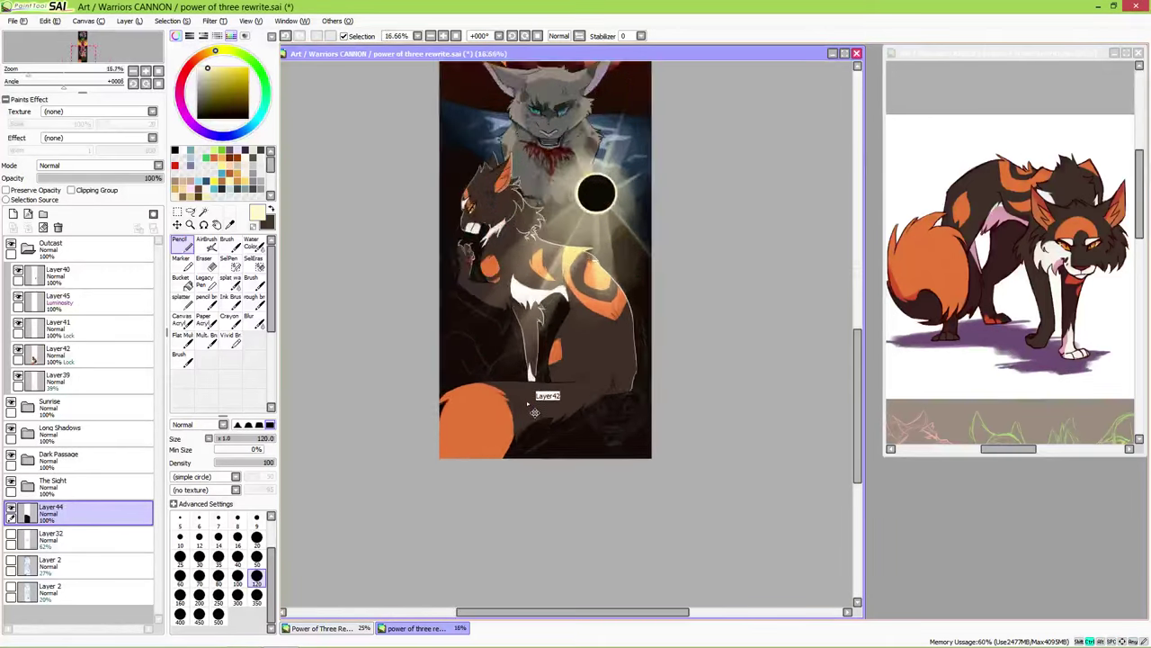
{"action": "left_click", "coordinate": [57, 354]}
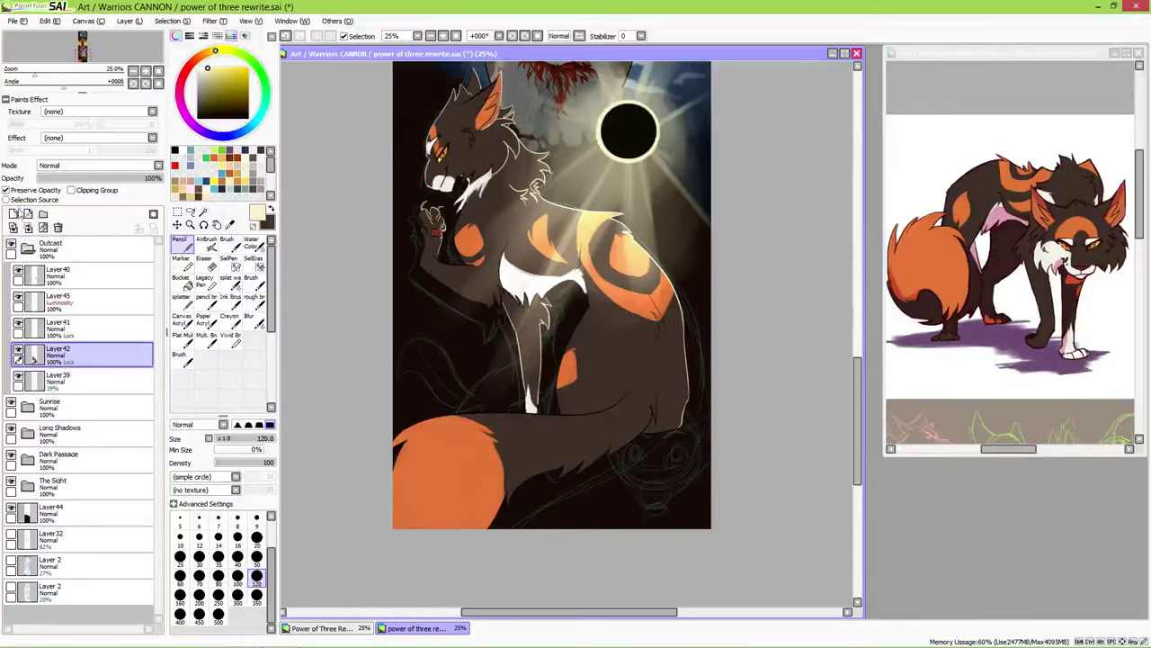
{"action": "left_click", "coordinate": [13, 213]}
{"action": "left_click", "coordinate": [99, 165]}
{"action": "left_click", "coordinate": [115, 187]}
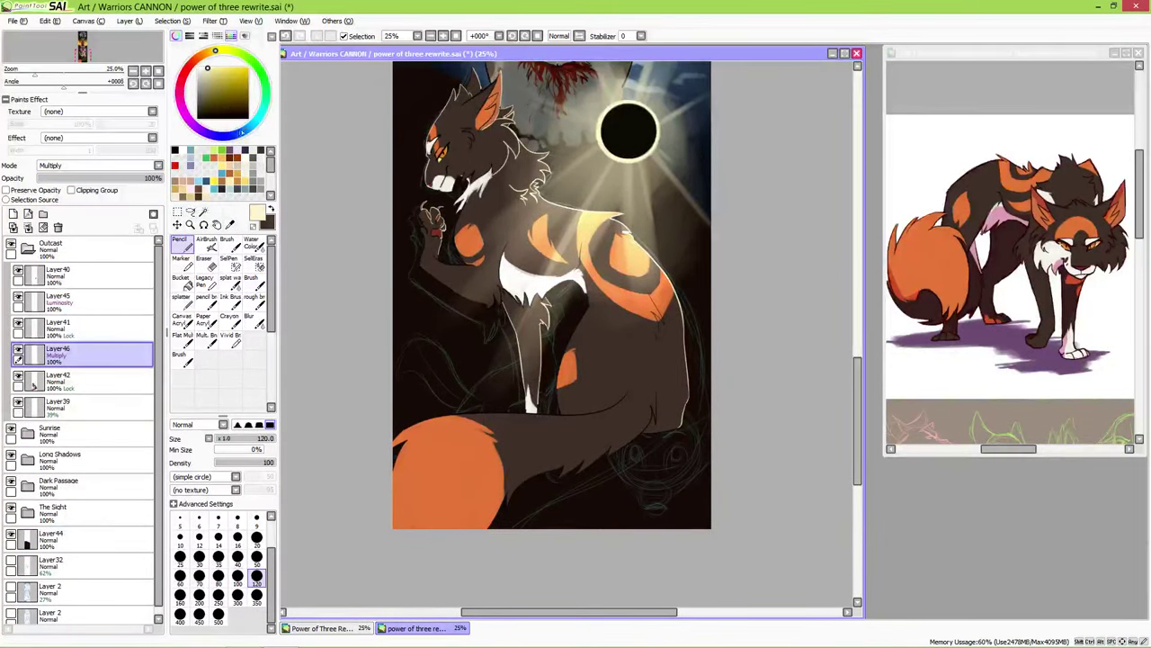
- Choose a muted blue, shade the cat's white belly with the Pencil, and clip the Multiply layer to the layer below
{"action": "left_click", "coordinate": [243, 131]}
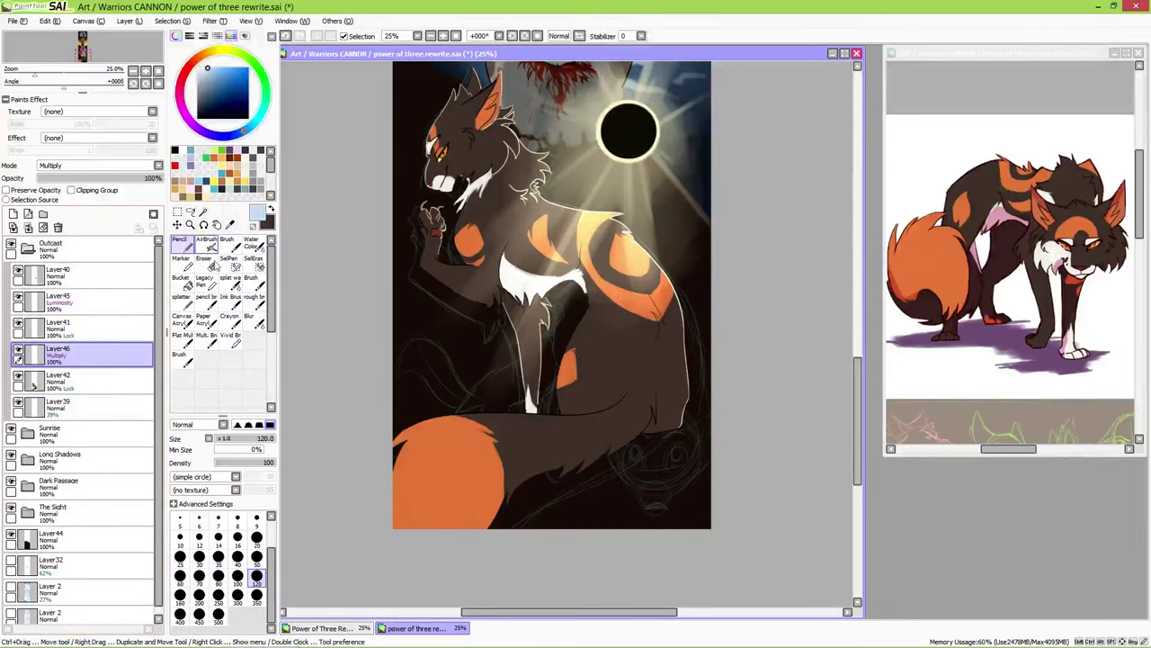
{"action": "left_click", "coordinate": [206, 78]}
{"action": "mouse_move", "coordinate": [518, 270]}
{"action": "left_mouse_down"}
{"action": "mouse_move", "coordinate": [551, 254]}
{"action": "mouse_move", "coordinate": [550, 292]}
{"action": "mouse_move", "coordinate": [515, 284]}
{"action": "mouse_move", "coordinate": [516, 305]}
{"action": "mouse_move", "coordinate": [529, 251]}
{"action": "mouse_move", "coordinate": [566, 285]}
{"action": "mouse_move", "coordinate": [544, 313]}
{"action": "left_mouse_up"}
{"action": "left_click", "coordinate": [71, 189]}
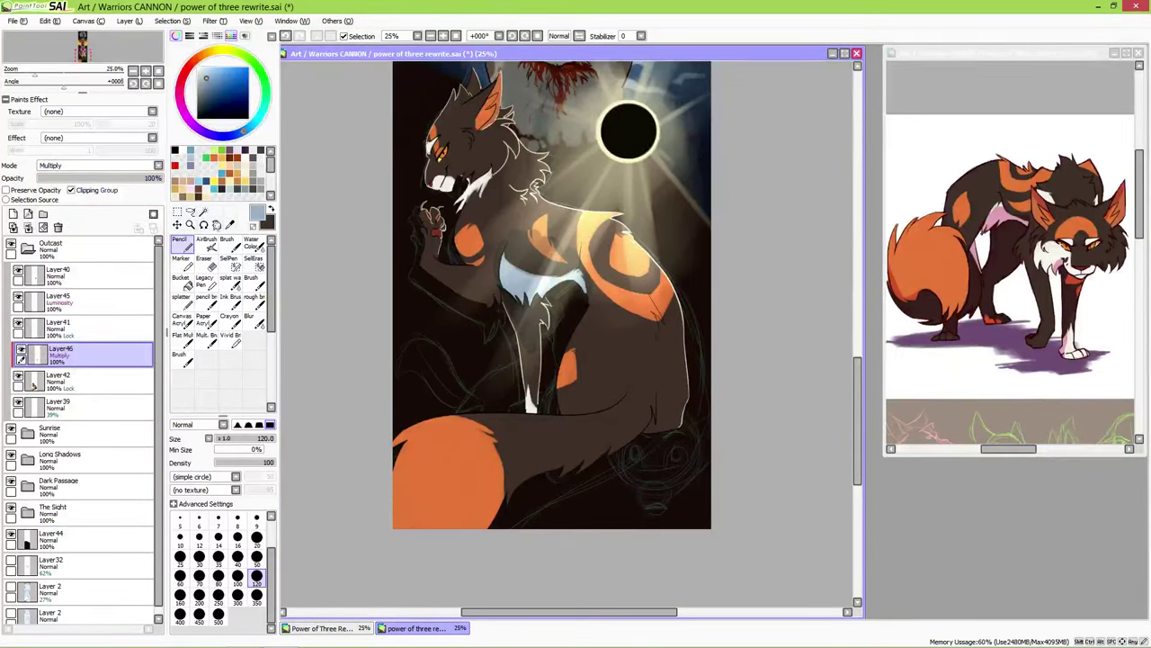
- Shade the cat's front leg, raised paw, chest and head on the Multiply layer with the Pencil at size 120
{"action": "left_click_drag", "start_coordinate": [535, 364], "coordinate": [527, 412]}
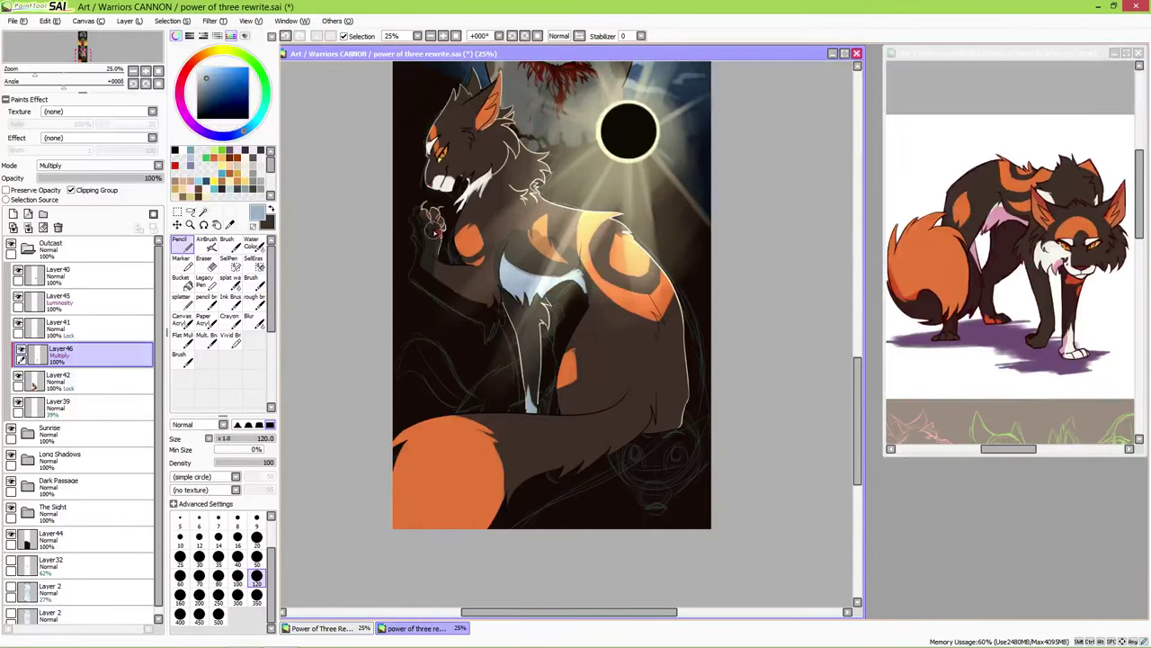
{"action": "mouse_move", "coordinate": [485, 286]}
{"action": "left_mouse_down"}
{"action": "mouse_move", "coordinate": [467, 235]}
{"action": "mouse_move", "coordinate": [477, 185]}
{"action": "mouse_move", "coordinate": [594, 263]}
{"action": "mouse_move", "coordinate": [590, 378]}
{"action": "mouse_move", "coordinate": [570, 421]}
{"action": "left_mouse_up"}
{"action": "mouse_move", "coordinate": [447, 177]}
{"action": "left_mouse_down"}
{"action": "mouse_move", "coordinate": [452, 116]}
{"action": "mouse_move", "coordinate": [446, 173]}
{"action": "mouse_move", "coordinate": [463, 164]}
{"action": "mouse_move", "coordinate": [470, 183]}
{"action": "mouse_move", "coordinate": [465, 108]}
{"action": "mouse_move", "coordinate": [495, 88]}
{"action": "mouse_move", "coordinate": [478, 126]}
{"action": "mouse_move", "coordinate": [476, 74]}
{"action": "mouse_move", "coordinate": [487, 111]}
{"action": "left_mouse_up"}
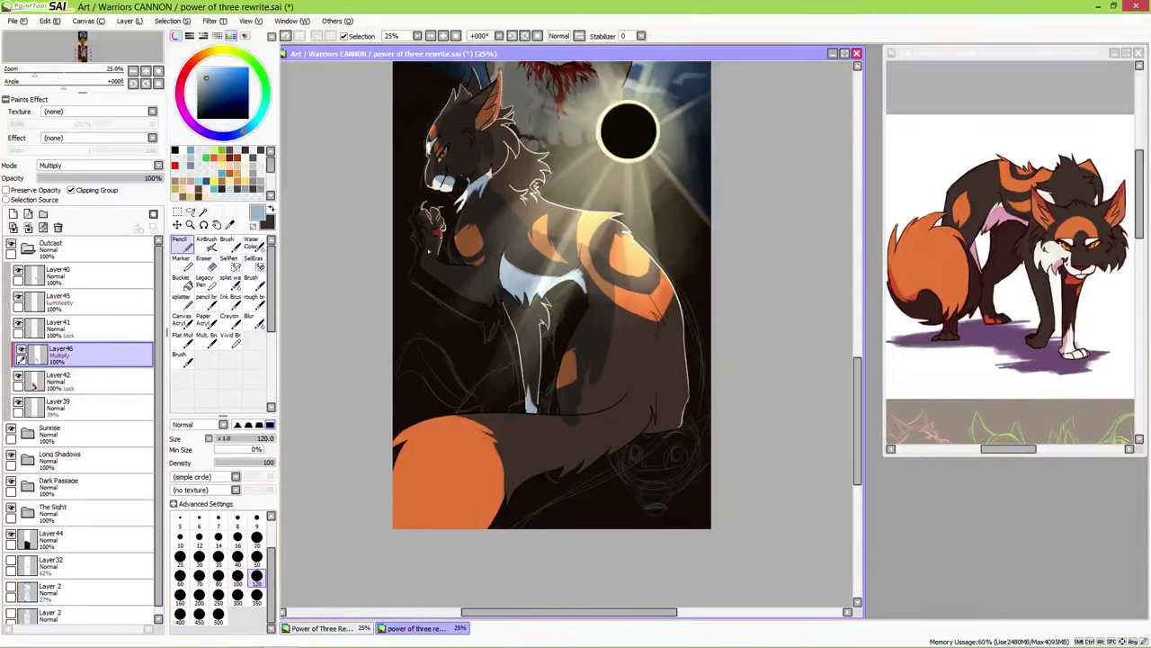
- Refine the shadow edges around the cat's head and neck, alternating the Eraser and the Pencil at size 50
{"action": "left_click", "coordinate": [257, 556]}
{"action": "scroll", "coordinate": [528, 190], "scroll_direction": "up", "scroll_amount": 2}
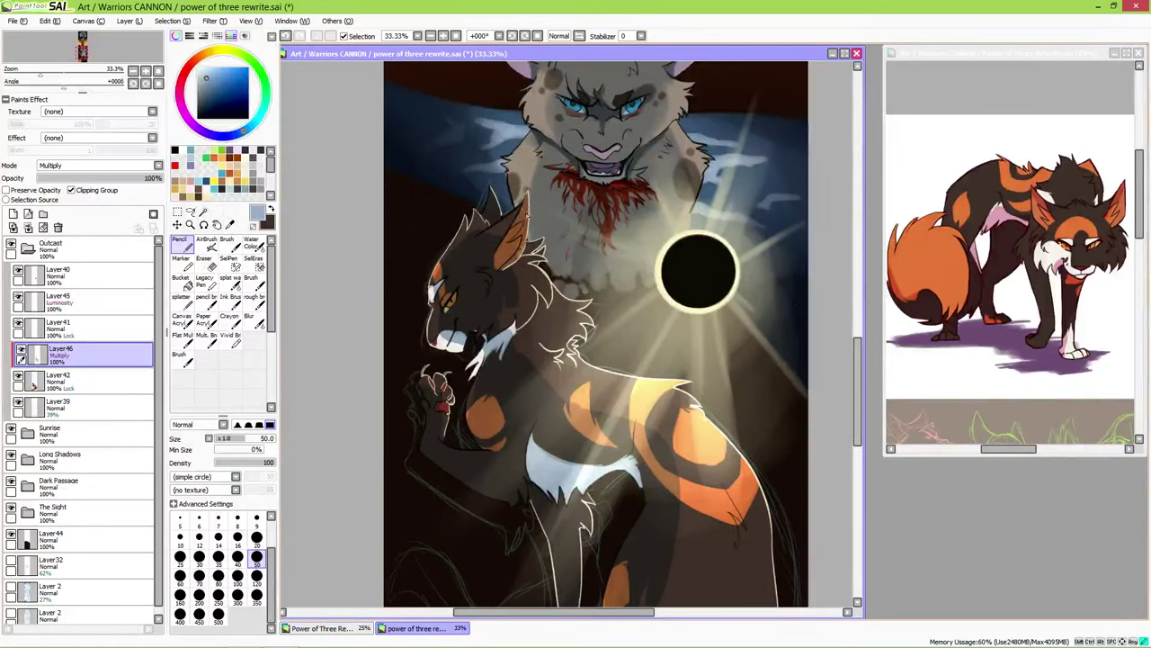
{"action": "key", "text": "e"}
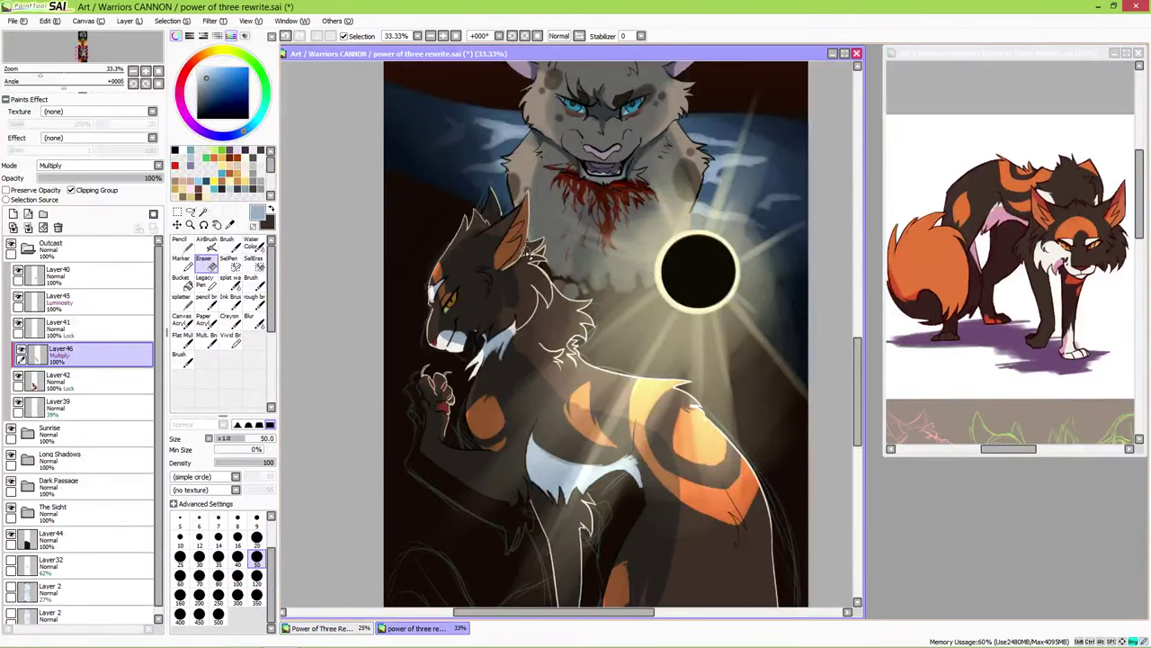
{"action": "key", "text": "n"}
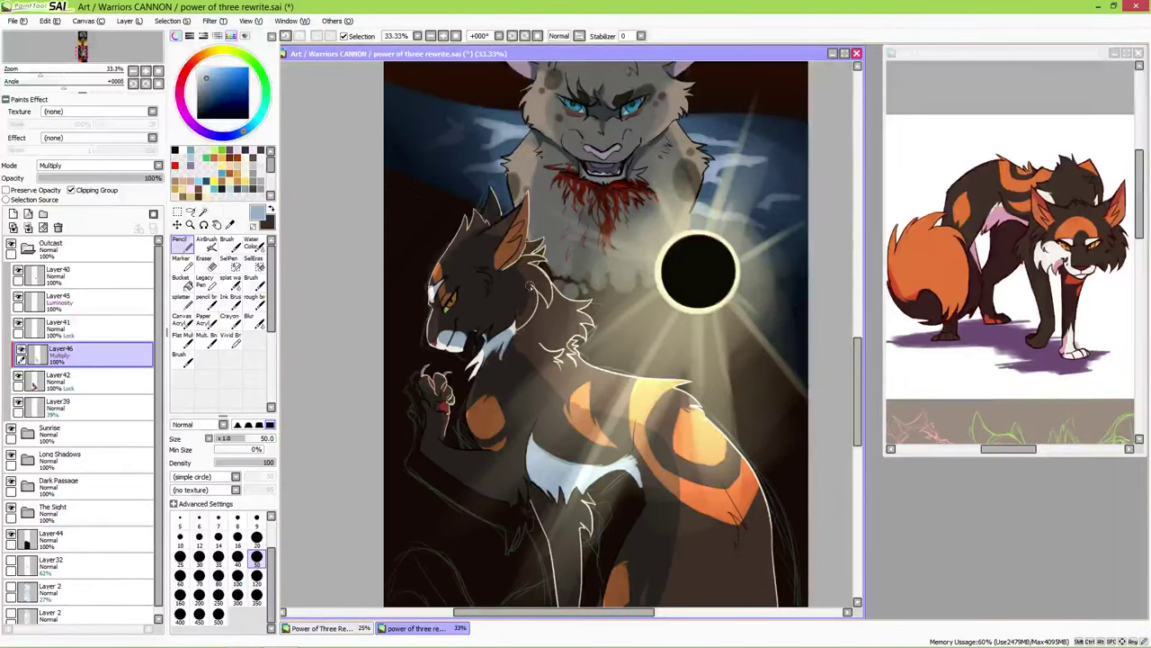
{"action": "key", "text": "e"}
{"action": "key", "text": "e"}
{"action": "key", "text": "e"}
{"action": "key", "text": "e"}
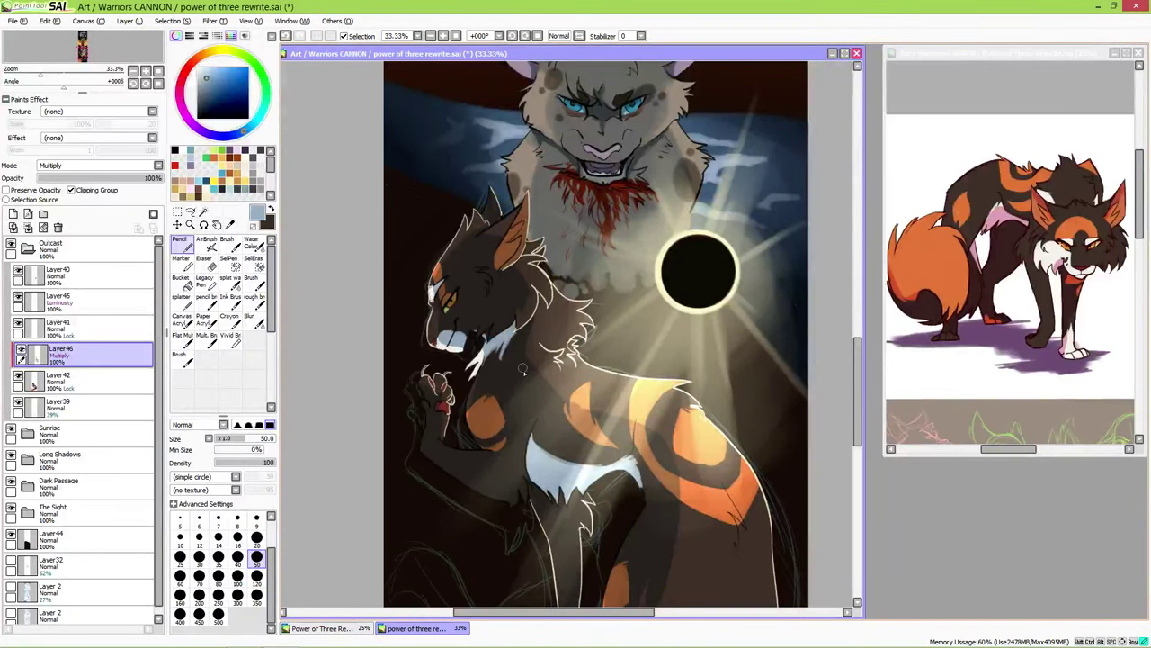
- Shade the cat's flank and thigh on the Multiply layer with the Pencil at size 100
{"action": "mouse_move", "coordinate": [658, 441]}
{"action": "left_mouse_down"}
{"action": "mouse_move", "coordinate": [569, 346]}
{"action": "mouse_move", "coordinate": [542, 274]}
{"action": "mouse_move", "coordinate": [556, 378]}
{"action": "left_mouse_up"}
{"action": "left_click", "coordinate": [237, 576]}
{"action": "left_click_drag", "start_coordinate": [544, 257], "coordinate": [589, 405]}
{"action": "left_click_drag", "start_coordinate": [522, 239], "coordinate": [569, 311]}
{"action": "key", "text": "ctrl+z"}
{"action": "left_click_drag", "start_coordinate": [541, 259], "coordinate": [567, 392]}
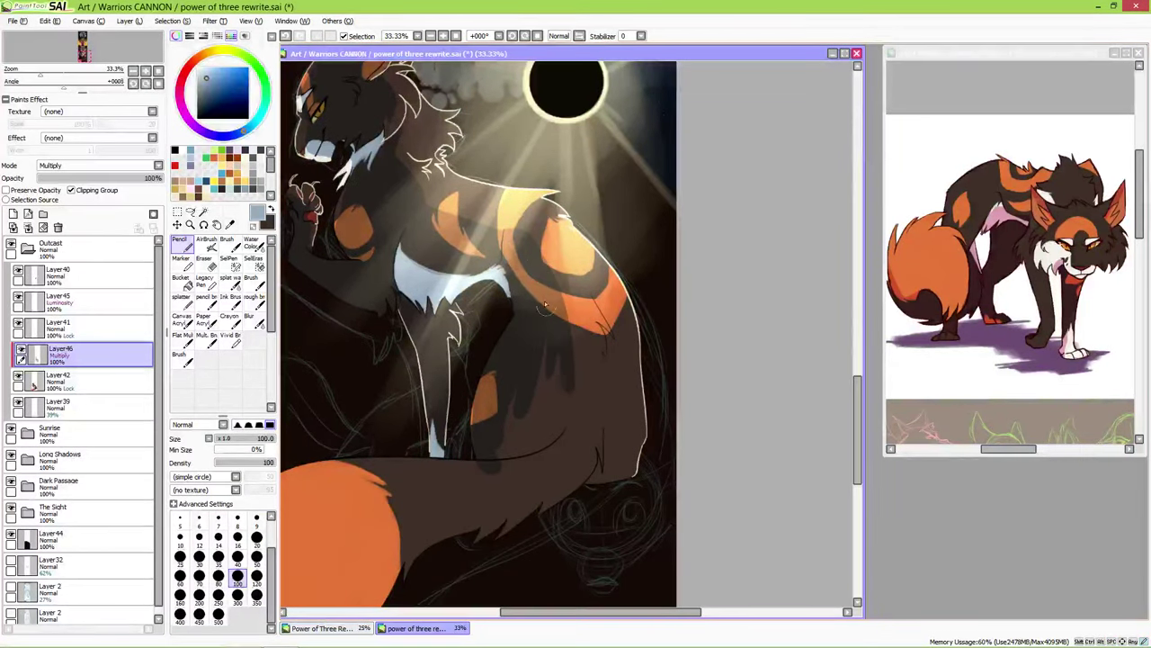
{"action": "left_click_drag", "start_coordinate": [565, 346], "coordinate": [540, 445]}
{"action": "left_click_drag", "start_coordinate": [531, 401], "coordinate": [476, 476]}
{"action": "left_click_drag", "start_coordinate": [558, 434], "coordinate": [509, 472]}
- Extend the shadow over the cat's haunch and rump, leaving a lit strip along the back edge
{"action": "left_click_drag", "start_coordinate": [534, 261], "coordinate": [605, 446]}
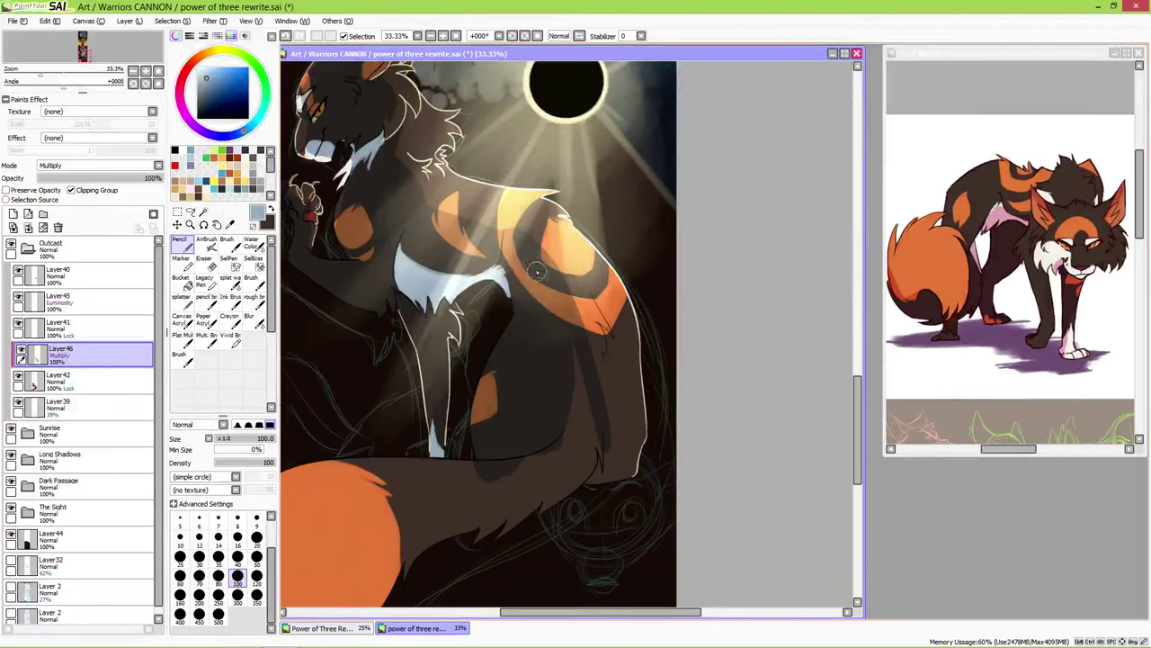
{"action": "left_click_drag", "start_coordinate": [540, 238], "coordinate": [602, 423]}
{"action": "left_click_drag", "start_coordinate": [599, 490], "coordinate": [611, 409]}
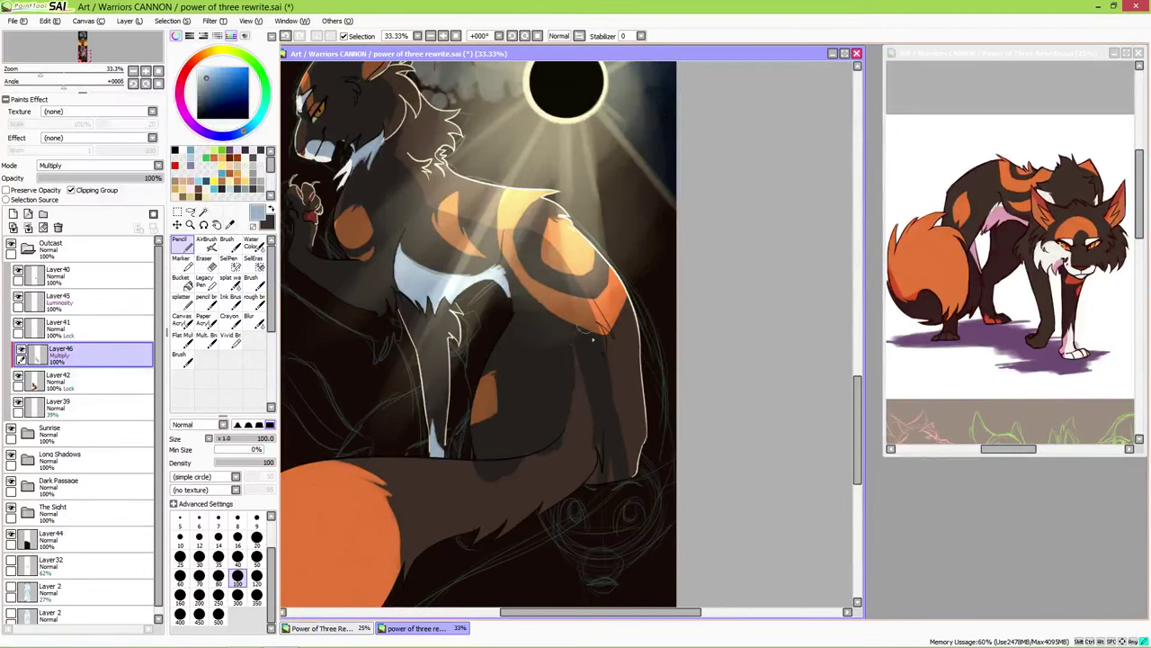
{"action": "left_click_drag", "start_coordinate": [589, 355], "coordinate": [620, 481]}
{"action": "mouse_move", "coordinate": [562, 333]}
{"action": "left_mouse_down"}
{"action": "mouse_move", "coordinate": [577, 464]}
{"action": "mouse_move", "coordinate": [490, 446]}
{"action": "mouse_move", "coordinate": [585, 486]}
{"action": "left_mouse_up"}
{"action": "mouse_move", "coordinate": [500, 410]}
{"action": "left_mouse_down"}
{"action": "mouse_move", "coordinate": [538, 451]}
{"action": "mouse_move", "coordinate": [503, 434]}
{"action": "mouse_move", "coordinate": [517, 376]}
{"action": "left_mouse_up"}
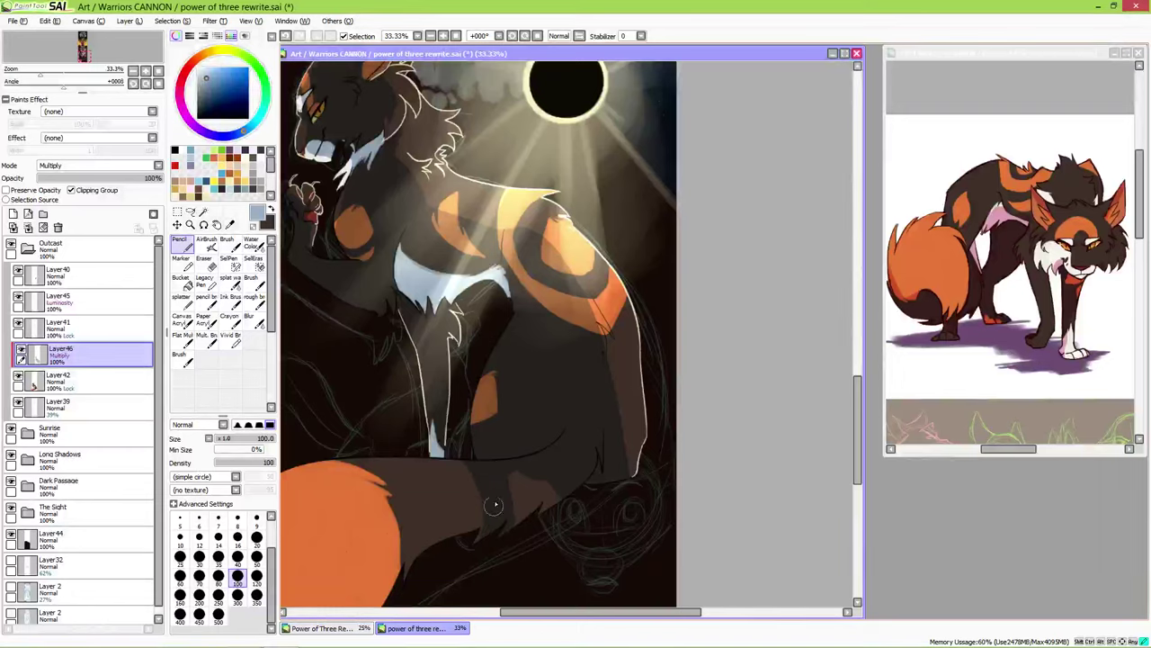
- Shade the underside of the cat's tail, including the lower part of its orange tip
{"action": "left_click_drag", "start_coordinate": [570, 516], "coordinate": [686, 381]}
{"action": "mouse_move", "coordinate": [436, 472]}
{"action": "left_mouse_down"}
{"action": "mouse_move", "coordinate": [604, 321]}
{"action": "mouse_move", "coordinate": [421, 440]}
{"action": "mouse_move", "coordinate": [535, 403]}
{"action": "mouse_move", "coordinate": [495, 475]}
{"action": "left_mouse_up"}
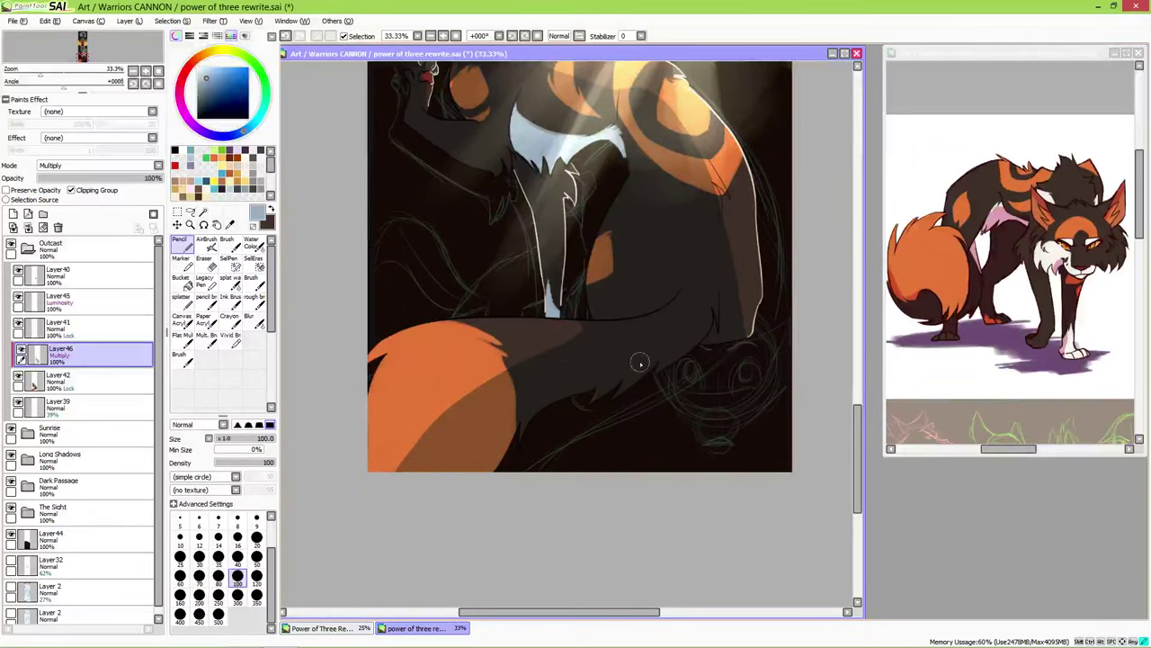
{"action": "left_click_drag", "start_coordinate": [576, 424], "coordinate": [504, 442]}
- Shift the Multiply shading from blue to purple with a Hue and Saturation adjustment
{"action": "mouse_move", "coordinate": [454, 248]}
{"action": "left_mouse_down"}
{"action": "mouse_move", "coordinate": [489, 315]}
{"action": "mouse_move", "coordinate": [479, 415]}
{"action": "left_mouse_up"}
{"action": "left_click", "coordinate": [214, 21]}
{"action": "left_click", "coordinate": [236, 36]}
{"action": "mouse_move", "coordinate": [262, 79]}
{"action": "left_mouse_down"}
{"action": "mouse_move", "coordinate": [282, 83]}
{"action": "mouse_move", "coordinate": [270, 85]}
{"action": "left_mouse_up"}
{"action": "left_click", "coordinate": [290, 137]}
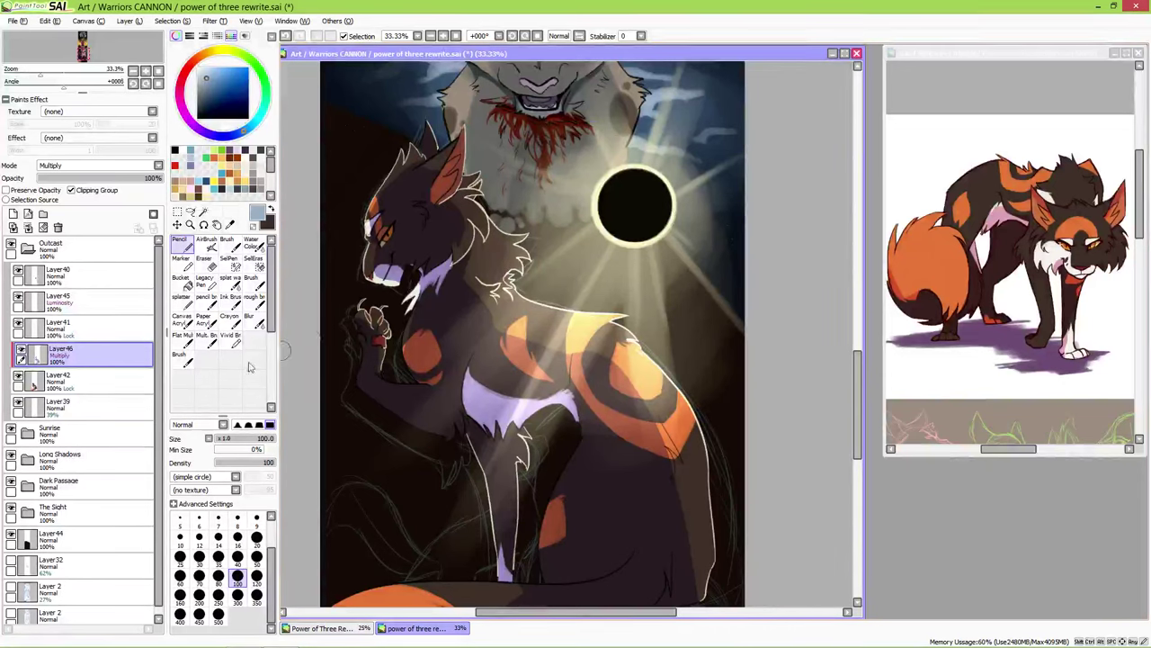
{"action": "key", "text": "e"}
{"action": "key", "text": "n"}
- Select Layer41, turn off its Preserve Opacity lock, and choose the textured pencil brush at size 25 with white
{"action": "left_click", "coordinate": [88, 329]}
{"action": "left_click", "coordinate": [18, 325]}
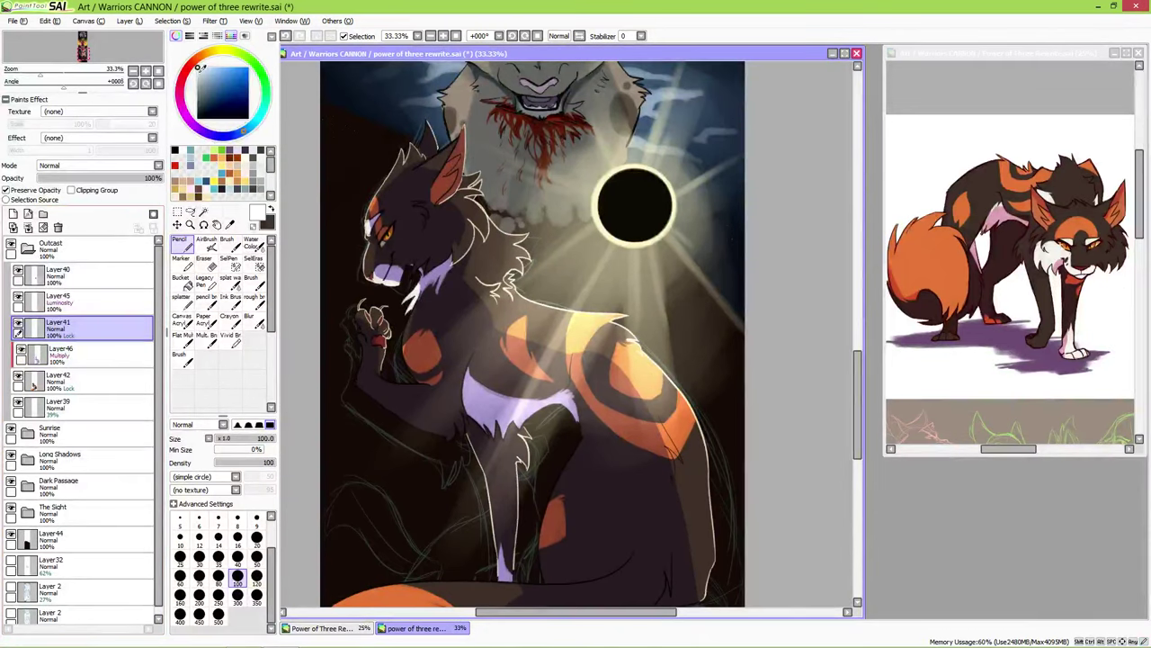
{"action": "scroll", "coordinate": [479, 293], "scroll_direction": "up", "scroll_amount": 3}
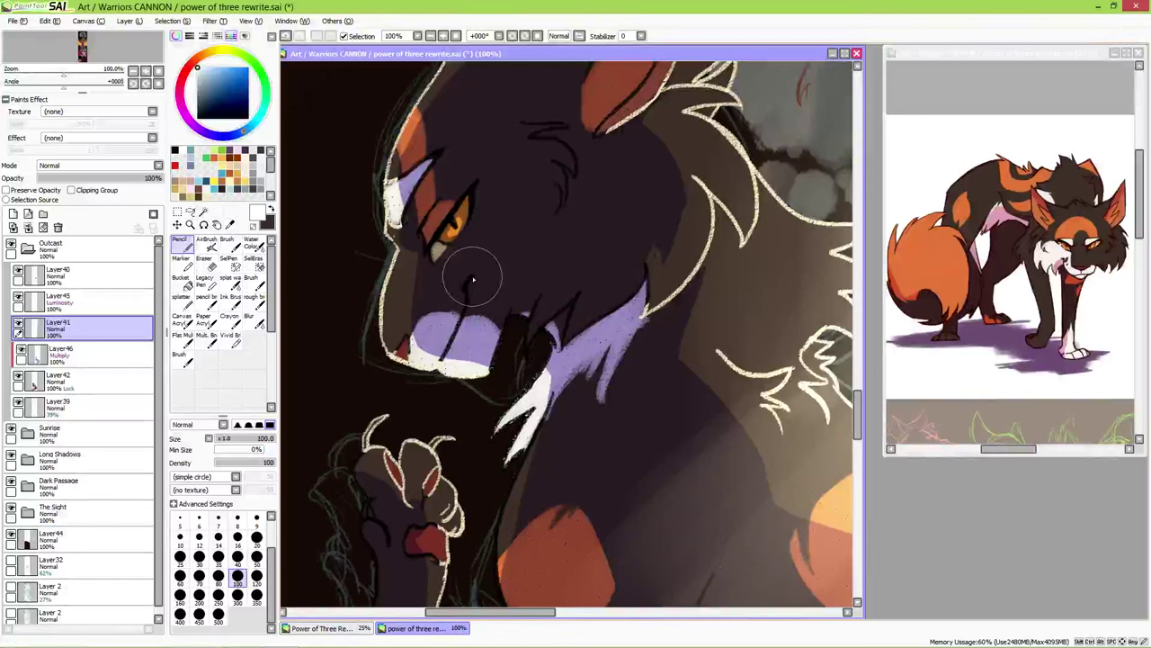
{"action": "left_click", "coordinate": [206, 297]}
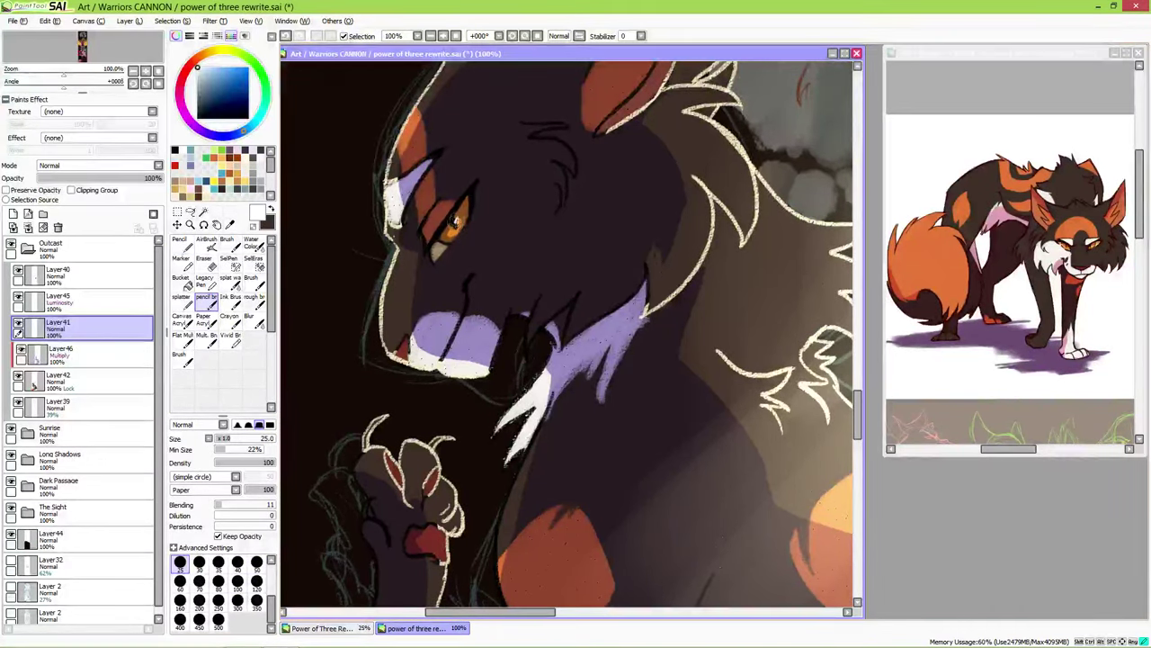
{"action": "scroll", "coordinate": [529, 430], "scroll_direction": "down", "scroll_amount": 7}
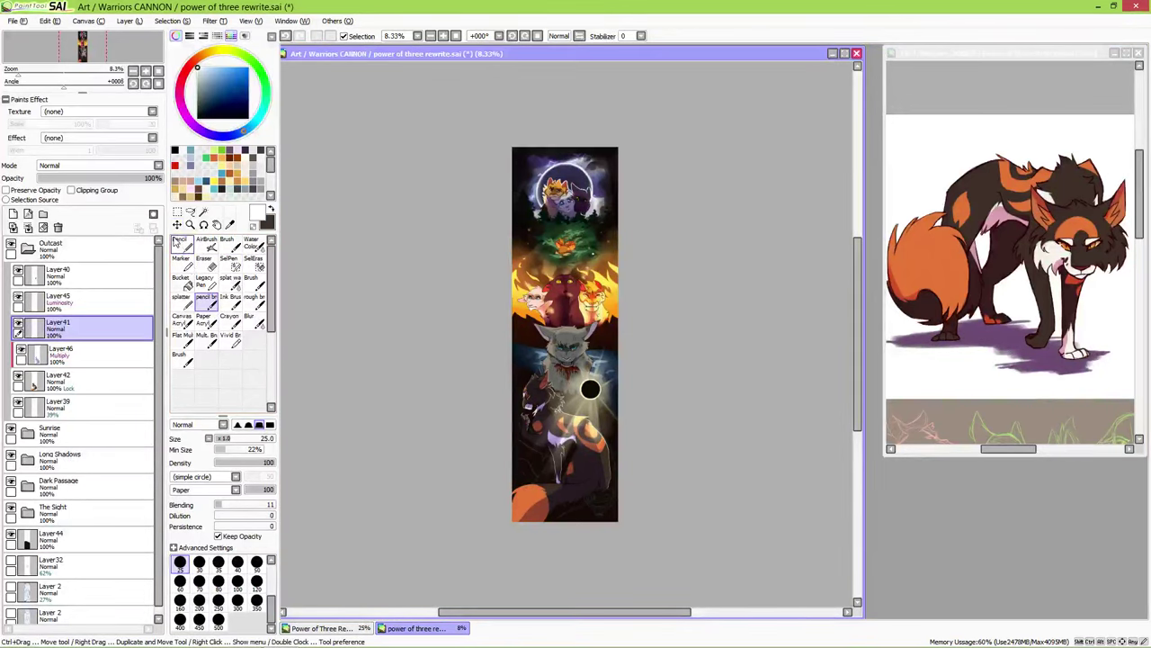
- Move the Long Shadows folder slightly downward on the poster with a transform
{"action": "left_click", "coordinate": [97, 461]}
{"action": "key", "text": "ctrl"}
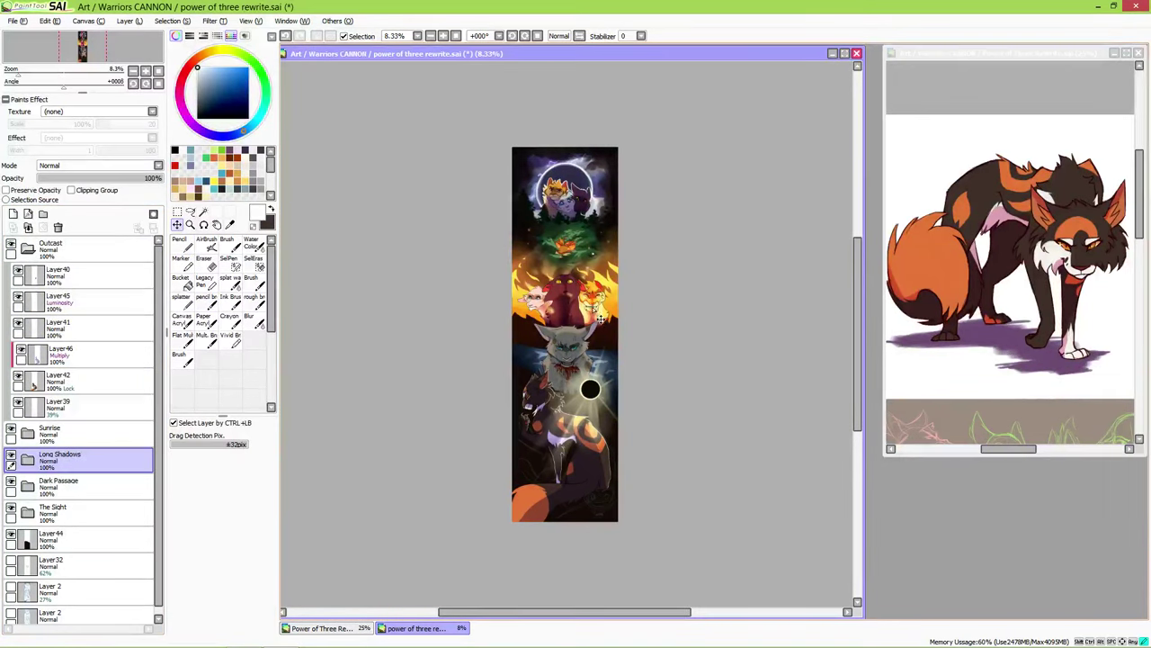
{"action": "mouse_move", "coordinate": [602, 341]}
{"action": "left_mouse_down"}
{"action": "mouse_move", "coordinate": [599, 331]}
{"action": "mouse_move", "coordinate": [608, 337]}
{"action": "left_mouse_up"}
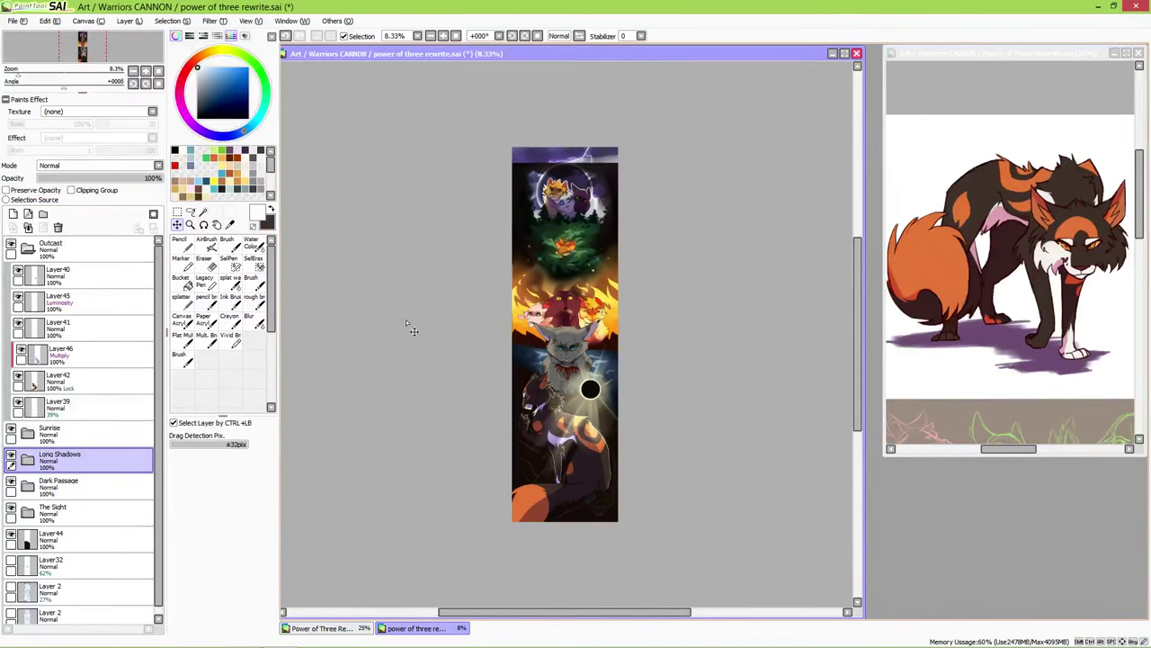
{"action": "scroll", "coordinate": [659, 392], "scroll_direction": "up", "scroll_amount": 1}
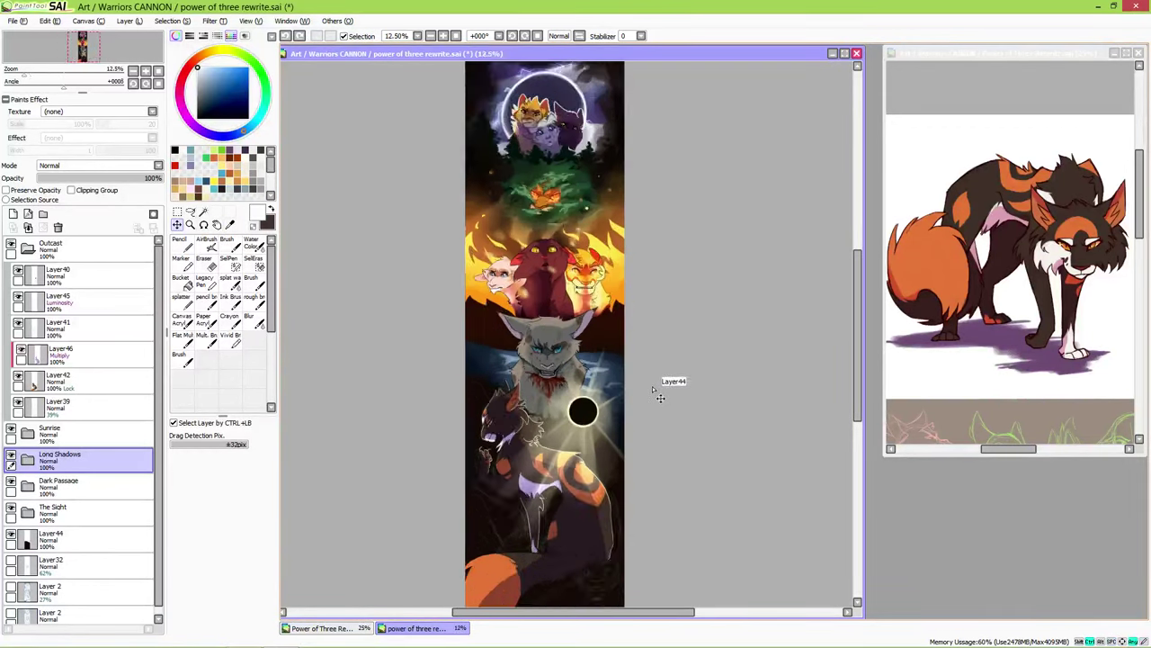
{"action": "scroll", "coordinate": [660, 393], "scroll_direction": "up", "scroll_amount": 1}
{"action": "key", "text": "ctrl+t"}
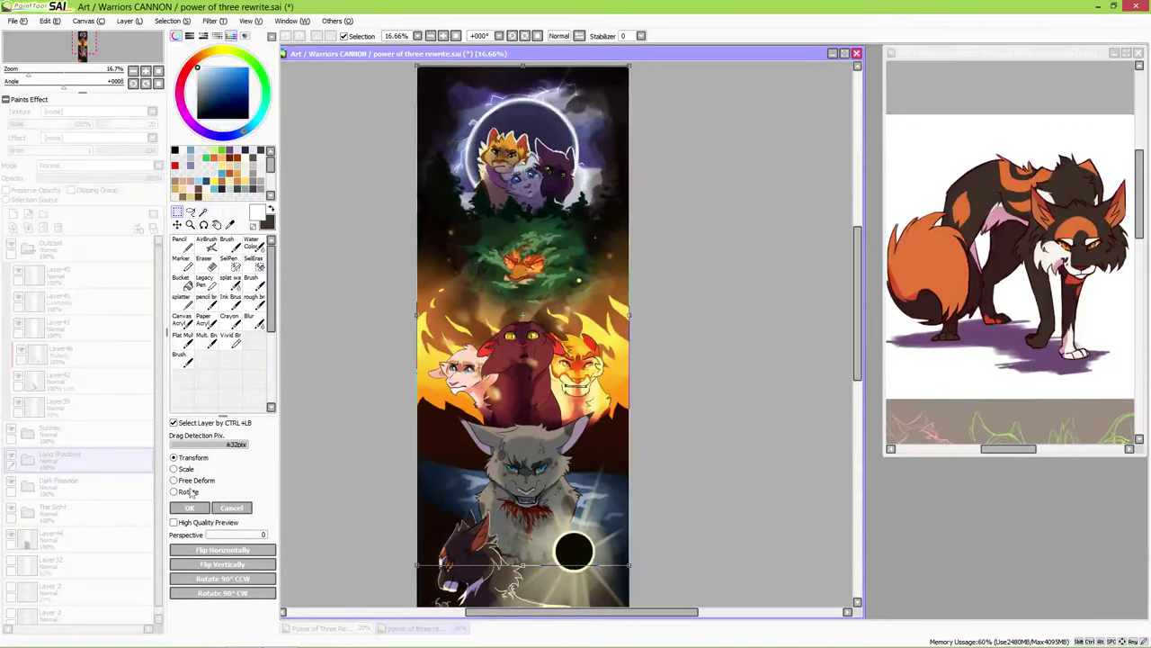
{"action": "left_click_drag", "start_coordinate": [509, 372], "coordinate": [511, 378]}
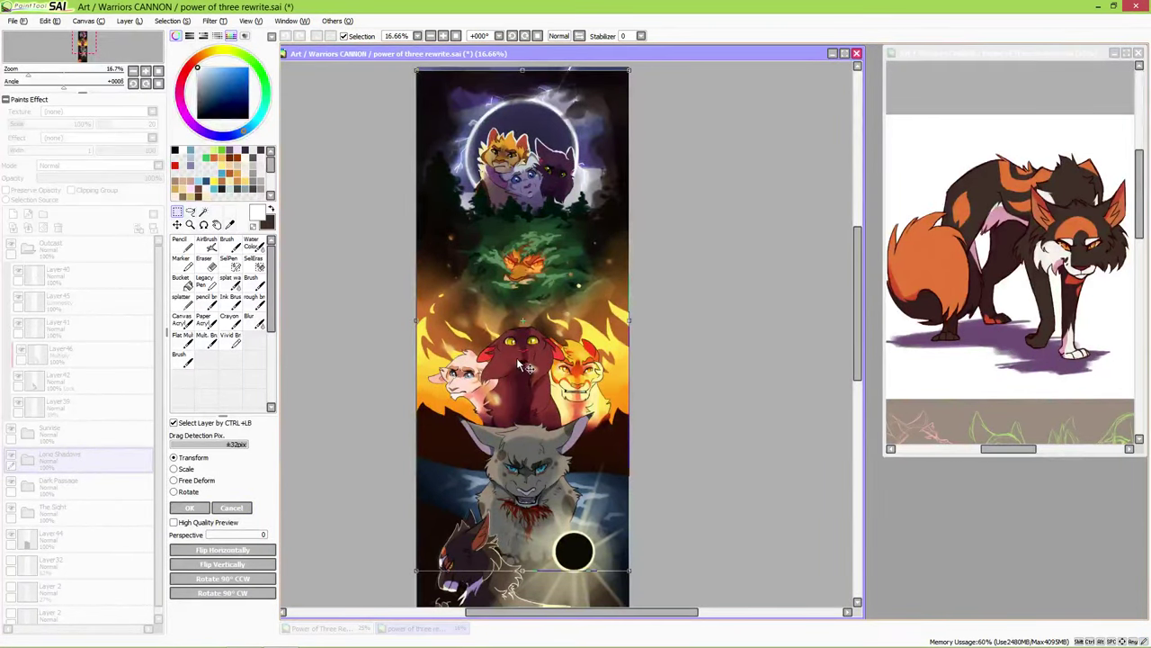
{"action": "key", "text": "Return"}
{"action": "key", "text": "ctrl+s"}
- Lasso the poster's upper moon section and select Layer27 inside the Long Shadows folder
{"action": "left_click_drag", "start_coordinate": [368, 99], "coordinate": [394, 322]}
{"action": "key", "text": "ctrl+z"}
{"action": "mouse_move", "coordinate": [635, 286]}
{"action": "left_mouse_down"}
{"action": "mouse_move", "coordinate": [485, 307]}
{"action": "mouse_move", "coordinate": [378, 101]}
{"action": "left_mouse_up"}
{"action": "key", "text": "ctrl+t"}
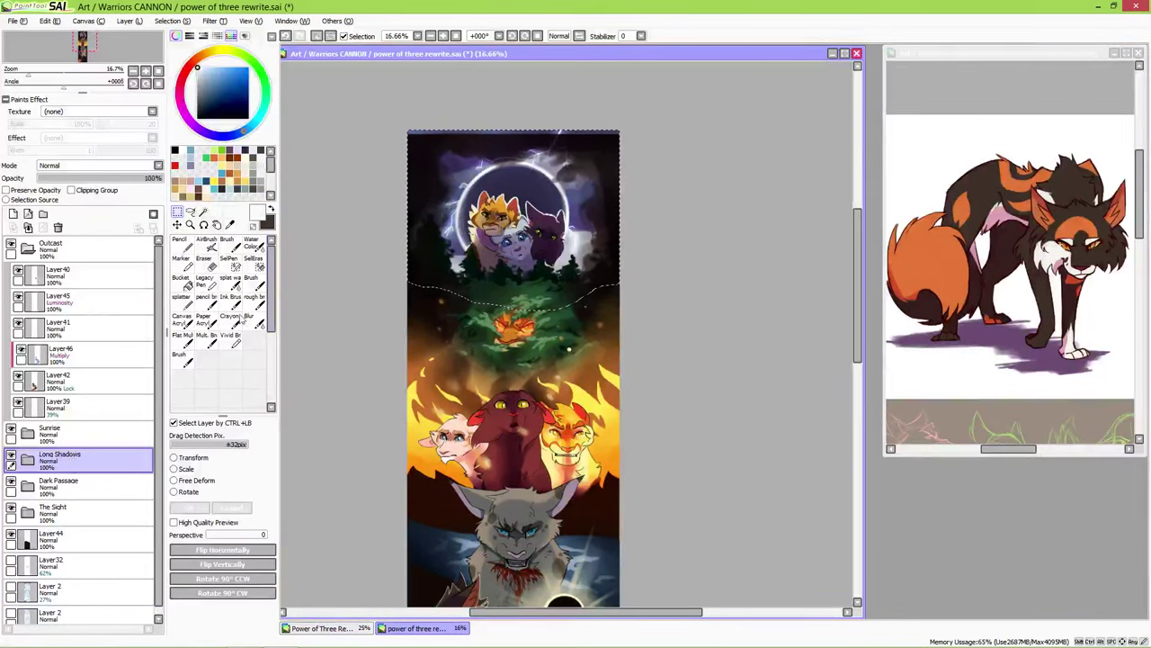
{"action": "left_click", "coordinate": [28, 457]}
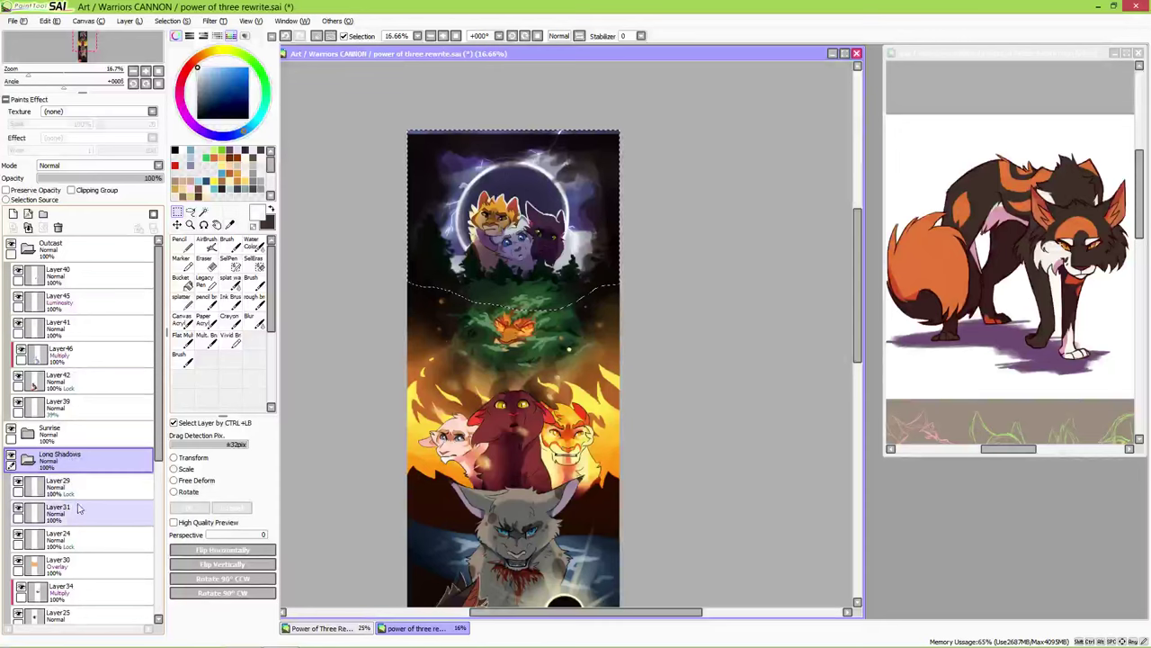
{"action": "scroll", "coordinate": [70, 509], "scroll_direction": "down", "scroll_amount": 3}
{"action": "left_click", "coordinate": [90, 523]}
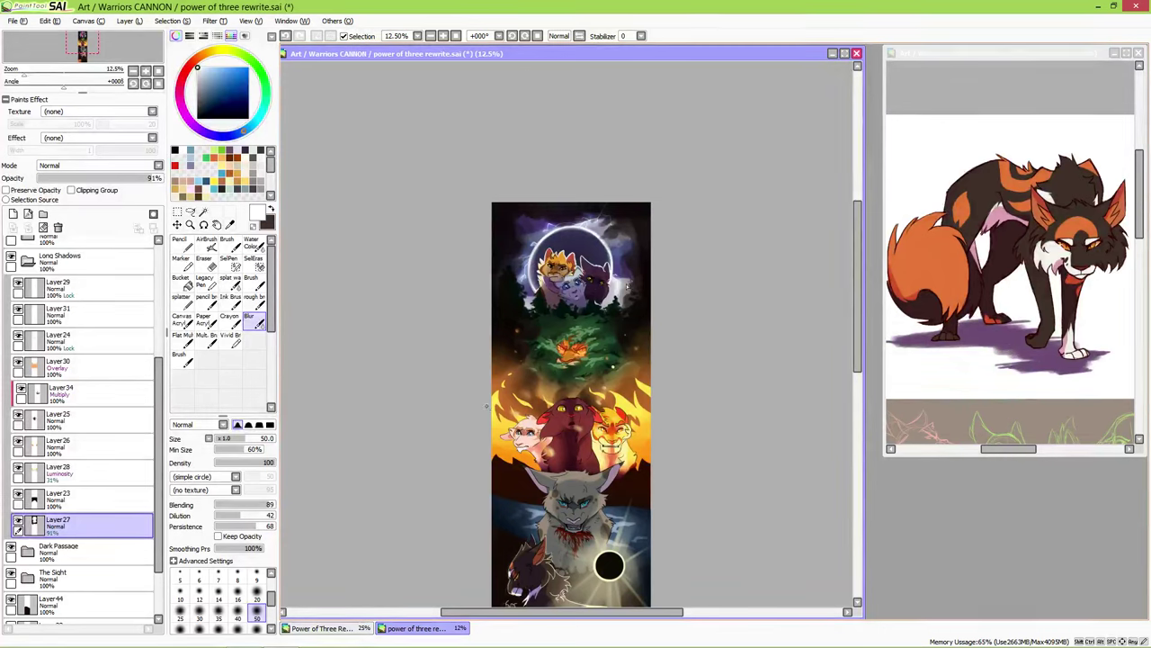
- Check the poster down to the Outcast cat, and collapse the Long Shadows and Outcast folders
{"action": "scroll", "coordinate": [487, 409], "scroll_direction": "down", "scroll_amount": 5}
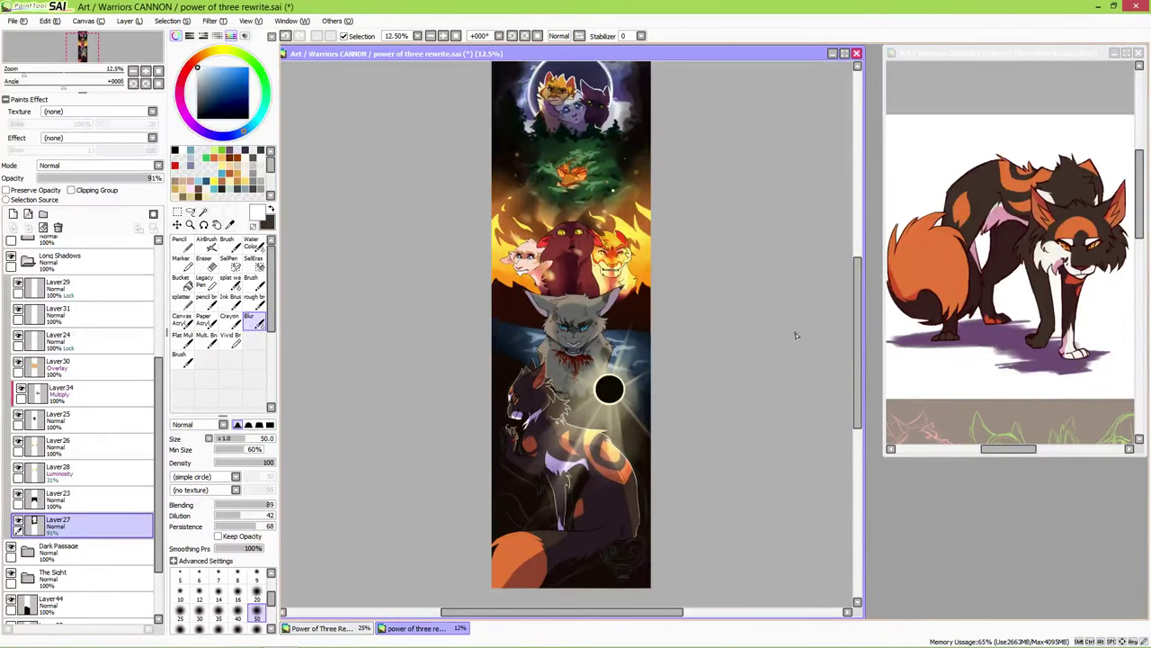
{"action": "scroll", "coordinate": [737, 375], "scroll_direction": "down", "scroll_amount": 2}
{"action": "key", "text": "ctrl+plus"}
{"action": "scroll", "coordinate": [720, 315], "scroll_direction": "down", "scroll_amount": 3}
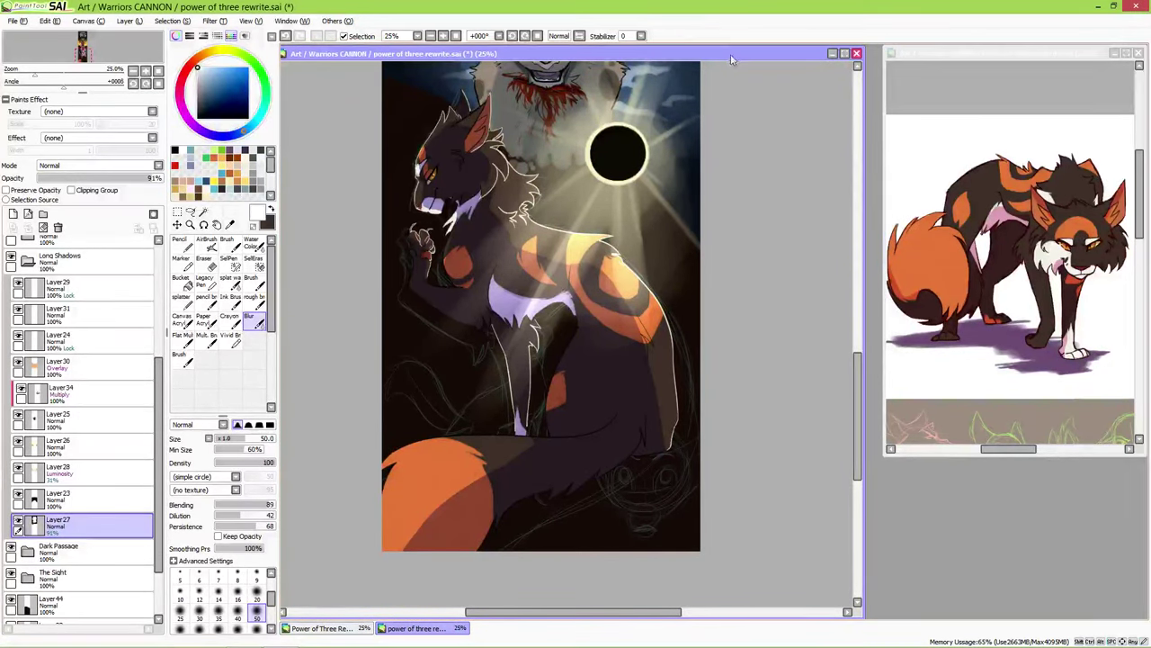
{"action": "left_click_drag", "start_coordinate": [738, 311], "coordinate": [689, 293]}
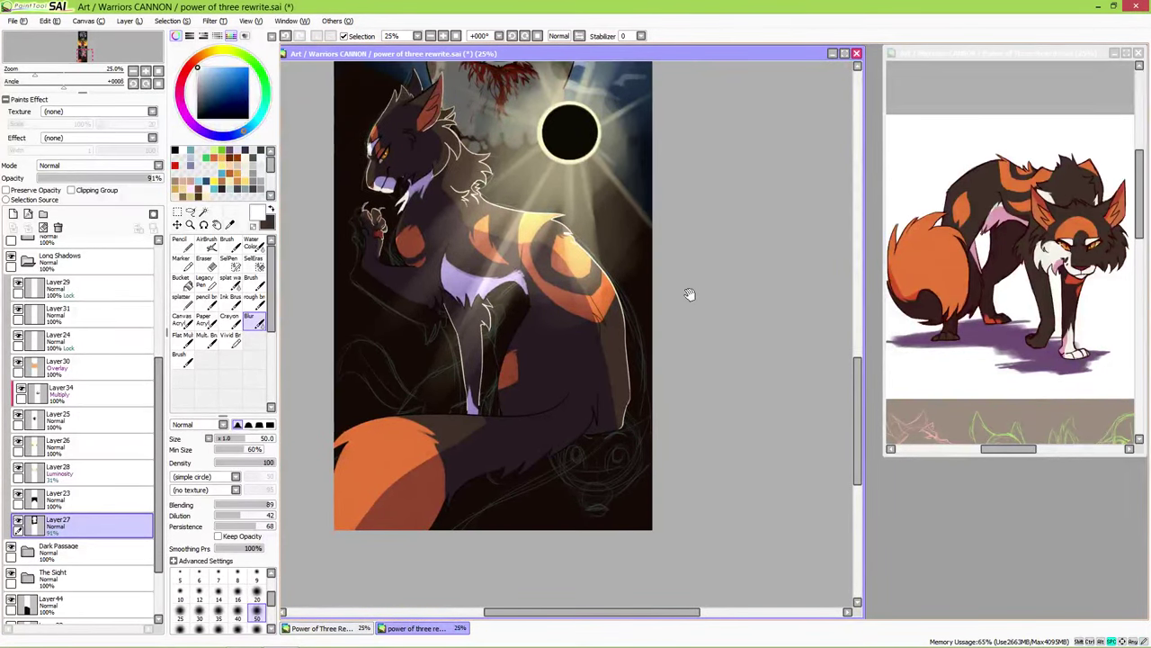
{"action": "left_click", "coordinate": [11, 261]}
{"action": "scroll", "coordinate": [33, 322], "scroll_direction": "up", "scroll_amount": 3}
{"action": "left_click", "coordinate": [54, 250]}
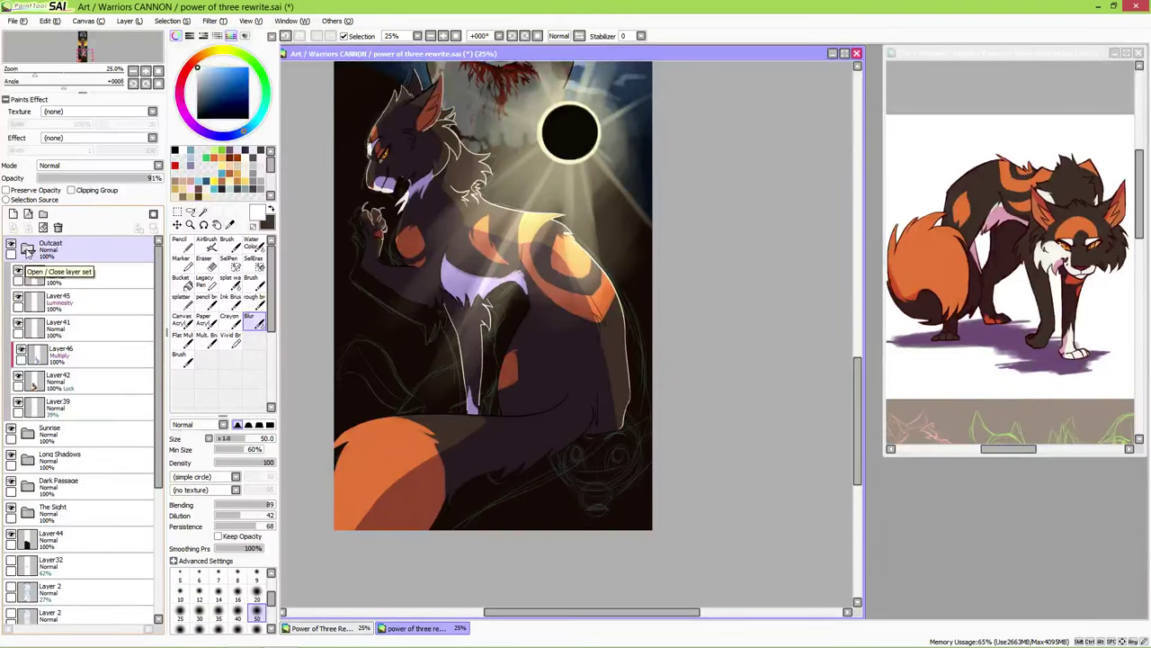
{"action": "left_click", "coordinate": [28, 249]}
- Create a new layer folder above Outcast and name it Eclipse
{"action": "left_click", "coordinate": [43, 214]}
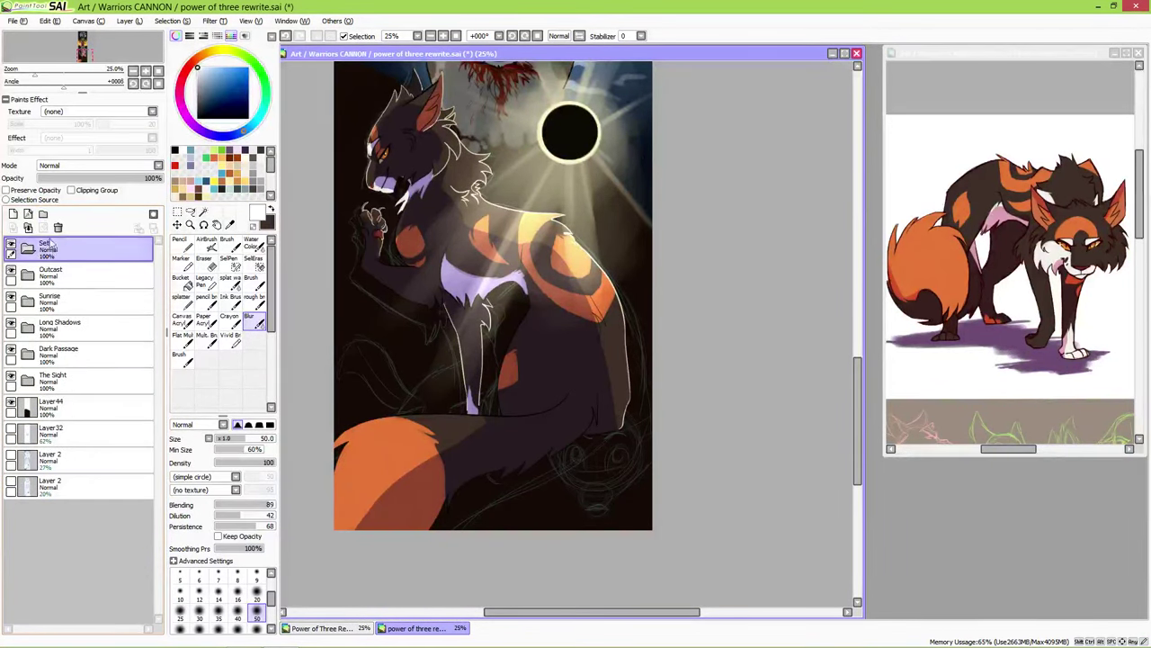
{"action": "double_click", "coordinate": [45, 248]}
{"action": "type", "text": "Eclipse"}
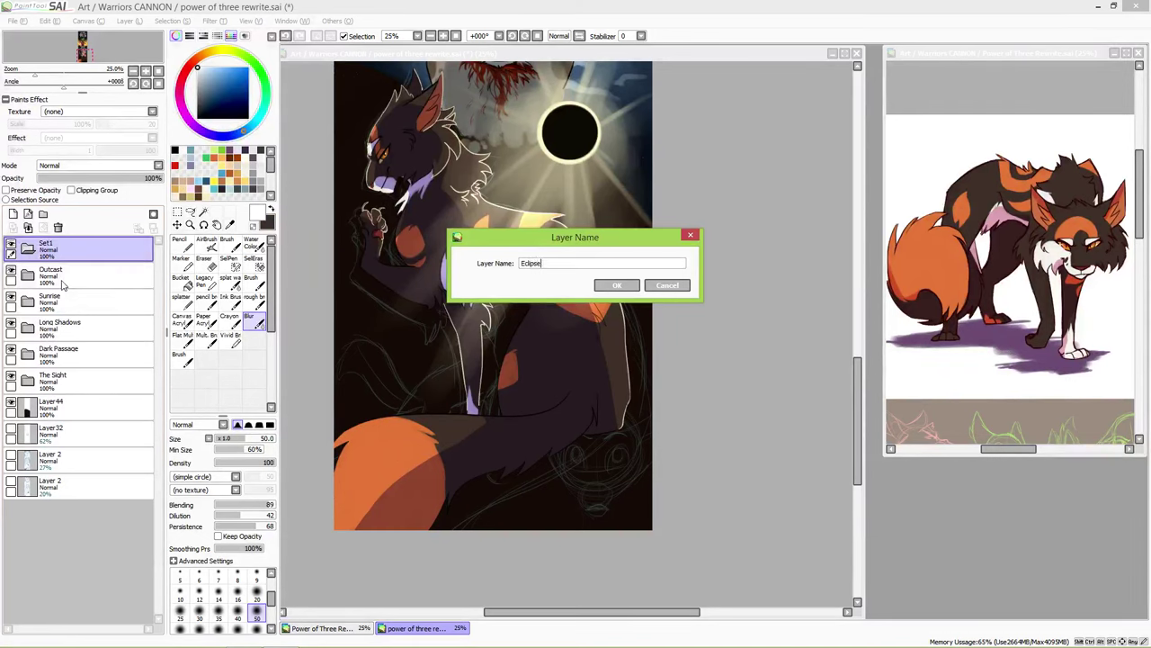
{"action": "key", "text": "Return"}
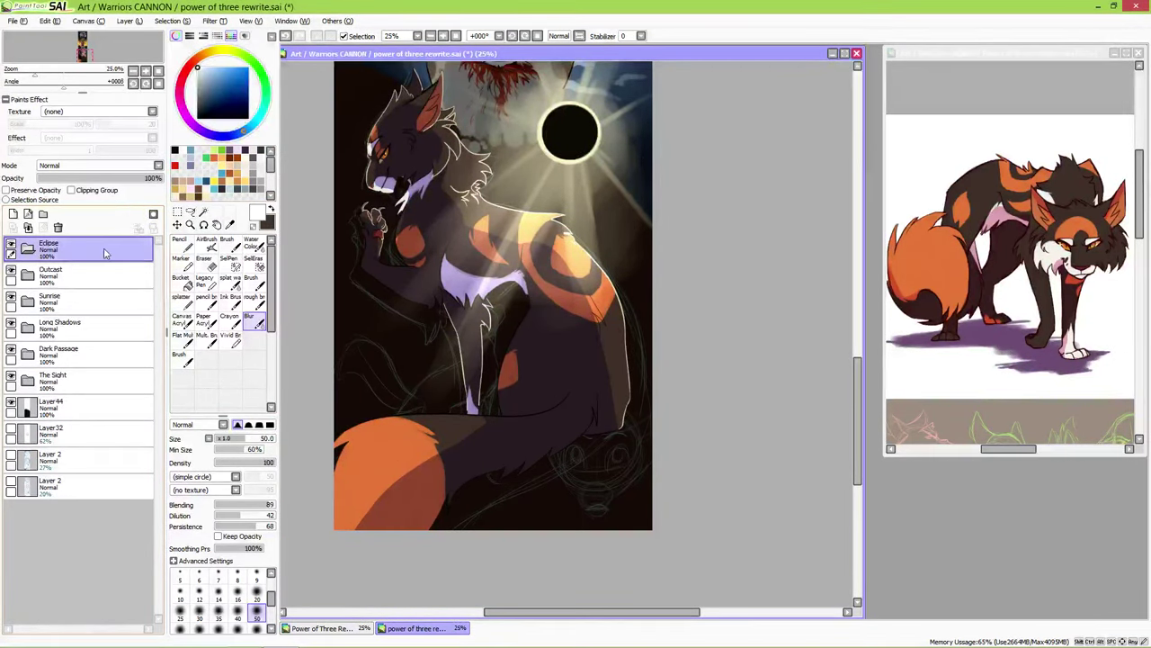
{"action": "left_click_drag", "start_coordinate": [126, 272], "coordinate": [125, 252]}
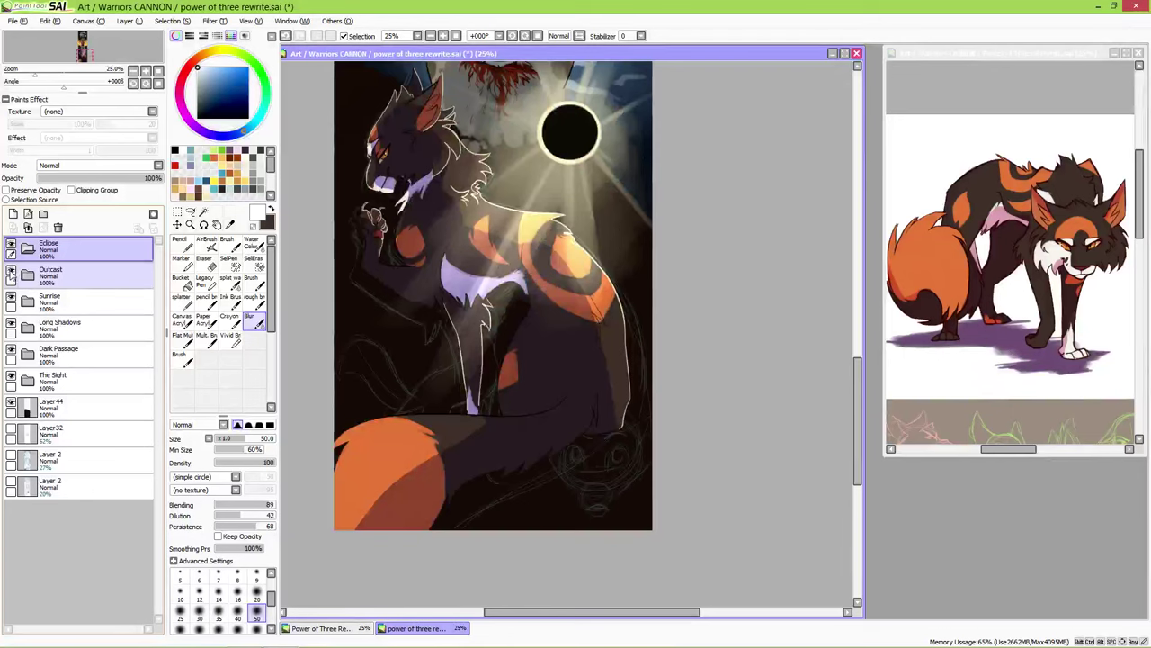
- Hide background Layer44 and every Outcast layer except sketch Layer39, and ready the textured pencil brush in black
{"action": "left_click", "coordinate": [11, 376]}
{"action": "left_click", "coordinate": [27, 275]}
{"action": "left_click", "coordinate": [18, 406]}
{"action": "left_click", "coordinate": [18, 406]}
{"action": "key", "text": "n"}
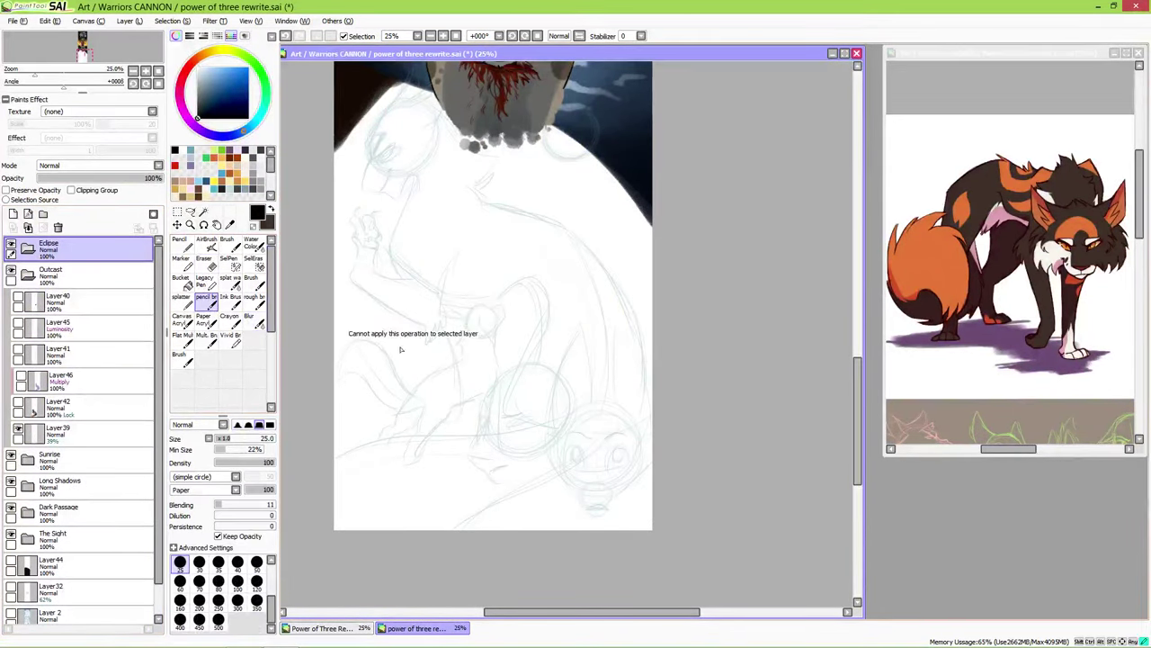
- Bring the dark purple cat into view in the reference document and add a new layer inside the poster's Eclipse folder
{"action": "left_click", "coordinate": [1046, 403]}
{"action": "scroll", "coordinate": [1046, 403], "scroll_direction": "down", "scroll_amount": 5}
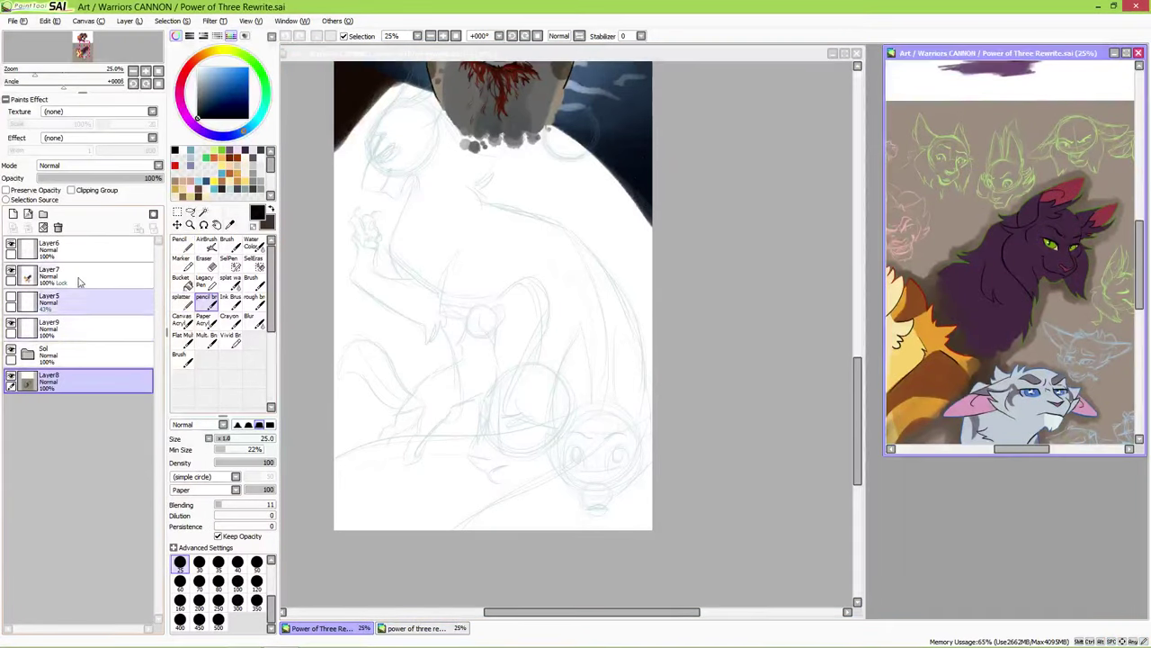
{"action": "left_click", "coordinate": [394, 301]}
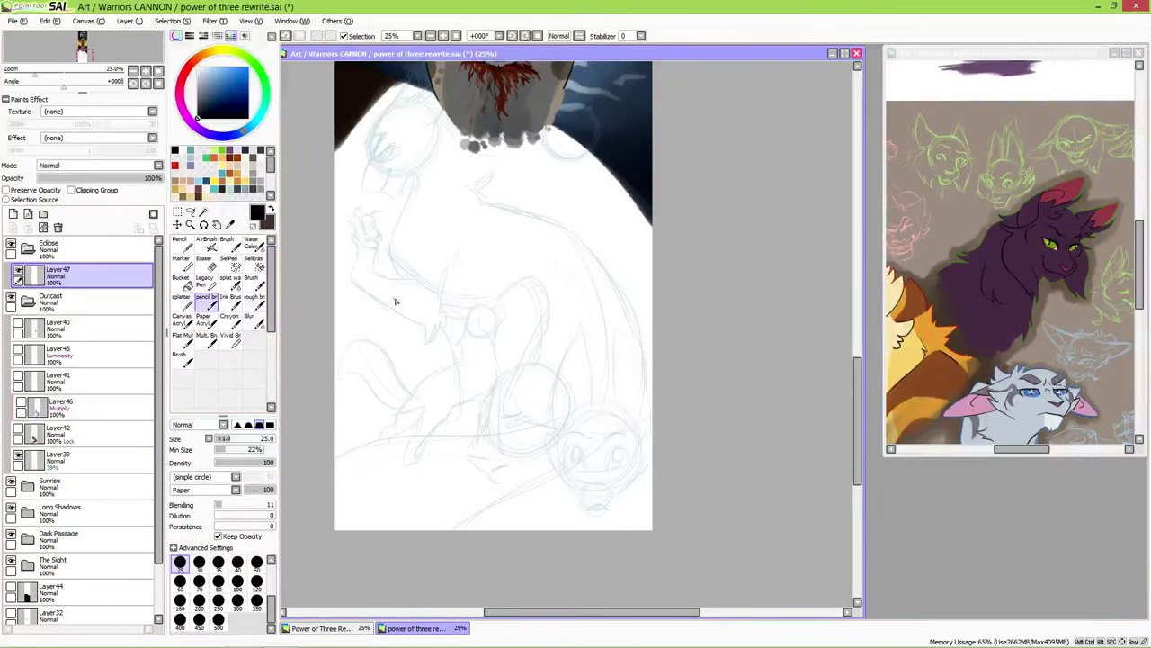
- Set the pencil brush to size 16 and line the small cat's cheek fur and raised muzzle over the sketch
{"action": "key", "text": "bracketleft"}
{"action": "key", "text": "bracketleft"}
{"action": "left_click_drag", "start_coordinate": [527, 450], "coordinate": [564, 402]}
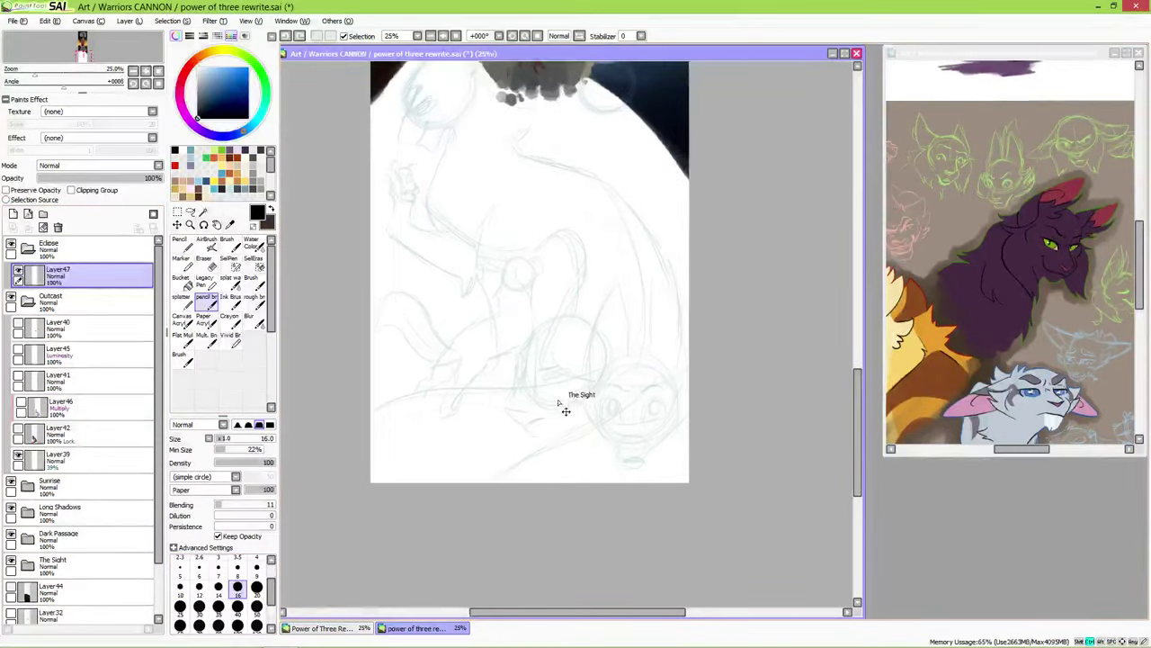
{"action": "scroll", "coordinate": [564, 403], "scroll_direction": "up", "scroll_amount": 3}
{"action": "left_click_drag", "start_coordinate": [585, 279], "coordinate": [439, 201]}
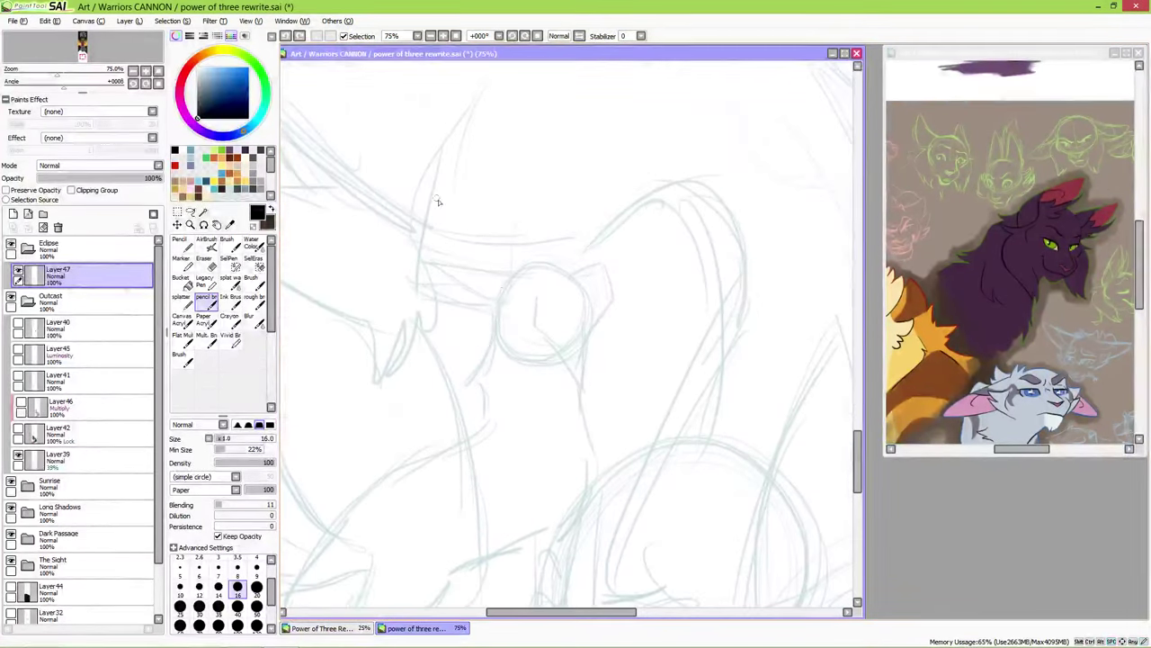
{"action": "mouse_move", "coordinate": [539, 297]}
{"action": "left_mouse_down"}
{"action": "mouse_move", "coordinate": [529, 332]}
{"action": "mouse_move", "coordinate": [549, 320]}
{"action": "mouse_move", "coordinate": [535, 319]}
{"action": "mouse_move", "coordinate": [544, 316]}
{"action": "mouse_move", "coordinate": [550, 349]}
{"action": "mouse_move", "coordinate": [594, 401]}
{"action": "mouse_move", "coordinate": [585, 393]}
{"action": "mouse_move", "coordinate": [607, 329]}
{"action": "mouse_move", "coordinate": [589, 390]}
{"action": "left_mouse_up"}
{"action": "mouse_move", "coordinate": [602, 270]}
{"action": "left_mouse_down"}
{"action": "mouse_move", "coordinate": [589, 342]}
{"action": "mouse_move", "coordinate": [607, 288]}
{"action": "mouse_move", "coordinate": [601, 306]}
{"action": "left_mouse_up"}
{"action": "key", "text": "ctrl+z"}
{"action": "mouse_move", "coordinate": [576, 266]}
{"action": "left_mouse_down"}
{"action": "mouse_move", "coordinate": [571, 282]}
{"action": "mouse_move", "coordinate": [605, 268]}
{"action": "mouse_move", "coordinate": [570, 281]}
{"action": "left_mouse_up"}
{"action": "key", "text": "ctrl+z"}
- Line both swept-back ears of the small cat, adding the inner-ear fur and the top of the head
{"action": "mouse_move", "coordinate": [483, 269]}
{"action": "left_mouse_down"}
{"action": "mouse_move", "coordinate": [525, 284]}
{"action": "mouse_move", "coordinate": [473, 267]}
{"action": "mouse_move", "coordinate": [520, 279]}
{"action": "mouse_move", "coordinate": [542, 308]}
{"action": "mouse_move", "coordinate": [474, 272]}
{"action": "mouse_move", "coordinate": [430, 275]}
{"action": "mouse_move", "coordinate": [488, 305]}
{"action": "left_mouse_up"}
{"action": "left_click_drag", "start_coordinate": [426, 275], "coordinate": [490, 306]}
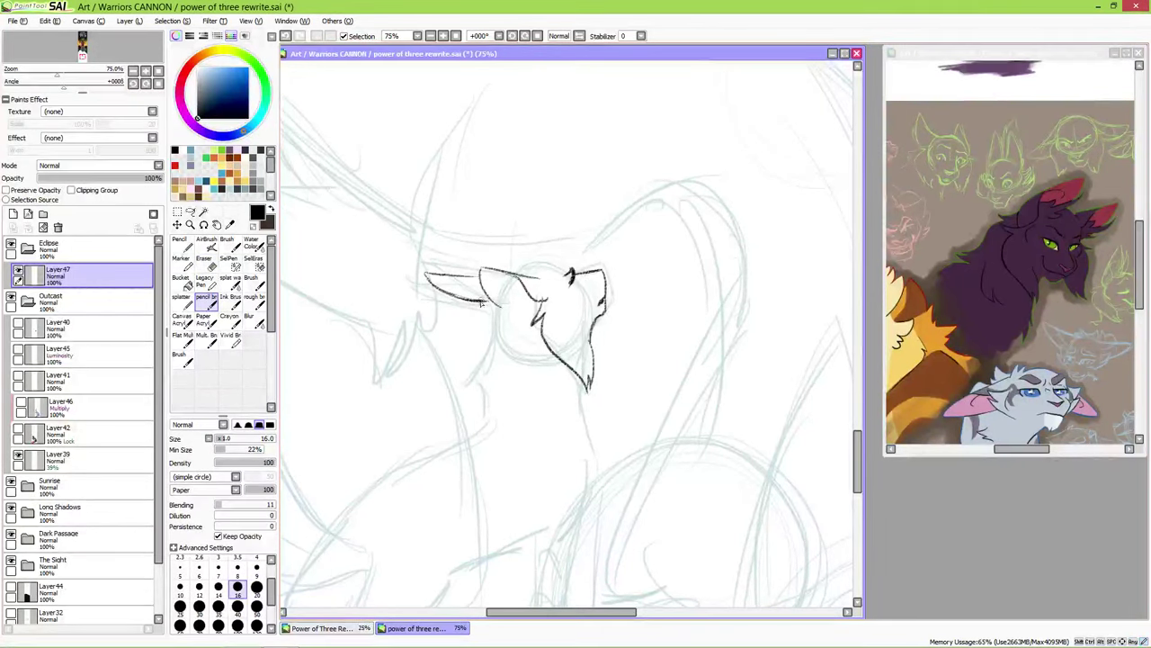
{"action": "key", "text": "e"}
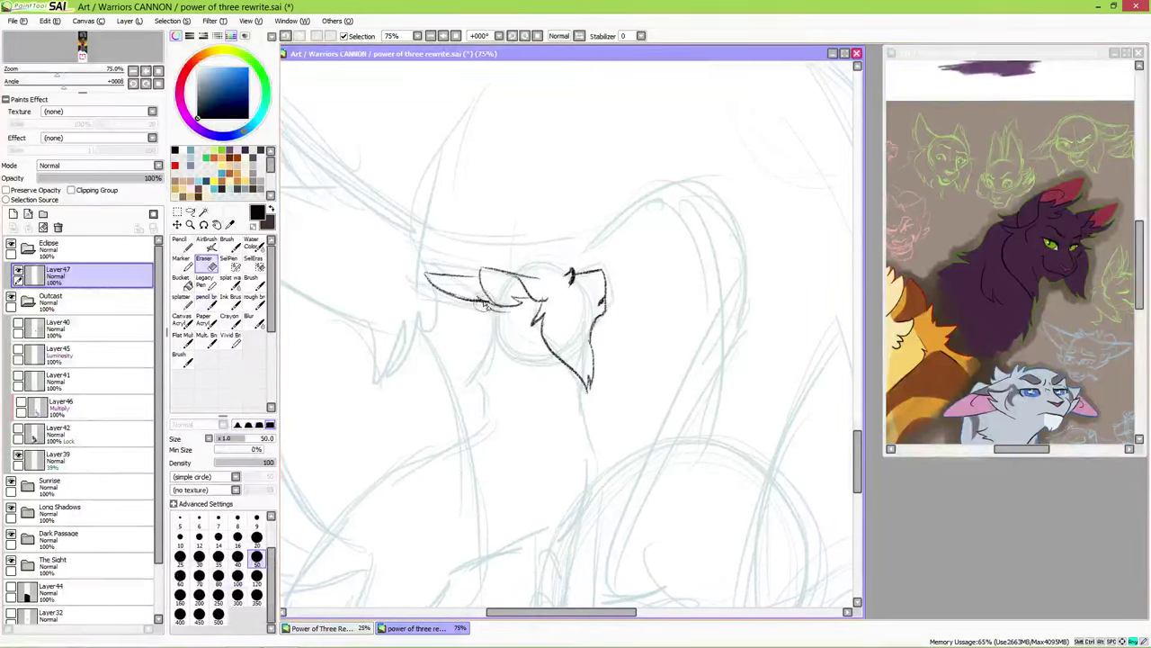
{"action": "key", "text": "n"}
{"action": "left_click_drag", "start_coordinate": [502, 308], "coordinate": [539, 320]}
{"action": "mouse_move", "coordinate": [439, 293]}
{"action": "left_mouse_down"}
{"action": "mouse_move", "coordinate": [476, 308]}
{"action": "mouse_move", "coordinate": [525, 281]}
{"action": "left_mouse_up"}
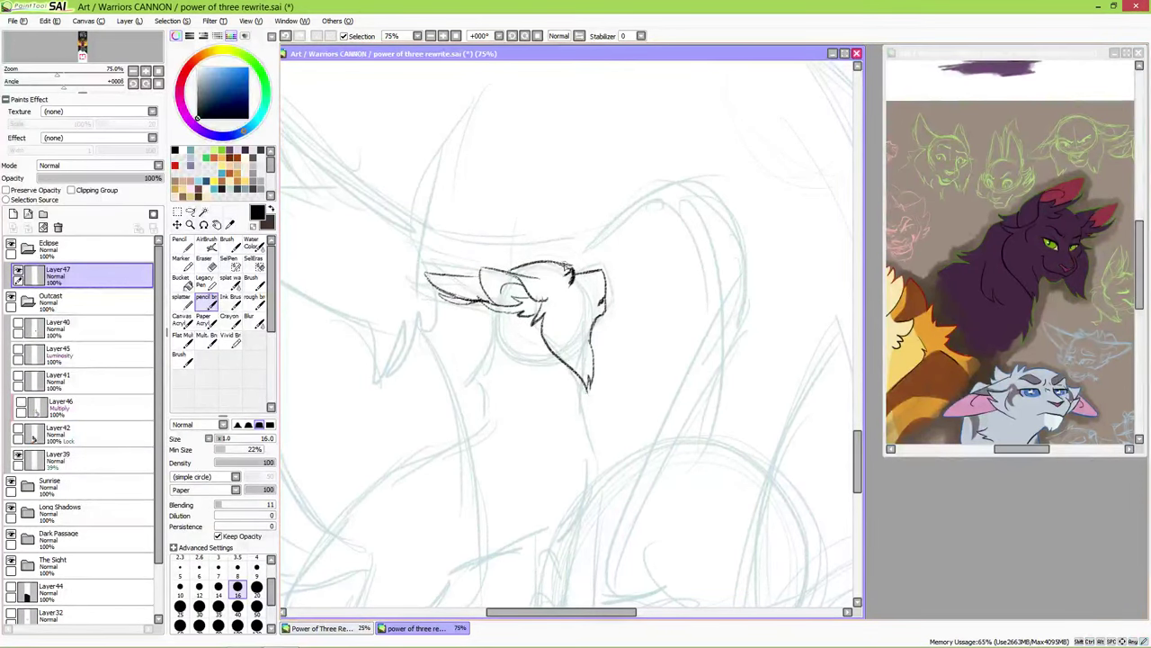
- Line the fur tufts behind the small cat's ear and down the back of its neck
{"action": "left_click_drag", "start_coordinate": [574, 291], "coordinate": [583, 194]}
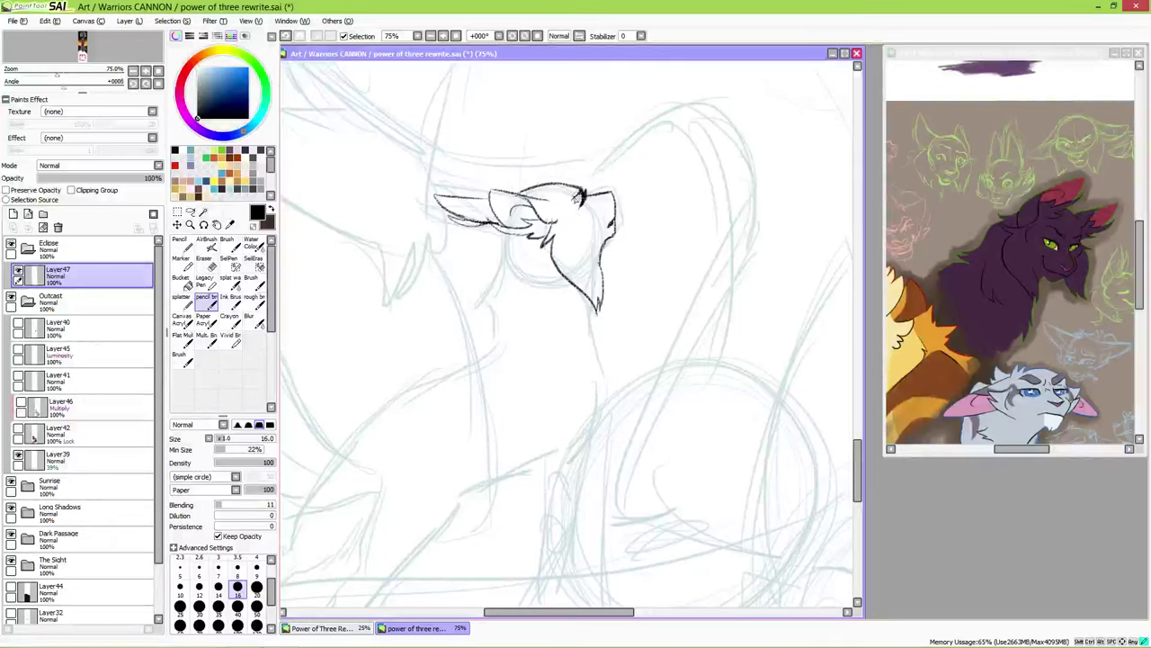
{"action": "left_click_drag", "start_coordinate": [478, 251], "coordinate": [526, 182]}
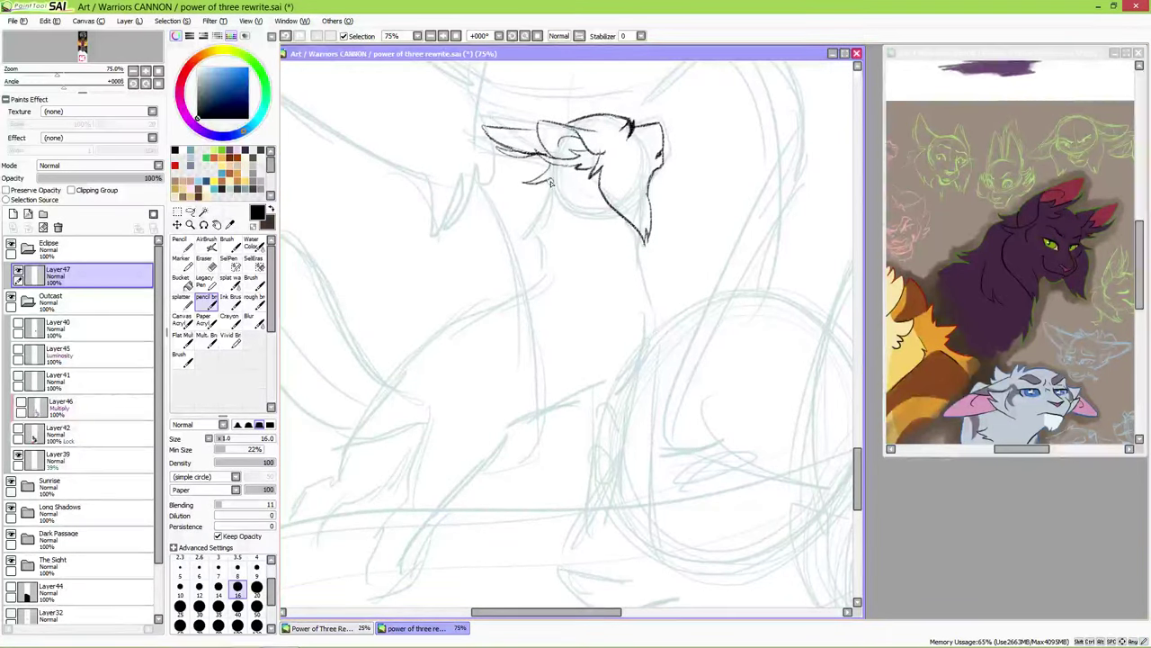
{"action": "left_click_drag", "start_coordinate": [551, 178], "coordinate": [530, 261]}
{"action": "key", "text": "ctrl+z"}
{"action": "left_click_drag", "start_coordinate": [548, 180], "coordinate": [516, 234]}
{"action": "mouse_move", "coordinate": [512, 241]}
{"action": "left_mouse_down"}
{"action": "mouse_move", "coordinate": [536, 236]}
{"action": "mouse_move", "coordinate": [522, 259]}
{"action": "mouse_move", "coordinate": [565, 273]}
{"action": "left_mouse_up"}
{"action": "key", "text": "ctrl+z"}
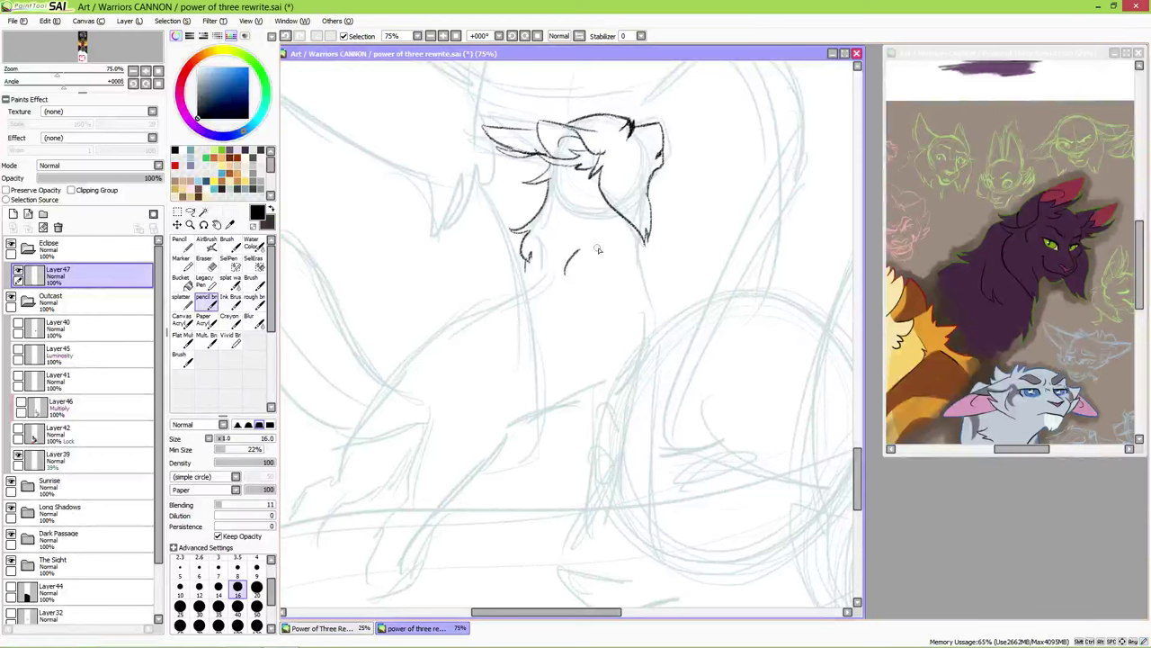
- Line the small cat's furry chest and the curve of its back down to the rump
{"action": "left_click_drag", "start_coordinate": [641, 238], "coordinate": [664, 299]}
{"action": "key", "text": "ctrl+z"}
{"action": "mouse_move", "coordinate": [644, 231]}
{"action": "left_mouse_down"}
{"action": "mouse_move", "coordinate": [666, 290]}
{"action": "mouse_move", "coordinate": [642, 363]}
{"action": "left_mouse_up"}
{"action": "key", "text": "ctrl+z"}
{"action": "mouse_move", "coordinate": [653, 265]}
{"action": "left_mouse_down"}
{"action": "mouse_move", "coordinate": [624, 313]}
{"action": "mouse_move", "coordinate": [641, 360]}
{"action": "left_mouse_up"}
{"action": "mouse_move", "coordinate": [520, 236]}
{"action": "left_mouse_down"}
{"action": "mouse_move", "coordinate": [525, 263]}
{"action": "mouse_move", "coordinate": [387, 378]}
{"action": "left_mouse_up"}
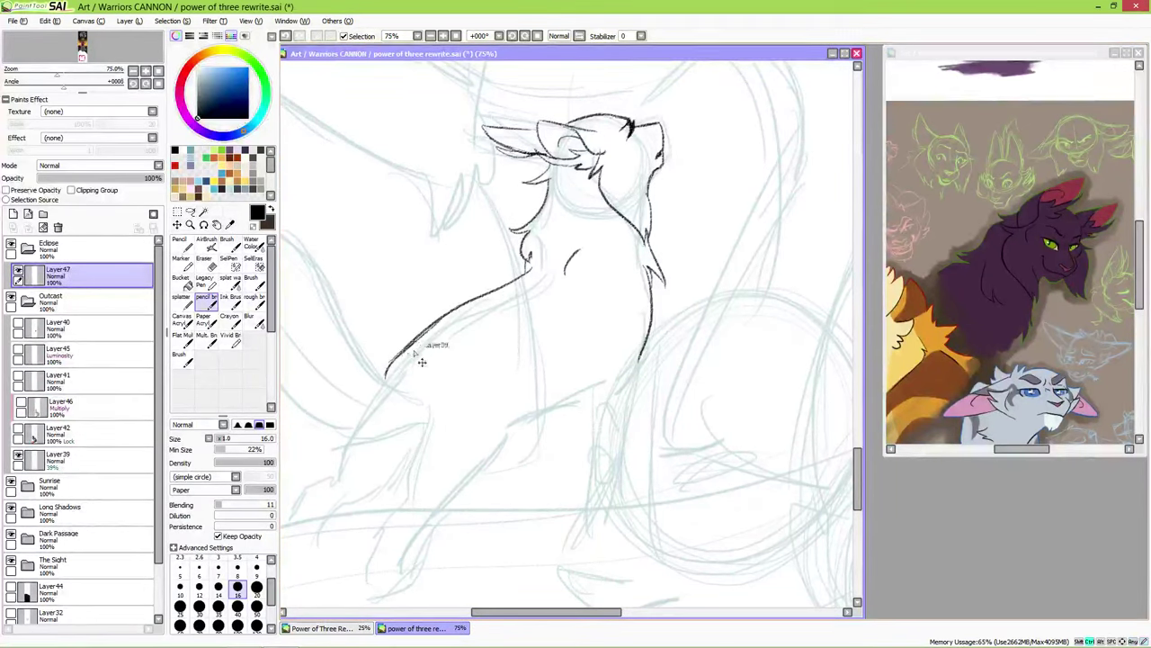
- Line the small cat's near hind leg and front leg, with jagged fur at the thigh and elbow
{"action": "scroll", "coordinate": [539, 305], "scroll_direction": "down", "scroll_amount": 2}
{"action": "mouse_move", "coordinate": [438, 329]}
{"action": "left_mouse_down"}
{"action": "mouse_move", "coordinate": [433, 381]}
{"action": "mouse_move", "coordinate": [455, 348]}
{"action": "mouse_move", "coordinate": [395, 475]}
{"action": "left_mouse_up"}
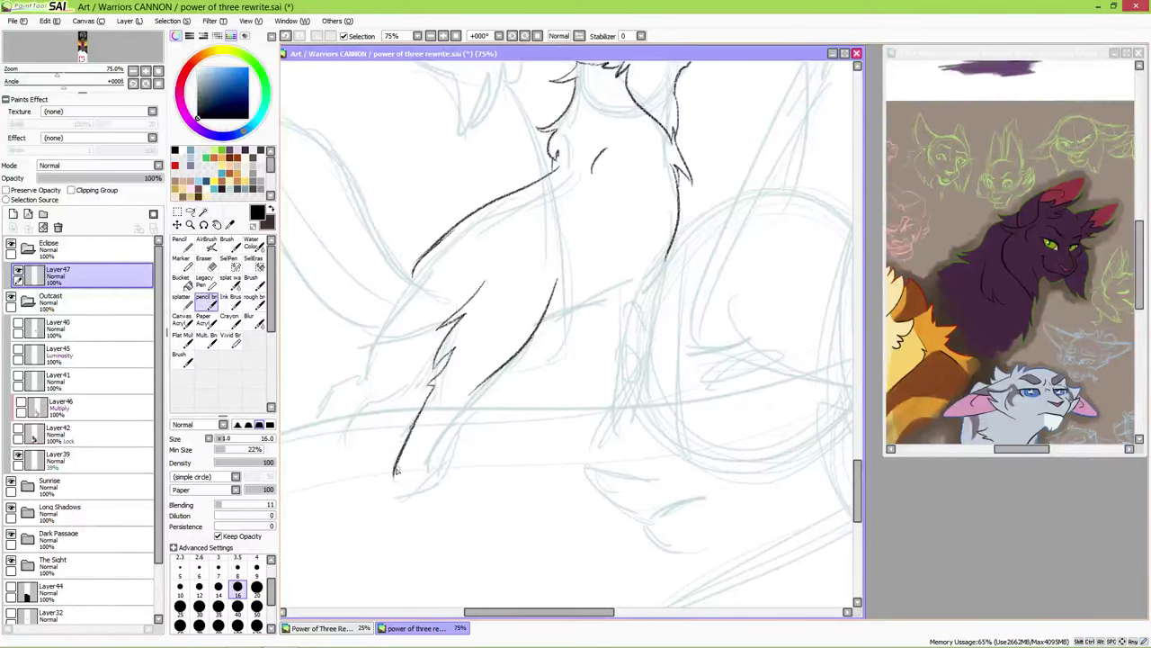
{"action": "left_click_drag", "start_coordinate": [439, 320], "coordinate": [387, 375]}
{"action": "left_click_drag", "start_coordinate": [617, 310], "coordinate": [584, 436]}
{"action": "key", "text": "ctrl+z"}
{"action": "left_click_drag", "start_coordinate": [614, 322], "coordinate": [583, 461]}
{"action": "left_click_drag", "start_coordinate": [563, 378], "coordinate": [570, 364]}
{"action": "left_click_drag", "start_coordinate": [565, 363], "coordinate": [568, 441]}
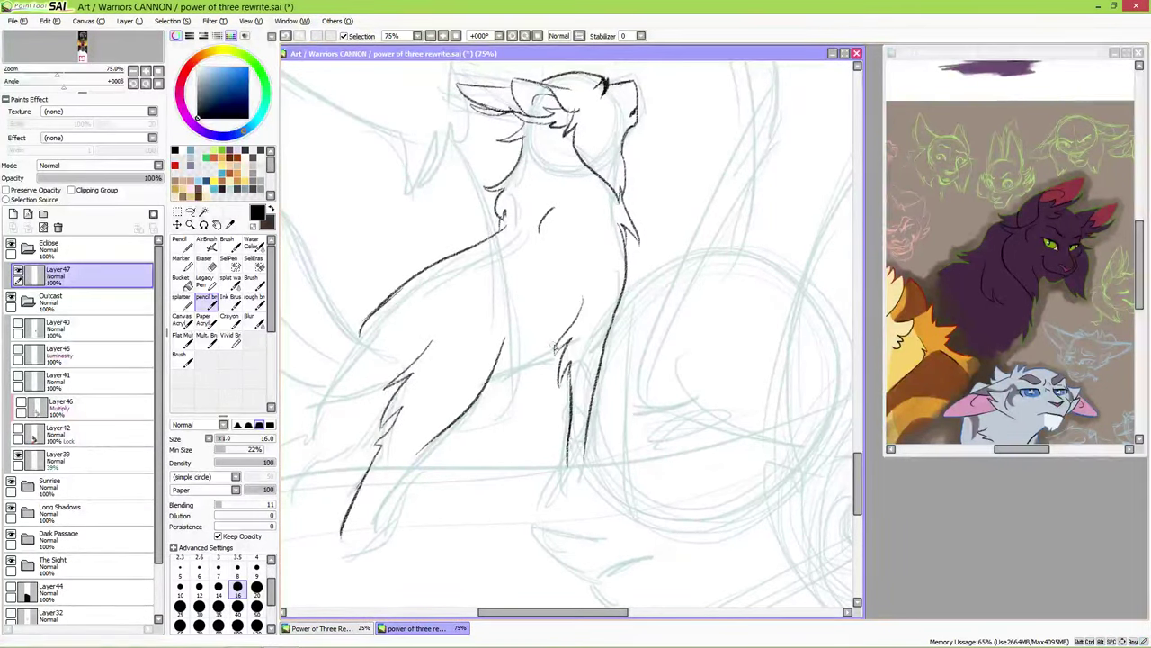
- Line the jagged belly fur between the small cat's hind and front legs
{"action": "mouse_move", "coordinate": [561, 351]}
{"action": "left_mouse_down"}
{"action": "mouse_move", "coordinate": [504, 400]}
{"action": "mouse_move", "coordinate": [468, 412]}
{"action": "mouse_move", "coordinate": [506, 468]}
{"action": "mouse_move", "coordinate": [724, 443]}
{"action": "left_mouse_up"}
{"action": "mouse_move", "coordinate": [611, 358]}
{"action": "left_mouse_down"}
{"action": "mouse_move", "coordinate": [474, 192]}
{"action": "mouse_move", "coordinate": [428, 216]}
{"action": "mouse_move", "coordinate": [378, 287]}
{"action": "mouse_move", "coordinate": [408, 269]}
{"action": "mouse_move", "coordinate": [414, 373]}
{"action": "left_mouse_up"}
{"action": "key", "text": "ctrl+z"}
{"action": "key", "text": "ctrl+z"}
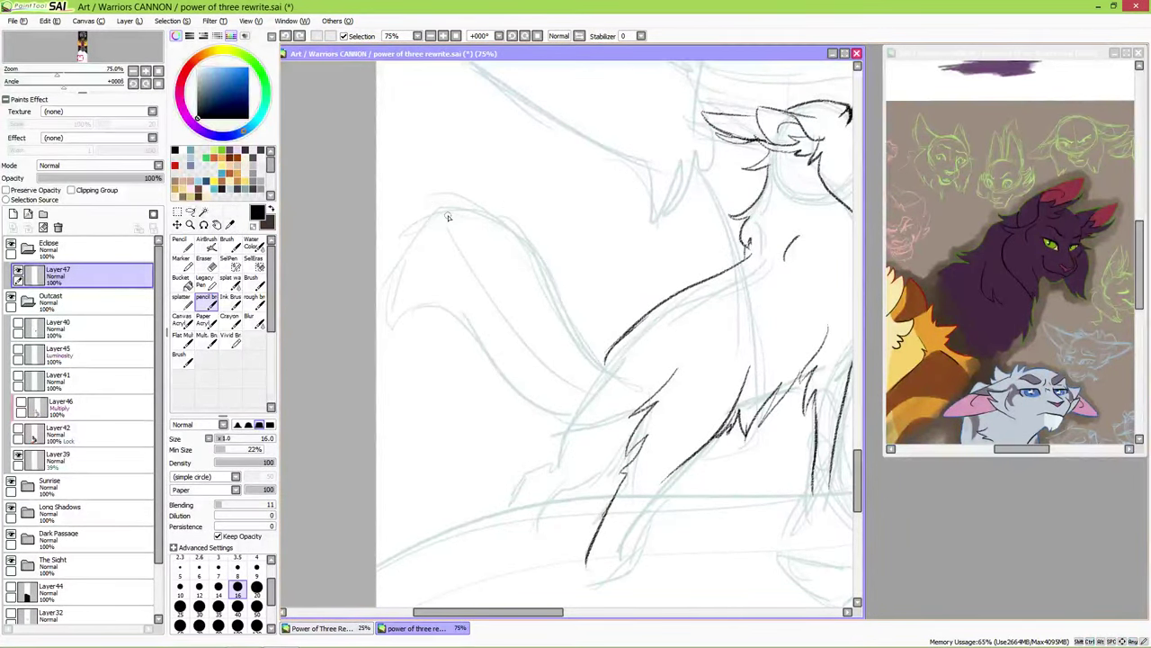
- Line the small cat's curled fluffy tail with its jagged underside, and add the far hind and front legs
{"action": "mouse_move", "coordinate": [403, 258]}
{"action": "left_mouse_down"}
{"action": "mouse_move", "coordinate": [591, 323]}
{"action": "mouse_move", "coordinate": [584, 337]}
{"action": "mouse_move", "coordinate": [602, 371]}
{"action": "left_mouse_up"}
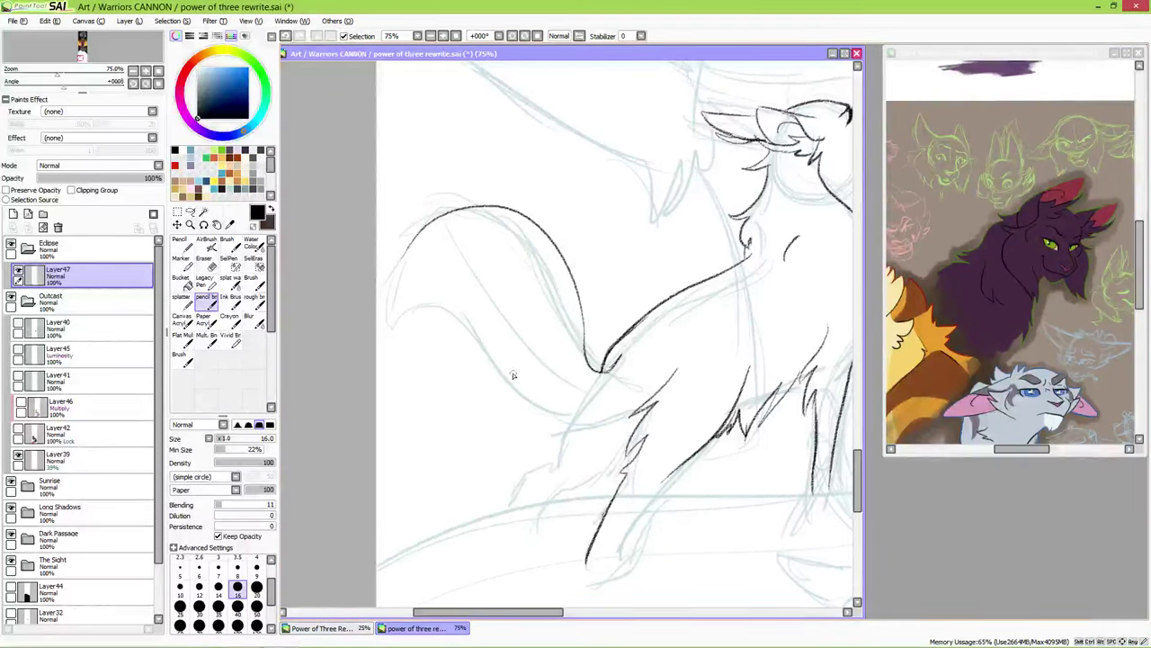
{"action": "mouse_move", "coordinate": [420, 254]}
{"action": "left_mouse_down"}
{"action": "mouse_move", "coordinate": [399, 308]}
{"action": "mouse_move", "coordinate": [401, 360]}
{"action": "mouse_move", "coordinate": [425, 380]}
{"action": "left_mouse_up"}
{"action": "mouse_move", "coordinate": [466, 320]}
{"action": "left_mouse_down"}
{"action": "mouse_move", "coordinate": [512, 322]}
{"action": "mouse_move", "coordinate": [496, 319]}
{"action": "mouse_move", "coordinate": [555, 454]}
{"action": "mouse_move", "coordinate": [581, 430]}
{"action": "left_mouse_up"}
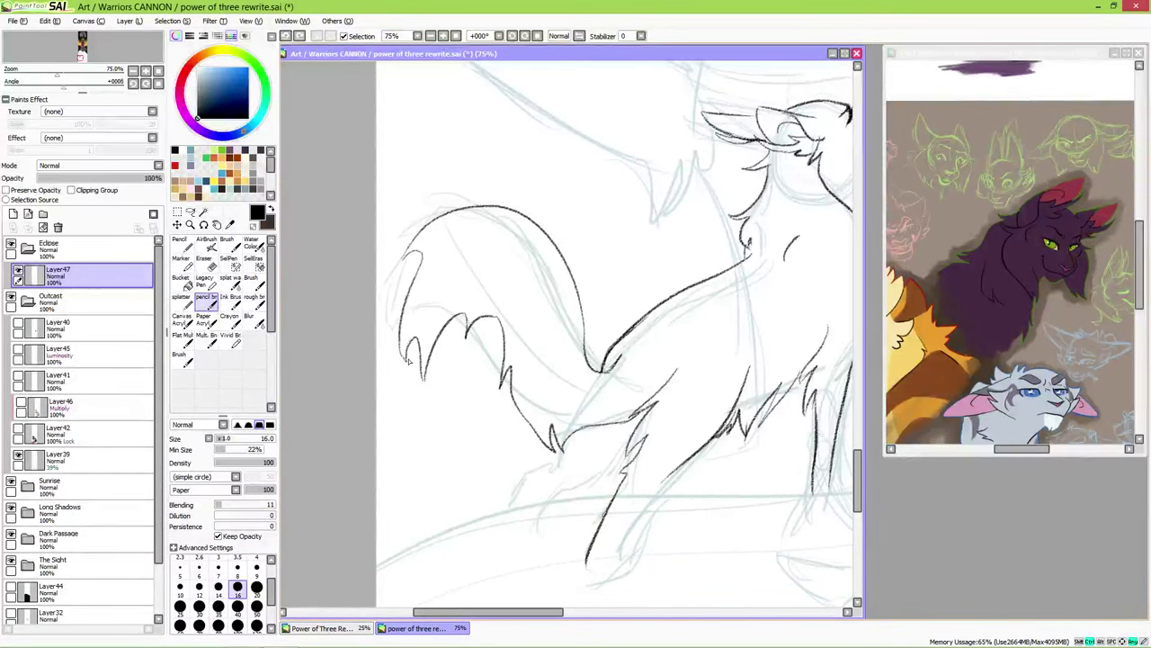
{"action": "left_click_drag", "start_coordinate": [403, 362], "coordinate": [402, 299]}
{"action": "mouse_move", "coordinate": [558, 441]}
{"action": "left_mouse_down"}
{"action": "mouse_move", "coordinate": [422, 284]}
{"action": "mouse_move", "coordinate": [371, 344]}
{"action": "mouse_move", "coordinate": [394, 364]}
{"action": "left_mouse_up"}
{"action": "left_click_drag", "start_coordinate": [469, 312], "coordinate": [343, 357]}
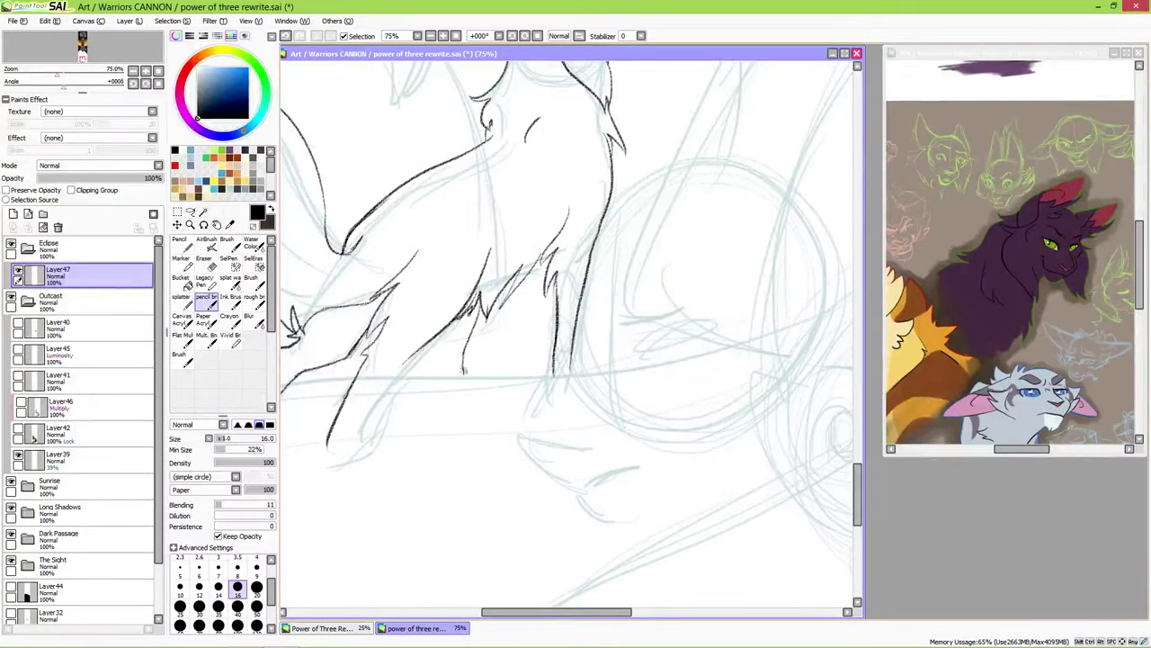
- Show Outcast layers Layer40, Layer45, Layer41, Layer46 and Layer42, and check the small cat's lines against the large cat
{"action": "left_click", "coordinate": [18, 329]}
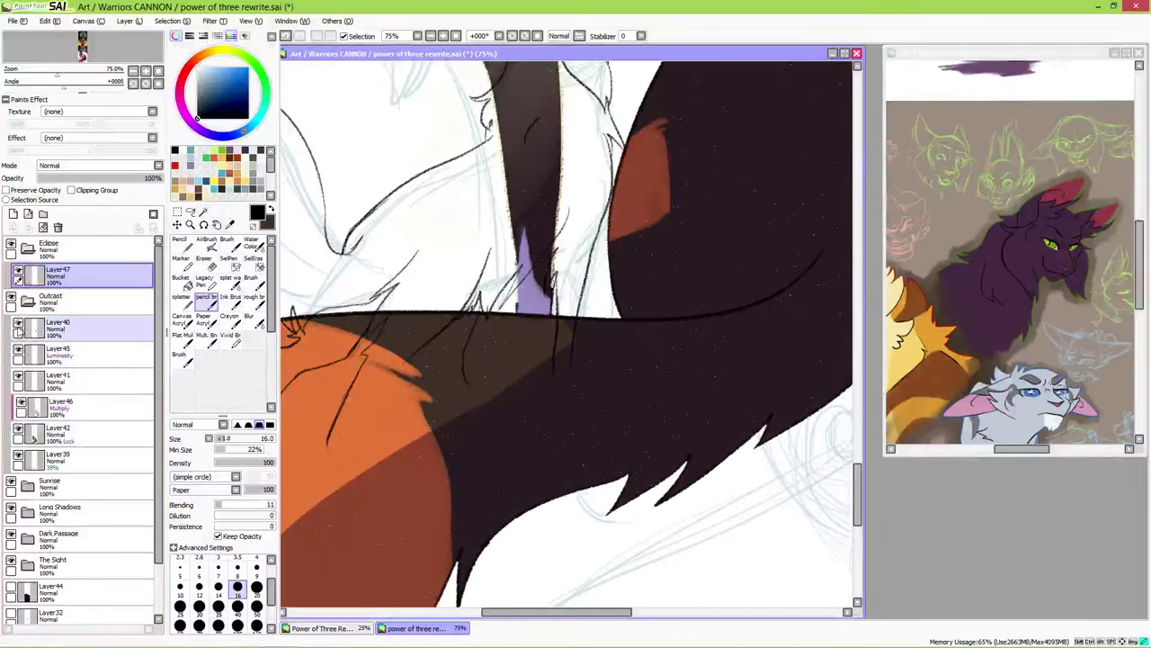
{"action": "mouse_move", "coordinate": [492, 346]}
{"action": "left_mouse_down"}
{"action": "mouse_move", "coordinate": [554, 490]}
{"action": "mouse_move", "coordinate": [545, 453]}
{"action": "mouse_move", "coordinate": [608, 470]}
{"action": "left_mouse_up"}
{"action": "key", "text": "e"}
{"action": "left_click_drag", "start_coordinate": [614, 414], "coordinate": [518, 393]}
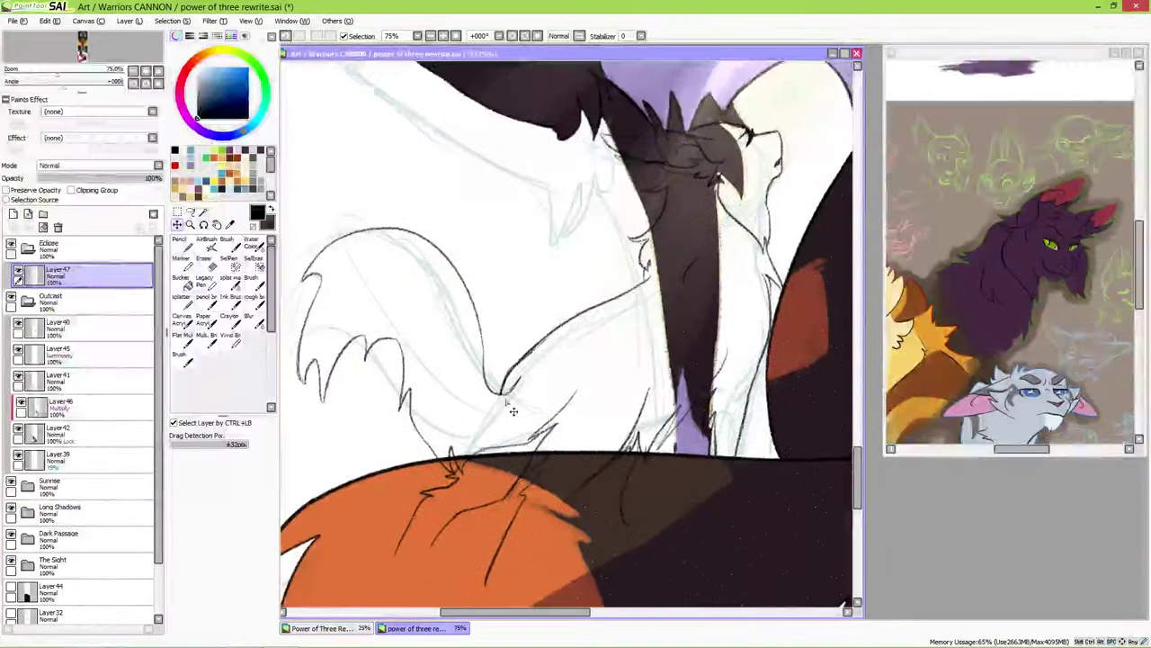
{"action": "scroll", "coordinate": [518, 393], "scroll_direction": "down", "scroll_amount": 1}
{"action": "left_click_drag", "start_coordinate": [530, 458], "coordinate": [555, 457]}
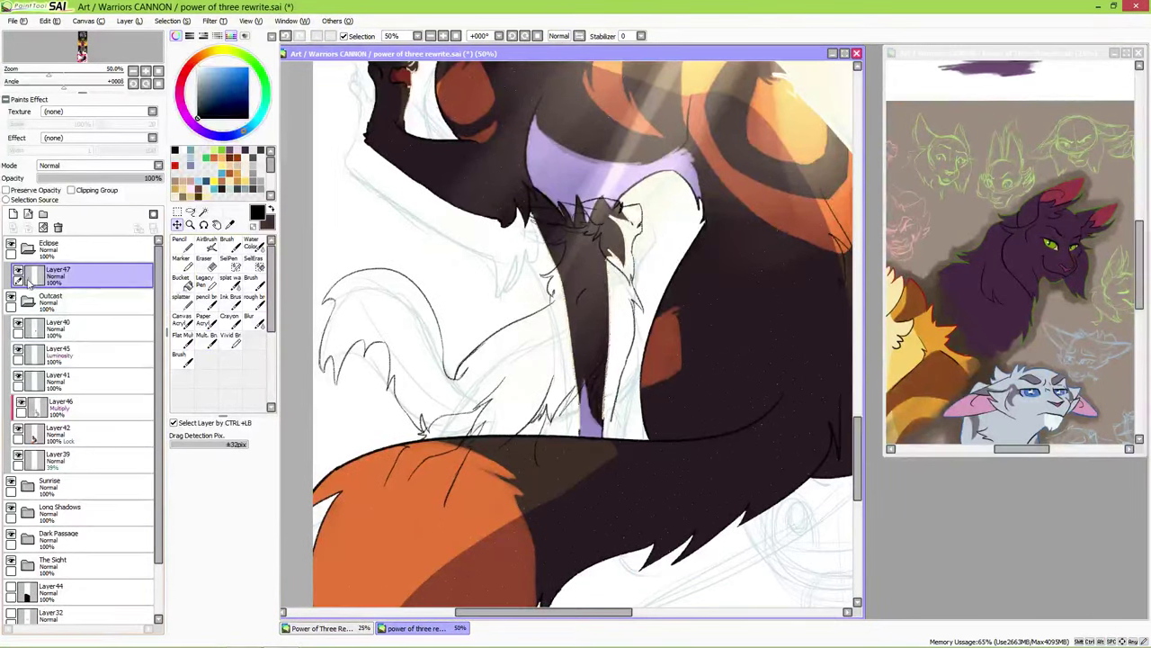
- Erase the small cat's leg lines where they overlap the large cat's orange-tipped tail
{"action": "left_click", "coordinate": [207, 303]}
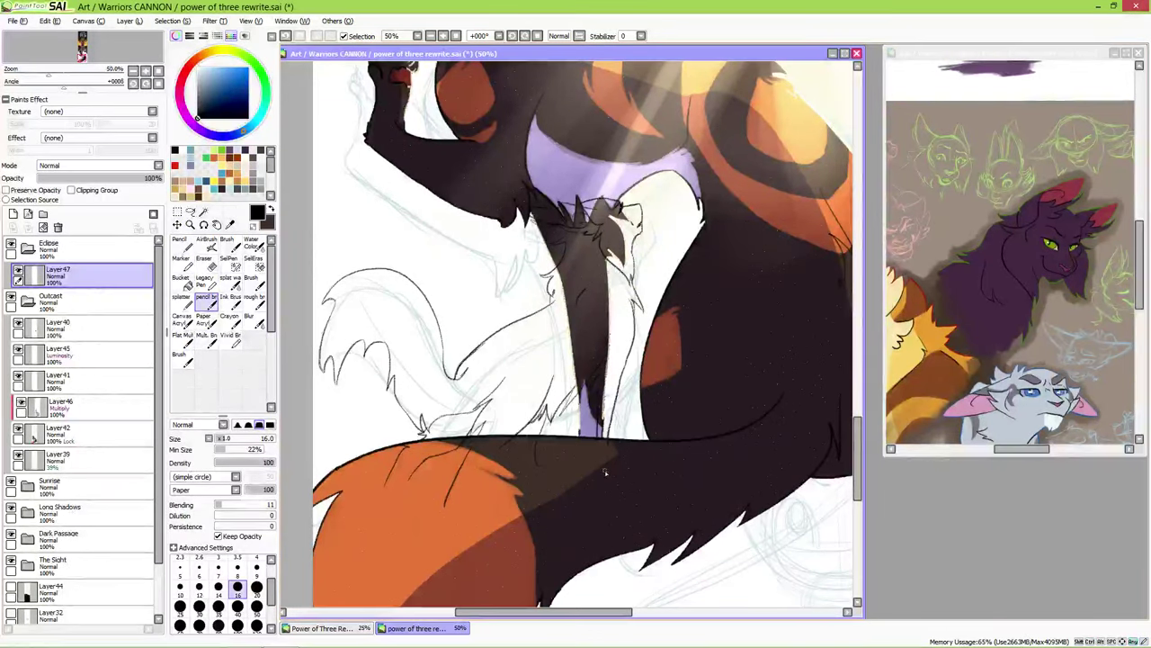
{"action": "key", "text": "e"}
{"action": "key", "text": "e"}
{"action": "key", "text": "e"}
{"action": "mouse_move", "coordinate": [477, 447]}
{"action": "left_mouse_down"}
{"action": "mouse_move", "coordinate": [428, 500]}
{"action": "mouse_move", "coordinate": [419, 450]}
{"action": "mouse_move", "coordinate": [468, 446]}
{"action": "mouse_move", "coordinate": [423, 474]}
{"action": "left_mouse_up"}
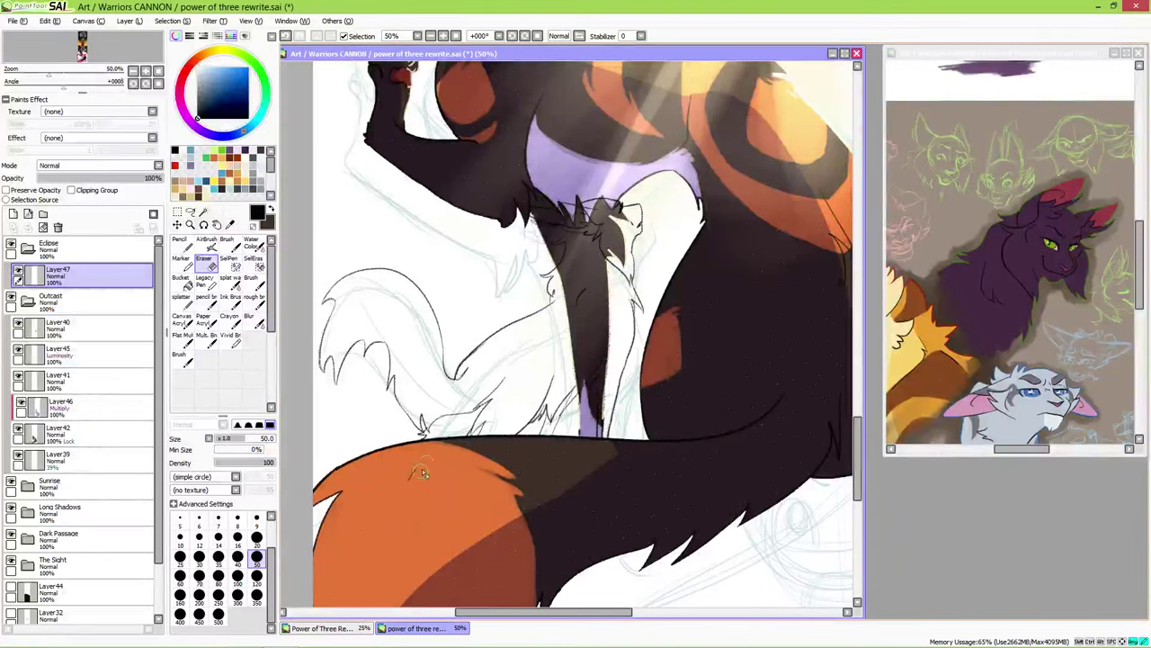
{"action": "key", "text": "e"}
{"action": "scroll", "coordinate": [540, 449], "scroll_direction": "right", "scroll_amount": 1}
{"action": "mouse_move", "coordinate": [551, 459]}
{"action": "left_mouse_down"}
{"action": "mouse_move", "coordinate": [524, 416]}
{"action": "mouse_move", "coordinate": [609, 480]}
{"action": "mouse_move", "coordinate": [581, 506]}
{"action": "left_mouse_up"}
- Hide the Outcast folder, sample the reference cat's dark purple and add a new layer in the Eclipse folder
{"action": "left_click", "coordinate": [11, 301]}
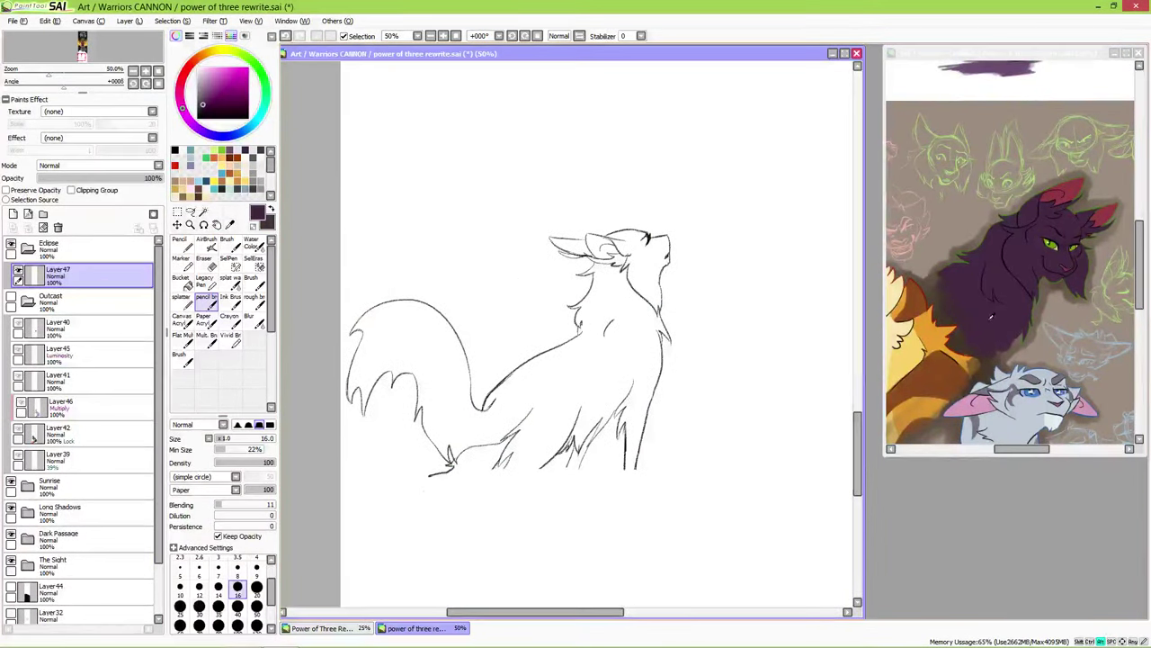
{"action": "scroll", "coordinate": [557, 337], "scroll_direction": "up", "scroll_amount": 3}
{"action": "left_click", "coordinate": [13, 213]}
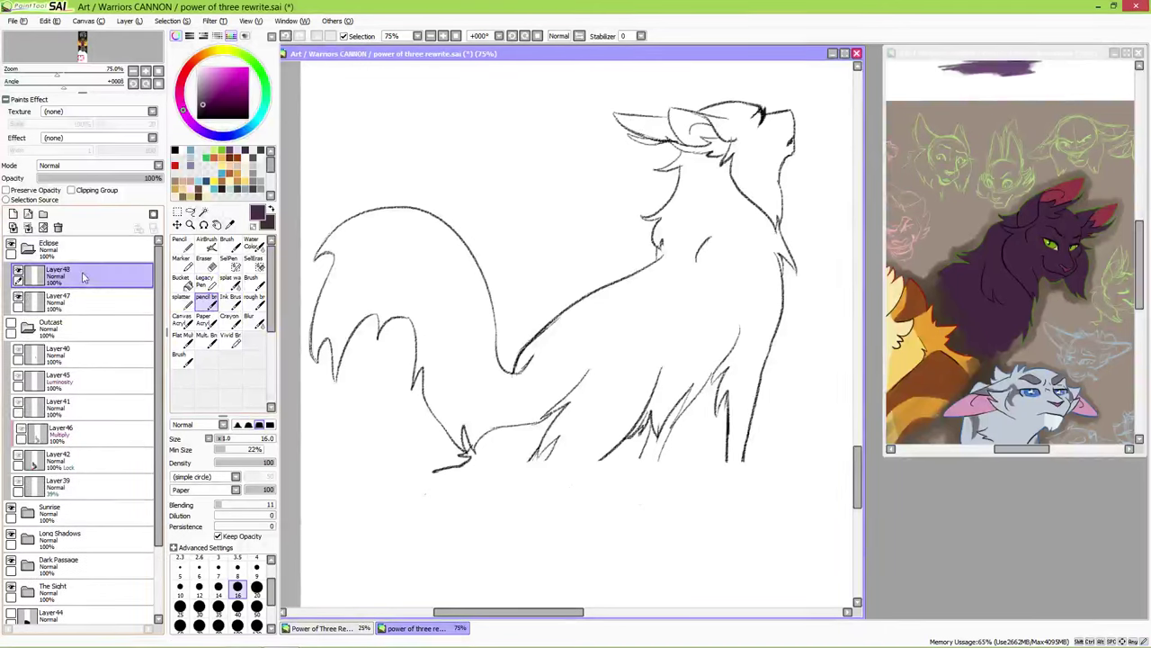
- Place Layer48 beneath lineart Layer47, show the Outcast folder, and close the outline gaps along the feet in dark purple
{"action": "left_click_drag", "start_coordinate": [334, 371], "coordinate": [304, 340]}
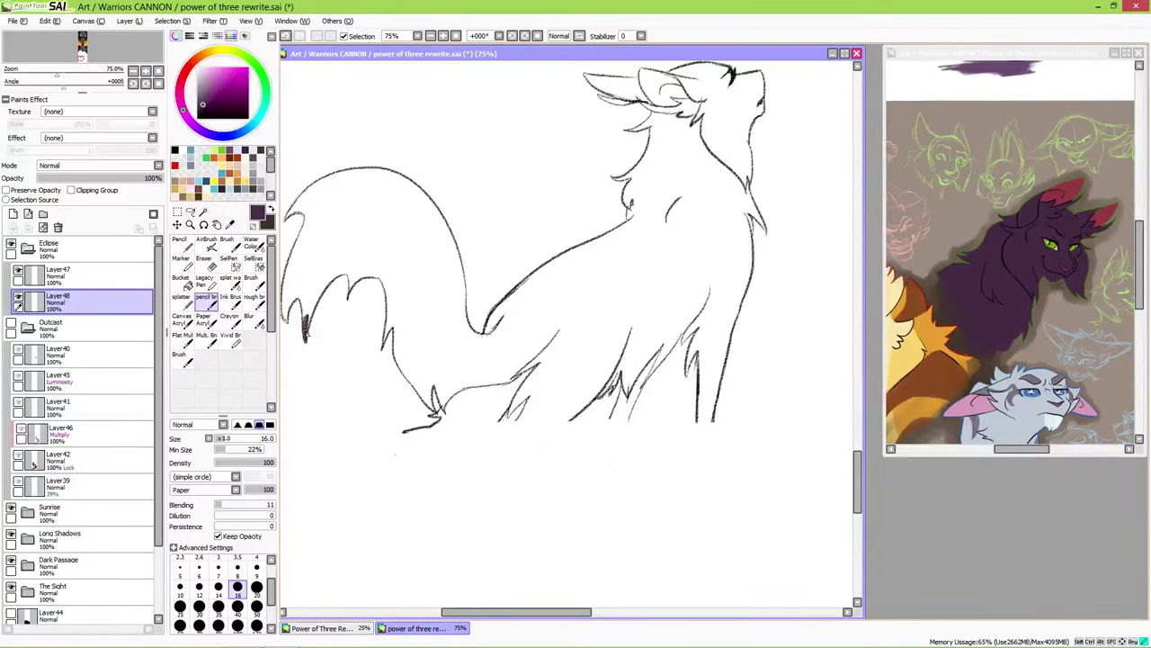
{"action": "left_click", "coordinate": [11, 328]}
{"action": "mouse_move", "coordinate": [441, 422]}
{"action": "left_mouse_down"}
{"action": "mouse_move", "coordinate": [532, 411]}
{"action": "mouse_move", "coordinate": [522, 417]}
{"action": "mouse_move", "coordinate": [624, 399]}
{"action": "left_mouse_up"}
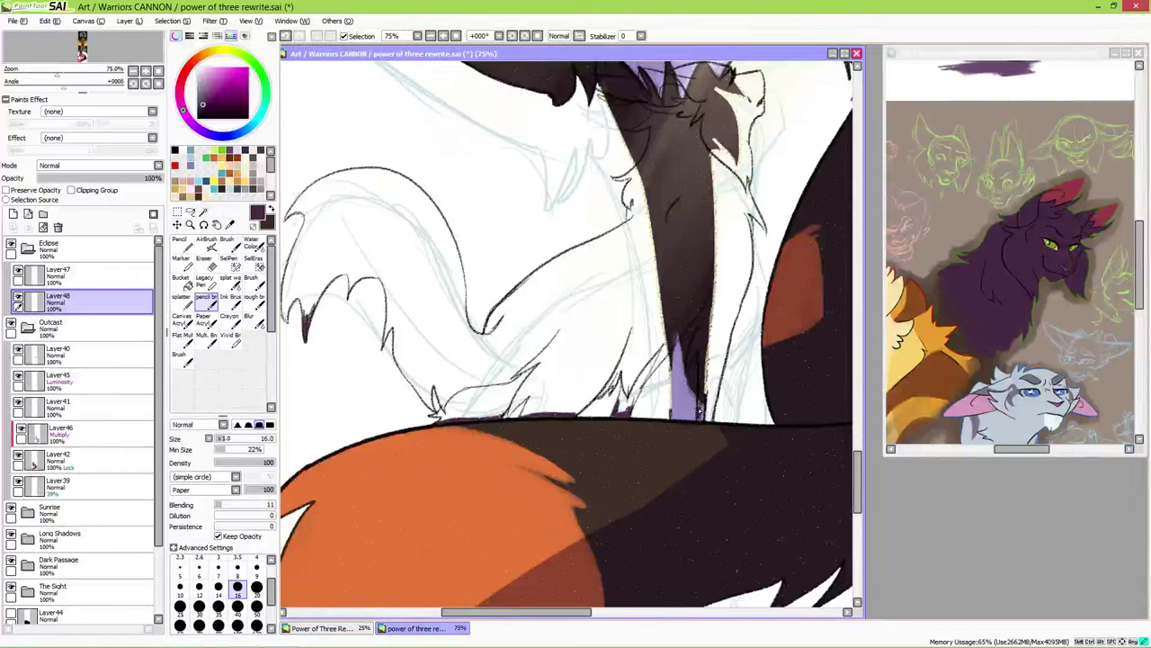
{"action": "scroll", "coordinate": [567, 333], "scroll_direction": "up", "scroll_amount": 1}
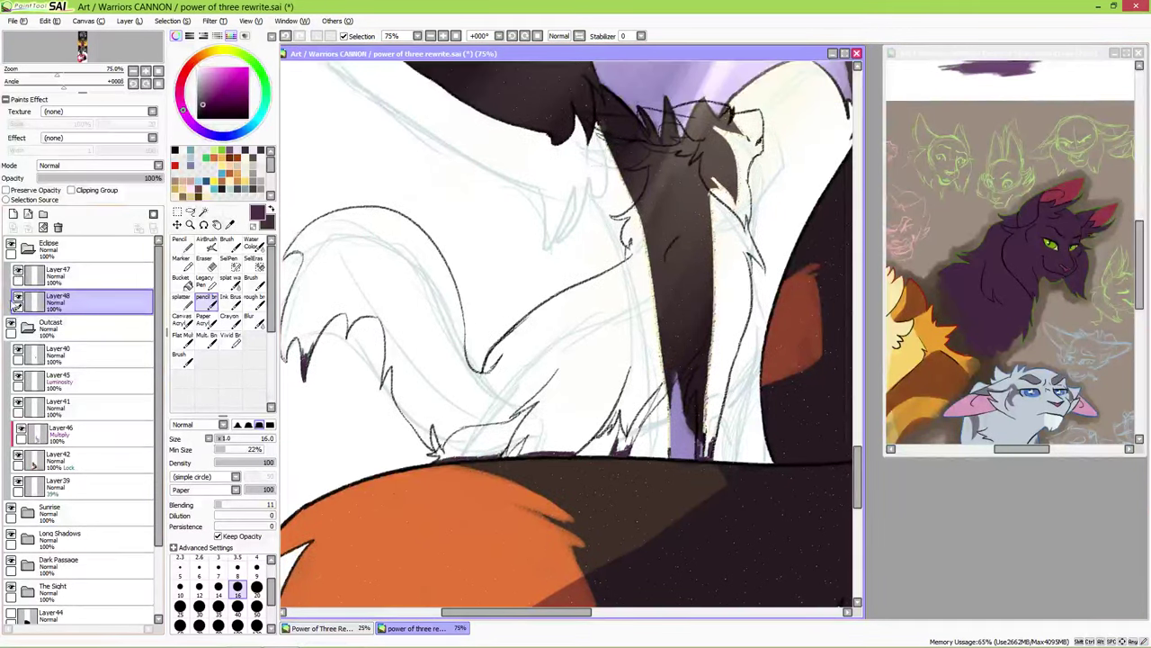
- Collapse and hide the Outcast folder, and select the small cat's whole silhouette using the Magic Wand
{"action": "left_click", "coordinate": [18, 326]}
{"action": "left_click", "coordinate": [28, 326]}
{"action": "left_click", "coordinate": [203, 211]}
{"action": "left_click", "coordinate": [514, 216]}
{"action": "left_click_drag", "start_coordinate": [445, 282], "coordinate": [494, 290]}
{"action": "left_click", "coordinate": [173, 19]}
{"action": "left_click", "coordinate": [193, 66]}
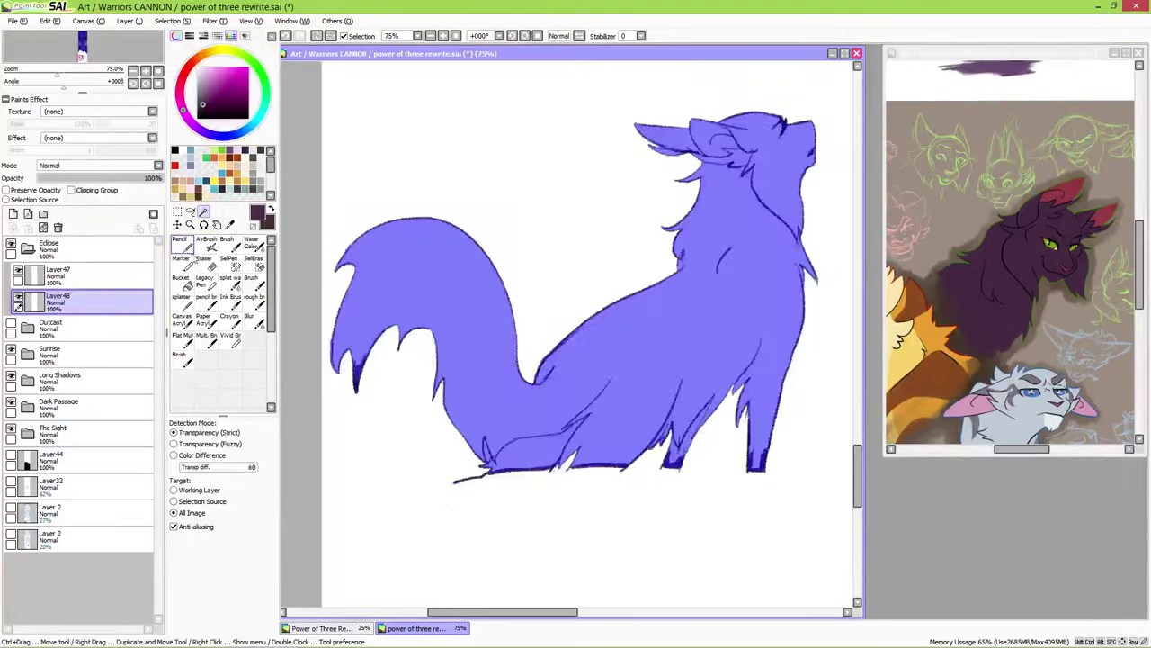
- Fill the selected silhouette with dark purple on Layer48 using the pencil brush at size 500, and show the Outcast folder again
{"action": "left_click", "coordinate": [214, 299]}
{"action": "left_click", "coordinate": [218, 624]}
{"action": "mouse_move", "coordinate": [531, 396]}
{"action": "left_mouse_down"}
{"action": "mouse_move", "coordinate": [450, 267]}
{"action": "mouse_move", "coordinate": [719, 297]}
{"action": "mouse_move", "coordinate": [591, 296]}
{"action": "mouse_move", "coordinate": [513, 321]}
{"action": "left_mouse_up"}
{"action": "key", "text": "ctrl"}
{"action": "mouse_move", "coordinate": [614, 277]}
{"action": "left_mouse_down"}
{"action": "mouse_move", "coordinate": [531, 377]}
{"action": "mouse_move", "coordinate": [531, 398]}
{"action": "mouse_move", "coordinate": [515, 393]}
{"action": "mouse_move", "coordinate": [592, 369]}
{"action": "mouse_move", "coordinate": [623, 378]}
{"action": "left_mouse_up"}
{"action": "key", "text": "e"}
{"action": "left_click_drag", "start_coordinate": [435, 487], "coordinate": [231, 488]}
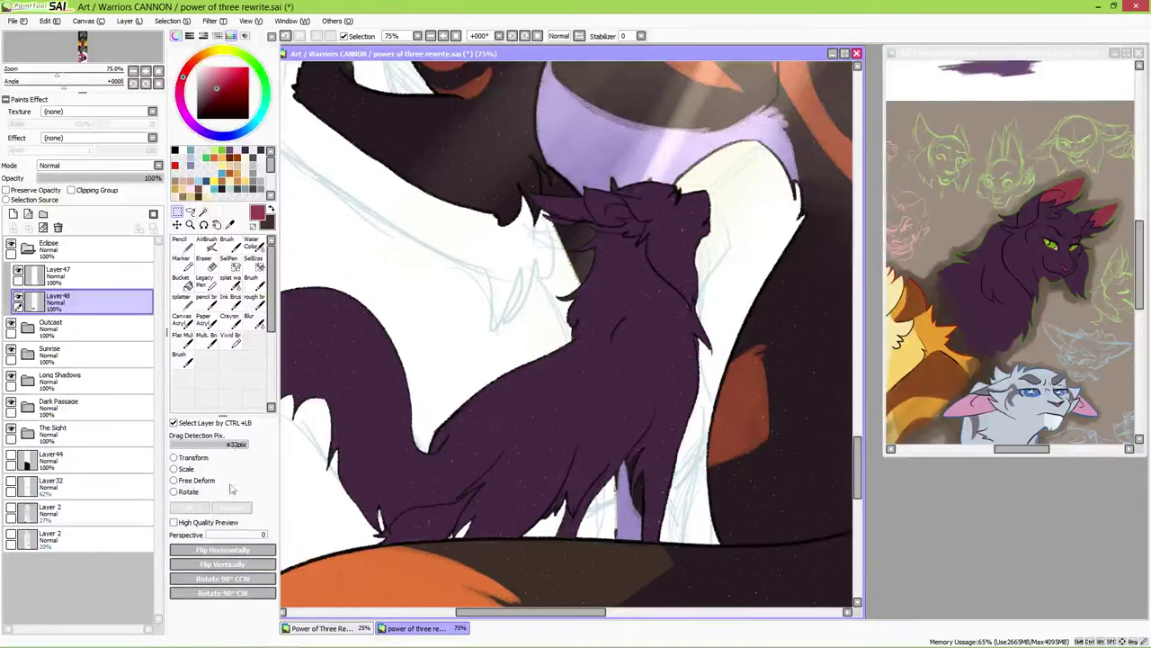
- Paint the inside of the small cat's ear dark pink with the pencil brush at size 25
{"action": "key", "text": "n"}
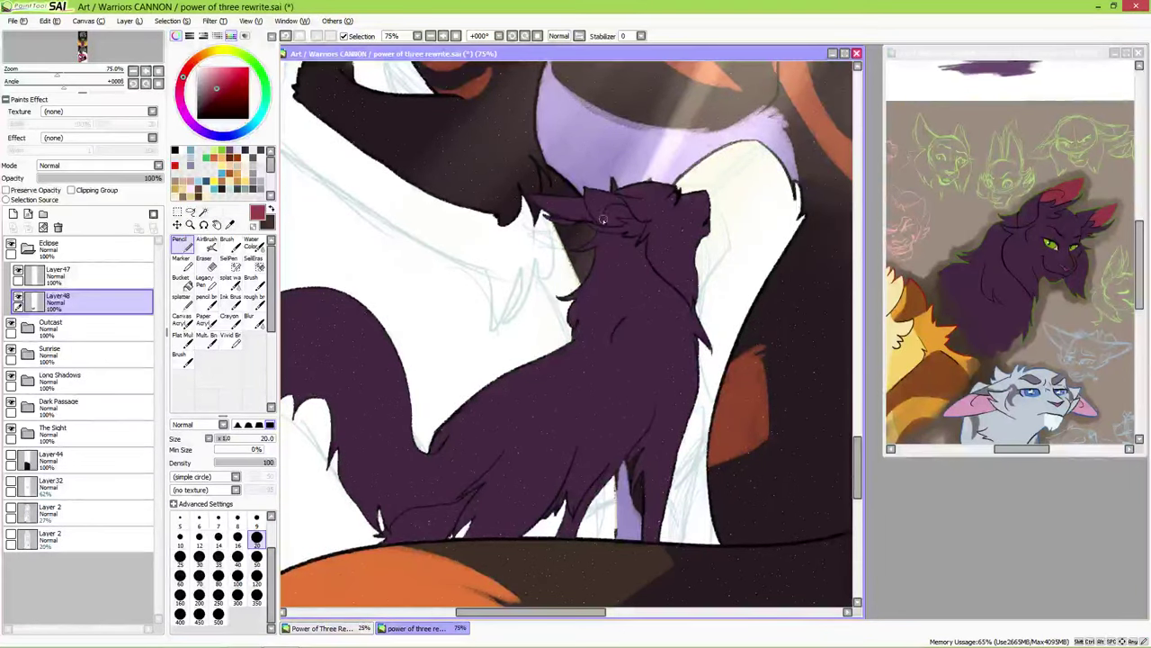
{"action": "left_click", "coordinate": [207, 296]}
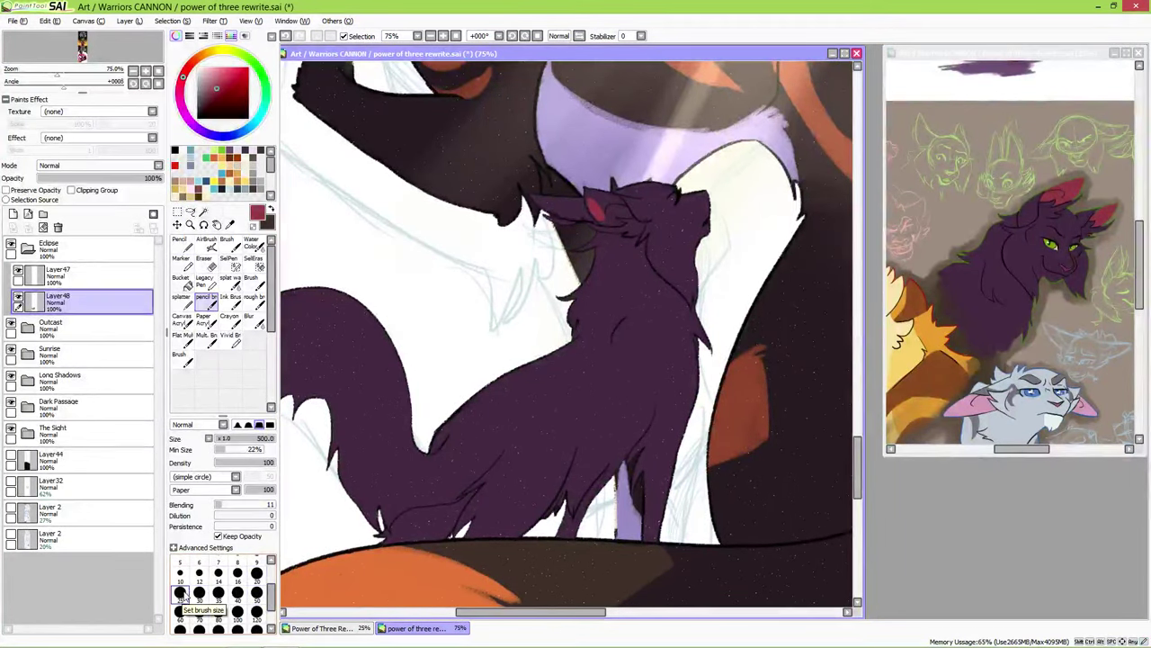
{"action": "left_click_drag", "start_coordinate": [593, 209], "coordinate": [604, 197]}
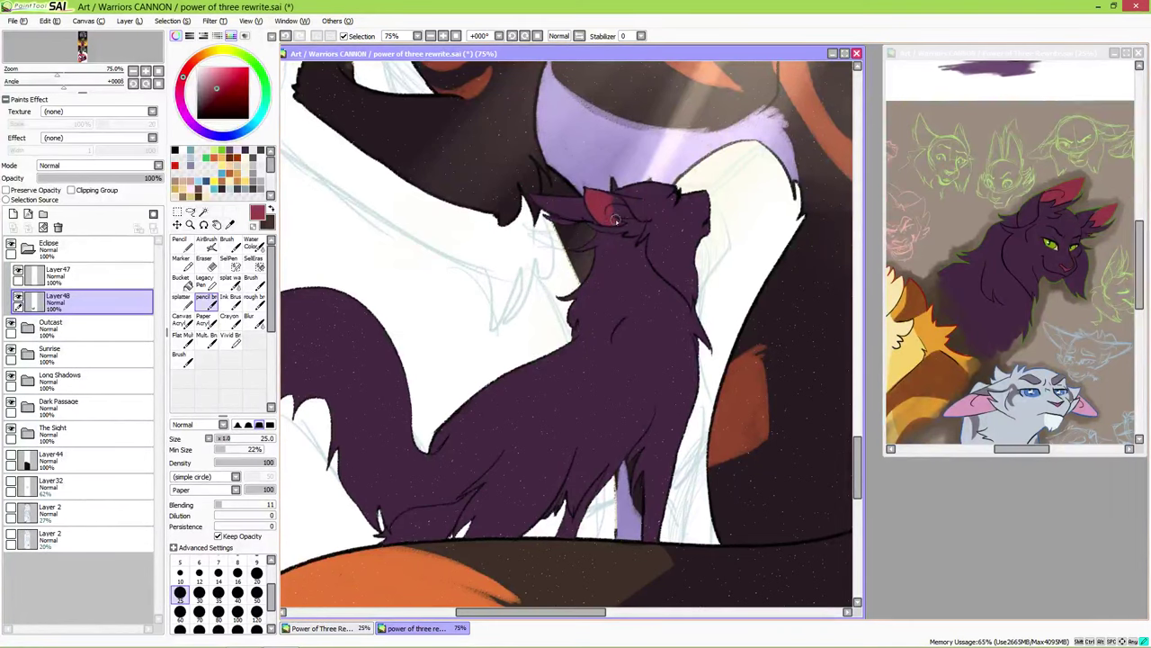
{"action": "mouse_move", "coordinate": [613, 198]}
{"action": "left_mouse_down"}
{"action": "mouse_move", "coordinate": [628, 212]}
{"action": "mouse_move", "coordinate": [638, 431]}
{"action": "left_mouse_up"}
- Show background Layer44 and toggle the Outcast folder's visibility to check the purple cat against the poster
{"action": "scroll", "coordinate": [638, 430], "scroll_direction": "down", "scroll_amount": 3}
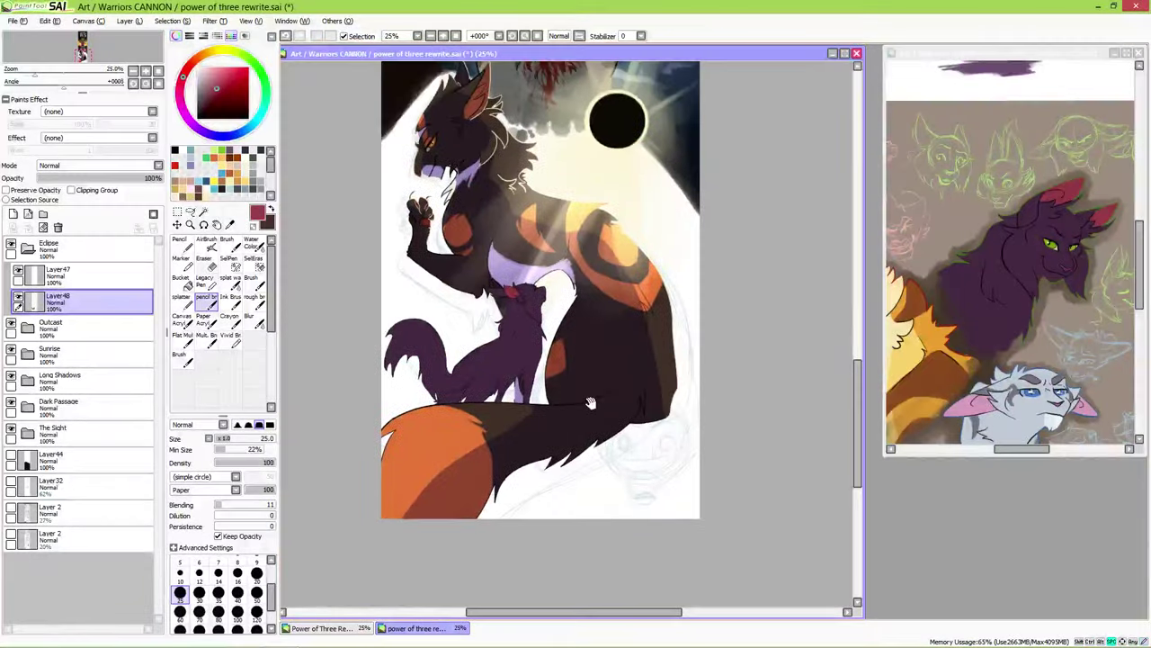
{"action": "mouse_move", "coordinate": [628, 451]}
{"action": "left_mouse_down"}
{"action": "mouse_move", "coordinate": [648, 424]}
{"action": "mouse_move", "coordinate": [616, 437]}
{"action": "left_mouse_up"}
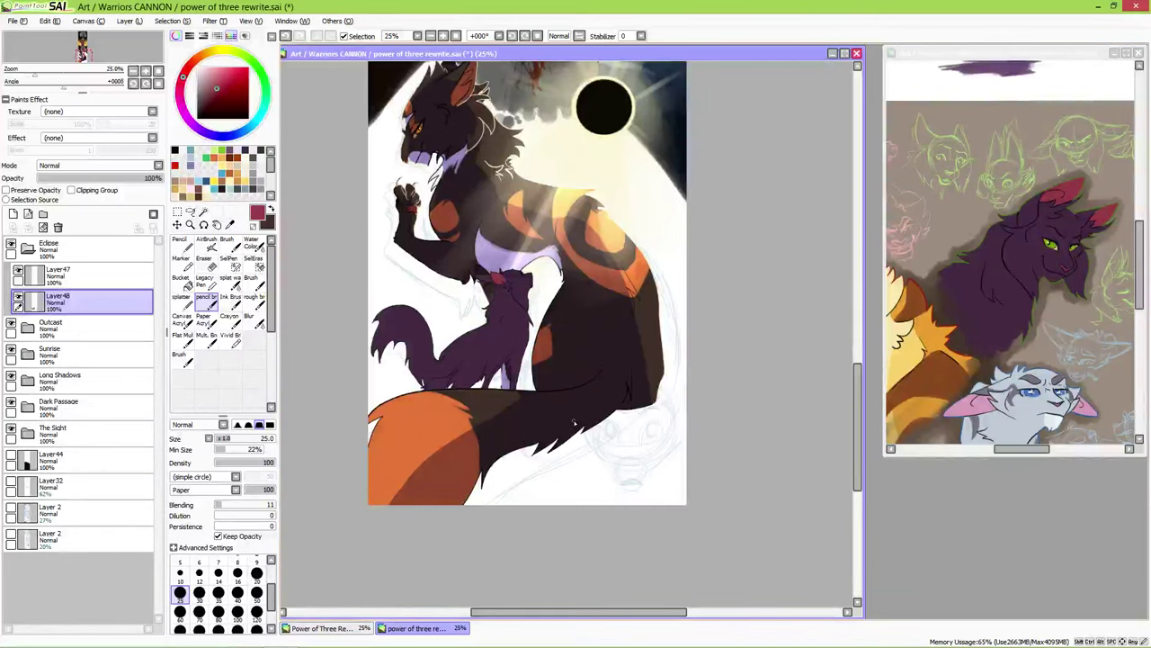
{"action": "left_click", "coordinate": [10, 457]}
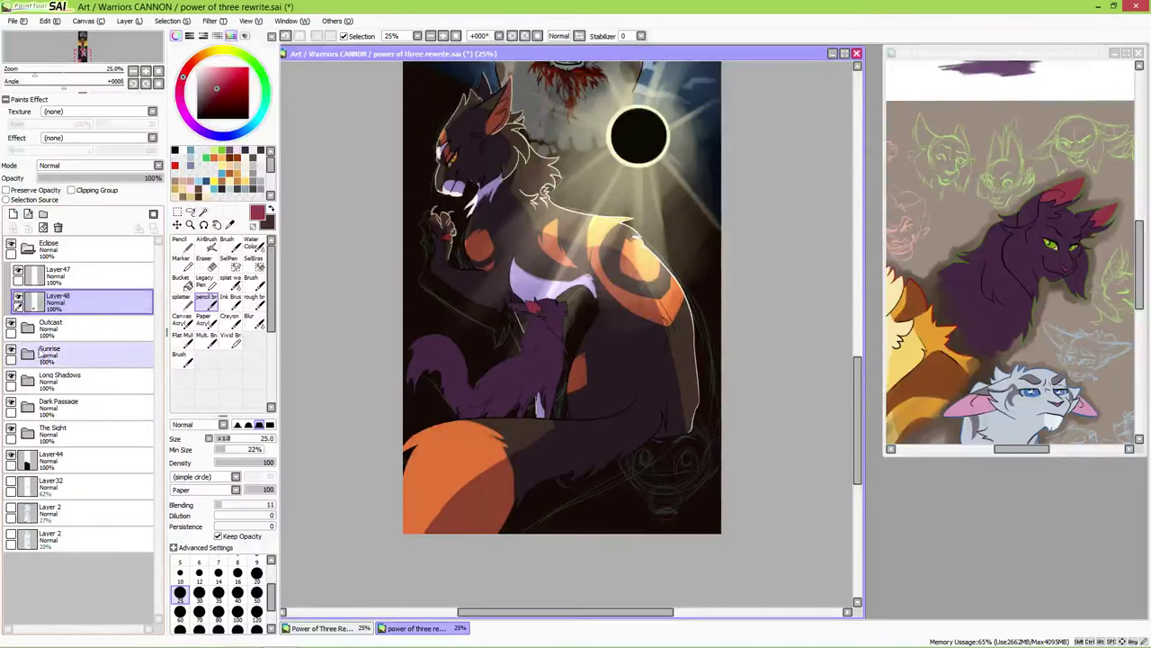
{"action": "left_click", "coordinate": [11, 326]}
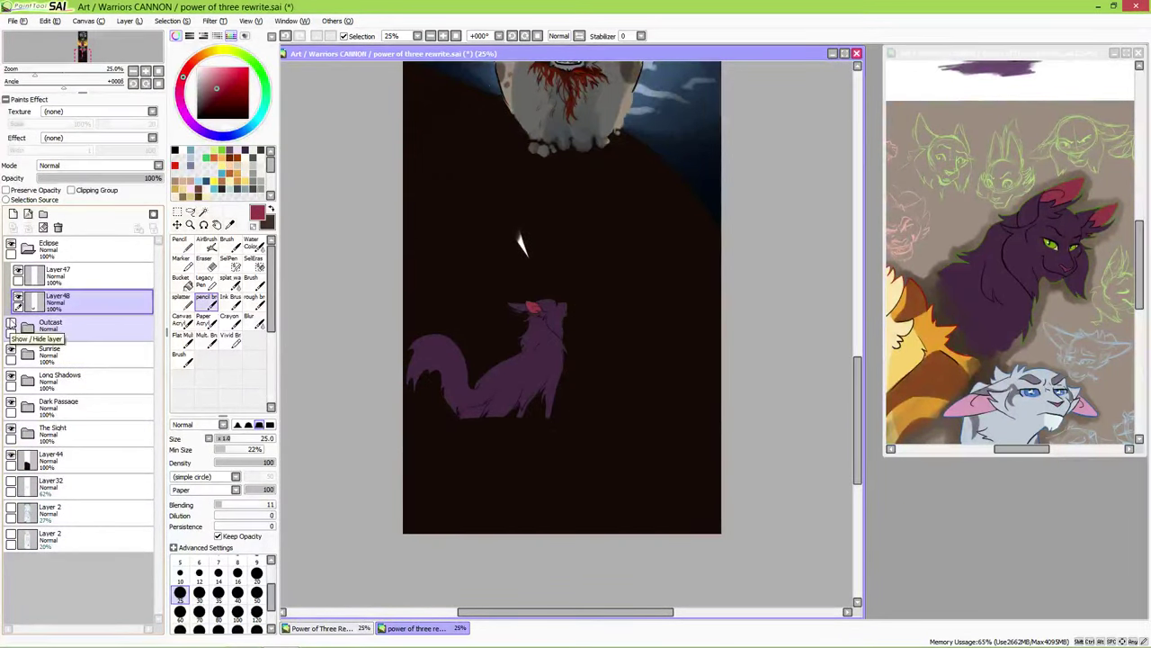
{"action": "left_click", "coordinate": [11, 326]}
{"action": "left_click_drag", "start_coordinate": [597, 410], "coordinate": [552, 364]}
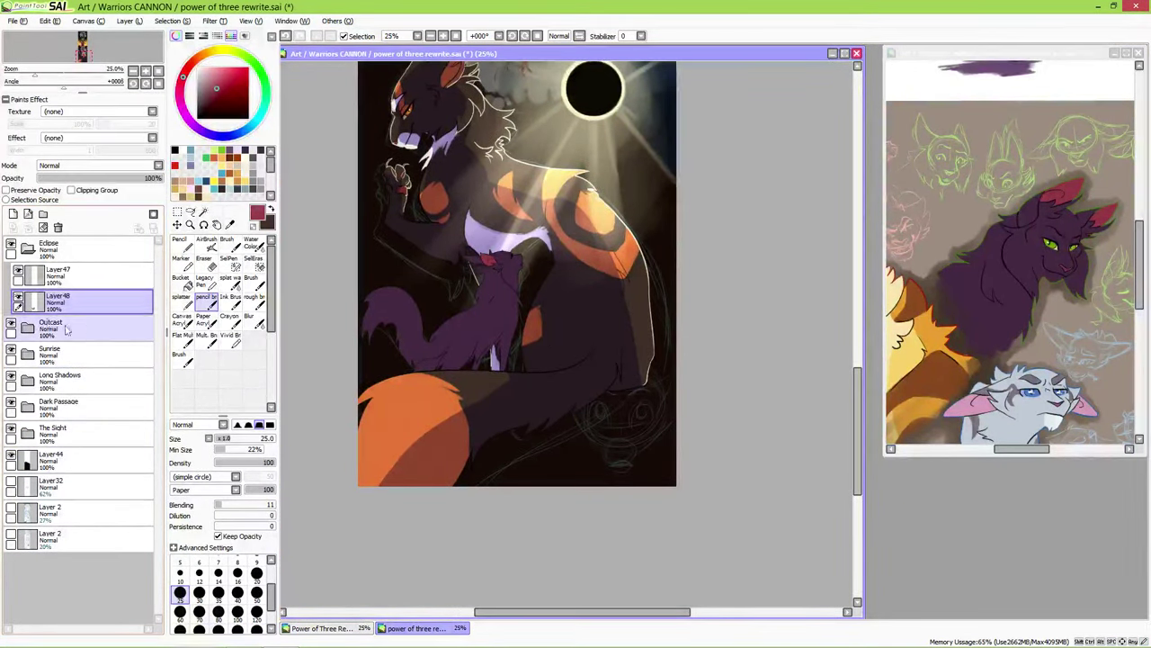
- Add a new layer above Layer47 in the Eclipse folder and hide the Outcast folder's painted layers and Layer44, keeping sketch Layer39 shown
{"action": "left_click", "coordinate": [81, 275]}
{"action": "left_click", "coordinate": [13, 213]}
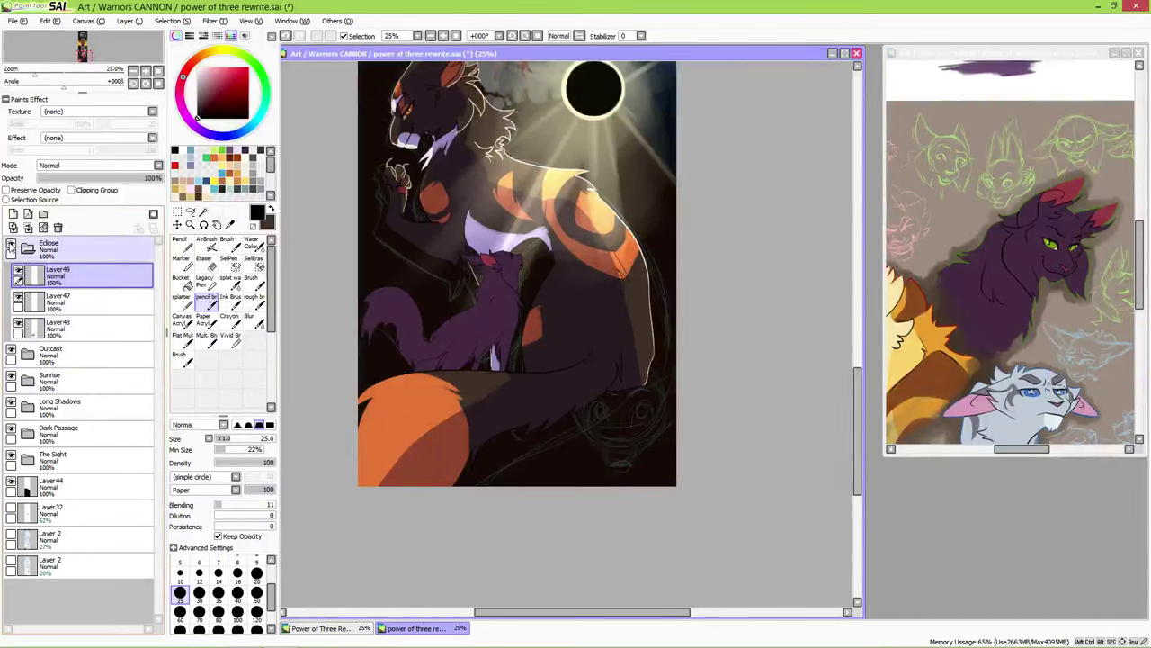
{"action": "left_click", "coordinate": [11, 351]}
{"action": "left_click", "coordinate": [11, 351]}
{"action": "left_click", "coordinate": [27, 354]}
{"action": "left_click", "coordinate": [11, 351]}
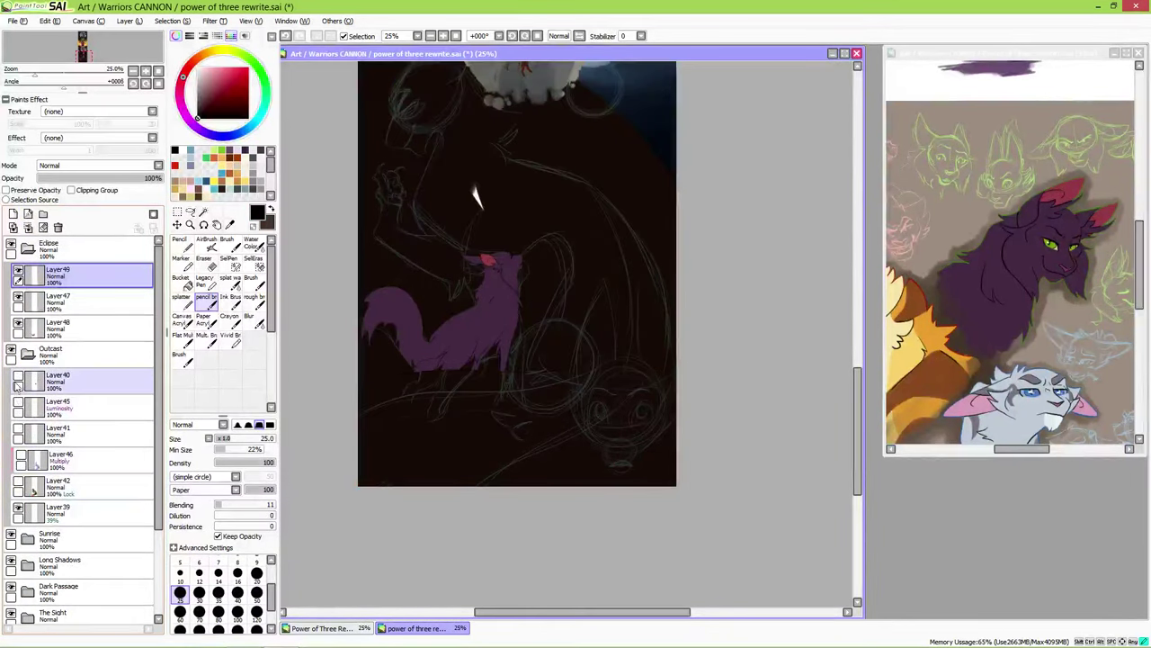
{"action": "left_click_drag", "start_coordinate": [596, 415], "coordinate": [582, 381]}
{"action": "scroll", "coordinate": [81, 450], "scroll_direction": "down", "scroll_amount": 3}
{"action": "left_click", "coordinate": [18, 569]}
{"action": "scroll", "coordinate": [602, 441], "scroll_direction": "up", "scroll_amount": 1}
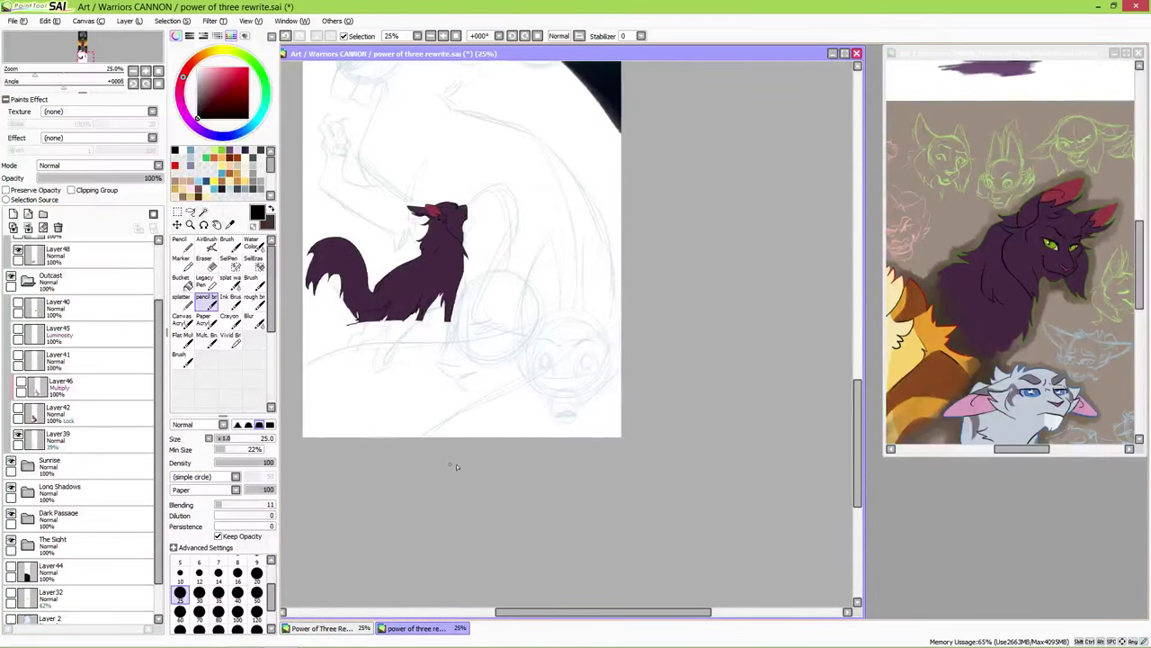
{"action": "left_click_drag", "start_coordinate": [630, 530], "coordinate": [602, 441]}
{"action": "scroll", "coordinate": [81, 405], "scroll_direction": "up", "scroll_amount": 3}
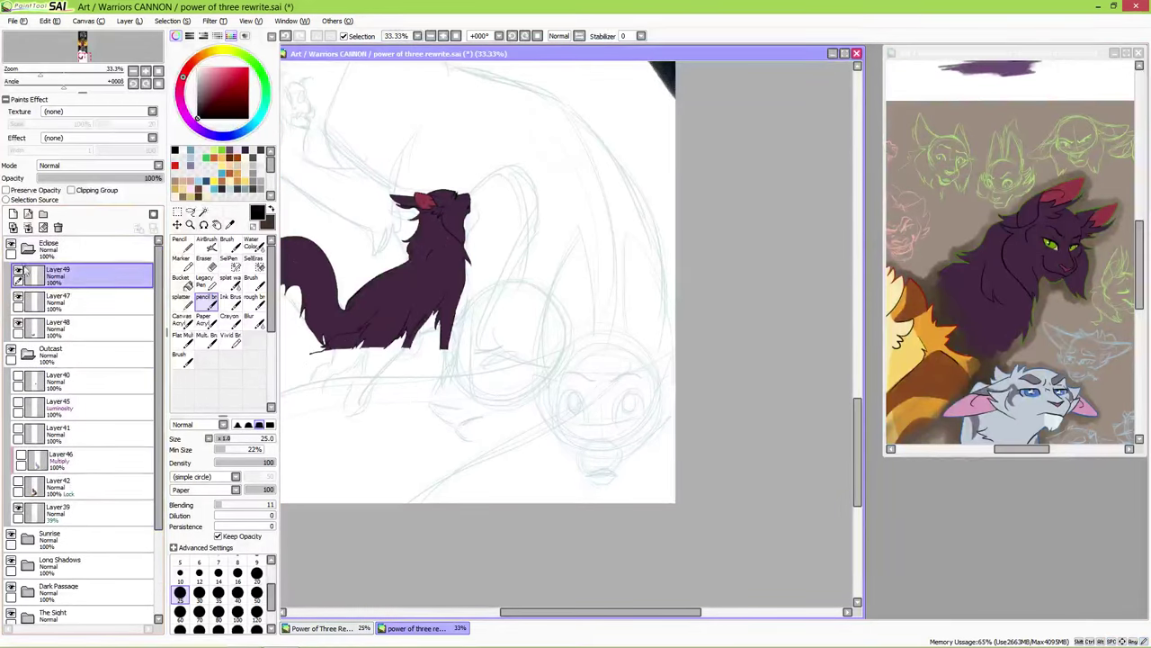
- Hide the purple cat's layers and ink the side contours of the front-facing cat's face with the pencil brush at size 16
{"action": "left_click", "coordinate": [18, 382]}
{"action": "left_click_drag", "start_coordinate": [634, 479], "coordinate": [639, 363]}
{"action": "scroll", "coordinate": [656, 325], "scroll_direction": "up", "scroll_amount": 1}
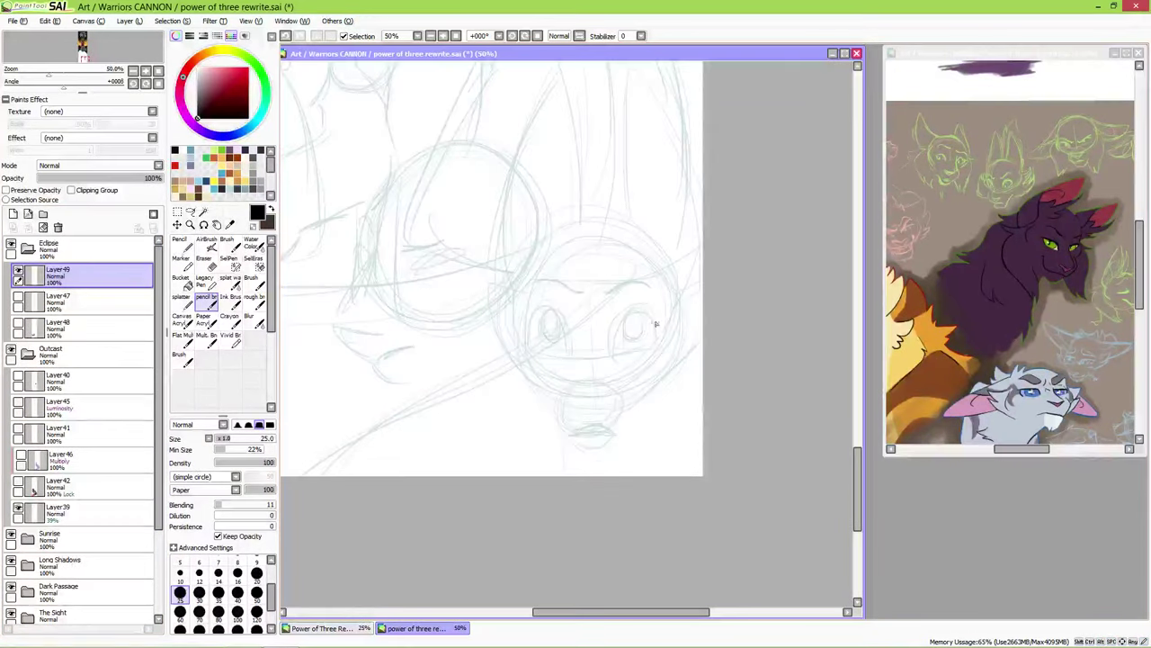
{"action": "left_click_drag", "start_coordinate": [511, 305], "coordinate": [515, 367]}
{"action": "key", "text": "ctrl+z"}
{"action": "key", "text": "bracketleft"}
{"action": "key", "text": "bracketleft"}
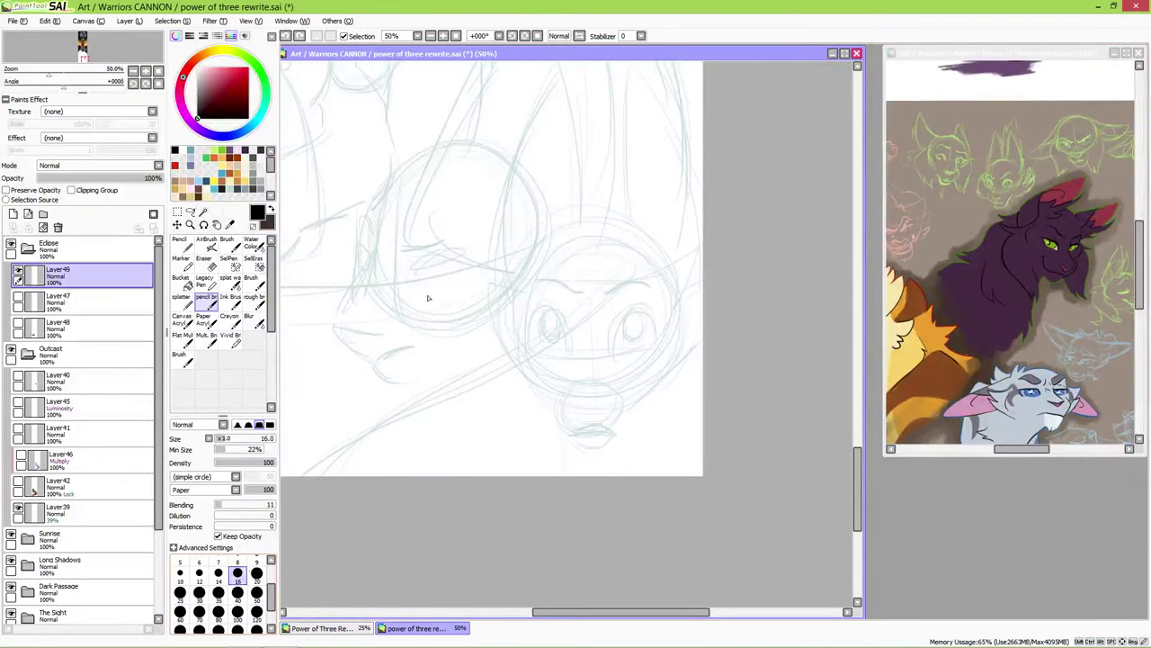
{"action": "left_click_drag", "start_coordinate": [511, 304], "coordinate": [514, 363]}
{"action": "left_click_drag", "start_coordinate": [676, 306], "coordinate": [683, 347]}
{"action": "key", "text": "ctrl+z"}
{"action": "key", "text": "ctrl+z"}
{"action": "left_click_drag", "start_coordinate": [510, 306], "coordinate": [518, 365]}
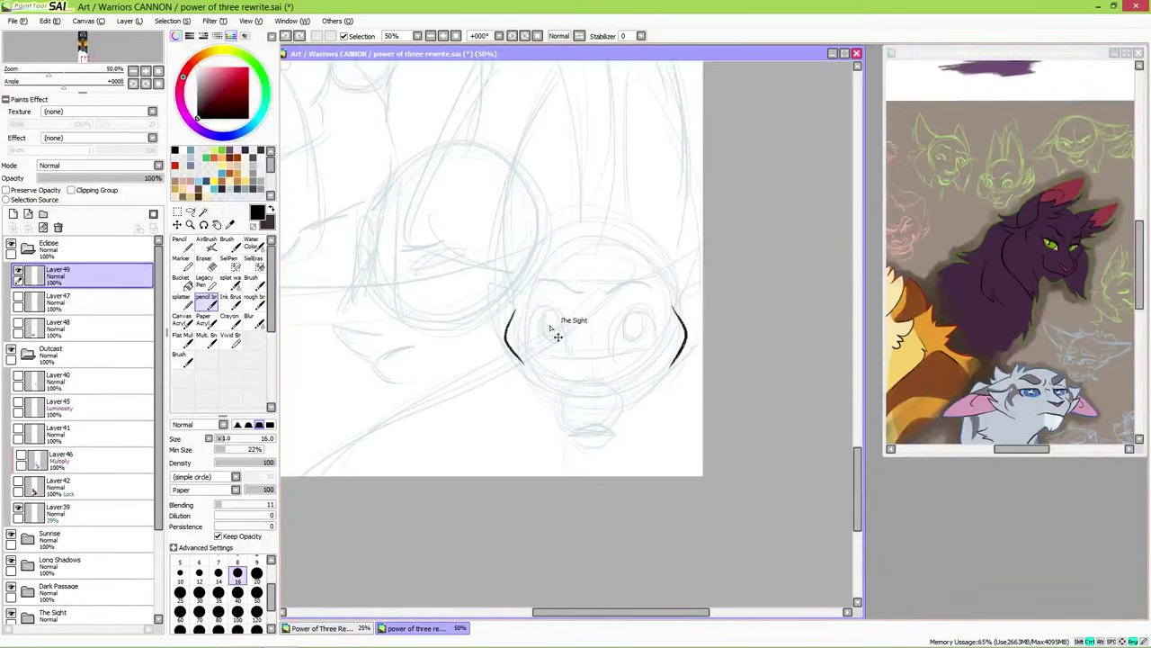
- Ink the front-facing cat's eyes and furrowed brows, adjusting the first brow with a rectangular selection and Transform
{"action": "left_click_drag", "start_coordinate": [615, 349], "coordinate": [635, 324]}
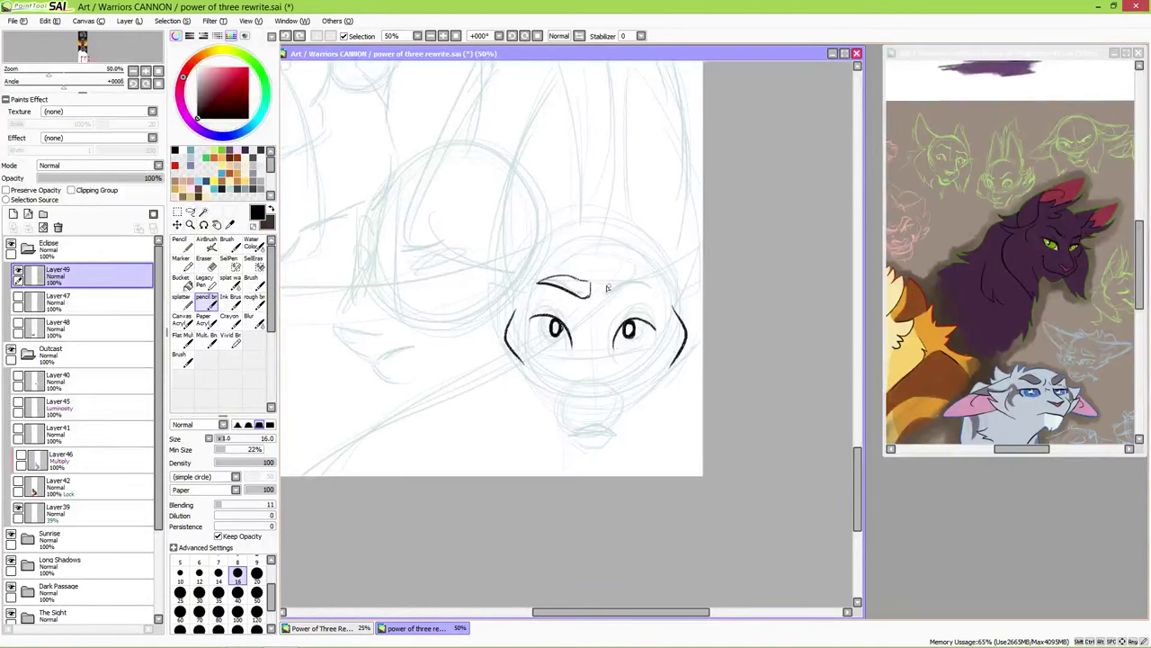
{"action": "key", "text": "m"}
{"action": "left_click_drag", "start_coordinate": [533, 255], "coordinate": [605, 309]}
{"action": "key", "text": "ctrl+t"}
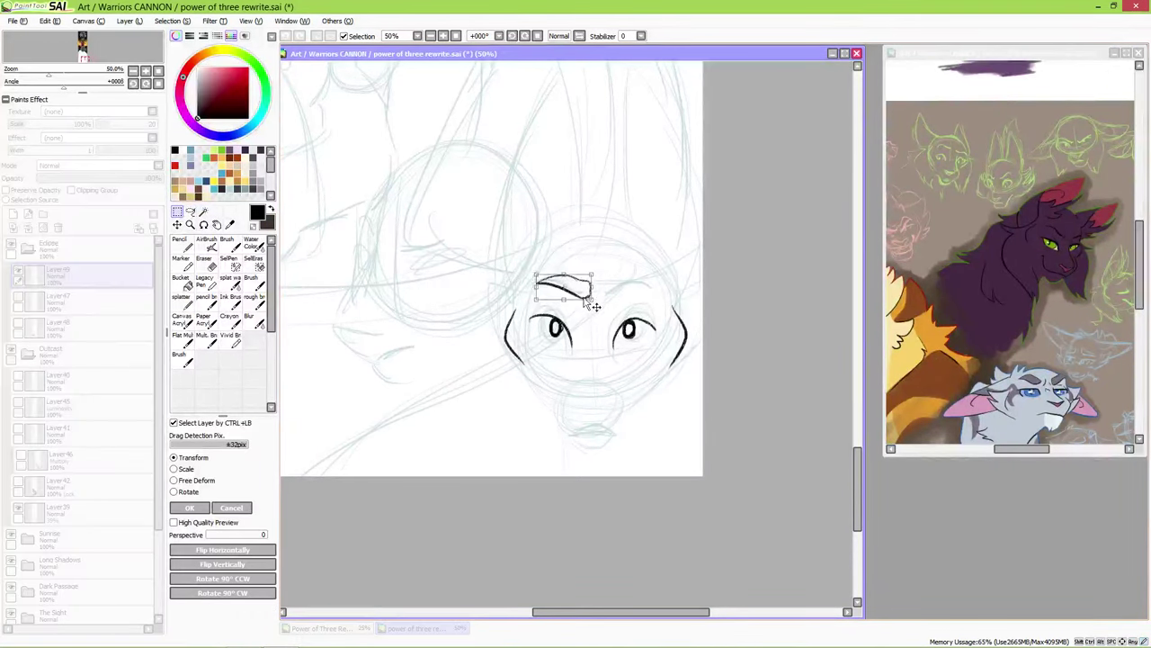
{"action": "key", "text": "Return"}
{"action": "left_click", "coordinate": [206, 297]}
{"action": "mouse_move", "coordinate": [598, 286]}
{"action": "left_mouse_down"}
{"action": "mouse_move", "coordinate": [651, 308]}
{"action": "mouse_move", "coordinate": [639, 286]}
{"action": "mouse_move", "coordinate": [649, 298]}
{"action": "mouse_move", "coordinate": [574, 281]}
{"action": "mouse_move", "coordinate": [593, 283]}
{"action": "mouse_move", "coordinate": [589, 327]}
{"action": "mouse_move", "coordinate": [547, 274]}
{"action": "mouse_move", "coordinate": [545, 334]}
{"action": "left_mouse_up"}
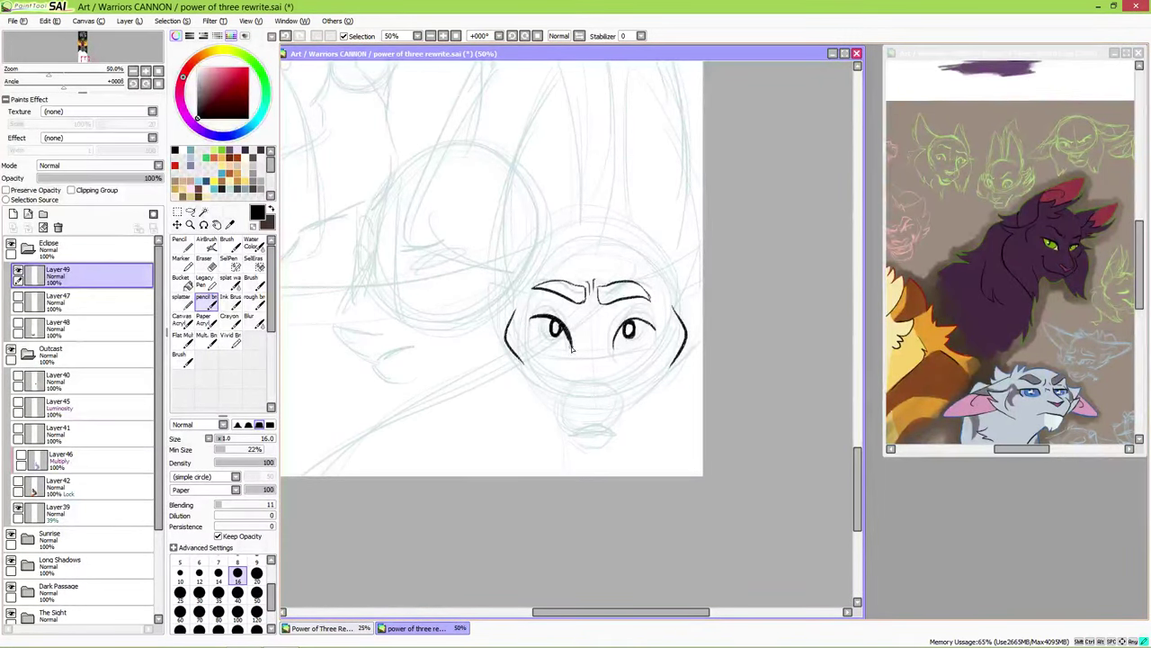
{"action": "left_click_drag", "start_coordinate": [630, 320], "coordinate": [642, 333]}
{"action": "mouse_move", "coordinate": [536, 316]}
{"action": "left_mouse_down"}
{"action": "mouse_move", "coordinate": [540, 333]}
{"action": "mouse_move", "coordinate": [616, 340]}
{"action": "left_mouse_up"}
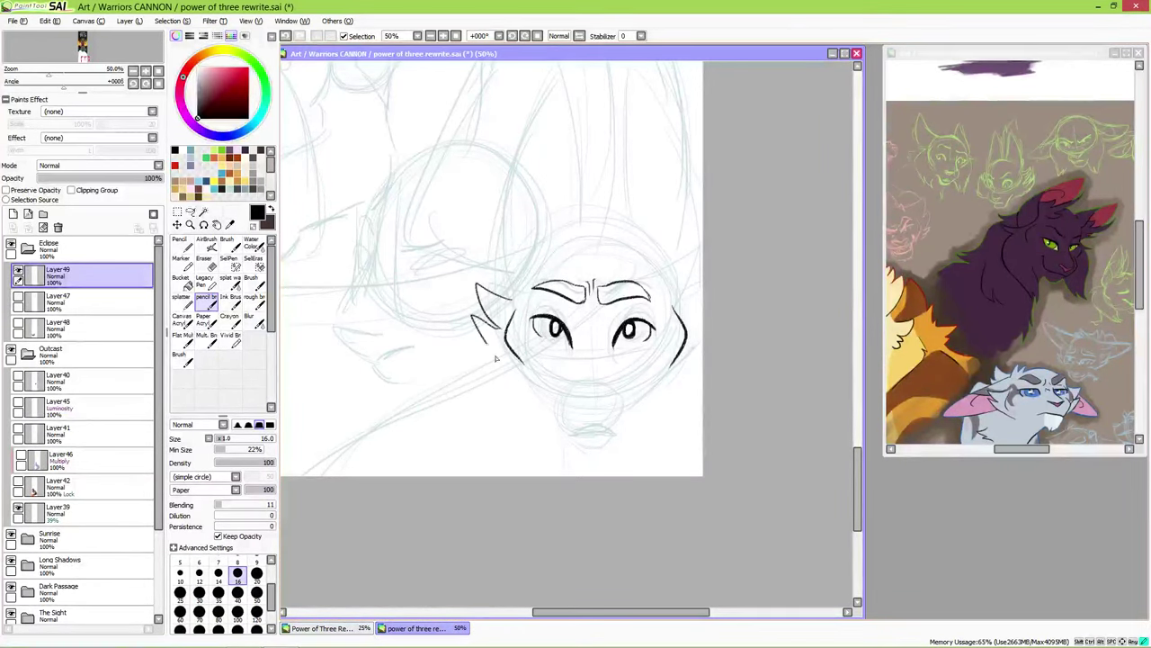
- Ink the pointed cheek fur on both sides of the front-facing cat's head and run the jaw lines down toward the muzzle
{"action": "left_click_drag", "start_coordinate": [477, 316], "coordinate": [522, 376]}
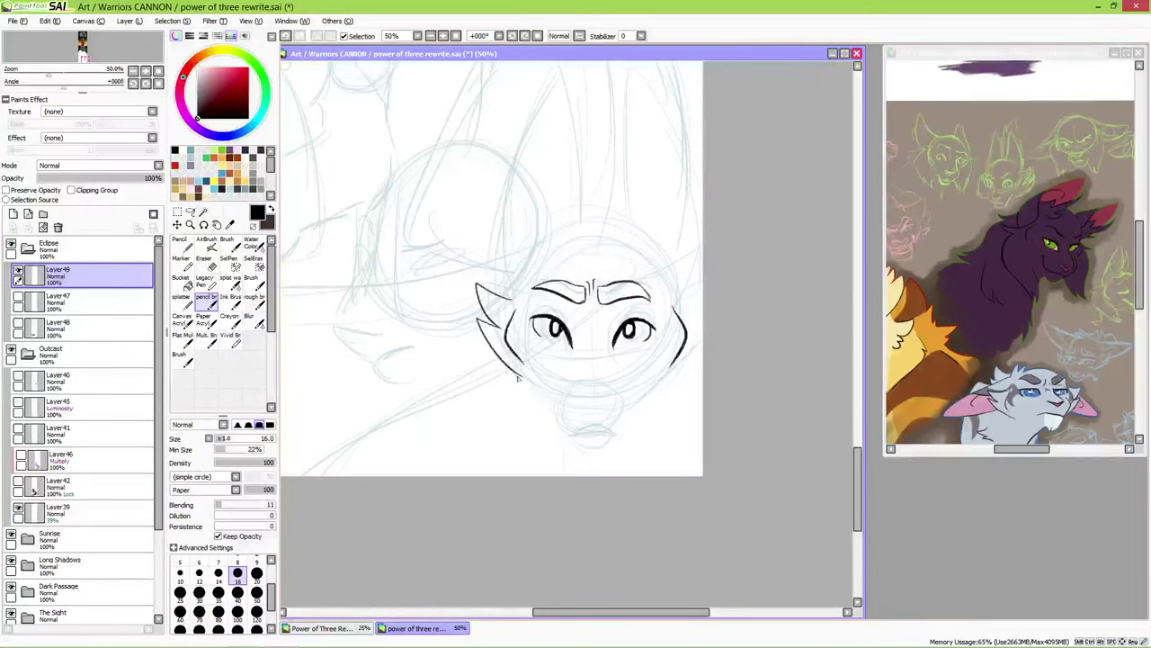
{"action": "left_click_drag", "start_coordinate": [673, 308], "coordinate": [706, 286]}
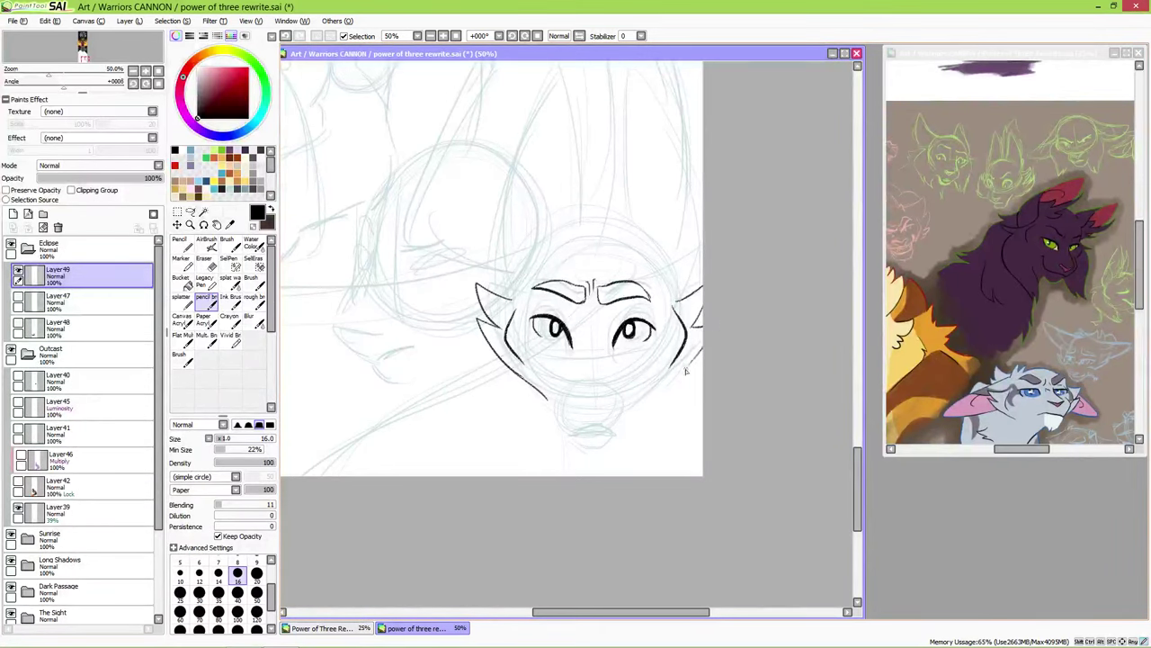
{"action": "mouse_move", "coordinate": [703, 340]}
{"action": "left_mouse_down"}
{"action": "mouse_move", "coordinate": [677, 377]}
{"action": "mouse_move", "coordinate": [601, 399]}
{"action": "left_mouse_up"}
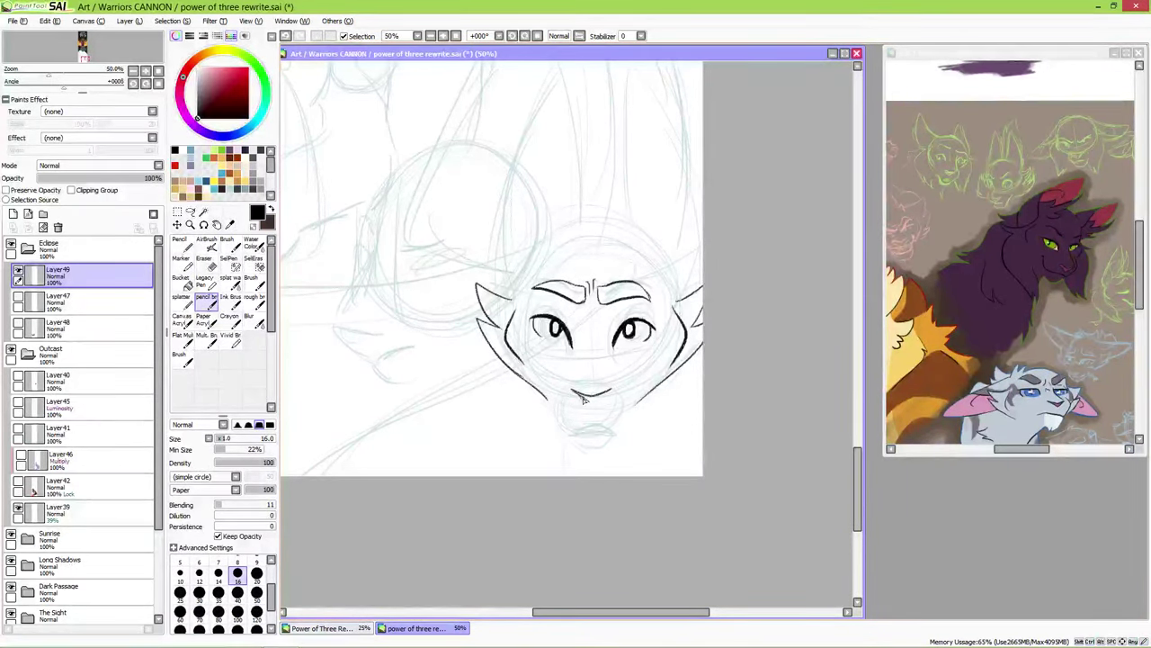
- Ink the front-facing cat's nose, bridge fur mark, mouth and tufted chin, and add iris lines to its eyes
{"action": "left_click_drag", "start_coordinate": [572, 390], "coordinate": [591, 405]}
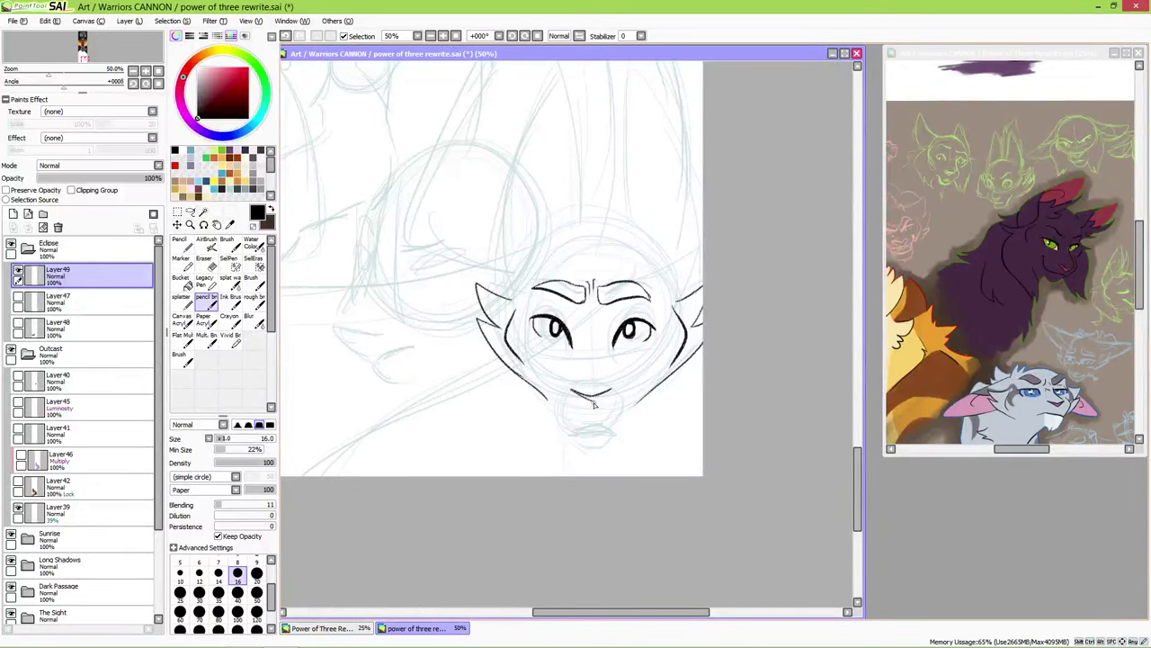
{"action": "left_click_drag", "start_coordinate": [588, 343], "coordinate": [597, 355]}
{"action": "mouse_move", "coordinate": [554, 390]}
{"action": "left_mouse_down"}
{"action": "mouse_move", "coordinate": [595, 455]}
{"action": "mouse_move", "coordinate": [588, 449]}
{"action": "mouse_move", "coordinate": [637, 402]}
{"action": "left_mouse_up"}
{"action": "key", "text": "ctrl+z"}
{"action": "left_click_drag", "start_coordinate": [571, 420], "coordinate": [613, 430]}
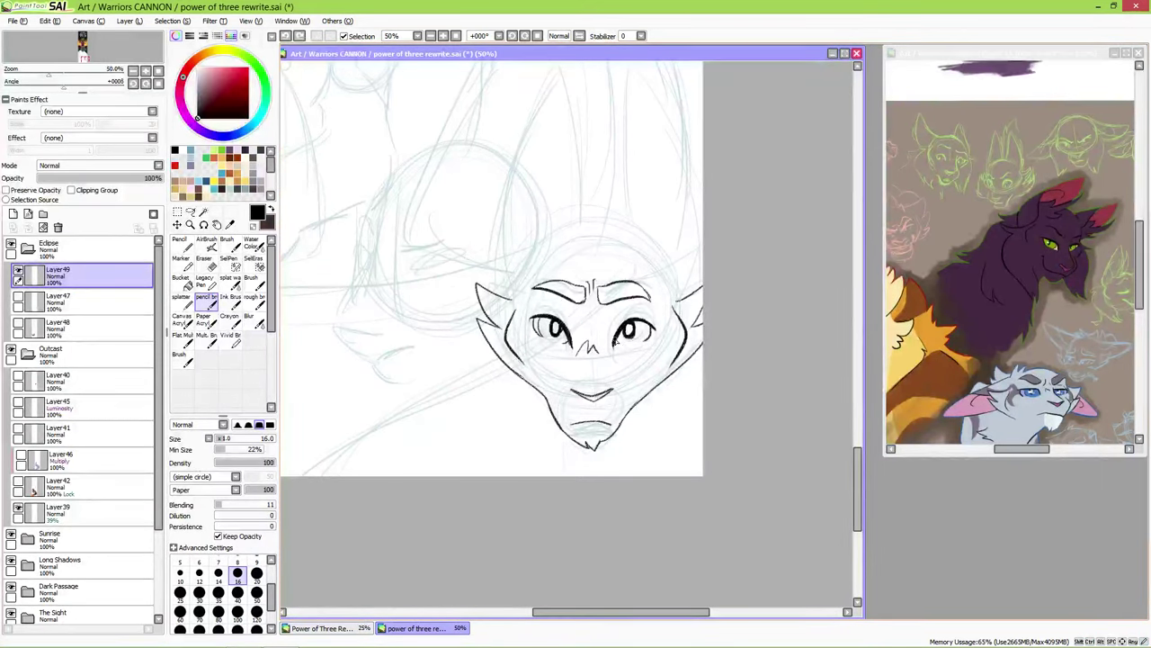
{"action": "left_click_drag", "start_coordinate": [644, 322], "coordinate": [649, 342]}
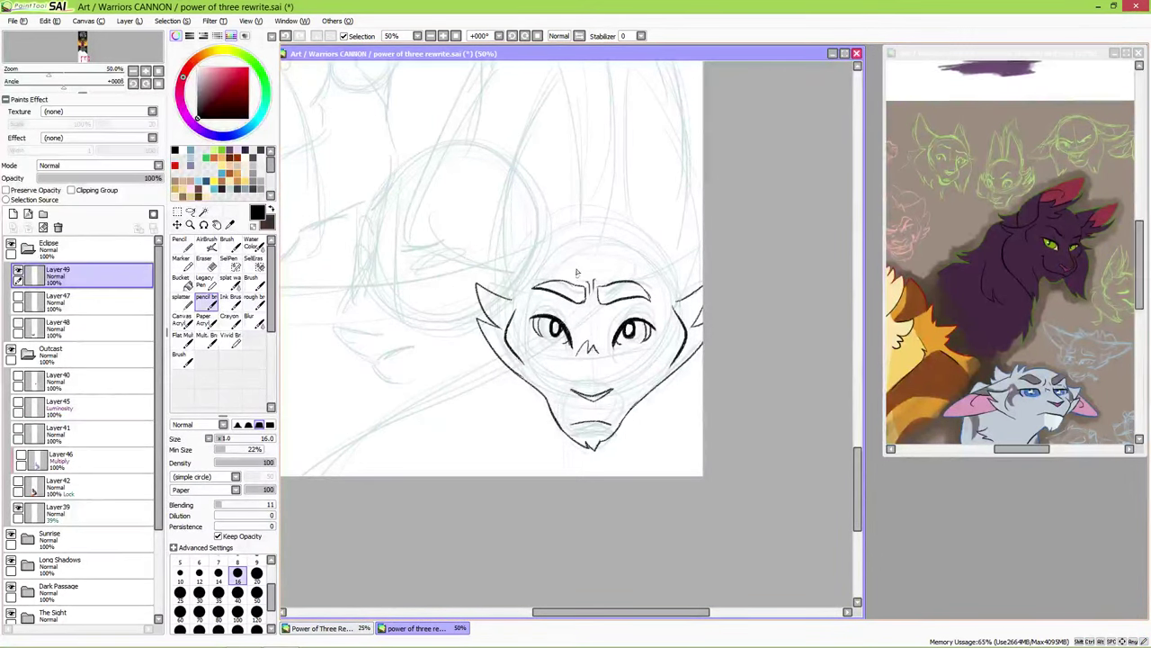
- Ink the front-facing cat's forehead tuft and the outlines of its two tall pointed ears, redrawing strokes that miss the sketch
{"action": "left_click_drag", "start_coordinate": [615, 225], "coordinate": [593, 207]}
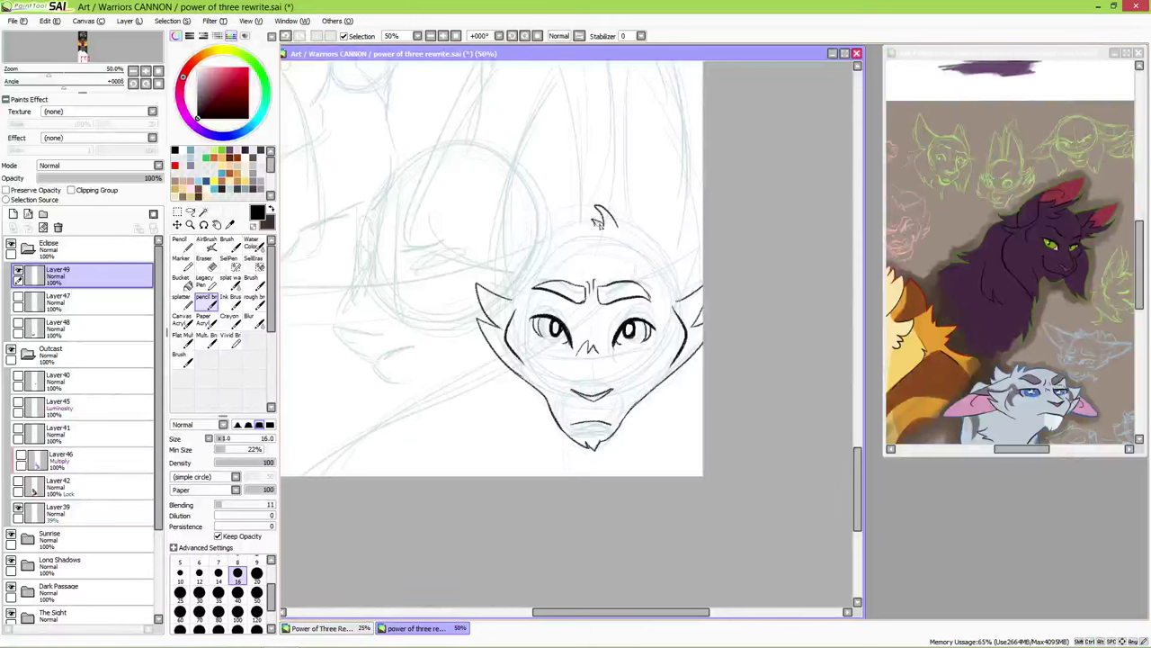
{"action": "left_click_drag", "start_coordinate": [632, 258], "coordinate": [568, 325]}
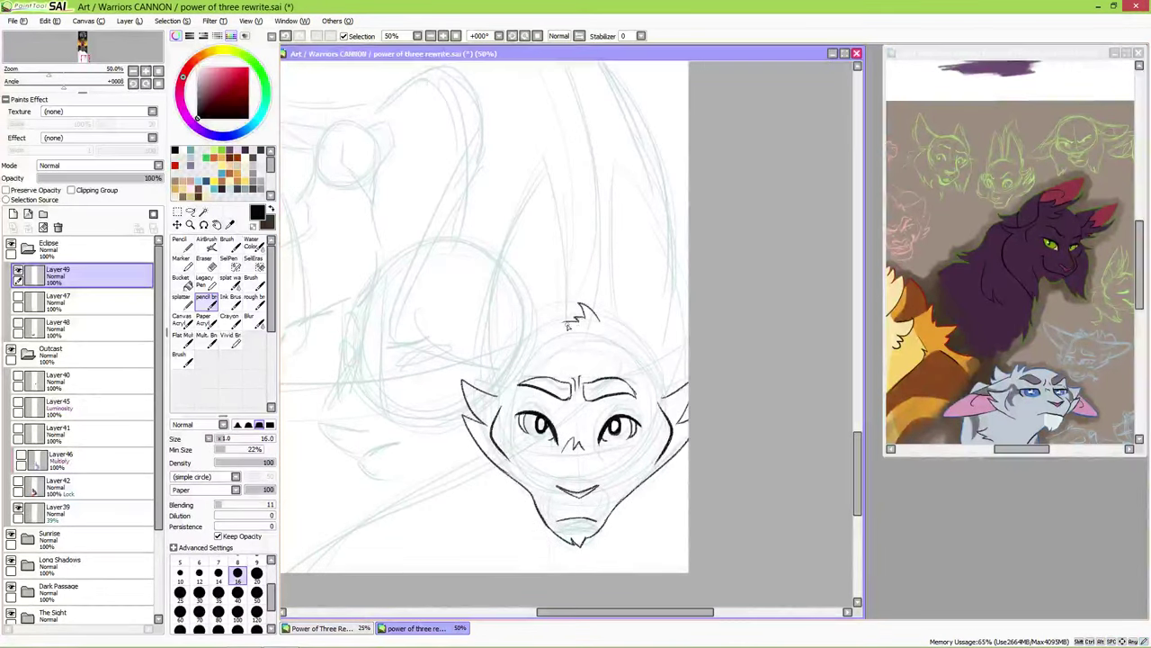
{"action": "left_click_drag", "start_coordinate": [486, 398], "coordinate": [537, 189]}
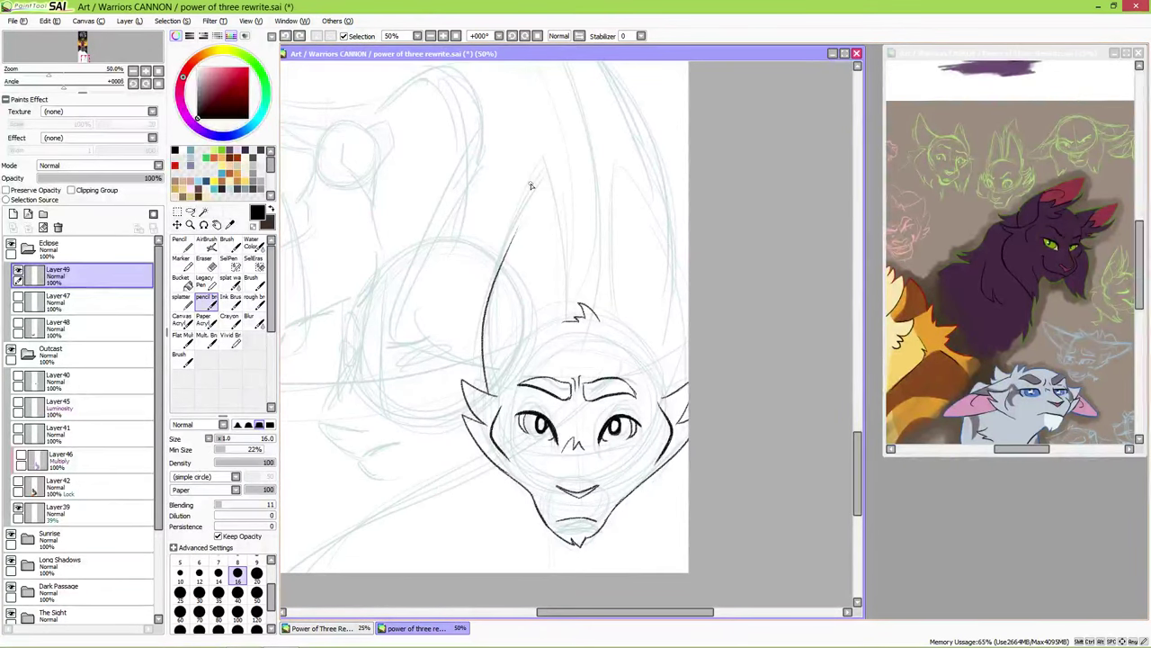
{"action": "mouse_move", "coordinate": [506, 259]}
{"action": "left_mouse_down"}
{"action": "mouse_move", "coordinate": [535, 192]}
{"action": "mouse_move", "coordinate": [553, 220]}
{"action": "mouse_move", "coordinate": [565, 283]}
{"action": "left_mouse_up"}
{"action": "key", "text": "ctrl+z"}
{"action": "key", "text": "ctrl+z"}
{"action": "left_click_drag", "start_coordinate": [538, 180], "coordinate": [567, 315]}
{"action": "mouse_move", "coordinate": [608, 196]}
{"action": "left_mouse_down"}
{"action": "mouse_move", "coordinate": [613, 174]}
{"action": "mouse_move", "coordinate": [674, 256]}
{"action": "left_mouse_up"}
{"action": "key", "text": "ctrl+z"}
{"action": "left_click_drag", "start_coordinate": [612, 174], "coordinate": [656, 292]}
{"action": "key", "text": "ctrl+z"}
{"action": "left_click_drag", "start_coordinate": [617, 176], "coordinate": [680, 389]}
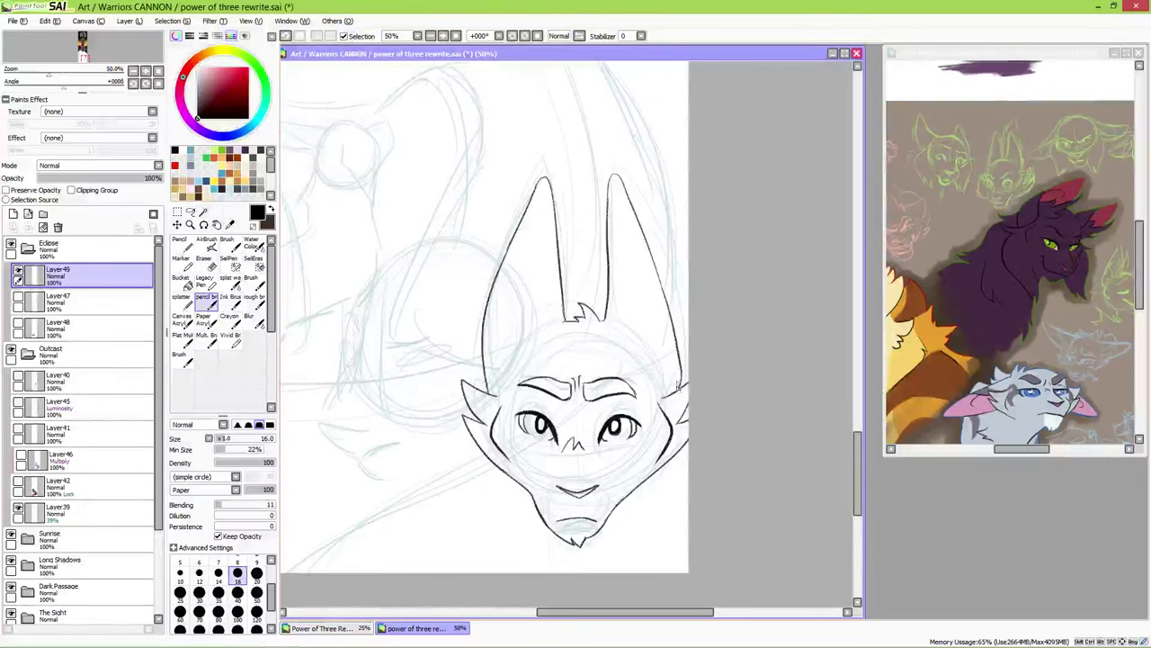
- Ink the inner ear folds and the fur tufts at the base of both ears on the front-facing cat
{"action": "left_click_drag", "start_coordinate": [555, 232], "coordinate": [530, 340]}
{"action": "key", "text": "ctrl+z"}
{"action": "left_click_drag", "start_coordinate": [606, 231], "coordinate": [641, 345]}
{"action": "left_click_drag", "start_coordinate": [612, 254], "coordinate": [639, 271]}
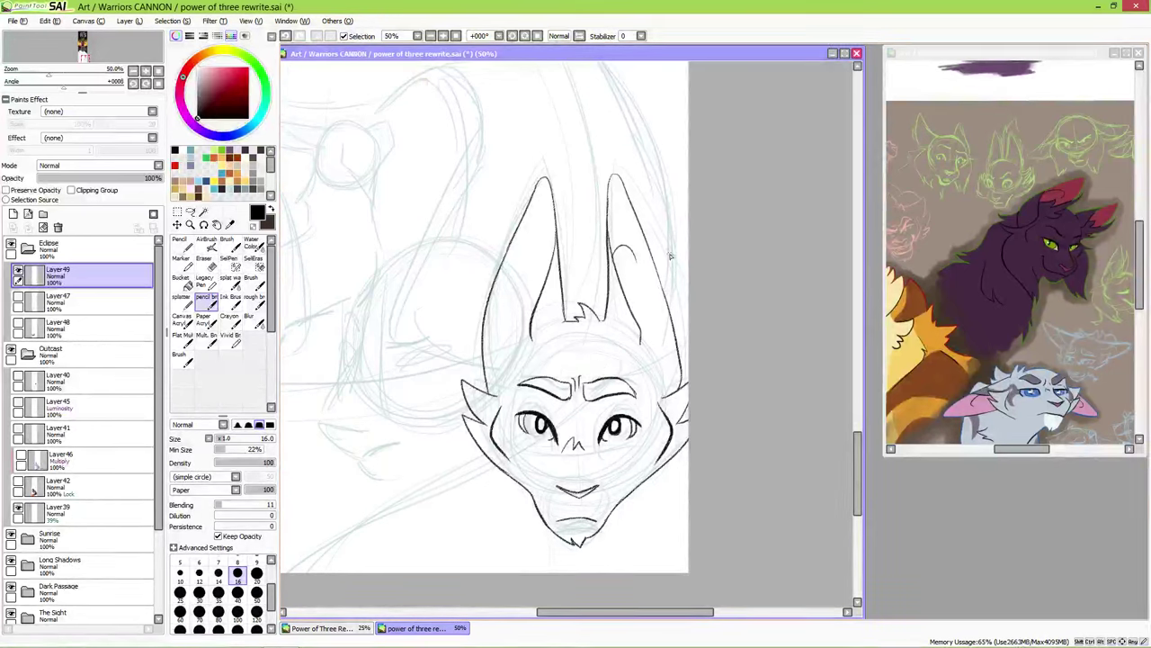
{"action": "left_click_drag", "start_coordinate": [534, 250], "coordinate": [550, 267]}
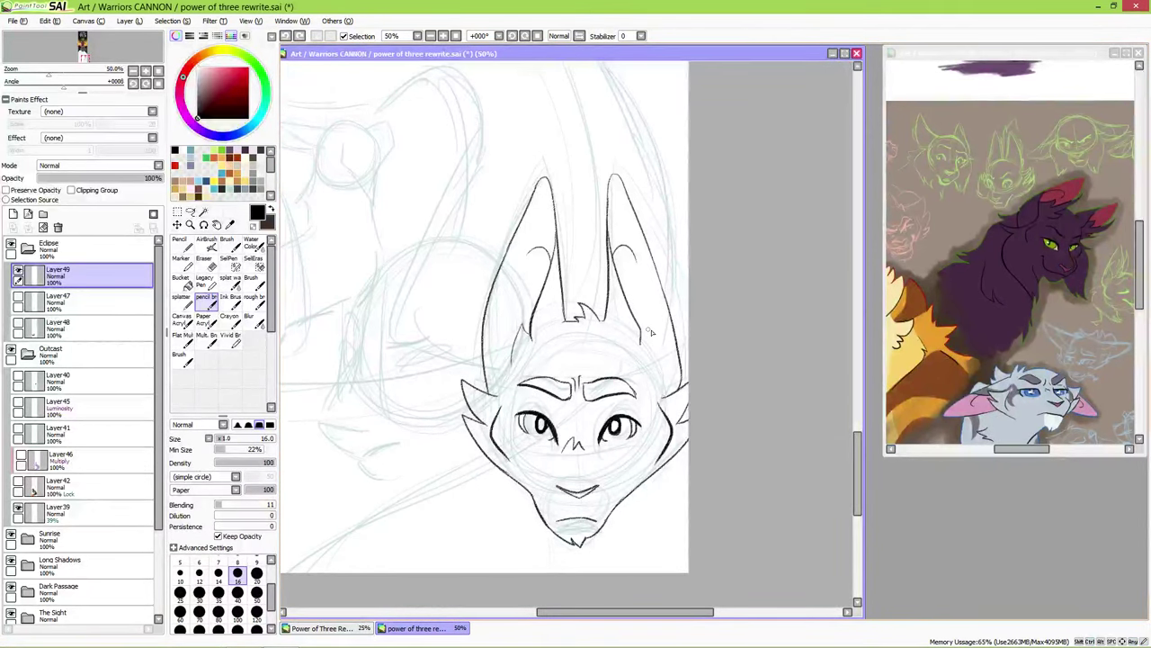
{"action": "left_click_drag", "start_coordinate": [646, 340], "coordinate": [585, 302]}
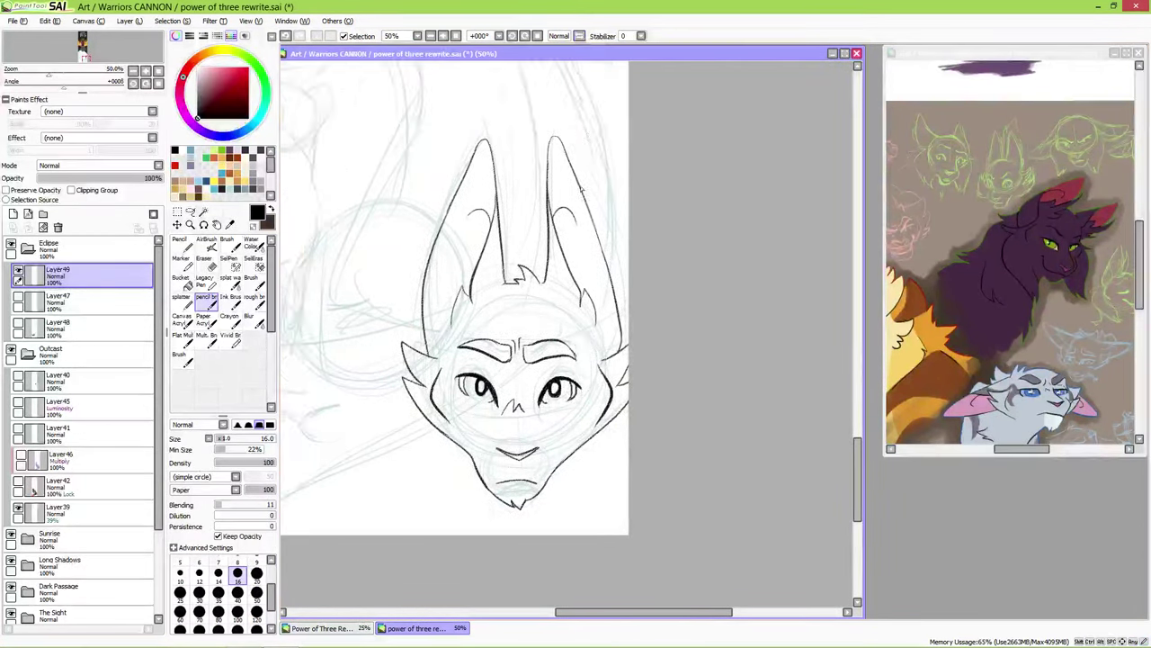
- Ink the front-facing cat's neck lines down to the canvas edge, ending one side in a jagged fur tuft
{"action": "mouse_move", "coordinate": [451, 441]}
{"action": "left_mouse_down"}
{"action": "mouse_move", "coordinate": [477, 398]}
{"action": "mouse_move", "coordinate": [483, 491]}
{"action": "left_mouse_up"}
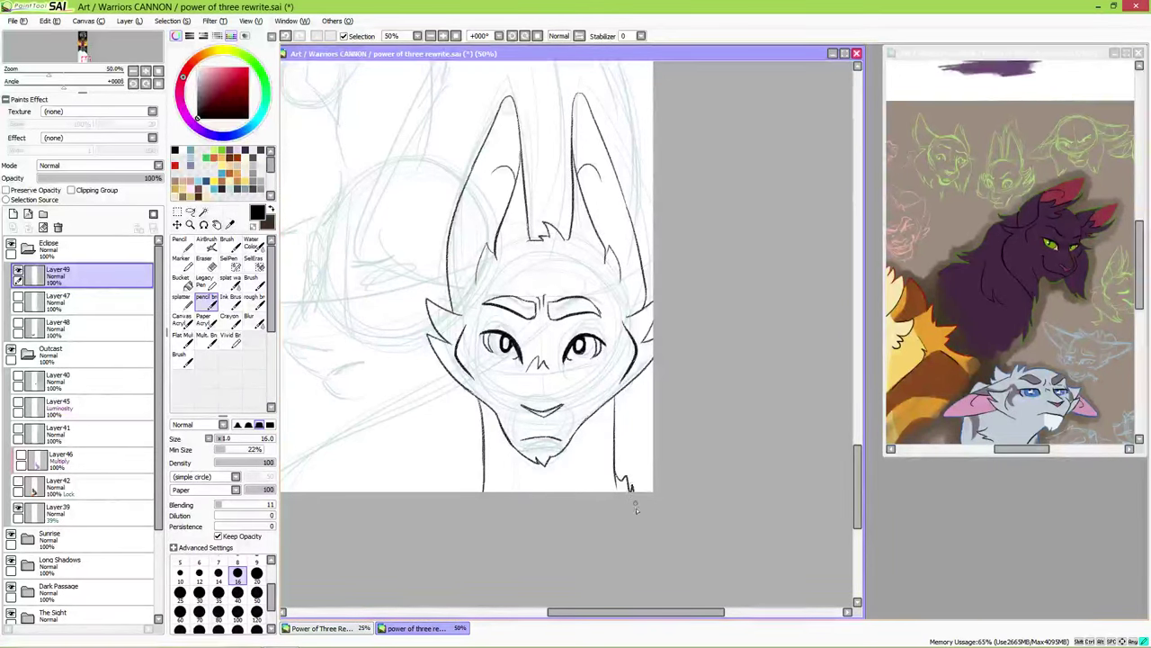
{"action": "mouse_move", "coordinate": [623, 460]}
{"action": "left_mouse_down"}
{"action": "mouse_move", "coordinate": [632, 491]}
{"action": "mouse_move", "coordinate": [604, 528]}
{"action": "mouse_move", "coordinate": [639, 576]}
{"action": "left_mouse_up"}
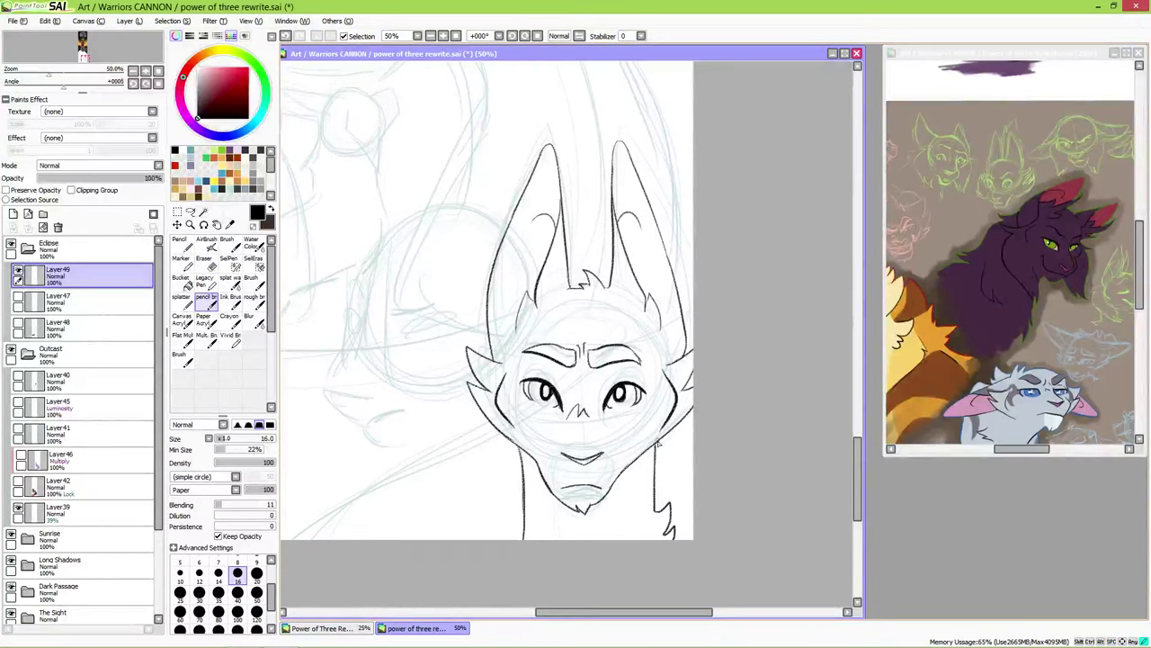
{"action": "mouse_move", "coordinate": [645, 508]}
{"action": "left_mouse_down"}
{"action": "mouse_move", "coordinate": [659, 521]}
{"action": "mouse_move", "coordinate": [654, 465]}
{"action": "left_mouse_up"}
{"action": "left_click_drag", "start_coordinate": [601, 377], "coordinate": [597, 371]}
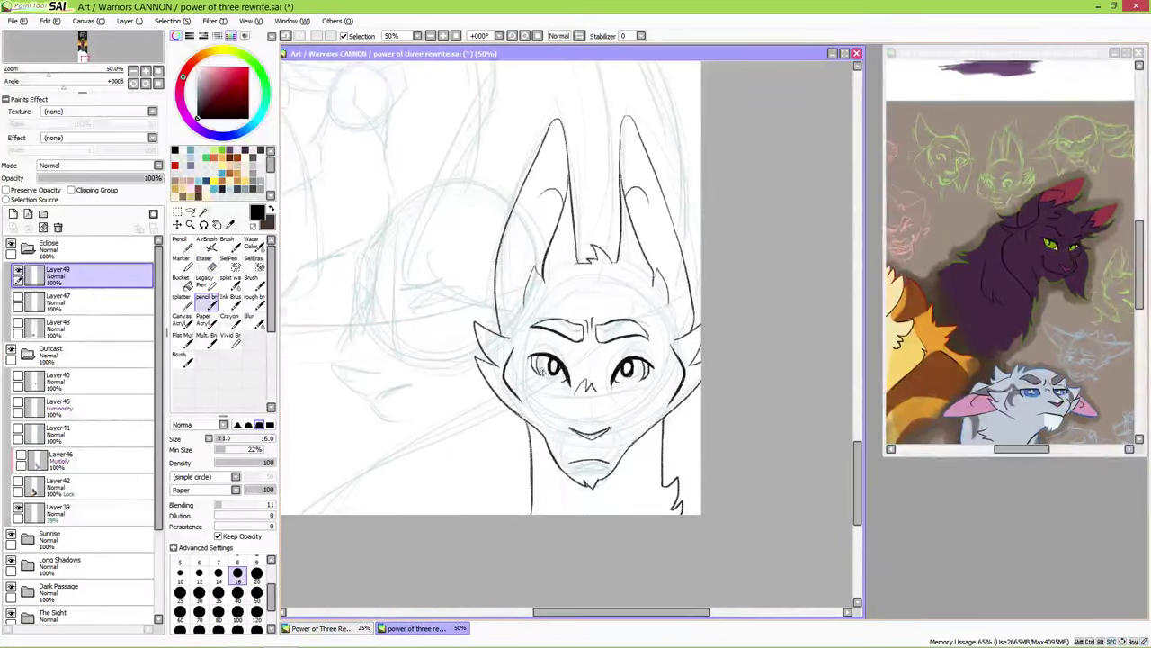
- Bring the orange cat's reference into view, select the front-facing cat's brows and reshape them farther apart with Free Deform
{"action": "mouse_move", "coordinate": [621, 464]}
{"action": "left_mouse_down"}
{"action": "mouse_move", "coordinate": [628, 481]}
{"action": "mouse_move", "coordinate": [691, 475]}
{"action": "left_mouse_up"}
{"action": "left_click_drag", "start_coordinate": [450, 207], "coordinate": [427, 175]}
{"action": "left_click_drag", "start_coordinate": [336, 136], "coordinate": [393, 154]}
{"action": "left_click_drag", "start_coordinate": [945, 283], "coordinate": [1081, 269]}
{"action": "left_click", "coordinate": [534, 257]}
{"action": "left_click_drag", "start_coordinate": [727, 414], "coordinate": [610, 358]}
{"action": "left_click", "coordinate": [189, 211]}
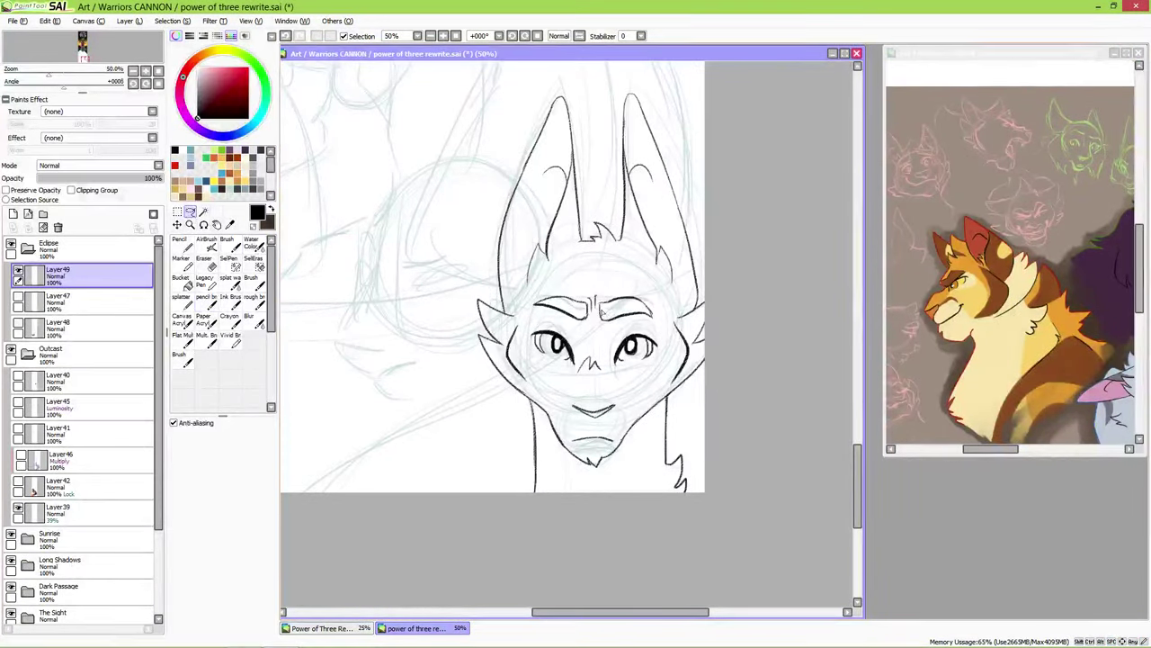
{"action": "mouse_move", "coordinate": [533, 302]}
{"action": "left_mouse_down"}
{"action": "mouse_move", "coordinate": [587, 304]}
{"action": "mouse_move", "coordinate": [569, 321]}
{"action": "mouse_move", "coordinate": [565, 312]}
{"action": "mouse_move", "coordinate": [597, 322]}
{"action": "mouse_move", "coordinate": [624, 291]}
{"action": "mouse_move", "coordinate": [619, 314]}
{"action": "mouse_move", "coordinate": [656, 320]}
{"action": "left_mouse_up"}
{"action": "key", "text": "ctrl+t"}
{"action": "key", "text": "Return"}
{"action": "key", "text": "ctrl+t"}
{"action": "key", "text": "Return"}
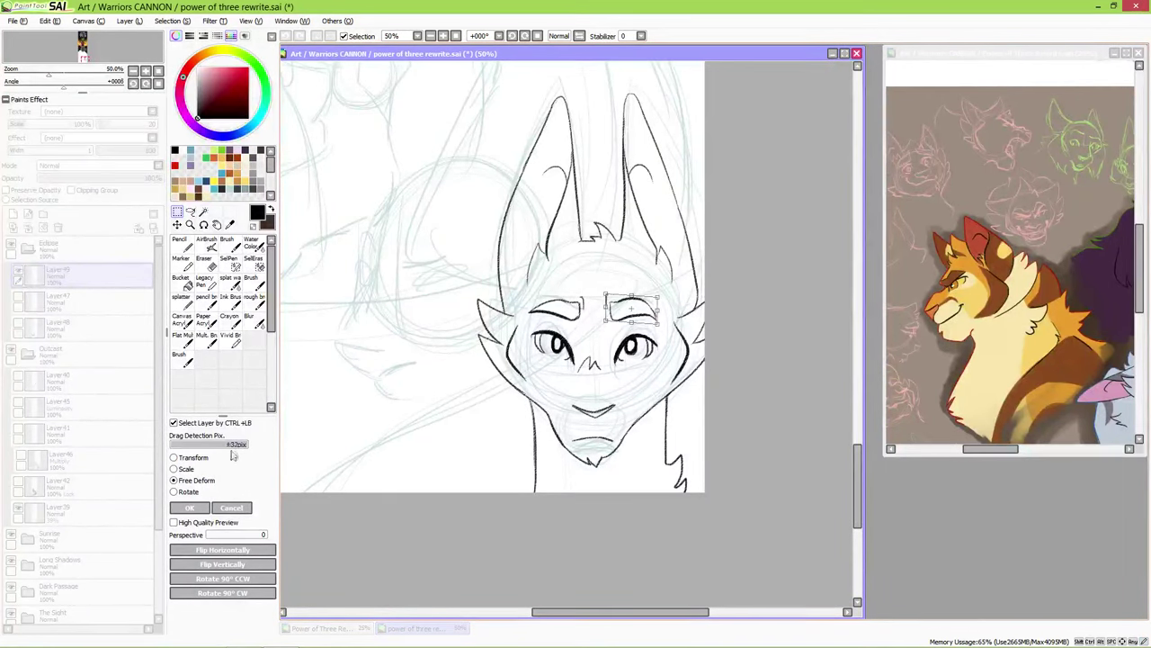
- Ink the nose bridge, nose and muzzle contour of the second cat's head beside the front-facing cat
{"action": "mouse_move", "coordinate": [586, 271]}
{"action": "left_mouse_down"}
{"action": "mouse_move", "coordinate": [586, 308]}
{"action": "mouse_move", "coordinate": [586, 256]}
{"action": "mouse_move", "coordinate": [607, 282]}
{"action": "mouse_move", "coordinate": [741, 289]}
{"action": "left_mouse_up"}
{"action": "left_click_drag", "start_coordinate": [505, 314], "coordinate": [472, 370]}
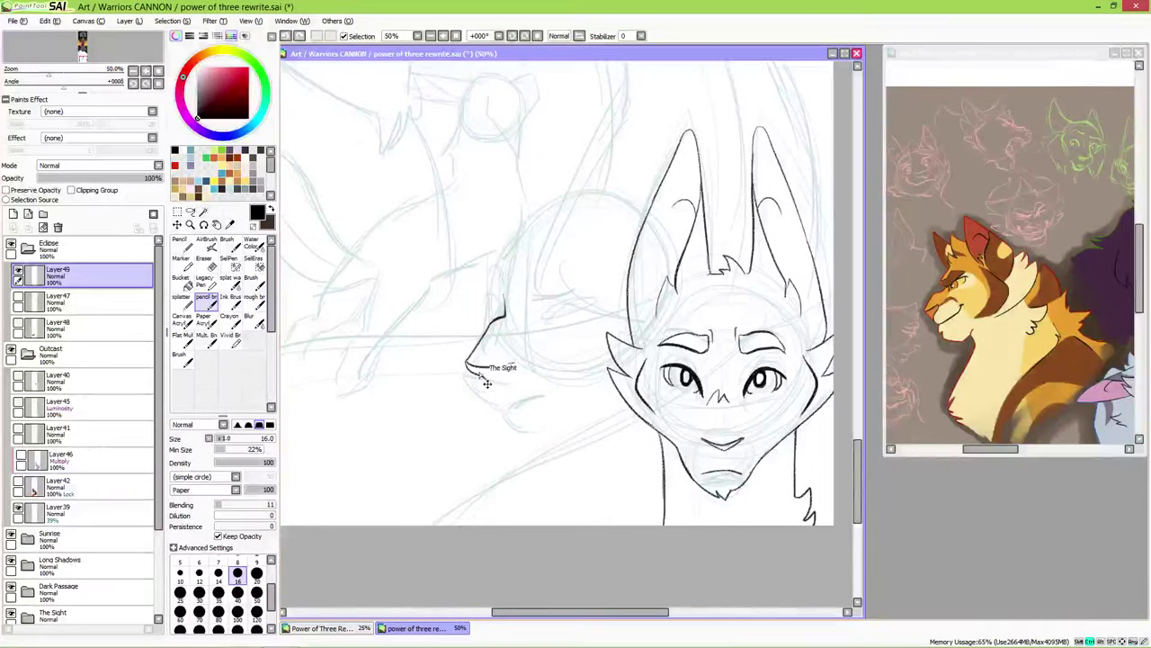
{"action": "mouse_move", "coordinate": [490, 384]}
{"action": "left_mouse_down"}
{"action": "mouse_move", "coordinate": [468, 371]}
{"action": "mouse_move", "coordinate": [516, 364]}
{"action": "mouse_move", "coordinate": [512, 382]}
{"action": "left_mouse_up"}
{"action": "mouse_move", "coordinate": [479, 340]}
{"action": "left_mouse_down"}
{"action": "mouse_move", "coordinate": [473, 391]}
{"action": "mouse_move", "coordinate": [456, 368]}
{"action": "mouse_move", "coordinate": [487, 407]}
{"action": "left_mouse_up"}
- Ink the second cat's narrowed eyes and heavy brows, and show the purple cat's layers again
{"action": "mouse_move", "coordinate": [495, 299]}
{"action": "left_mouse_down"}
{"action": "mouse_move", "coordinate": [483, 298]}
{"action": "mouse_move", "coordinate": [592, 303]}
{"action": "left_mouse_up"}
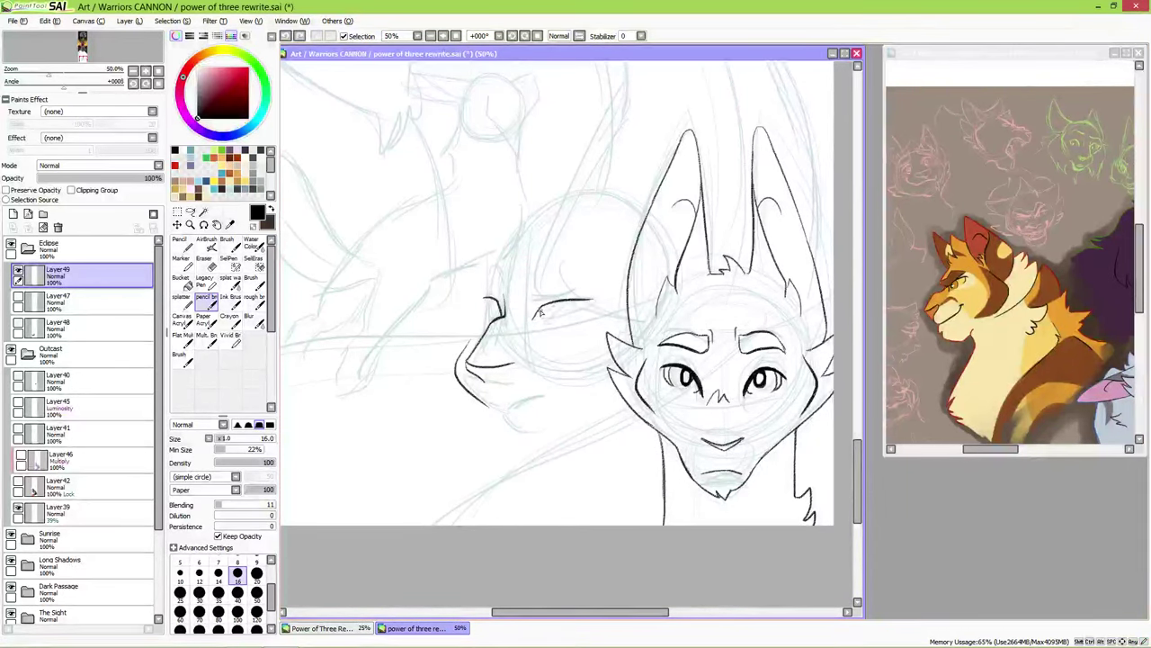
{"action": "left_click_drag", "start_coordinate": [541, 313], "coordinate": [559, 320]}
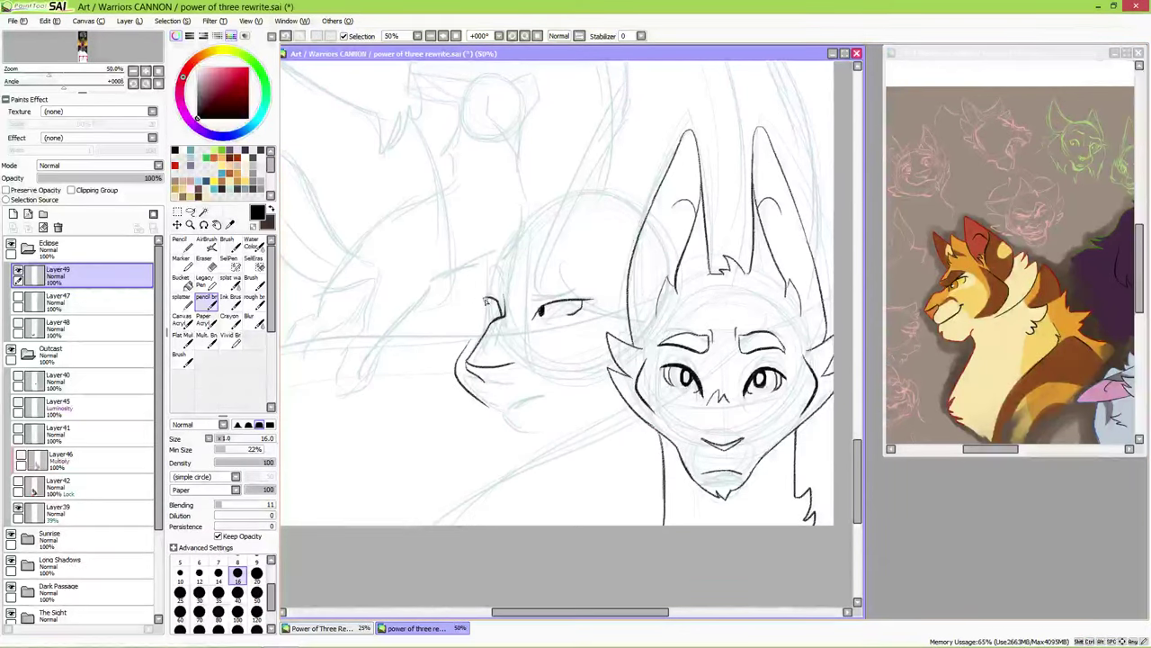
{"action": "left_click_drag", "start_coordinate": [486, 296], "coordinate": [488, 307]}
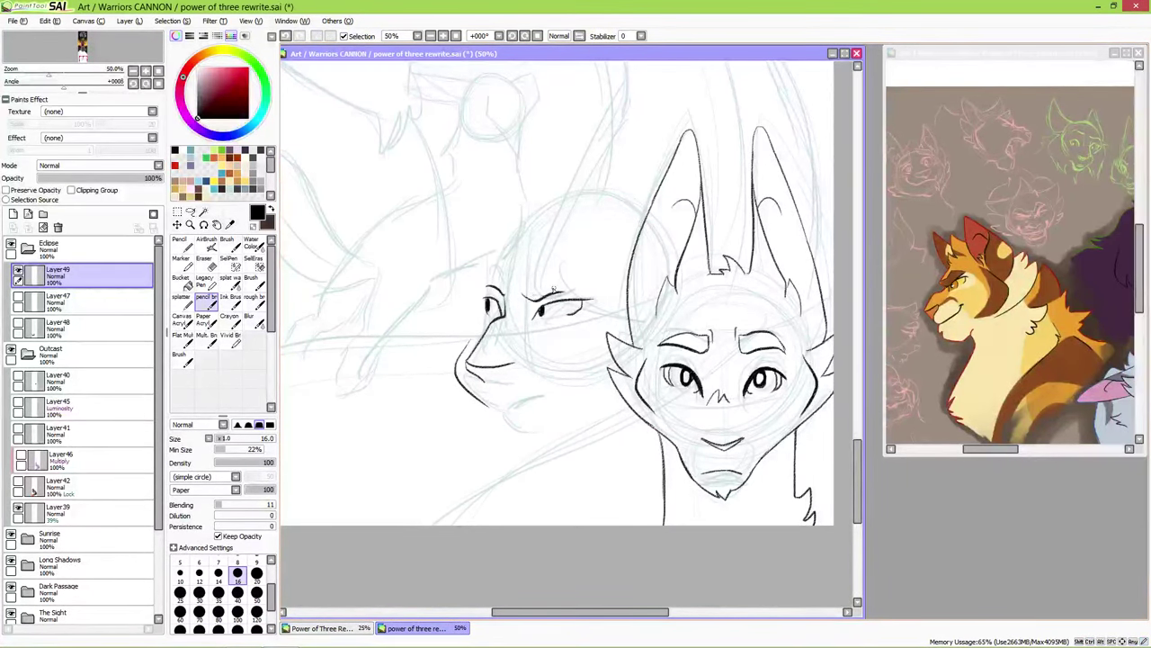
{"action": "mouse_move", "coordinate": [522, 296]}
{"action": "left_mouse_down"}
{"action": "mouse_move", "coordinate": [569, 279]}
{"action": "mouse_move", "coordinate": [592, 300]}
{"action": "left_mouse_up"}
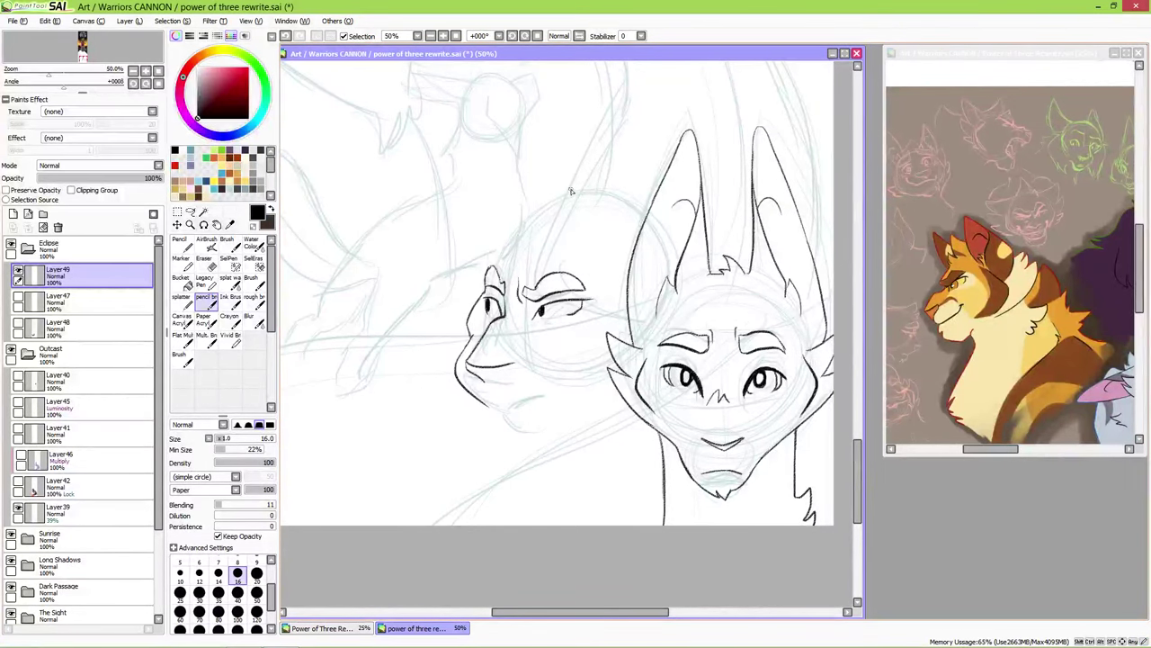
{"action": "left_click", "coordinate": [18, 300]}
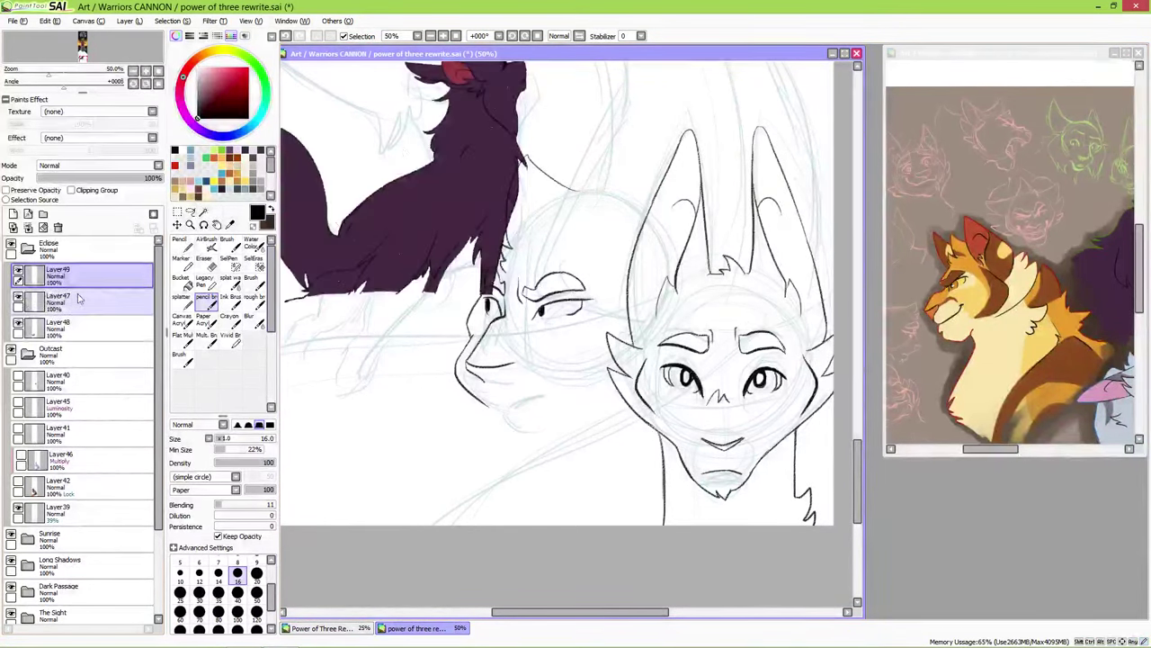
- Hide the purple cat's layers and ink the fur tuft beneath the second cat's near ear and the crown line
{"action": "left_click", "coordinate": [18, 326]}
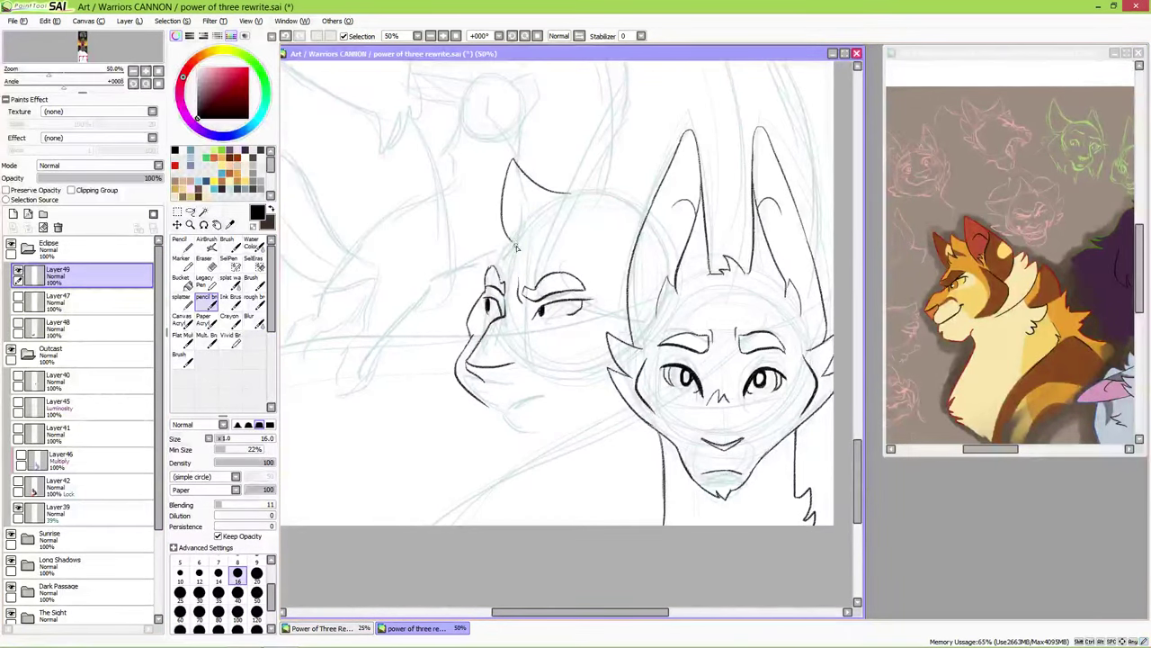
{"action": "left_click", "coordinate": [18, 300]}
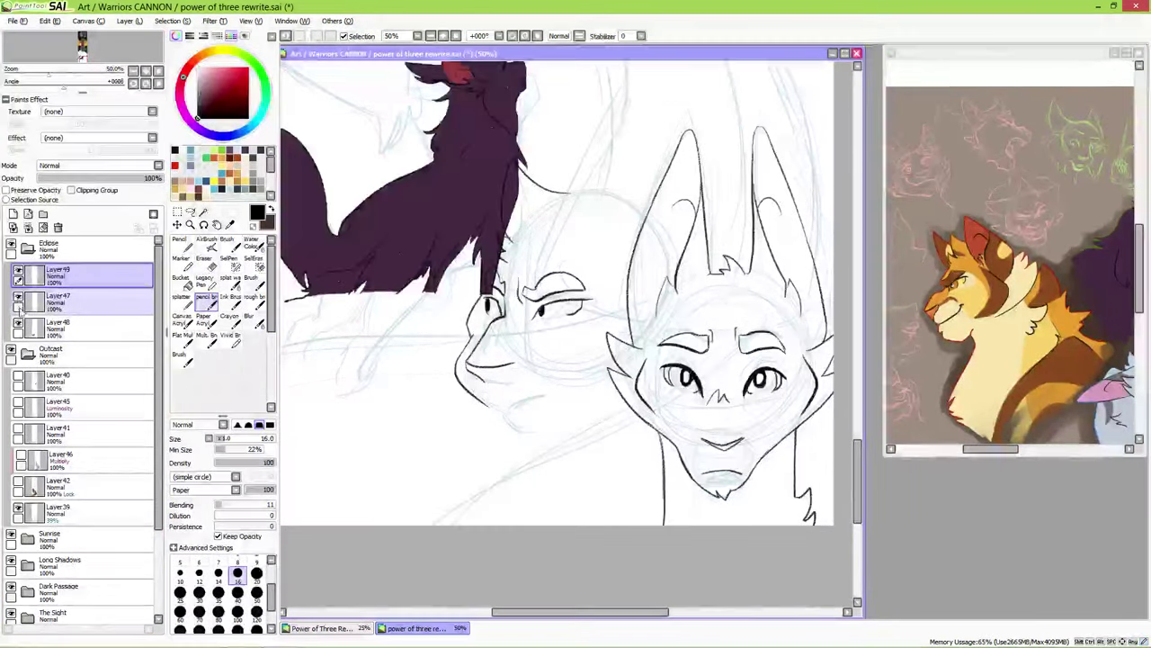
{"action": "left_click", "coordinate": [18, 299]}
{"action": "left_click_drag", "start_coordinate": [582, 200], "coordinate": [519, 219]}
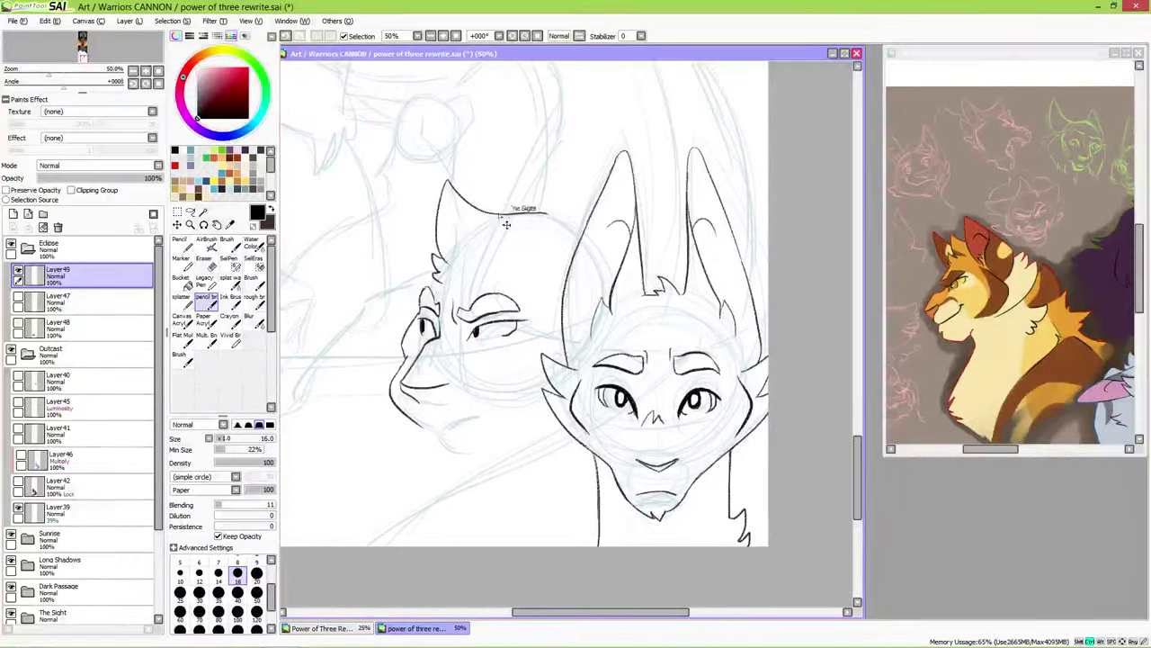
{"action": "left_click_drag", "start_coordinate": [461, 268], "coordinate": [509, 242]}
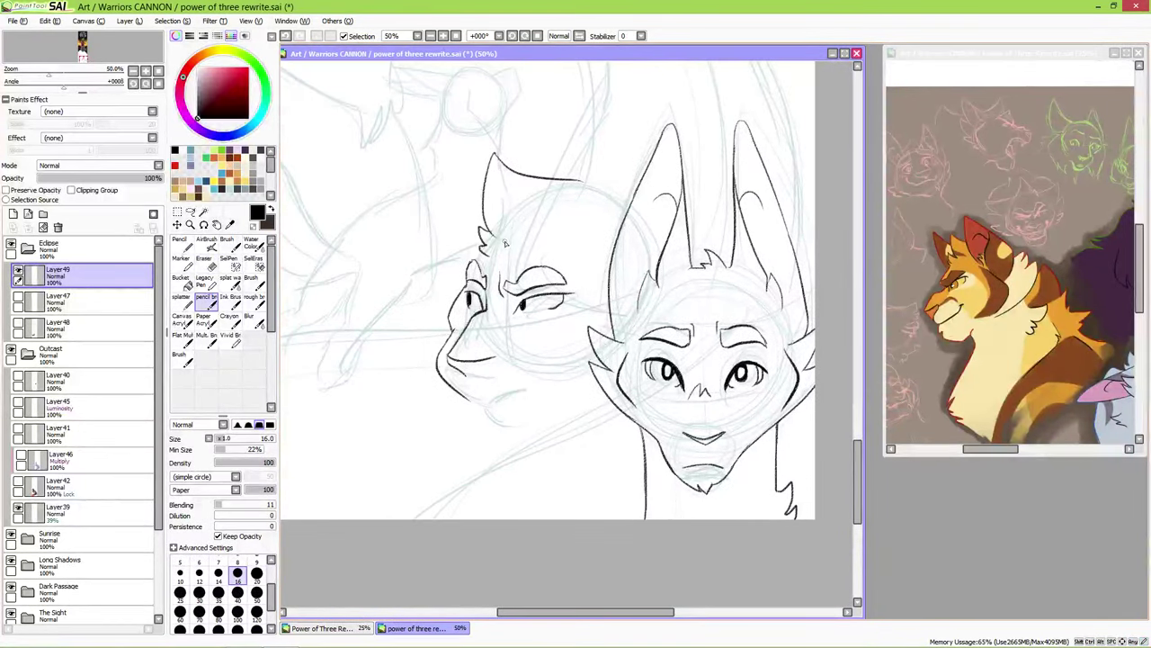
- Ink the second cat's nose underside and mouth line, and fill in its pupil and iris
{"action": "mouse_move", "coordinate": [466, 374]}
{"action": "left_mouse_down"}
{"action": "mouse_move", "coordinate": [437, 336]}
{"action": "mouse_move", "coordinate": [469, 320]}
{"action": "left_mouse_up"}
{"action": "left_click_drag", "start_coordinate": [445, 362], "coordinate": [486, 352]}
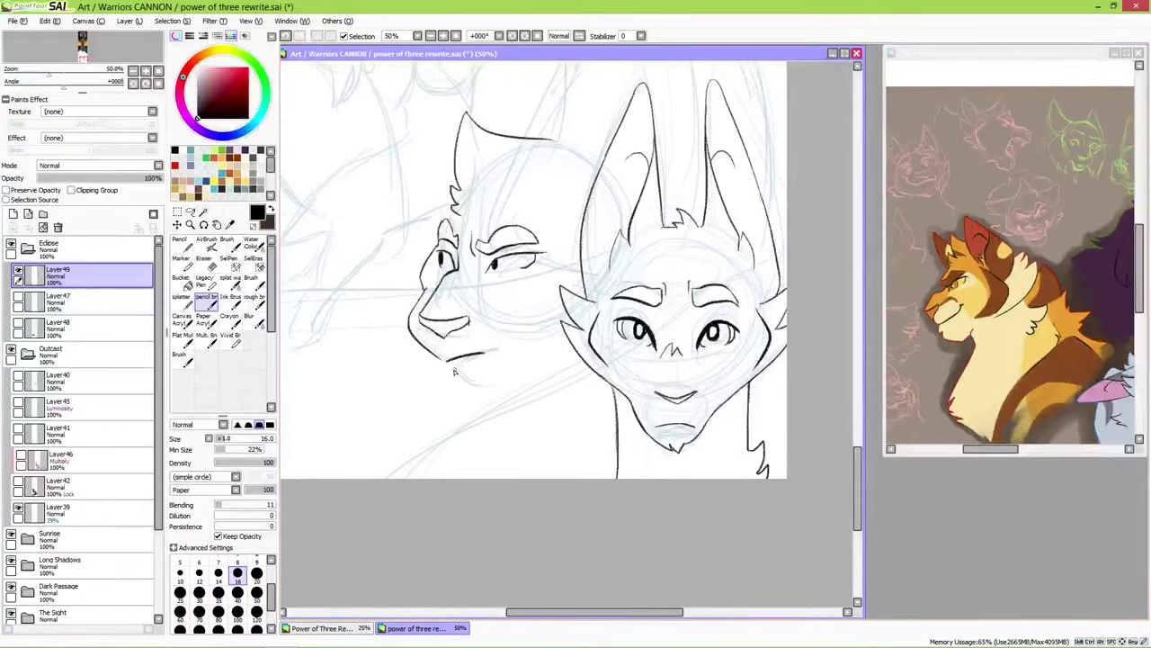
{"action": "left_click_drag", "start_coordinate": [493, 262], "coordinate": [515, 255]}
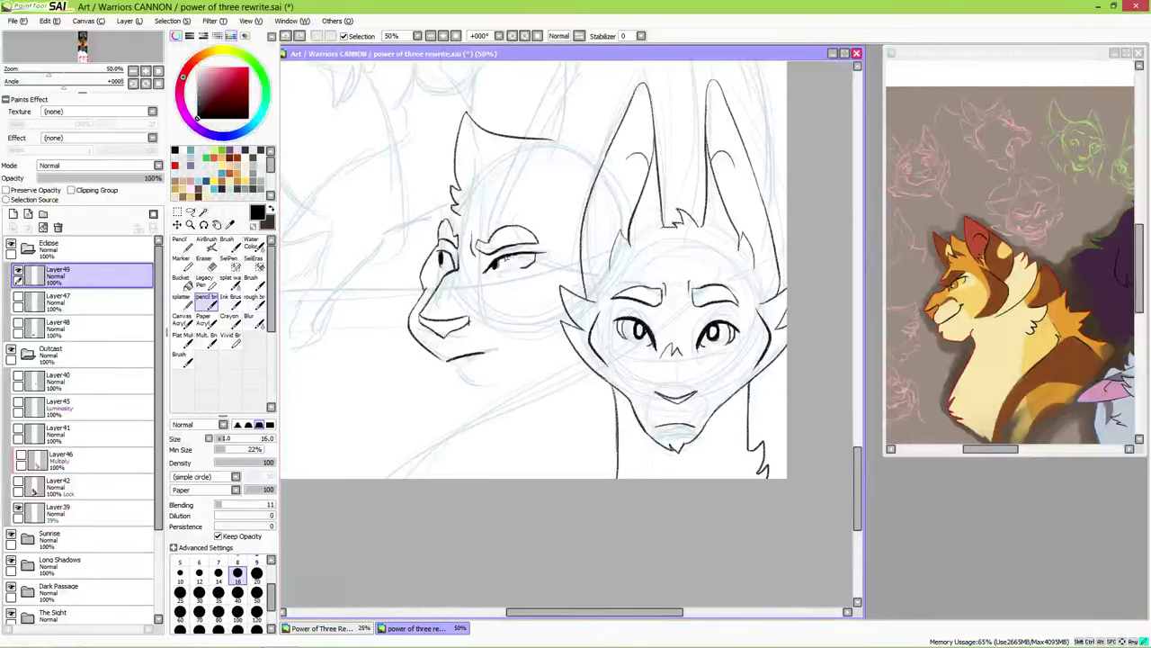
{"action": "left_click_drag", "start_coordinate": [494, 261], "coordinate": [519, 263]}
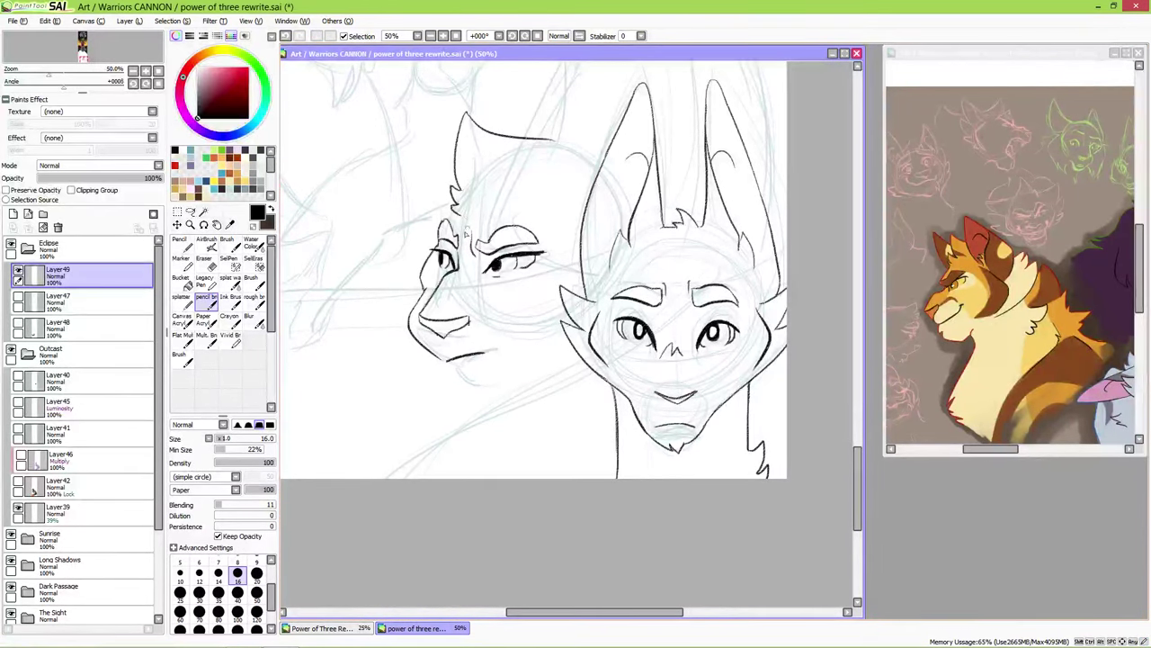
- Ink the second cat's remaining ear shapes and the head line running behind the front-facing cat's ears
{"action": "left_click_drag", "start_coordinate": [454, 215], "coordinate": [488, 313]}
{"action": "left_click_drag", "start_coordinate": [543, 231], "coordinate": [565, 193]}
{"action": "key", "text": "ctrl+z"}
{"action": "mouse_move", "coordinate": [544, 233]}
{"action": "left_mouse_down"}
{"action": "mouse_move", "coordinate": [646, 229]}
{"action": "mouse_move", "coordinate": [709, 244]}
{"action": "mouse_move", "coordinate": [706, 270]}
{"action": "left_mouse_up"}
{"action": "key", "text": "e"}
{"action": "key", "text": "n"}
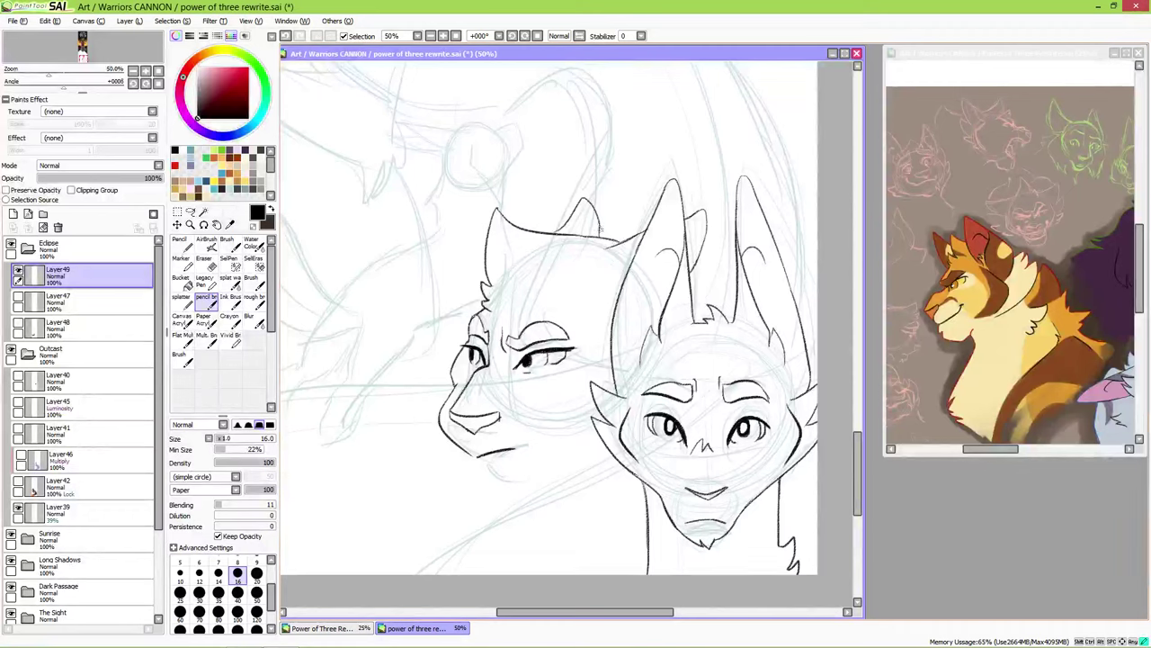
- Ink the second cat's chin and jaw, and its neck line down to a jagged fur tuft
{"action": "scroll", "coordinate": [548, 314], "scroll_direction": "down", "scroll_amount": 3}
{"action": "left_click_drag", "start_coordinate": [466, 323], "coordinate": [470, 356]}
{"action": "mouse_move", "coordinate": [475, 339]}
{"action": "left_mouse_down"}
{"action": "mouse_move", "coordinate": [482, 362]}
{"action": "mouse_move", "coordinate": [512, 368]}
{"action": "mouse_move", "coordinate": [552, 338]}
{"action": "left_mouse_up"}
{"action": "mouse_move", "coordinate": [543, 329]}
{"action": "left_mouse_down"}
{"action": "mouse_move", "coordinate": [565, 344]}
{"action": "mouse_move", "coordinate": [561, 365]}
{"action": "left_mouse_up"}
{"action": "scroll", "coordinate": [558, 360], "scroll_direction": "up", "scroll_amount": 1}
{"action": "left_click_drag", "start_coordinate": [545, 433], "coordinate": [527, 464]}
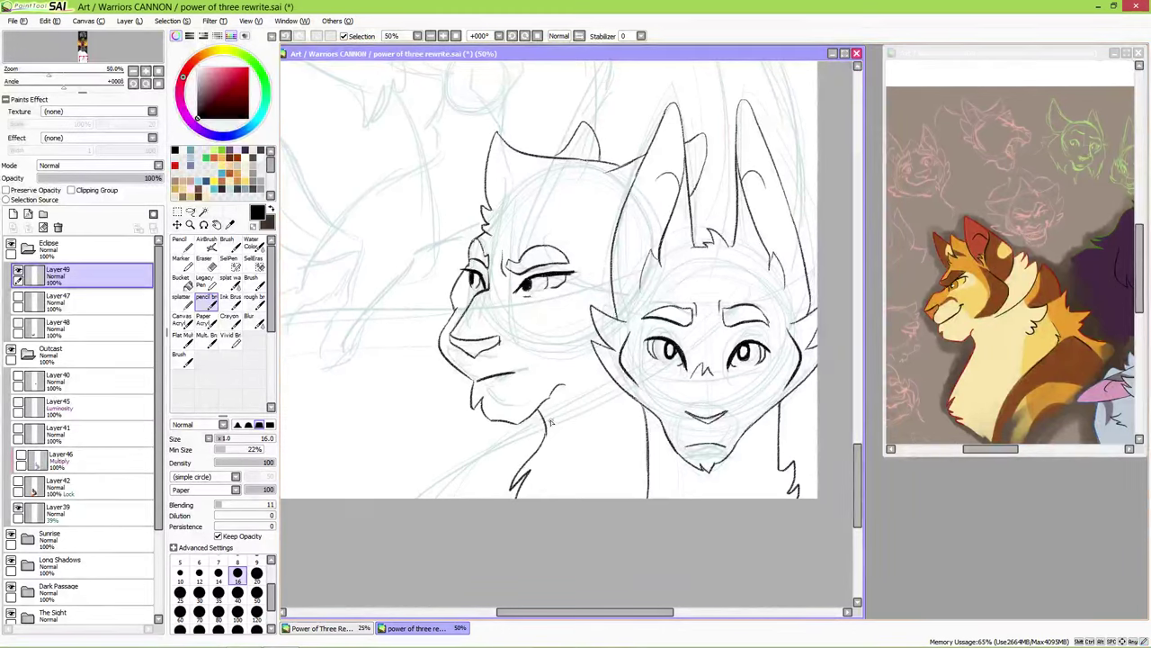
{"action": "mouse_move", "coordinate": [550, 423]}
{"action": "left_mouse_down"}
{"action": "mouse_move", "coordinate": [522, 395]}
{"action": "mouse_move", "coordinate": [516, 442]}
{"action": "left_mouse_up"}
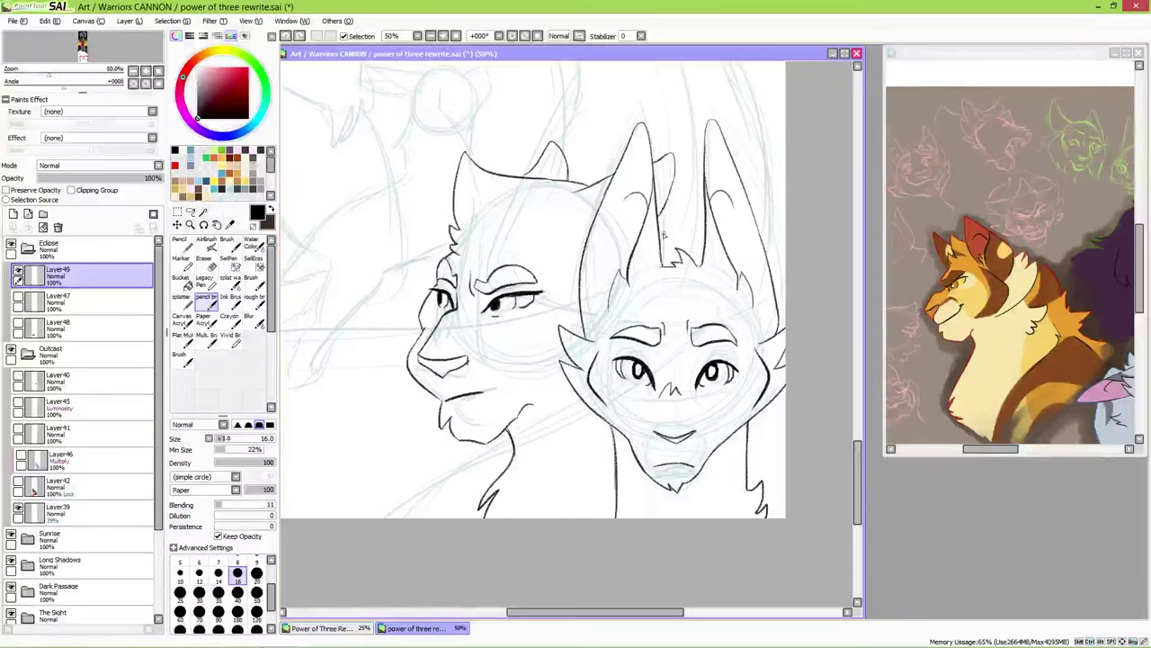
- Ink fur tufts at the second cat's brow edge, ear base and cheek, checking the drawing mirrored
{"action": "mouse_move", "coordinate": [438, 277]}
{"action": "left_mouse_down"}
{"action": "mouse_move", "coordinate": [508, 261]}
{"action": "mouse_move", "coordinate": [496, 279]}
{"action": "mouse_move", "coordinate": [495, 267]}
{"action": "mouse_move", "coordinate": [495, 293]}
{"action": "mouse_move", "coordinate": [468, 271]}
{"action": "left_mouse_up"}
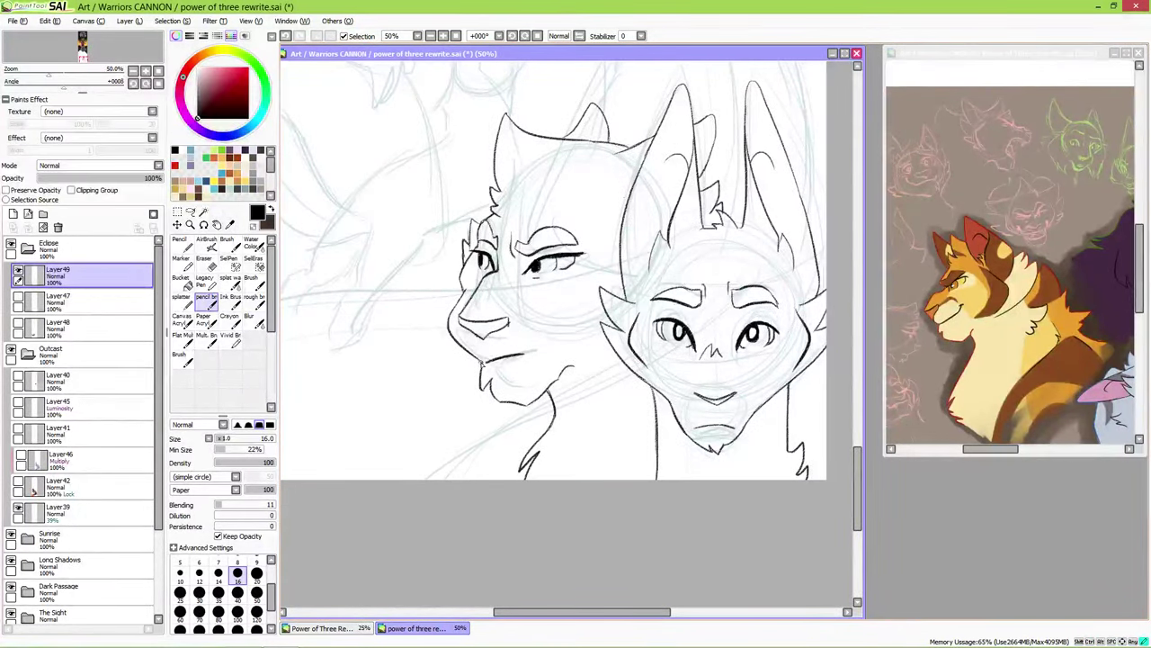
{"action": "key", "text": "h"}
{"action": "key", "text": "h"}
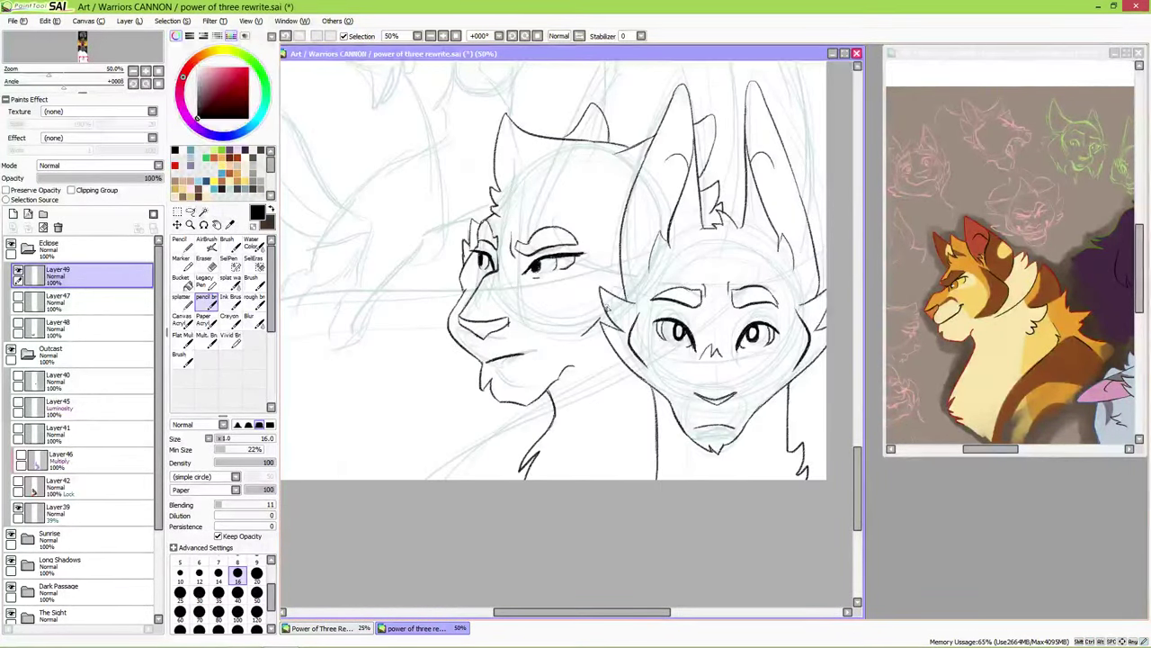
{"action": "left_click_drag", "start_coordinate": [617, 306], "coordinate": [701, 418]}
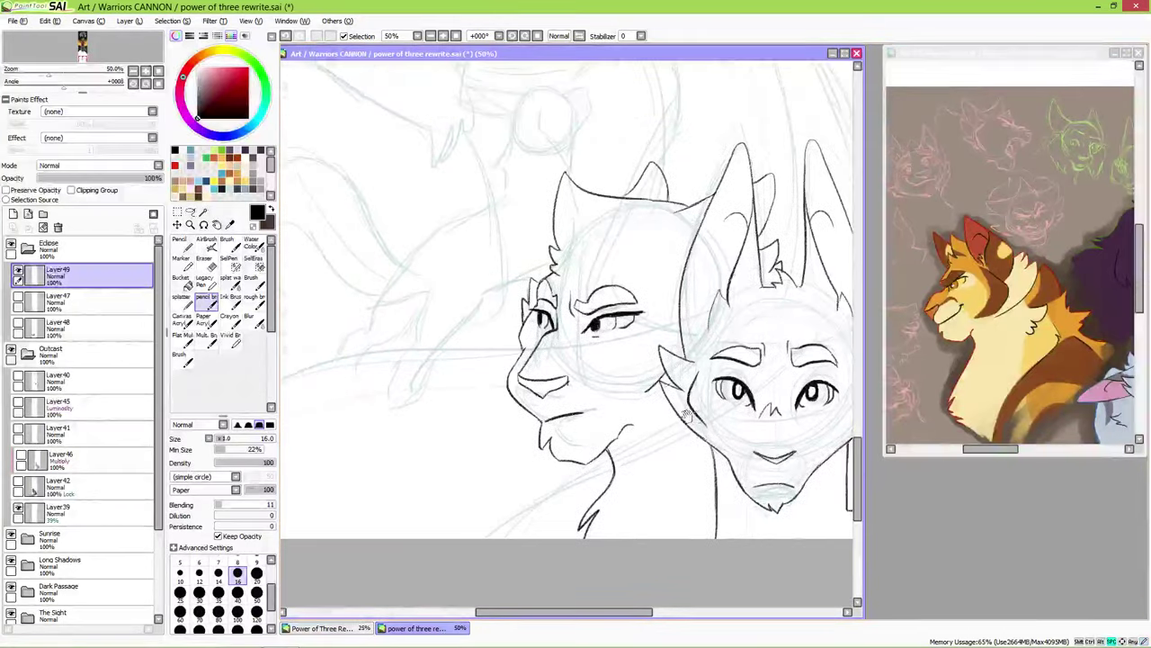
- Show the purple cat and the other poster sections to examine how the inked heads fit the composition
{"action": "scroll", "coordinate": [701, 419], "scroll_direction": "down", "scroll_amount": 5}
{"action": "scroll", "coordinate": [638, 509], "scroll_direction": "up", "scroll_amount": 5}
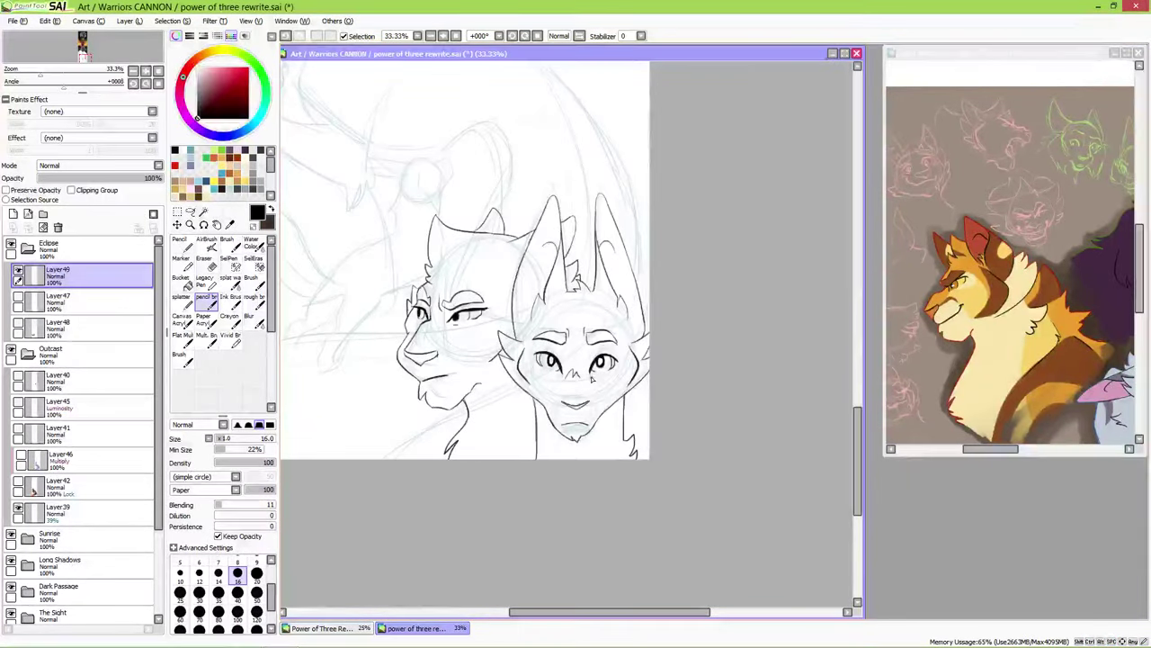
{"action": "left_click_drag", "start_coordinate": [556, 379], "coordinate": [586, 379]}
{"action": "left_click", "coordinate": [18, 326]}
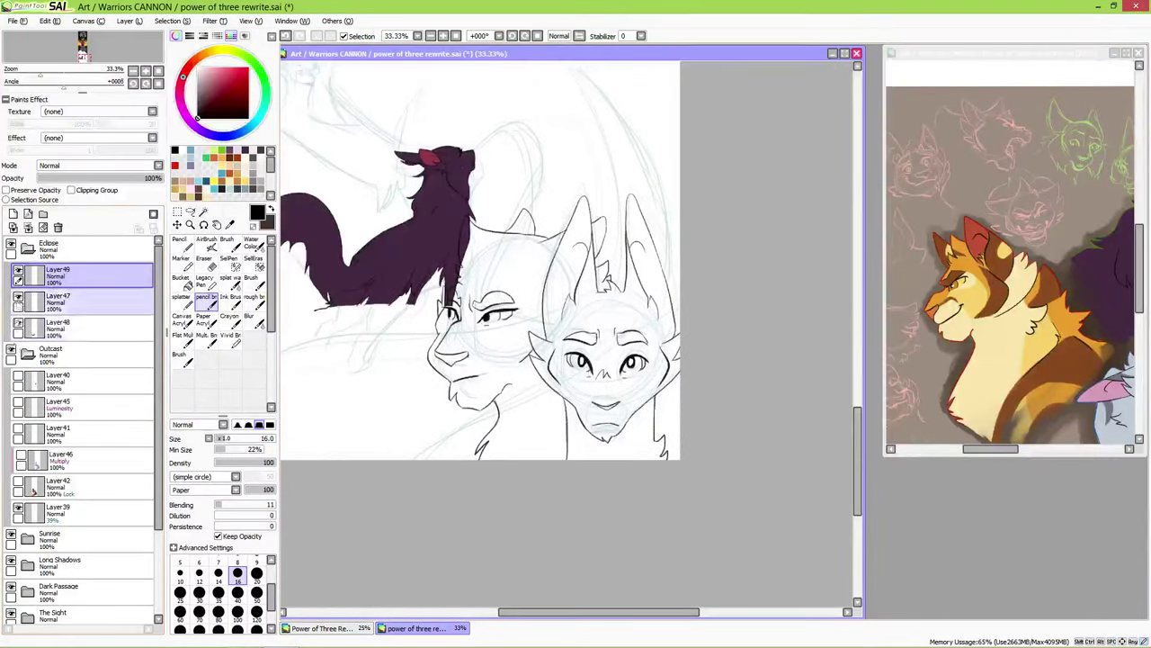
{"action": "left_click", "coordinate": [18, 488]}
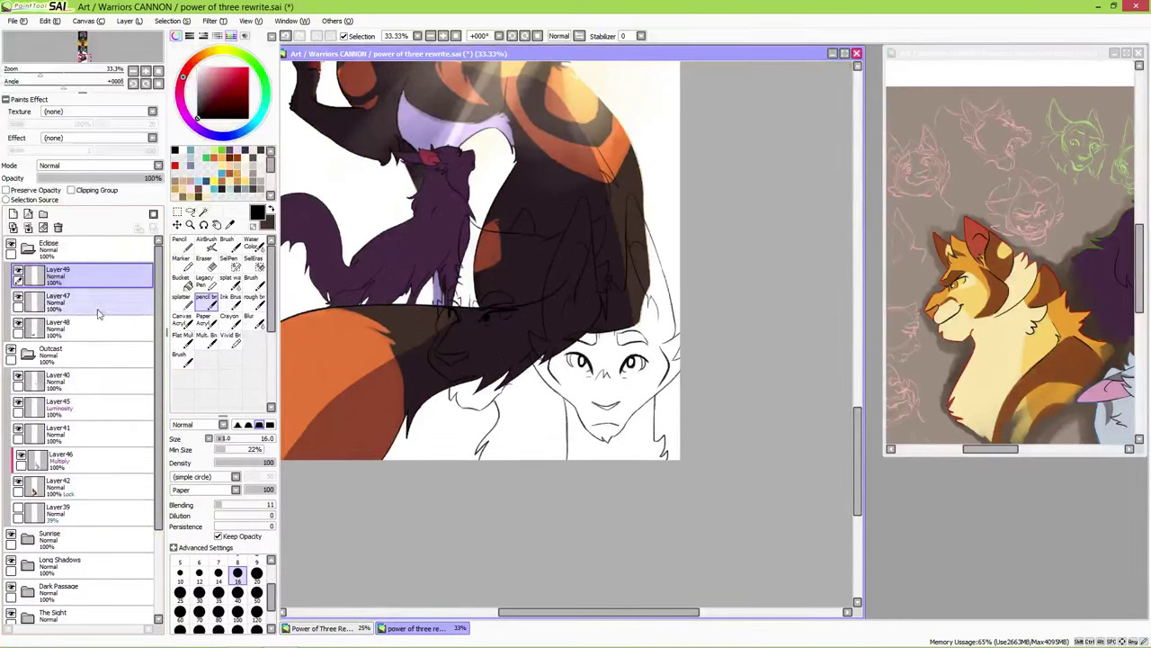
{"action": "left_click", "coordinate": [11, 352]}
{"action": "left_click", "coordinate": [11, 487]}
{"action": "left_click_drag", "start_coordinate": [512, 272], "coordinate": [585, 403]}
{"action": "scroll", "coordinate": [587, 503], "scroll_direction": "down", "scroll_amount": 4}
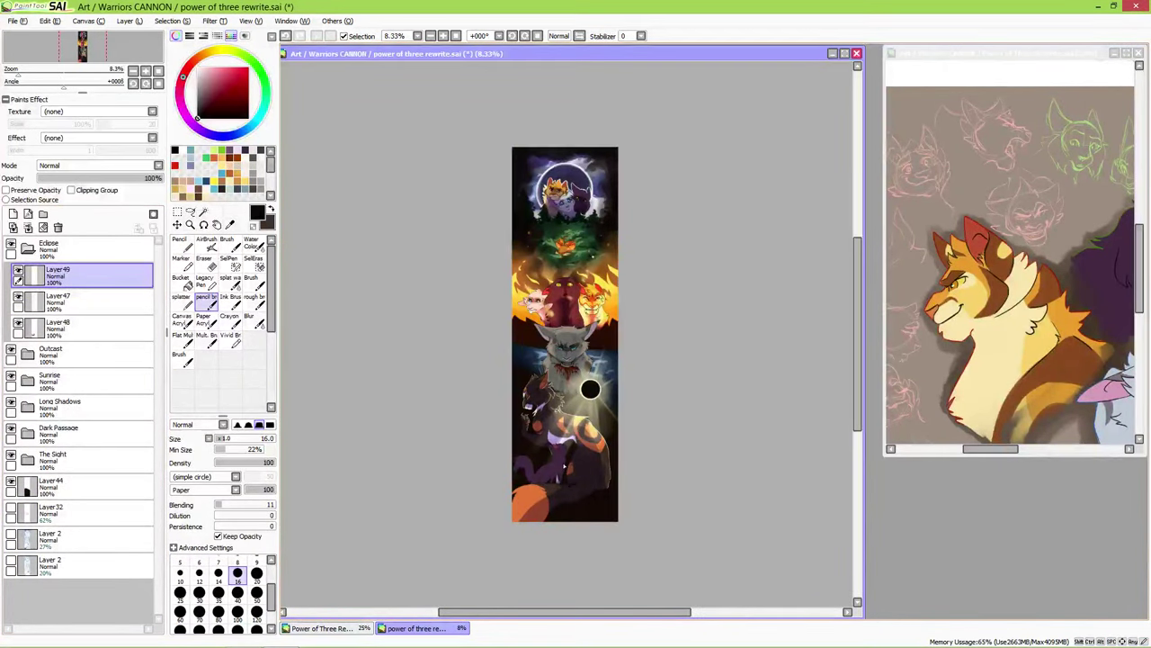
{"action": "scroll", "coordinate": [565, 463], "scroll_direction": "up", "scroll_amount": 4}
{"action": "scroll", "coordinate": [663, 339], "scroll_direction": "down", "scroll_amount": 3}
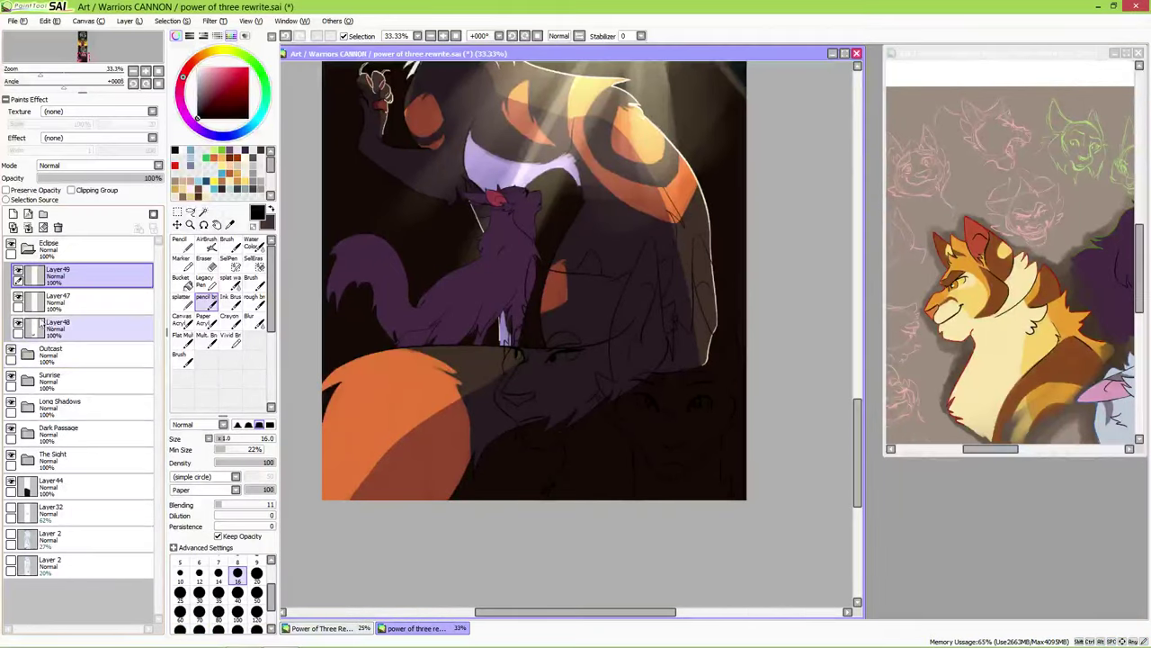
{"action": "left_click", "coordinate": [10, 406]}
{"action": "left_click", "coordinate": [11, 487]}
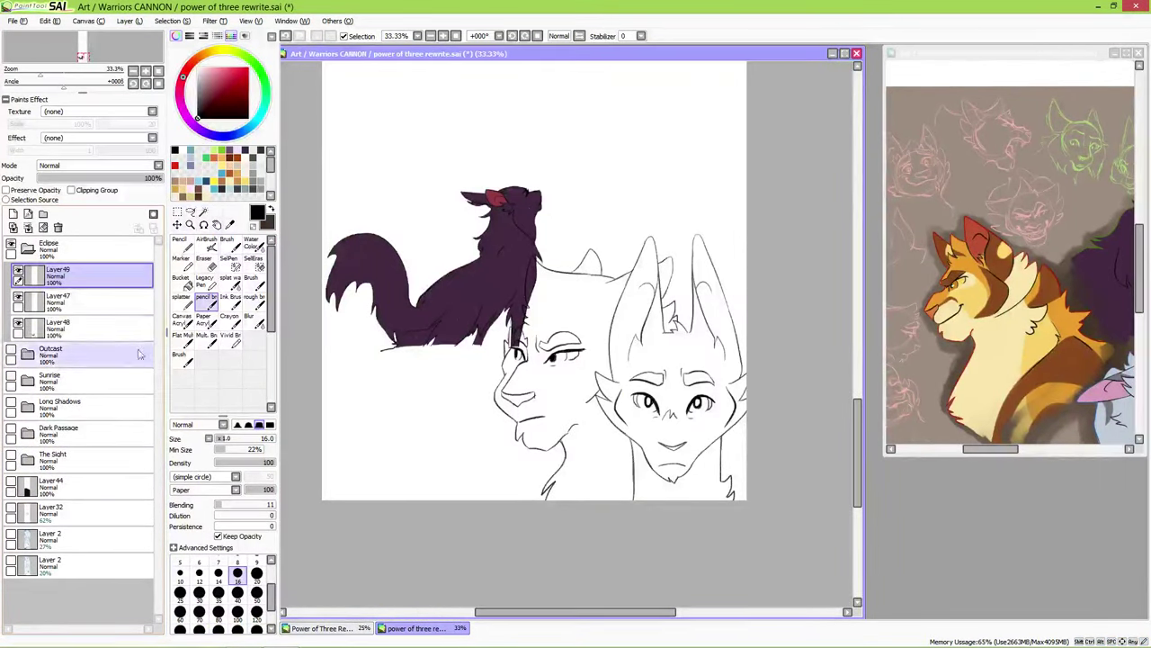
- Hide the purple cat and select the silhouette of both heads by magic-wanding the background and inverting
{"action": "left_click", "coordinate": [18, 326]}
{"action": "key", "text": "w"}
{"action": "left_click", "coordinate": [441, 423]}
{"action": "left_click", "coordinate": [743, 400]}
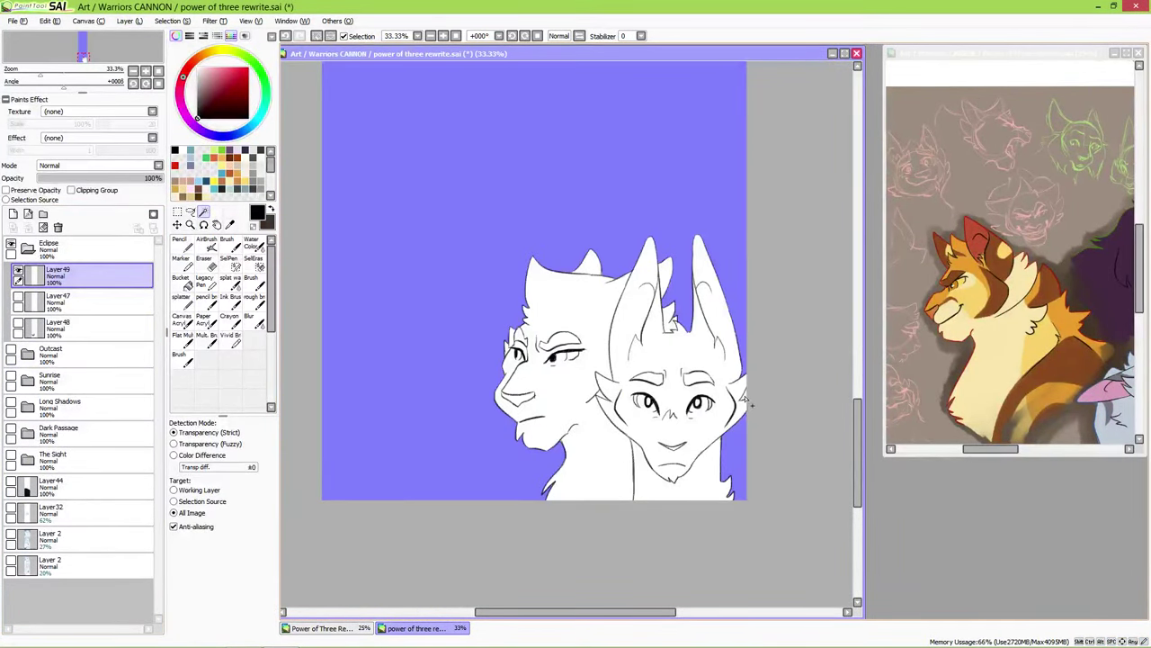
{"action": "left_click", "coordinate": [171, 20]}
{"action": "left_click", "coordinate": [184, 51]}
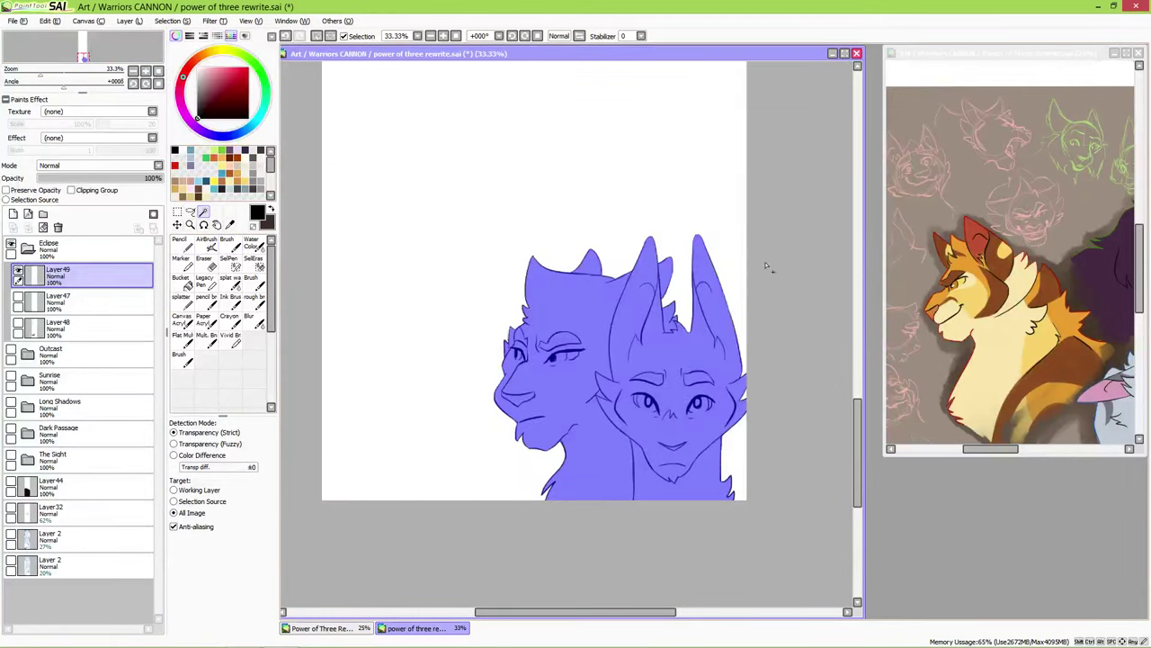
- Create a layer beneath the heads' line art and fill the selected silhouette with yellow using a size 500 Pencil
{"action": "left_click", "coordinate": [181, 245]}
{"action": "key", "text": "bracketright"}
{"action": "key", "text": "bracketright"}
{"action": "key", "text": "bracketright"}
{"action": "key", "text": "bracketright"}
{"action": "key", "text": "bracketright"}
{"action": "key", "text": "bracketright"}
{"action": "key", "text": "bracketright"}
{"action": "key", "text": "bracketright"}
{"action": "key", "text": "bracketright"}
{"action": "key", "text": "bracketright"}
{"action": "key", "text": "bracketright"}
{"action": "key", "text": "bracketright"}
{"action": "key", "text": "bracketright"}
{"action": "key", "text": "bracketright"}
{"action": "key", "text": "bracketright"}
{"action": "key", "text": "bracketright"}
{"action": "key", "text": "bracketright"}
{"action": "key", "text": "bracketright"}
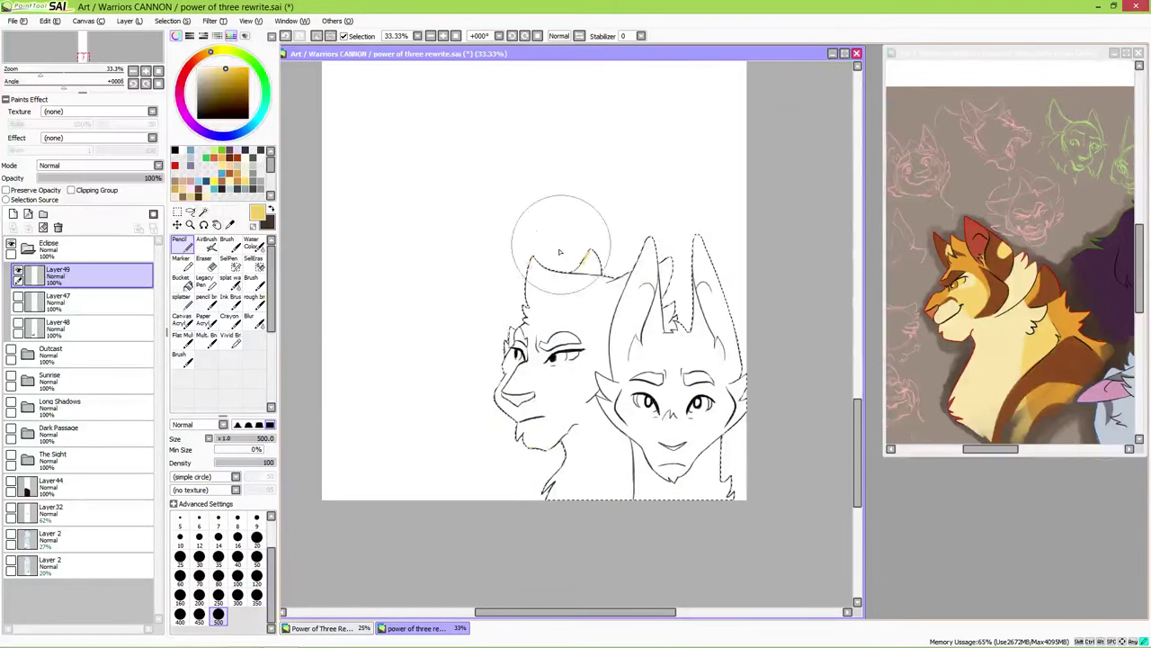
{"action": "left_click", "coordinate": [81, 302]}
{"action": "left_click", "coordinate": [13, 214]}
{"action": "mouse_move", "coordinate": [539, 341]}
{"action": "left_mouse_down"}
{"action": "mouse_move", "coordinate": [617, 486]}
{"action": "mouse_move", "coordinate": [719, 432]}
{"action": "left_mouse_up"}
{"action": "left_click_drag", "start_coordinate": [479, 443], "coordinate": [399, 417]}
- Paint the front-facing cat's face, ears and neck flat blue-grey, refining the ear edges at size 25
{"action": "left_click", "coordinate": [256, 576]}
{"action": "mouse_move", "coordinate": [541, 321]}
{"action": "left_mouse_down"}
{"action": "mouse_move", "coordinate": [571, 198]}
{"action": "mouse_move", "coordinate": [570, 308]}
{"action": "mouse_move", "coordinate": [558, 254]}
{"action": "mouse_move", "coordinate": [542, 329]}
{"action": "mouse_move", "coordinate": [555, 272]}
{"action": "mouse_move", "coordinate": [577, 340]}
{"action": "mouse_move", "coordinate": [605, 318]}
{"action": "mouse_move", "coordinate": [619, 296]}
{"action": "mouse_move", "coordinate": [607, 313]}
{"action": "mouse_move", "coordinate": [615, 214]}
{"action": "mouse_move", "coordinate": [641, 306]}
{"action": "mouse_move", "coordinate": [628, 329]}
{"action": "mouse_move", "coordinate": [637, 498]}
{"action": "mouse_move", "coordinate": [610, 345]}
{"action": "mouse_move", "coordinate": [545, 339]}
{"action": "mouse_move", "coordinate": [581, 461]}
{"action": "mouse_move", "coordinate": [559, 412]}
{"action": "mouse_move", "coordinate": [606, 441]}
{"action": "left_mouse_up"}
{"action": "scroll", "coordinate": [526, 297], "scroll_direction": "up", "scroll_amount": 3}
{"action": "left_click", "coordinate": [180, 556]}
{"action": "mouse_move", "coordinate": [649, 212]}
{"action": "left_mouse_down"}
{"action": "mouse_move", "coordinate": [655, 283]}
{"action": "mouse_move", "coordinate": [678, 351]}
{"action": "mouse_move", "coordinate": [675, 337]}
{"action": "left_mouse_up"}
- Clean up the yellow and blue-grey boundary around the ears, cheek tufts and neck, and clear the selection
{"action": "left_click", "coordinate": [674, 338], "text": "alt"}
{"action": "key", "text": "x"}
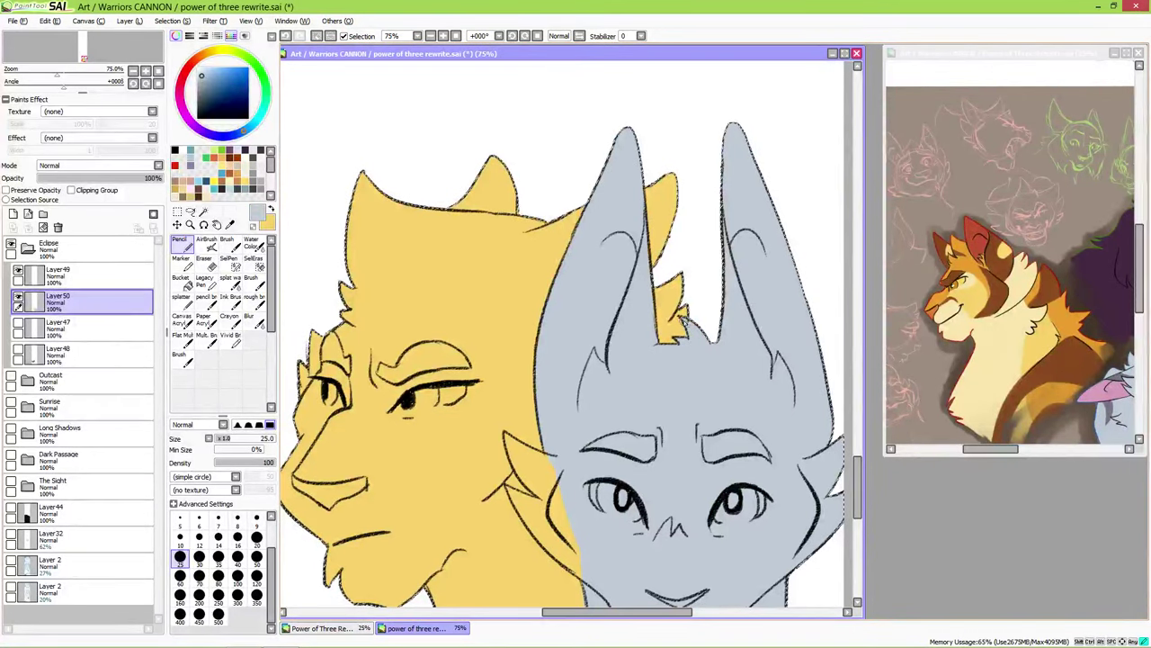
{"action": "left_click_drag", "start_coordinate": [685, 321], "coordinate": [654, 195]}
{"action": "mouse_move", "coordinate": [520, 366]}
{"action": "left_mouse_down"}
{"action": "mouse_move", "coordinate": [526, 342]}
{"action": "mouse_move", "coordinate": [545, 396]}
{"action": "mouse_move", "coordinate": [513, 369]}
{"action": "mouse_move", "coordinate": [508, 384]}
{"action": "left_mouse_up"}
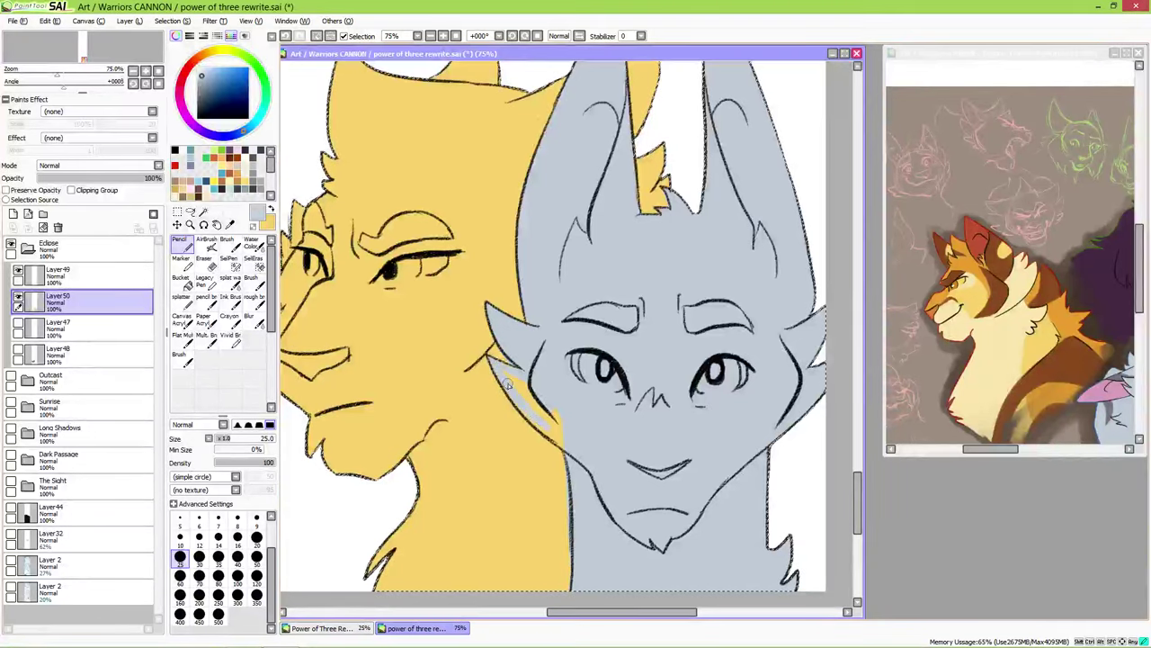
{"action": "key", "text": "x"}
{"action": "mouse_move", "coordinate": [611, 506]}
{"action": "left_mouse_down"}
{"action": "mouse_move", "coordinate": [612, 429]}
{"action": "mouse_move", "coordinate": [572, 339]}
{"action": "mouse_move", "coordinate": [595, 536]}
{"action": "left_mouse_up"}
{"action": "left_click_drag", "start_coordinate": [493, 331], "coordinate": [568, 365]}
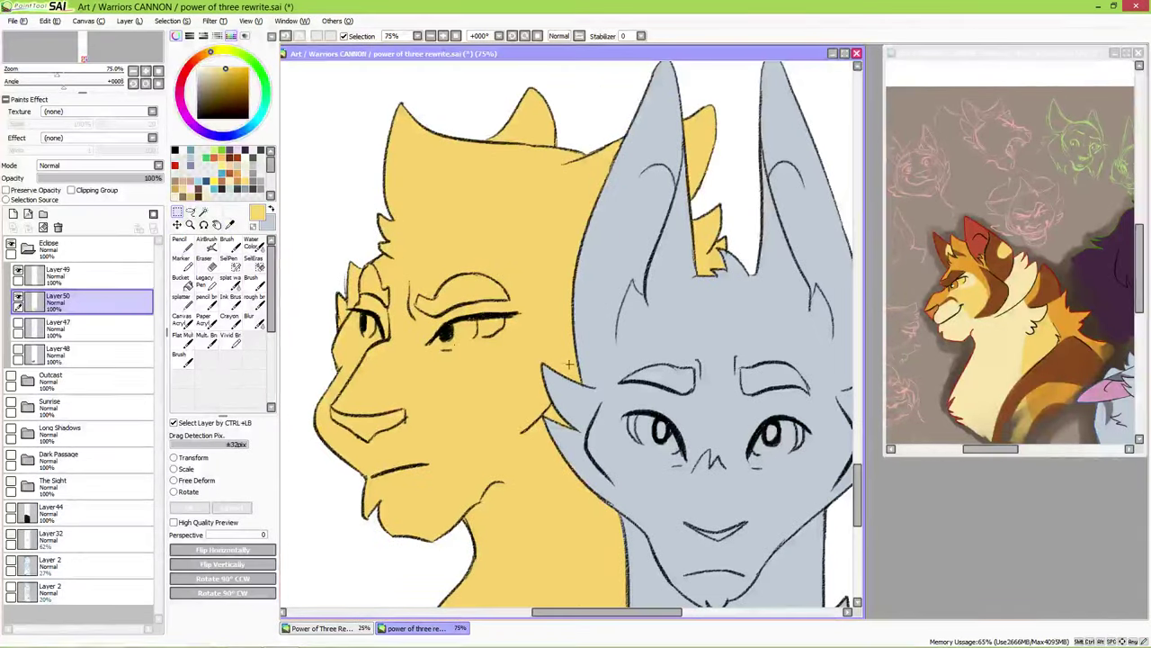
{"action": "scroll", "coordinate": [488, 356], "scroll_direction": "down", "scroll_amount": 2}
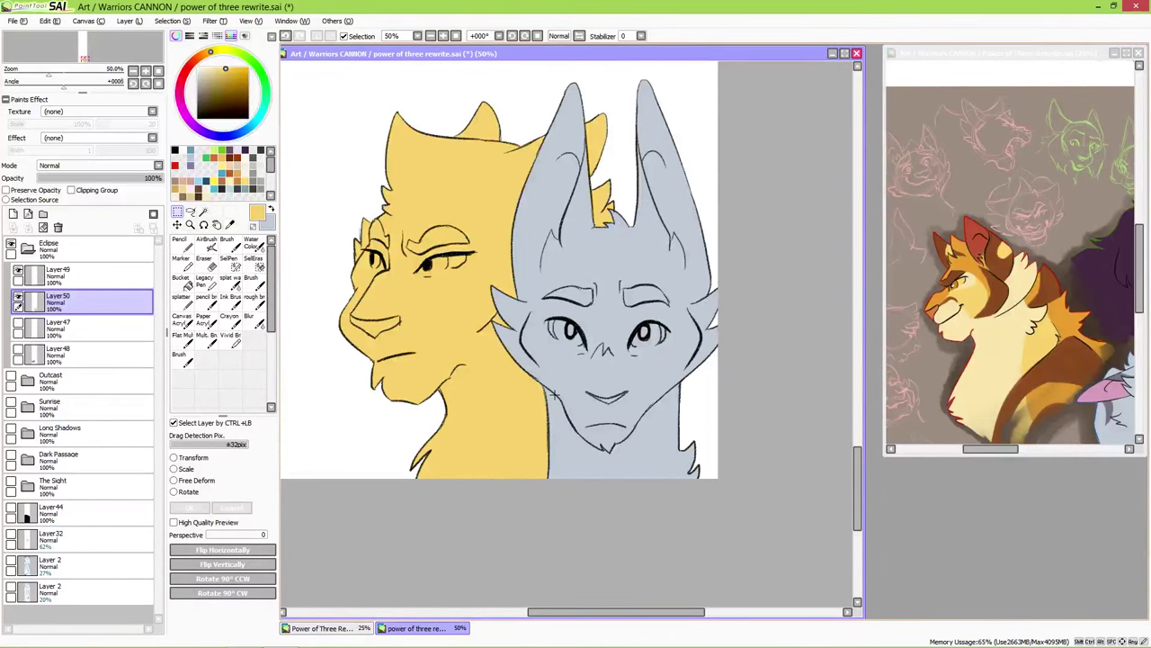
- Sample orange from the reference, preserve the colour layer's opacity and paint the second cat's forehead and nose bridge
{"action": "left_click", "coordinate": [956, 69]}
{"action": "left_click", "coordinate": [733, 54]}
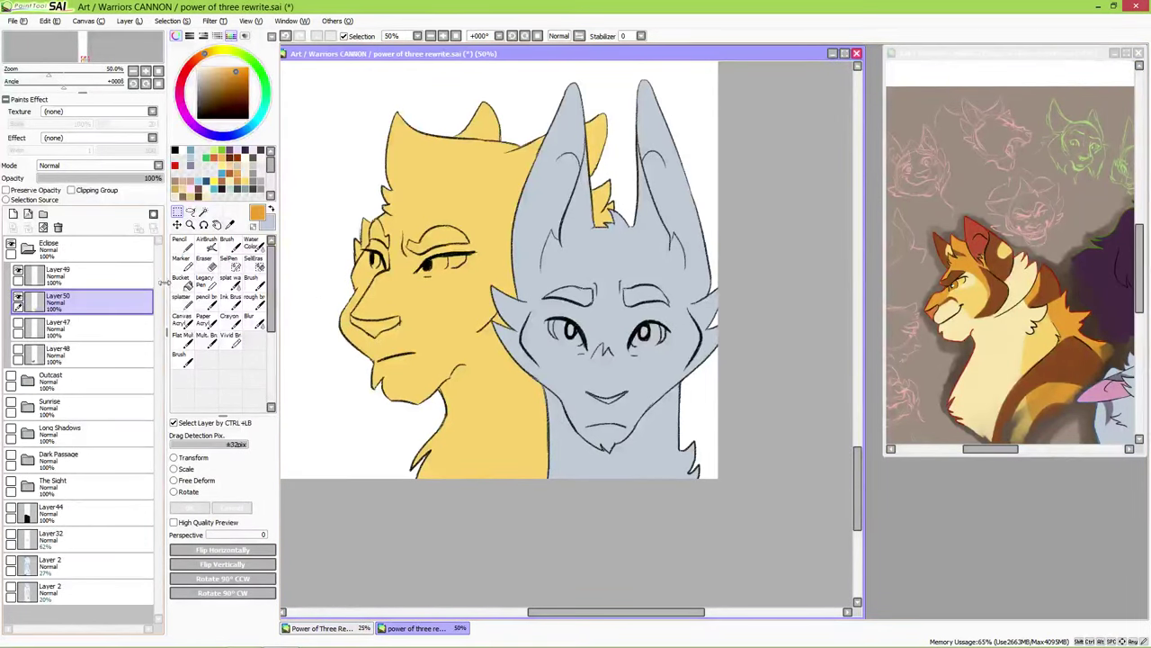
{"action": "left_click", "coordinate": [40, 190]}
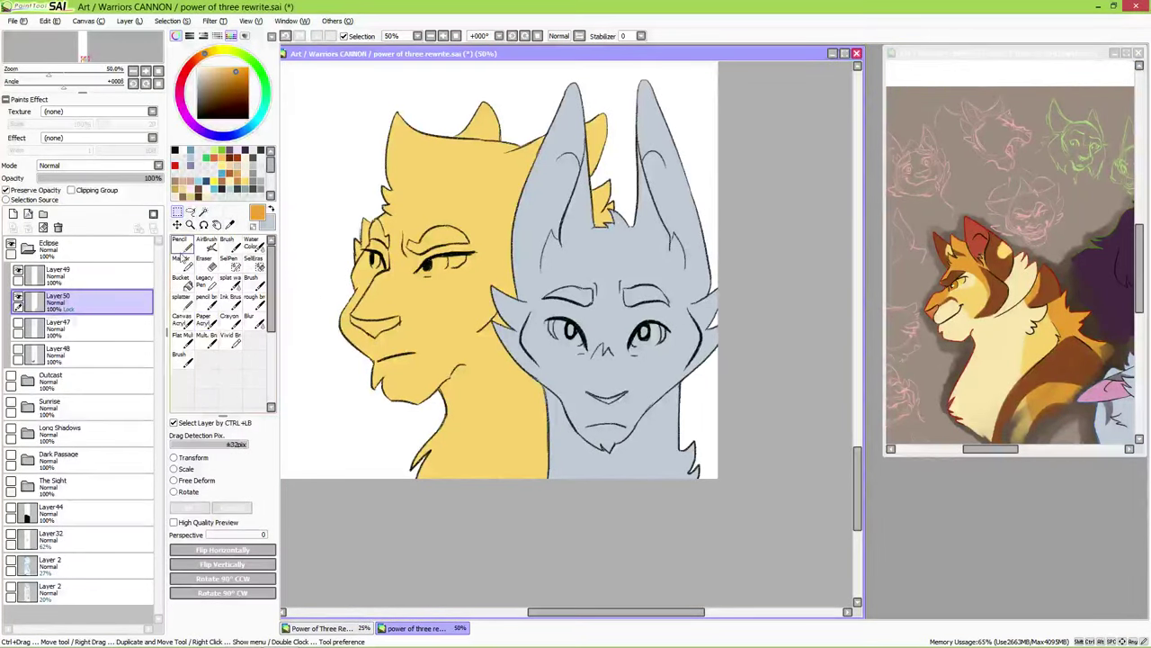
{"action": "left_click", "coordinate": [206, 297]}
{"action": "mouse_move", "coordinate": [360, 317]}
{"action": "left_mouse_down"}
{"action": "mouse_move", "coordinate": [394, 271]}
{"action": "mouse_move", "coordinate": [360, 312]}
{"action": "mouse_move", "coordinate": [387, 298]}
{"action": "mouse_move", "coordinate": [383, 313]}
{"action": "mouse_move", "coordinate": [398, 283]}
{"action": "mouse_move", "coordinate": [386, 268]}
{"action": "mouse_move", "coordinate": [368, 303]}
{"action": "mouse_move", "coordinate": [375, 287]}
{"action": "mouse_move", "coordinate": [381, 310]}
{"action": "mouse_move", "coordinate": [399, 313]}
{"action": "mouse_move", "coordinate": [395, 245]}
{"action": "mouse_move", "coordinate": [395, 262]}
{"action": "mouse_move", "coordinate": [351, 220]}
{"action": "mouse_move", "coordinate": [400, 256]}
{"action": "mouse_move", "coordinate": [381, 199]}
{"action": "mouse_move", "coordinate": [385, 138]}
{"action": "mouse_move", "coordinate": [400, 115]}
{"action": "mouse_move", "coordinate": [448, 182]}
{"action": "mouse_move", "coordinate": [446, 161]}
{"action": "mouse_move", "coordinate": [480, 151]}
{"action": "mouse_move", "coordinate": [461, 143]}
{"action": "mouse_move", "coordinate": [514, 140]}
{"action": "mouse_move", "coordinate": [423, 188]}
{"action": "mouse_move", "coordinate": [422, 163]}
{"action": "mouse_move", "coordinate": [400, 249]}
{"action": "mouse_move", "coordinate": [436, 204]}
{"action": "mouse_move", "coordinate": [459, 213]}
{"action": "mouse_move", "coordinate": [503, 195]}
{"action": "mouse_move", "coordinate": [504, 170]}
{"action": "mouse_move", "coordinate": [512, 201]}
{"action": "mouse_move", "coordinate": [452, 232]}
{"action": "mouse_move", "coordinate": [475, 239]}
{"action": "mouse_move", "coordinate": [464, 222]}
{"action": "mouse_move", "coordinate": [513, 197]}
{"action": "mouse_move", "coordinate": [507, 235]}
{"action": "mouse_move", "coordinate": [491, 230]}
{"action": "mouse_move", "coordinate": [473, 247]}
{"action": "mouse_move", "coordinate": [491, 259]}
{"action": "mouse_move", "coordinate": [481, 334]}
{"action": "mouse_move", "coordinate": [500, 298]}
{"action": "mouse_move", "coordinate": [510, 221]}
{"action": "mouse_move", "coordinate": [509, 286]}
{"action": "left_mouse_up"}
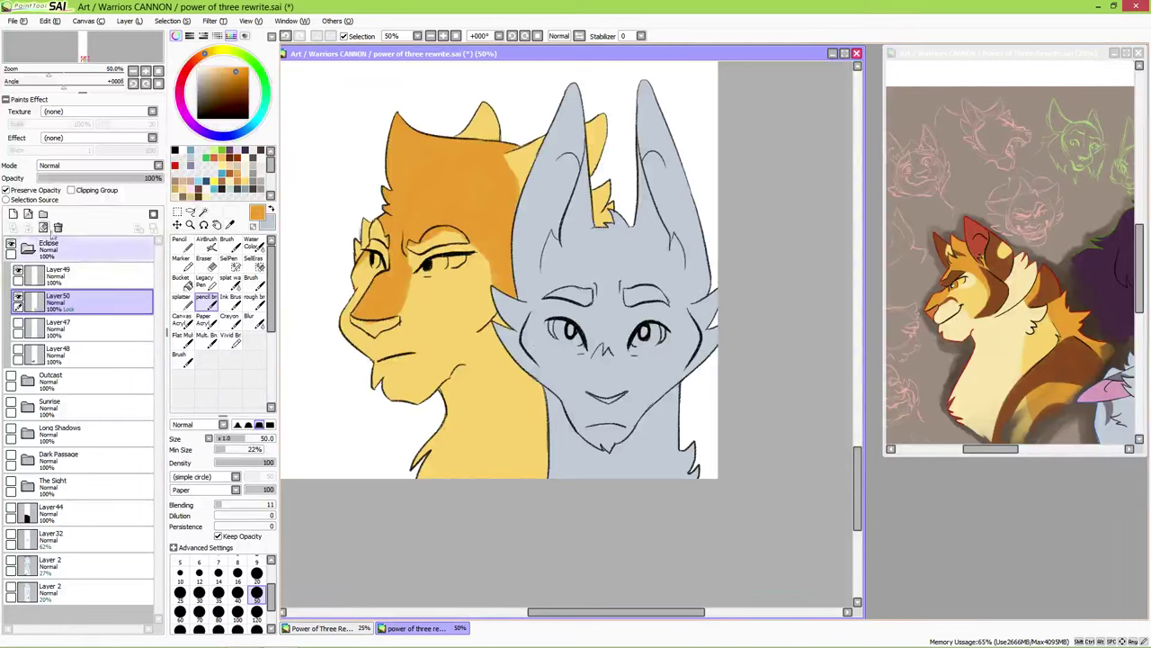
- Paint the orange back area behind the front-facing cat's neck, with the layer's opacity unlocked
{"action": "mouse_move", "coordinate": [707, 362]}
{"action": "left_mouse_down"}
{"action": "mouse_move", "coordinate": [679, 386]}
{"action": "mouse_move", "coordinate": [720, 351]}
{"action": "mouse_move", "coordinate": [684, 395]}
{"action": "mouse_move", "coordinate": [689, 418]}
{"action": "mouse_move", "coordinate": [719, 399]}
{"action": "mouse_move", "coordinate": [712, 477]}
{"action": "left_mouse_up"}
{"action": "key", "text": "ctrl+z"}
{"action": "mouse_move", "coordinate": [694, 405]}
{"action": "left_mouse_down"}
{"action": "mouse_move", "coordinate": [682, 444]}
{"action": "mouse_move", "coordinate": [699, 423]}
{"action": "mouse_move", "coordinate": [693, 470]}
{"action": "left_mouse_up"}
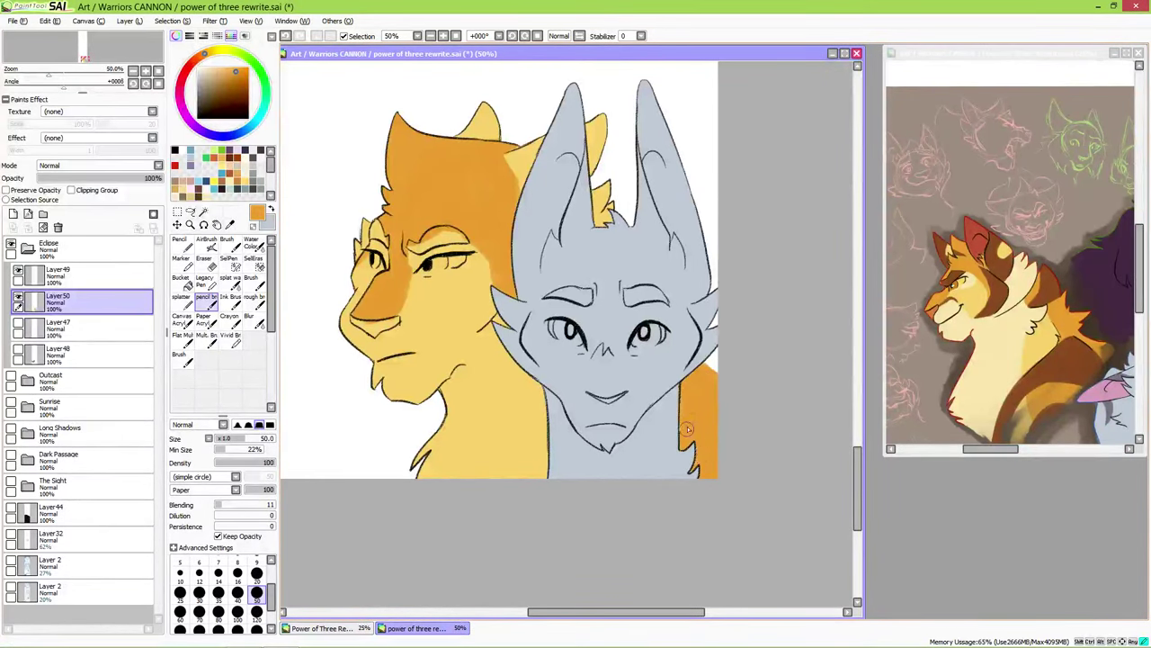
- Sample cream from the reference and, with opacity preserved, paint the second cat's muzzle, chin, chest, ear fur and eye area
{"action": "left_click", "coordinate": [1013, 344], "text": "alt"}
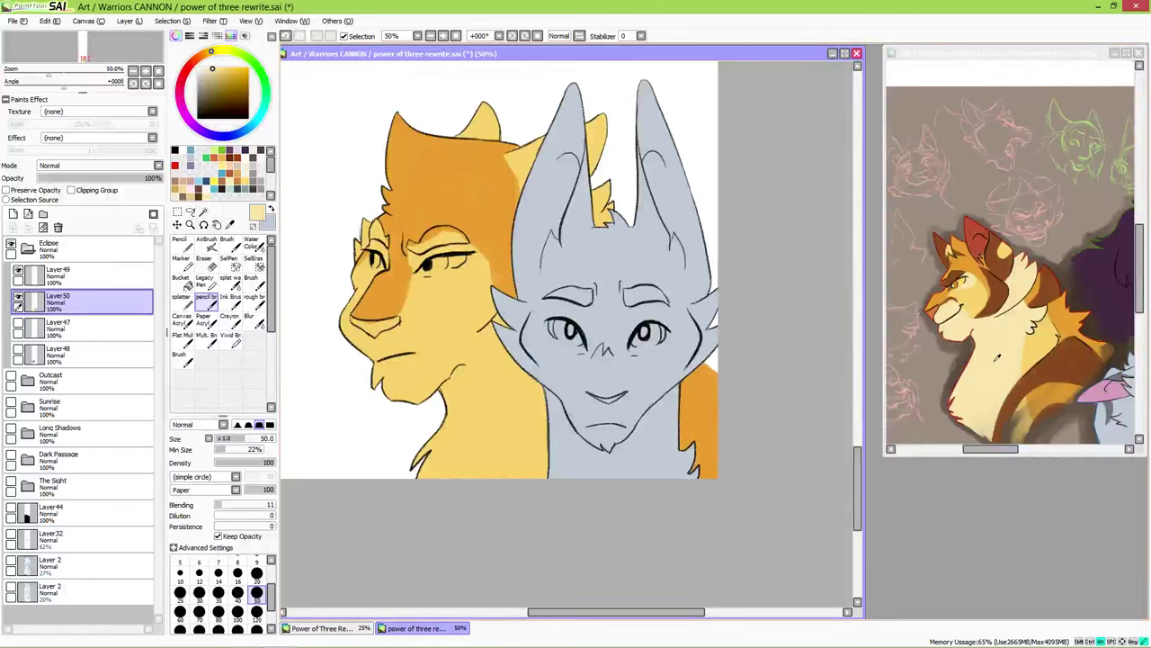
{"action": "left_click", "coordinate": [7, 190]}
{"action": "mouse_move", "coordinate": [340, 327]}
{"action": "left_mouse_down"}
{"action": "mouse_move", "coordinate": [392, 355]}
{"action": "mouse_move", "coordinate": [392, 405]}
{"action": "mouse_move", "coordinate": [424, 379]}
{"action": "mouse_move", "coordinate": [384, 335]}
{"action": "mouse_move", "coordinate": [430, 332]}
{"action": "mouse_move", "coordinate": [394, 354]}
{"action": "mouse_move", "coordinate": [423, 343]}
{"action": "mouse_move", "coordinate": [422, 373]}
{"action": "mouse_move", "coordinate": [425, 342]}
{"action": "mouse_move", "coordinate": [488, 338]}
{"action": "mouse_move", "coordinate": [449, 363]}
{"action": "mouse_move", "coordinate": [423, 490]}
{"action": "mouse_move", "coordinate": [483, 419]}
{"action": "mouse_move", "coordinate": [475, 463]}
{"action": "mouse_move", "coordinate": [530, 432]}
{"action": "mouse_move", "coordinate": [540, 479]}
{"action": "mouse_move", "coordinate": [457, 384]}
{"action": "mouse_move", "coordinate": [462, 411]}
{"action": "mouse_move", "coordinate": [478, 372]}
{"action": "mouse_move", "coordinate": [460, 342]}
{"action": "mouse_move", "coordinate": [503, 324]}
{"action": "mouse_move", "coordinate": [488, 337]}
{"action": "mouse_move", "coordinate": [540, 387]}
{"action": "mouse_move", "coordinate": [530, 461]}
{"action": "mouse_move", "coordinate": [496, 377]}
{"action": "mouse_move", "coordinate": [495, 399]}
{"action": "mouse_move", "coordinate": [509, 374]}
{"action": "left_mouse_up"}
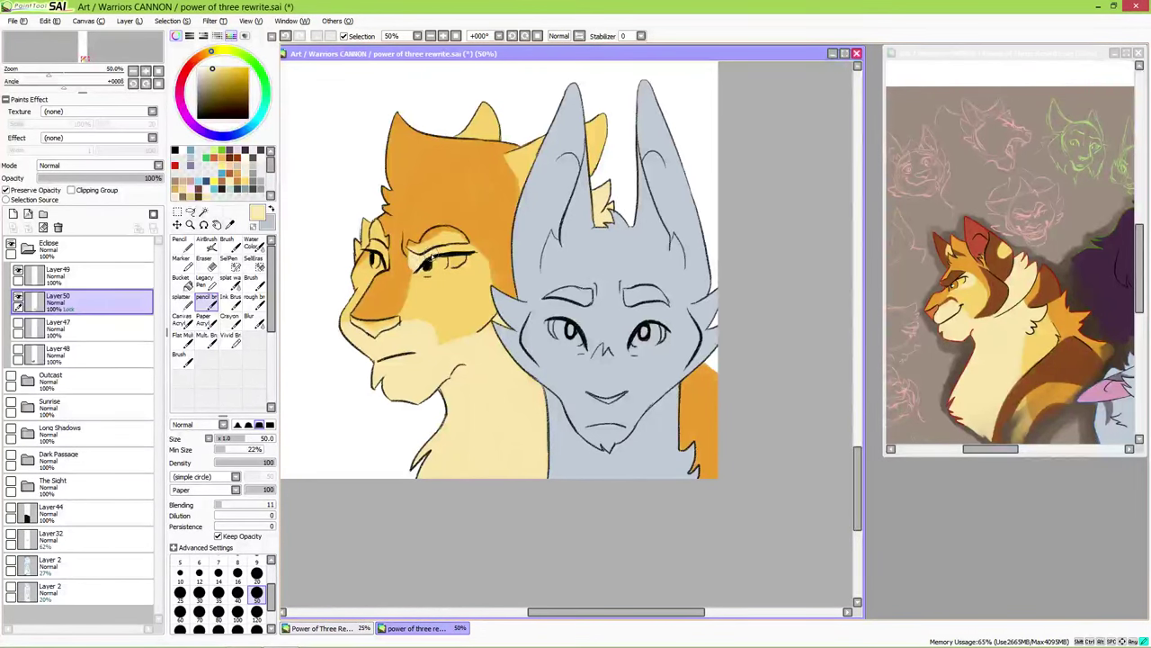
{"action": "left_click_drag", "start_coordinate": [430, 267], "coordinate": [468, 260]}
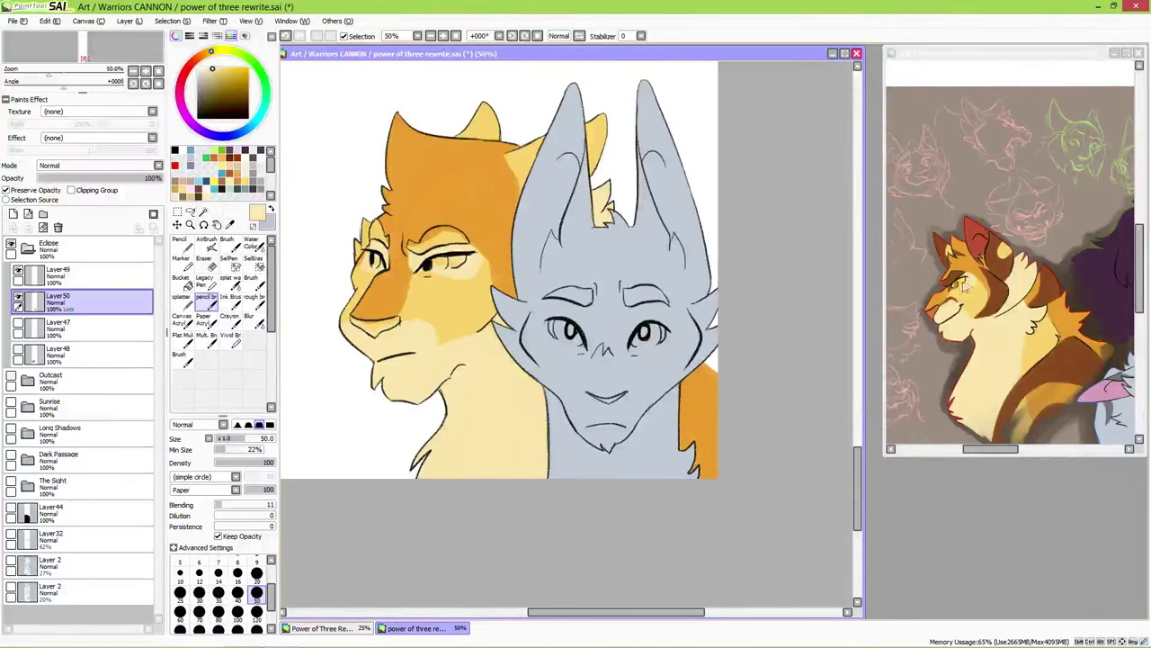
- Sample dark brown from the reference and paint the orange cat's eyebrows with a size 35 pencil brush
{"action": "left_click", "coordinate": [989, 305], "text": "alt"}
{"action": "left_click_drag", "start_coordinate": [386, 228], "coordinate": [373, 244]}
{"action": "key", "text": "x"}
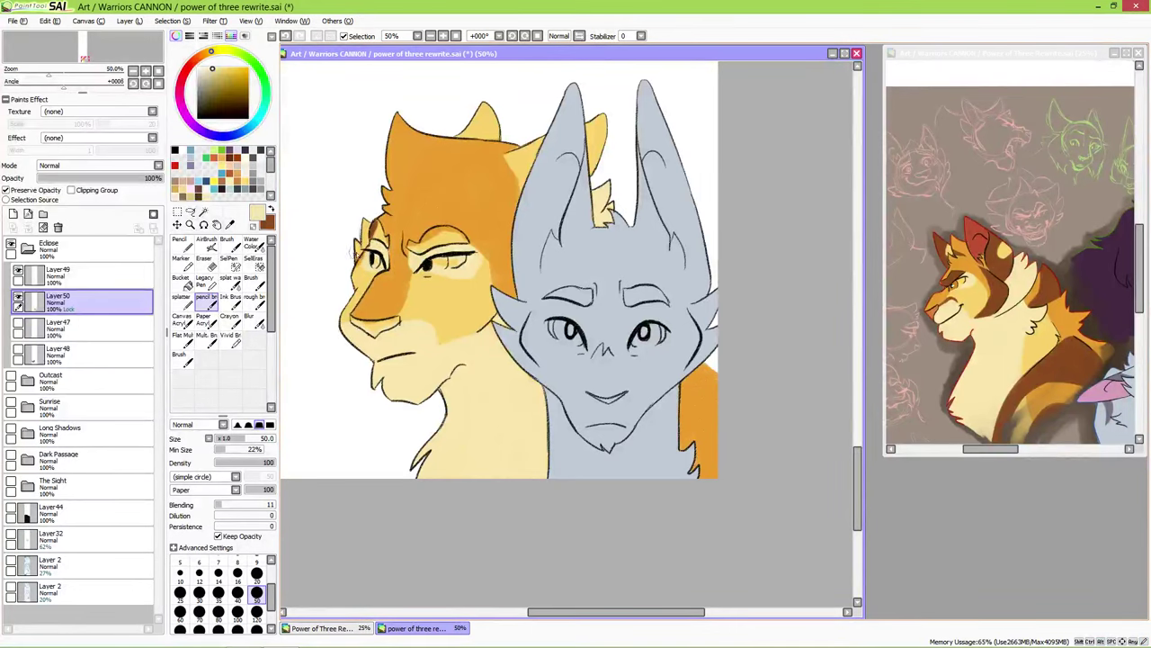
{"action": "key", "text": "x"}
{"action": "key", "text": "bracketleft"}
{"action": "key", "text": "bracketleft"}
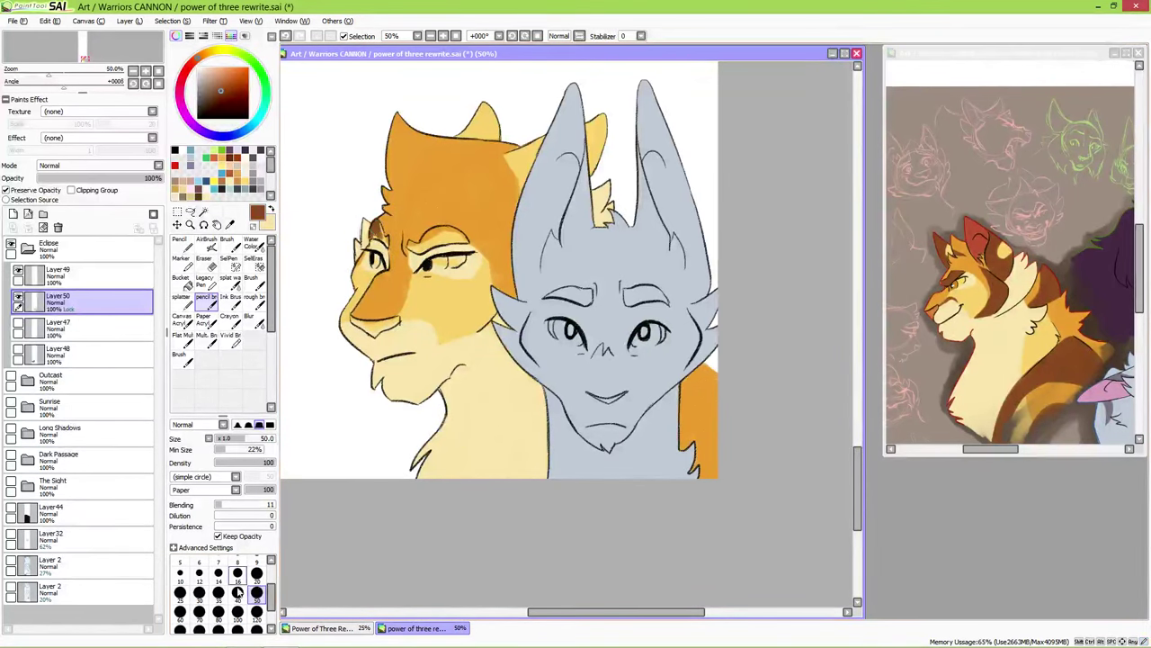
{"action": "mouse_move", "coordinate": [376, 234]}
{"action": "left_mouse_down"}
{"action": "mouse_move", "coordinate": [392, 250]}
{"action": "mouse_move", "coordinate": [423, 252]}
{"action": "mouse_move", "coordinate": [419, 268]}
{"action": "mouse_move", "coordinate": [455, 231]}
{"action": "mouse_move", "coordinate": [425, 241]}
{"action": "mouse_move", "coordinate": [456, 241]}
{"action": "left_mouse_up"}
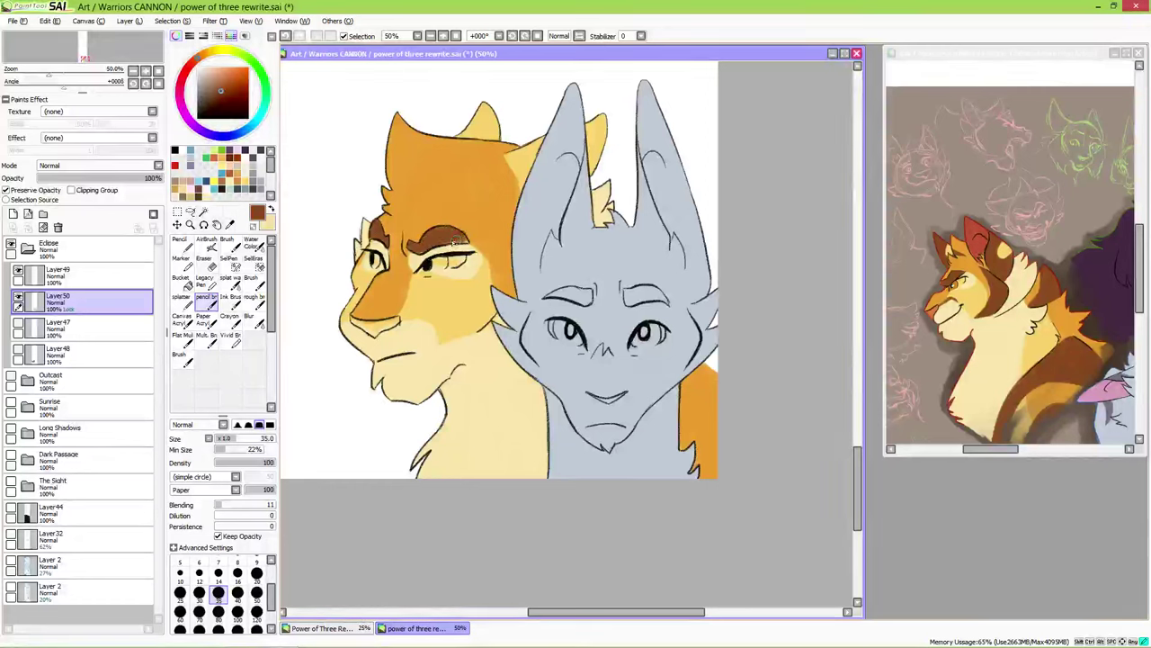
- Paint the orange cat's dark brown markings on the ears, side of the head, muzzle and back
{"action": "mouse_move", "coordinate": [440, 135]}
{"action": "left_mouse_down"}
{"action": "mouse_move", "coordinate": [502, 137]}
{"action": "mouse_move", "coordinate": [478, 101]}
{"action": "mouse_move", "coordinate": [520, 147]}
{"action": "mouse_move", "coordinate": [518, 174]}
{"action": "mouse_move", "coordinate": [540, 140]}
{"action": "mouse_move", "coordinate": [518, 187]}
{"action": "left_mouse_up"}
{"action": "left_click_drag", "start_coordinate": [601, 124], "coordinate": [591, 156]}
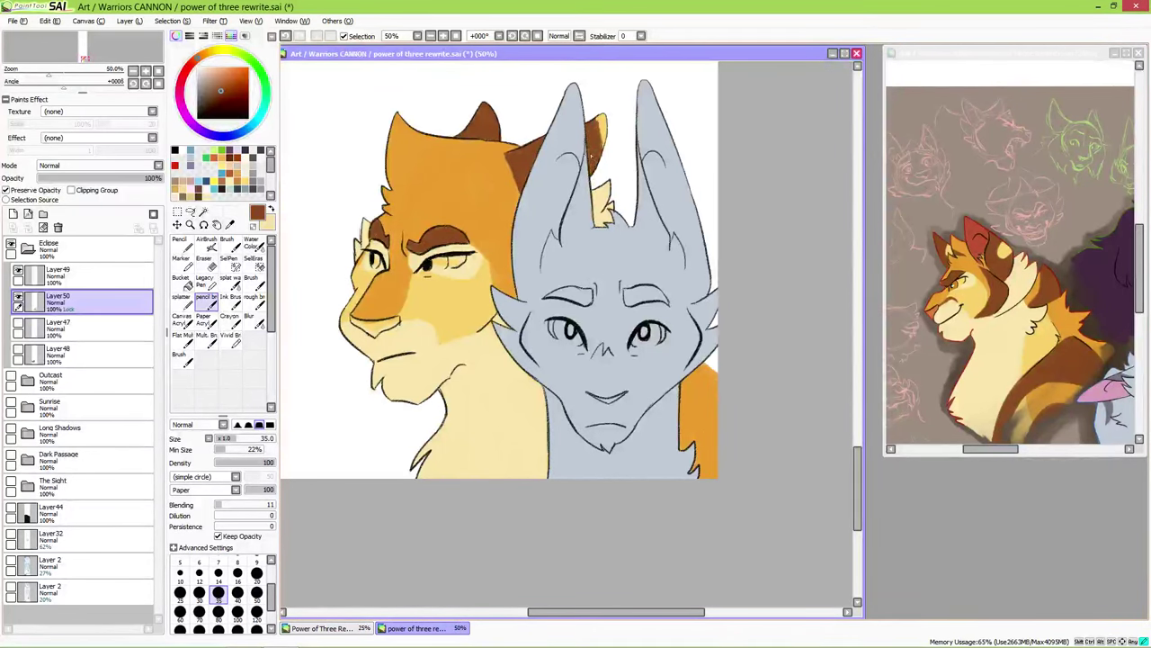
{"action": "mouse_move", "coordinate": [383, 191]}
{"action": "left_mouse_down"}
{"action": "mouse_move", "coordinate": [387, 161]}
{"action": "mouse_move", "coordinate": [409, 182]}
{"action": "mouse_move", "coordinate": [387, 155]}
{"action": "mouse_move", "coordinate": [396, 169]}
{"action": "left_mouse_up"}
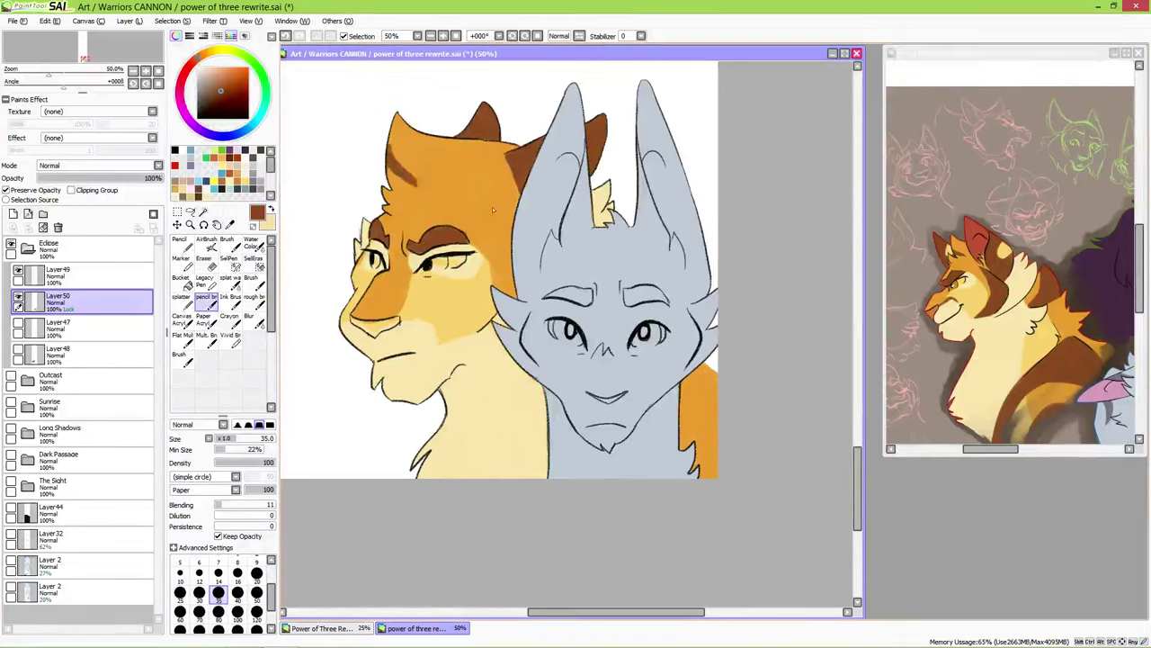
{"action": "mouse_move", "coordinate": [396, 314]}
{"action": "left_mouse_down"}
{"action": "mouse_move", "coordinate": [434, 315]}
{"action": "mouse_move", "coordinate": [432, 339]}
{"action": "left_mouse_up"}
{"action": "left_click_drag", "start_coordinate": [342, 323], "coordinate": [347, 320]}
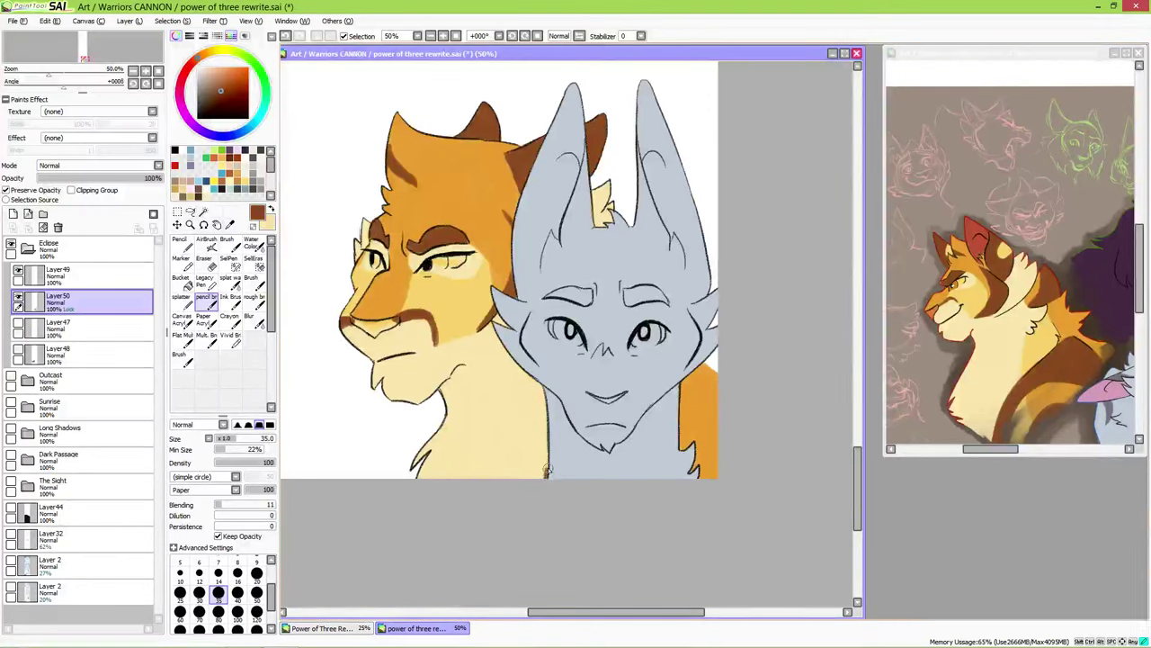
{"action": "left_click_drag", "start_coordinate": [690, 405], "coordinate": [695, 444]}
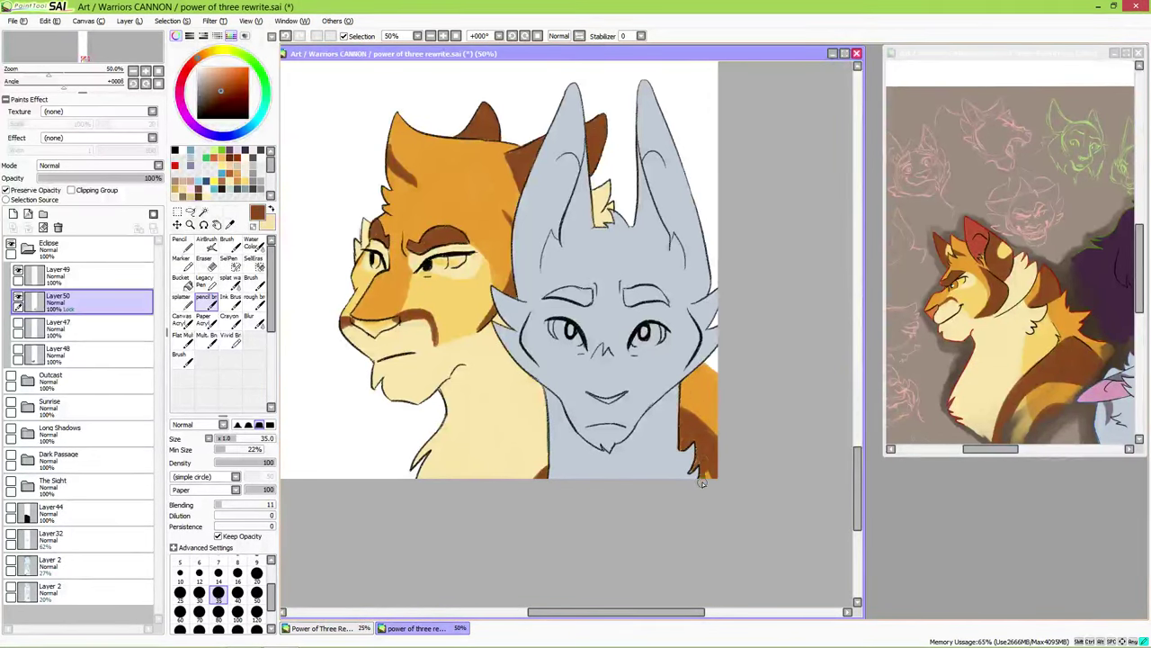
- Colour the orange cat's nose reddish orange and add yellow patches sampled from the reference at the base of the ears
{"action": "left_click", "coordinate": [378, 306], "text": "alt"}
{"action": "left_click_drag", "start_coordinate": [360, 326], "coordinate": [377, 335]}
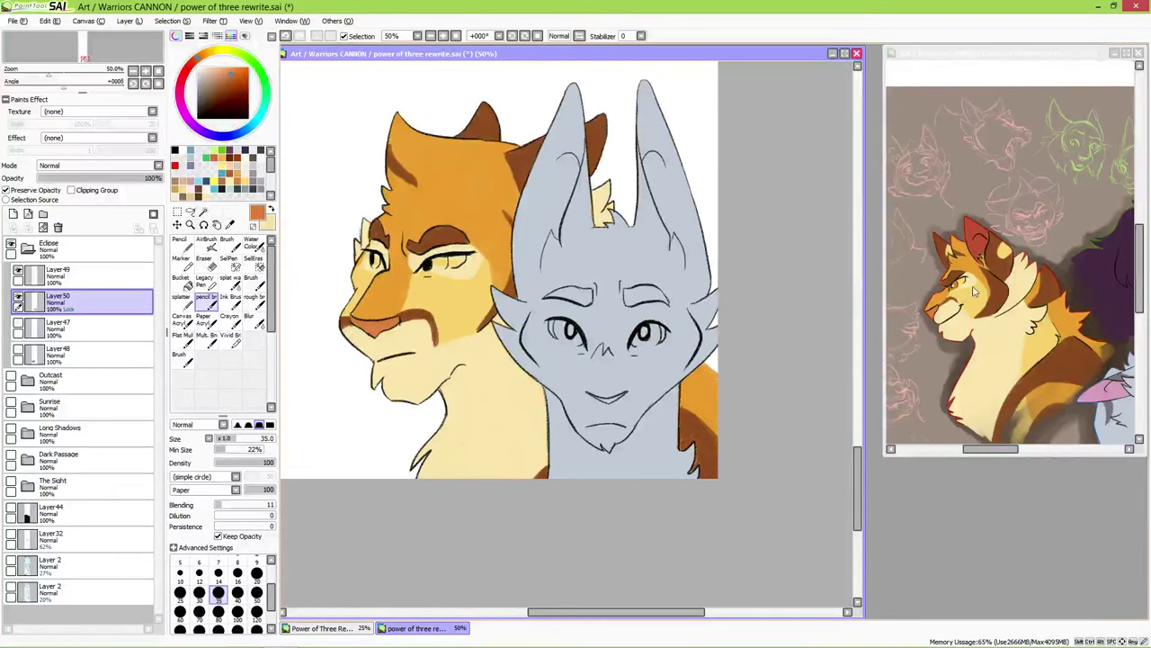
{"action": "left_click", "coordinate": [1005, 251], "text": "alt"}
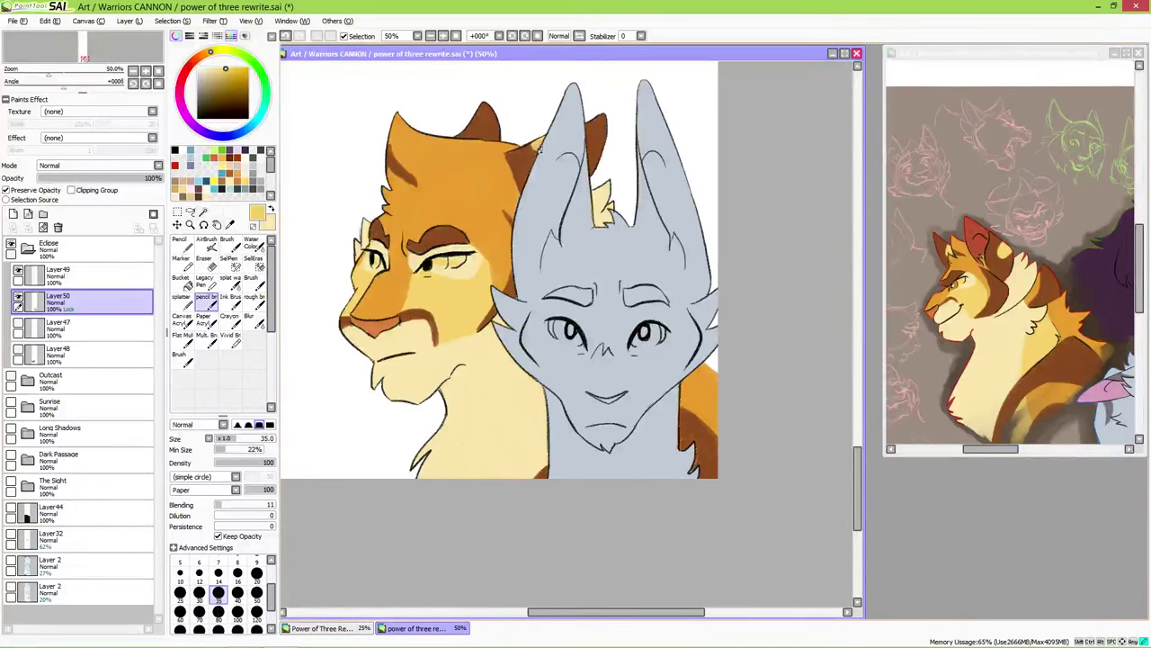
{"action": "left_click_drag", "start_coordinate": [470, 132], "coordinate": [474, 133]}
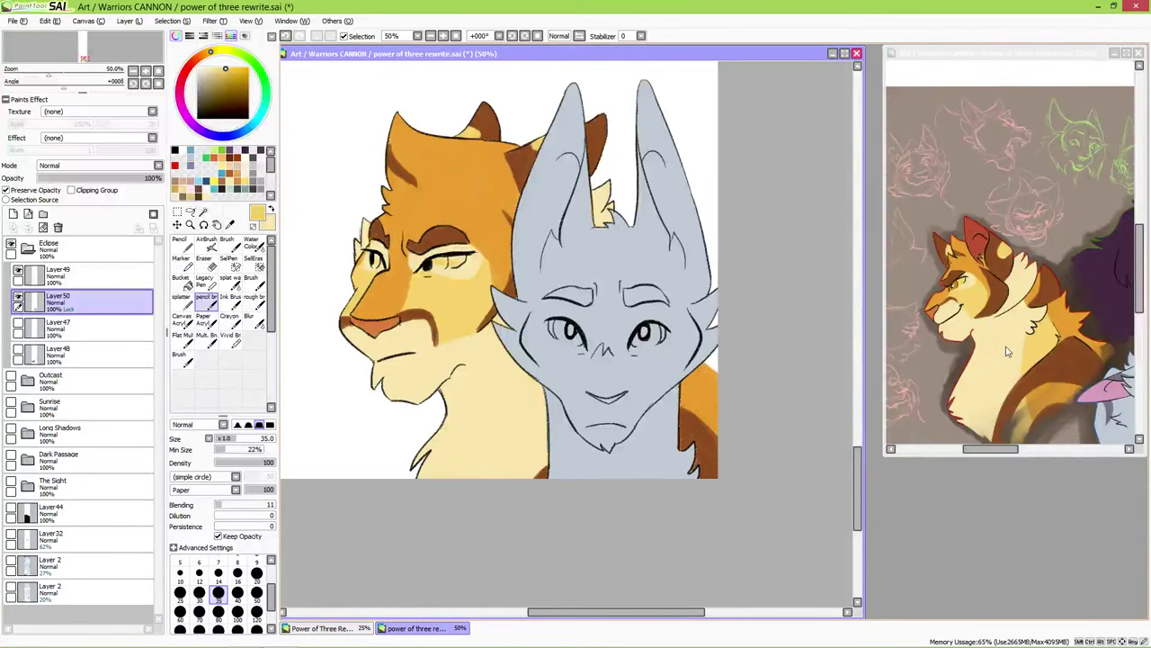
- Colour the orange cat's irises yellow with darker orange shading around the pupils
{"action": "left_click", "coordinate": [963, 280], "text": "alt"}
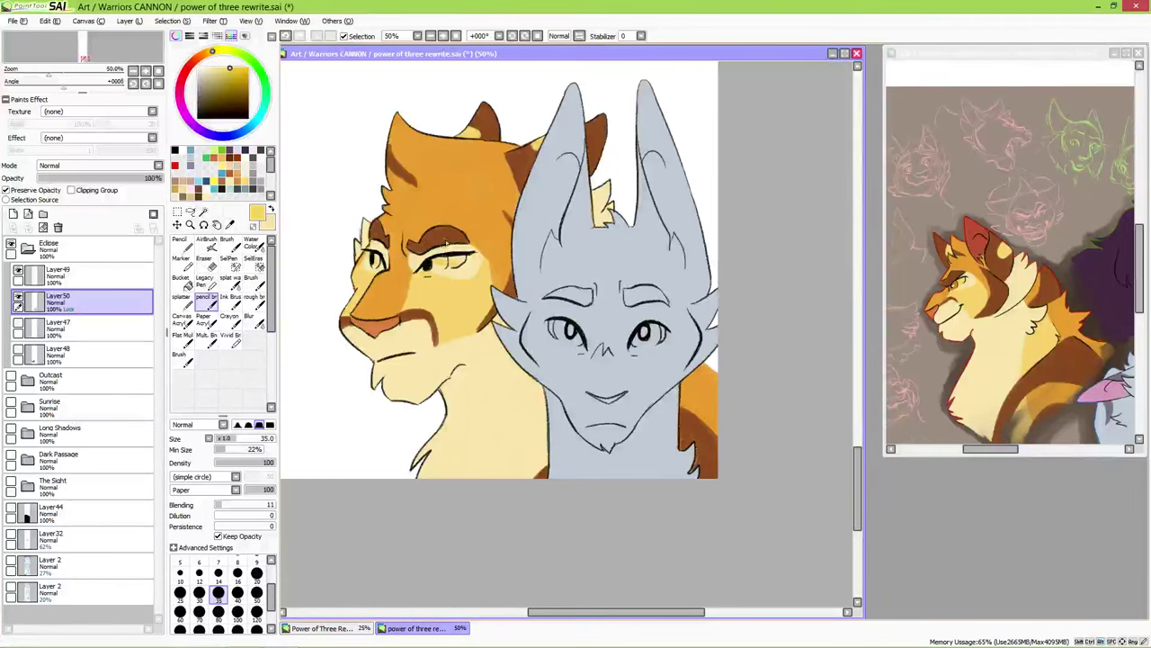
{"action": "left_click", "coordinate": [381, 264], "text": "alt"}
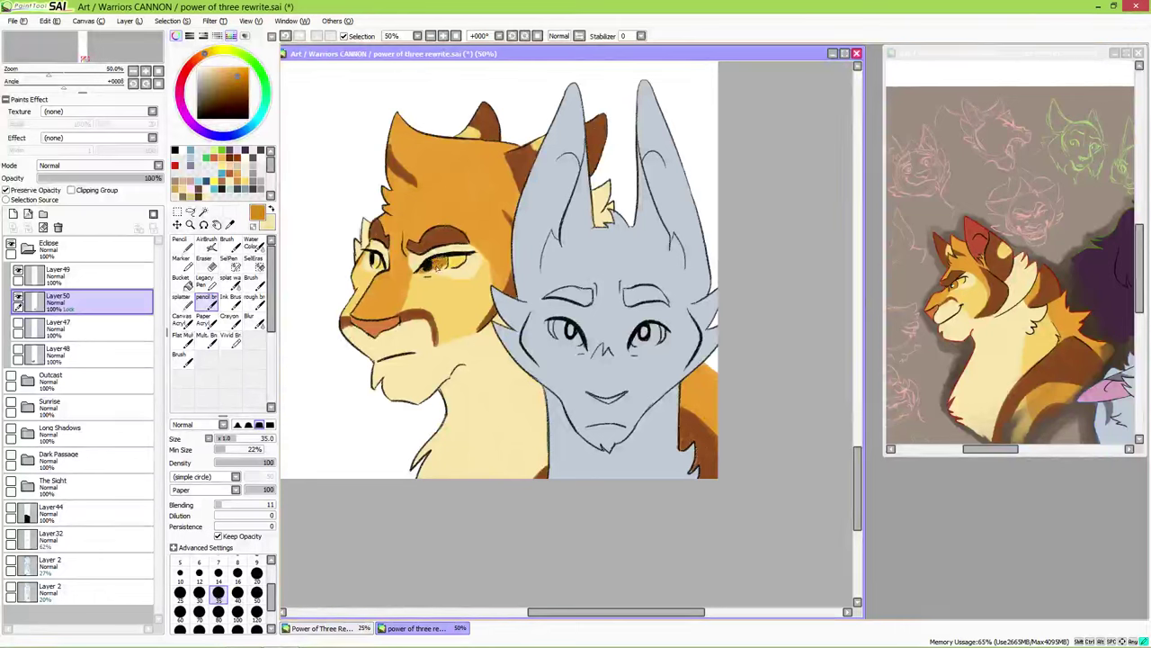
{"action": "left_click_drag", "start_coordinate": [378, 261], "coordinate": [376, 263]}
{"action": "left_click", "coordinate": [421, 213], "text": "alt"}
- Sample pink from the grey cat in the reference and paint the inside of the front-facing cat's two ears
{"action": "left_click_drag", "start_coordinate": [983, 367], "coordinate": [886, 275]}
{"action": "left_click", "coordinate": [989, 315], "text": "alt"}
{"action": "mouse_move", "coordinate": [529, 257]}
{"action": "left_mouse_down"}
{"action": "mouse_move", "coordinate": [521, 295]}
{"action": "mouse_move", "coordinate": [553, 218]}
{"action": "mouse_move", "coordinate": [529, 273]}
{"action": "mouse_move", "coordinate": [522, 238]}
{"action": "mouse_move", "coordinate": [553, 215]}
{"action": "mouse_move", "coordinate": [554, 234]}
{"action": "mouse_move", "coordinate": [558, 224]}
{"action": "mouse_move", "coordinate": [562, 166]}
{"action": "mouse_move", "coordinate": [522, 216]}
{"action": "mouse_move", "coordinate": [550, 135]}
{"action": "mouse_move", "coordinate": [520, 224]}
{"action": "mouse_move", "coordinate": [567, 108]}
{"action": "mouse_move", "coordinate": [550, 205]}
{"action": "mouse_move", "coordinate": [558, 219]}
{"action": "mouse_move", "coordinate": [579, 120]}
{"action": "mouse_move", "coordinate": [579, 172]}
{"action": "mouse_move", "coordinate": [578, 83]}
{"action": "mouse_move", "coordinate": [567, 112]}
{"action": "mouse_move", "coordinate": [577, 161]}
{"action": "mouse_move", "coordinate": [579, 108]}
{"action": "left_mouse_up"}
{"action": "mouse_move", "coordinate": [641, 130]}
{"action": "left_mouse_down"}
{"action": "mouse_move", "coordinate": [663, 162]}
{"action": "mouse_move", "coordinate": [692, 207]}
{"action": "mouse_move", "coordinate": [649, 168]}
{"action": "mouse_move", "coordinate": [667, 234]}
{"action": "mouse_move", "coordinate": [674, 225]}
{"action": "mouse_move", "coordinate": [686, 245]}
{"action": "mouse_move", "coordinate": [664, 156]}
{"action": "mouse_move", "coordinate": [696, 242]}
{"action": "mouse_move", "coordinate": [690, 275]}
{"action": "left_mouse_up"}
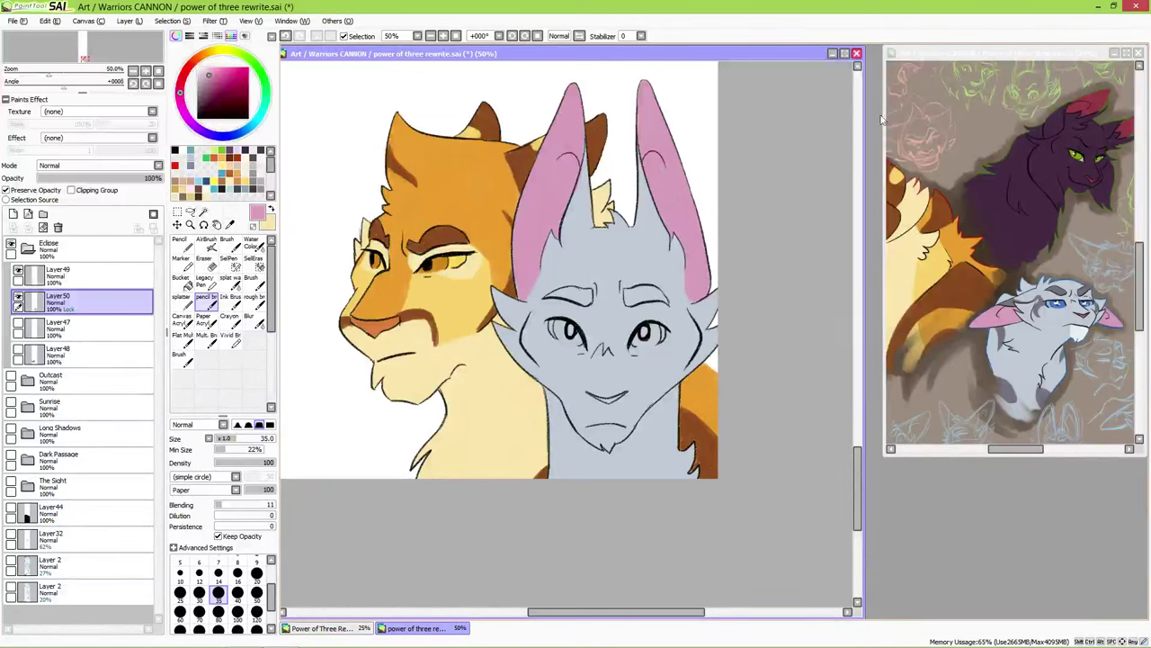
- Colour the front-facing cat's mouth muted pink and its chin tuft near-white
{"action": "left_click", "coordinate": [580, 432], "text": "alt"}
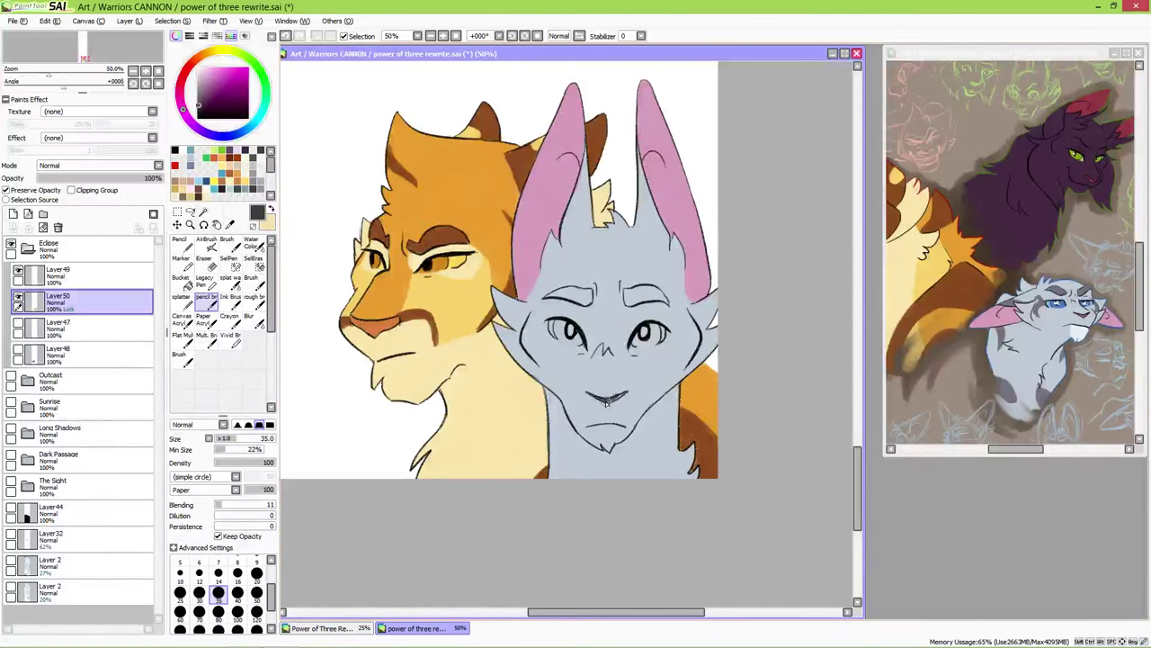
{"action": "left_click", "coordinate": [675, 257], "text": "alt"}
{"action": "mouse_move", "coordinate": [596, 400]}
{"action": "left_mouse_down"}
{"action": "mouse_move", "coordinate": [650, 381]}
{"action": "mouse_move", "coordinate": [608, 442]}
{"action": "mouse_move", "coordinate": [590, 438]}
{"action": "mouse_move", "coordinate": [617, 440]}
{"action": "left_mouse_up"}
{"action": "left_click", "coordinate": [606, 443], "text": "alt"}
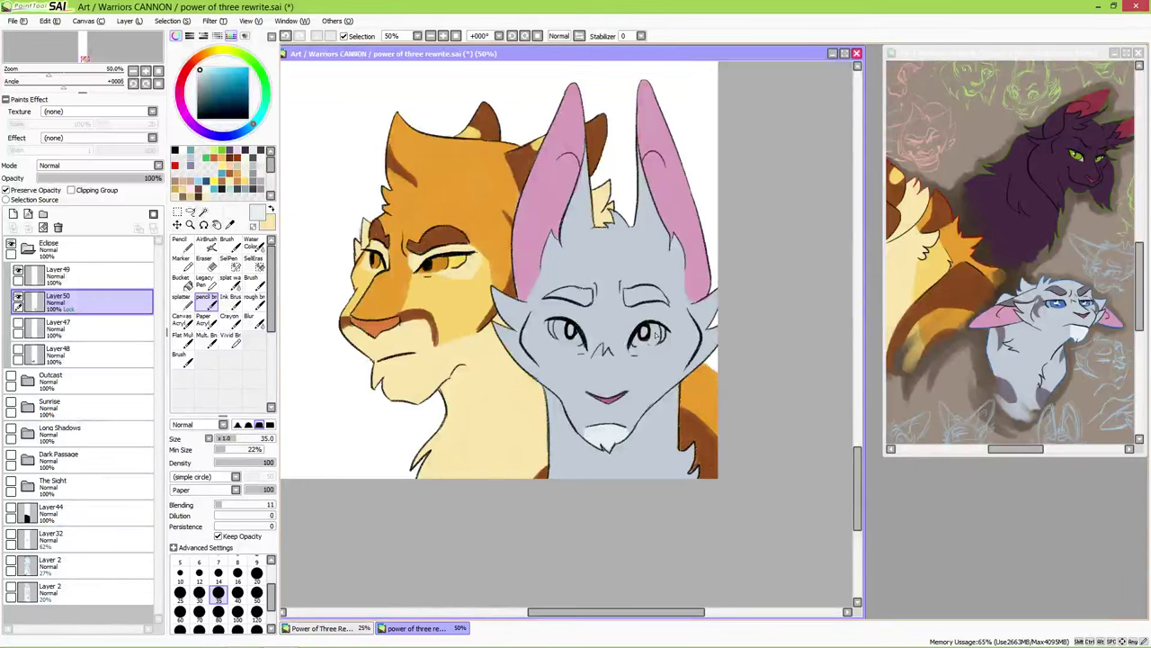
- Paint dark grey shading along the inner edges of the front-facing cat's two ears
{"action": "left_click", "coordinate": [649, 169], "text": "alt"}
{"action": "mouse_move", "coordinate": [643, 176]}
{"action": "left_mouse_down"}
{"action": "mouse_move", "coordinate": [644, 206]}
{"action": "mouse_move", "coordinate": [644, 194]}
{"action": "left_mouse_up"}
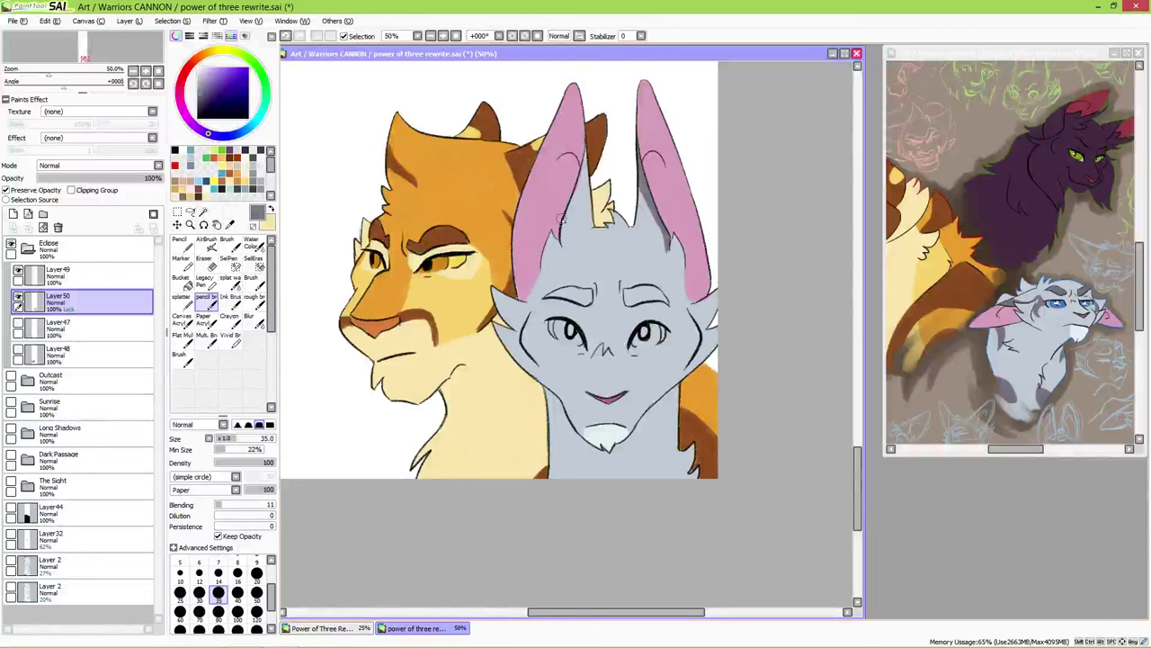
{"action": "mouse_move", "coordinate": [563, 249]}
{"action": "left_mouse_down"}
{"action": "mouse_move", "coordinate": [583, 162]}
{"action": "mouse_move", "coordinate": [569, 214]}
{"action": "left_mouse_up"}
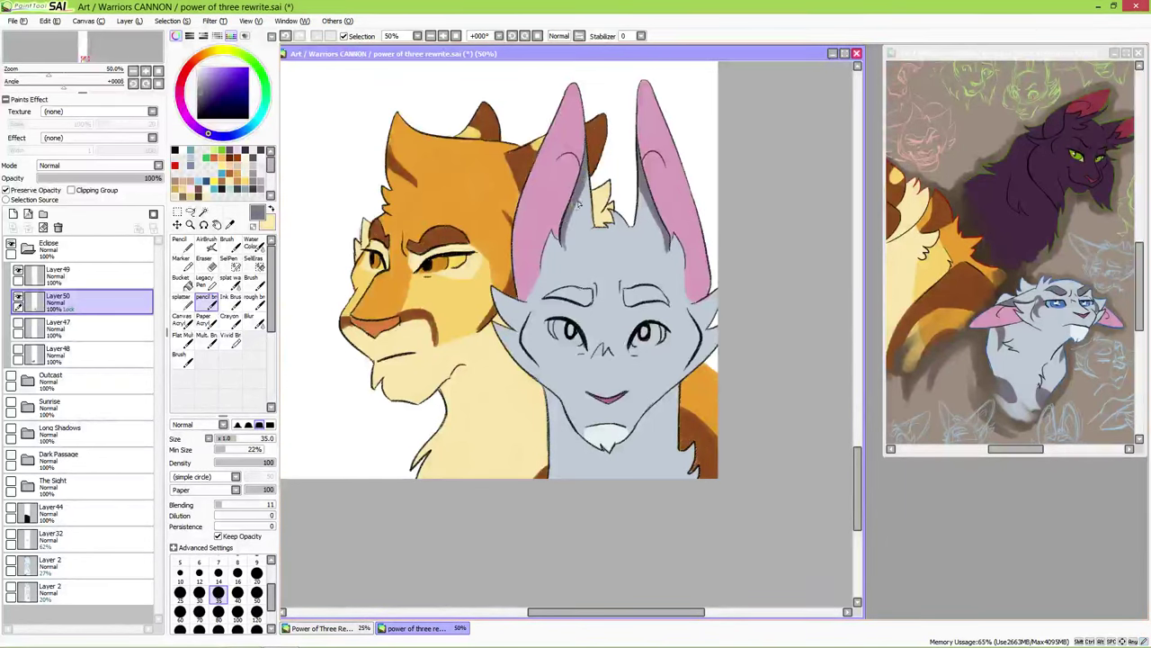
- Paint dark grey stripes running from the ear bases down around the outer sides of the front-facing cat's eyes
{"action": "mouse_move", "coordinate": [561, 253]}
{"action": "left_mouse_down"}
{"action": "mouse_move", "coordinate": [539, 302]}
{"action": "mouse_move", "coordinate": [548, 325]}
{"action": "mouse_move", "coordinate": [546, 277]}
{"action": "mouse_move", "coordinate": [566, 251]}
{"action": "mouse_move", "coordinate": [541, 289]}
{"action": "mouse_move", "coordinate": [547, 326]}
{"action": "mouse_move", "coordinate": [535, 361]}
{"action": "left_mouse_up"}
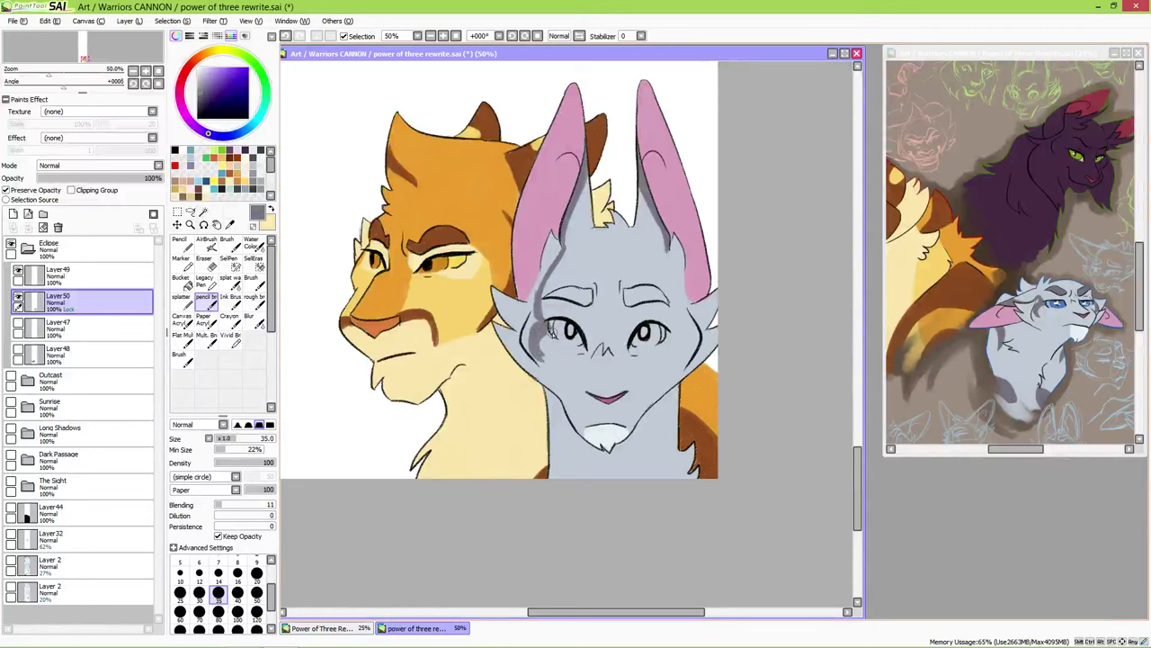
{"action": "mouse_move", "coordinate": [668, 246]}
{"action": "left_mouse_down"}
{"action": "mouse_move", "coordinate": [677, 306]}
{"action": "mouse_move", "coordinate": [668, 260]}
{"action": "left_mouse_up"}
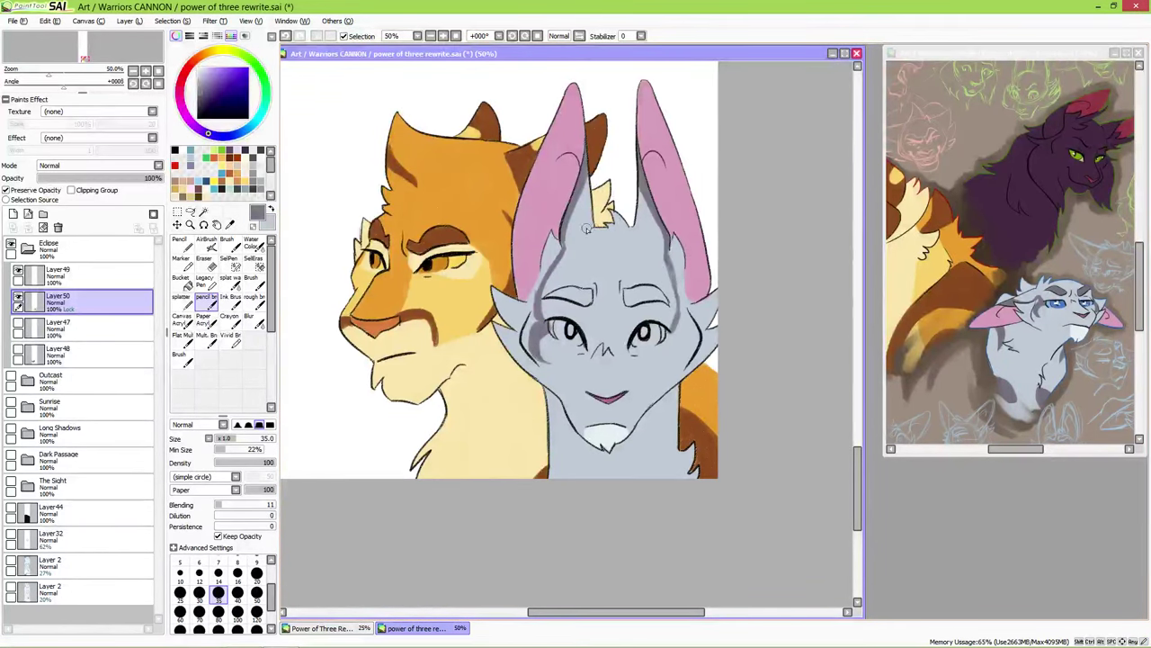
{"action": "left_click_drag", "start_coordinate": [679, 293], "coordinate": [675, 329]}
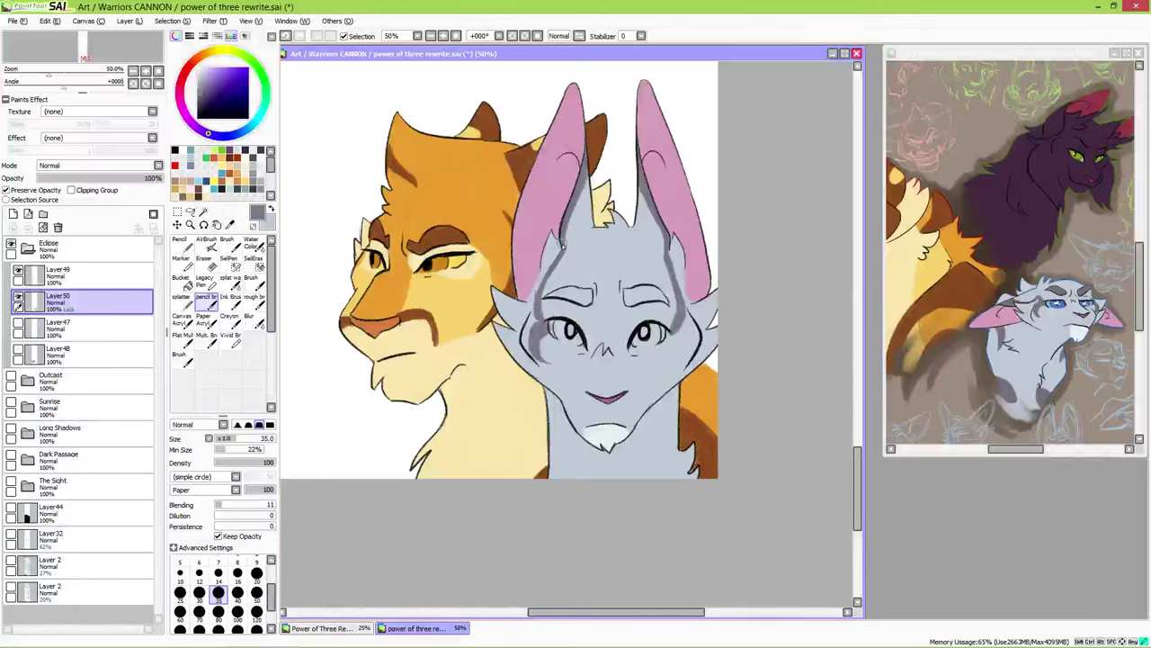
{"action": "left_click_drag", "start_coordinate": [551, 272], "coordinate": [539, 304]}
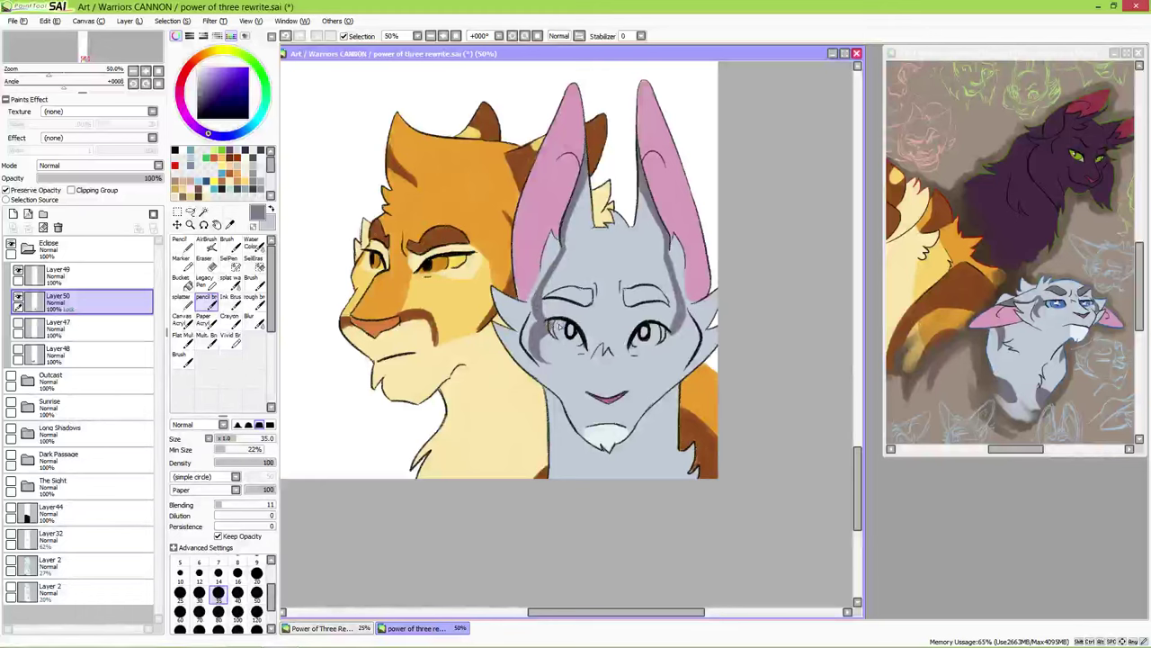
{"action": "left_click_drag", "start_coordinate": [673, 328], "coordinate": [686, 359]}
- Tidy the grey cheek stripe with sampled fur colours and fill both of the front-facing cat's eyebrows dark grey
{"action": "left_click", "coordinate": [684, 359], "text": "alt"}
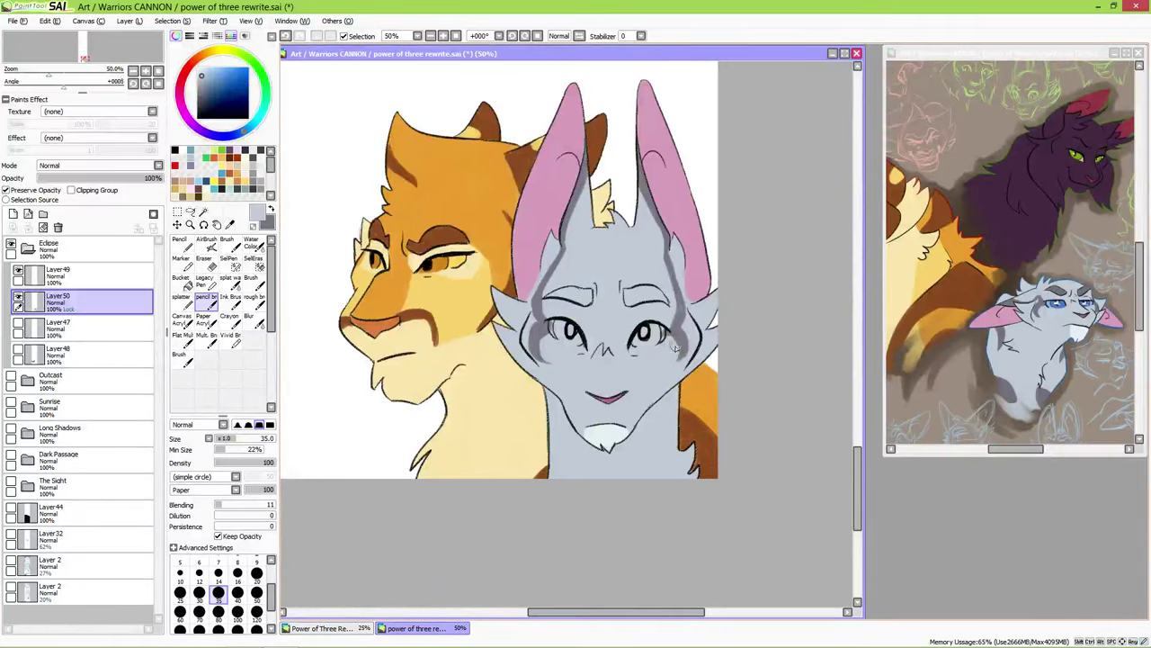
{"action": "left_click", "coordinate": [682, 362], "text": "alt"}
{"action": "left_click", "coordinate": [680, 364], "text": "alt"}
{"action": "left_click", "coordinate": [555, 300], "text": "alt"}
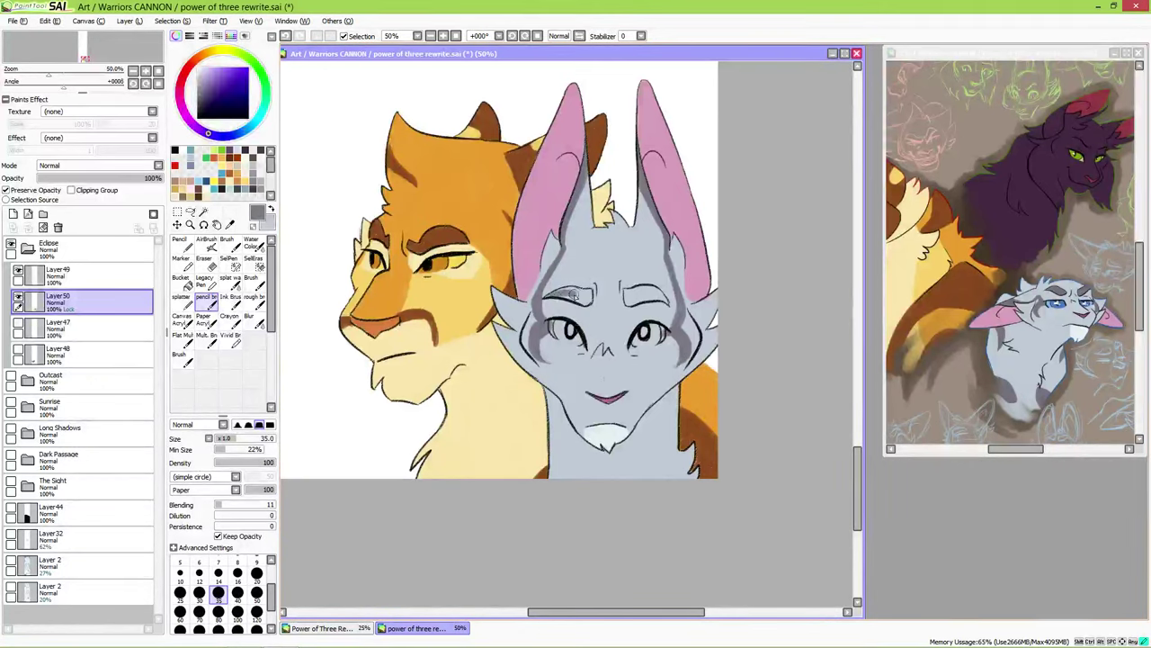
{"action": "left_click_drag", "start_coordinate": [621, 289], "coordinate": [666, 303]}
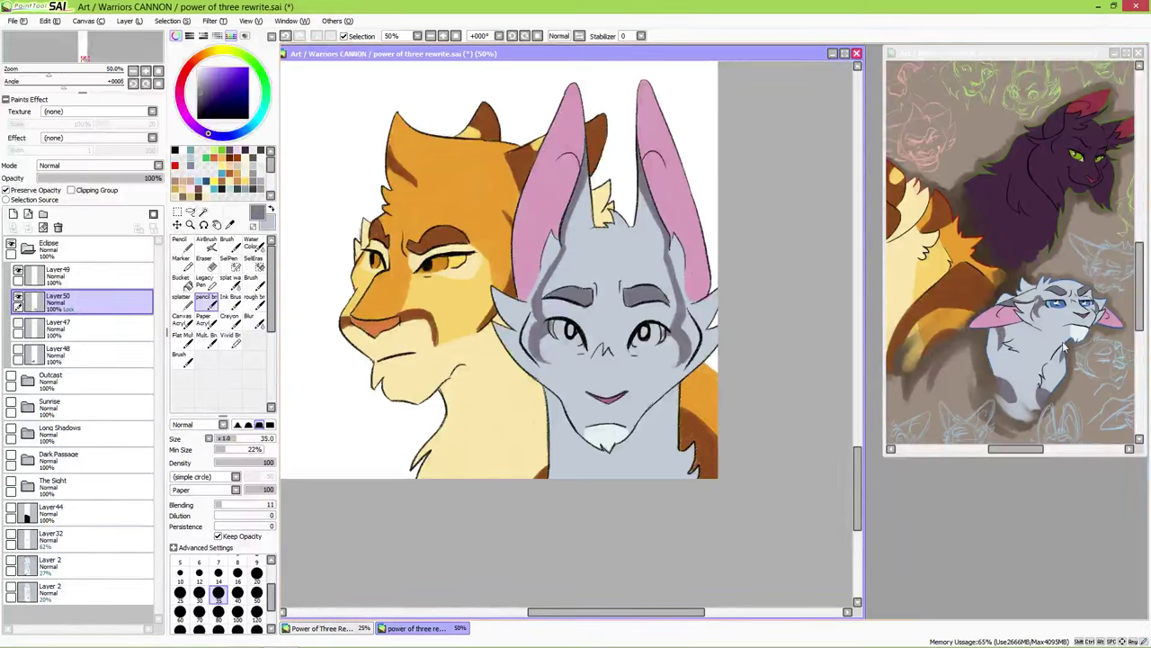
- Sample blue from the reference and colour the front-facing cat's eyes, with lighter blue in the pupils
{"action": "left_click", "coordinate": [1055, 305], "text": "alt"}
{"action": "mouse_move", "coordinate": [556, 327]}
{"action": "left_mouse_down"}
{"action": "mouse_move", "coordinate": [576, 342]}
{"action": "mouse_move", "coordinate": [644, 335]}
{"action": "left_mouse_up"}
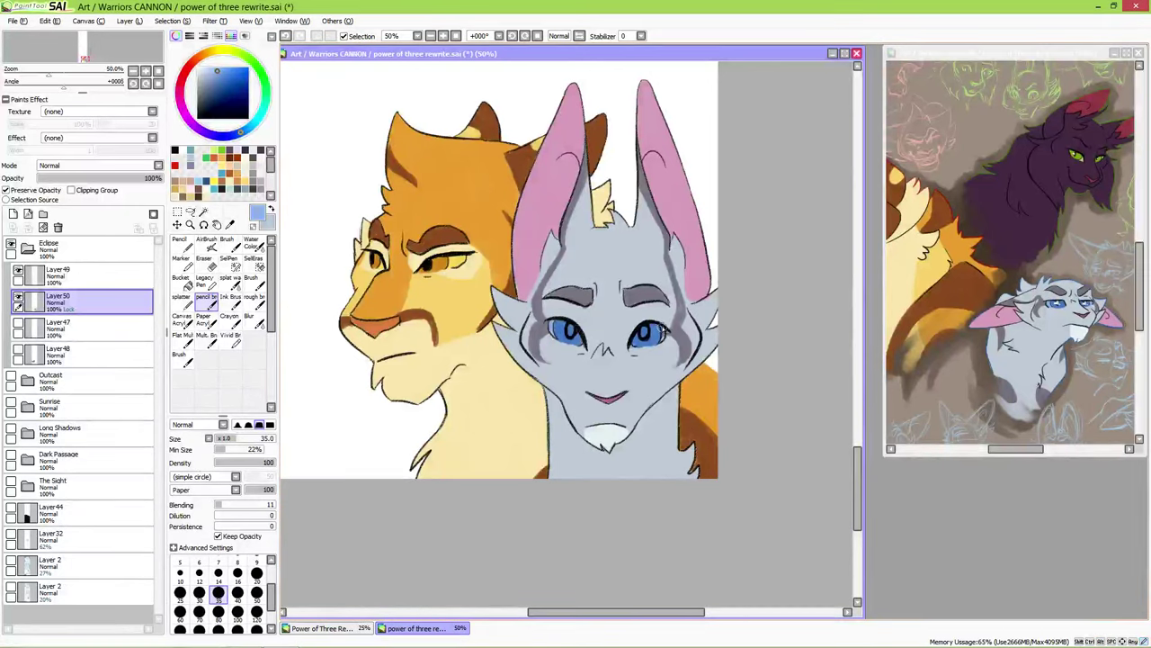
{"action": "left_click", "coordinate": [569, 330], "text": "alt"}
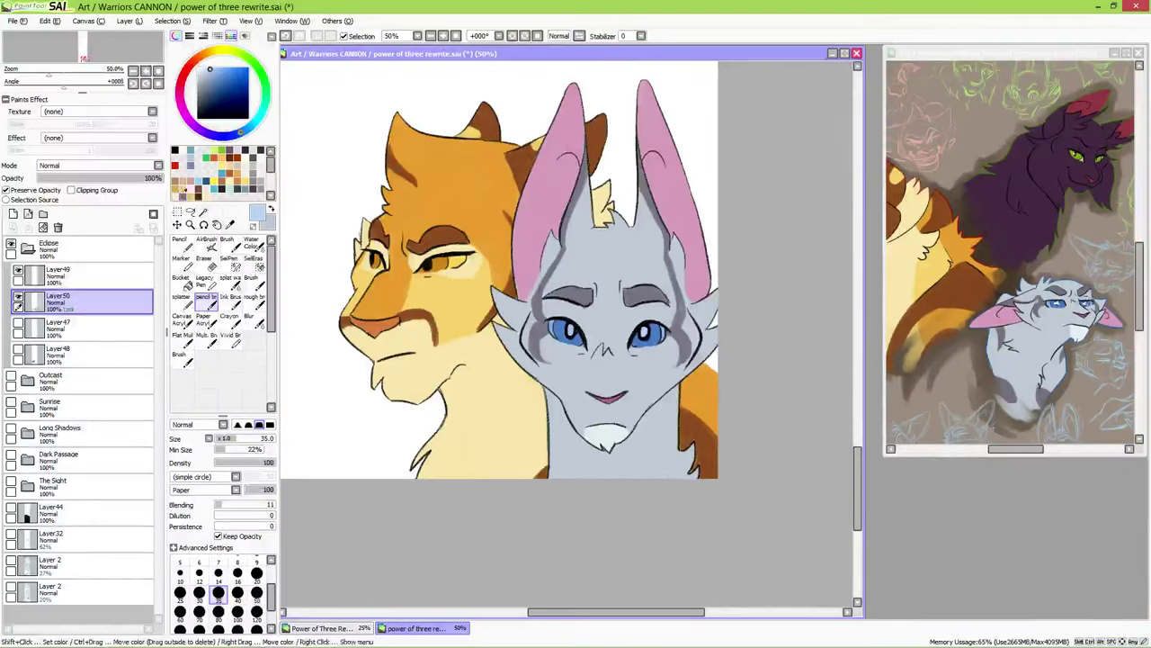
- Add a new layer above the line art and paint white highlights in the cats' eyes
{"action": "key", "text": "x"}
{"action": "left_click", "coordinate": [78, 276]}
{"action": "key", "text": "ctrl+shift+n"}
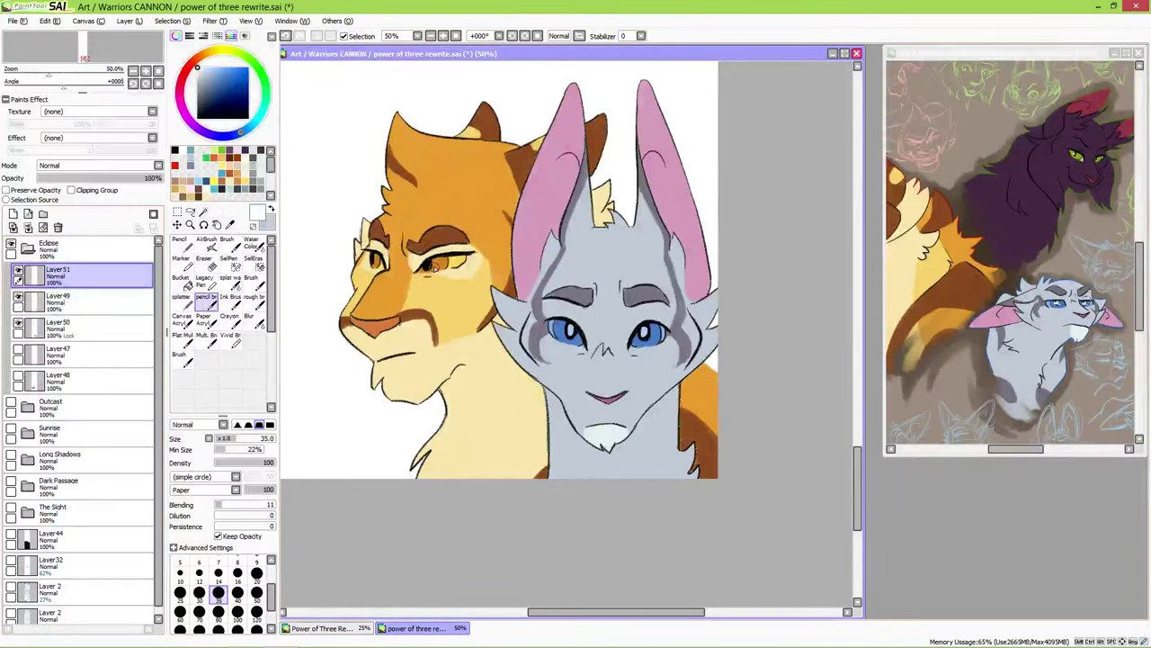
{"action": "left_click_drag", "start_coordinate": [558, 328], "coordinate": [567, 336]}
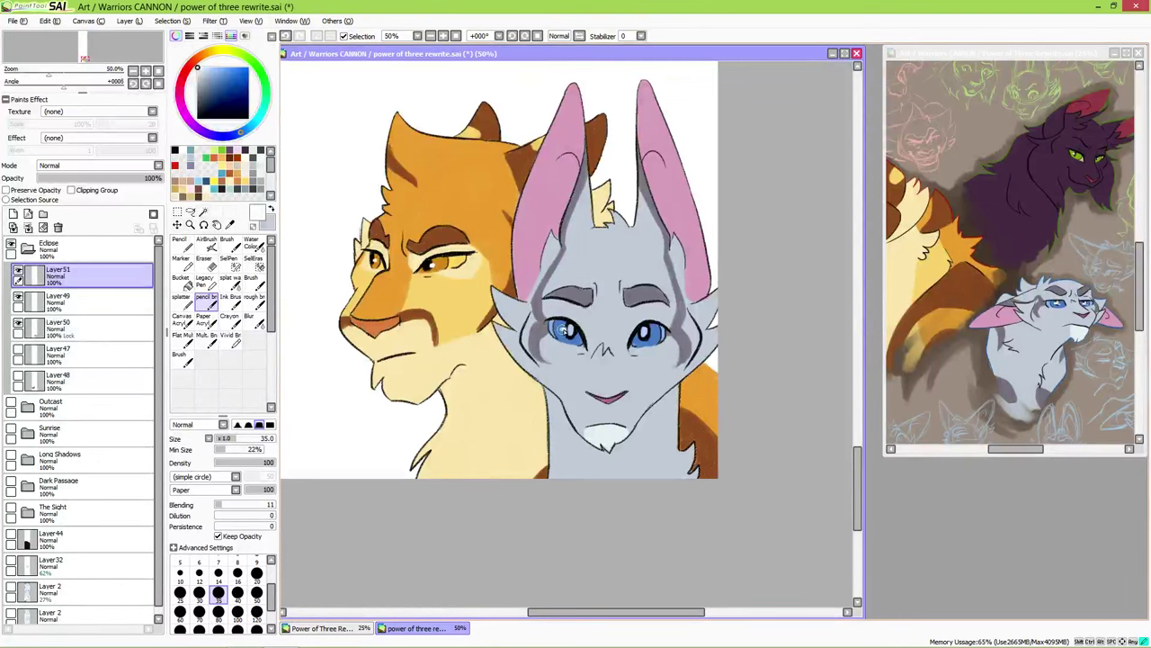
{"action": "left_click_drag", "start_coordinate": [637, 329], "coordinate": [646, 339]}
- Show Layer47, Layer48, Layer44 and the Outcast, Sunrise, Long Shadows, Dark Passage and The Sight folders again
{"action": "scroll", "coordinate": [769, 576], "scroll_direction": "down", "scroll_amount": 2}
{"action": "scroll", "coordinate": [770, 531], "scroll_direction": "down", "scroll_amount": 3}
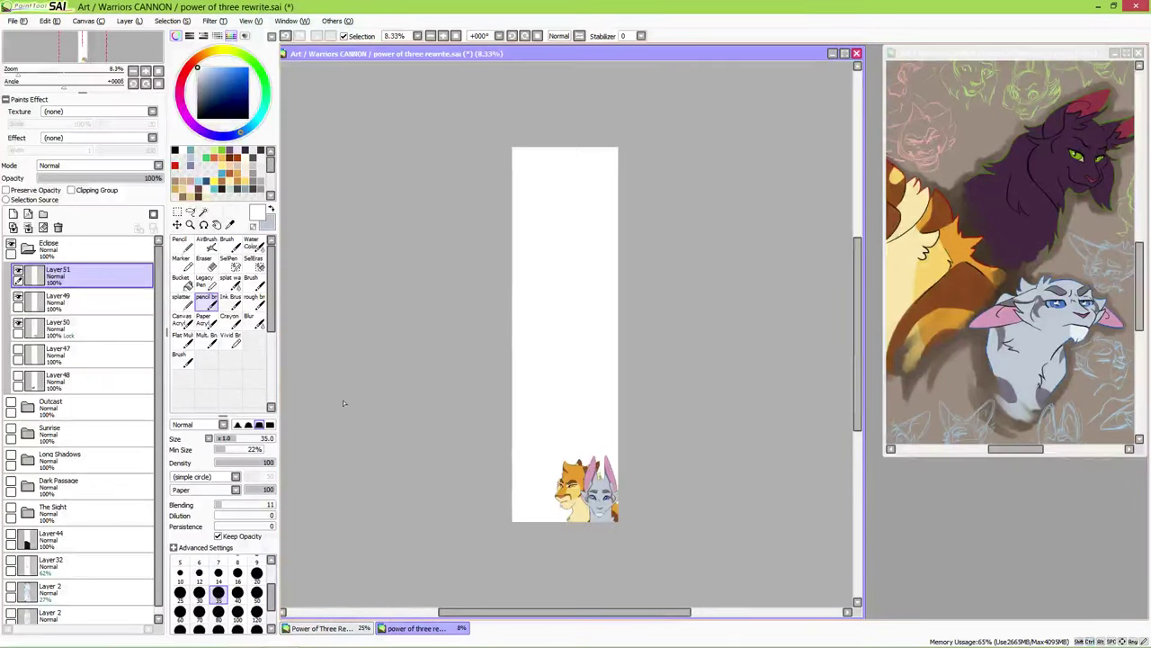
{"action": "left_click_drag", "start_coordinate": [11, 405], "coordinate": [11, 535]}
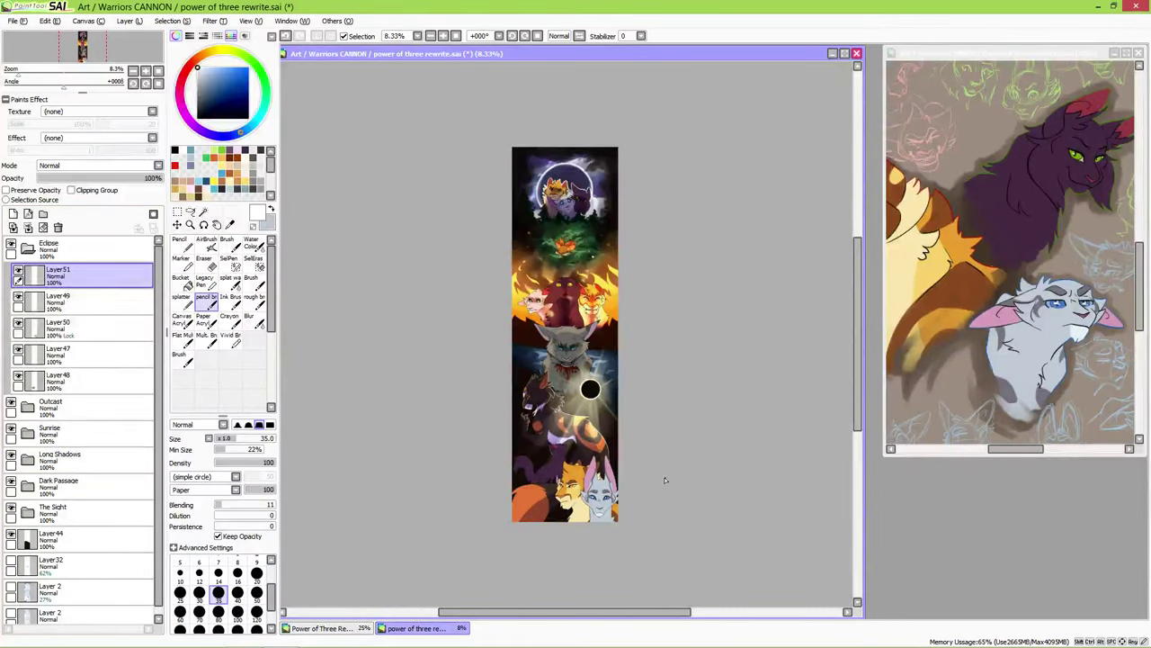
{"action": "scroll", "coordinate": [635, 476], "scroll_direction": "up", "scroll_amount": 3}
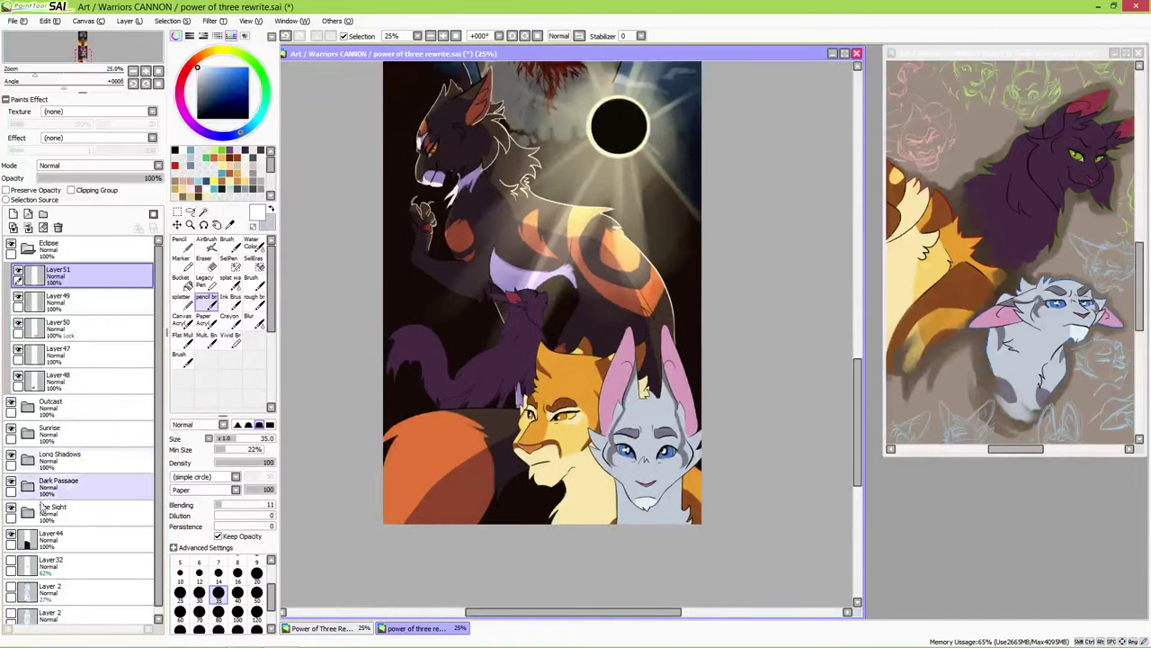
- Shade the big orange tail with muted purple on the Outcast folder's clipped Multiply layer, using the Brush at size 120
{"action": "key", "text": "b"}
{"action": "left_click_drag", "start_coordinate": [349, 410], "coordinate": [305, 401]}
{"action": "key", "text": "b"}
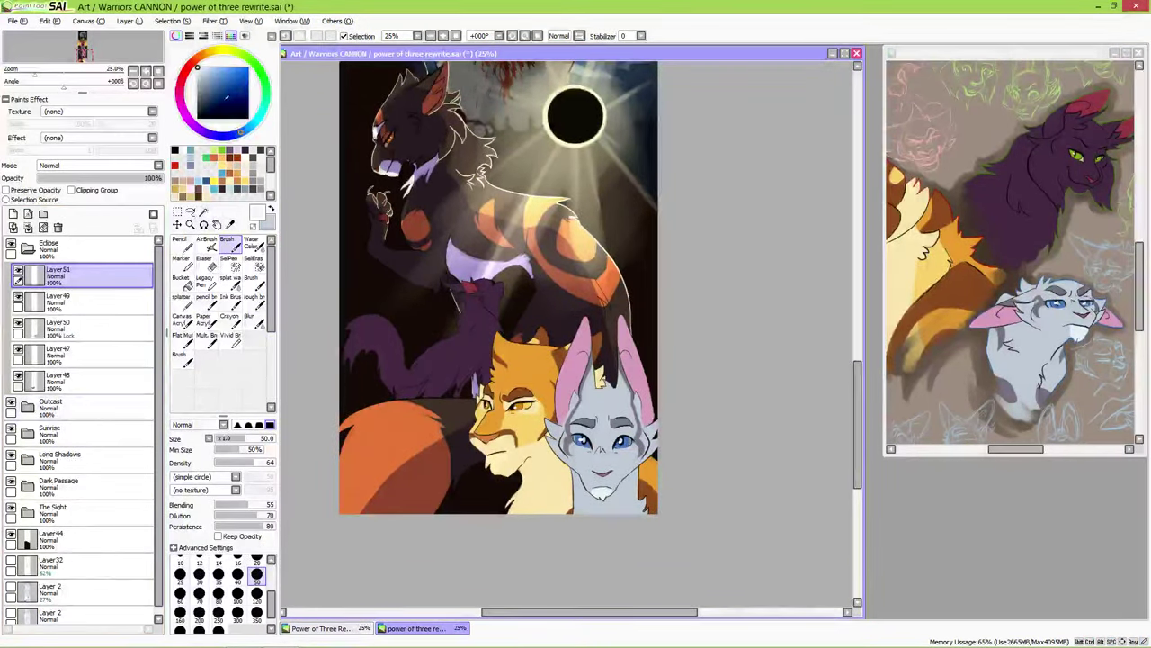
{"action": "left_click", "coordinate": [28, 407]}
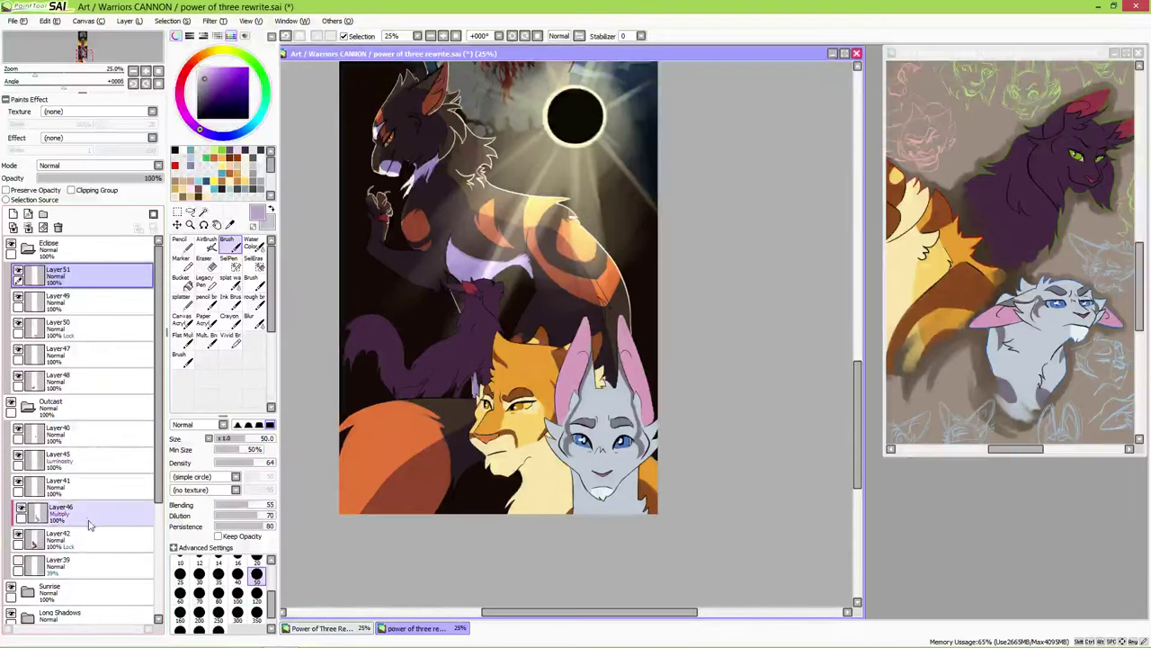
{"action": "left_click", "coordinate": [88, 513]}
{"action": "key", "text": "bracketright"}
{"action": "key", "text": "bracketright"}
{"action": "key", "text": "bracketright"}
{"action": "key", "text": "bracketright"}
{"action": "key", "text": "bracketright"}
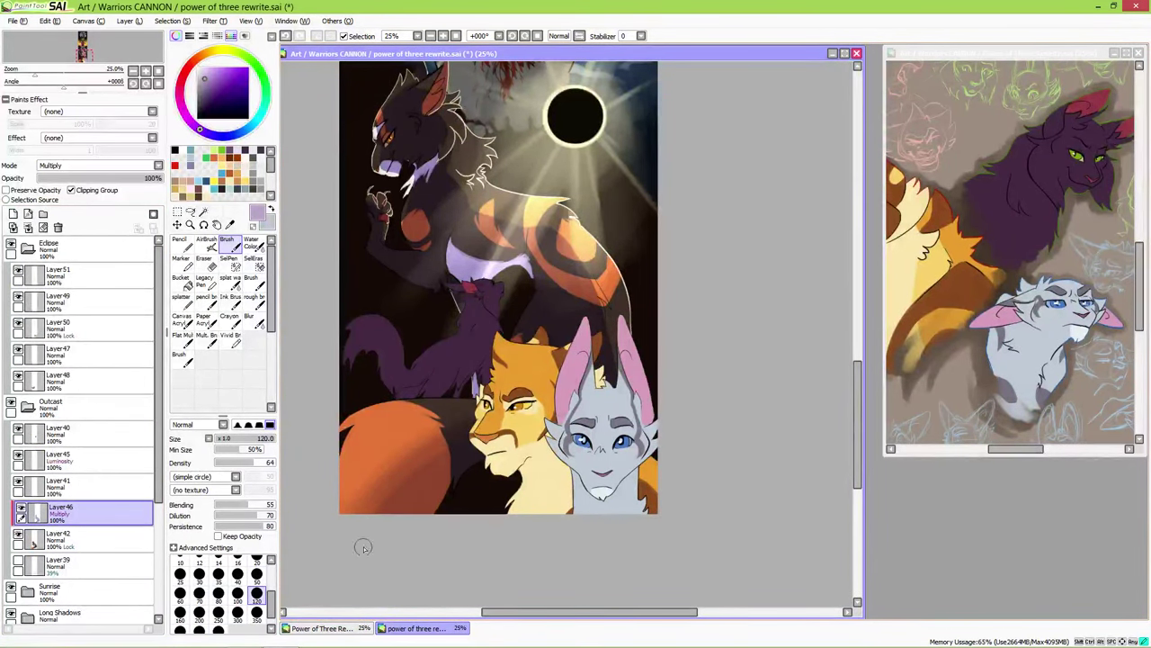
- Add a Multiply layer above Layer50 and shade the two large cats' necks and chests with muted purple at Brush size 120
{"action": "left_click", "coordinate": [104, 299]}
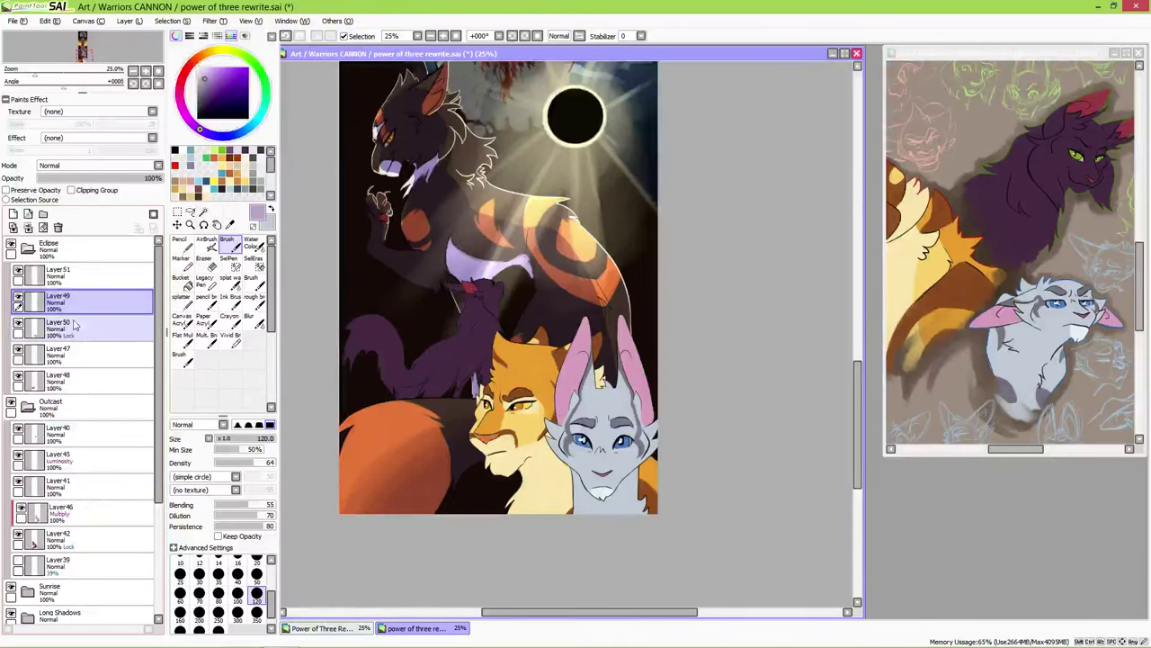
{"action": "left_click", "coordinate": [13, 213]}
{"action": "left_click", "coordinate": [99, 164]}
{"action": "left_click", "coordinate": [99, 177]}
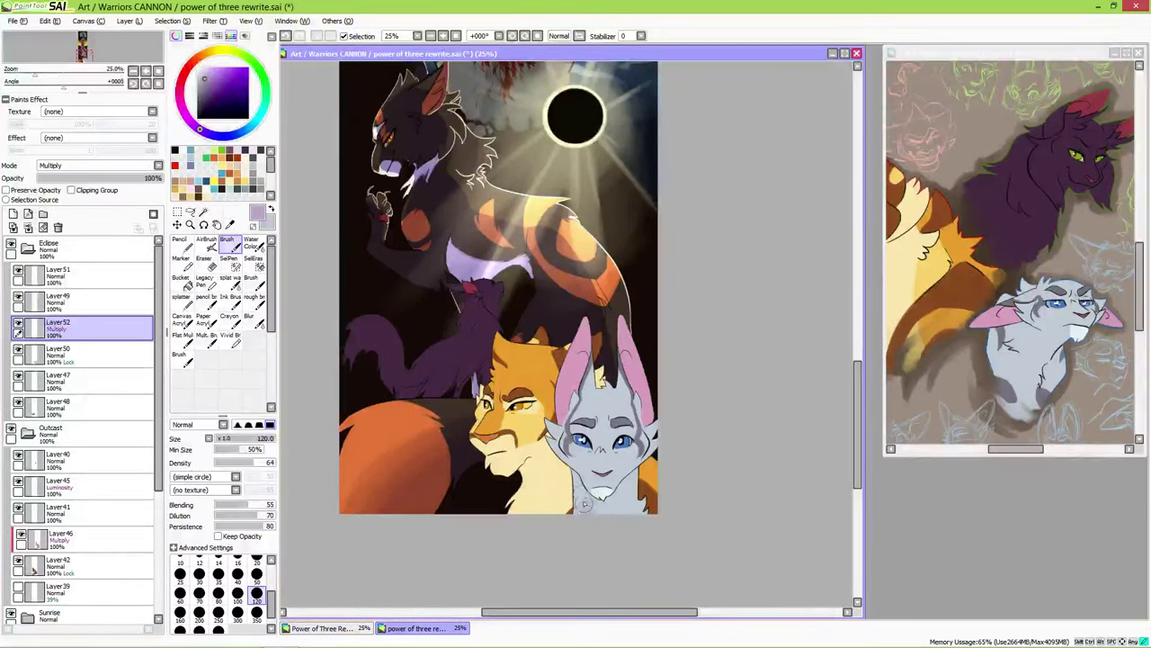
{"action": "mouse_move", "coordinate": [558, 482]}
{"action": "left_mouse_down"}
{"action": "mouse_move", "coordinate": [585, 495]}
{"action": "mouse_move", "coordinate": [553, 494]}
{"action": "mouse_move", "coordinate": [562, 477]}
{"action": "left_mouse_up"}
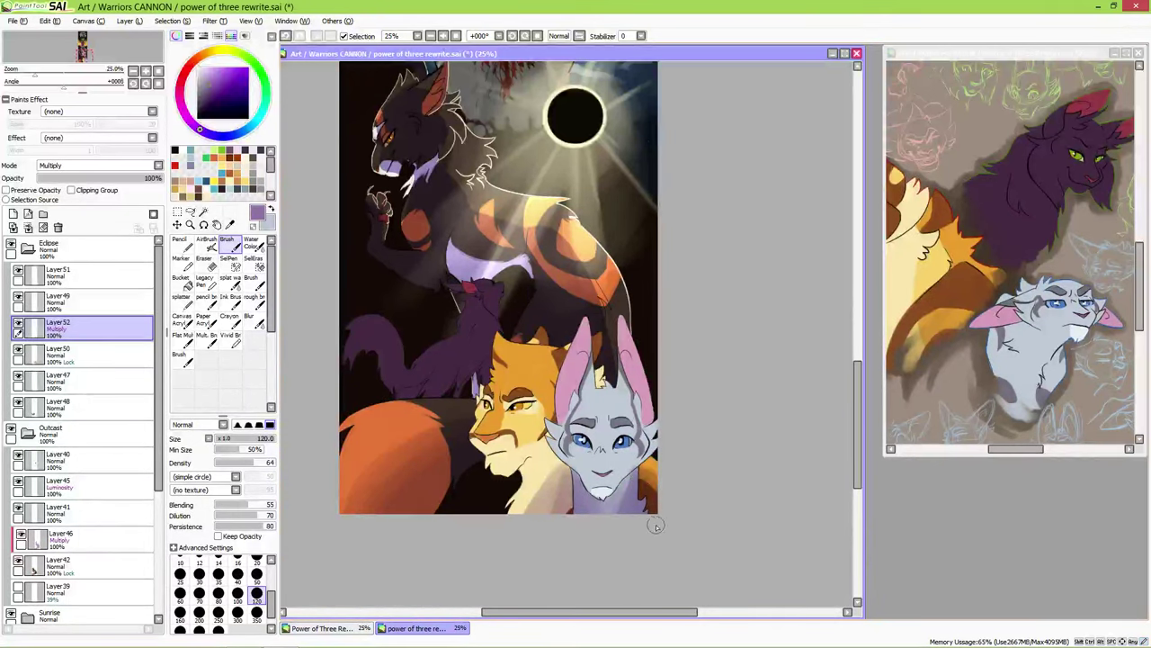
{"action": "left_click_drag", "start_coordinate": [634, 486], "coordinate": [644, 506]}
- Shade the inner folds and bases of the grey cat's pink ears with muted purple at Brush size 30
{"action": "left_click", "coordinate": [256, 573]}
{"action": "key", "text": "ctrl+plus"}
{"action": "key", "text": "ctrl+plus"}
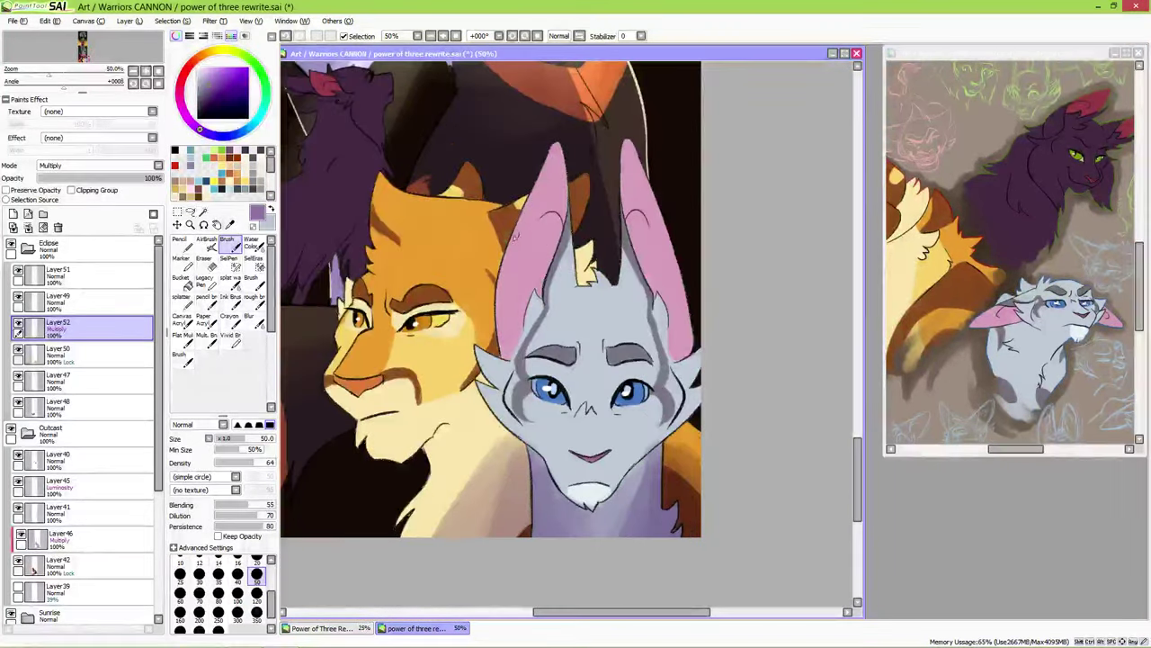
{"action": "left_click", "coordinate": [198, 573]}
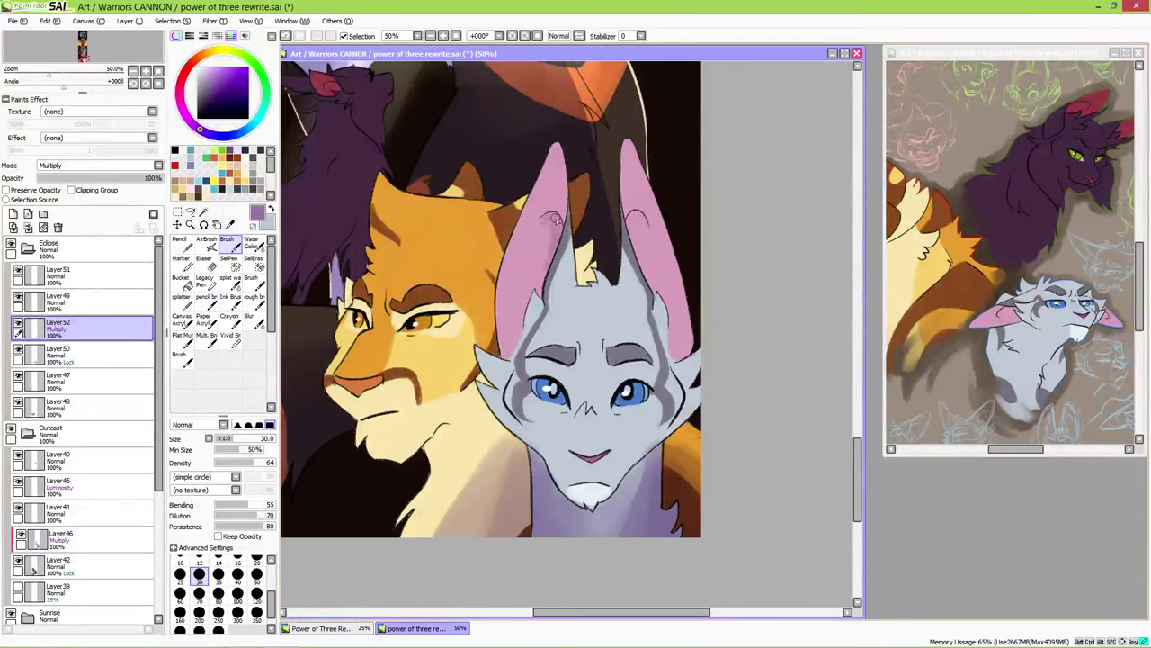
{"action": "mouse_move", "coordinate": [545, 223]}
{"action": "left_mouse_down"}
{"action": "mouse_move", "coordinate": [538, 286]}
{"action": "mouse_move", "coordinate": [539, 270]}
{"action": "left_mouse_up"}
{"action": "left_click_drag", "start_coordinate": [638, 219], "coordinate": [647, 279]}
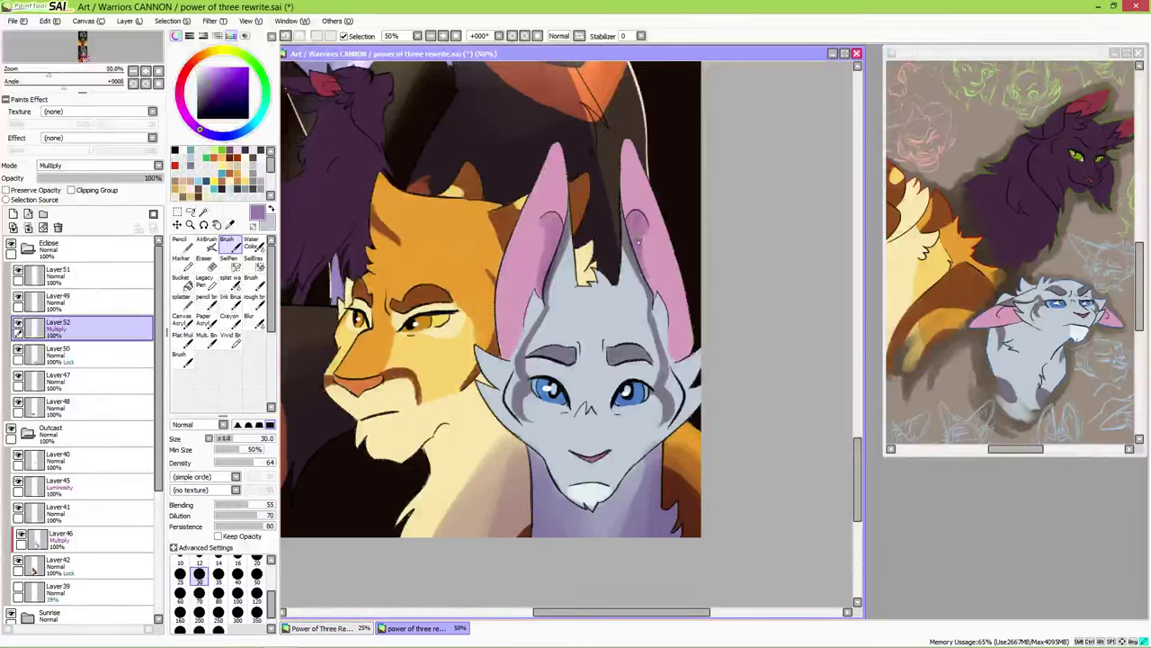
{"action": "left_click_drag", "start_coordinate": [543, 297], "coordinate": [502, 362]}
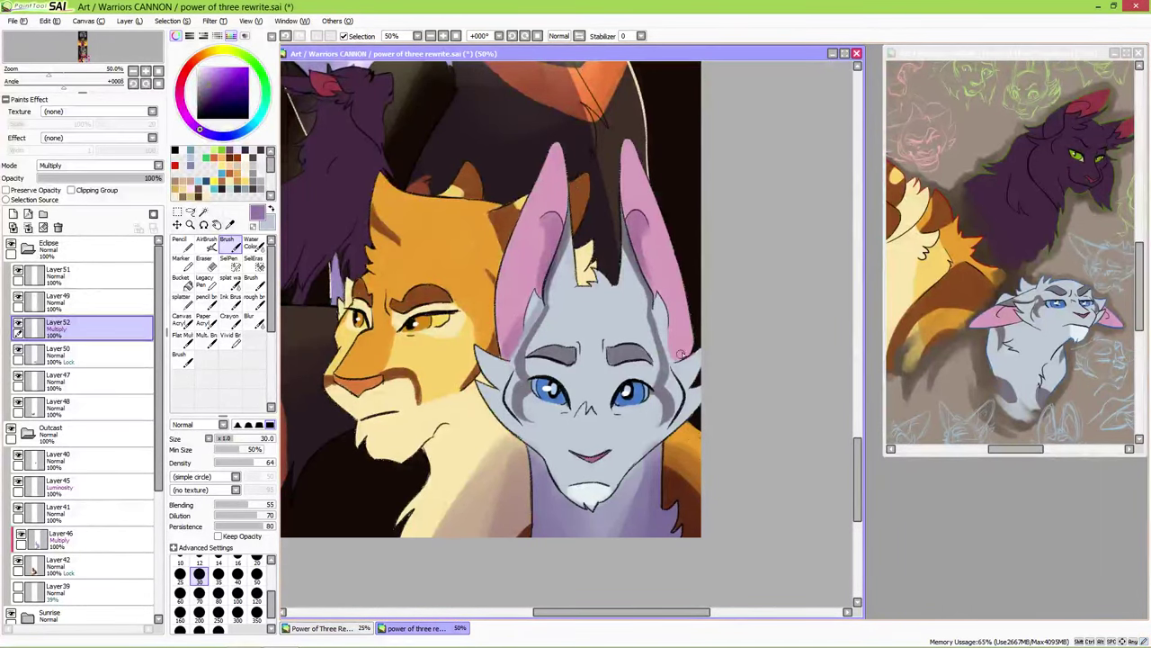
{"action": "mouse_move", "coordinate": [655, 306]}
{"action": "left_mouse_down"}
{"action": "mouse_move", "coordinate": [669, 344]}
{"action": "mouse_move", "coordinate": [691, 351]}
{"action": "left_mouse_up"}
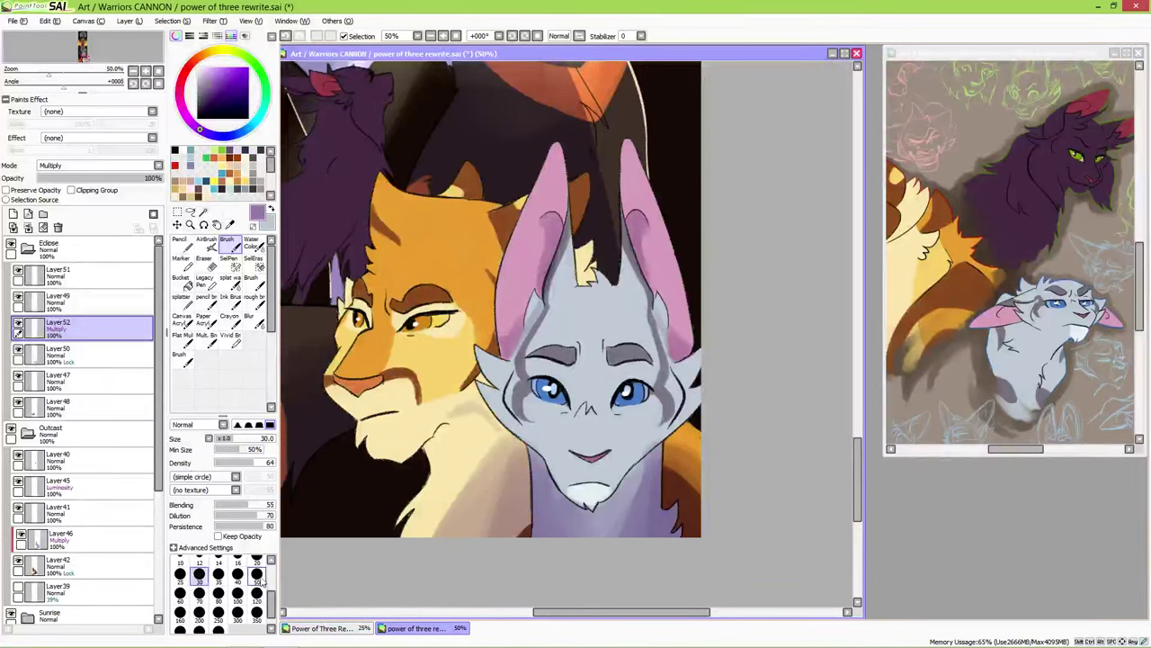
- Shade under the golden cat's jaw and along the grey cat's neck at Brush size 50
{"action": "left_click", "coordinate": [256, 573]}
{"action": "mouse_move", "coordinate": [455, 435]}
{"action": "left_mouse_down"}
{"action": "mouse_move", "coordinate": [484, 418]}
{"action": "mouse_move", "coordinate": [519, 447]}
{"action": "mouse_move", "coordinate": [510, 476]}
{"action": "mouse_move", "coordinate": [449, 420]}
{"action": "mouse_move", "coordinate": [406, 459]}
{"action": "mouse_move", "coordinate": [474, 406]}
{"action": "mouse_move", "coordinate": [444, 411]}
{"action": "left_mouse_up"}
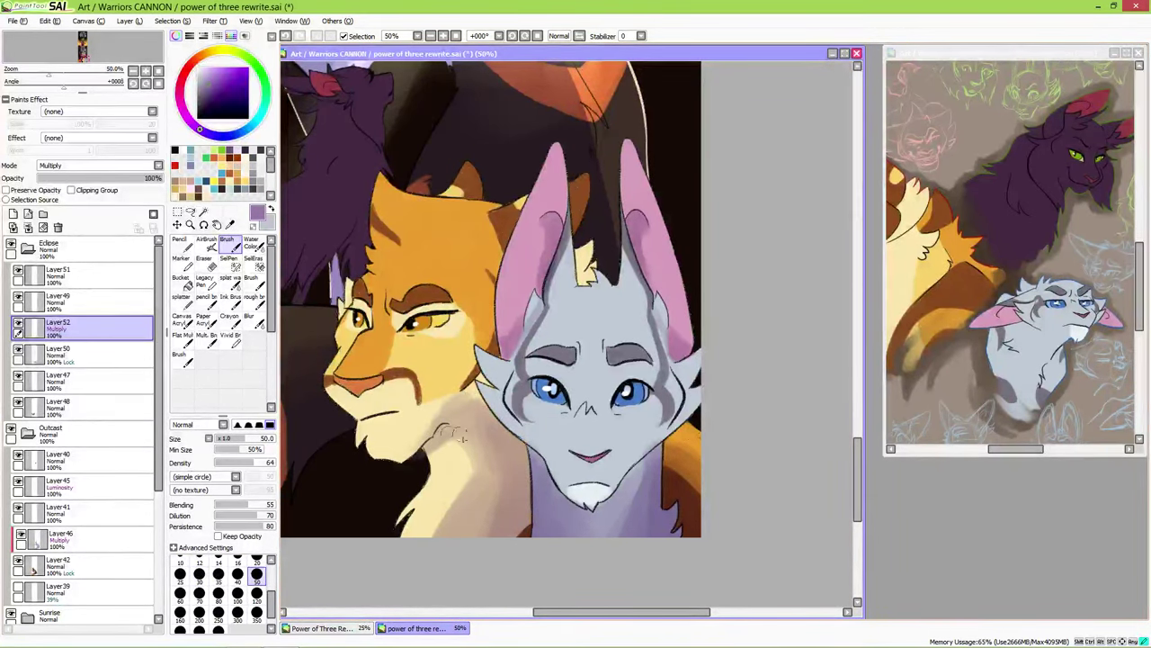
{"action": "mouse_move", "coordinate": [617, 495]}
{"action": "left_mouse_down"}
{"action": "mouse_move", "coordinate": [637, 469]}
{"action": "mouse_move", "coordinate": [605, 504]}
{"action": "mouse_move", "coordinate": [684, 410]}
{"action": "mouse_move", "coordinate": [630, 450]}
{"action": "left_mouse_up"}
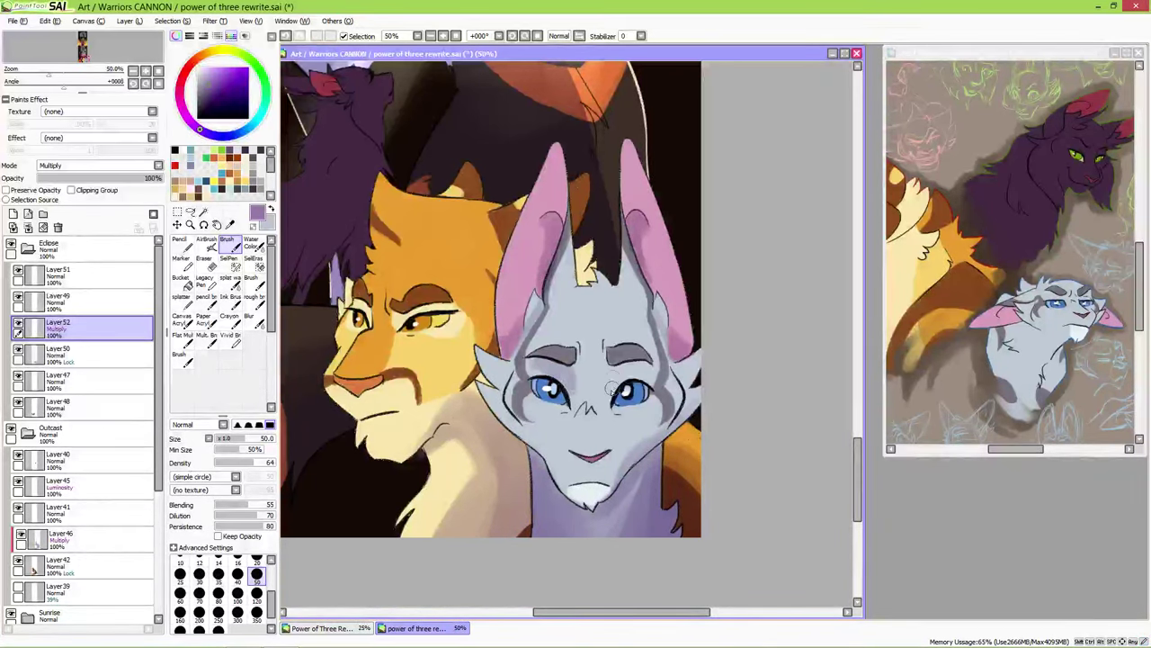
- Shade around the eyes of the grey and golden cats with muted purple at Brush size 30
{"action": "key", "text": "bracketleft"}
{"action": "key", "text": "bracketleft"}
{"action": "key", "text": "bracketleft"}
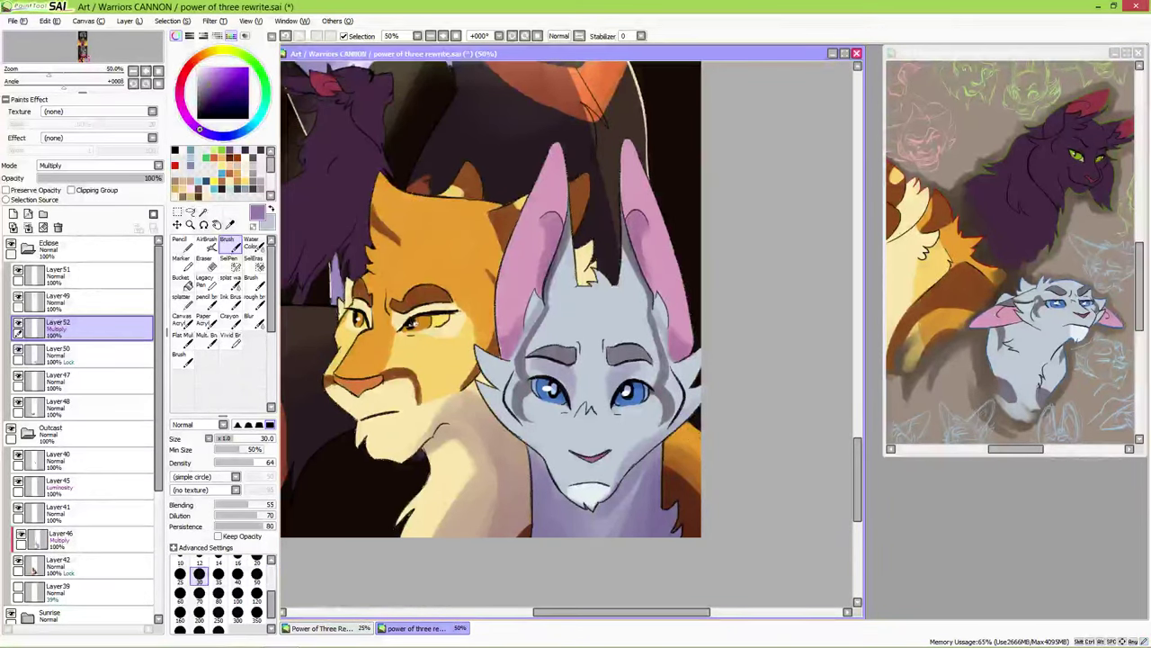
{"action": "left_click_drag", "start_coordinate": [396, 321], "coordinate": [437, 313]}
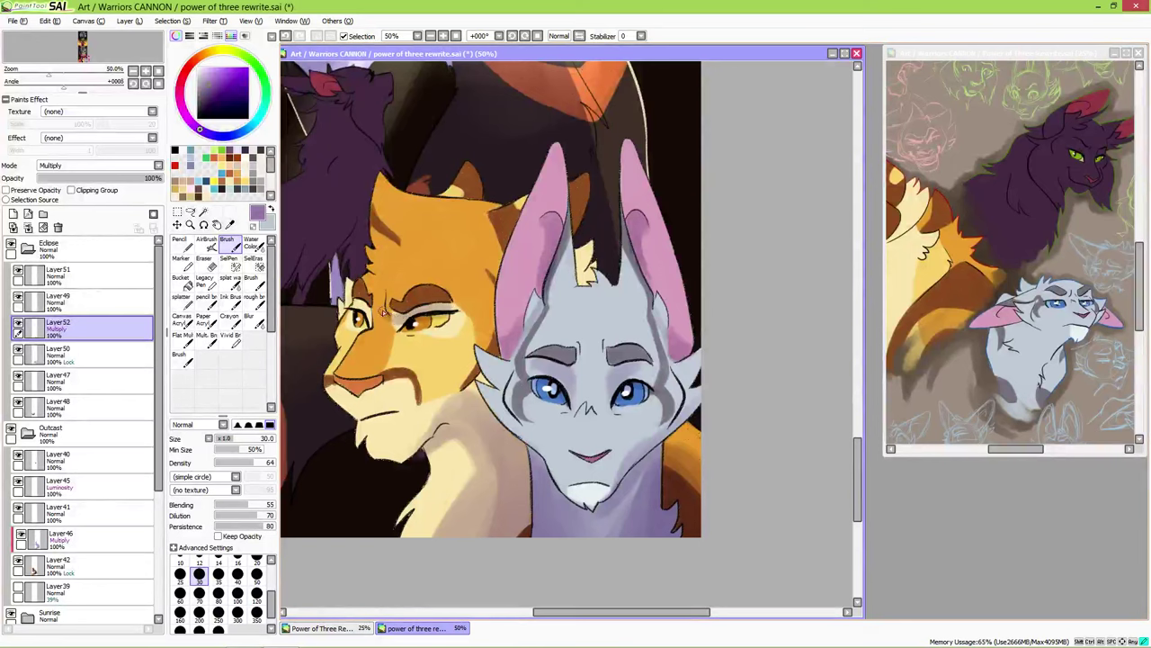
{"action": "left_click_drag", "start_coordinate": [365, 310], "coordinate": [358, 317]}
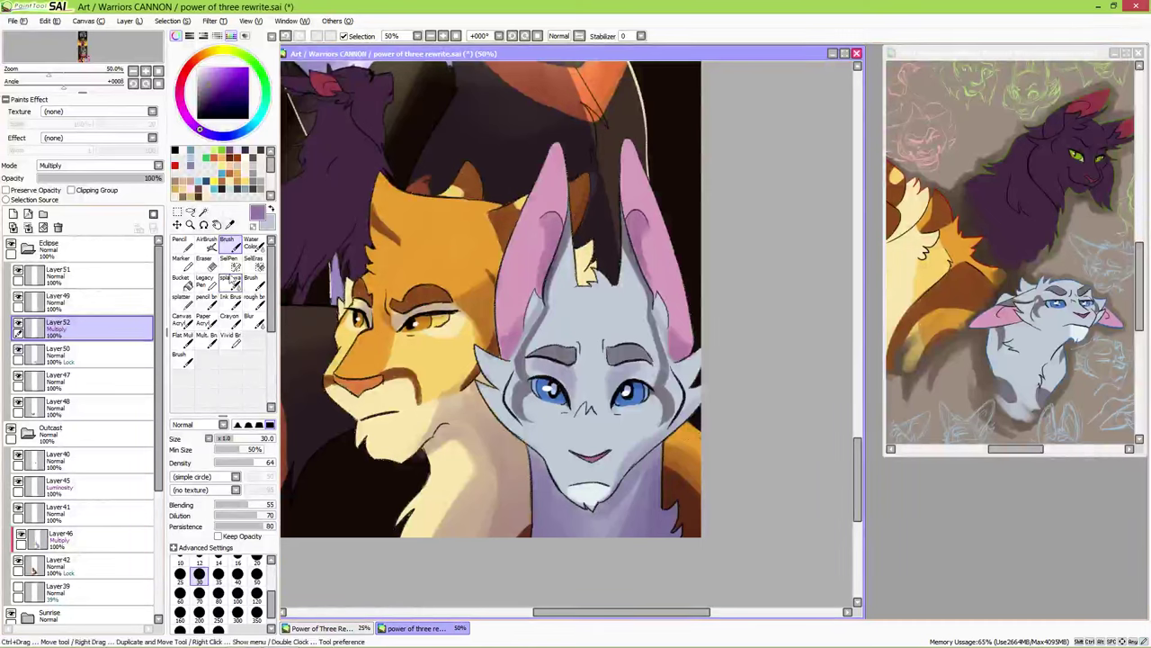
- Clip the Multiply layer to Layer50 and refine the two large cats' head shading at Brush sizes 30 and 20
{"action": "left_click", "coordinate": [73, 189]}
{"action": "left_click_drag", "start_coordinate": [450, 184], "coordinate": [492, 185]}
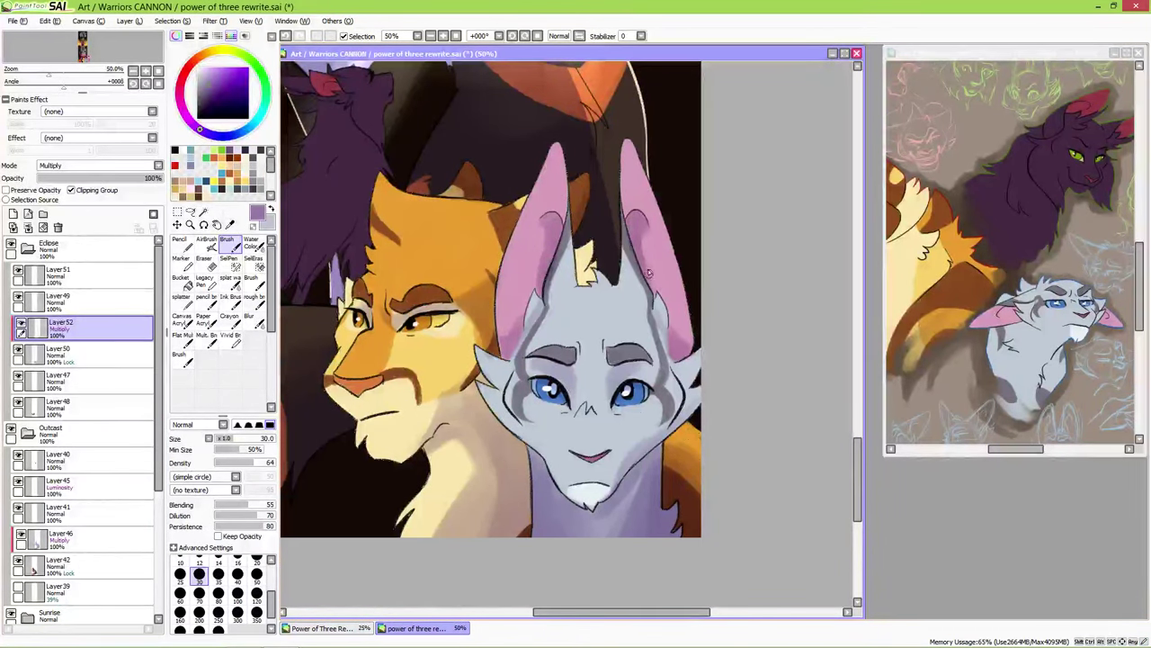
{"action": "mouse_move", "coordinate": [593, 268]}
{"action": "left_mouse_down"}
{"action": "mouse_move", "coordinate": [580, 272]}
{"action": "mouse_move", "coordinate": [586, 256]}
{"action": "mouse_move", "coordinate": [585, 297]}
{"action": "left_mouse_up"}
{"action": "left_click_drag", "start_coordinate": [594, 506], "coordinate": [719, 520]}
{"action": "key", "text": "bracketleft"}
{"action": "key", "text": "bracketleft"}
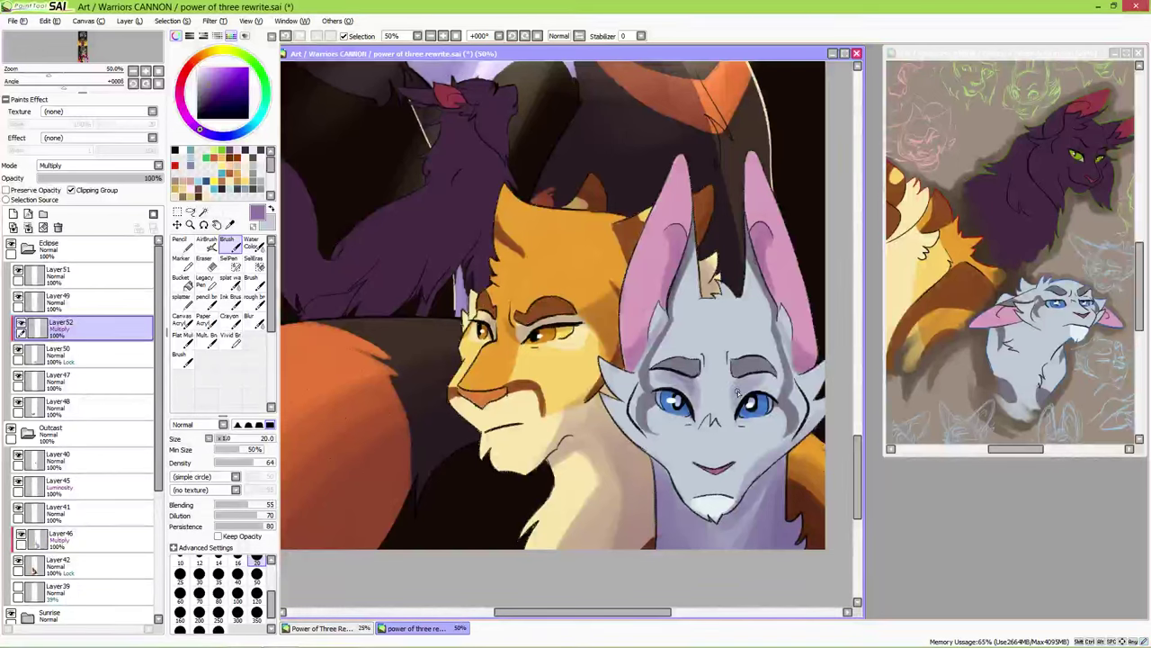
- Add a clipped Multiply layer directly above Layer48 for the dark purple cat and set the Brush size to 120
{"action": "left_click_drag", "start_coordinate": [743, 337], "coordinate": [842, 473]}
{"action": "left_click", "coordinate": [97, 391]}
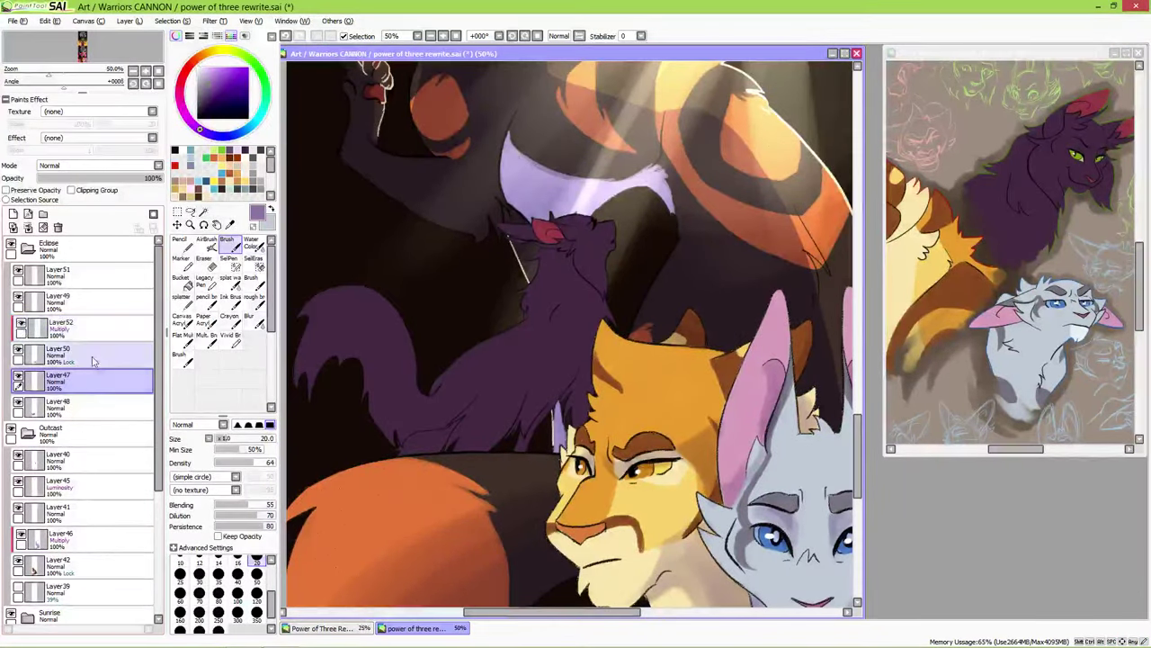
{"action": "left_click", "coordinate": [97, 407]}
{"action": "left_click", "coordinate": [13, 213]}
{"action": "left_click", "coordinate": [99, 165]}
{"action": "left_click", "coordinate": [99, 191]}
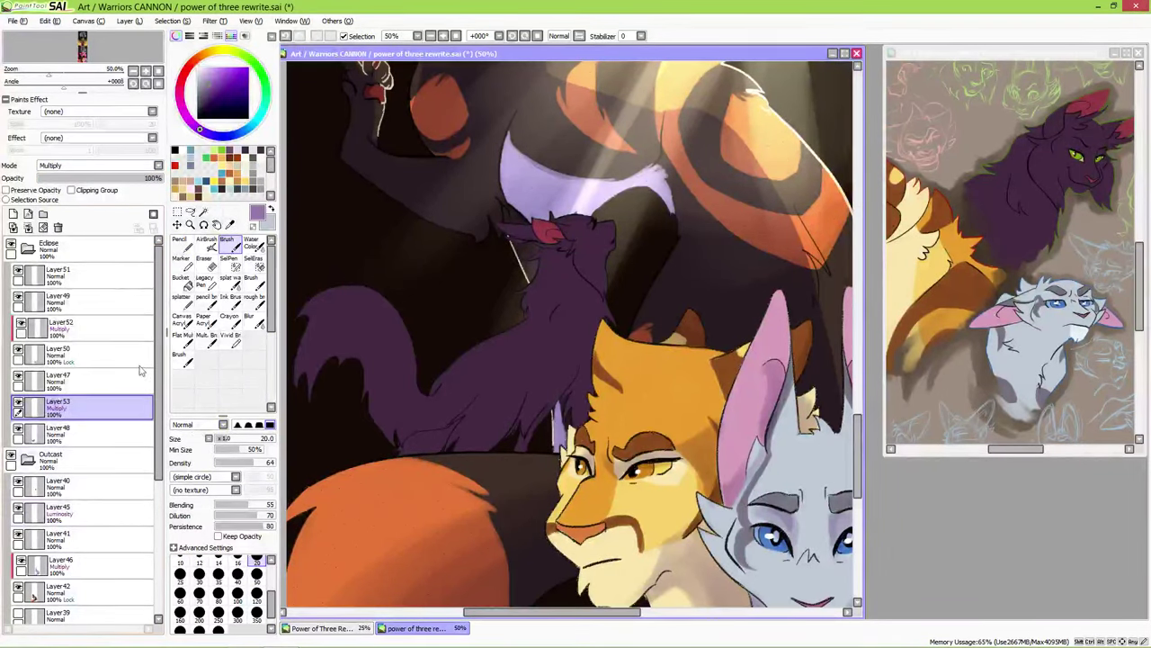
{"action": "left_click", "coordinate": [258, 595]}
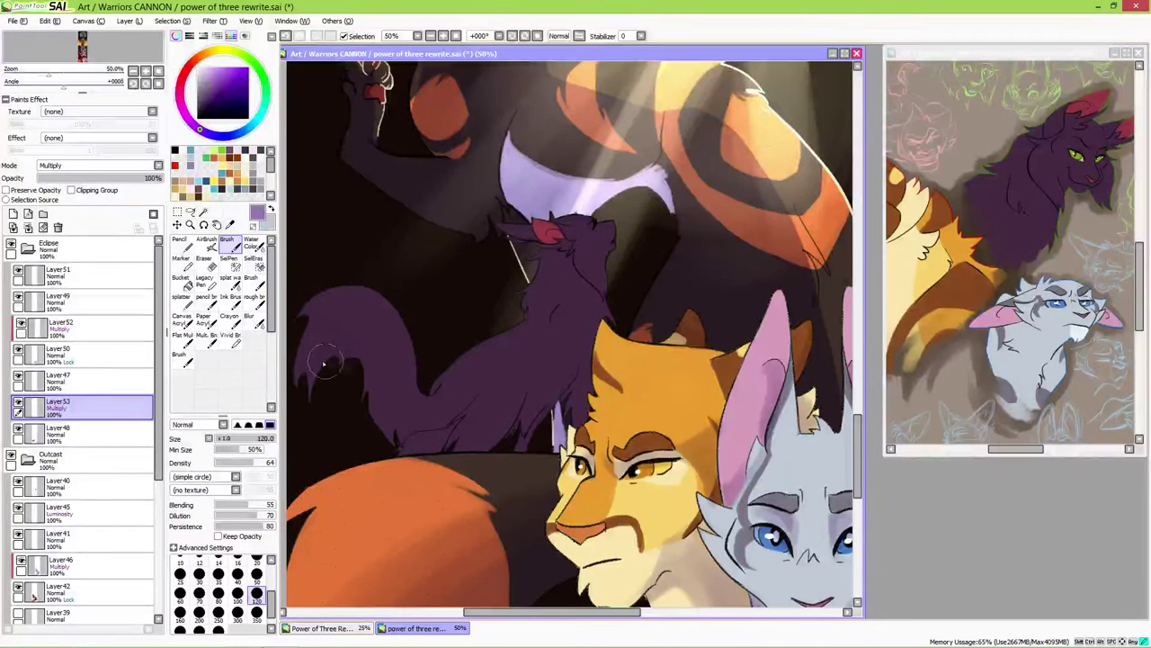
{"action": "left_click", "coordinate": [72, 189]}
- Shade the dark purple cat's tail and haunch with muted purple, reducing the Brush from size 120 to 50 and 20
{"action": "mouse_move", "coordinate": [327, 372]}
{"action": "left_mouse_down"}
{"action": "mouse_move", "coordinate": [310, 349]}
{"action": "mouse_move", "coordinate": [364, 378]}
{"action": "mouse_move", "coordinate": [390, 427]}
{"action": "mouse_move", "coordinate": [419, 446]}
{"action": "mouse_move", "coordinate": [326, 351]}
{"action": "mouse_move", "coordinate": [418, 442]}
{"action": "mouse_move", "coordinate": [308, 388]}
{"action": "left_mouse_up"}
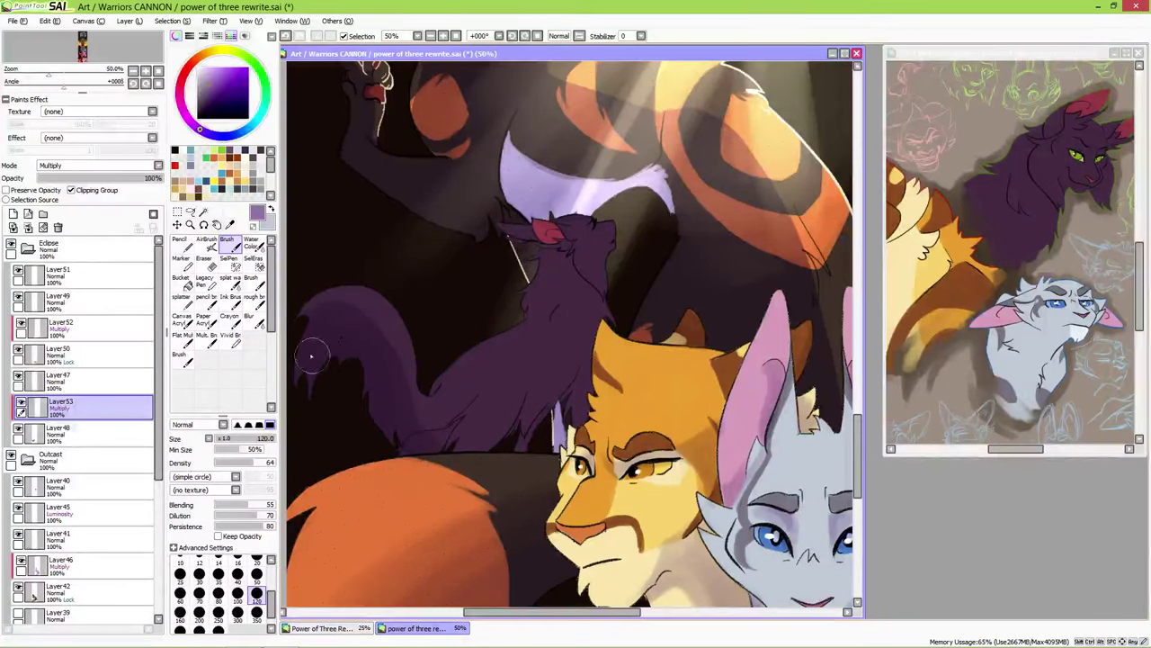
{"action": "key", "text": "bracketleft"}
{"action": "key", "text": "bracketleft"}
{"action": "key", "text": "bracketleft"}
{"action": "key", "text": "bracketleft"}
{"action": "key", "text": "bracketleft"}
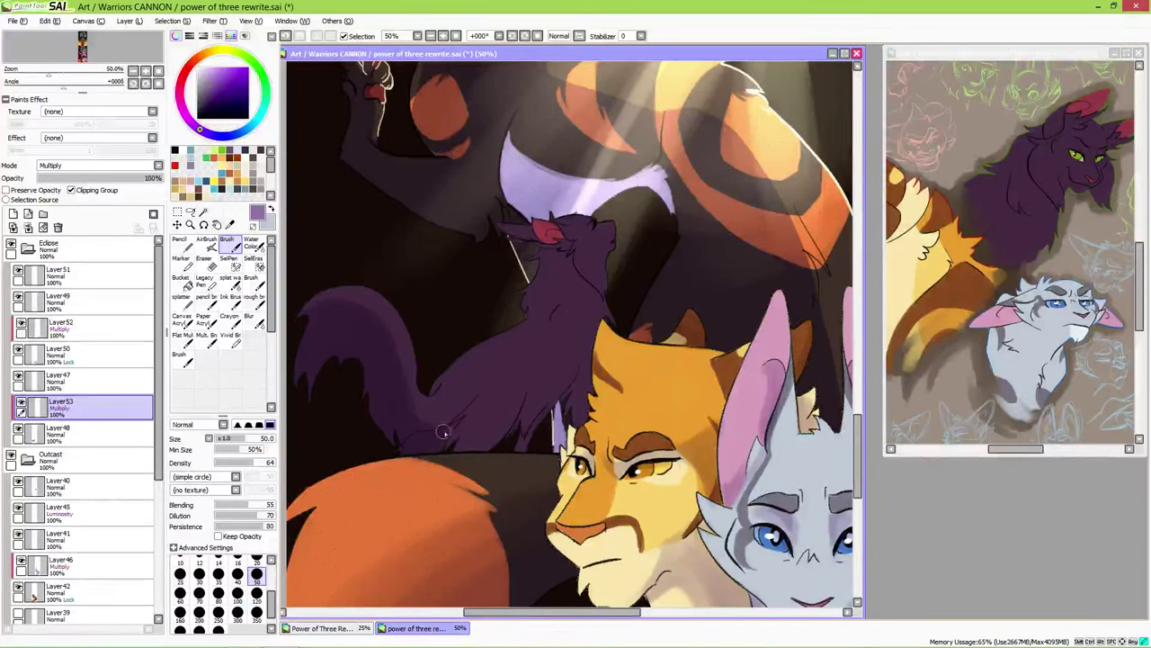
{"action": "key", "text": "bracketleft"}
{"action": "key", "text": "bracketleft"}
{"action": "key", "text": "bracketleft"}
{"action": "key", "text": "bracketleft"}
{"action": "key", "text": "bracketleft"}
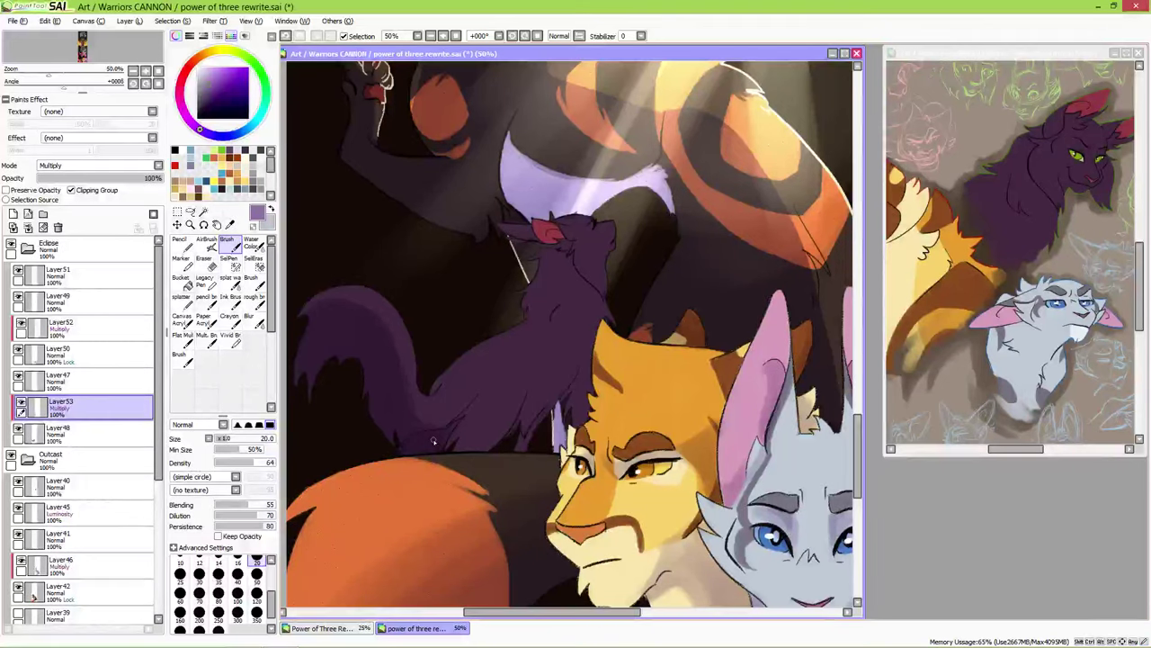
- Shade the dark purple cat's legs and body with muted purple at Brush sizes 35 and 120
{"action": "key", "text": "bracketright"}
{"action": "key", "text": "bracketright"}
{"action": "key", "text": "bracketright"}
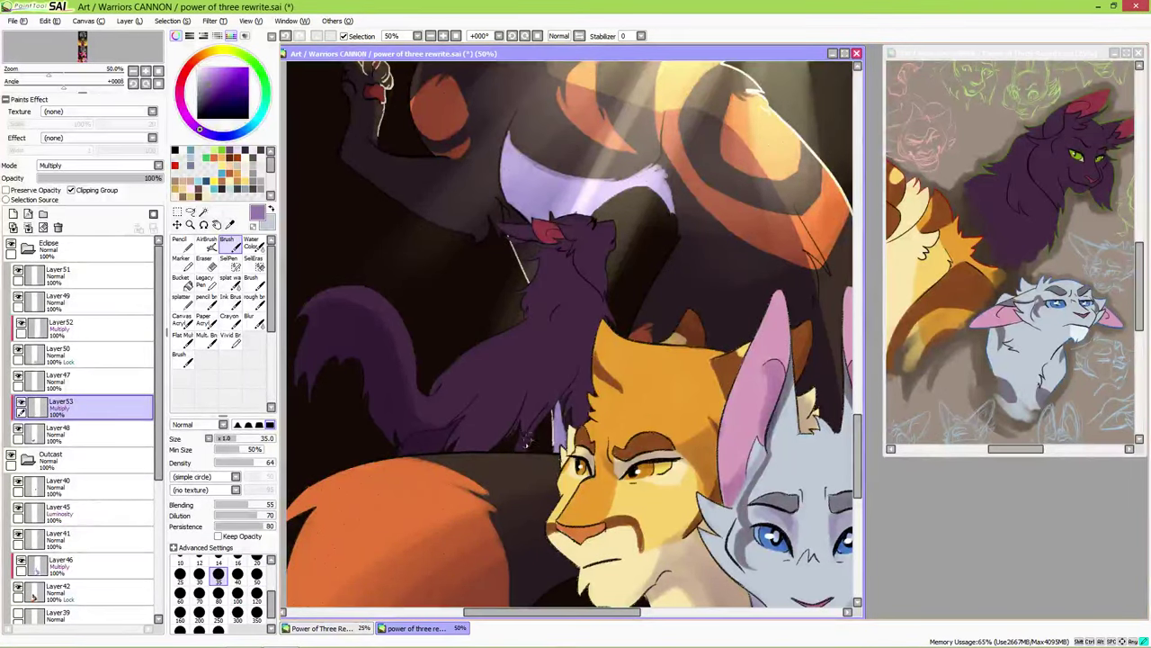
{"action": "left_click", "coordinate": [257, 592]}
{"action": "mouse_move", "coordinate": [411, 432]}
{"action": "left_mouse_down"}
{"action": "mouse_move", "coordinate": [473, 441]}
{"action": "mouse_move", "coordinate": [469, 403]}
{"action": "left_mouse_up"}
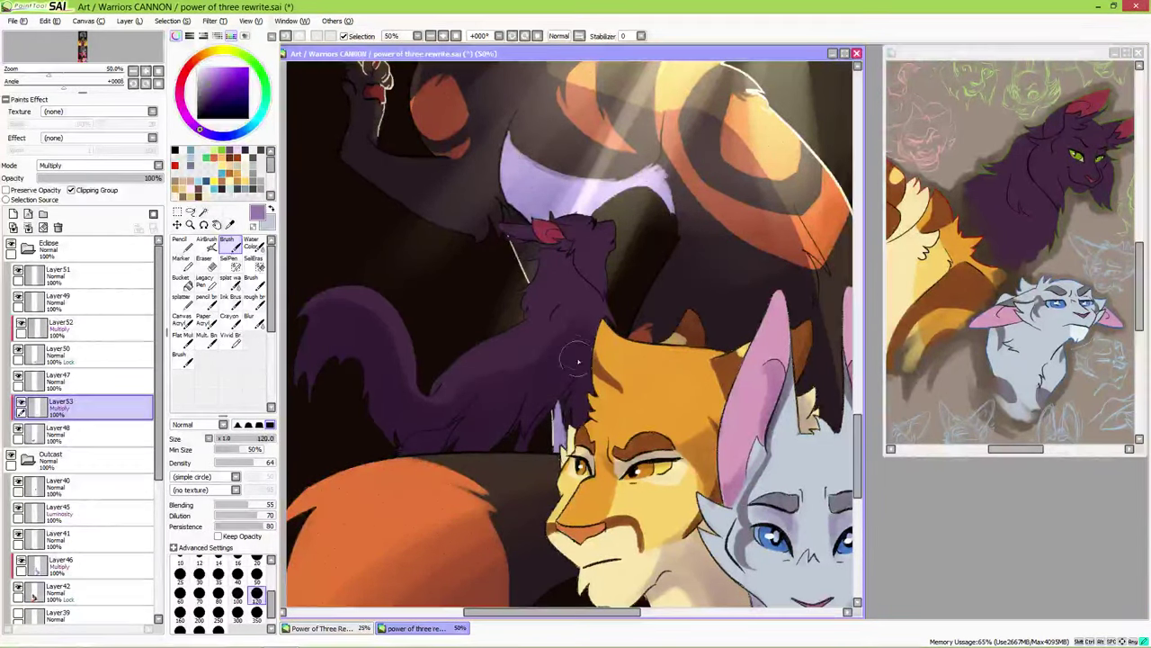
- Shade the dark purple cat's head at Brush size 50 and sample dark purple from its lower tail for finer fur shading
{"action": "key", "text": "bracketleft"}
{"action": "key", "text": "bracketleft"}
{"action": "key", "text": "bracketleft"}
{"action": "key", "text": "bracketleft"}
{"action": "key", "text": "bracketleft"}
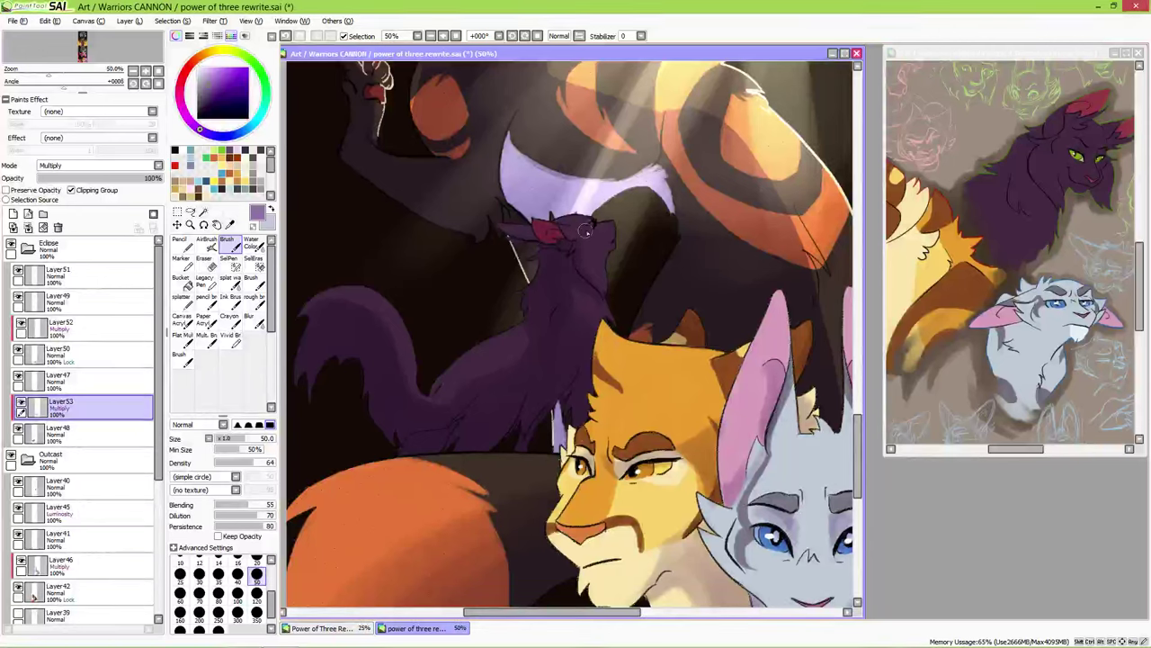
{"action": "left_click", "coordinate": [420, 440], "text": "alt"}
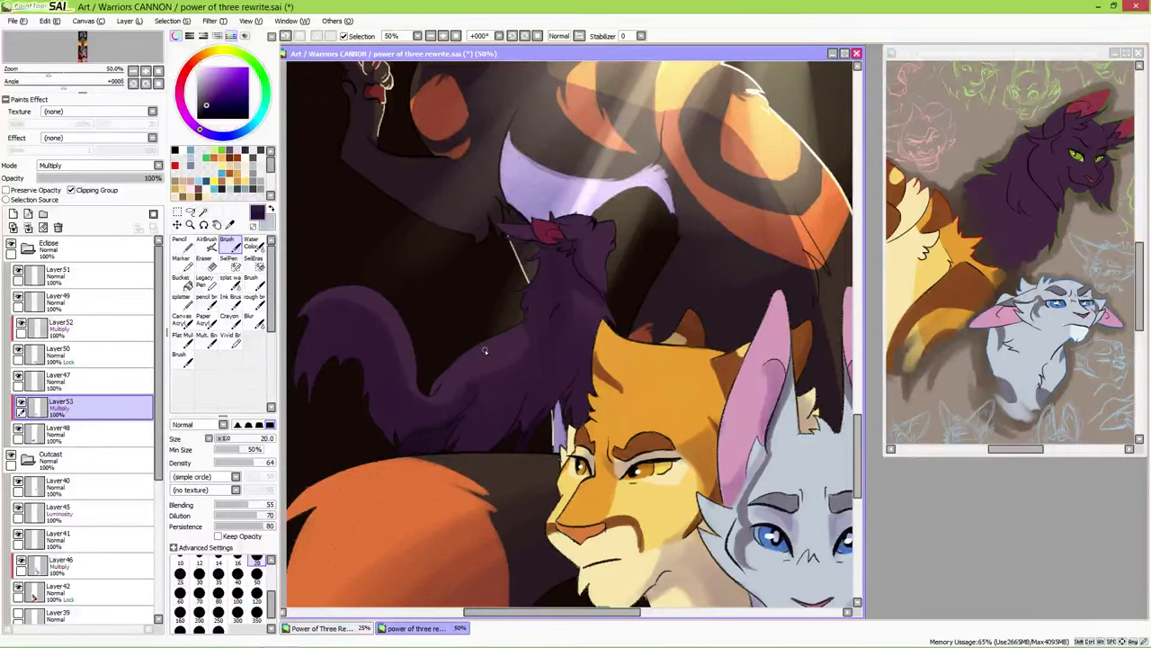
- Add an Overlay layer above Layer53 and paint pale yellow light on the dark purple cat's ears at Brush size 30
{"action": "left_click_drag", "start_coordinate": [485, 349], "coordinate": [666, 386]}
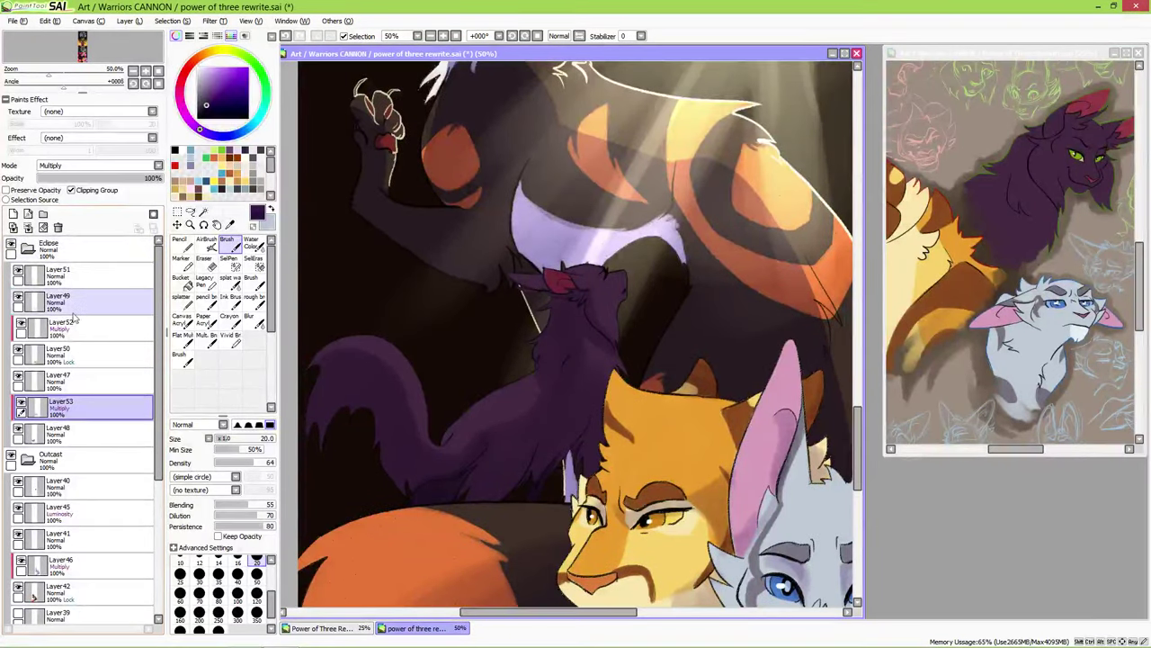
{"action": "left_click", "coordinate": [13, 214]}
{"action": "left_click", "coordinate": [99, 166]}
{"action": "left_click", "coordinate": [90, 194]}
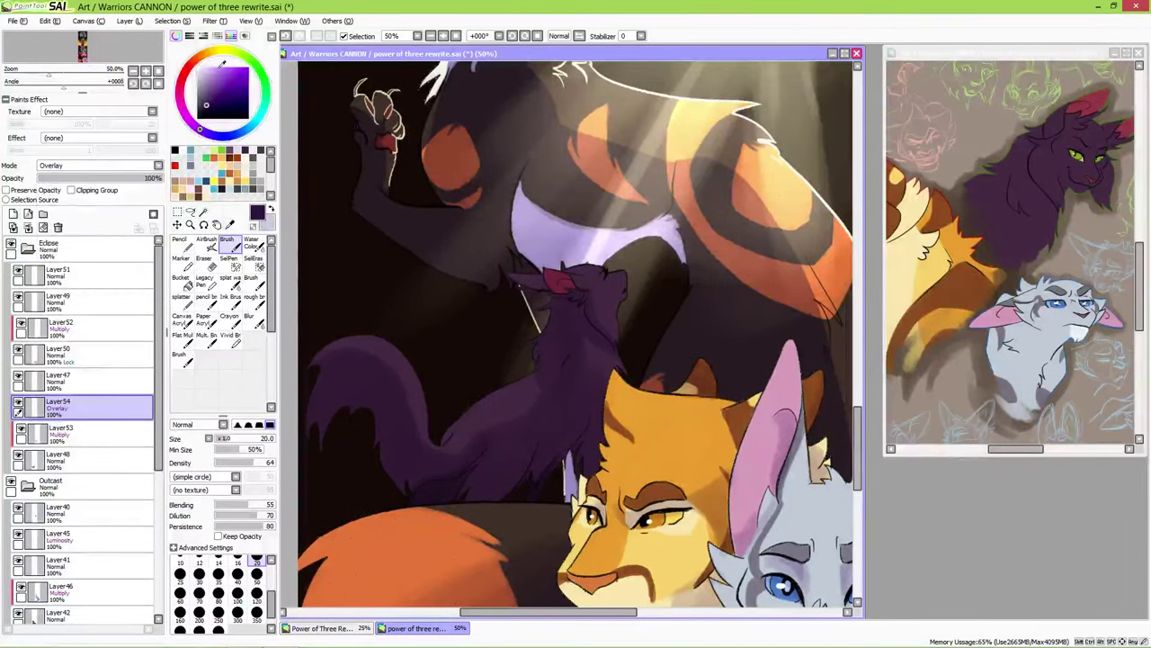
{"action": "left_click", "coordinate": [215, 50]}
{"action": "key", "text": "bracketright"}
{"action": "key", "text": "bracketright"}
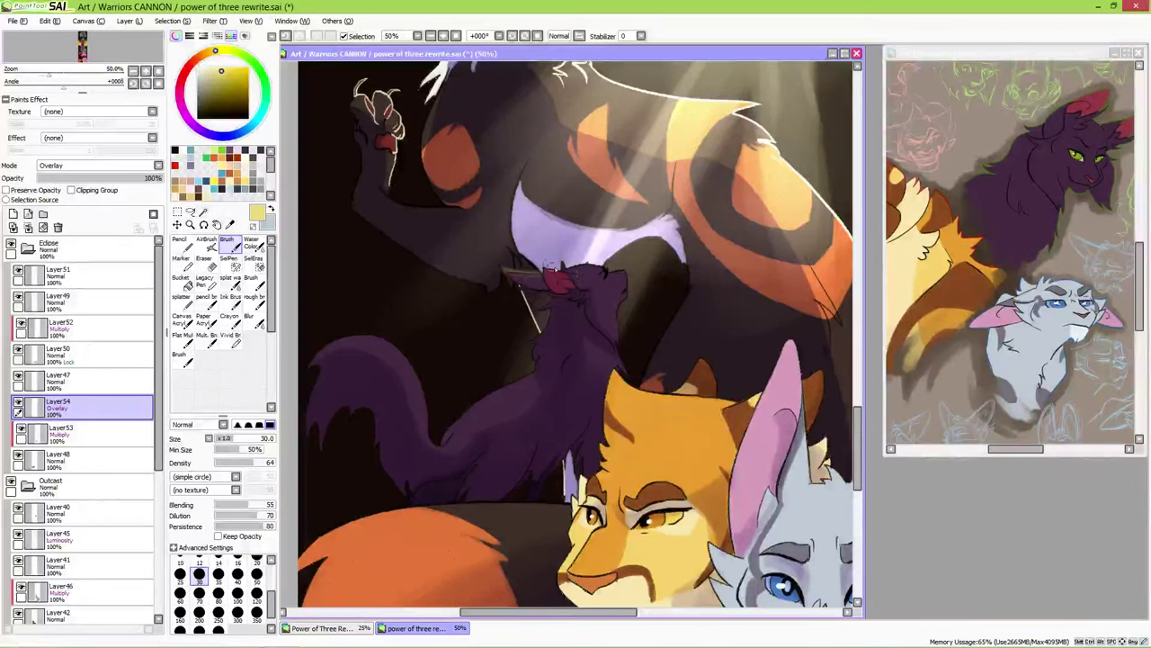
- Change the light layer to Luminosity and paint yellow rim light along the dark purple cat's back and tail at sizes 30 and 50
{"action": "left_click", "coordinate": [99, 166]}
{"action": "left_click", "coordinate": [90, 205]}
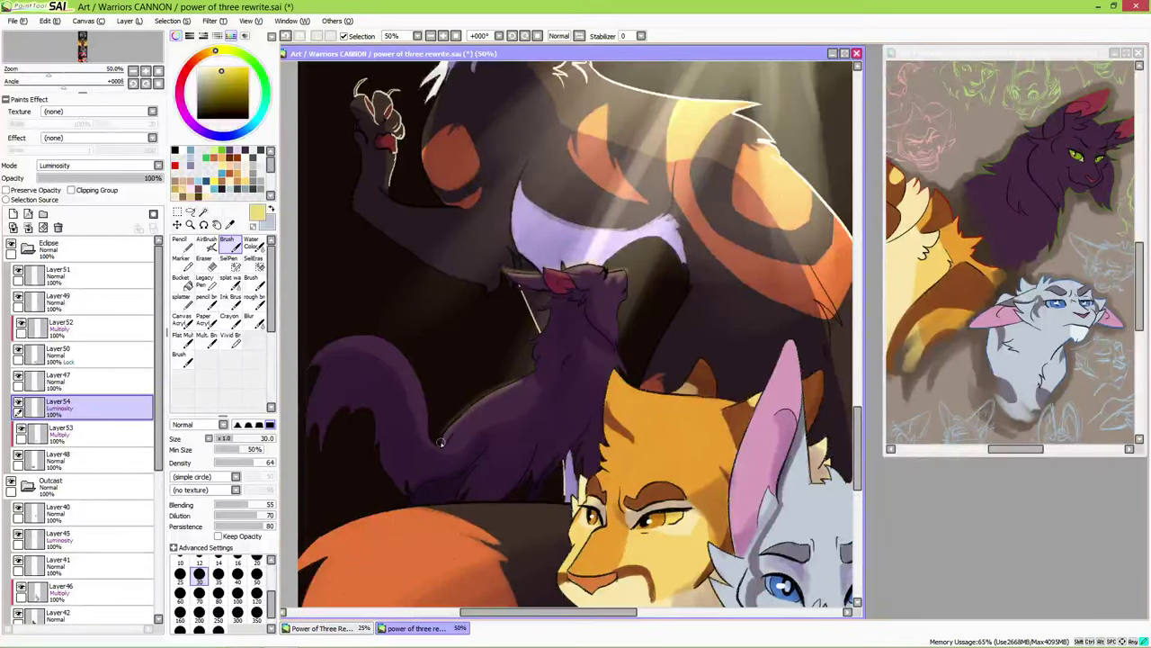
{"action": "key", "text": "bracketright"}
{"action": "key", "text": "bracketright"}
{"action": "key", "text": "bracketright"}
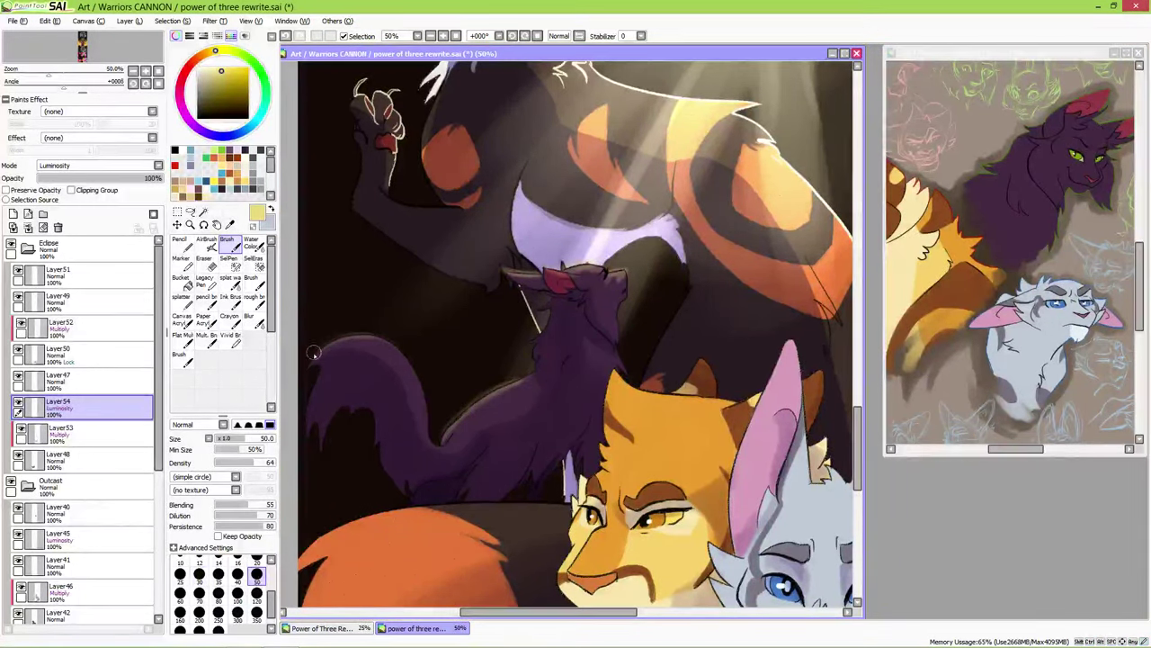
{"action": "mouse_move", "coordinate": [326, 362]}
{"action": "left_mouse_down"}
{"action": "mouse_move", "coordinate": [352, 337]}
{"action": "mouse_move", "coordinate": [392, 347]}
{"action": "mouse_move", "coordinate": [411, 389]}
{"action": "mouse_move", "coordinate": [321, 343]}
{"action": "mouse_move", "coordinate": [406, 357]}
{"action": "mouse_move", "coordinate": [417, 402]}
{"action": "mouse_move", "coordinate": [423, 388]}
{"action": "mouse_move", "coordinate": [424, 432]}
{"action": "mouse_move", "coordinate": [329, 345]}
{"action": "left_mouse_up"}
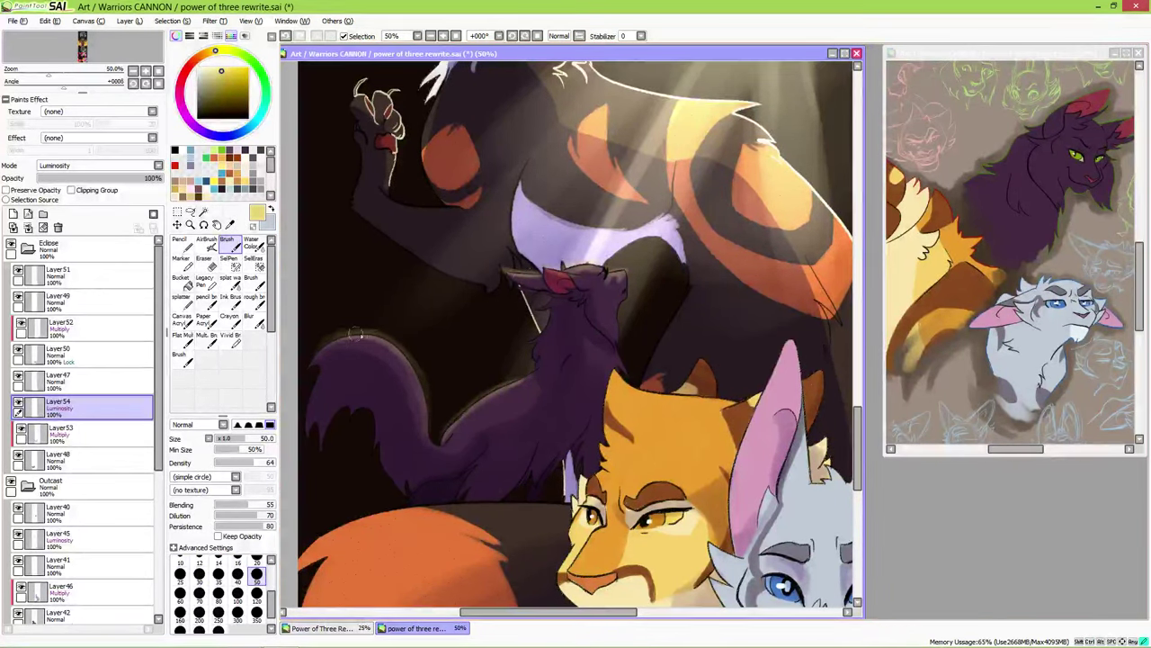
- Add a new layer above Layer52 in the Eclipse folder and set its mode to Luminosity
{"action": "scroll", "coordinate": [515, 315], "scroll_direction": "down", "scroll_amount": 5}
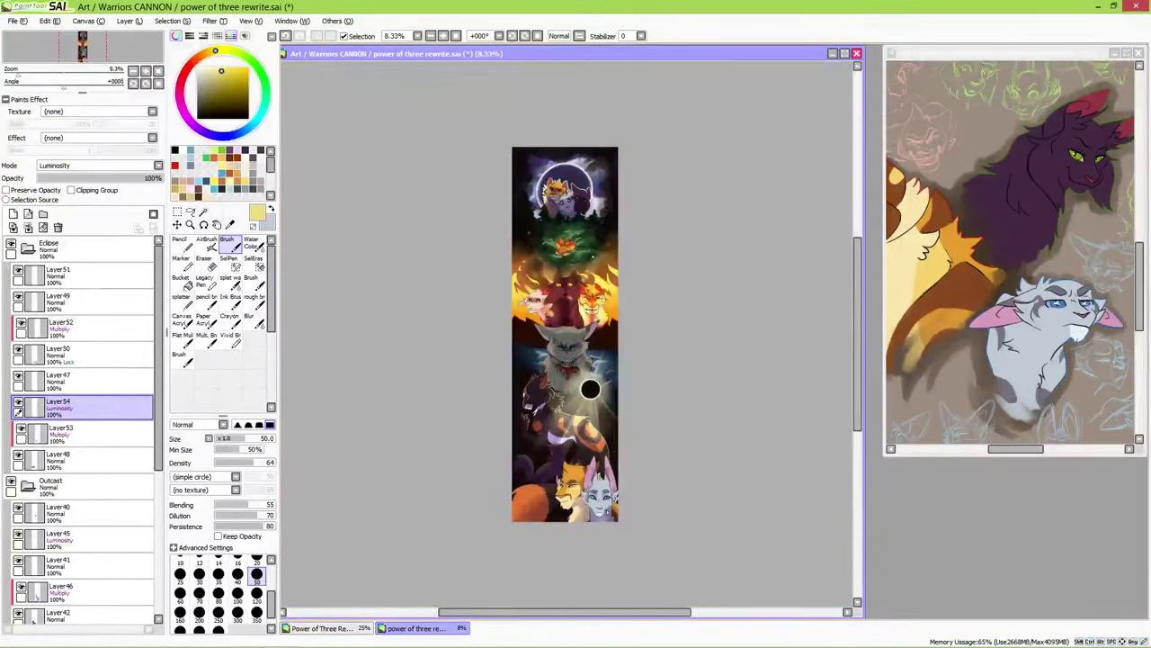
{"action": "scroll", "coordinate": [604, 485], "scroll_direction": "up", "scroll_amount": 5}
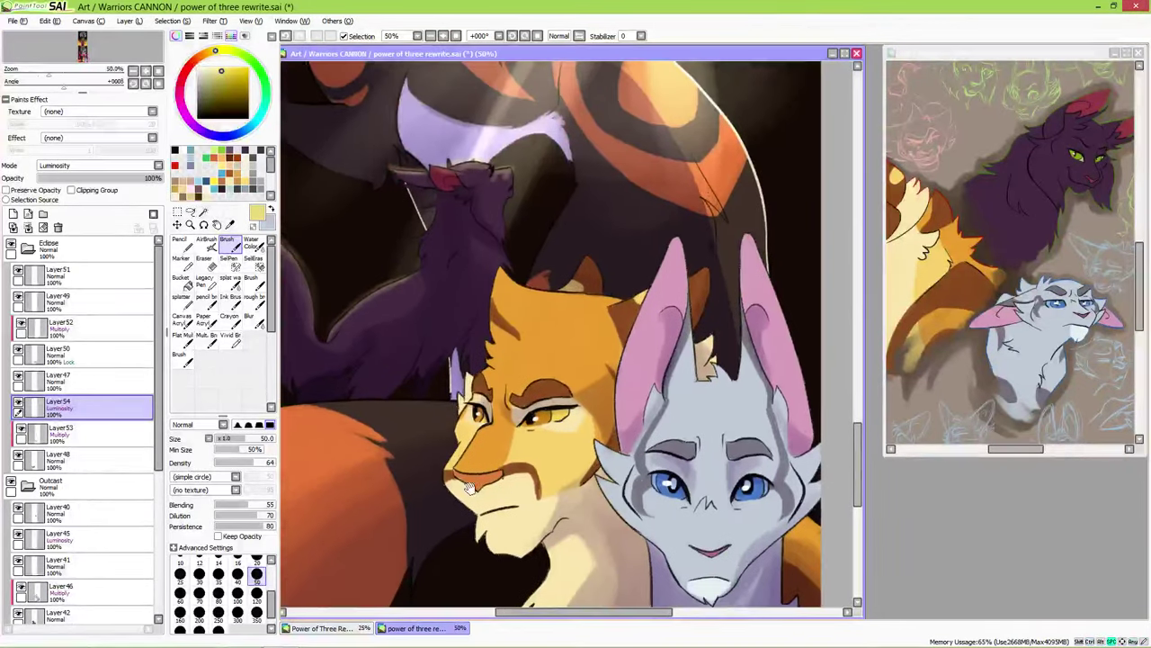
{"action": "left_click", "coordinate": [238, 574]}
{"action": "left_click", "coordinate": [90, 326]}
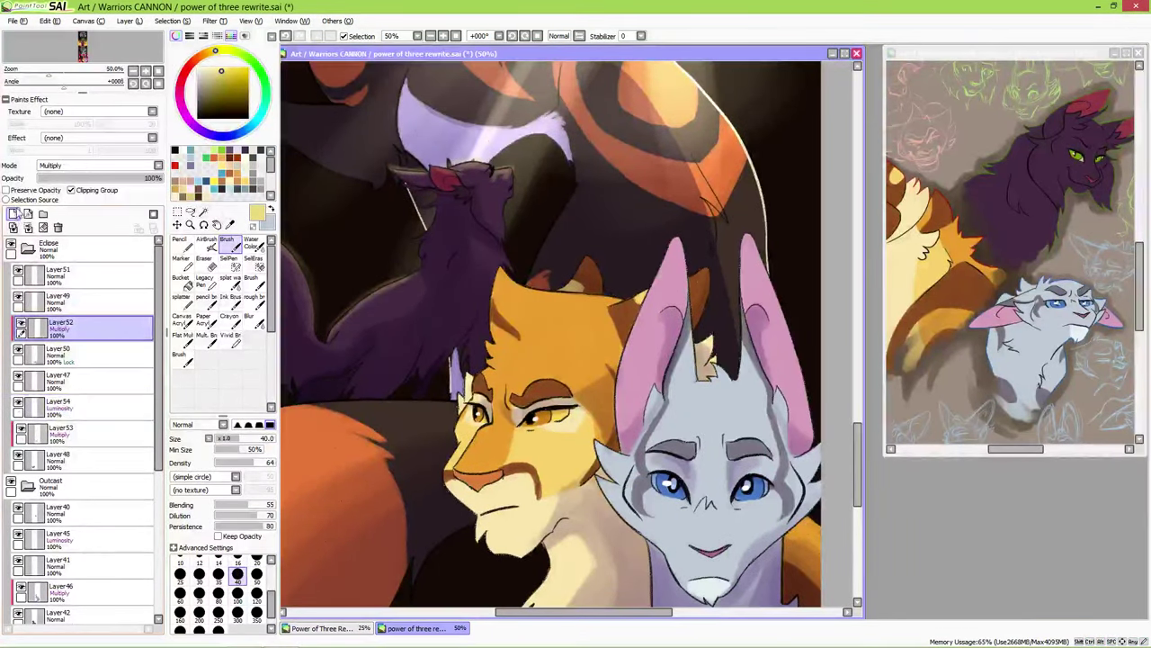
{"action": "left_click", "coordinate": [14, 213]}
{"action": "left_click", "coordinate": [106, 168]}
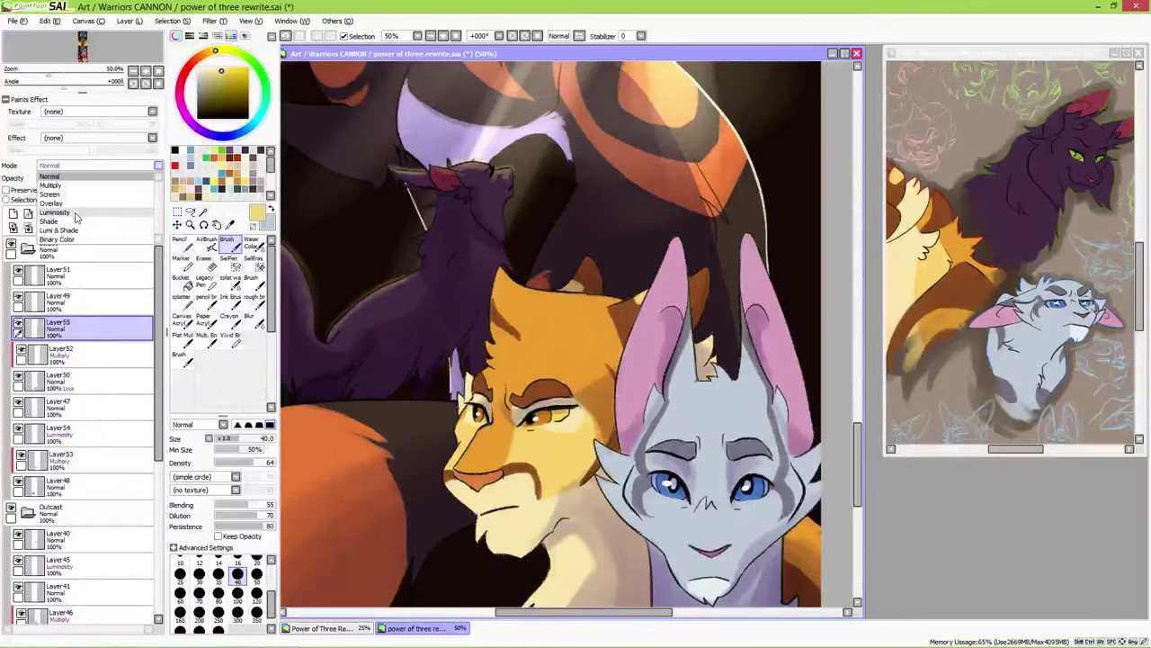
{"action": "left_click", "coordinate": [72, 214]}
- Paint pale yellow light on the orange cat's head and the pale cat's ears at Brush size 50
{"action": "key", "text": "bracketright"}
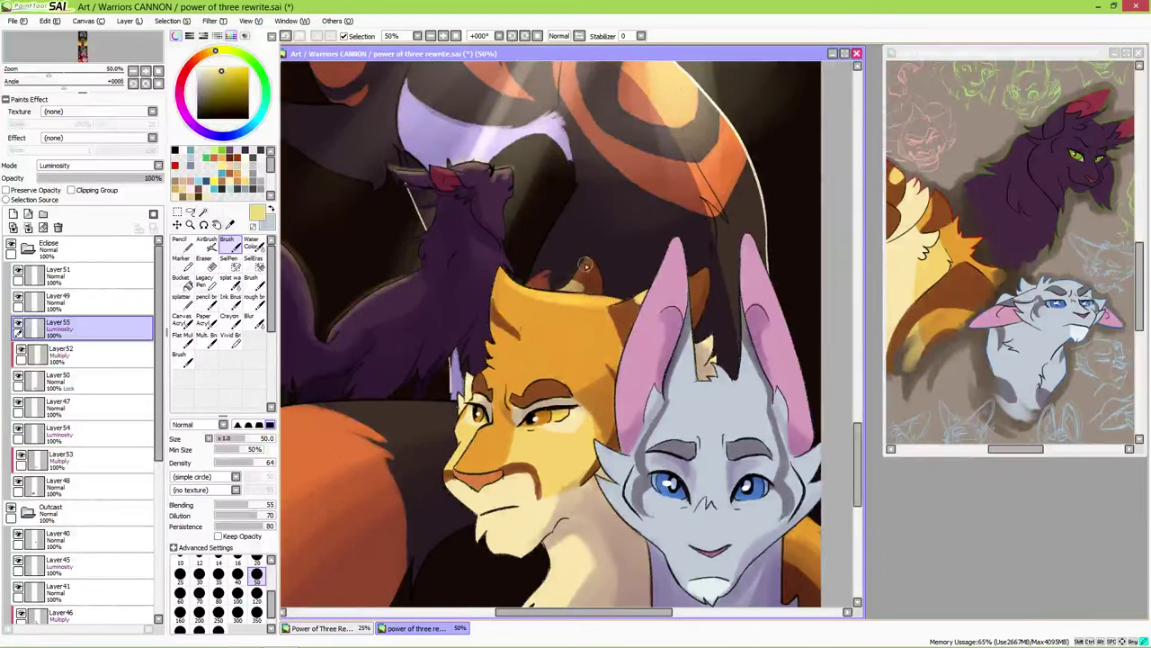
{"action": "left_click_drag", "start_coordinate": [679, 291], "coordinate": [680, 240]}
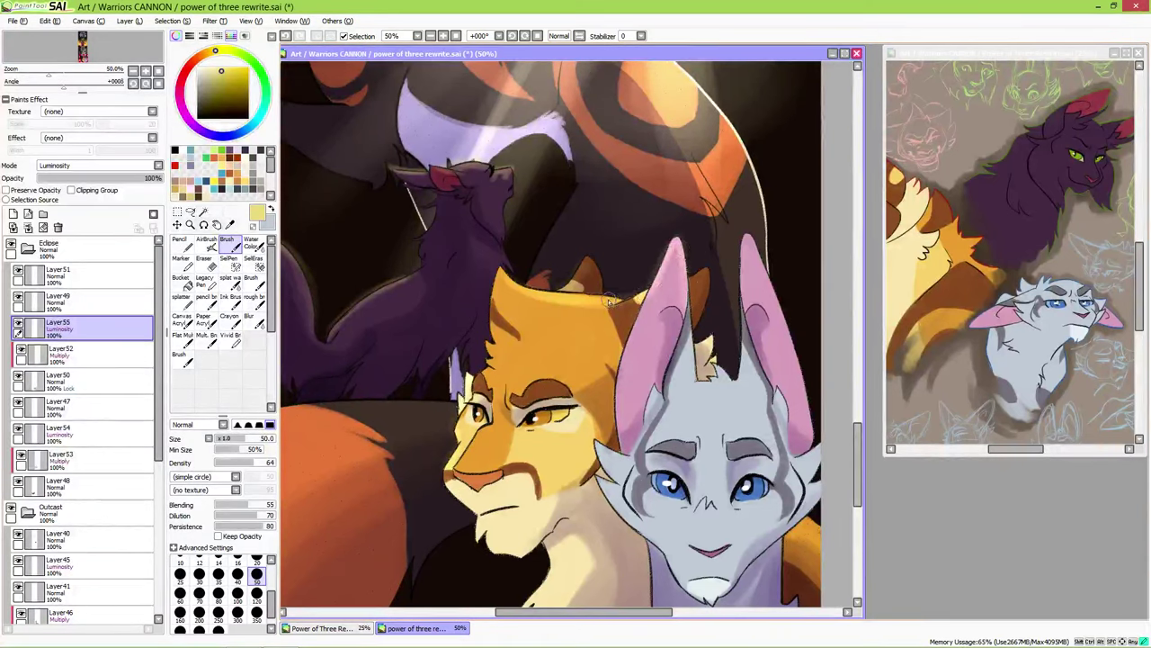
{"action": "left_click_drag", "start_coordinate": [708, 365], "coordinate": [739, 336]}
{"action": "left_click_drag", "start_coordinate": [771, 279], "coordinate": [806, 440]}
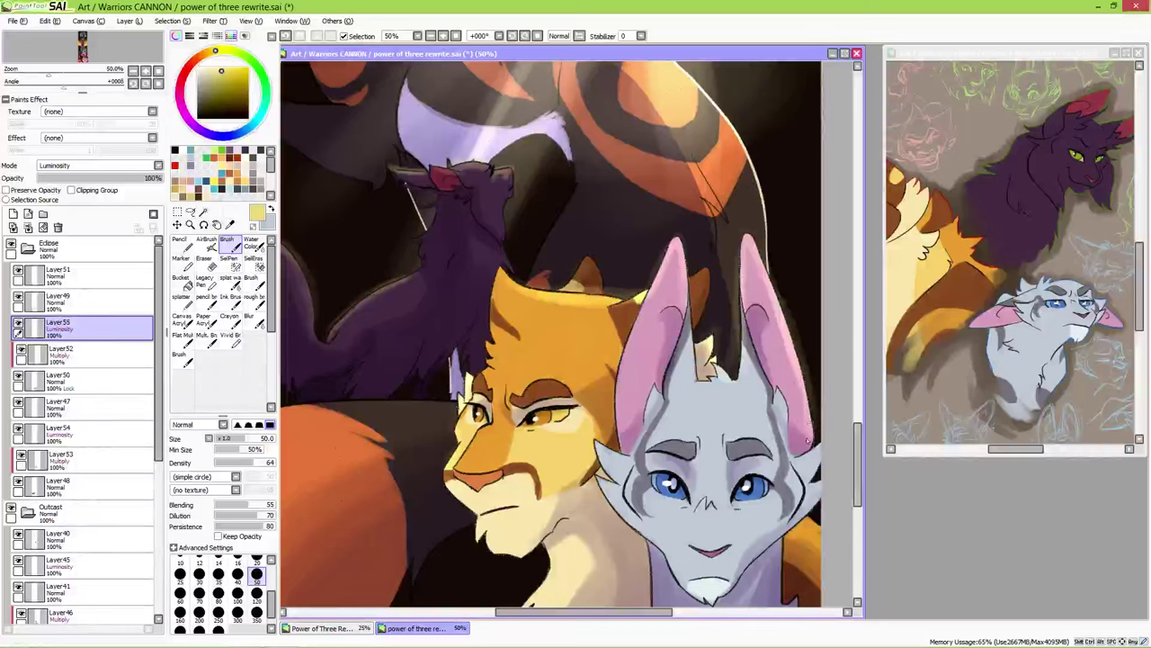
{"action": "scroll", "coordinate": [629, 514], "scroll_direction": "down", "scroll_amount": 3}
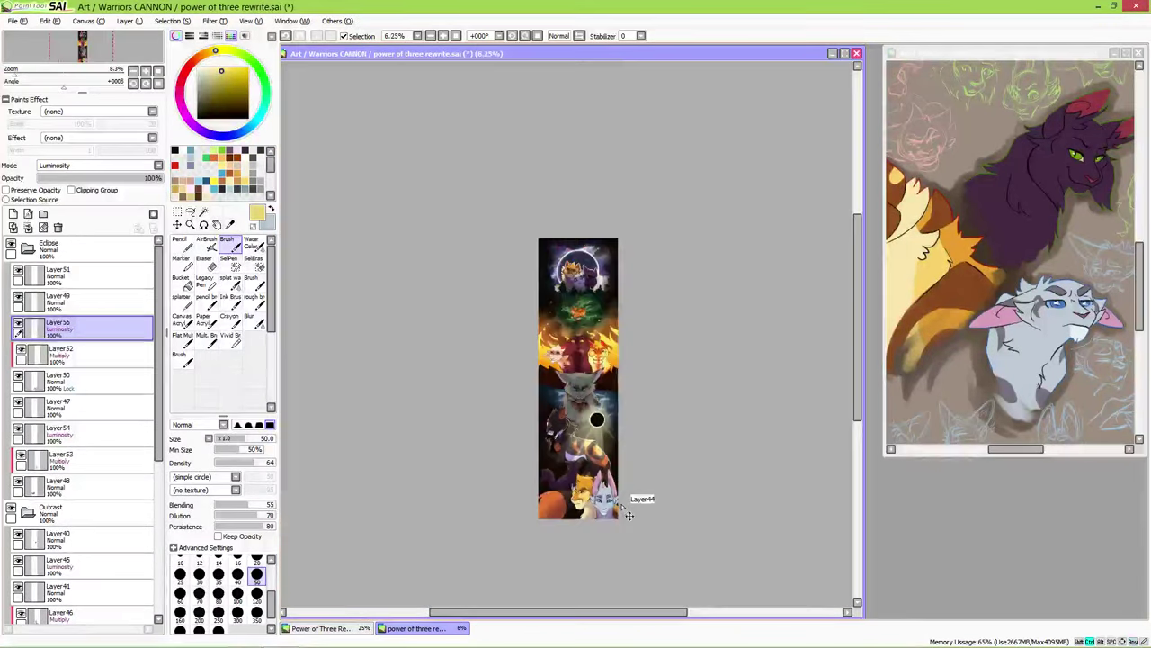
{"action": "scroll", "coordinate": [633, 507], "scroll_direction": "up", "scroll_amount": 2}
{"action": "scroll", "coordinate": [663, 373], "scroll_direction": "down", "scroll_amount": 1}
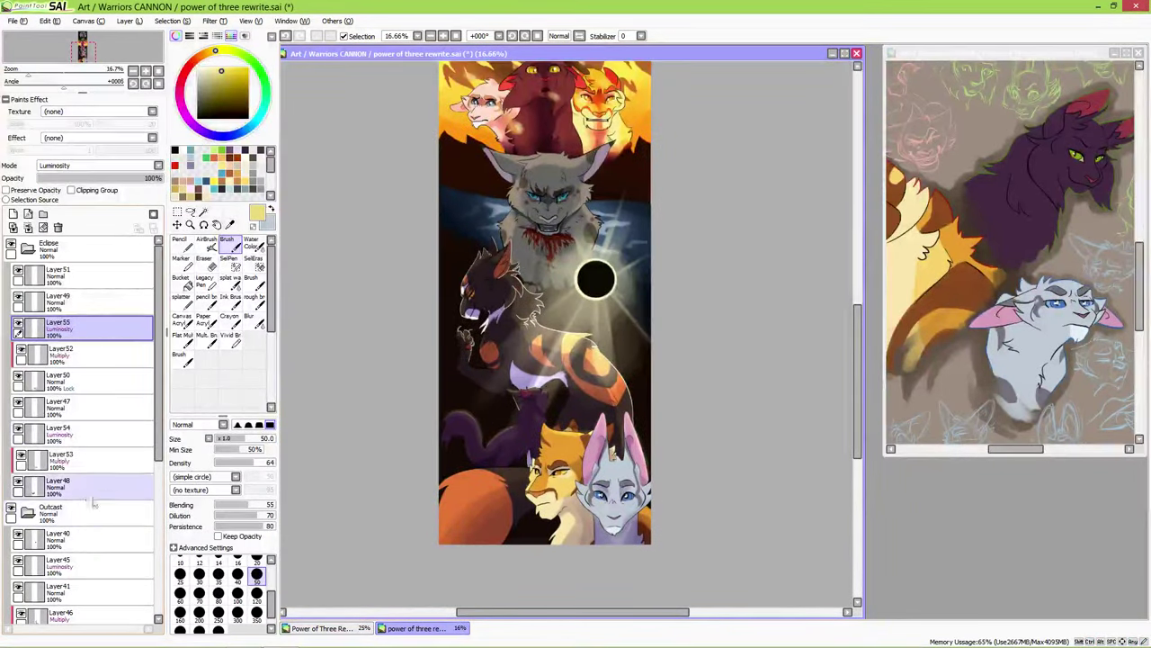
- Pick a light orange and add an Overlay layer above Layer51 in the Eclipse folder
{"action": "left_click", "coordinate": [200, 55]}
{"action": "left_click", "coordinate": [227, 70]}
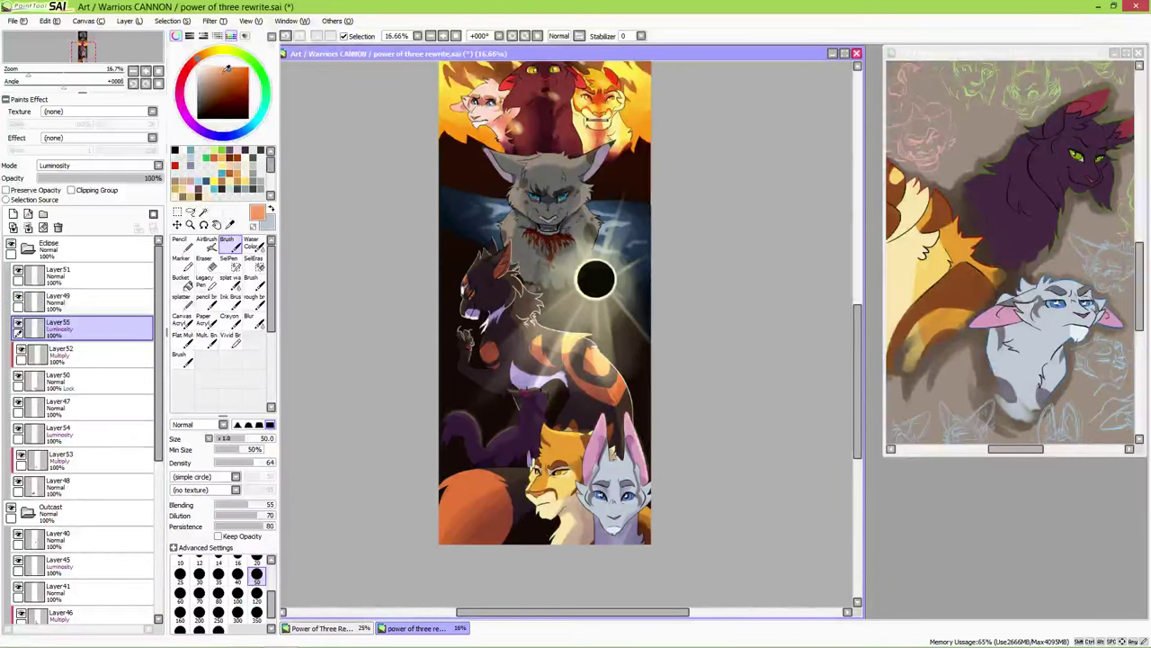
{"action": "left_click", "coordinate": [56, 271]}
{"action": "left_click", "coordinate": [13, 214]}
{"action": "left_click", "coordinate": [72, 166]}
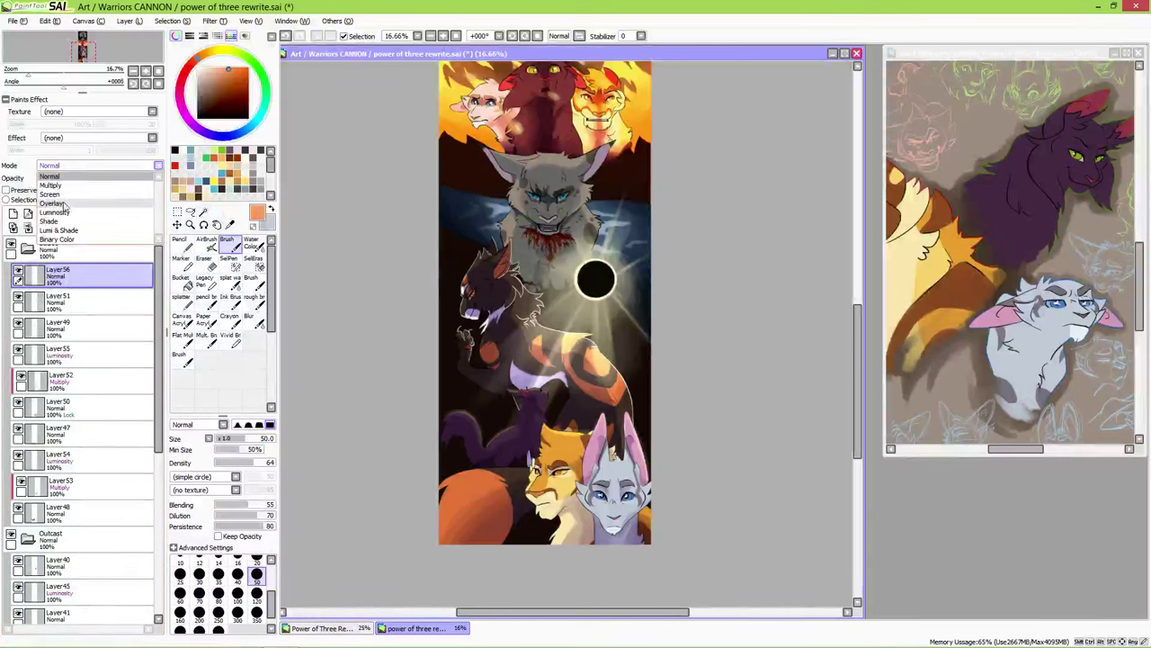
{"action": "left_click", "coordinate": [51, 203]}
- Cover the Eclipse scene with light orange using the Pencil at size 500, and move the Overlay layer above the Eclipse folder
{"action": "left_click", "coordinate": [180, 240]}
{"action": "mouse_move", "coordinate": [518, 247]}
{"action": "left_mouse_down"}
{"action": "mouse_move", "coordinate": [430, 342]}
{"action": "mouse_move", "coordinate": [621, 414]}
{"action": "mouse_move", "coordinate": [634, 504]}
{"action": "left_mouse_up"}
{"action": "left_click_drag", "start_coordinate": [472, 261], "coordinate": [450, 252]}
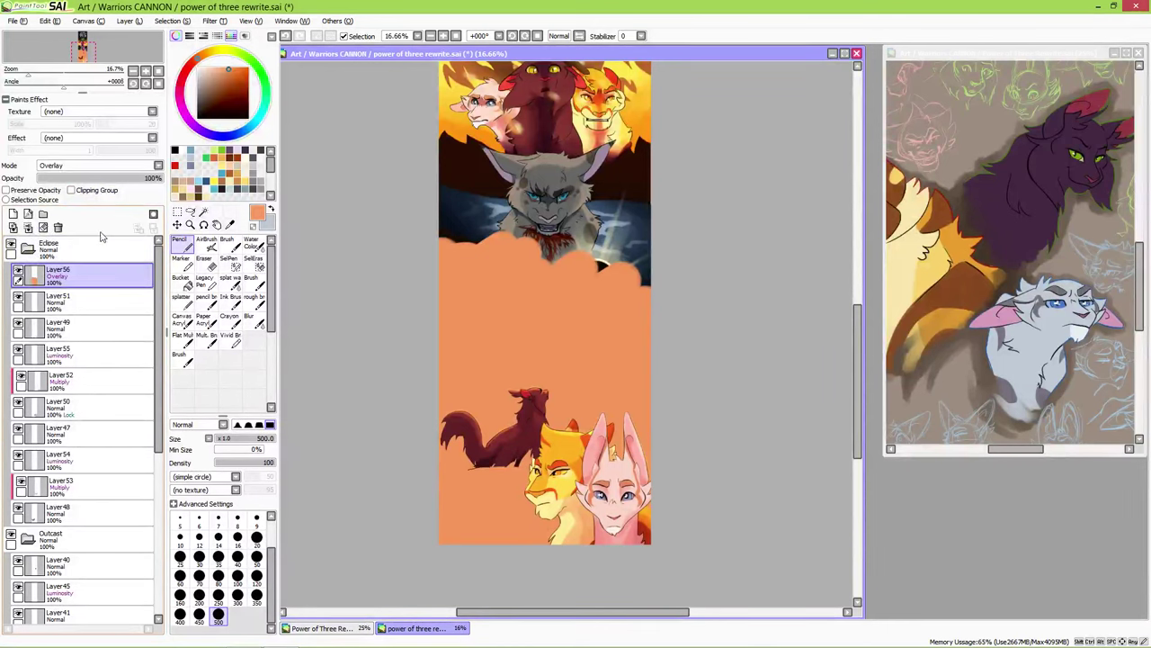
{"action": "left_click_drag", "start_coordinate": [153, 178], "coordinate": [90, 191]}
{"action": "left_click", "coordinate": [90, 192]}
{"action": "left_click_drag", "start_coordinate": [99, 274], "coordinate": [99, 245]}
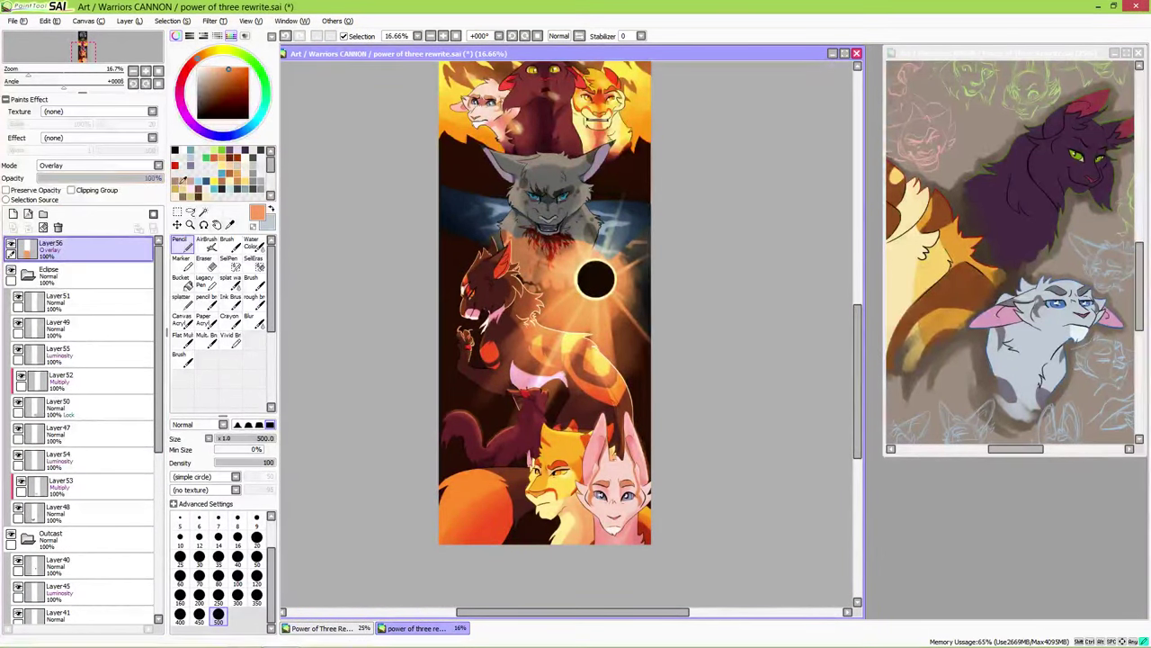
- Soften the orange overlay's edge with the Blur brush at size 500 and lower the layer's opacity to 58%
{"action": "left_click", "coordinate": [250, 318]}
{"action": "scroll", "coordinate": [218, 603], "scroll_direction": "down", "scroll_amount": 3}
{"action": "left_click", "coordinate": [218, 616]}
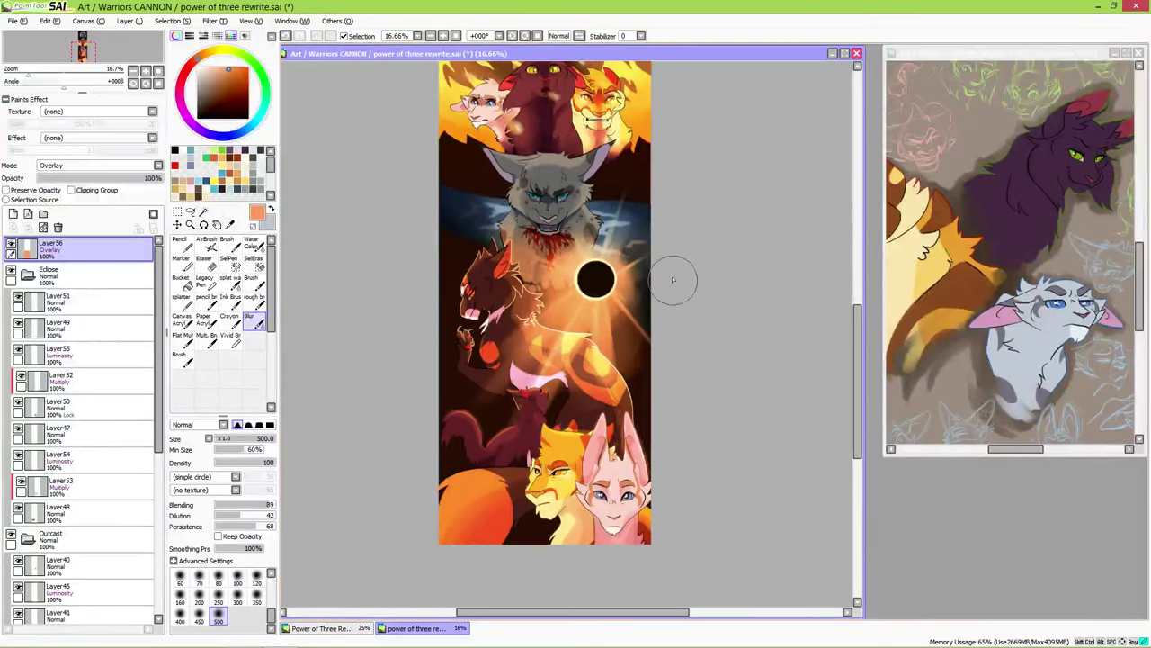
{"action": "left_click_drag", "start_coordinate": [144, 177], "coordinate": [108, 177]}
{"action": "left_click", "coordinate": [177, 224]}
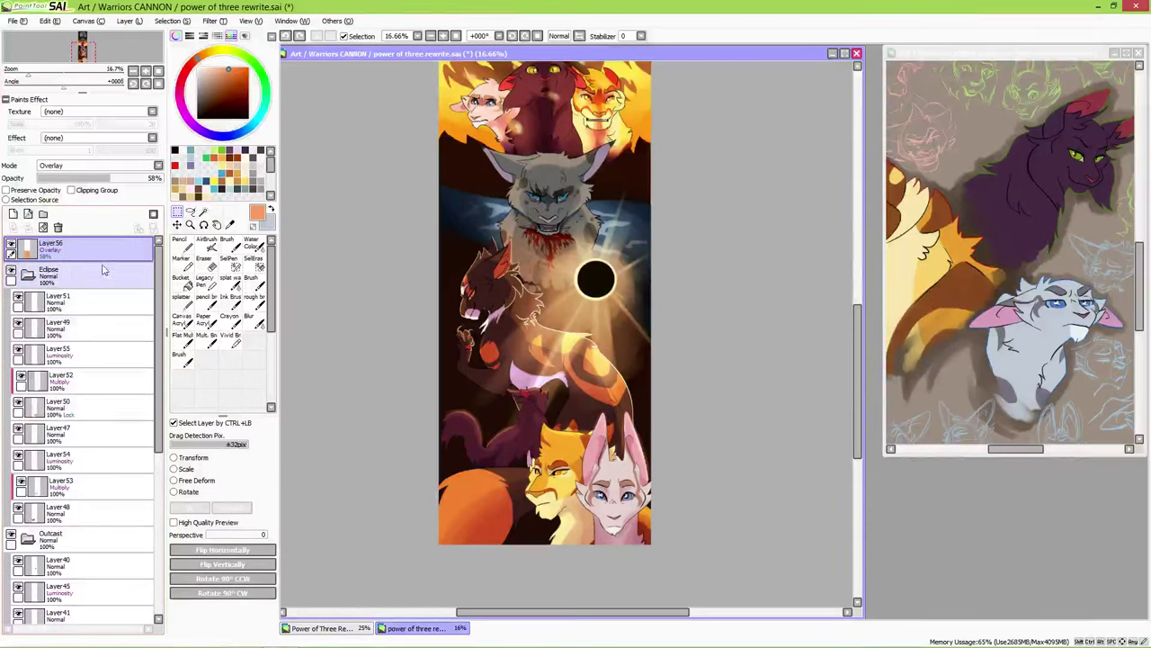
- Paint light blue over the grey cat's section on the overlay layer with the size 500 Pencil and blend it with Blur
{"action": "left_click", "coordinate": [241, 133]}
{"action": "left_click", "coordinate": [216, 70]}
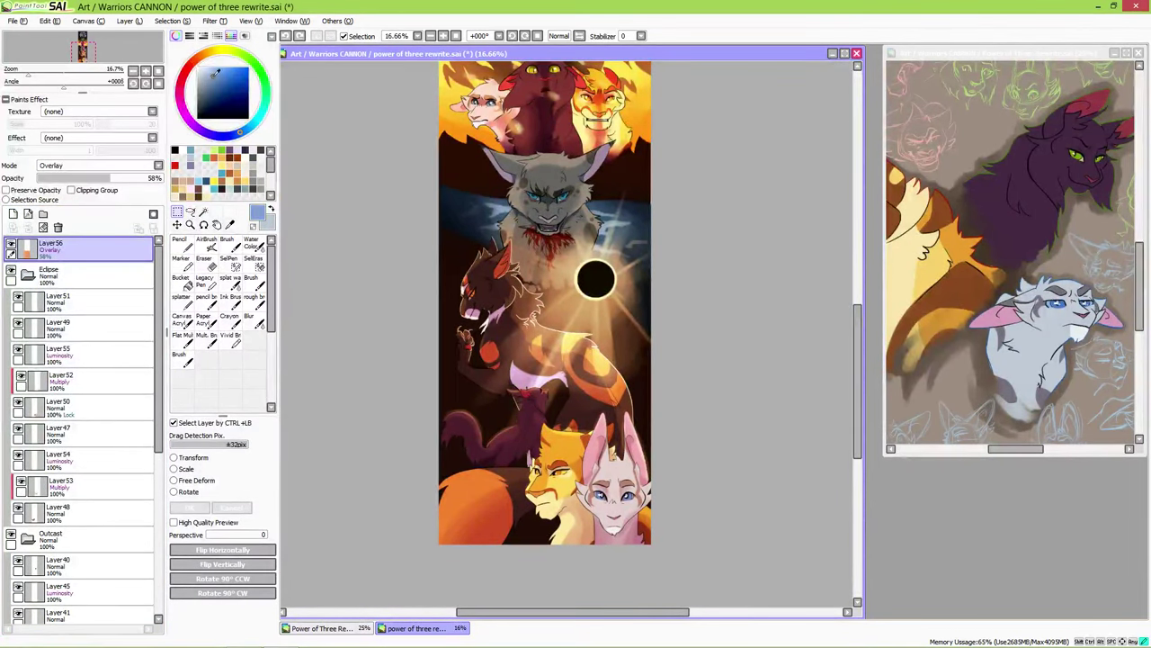
{"action": "key", "text": "n"}
{"action": "left_click_drag", "start_coordinate": [473, 196], "coordinate": [643, 232]}
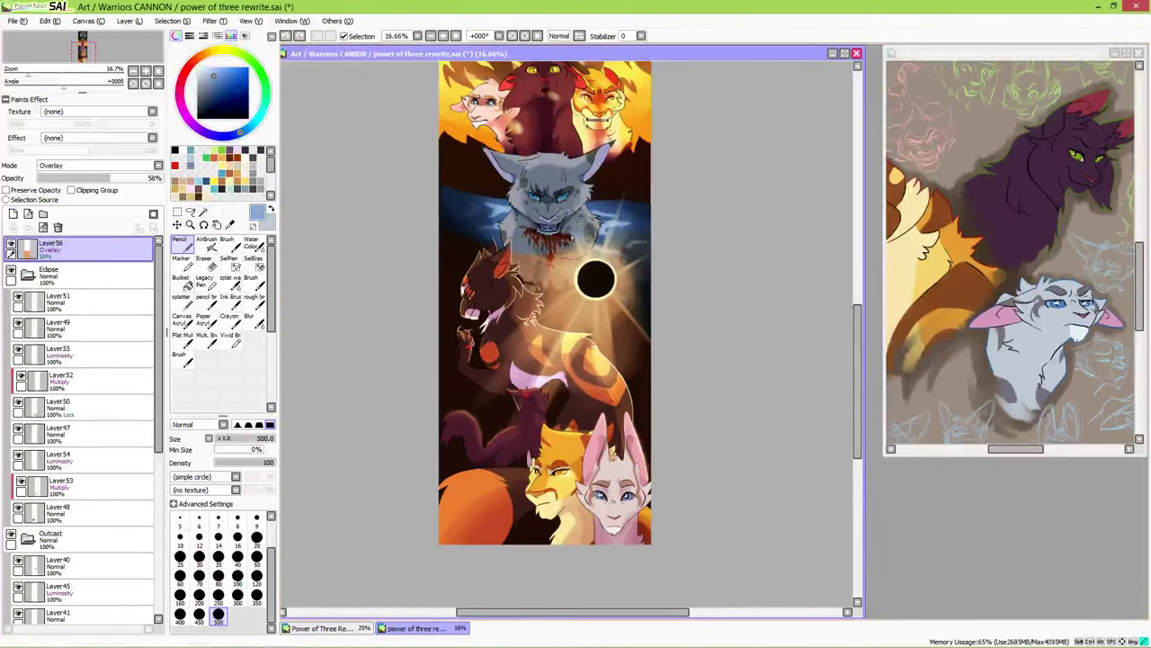
{"action": "left_click", "coordinate": [251, 317]}
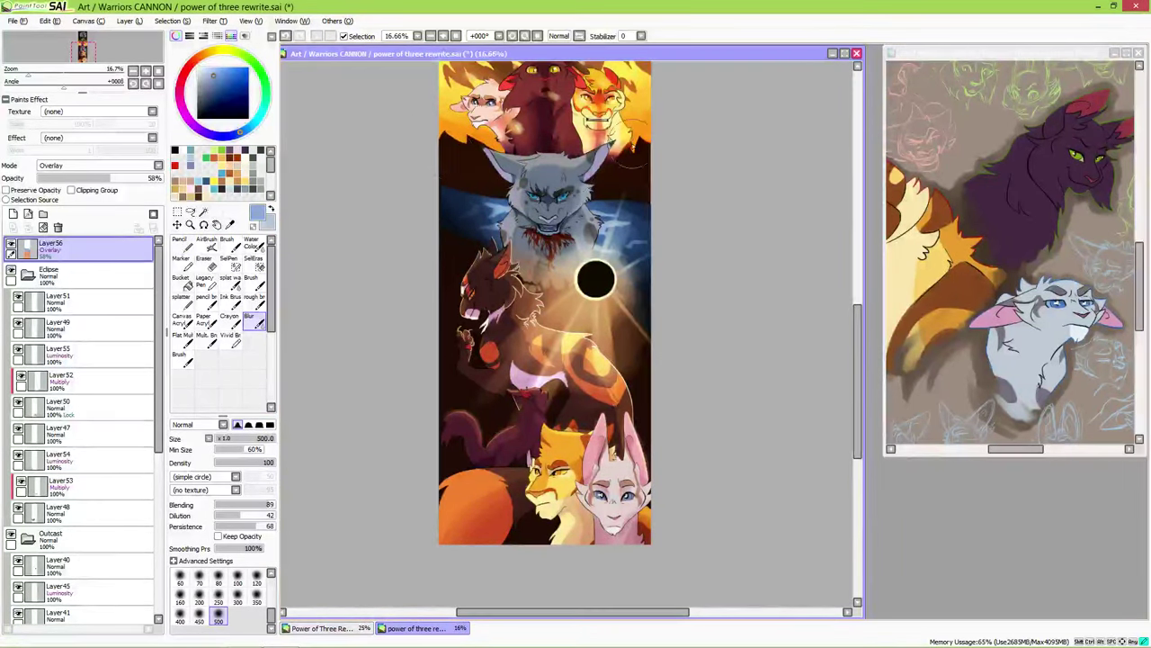
{"action": "scroll", "coordinate": [707, 373], "scroll_direction": "up", "scroll_amount": 5}
{"action": "scroll", "coordinate": [681, 252], "scroll_direction": "down", "scroll_amount": 1}
{"action": "key", "text": "minus"}
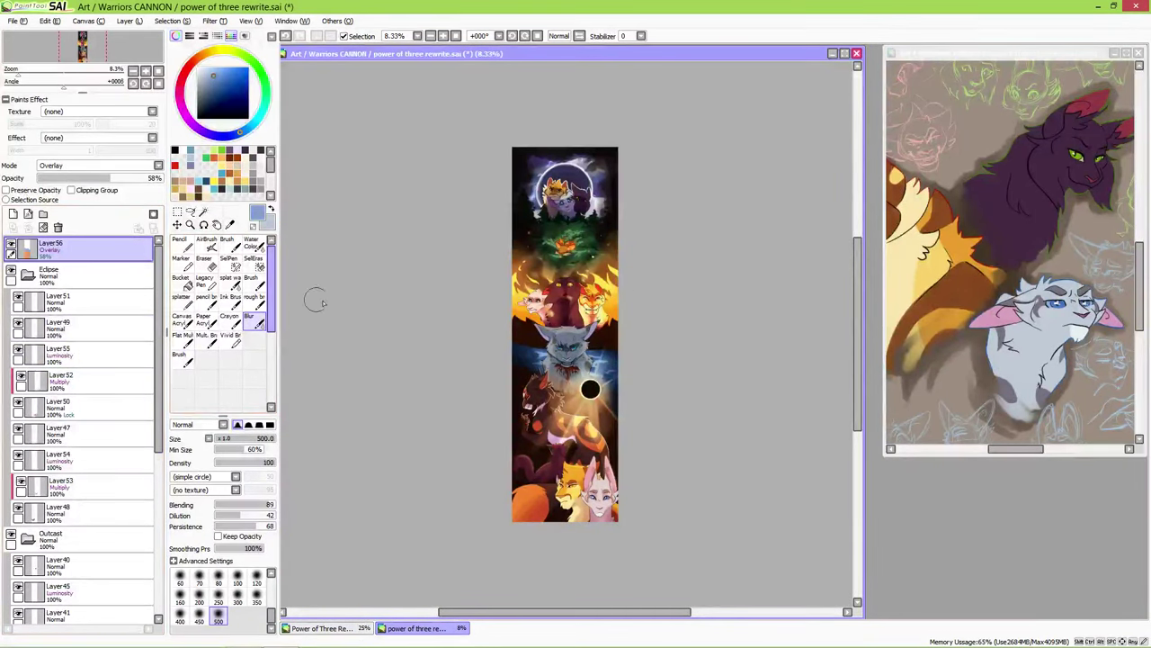
- Collapse the Eclipse and Outcast folders, expand Sunrise, and add a new layer above Layer37
{"action": "scroll", "coordinate": [584, 387], "scroll_direction": "up", "scroll_amount": 3}
{"action": "left_click_drag", "start_coordinate": [583, 342], "coordinate": [622, 365]}
{"action": "left_click", "coordinate": [28, 274]}
{"action": "left_click", "coordinate": [28, 299]}
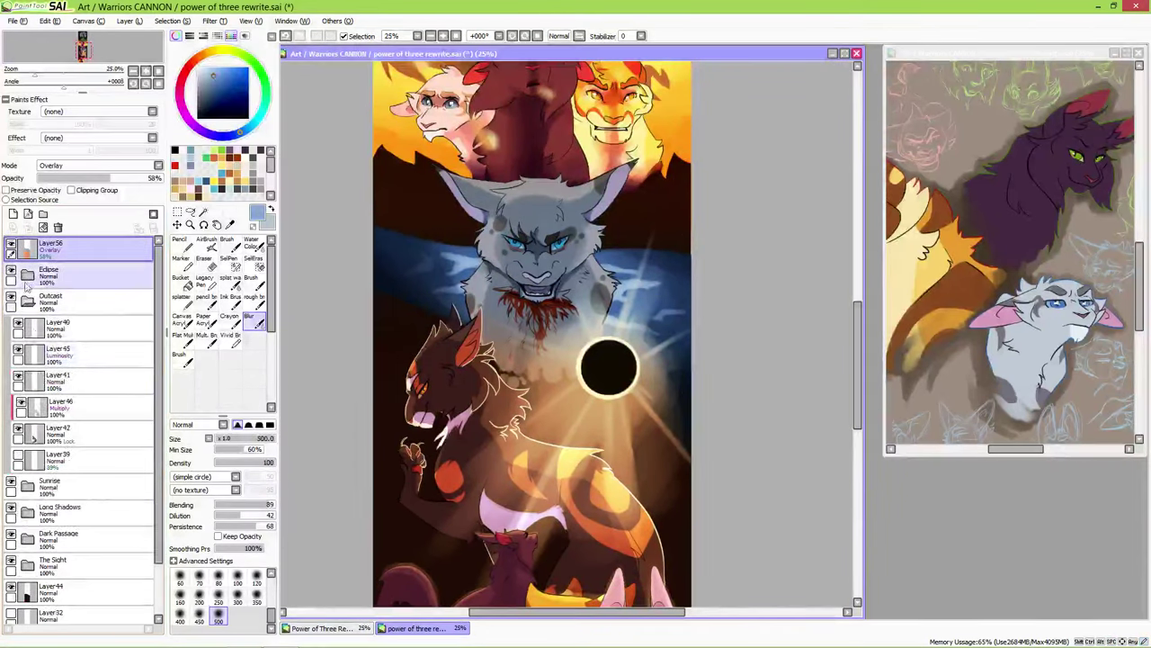
{"action": "left_click", "coordinate": [27, 299]}
{"action": "left_click", "coordinate": [28, 326]}
{"action": "left_click", "coordinate": [76, 407]}
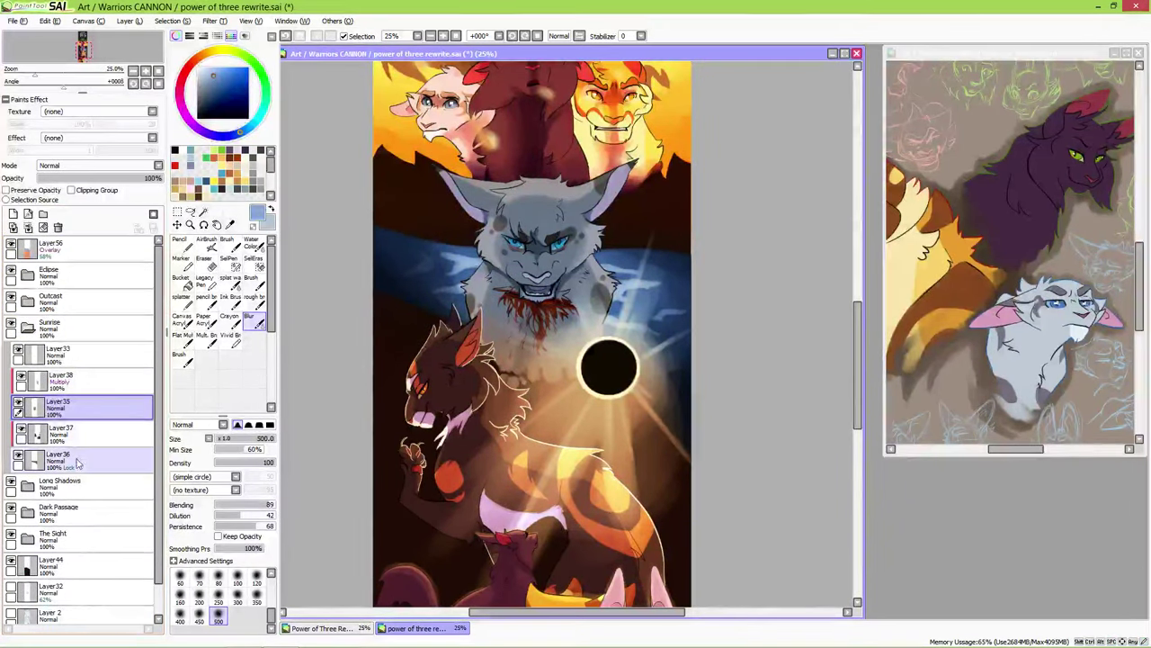
{"action": "left_click", "coordinate": [76, 433]}
{"action": "left_click", "coordinate": [12, 214]}
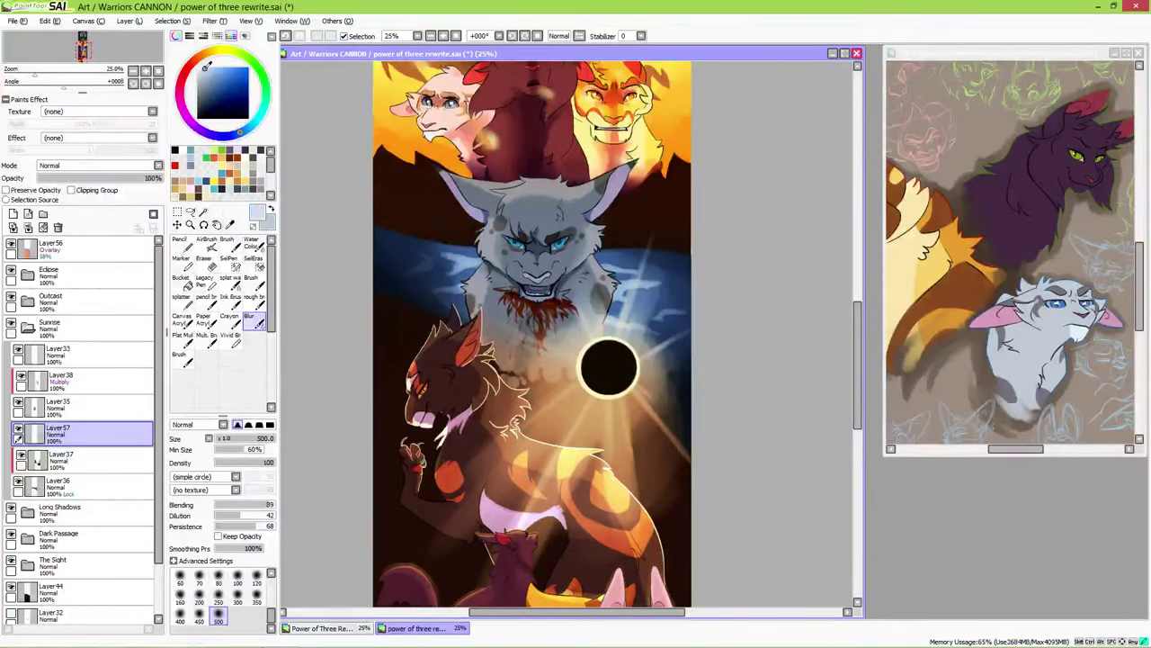
- Paint a bluish-white glow around the grey cat's ears, head and shoulders with the Water Color brush at size 120
{"action": "left_click", "coordinate": [206, 66]}
{"action": "left_click", "coordinate": [253, 243]}
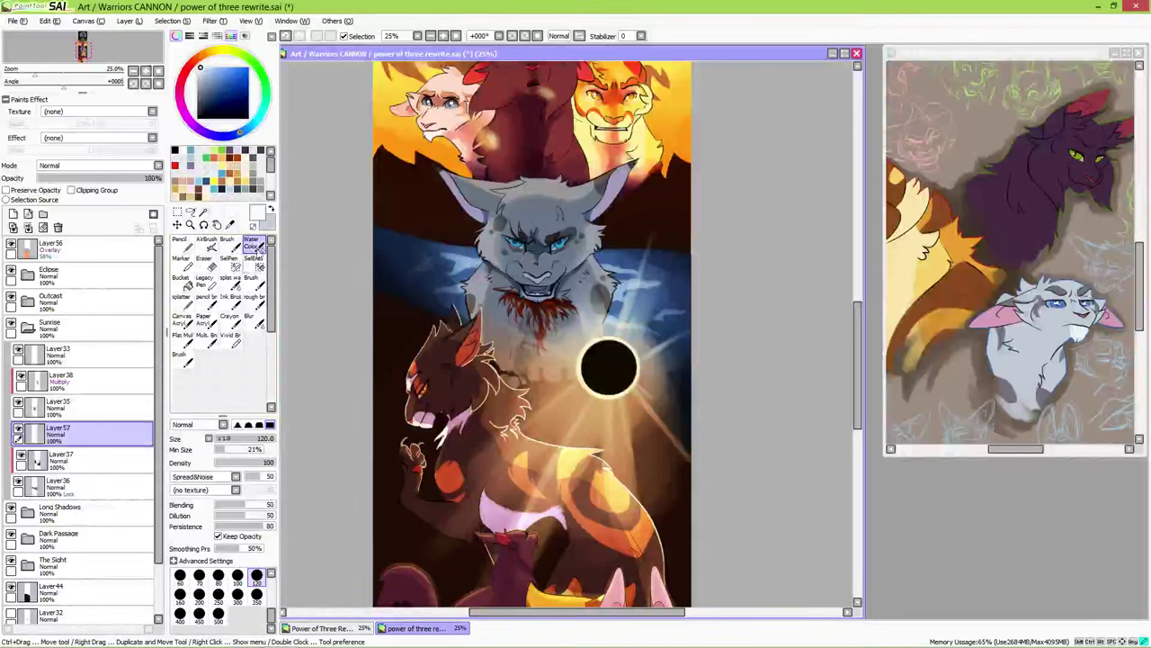
{"action": "left_click", "coordinate": [257, 576]}
{"action": "left_click_drag", "start_coordinate": [454, 180], "coordinate": [515, 185]}
{"action": "mouse_move", "coordinate": [634, 162]}
{"action": "left_mouse_down"}
{"action": "mouse_move", "coordinate": [615, 212]}
{"action": "mouse_move", "coordinate": [589, 220]}
{"action": "mouse_move", "coordinate": [593, 257]}
{"action": "left_mouse_up"}
{"action": "left_click_drag", "start_coordinate": [455, 254], "coordinate": [481, 333]}
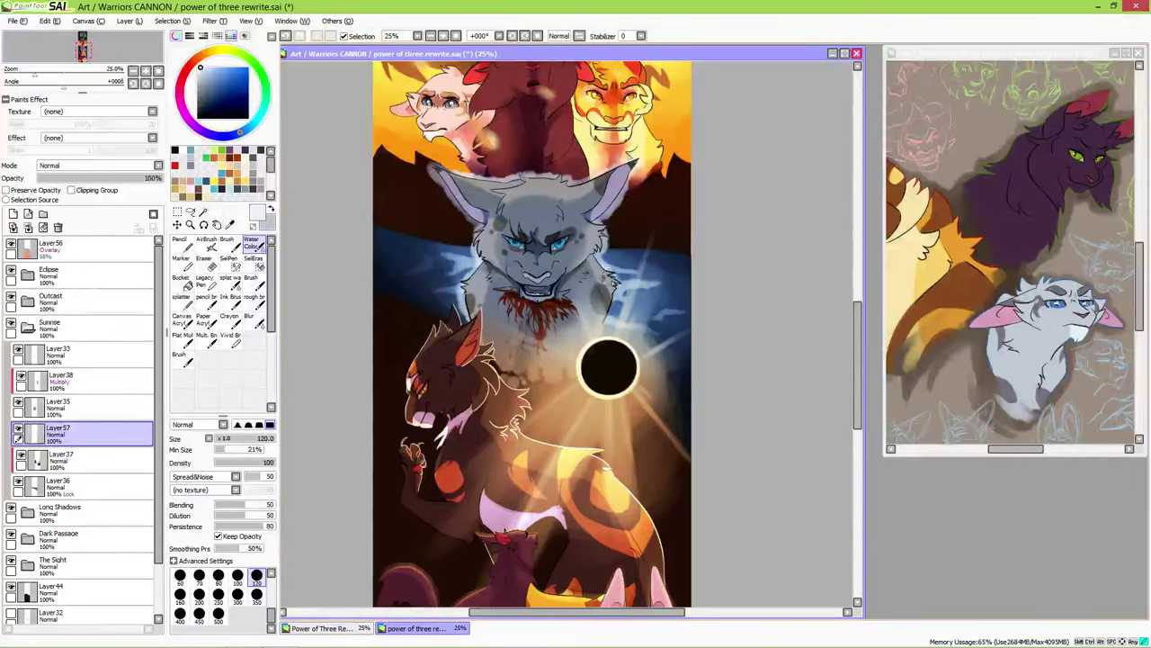
{"action": "mouse_move", "coordinate": [576, 382]}
{"action": "left_mouse_down"}
{"action": "mouse_move", "coordinate": [493, 374]}
{"action": "mouse_move", "coordinate": [568, 382]}
{"action": "left_mouse_up"}
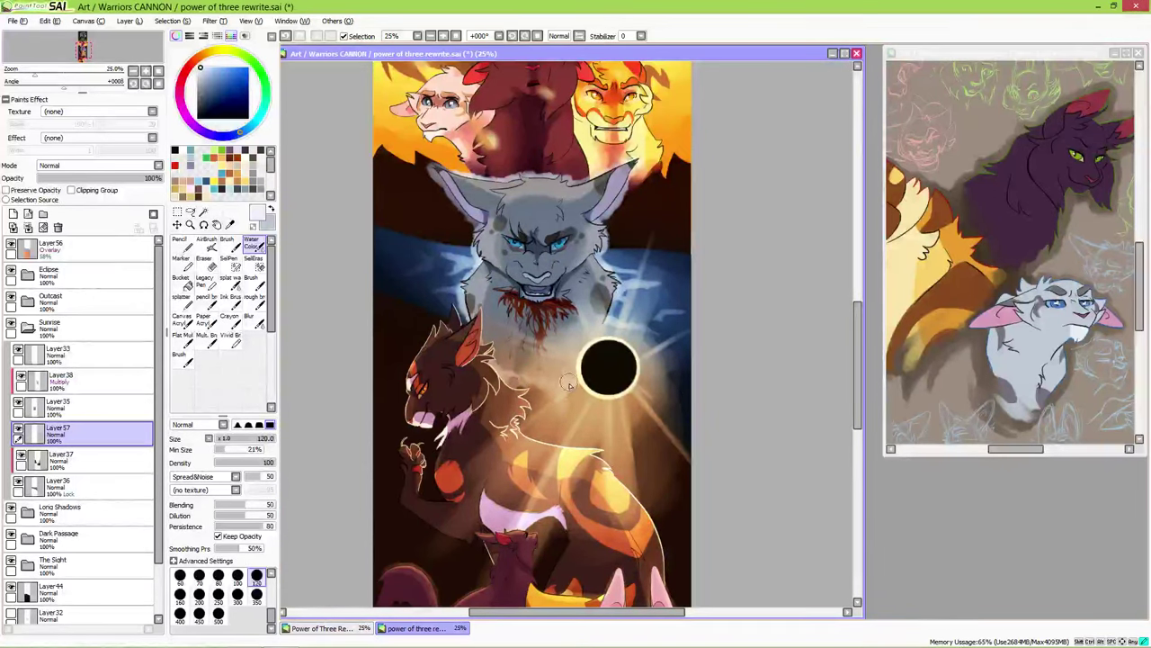
- Set the glow layer to Luminosity and soften the glow around the grey cat's ears and head with Blur at size 120
{"action": "left_click", "coordinate": [99, 164]}
{"action": "left_click", "coordinate": [81, 216]}
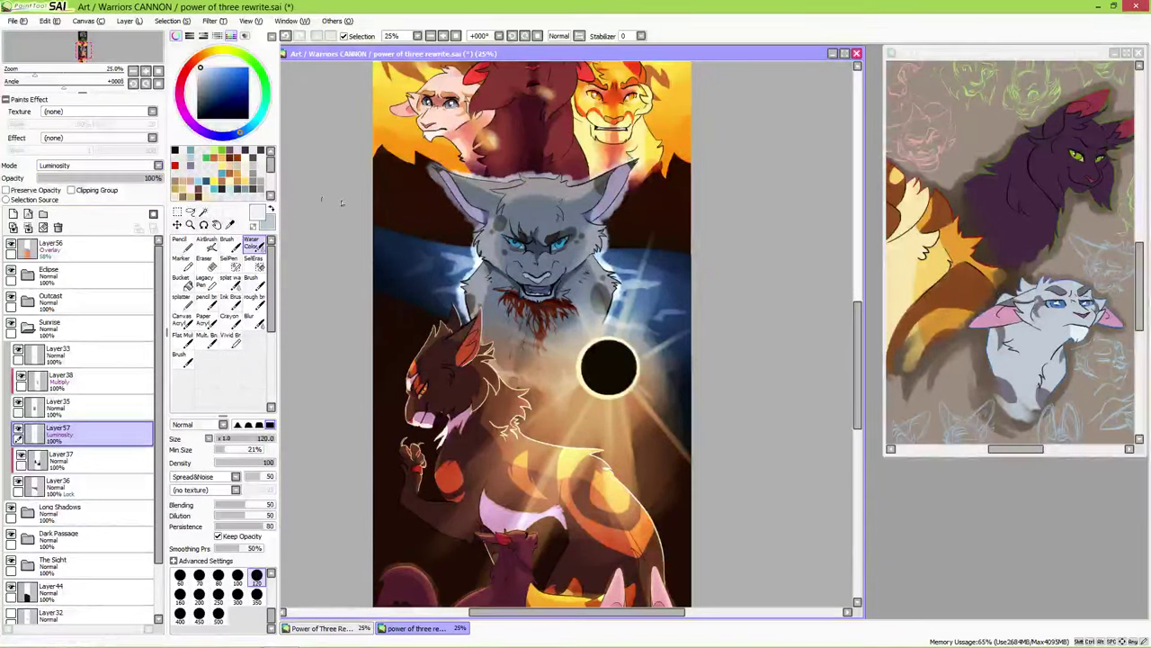
{"action": "left_click", "coordinate": [217, 576]}
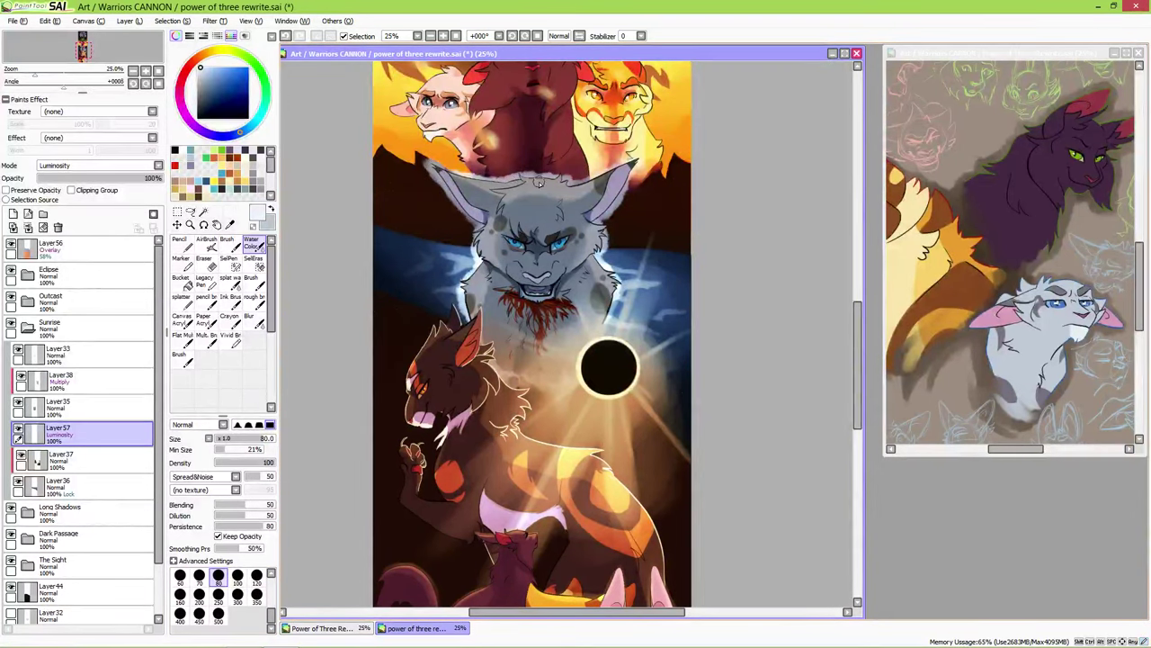
{"action": "left_click", "coordinate": [254, 319]}
{"action": "mouse_move", "coordinate": [477, 173]}
{"action": "left_mouse_down"}
{"action": "mouse_move", "coordinate": [441, 180]}
{"action": "mouse_move", "coordinate": [472, 269]}
{"action": "left_mouse_up"}
{"action": "left_click_drag", "start_coordinate": [629, 185], "coordinate": [590, 244]}
{"action": "scroll", "coordinate": [589, 400], "scroll_direction": "up", "scroll_amount": 2}
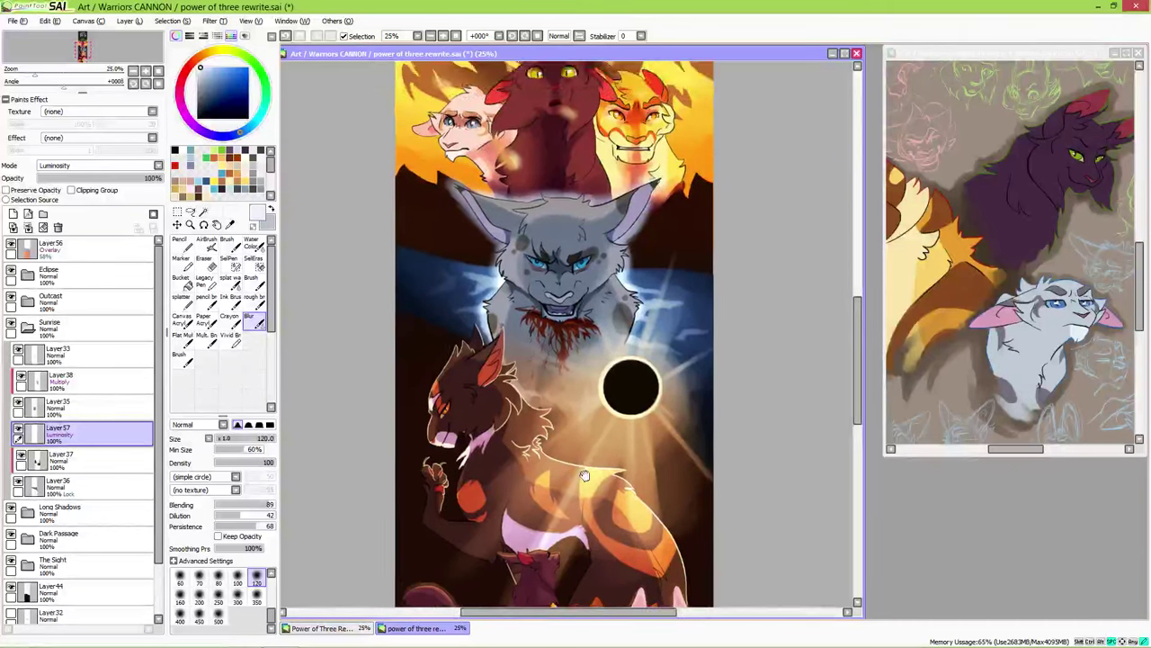
{"action": "scroll", "coordinate": [590, 400], "scroll_direction": "down", "scroll_amount": 3}
{"action": "scroll", "coordinate": [589, 400], "scroll_direction": "down", "scroll_amount": 2}
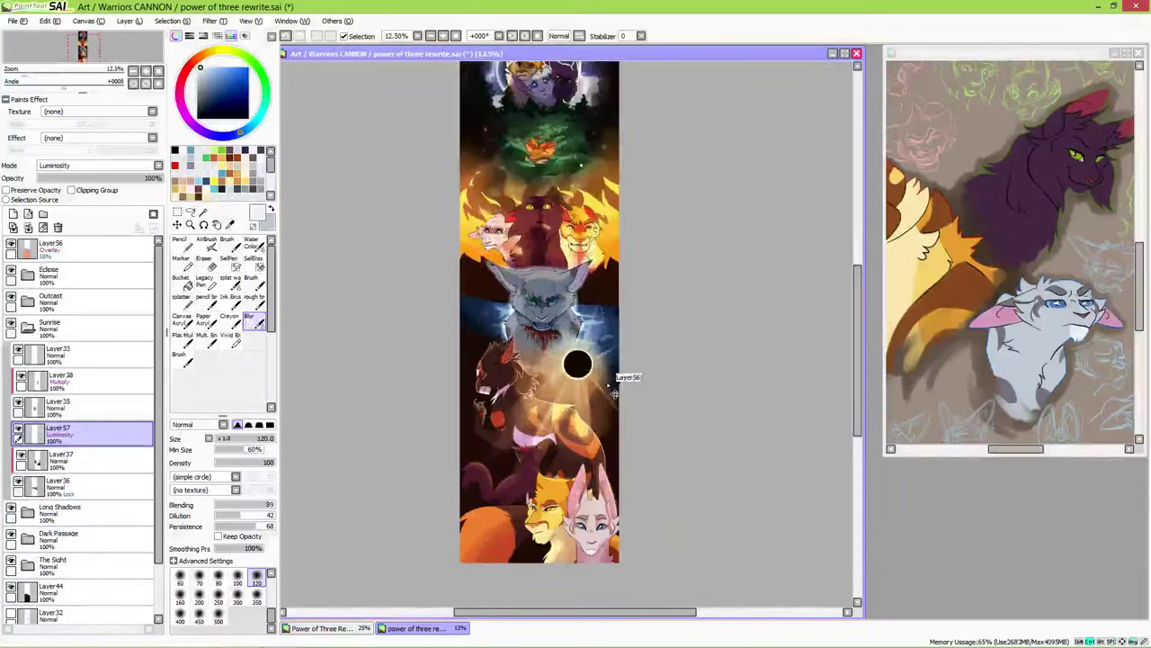
{"action": "scroll", "coordinate": [624, 378], "scroll_direction": "up", "scroll_amount": 2}
{"action": "left_click_drag", "start_coordinate": [649, 389], "coordinate": [625, 434]}
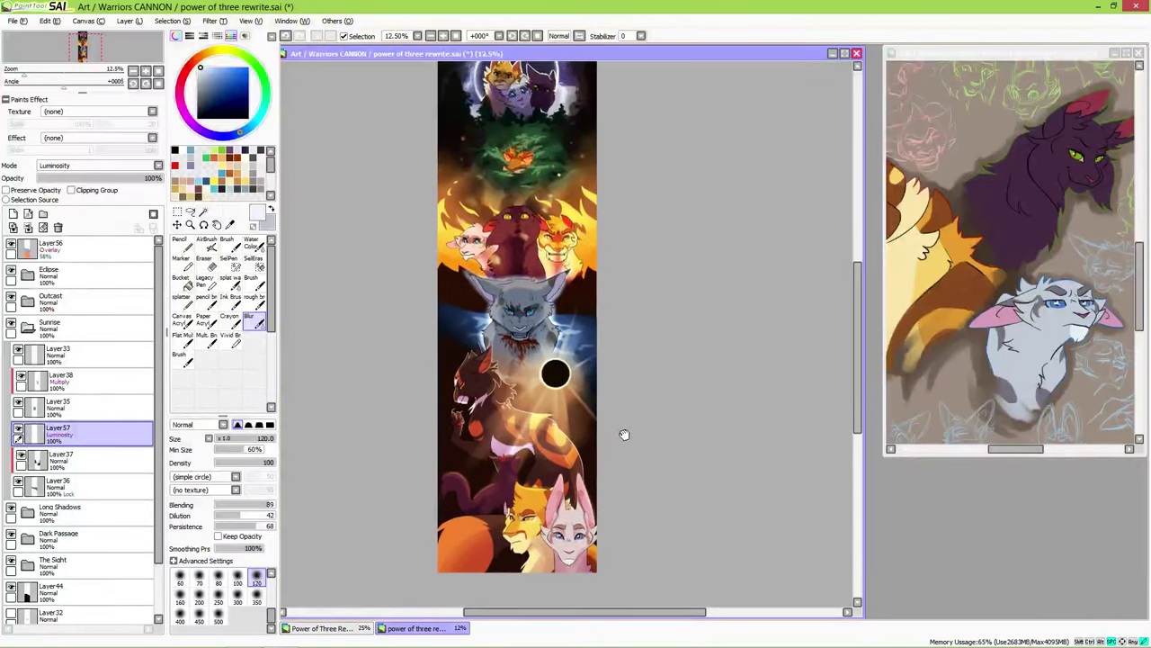
- Add a Multiply layer above the Eclipse folder and shade the orange tail in dark blue at Brush size 300
{"action": "left_click", "coordinate": [90, 275]}
{"action": "left_click", "coordinate": [14, 213]}
{"action": "left_click", "coordinate": [99, 165]}
{"action": "left_click", "coordinate": [99, 194]}
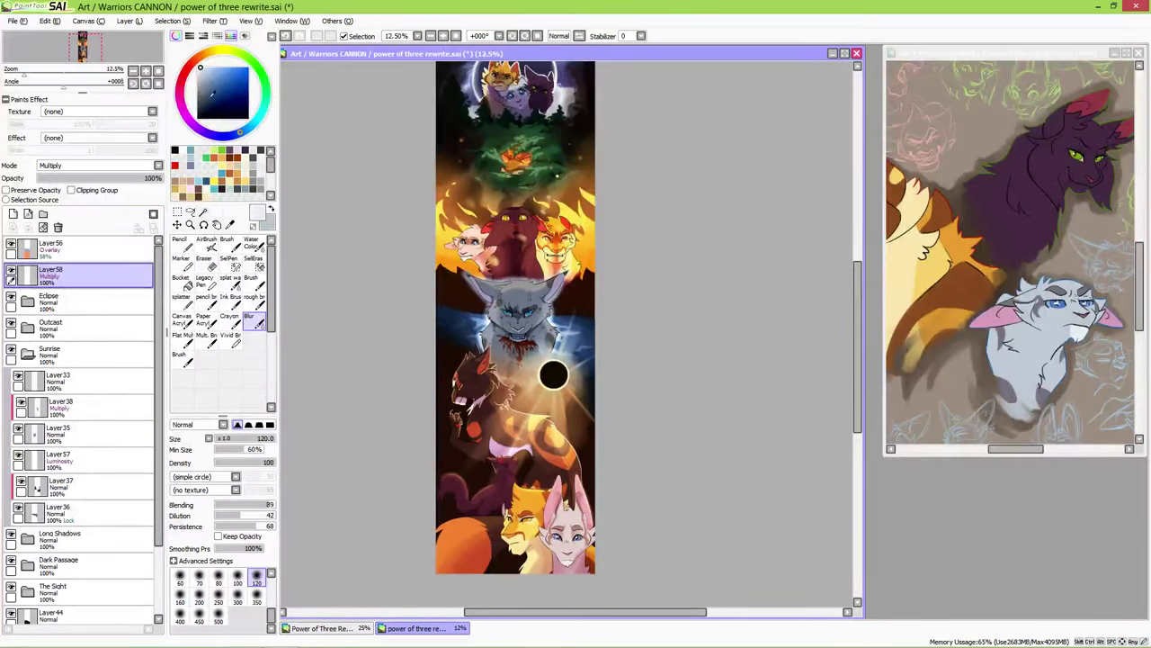
{"action": "key", "text": "b"}
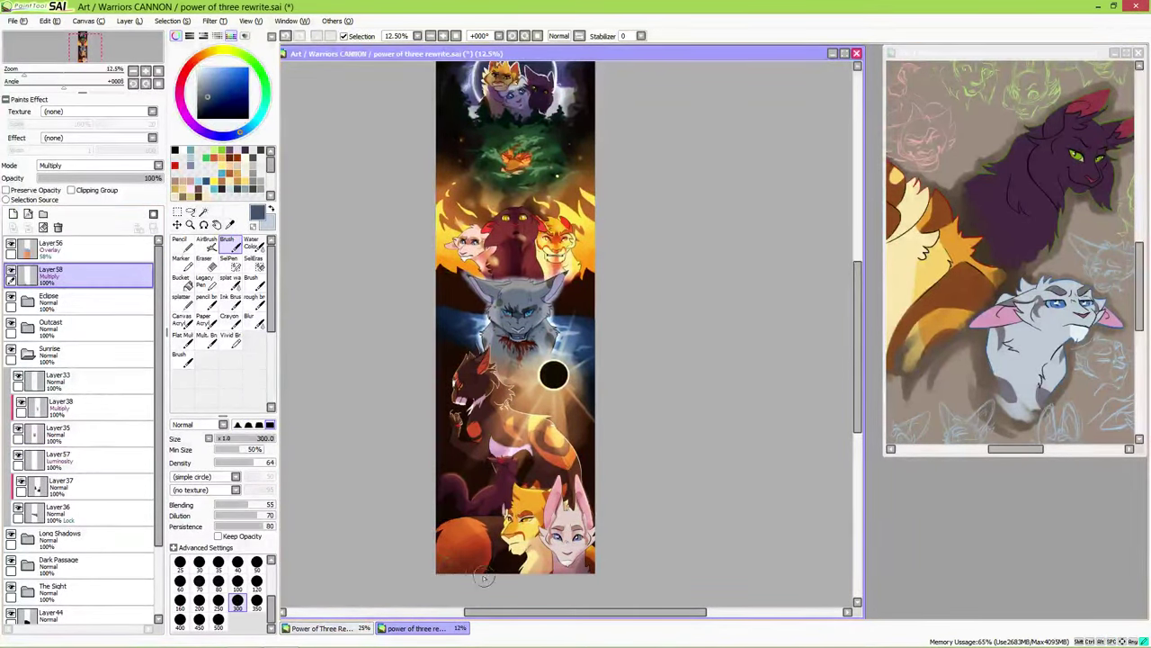
- Add a layer above Layer44 and paint brown texture behind the Eclipse cats with the splatter brush at size 120
{"action": "scroll", "coordinate": [486, 565], "scroll_direction": "down", "scroll_amount": 1}
{"action": "scroll", "coordinate": [609, 329], "scroll_direction": "up", "scroll_amount": 2}
{"action": "left_click", "coordinate": [50, 614]}
{"action": "left_click", "coordinate": [182, 297]}
{"action": "left_click", "coordinate": [14, 213]}
{"action": "mouse_move", "coordinate": [360, 270]}
{"action": "left_mouse_down"}
{"action": "mouse_move", "coordinate": [396, 346]}
{"action": "mouse_move", "coordinate": [464, 351]}
{"action": "left_mouse_up"}
{"action": "left_click_drag", "start_coordinate": [643, 257], "coordinate": [644, 323]}
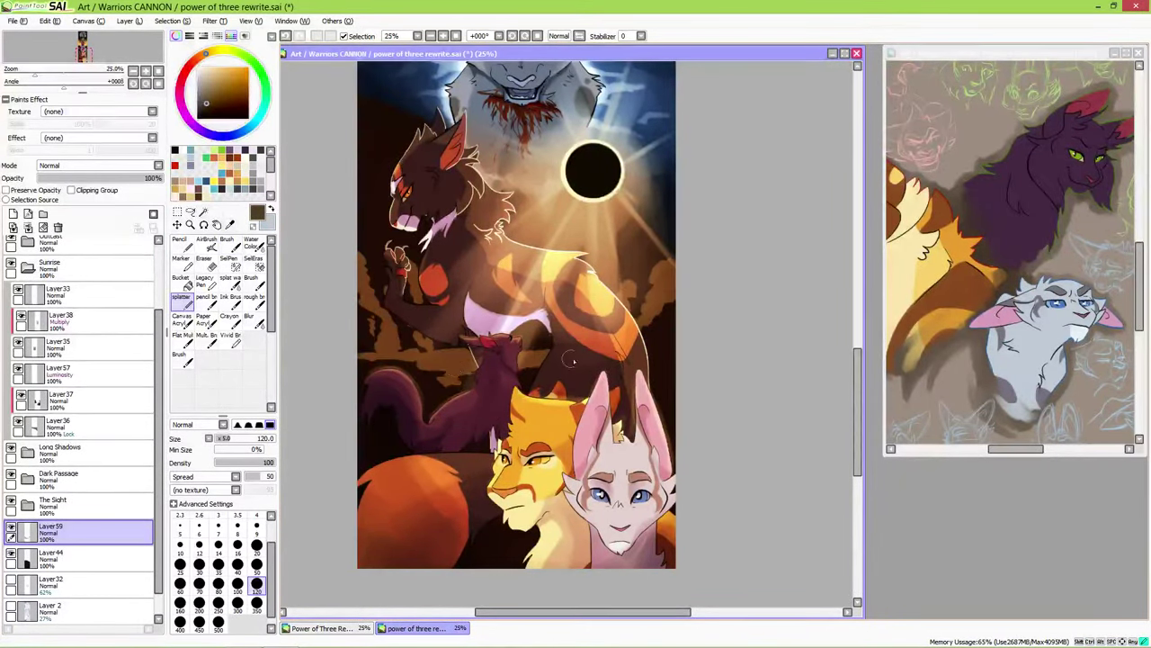
- Extend the brown background texture along both edges of the Eclipse section with the splatter brush at size 100
{"action": "left_click_drag", "start_coordinate": [467, 292], "coordinate": [522, 317]}
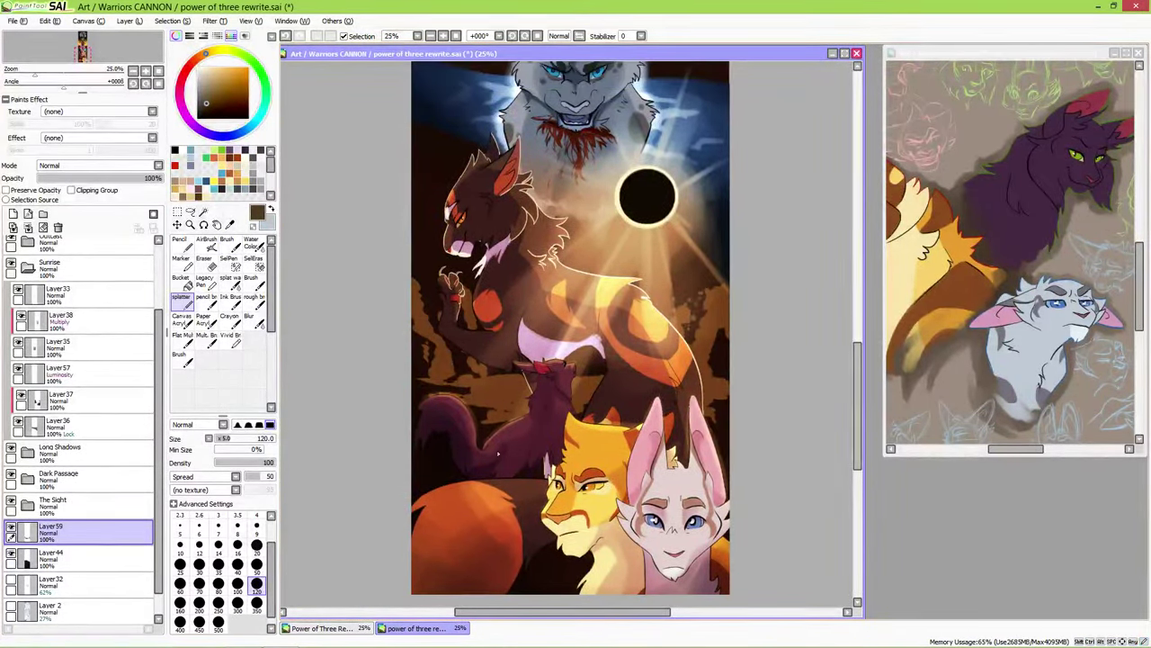
{"action": "left_click", "coordinate": [238, 583]}
{"action": "mouse_move", "coordinate": [706, 274]}
{"action": "left_mouse_down"}
{"action": "mouse_move", "coordinate": [697, 301]}
{"action": "mouse_move", "coordinate": [718, 349]}
{"action": "left_mouse_up"}
{"action": "left_click_drag", "start_coordinate": [434, 306], "coordinate": [425, 475]}
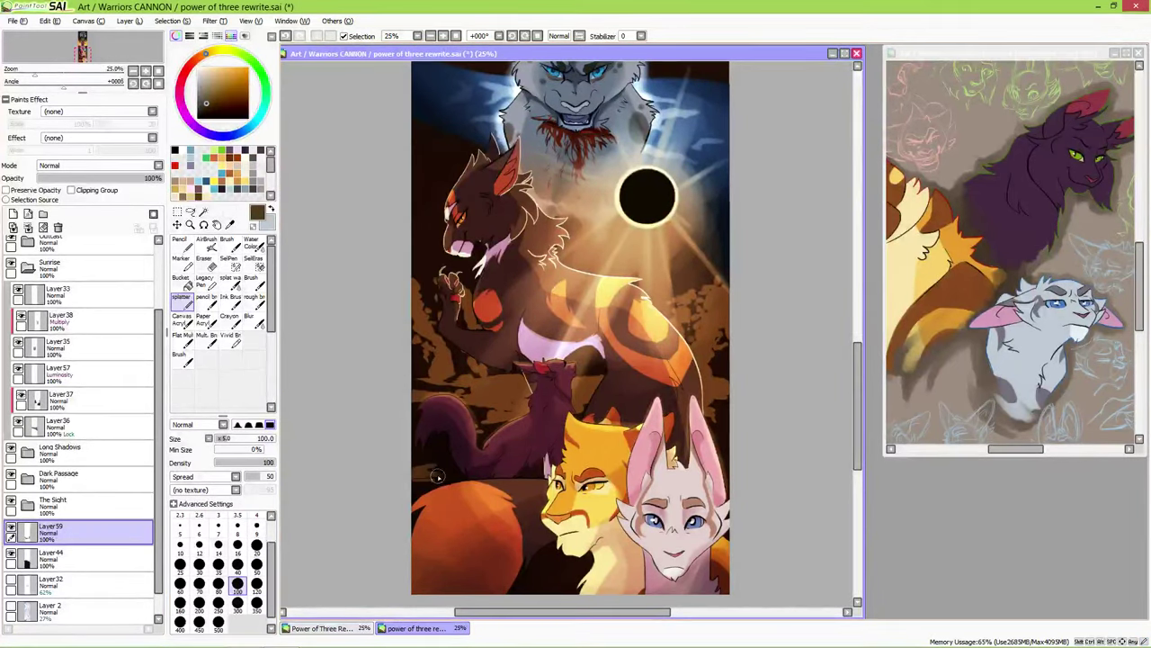
- Preserve the opacity of Layer59 and paint lighter brown highlights on the background texture behind the Eclipse cats with the splatter brush at size 20
{"action": "scroll", "coordinate": [600, 419], "scroll_direction": "up", "scroll_amount": 1}
{"action": "left_click", "coordinate": [256, 564]}
{"action": "left_click", "coordinate": [6, 190]}
{"action": "left_click", "coordinate": [257, 583]}
{"action": "mouse_move", "coordinate": [401, 287]}
{"action": "left_mouse_down"}
{"action": "mouse_move", "coordinate": [469, 283]}
{"action": "mouse_move", "coordinate": [448, 354]}
{"action": "left_mouse_up"}
{"action": "mouse_move", "coordinate": [760, 302]}
{"action": "left_mouse_down"}
{"action": "mouse_move", "coordinate": [801, 274]}
{"action": "mouse_move", "coordinate": [788, 337]}
{"action": "left_mouse_up"}
{"action": "scroll", "coordinate": [714, 236], "scroll_direction": "down", "scroll_amount": 4}
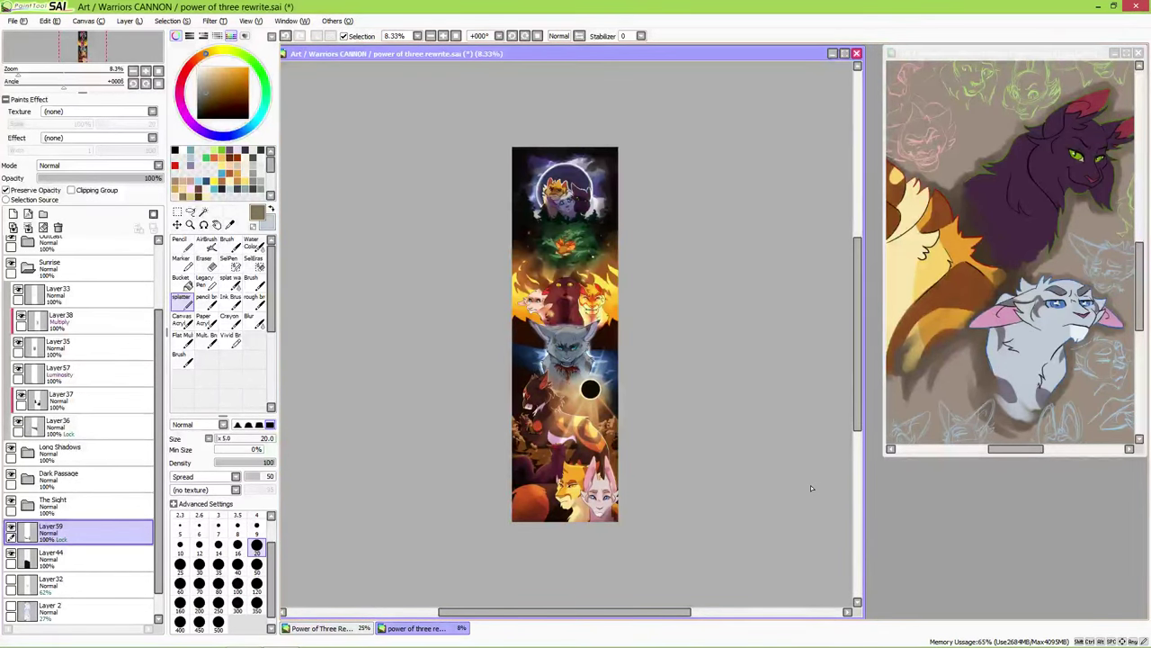
{"action": "key", "text": "ctrl+u"}
{"action": "key", "text": "Escape"}
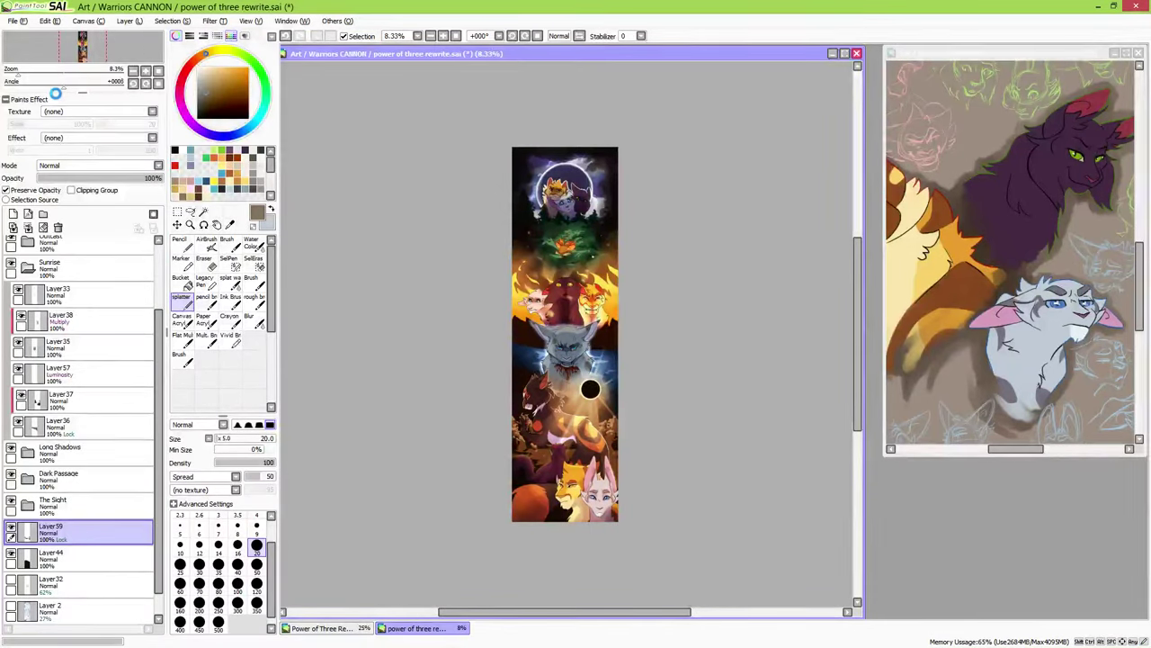
- Save the canvas as a PNG named power of three rewrite poster and close it
{"action": "left_click", "coordinate": [12, 20]}
{"action": "left_click", "coordinate": [38, 103]}
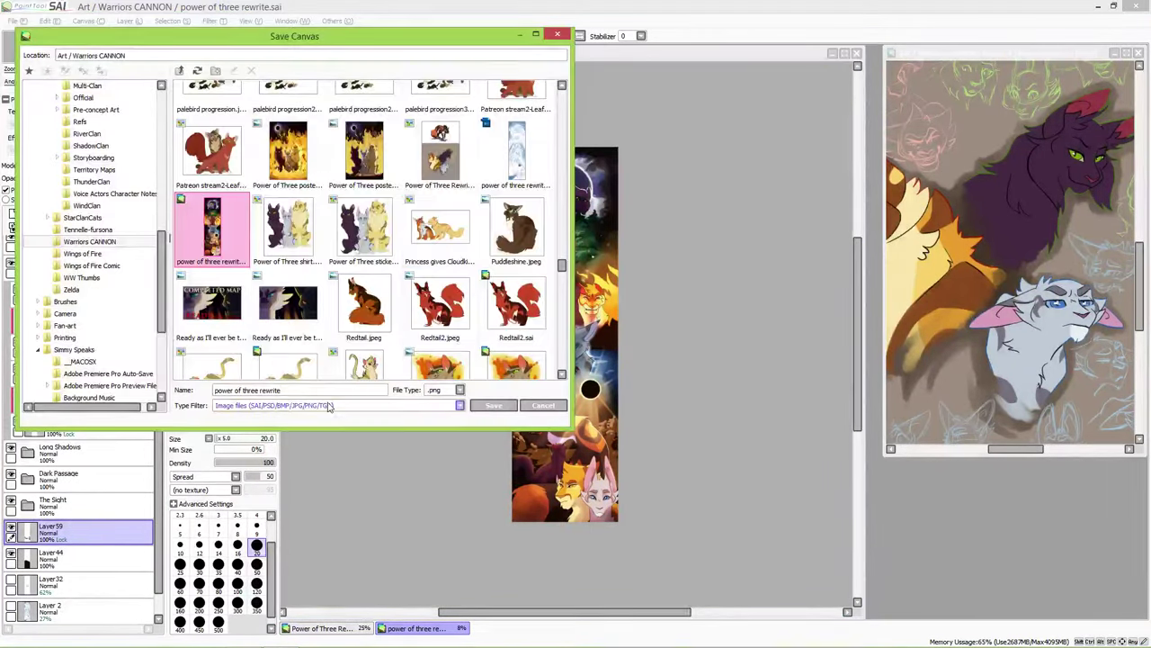
{"action": "left_click", "coordinate": [857, 53]}
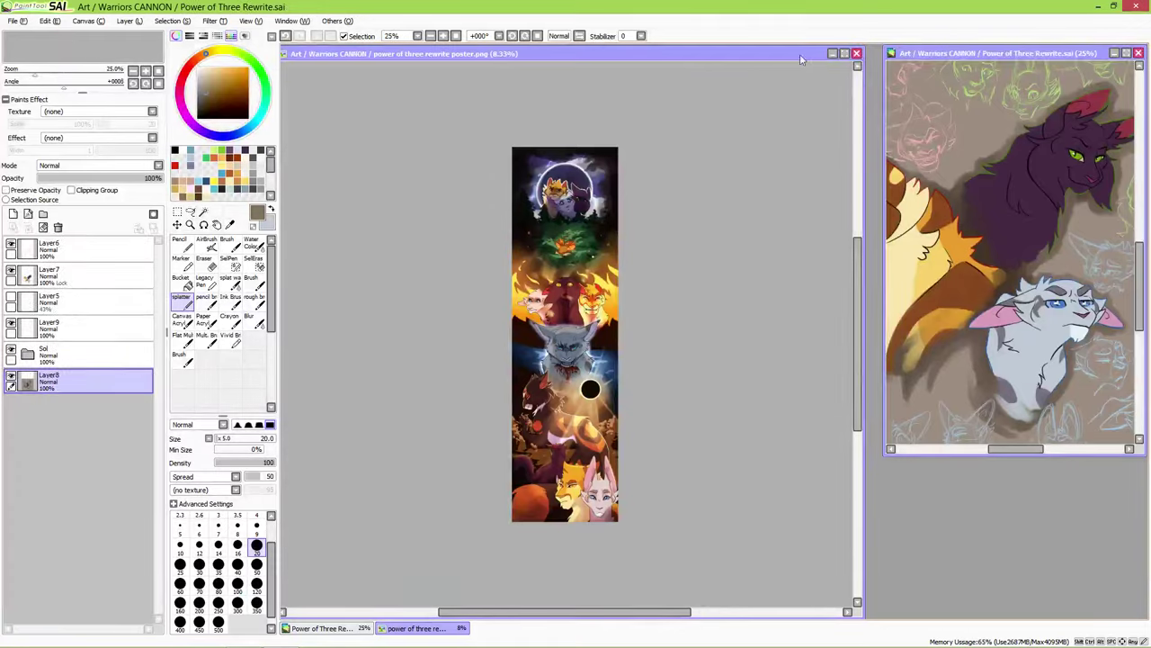
{"action": "left_click", "coordinate": [993, 102]}
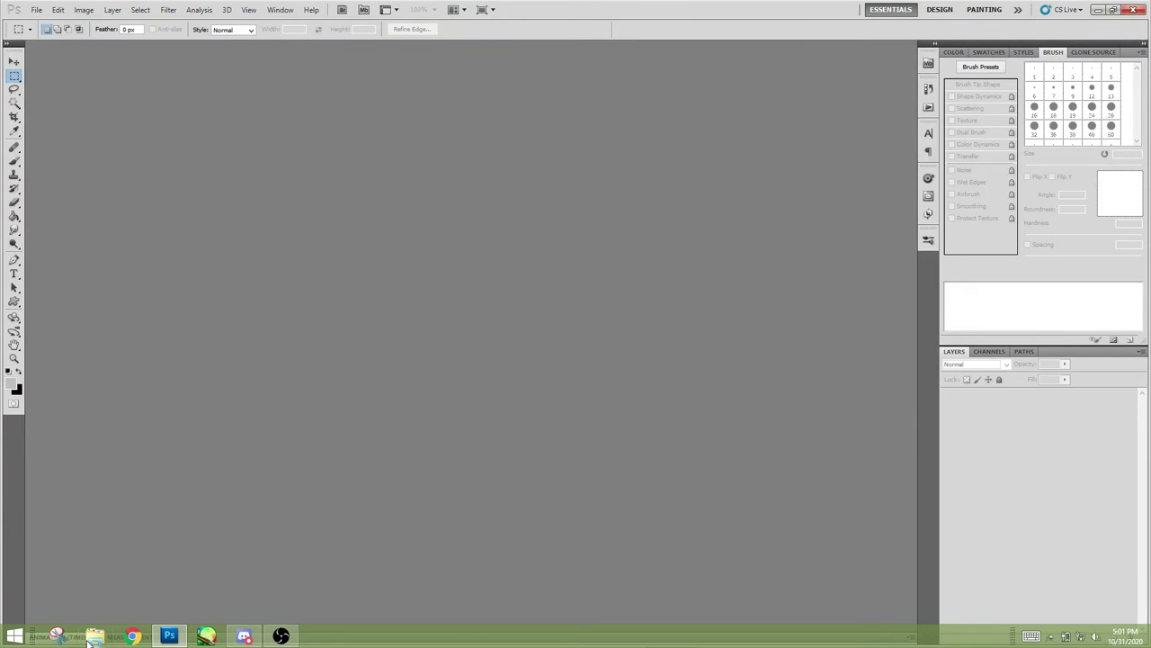
- Switch to Photoshop and open power of three rewrite poster.png from the Warriors CANNON folder
{"action": "left_click", "coordinate": [36, 9]}
{"action": "left_click", "coordinate": [49, 31]}
{"action": "left_click", "coordinate": [441, 216]}
{"action": "scroll", "coordinate": [898, 323], "scroll_direction": "down", "scroll_amount": 1}
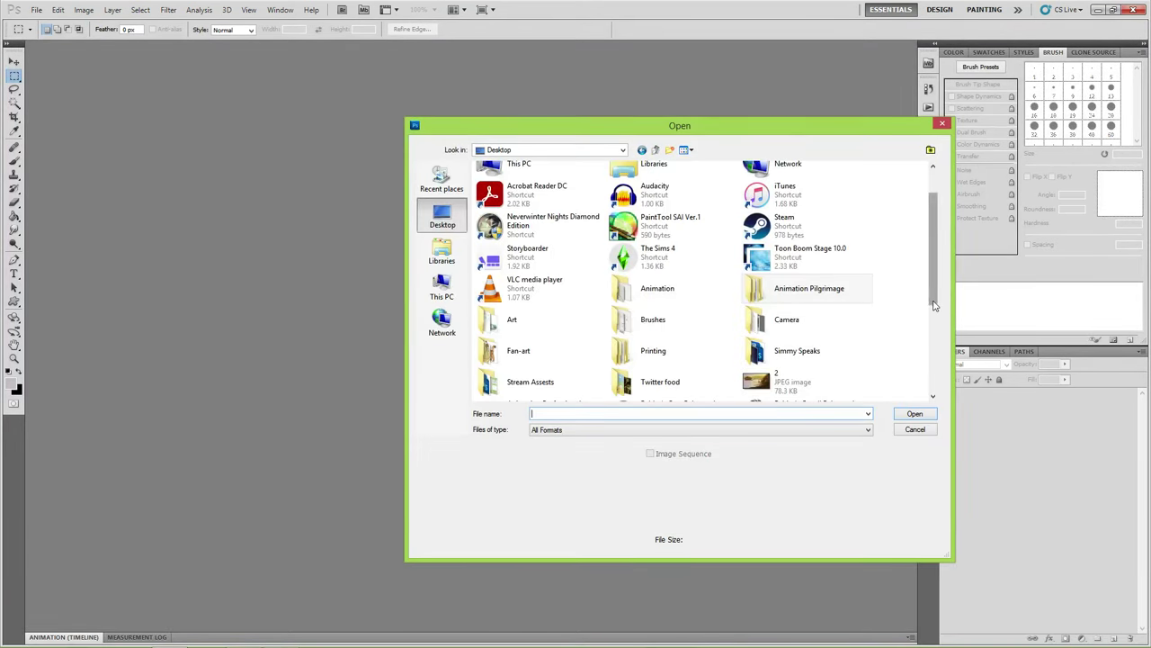
{"action": "left_click_drag", "start_coordinate": [933, 288], "coordinate": [933, 323]}
{"action": "scroll", "coordinate": [817, 270], "scroll_direction": "down", "scroll_amount": 2}
{"action": "double_click", "coordinate": [817, 270]}
{"action": "left_click_drag", "start_coordinate": [933, 177], "coordinate": [955, 381]}
{"action": "scroll", "coordinate": [702, 288], "scroll_direction": "up", "scroll_amount": 5}
{"action": "double_click", "coordinate": [756, 324]}
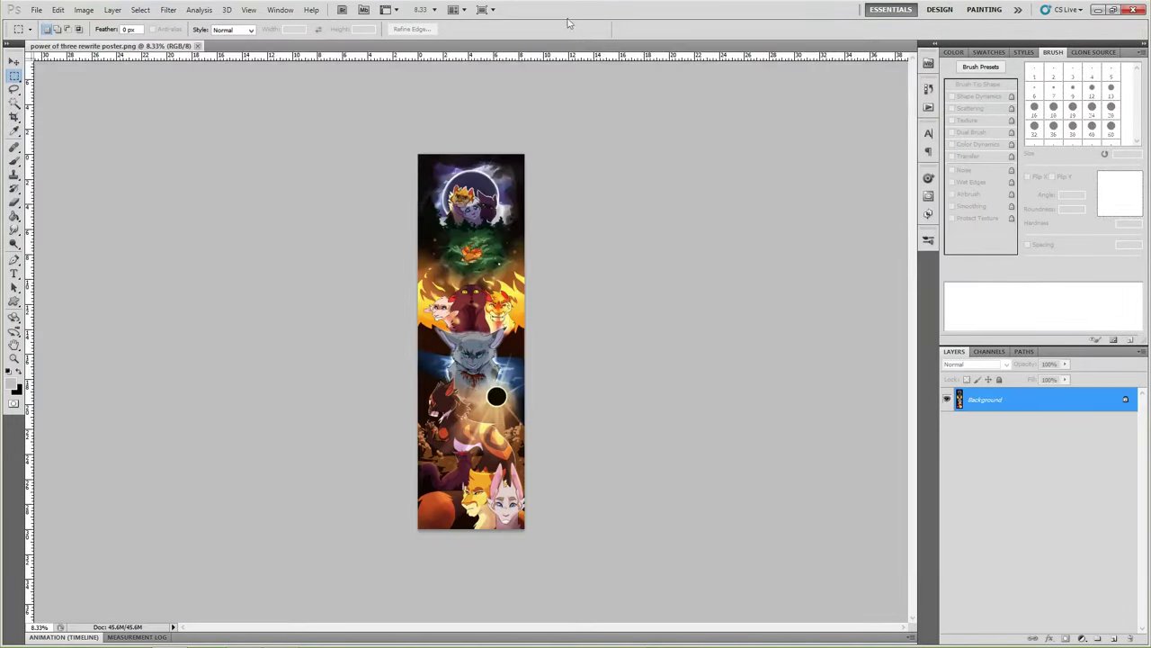
- Add the centred white title "The Power of Three" in 30 pt Trajan Pro 3 above the moon at the poster's top
{"action": "key", "text": "t"}
{"action": "left_click", "coordinate": [522, 140]}
{"action": "type", "text": "The Power of Three"}
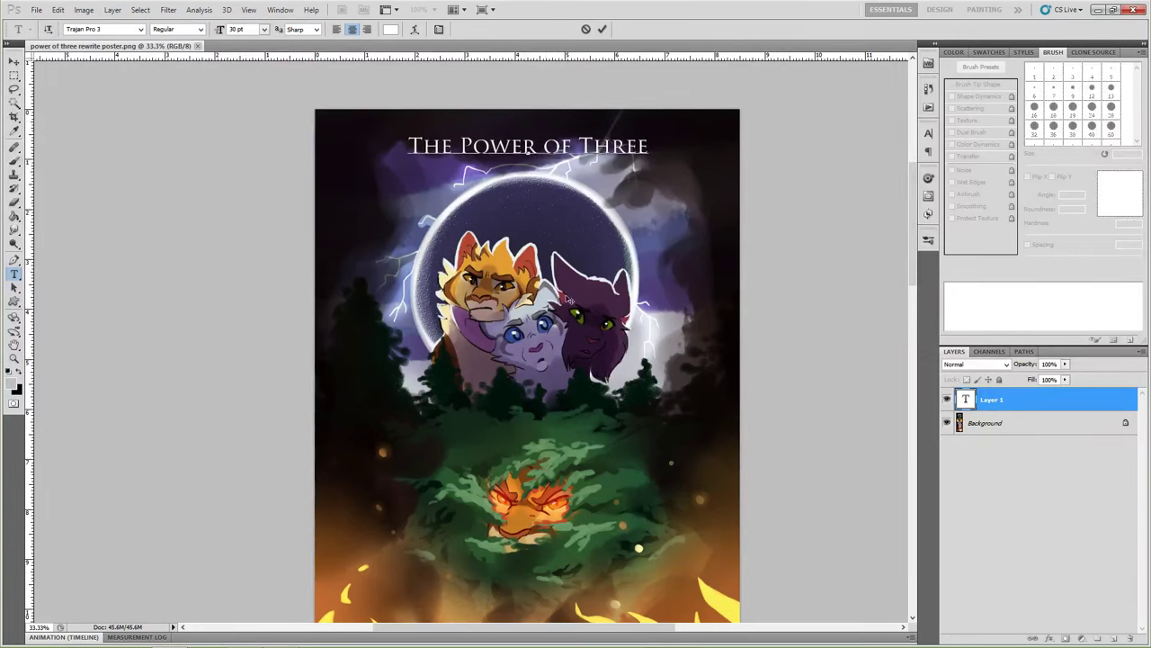
{"action": "key", "text": "ctrl+Return"}
{"action": "key", "text": "ctrl+0"}
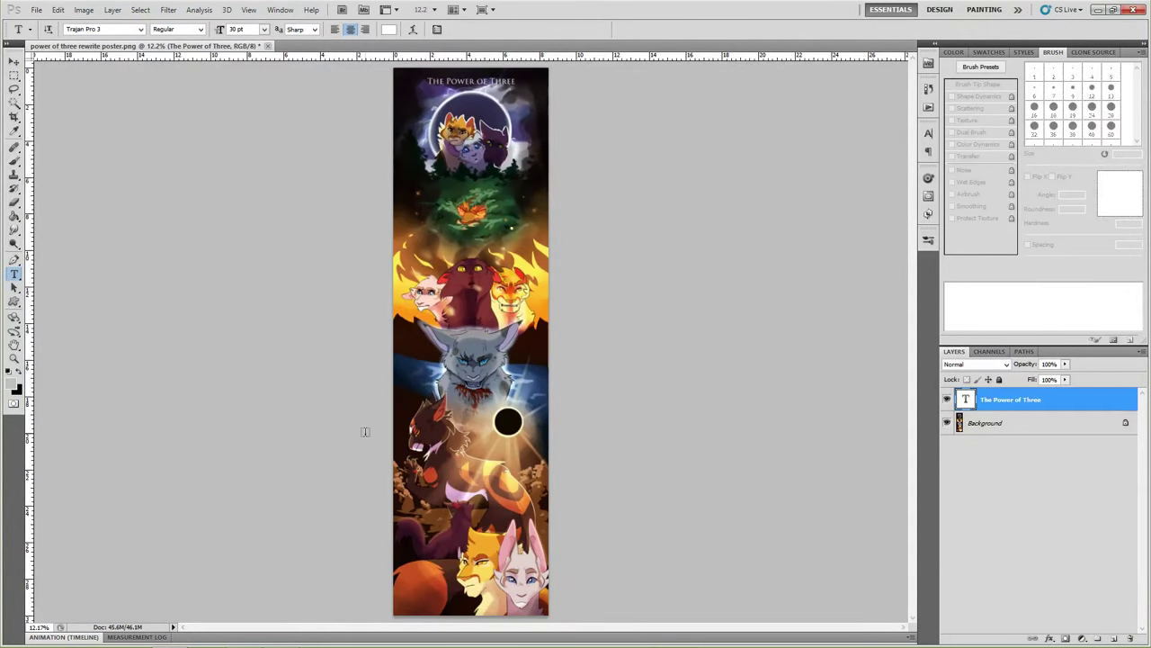
- Open the file commands for the titled poster
{"action": "left_click", "coordinate": [36, 9]}
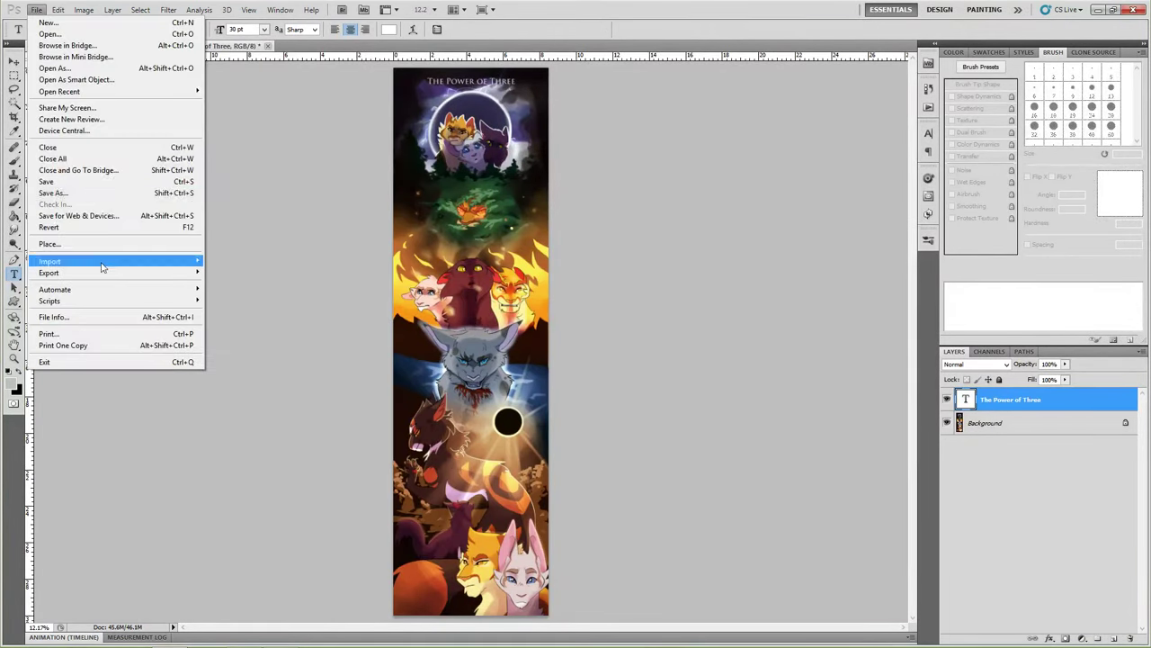